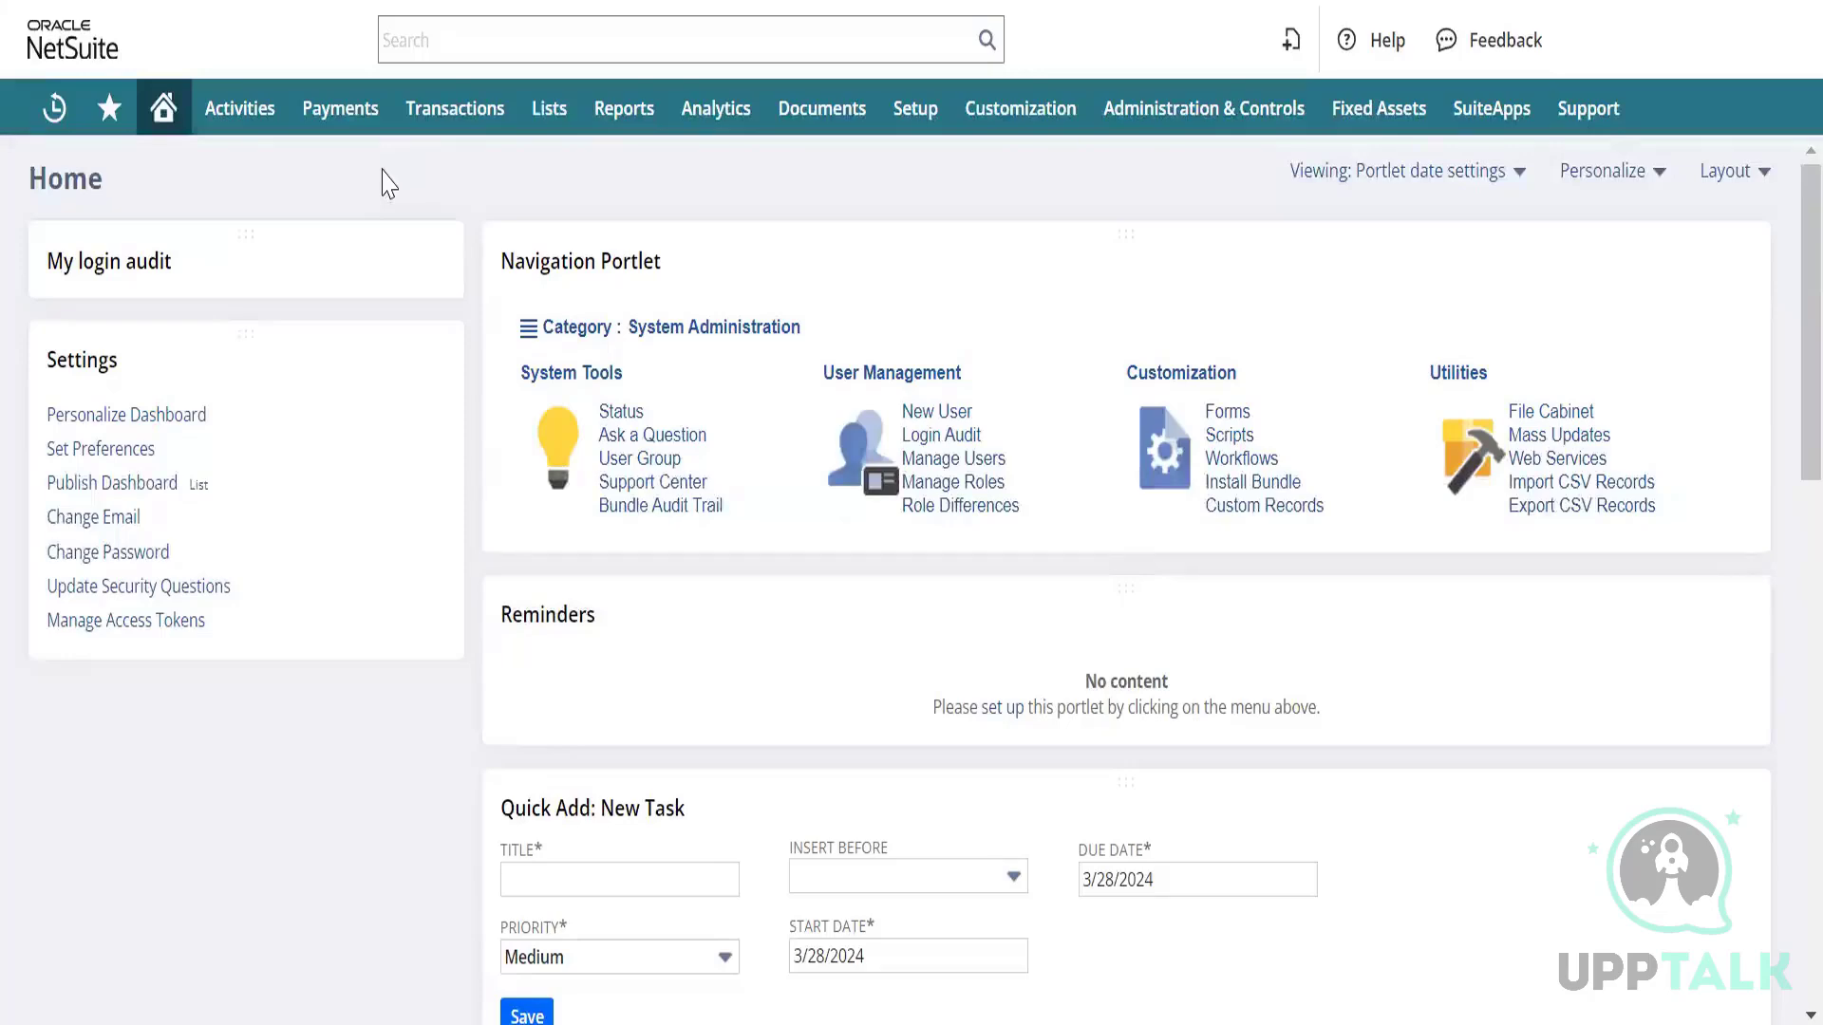
# Go to the vendor Bills list through Transactions > Payables > Enter Bills.
pyautogui.moveTo(454, 107)
pyautogui.moveTo(488, 294)
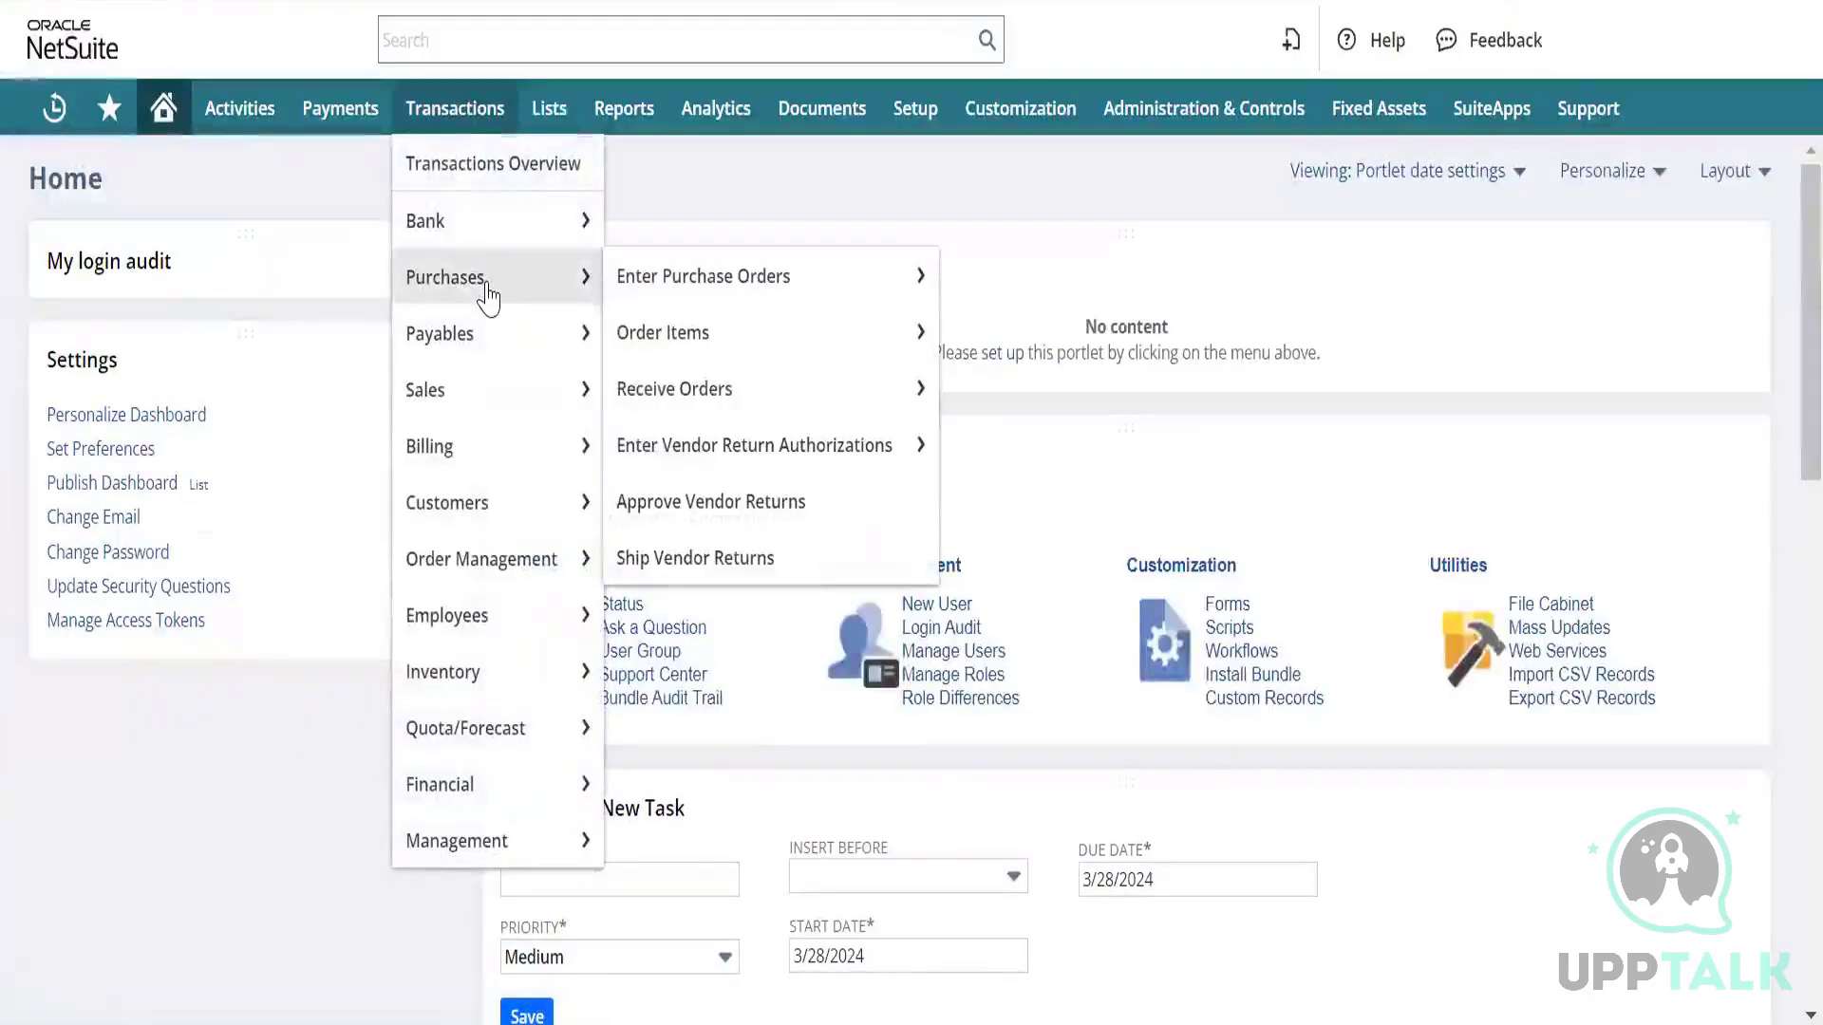
pyautogui.moveTo(484, 337)
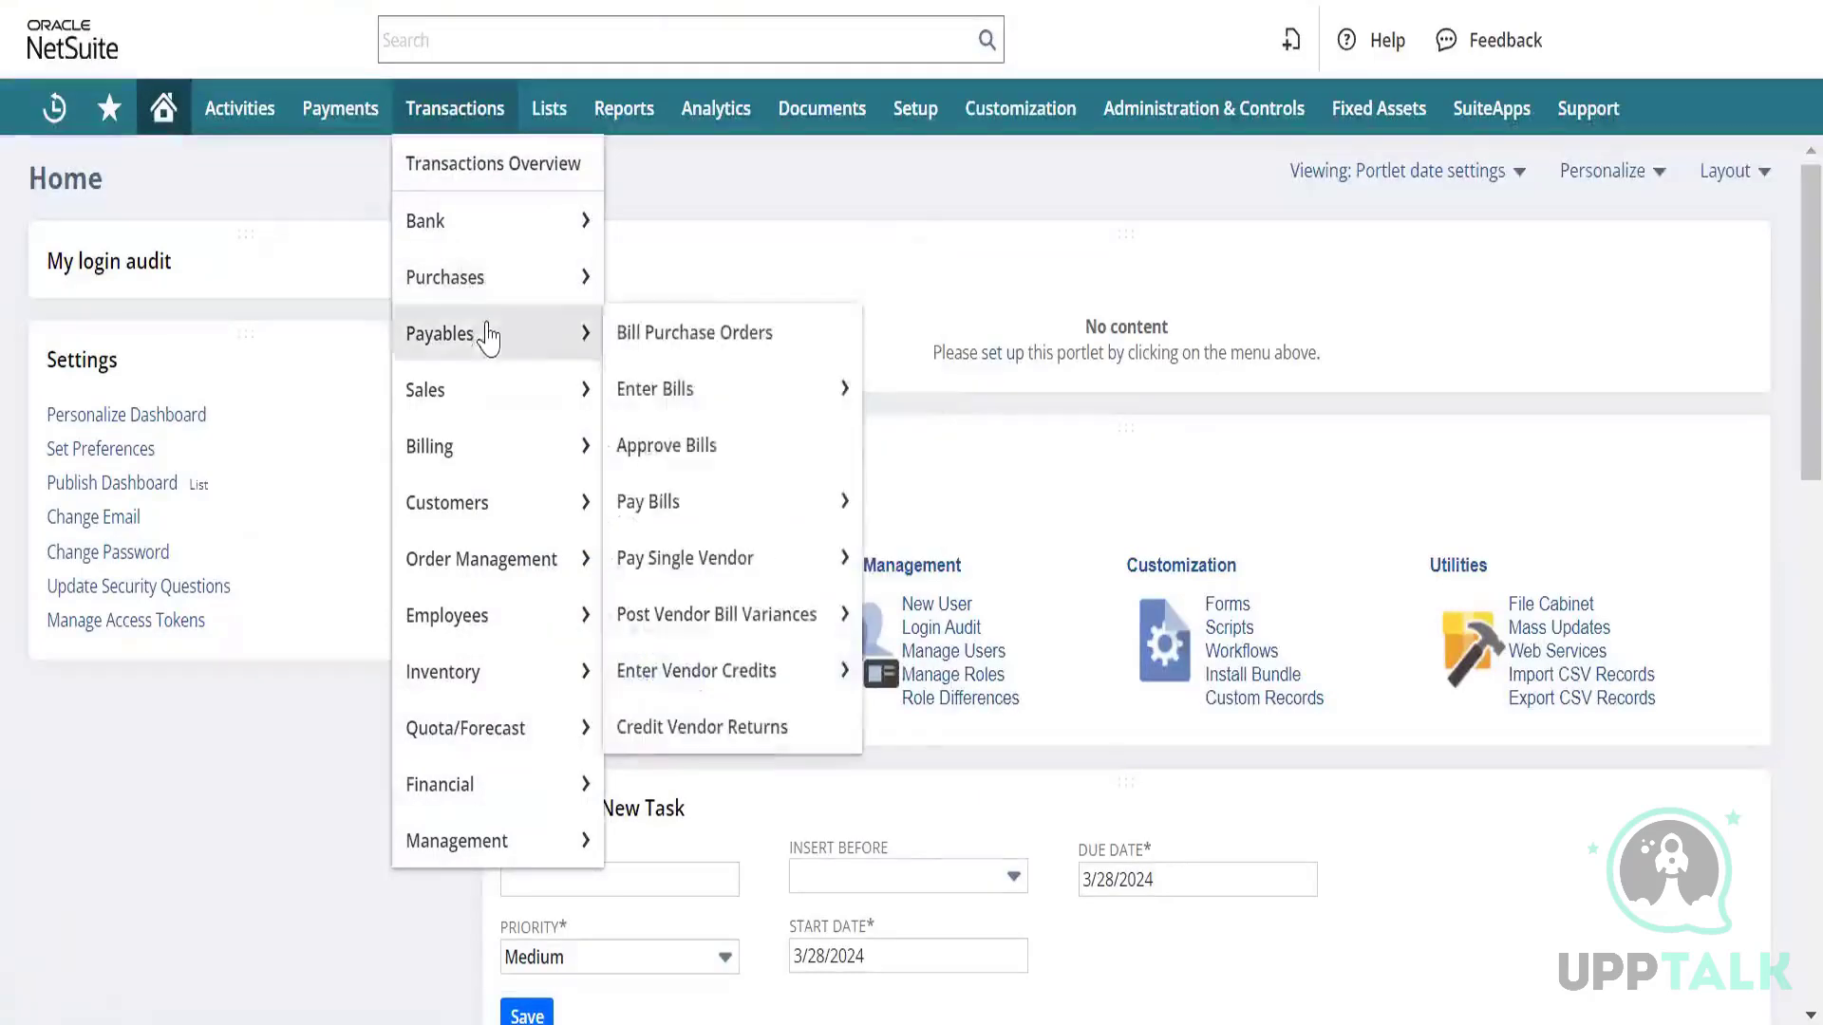
pyautogui.moveTo(814, 386)
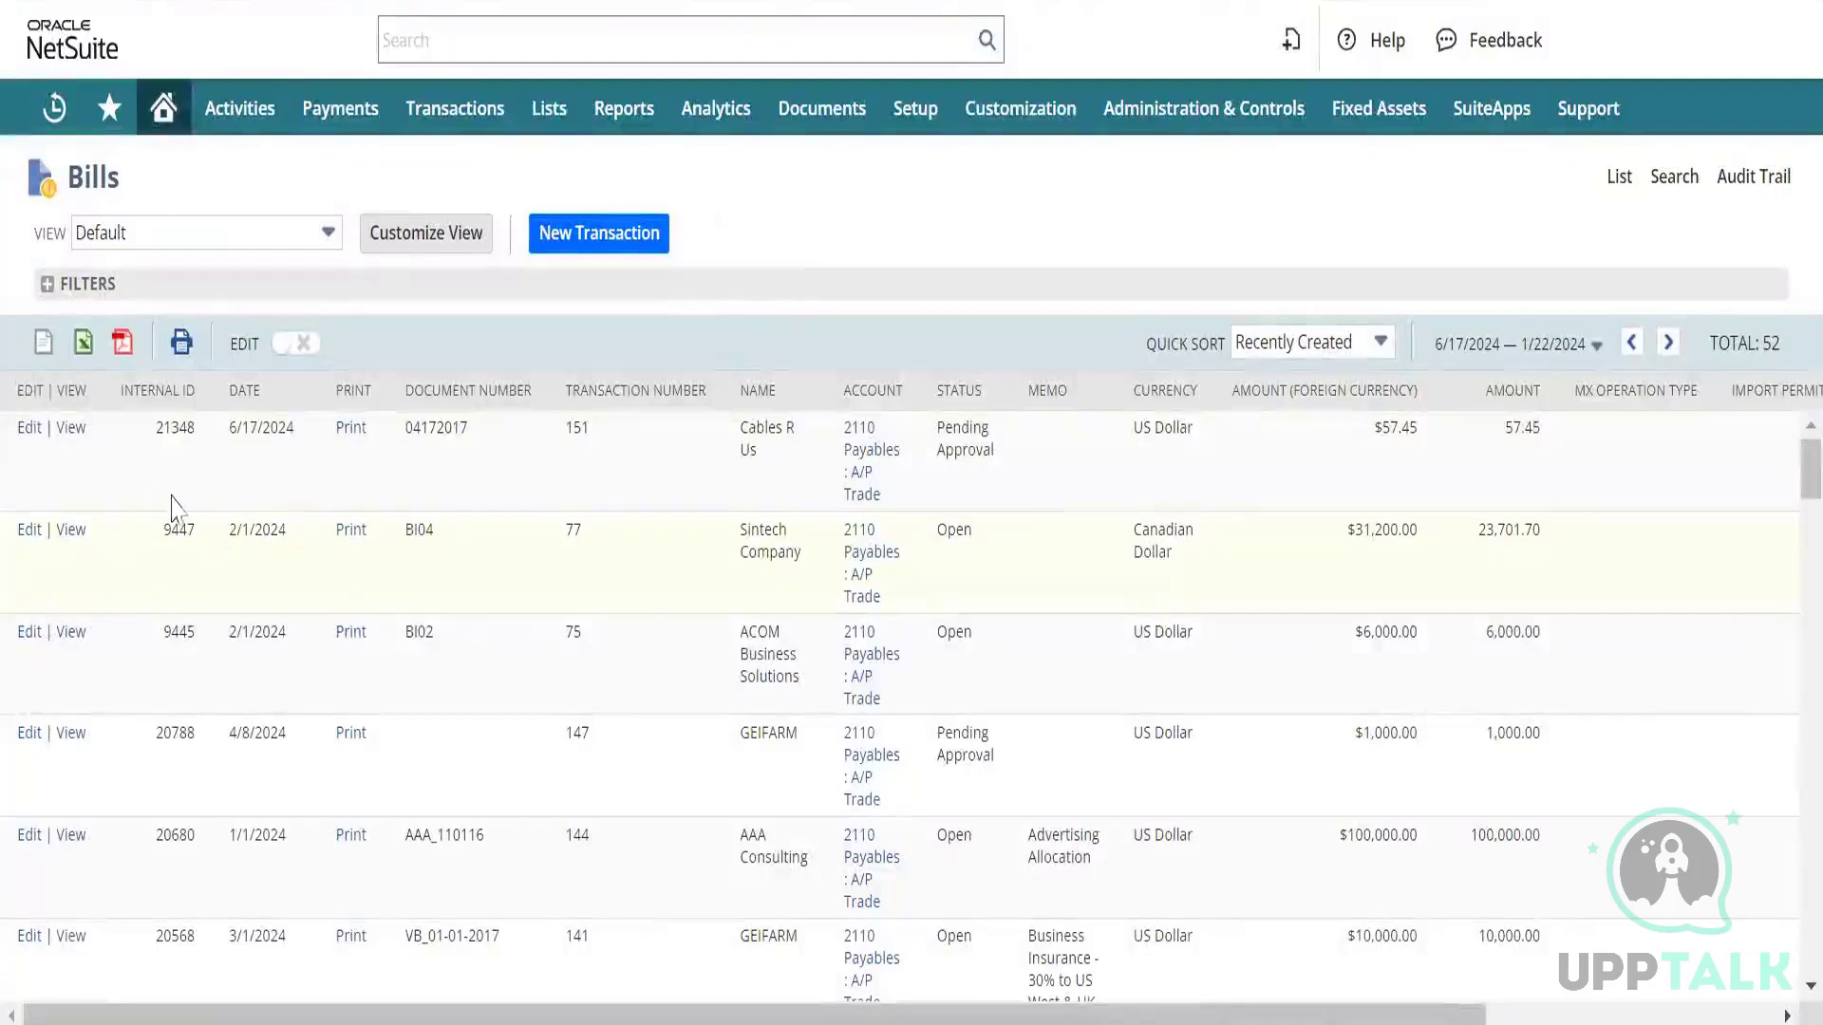
# Scroll down the Bills list to find and open AAA Consulting bill AAA_110116.
pyautogui.scroll(-1, 169, 501)
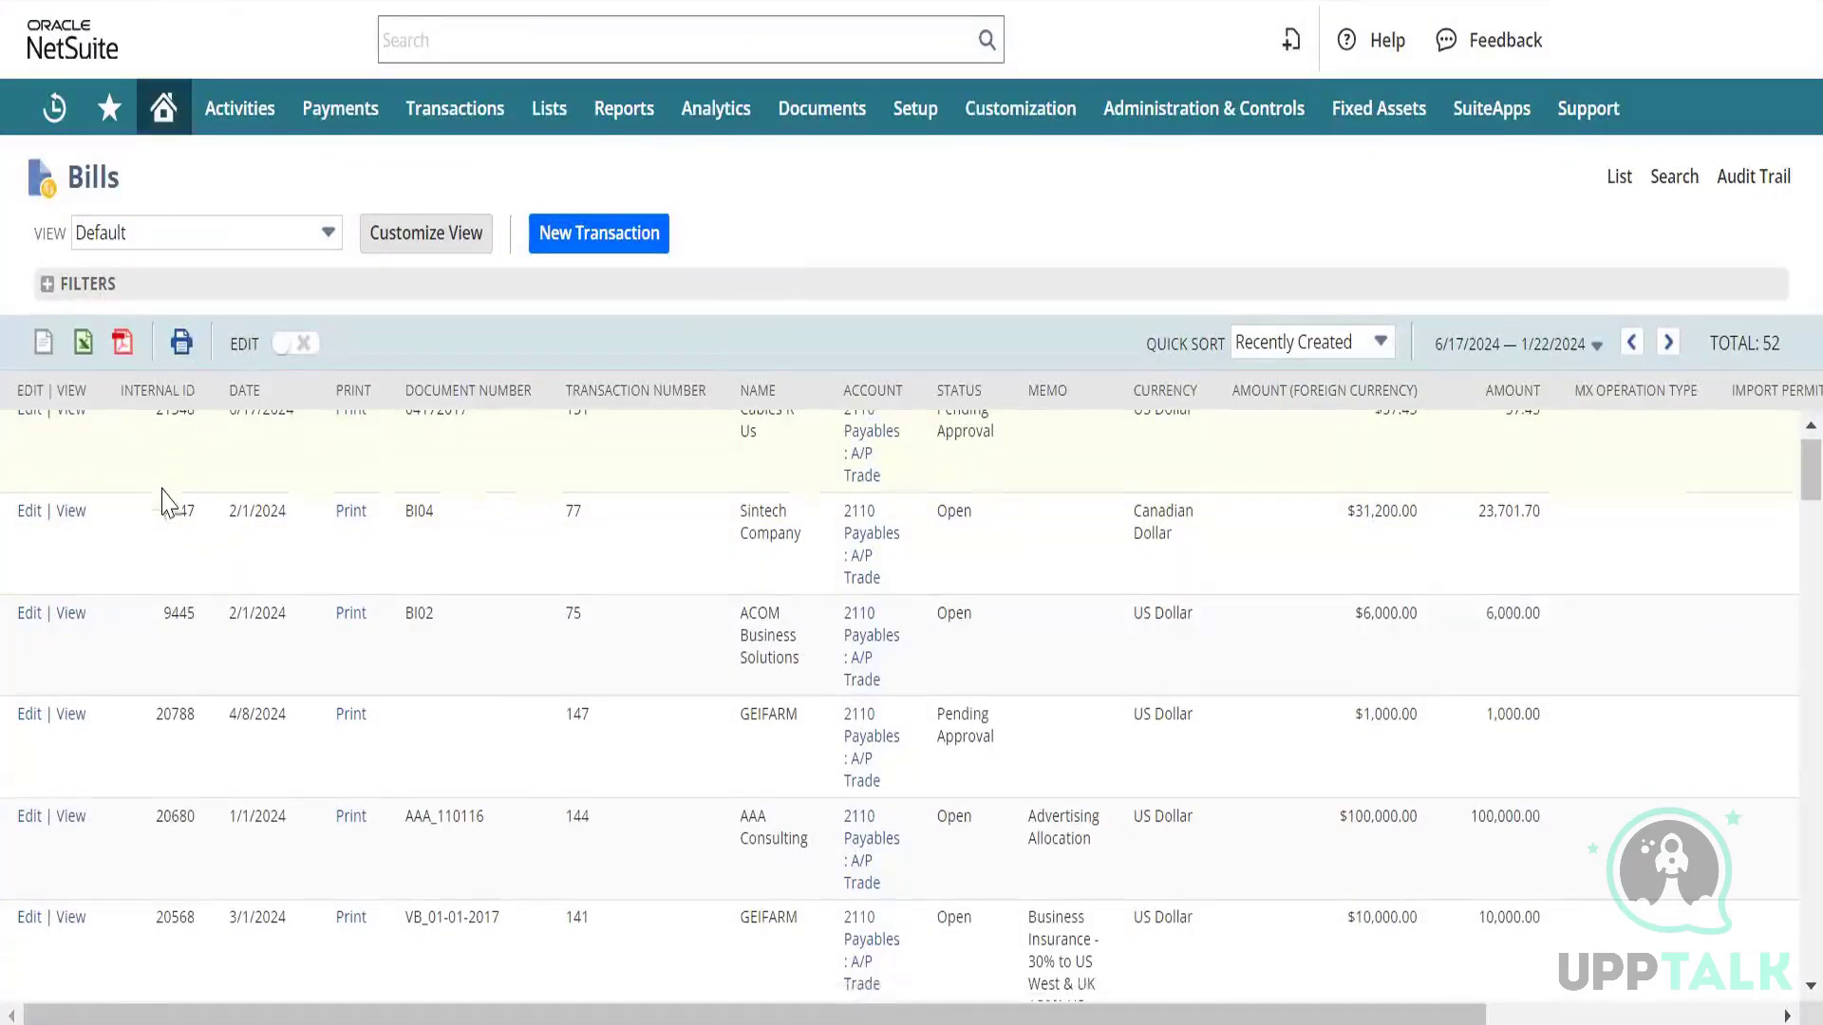
pyautogui.scroll(-2, 166, 498)
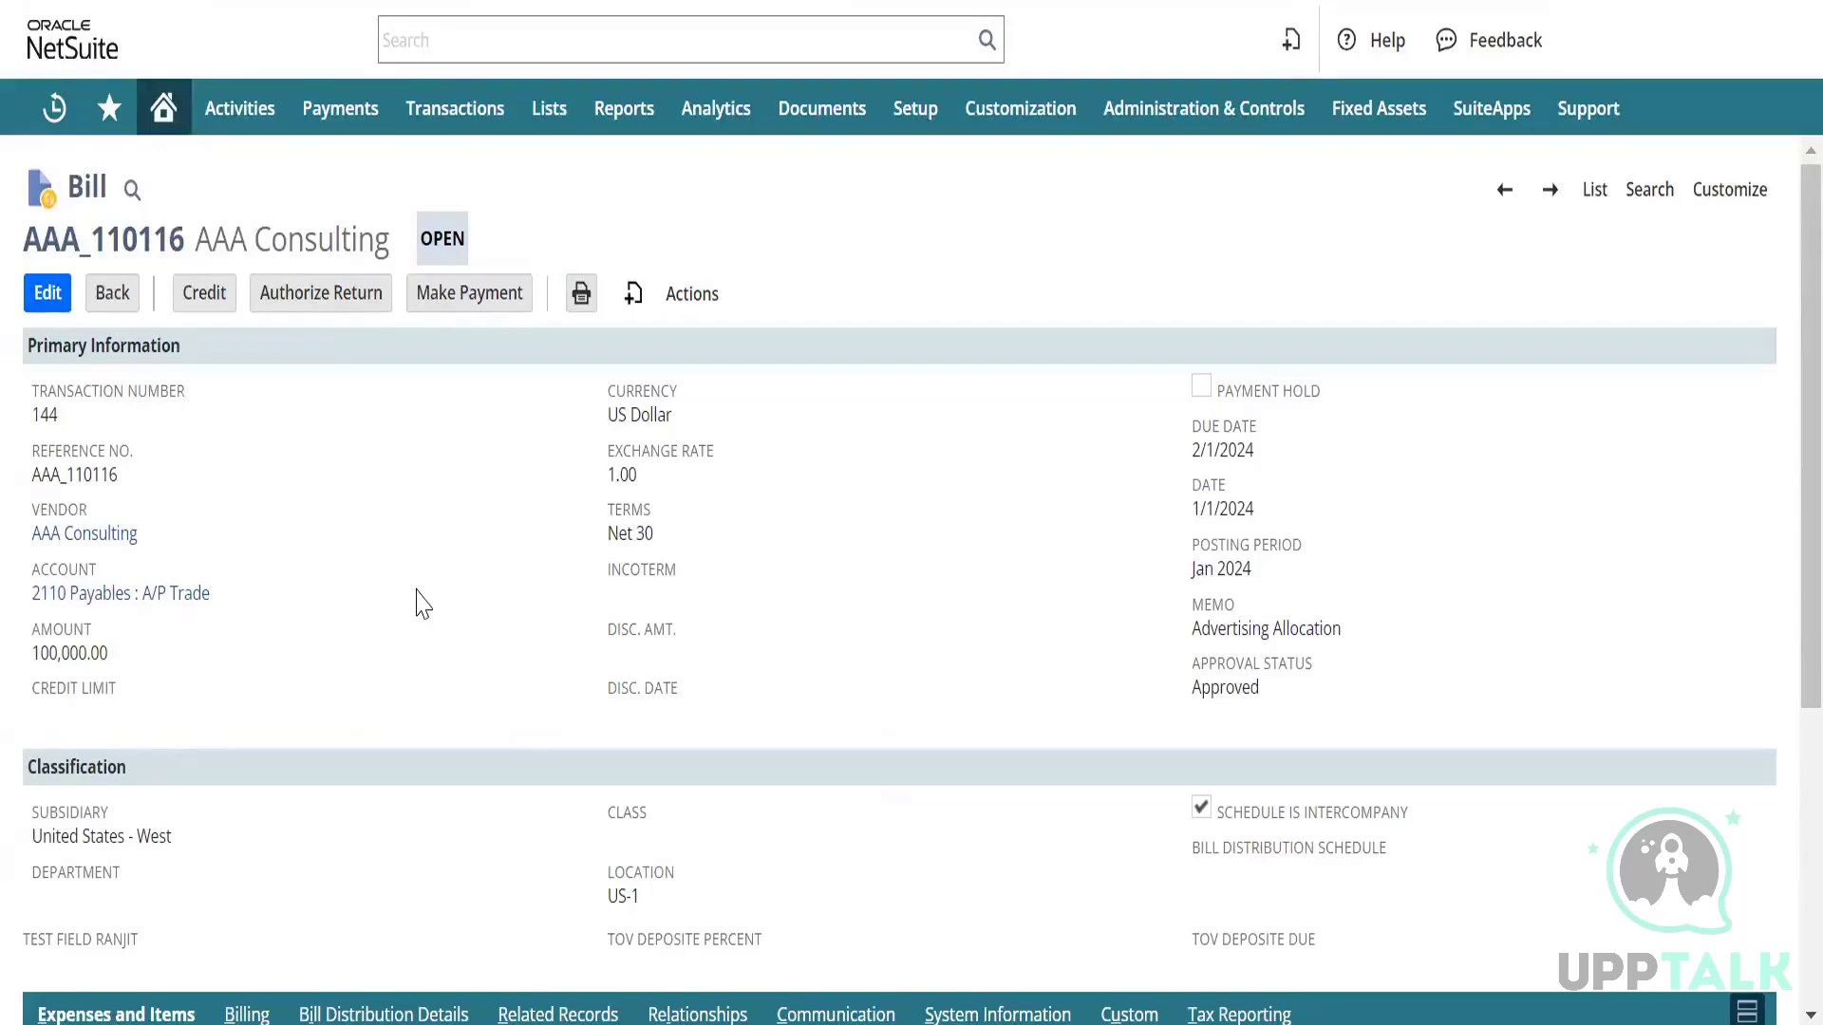
# Review bill AAA_110116's expense lines, then return to the 52-bill Bills list.
pyautogui.click(48, 294)
pyautogui.scroll(-5, 349, 489)
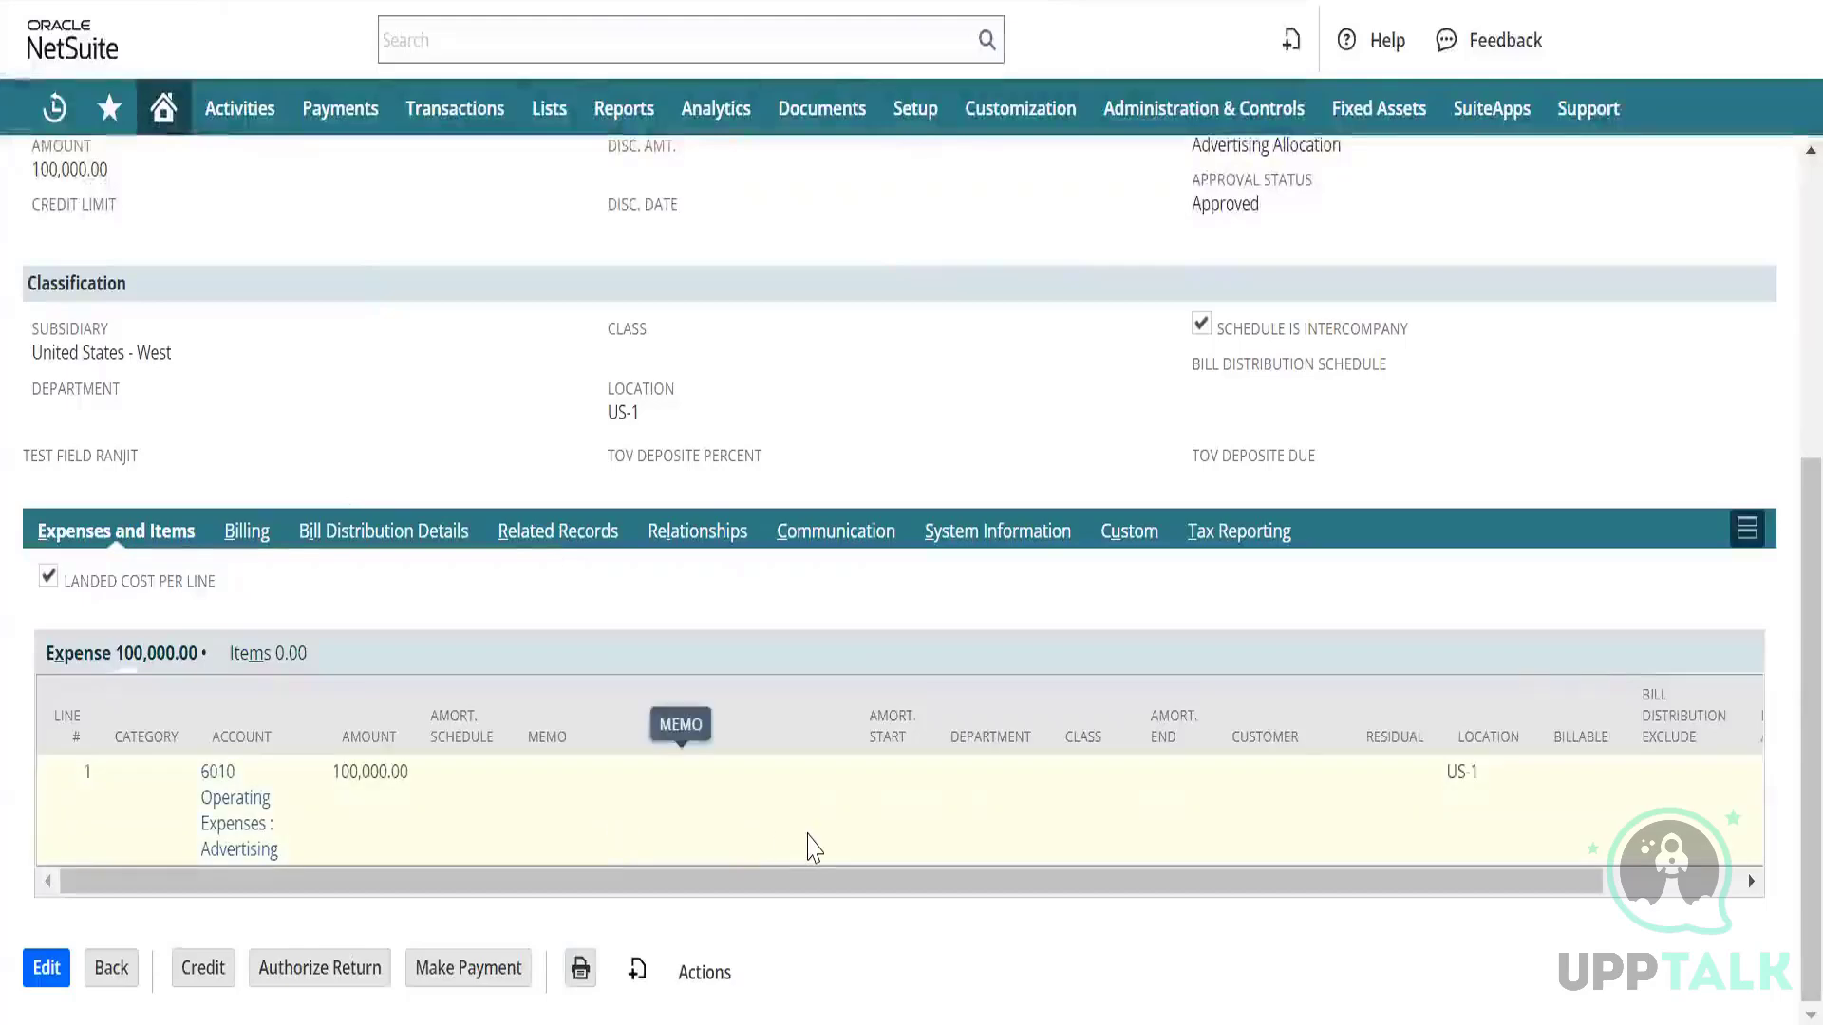
pyautogui.hscroll(3, 809, 847)
pyautogui.hscroll(-3, 822, 835)
pyautogui.scroll(5, 297, 376)
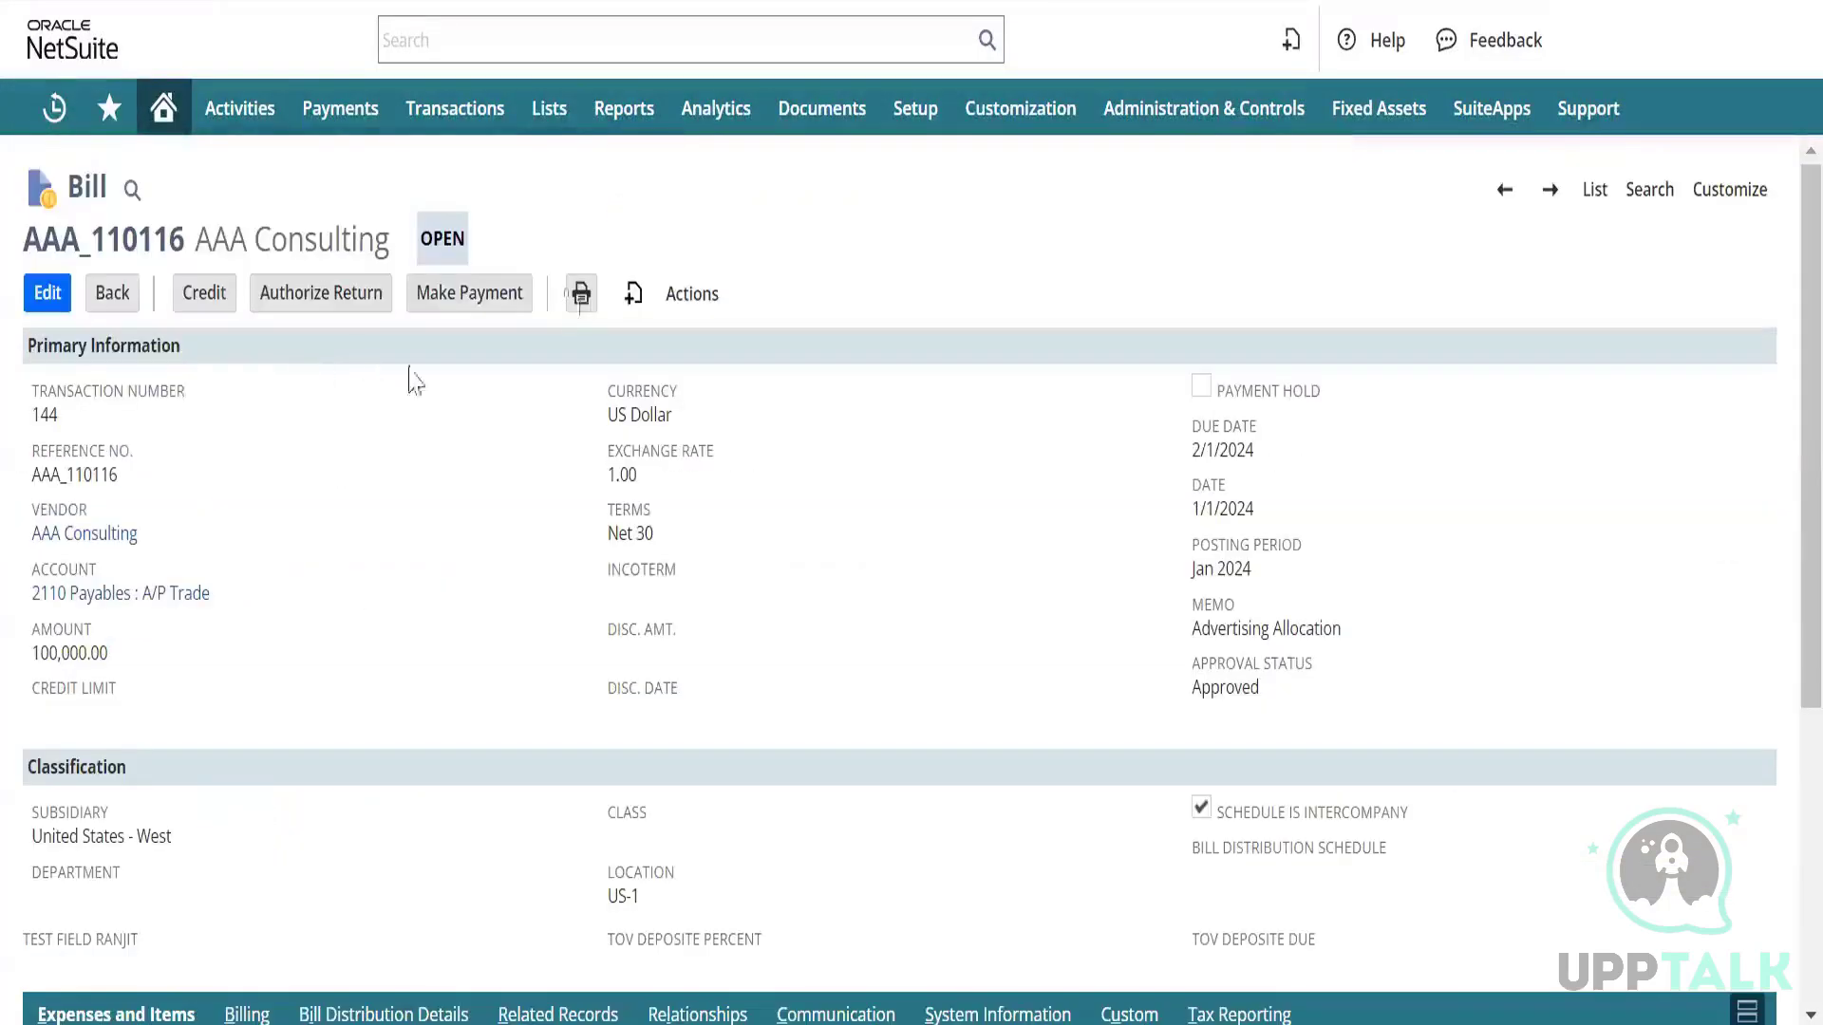
pyautogui.click(1595, 190)
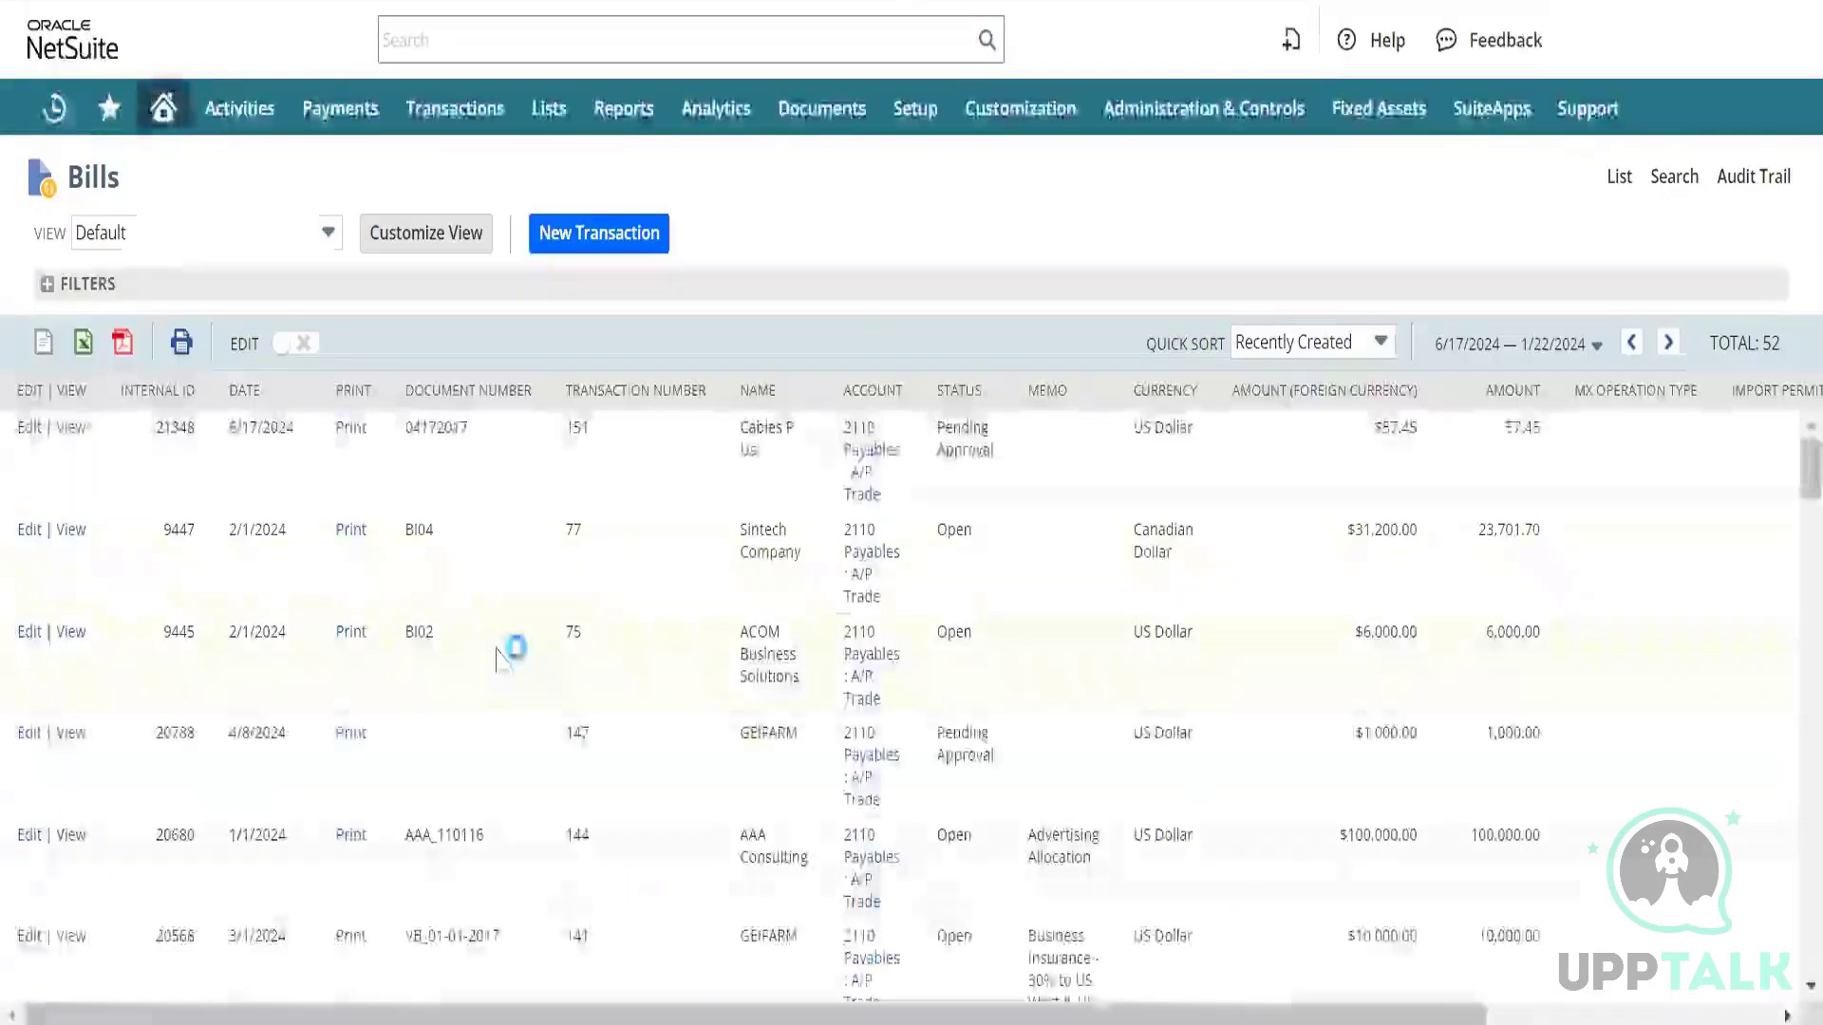
# Sort the Bills list by DATE descending so 6/17/2024 bills appear first.
pyautogui.scroll(-1, 503, 662)
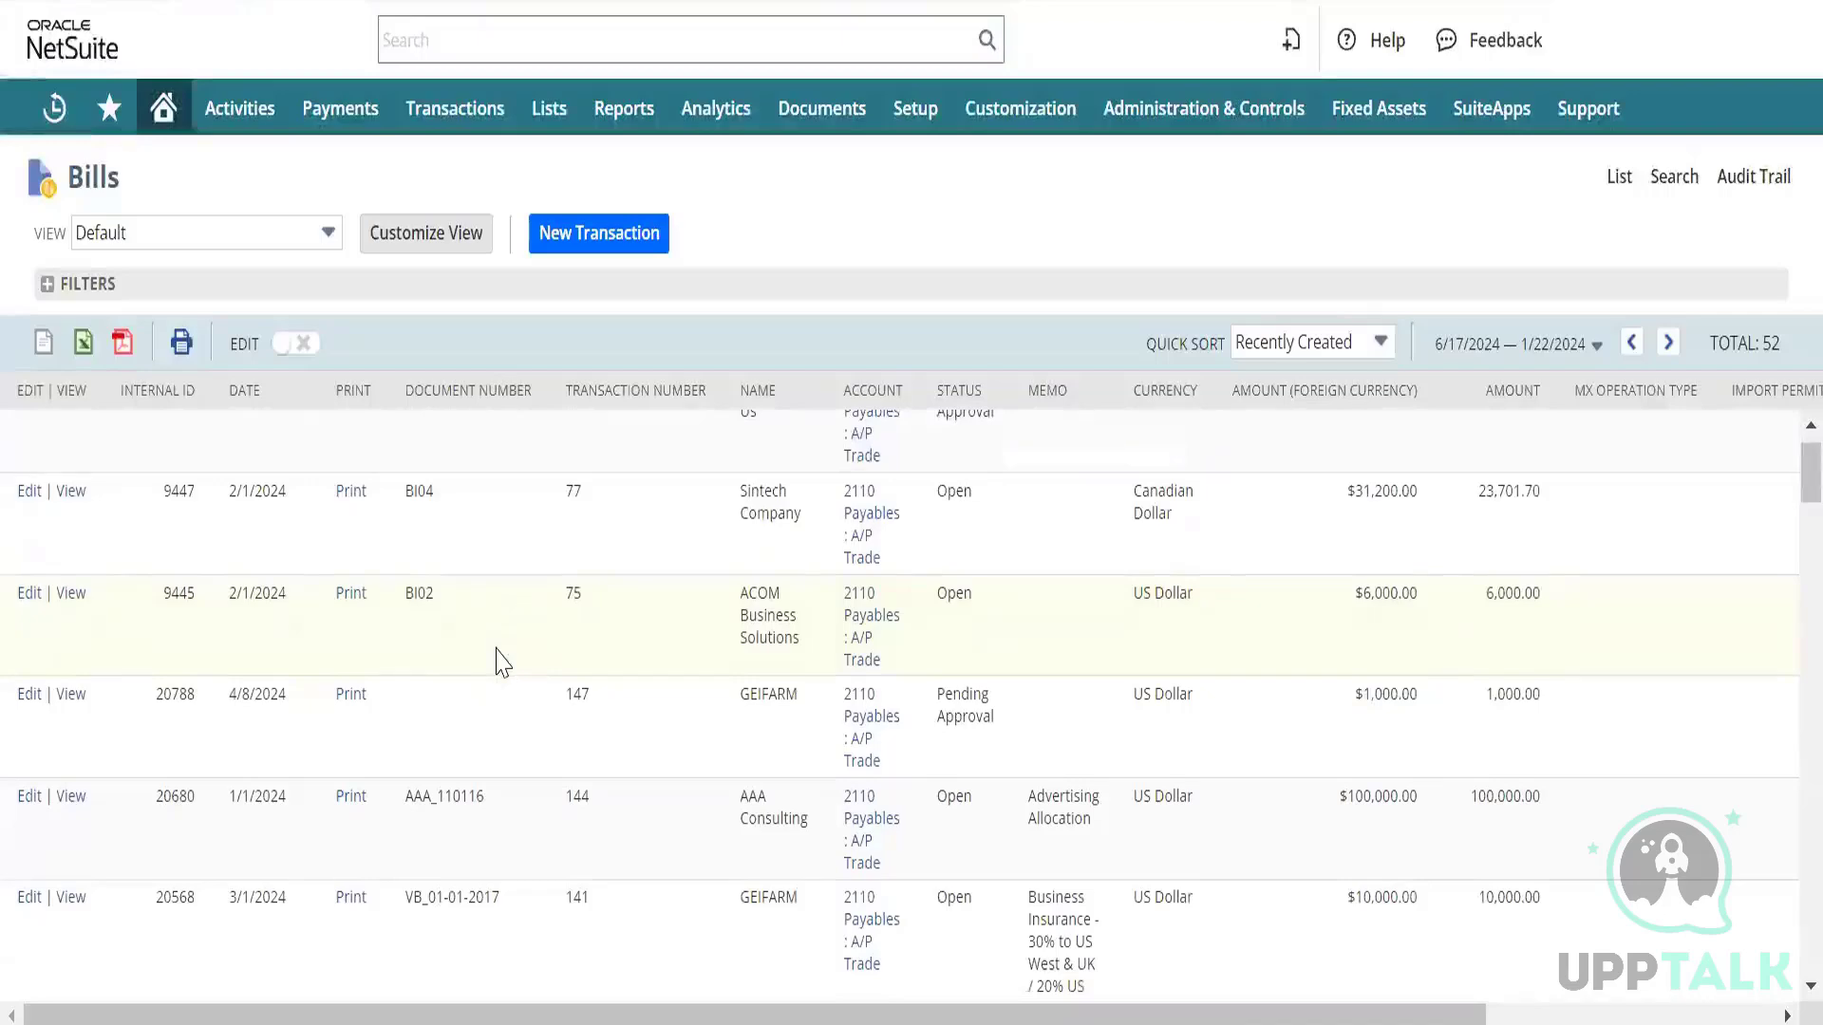
pyautogui.scroll(-5, 503, 661)
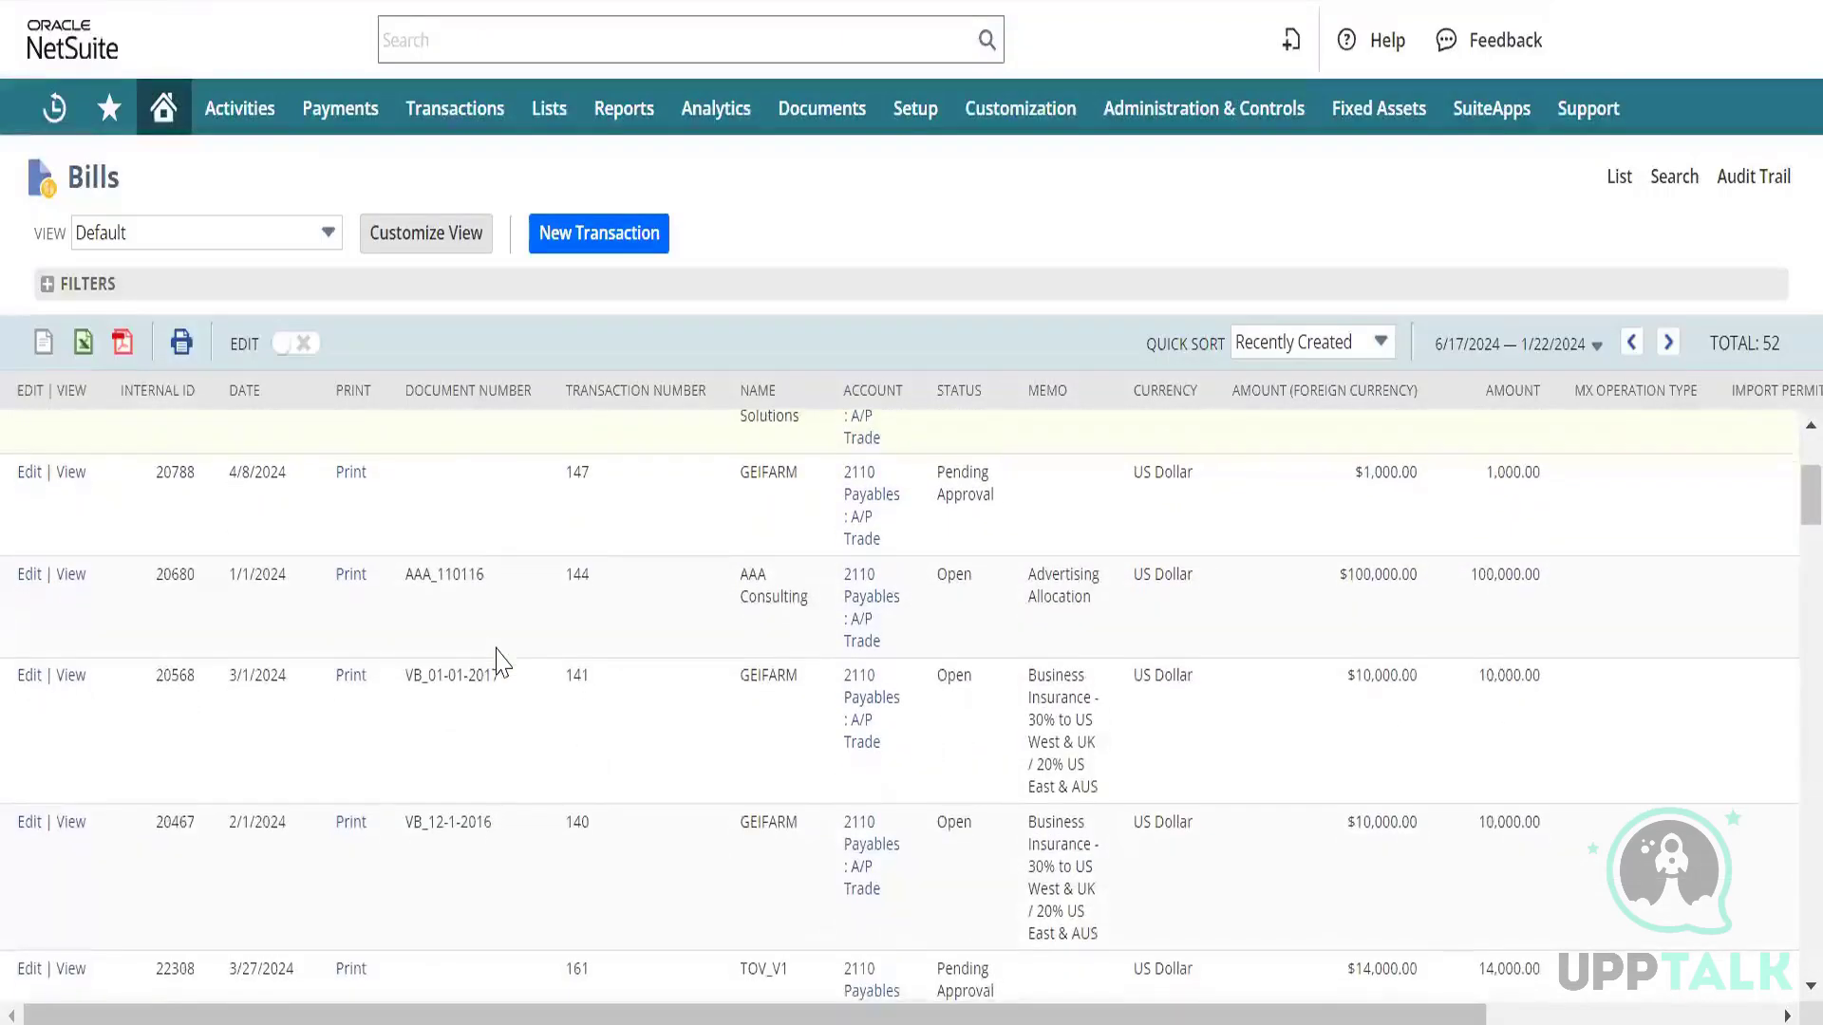
pyautogui.scroll(6, 503, 661)
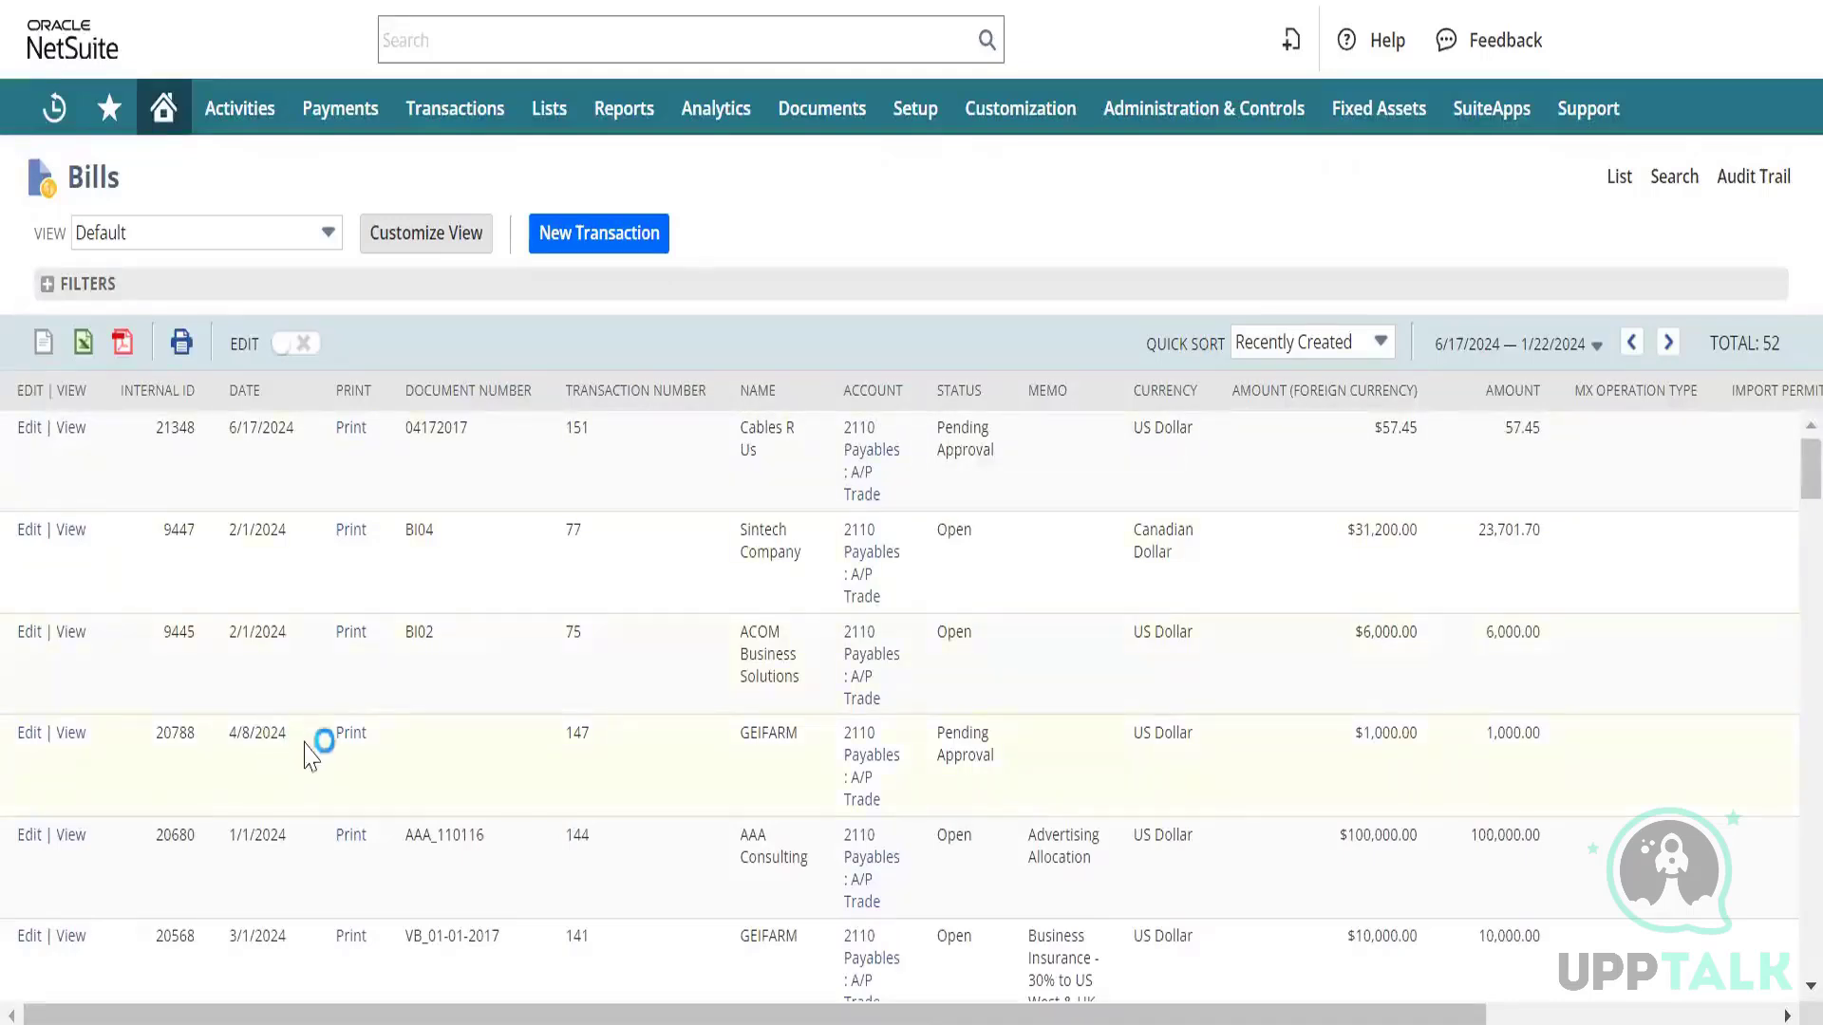
pyautogui.click(274, 393)
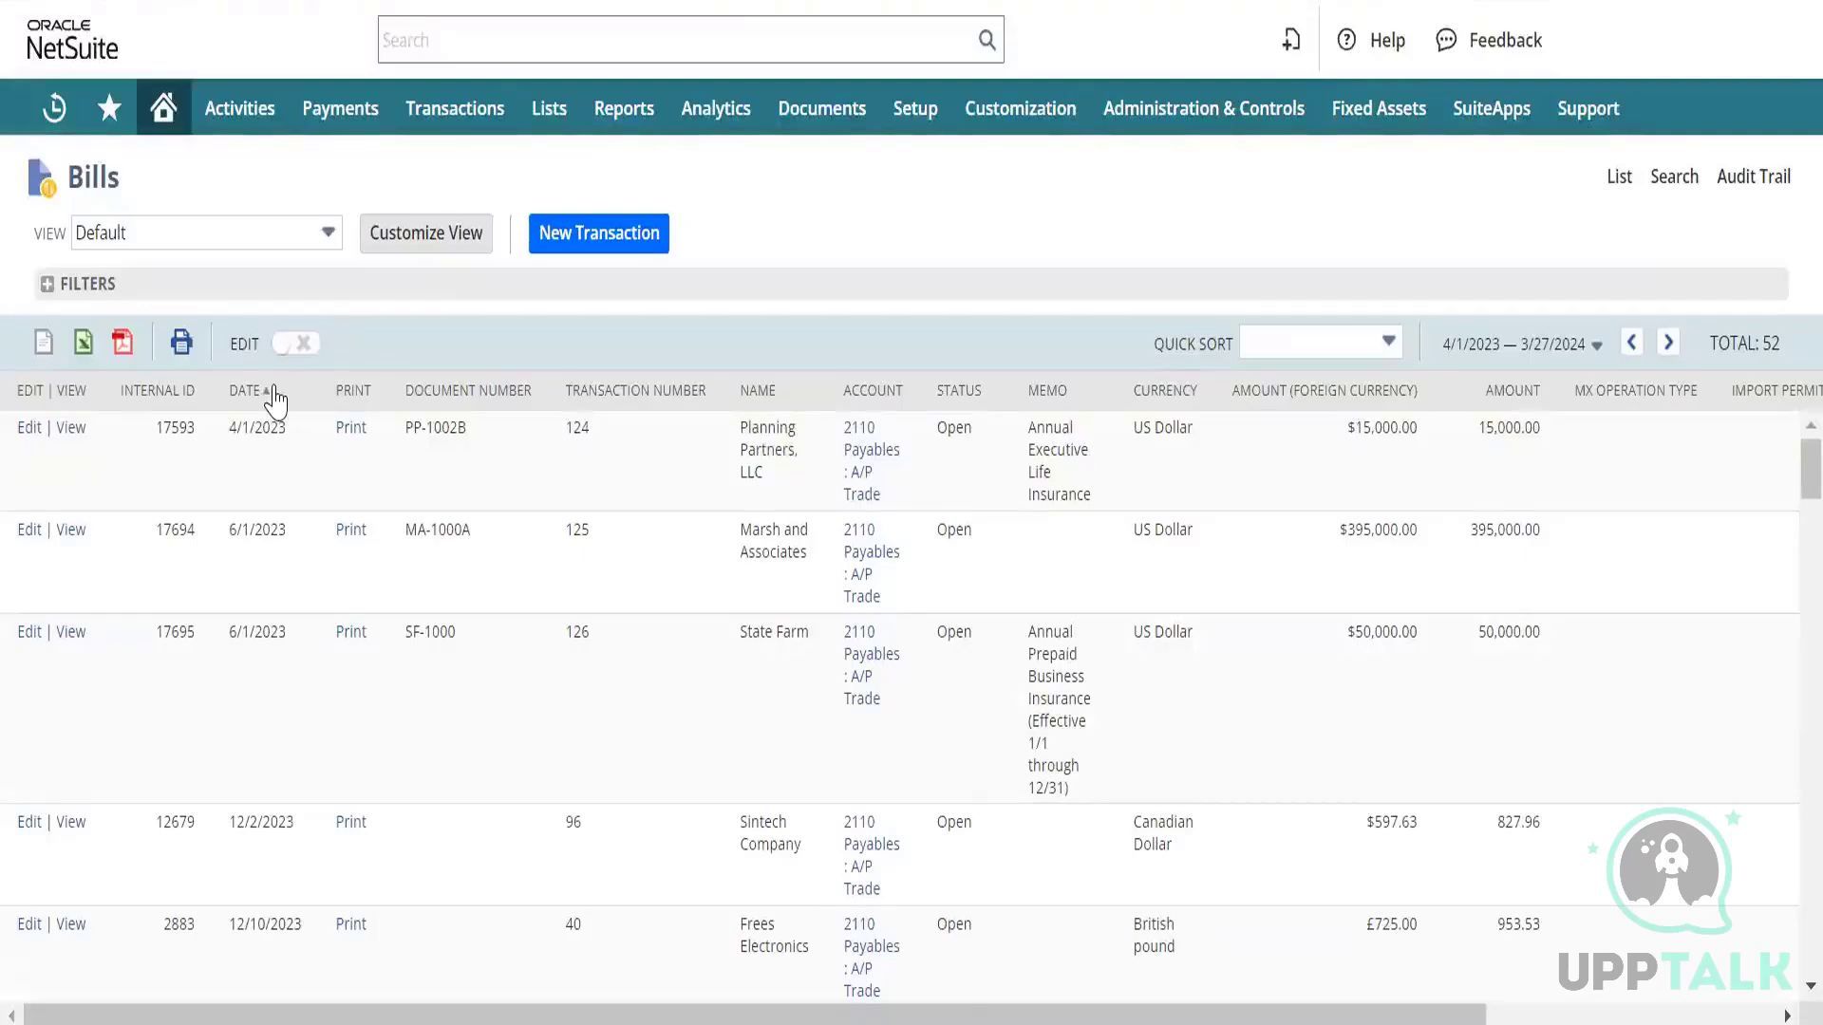
pyautogui.click(274, 397)
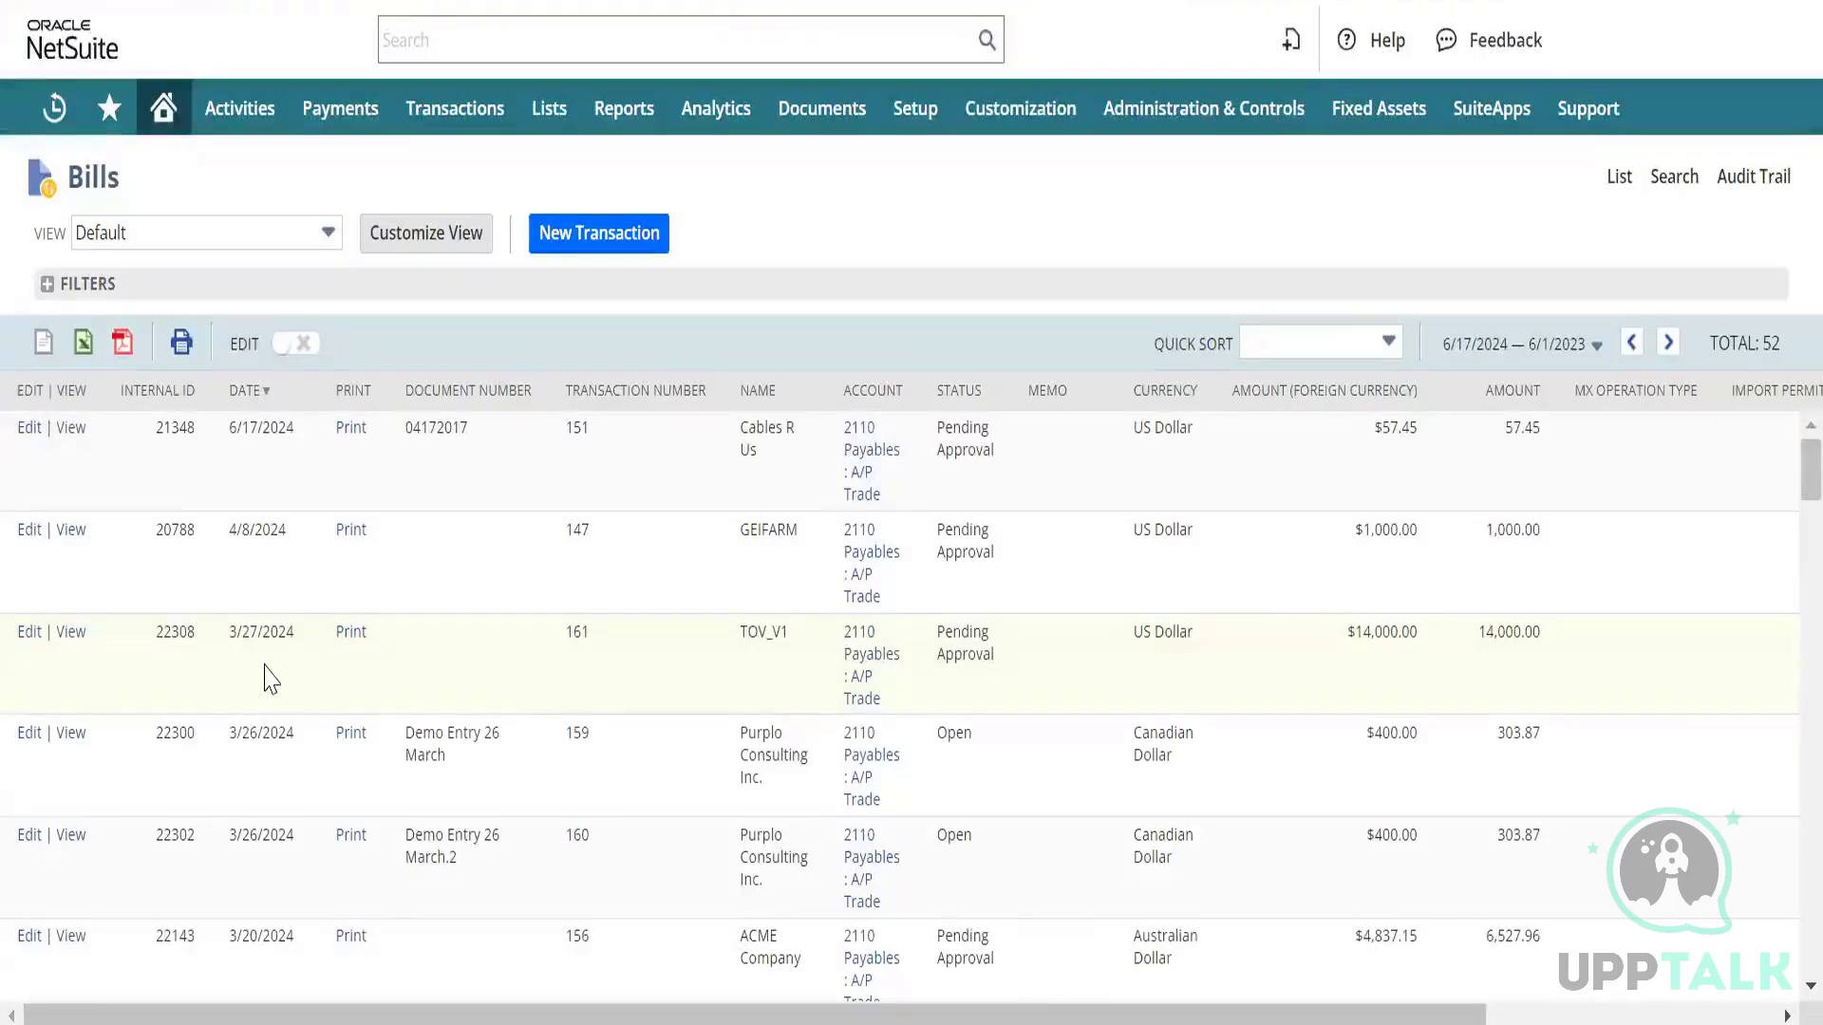
pyautogui.scroll(-1, 268, 677)
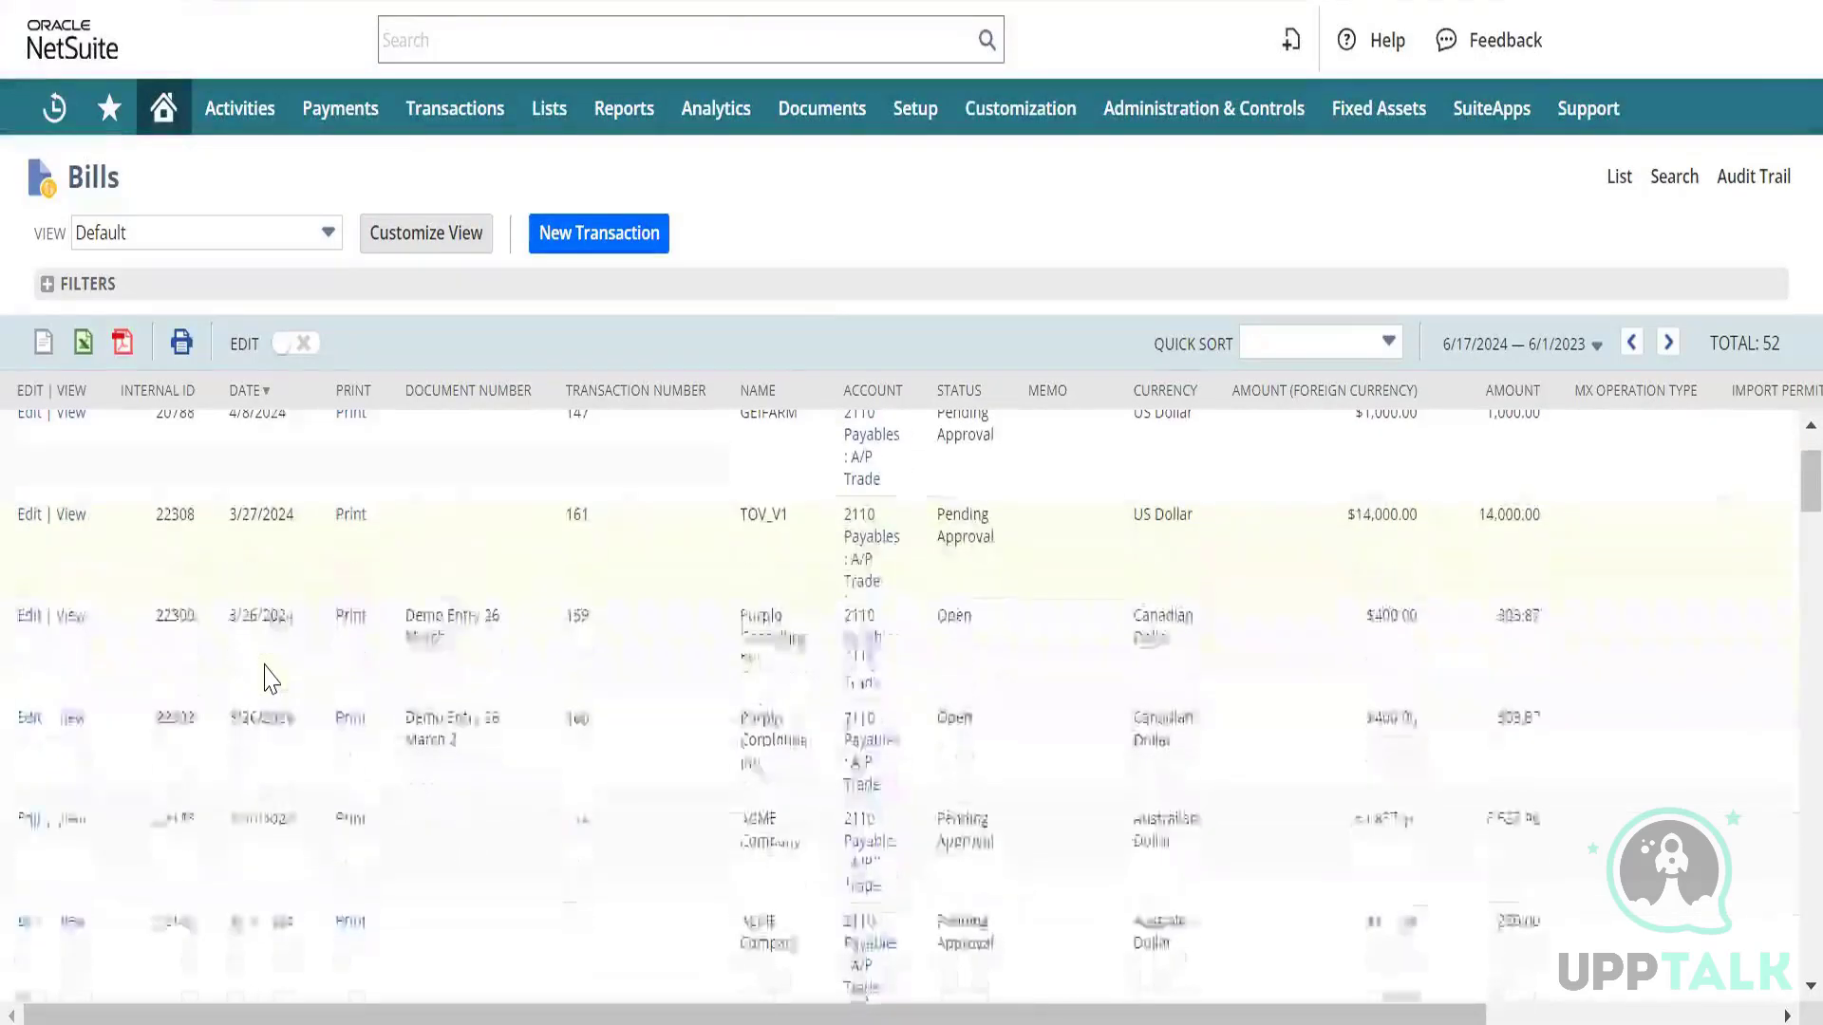
# Open Purplo Consulting bill 22300 (Demo Entry 26 March, 400.00) in edit mode.
pyautogui.click(70, 617)
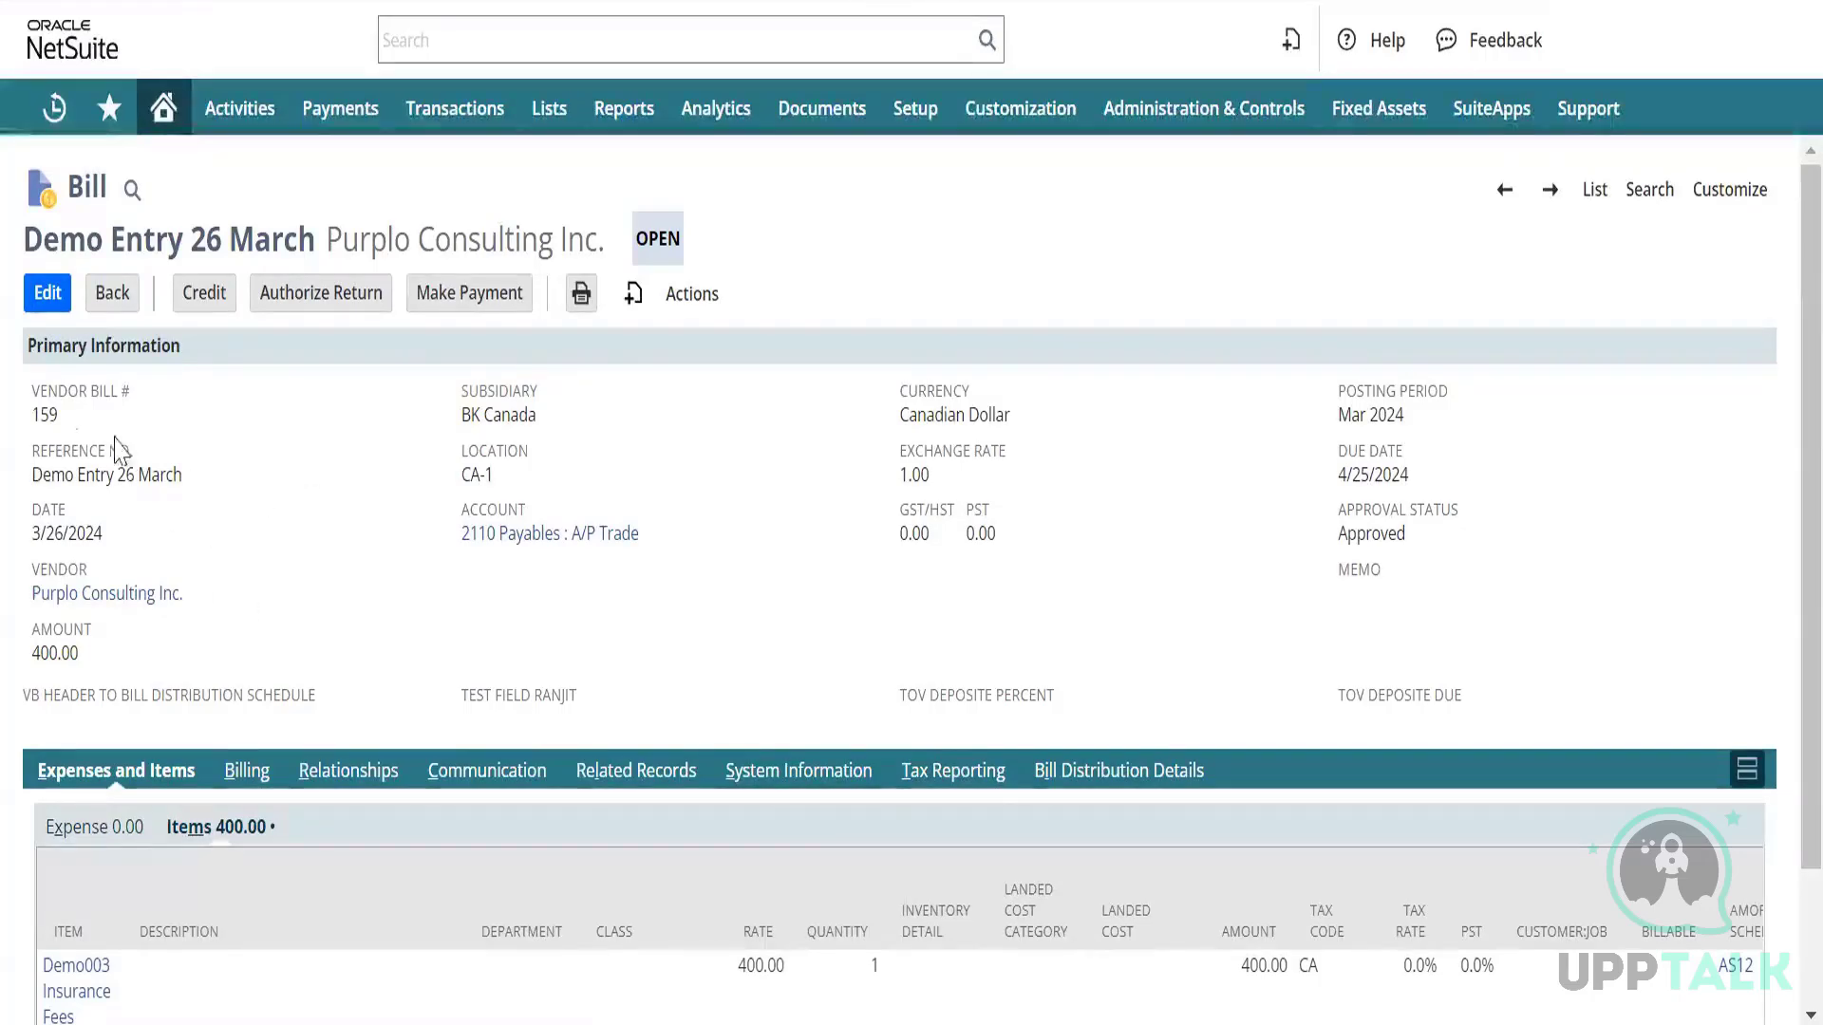
pyautogui.click(47, 296)
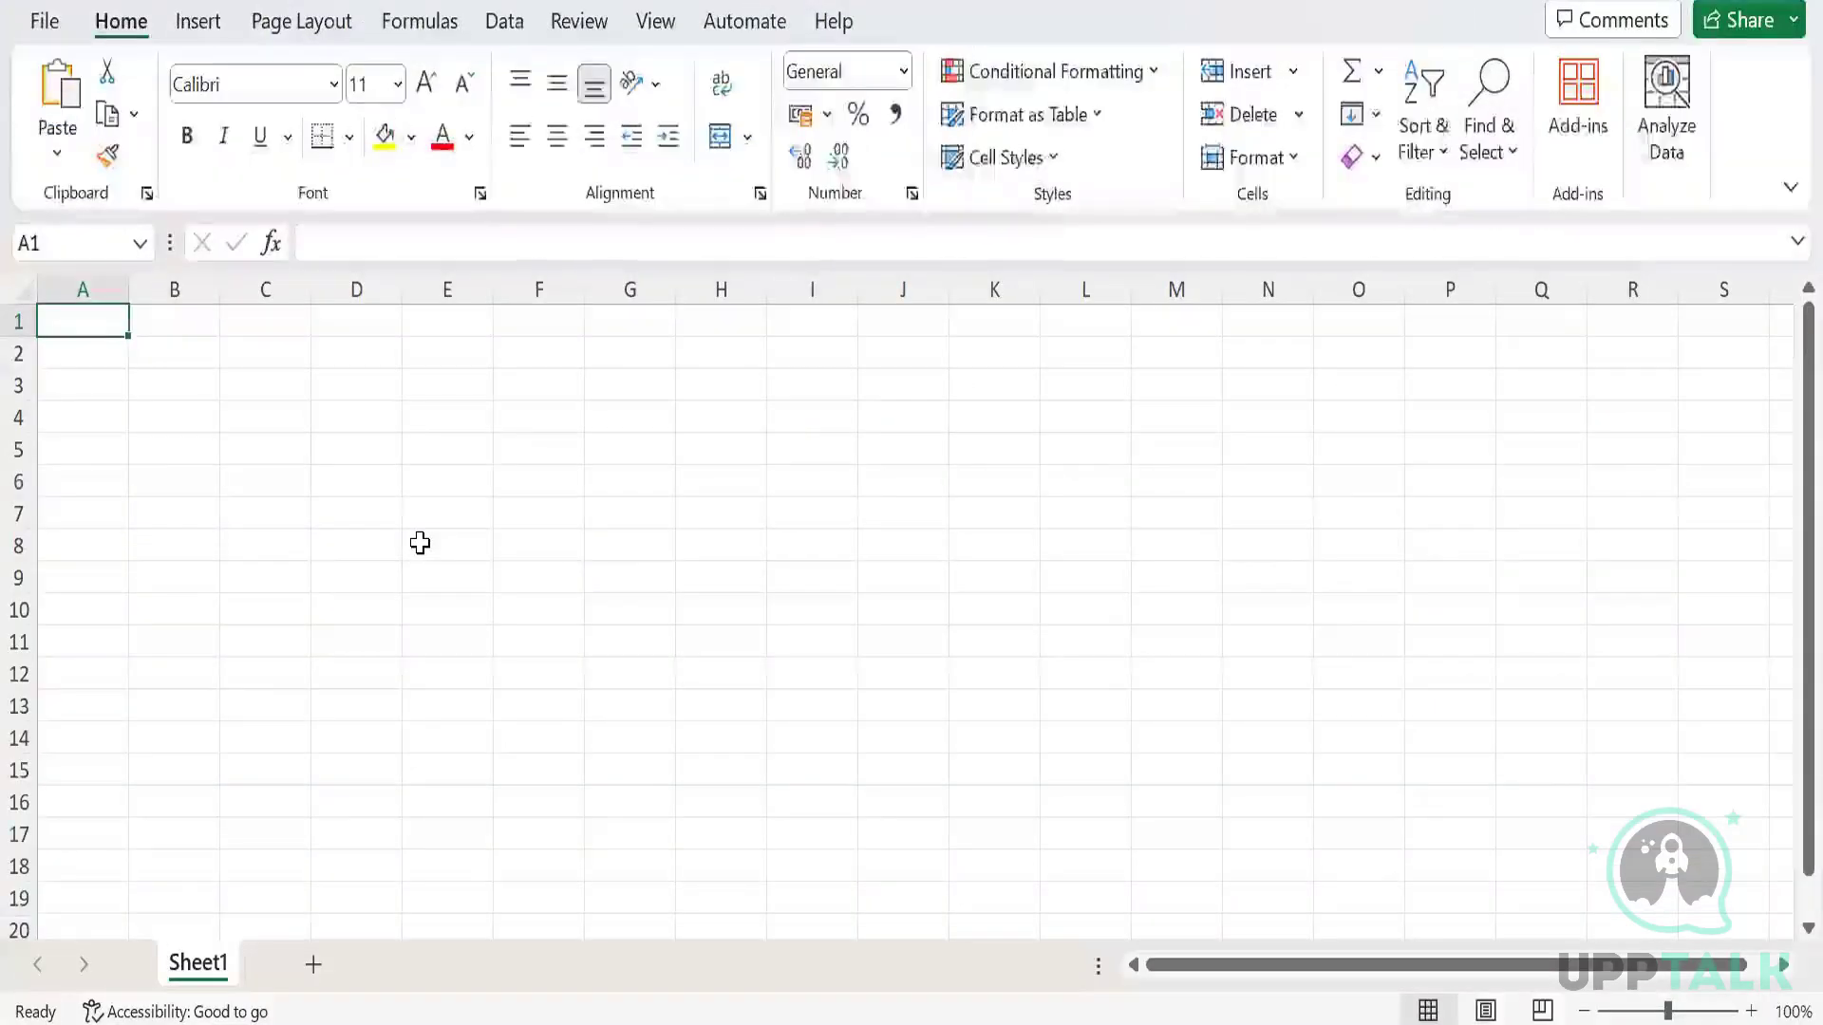
# Enter 'External ID' in cell A1 and widen column A to fit it.
pyautogui.write('Exp')
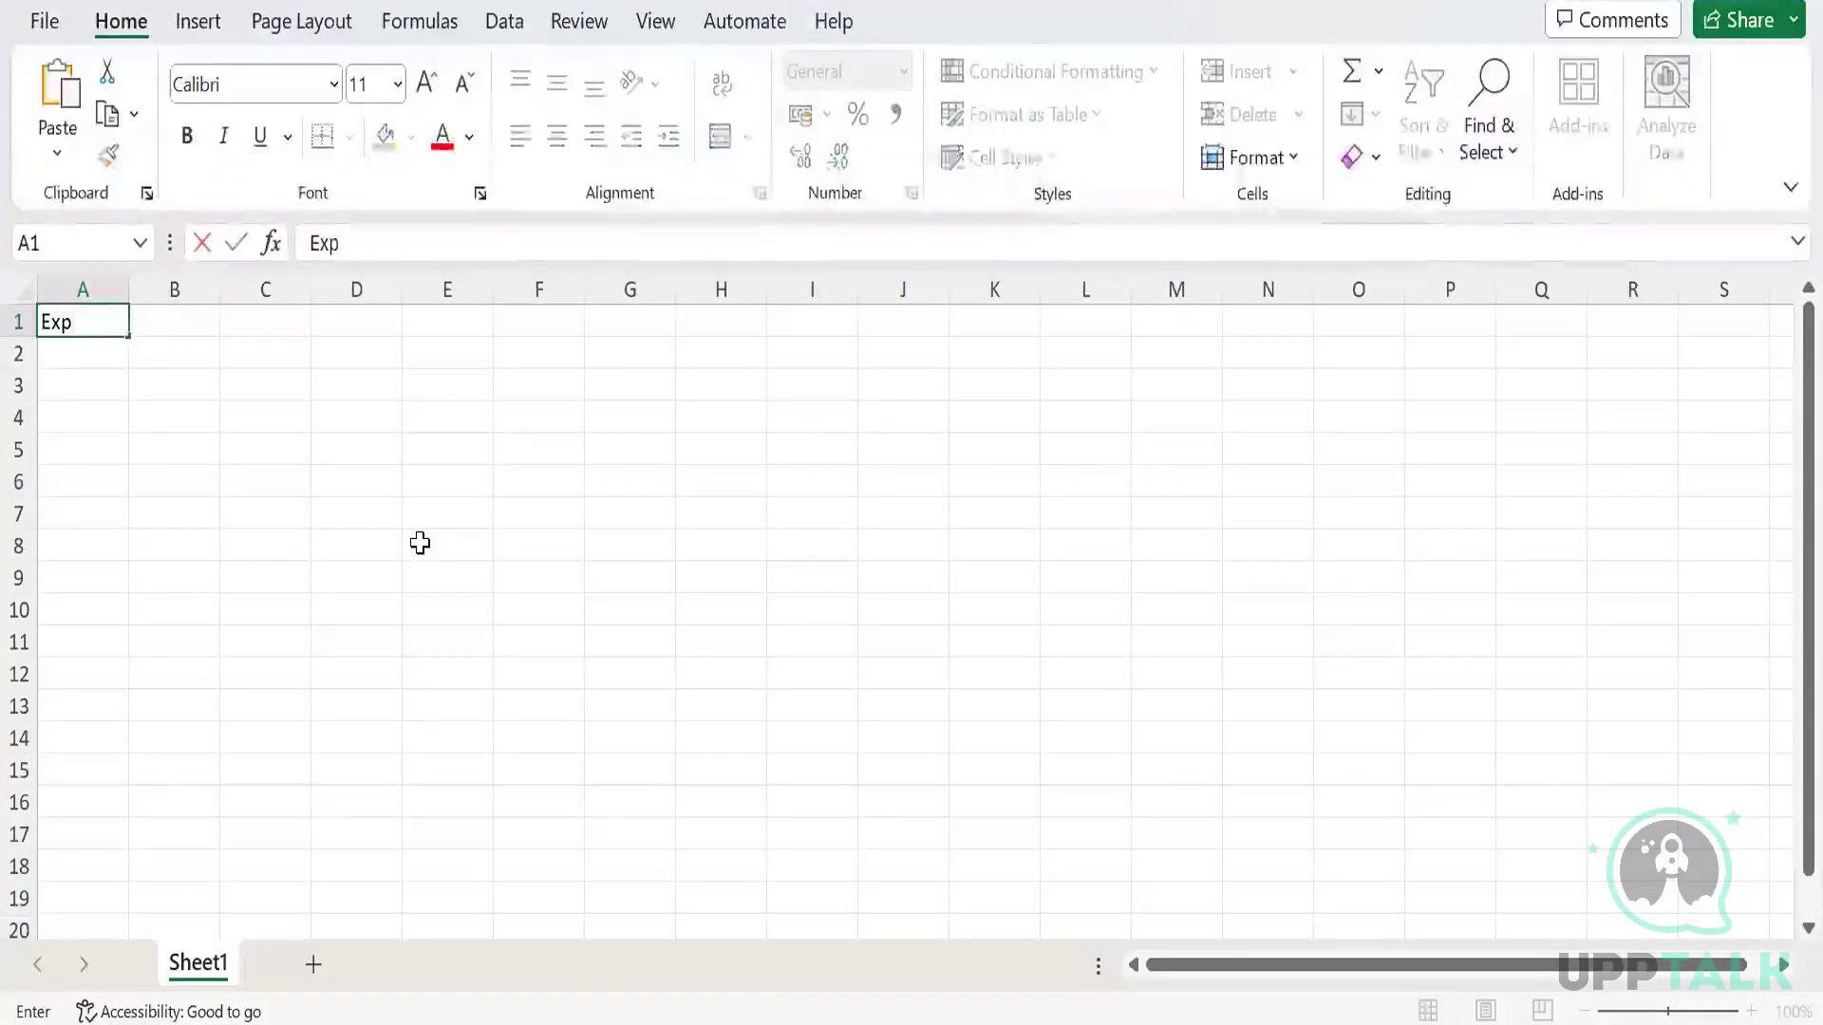
pyautogui.write('ernal')
pyautogui.press('BackSpace')
pyautogui.press('BackSpace')
pyautogui.press('BackSpace')
pyautogui.press('BackSpace')
pyautogui.press('BackSpace')
pyautogui.press('BackSpace')
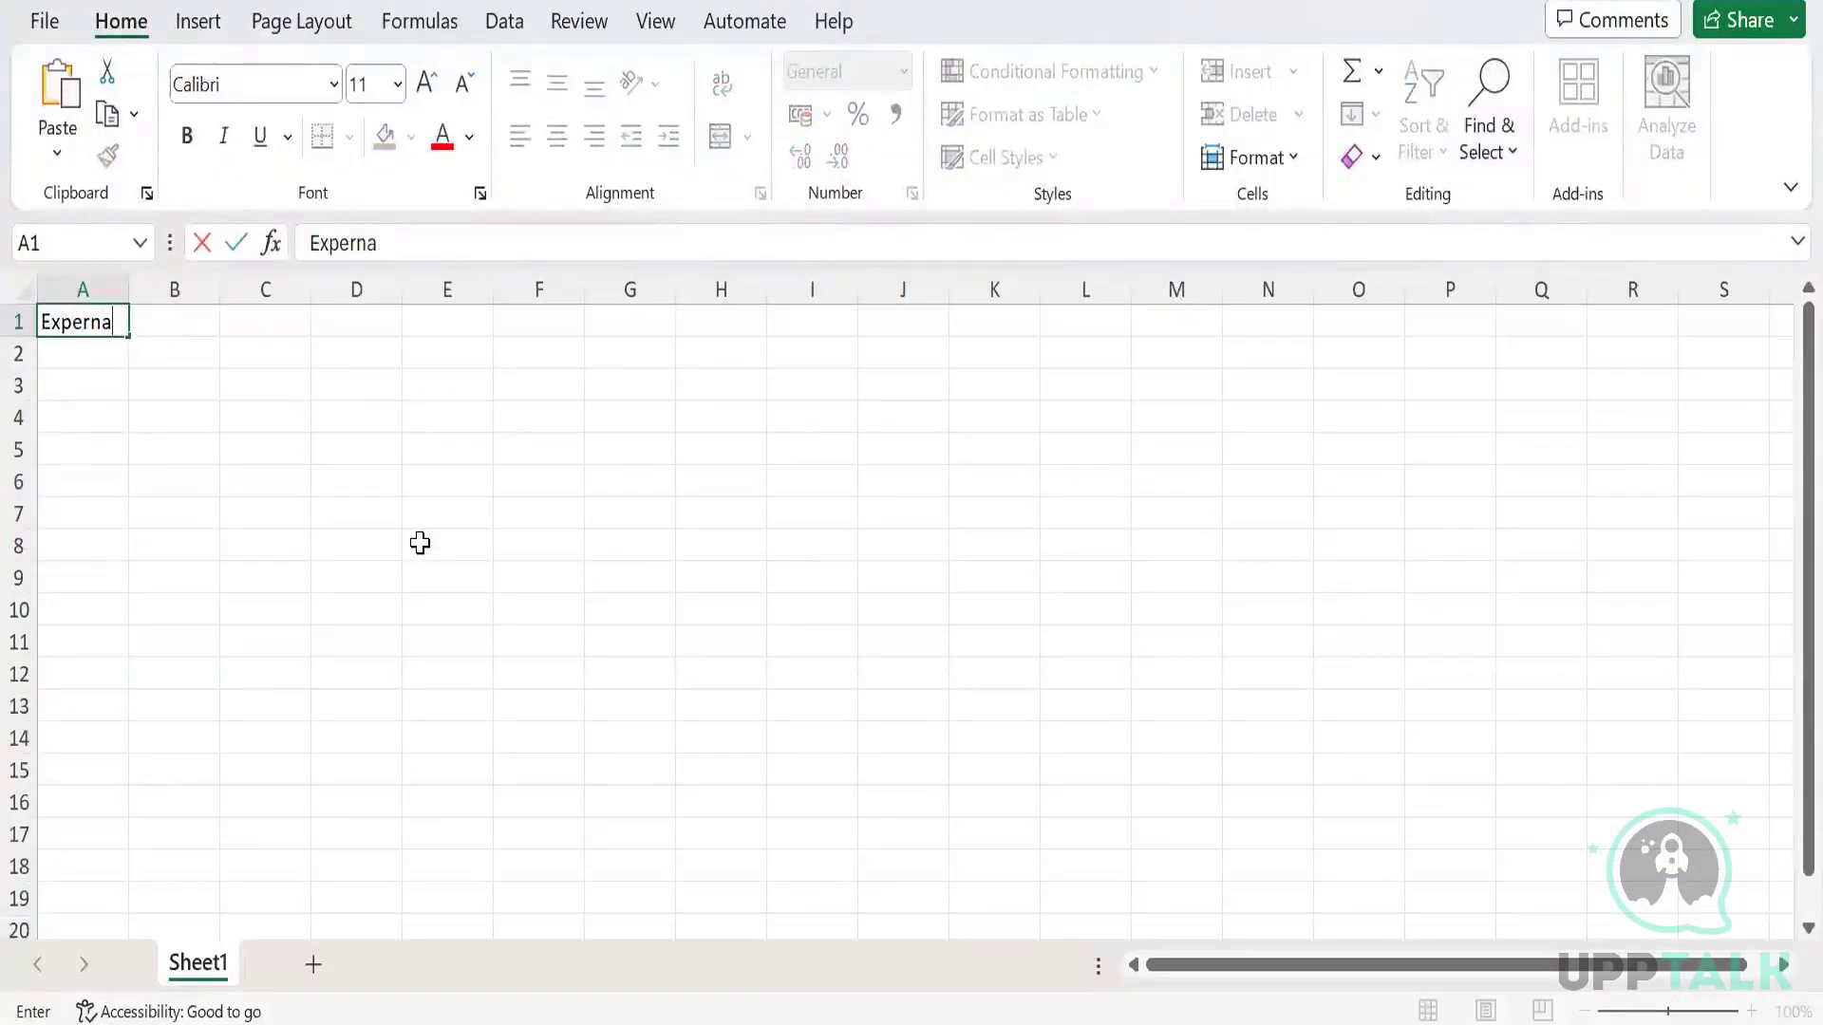
pyautogui.write('ternal ID')
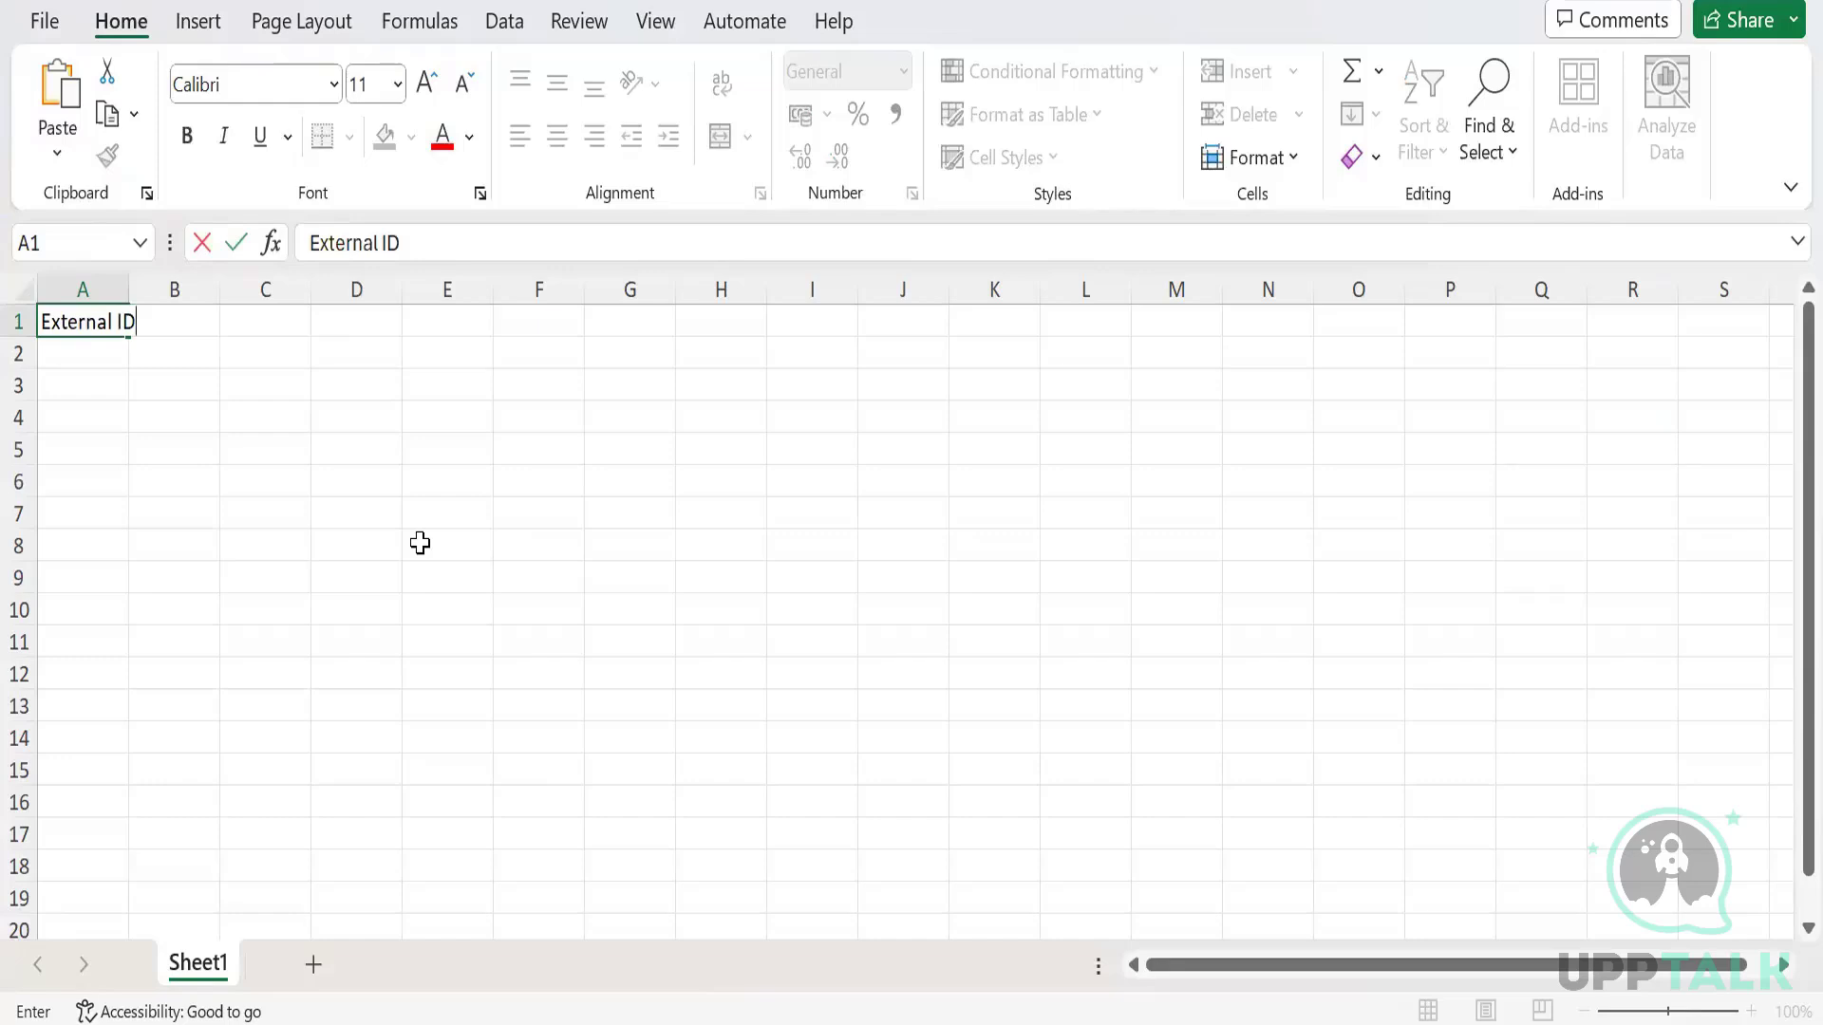
pyautogui.press('Return')
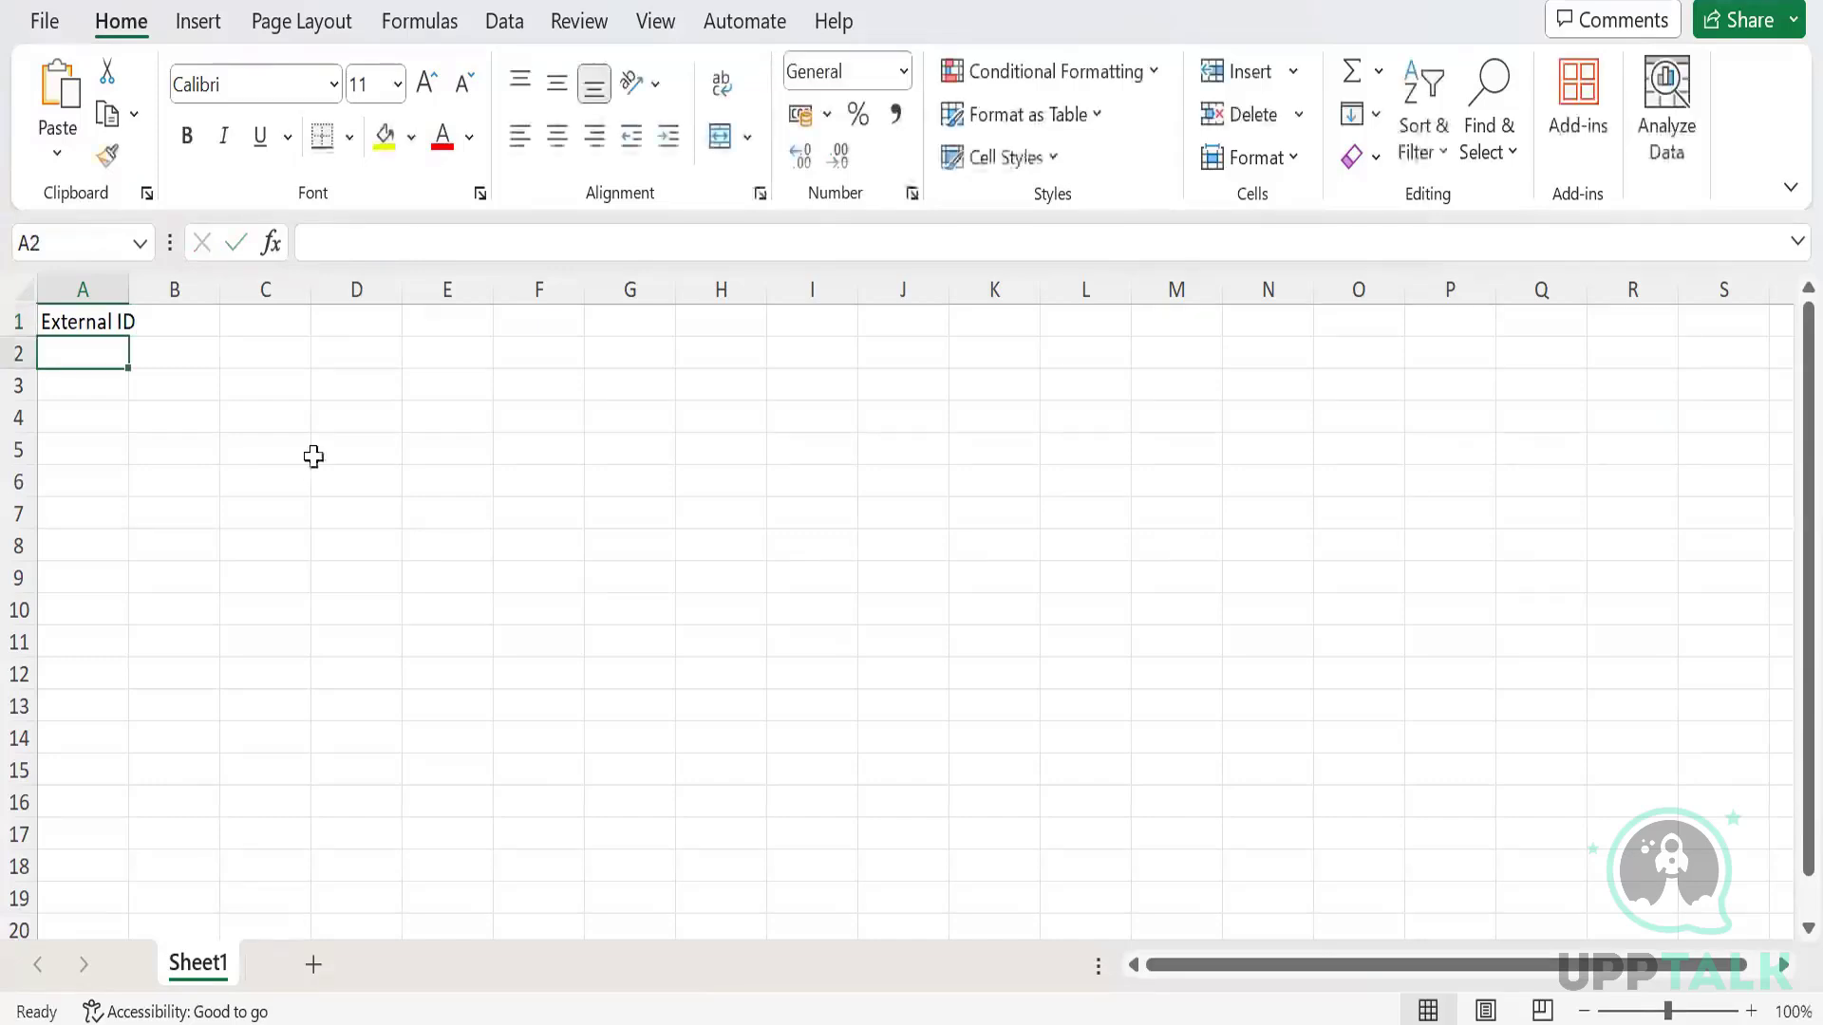
pyautogui.moveTo(132, 289); pyautogui.dragTo(171, 290)
pyautogui.click(211, 321)
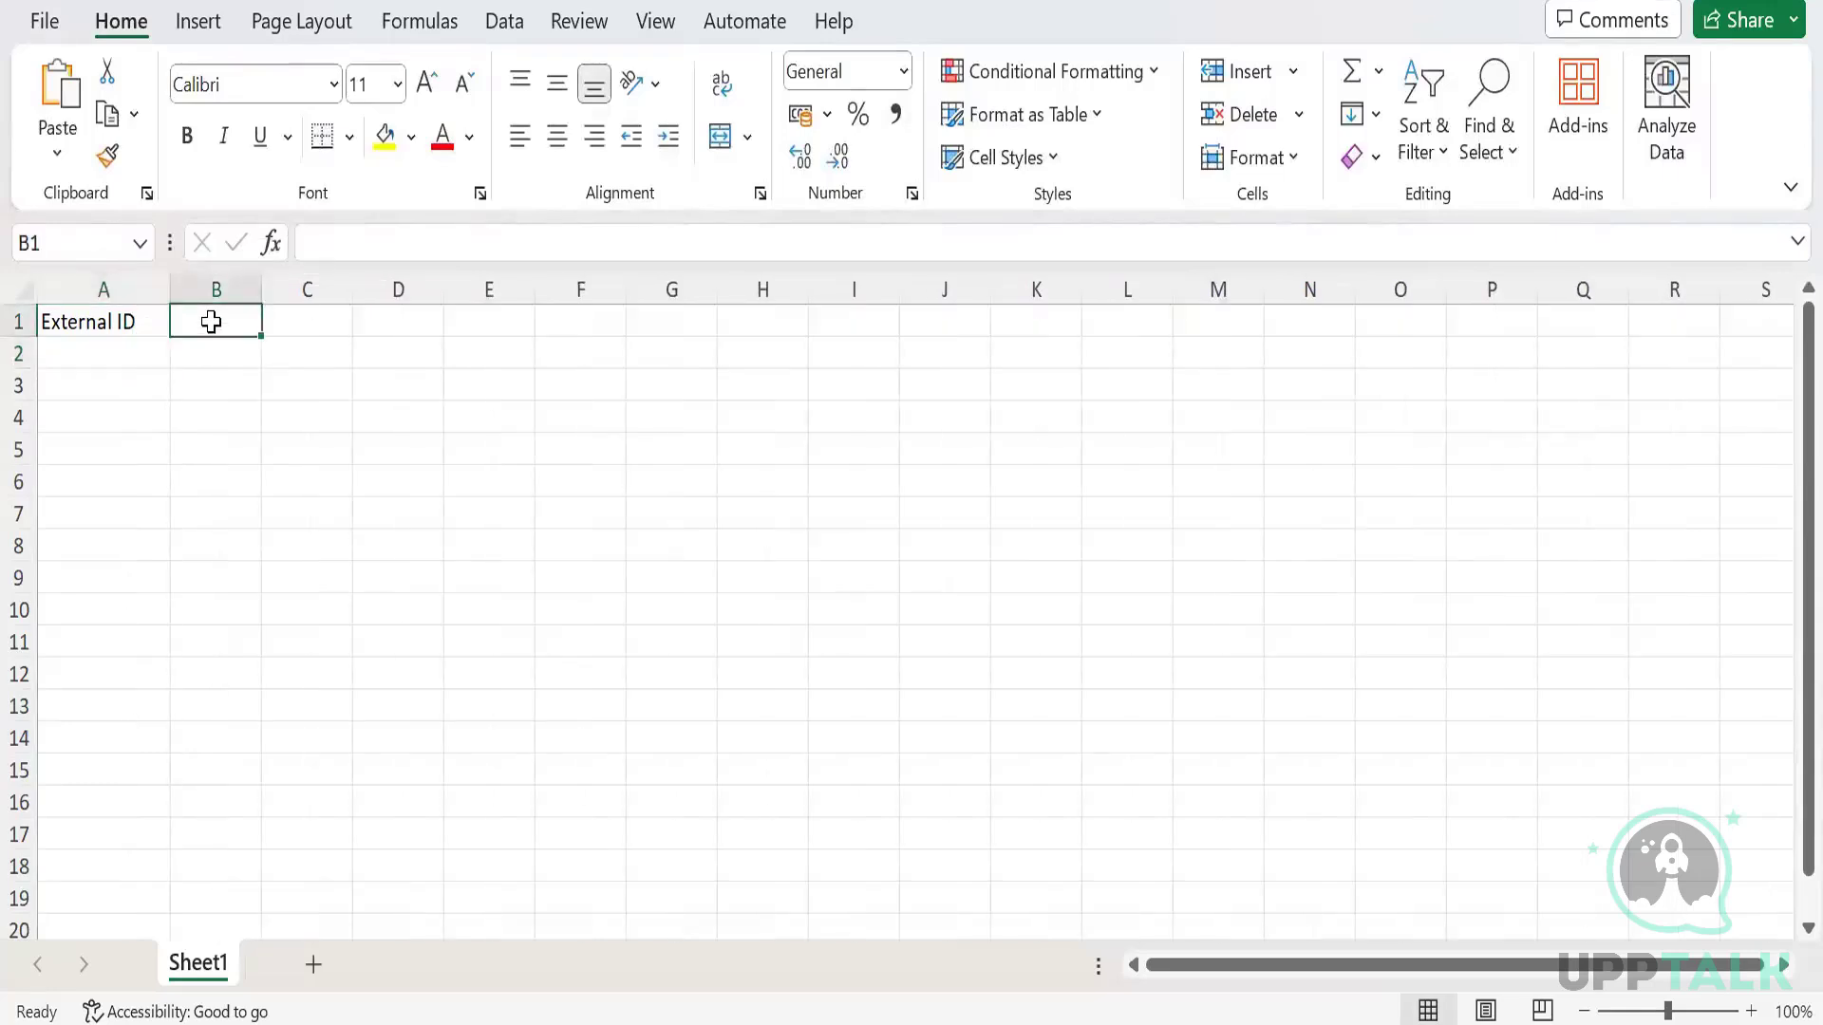
pyautogui.click(105, 353)
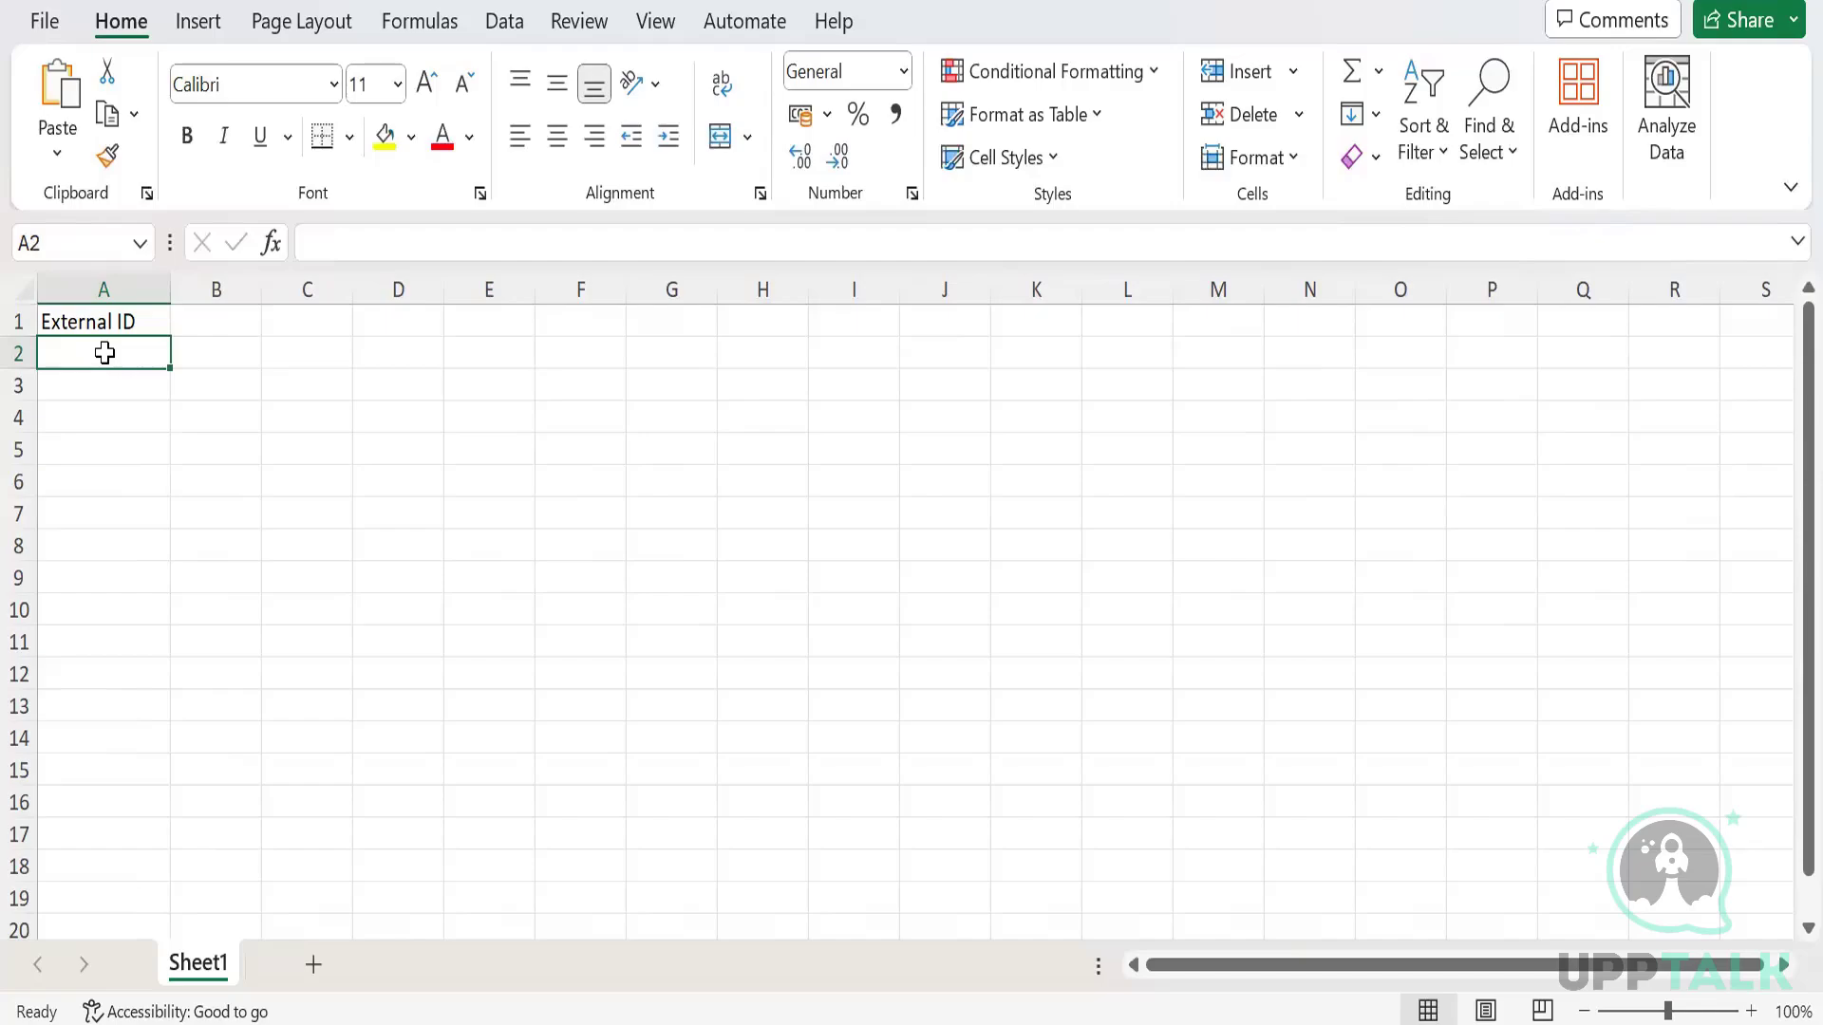
pyautogui.press('Up')
pyautogui.press('Right')
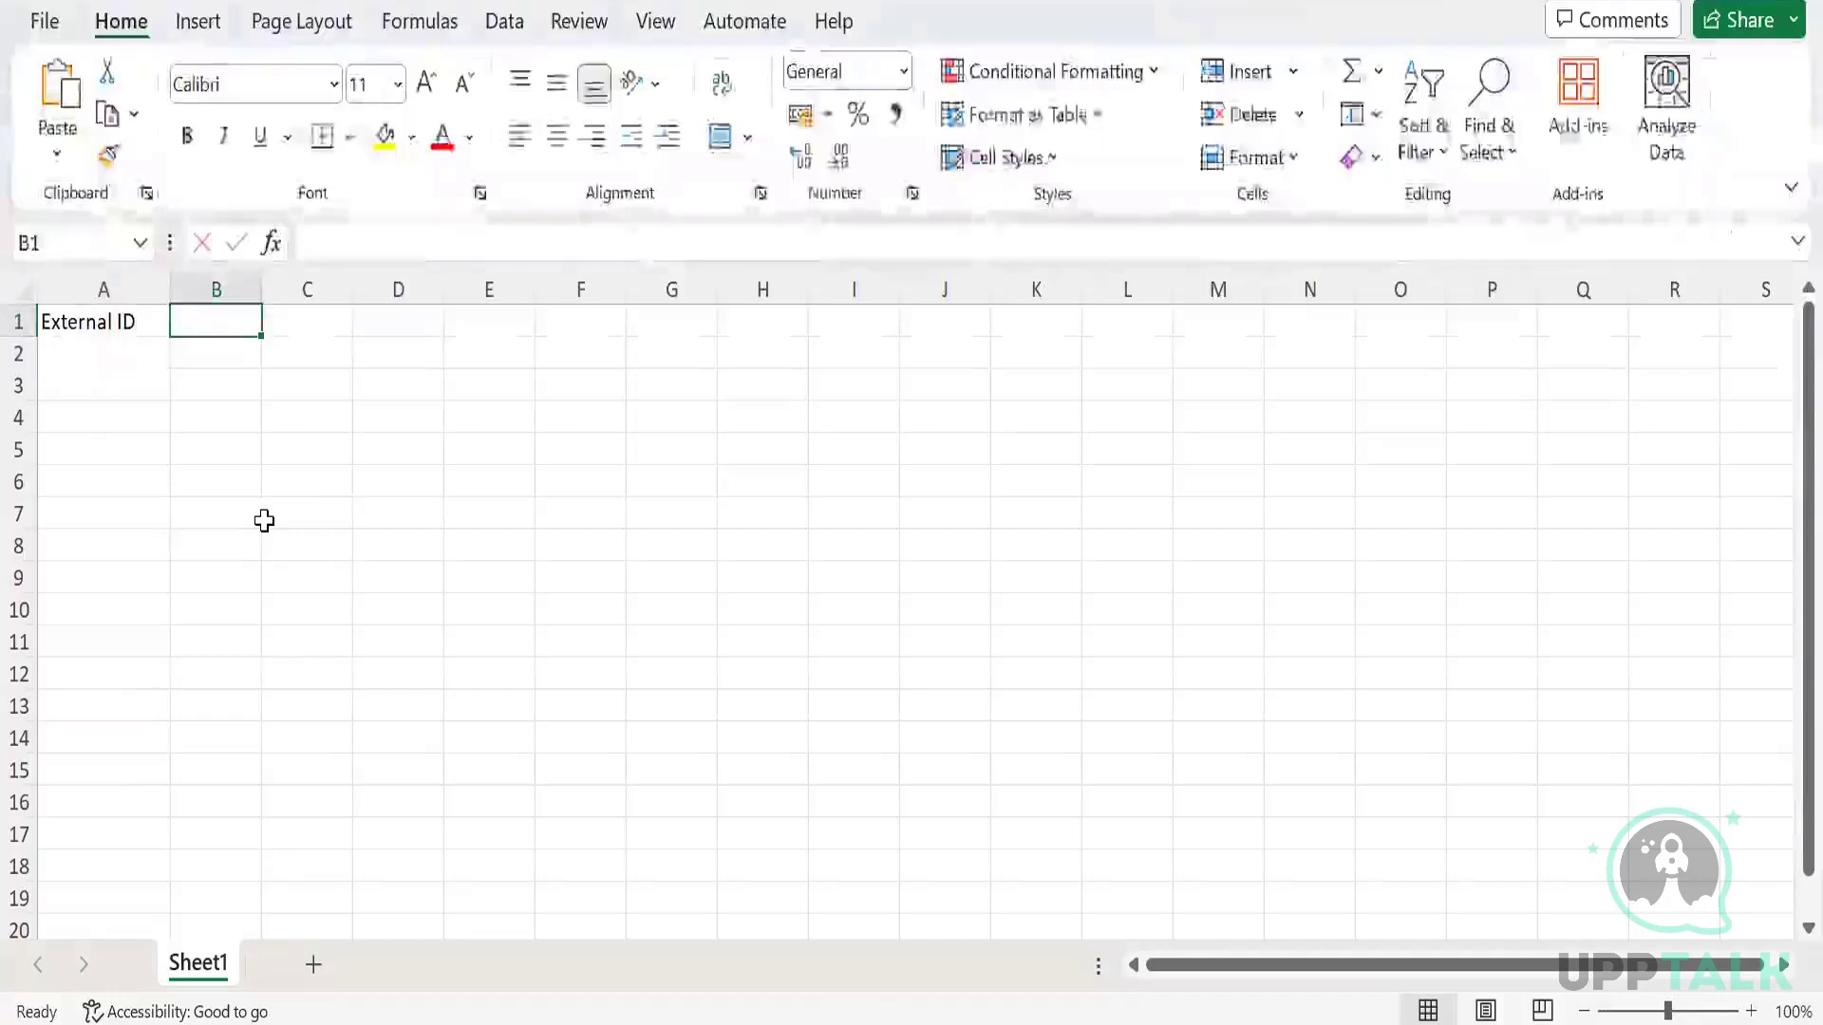
# Enter 'Reference No', 'Date' and 'Vendor' headers in cells B1, C1 and D1.
pyautogui.write('Referen')
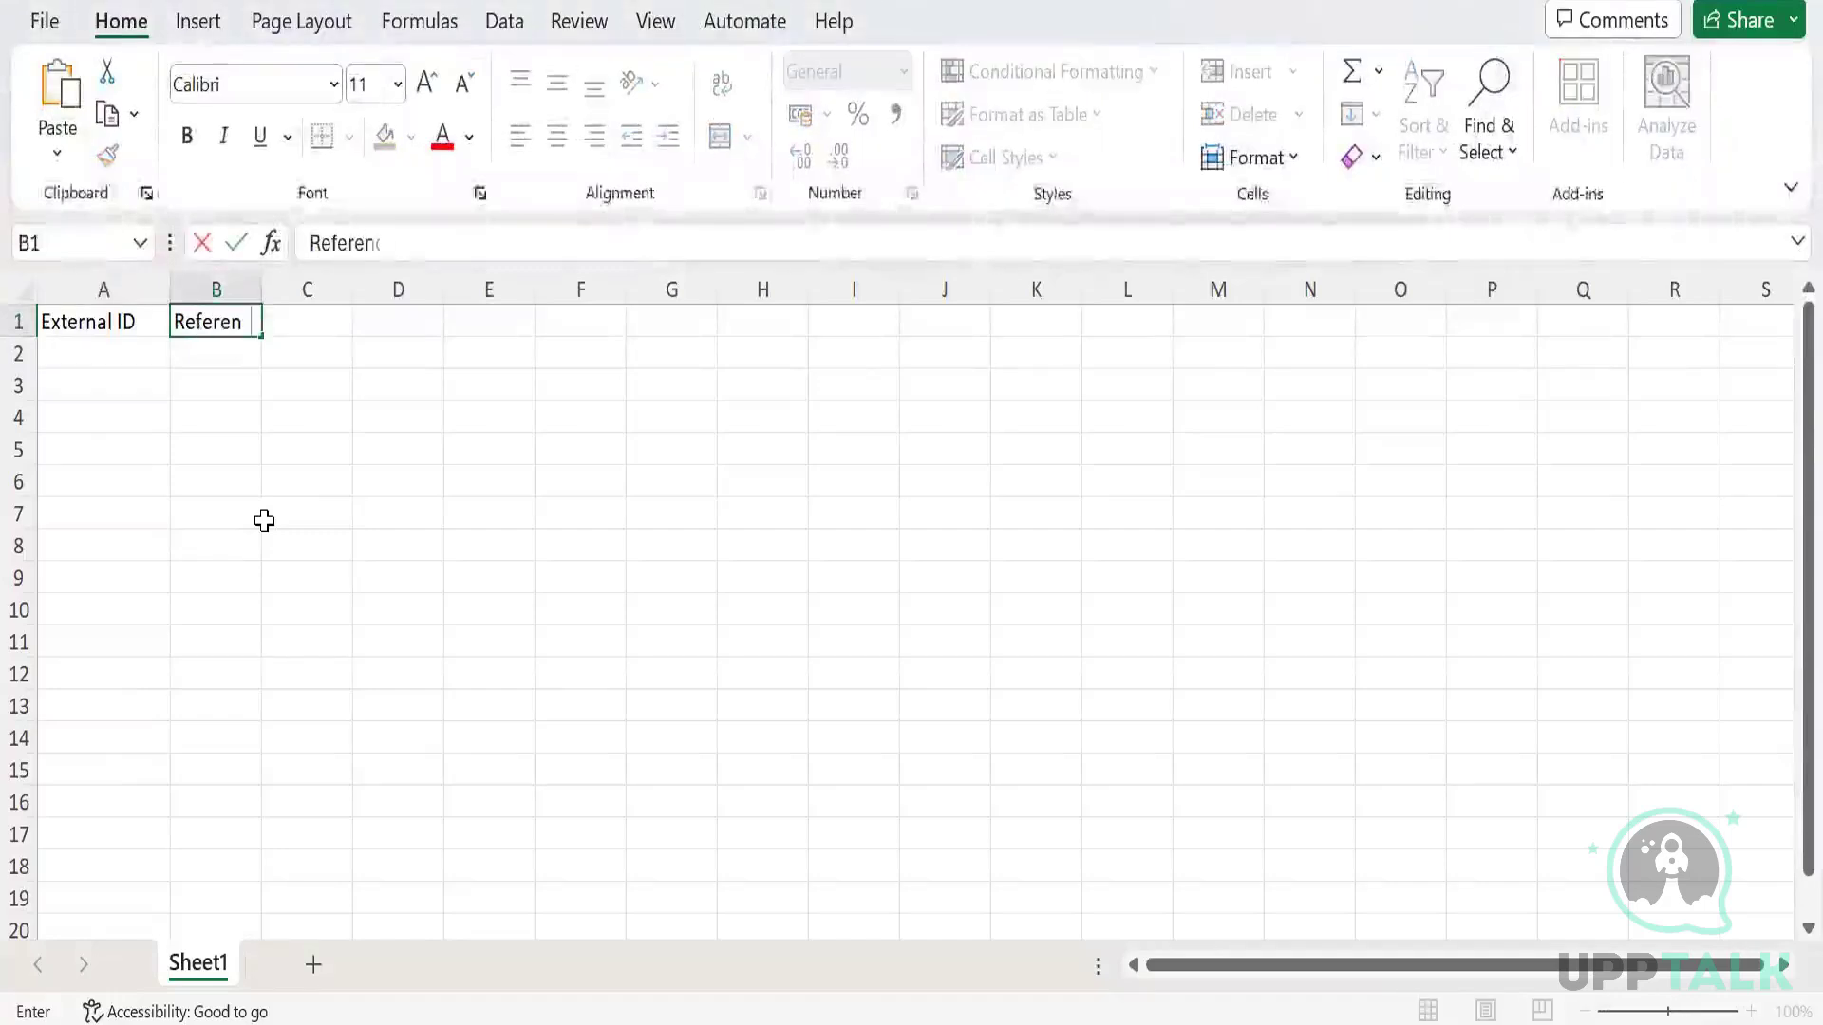
pyautogui.write('ce No.')
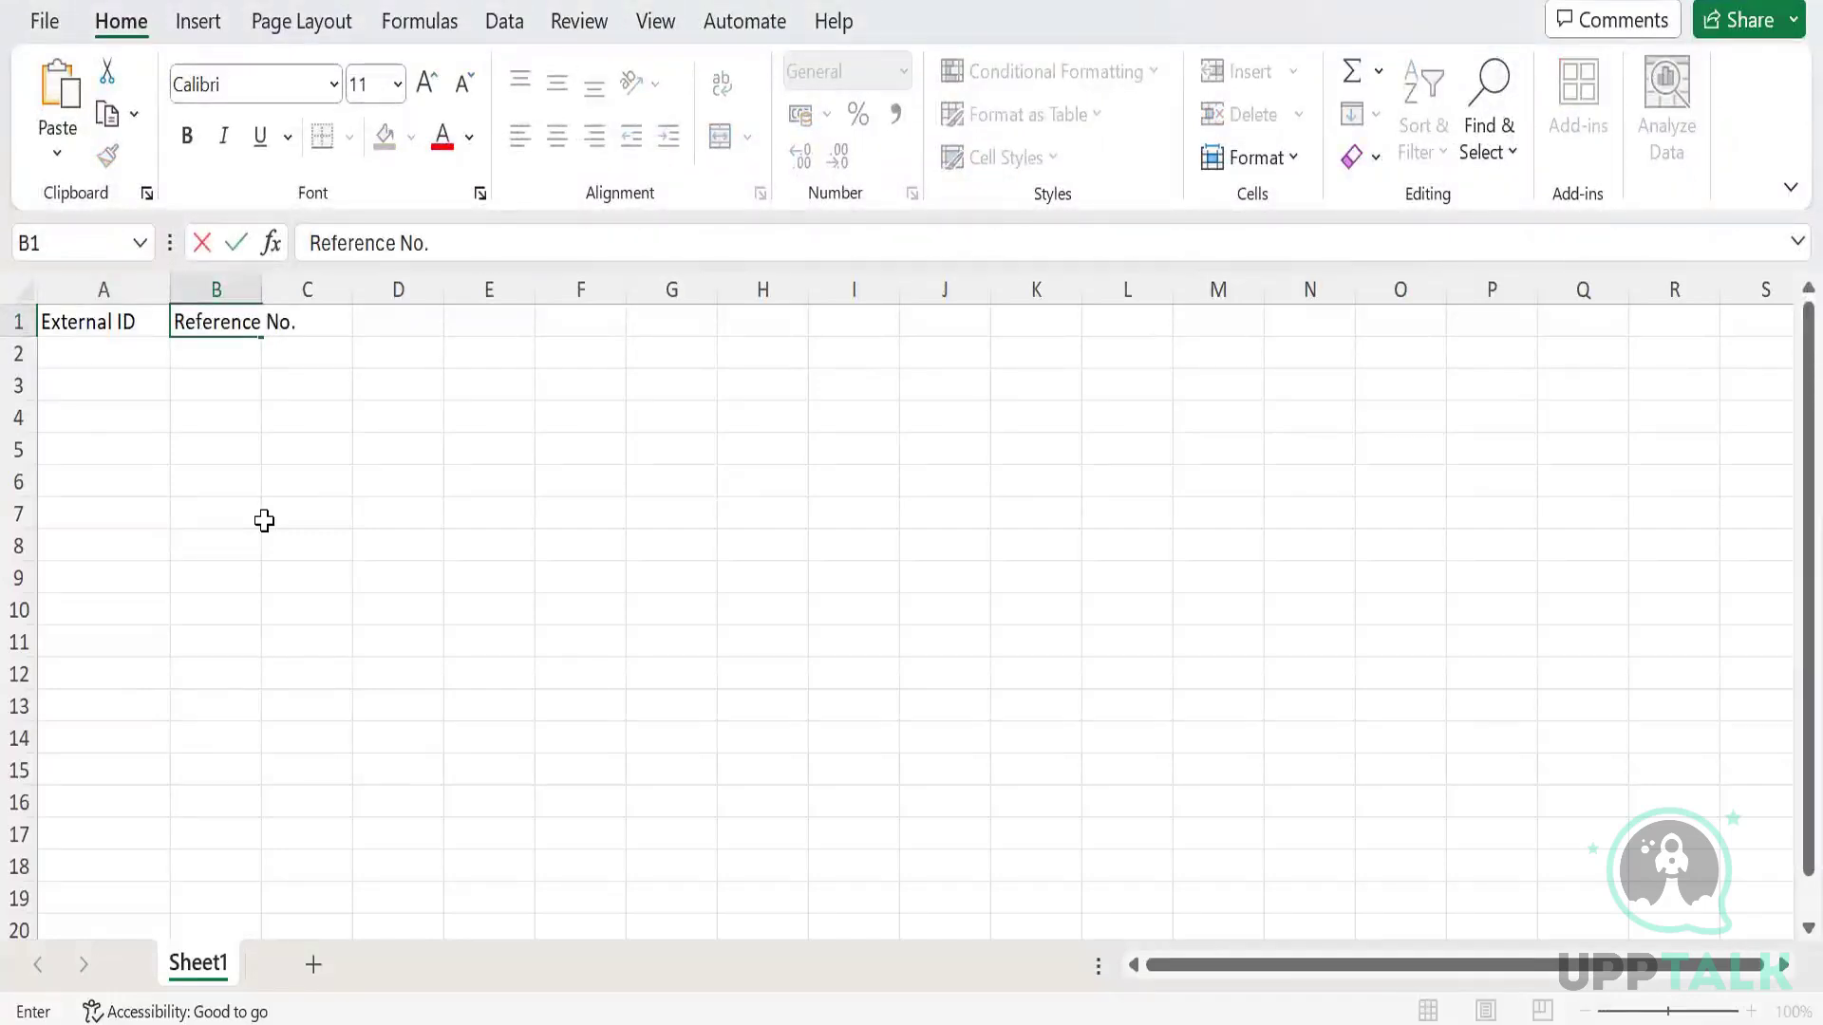
pyautogui.press('Tab')
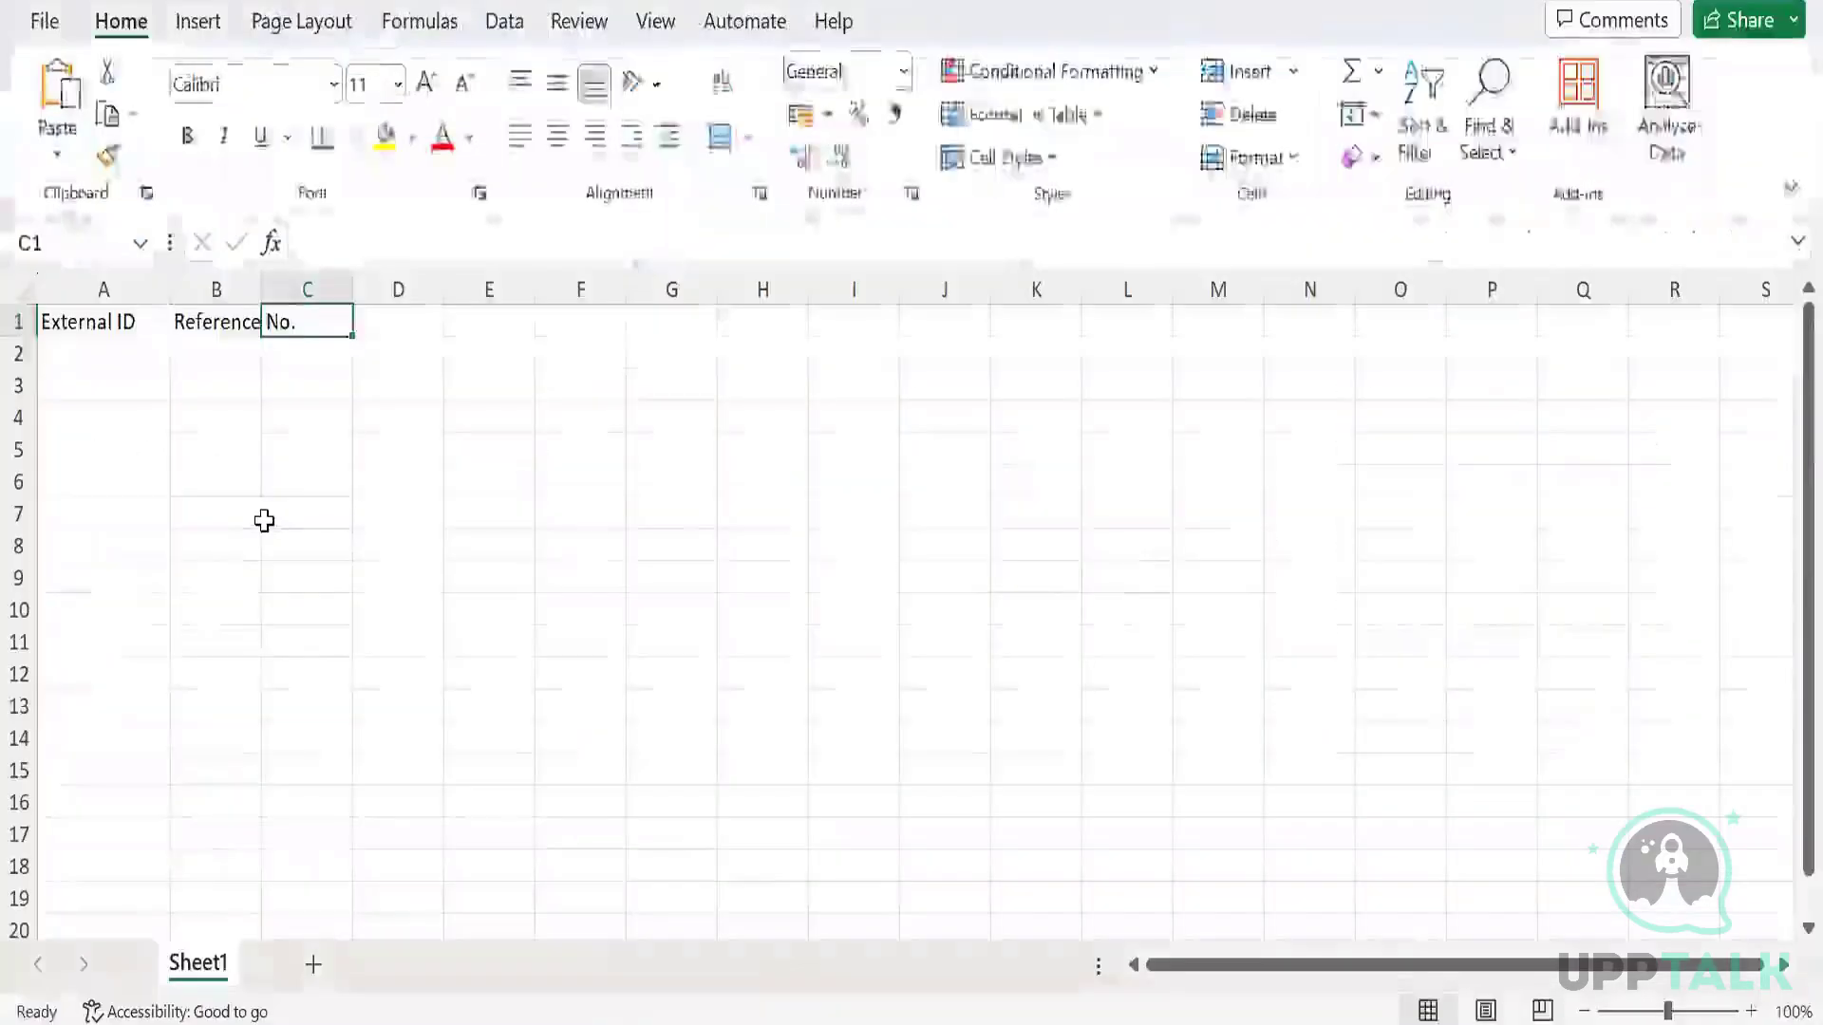
pyautogui.write('Date')
pyautogui.press('Tab')
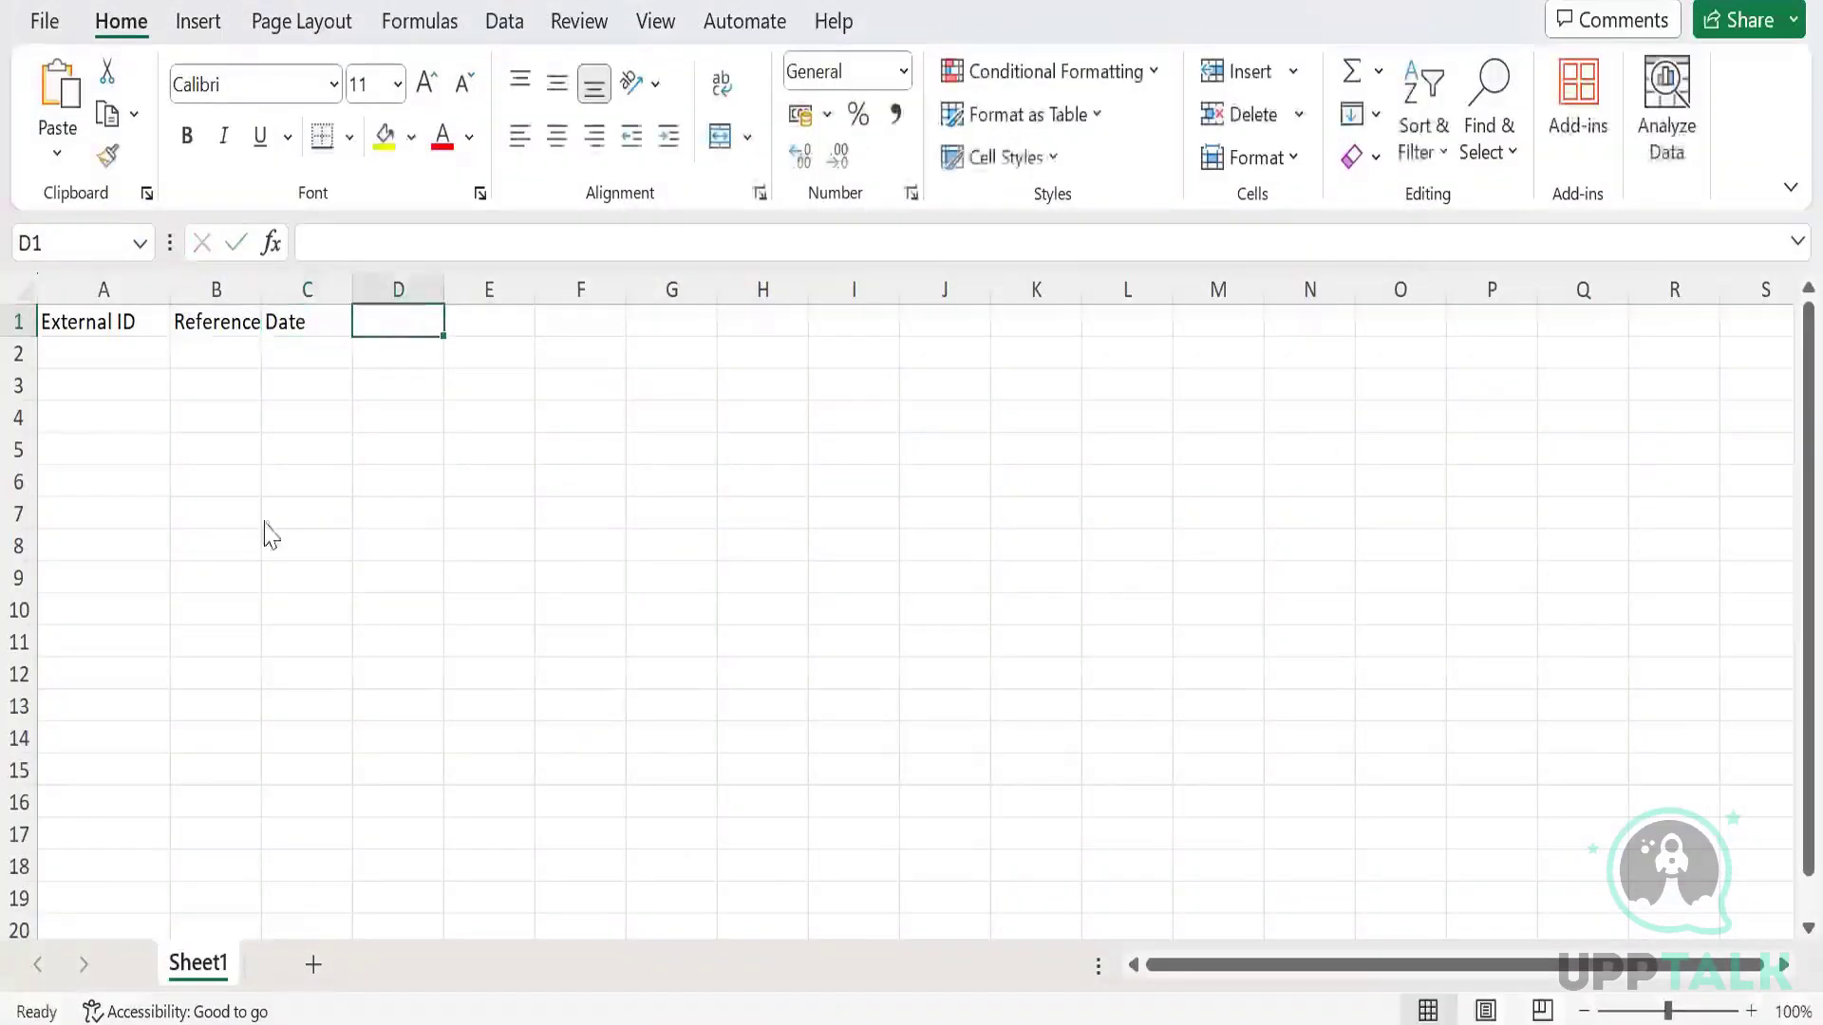
pyautogui.write('Vendor')
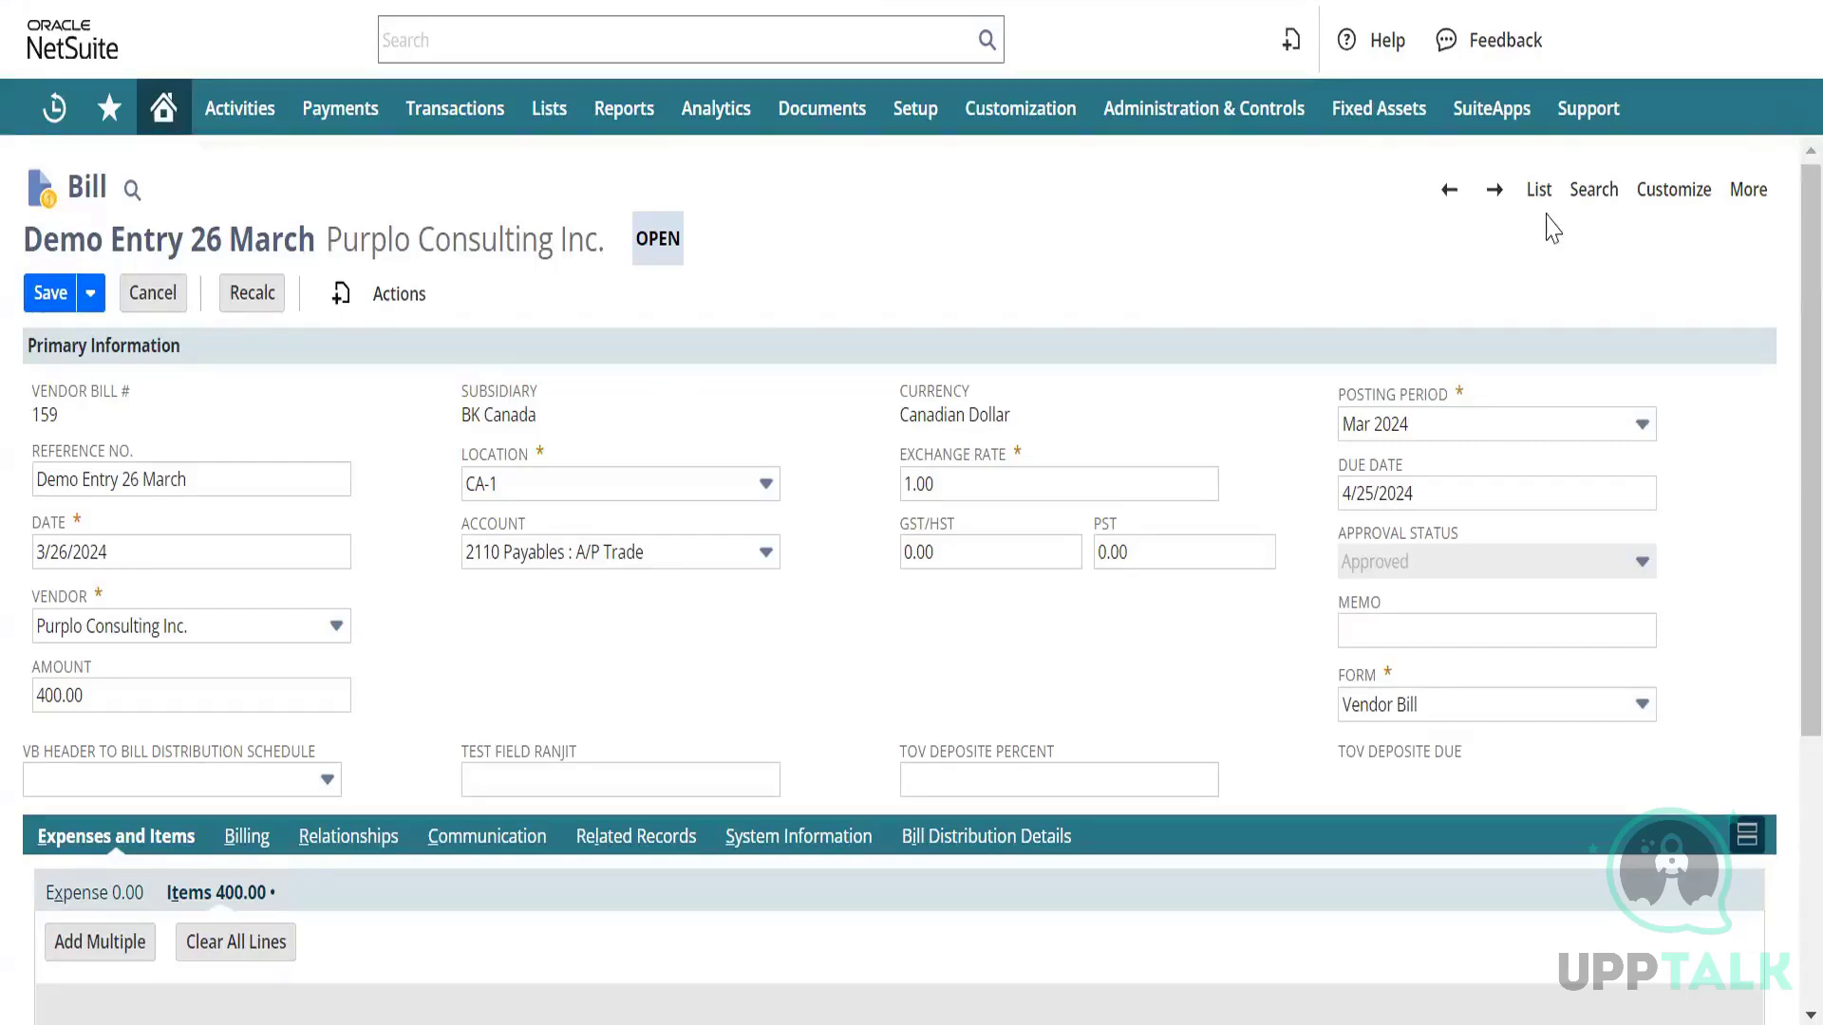
pyautogui.click(1591, 190)
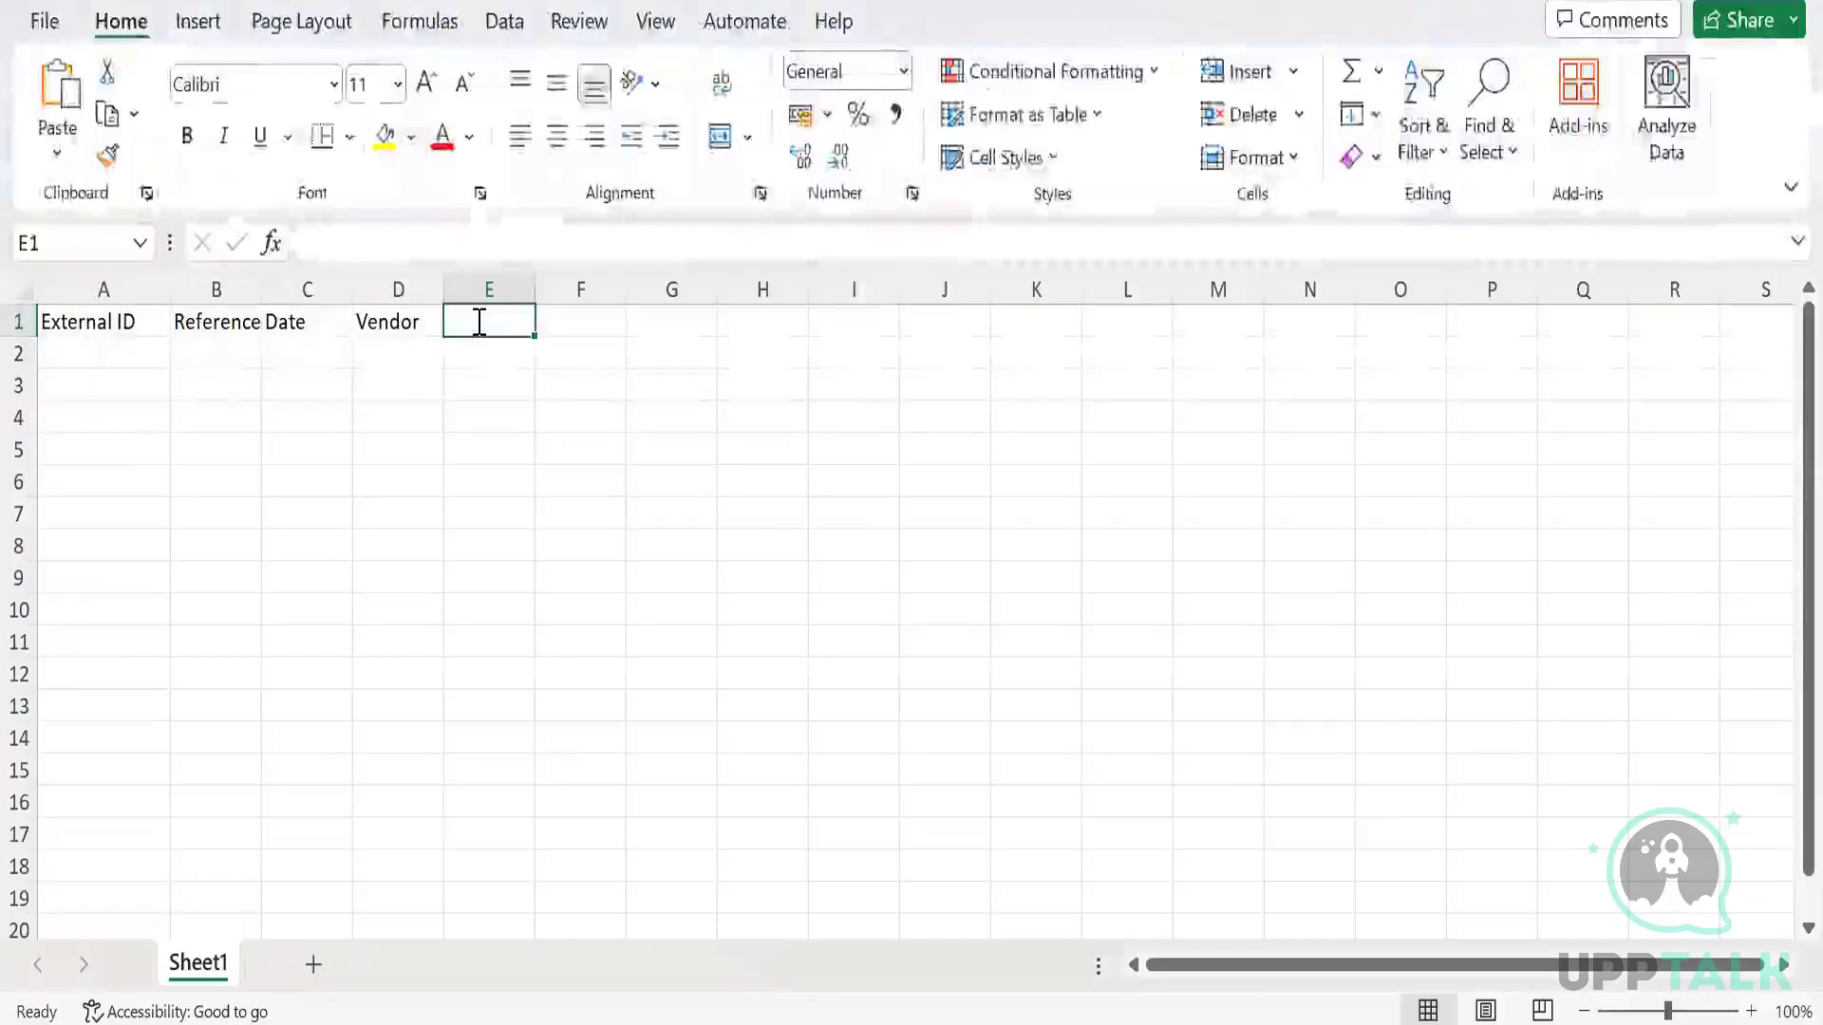
# Add 'Location', 'Exchange Rate' and 'Approval Status' headers in cells E1 through G1.
pyautogui.write('Loc')
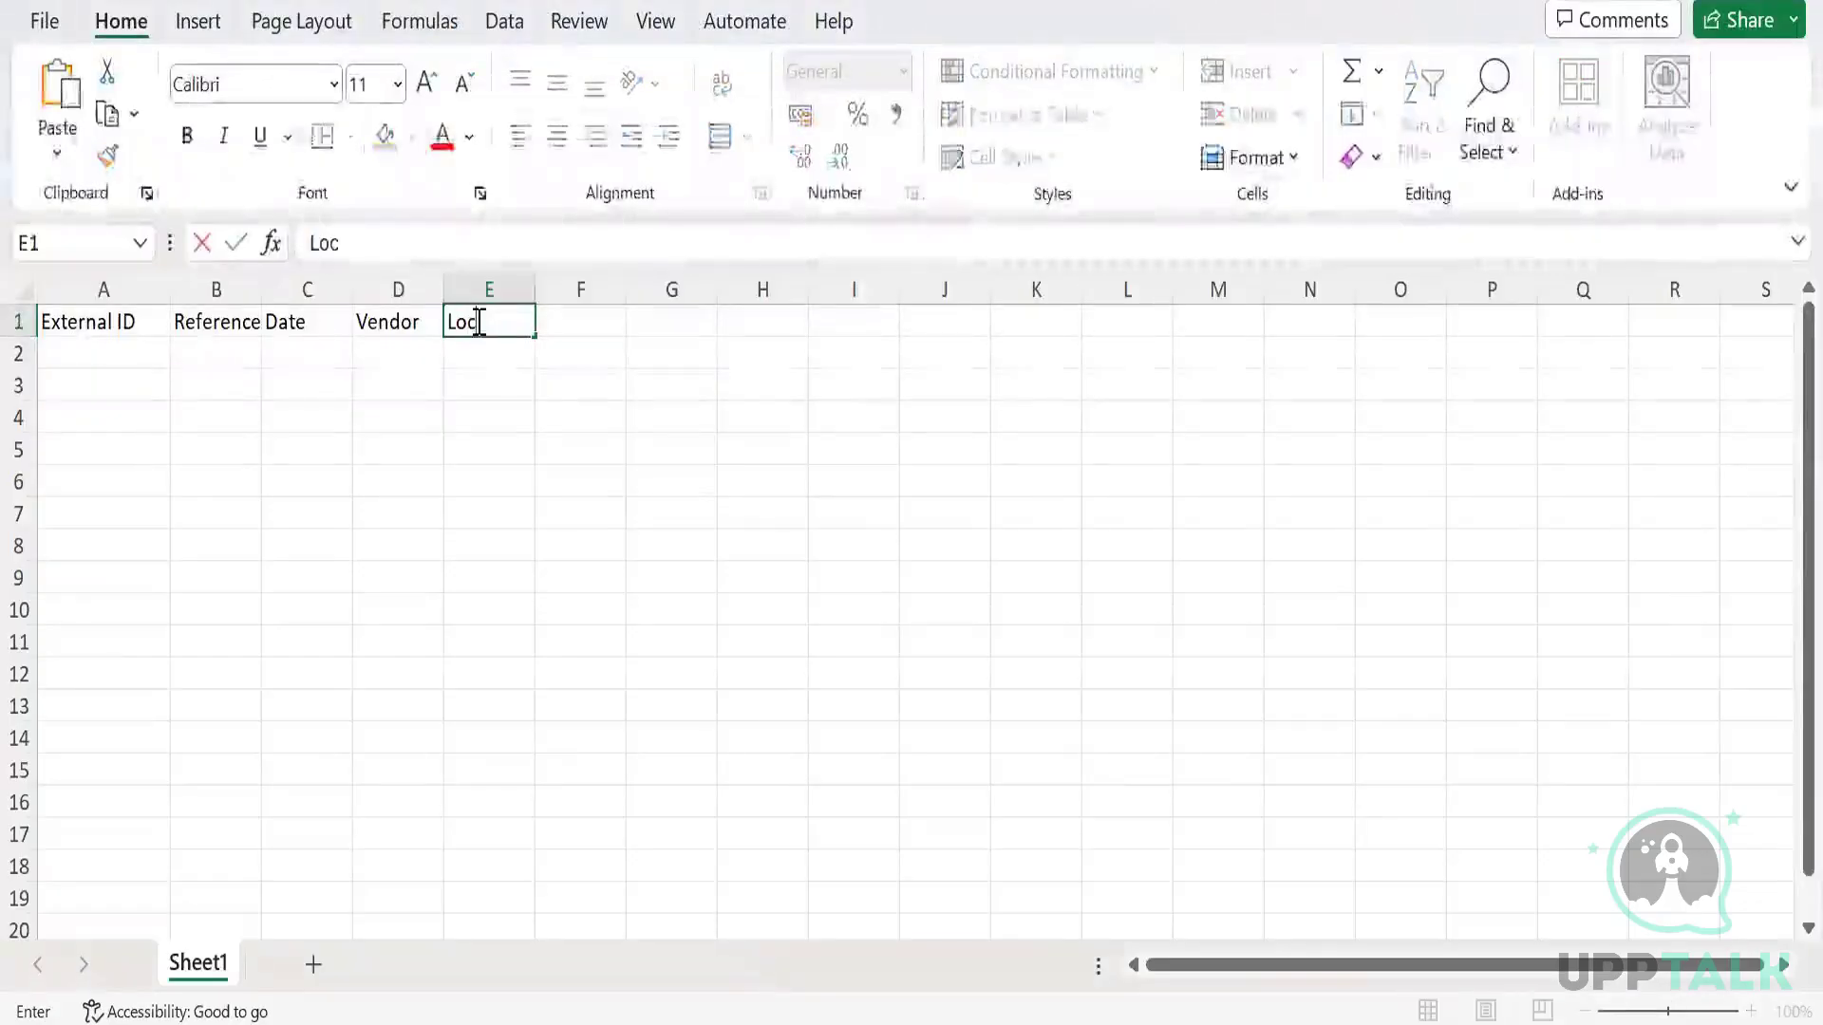
pyautogui.write('ation')
pyautogui.press('Tab')
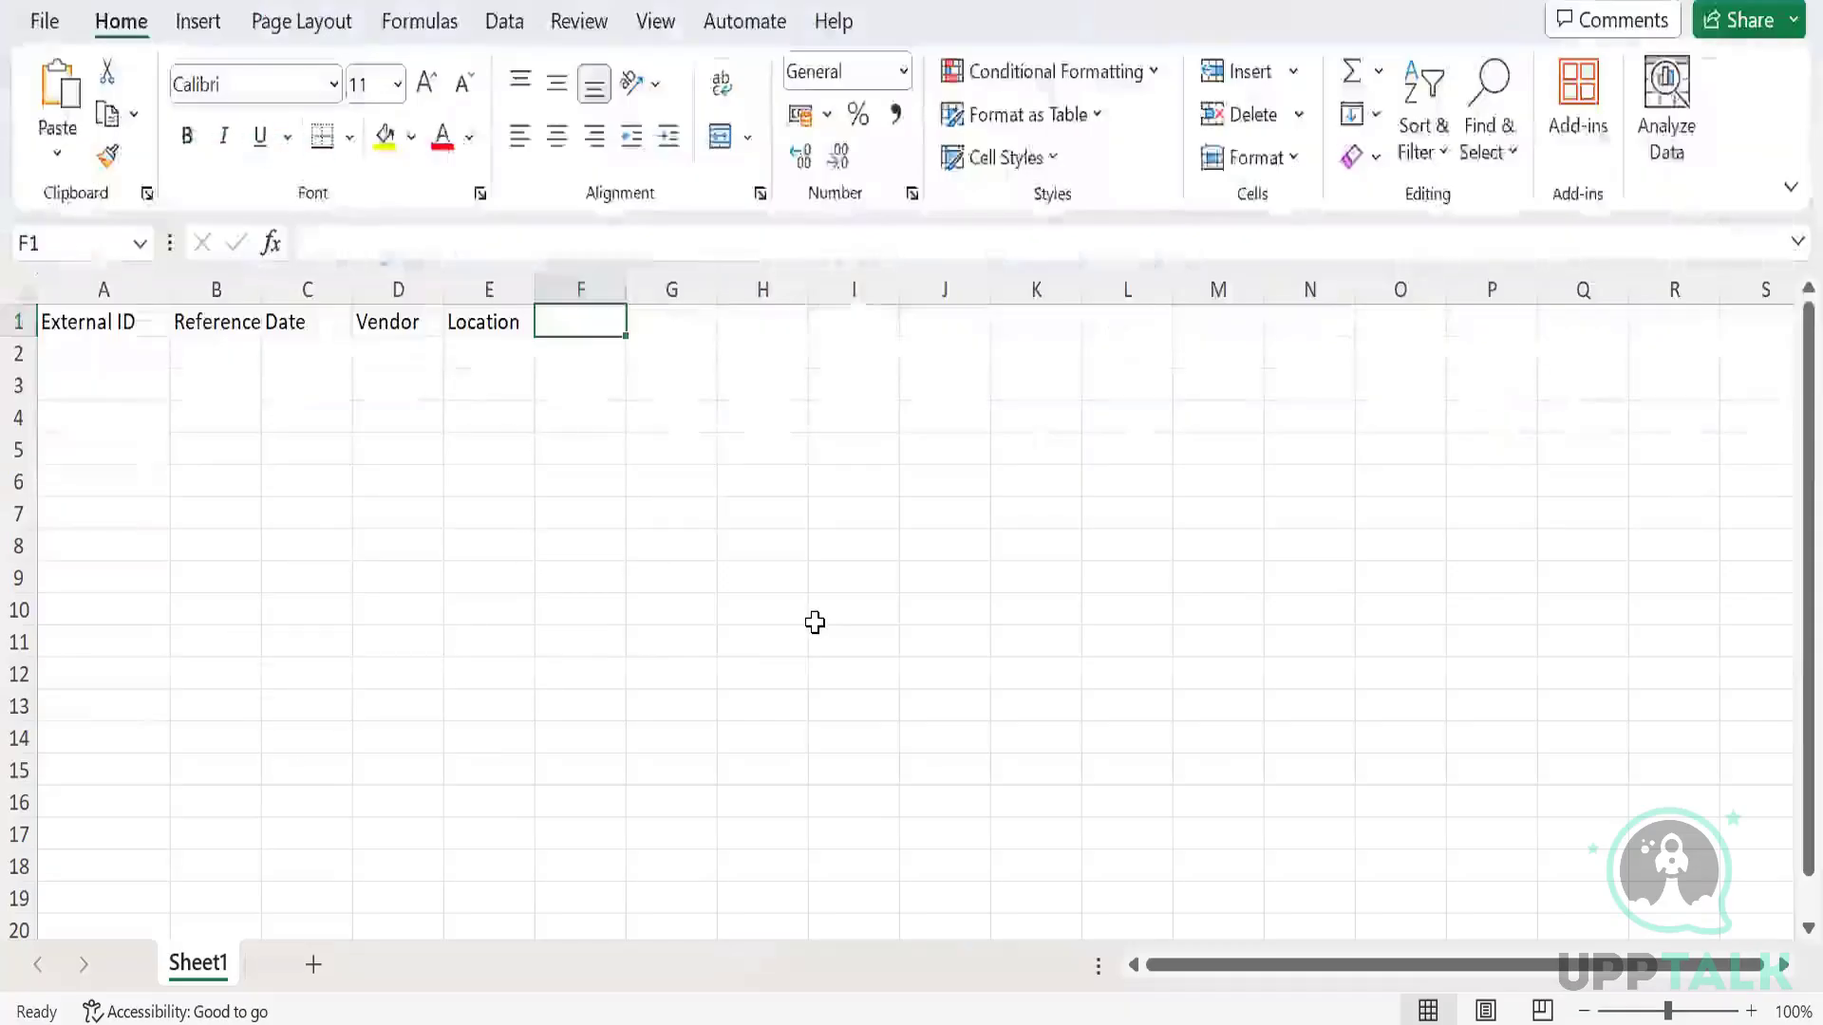
pyautogui.write('Exch')
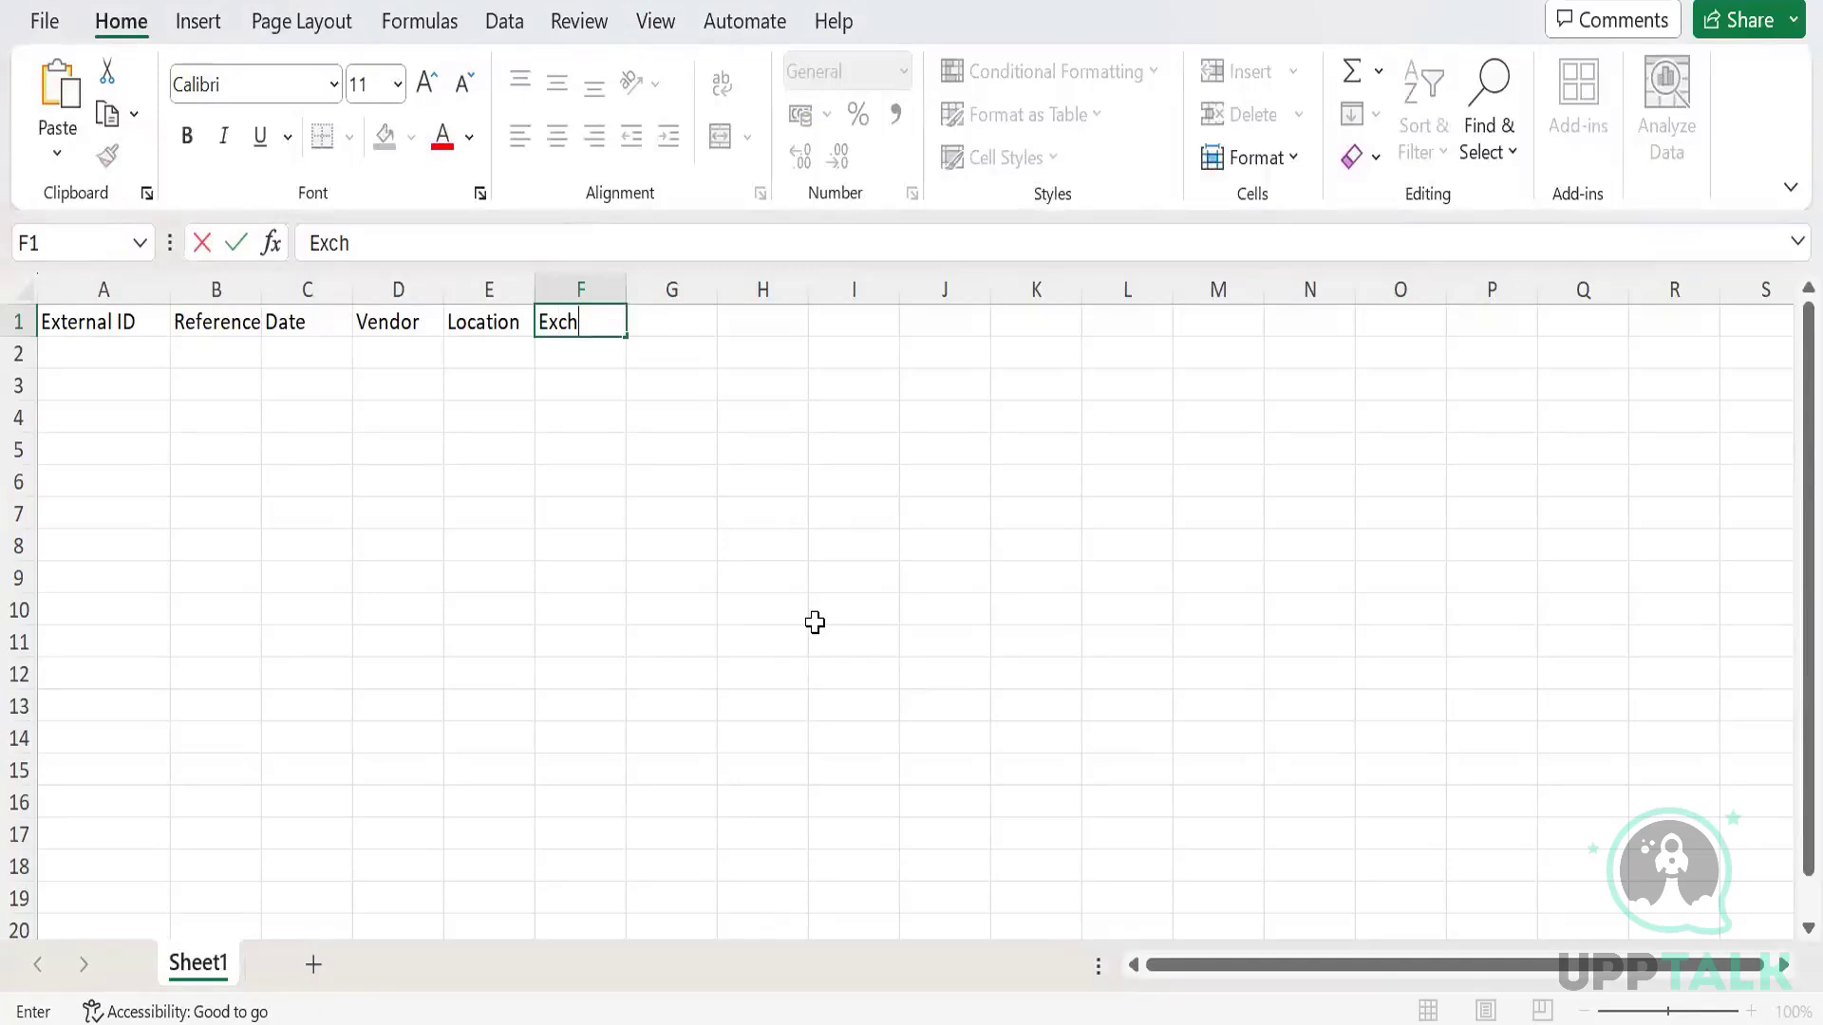
pyautogui.write('nange a')
pyautogui.press('BackSpace')
pyautogui.write('Rate')
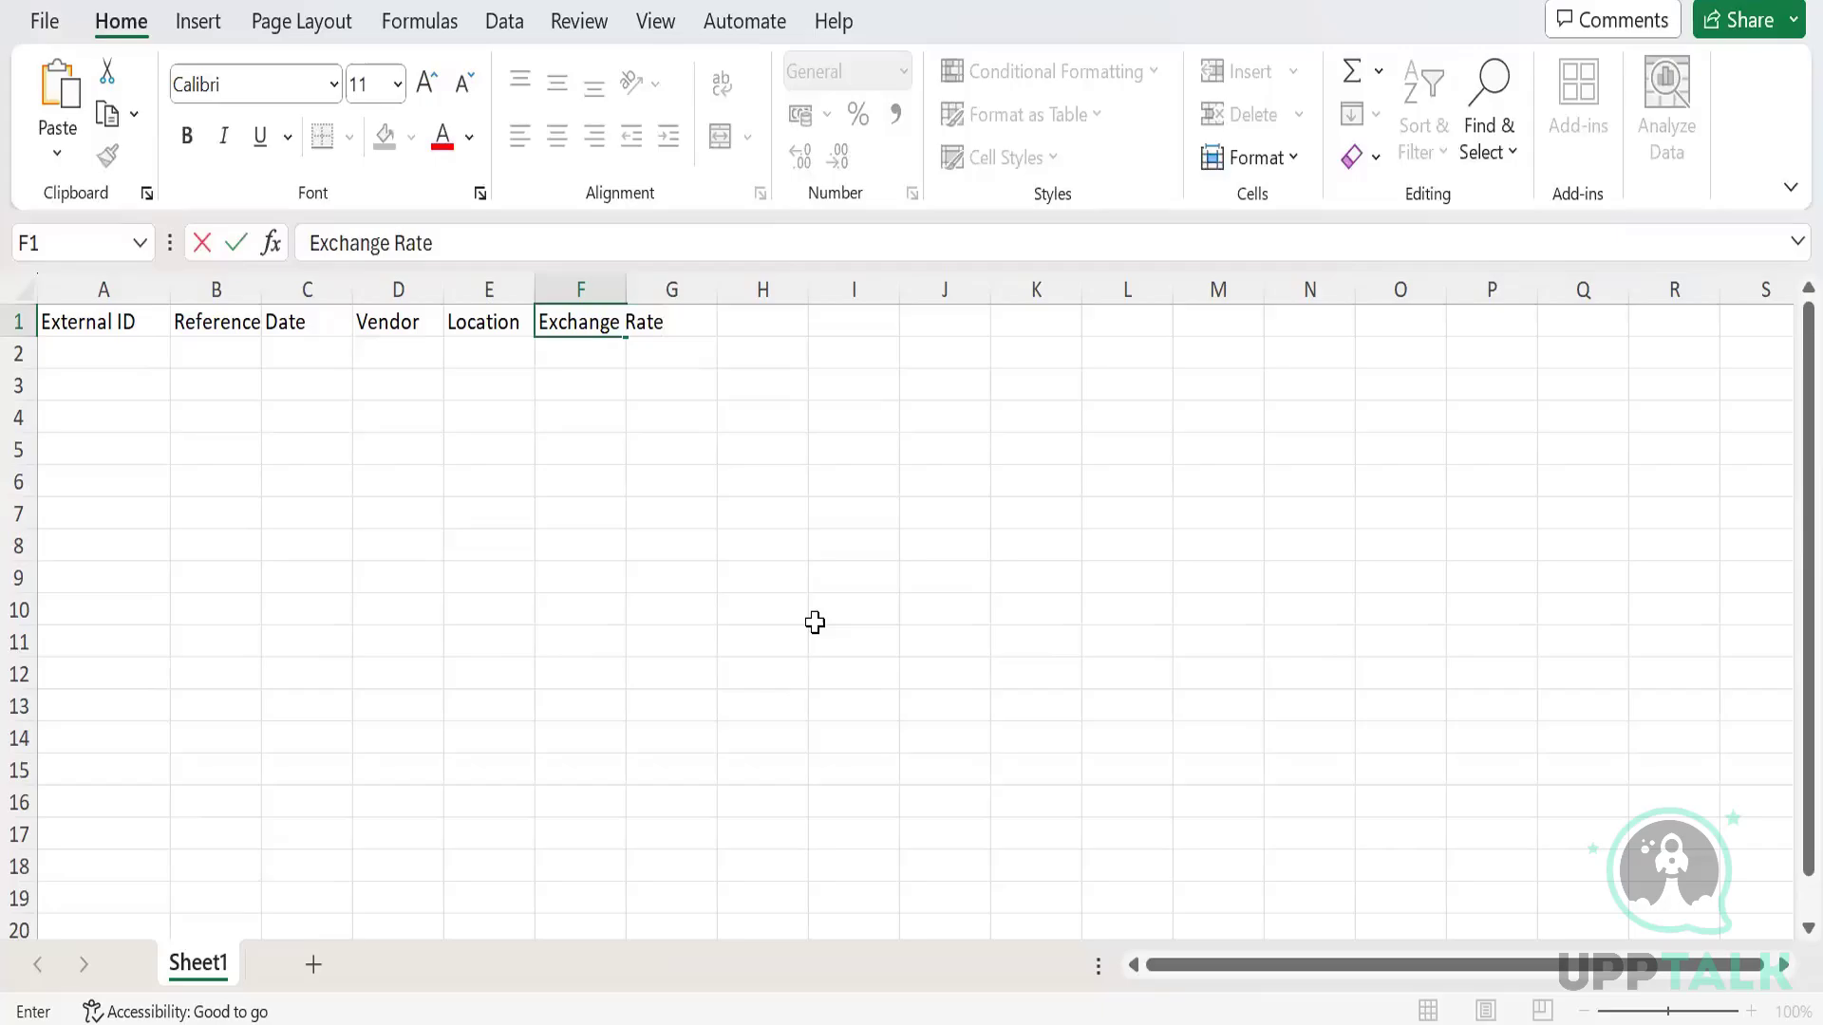
pyautogui.press('Tab')
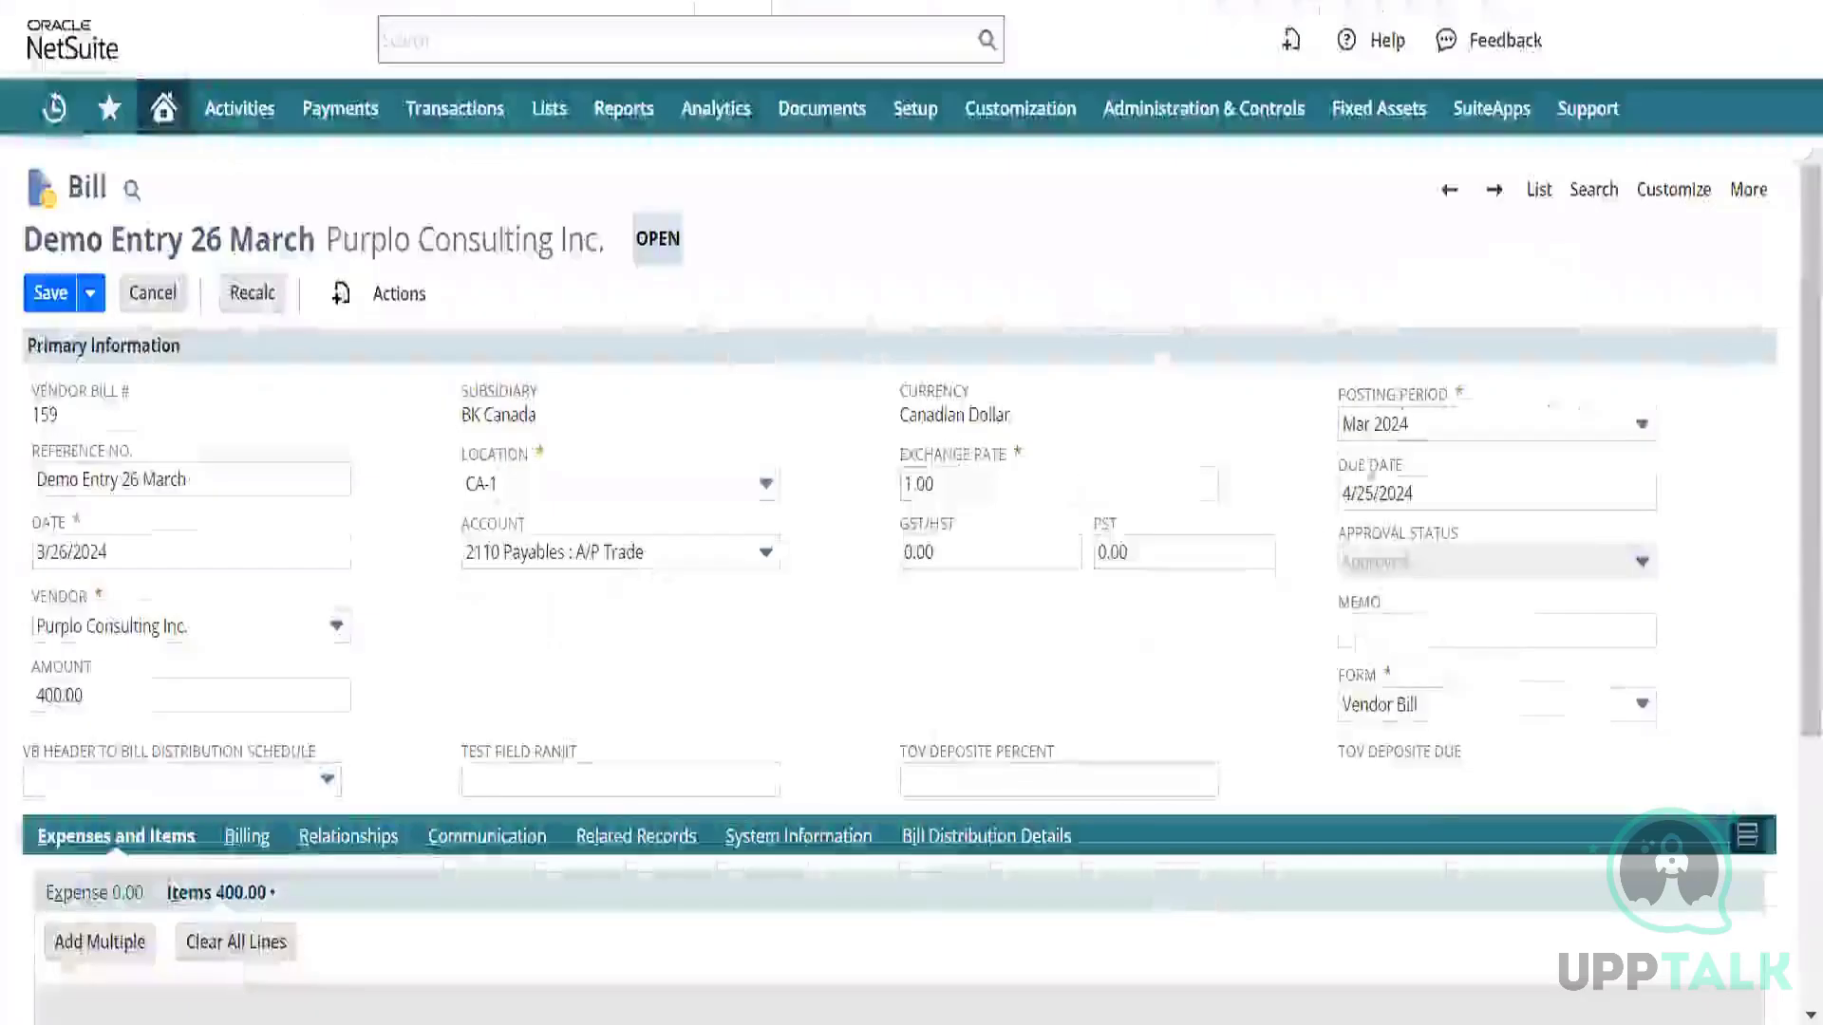
pyautogui.scroll(-1, 1158, 579)
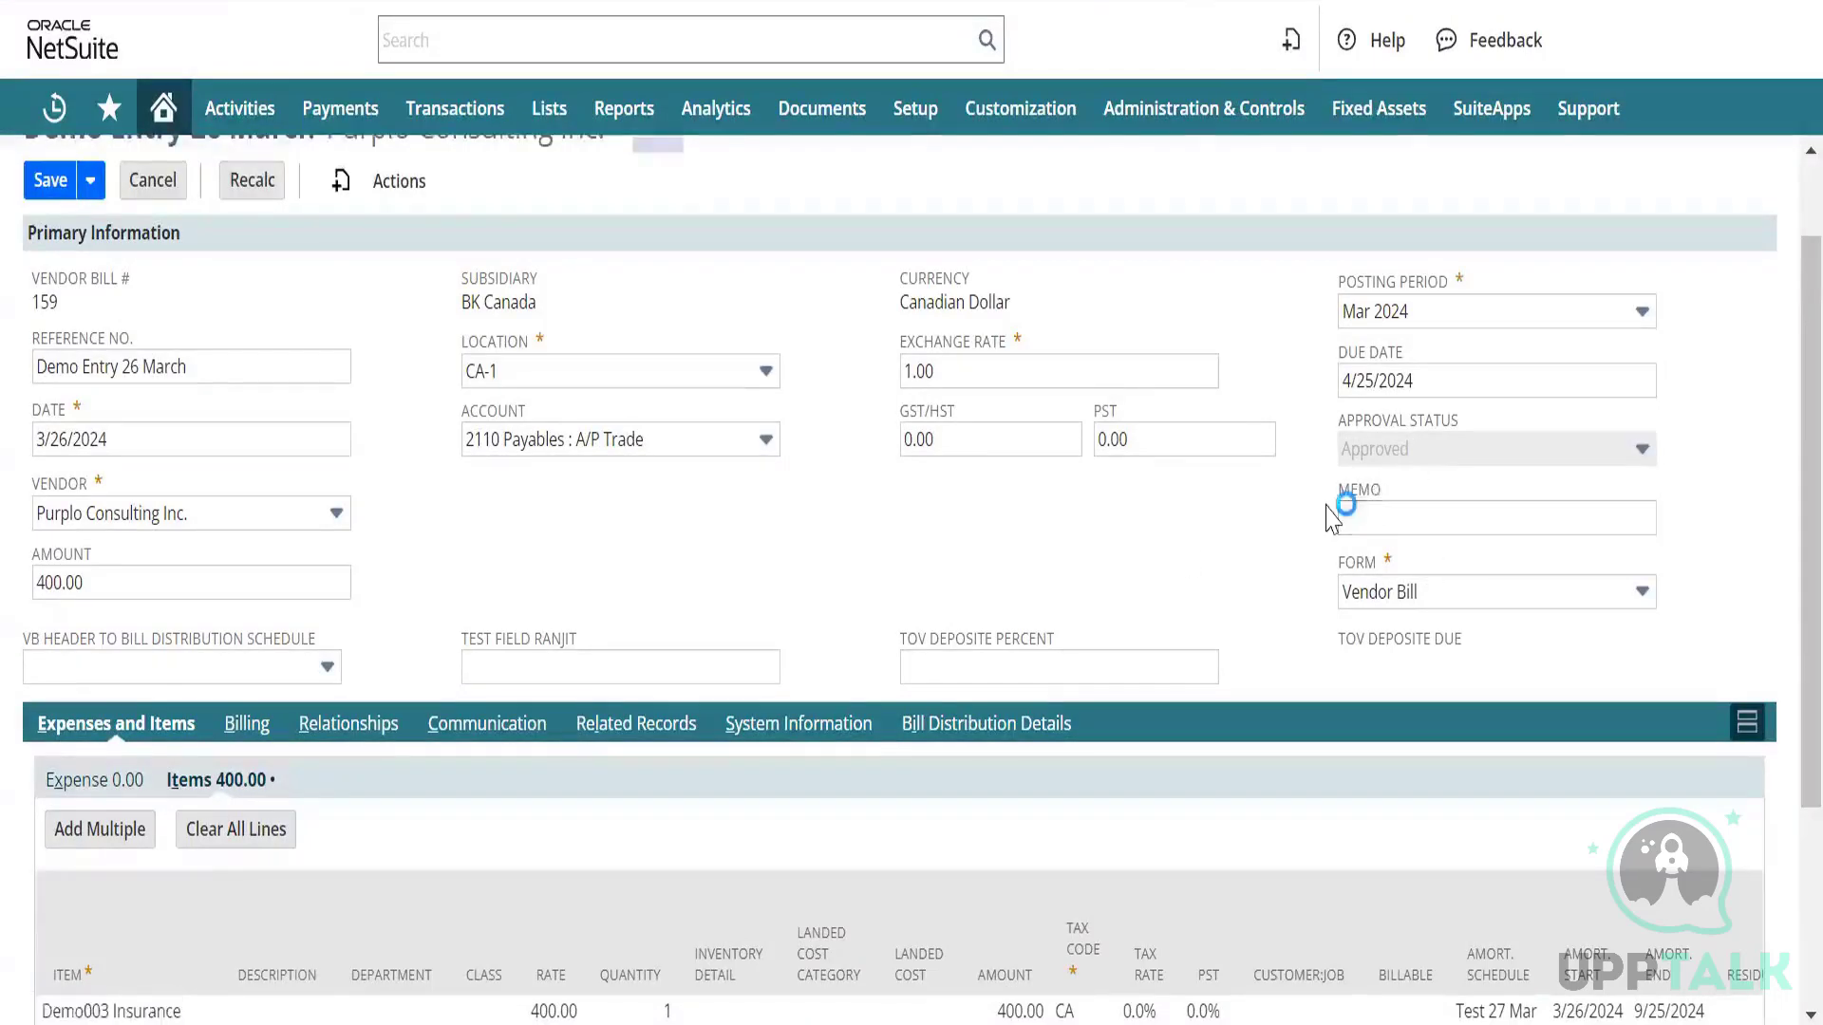
pyautogui.hotkey('alt', 'Tab')
pyautogui.write('Appro')
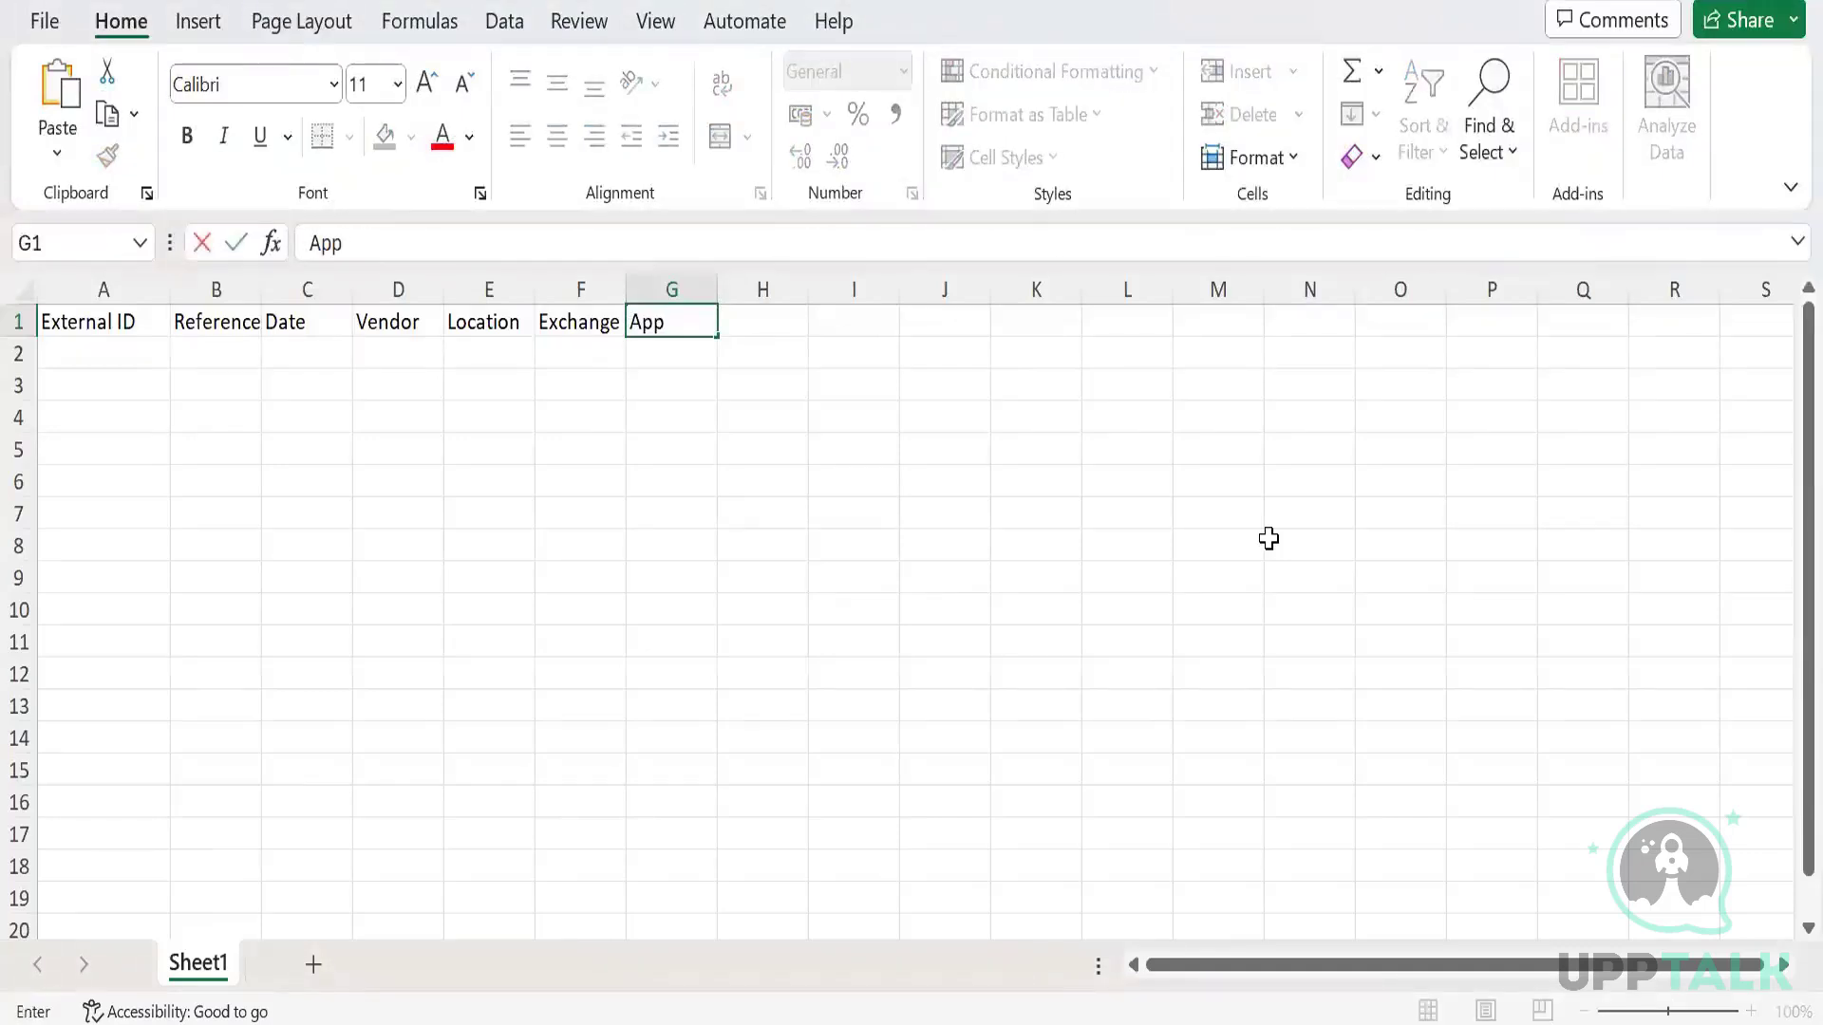
pyautogui.write('val Status')
pyautogui.press('Tab')
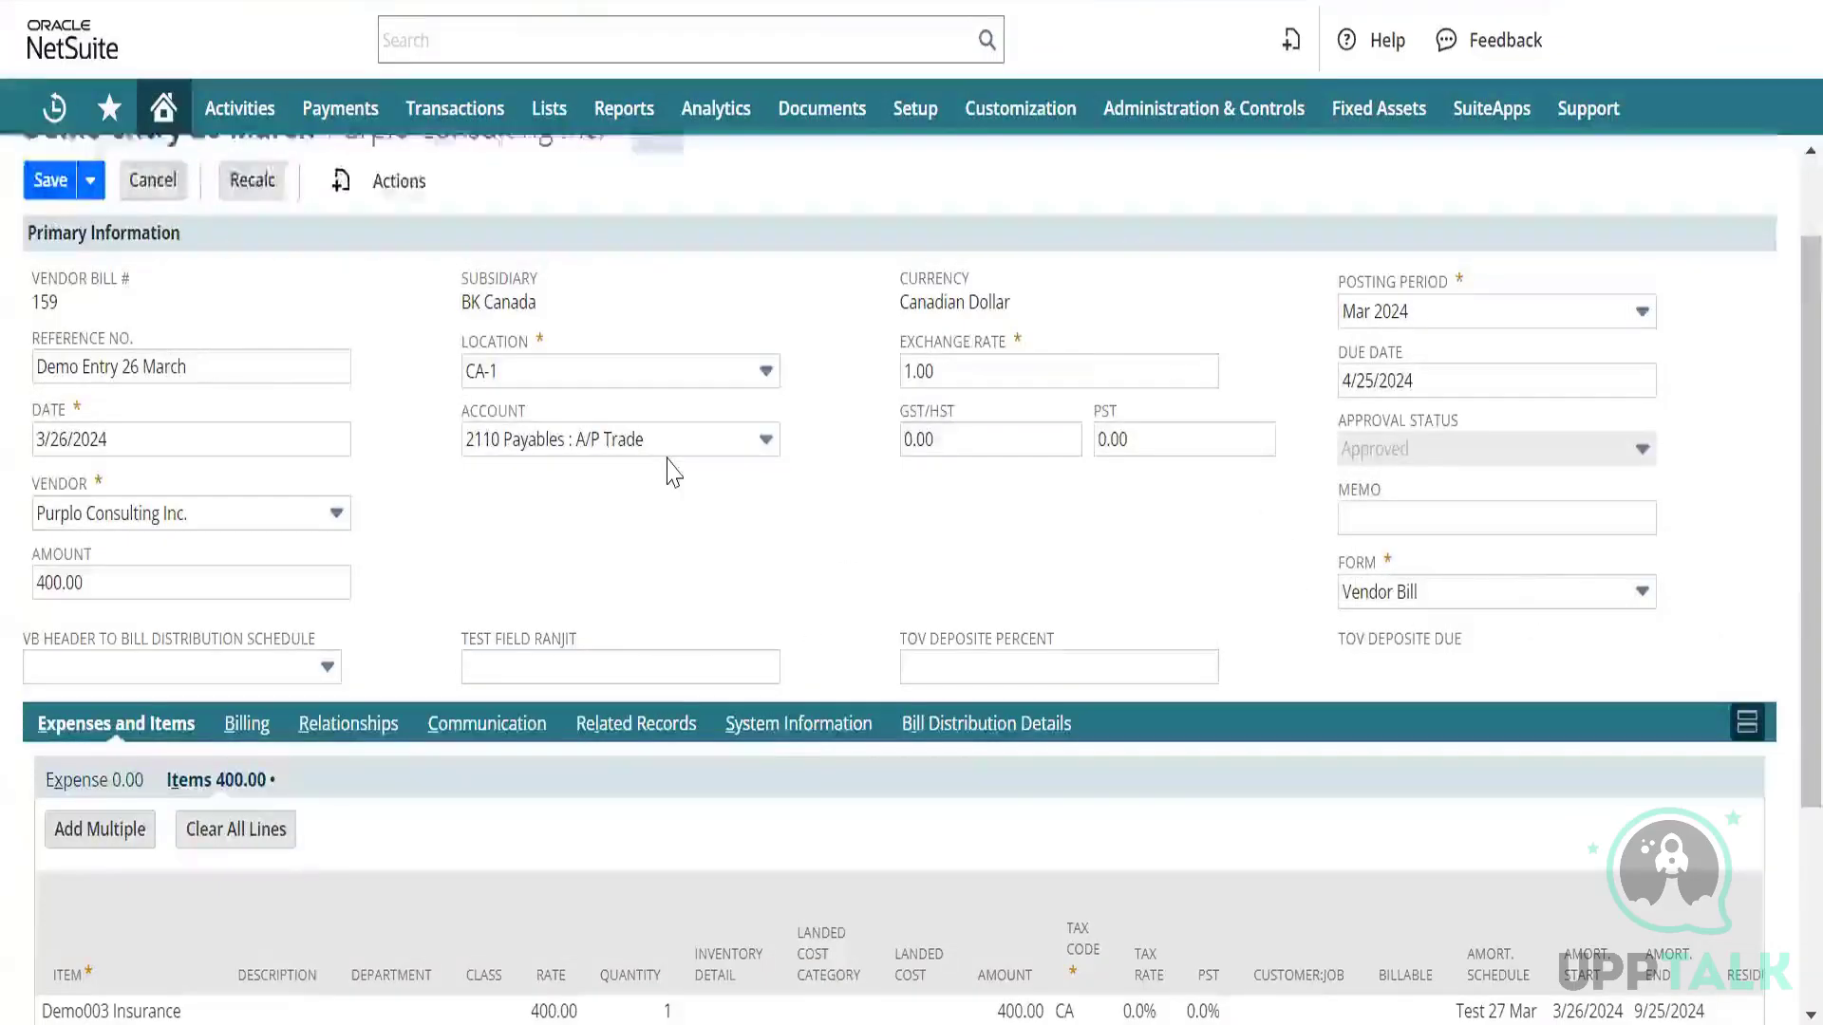
pyautogui.scroll(-3, 671, 468)
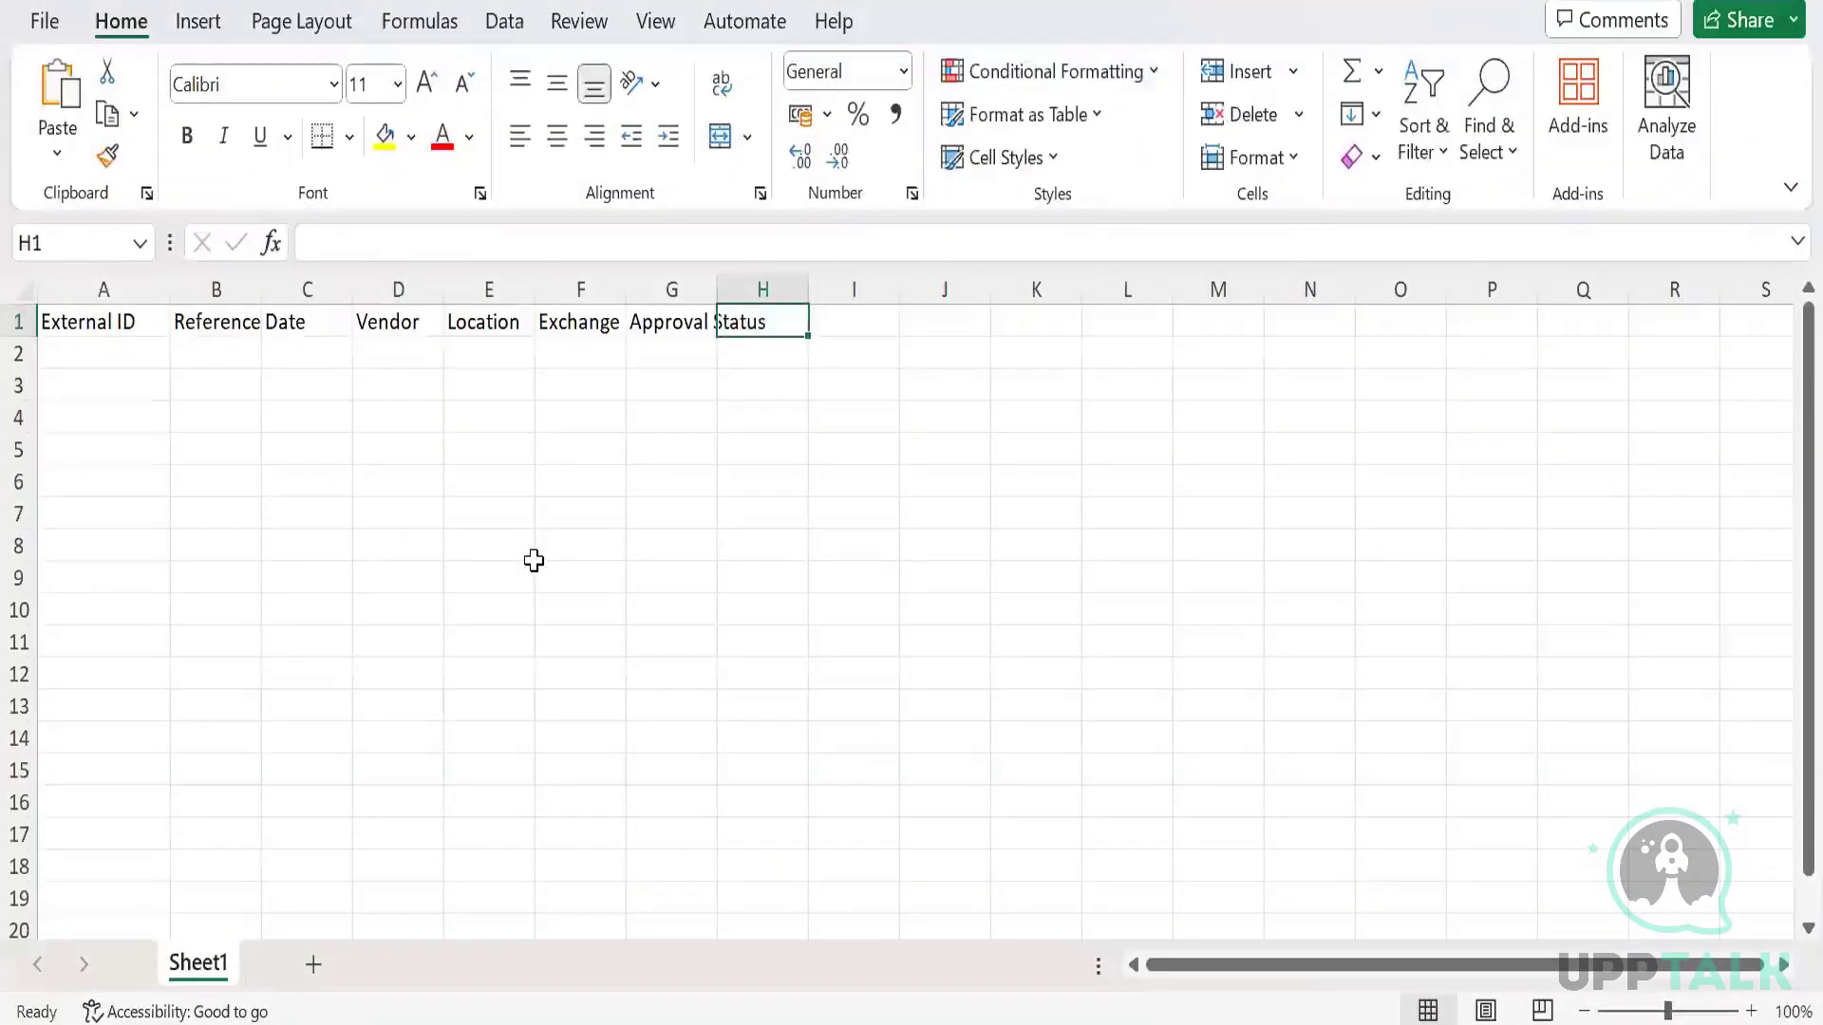
# Add 'Item', 'Qty' and 'Rate' headers in cells H1 through J1.
pyautogui.write('Ite,')
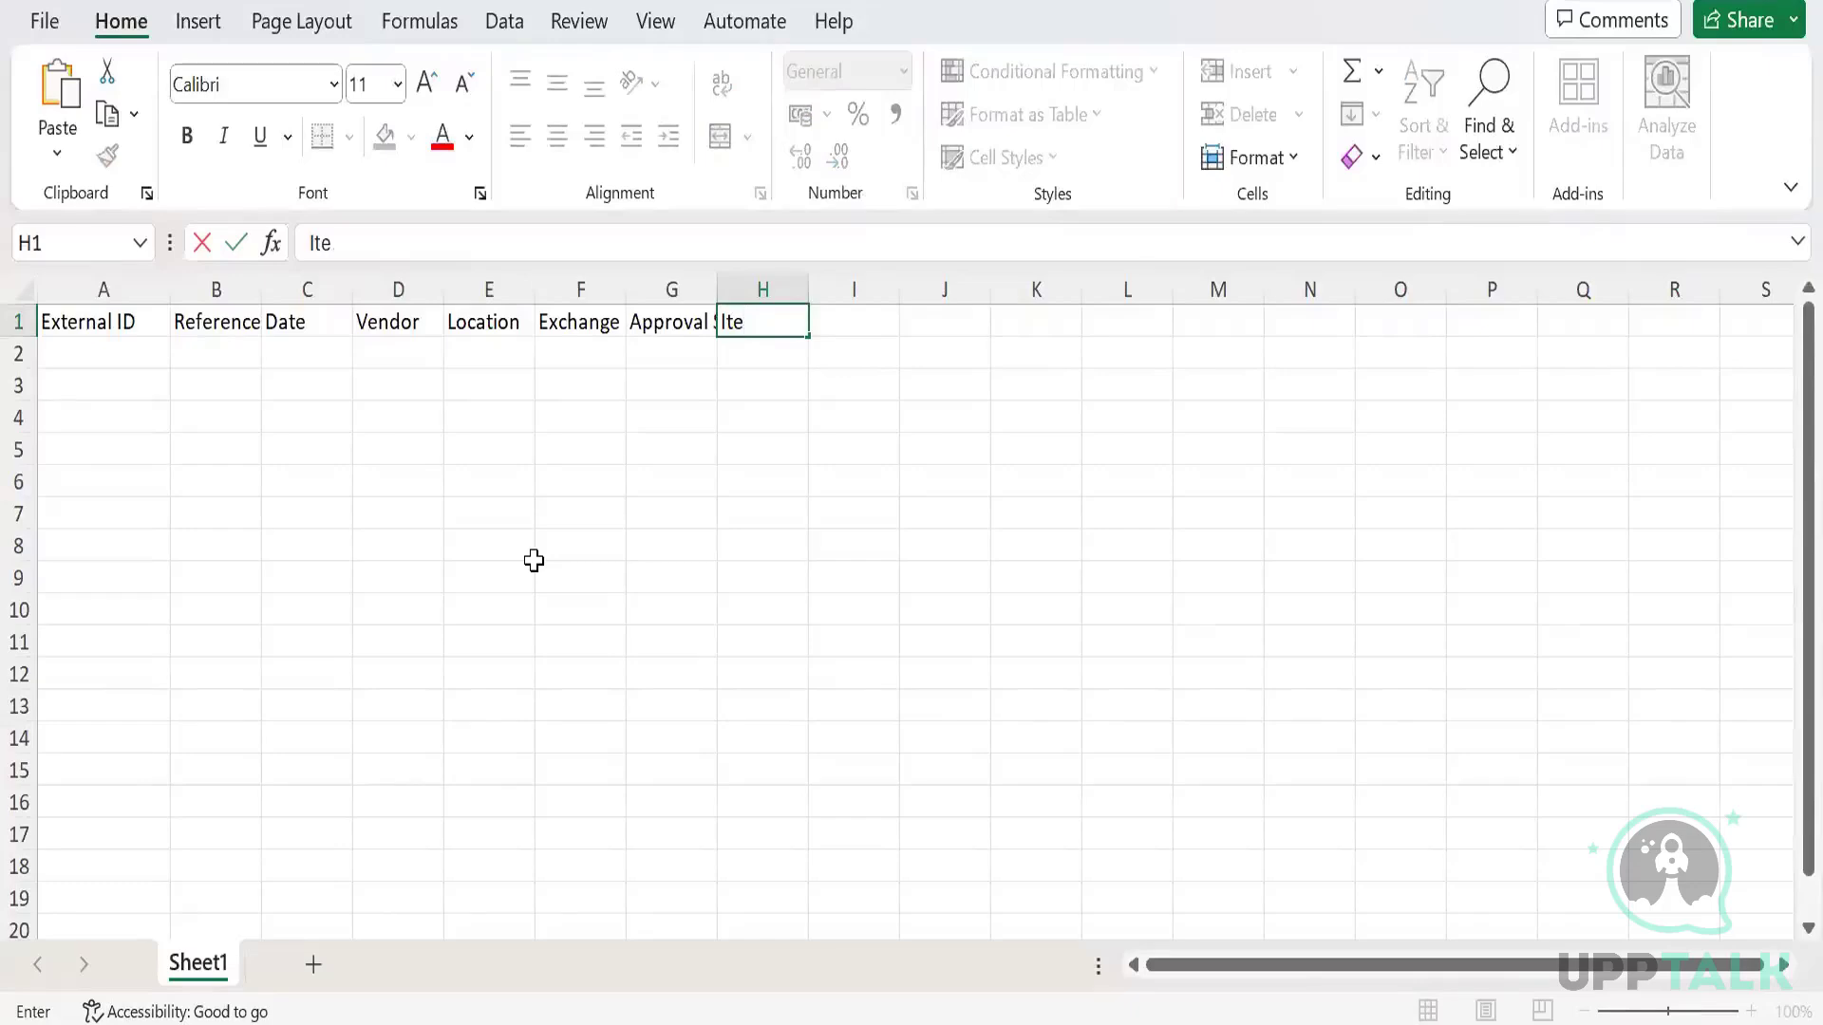
pyautogui.write('m')
pyautogui.press('Tab')
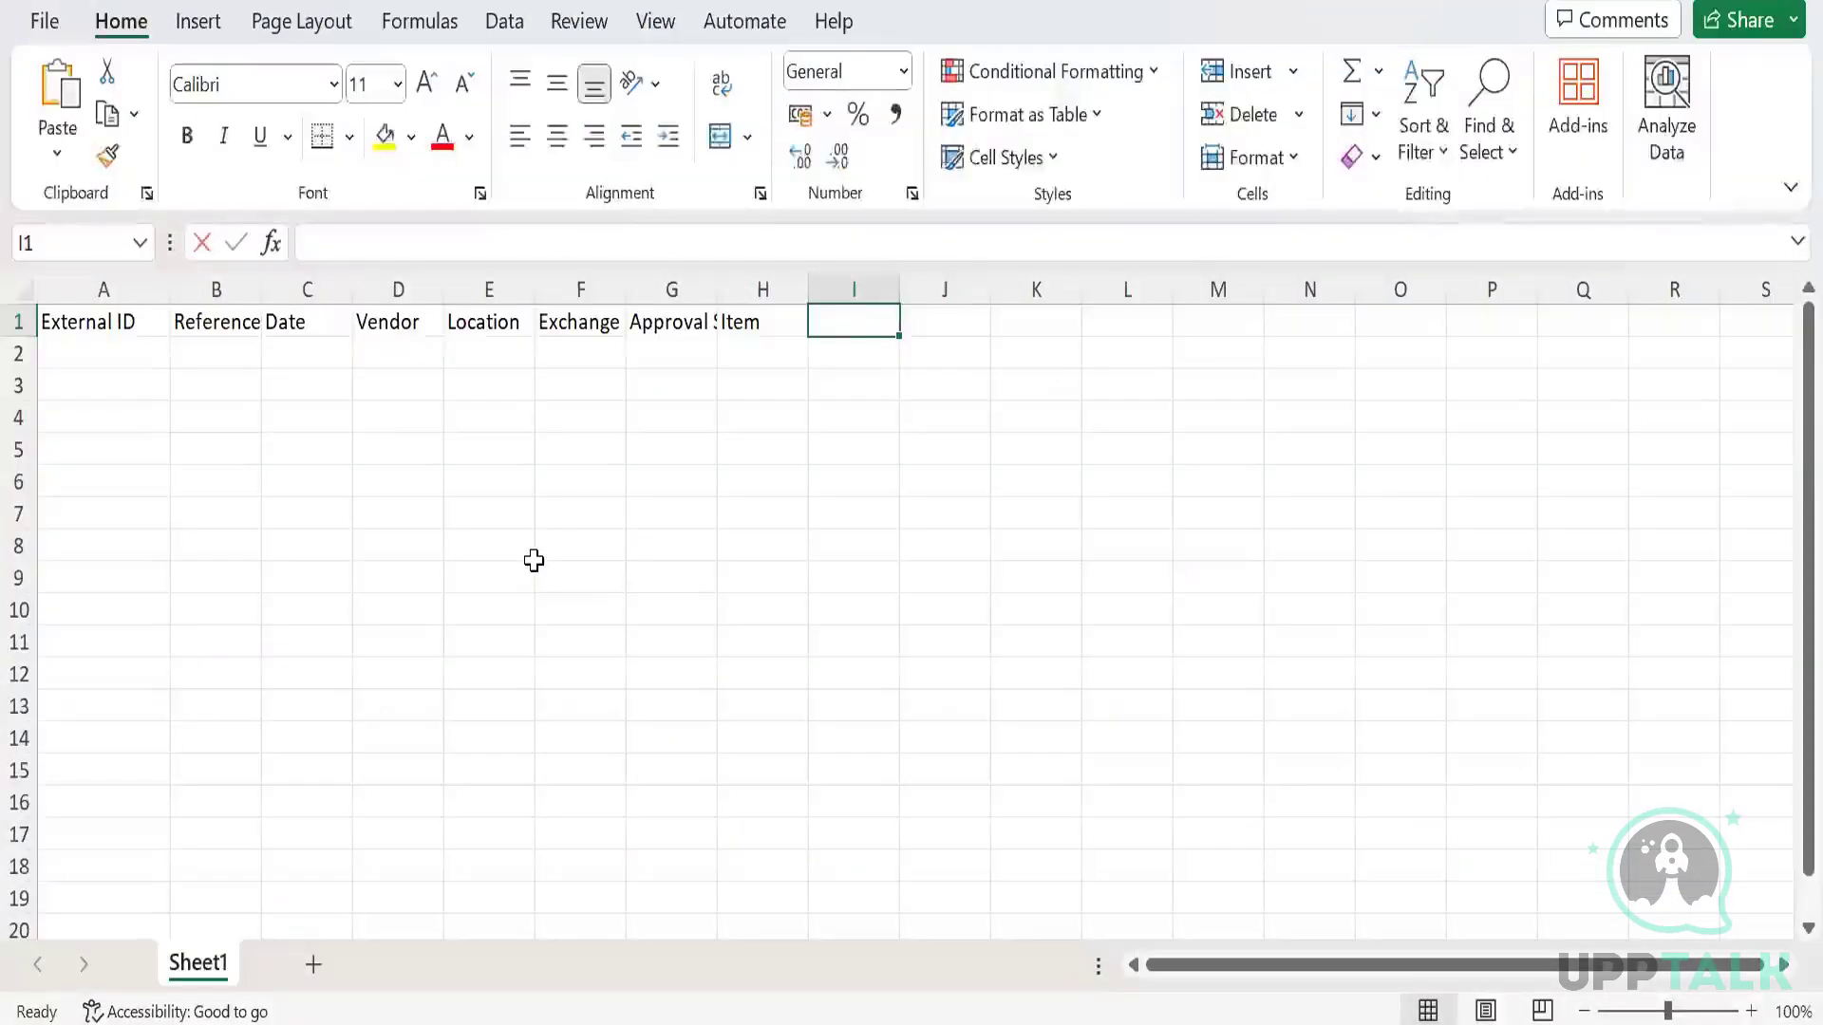
pyautogui.write('Qt')
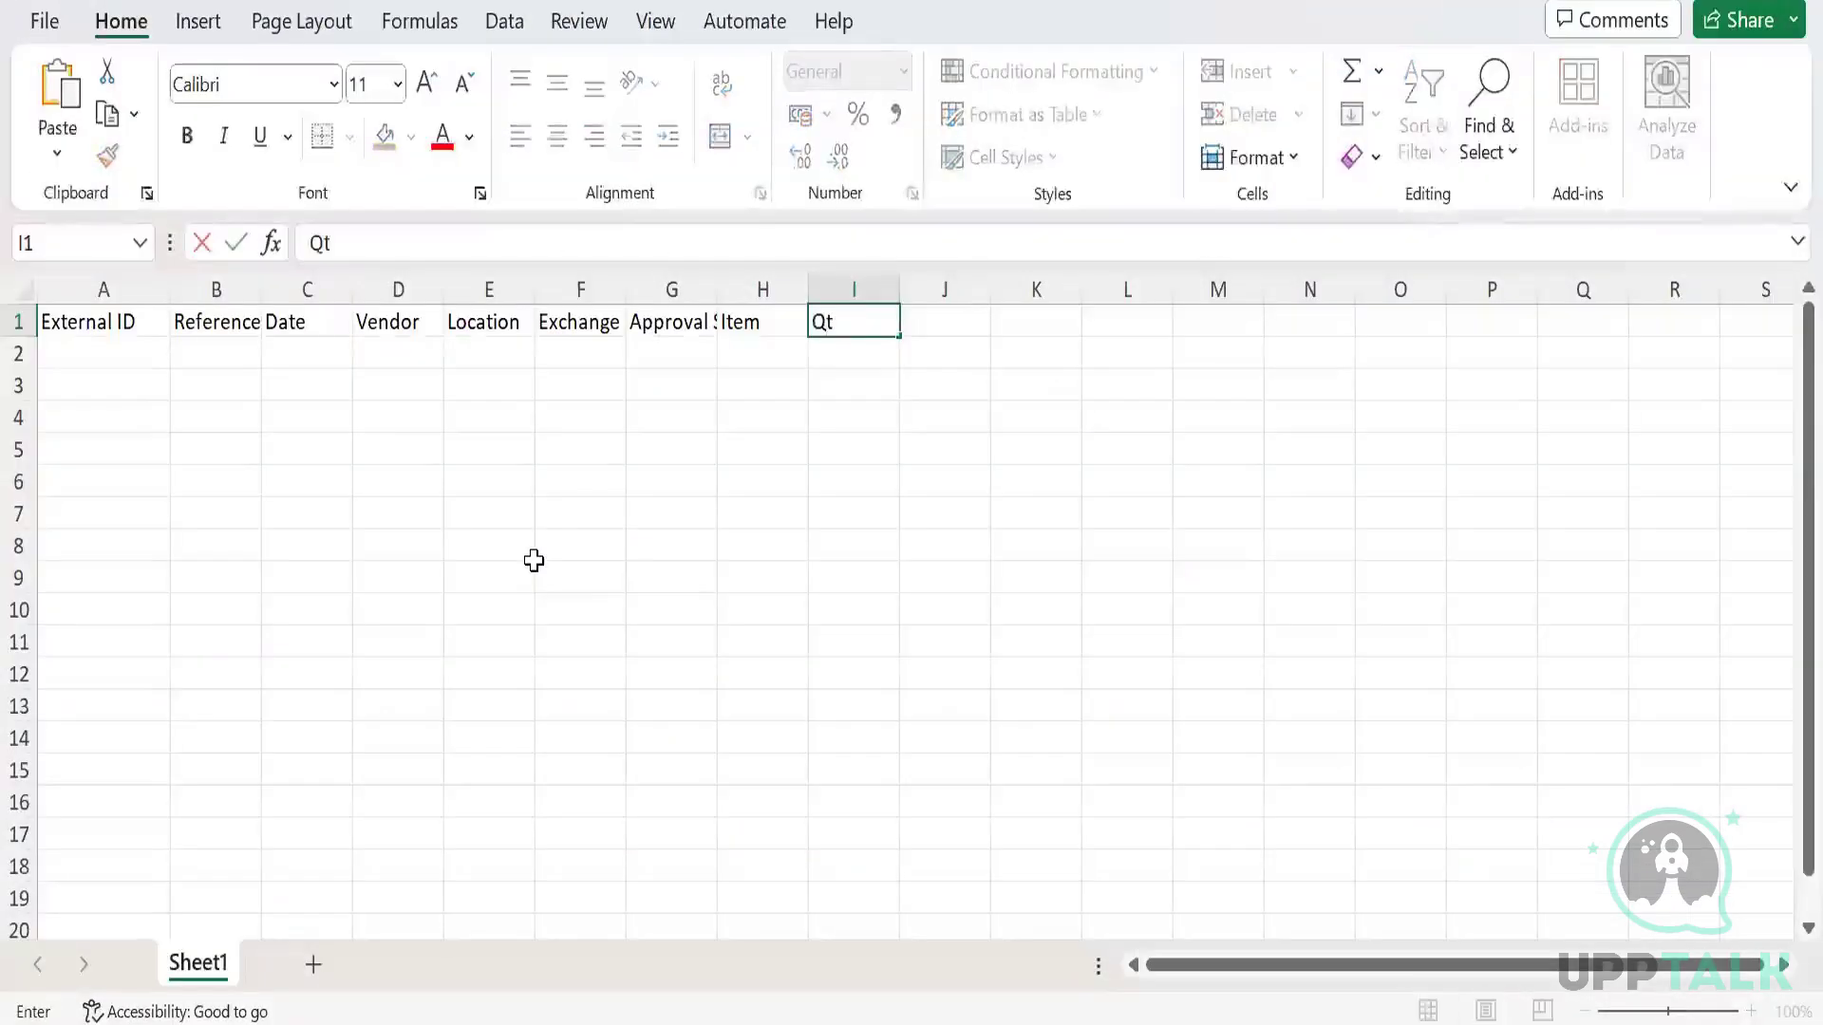
pyautogui.write('y')
pyautogui.press('Tab')
pyautogui.write('Rat')
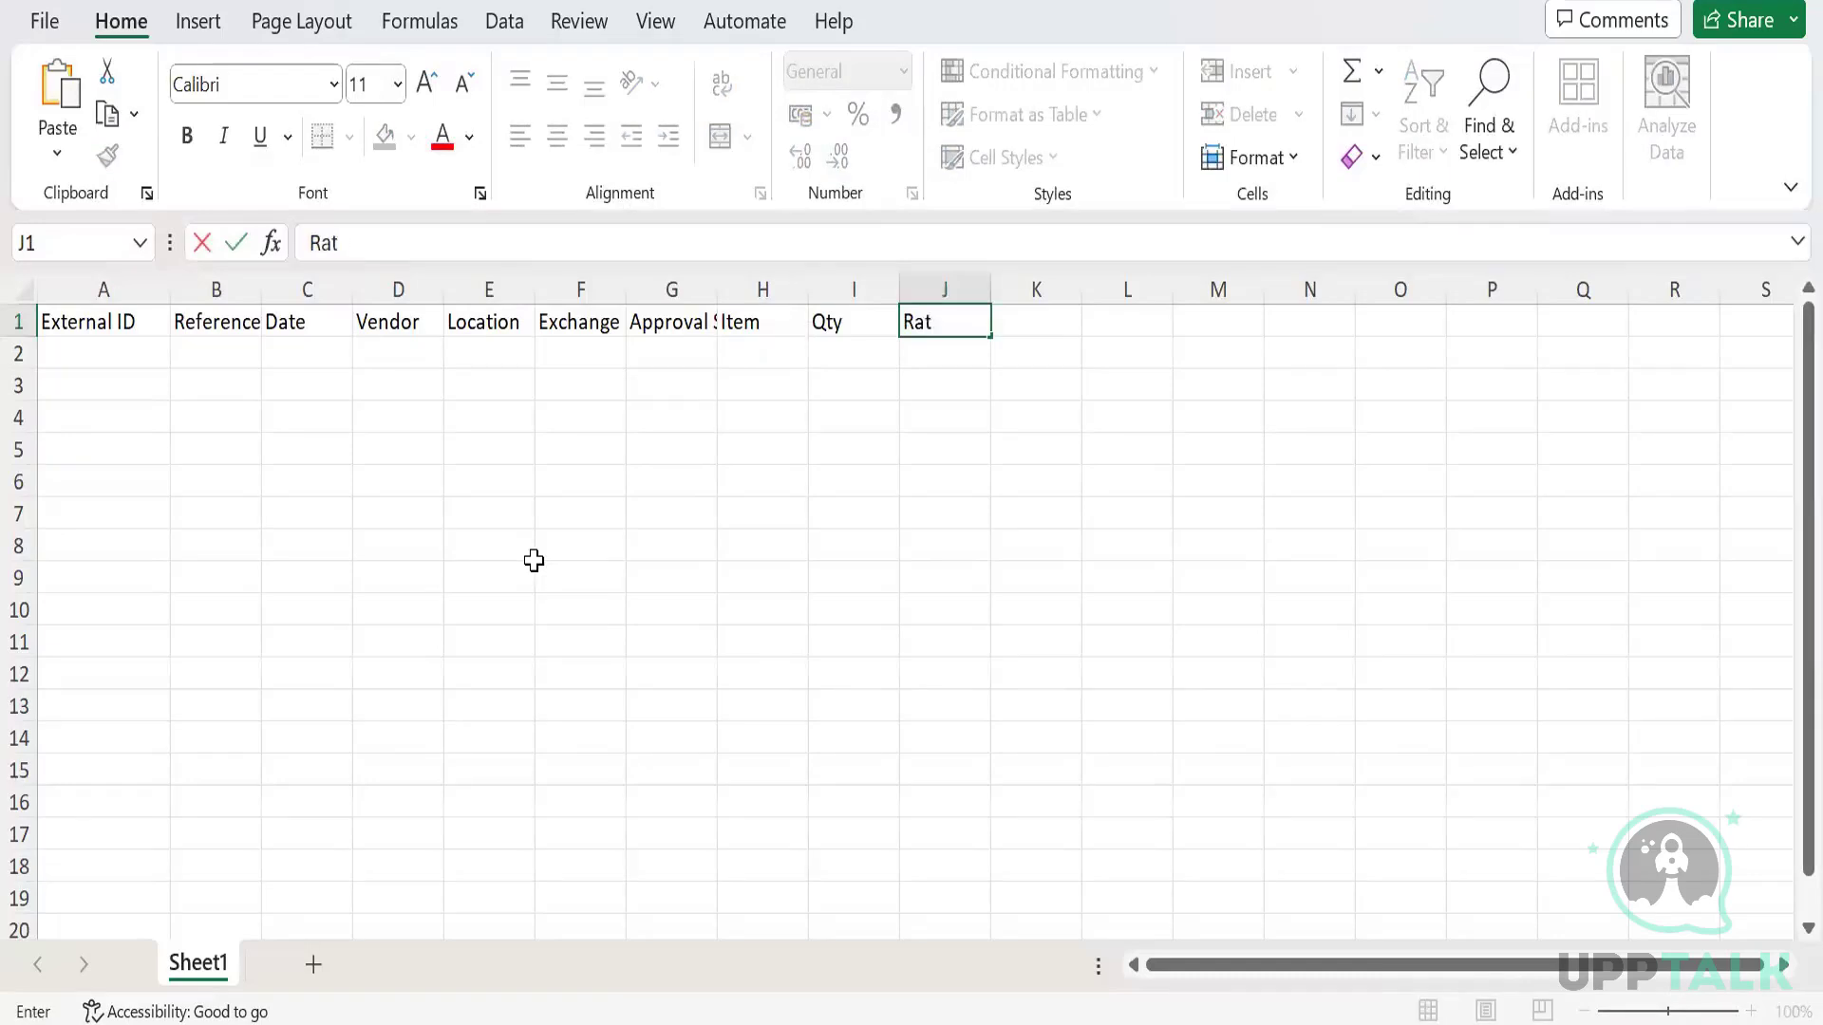
pyautogui.press('Tab')
# Check the NetSuite bill's item columns and add a 'Tax Code' header in K1.
pyautogui.press('Left')
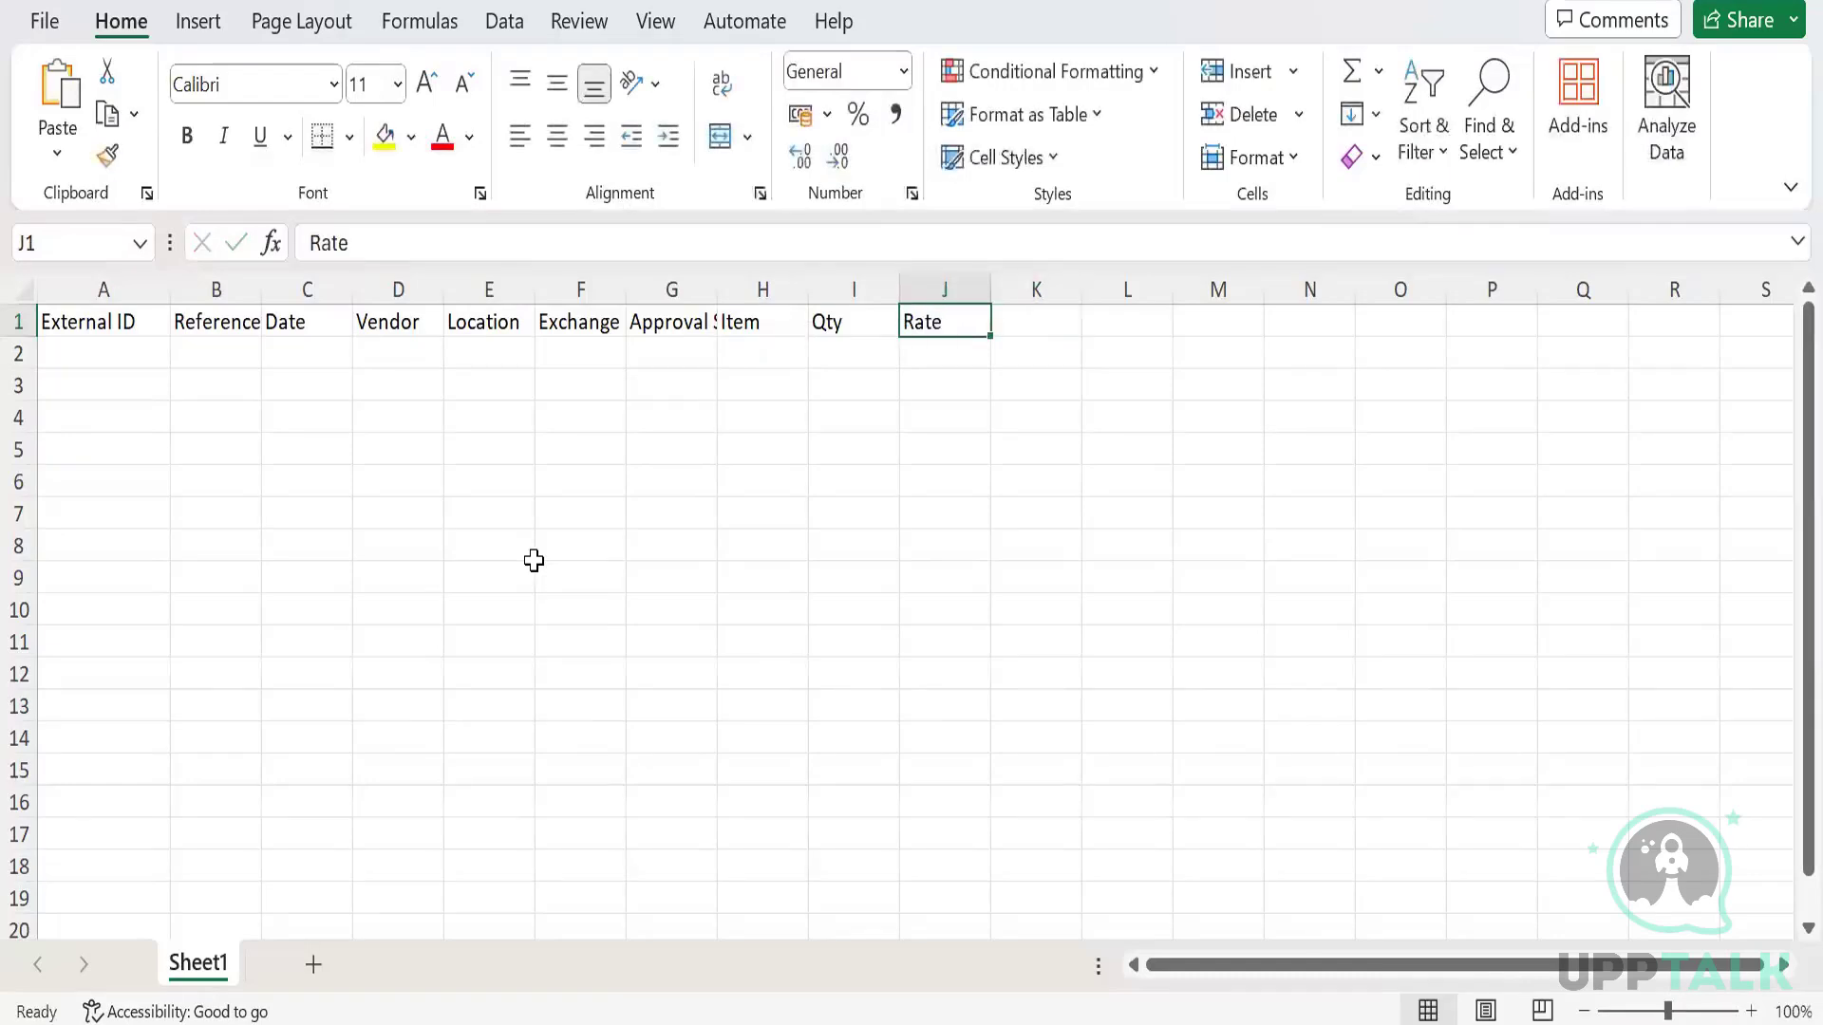
pyautogui.hotkey('alt', 'Tab')
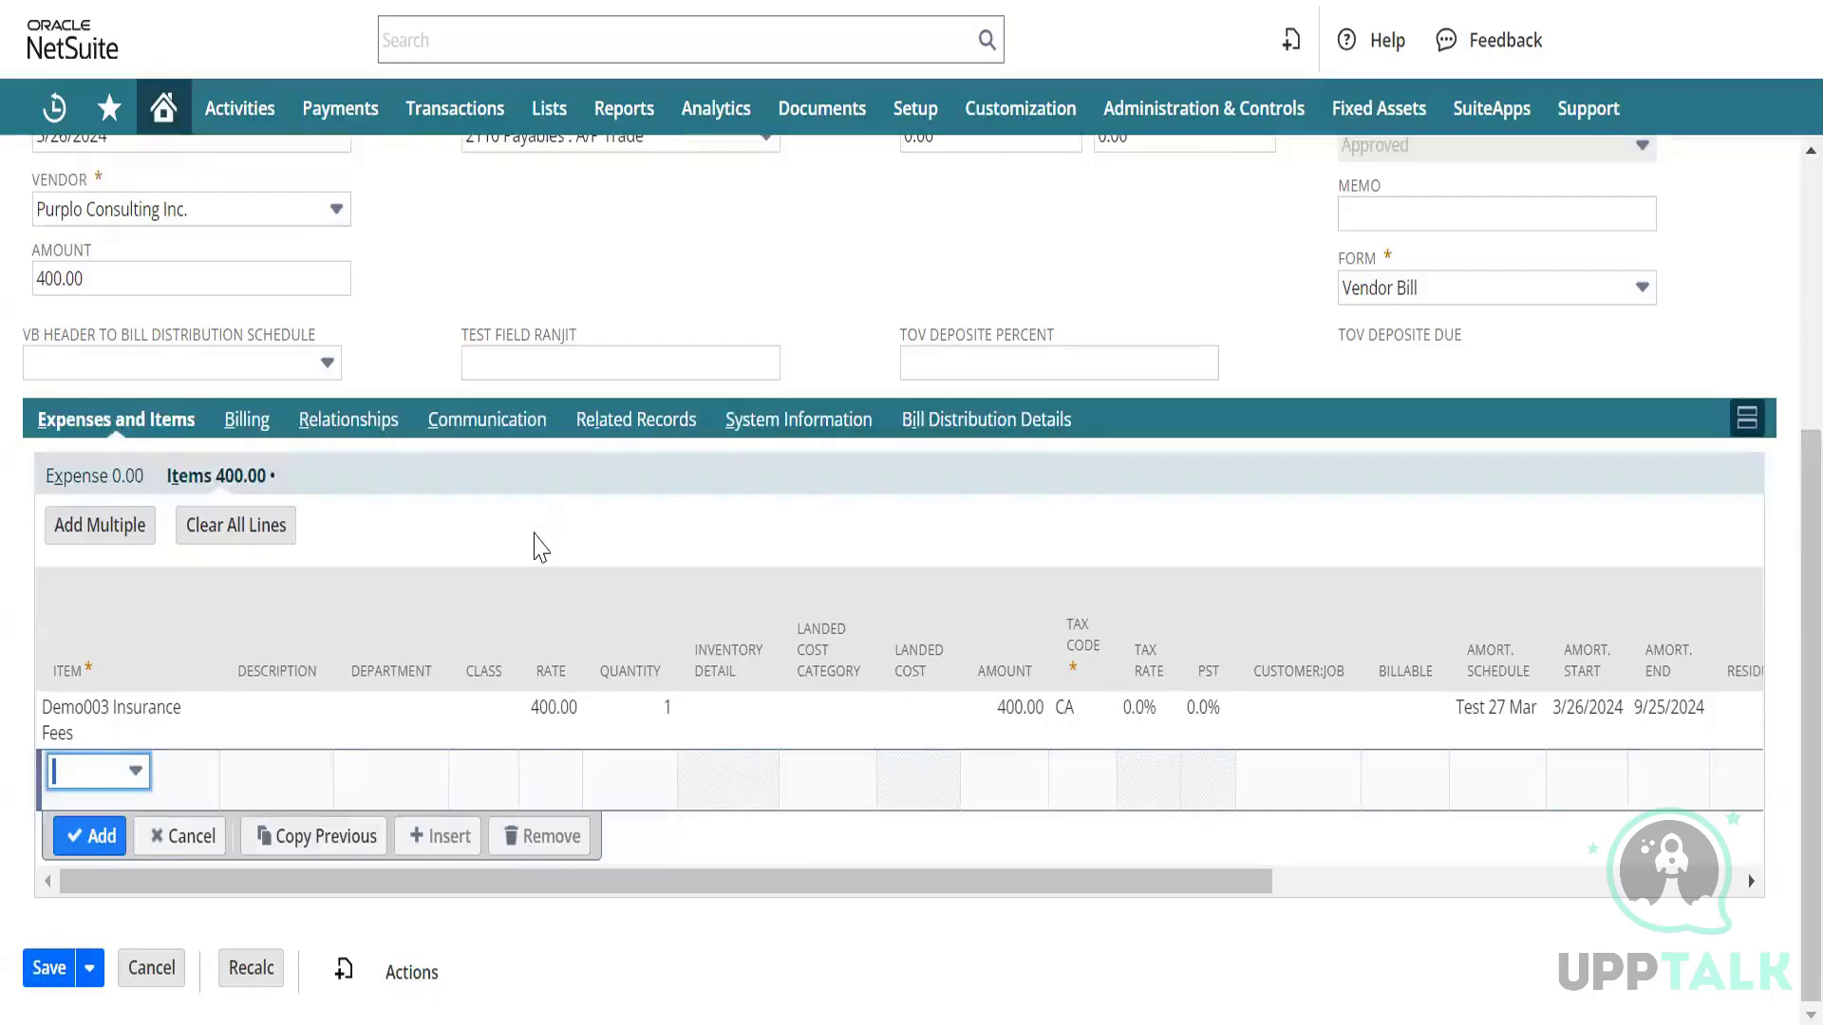
pyautogui.hotkey('alt', 'Tab')
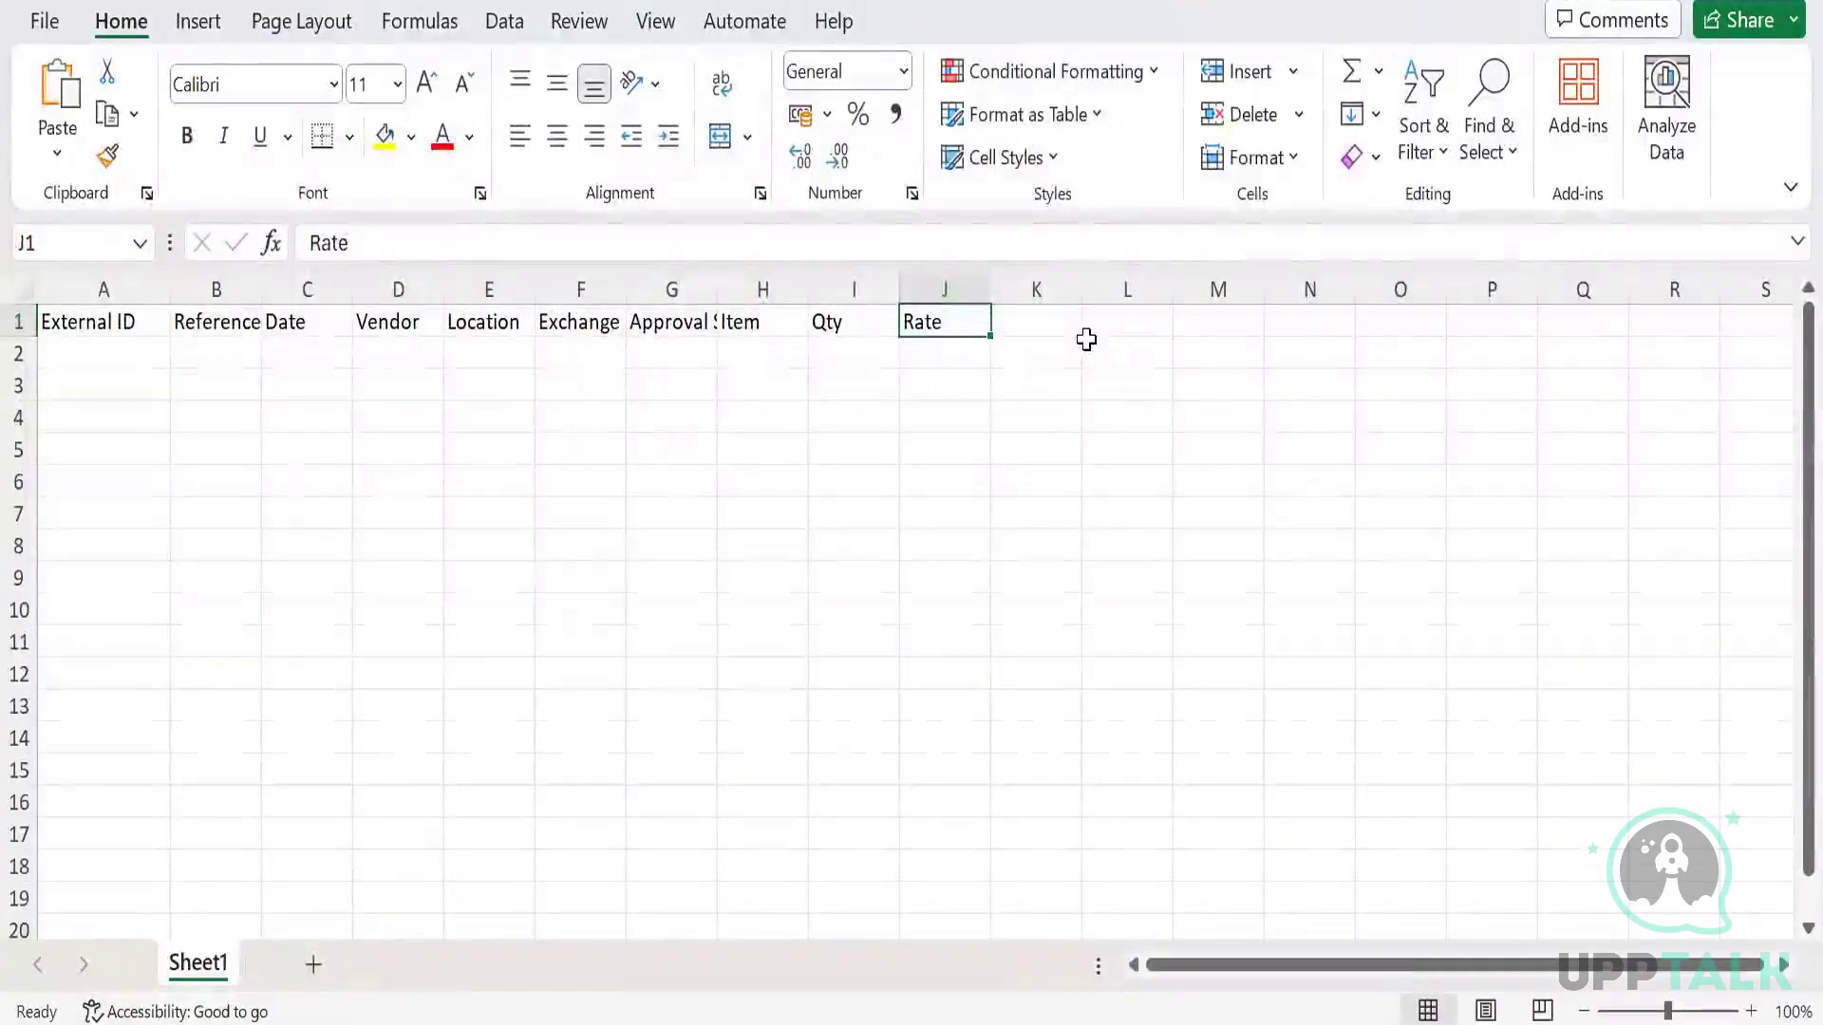
pyautogui.hotkey('alt', 'Tab')
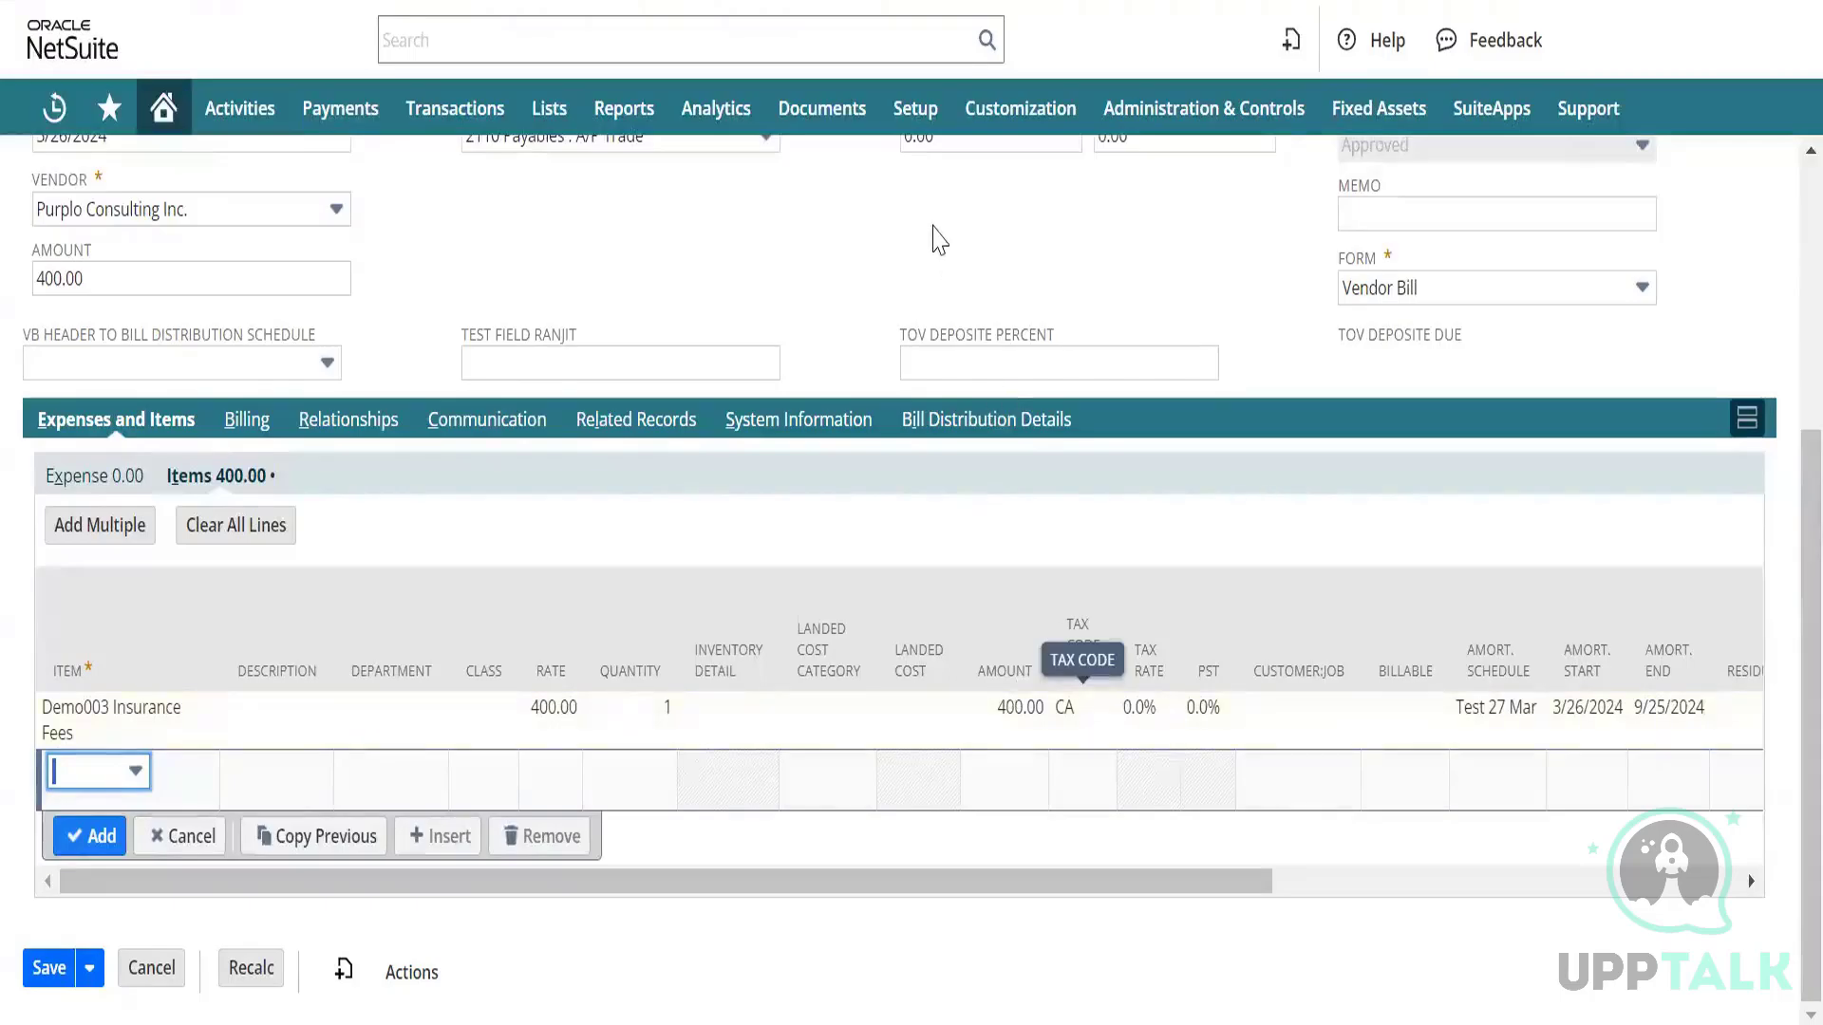
pyautogui.hotkey('alt', 'Tab')
pyautogui.press('Right')
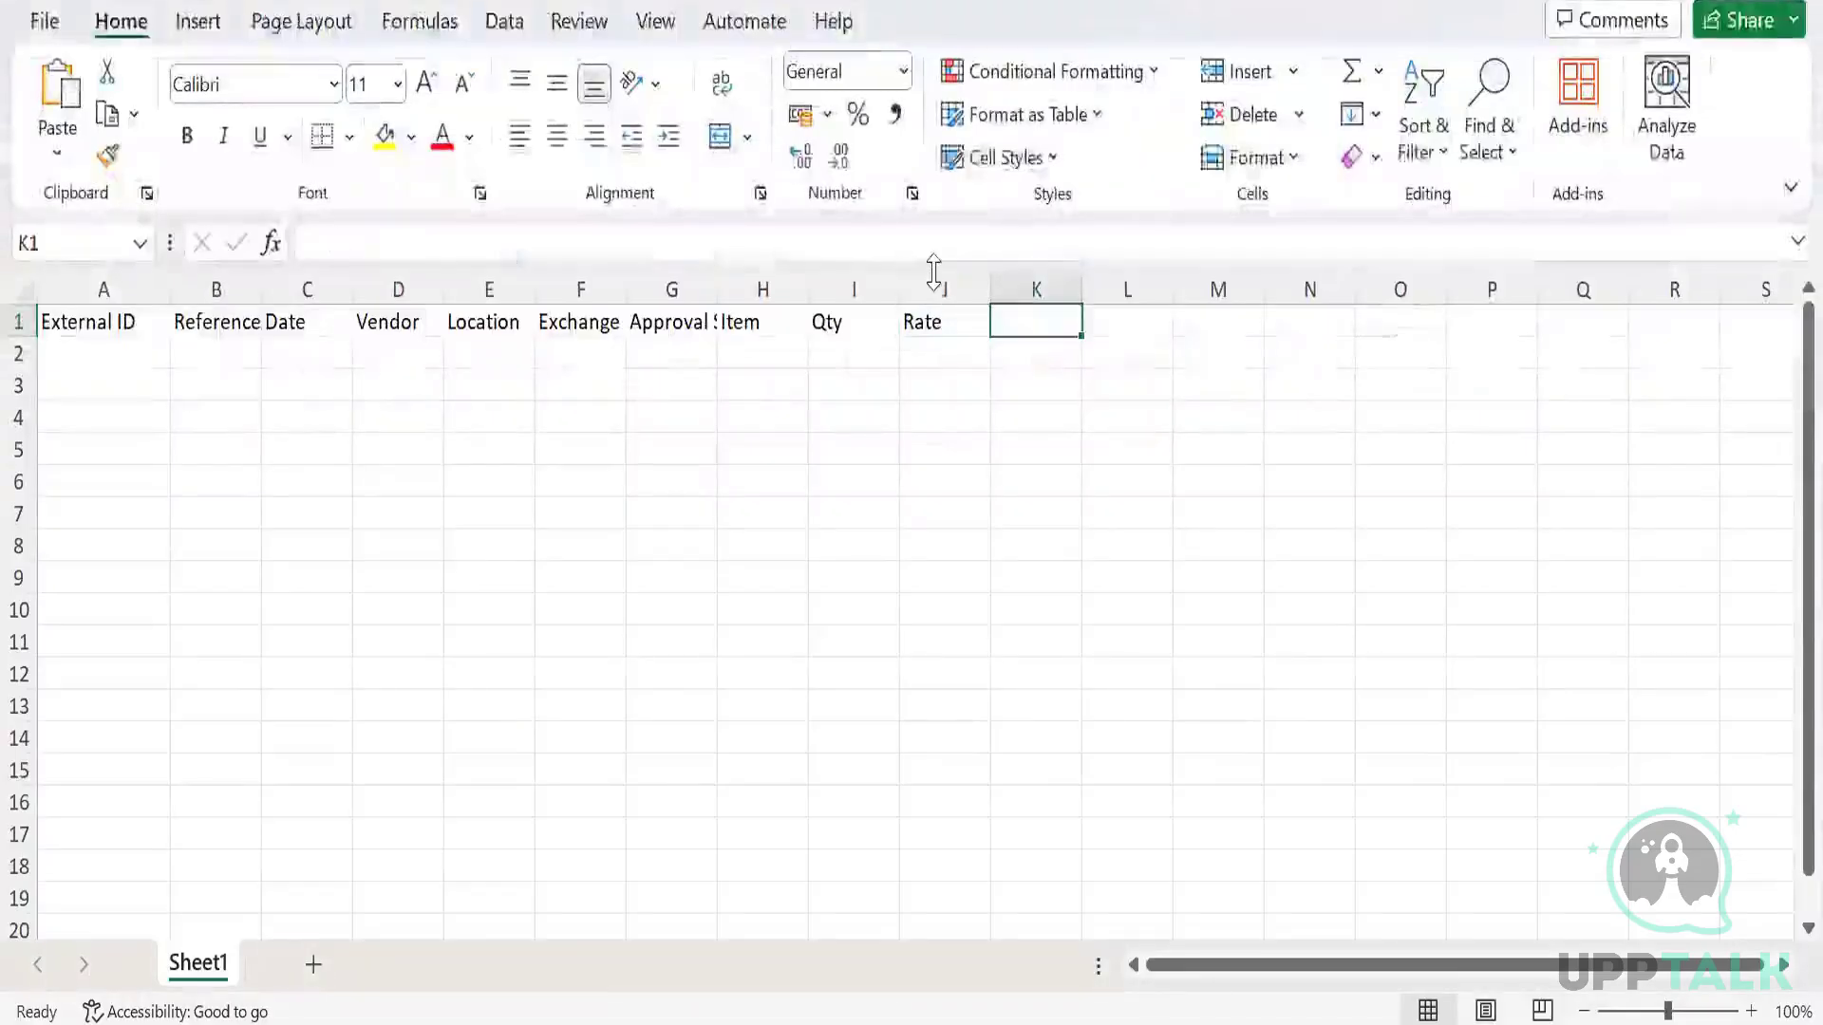
pyautogui.write('Tax Code')
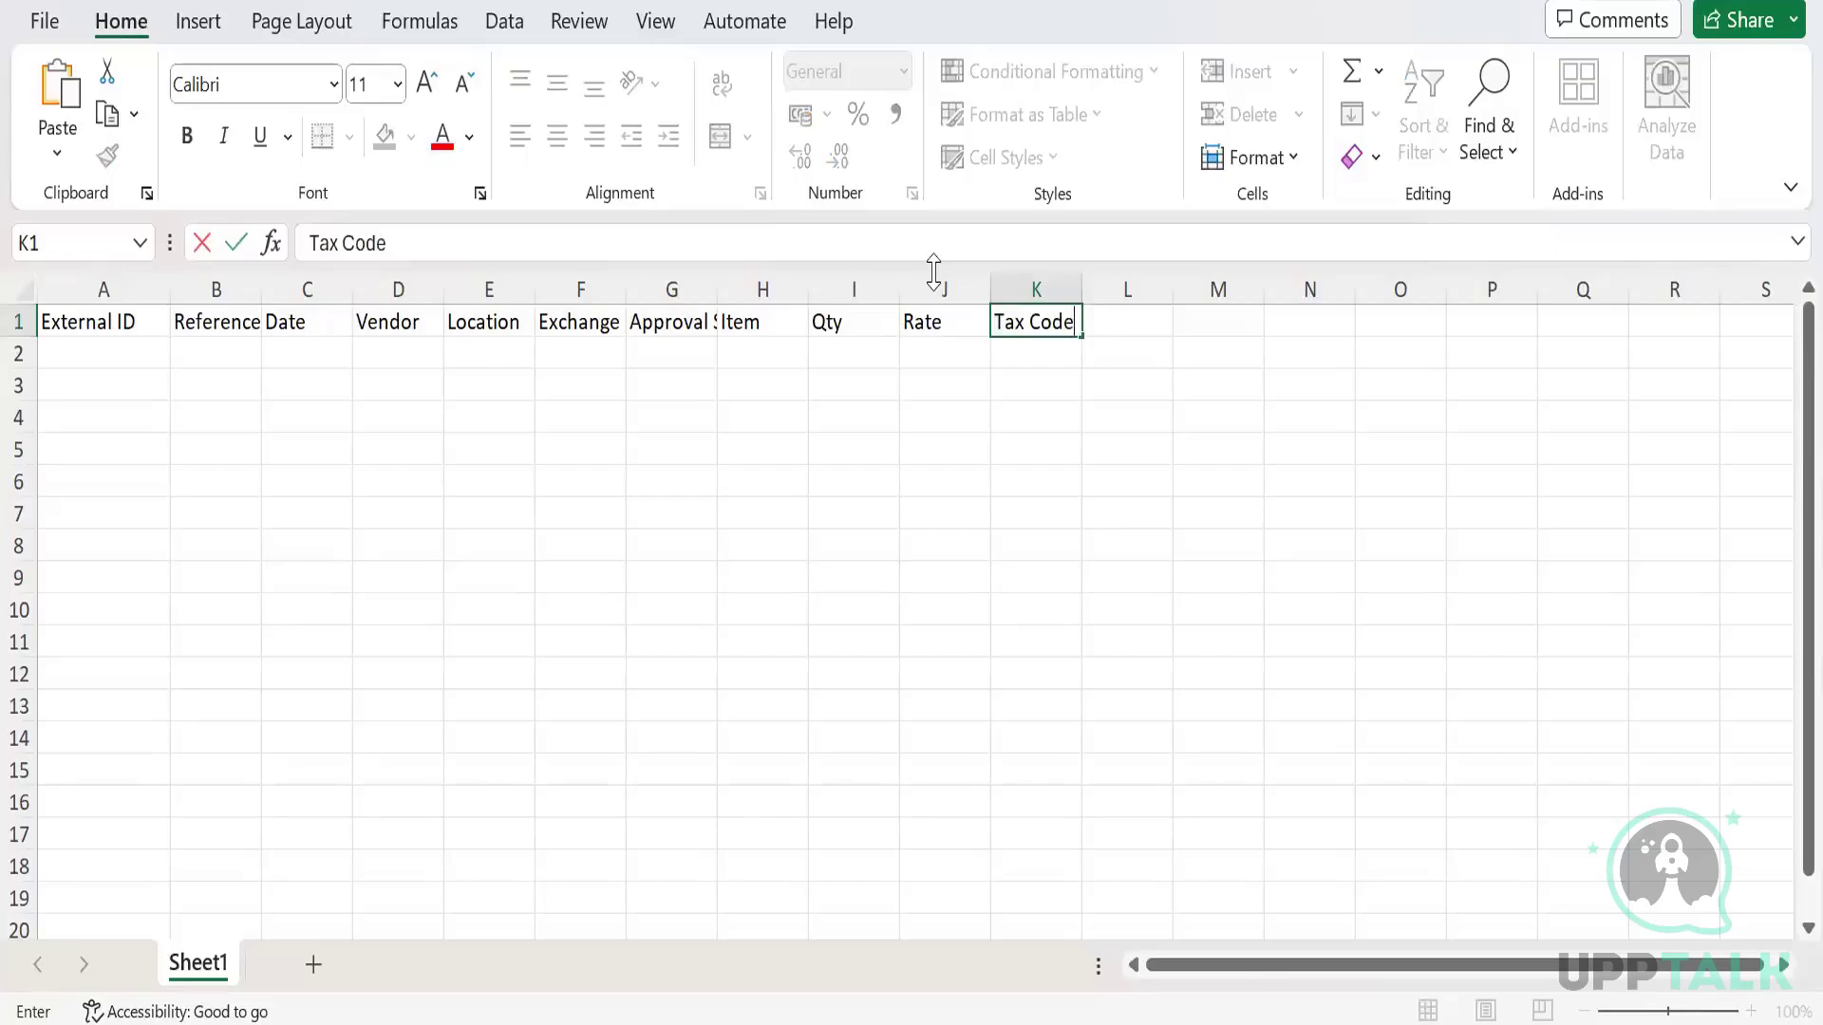
pyautogui.press('Tab')
# Scroll across the NetSuite bill's item lines to compare its sublist columns.
pyautogui.hotkey('alt', 'Tab')
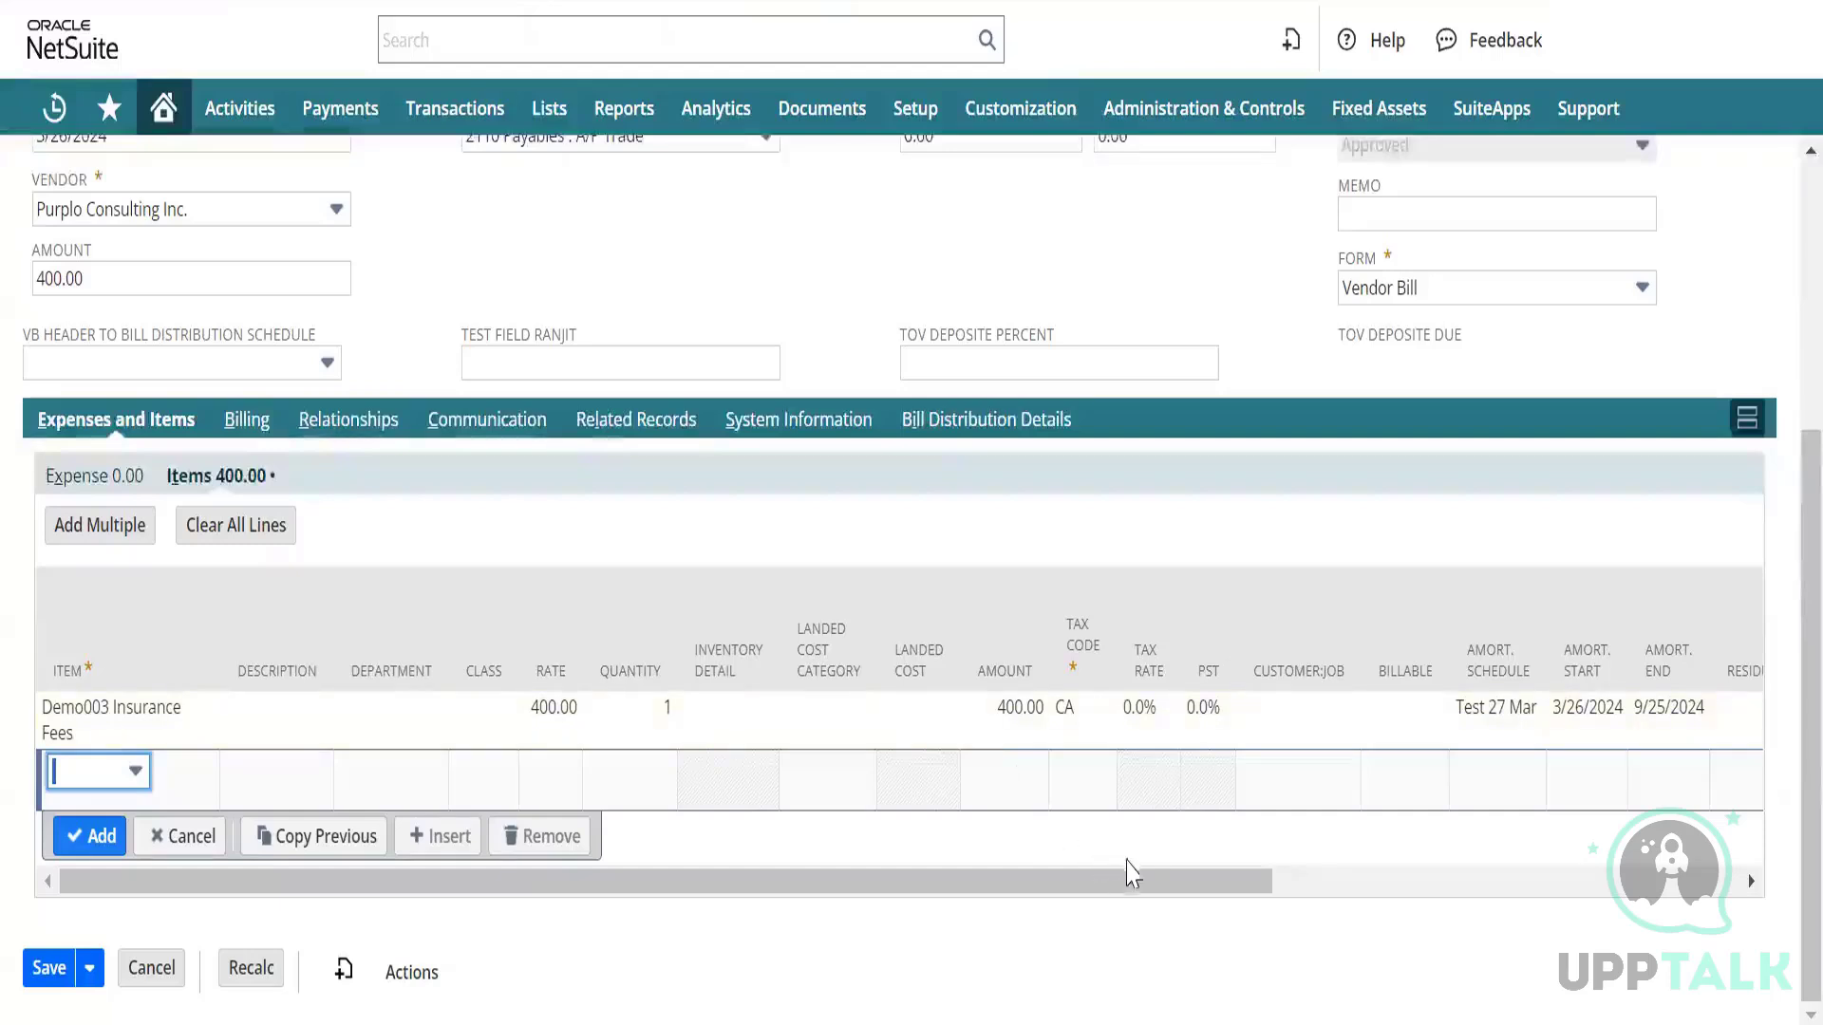
pyautogui.moveTo(1175, 892); pyautogui.dragTo(1690, 871)
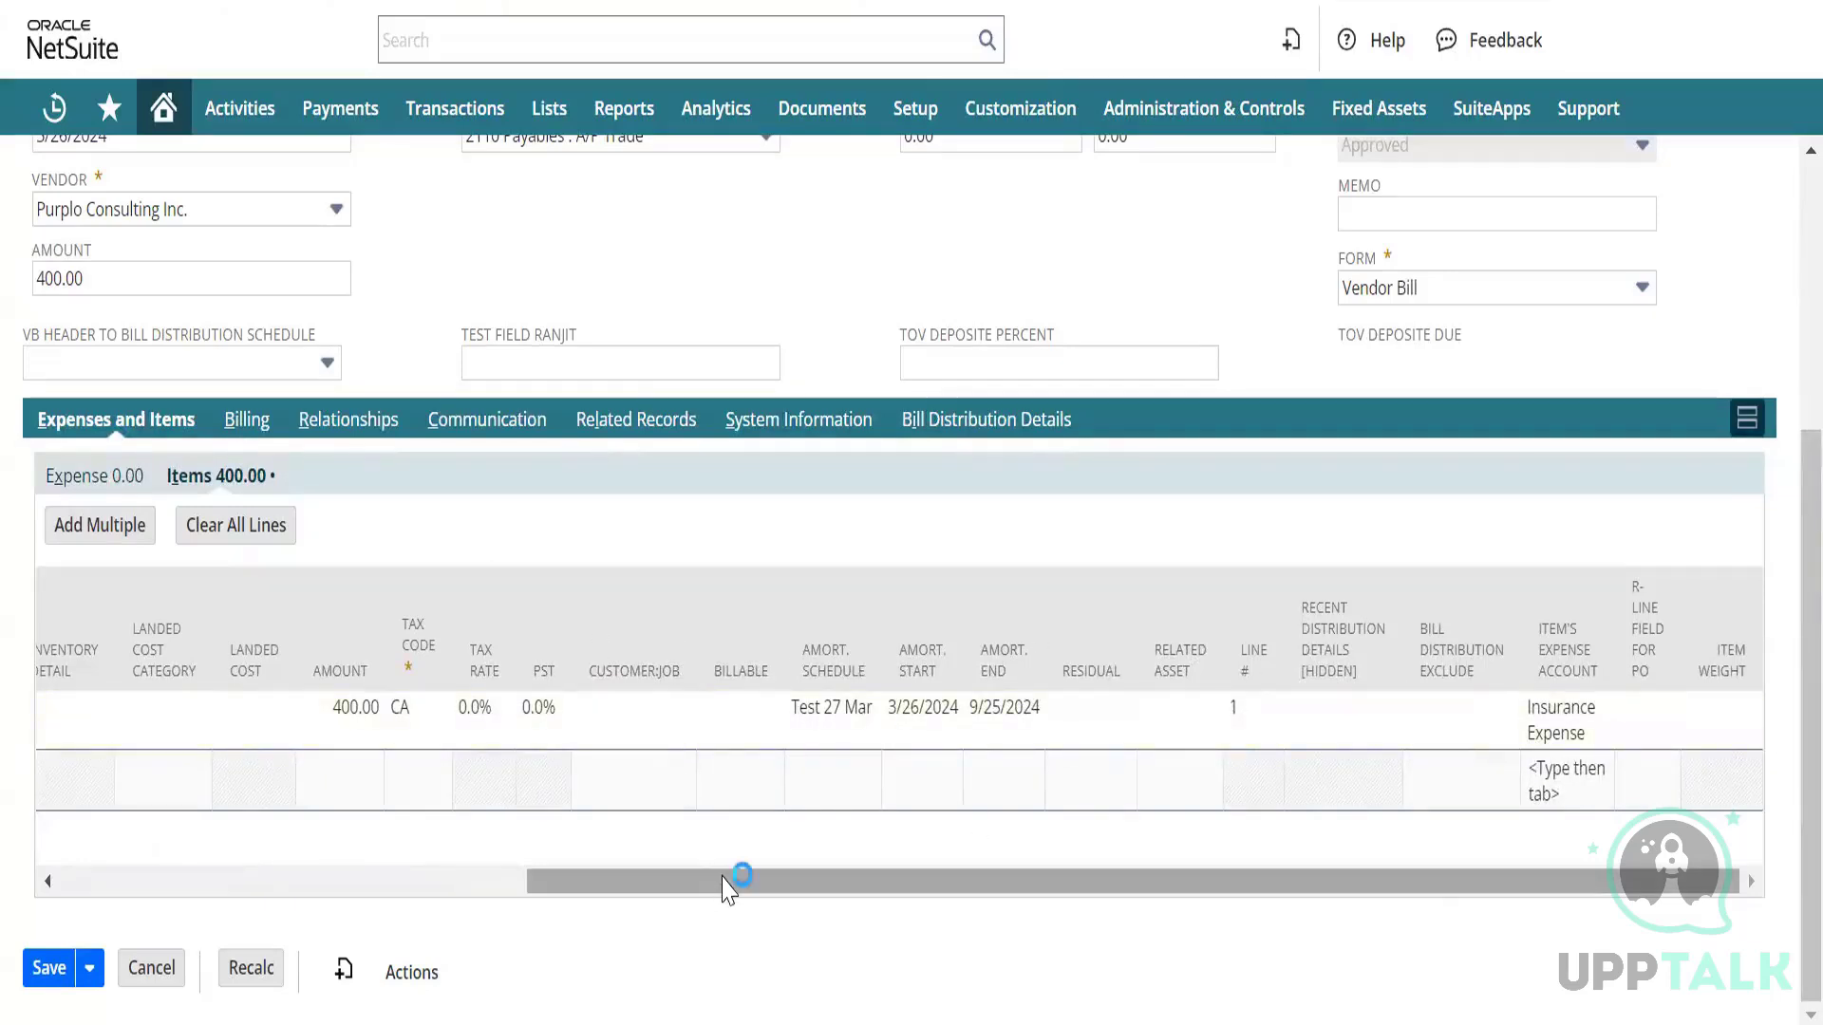
pyautogui.moveTo(726, 884); pyautogui.dragTo(114, 765)
pyautogui.click(114, 779)
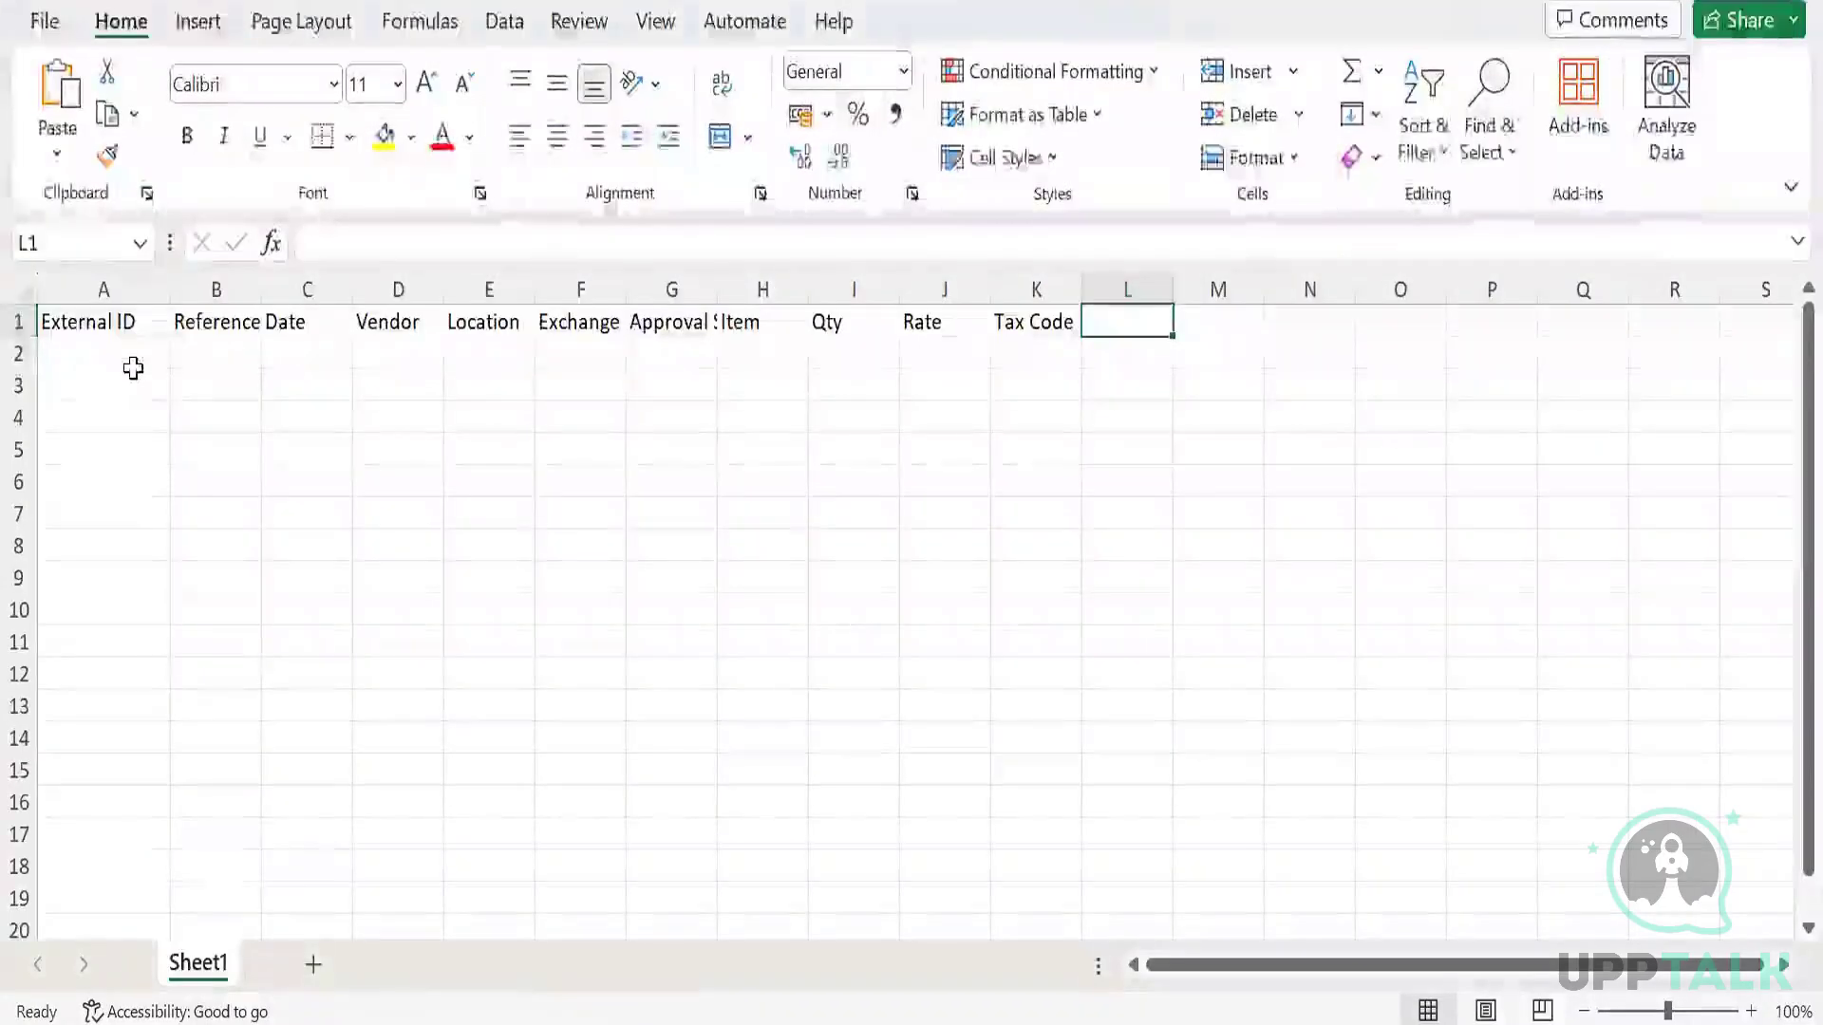
# Enter 29-Mar-24 as the first External ID value in cell A2.
pyautogui.press('Return')
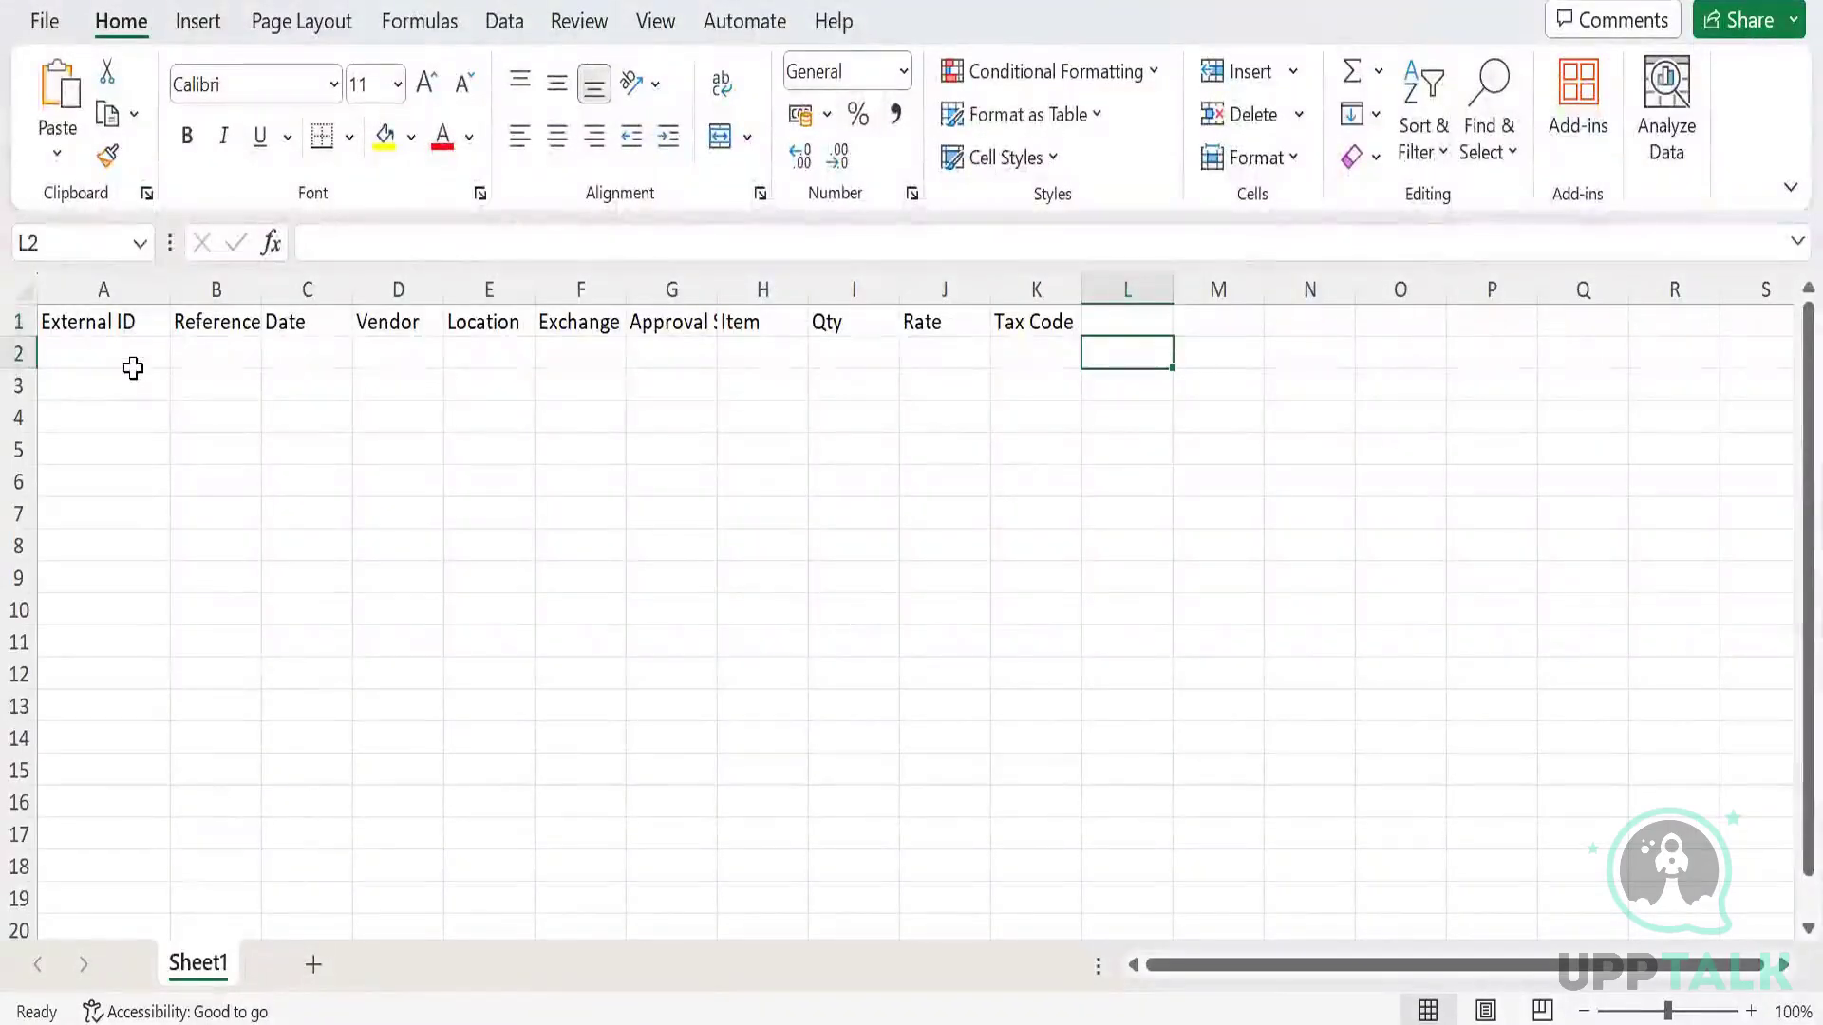
pyautogui.press('Left')
pyautogui.press('Left')
pyautogui.press('Left')
pyautogui.press('Left')
pyautogui.press('Left')
pyautogui.press('Left')
pyautogui.press('Left')
pyautogui.press('Left')
pyautogui.press('Left')
pyautogui.press('Left')
pyautogui.press('Left')
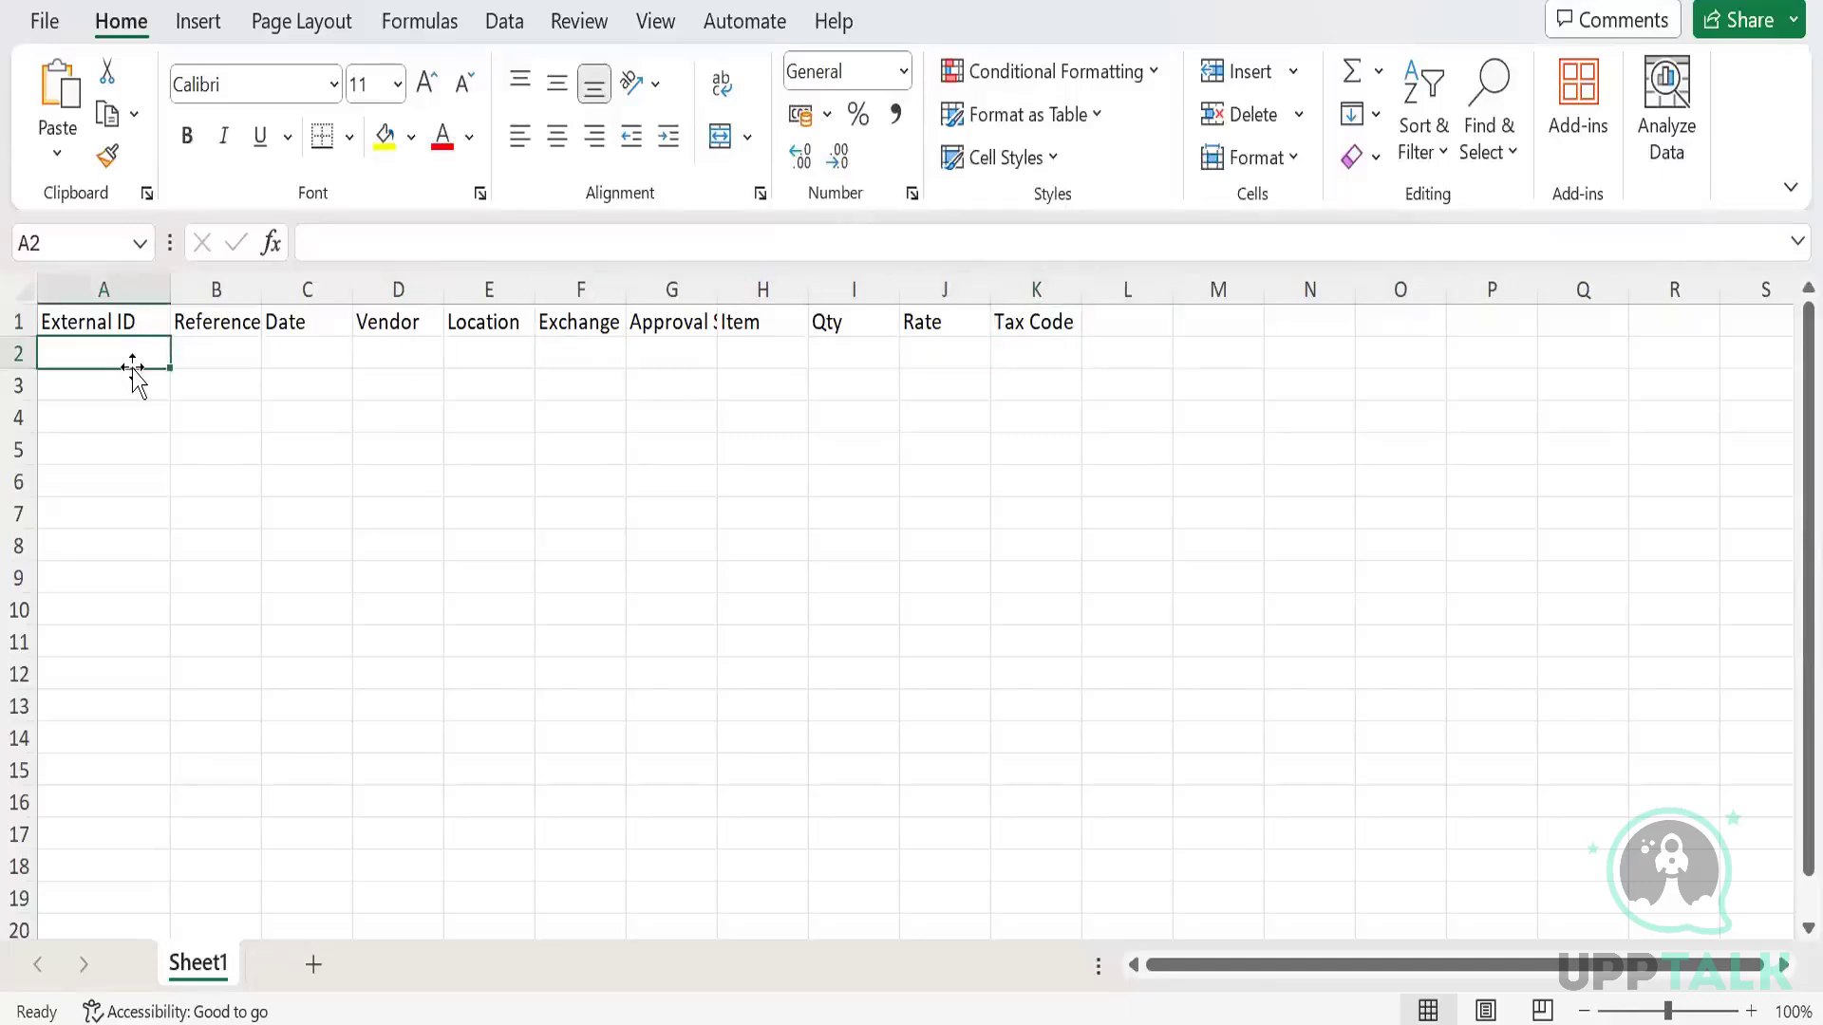
pyautogui.write('29')
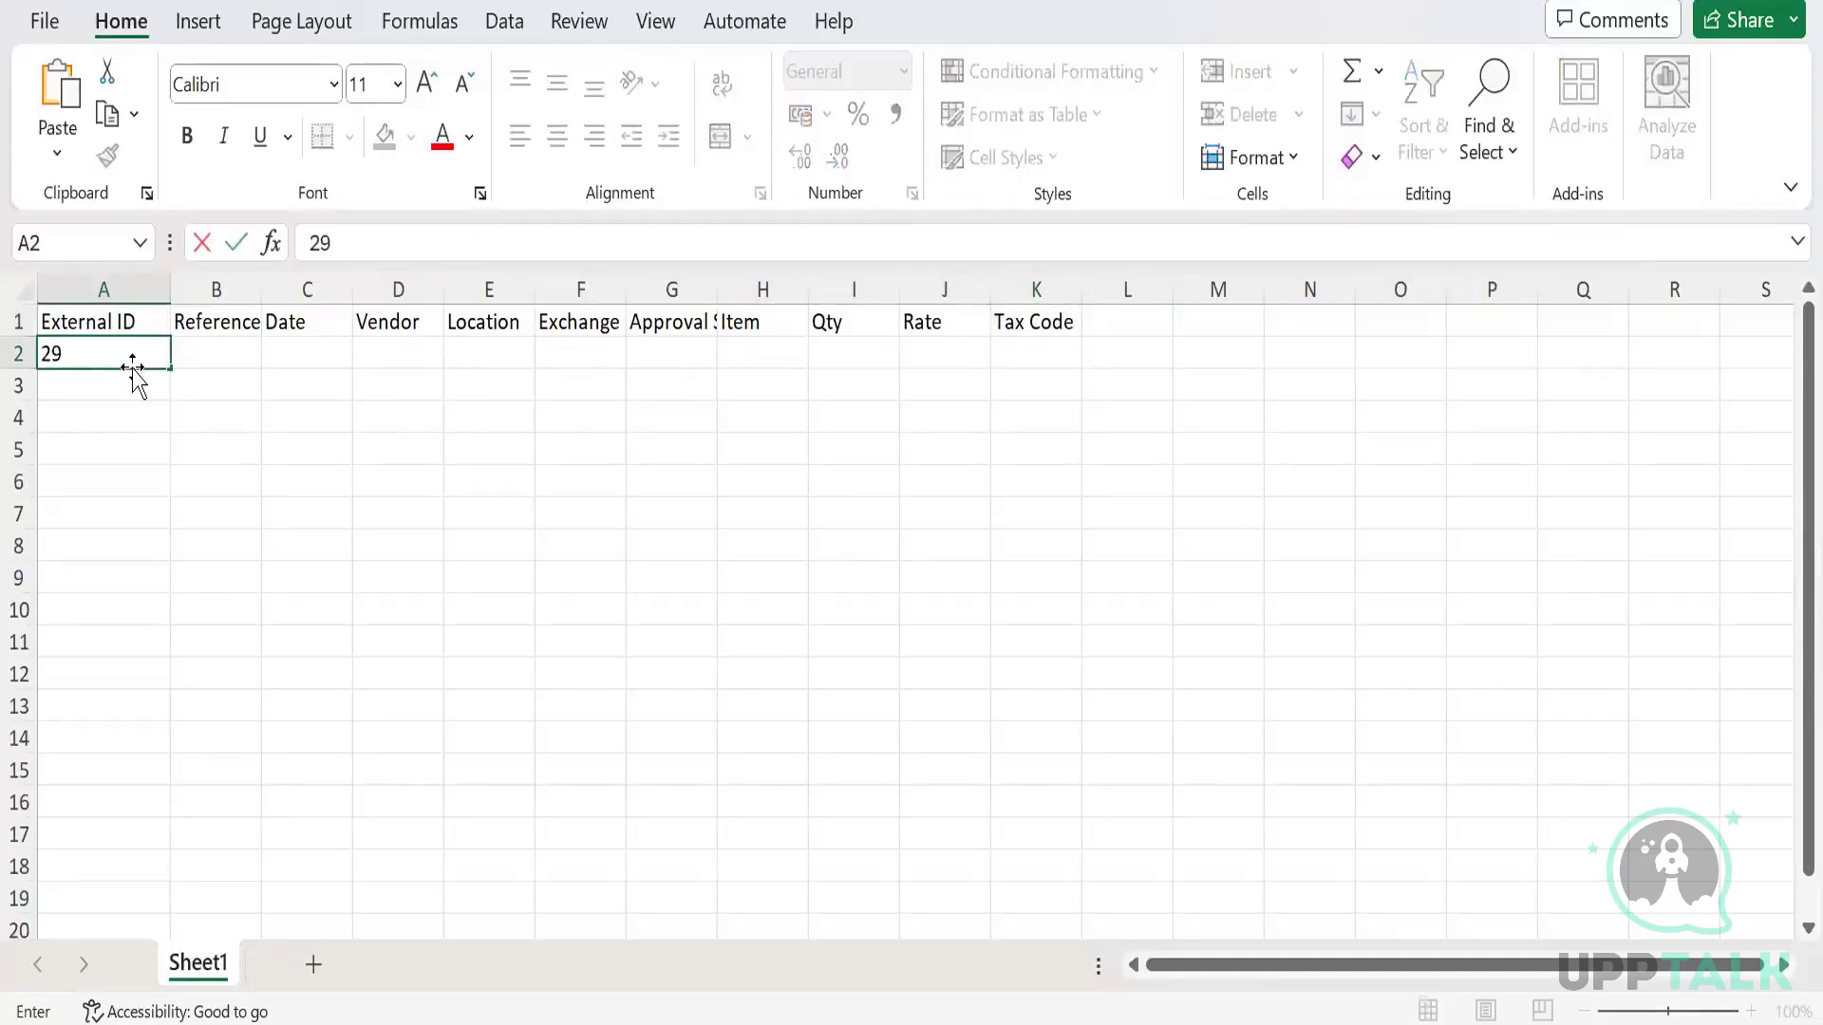
pyautogui.write('-Mar-')
pyautogui.write('24')
pyautogui.press('Tab')
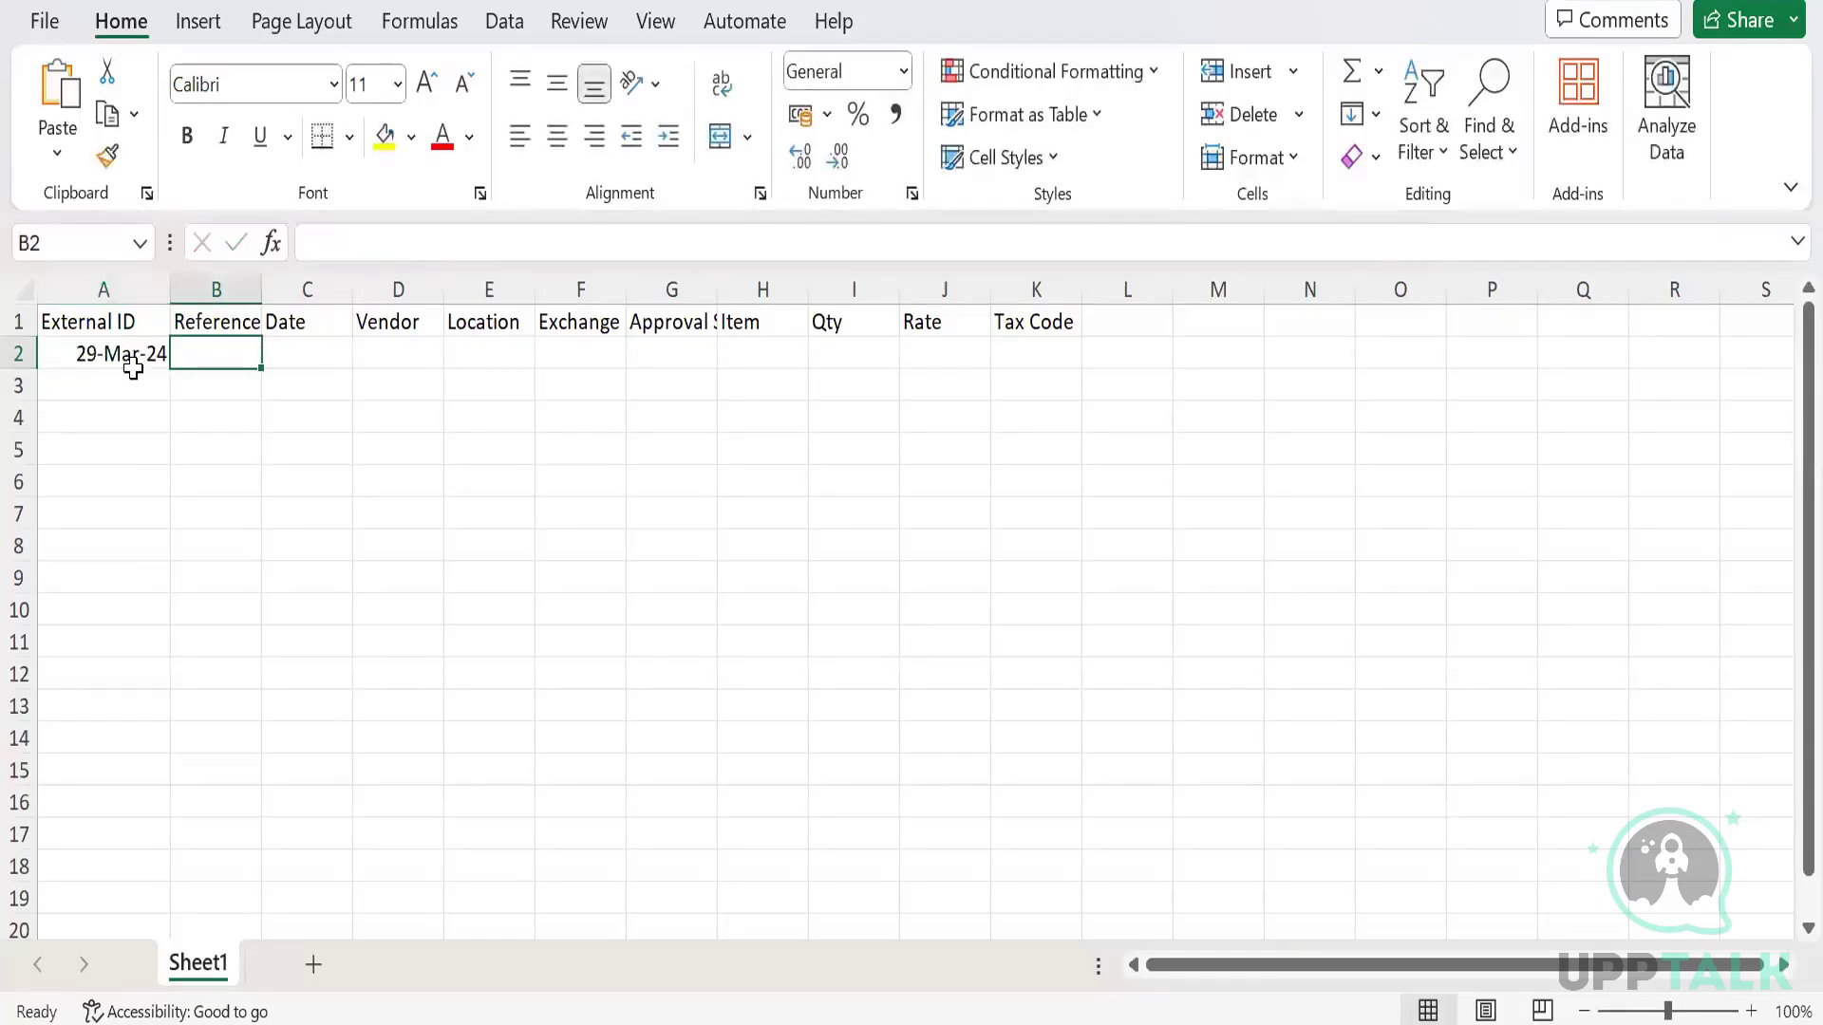
# Format A2 as Text and re-enter 29Mar24 so it isn't converted to a date.
pyautogui.click(133, 368)
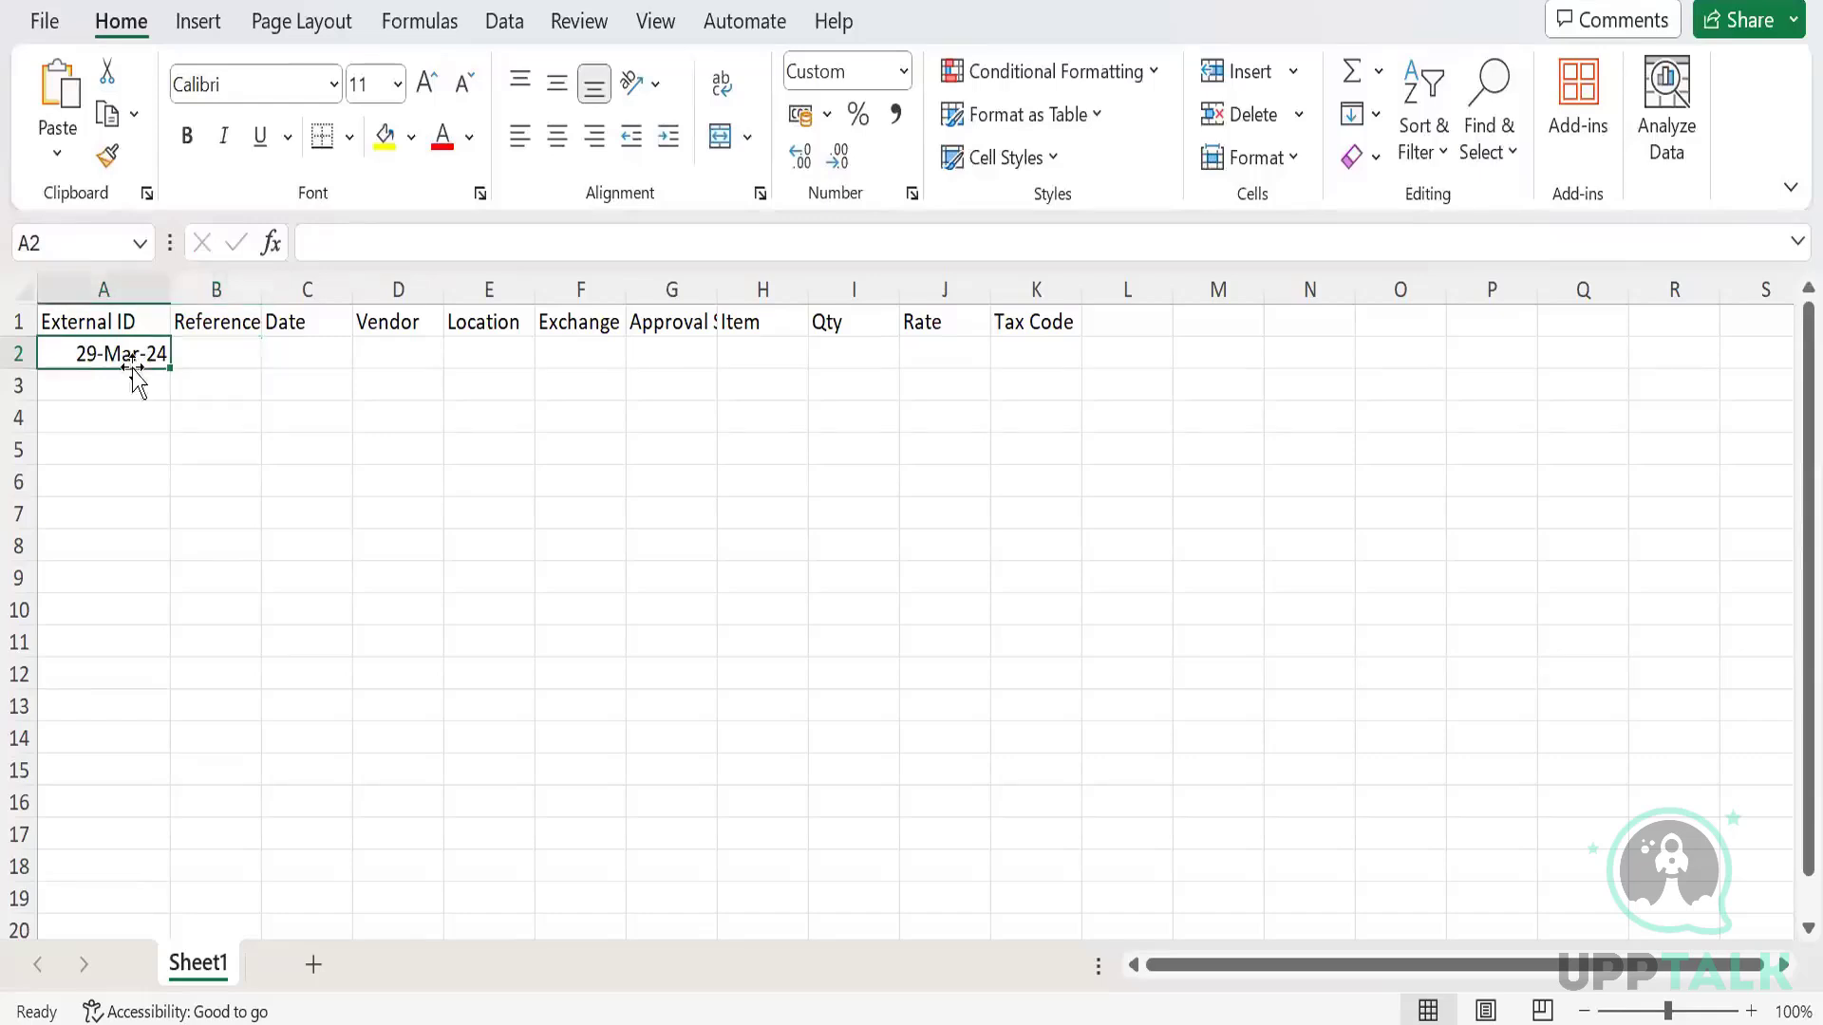
pyautogui.click(903, 80)
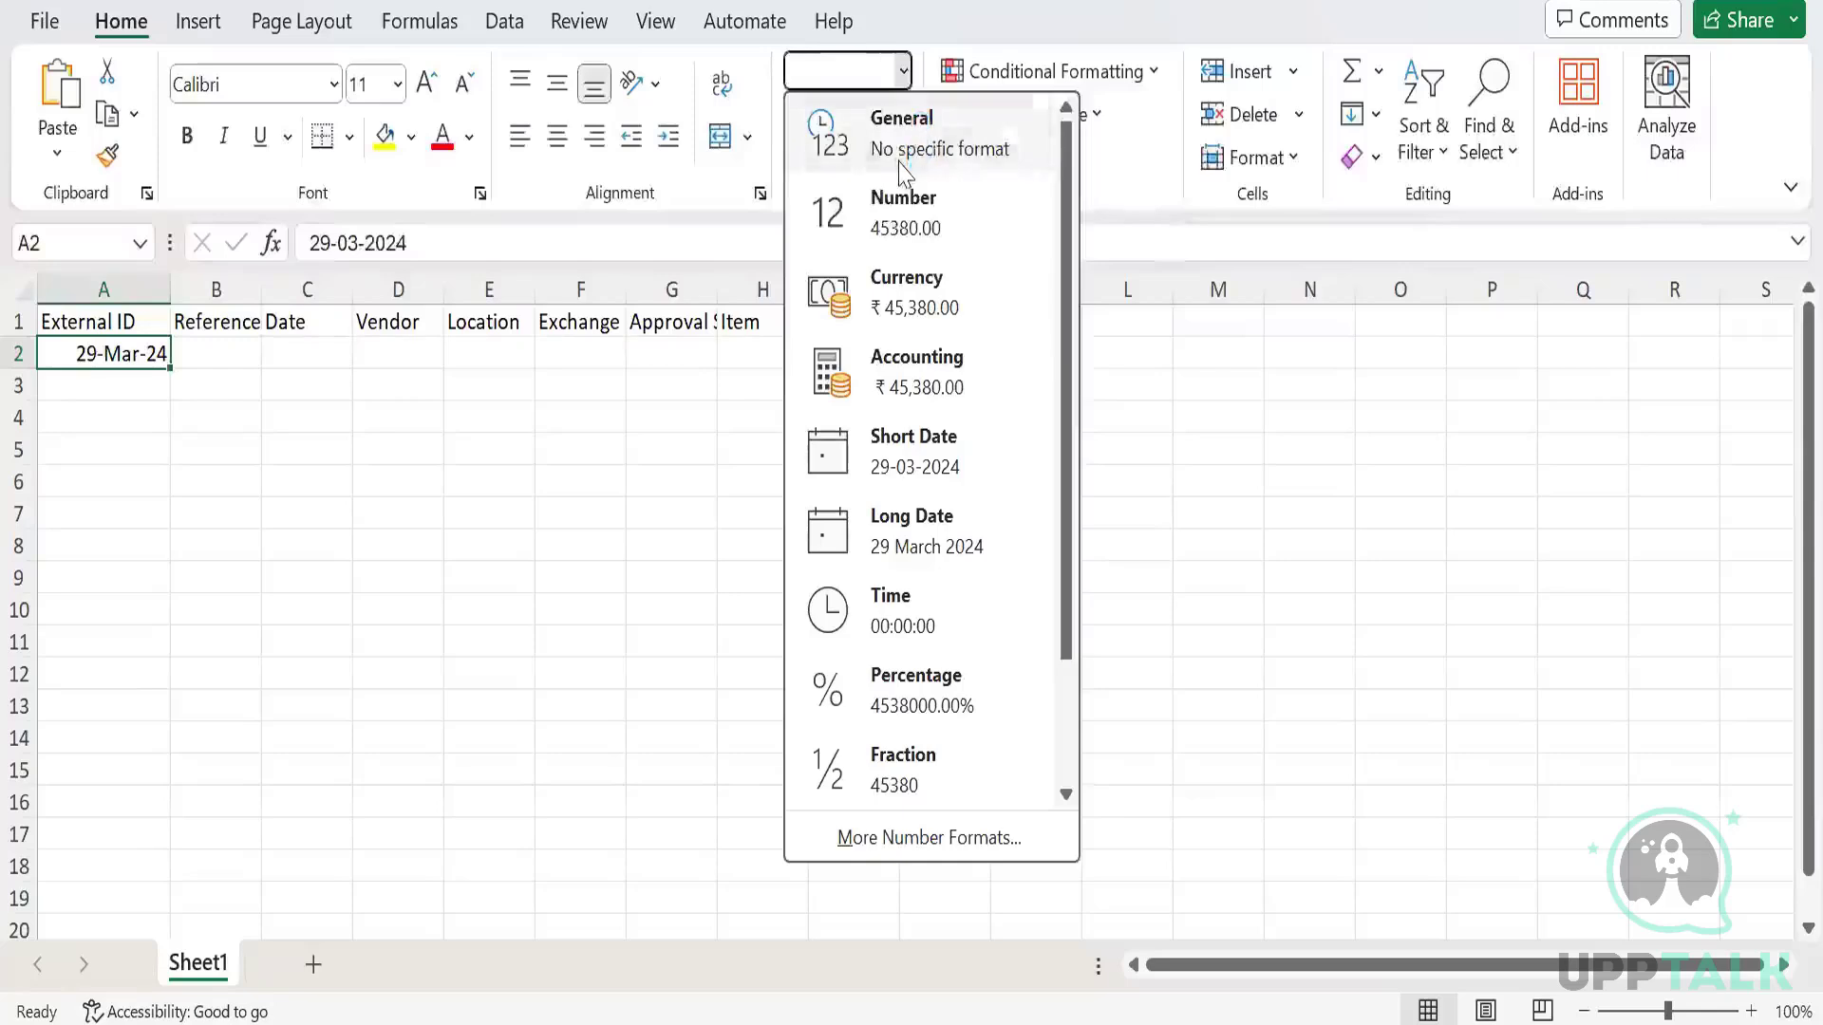
pyautogui.click(906, 137)
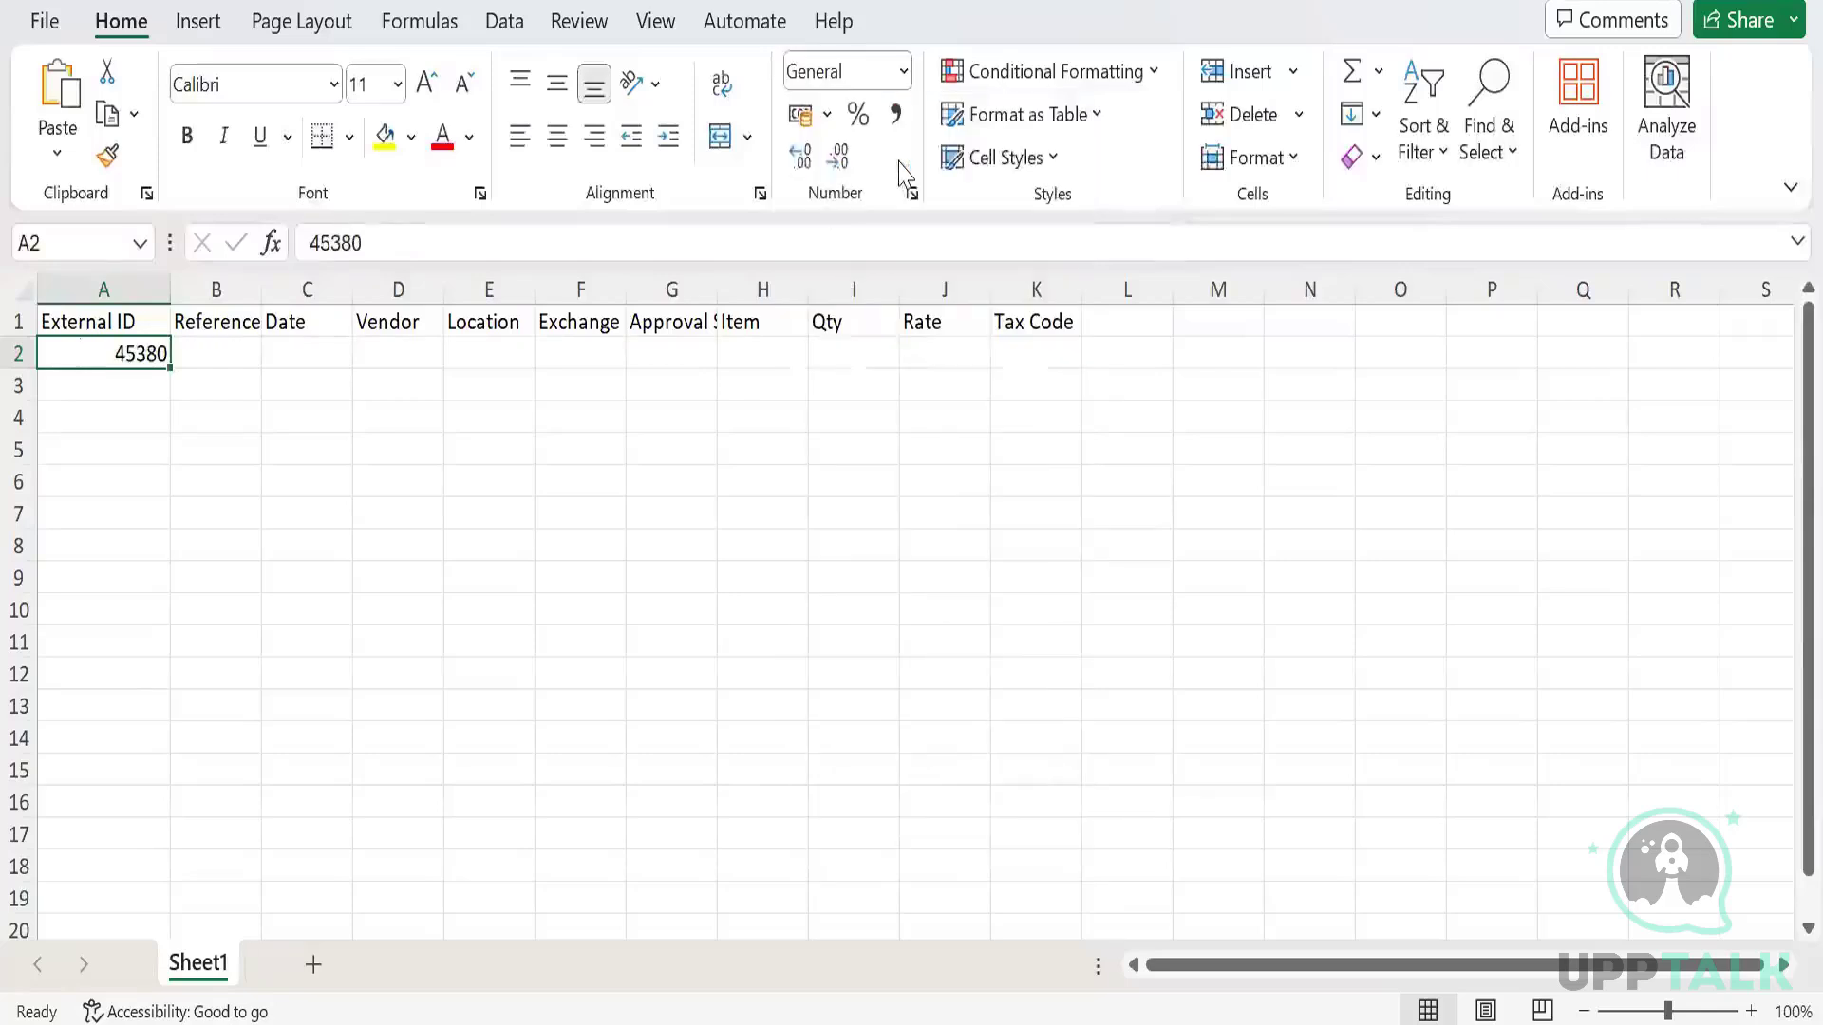
pyautogui.click(904, 71)
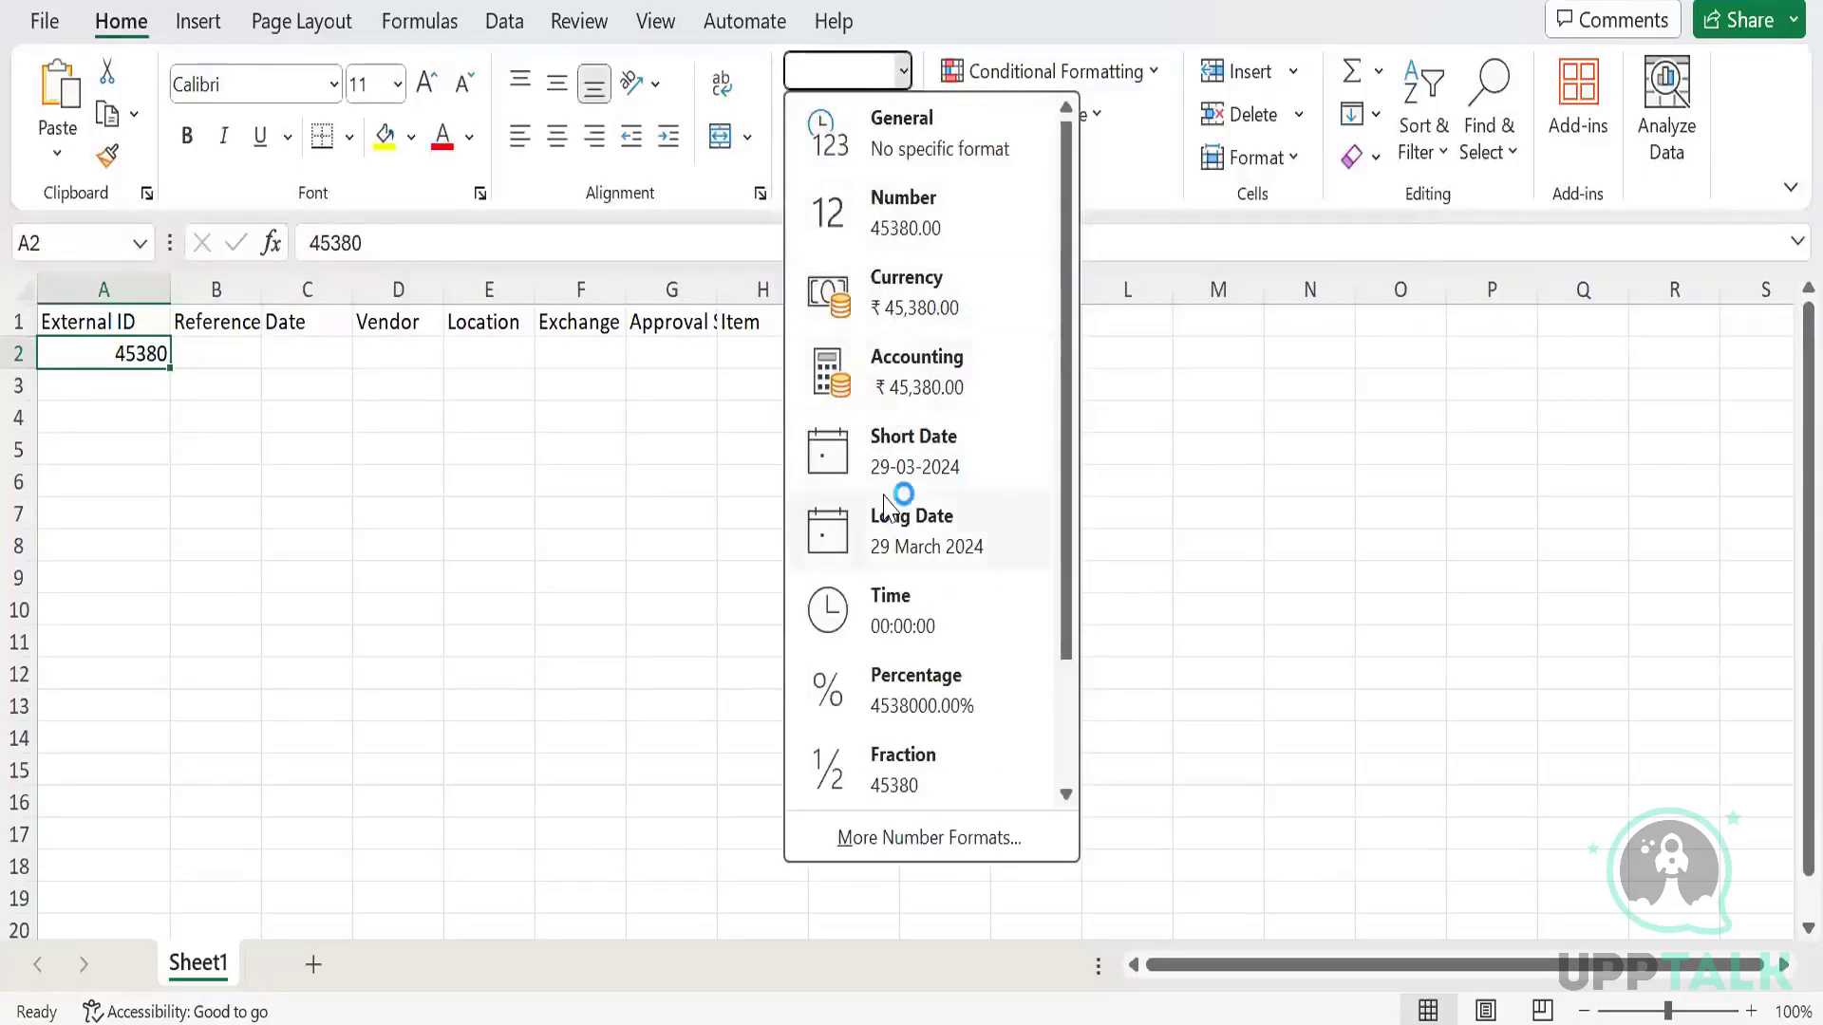
pyautogui.scroll(-2, 901, 493)
pyautogui.click(869, 783)
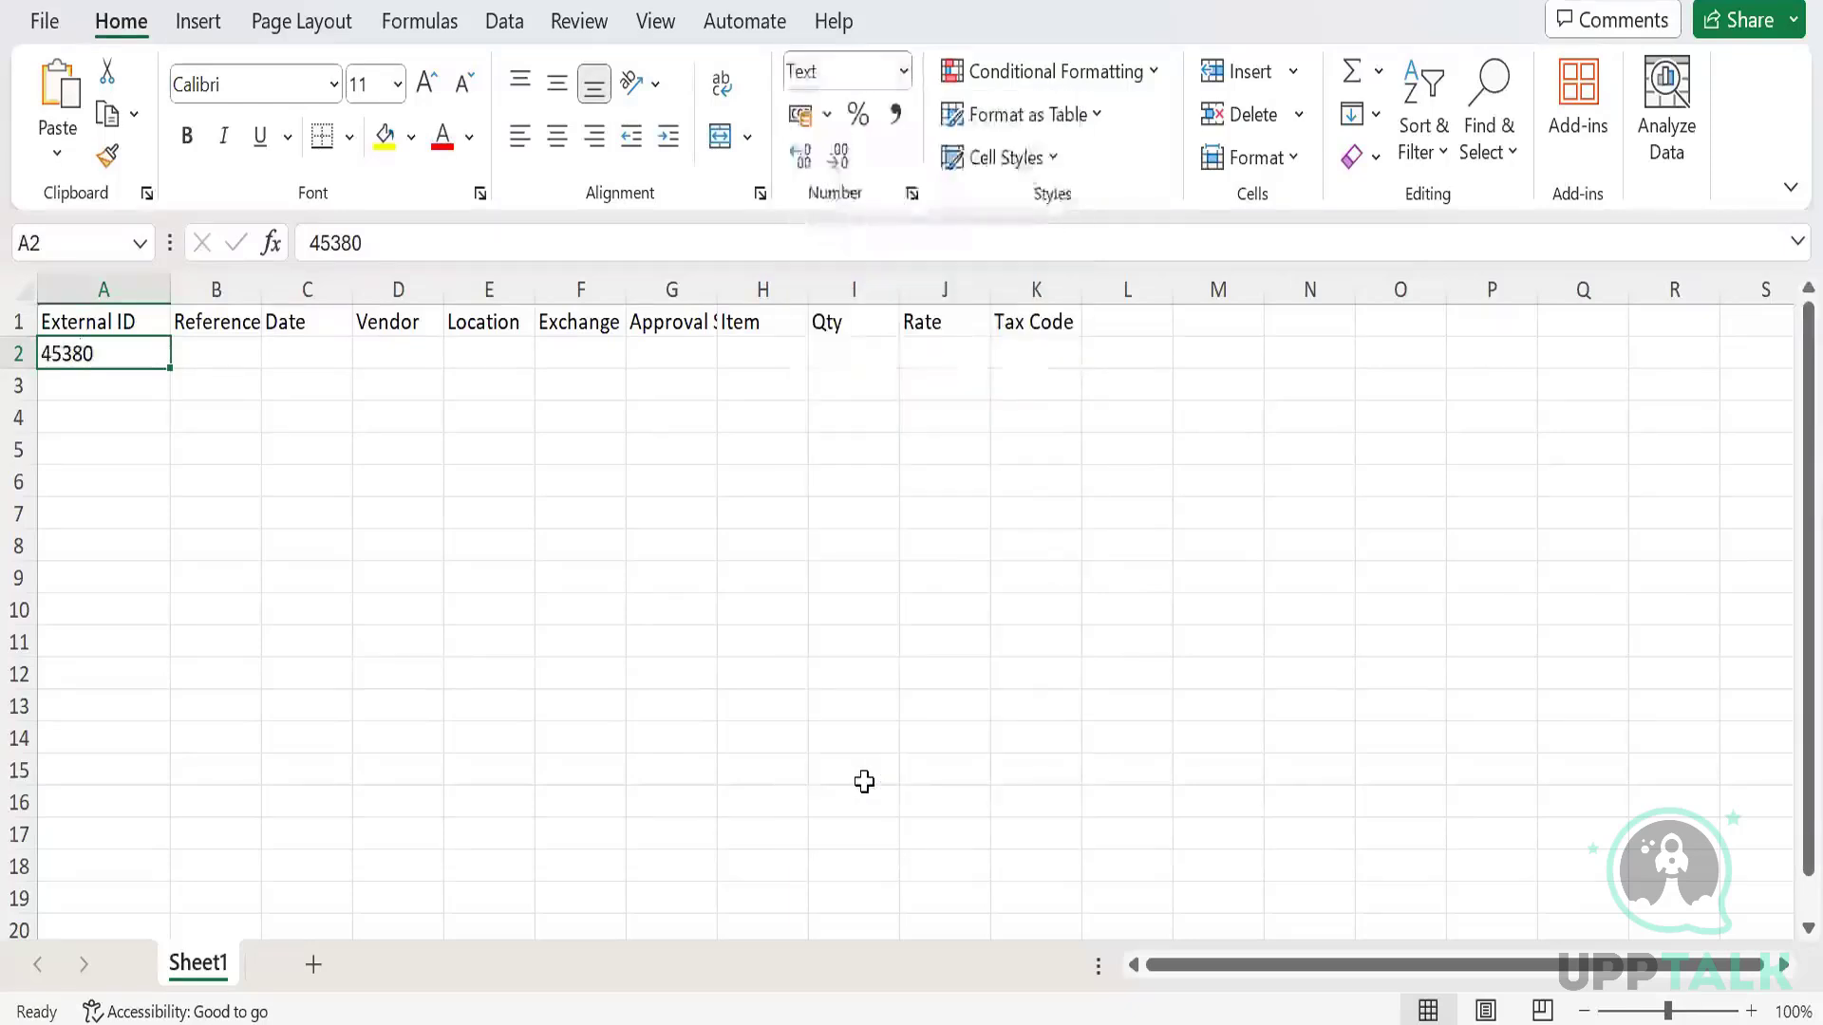
pyautogui.write('29Mar2')
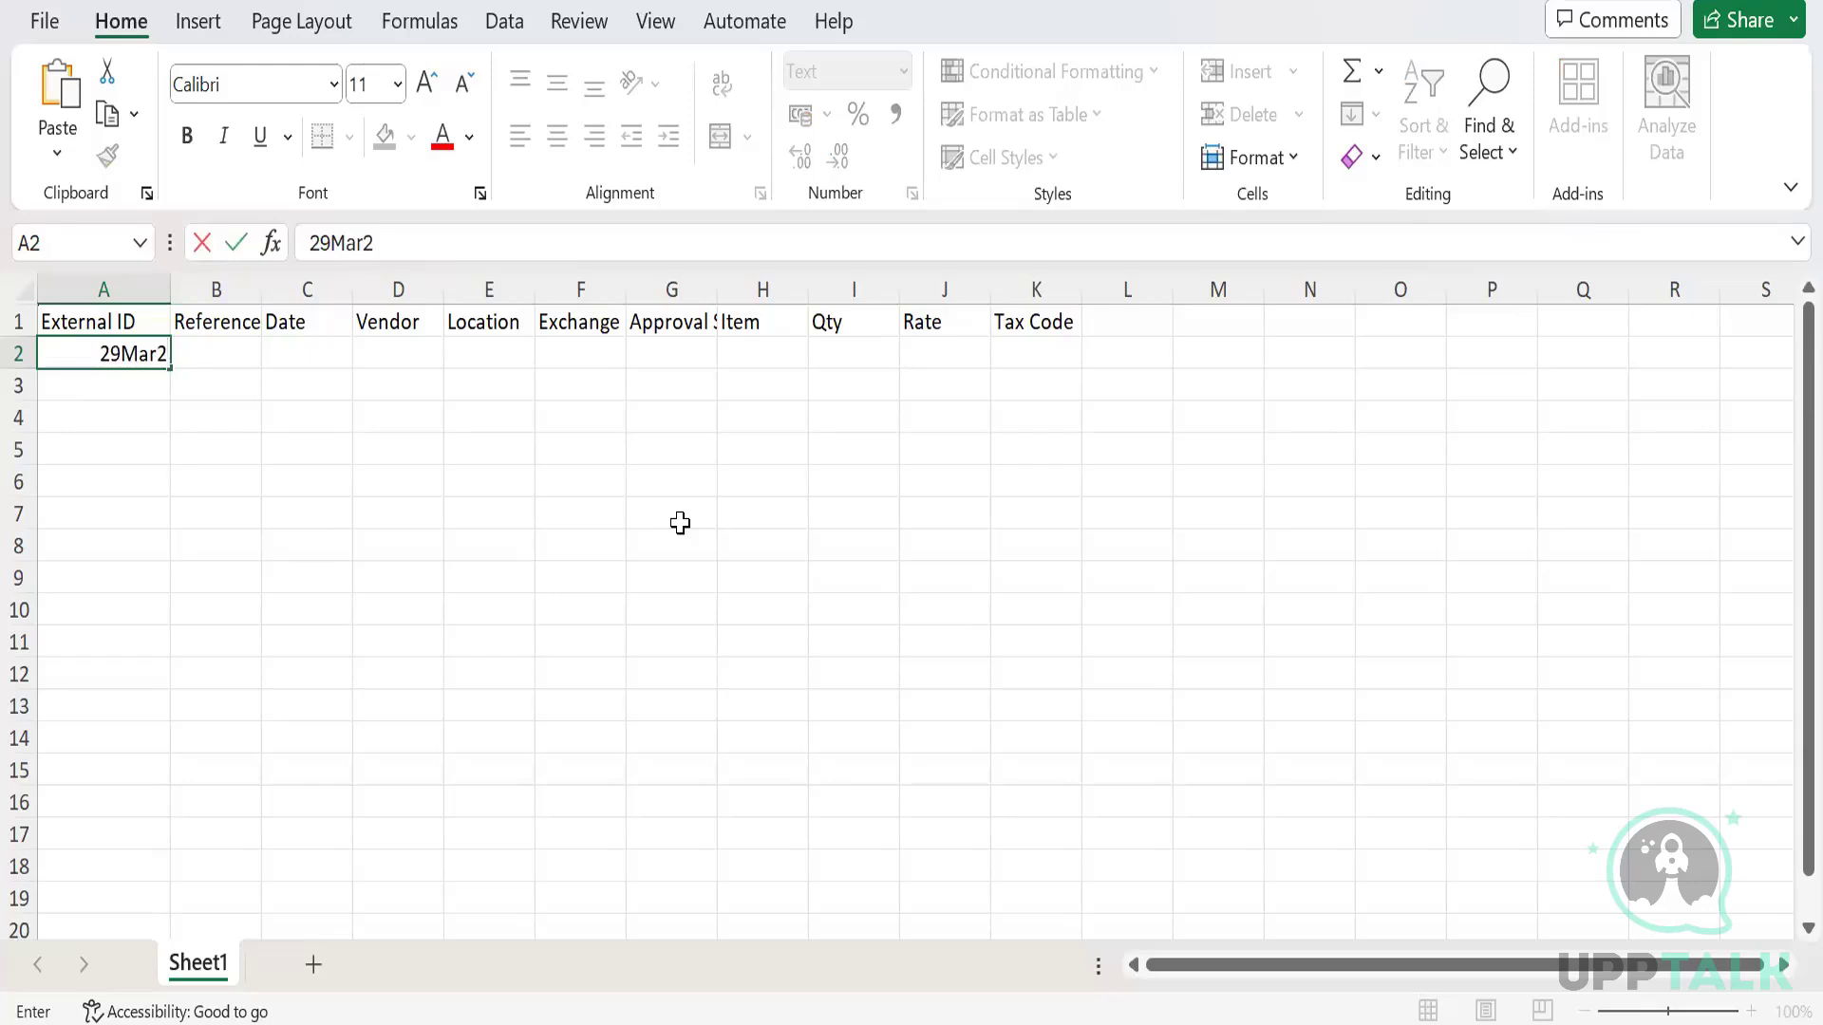
pyautogui.write('4')
pyautogui.press('Return')
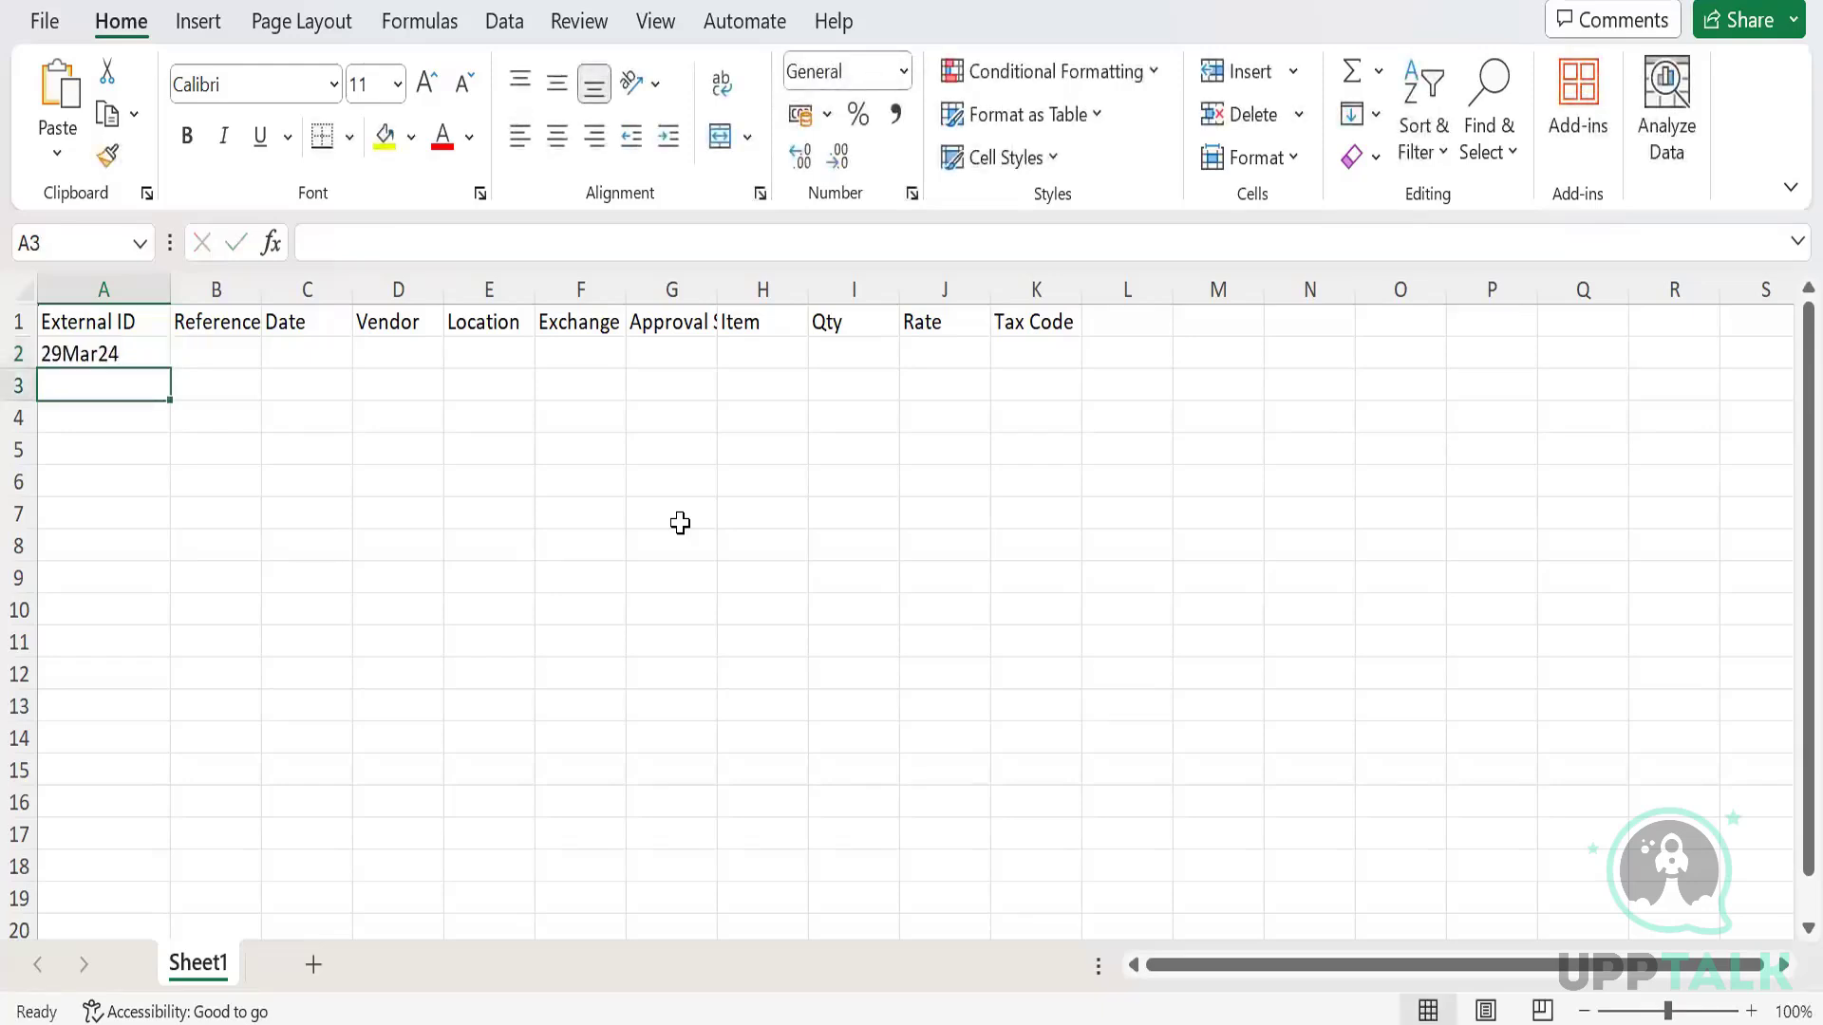
pyautogui.press('Up')
# Enter the date 29/3/24 and fill it into cell C2.
pyautogui.press('Right')
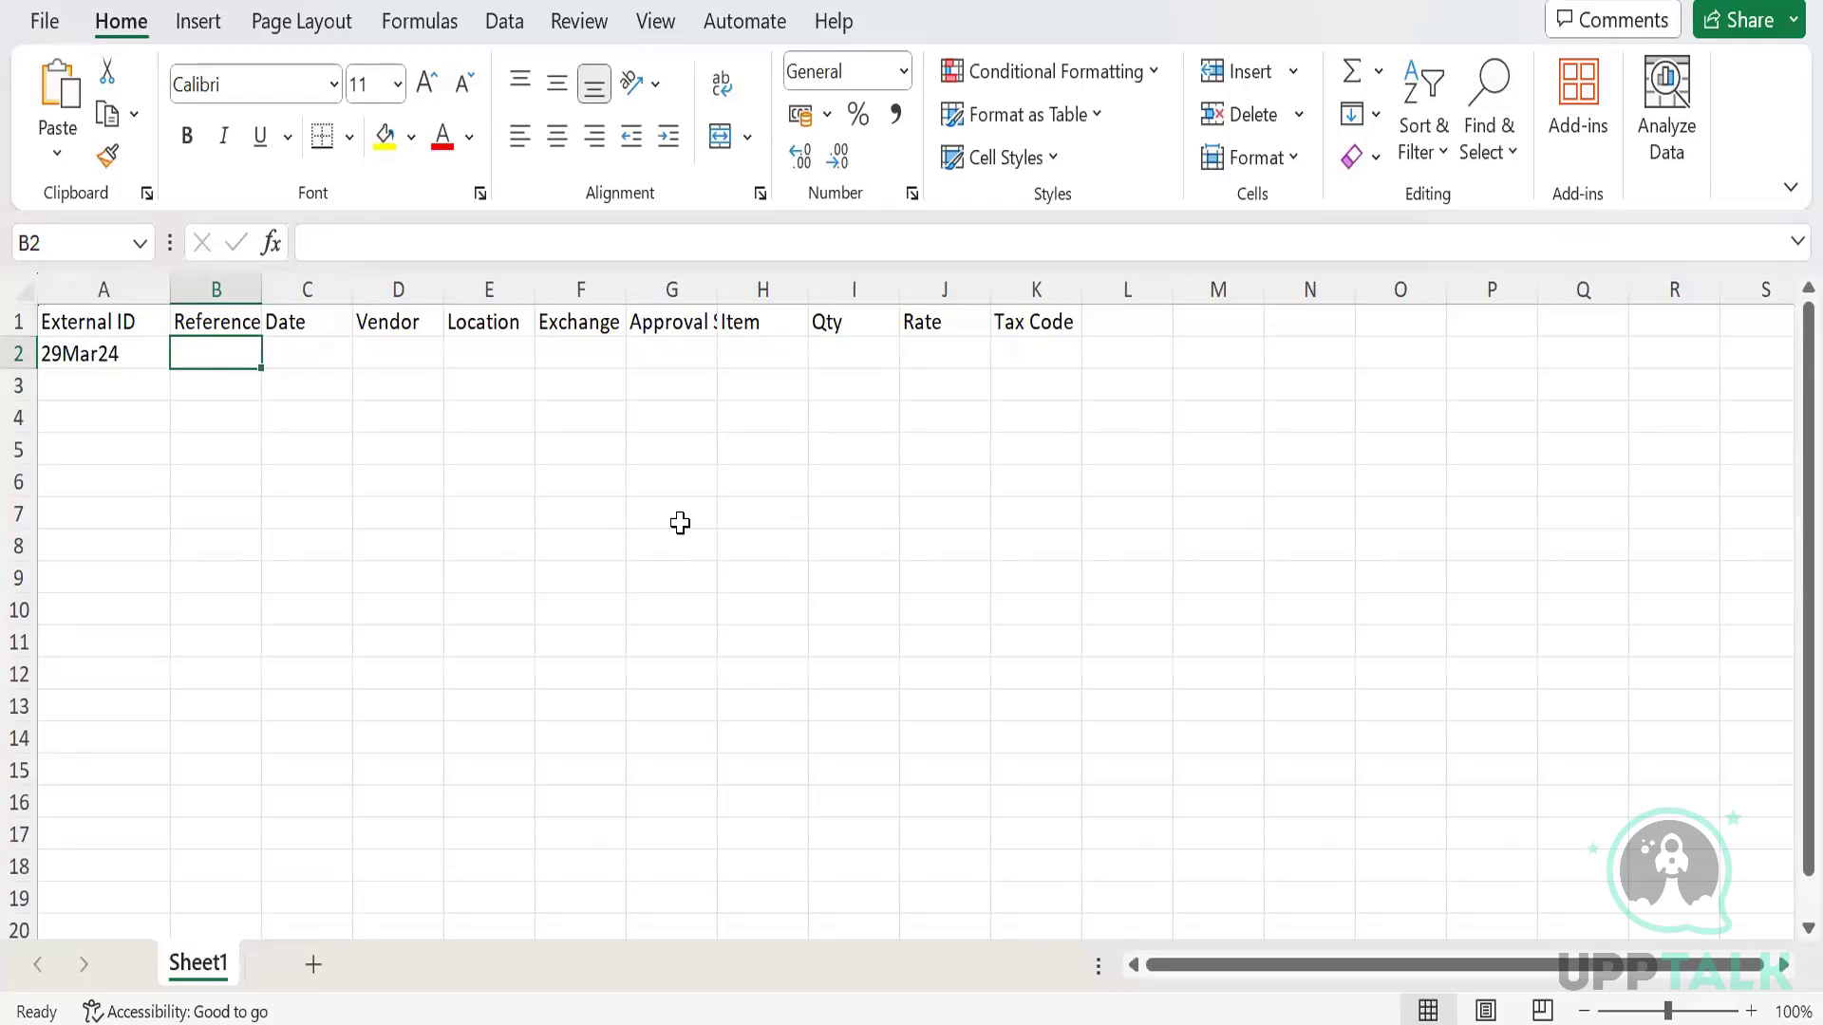
pyautogui.write('29')
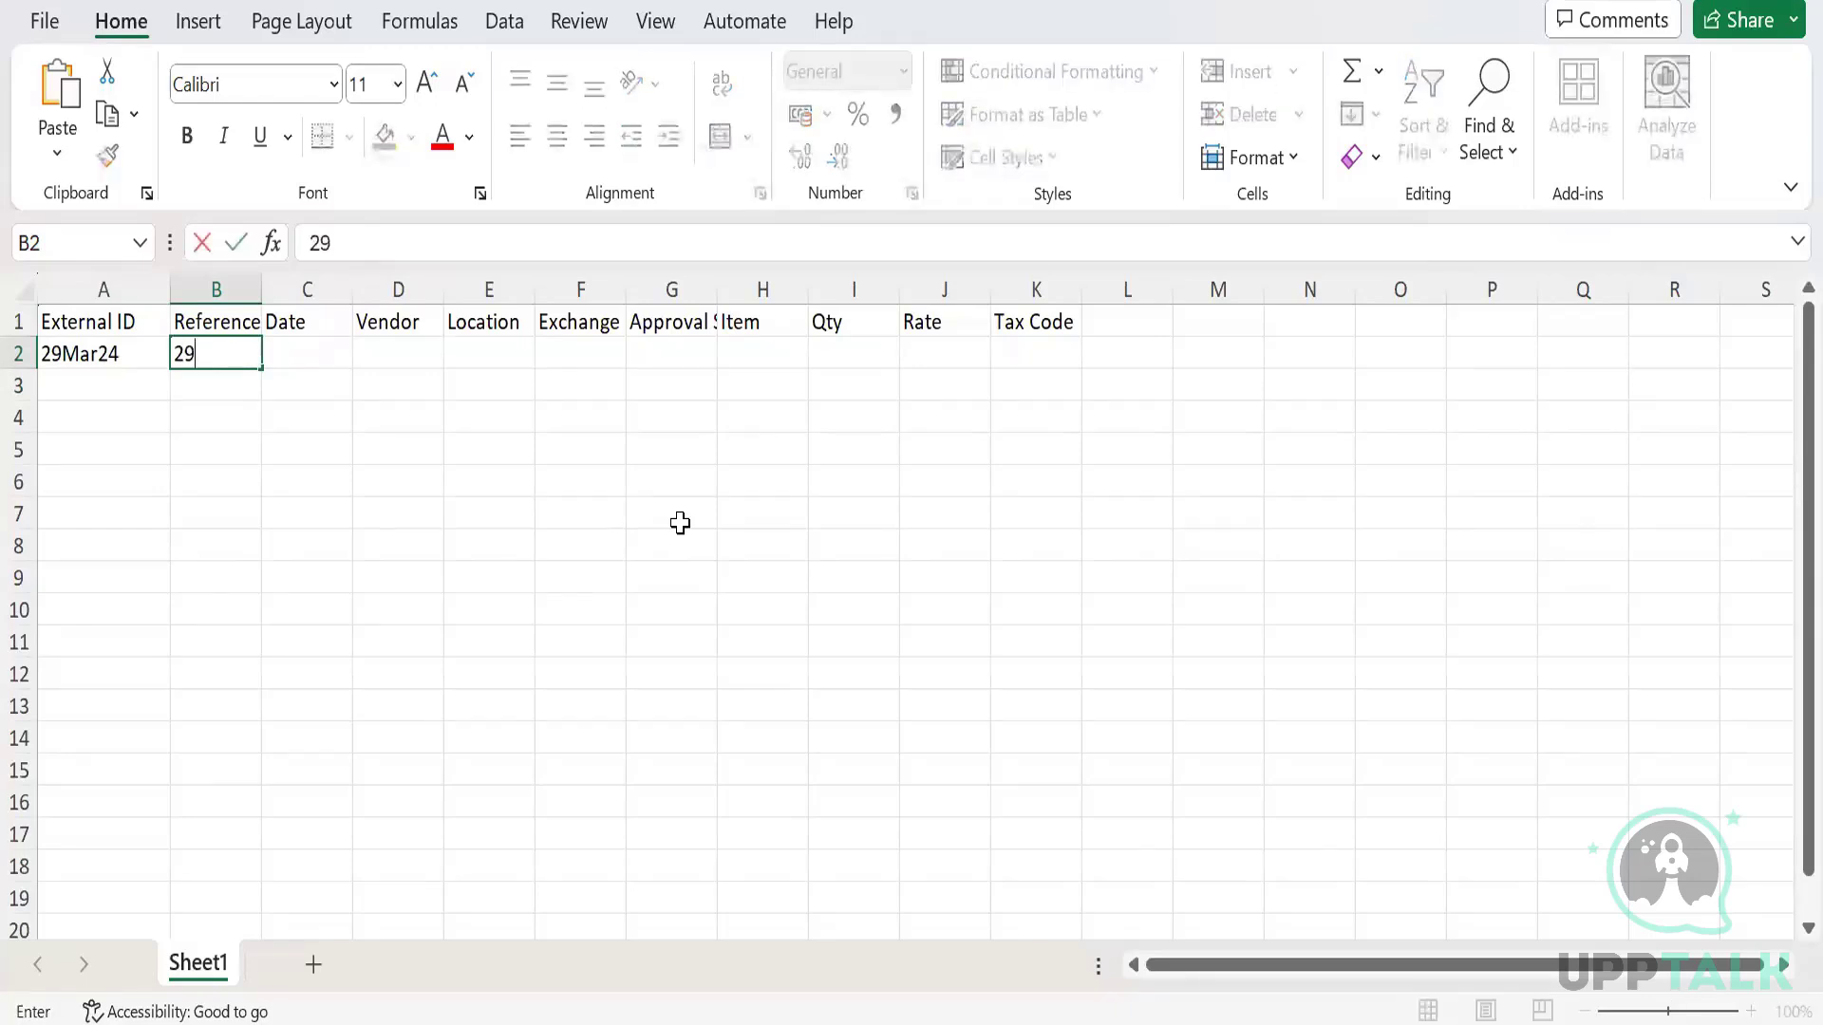
pyautogui.write('/3/24')
pyautogui.press('Tab')
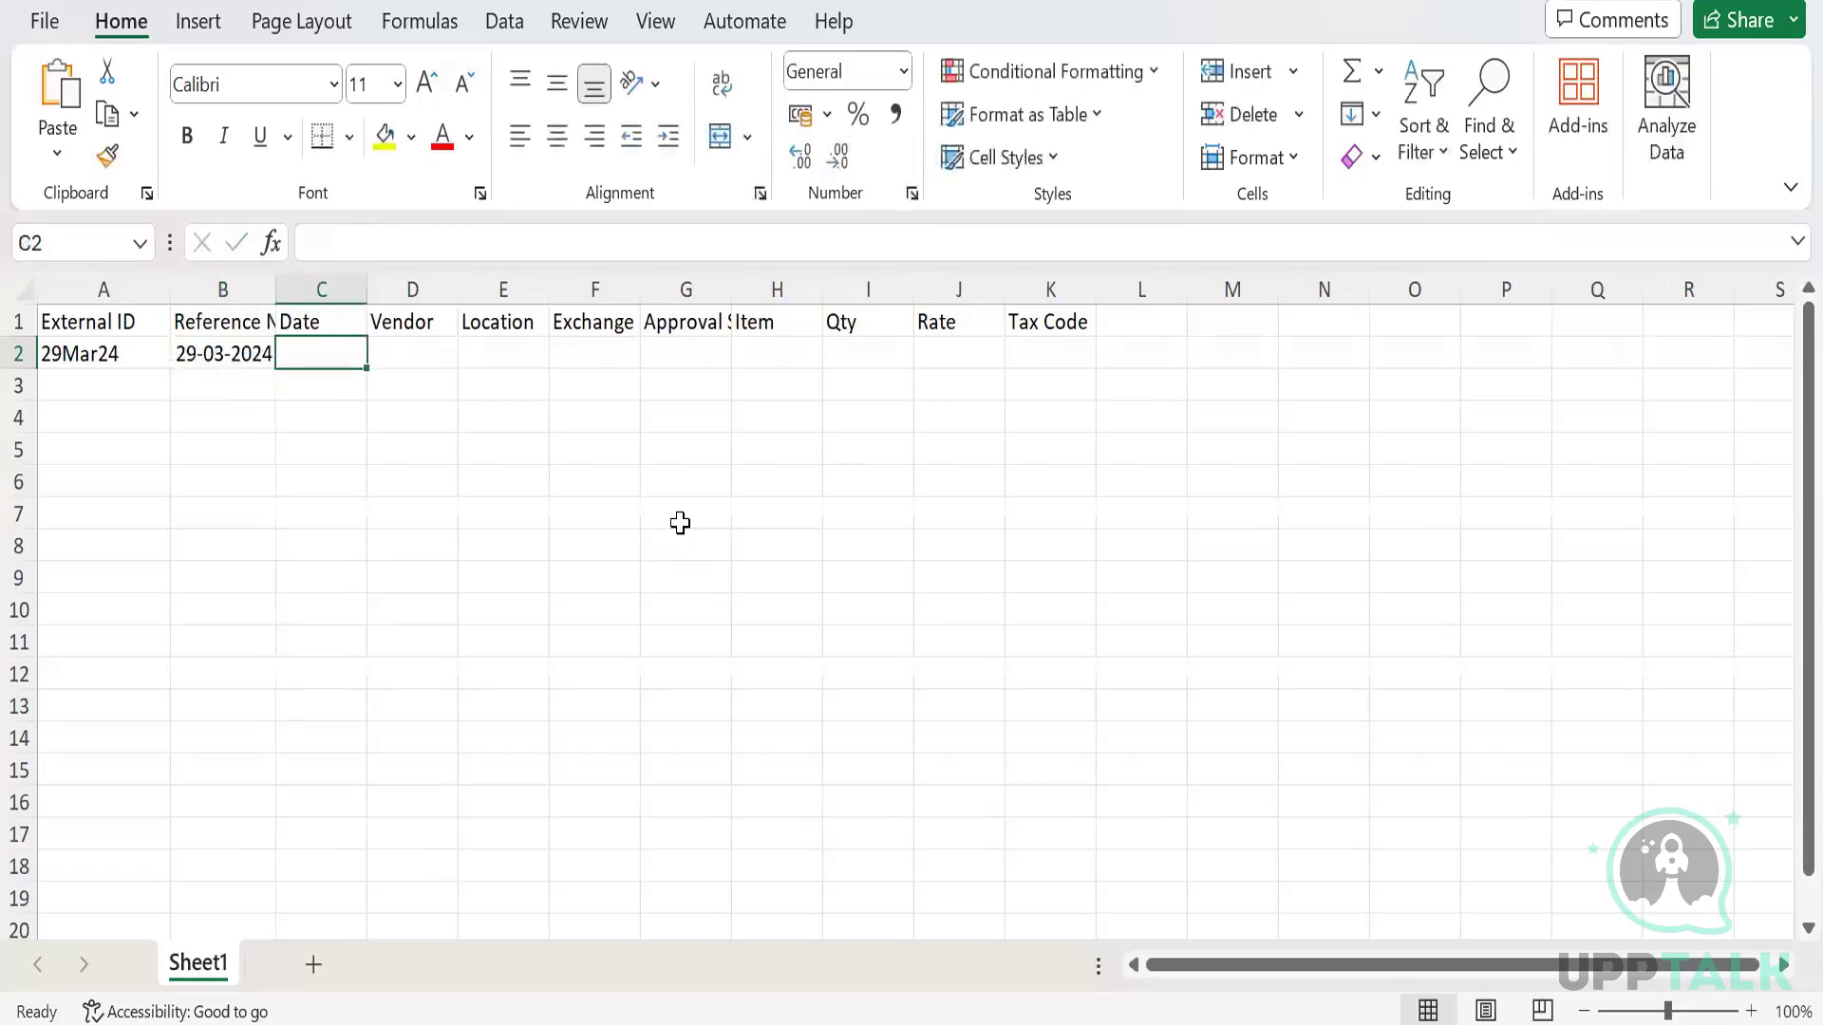
pyautogui.press('Left')
pyautogui.press('Right')
pyautogui.hotkey('ctrl', 'r')
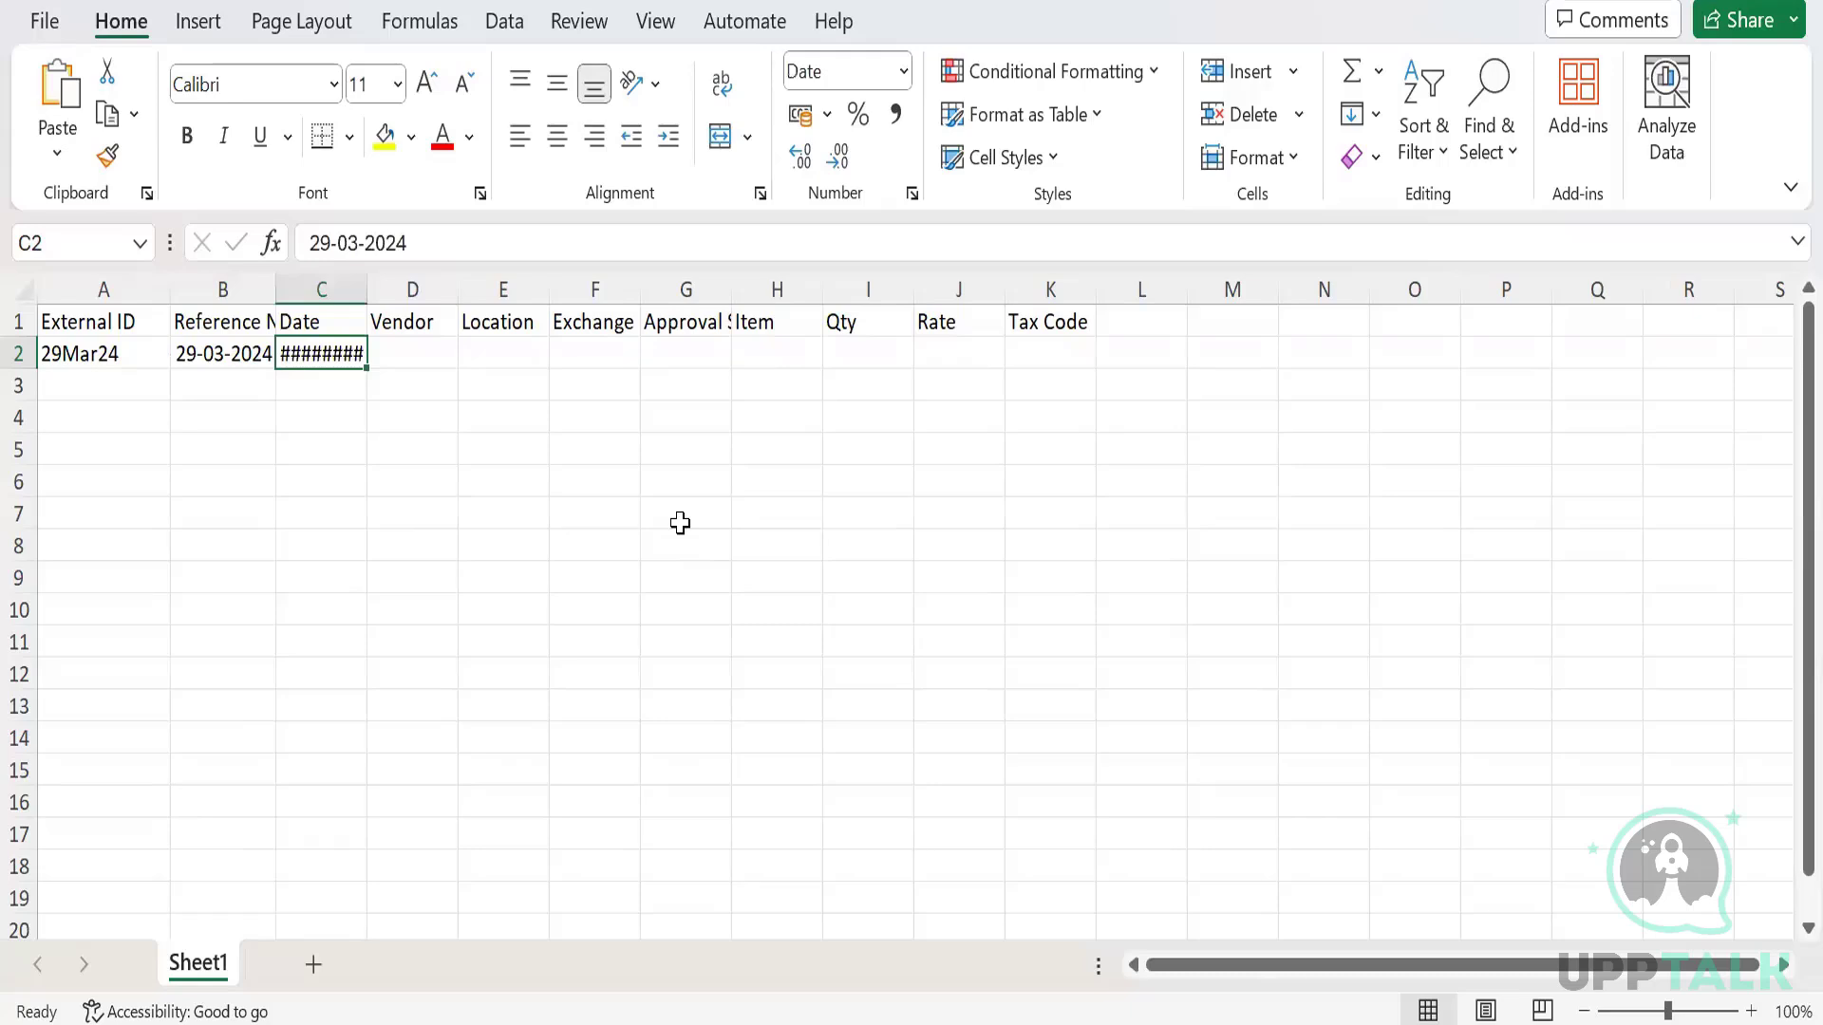
# Overwrite B2 with the reference CSV Test.
pyautogui.press('Left')
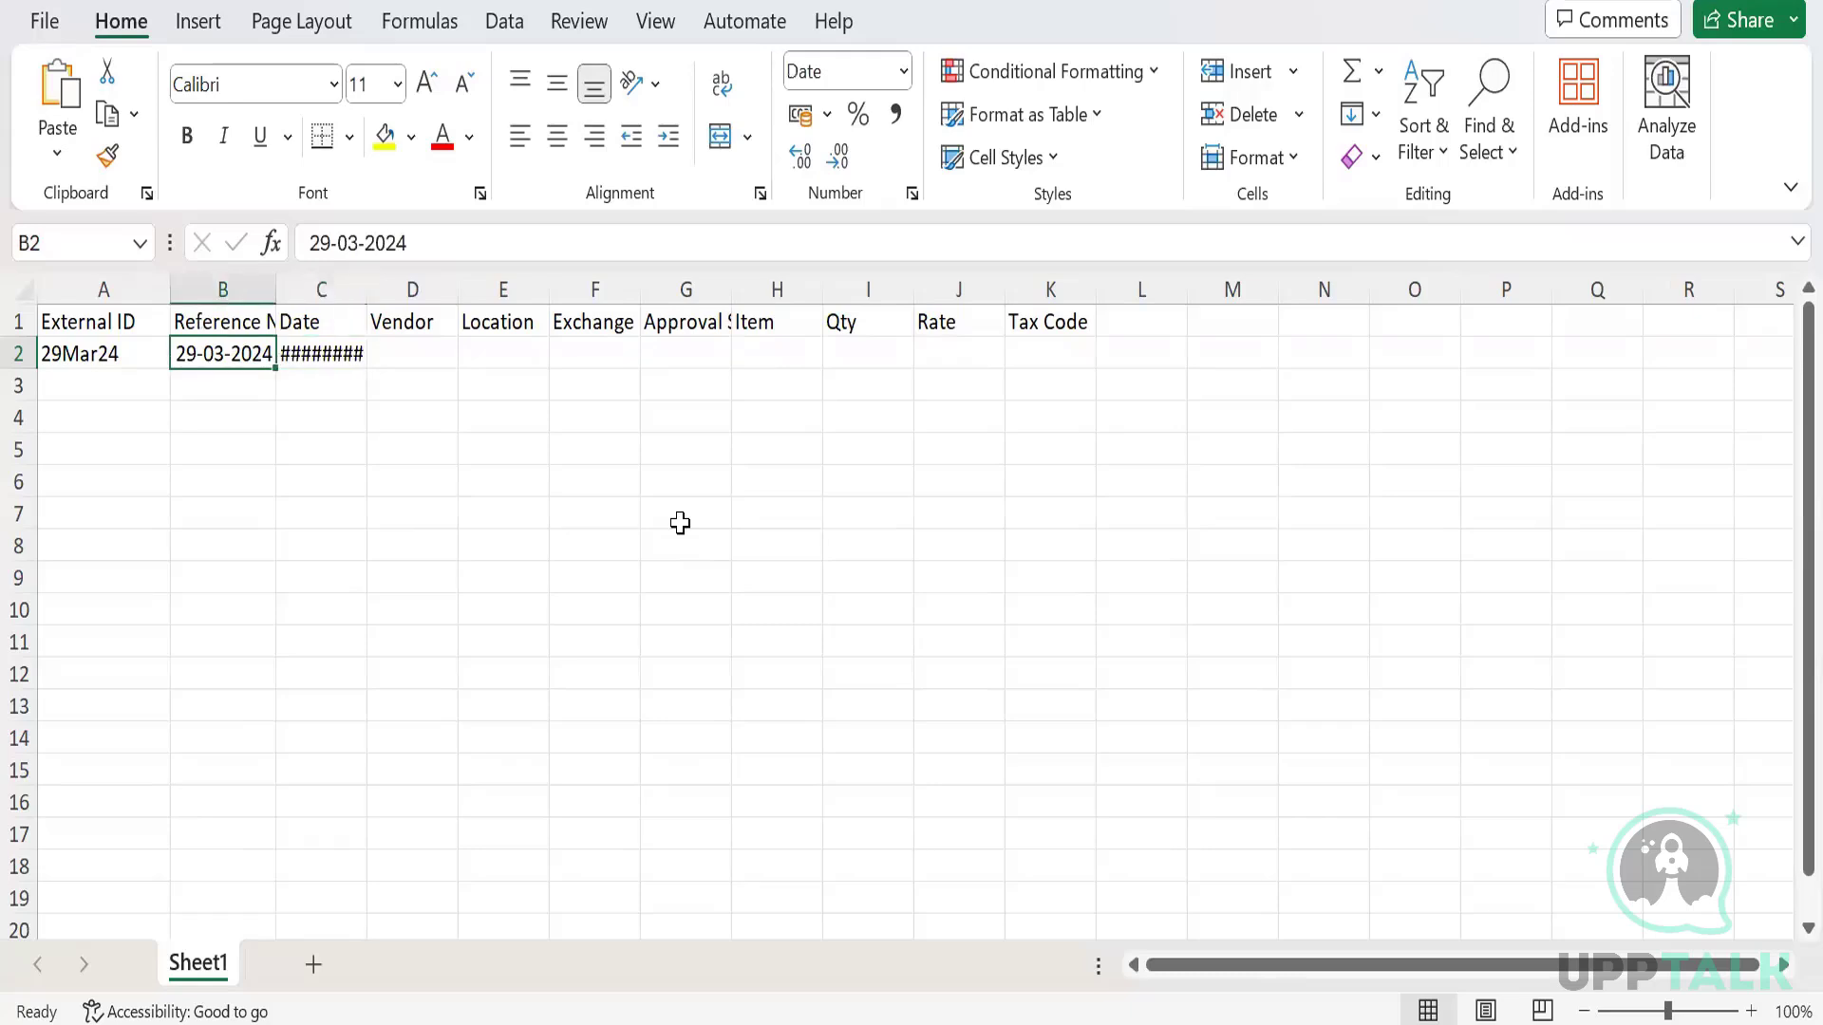
pyautogui.write('CSV')
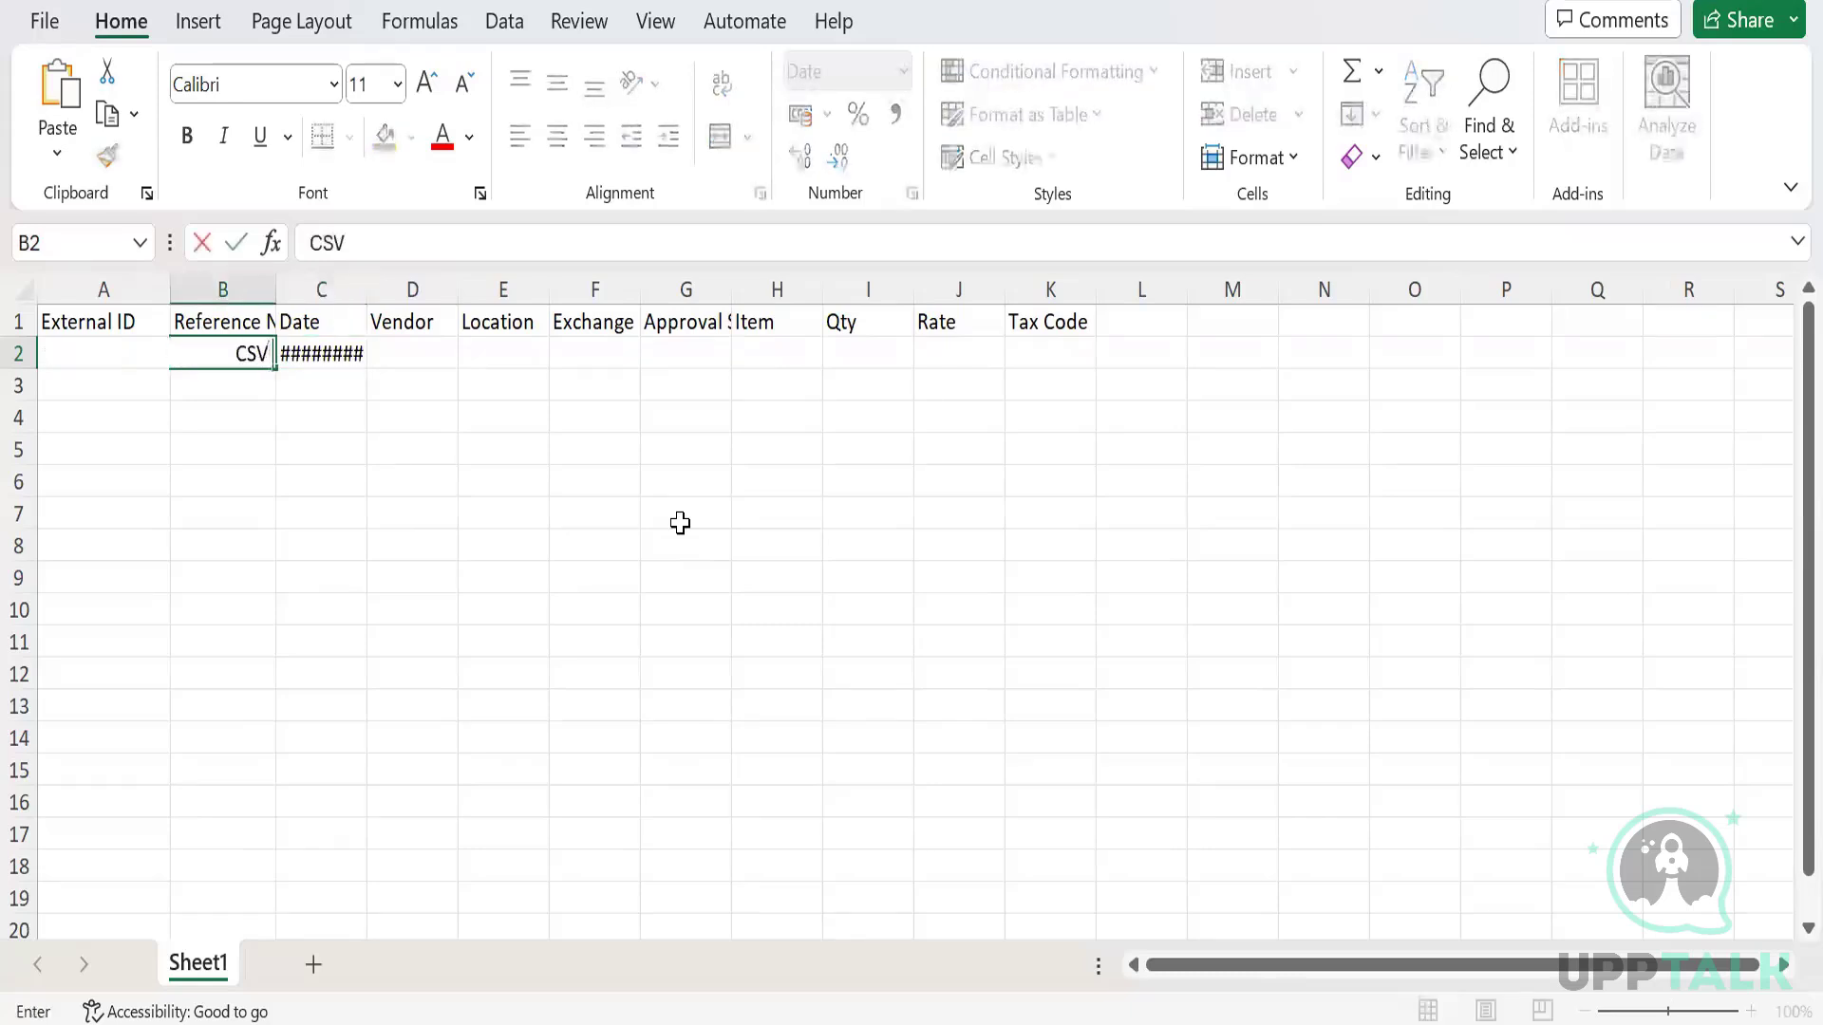
pyautogui.write(' Test')
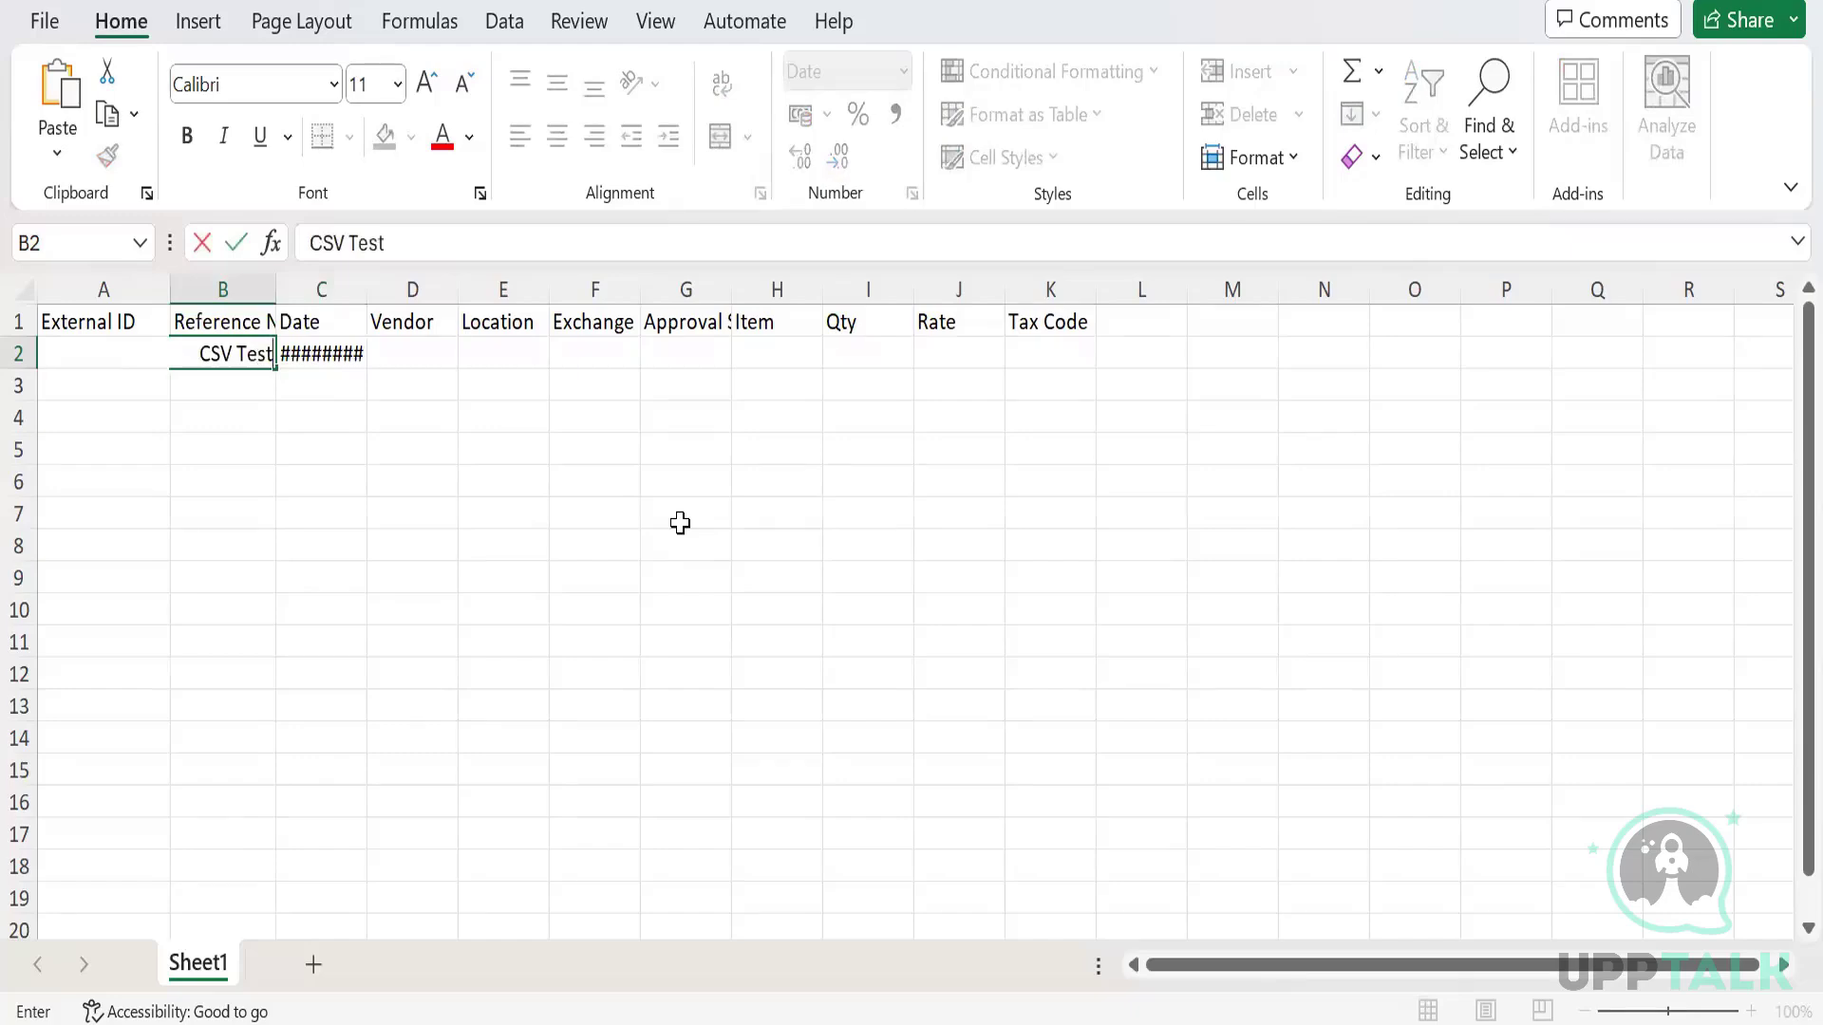
pyautogui.press('Tab')
pyautogui.press('Tab')
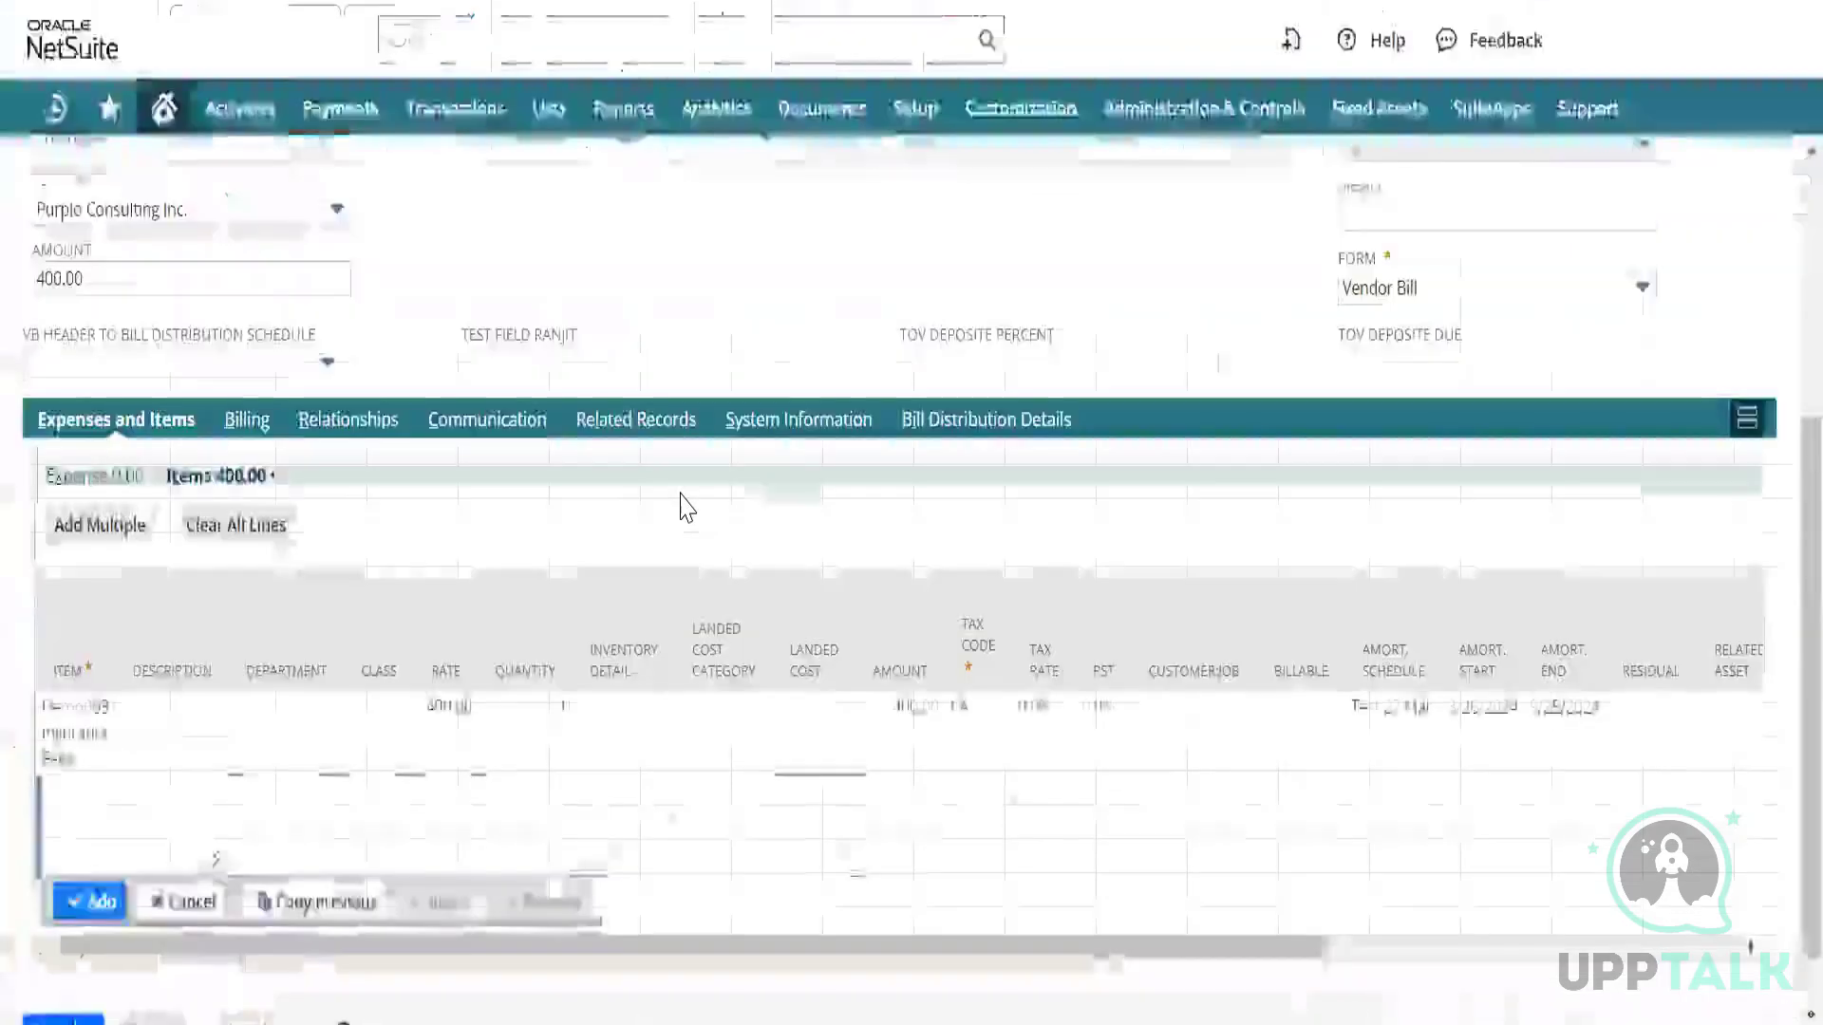
# Keep Purplo Consulting Inc. in the bill's Vendor field to reach its vendor record.
pyautogui.scroll(2, 423, 354)
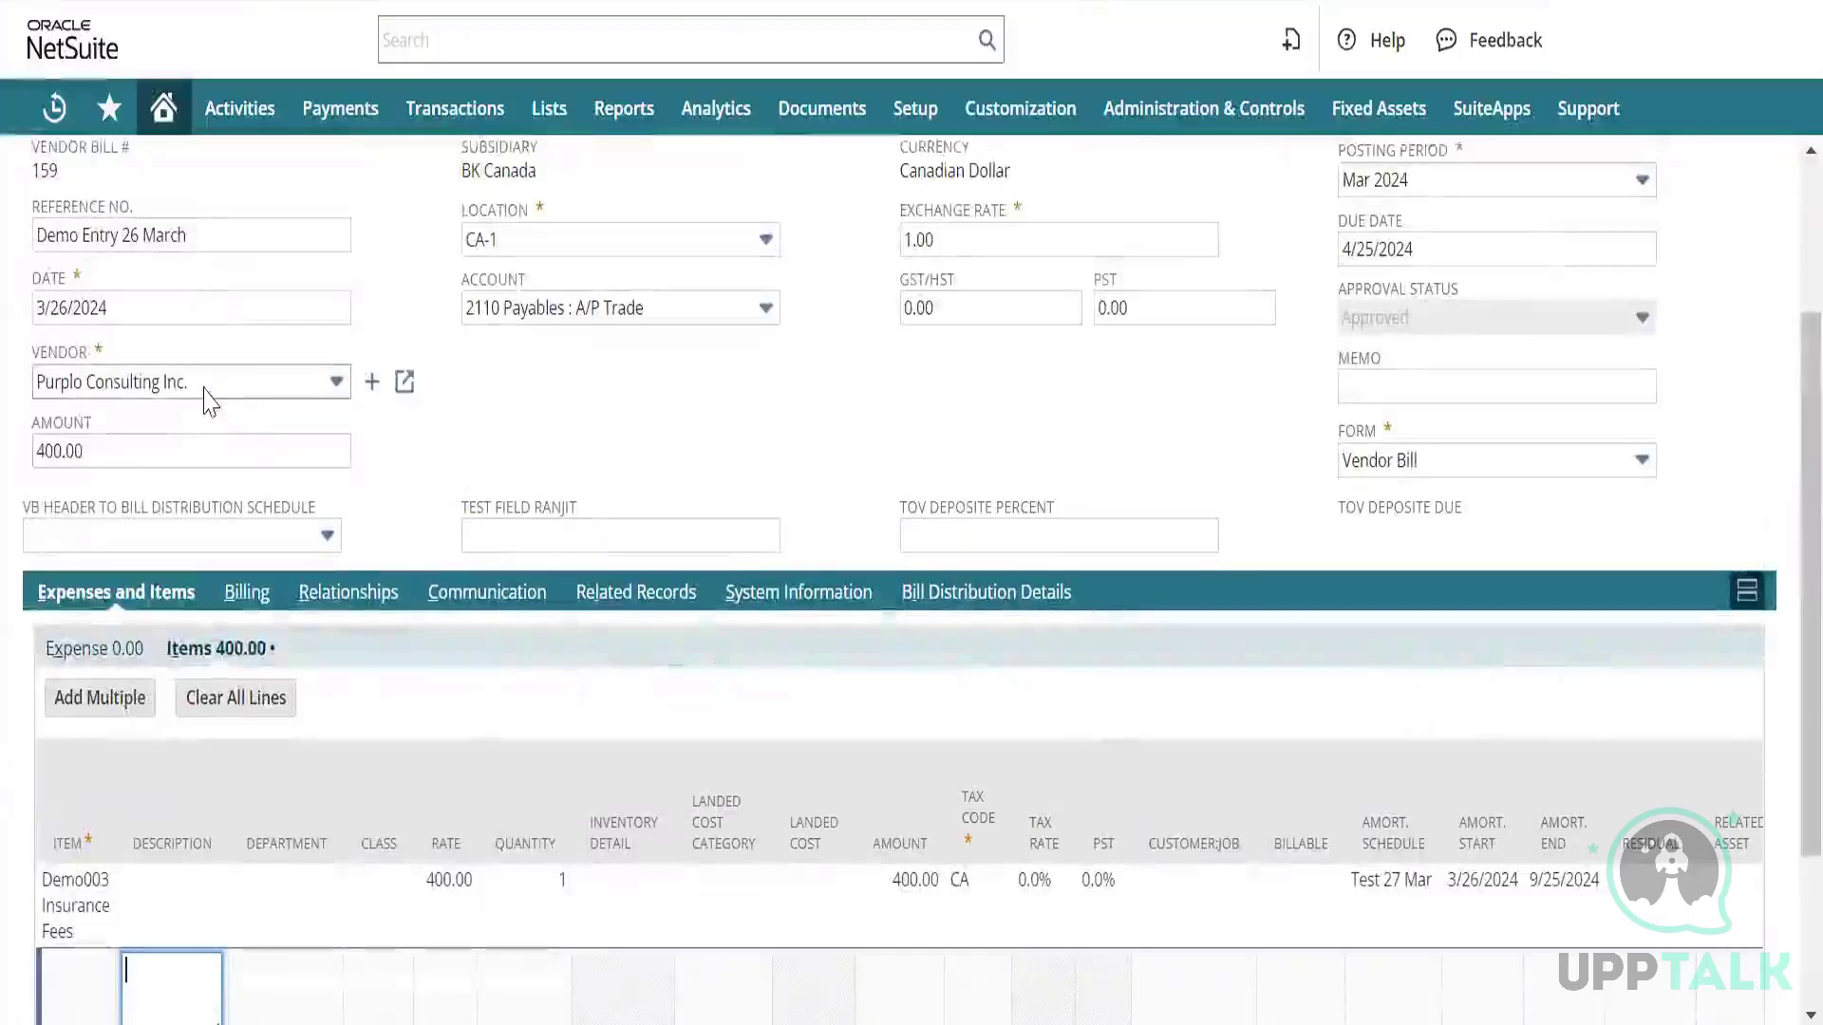
pyautogui.click(205, 385)
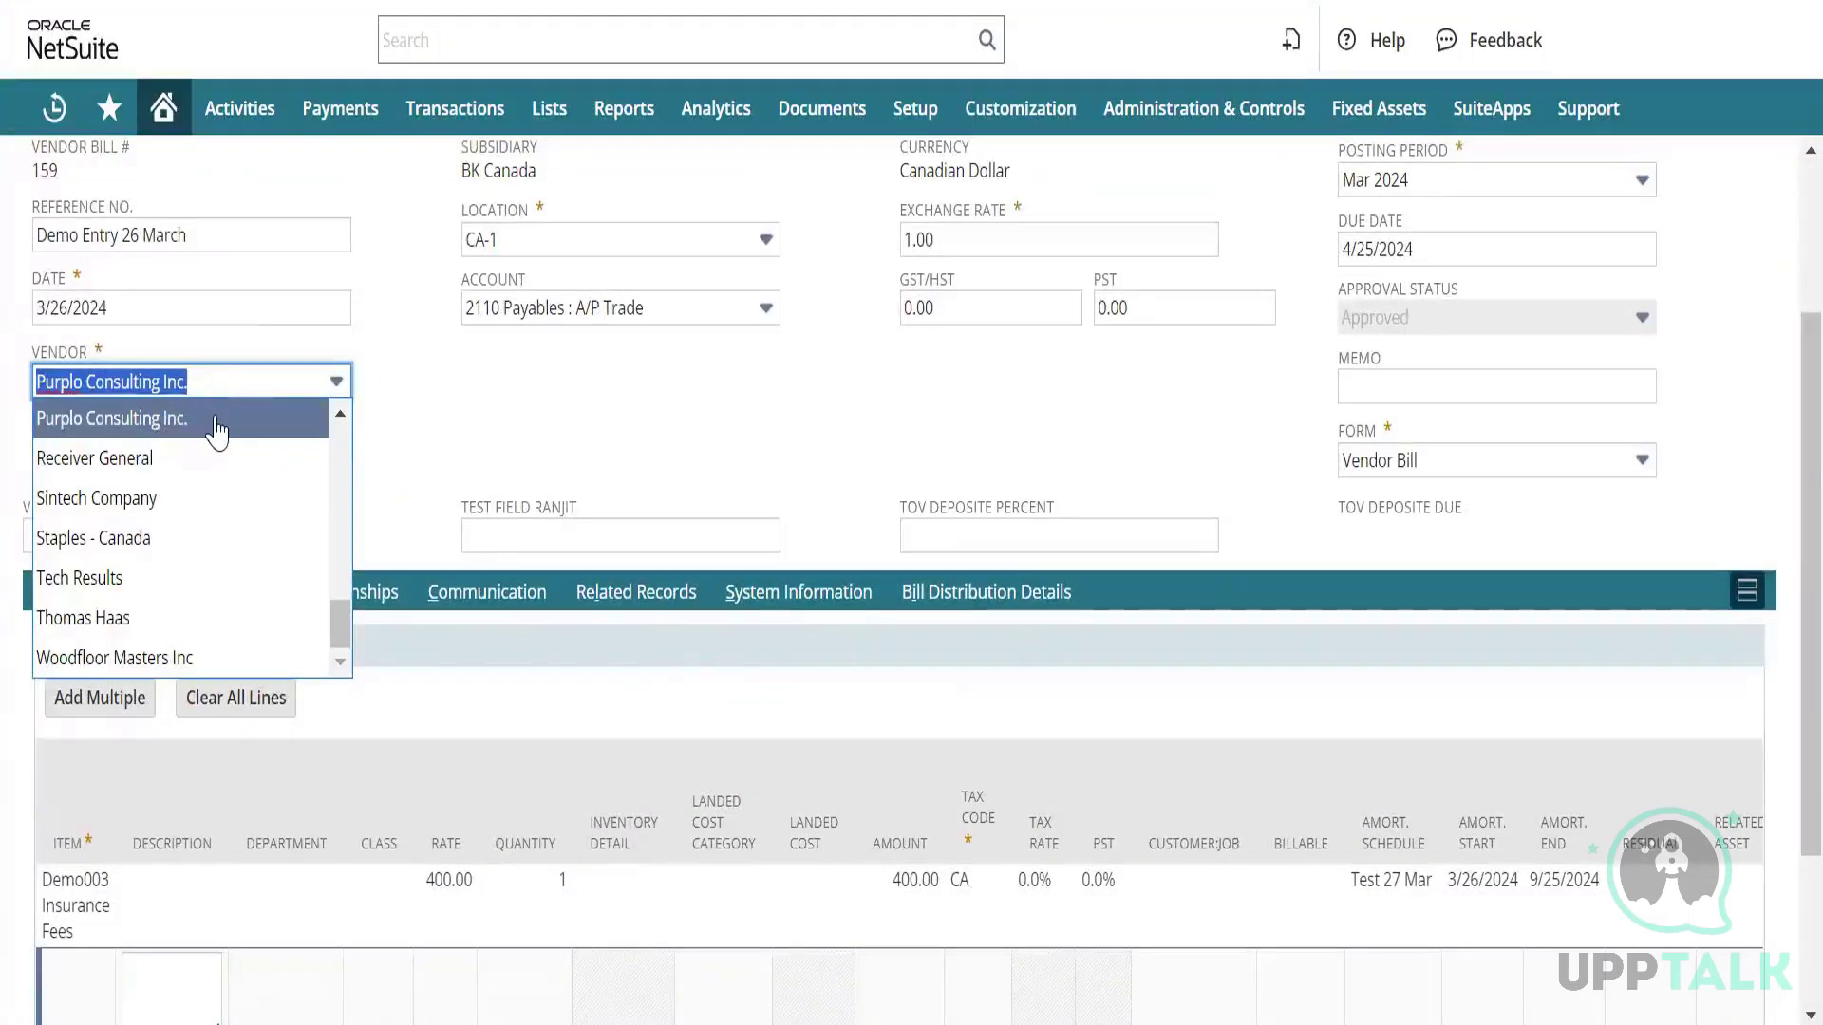
pyautogui.click(418, 430)
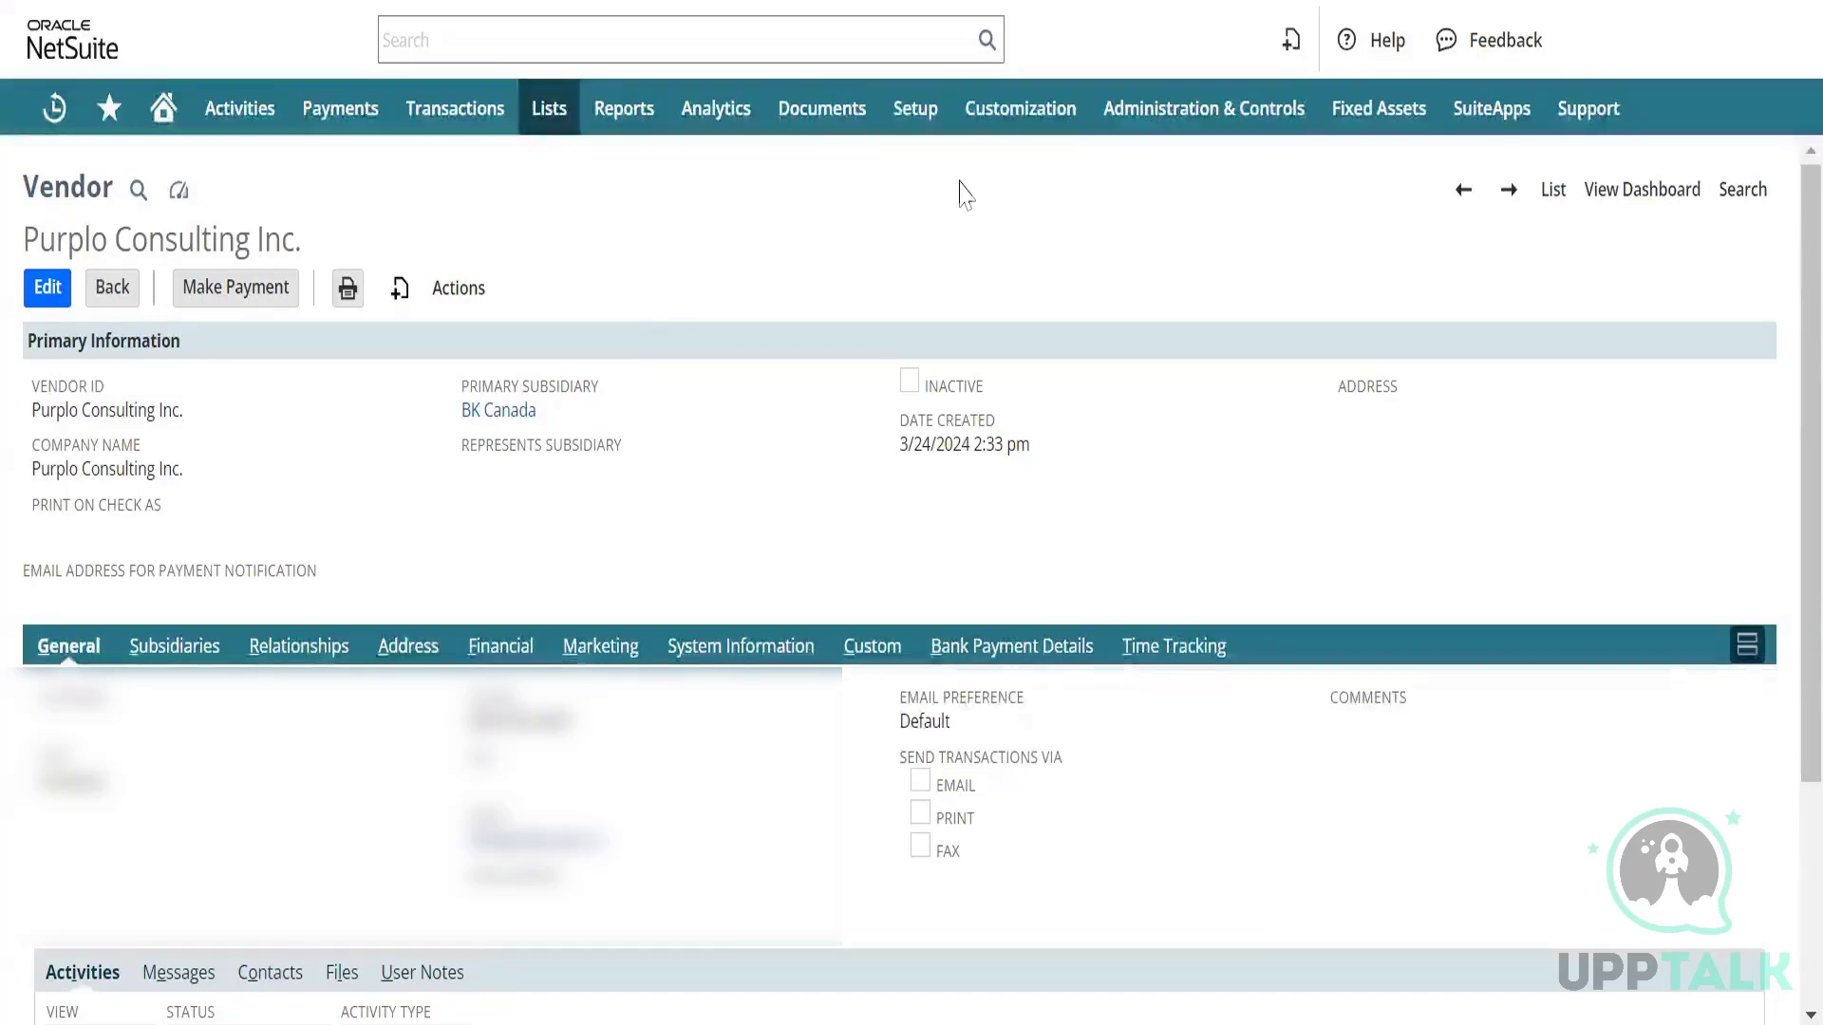
# Enter vendor ID 923 in D2 and autofit the Date column.
pyautogui.hotkey('alt', 'Tab')
pyautogui.write('923')
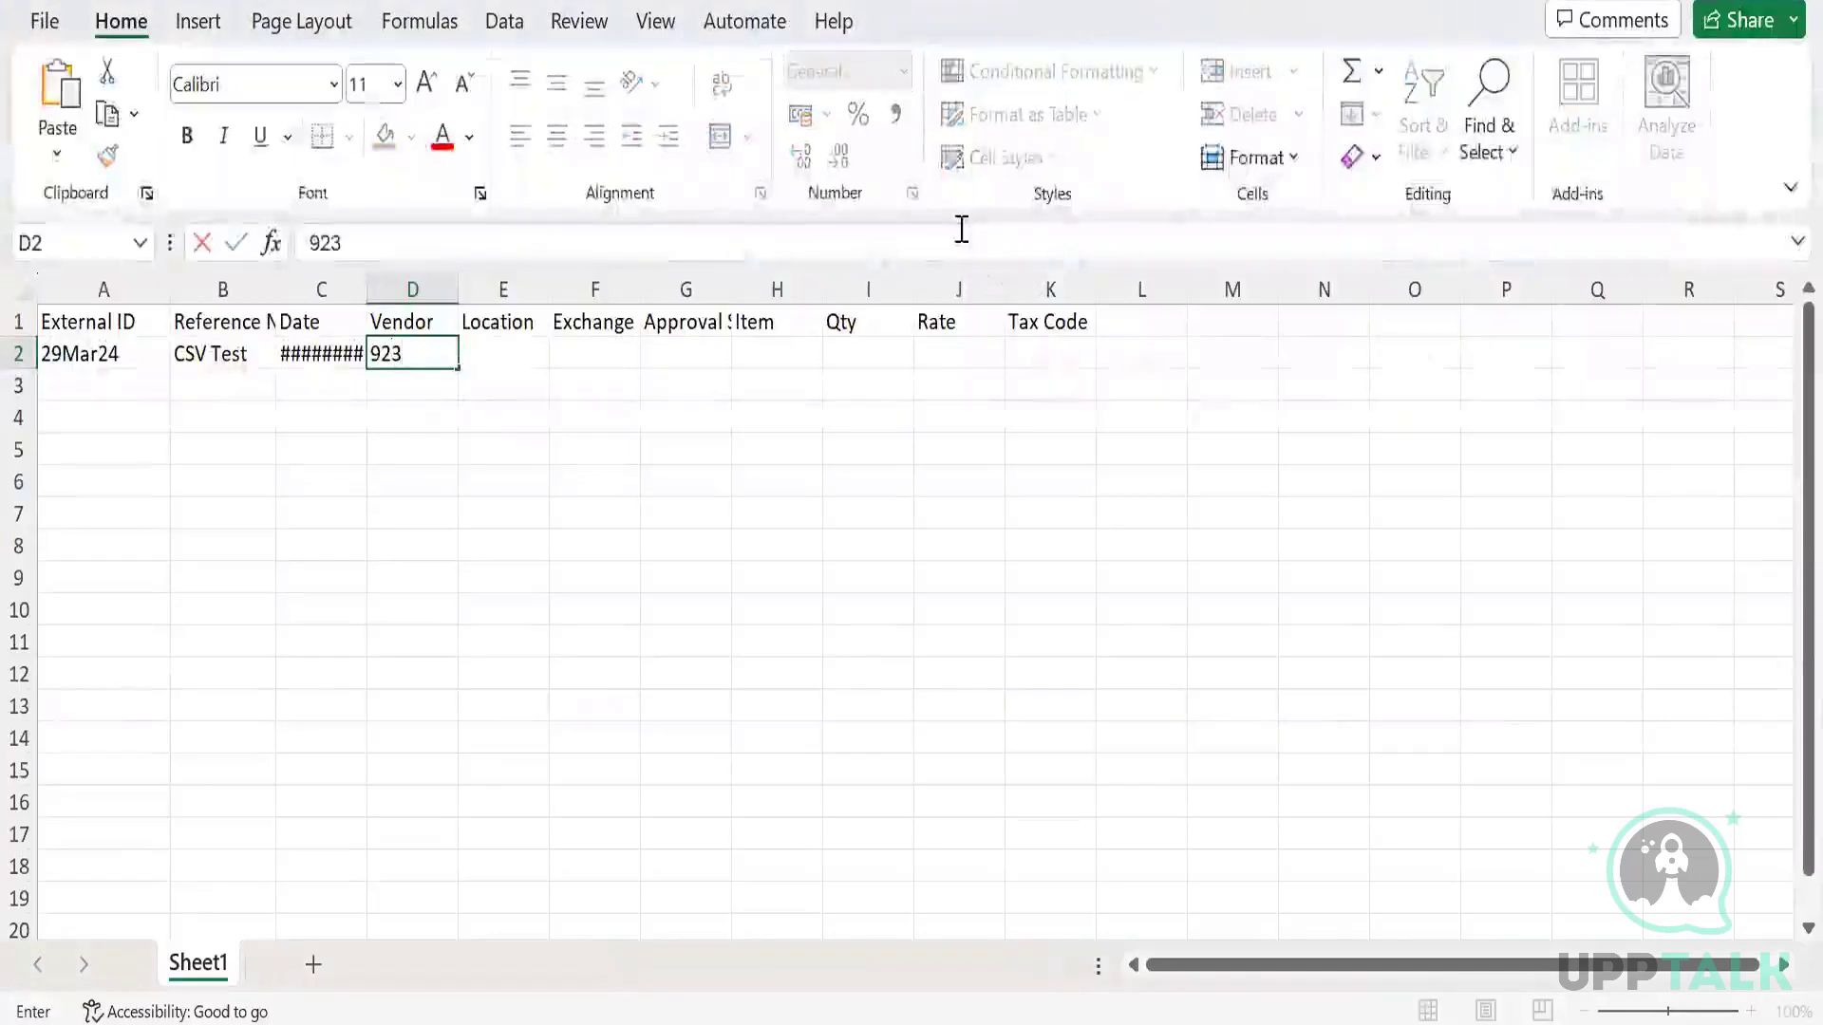
pyautogui.press('Tab')
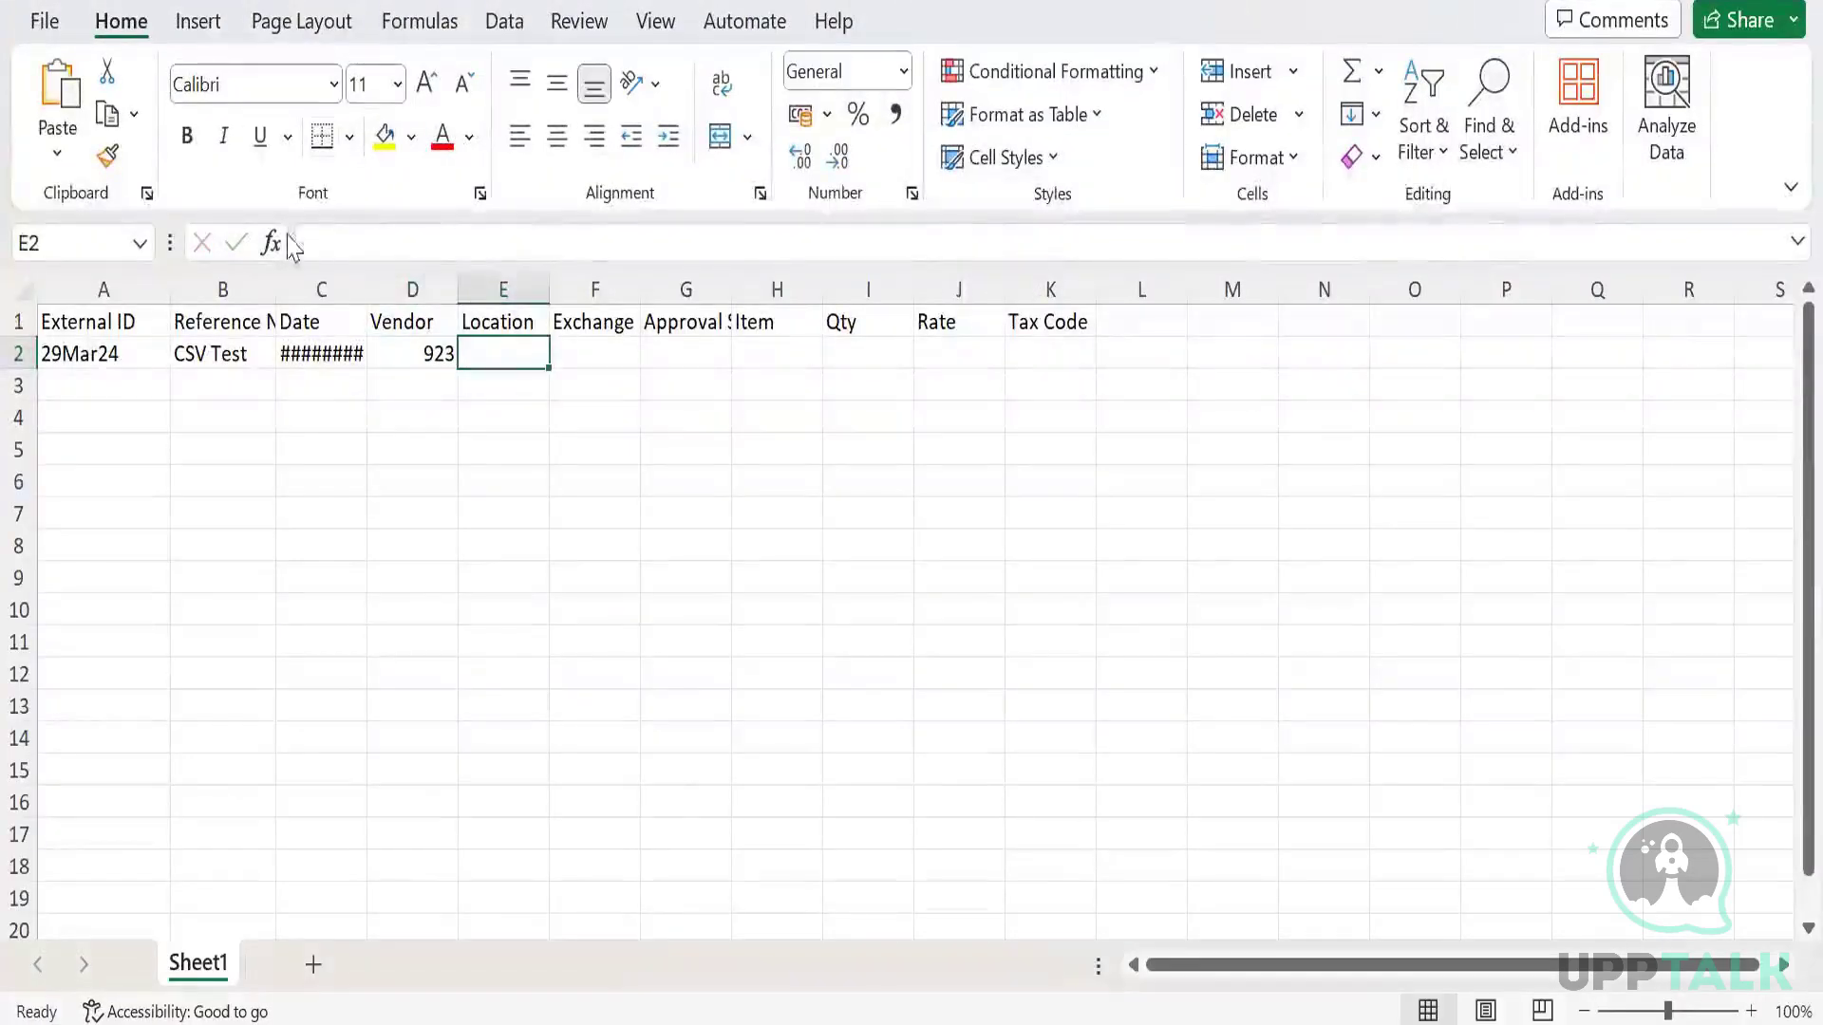
pyautogui.doubleClick(368, 288)
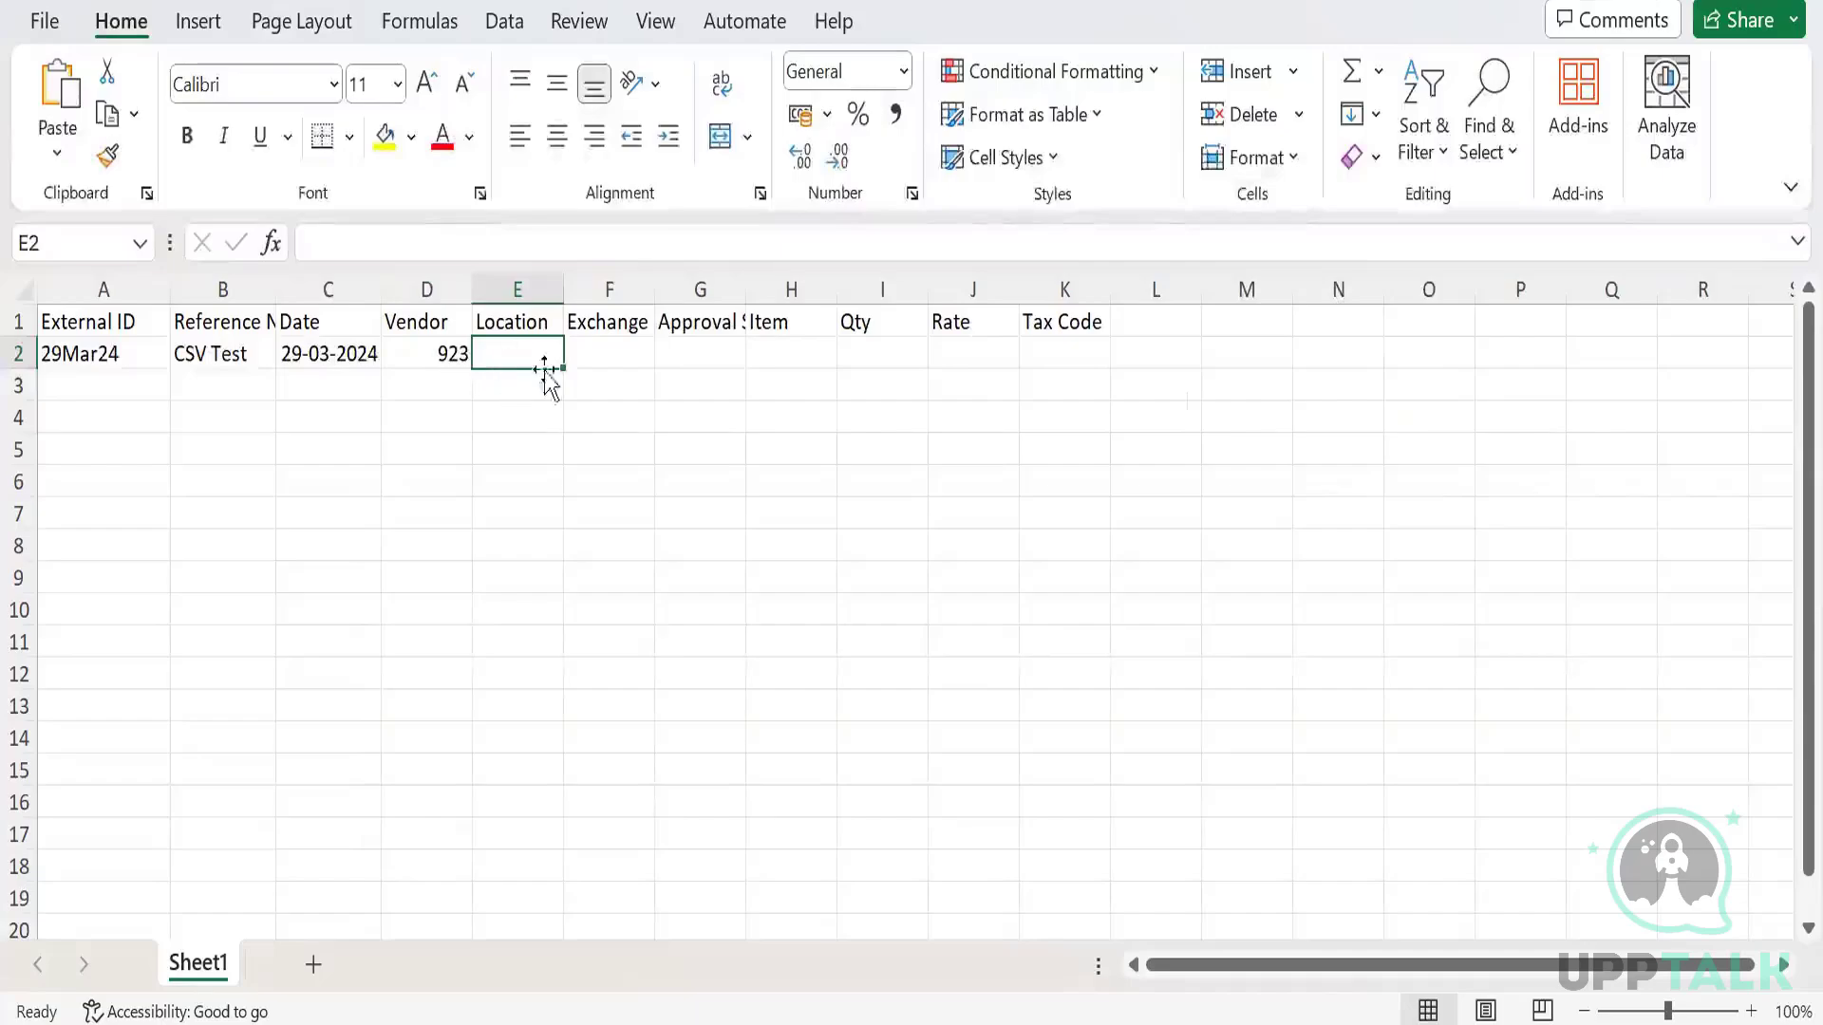
# Copy location CA-1 from the NetSuite bill and paste it into E2.
pyautogui.hotkey('alt', 'Tab')
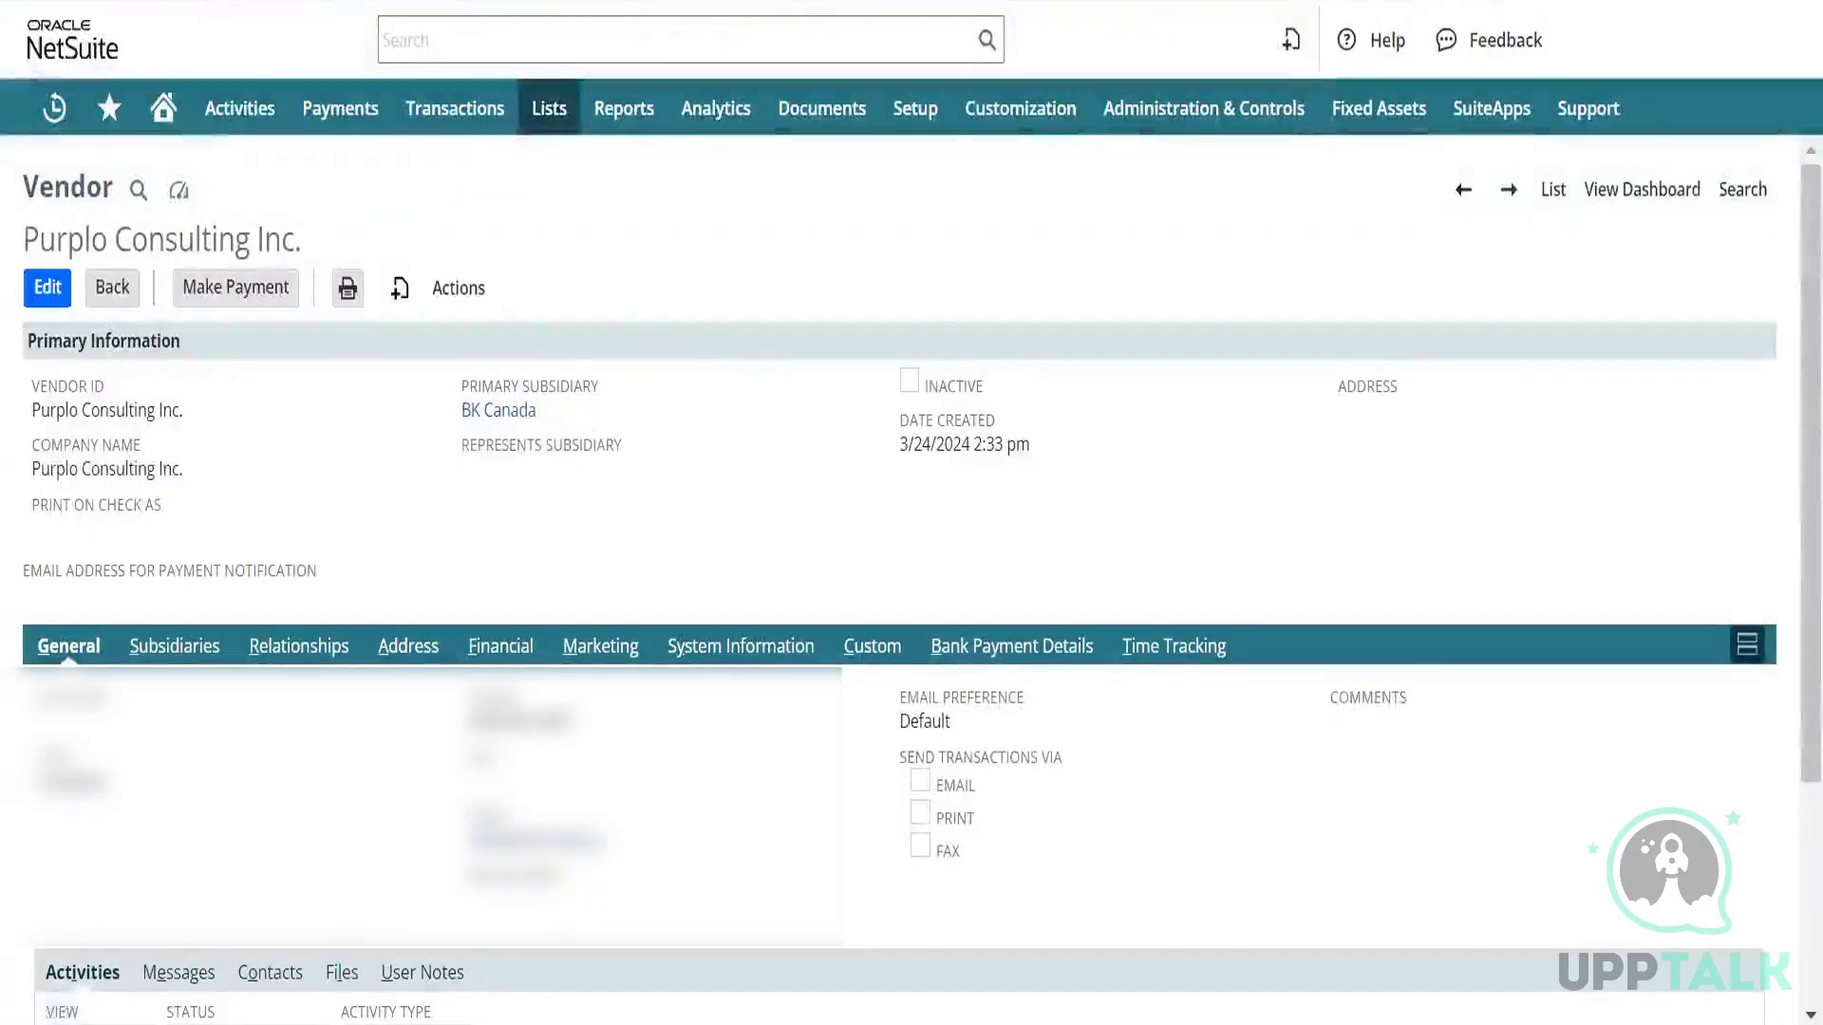
pyautogui.click(702, 2)
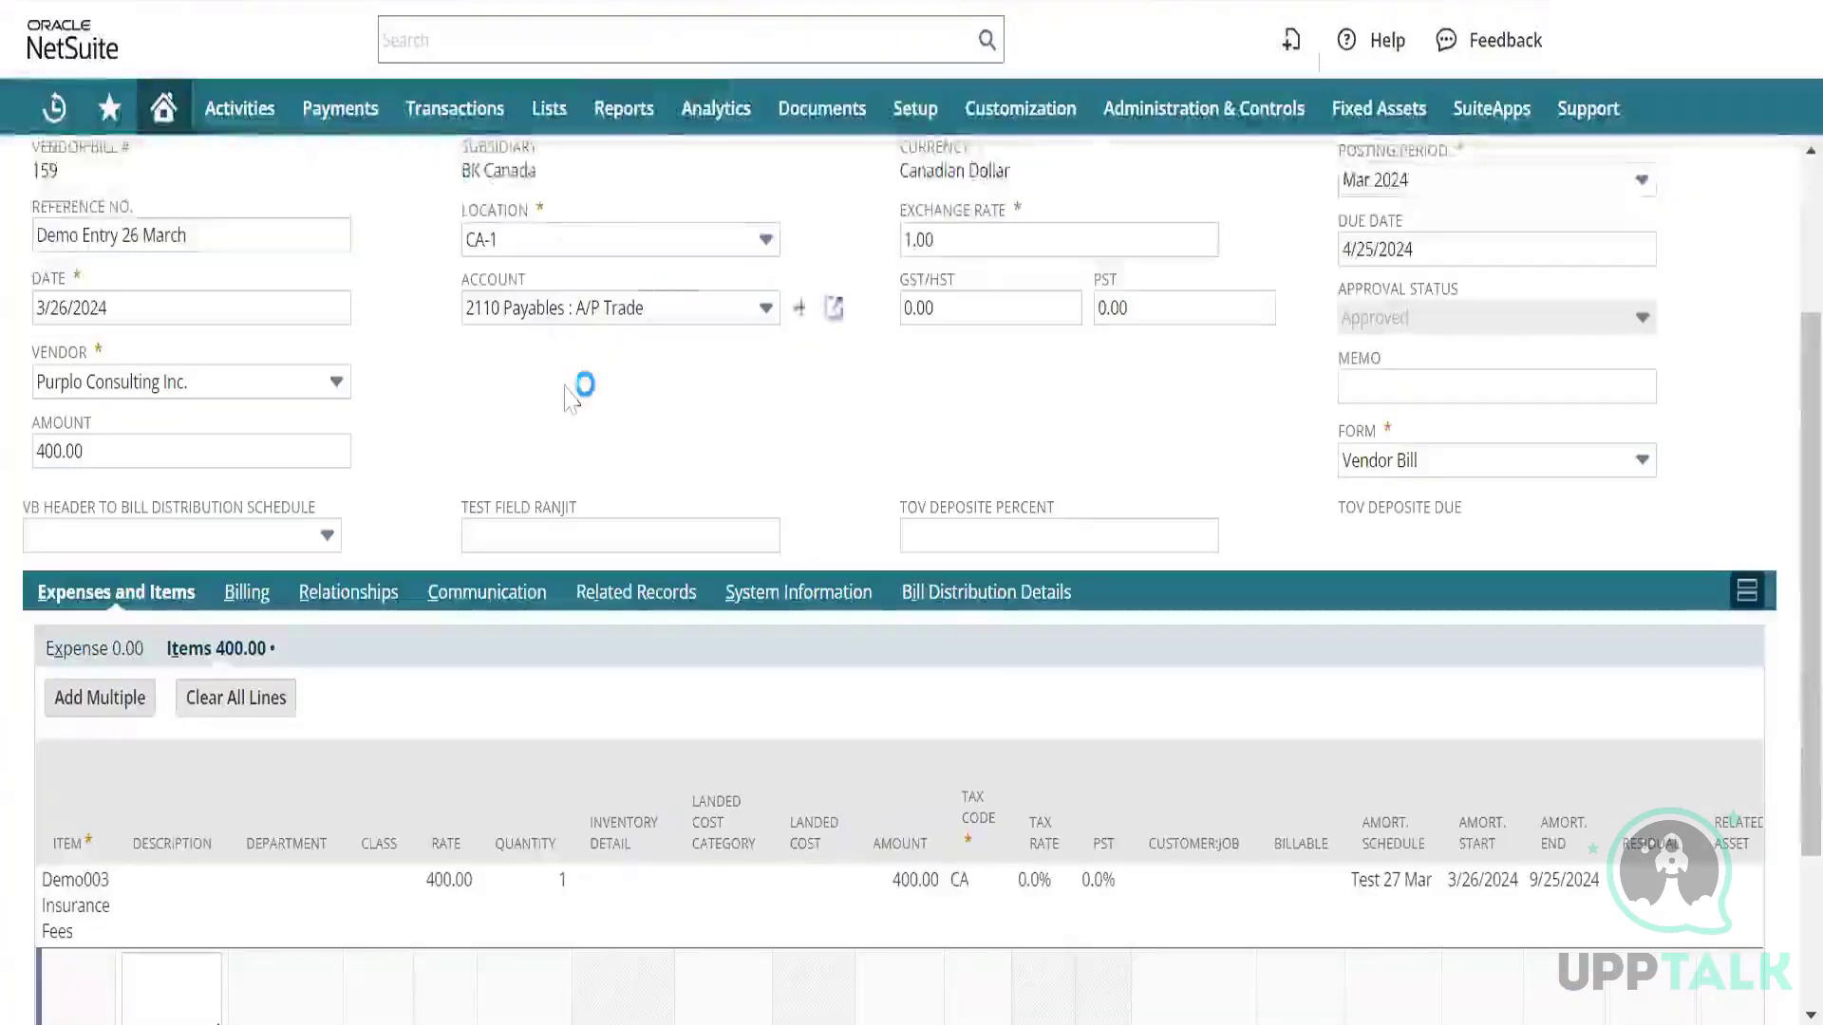
pyautogui.scroll(2, 570, 397)
pyautogui.click(529, 403)
pyautogui.hotkey('ctrl', 'c')
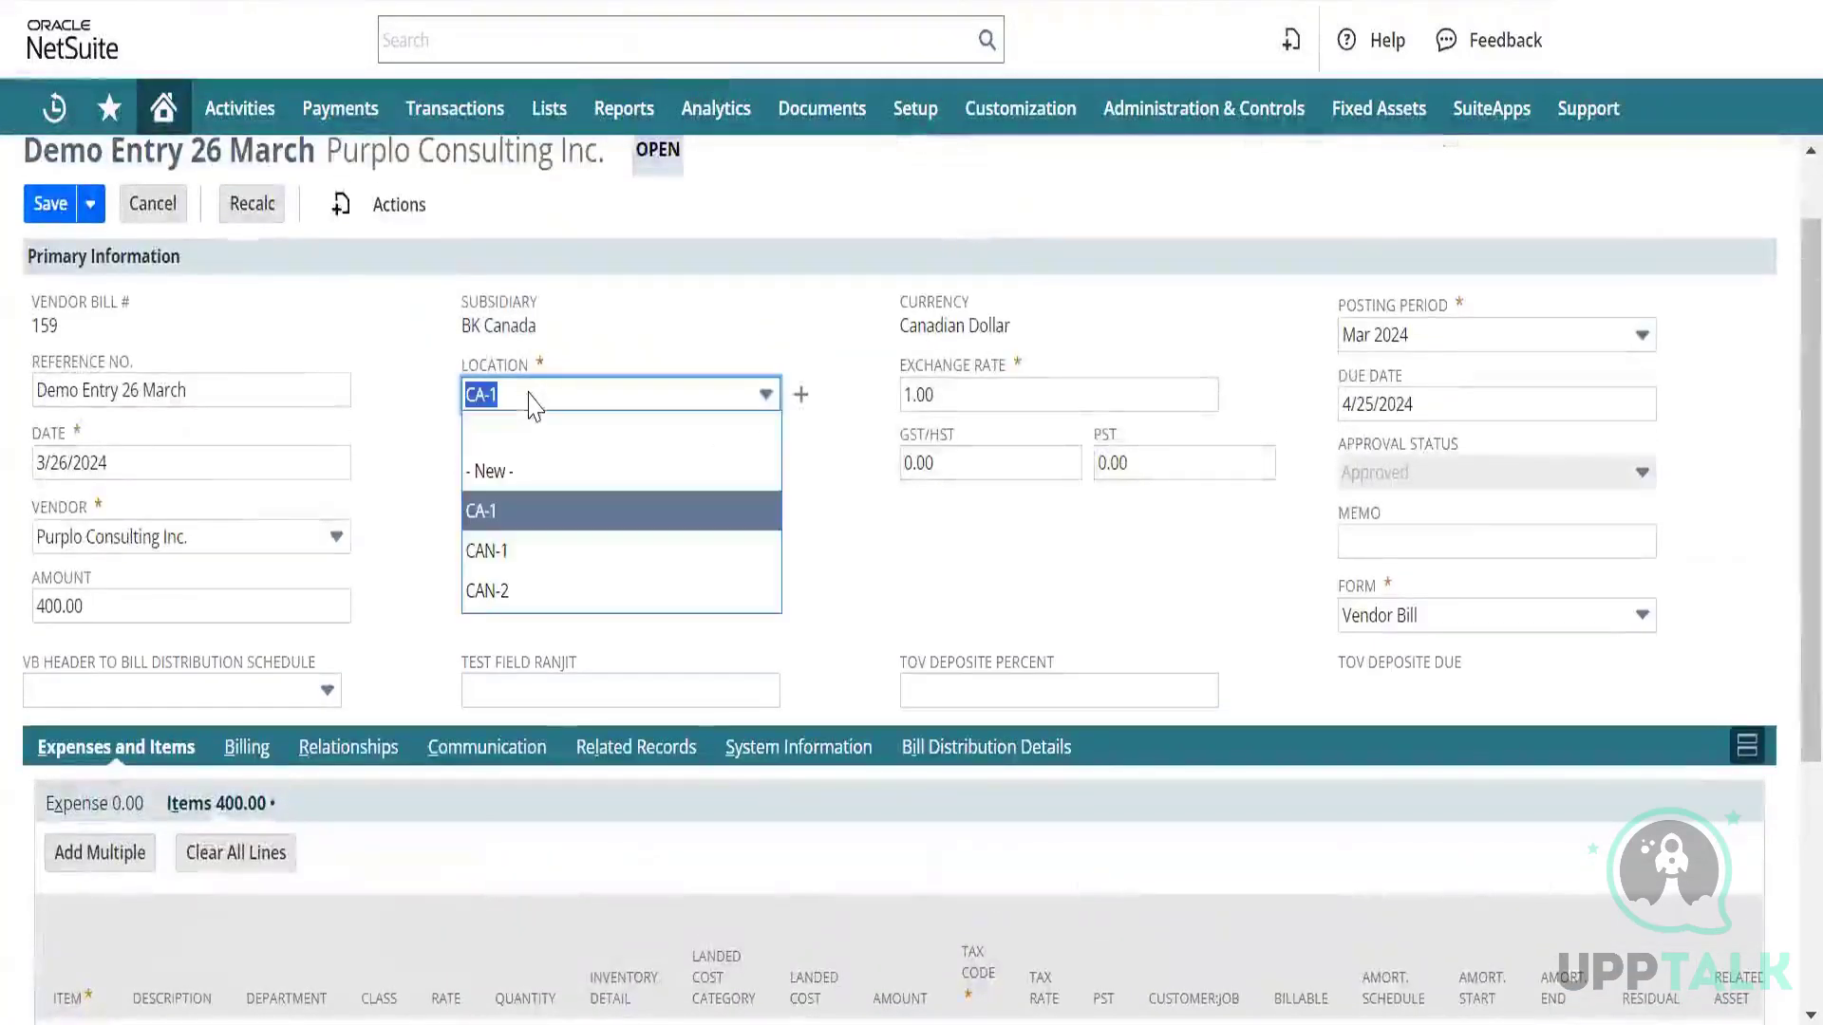
pyautogui.hotkey('alt', 'Tab')
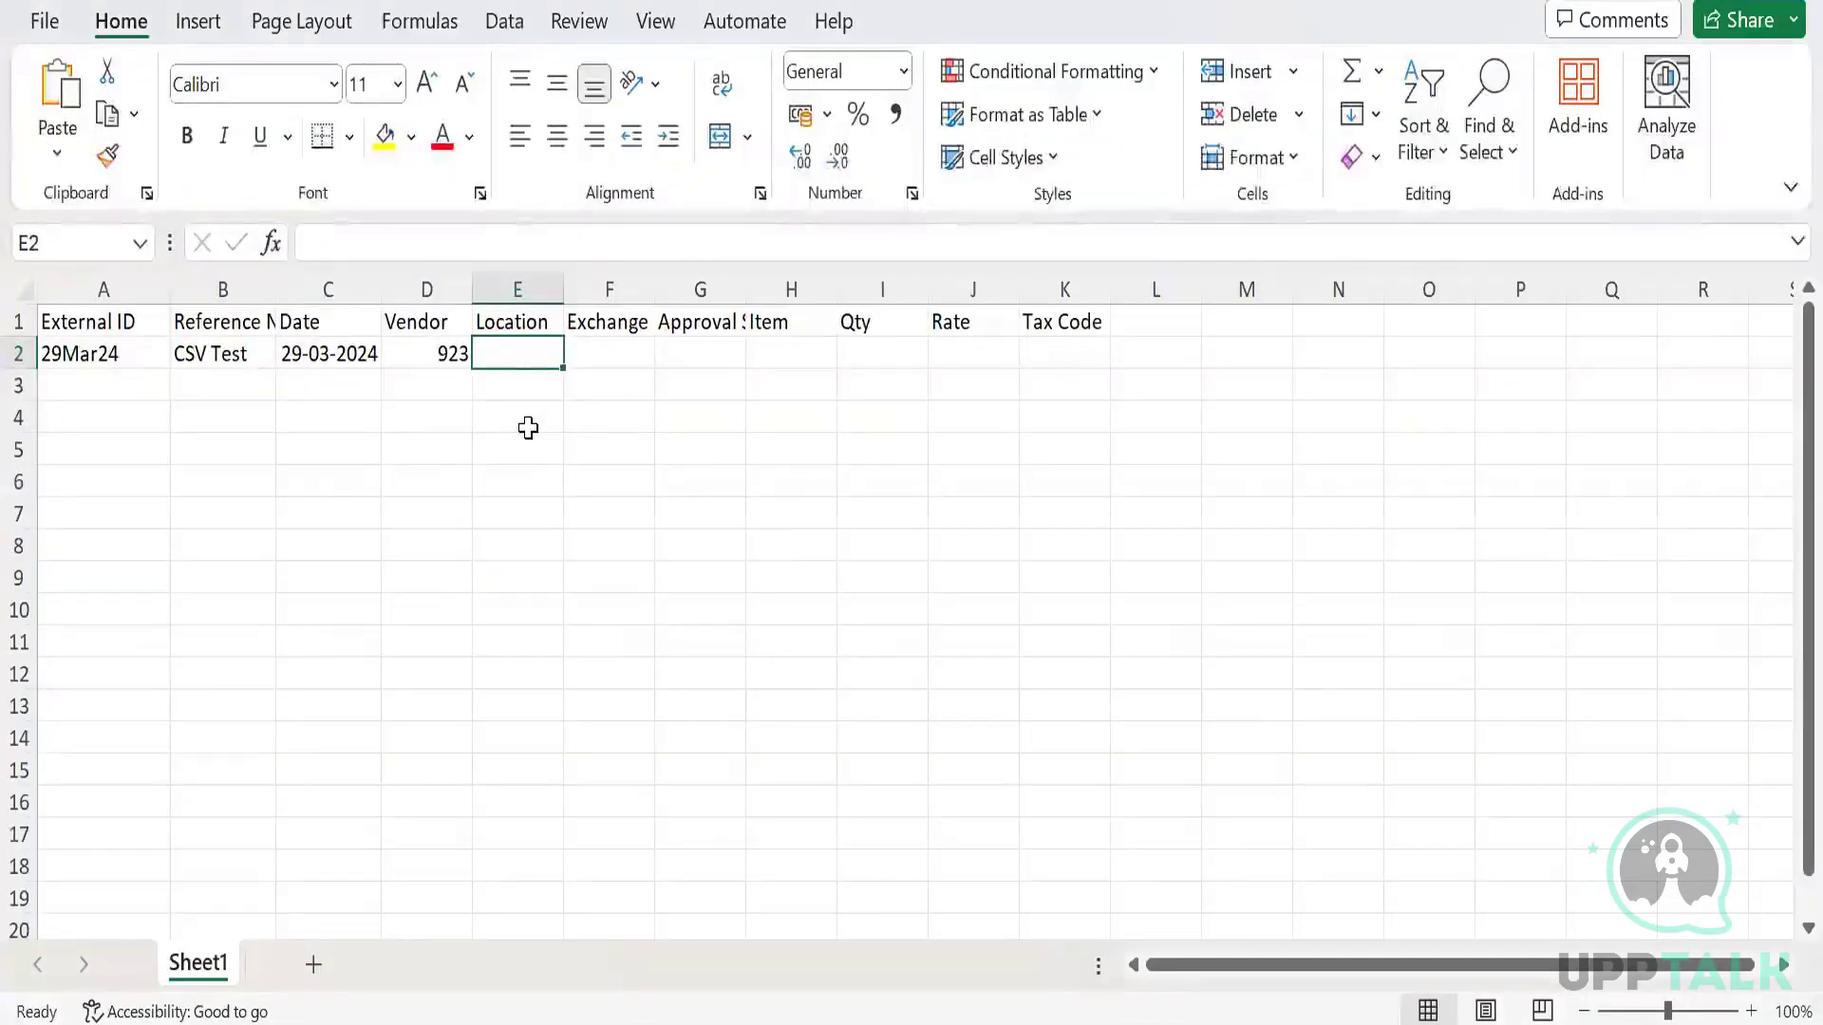
pyautogui.hotkey('ctrl', 'v')
# Enter exchange rate 1 and approval status Approved.
pyautogui.press('Tab')
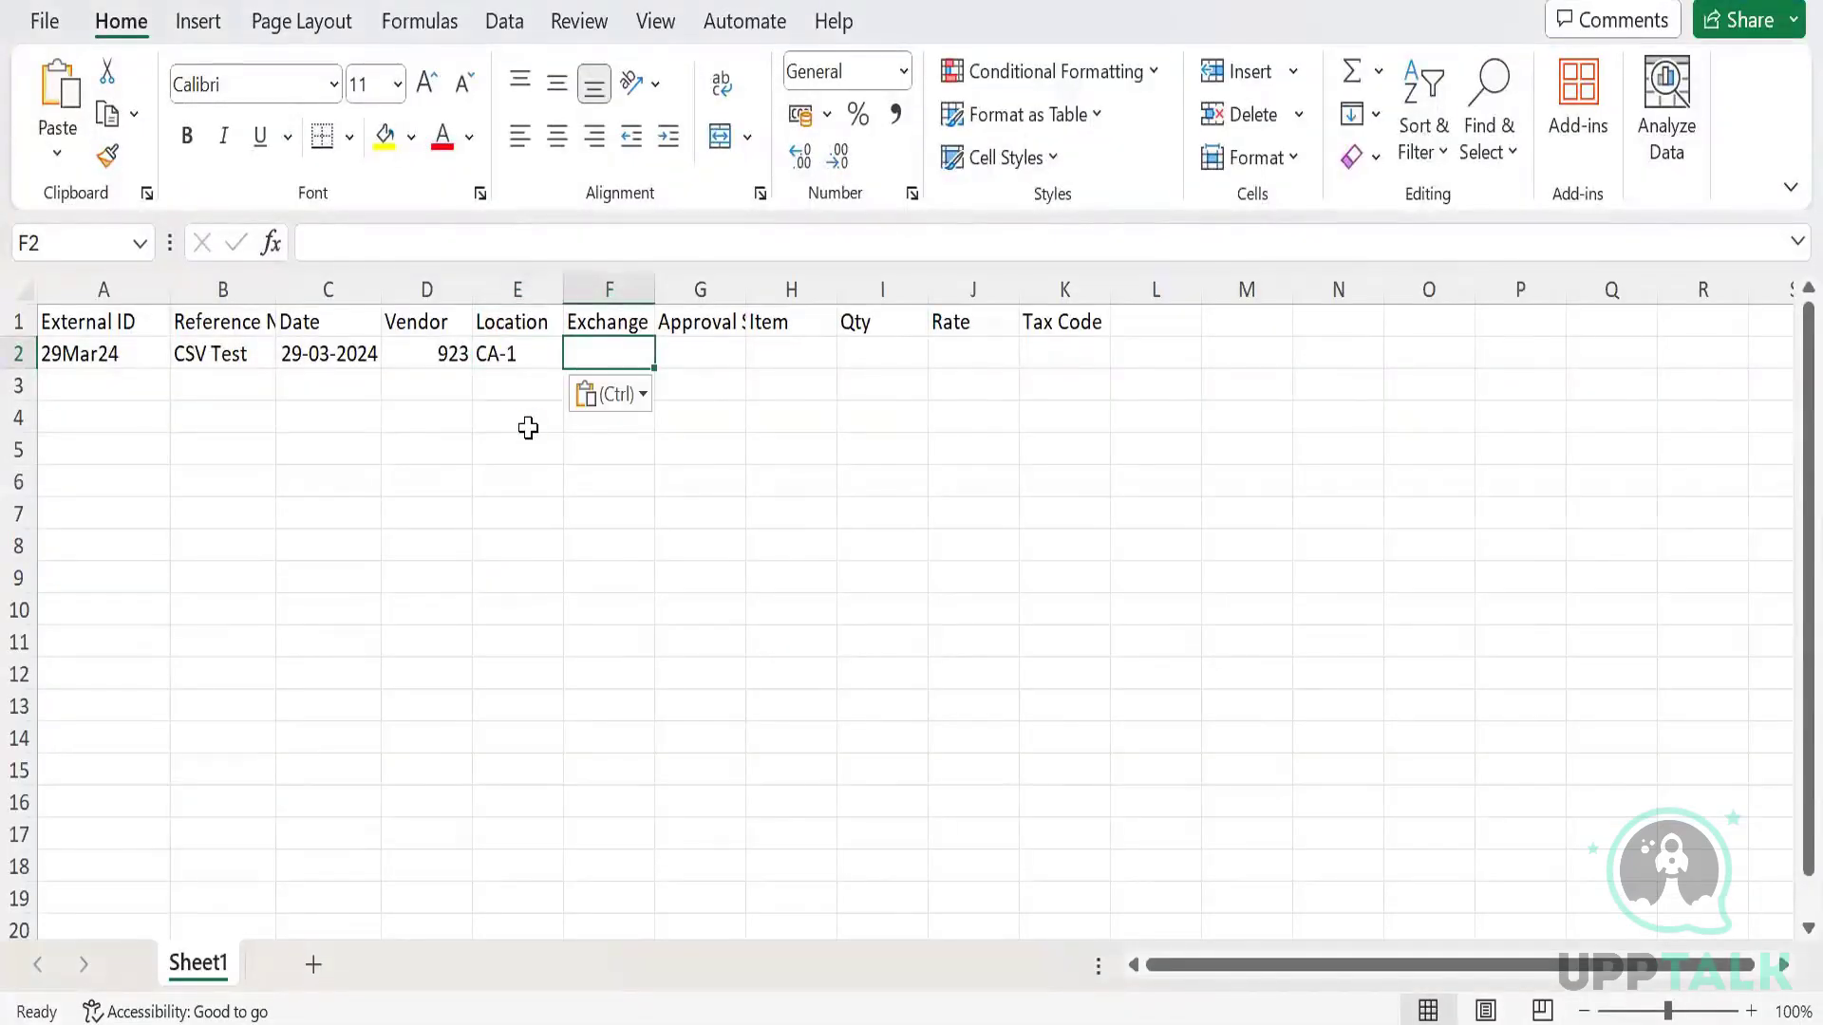
pyautogui.write('1')
pyautogui.press('Tab')
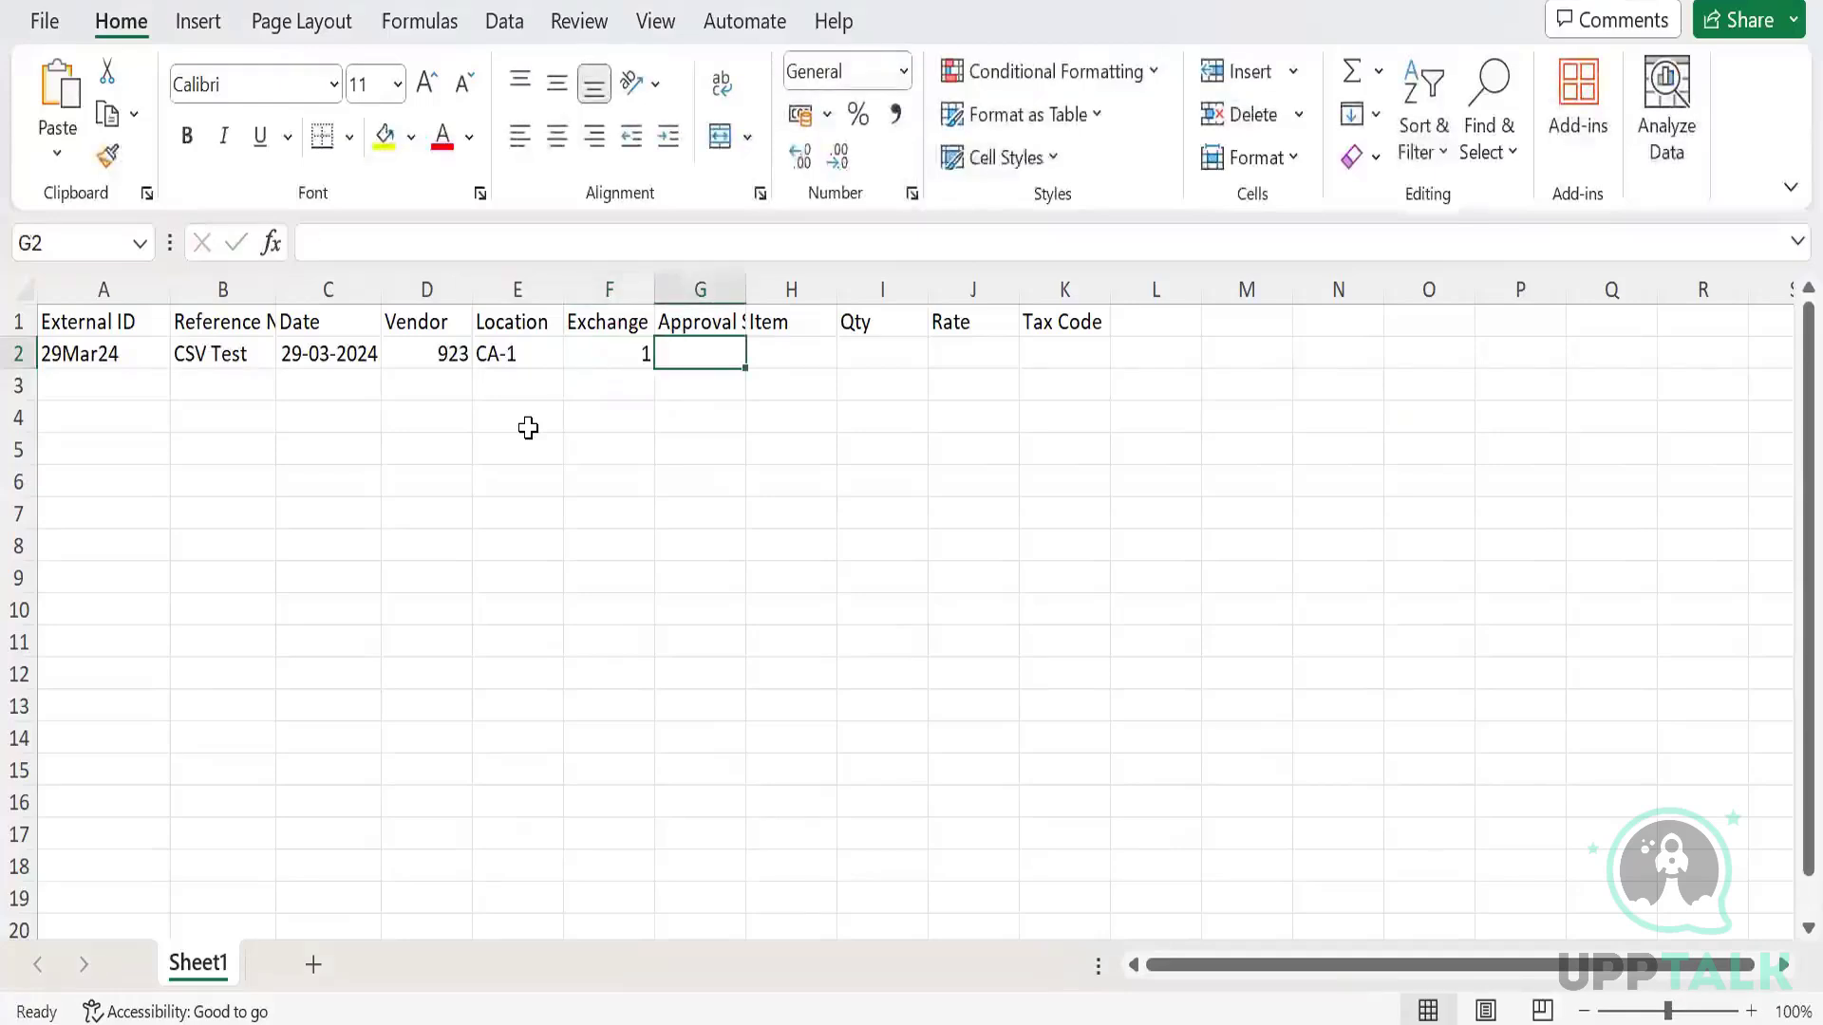
pyautogui.write('Approved')
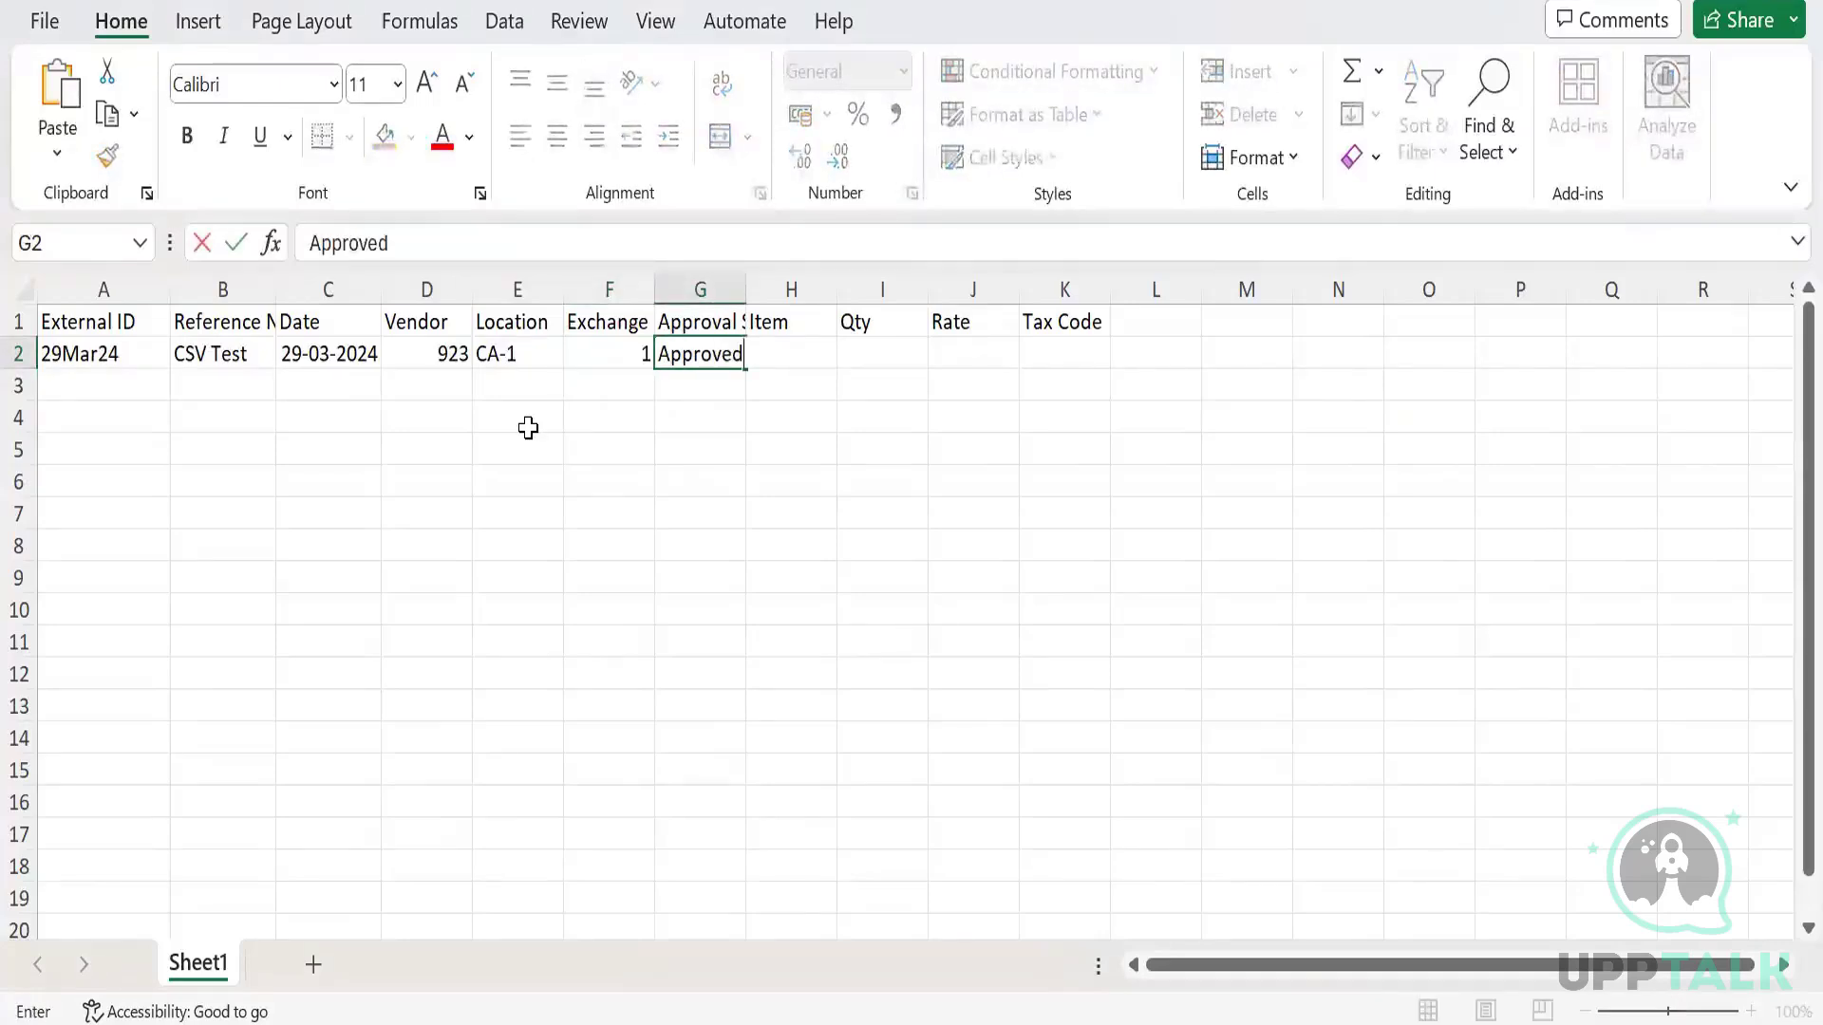
pyautogui.press('Tab')
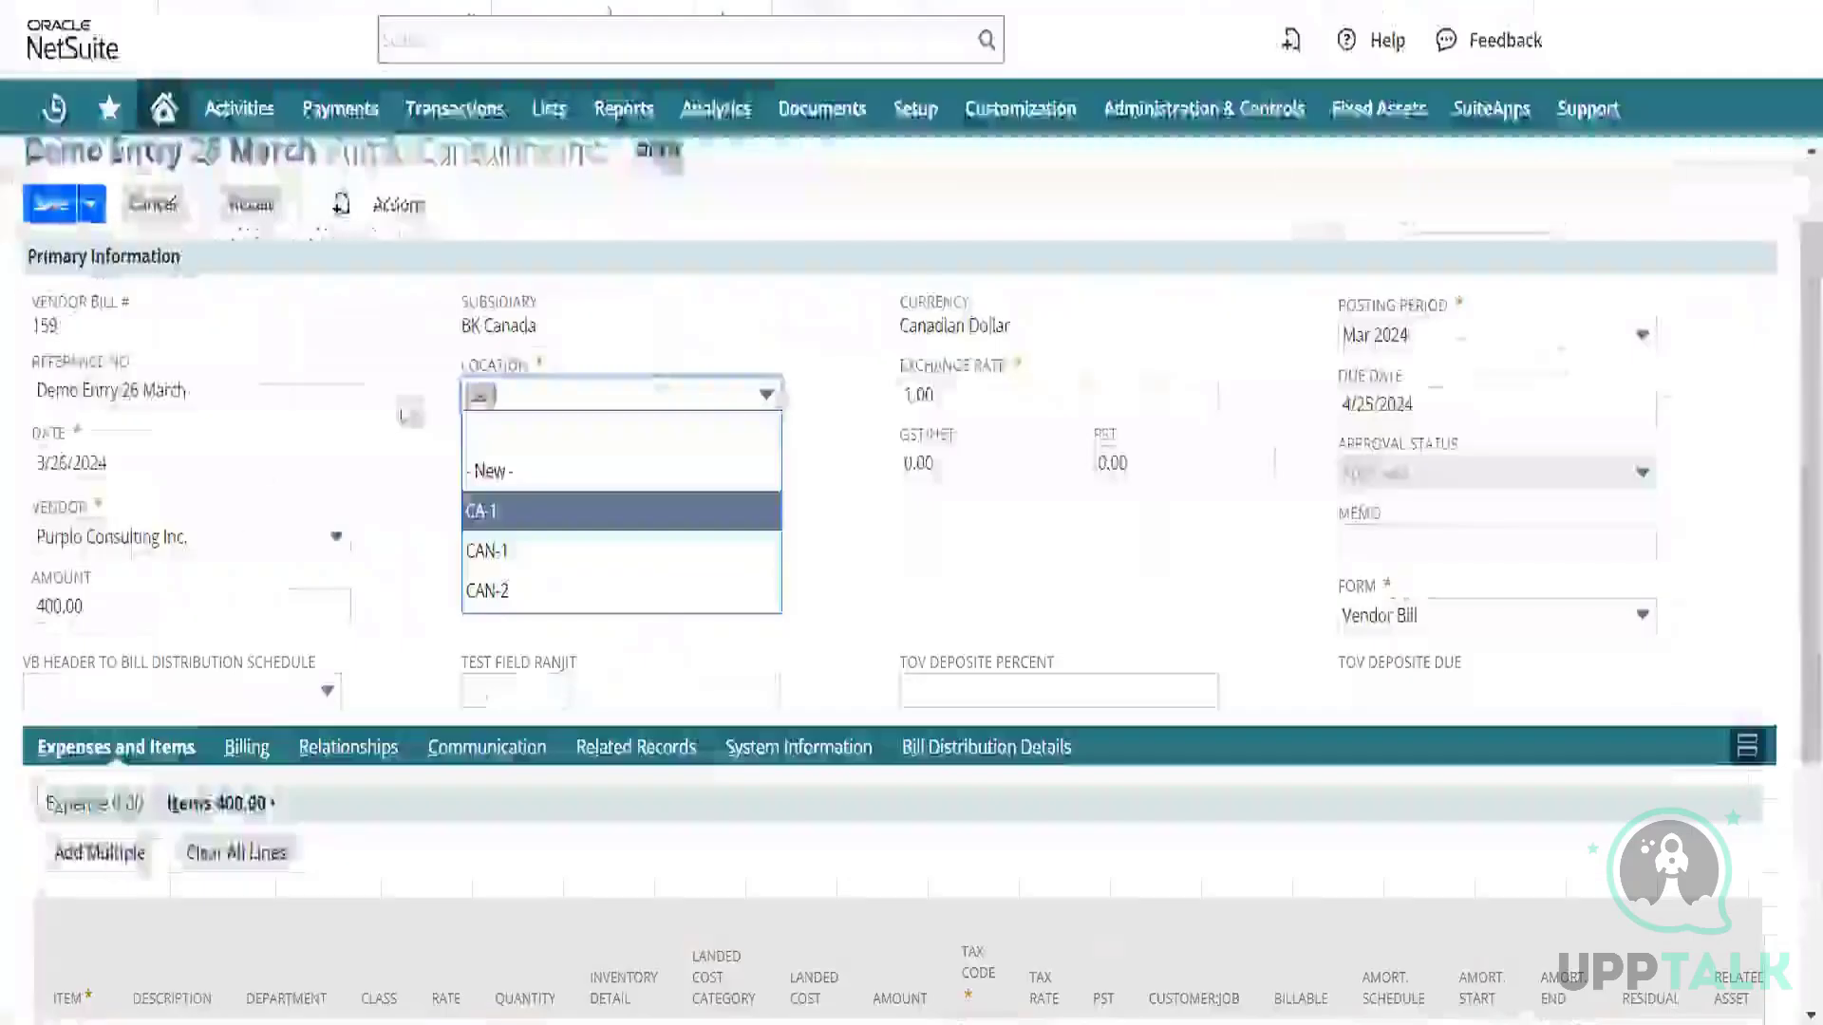
pyautogui.scroll(-4, 277, 605)
# Check the item record in NetSuite, then enter item 634, quantity 2 and rate 100.
pyautogui.click(80, 698)
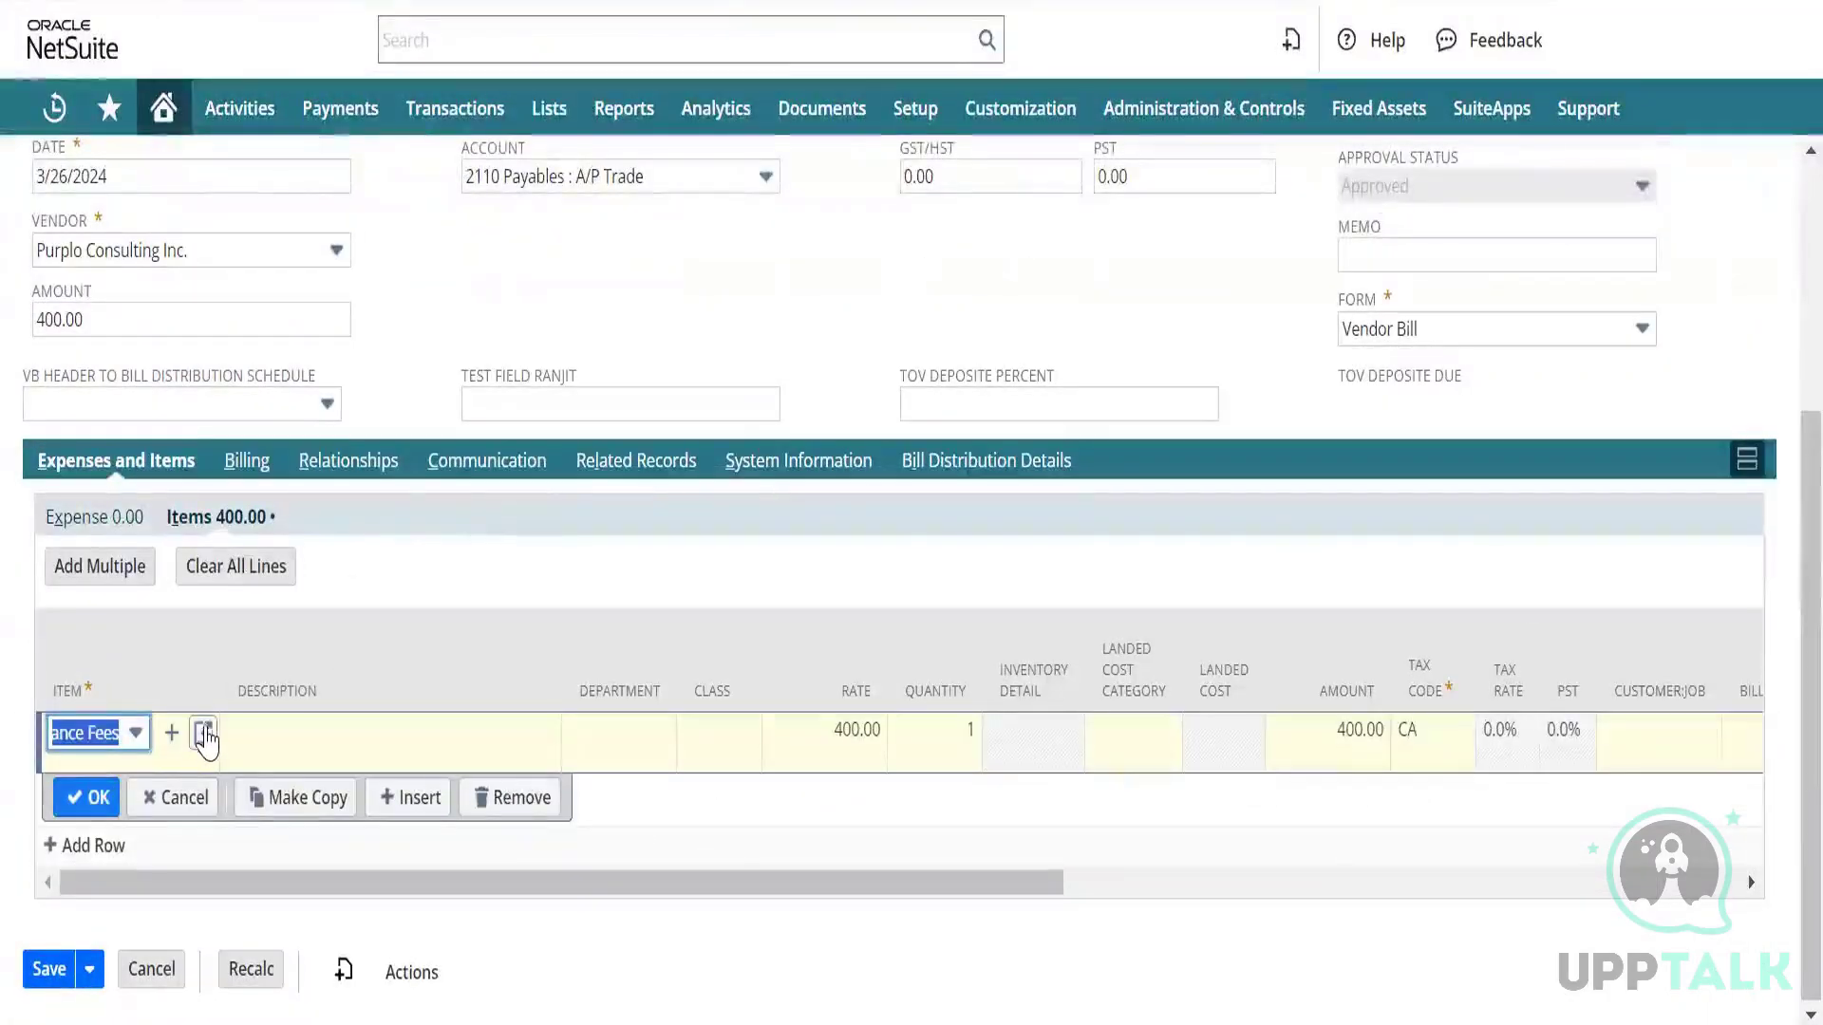
pyautogui.click(206, 737)
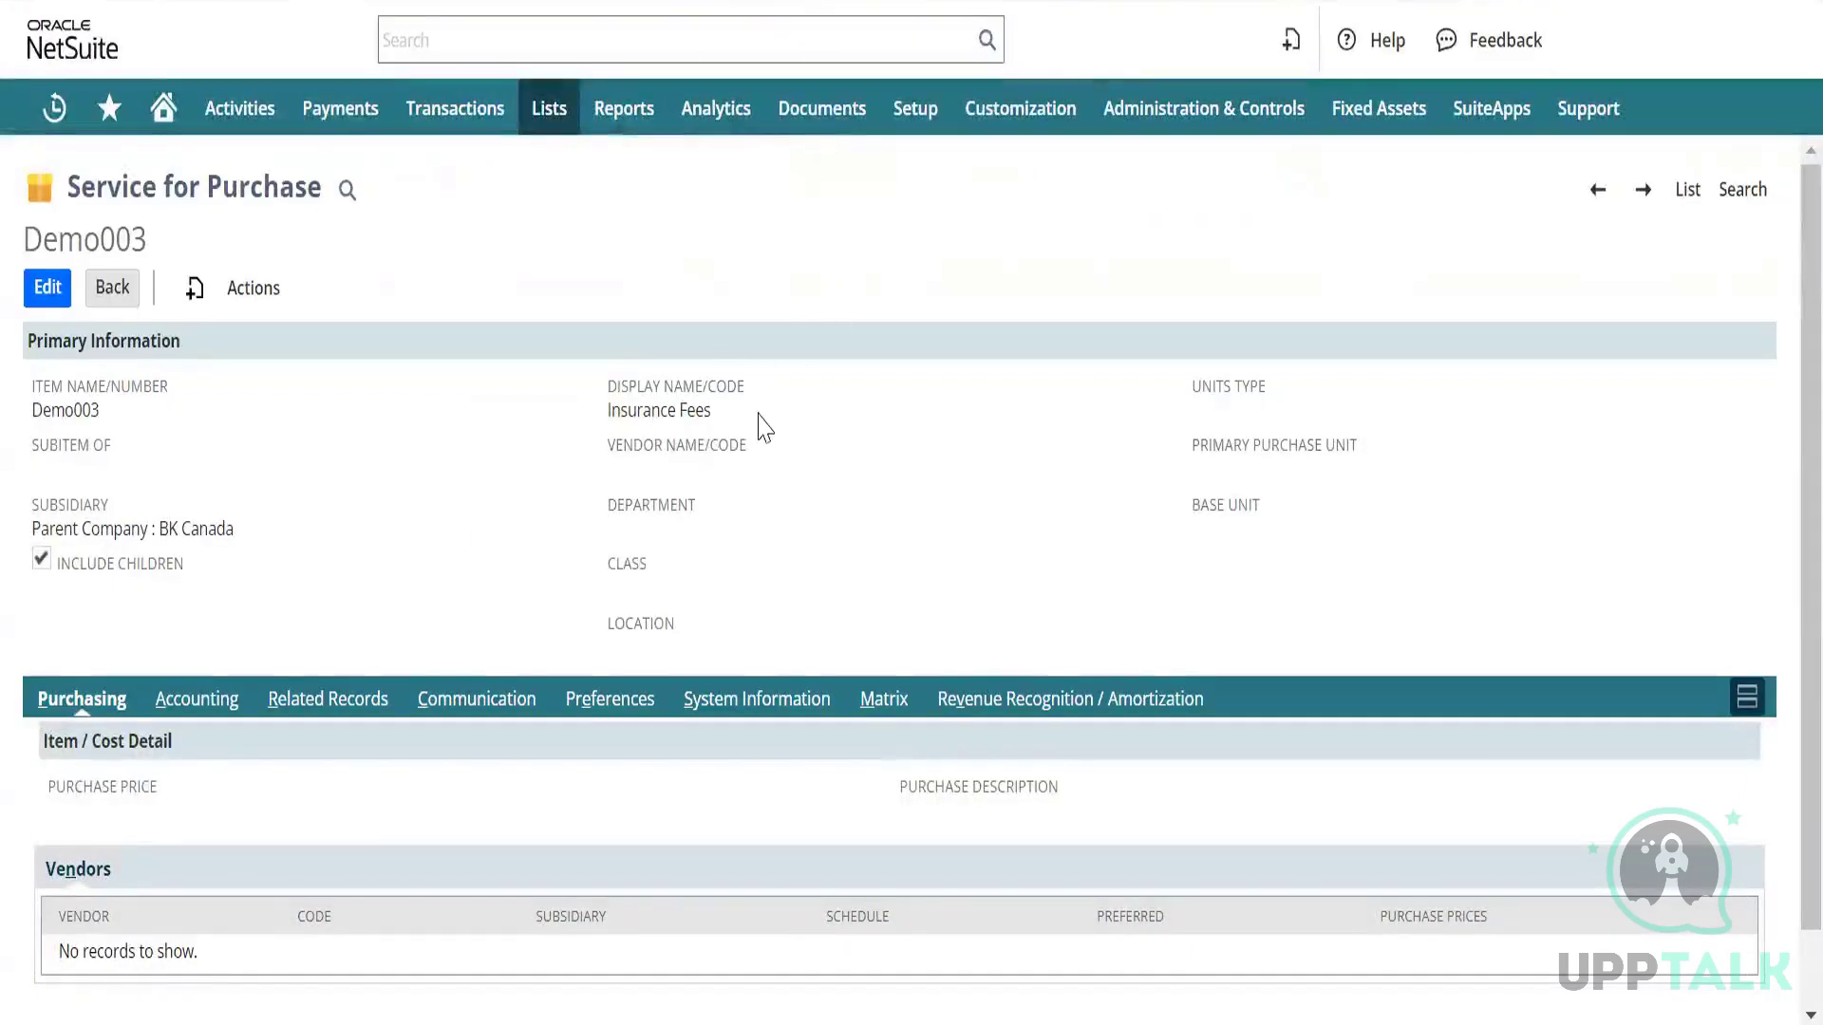
pyautogui.hotkey('alt', 'Tab')
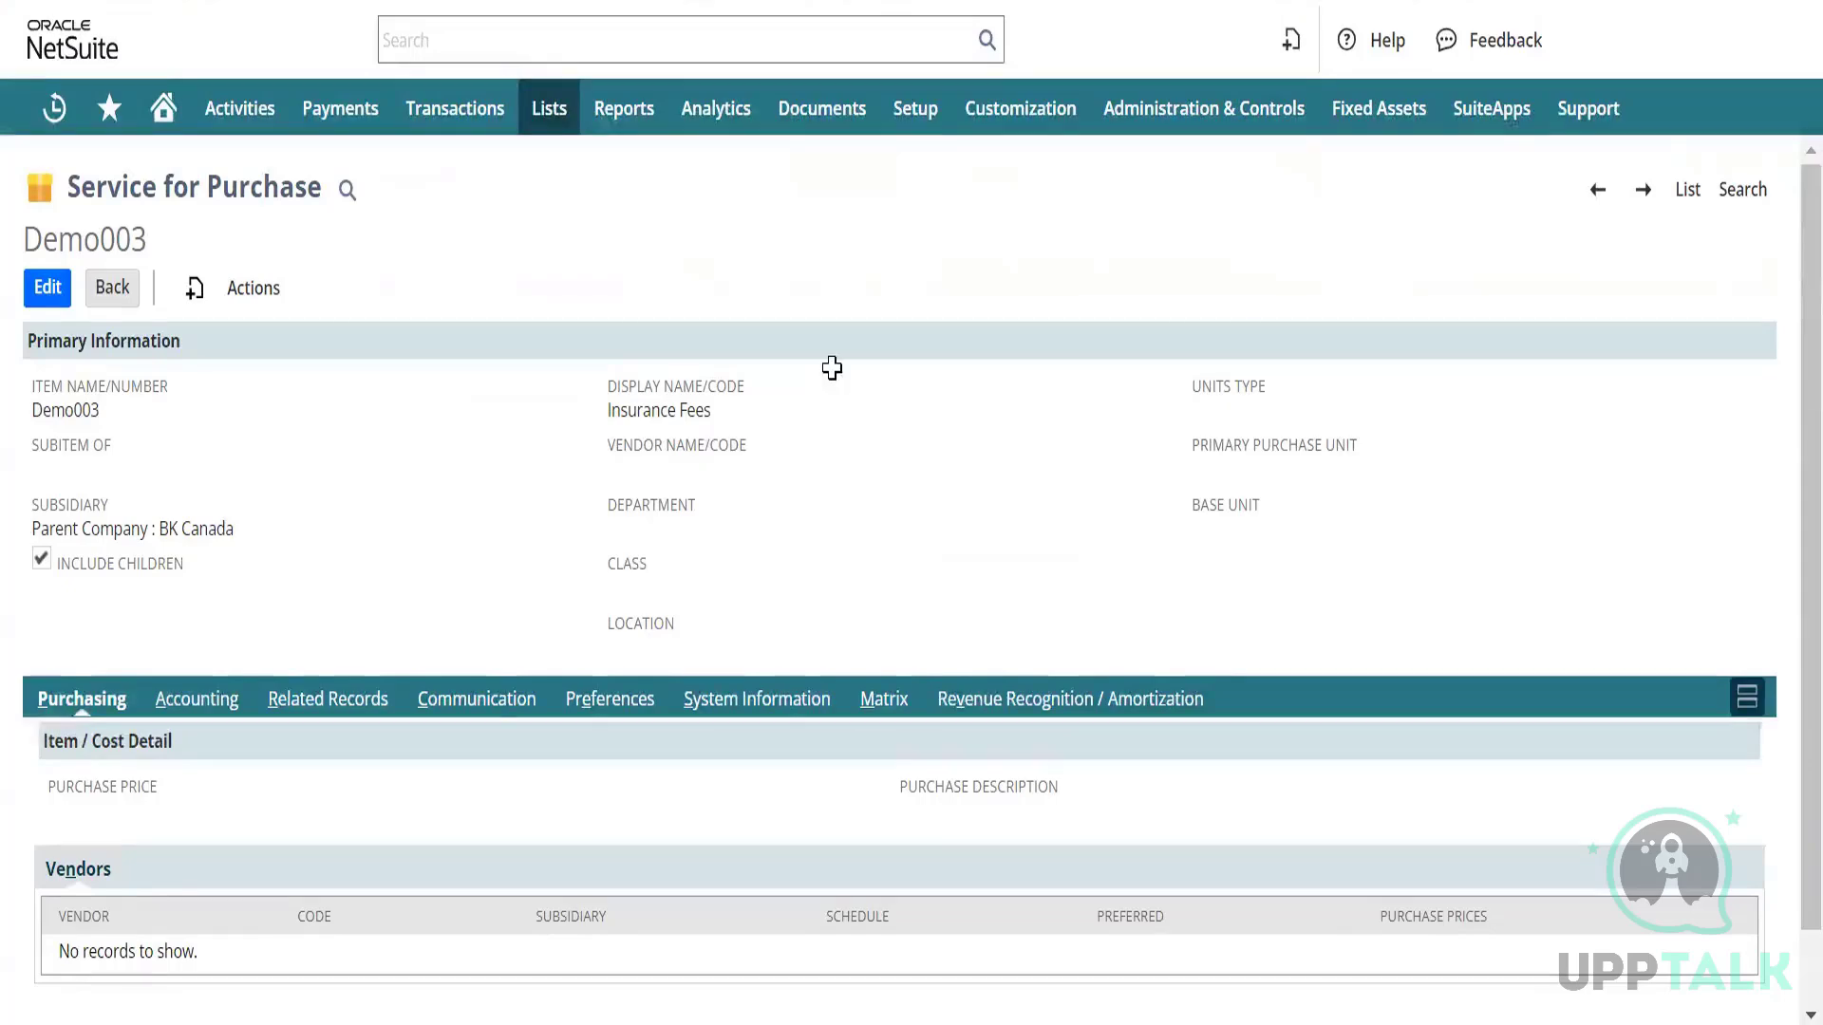
pyautogui.write('634')
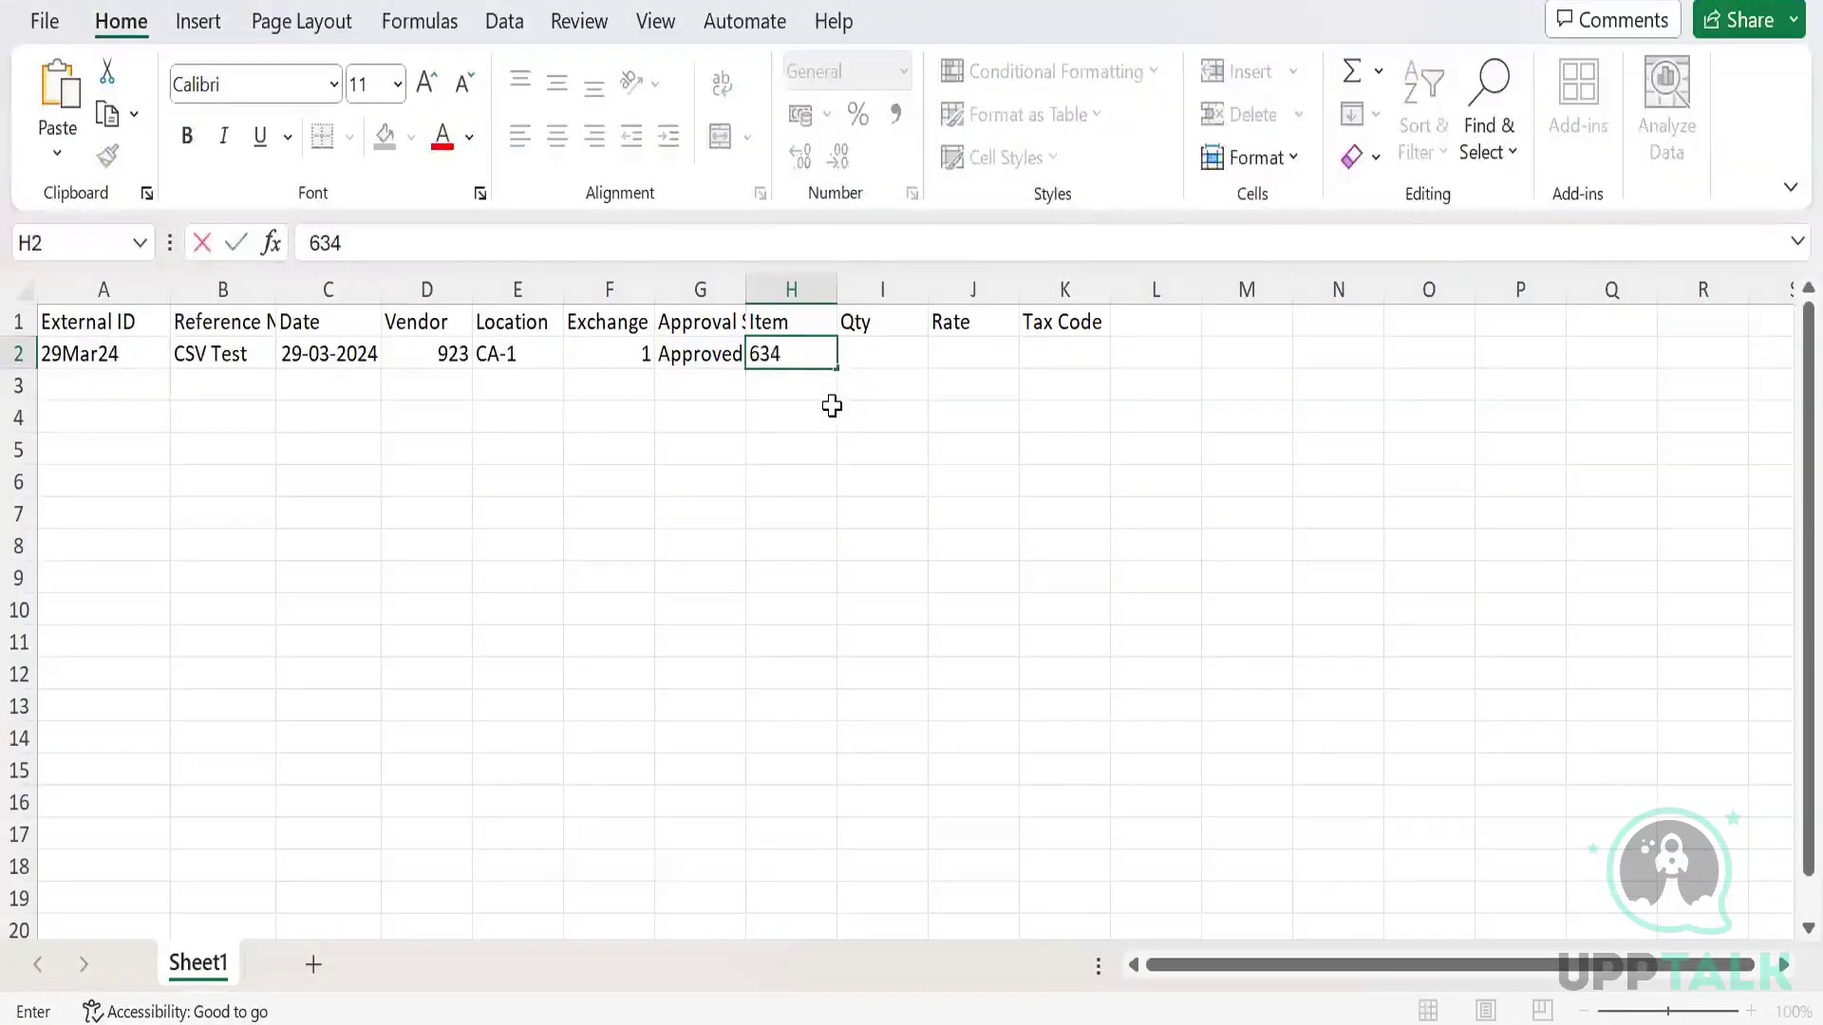
pyautogui.press('Tab')
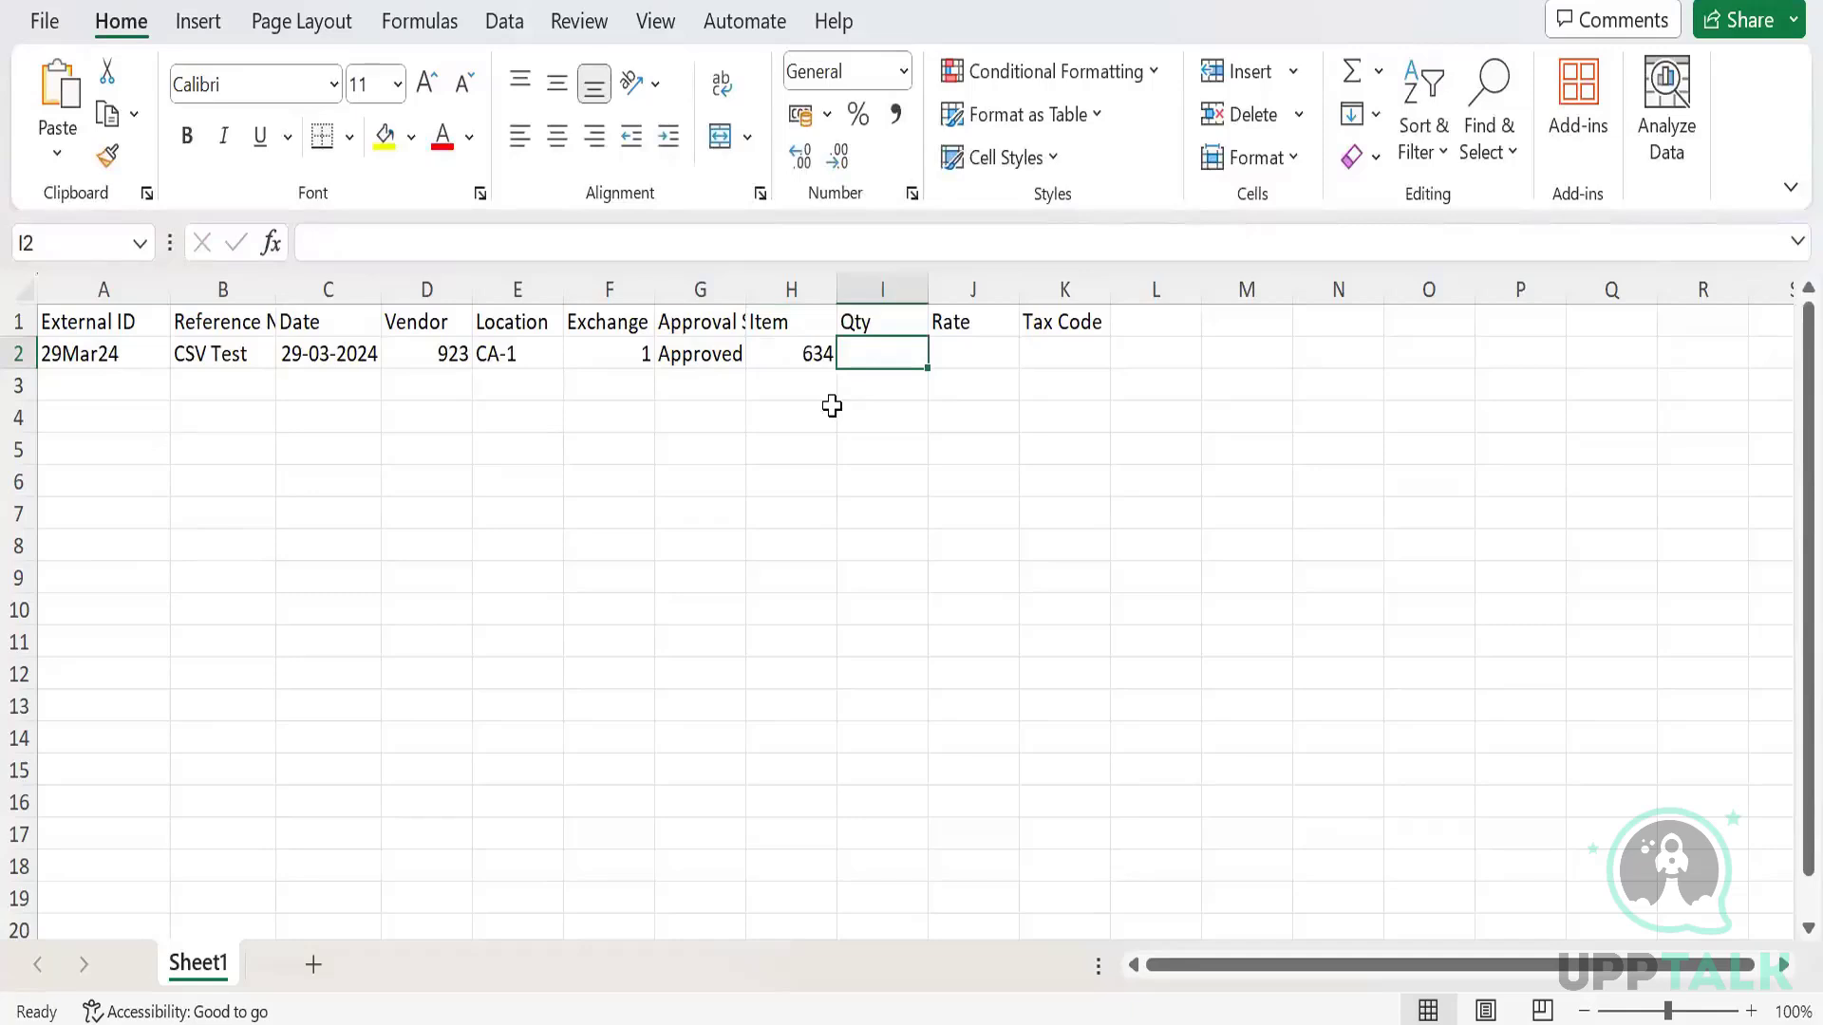
pyautogui.write('2')
pyautogui.press('Tab')
pyautogui.write('1')
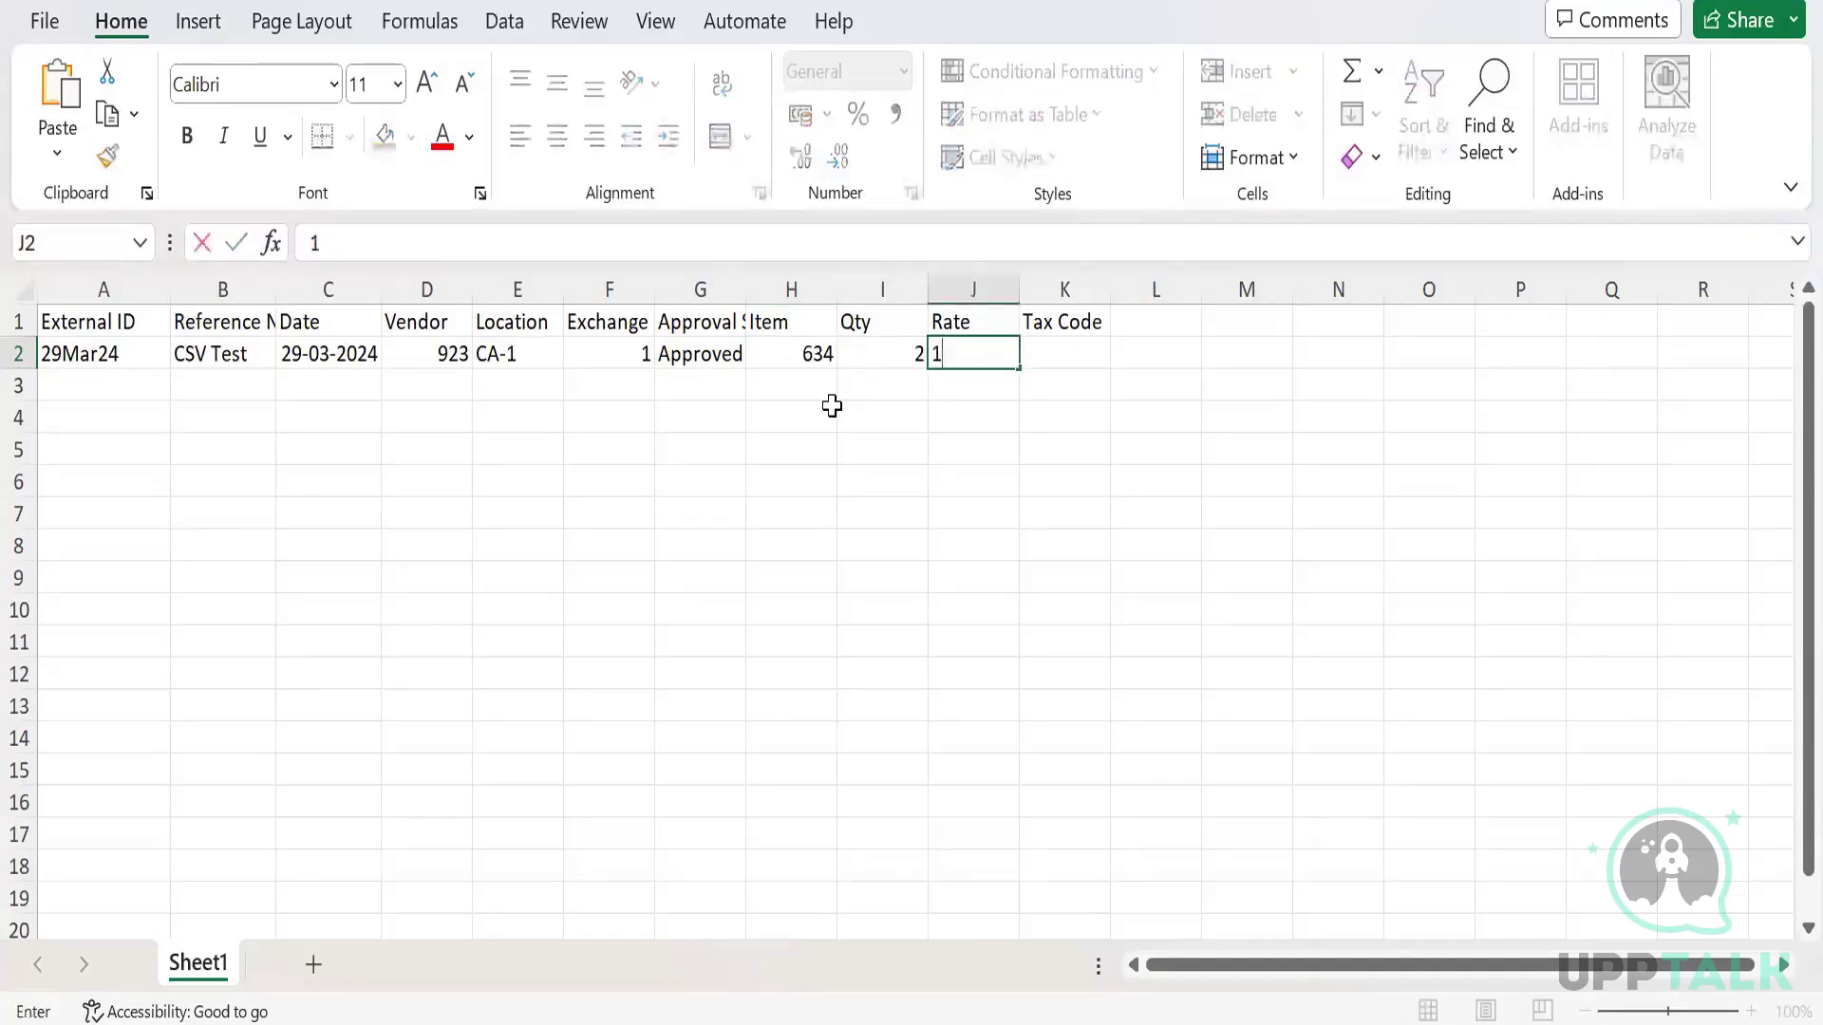
pyautogui.write('00')
pyautogui.press('Tab')
# Confirm the tax code in NetSuite, enter CA in K2, and return to A3.
pyautogui.hotkey('alt', 'Tab')
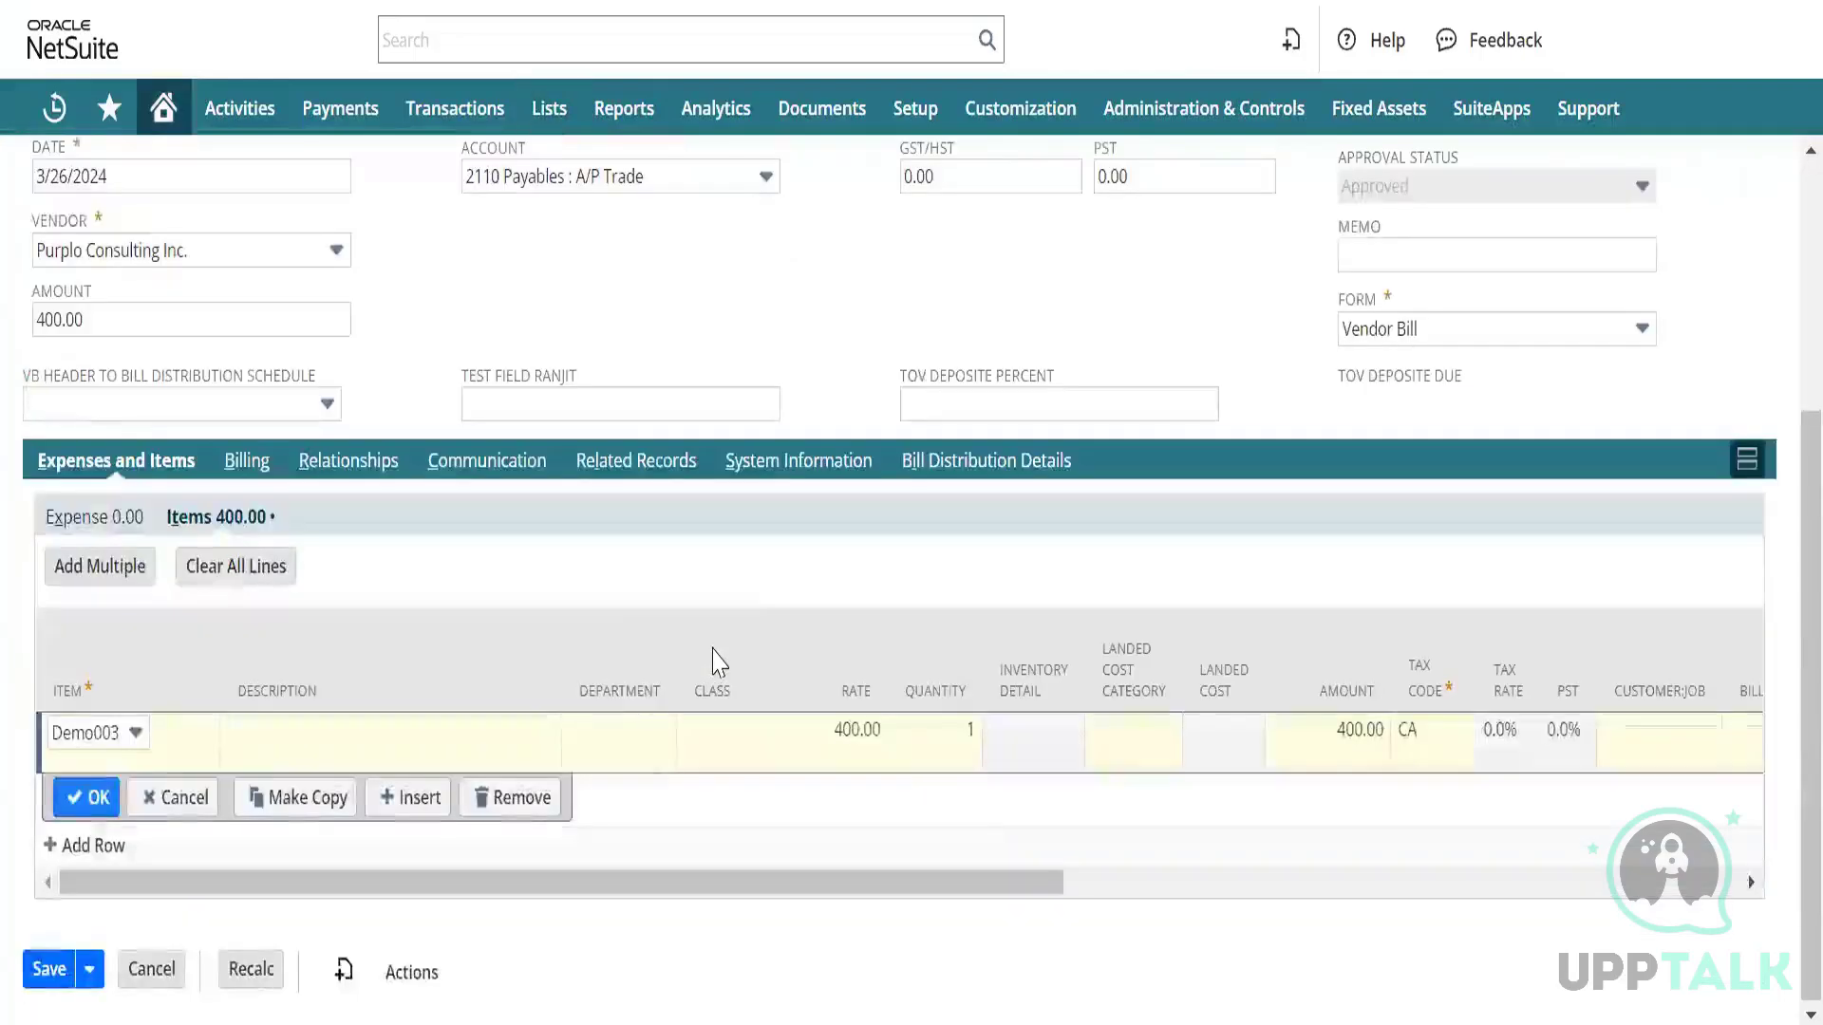
pyautogui.hscroll(5, 1304, 691)
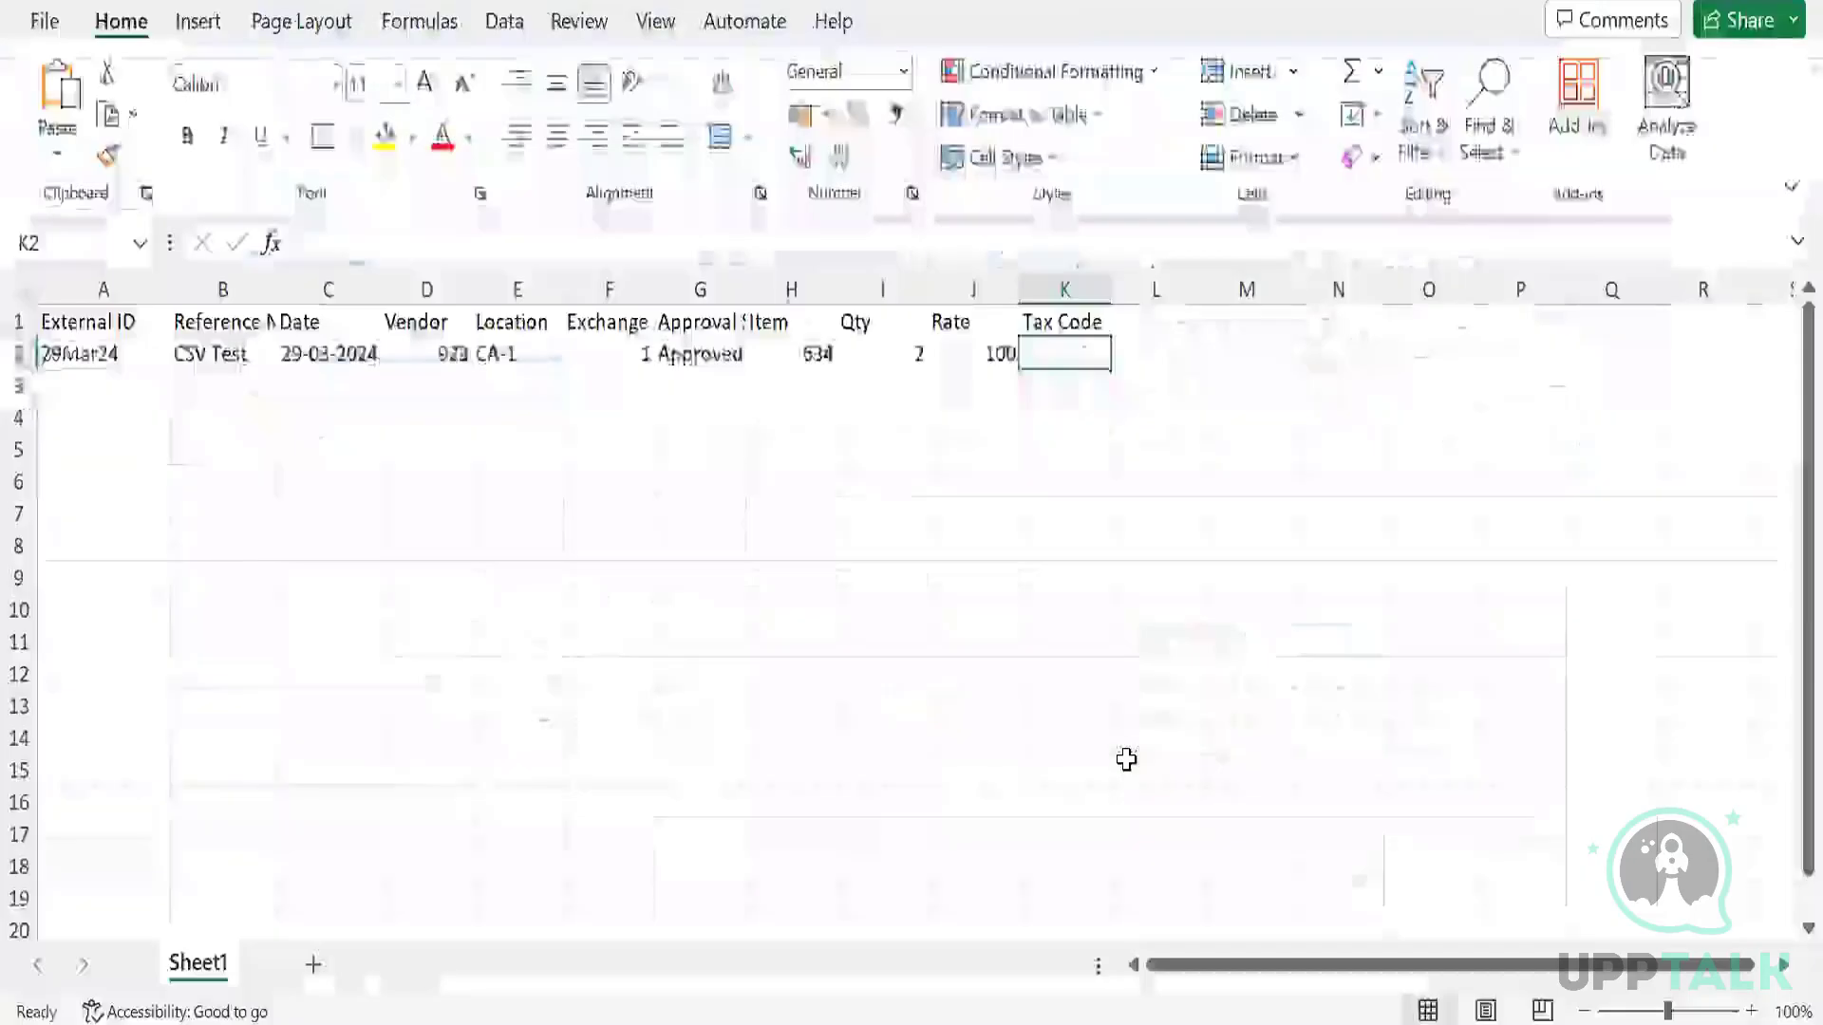
pyautogui.hotkey('alt', 'Tab')
pyautogui.write('CA')
pyautogui.press('Return')
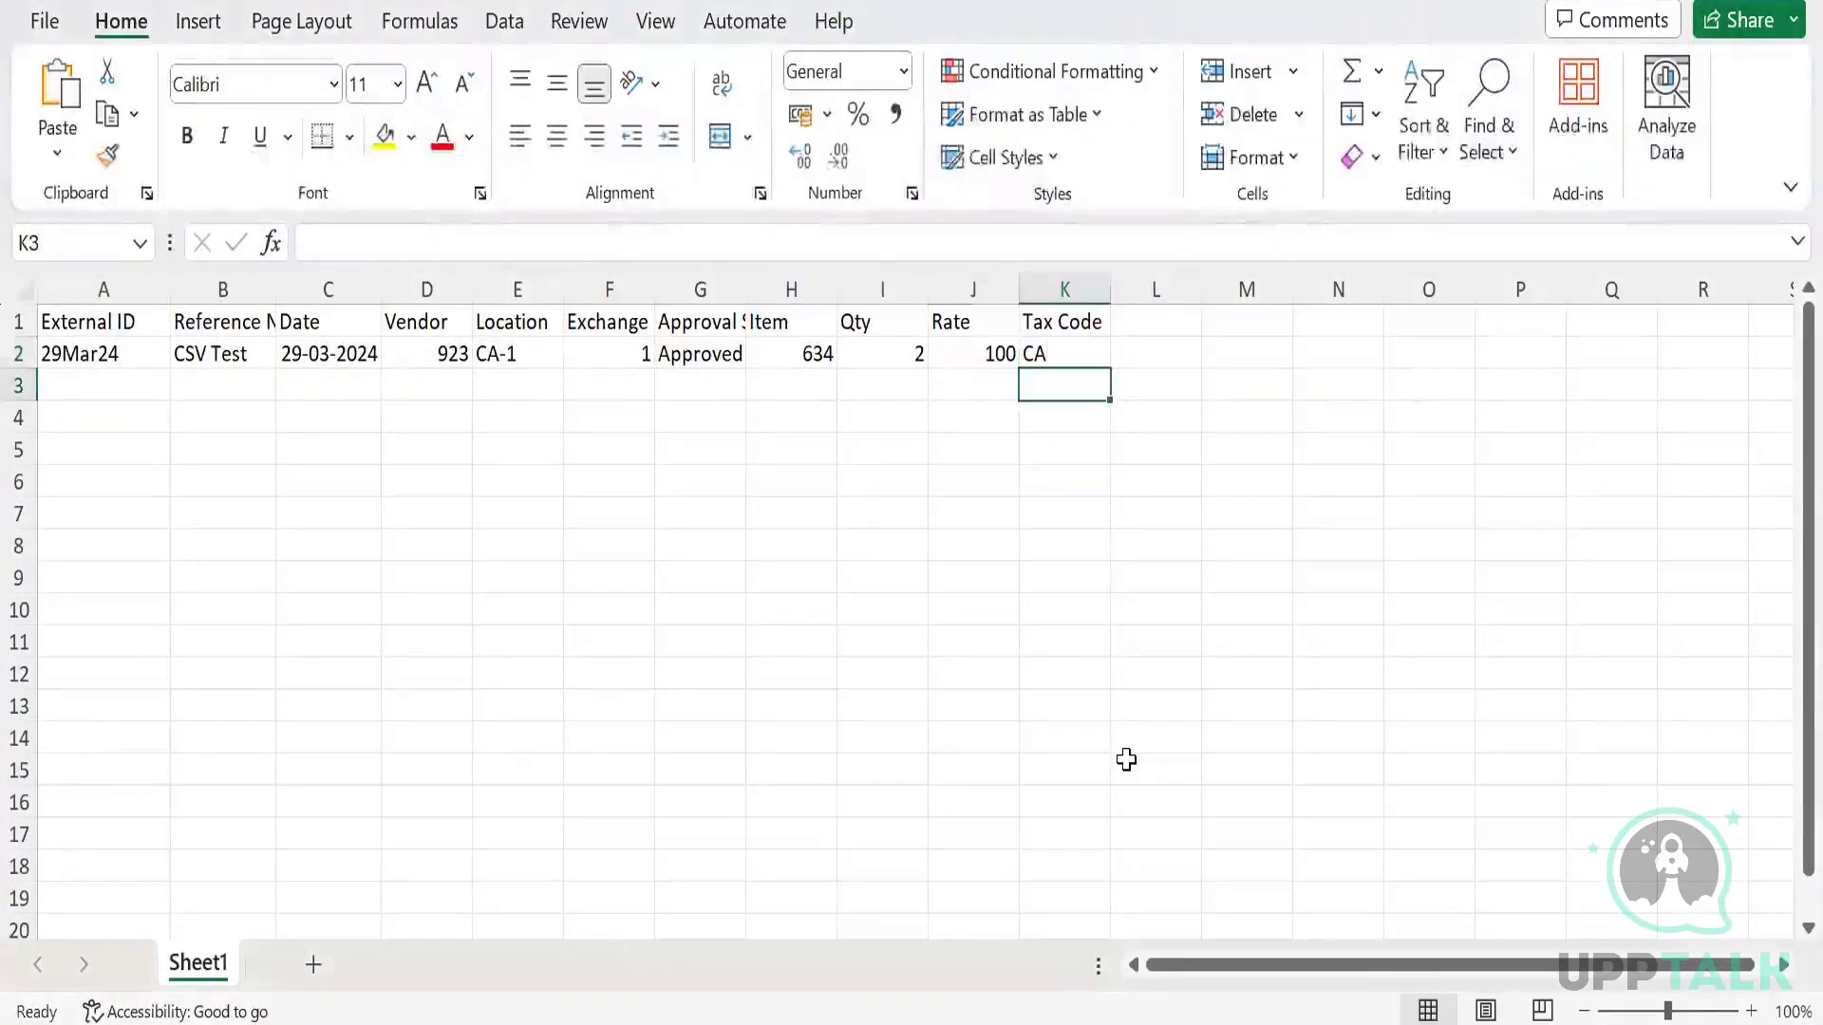
pyautogui.press('Left')
pyautogui.press('Left')
pyautogui.press('Left')
pyautogui.press('Left')
pyautogui.press('Left')
pyautogui.press('Left')
pyautogui.press('Left')
pyautogui.press('Left')
pyautogui.press('Left')
pyautogui.press('Left')
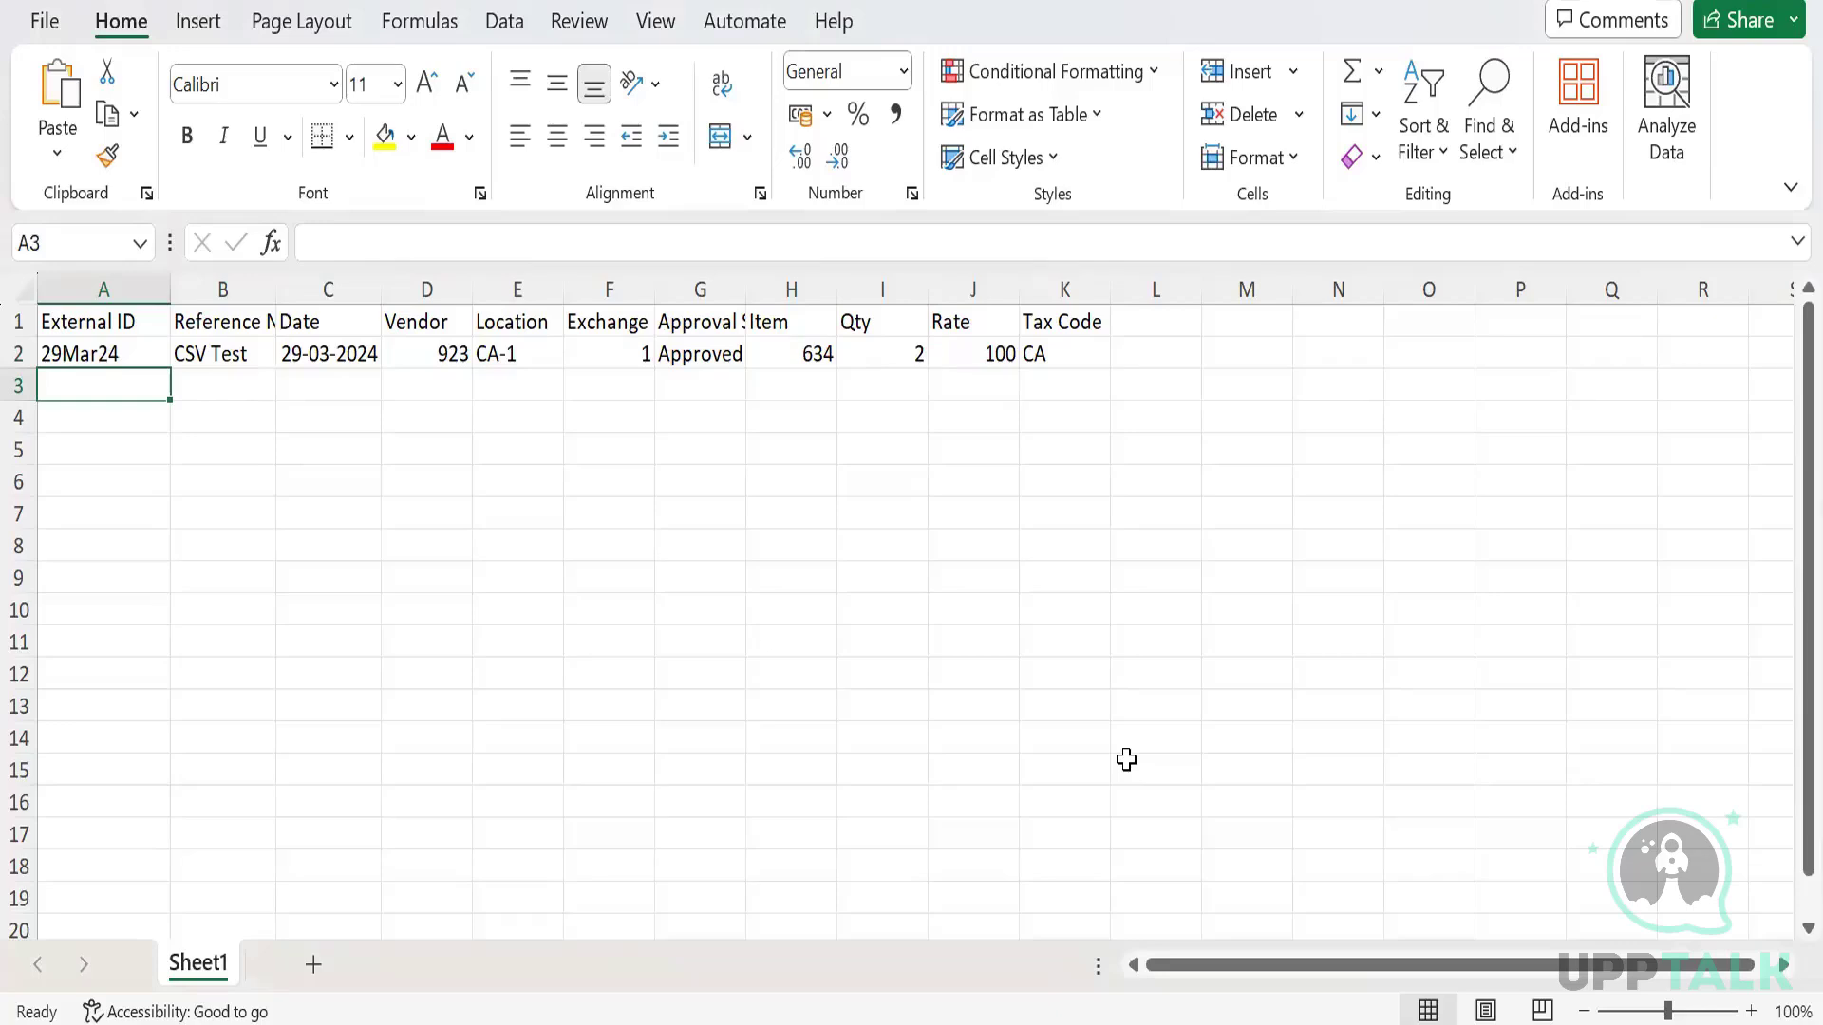
pyautogui.press('Up')
pyautogui.press('Down')
# Fill A3 with External ID 29Mar24 copied from A2.
pyautogui.hotkey('ctrl', 'd')
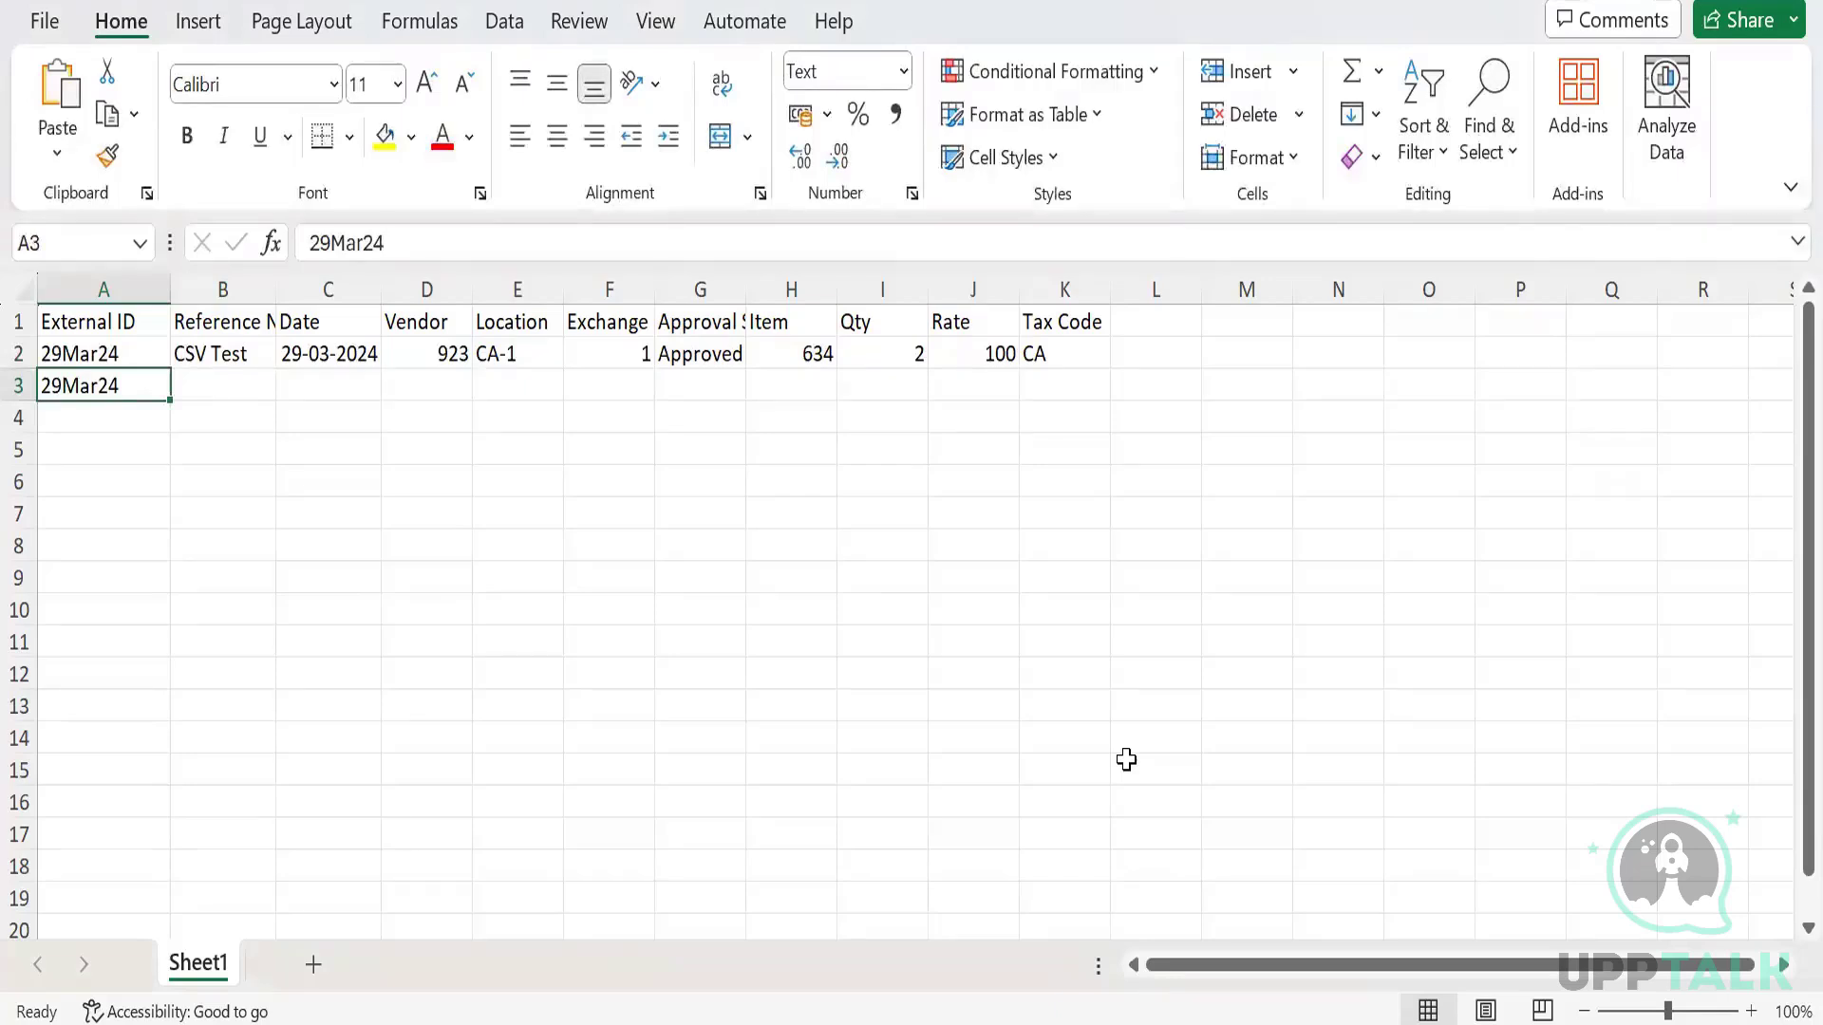
pyautogui.press('Up')
pyautogui.press('Down')
pyautogui.press('Right')
pyautogui.press('Up')
pyautogui.press('Down')
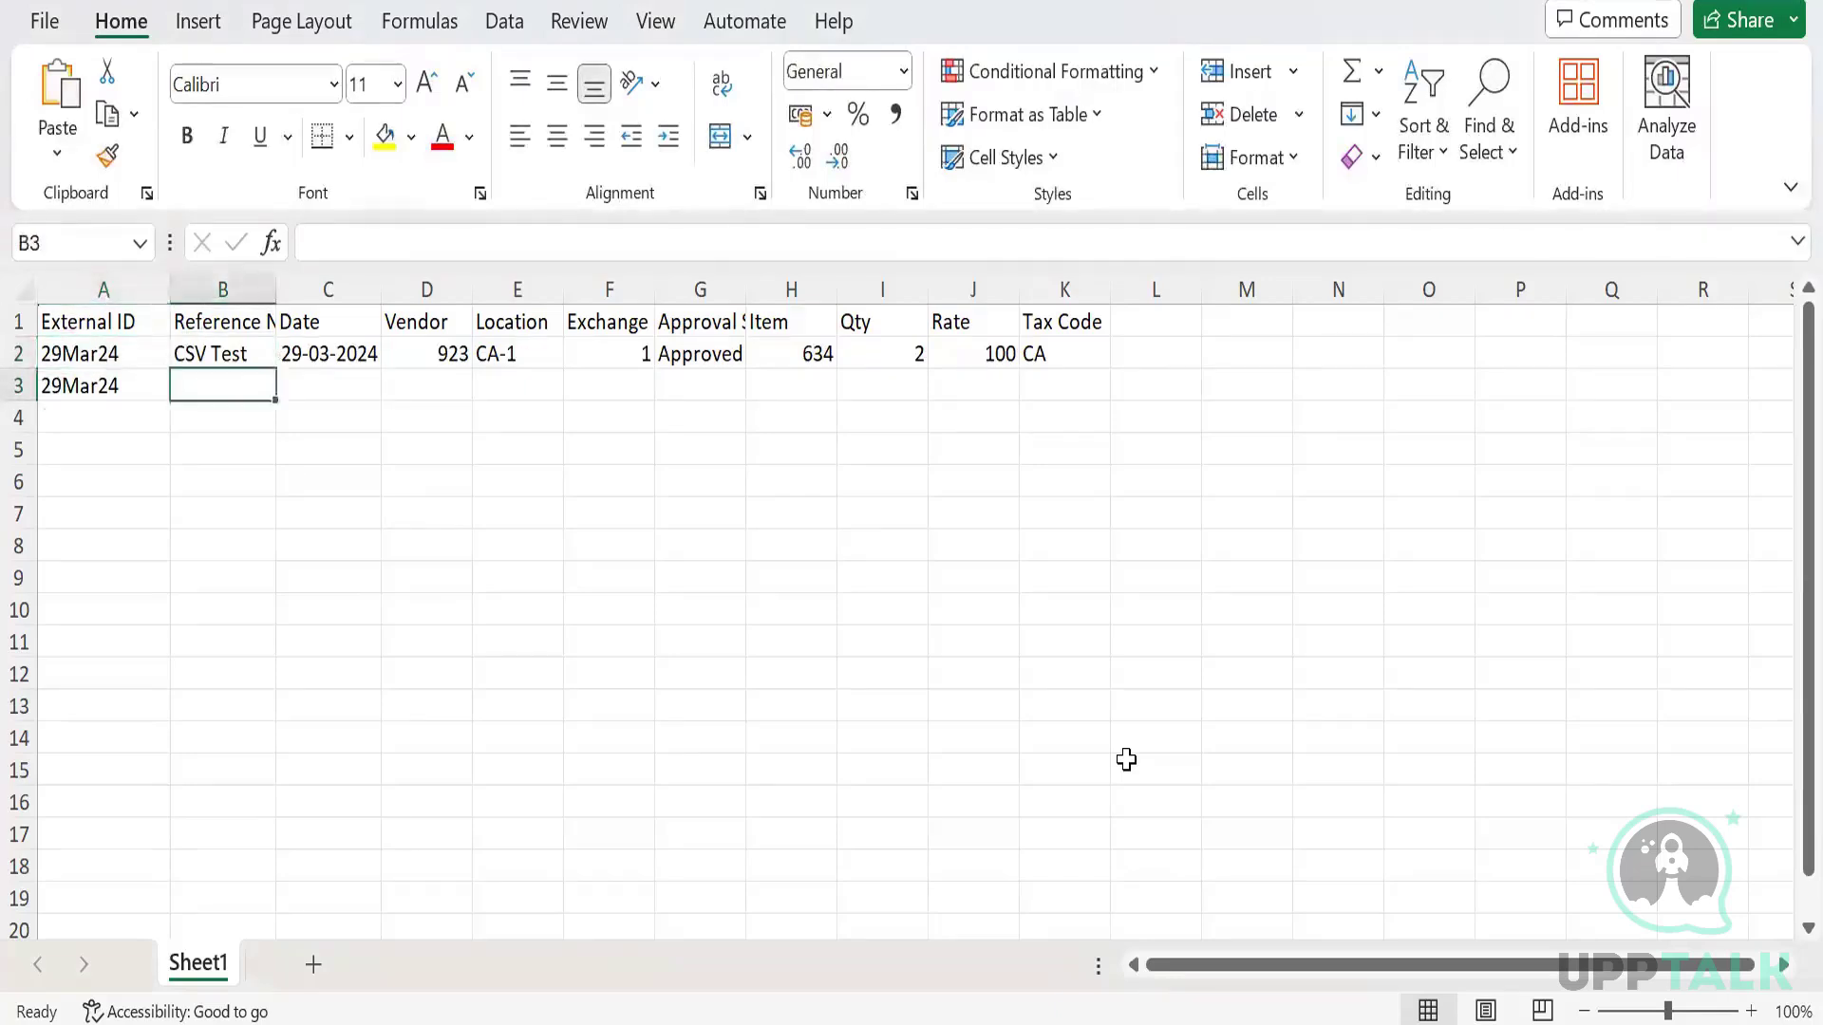
pyautogui.press('Left')
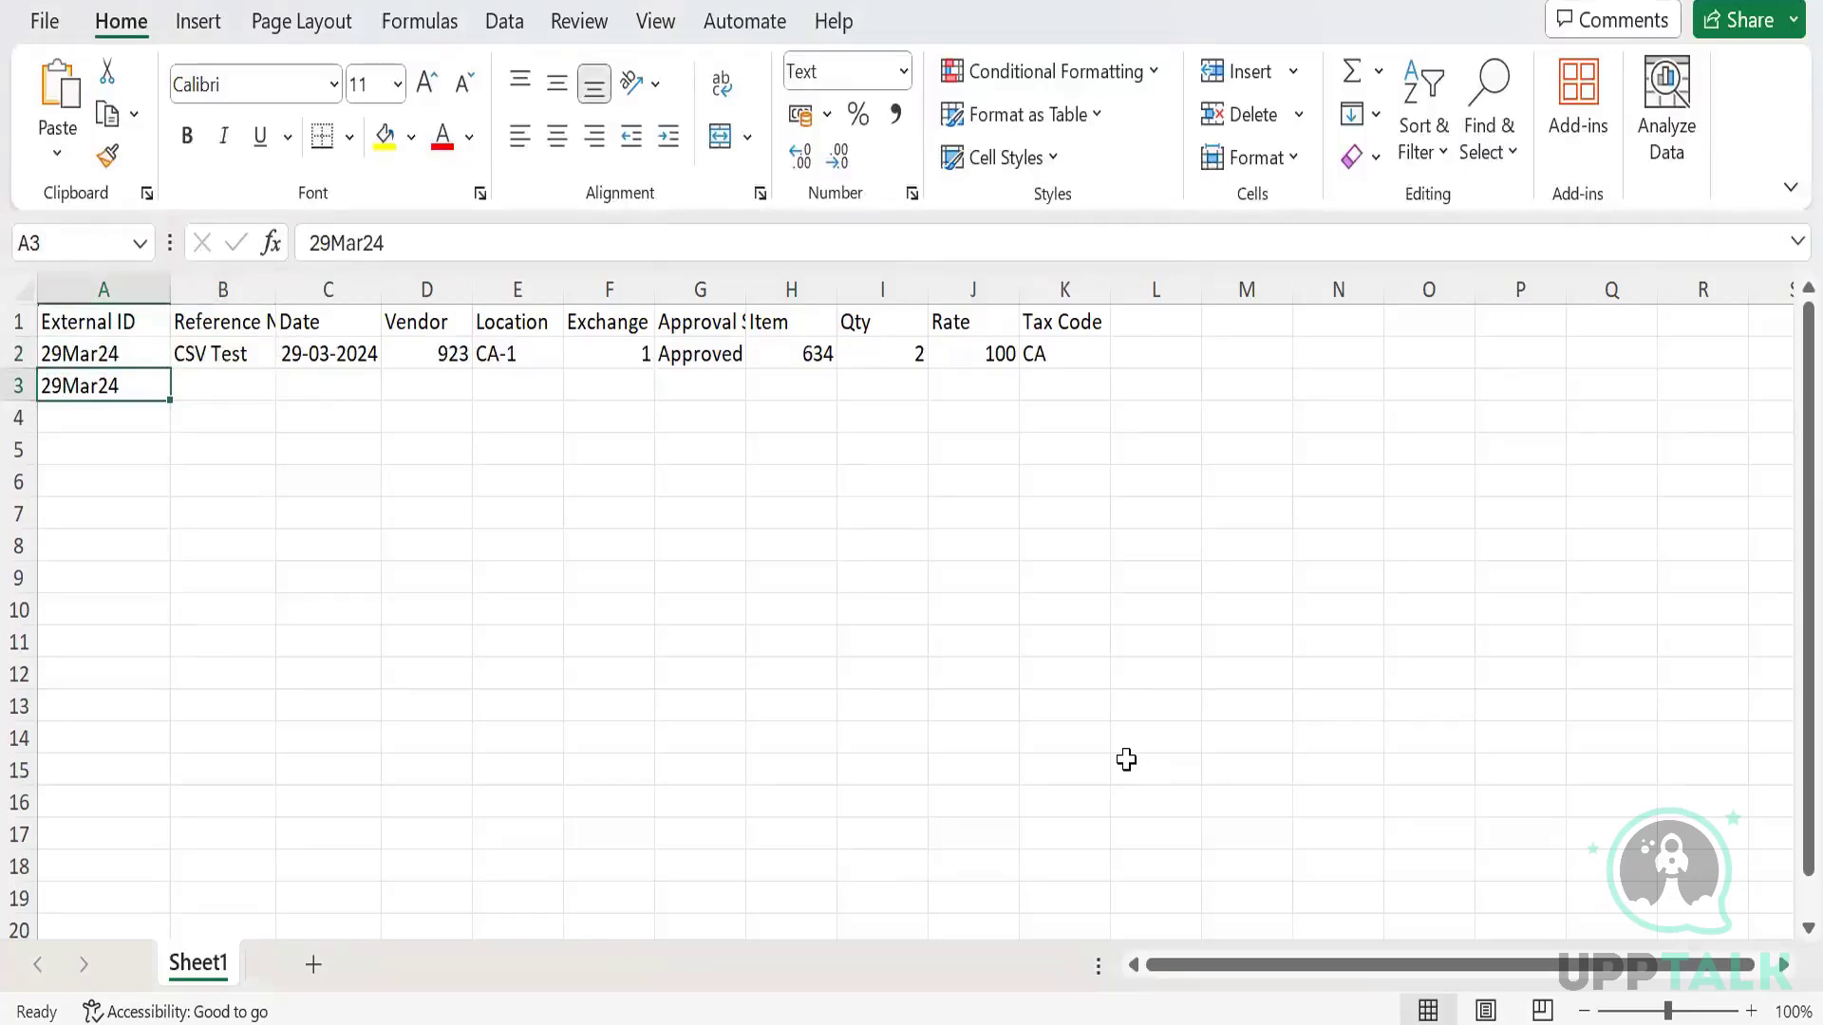
pyautogui.press('Up')
pyautogui.press('Right')
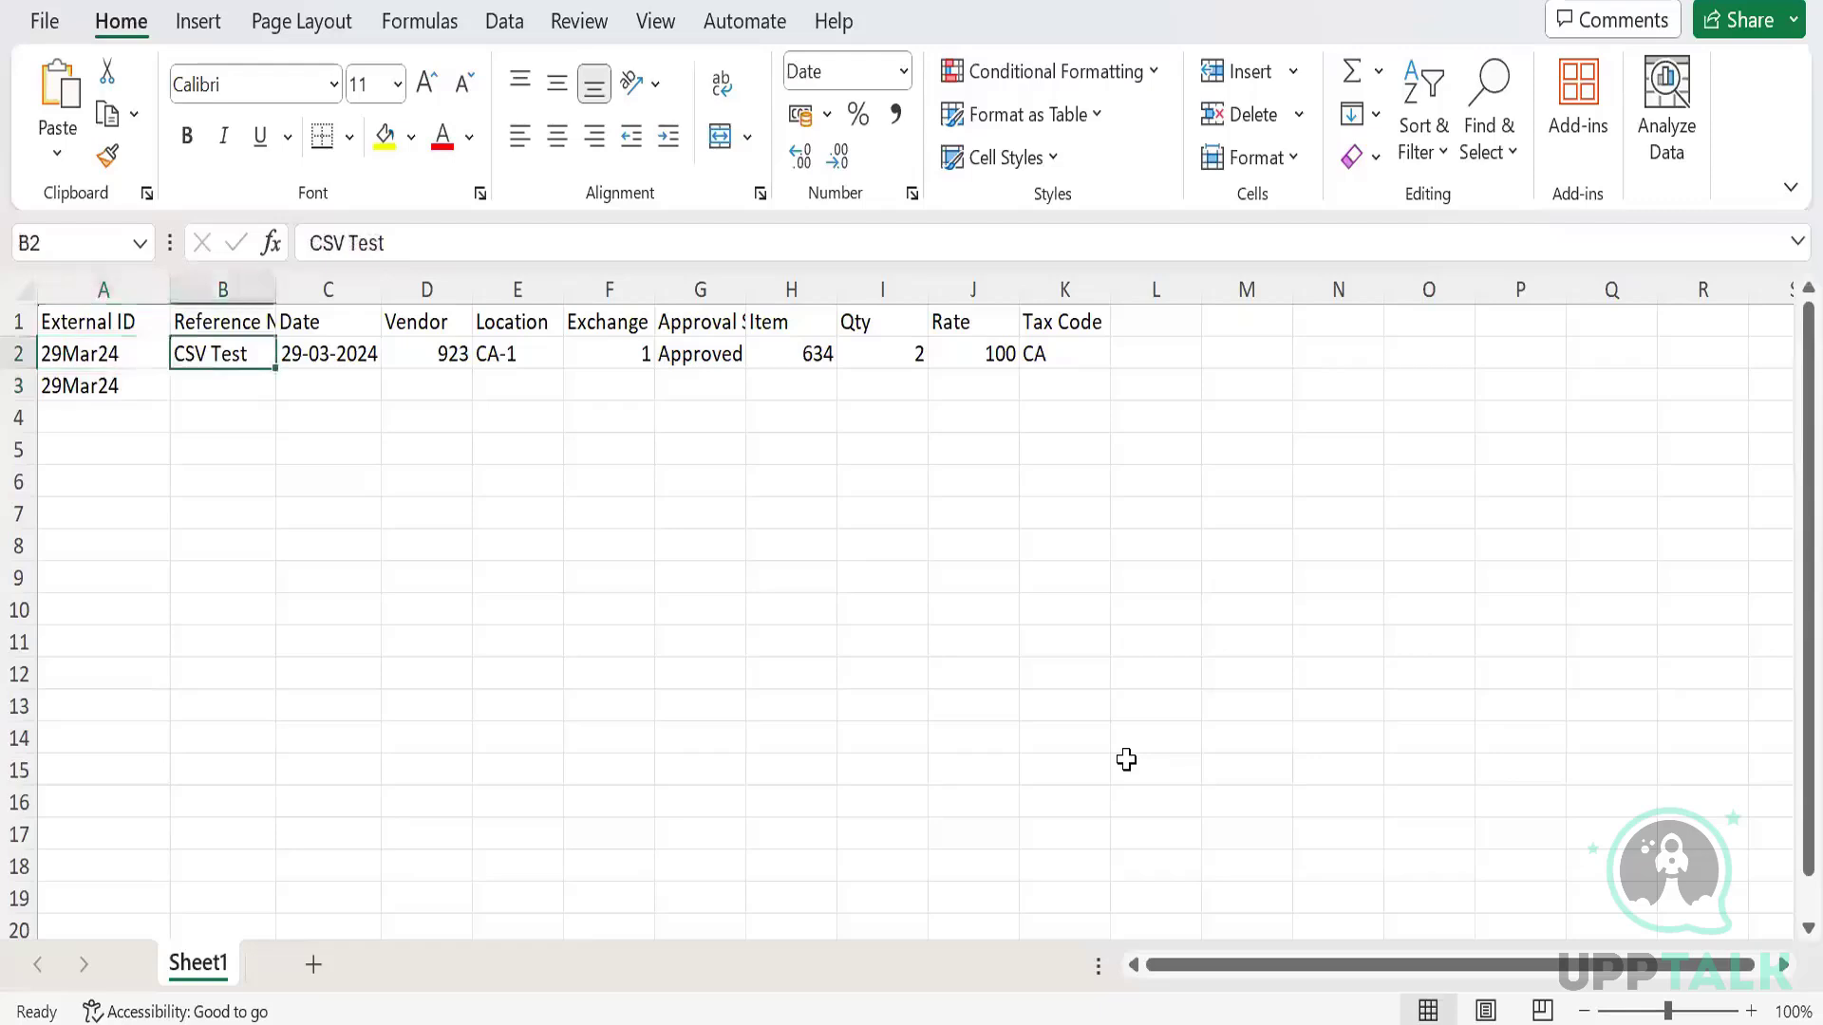
pyautogui.press('Left')
pyautogui.press('Down')
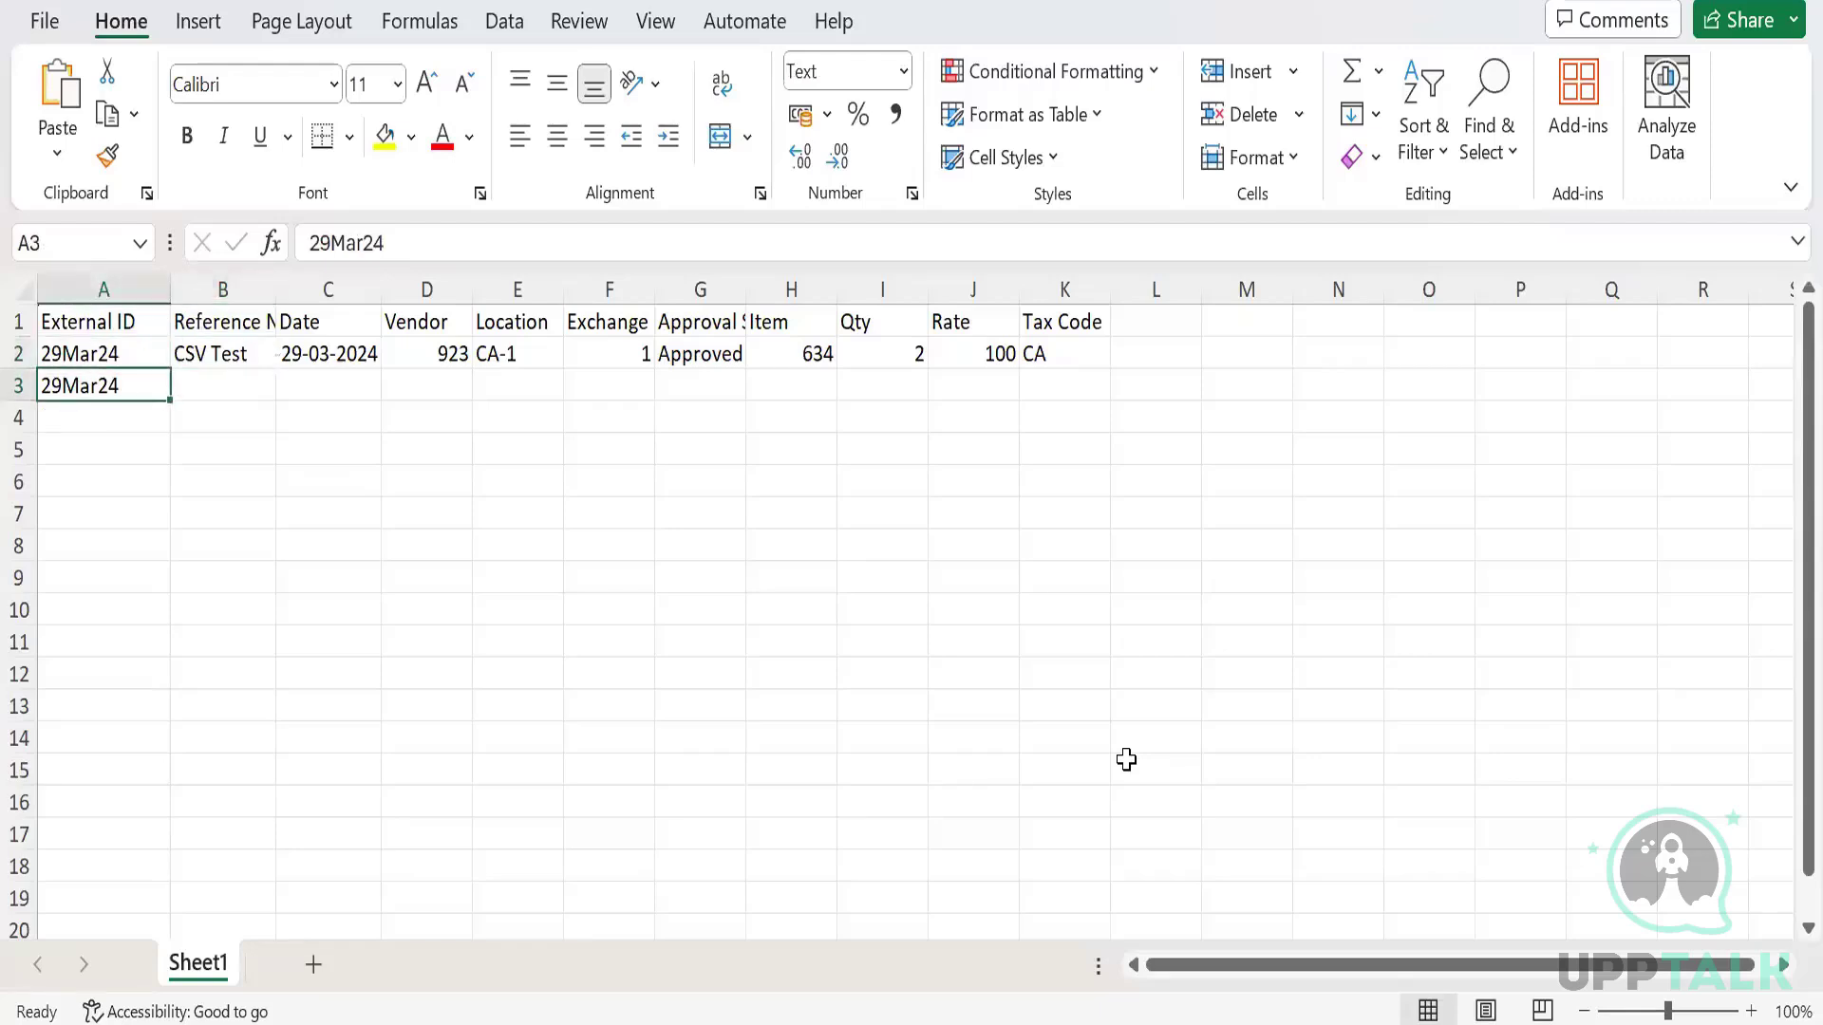
# Fill row 2's reference through approval values down into row 3.
pyautogui.press('Up')
pyautogui.press('Right')
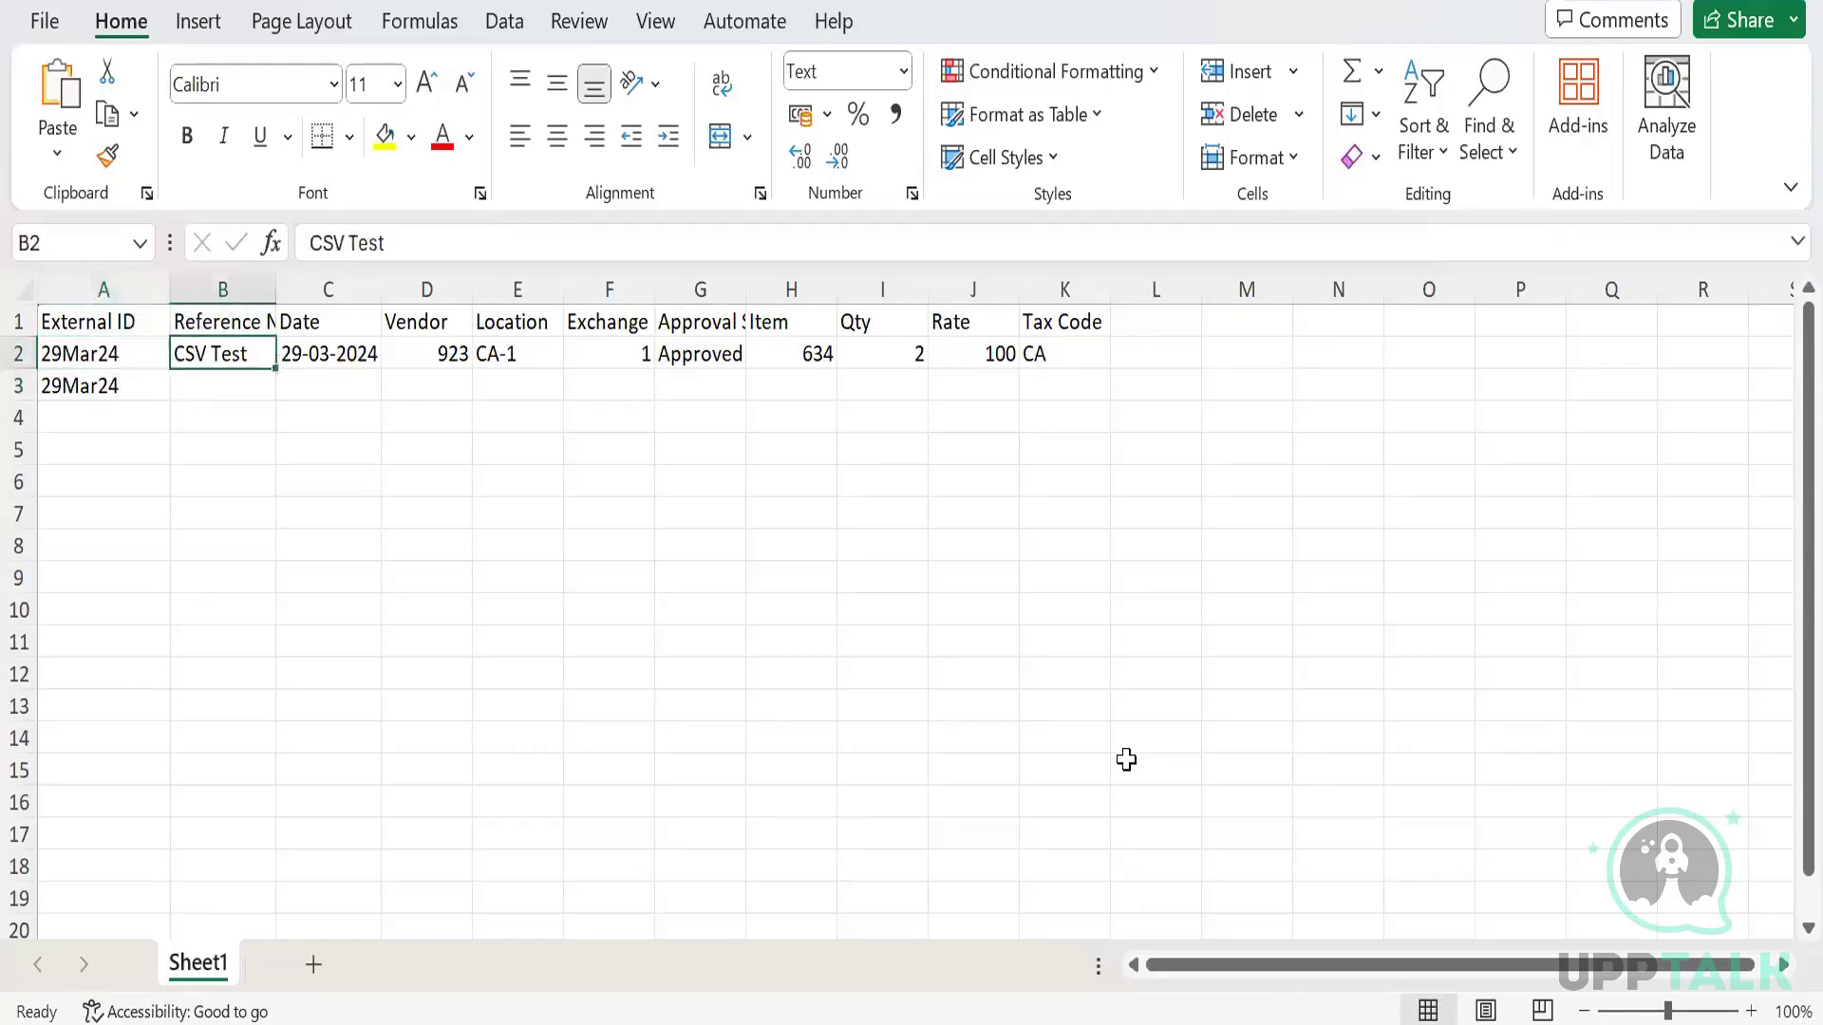
pyautogui.hotkey('shift', 'Right')
pyautogui.hotkey('shift', 'Right')
pyautogui.hotkey('shift', 'Right')
pyautogui.hotkey('shift', 'Right')
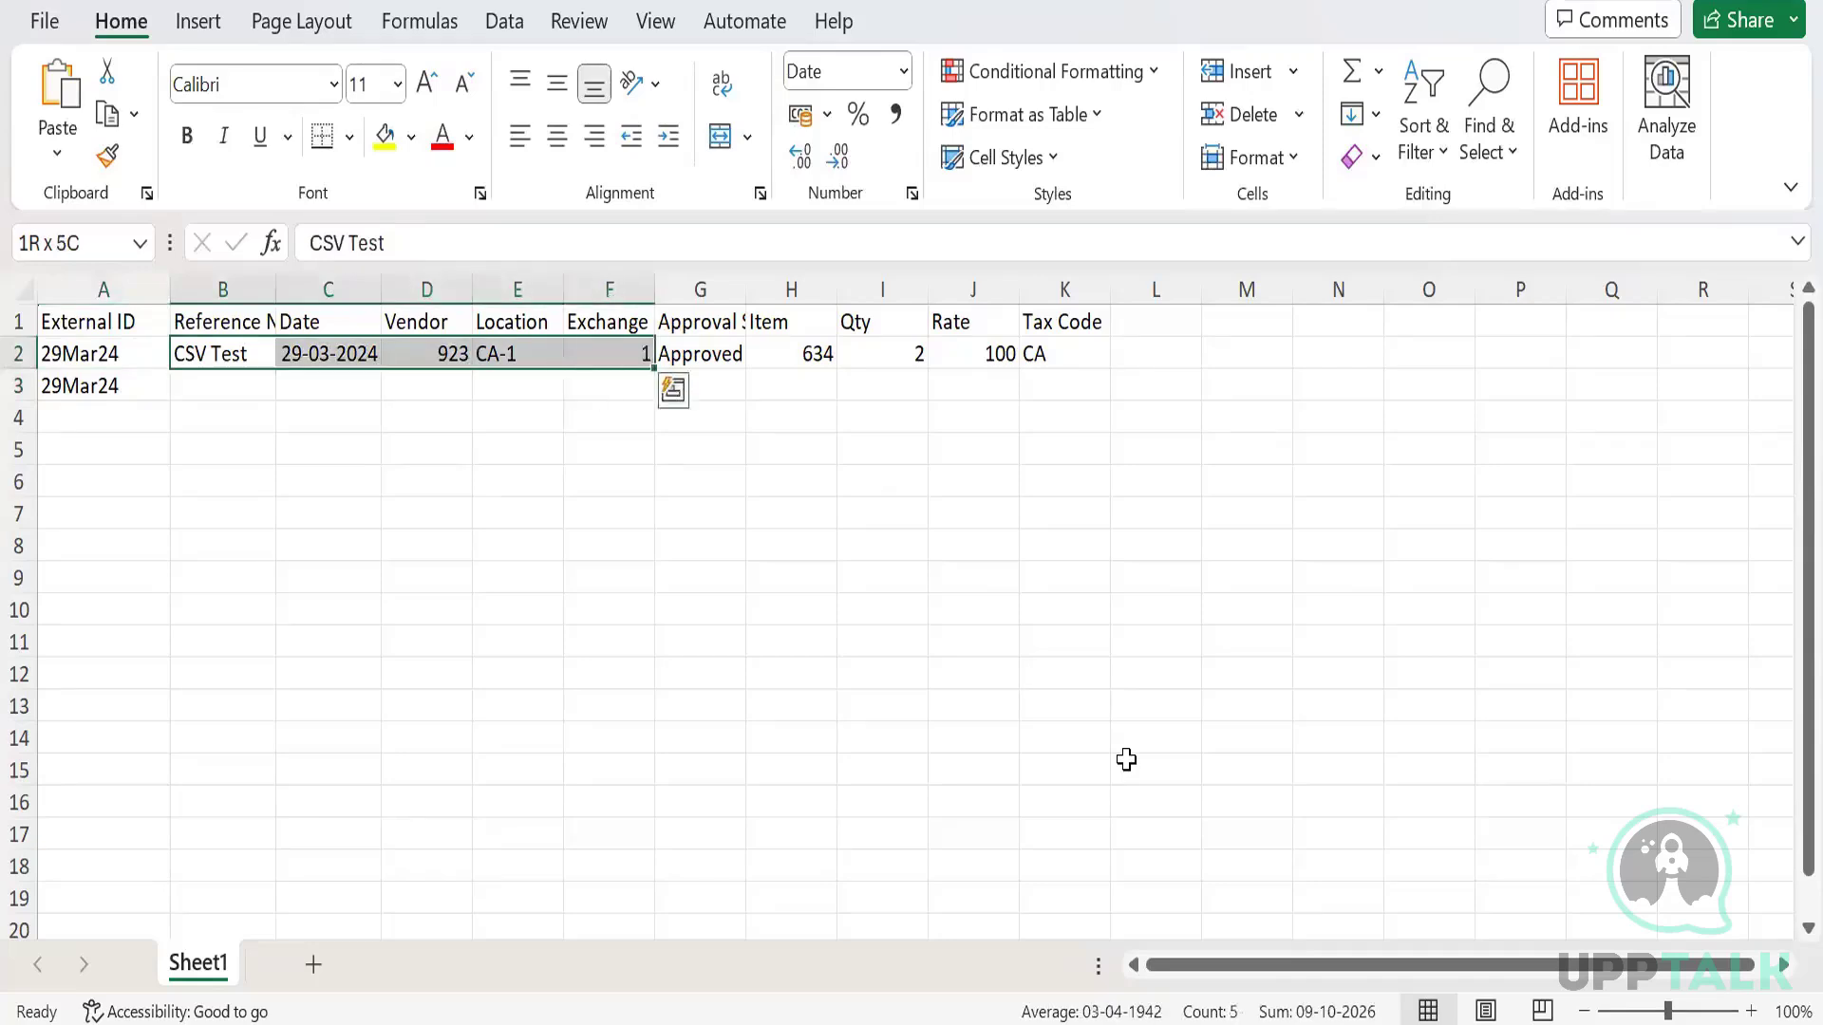
pyautogui.hotkey('shift', 'Right')
pyautogui.hotkey('shift', 'Down')
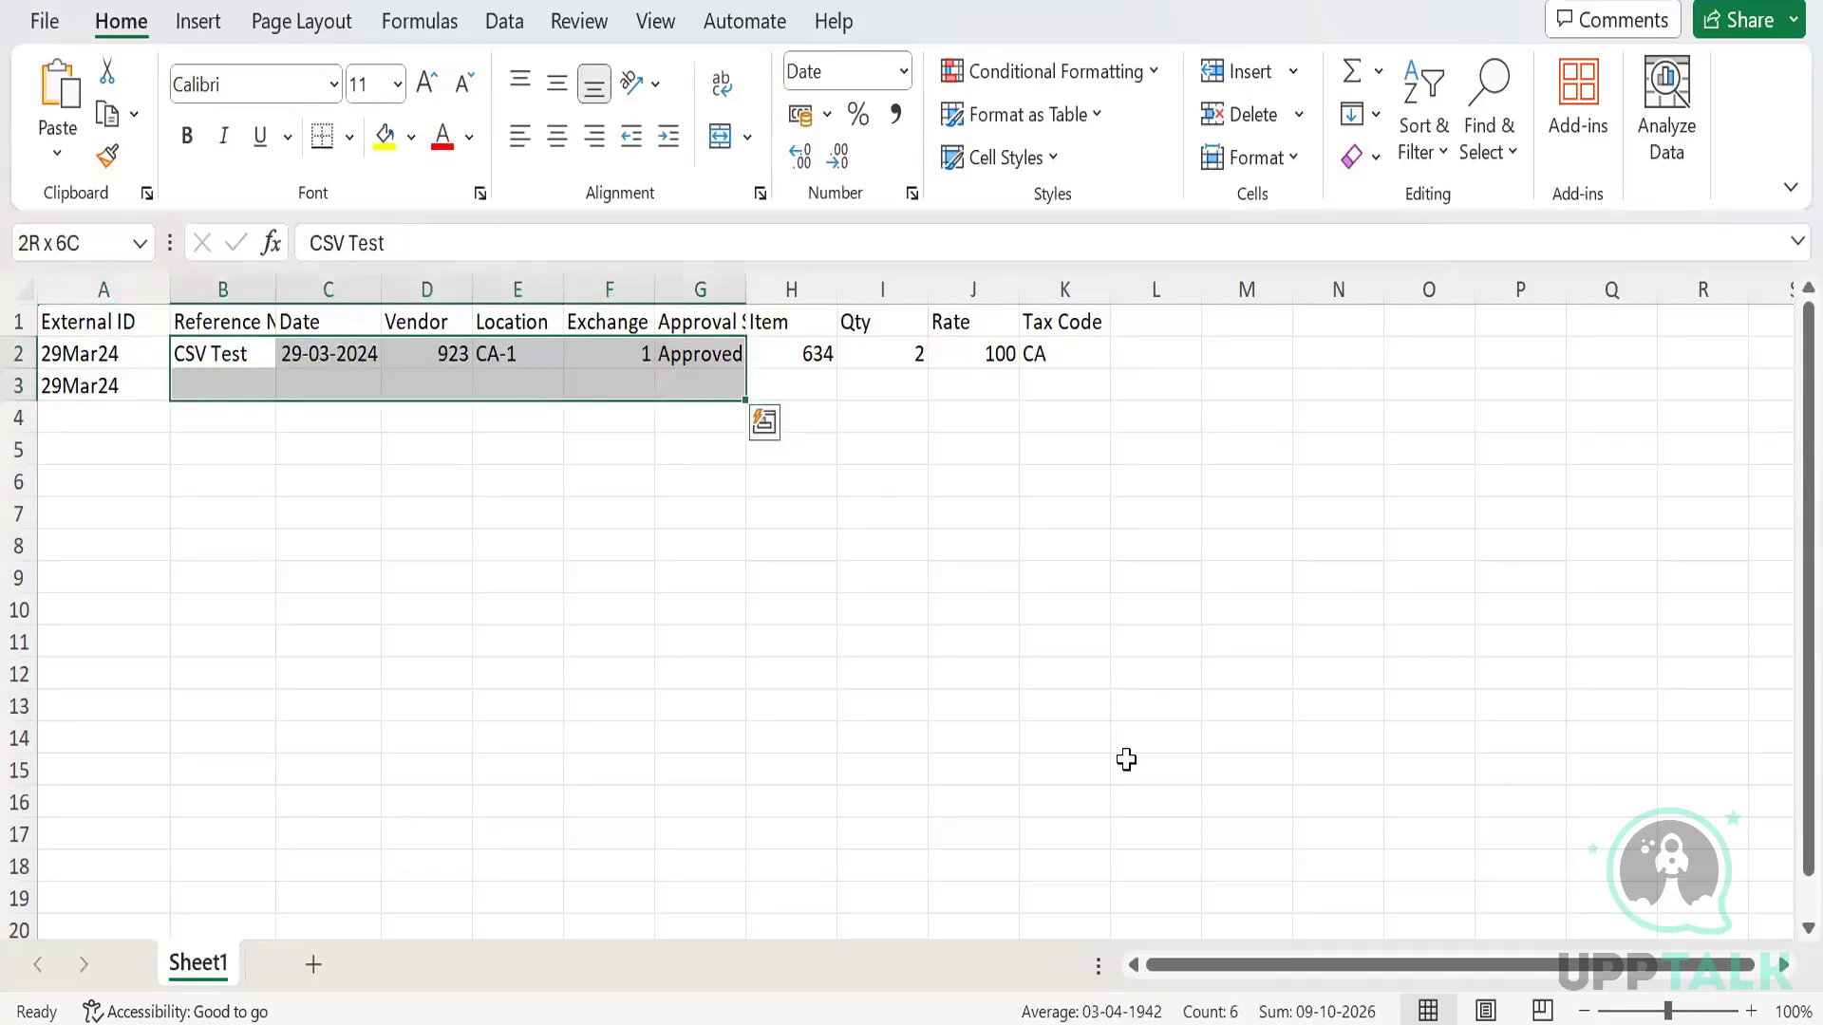
pyautogui.hotkey('ctrl', 'd')
pyautogui.press('Right')
pyautogui.press('Right')
pyautogui.press('Right')
pyautogui.press('Right')
pyautogui.press('Right')
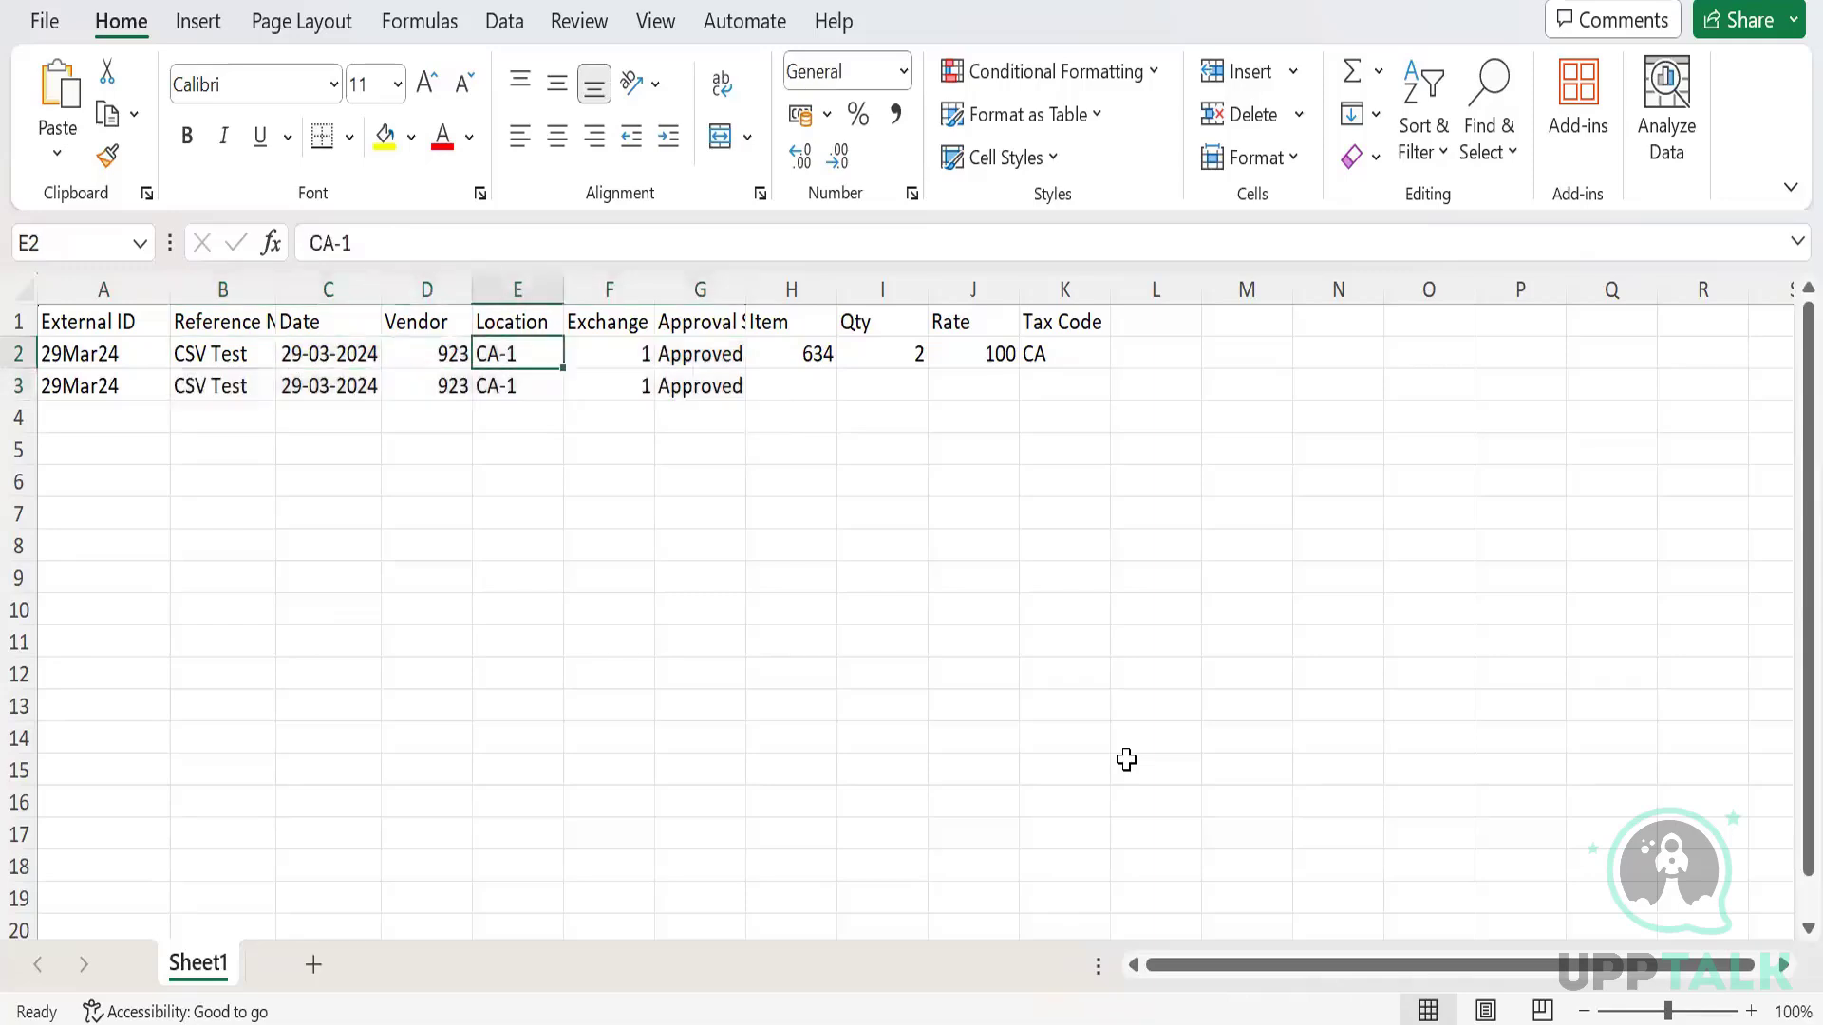
pyautogui.press('Right')
pyautogui.press('Down')
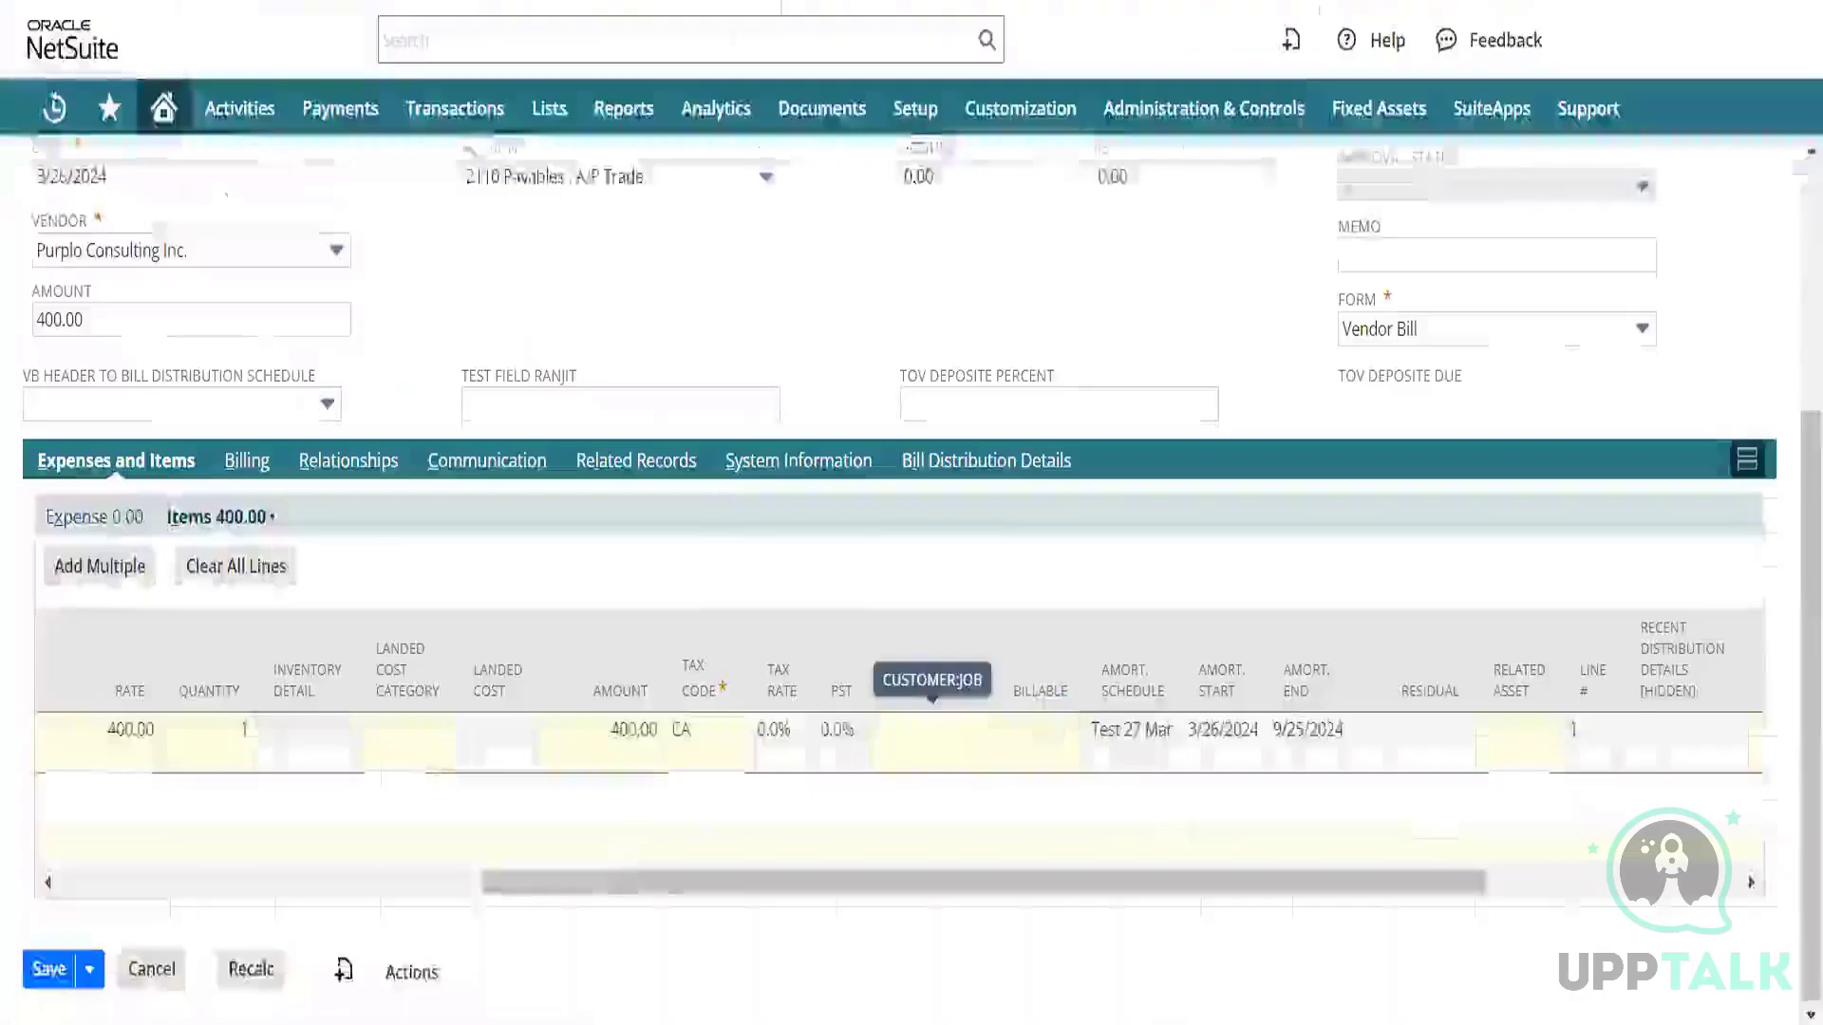
# Commit the existing item line, confirming the change to the reimbursed line.
pyautogui.moveTo(662, 883); pyautogui.dragTo(6, 739)
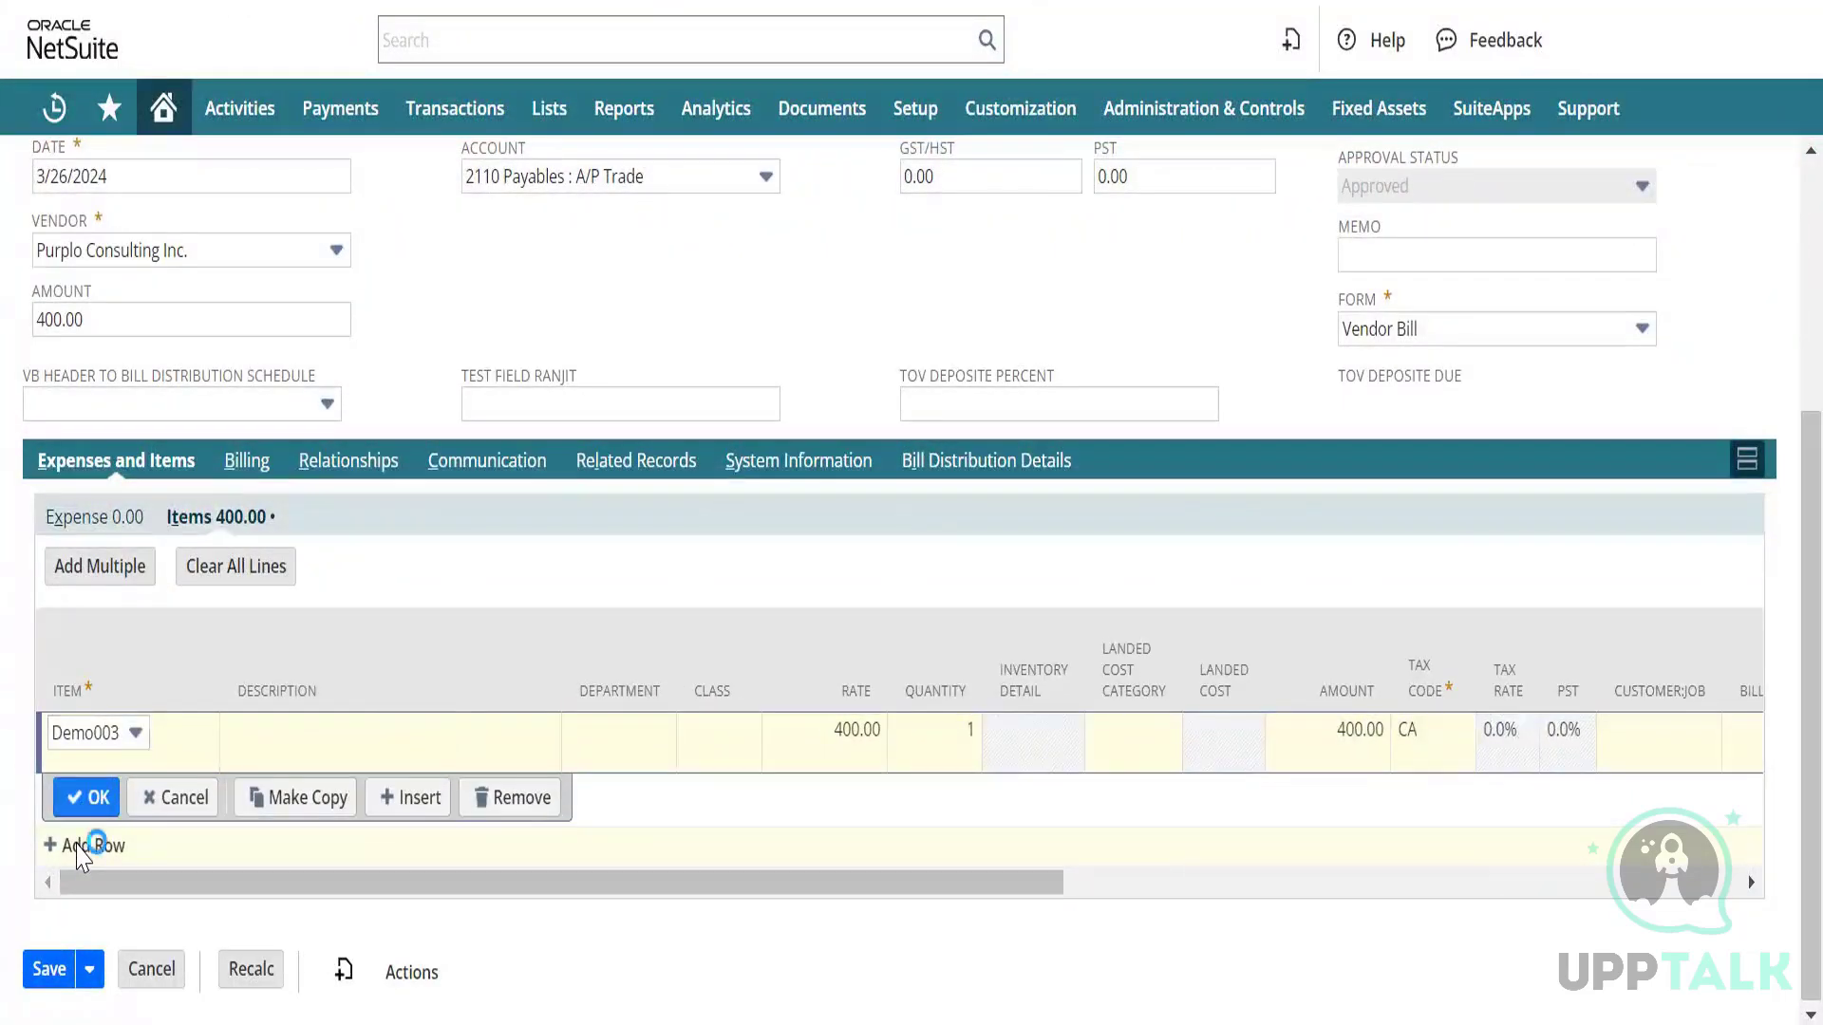
pyautogui.click(76, 798)
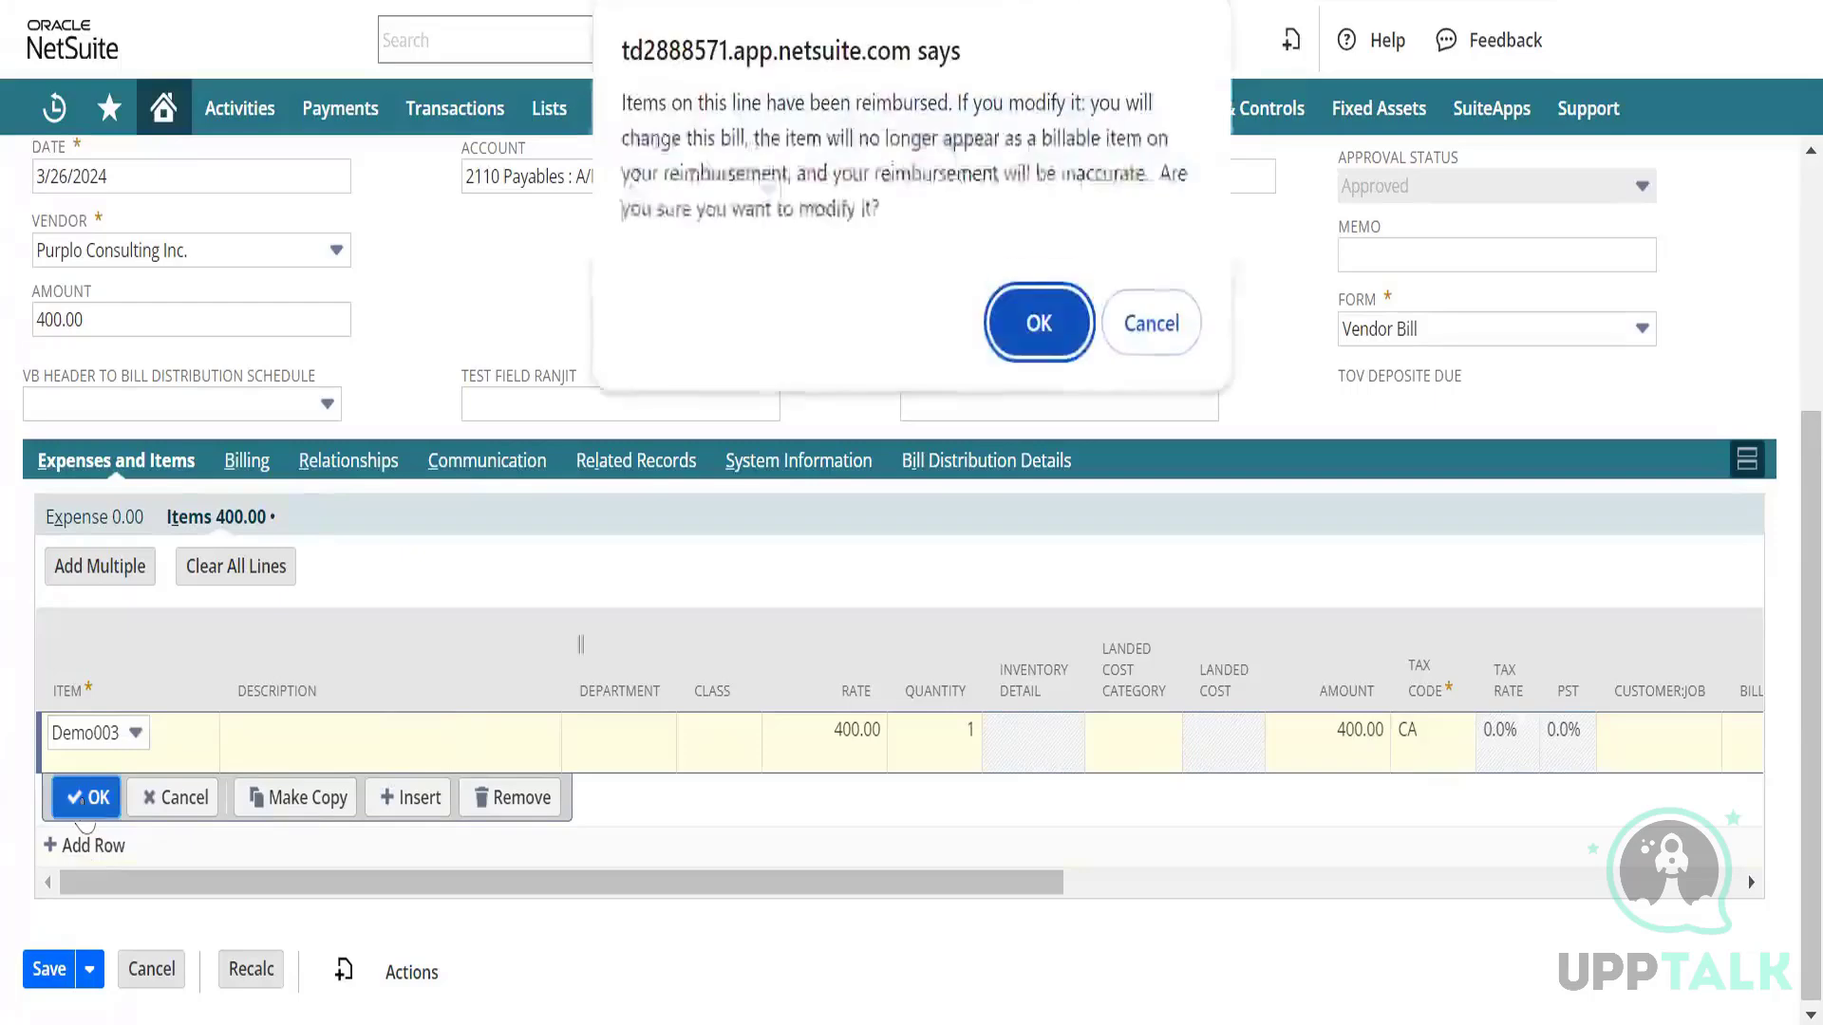
pyautogui.click(1043, 325)
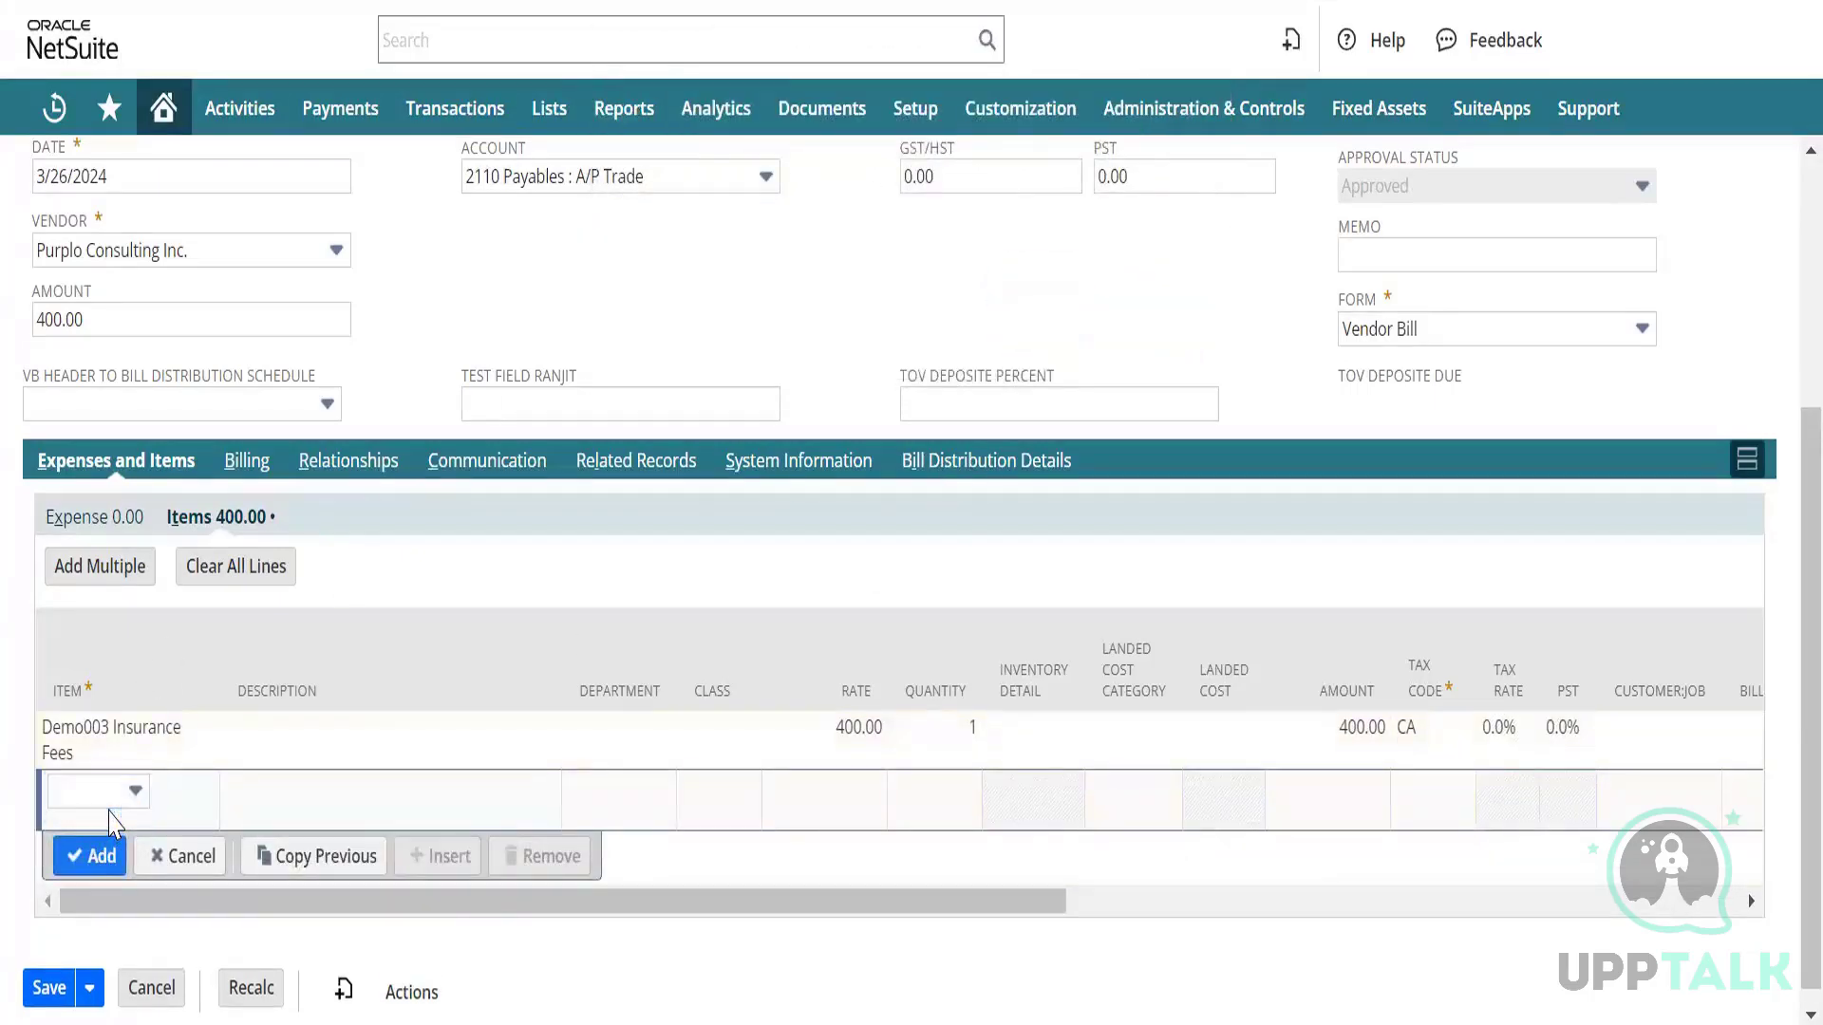
# Add Test Item 001 Training Session on a new line and view its item record.
pyautogui.click(121, 800)
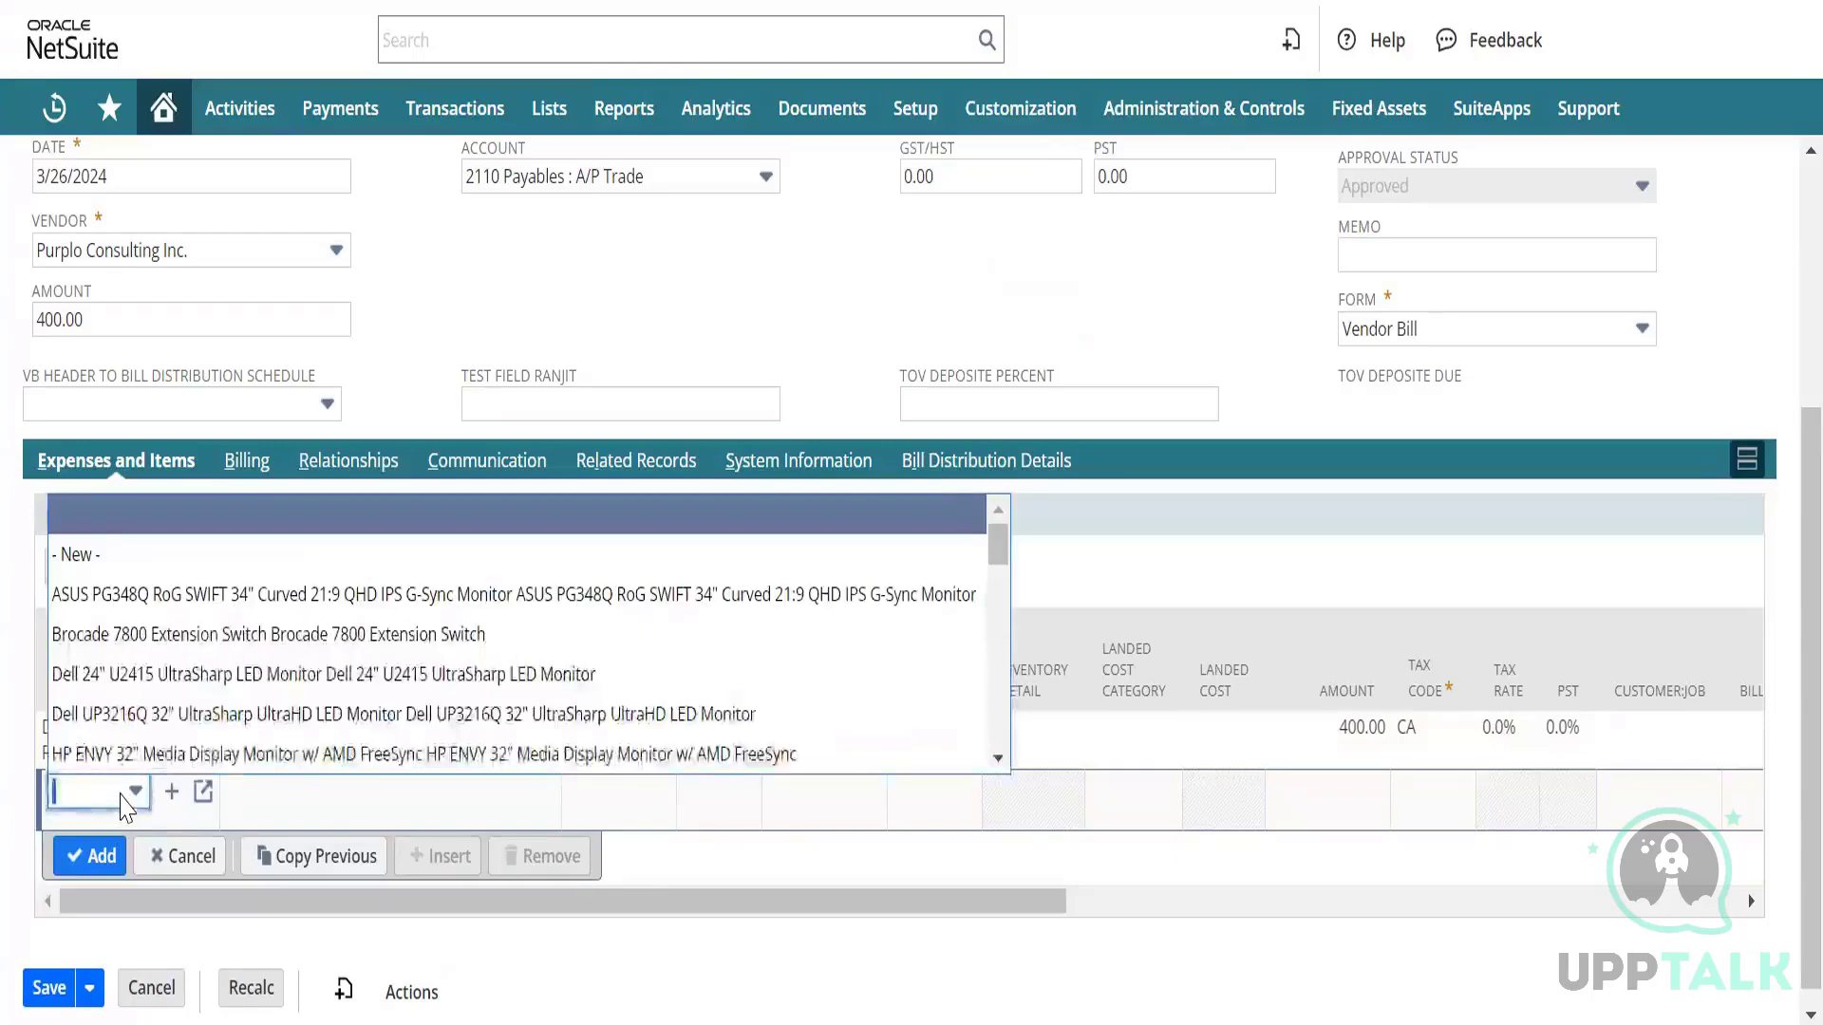
pyautogui.write('Demo003')
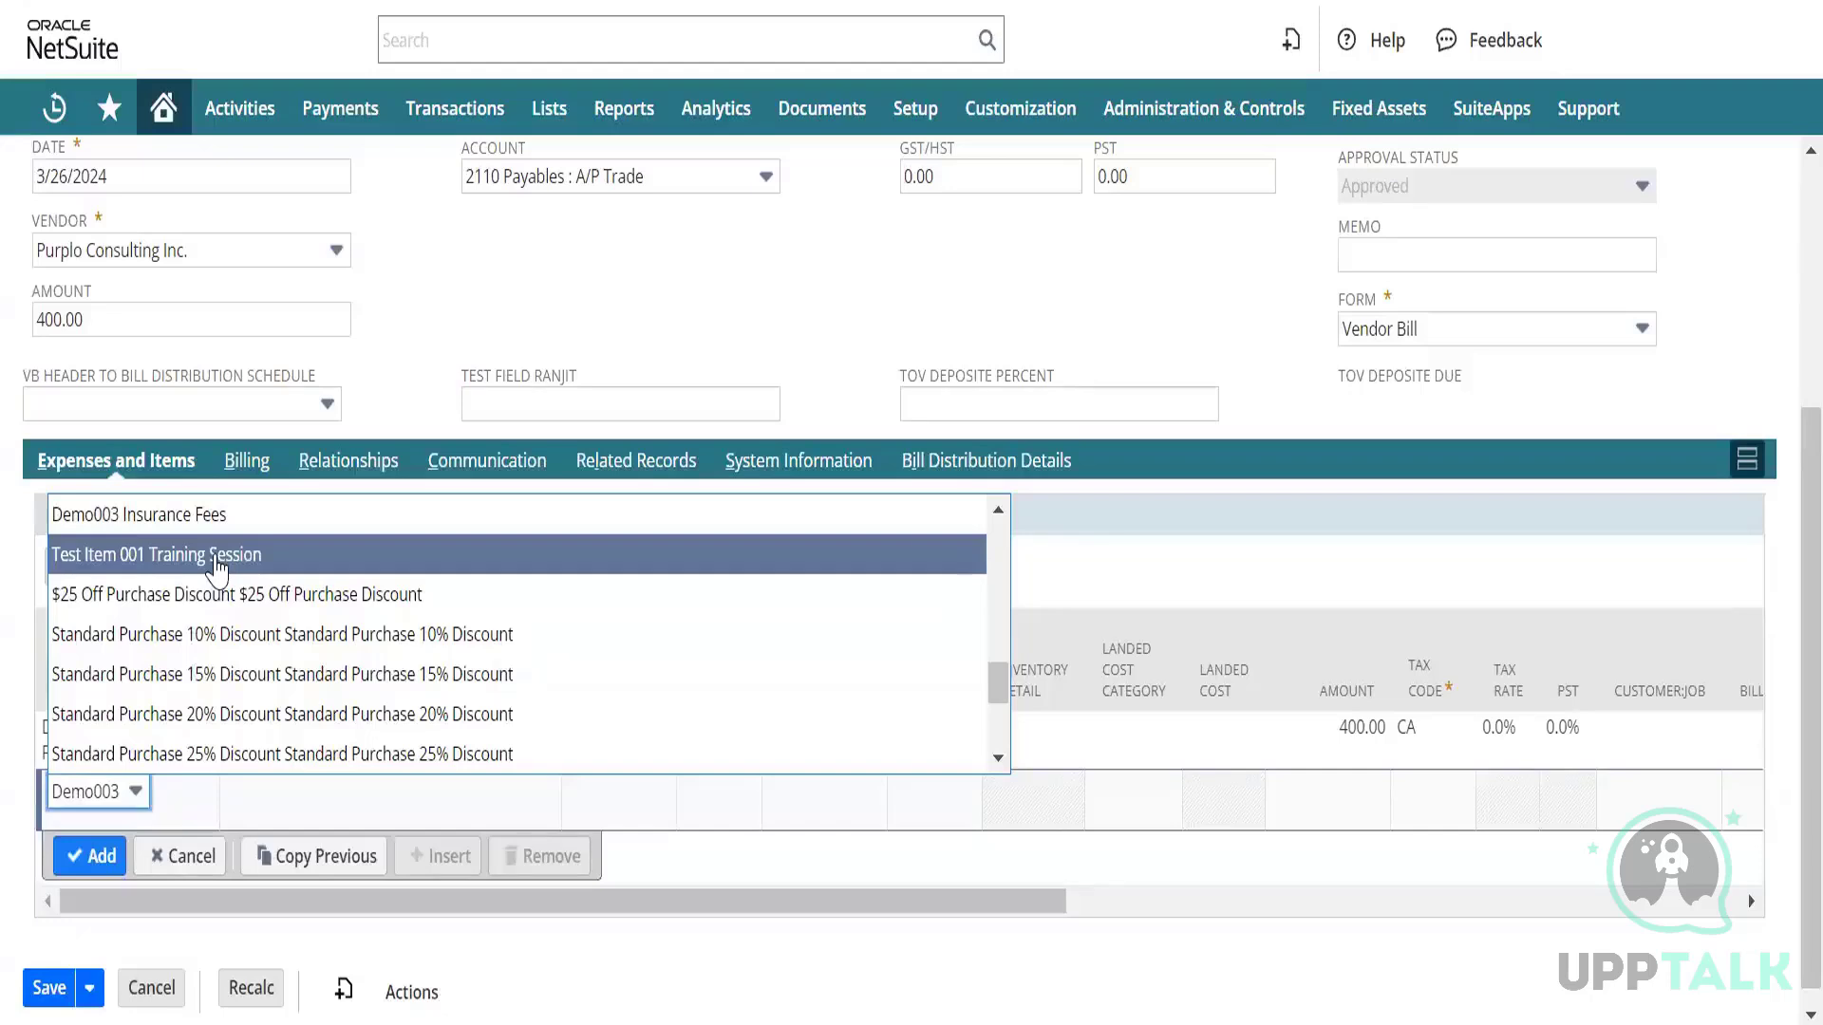
pyautogui.click(218, 556)
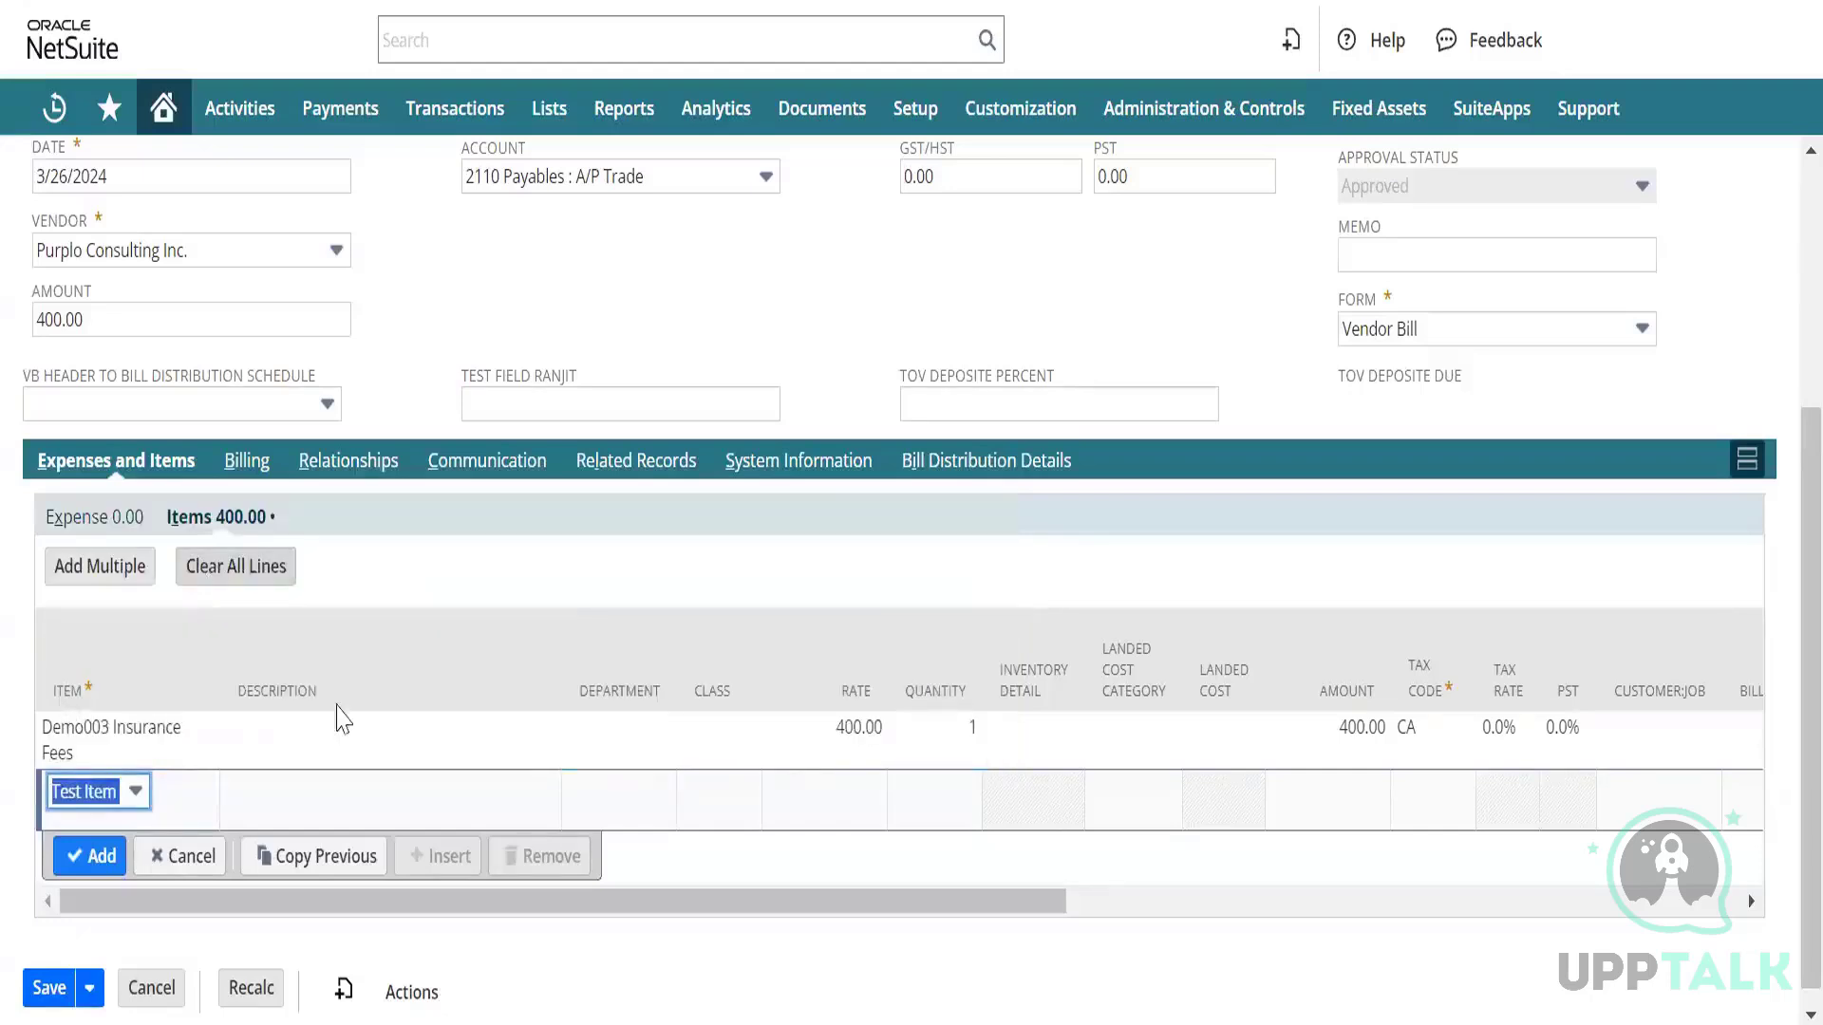
pyautogui.click(305, 838)
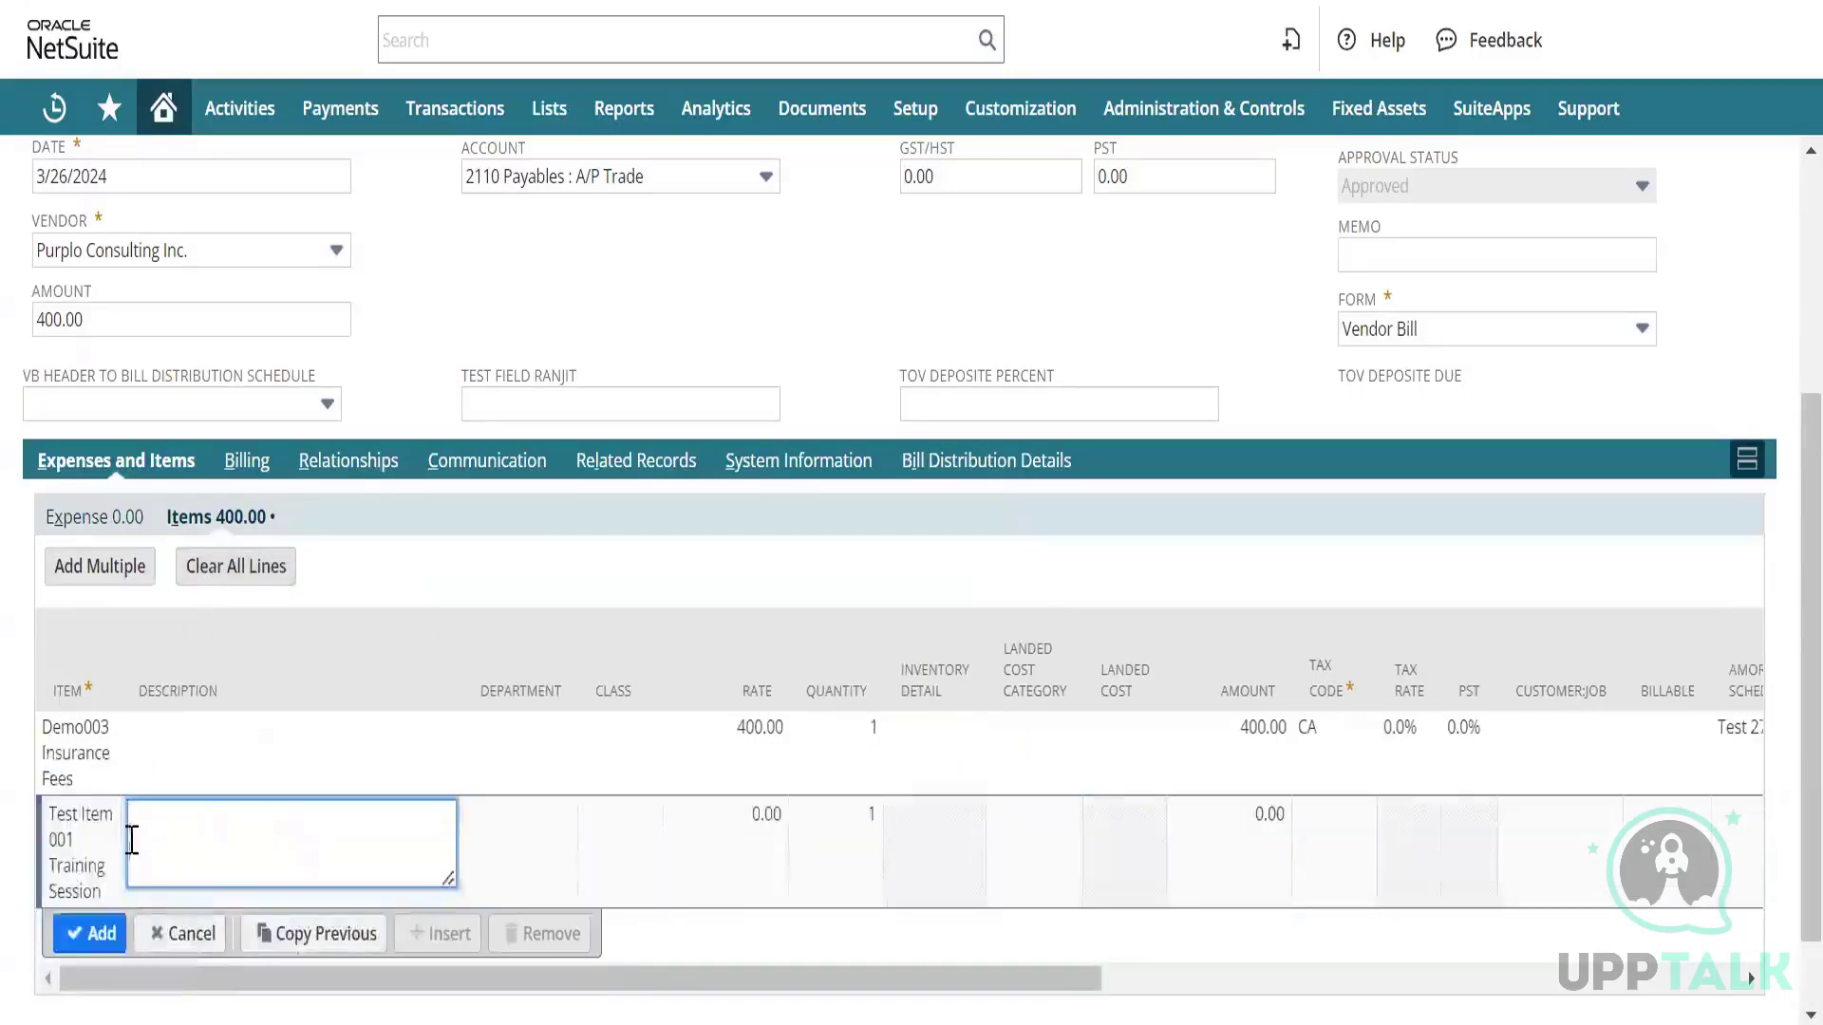
pyautogui.click(99, 865)
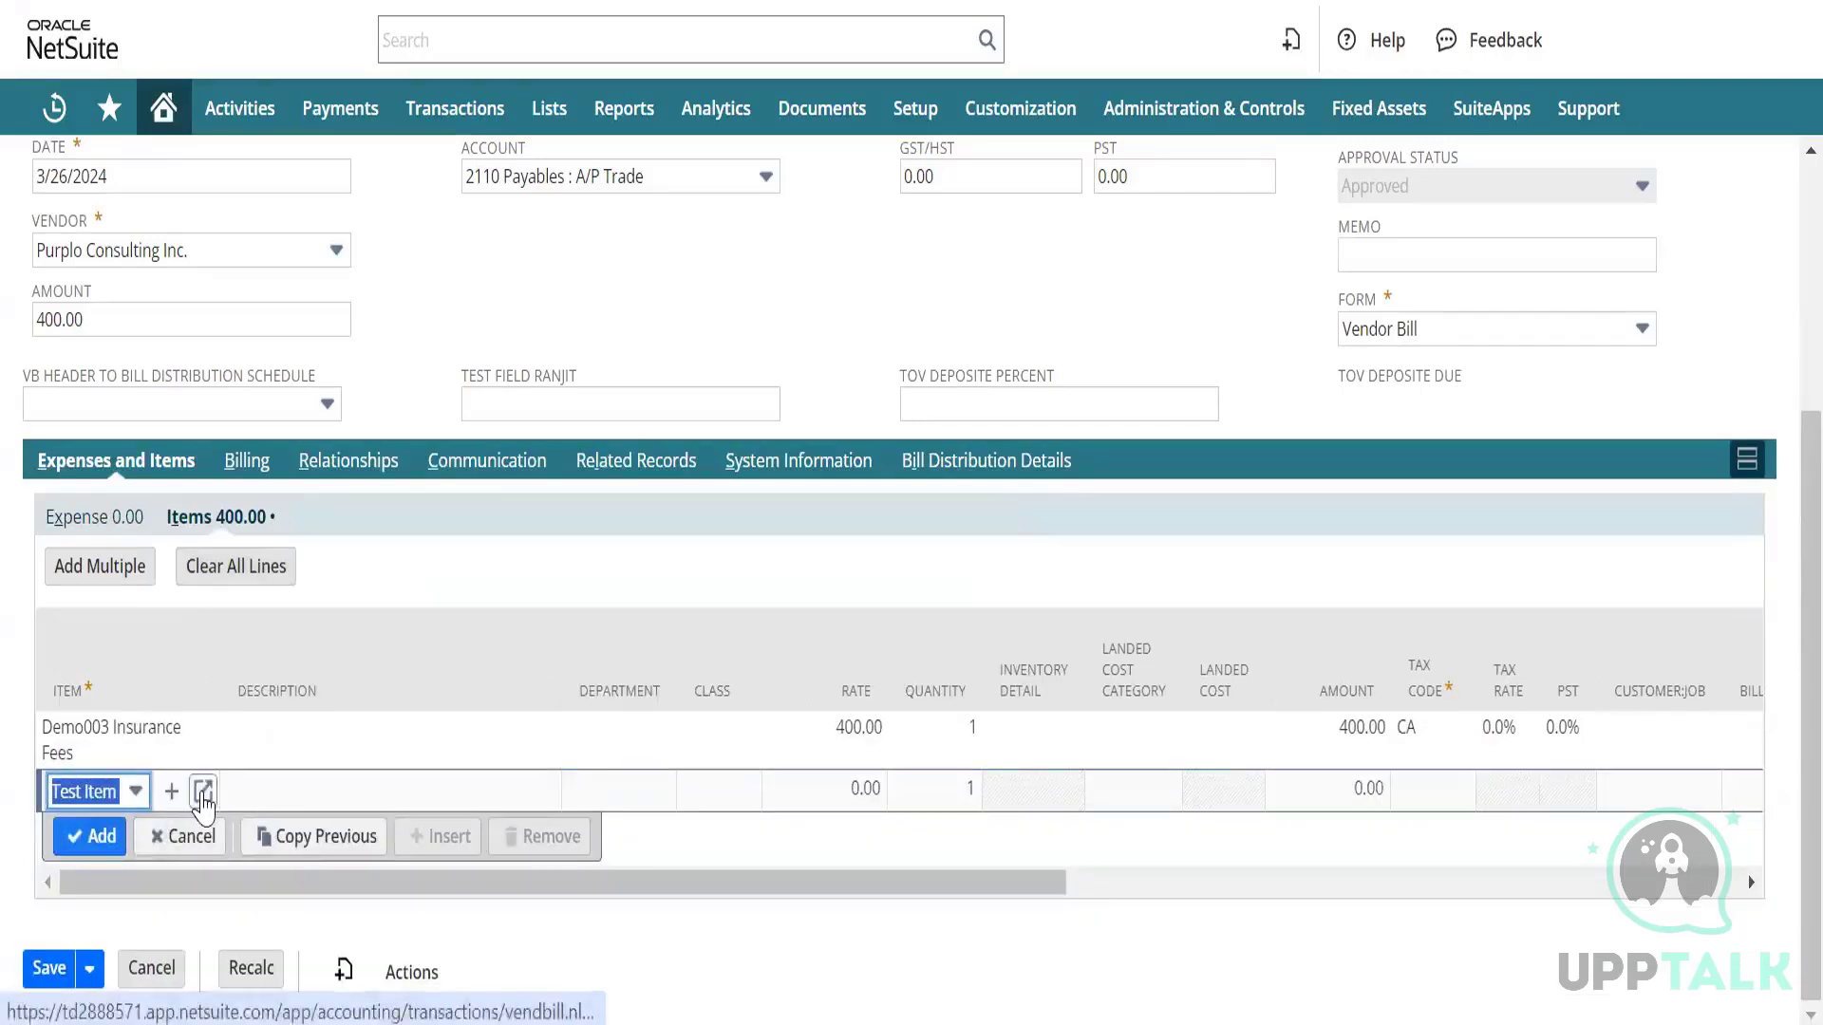
pyautogui.click(203, 788)
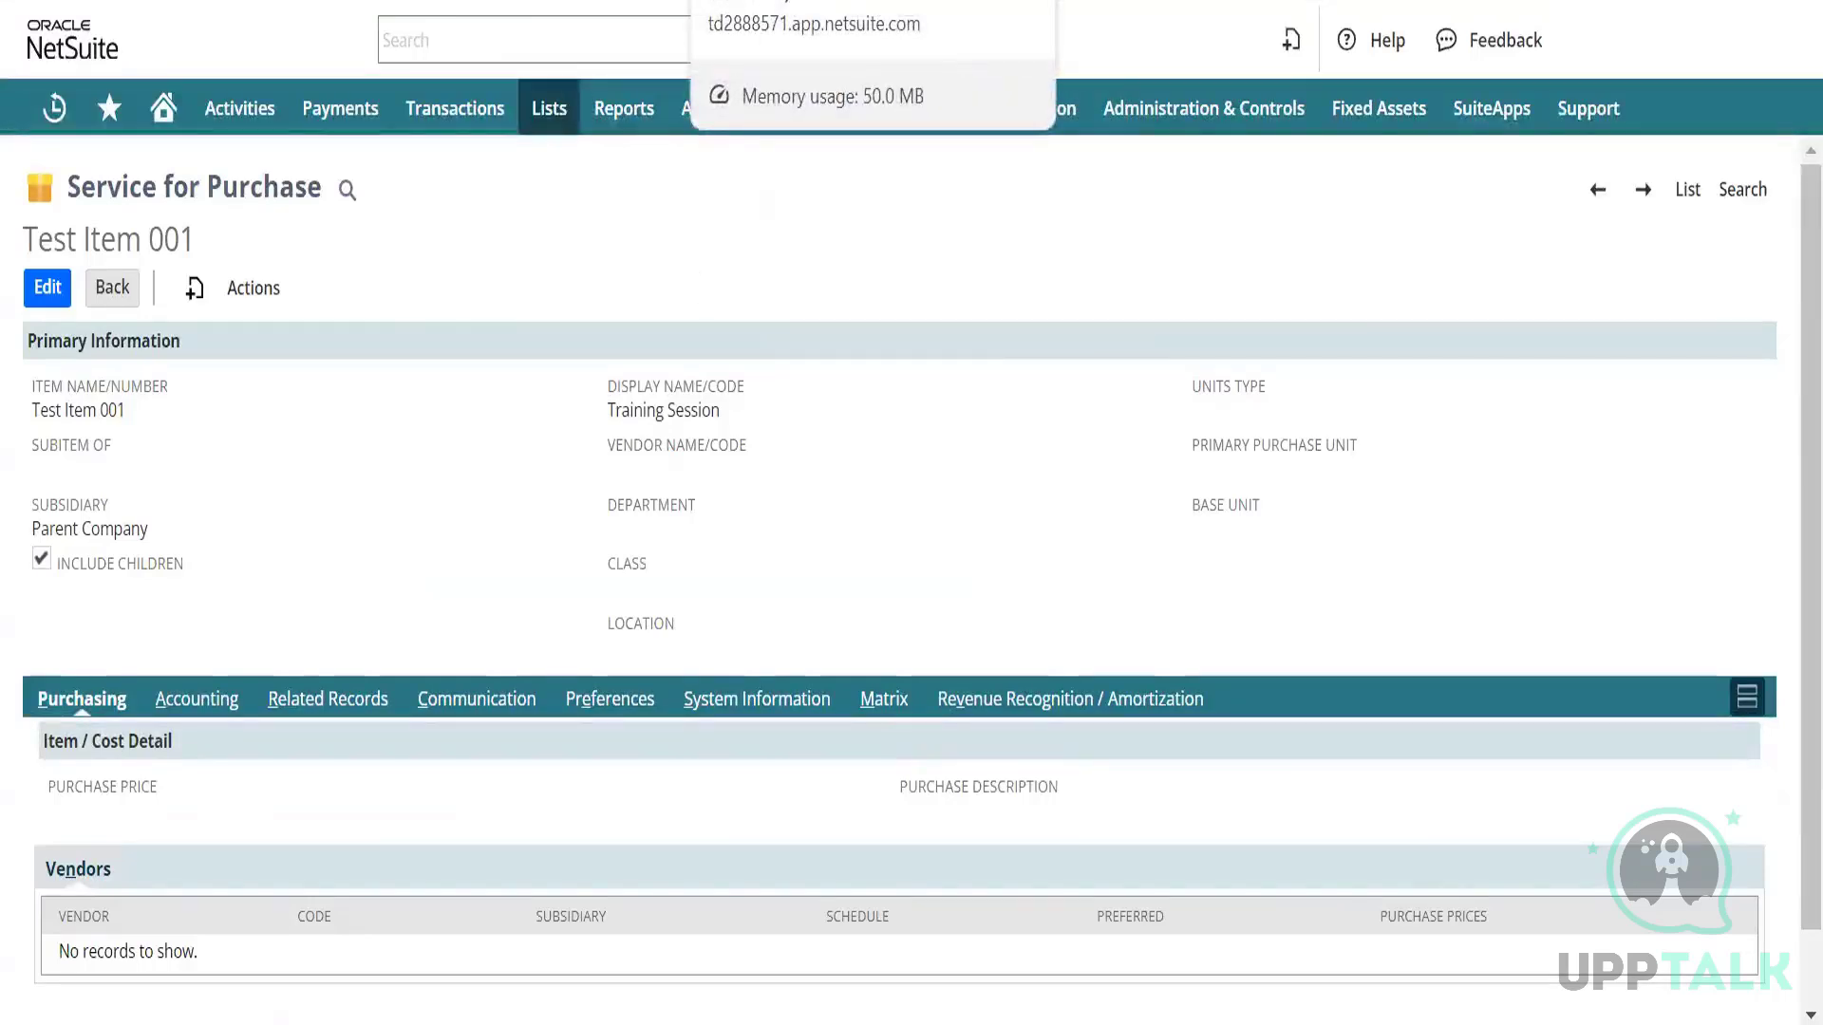
pyautogui.click(807, 1)
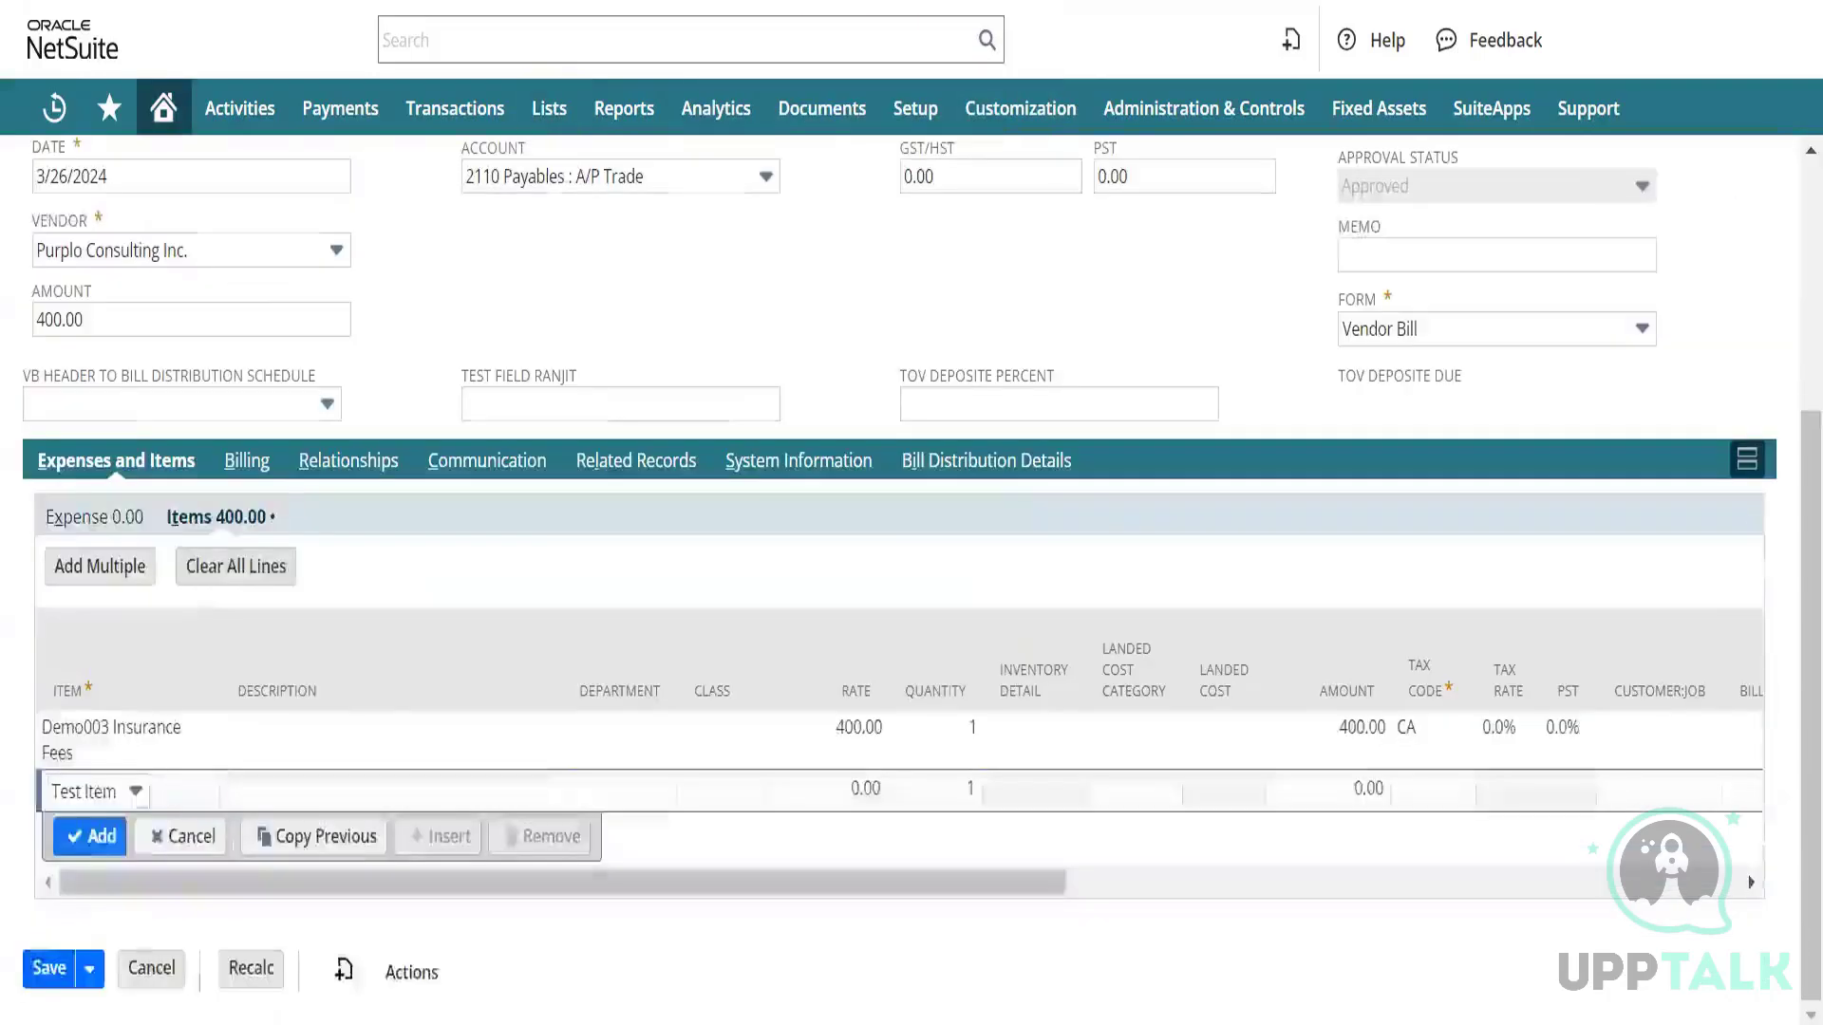
# Enter item 624, quantity 5, rate 50 and tax code CA in row 3.
pyautogui.hotkey('alt', 'Tab')
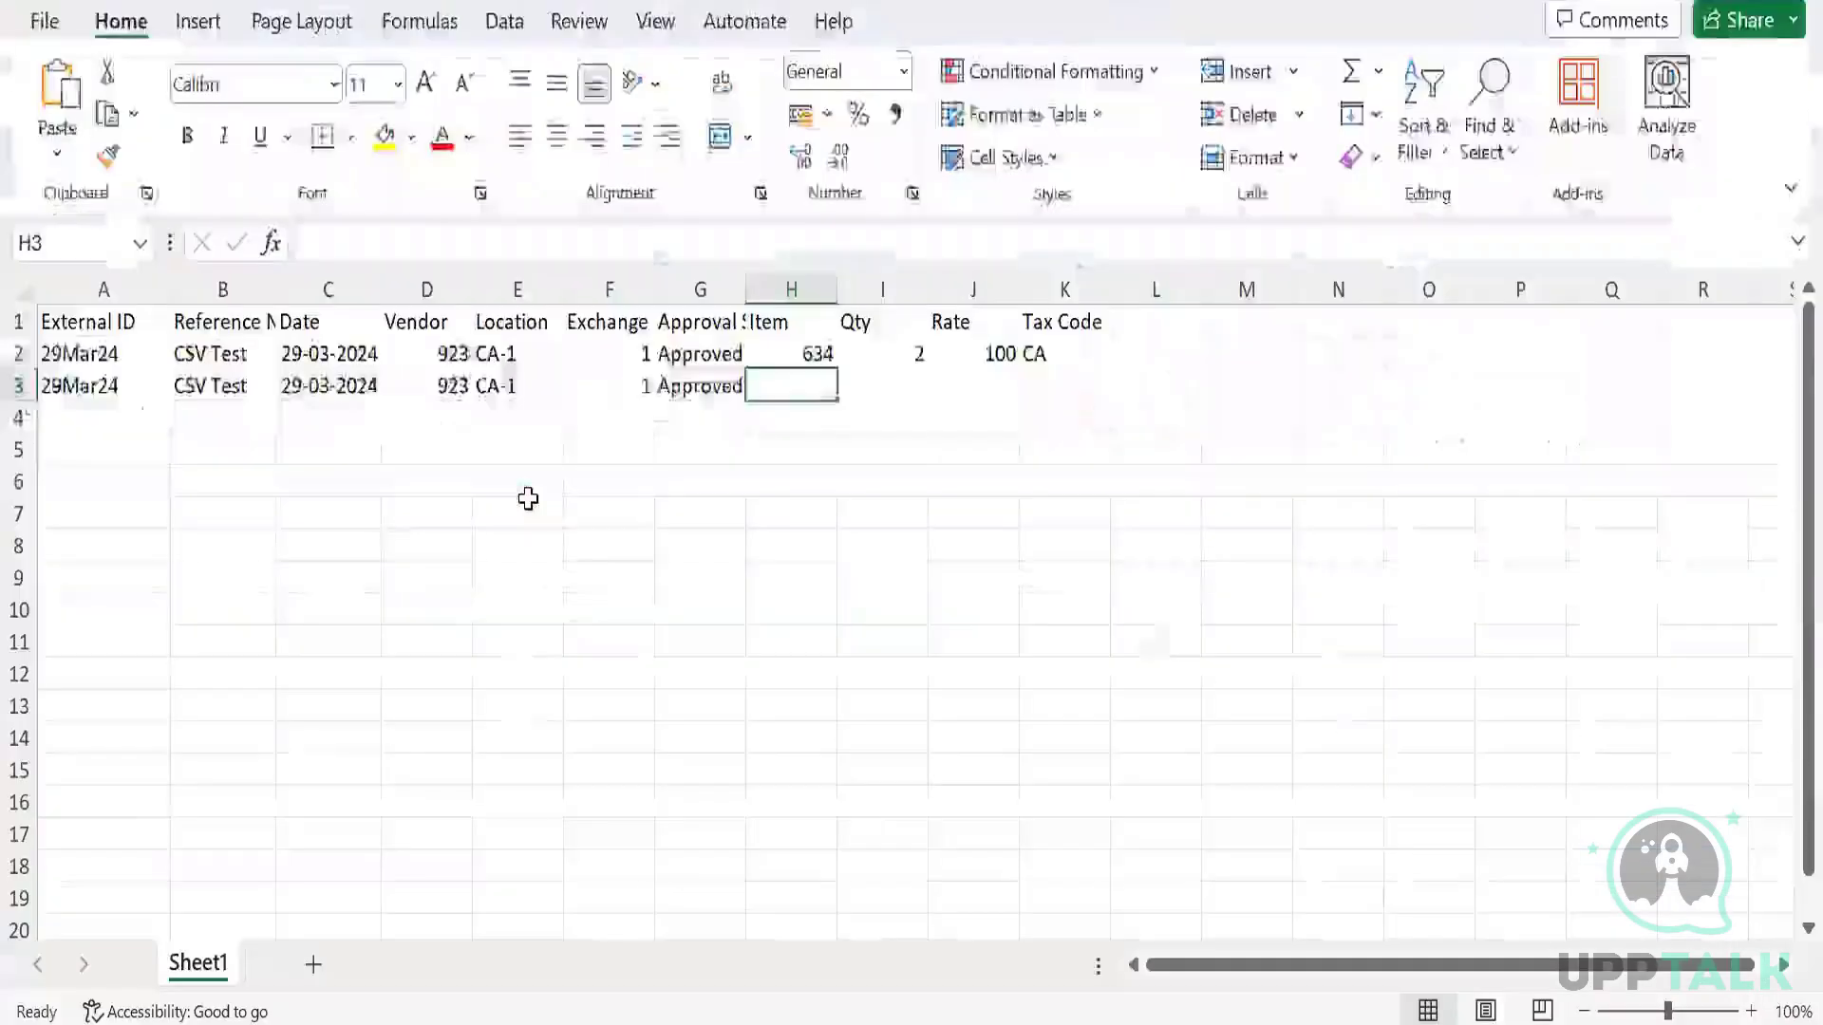
pyautogui.write('624')
pyautogui.press('Tab')
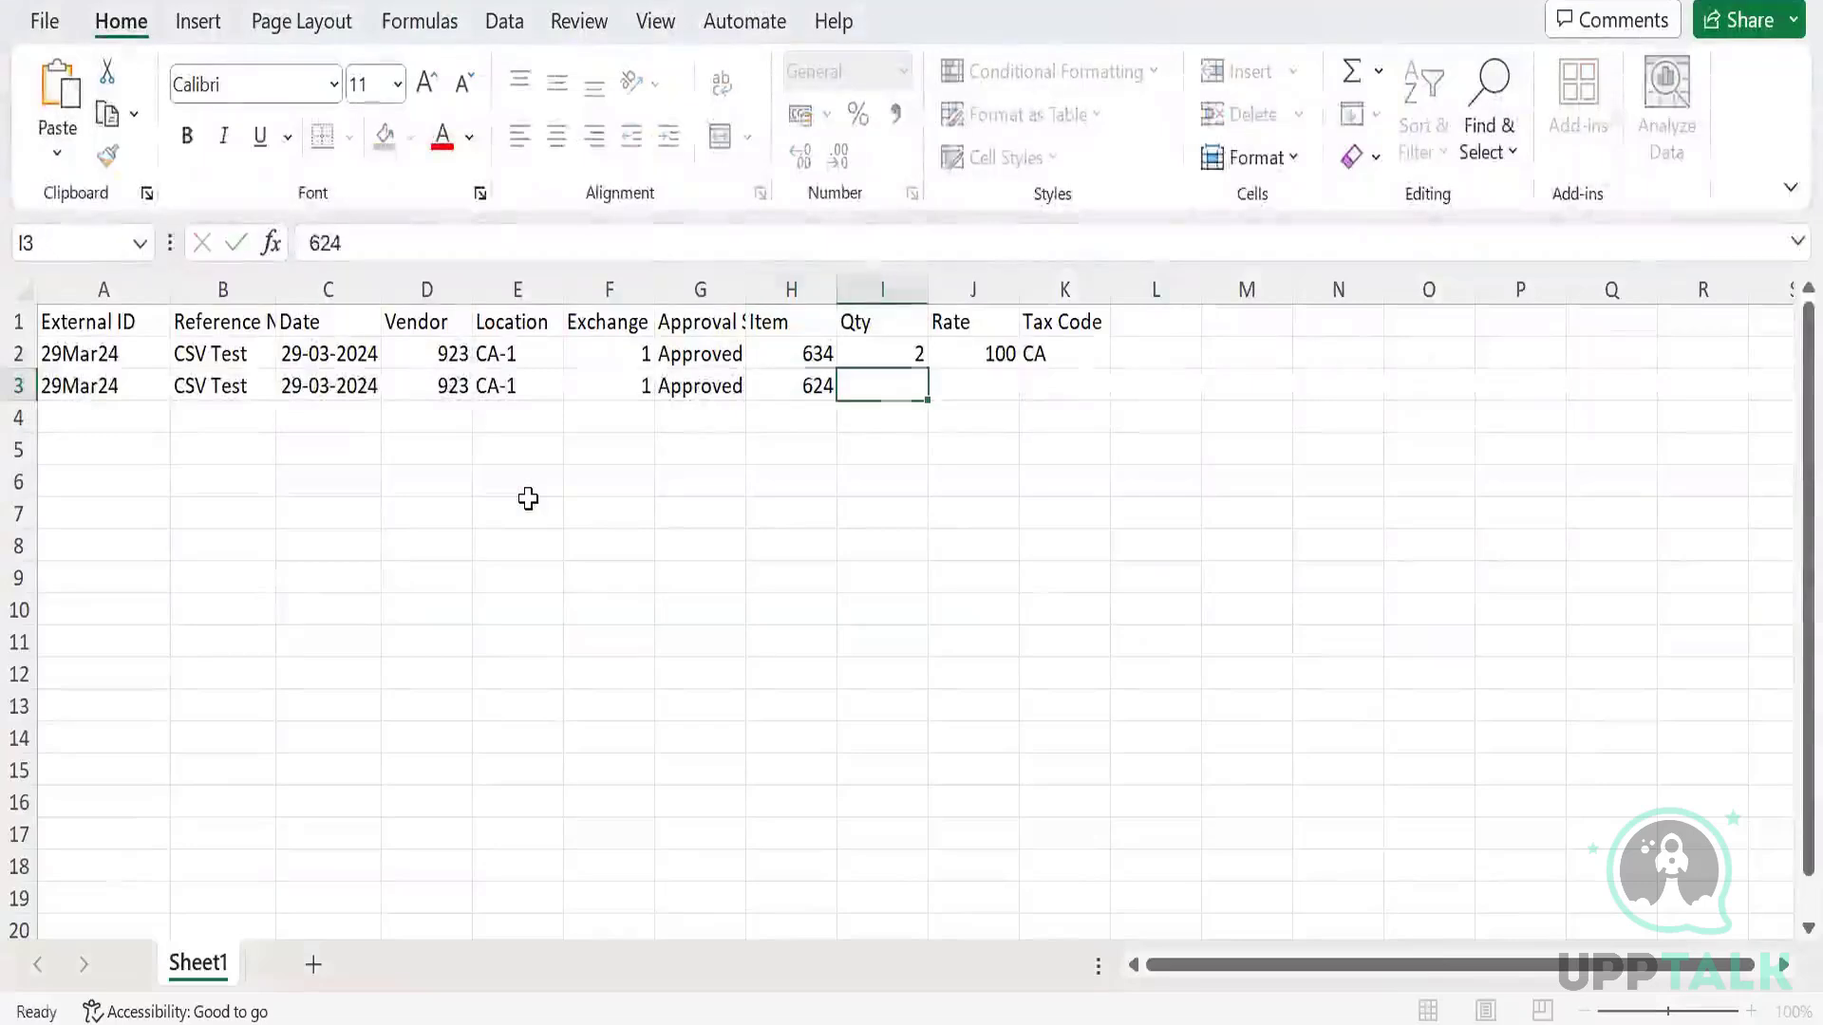
pyautogui.write('5')
pyautogui.press('Tab')
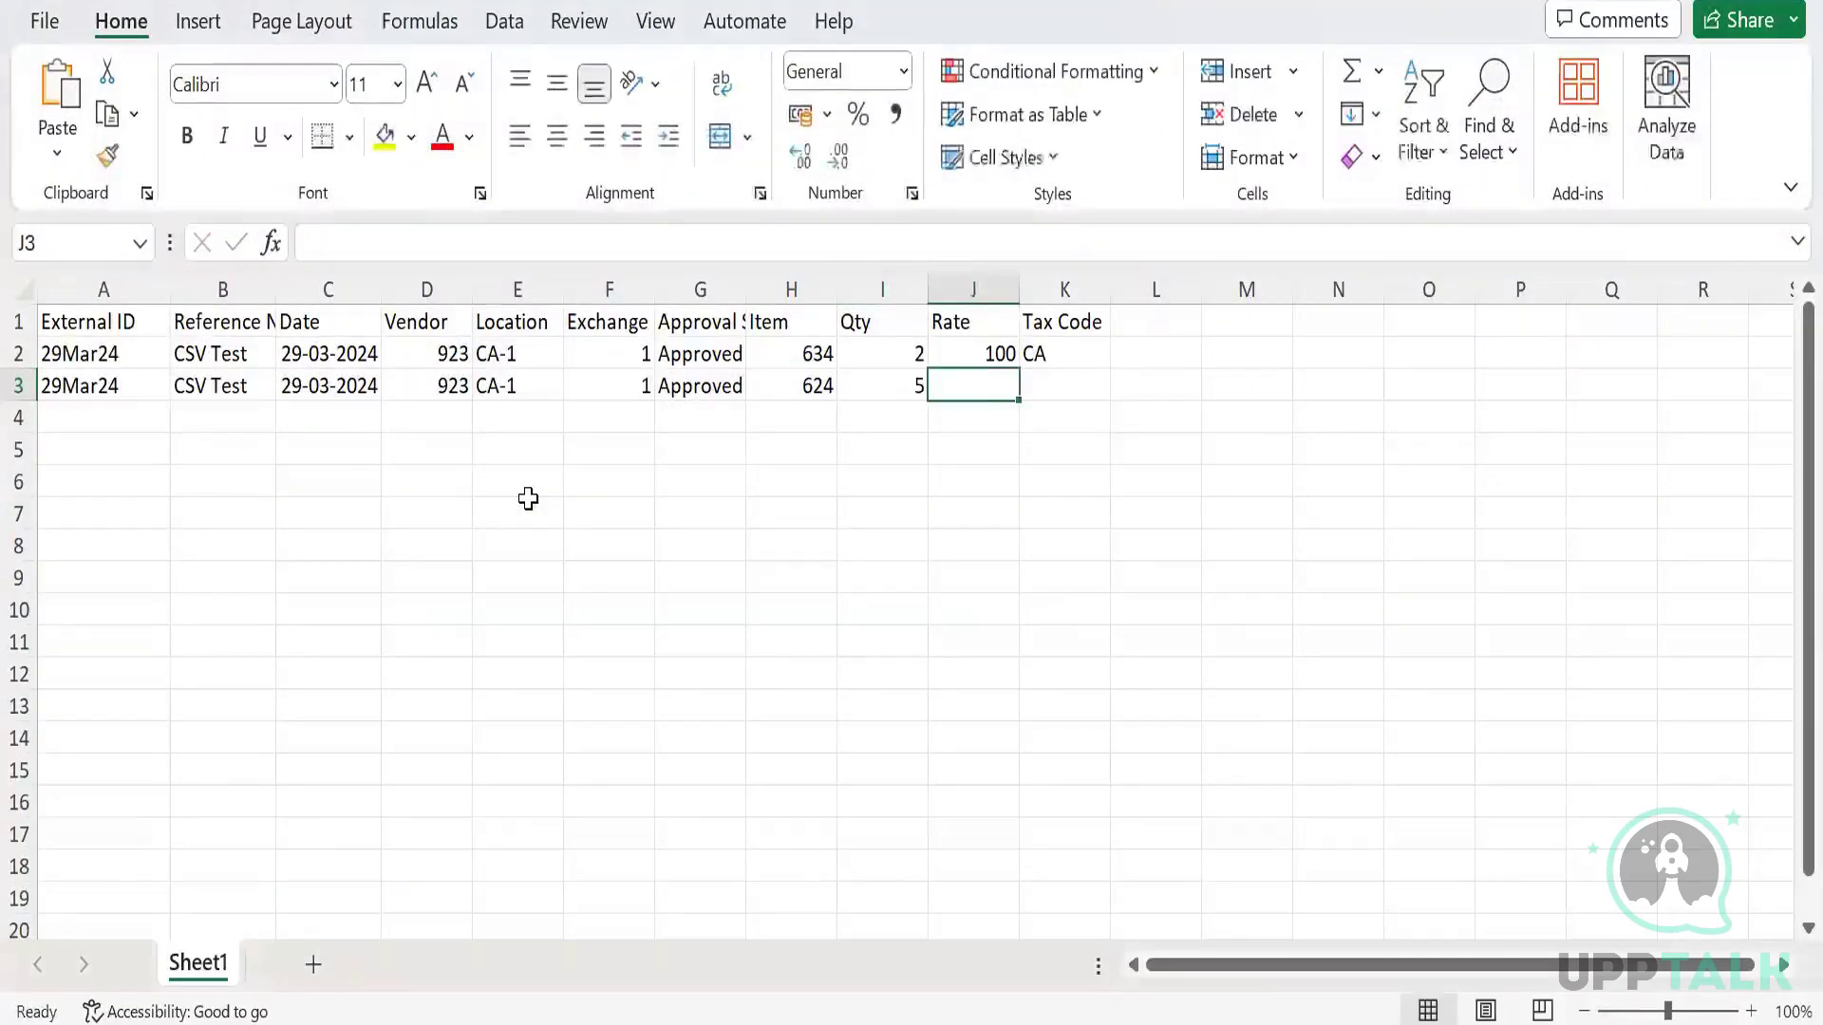
pyautogui.write('50')
pyautogui.press('Return')
pyautogui.press('Up')
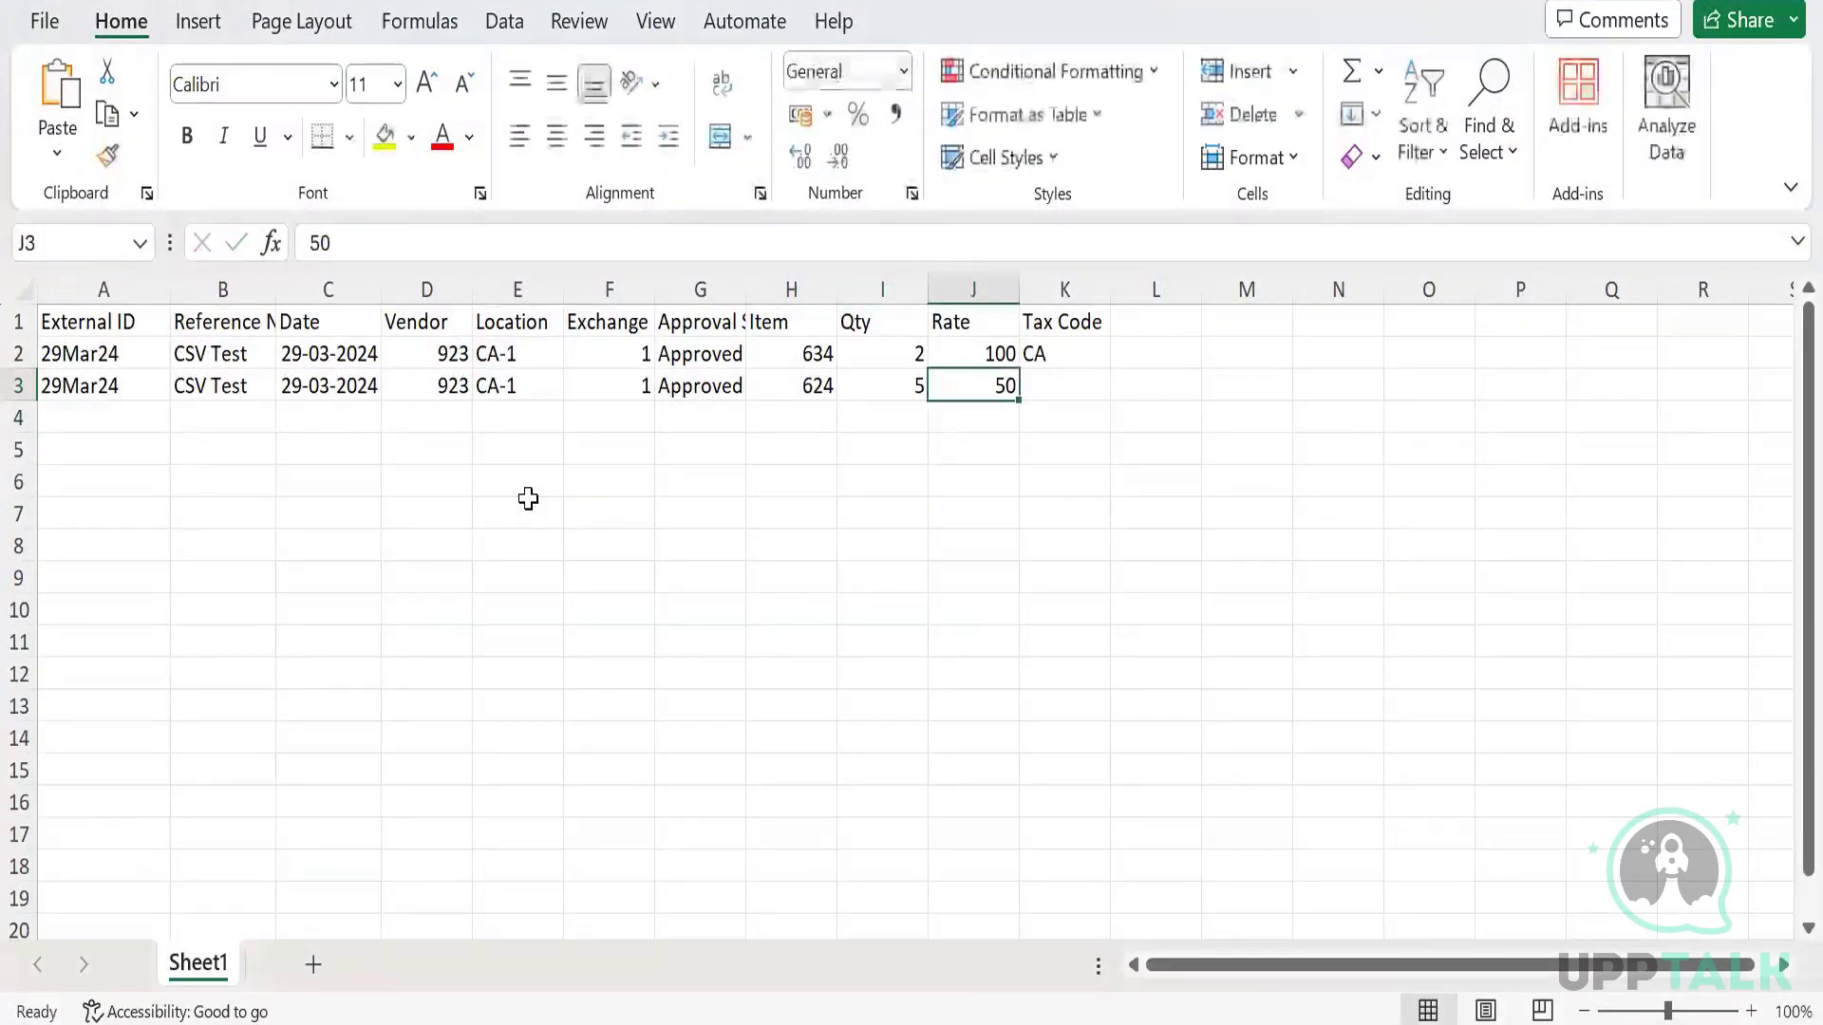
pyautogui.press('Tab')
pyautogui.write('CA')
pyautogui.press('Return')
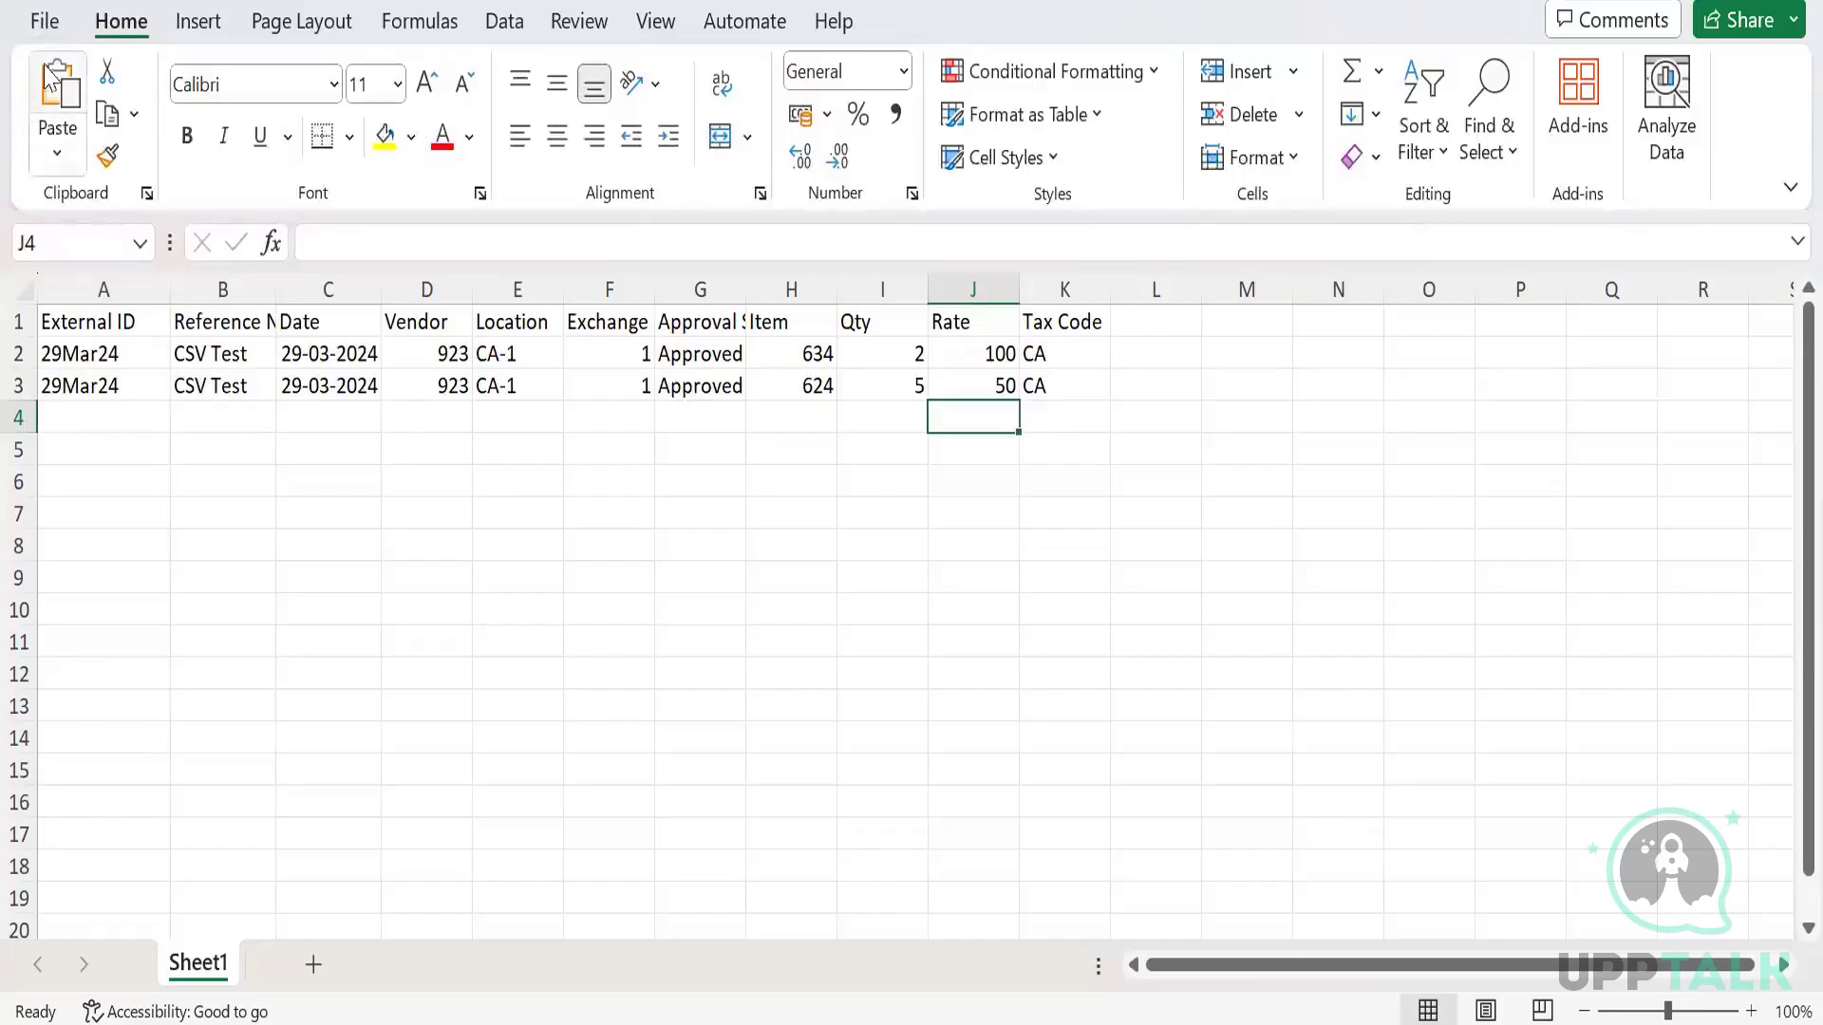
# Save a copy of the workbook as CSV (Comma delimited) (*.csv) and browse for a folder.
pyautogui.click(49, 23)
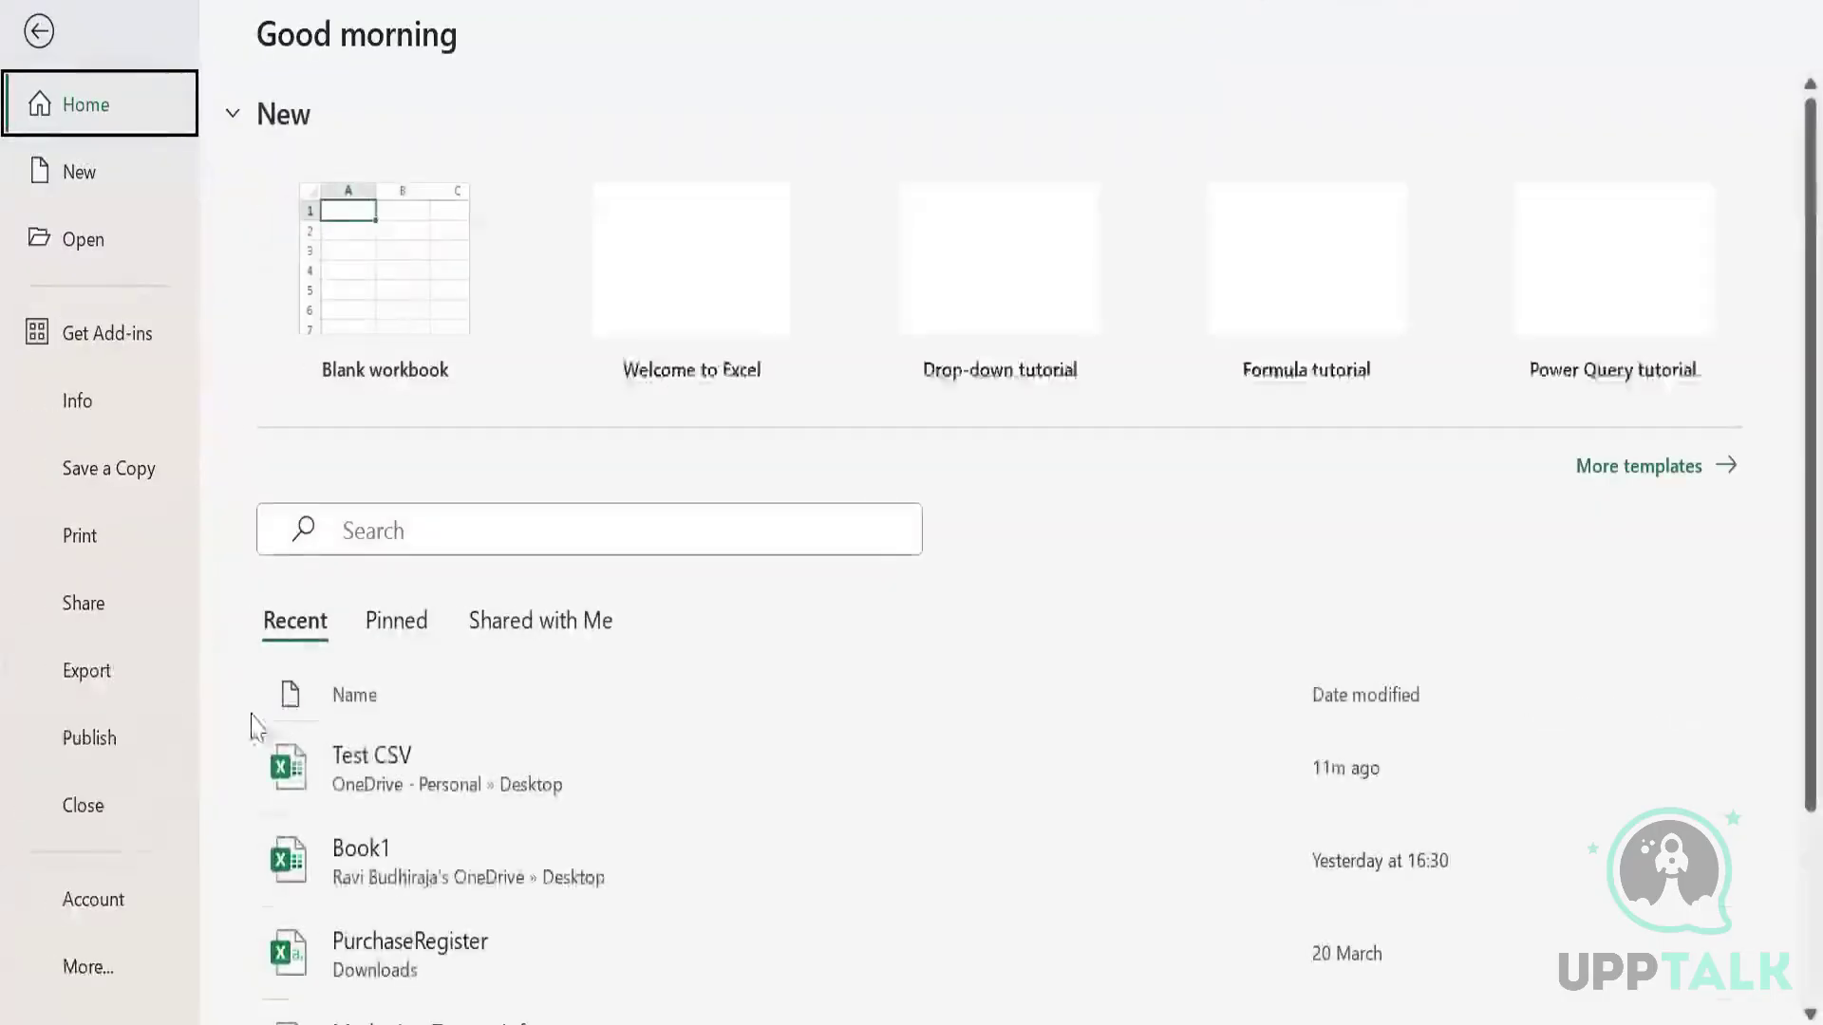
pyautogui.click(109, 469)
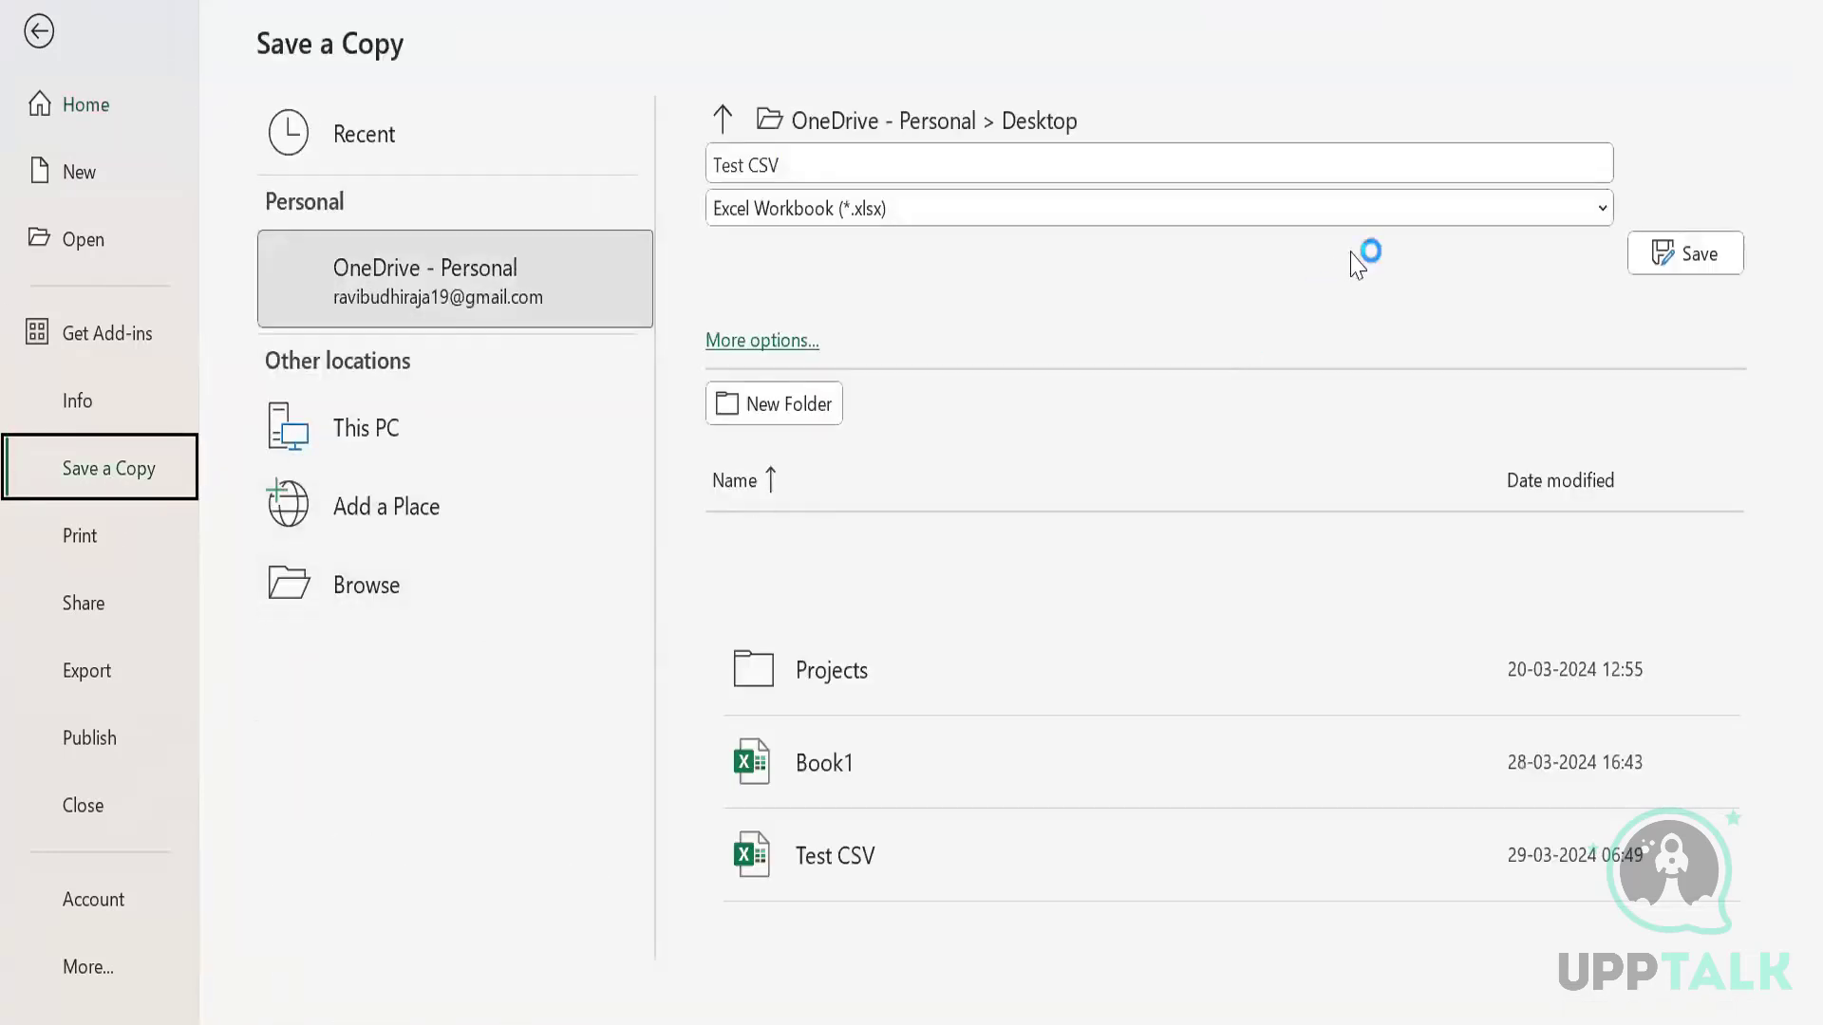
pyautogui.click(1374, 213)
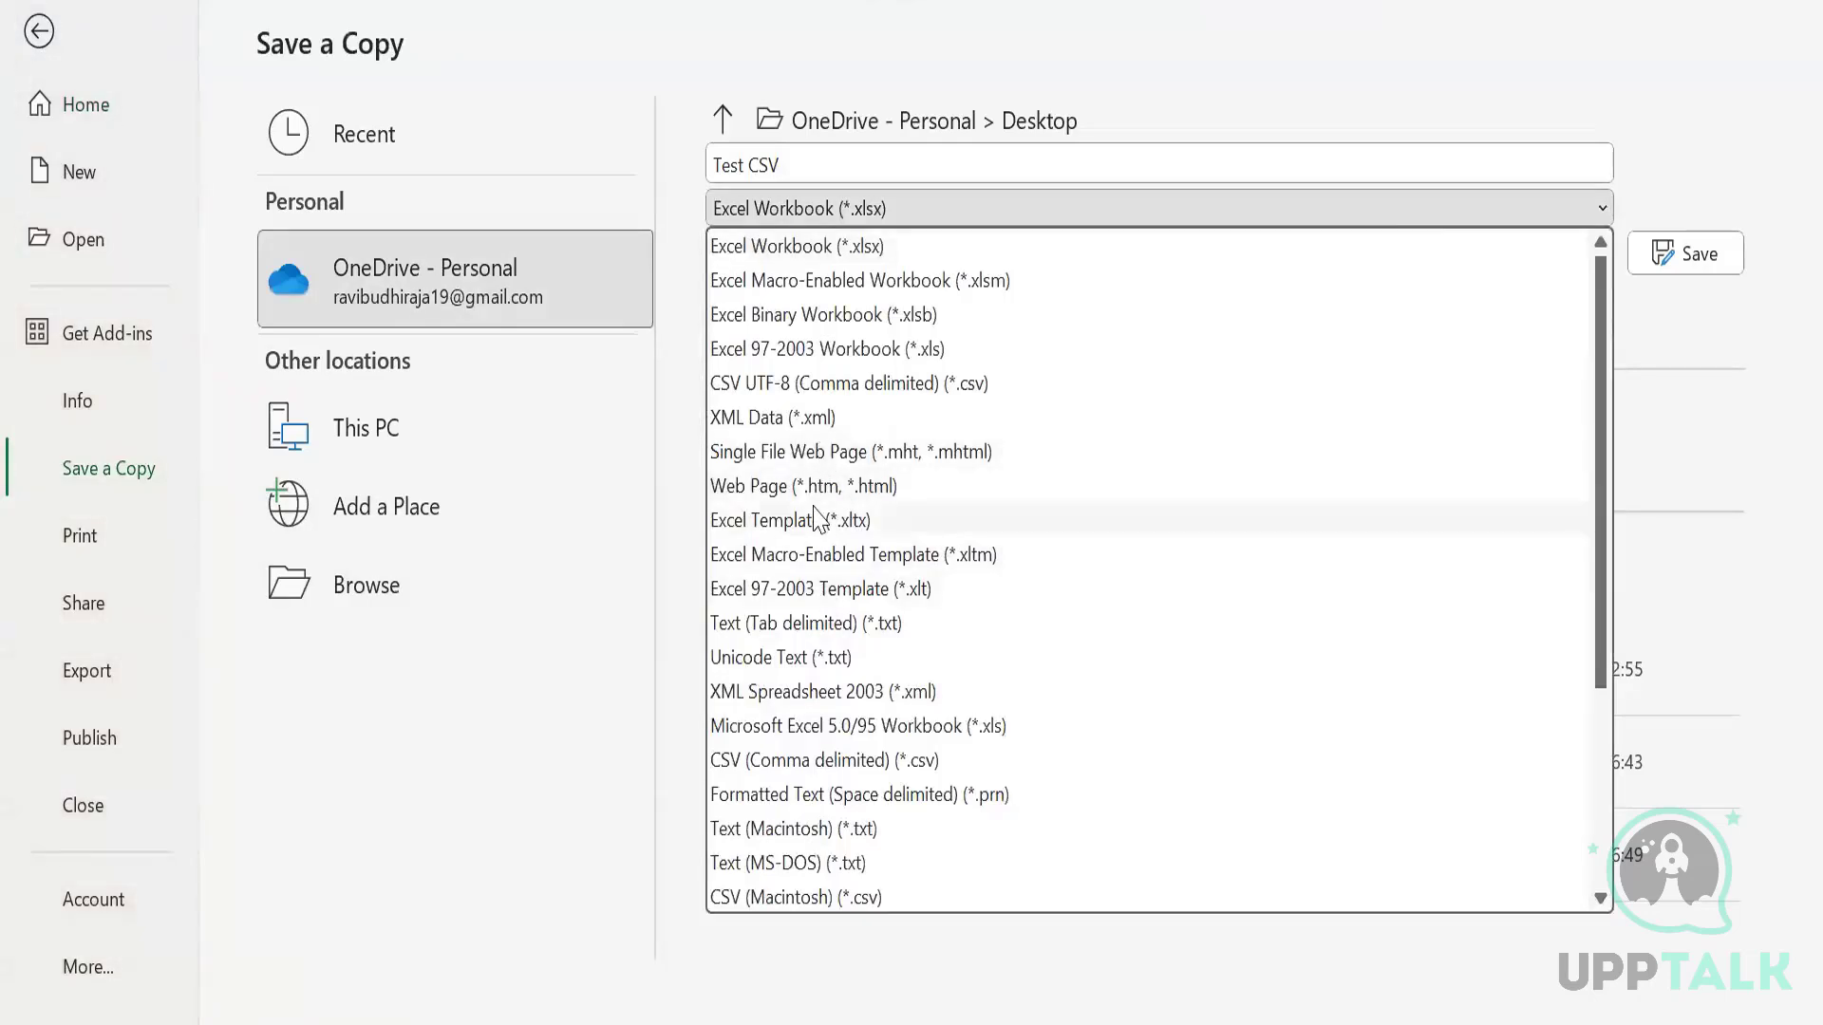
pyautogui.scroll(-1, 817, 520)
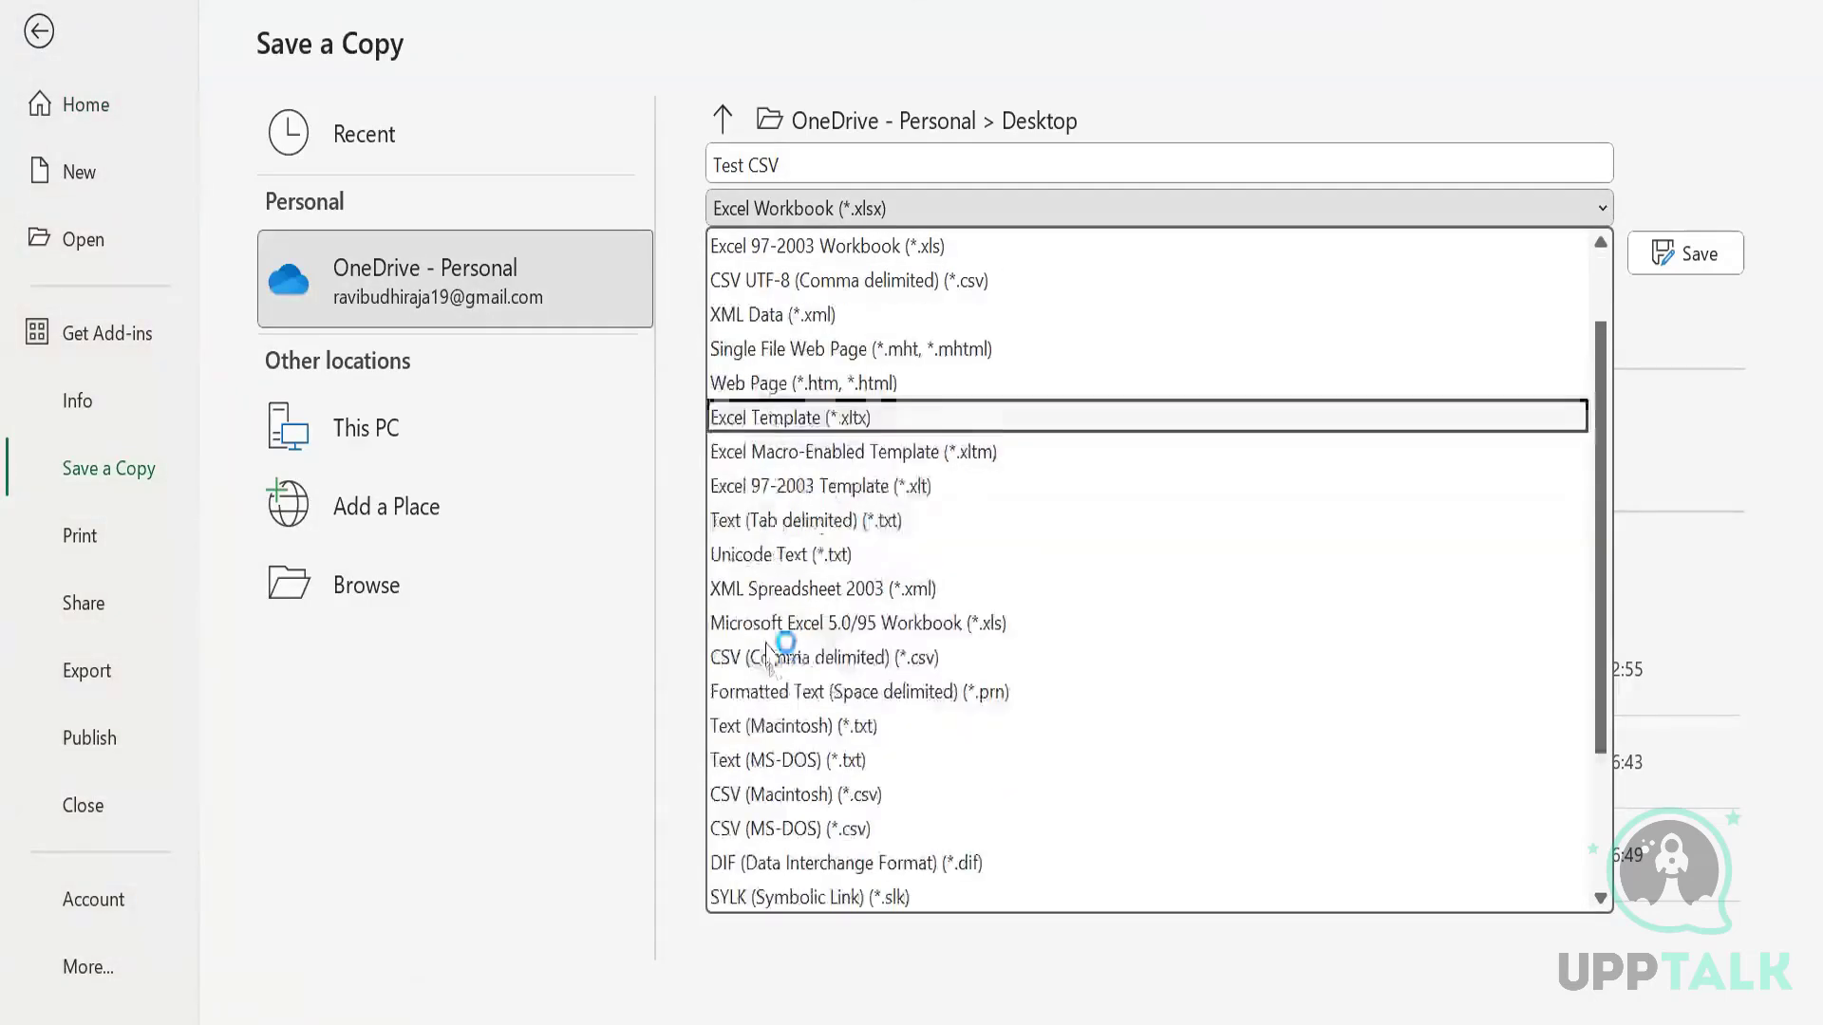
pyautogui.click(822, 660)
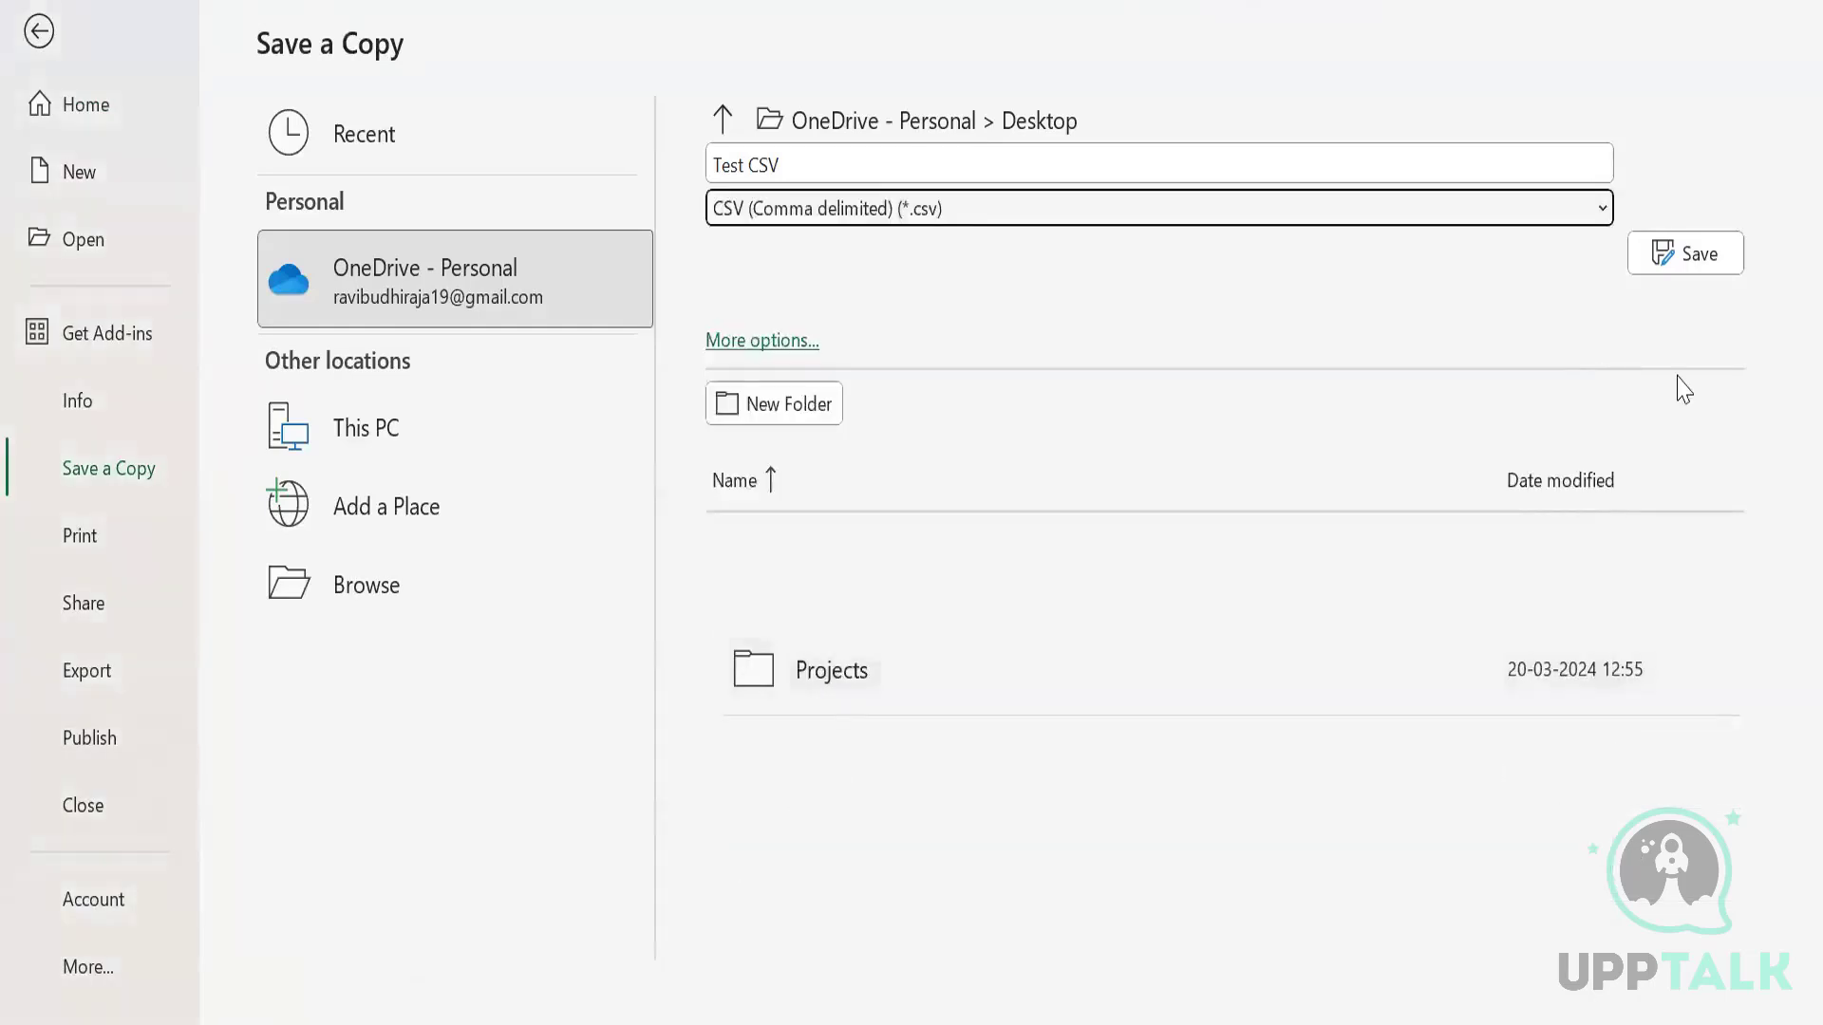
pyautogui.click(423, 584)
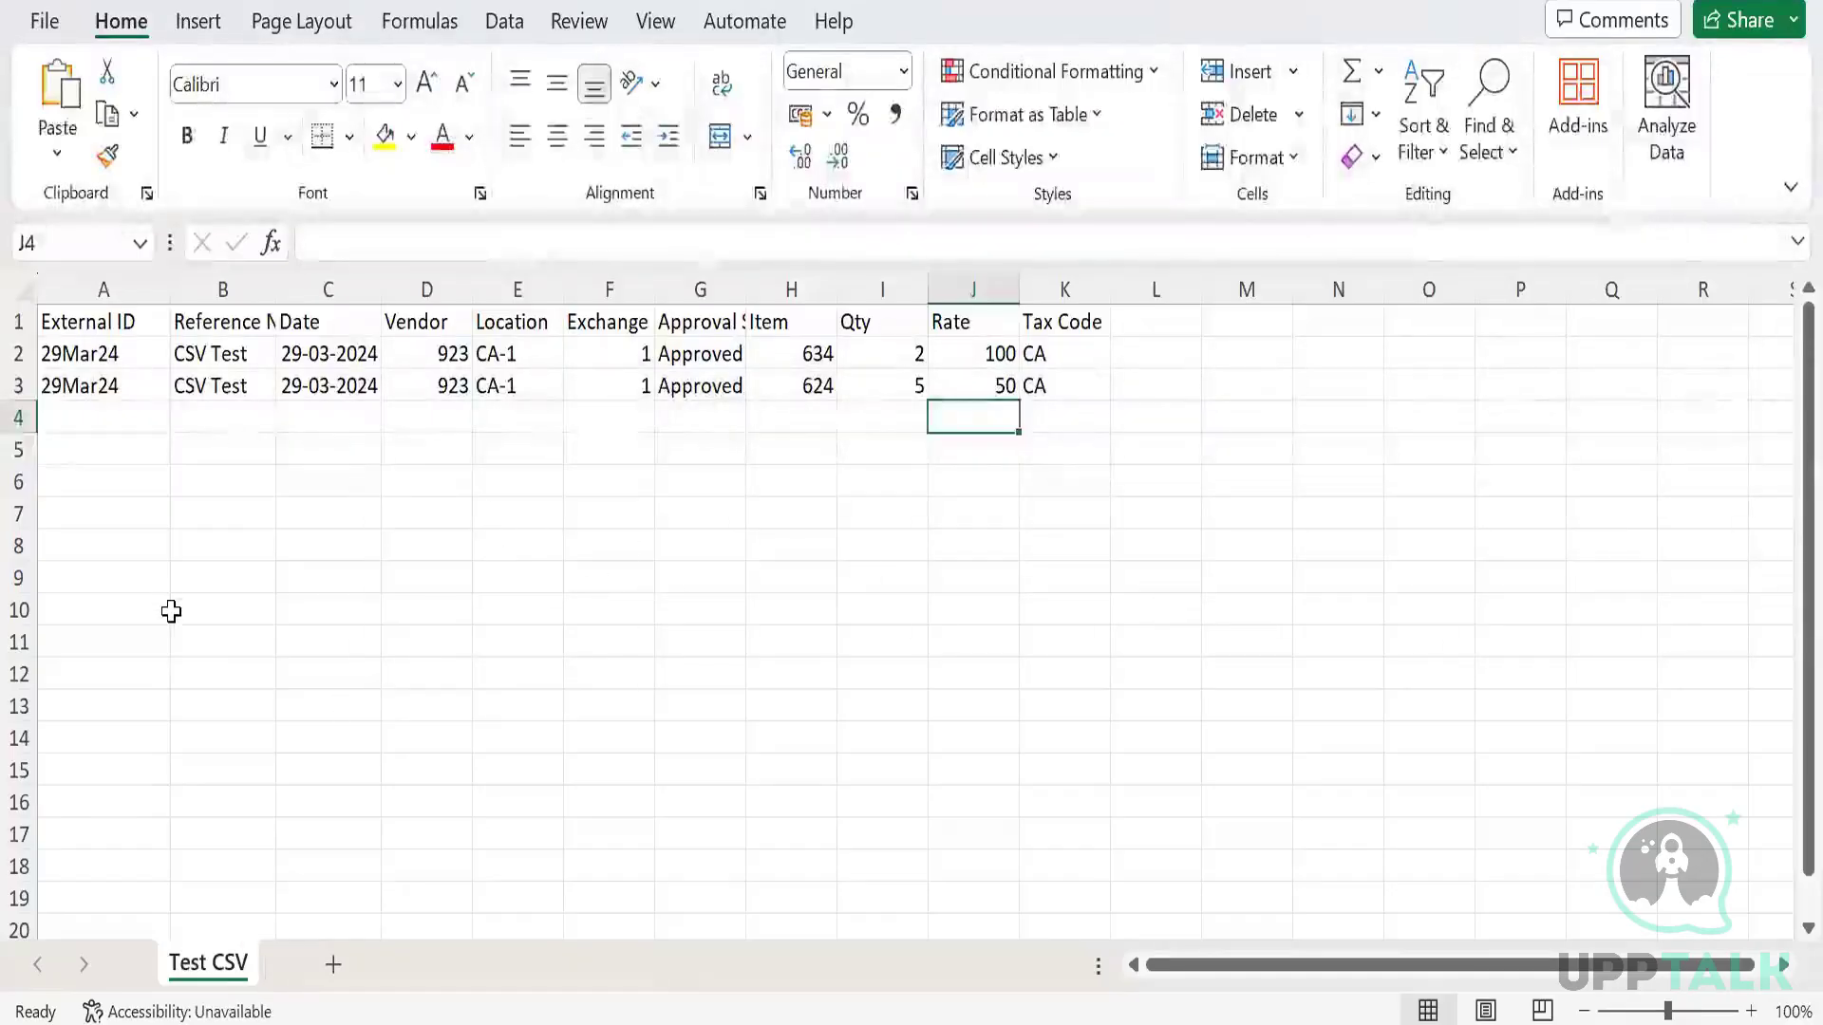
# Give cells C2:C3 the custom date format dd/mm/yyyy so they show 29/03/2024.
pyautogui.click(326, 357)
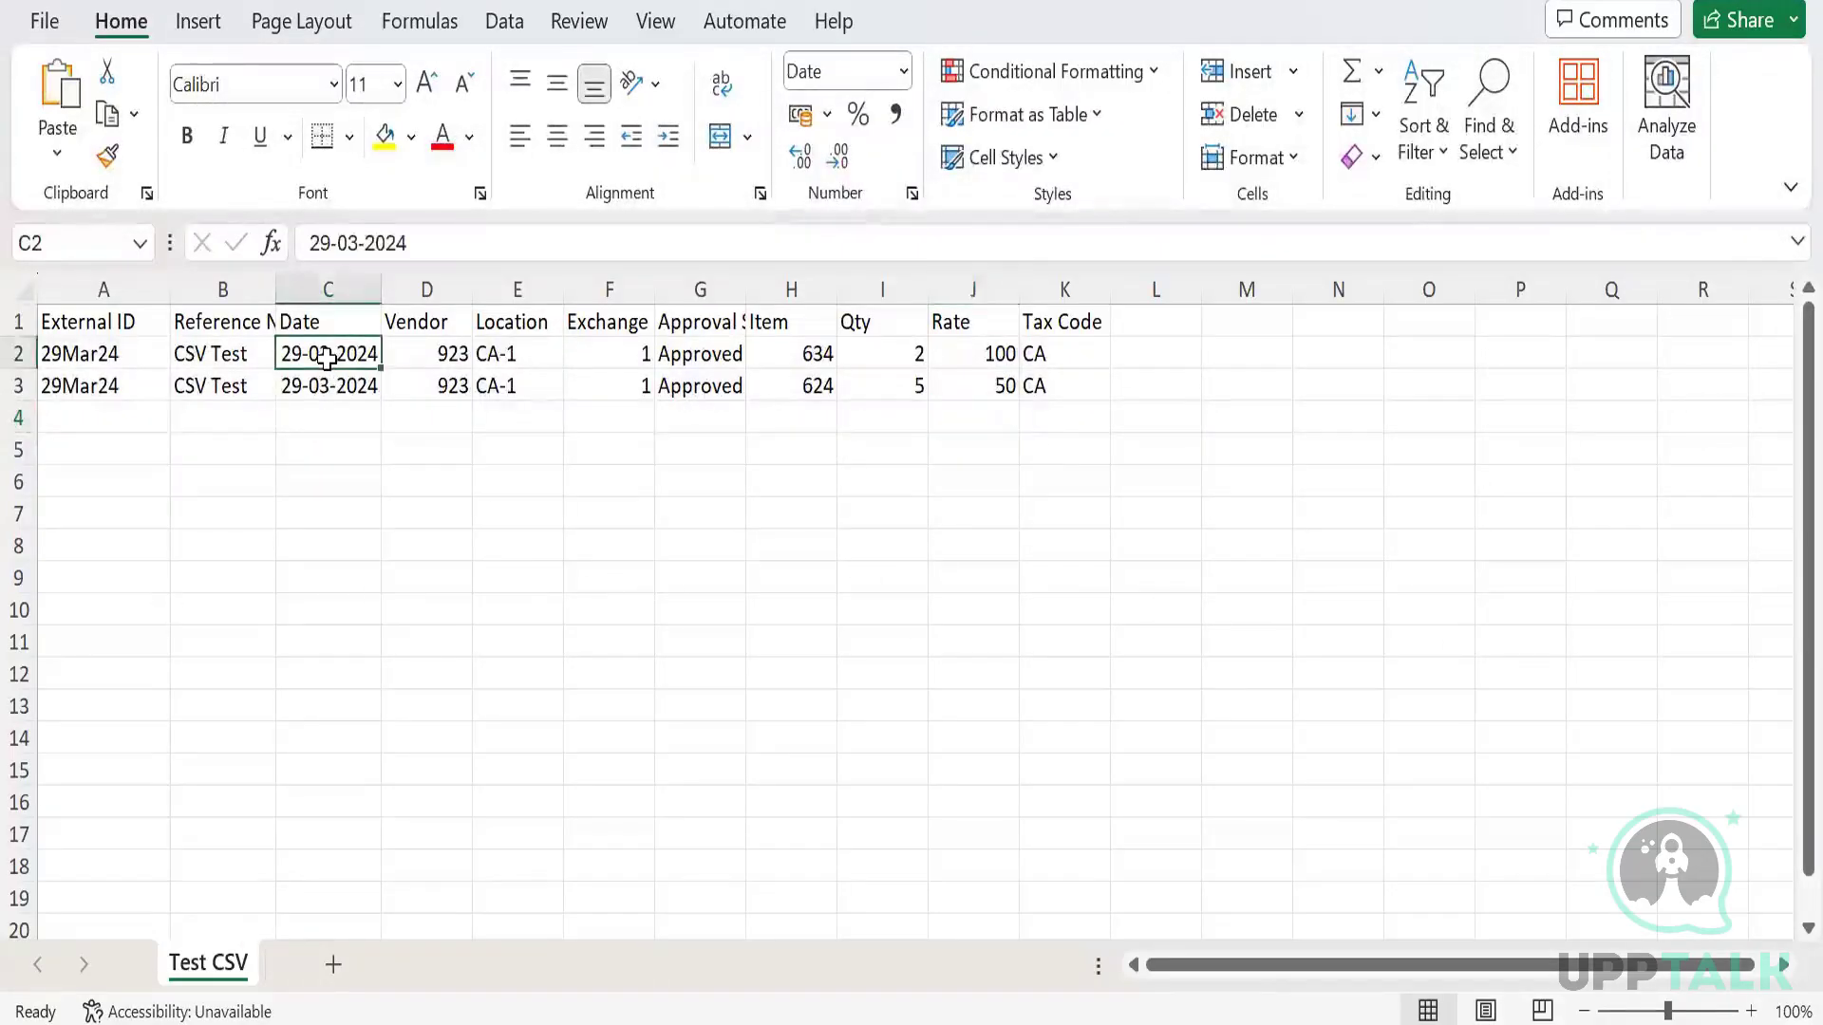
pyautogui.moveTo(327, 357); pyautogui.dragTo(327, 385)
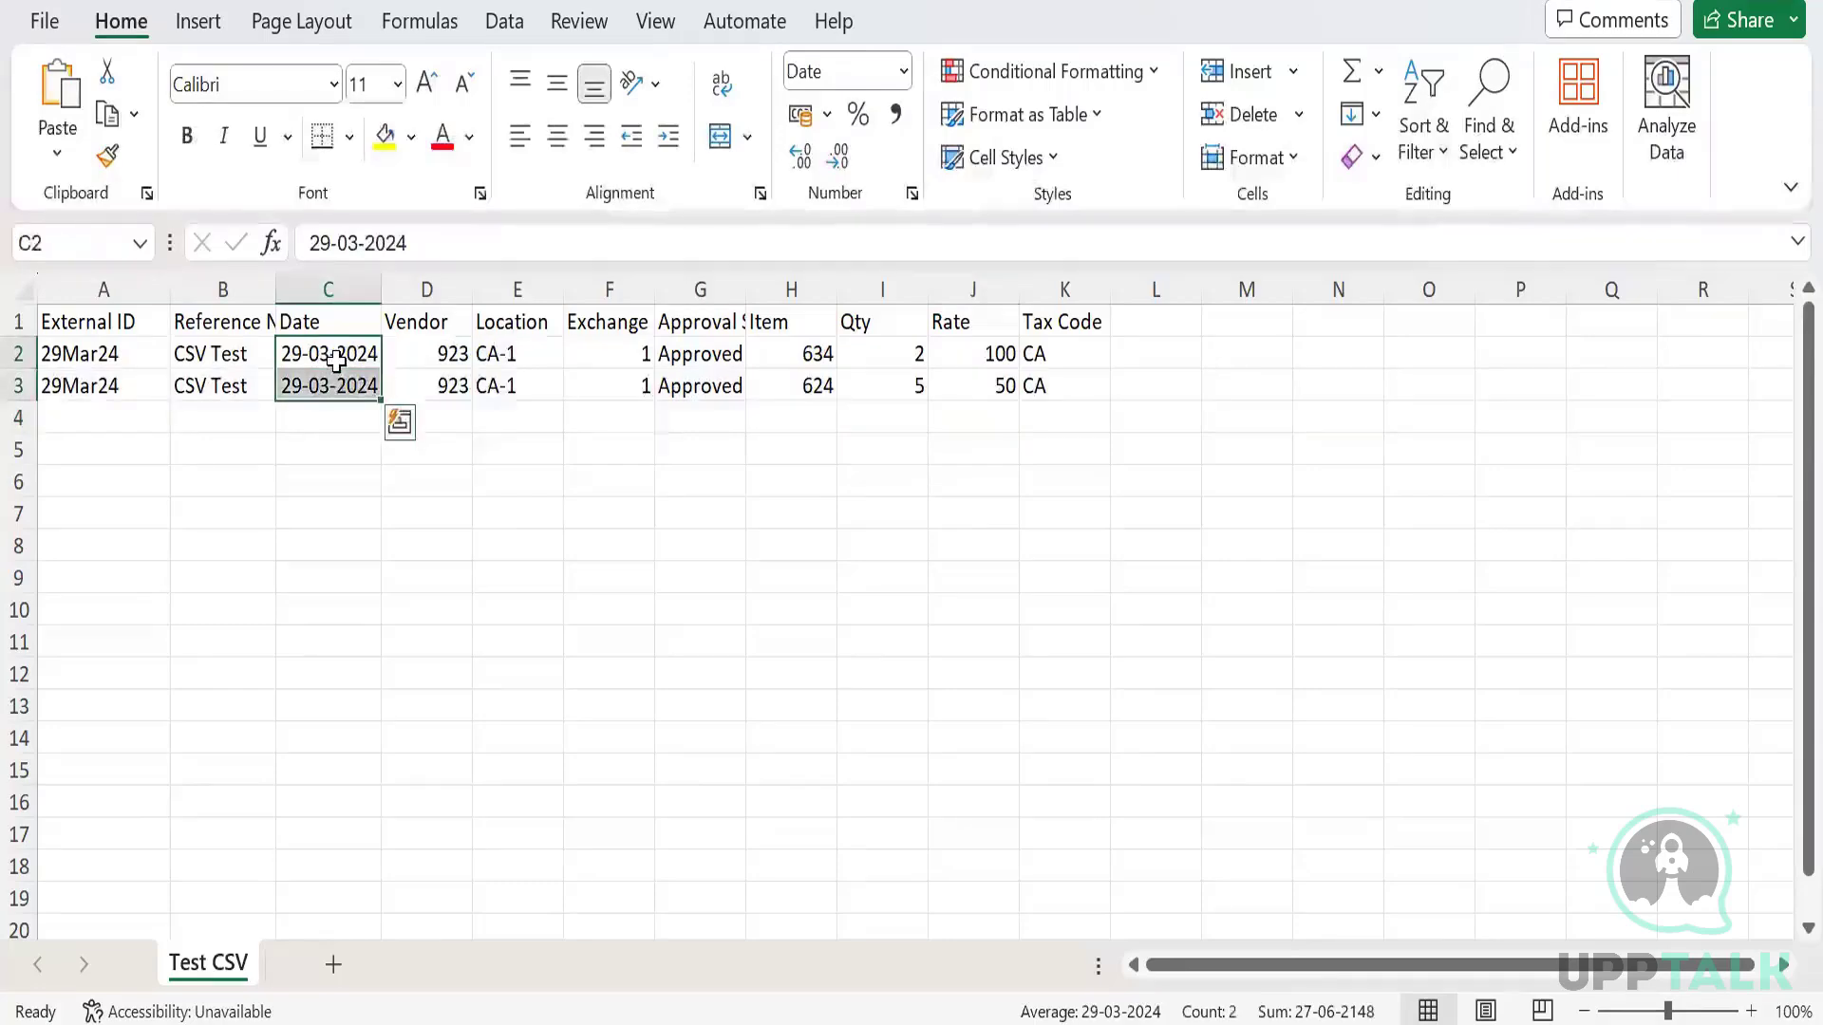
pyautogui.rightClick(339, 375)
pyautogui.click(481, 887)
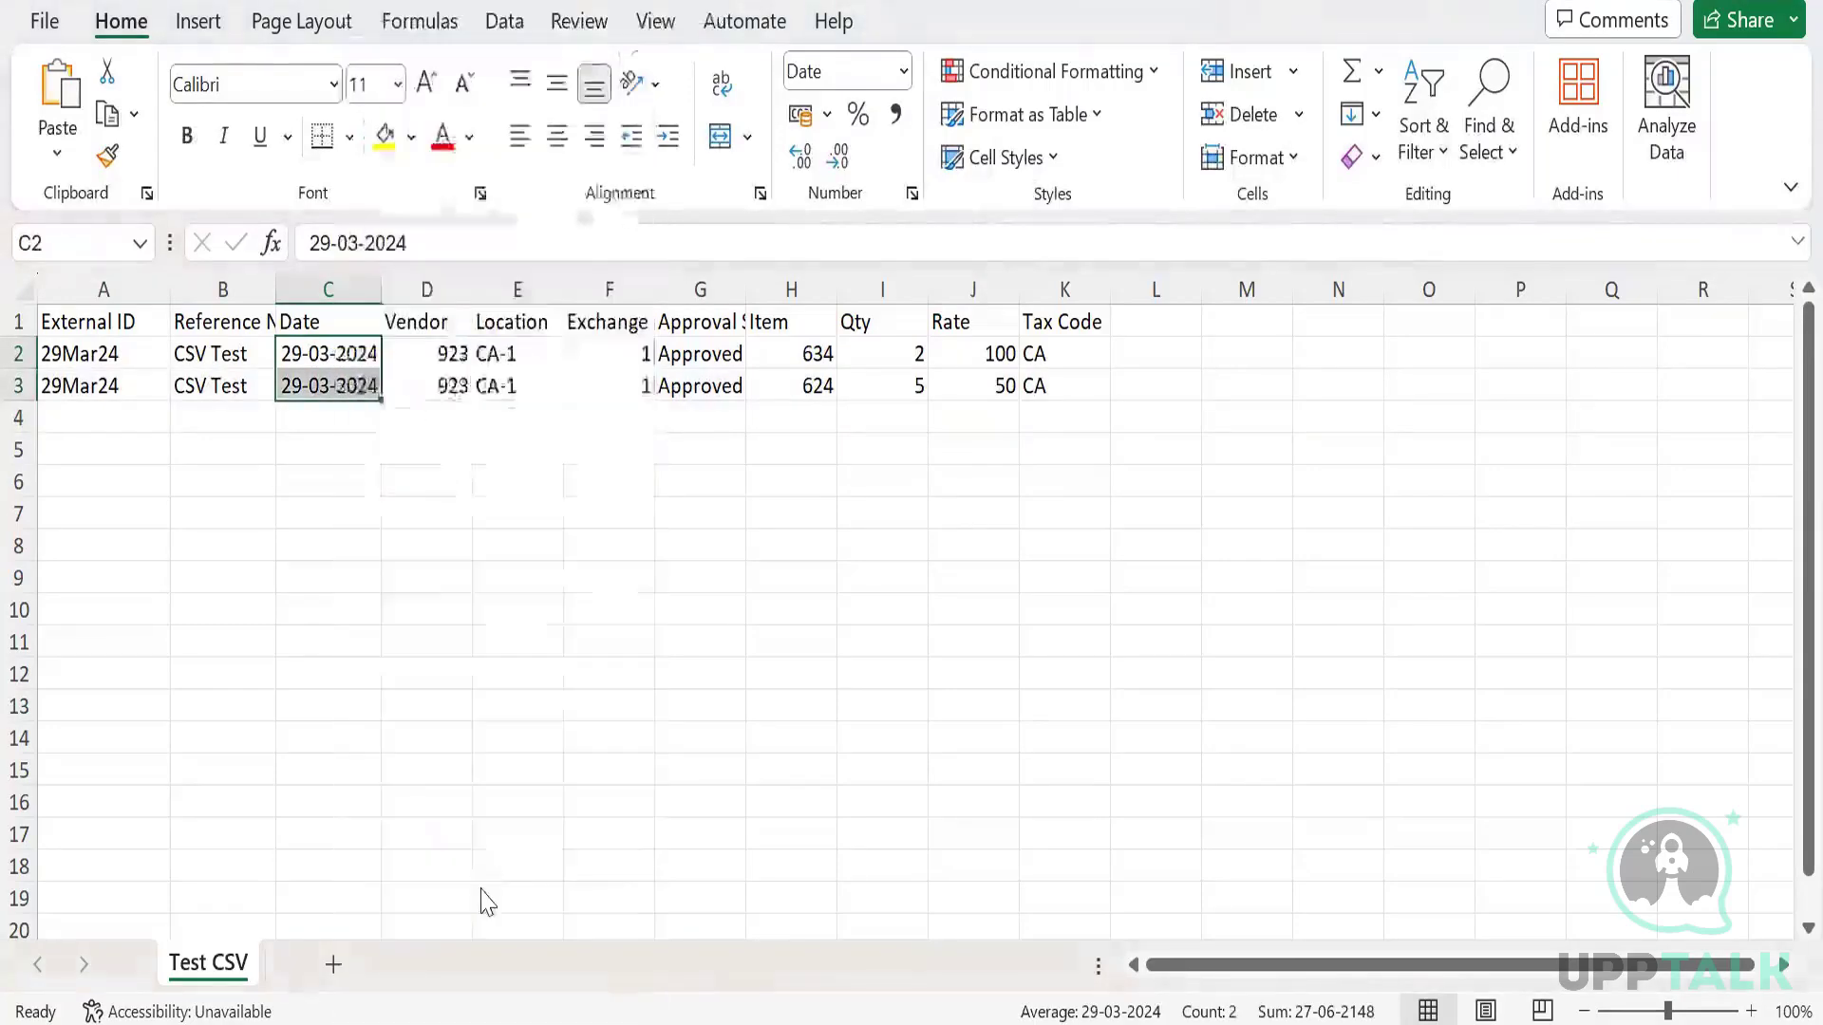
pyautogui.click(179, 583)
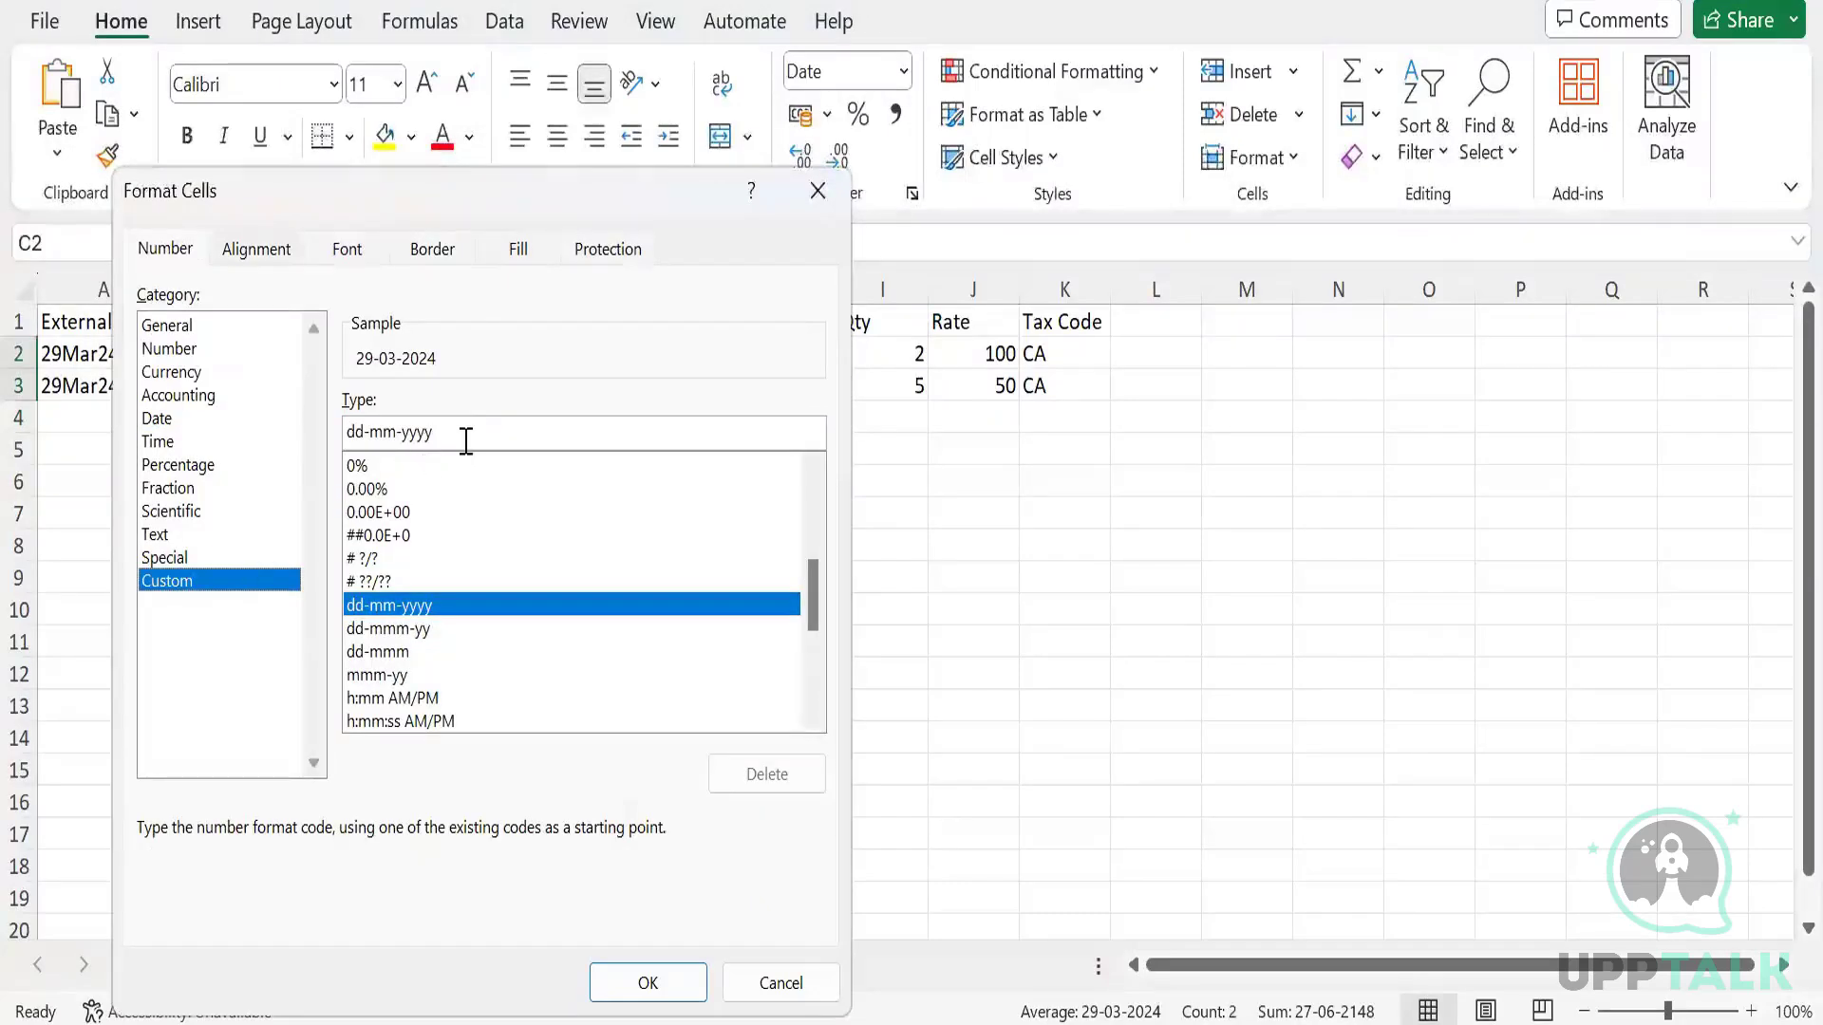
pyautogui.press('BackSpace')
pyautogui.press('BackSpace')
pyautogui.press('BackSpace')
pyautogui.press('BackSpace')
pyautogui.press('BackSpace')
pyautogui.press('BackSpace')
pyautogui.press('BackSpace')
pyautogui.press('BackSpace')
pyautogui.press('BackSpace')
pyautogui.press('BackSpace')
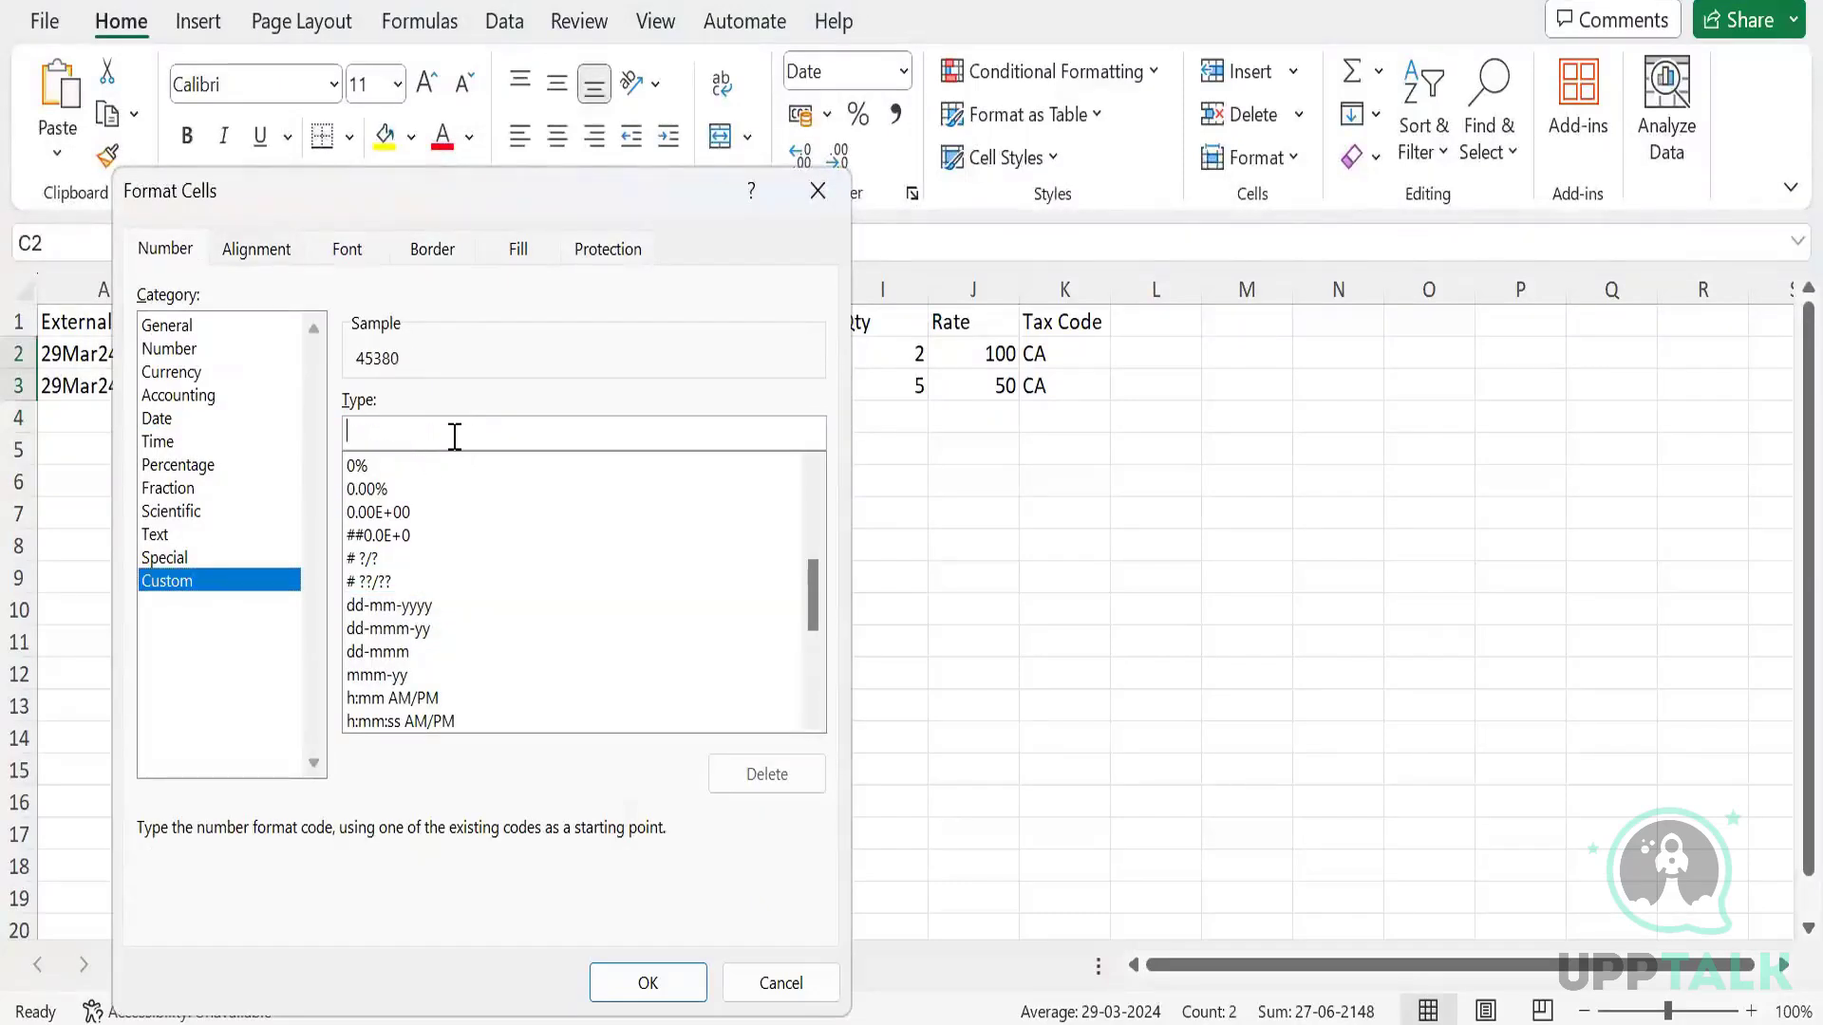
pyautogui.write('dd/mm/yyyy')
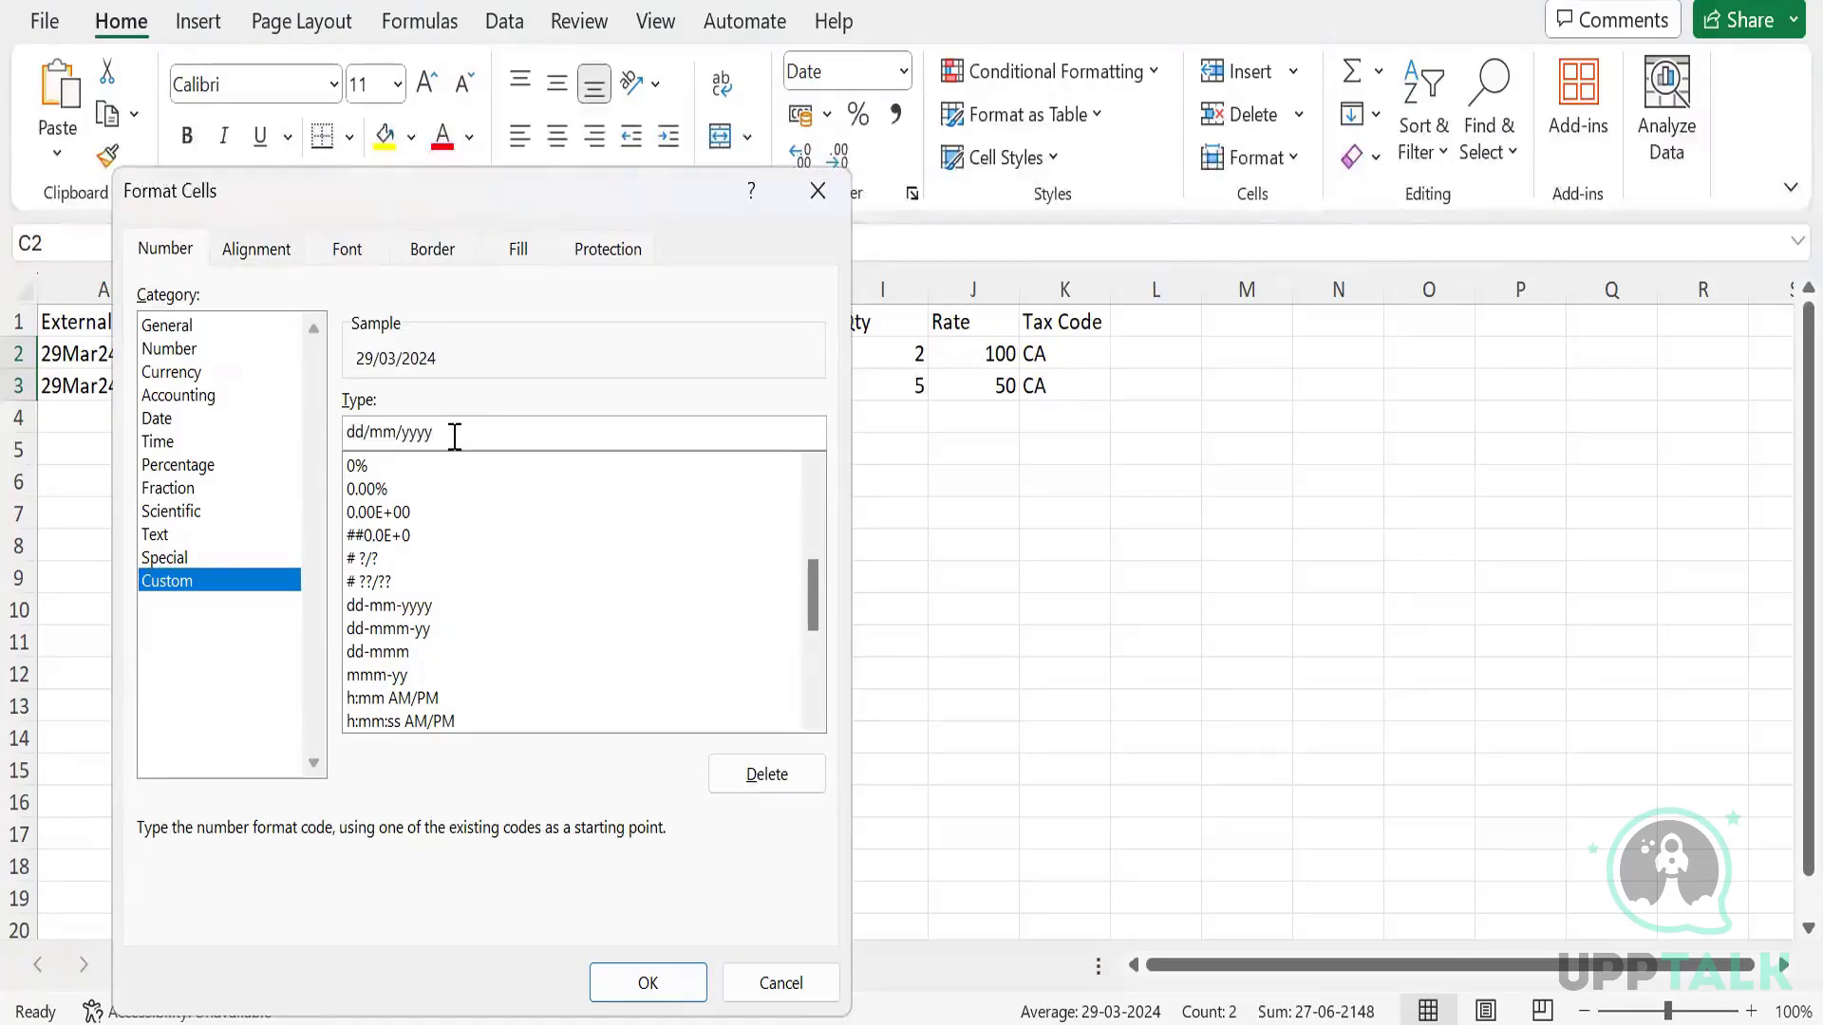
pyautogui.click(631, 981)
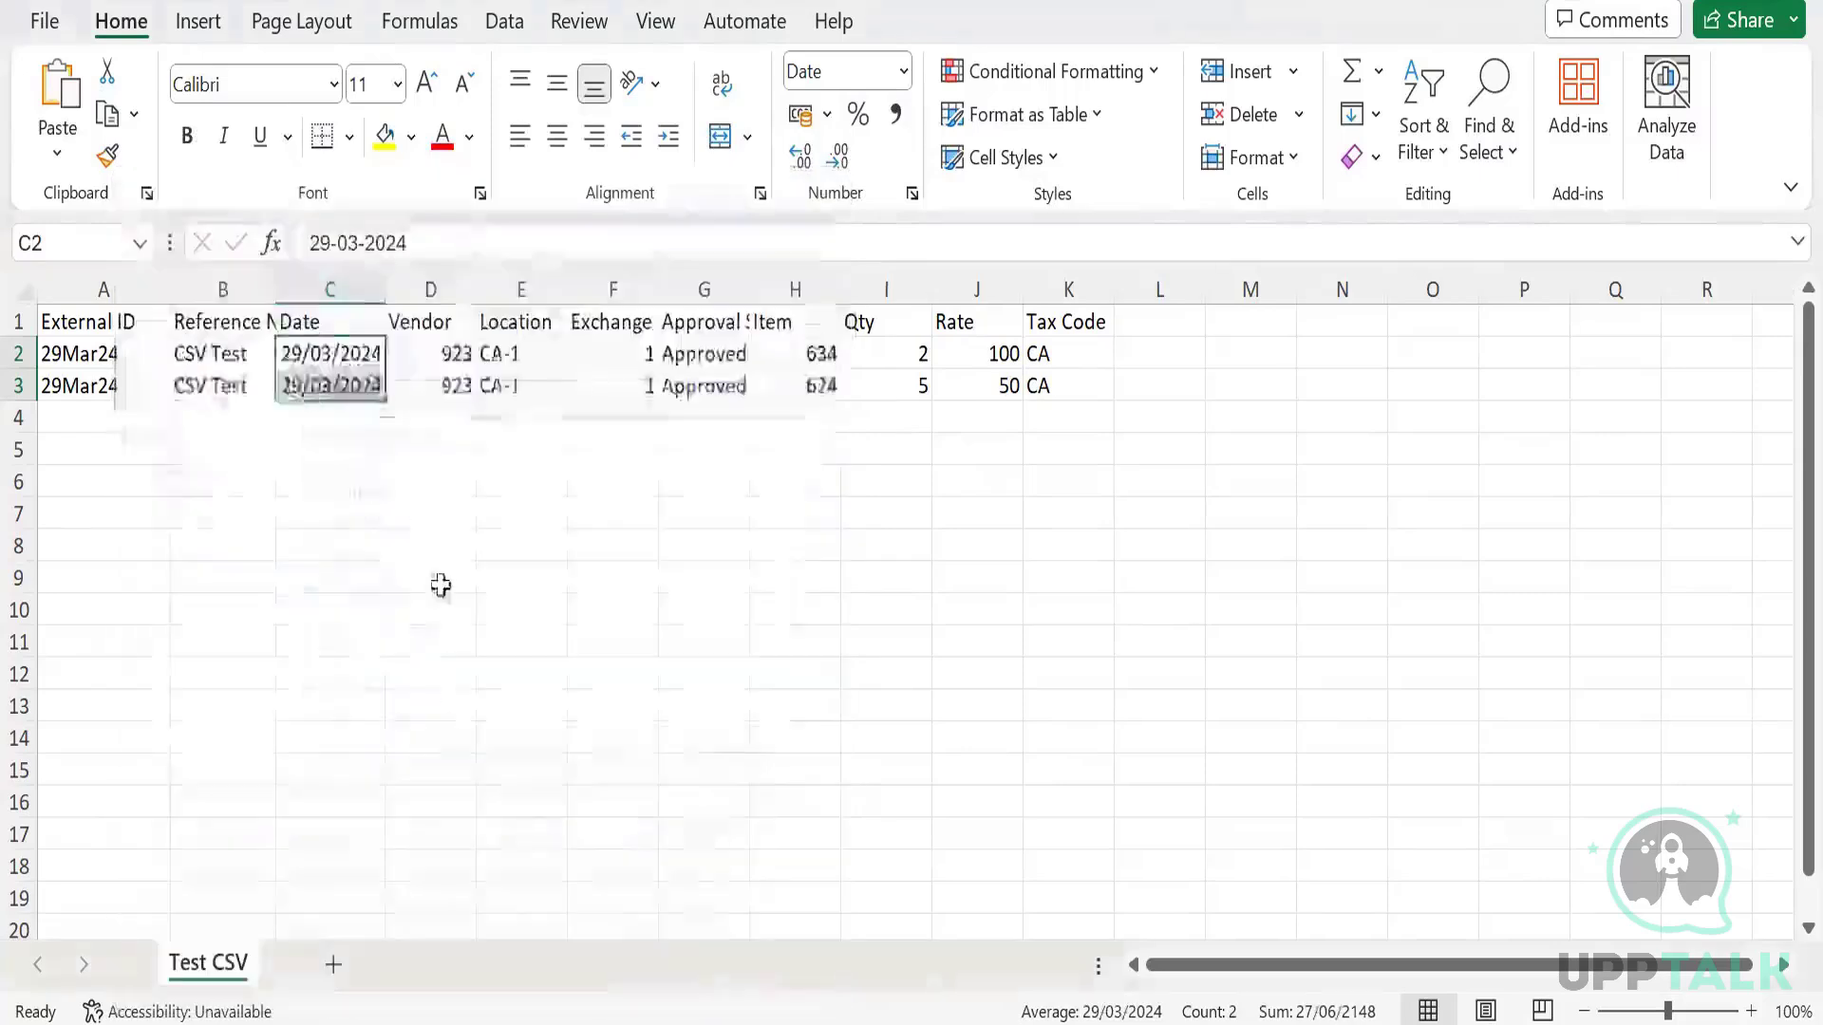
pyautogui.click(448, 555)
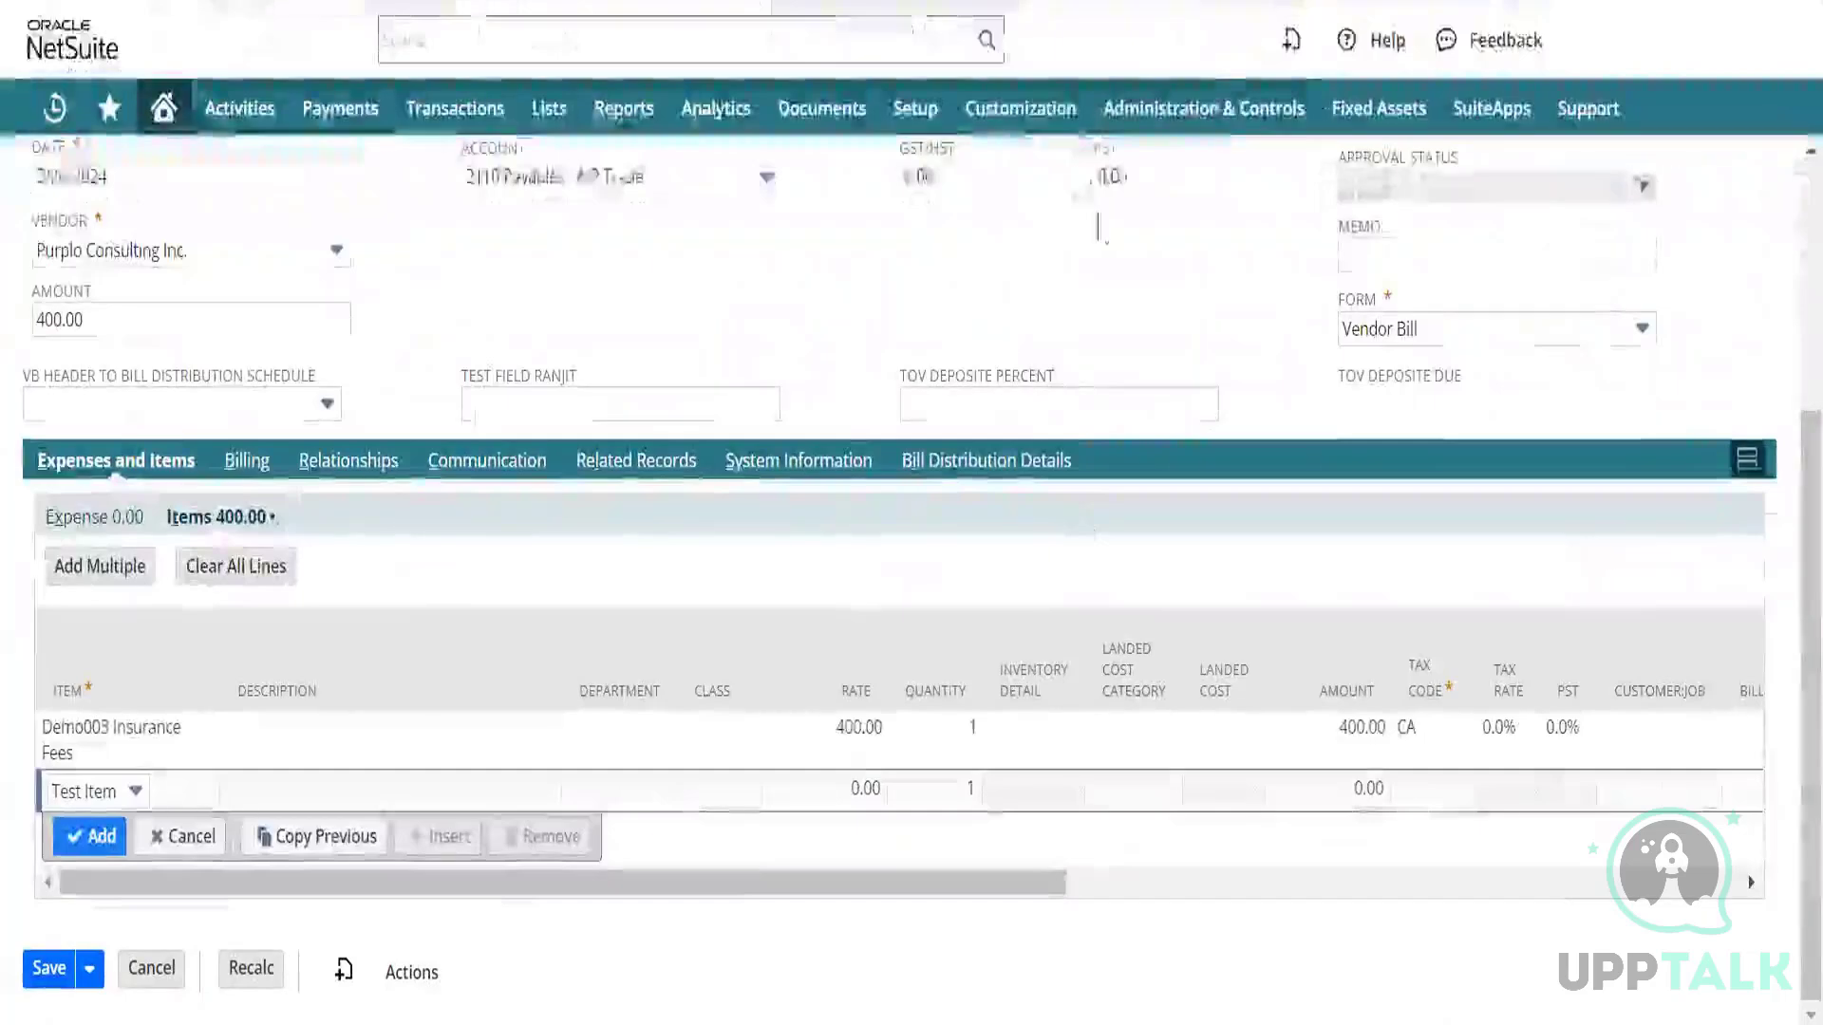
# Dismiss the reload prompt and open Import CSV Records, leaving the unsaved bill.
pyautogui.press('F5')
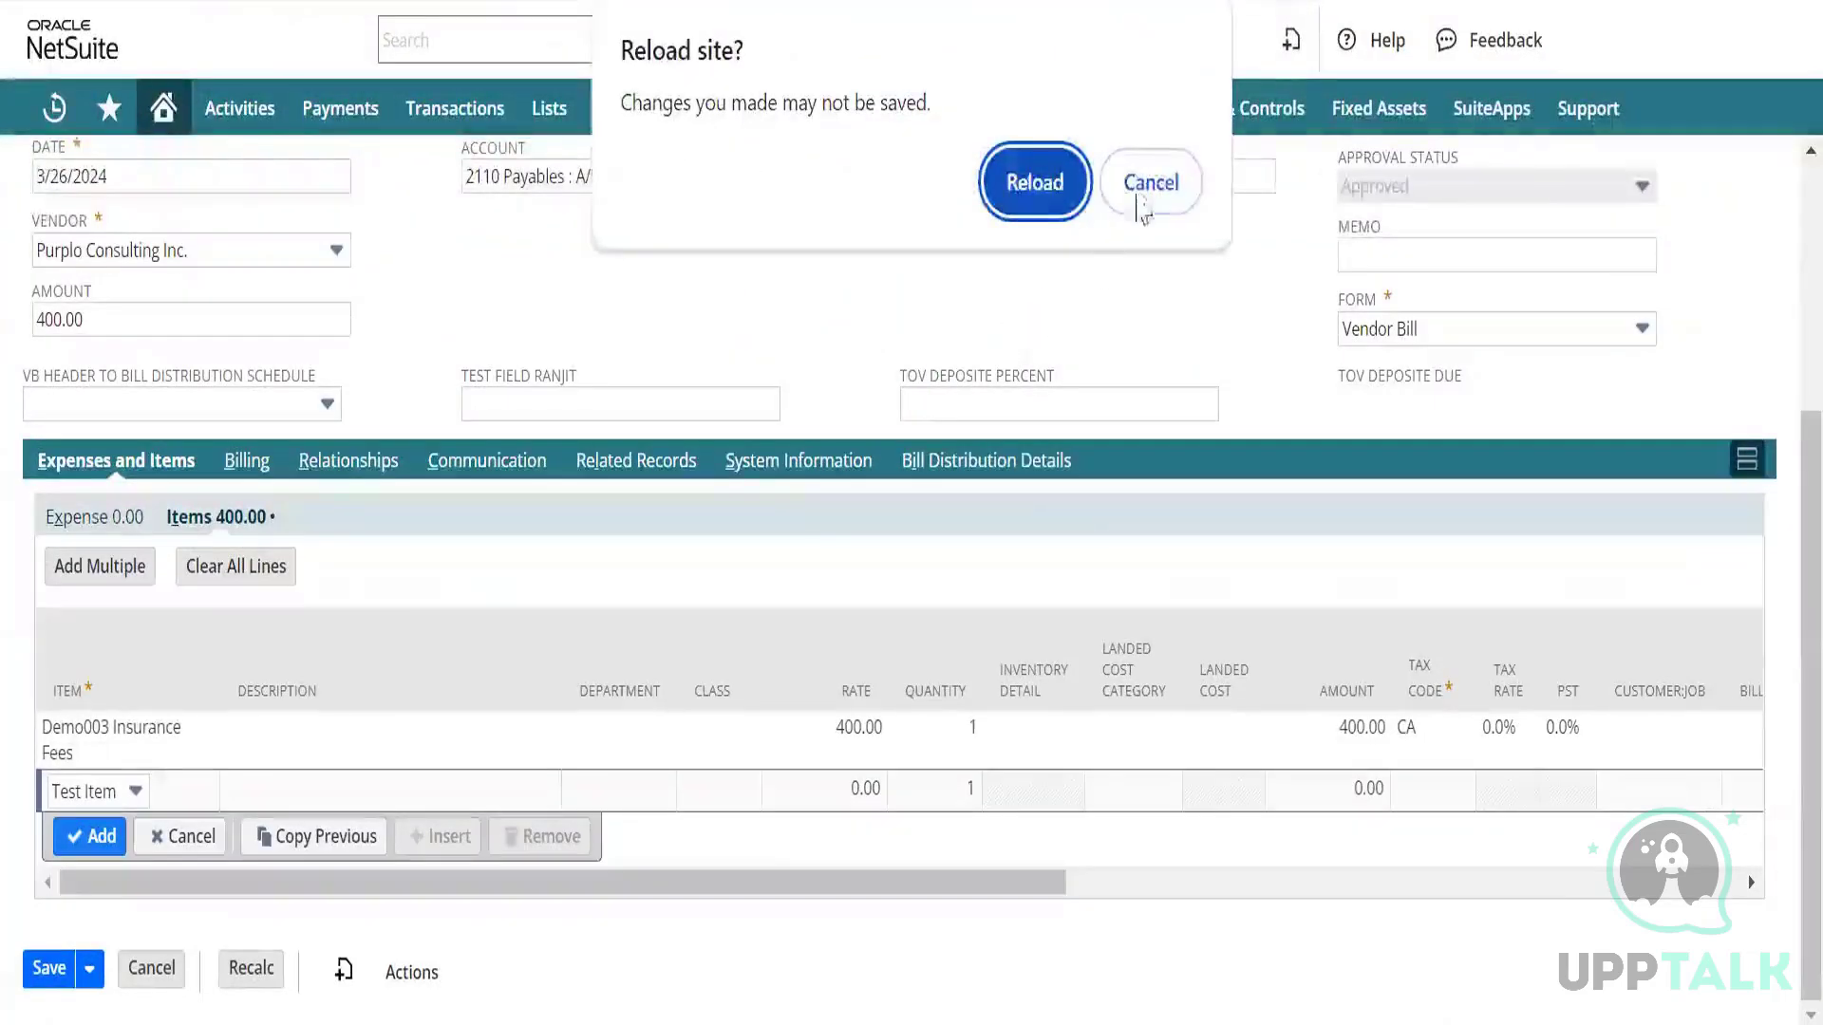
pyautogui.click(1149, 183)
pyautogui.moveTo(913, 114)
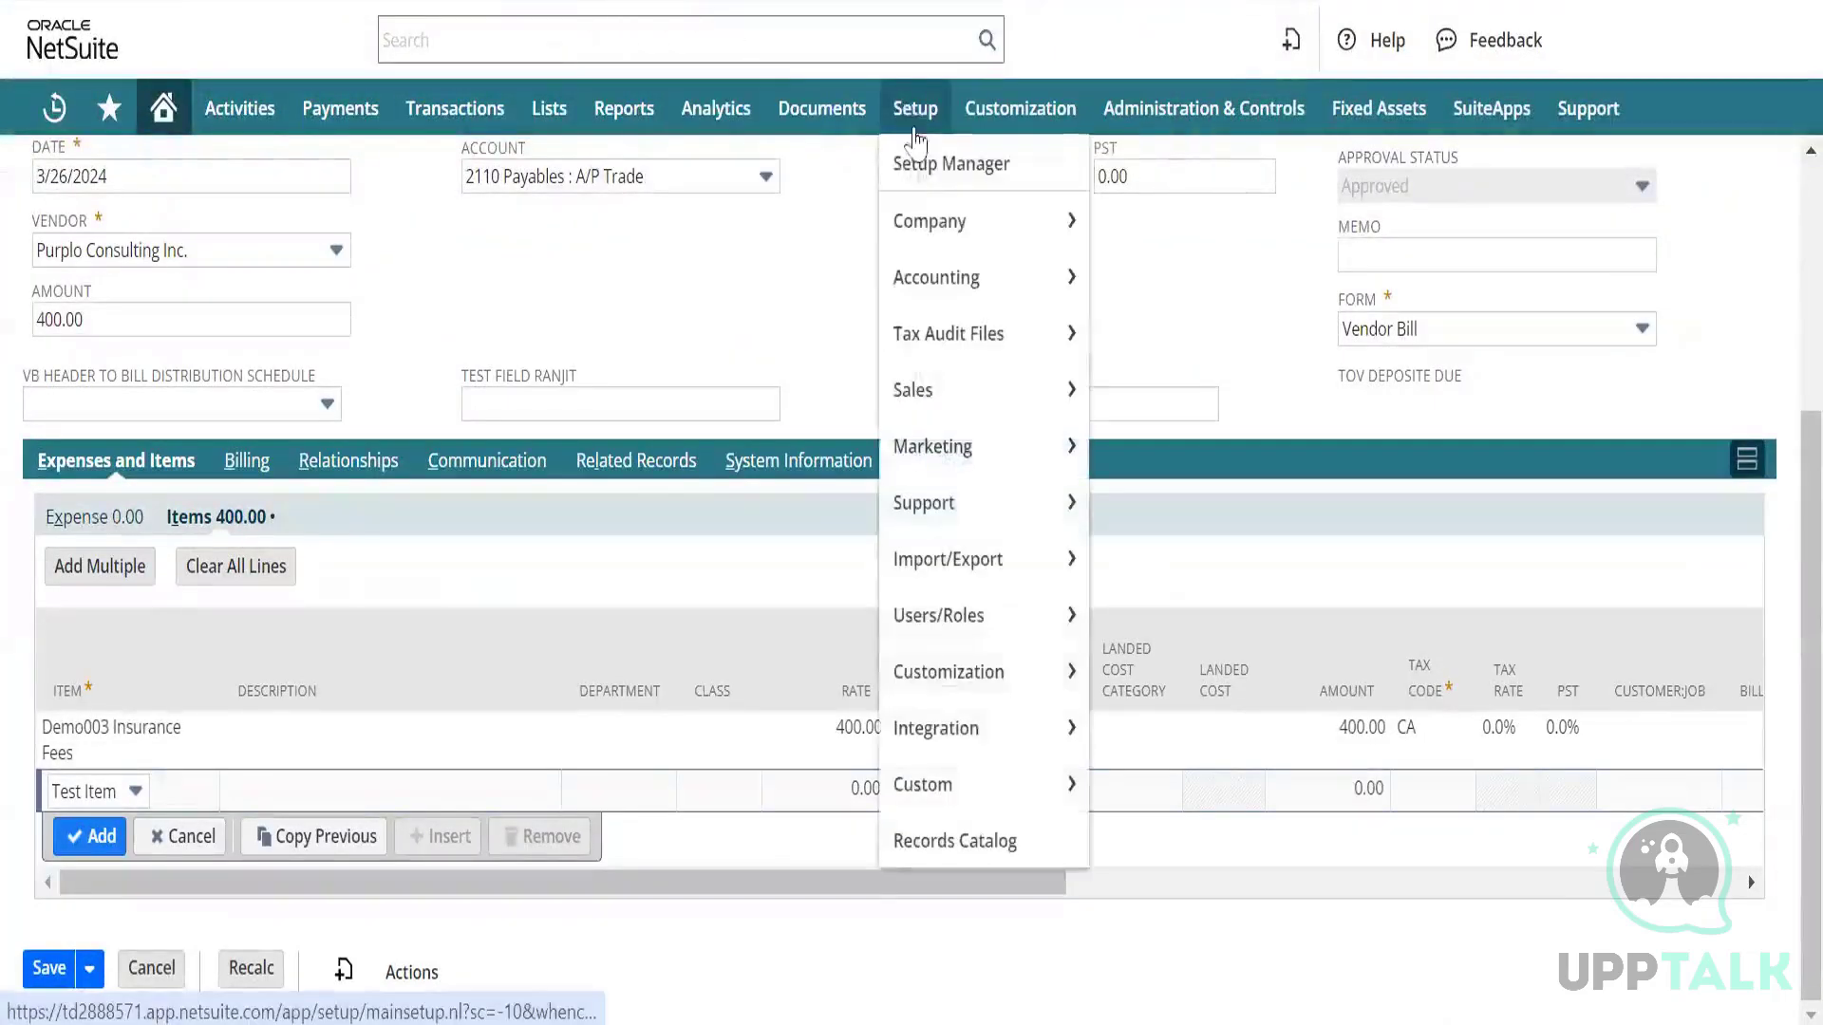
pyautogui.moveTo(949, 531)
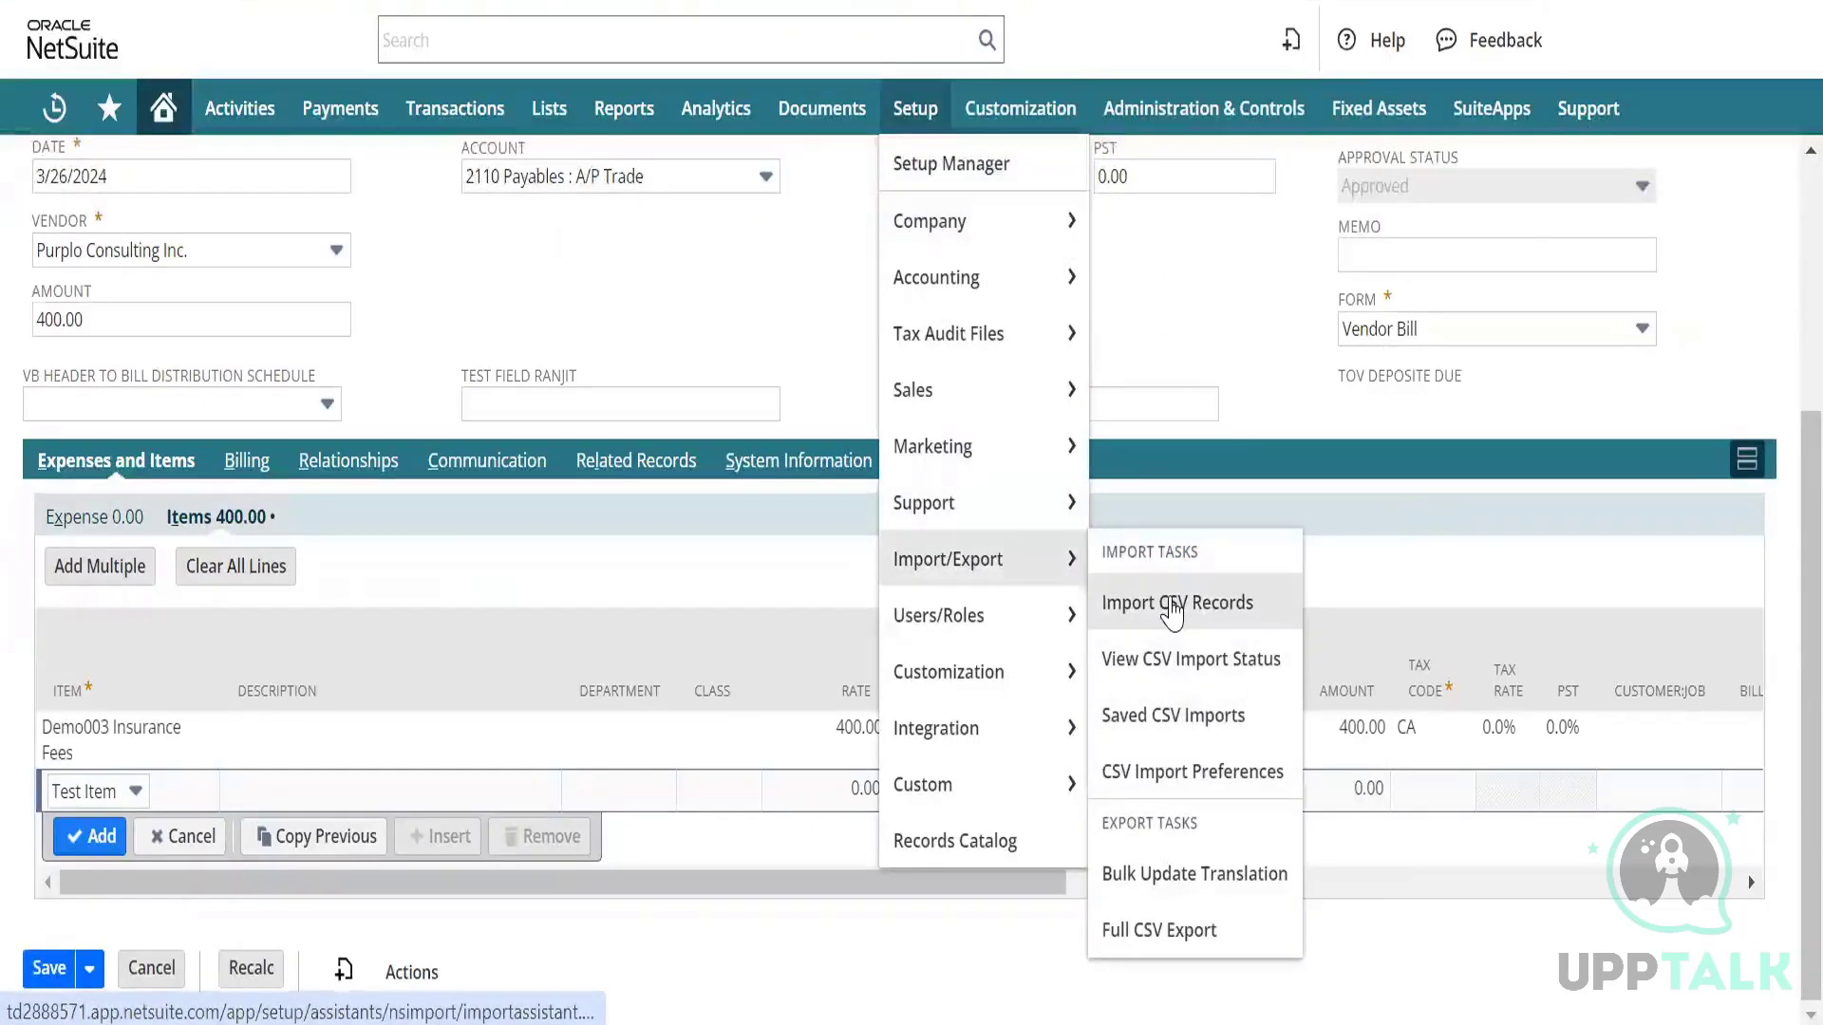
pyautogui.click(1170, 607)
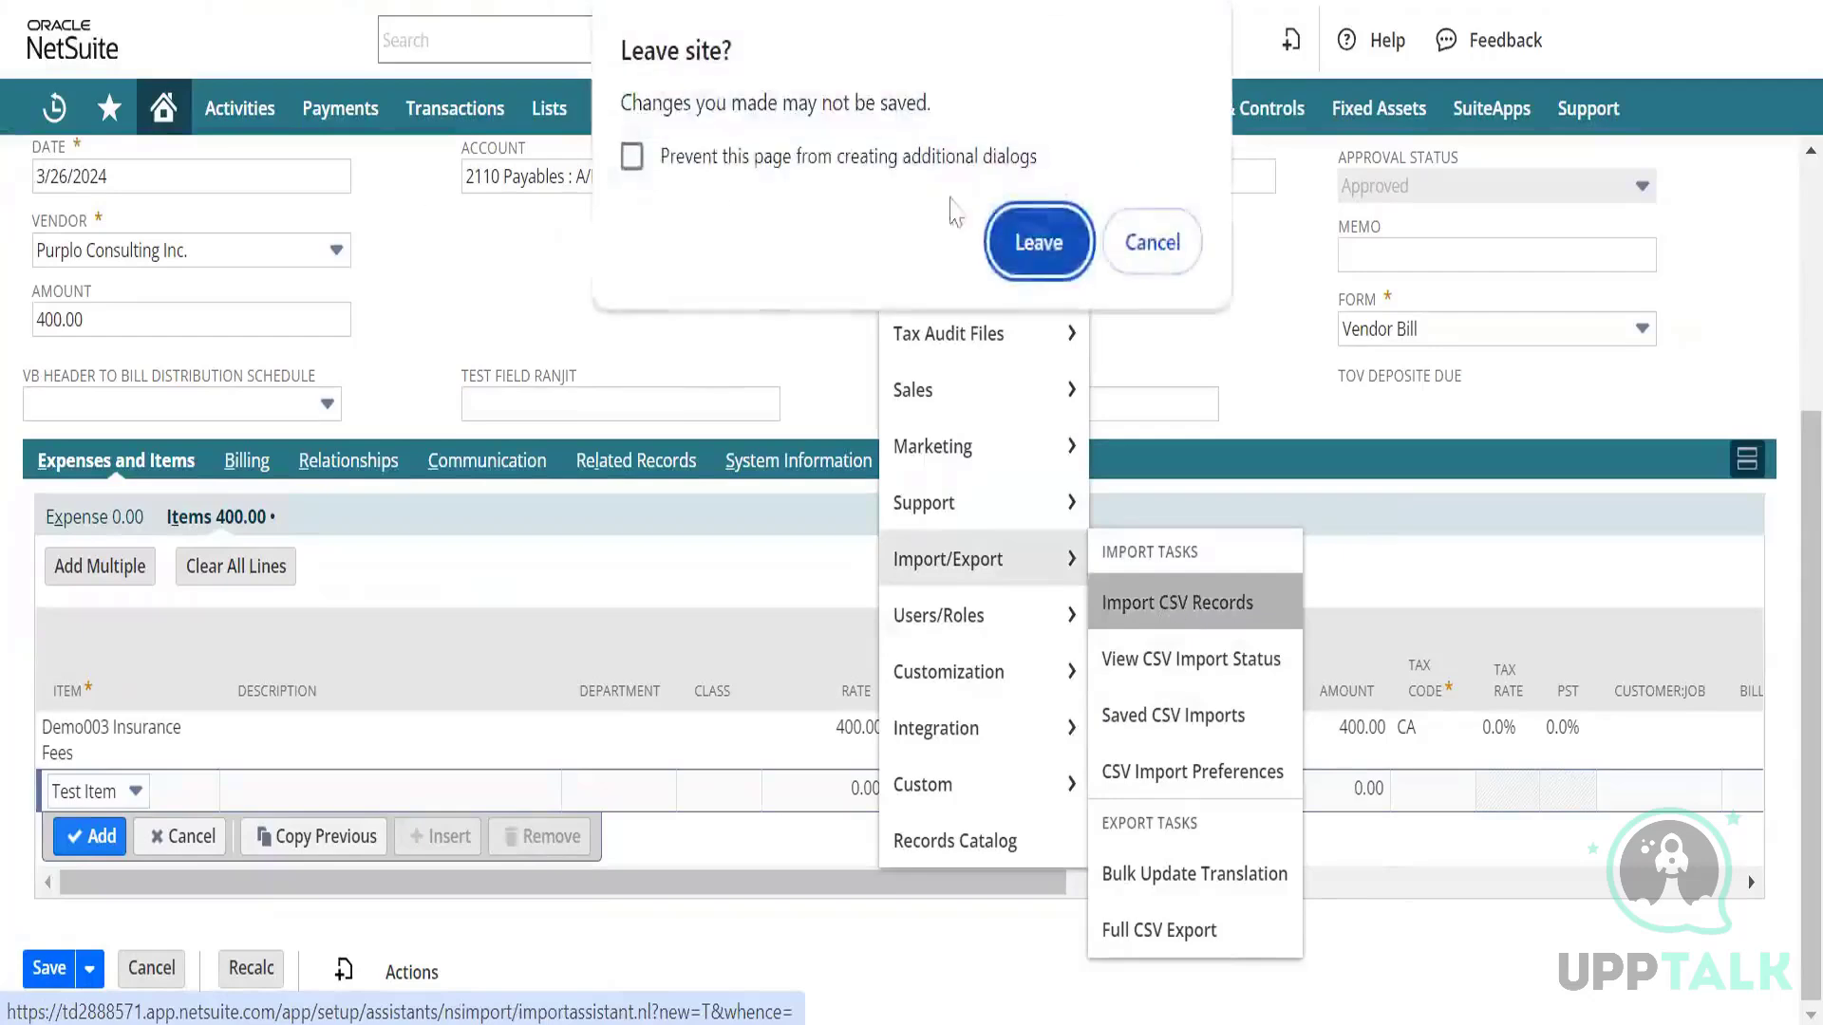
pyautogui.click(1025, 264)
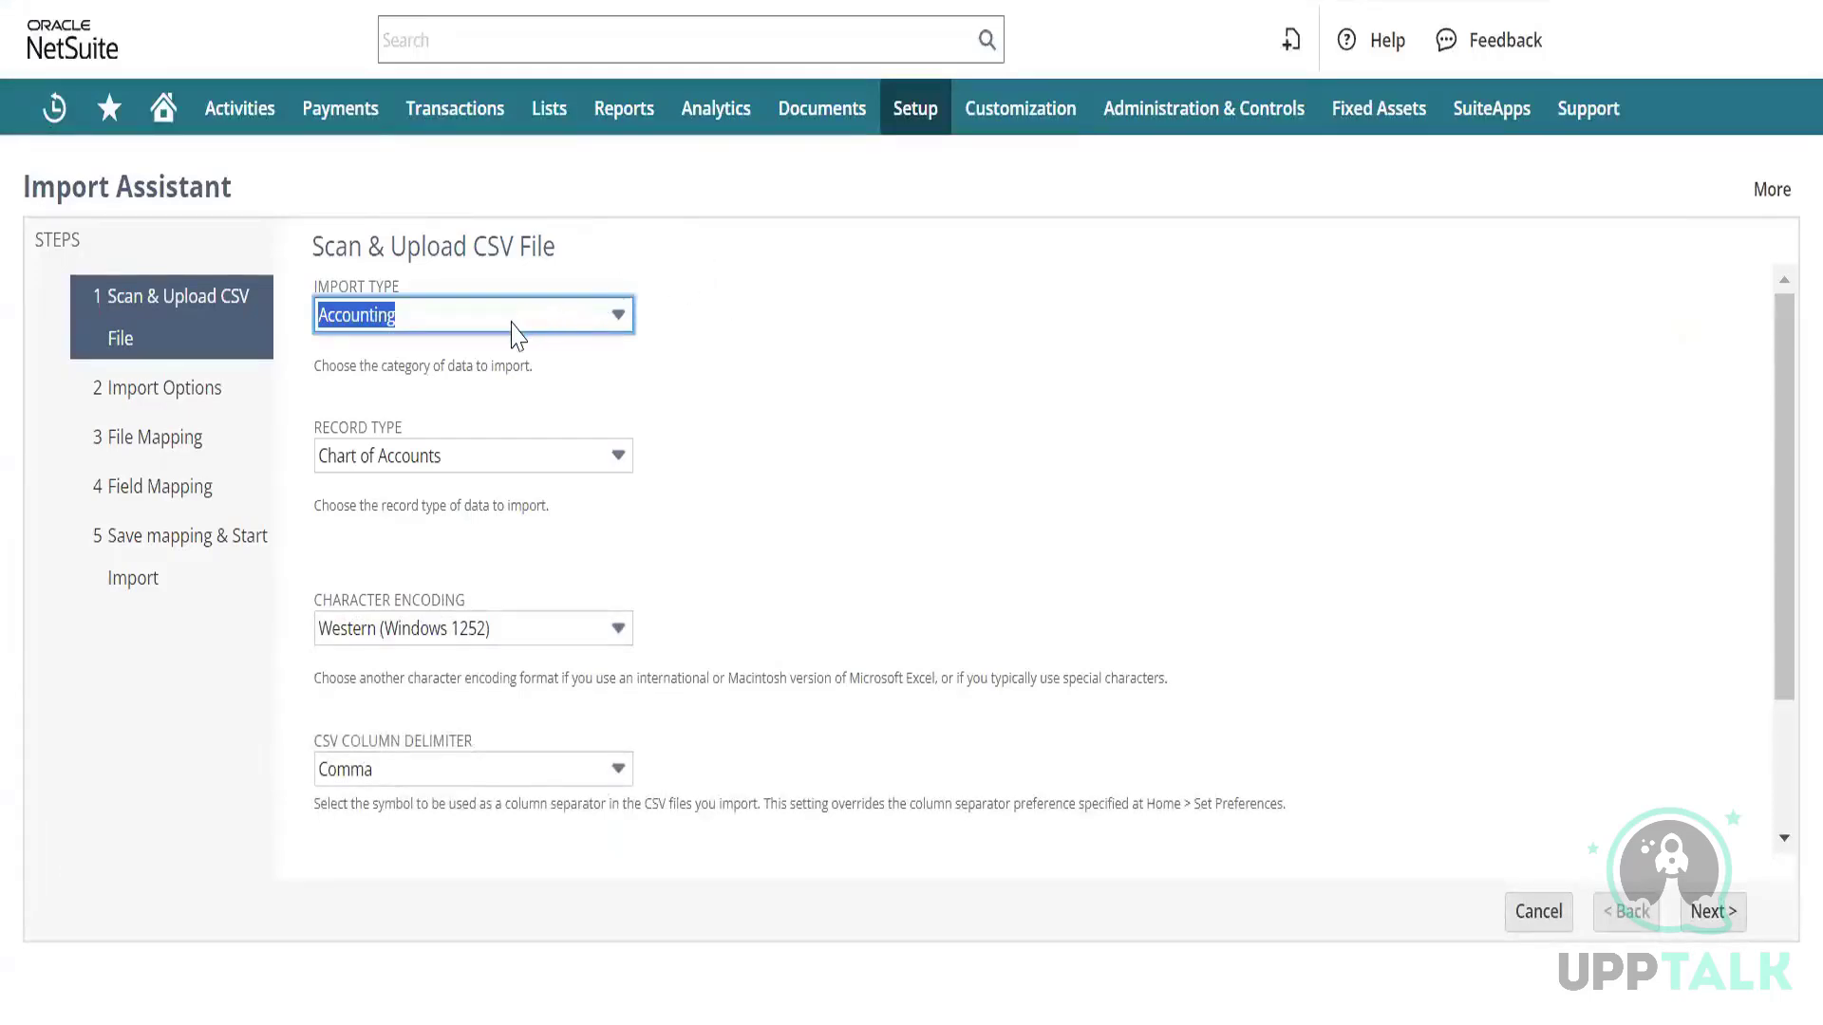
# Keep Accounting as the import type and open the record type list.
pyautogui.click(553, 326)
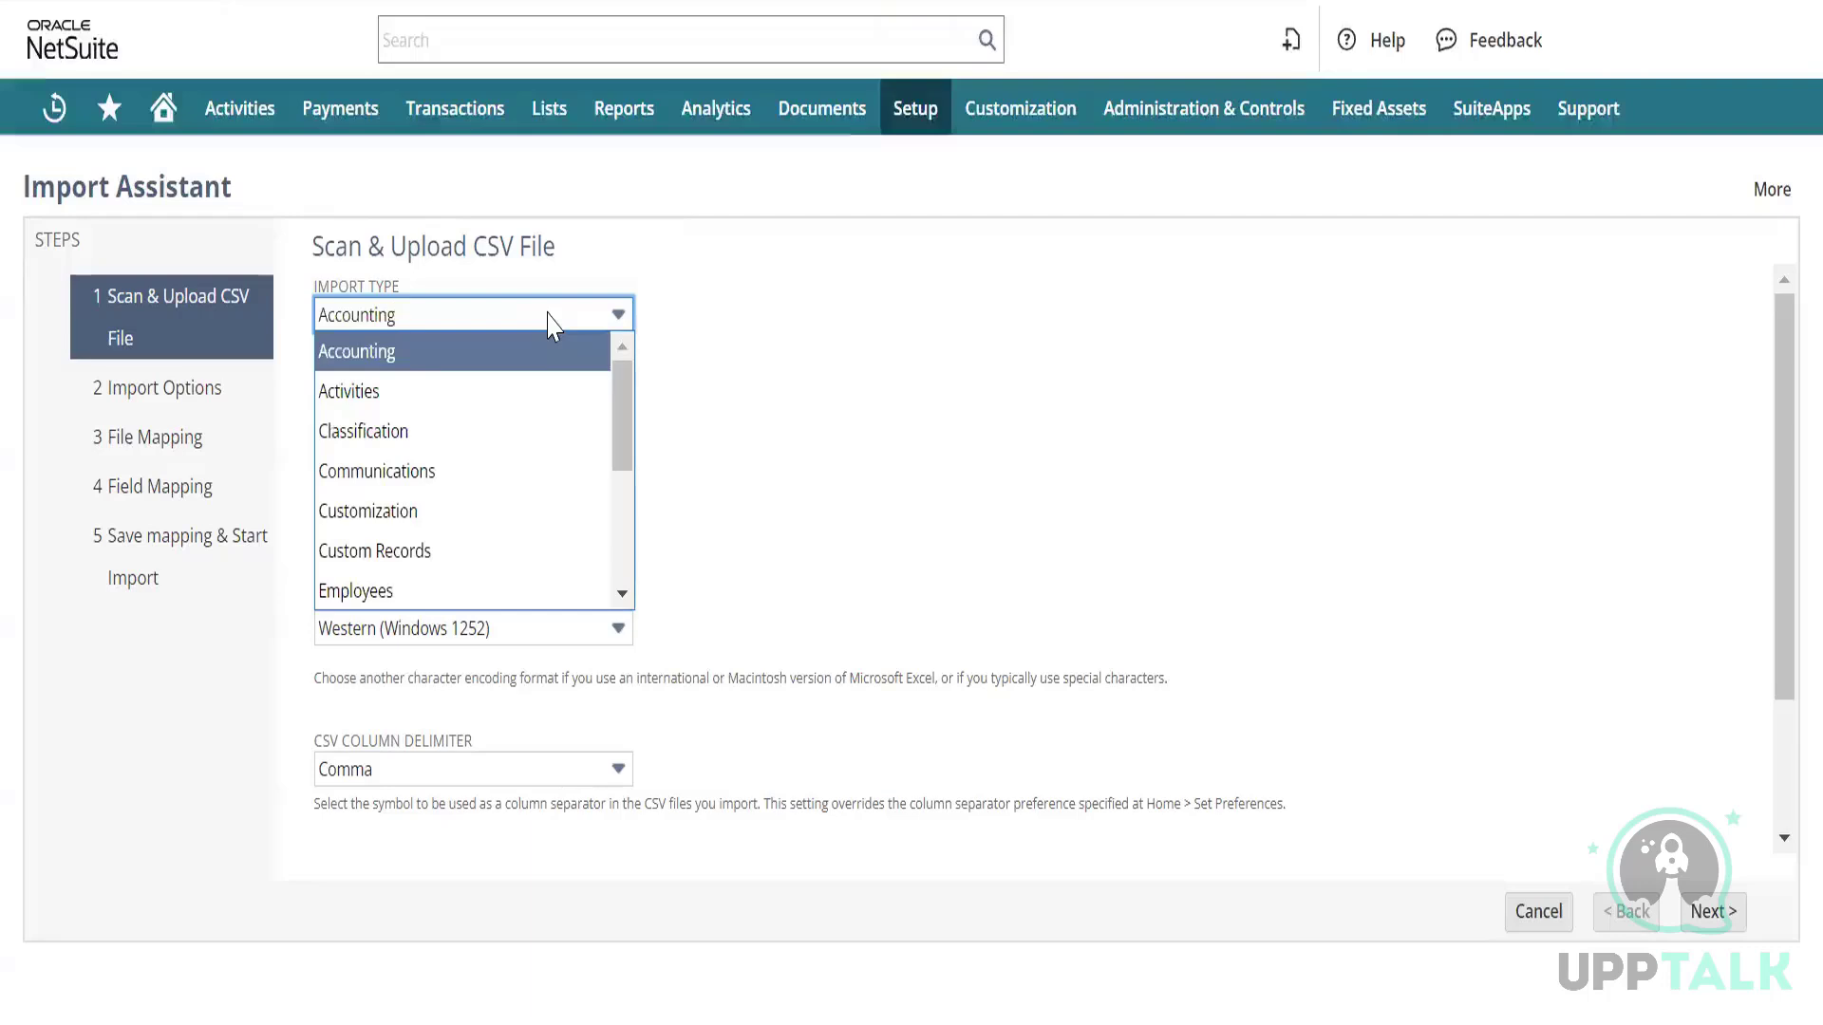
pyautogui.click(552, 326)
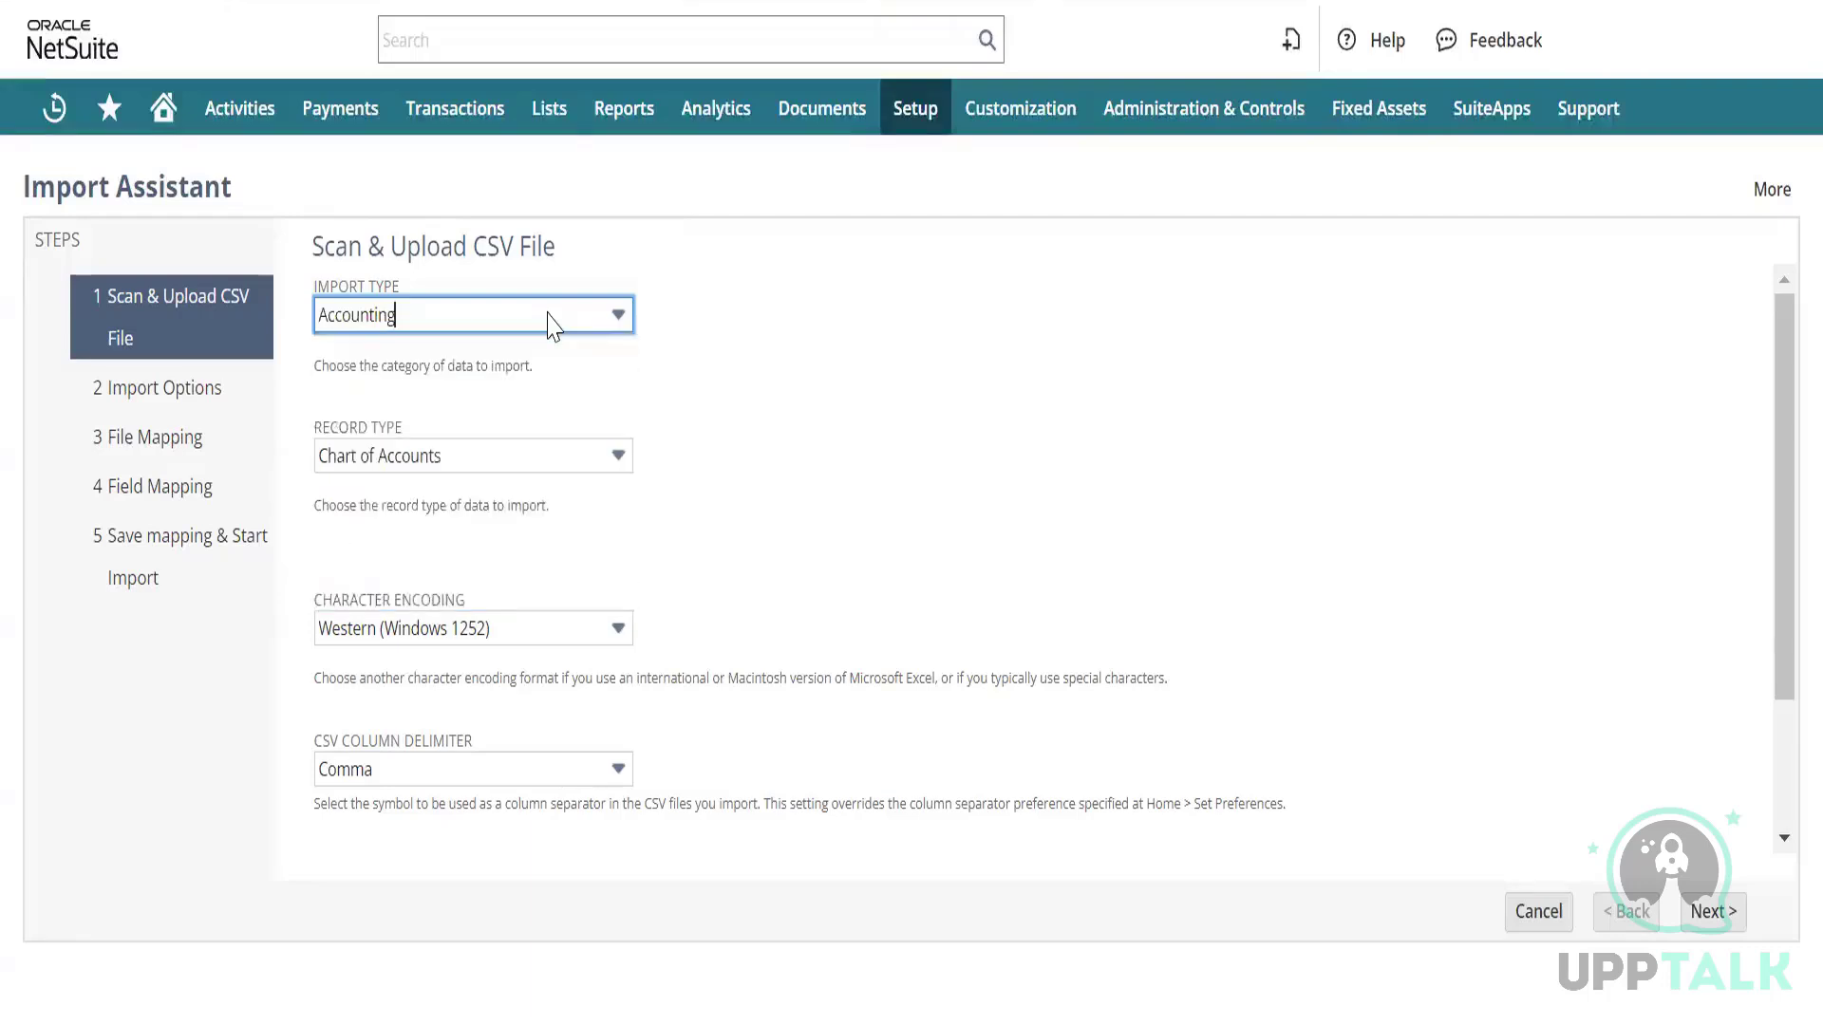
pyautogui.click(546, 316)
pyautogui.click(547, 316)
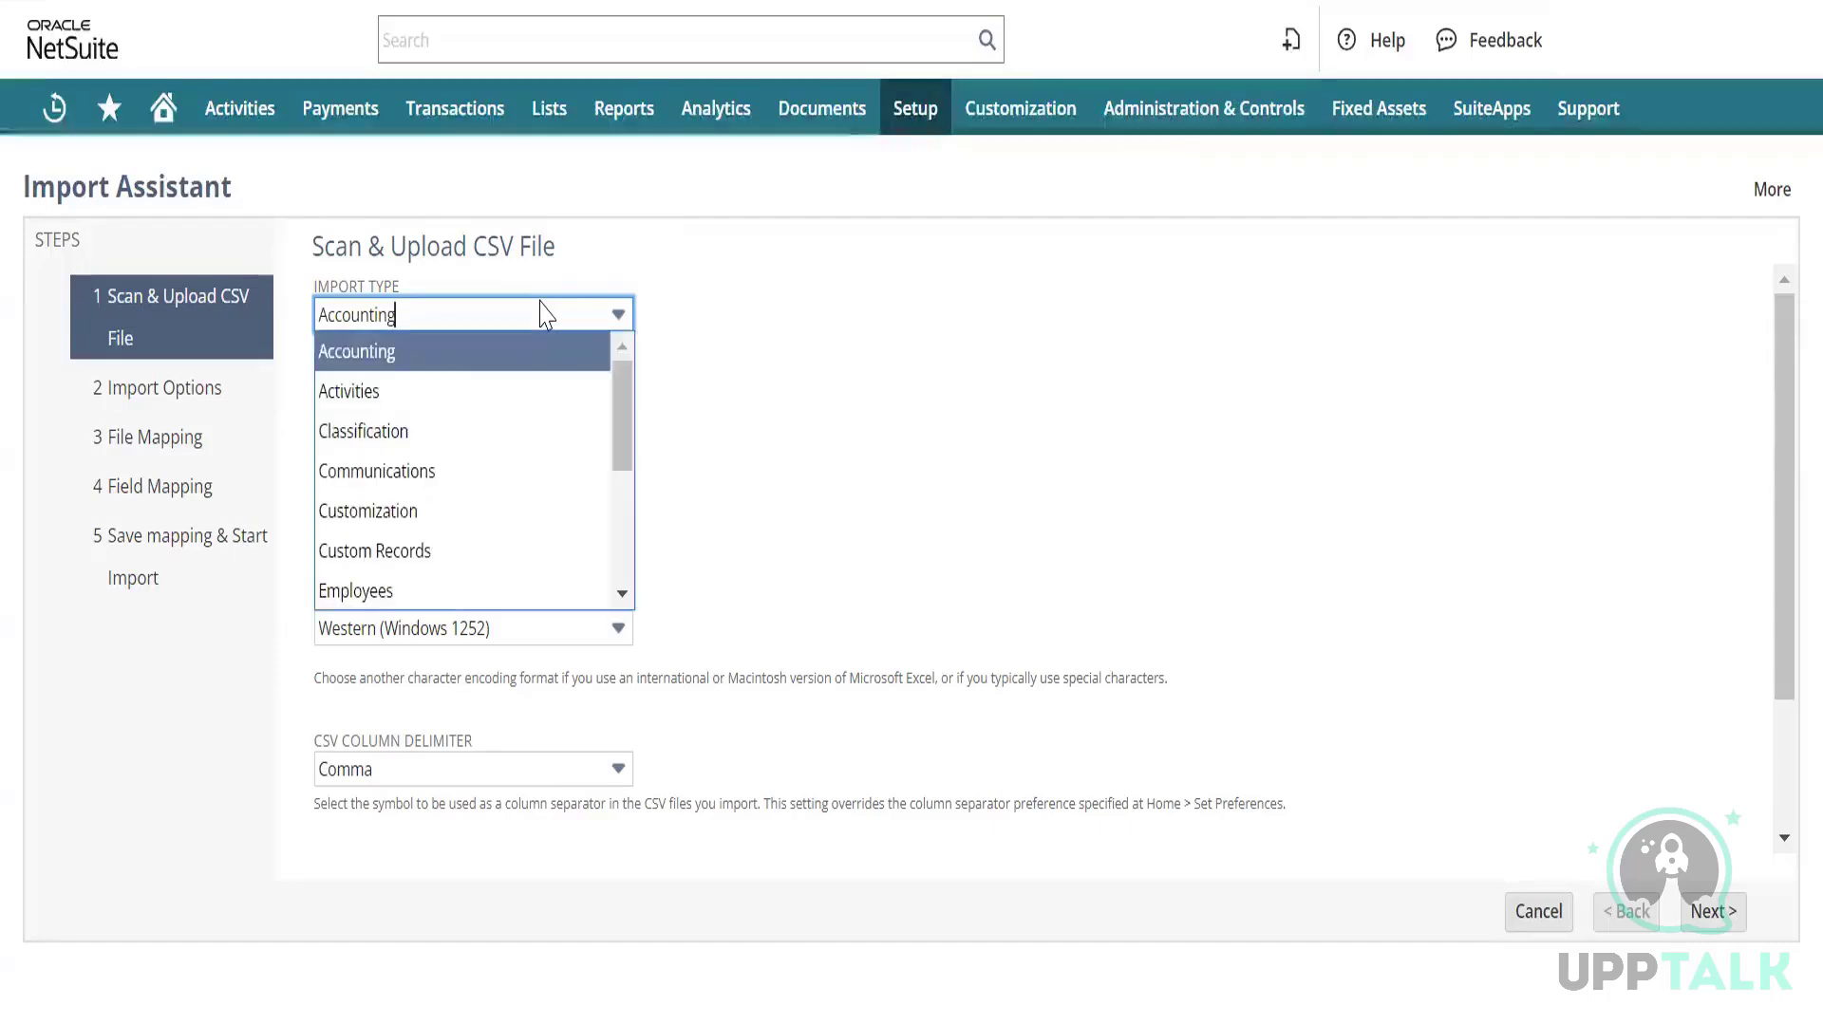
pyautogui.click(543, 313)
pyautogui.click(524, 456)
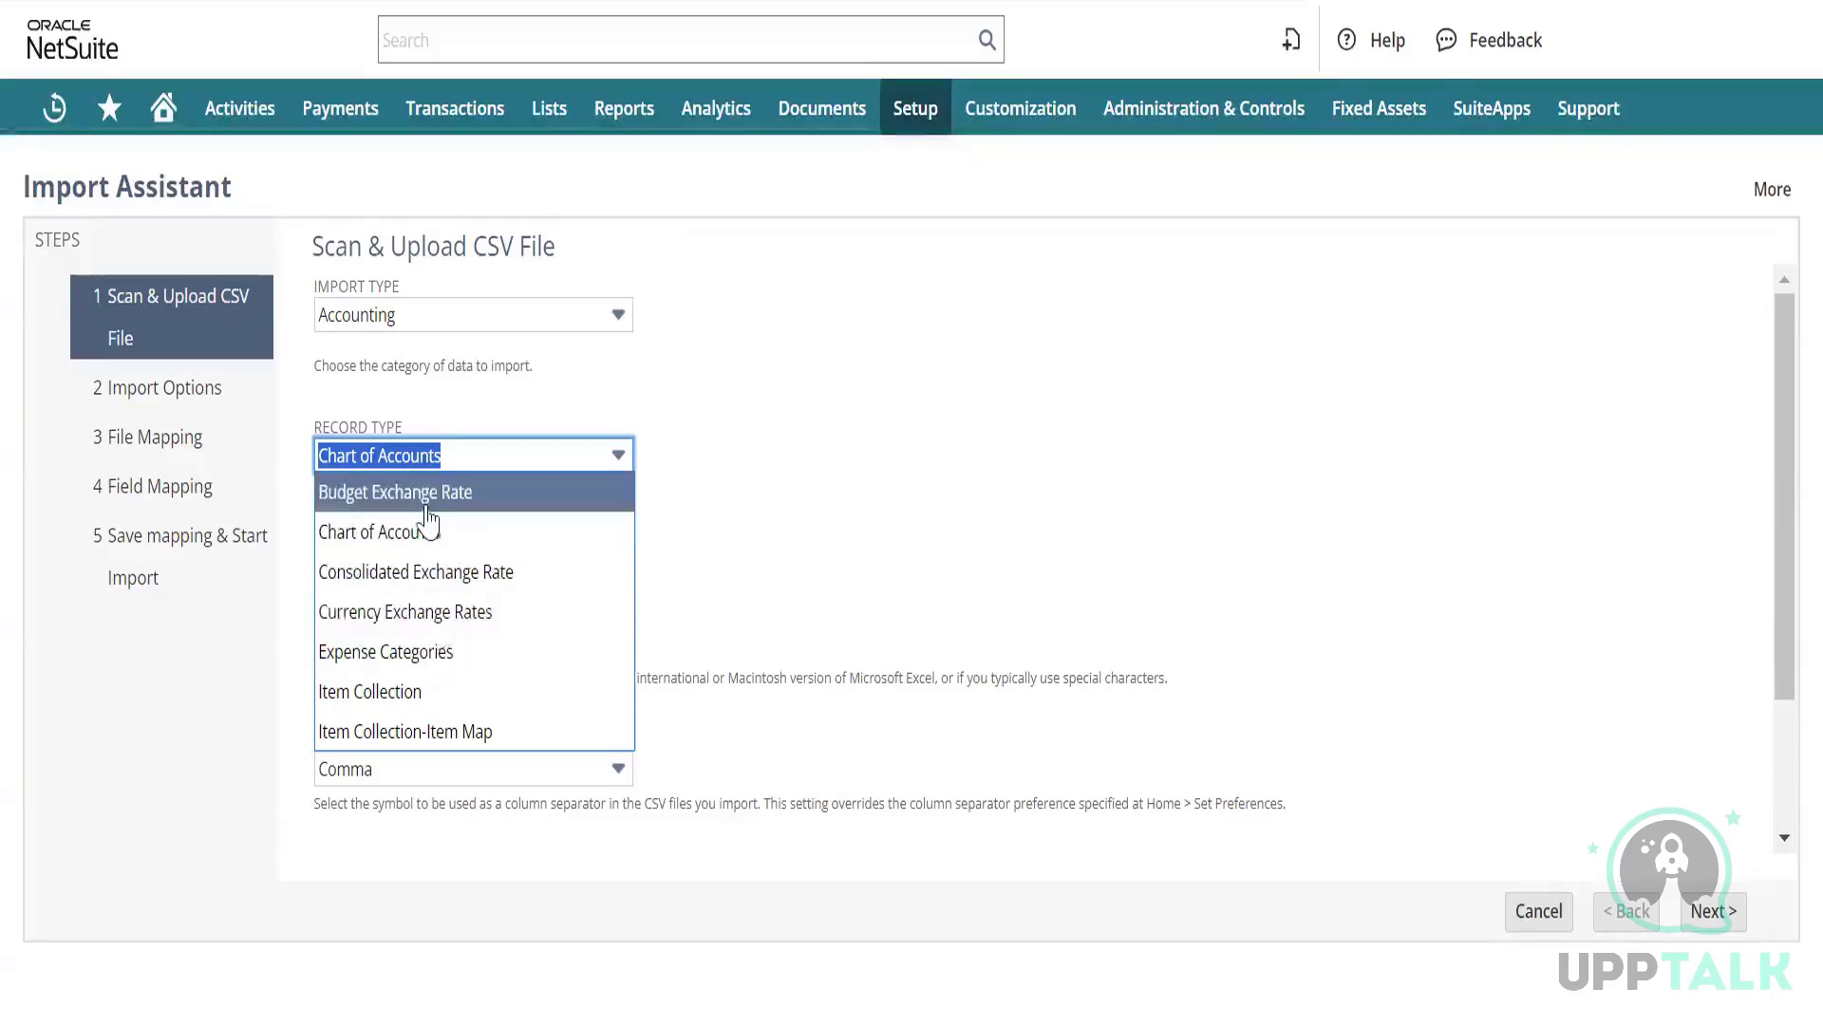
# Try Classification as the import type and look over its record types.
pyautogui.click(684, 356)
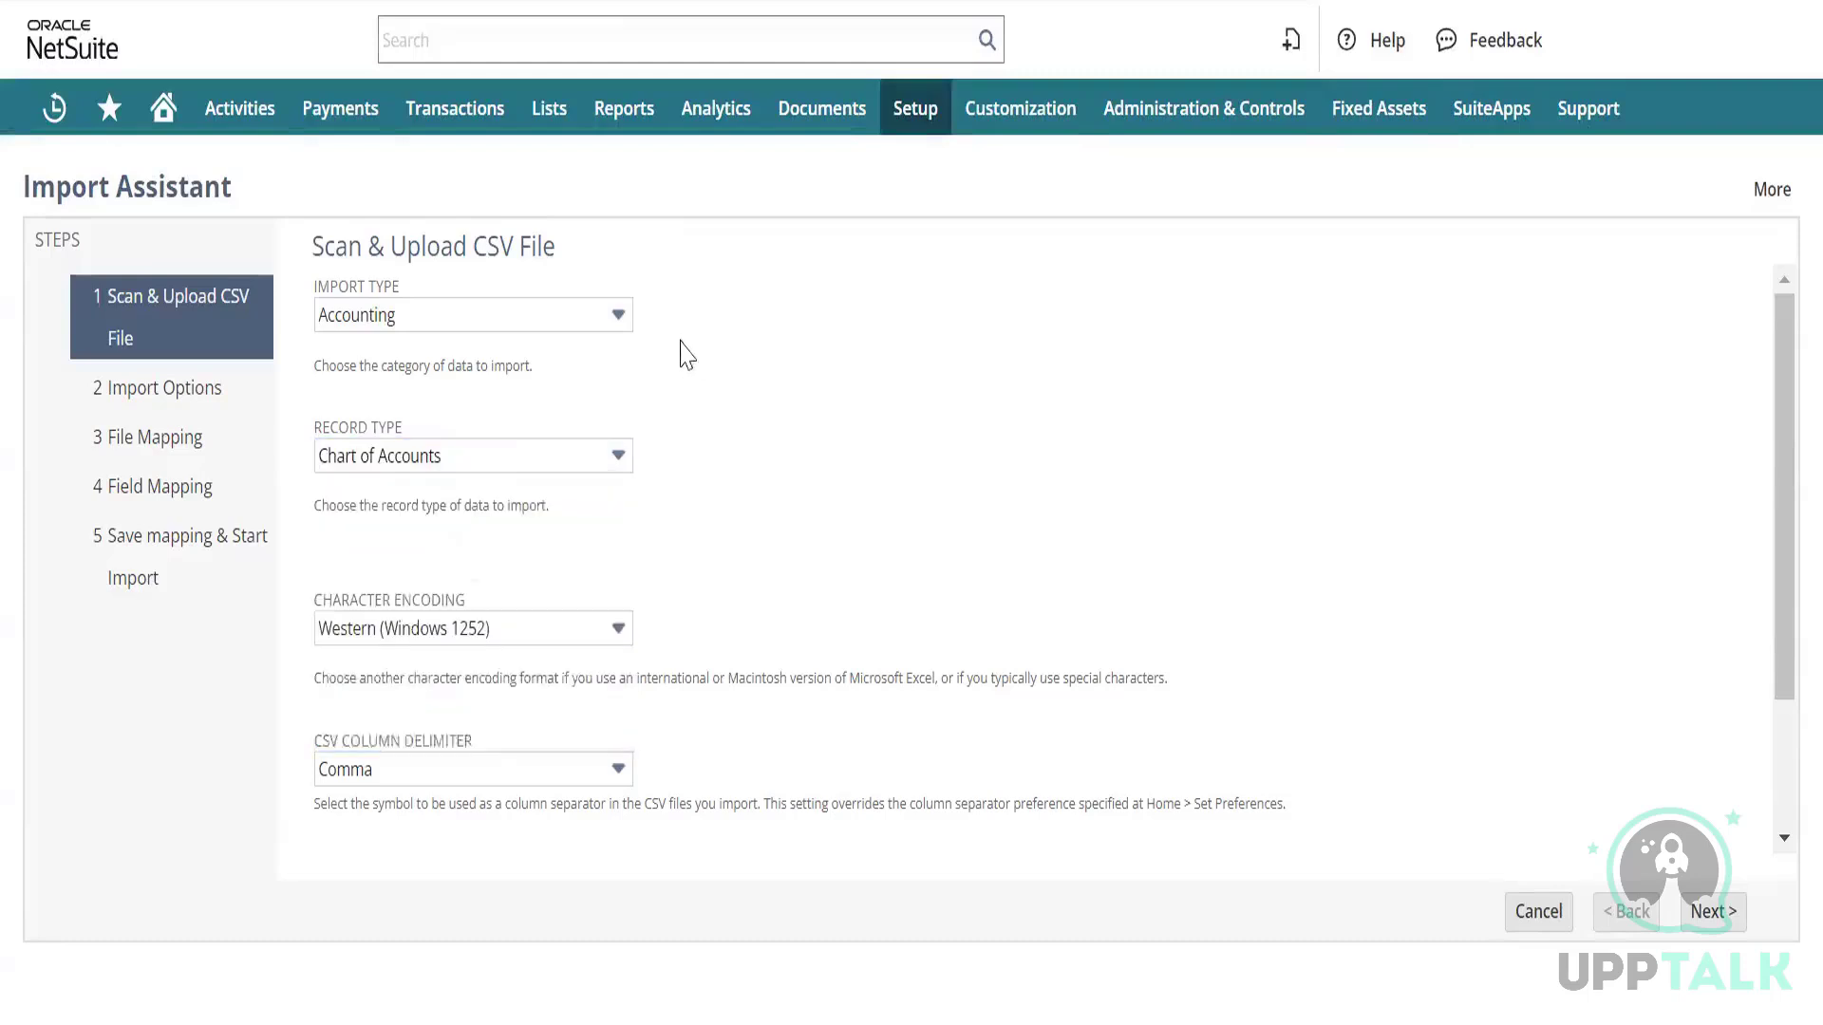
pyautogui.click(479, 321)
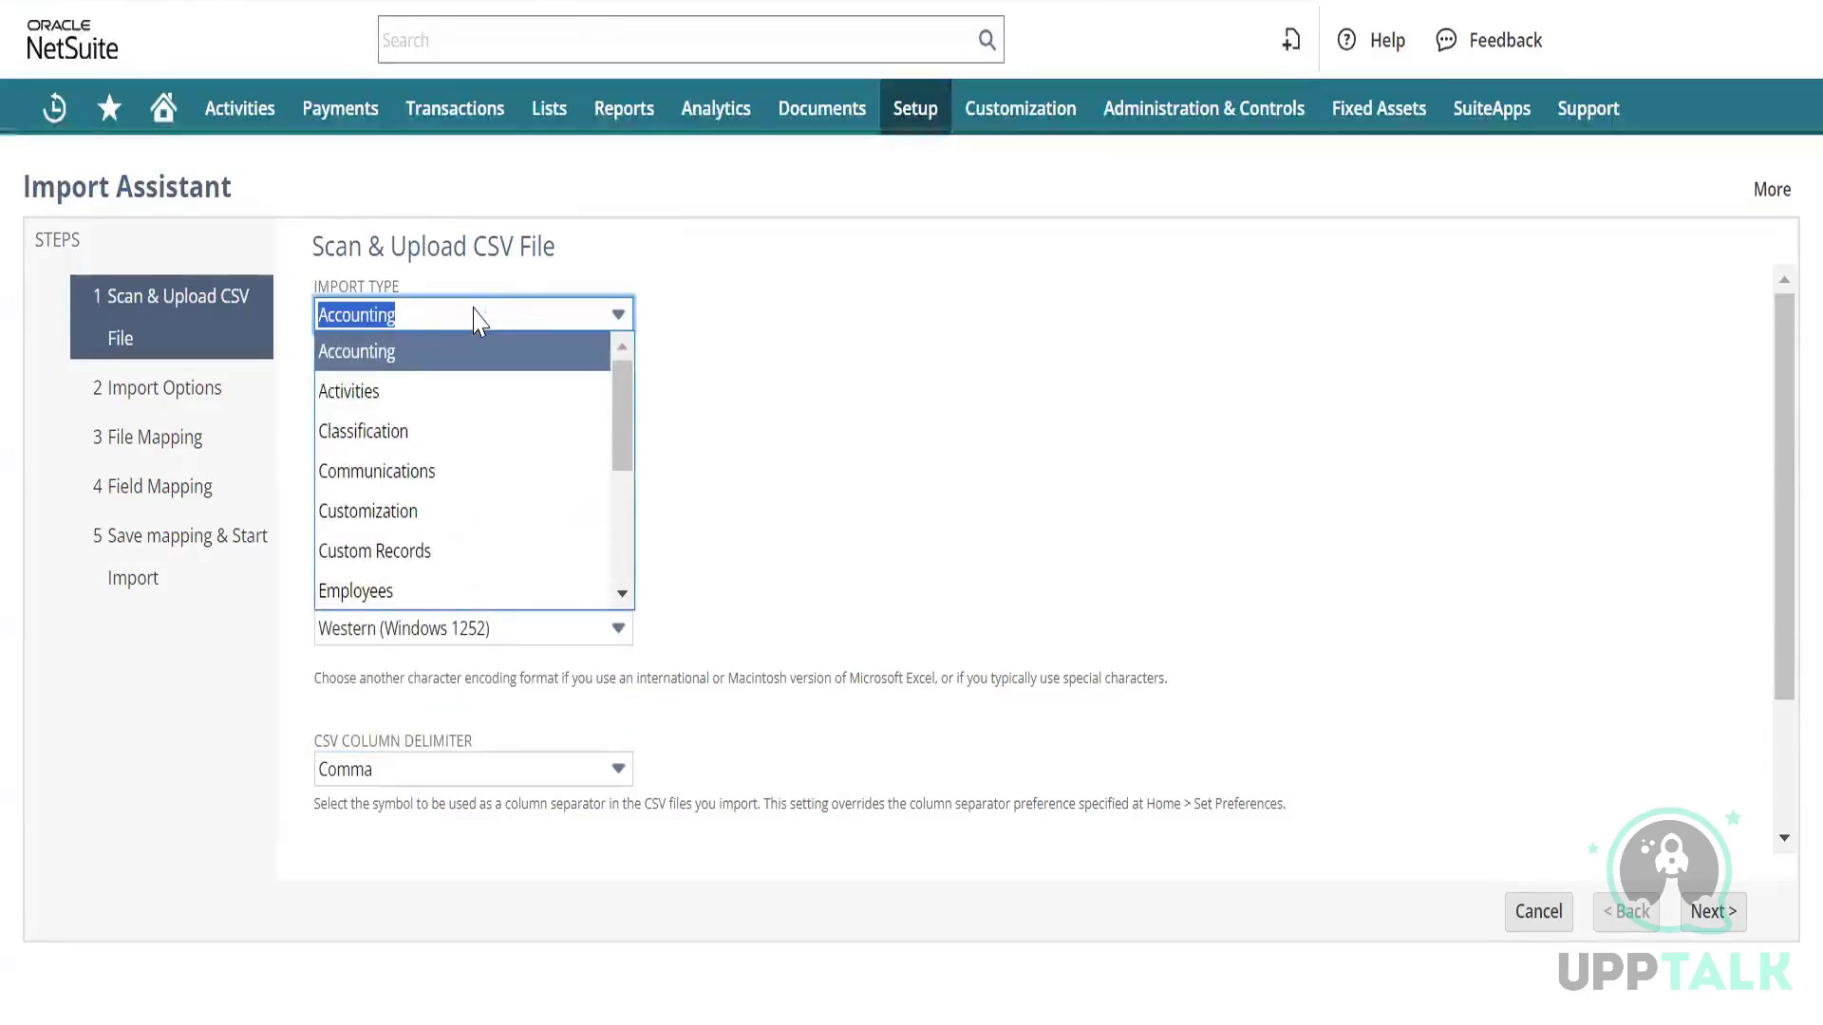
pyautogui.click(463, 433)
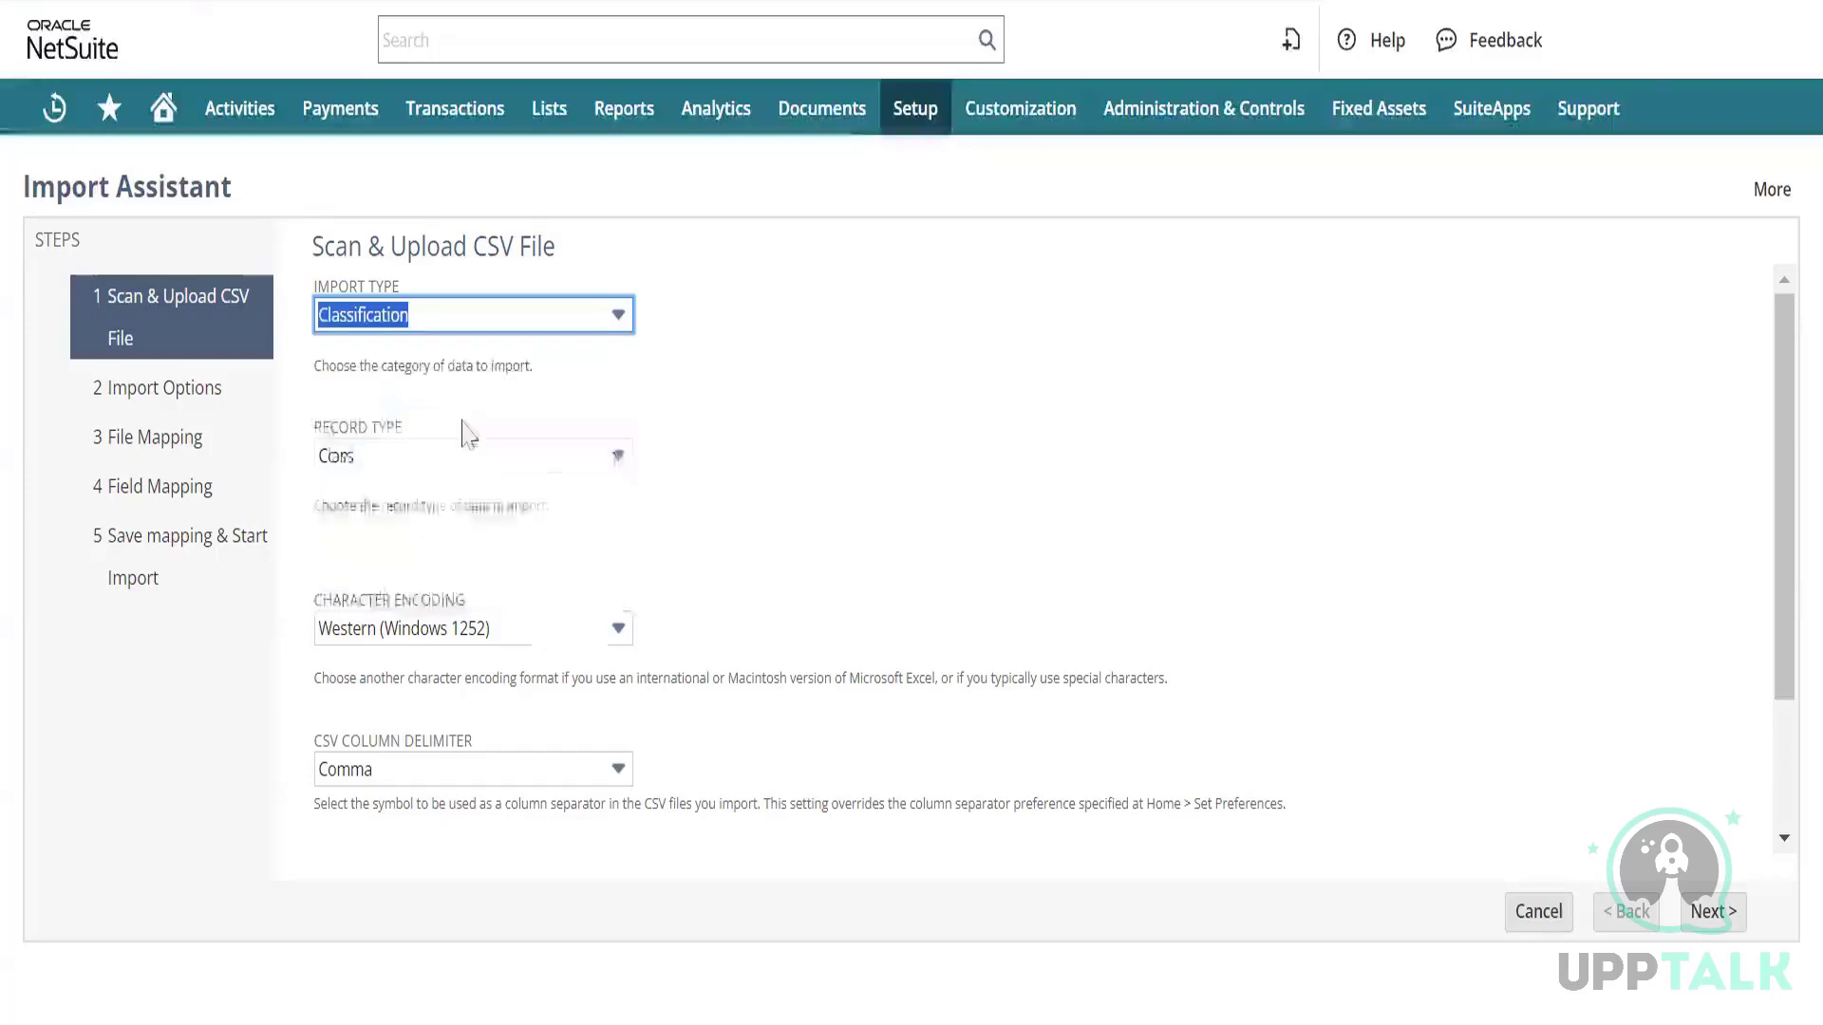
pyautogui.click(524, 464)
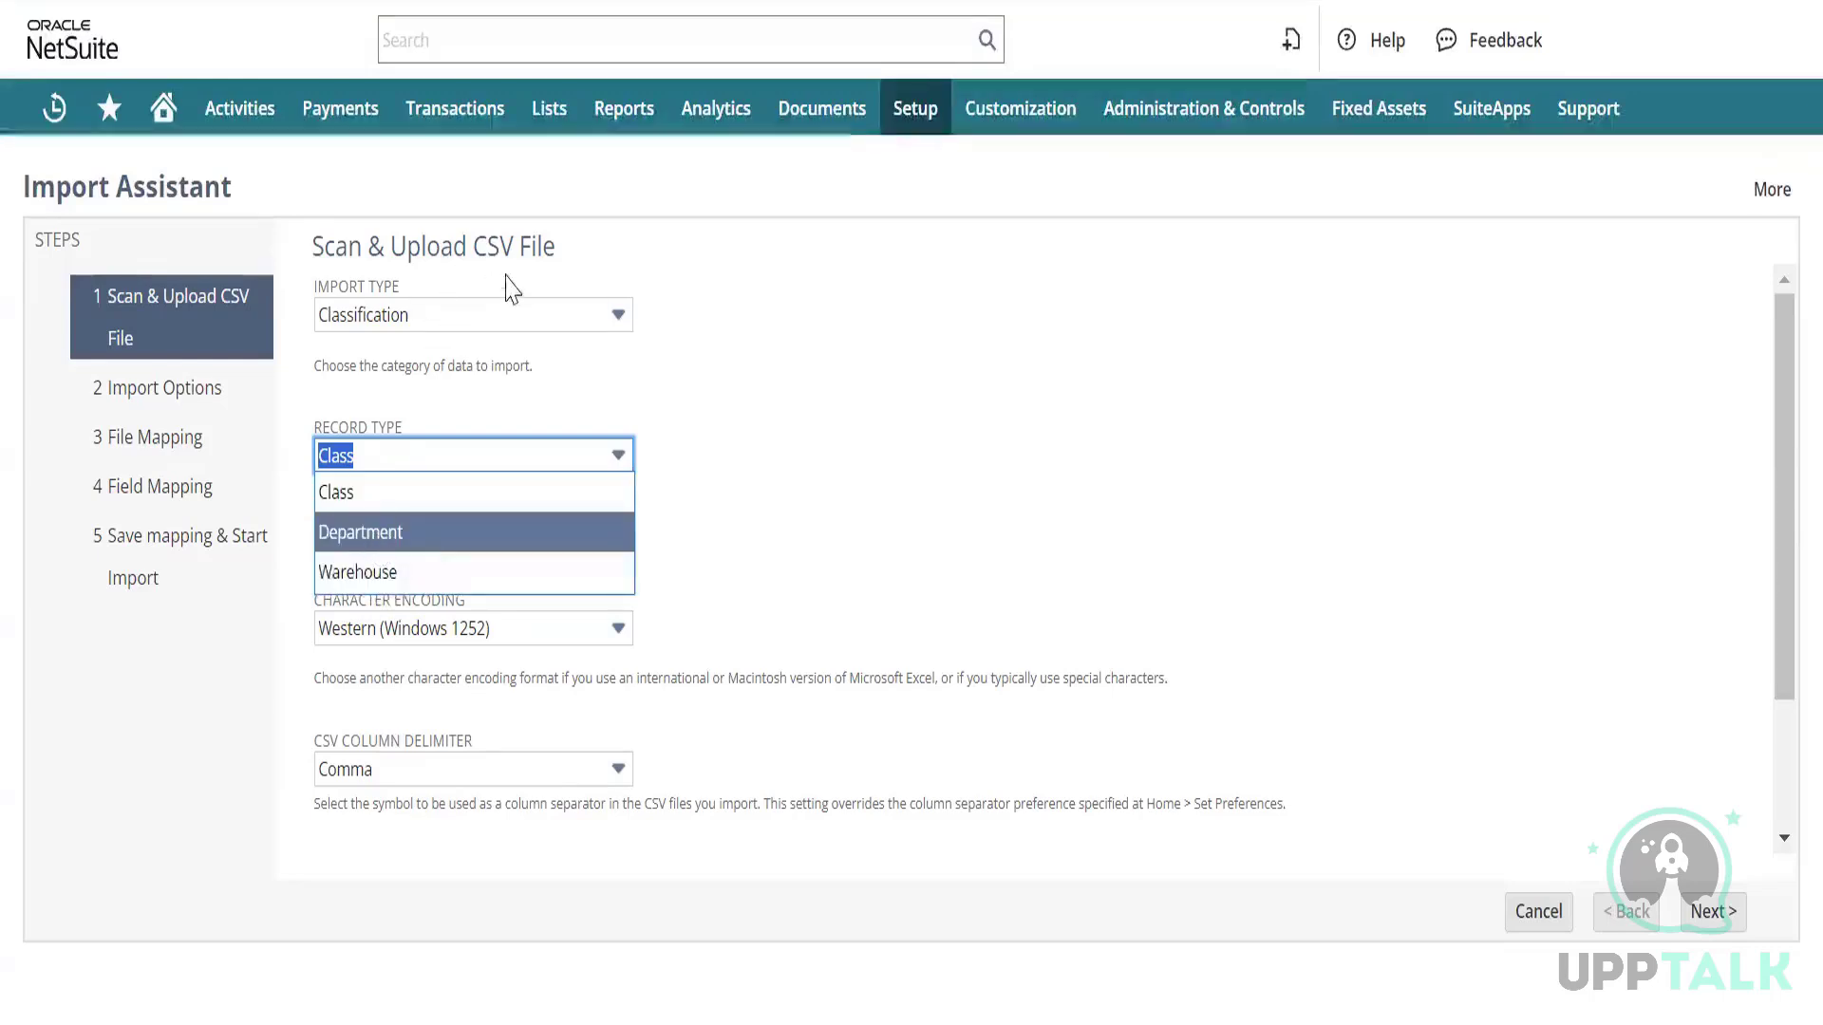
# Switch the import type to Relationships and browse its record types, including Contacts Only.
pyautogui.click(548, 320)
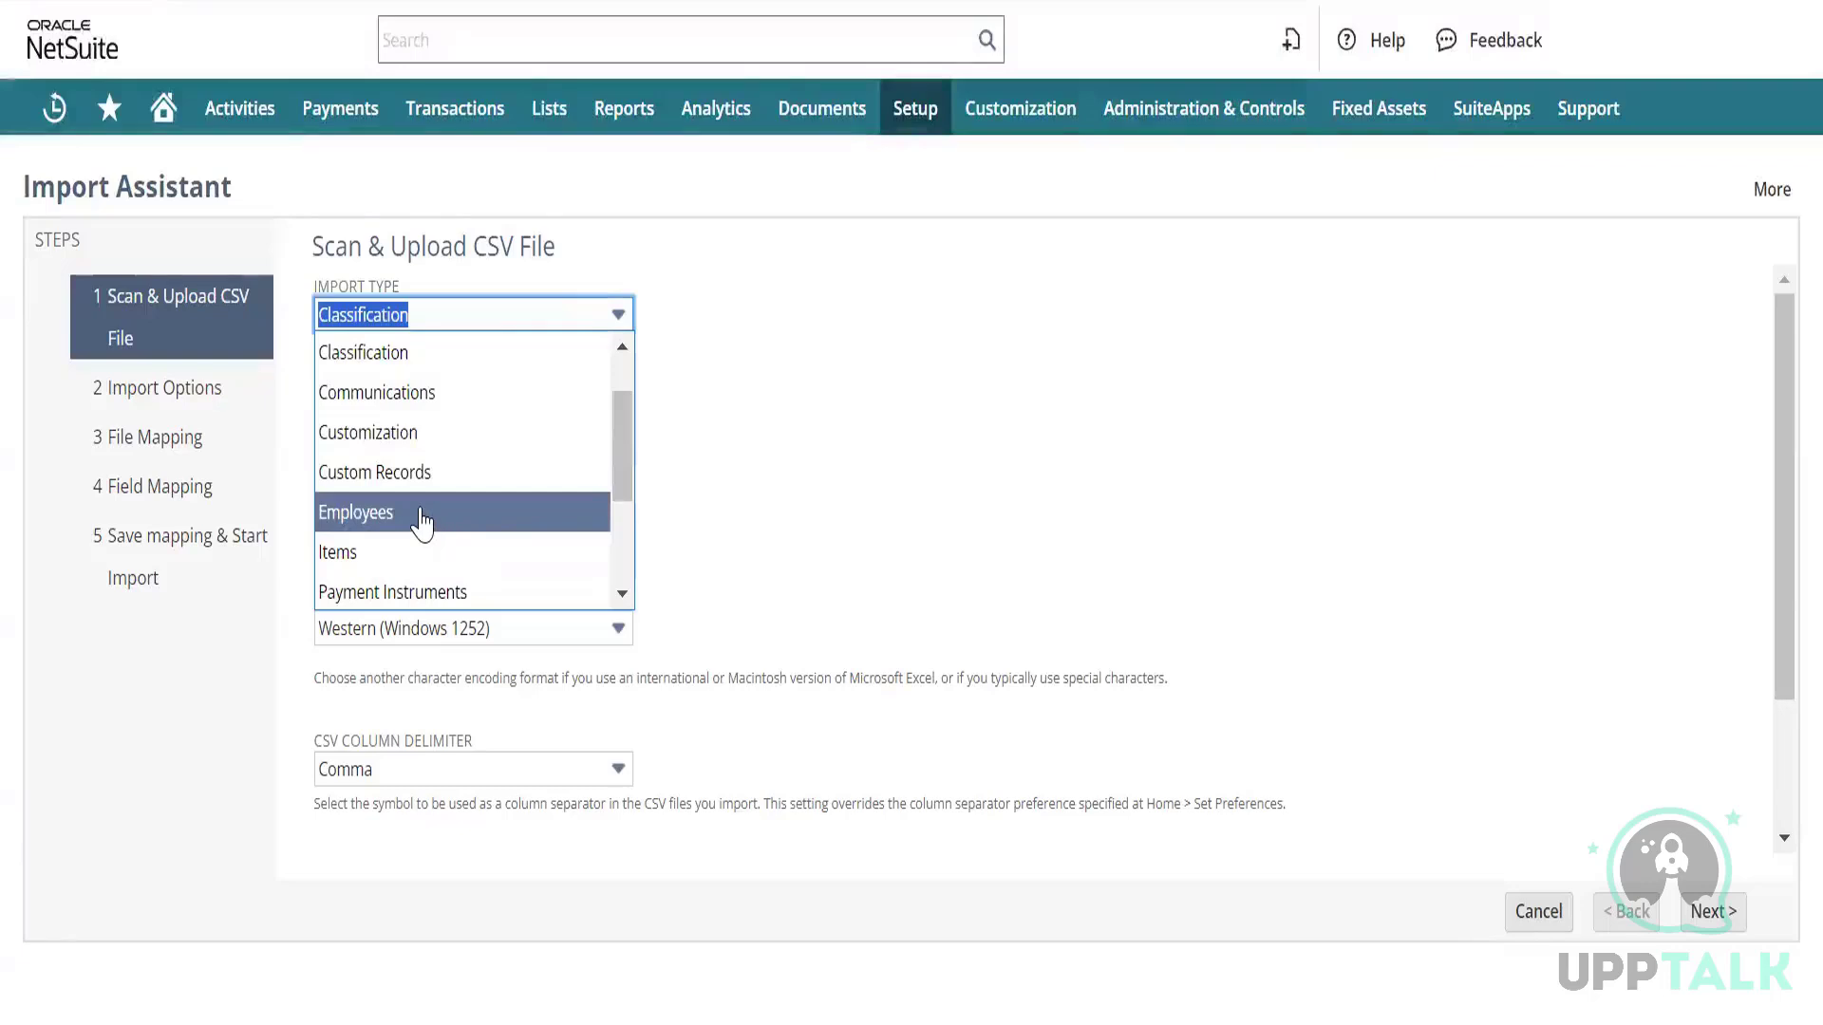
pyautogui.scroll(-1, 408, 512)
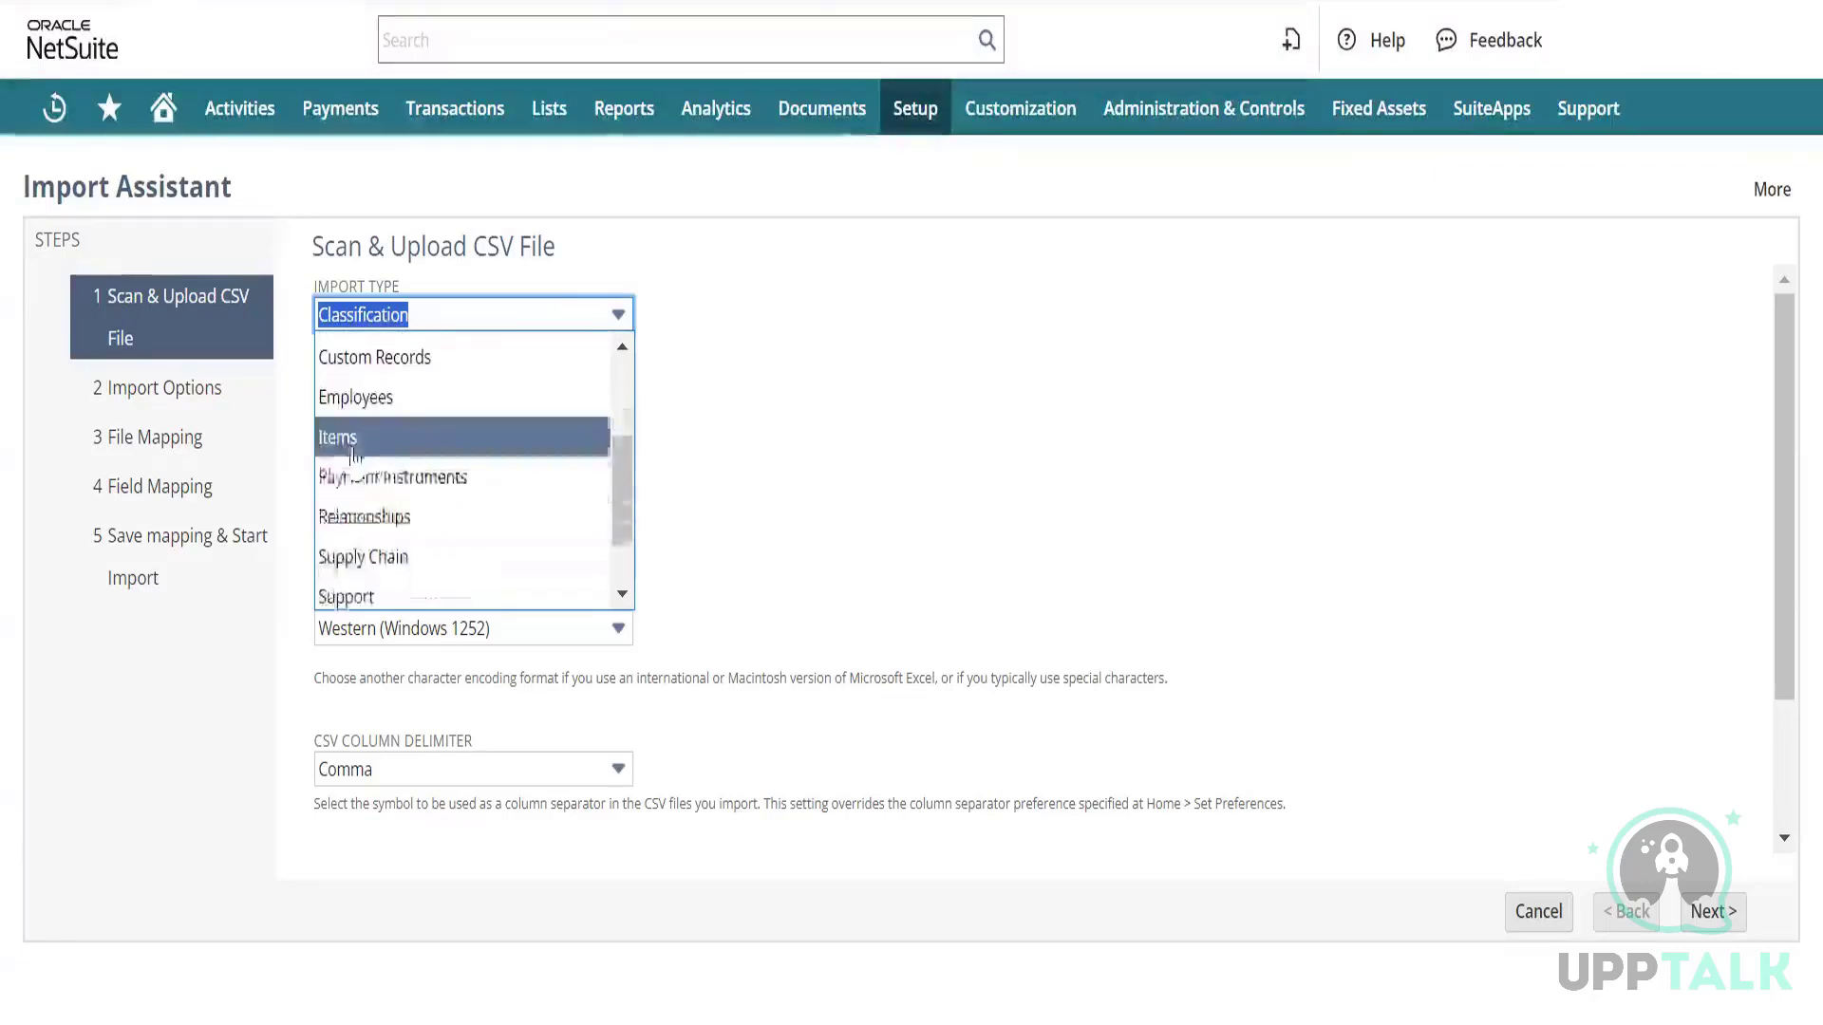
pyautogui.click(375, 519)
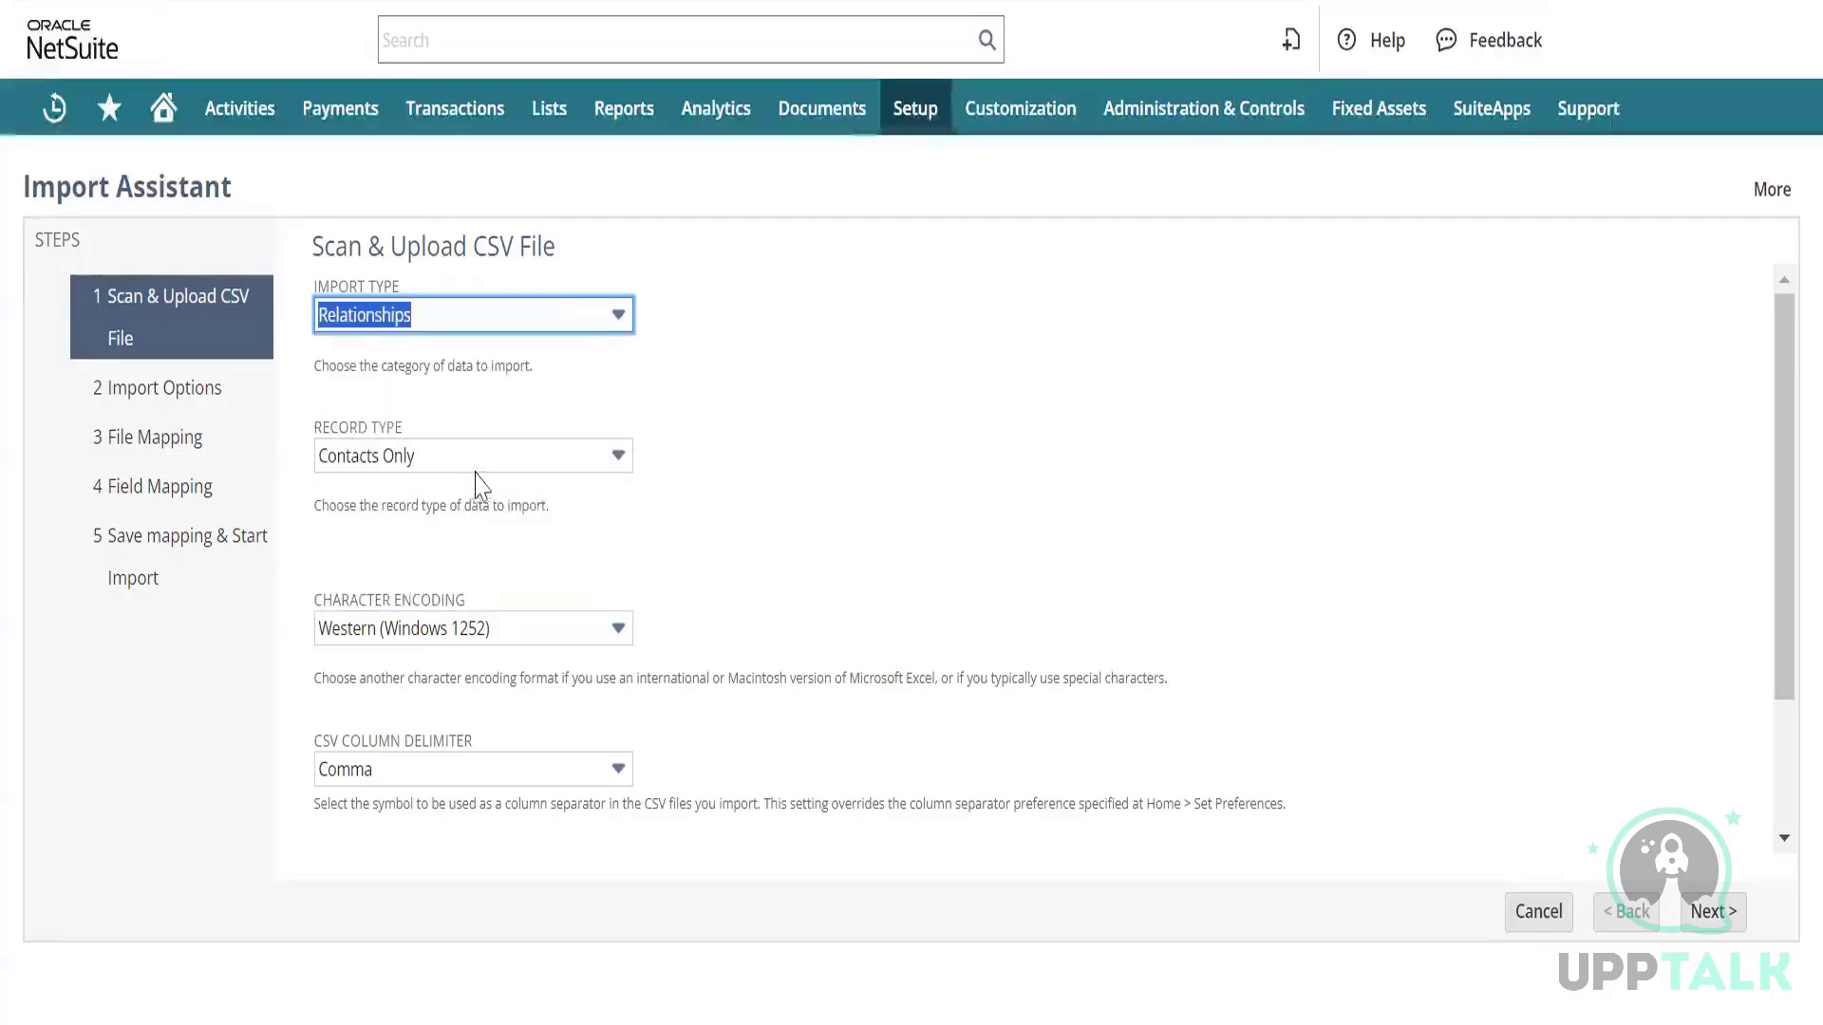
pyautogui.click(488, 456)
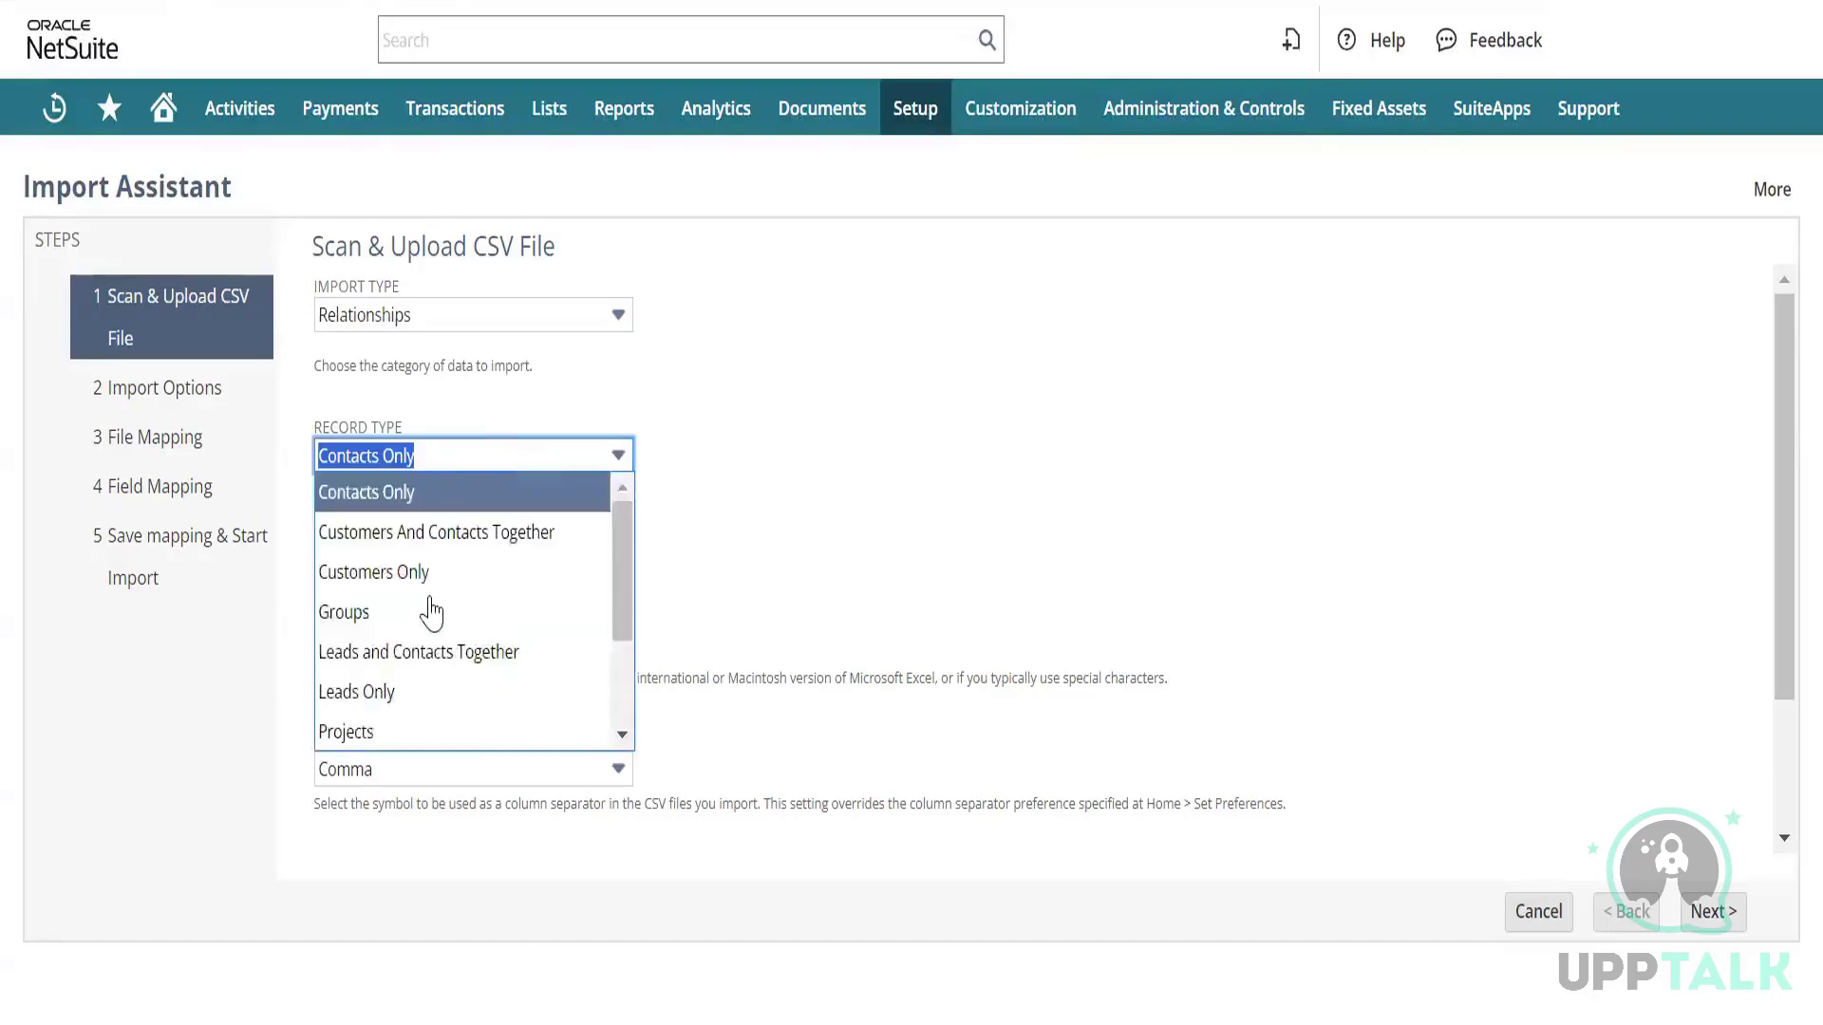
pyautogui.scroll(-1, 493, 607)
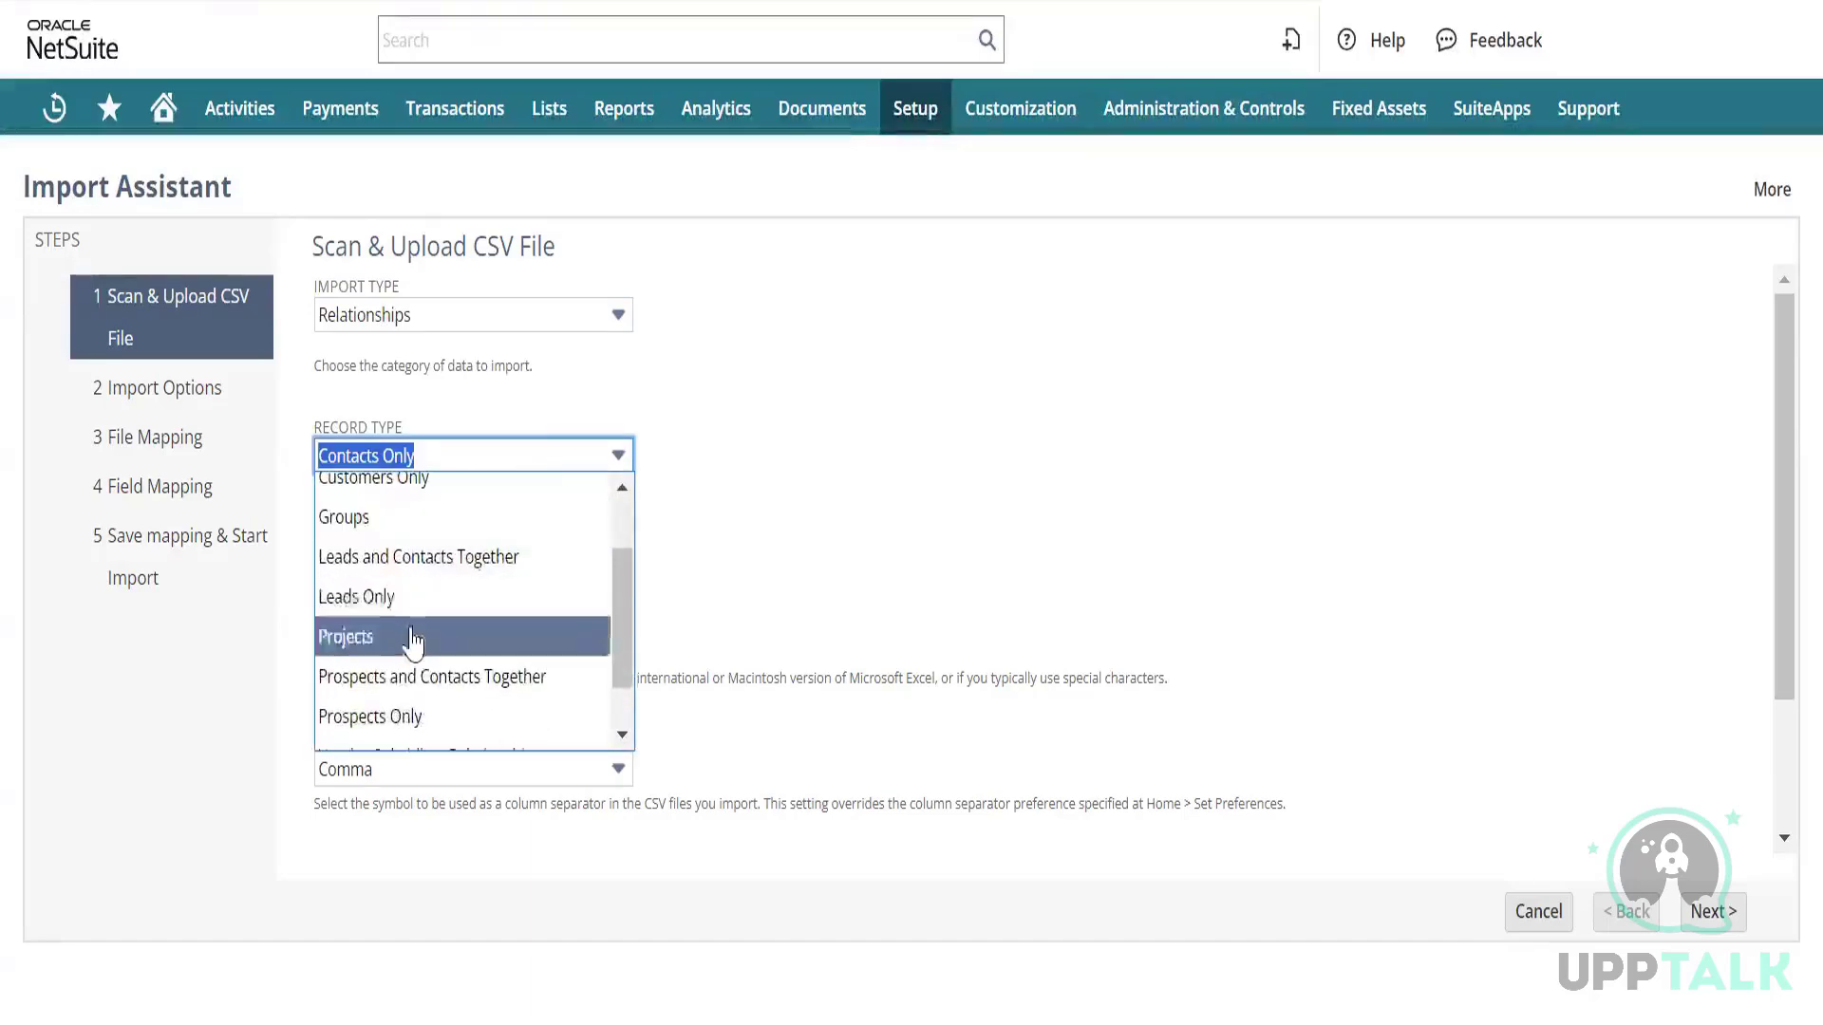
pyautogui.scroll(-1, 403, 645)
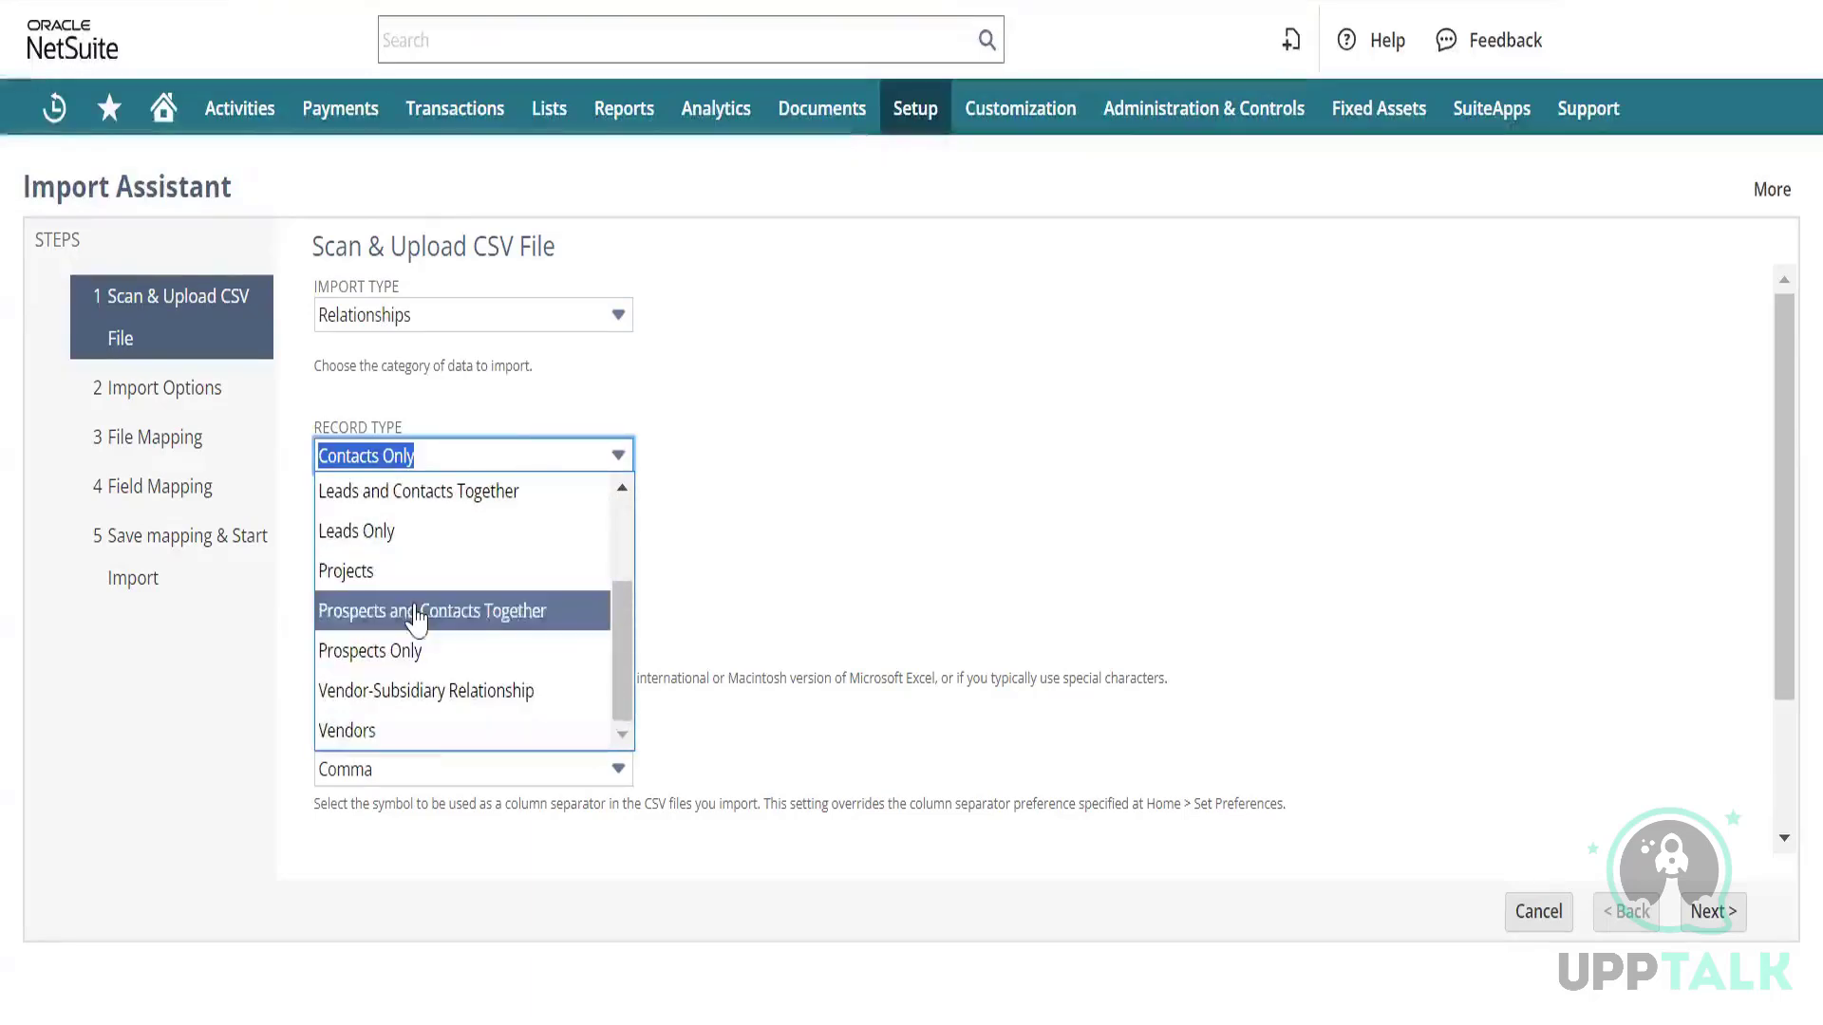
pyautogui.scroll(2, 423, 617)
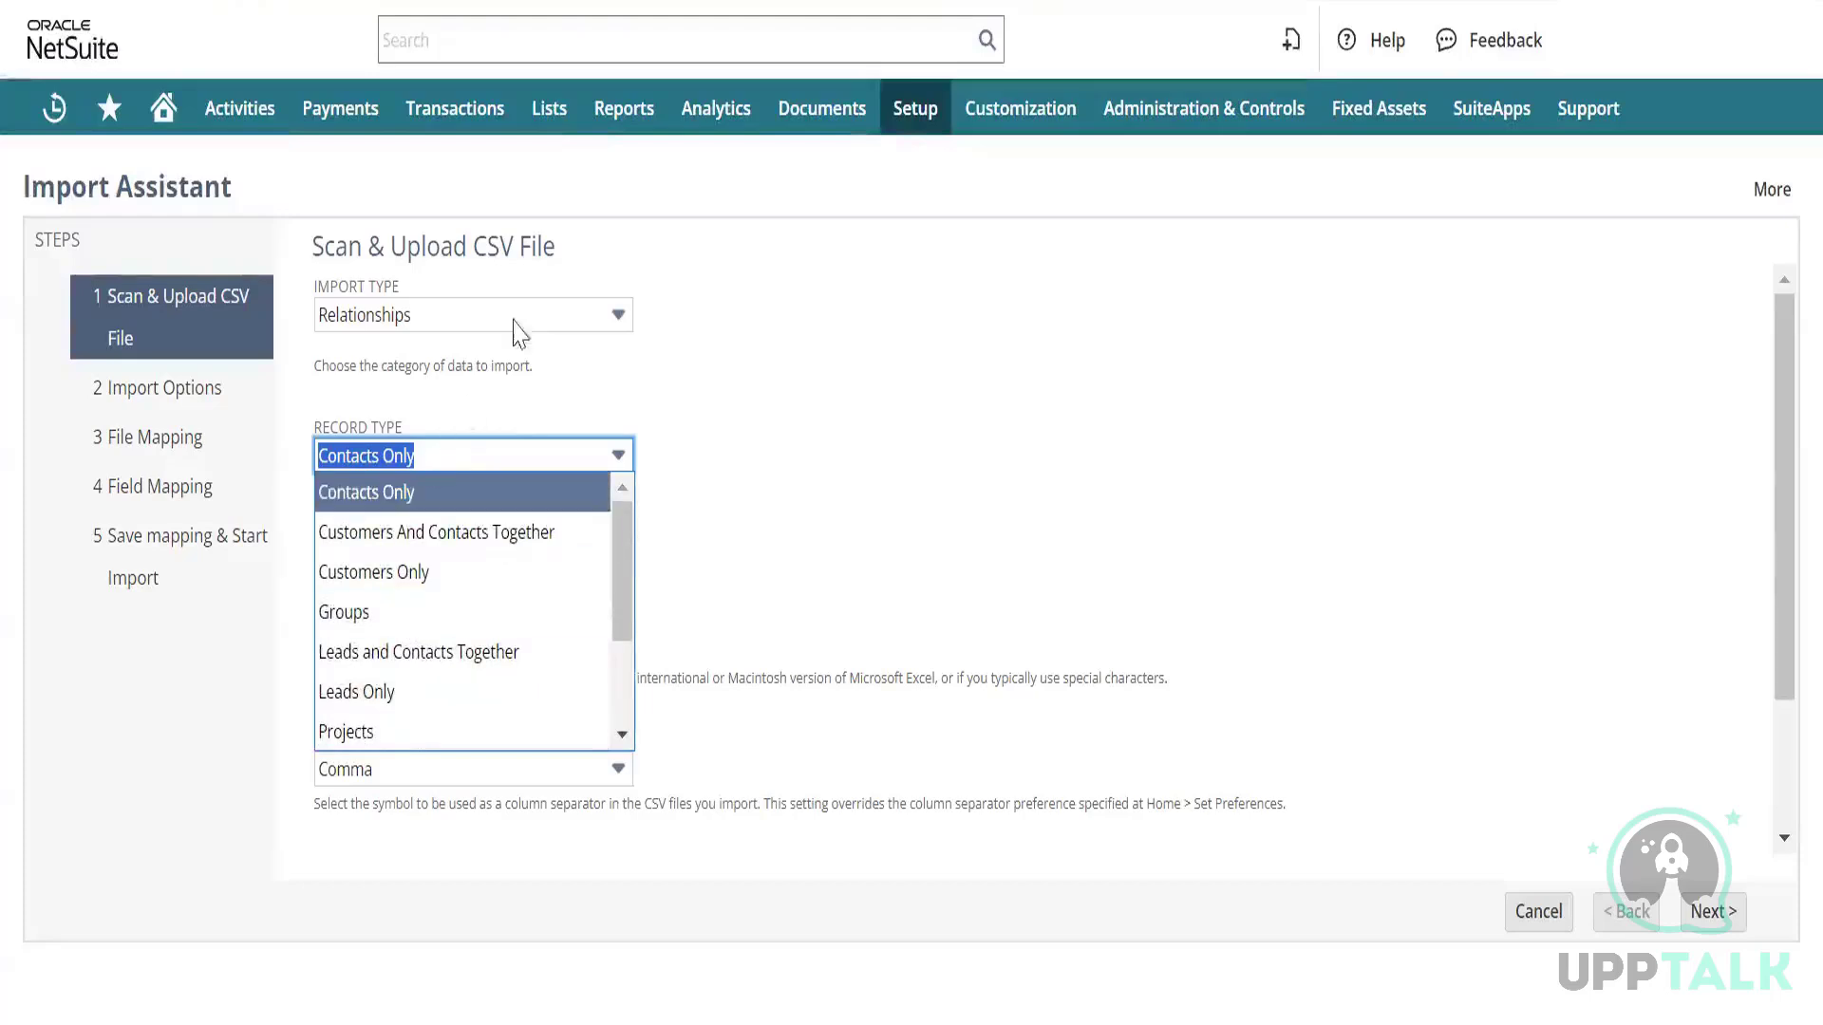
pyautogui.click(560, 316)
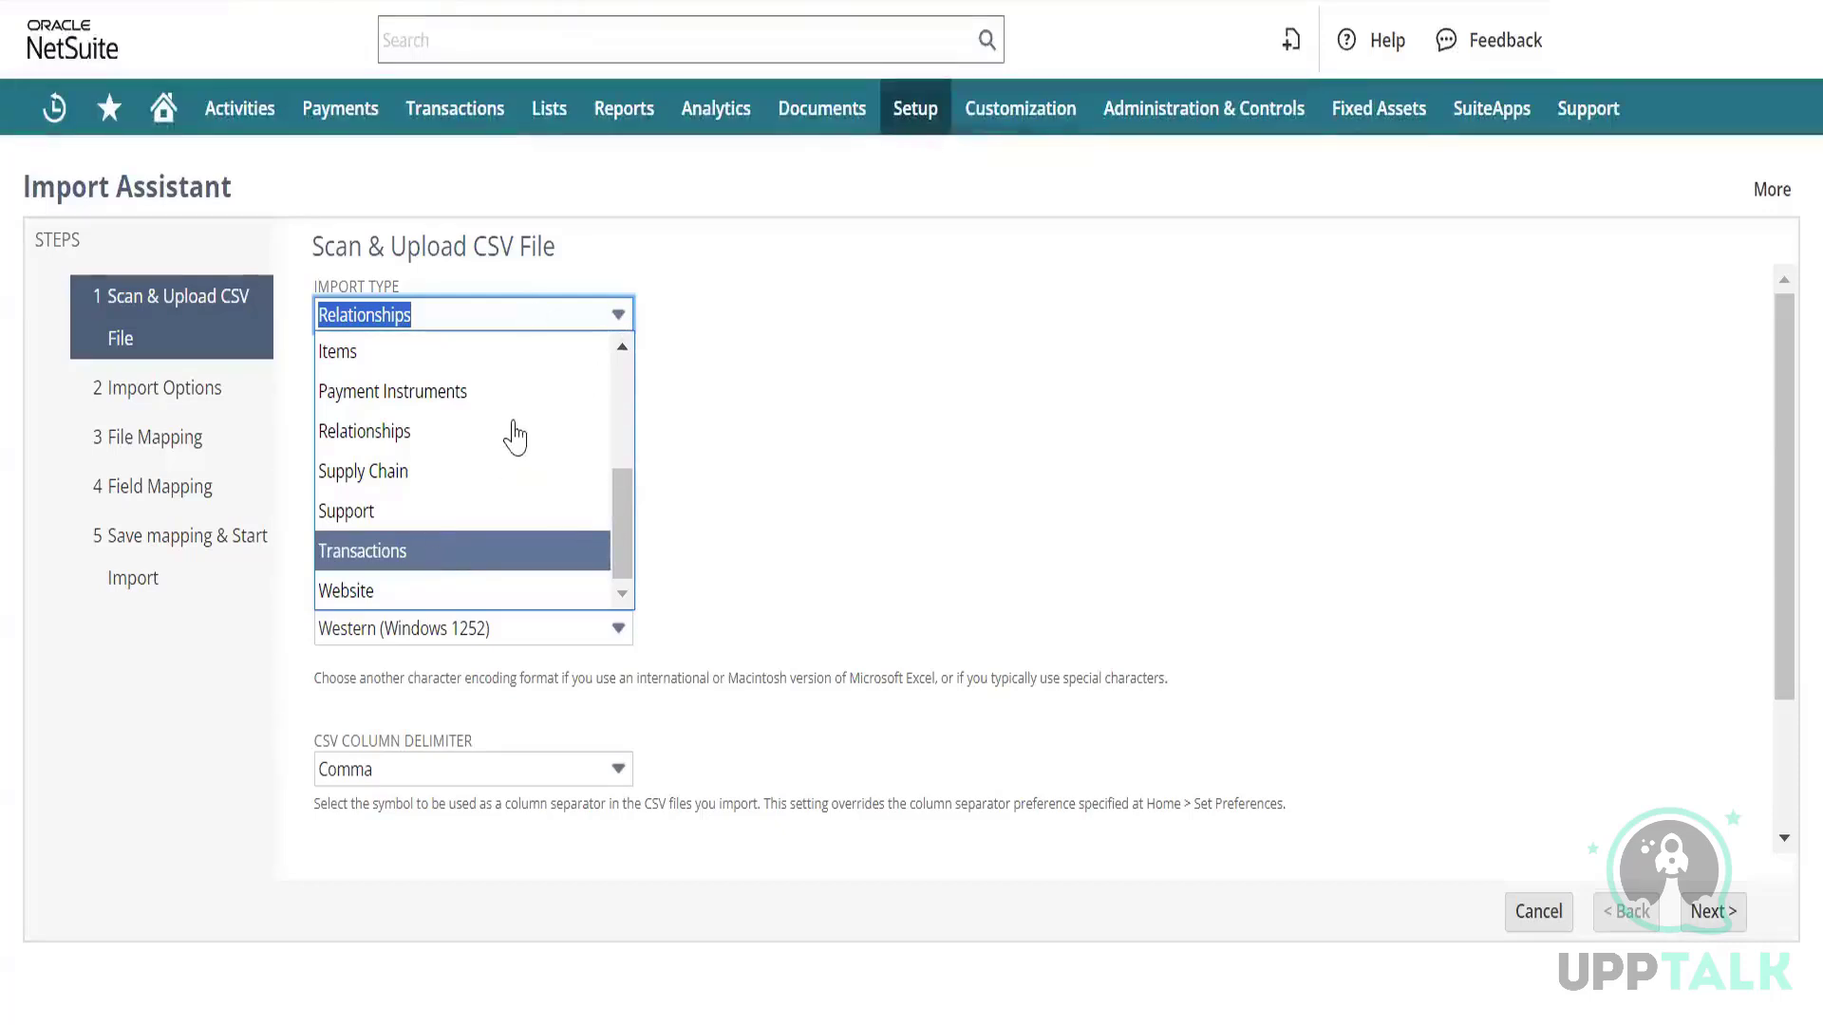
# Set the import type to Transactions with Vendor Bill as the record type.
pyautogui.press('Return')
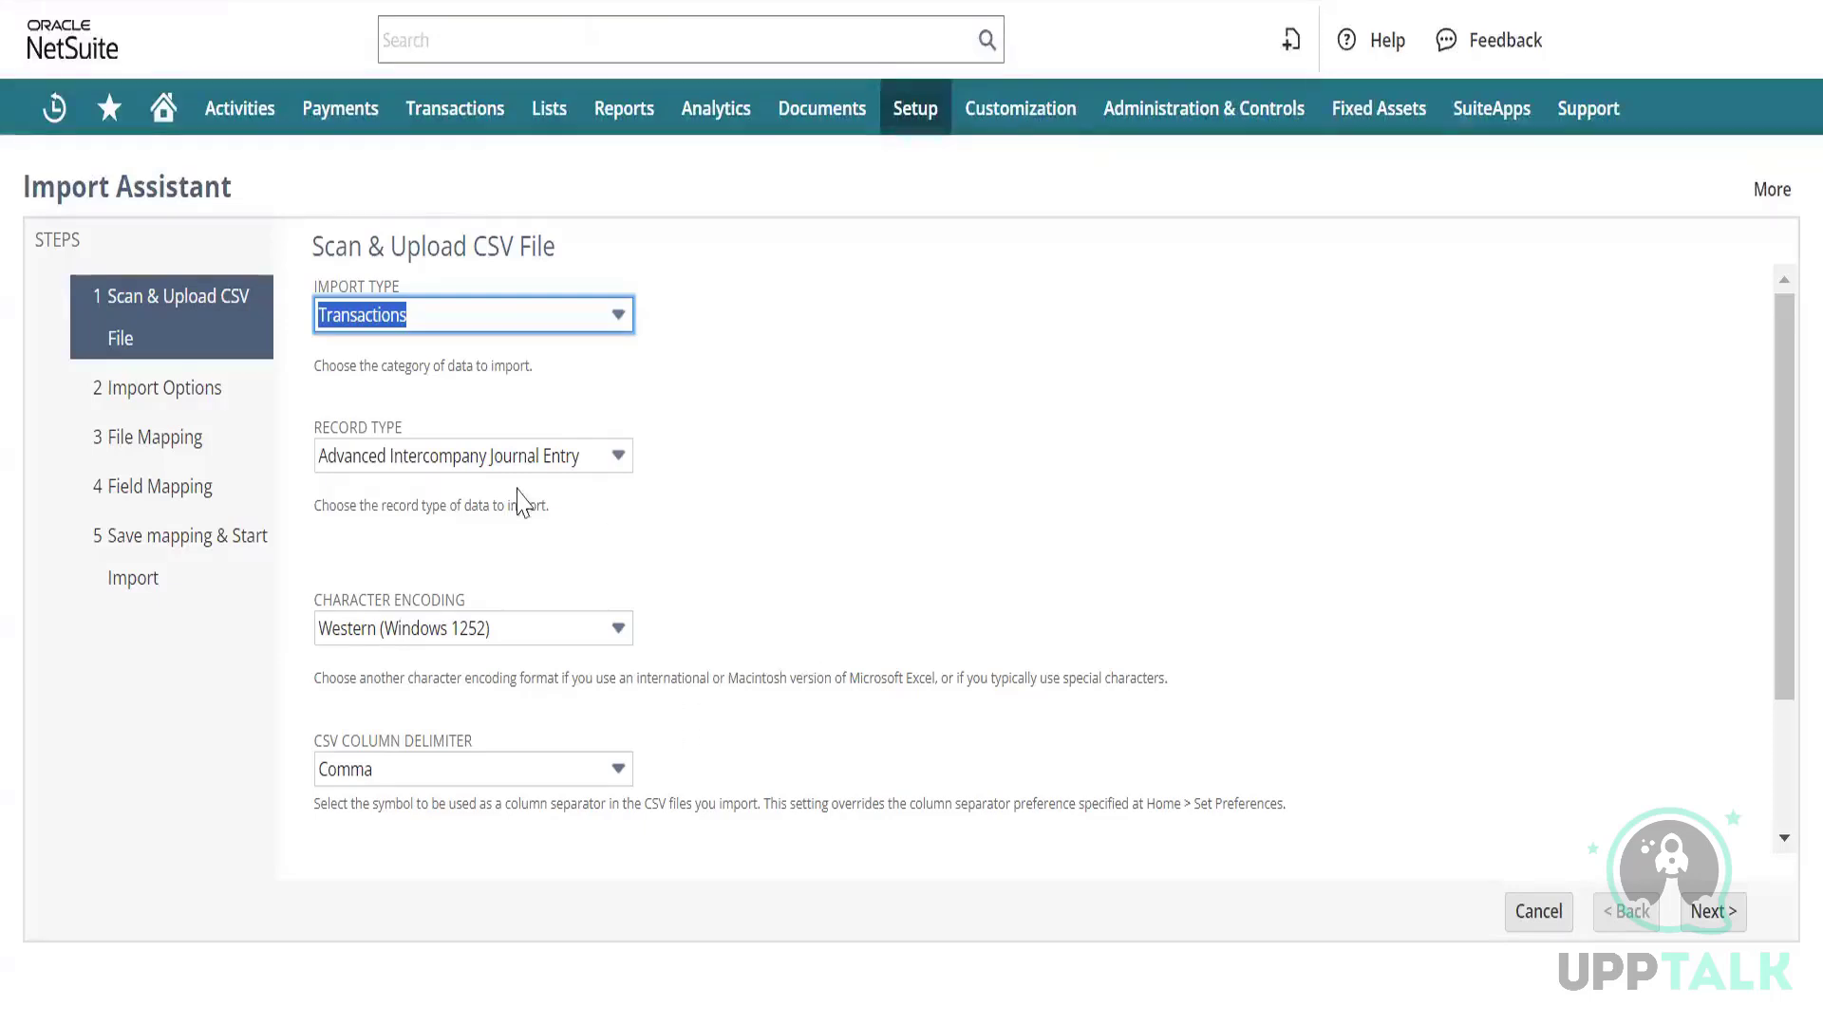
pyautogui.click(589, 458)
pyautogui.scroll(-3, 484, 557)
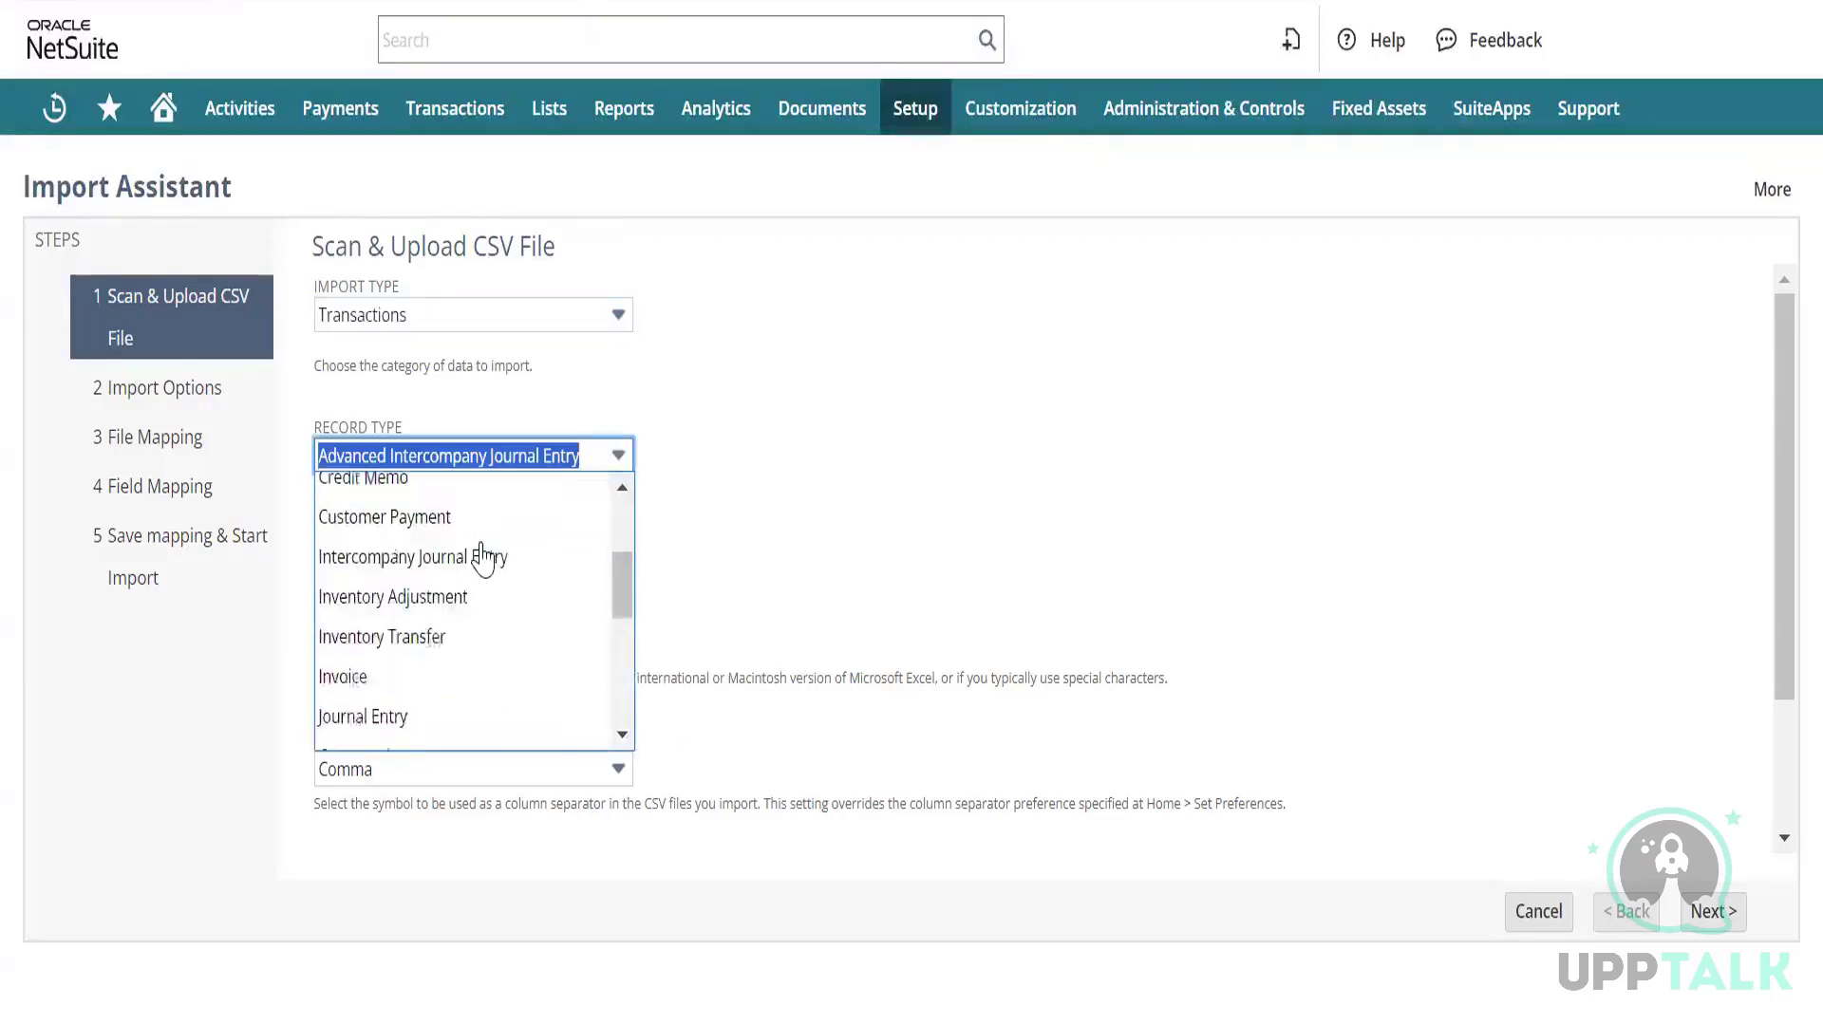
pyautogui.scroll(-6, 482, 560)
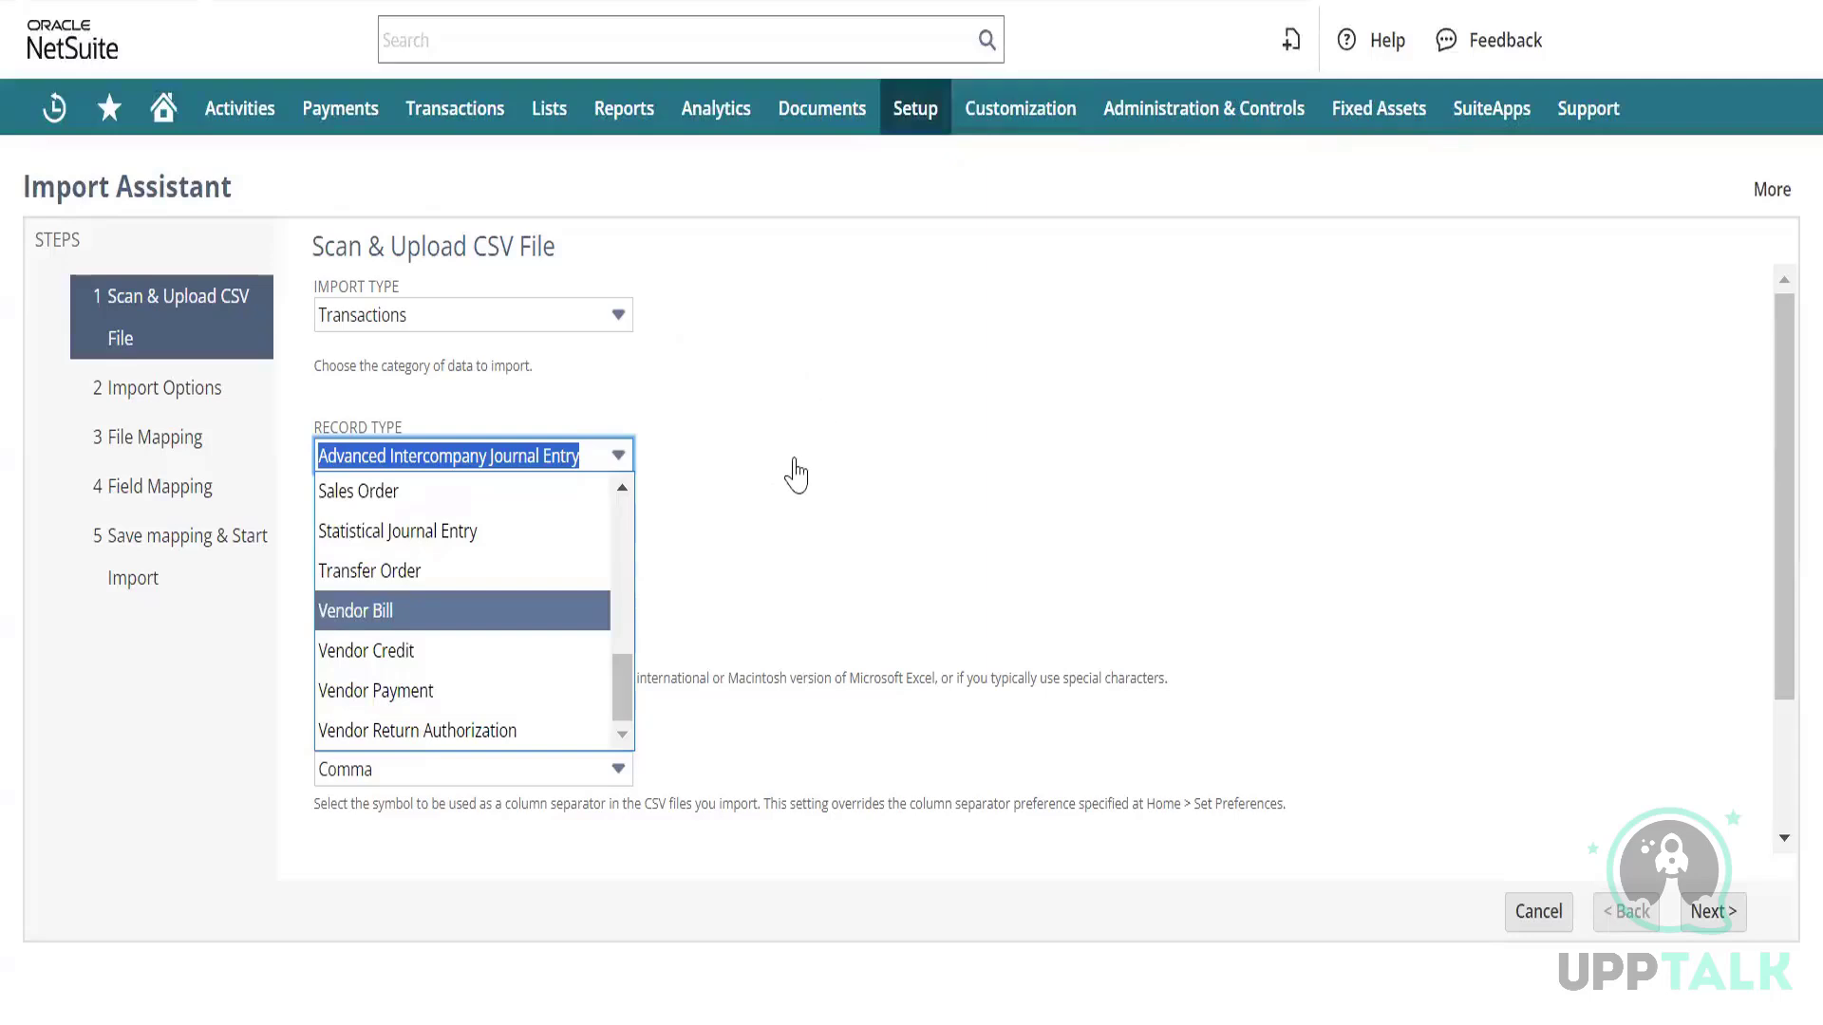
pyautogui.press('Return')
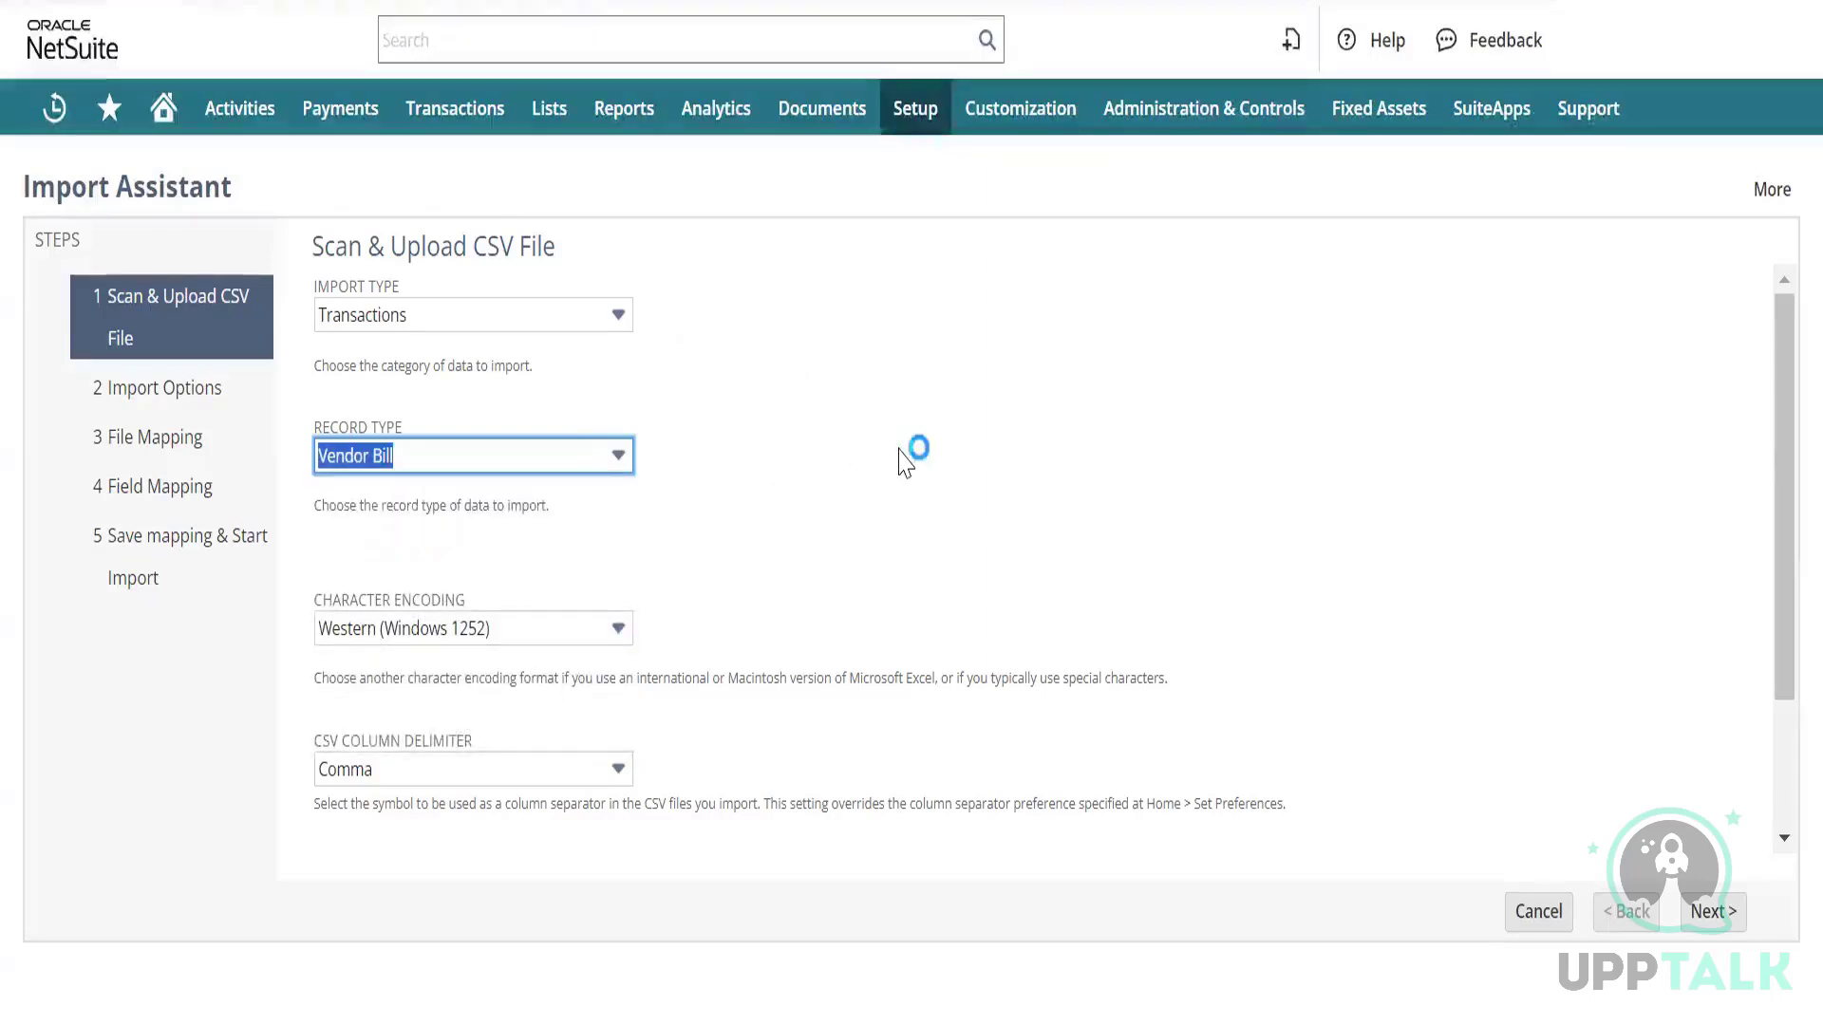
# Keep Comma as the CSV column delimiter and continue to Import Options.
pyautogui.scroll(-1, 904, 463)
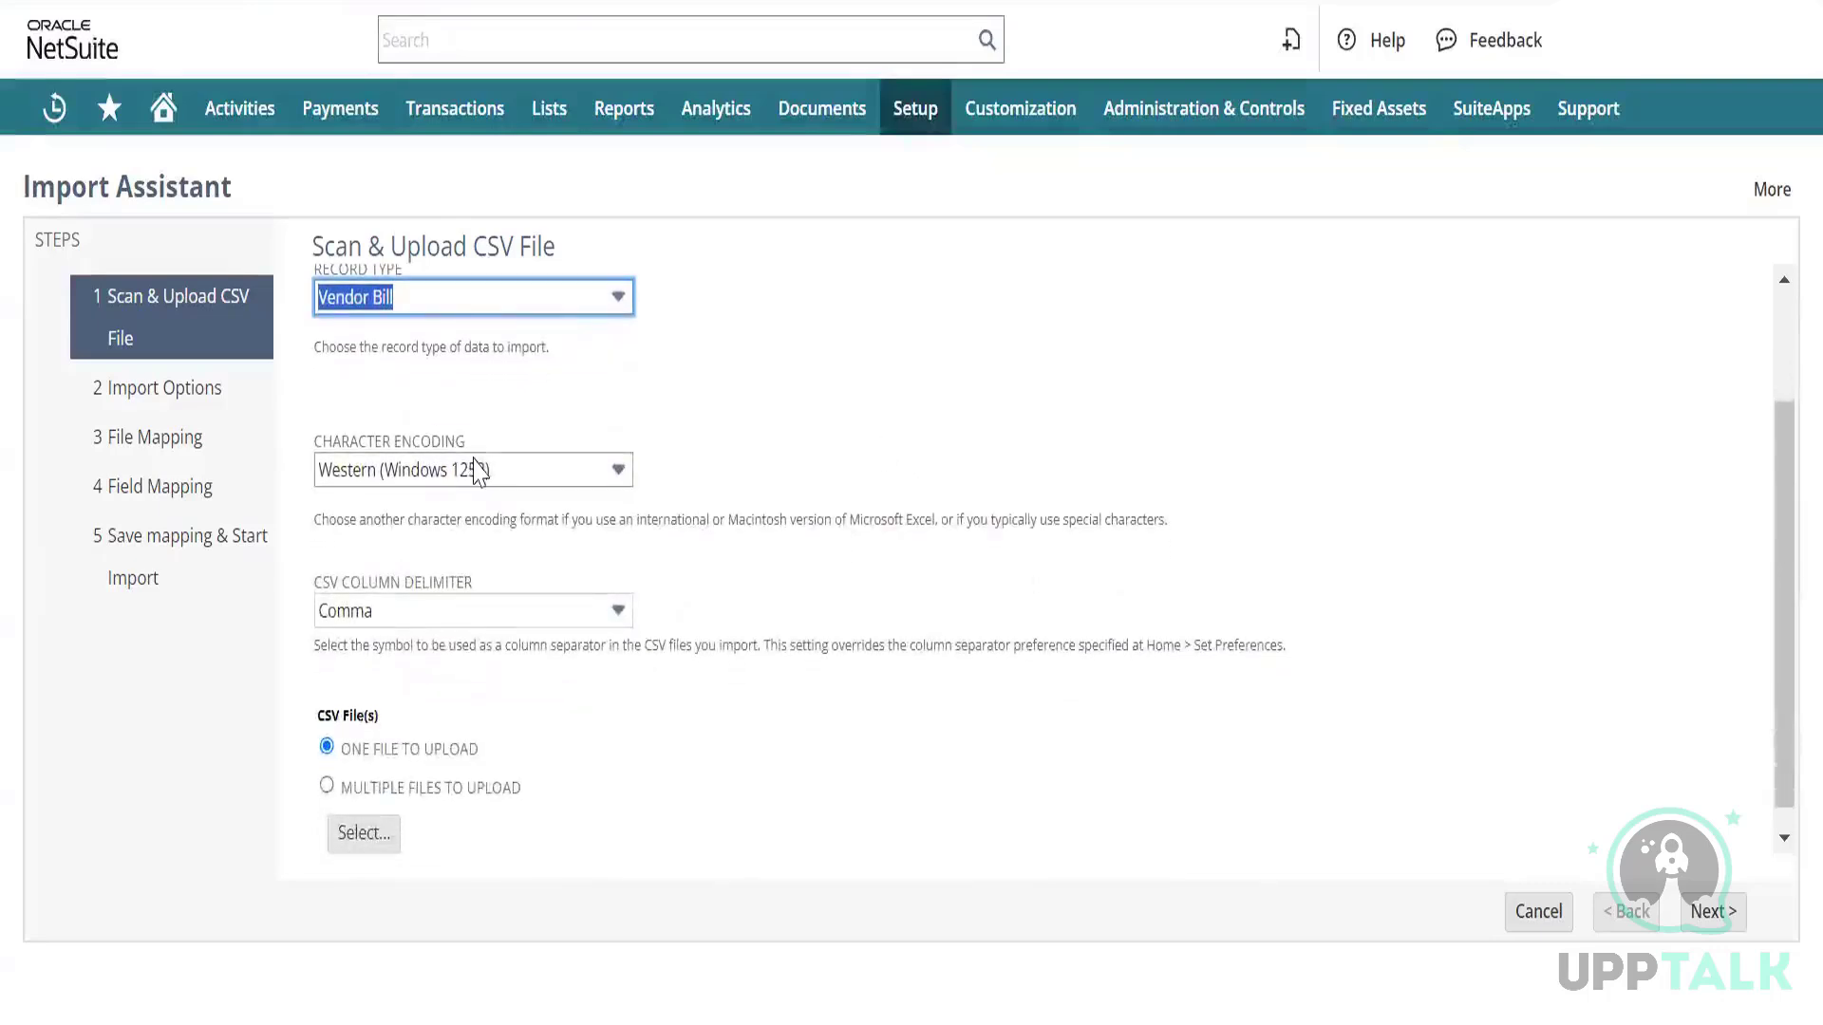
pyautogui.click(521, 610)
pyautogui.click(521, 611)
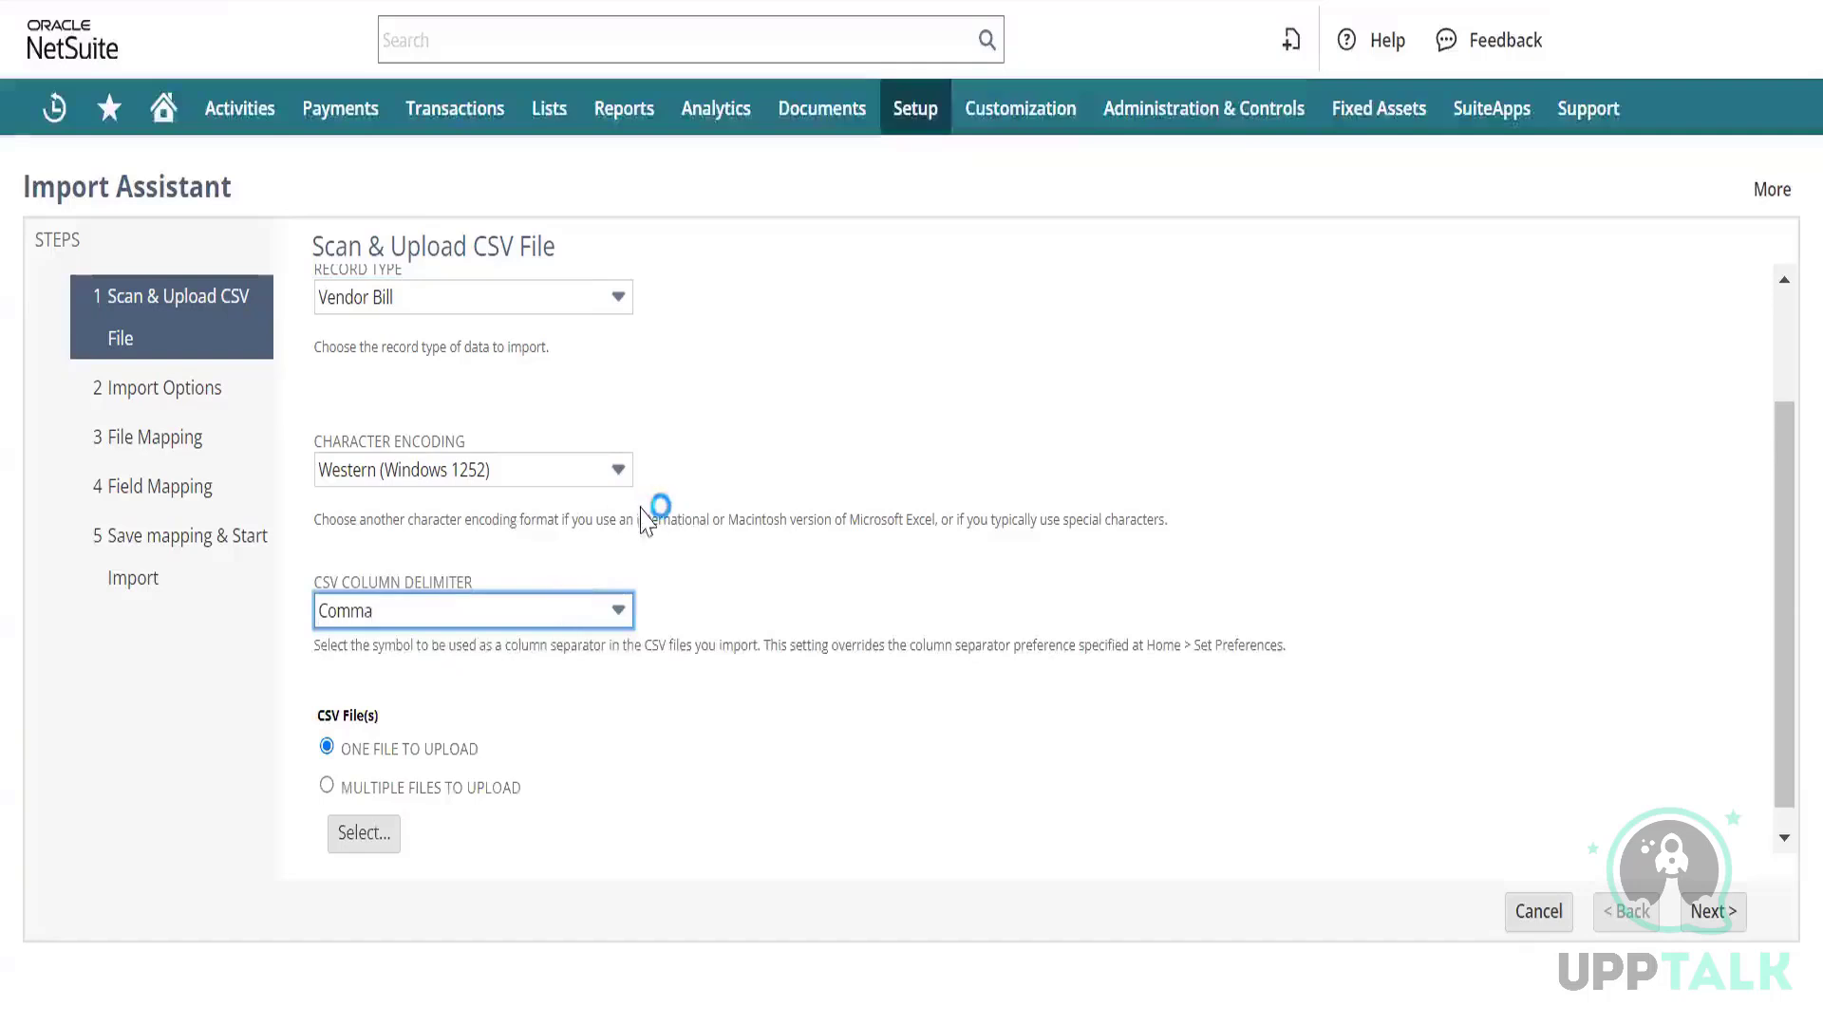
pyautogui.scroll(-1, 755, 515)
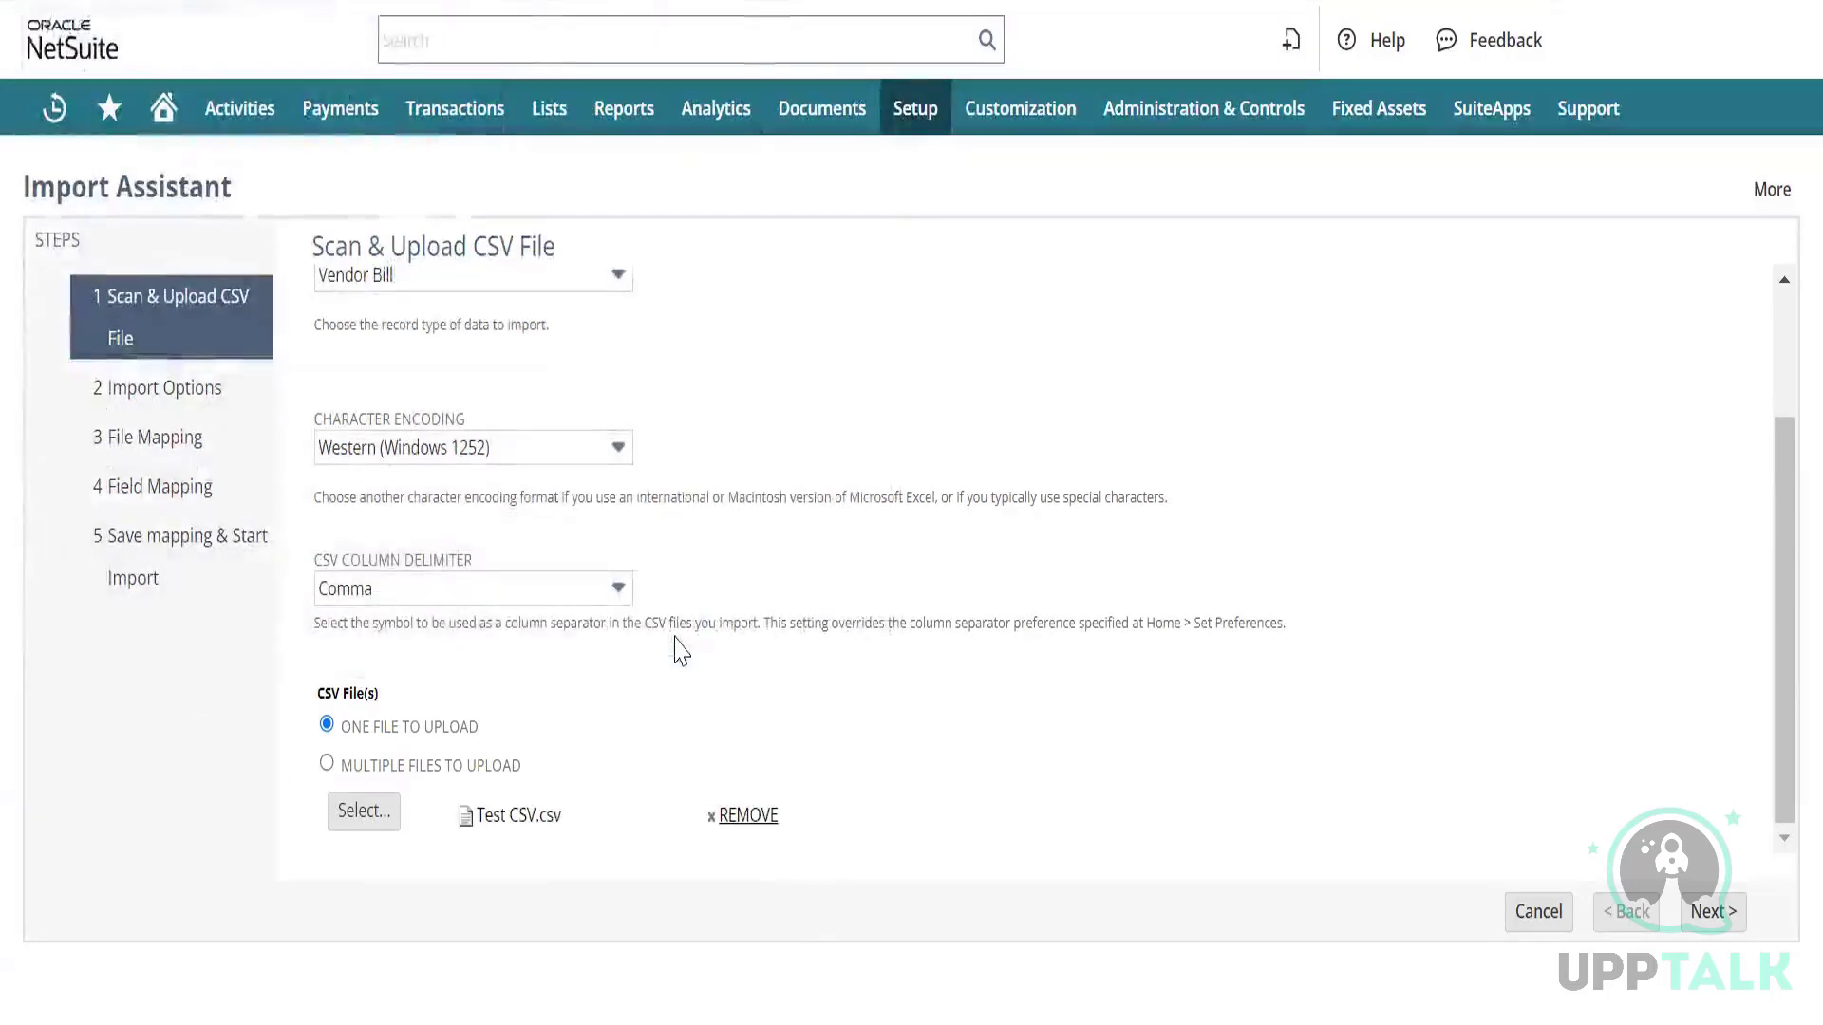
pyautogui.click(1714, 935)
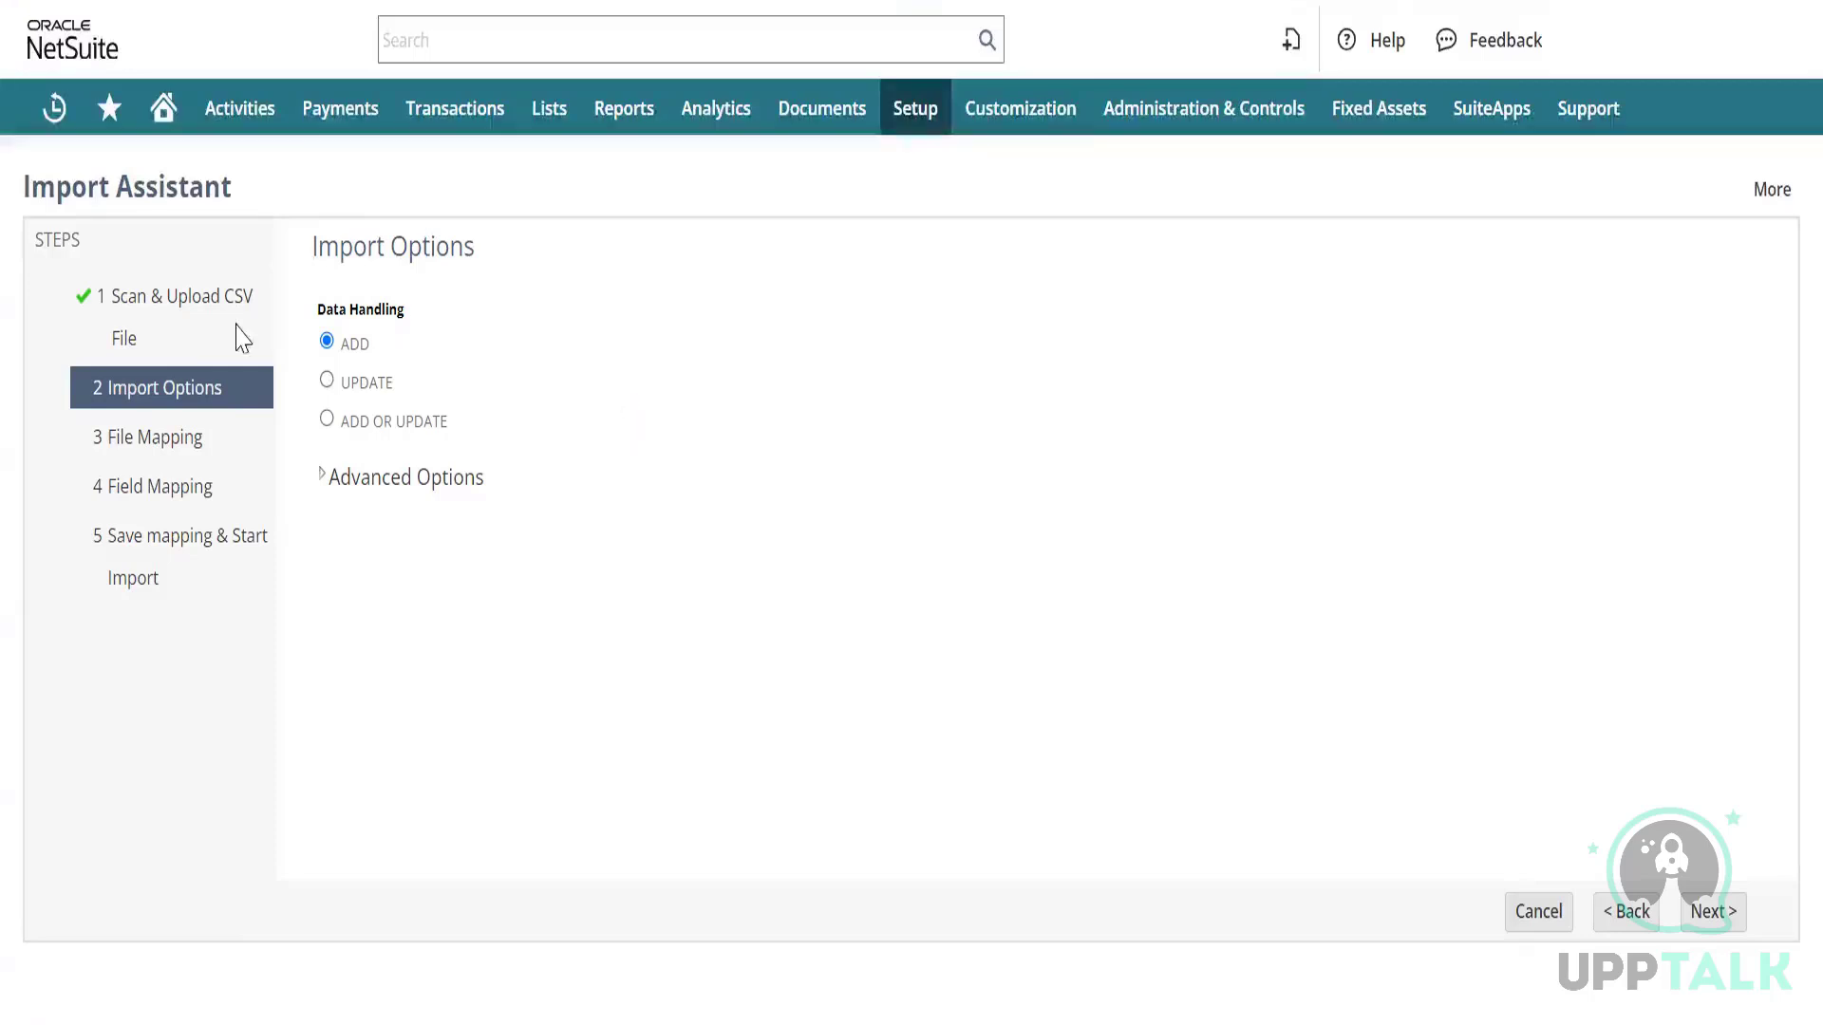
# Expand Advanced Options to review decimal delimiter Period and custom form Vendor Bill.
pyautogui.click(324, 480)
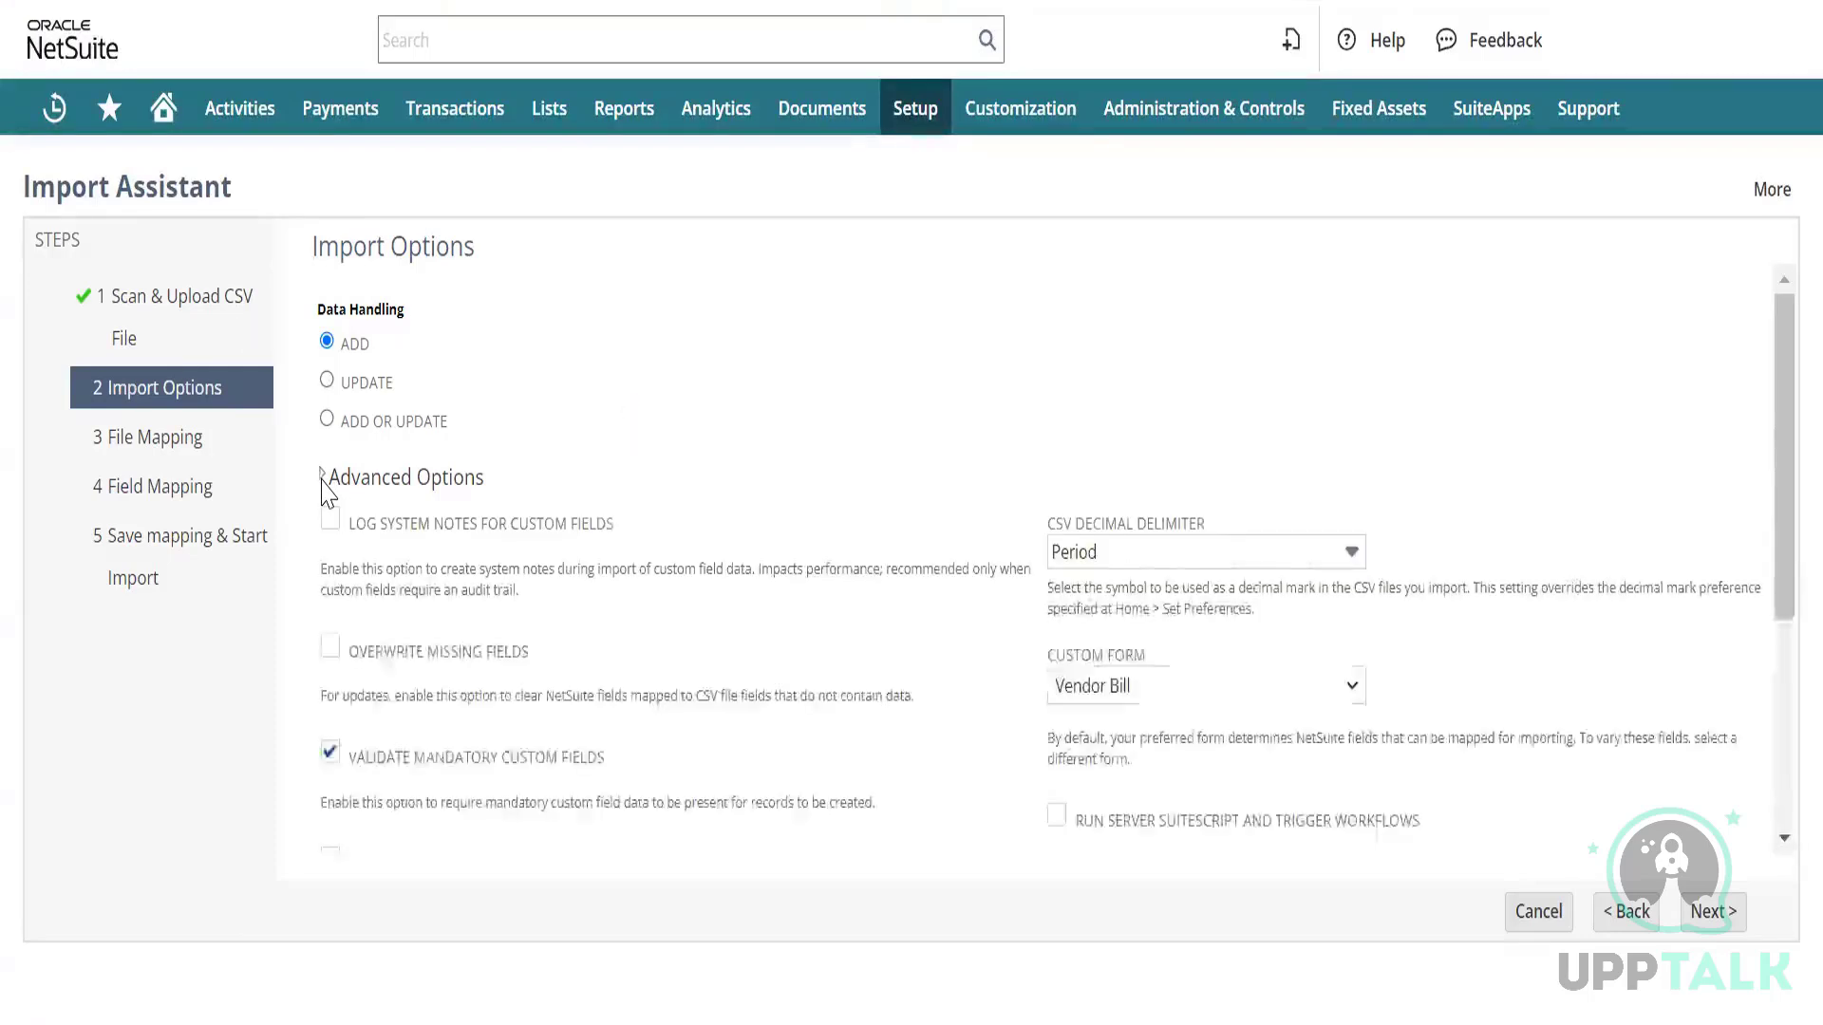
pyautogui.scroll(-3, 760, 571)
pyautogui.scroll(2, 760, 571)
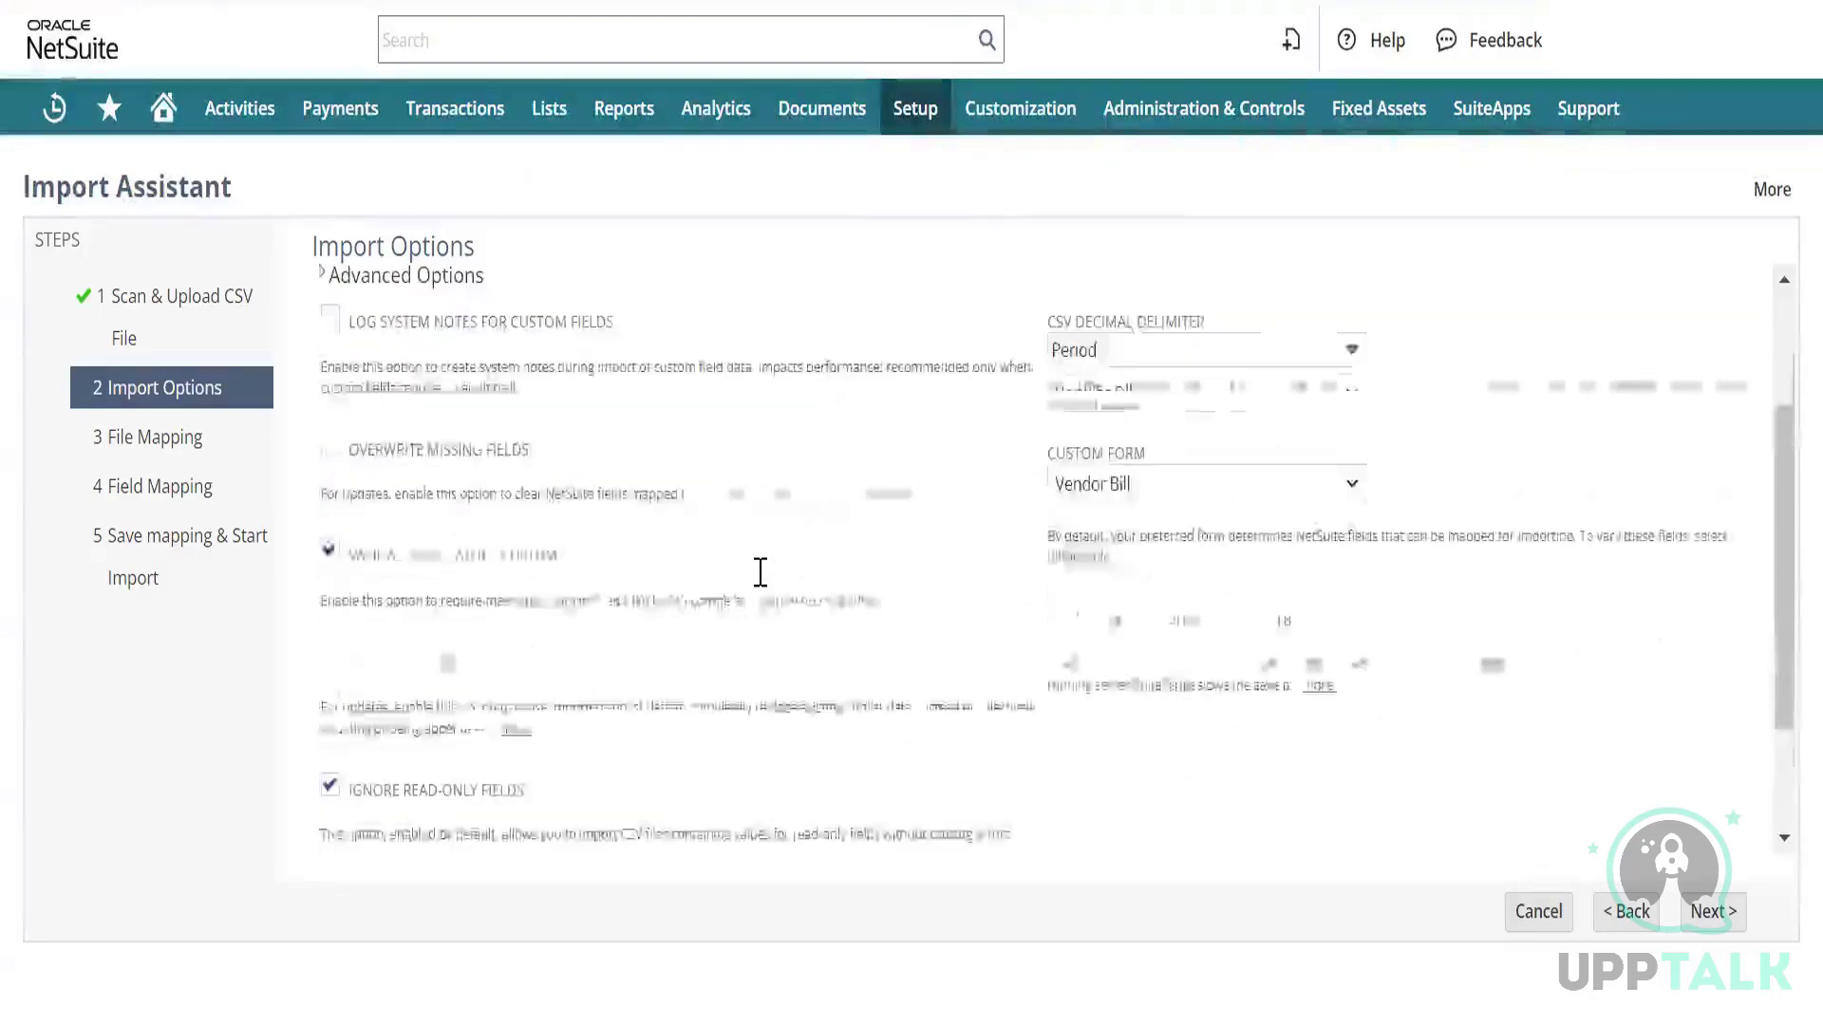
pyautogui.scroll(-3, 760, 572)
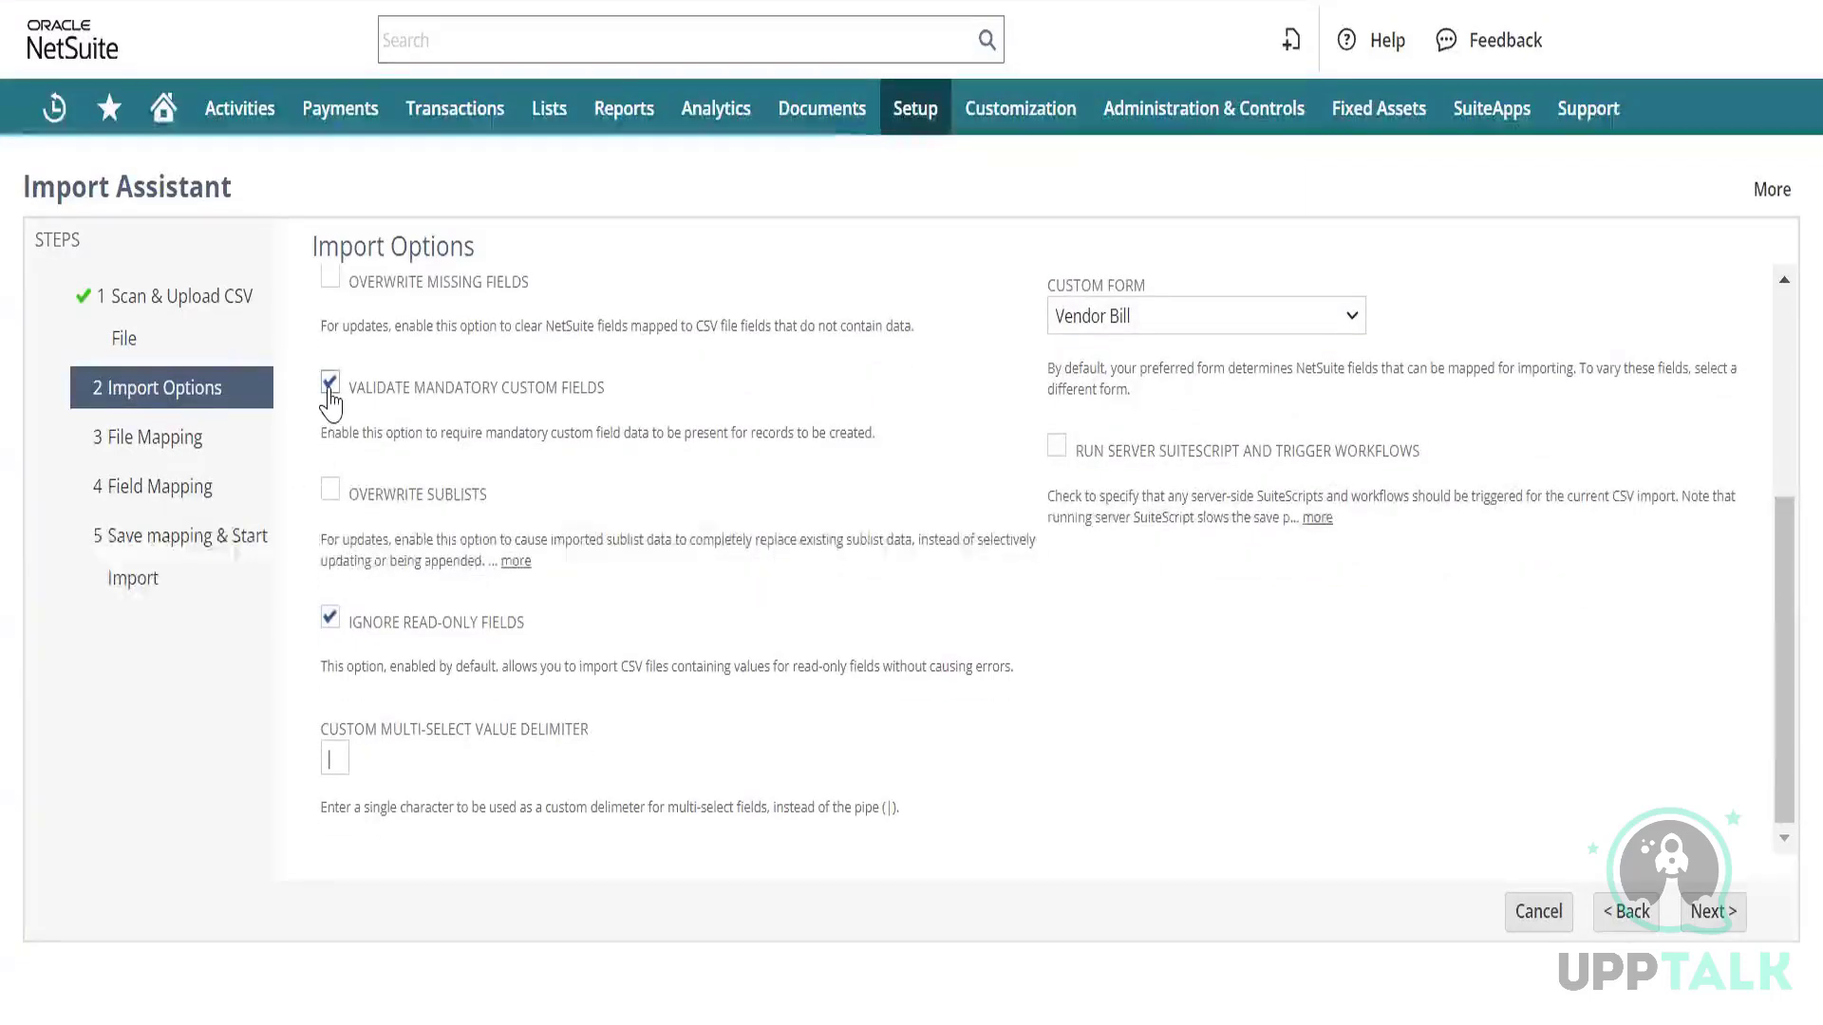
pyautogui.scroll(3, 643, 402)
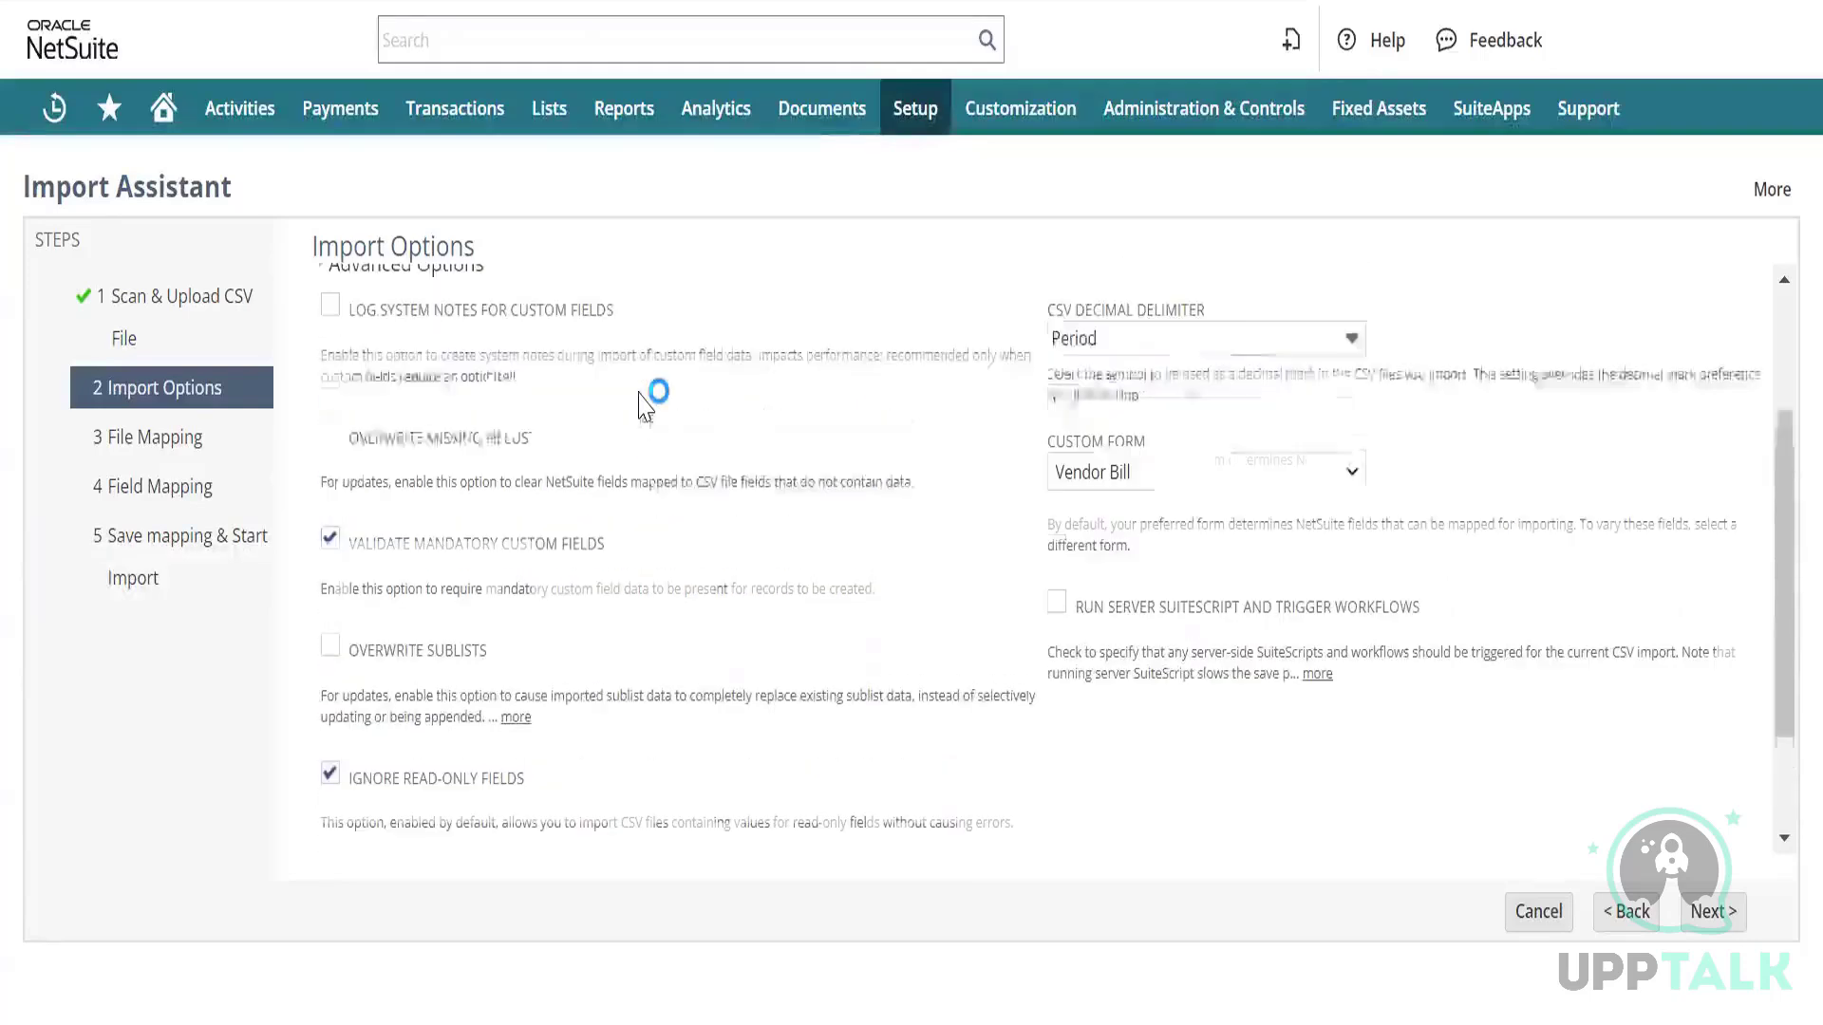
# Keep Vendor Bill as the custom form and enable Run Server SuiteScript and Trigger Workflows.
pyautogui.click(1275, 477)
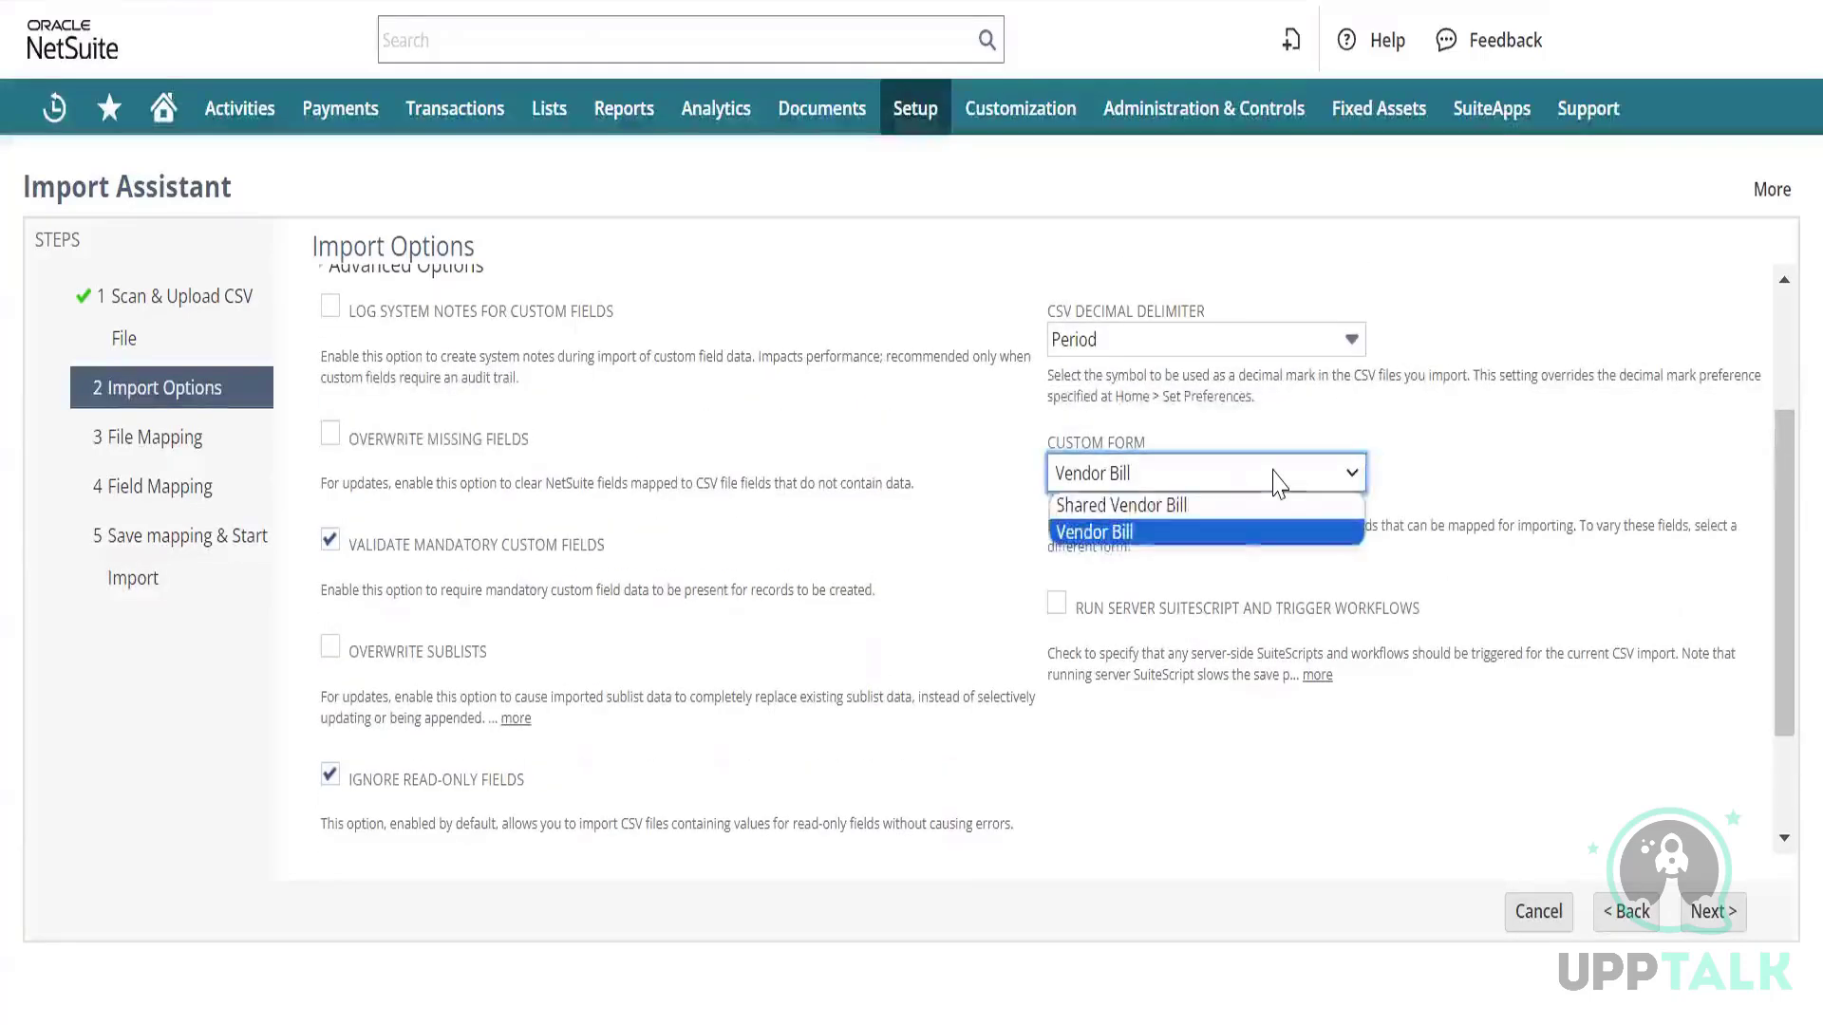
pyautogui.click(1276, 479)
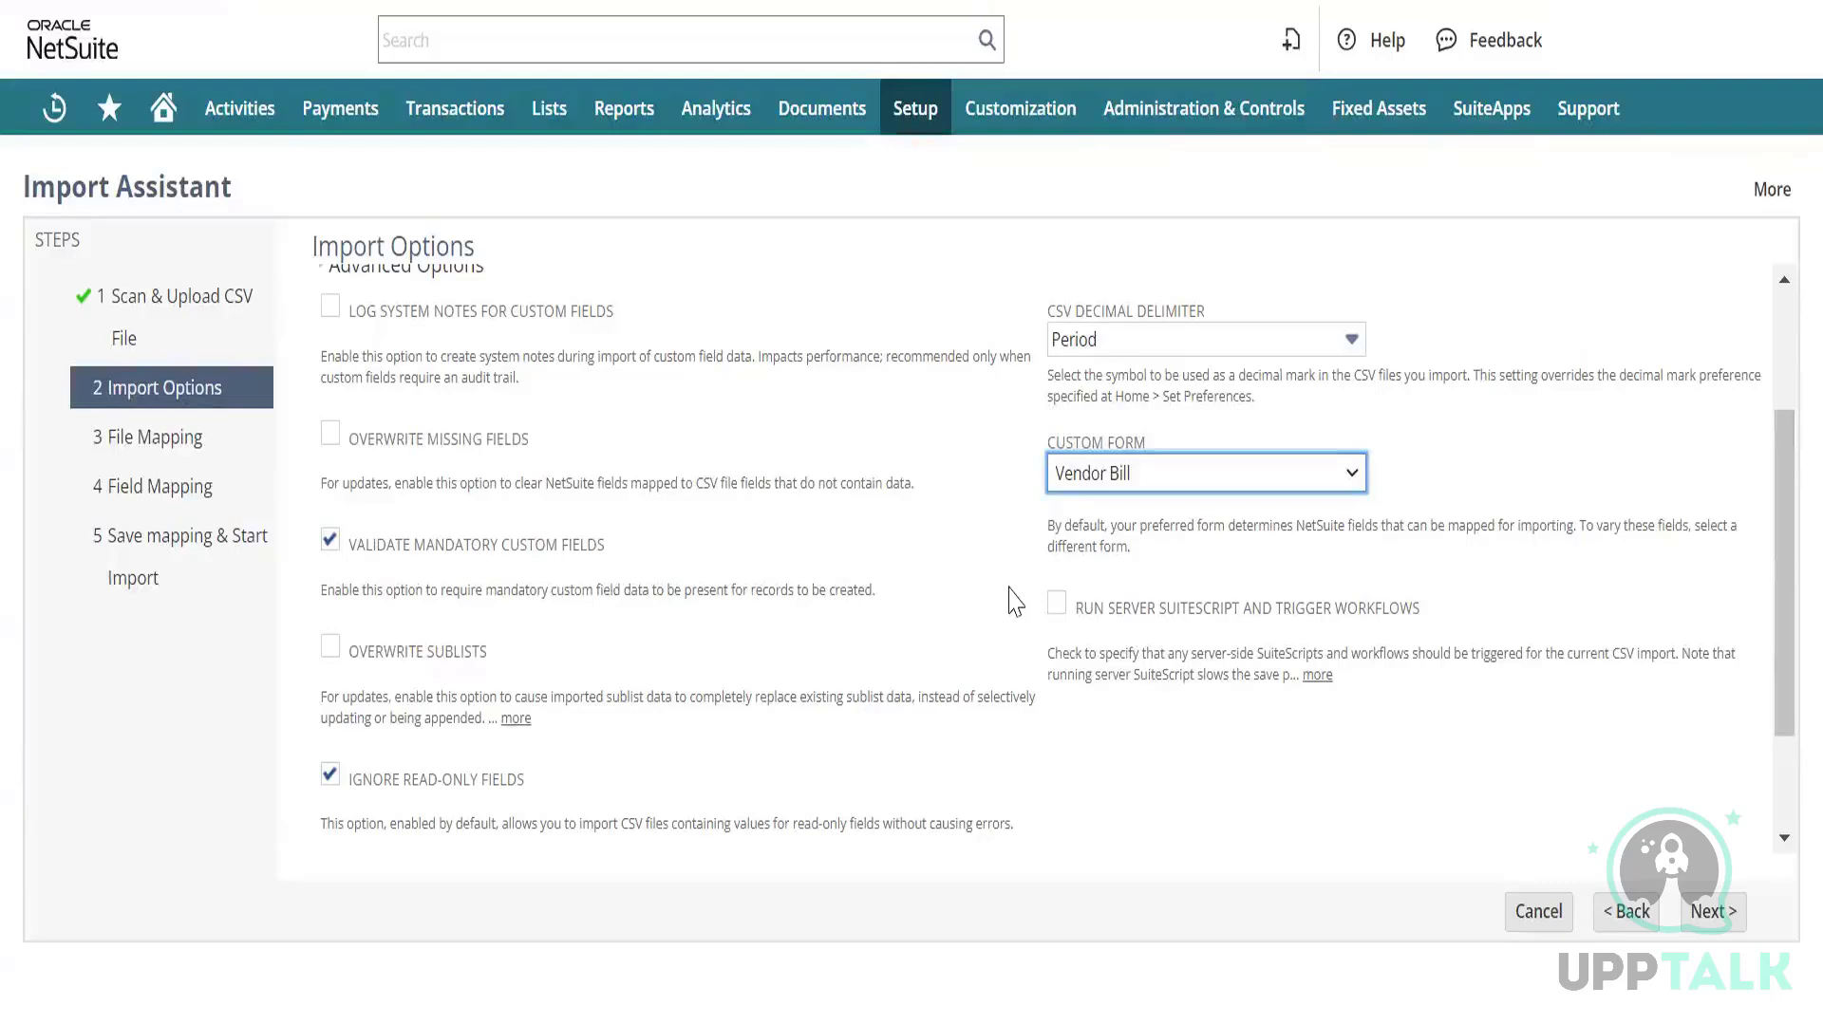
pyautogui.click(1057, 605)
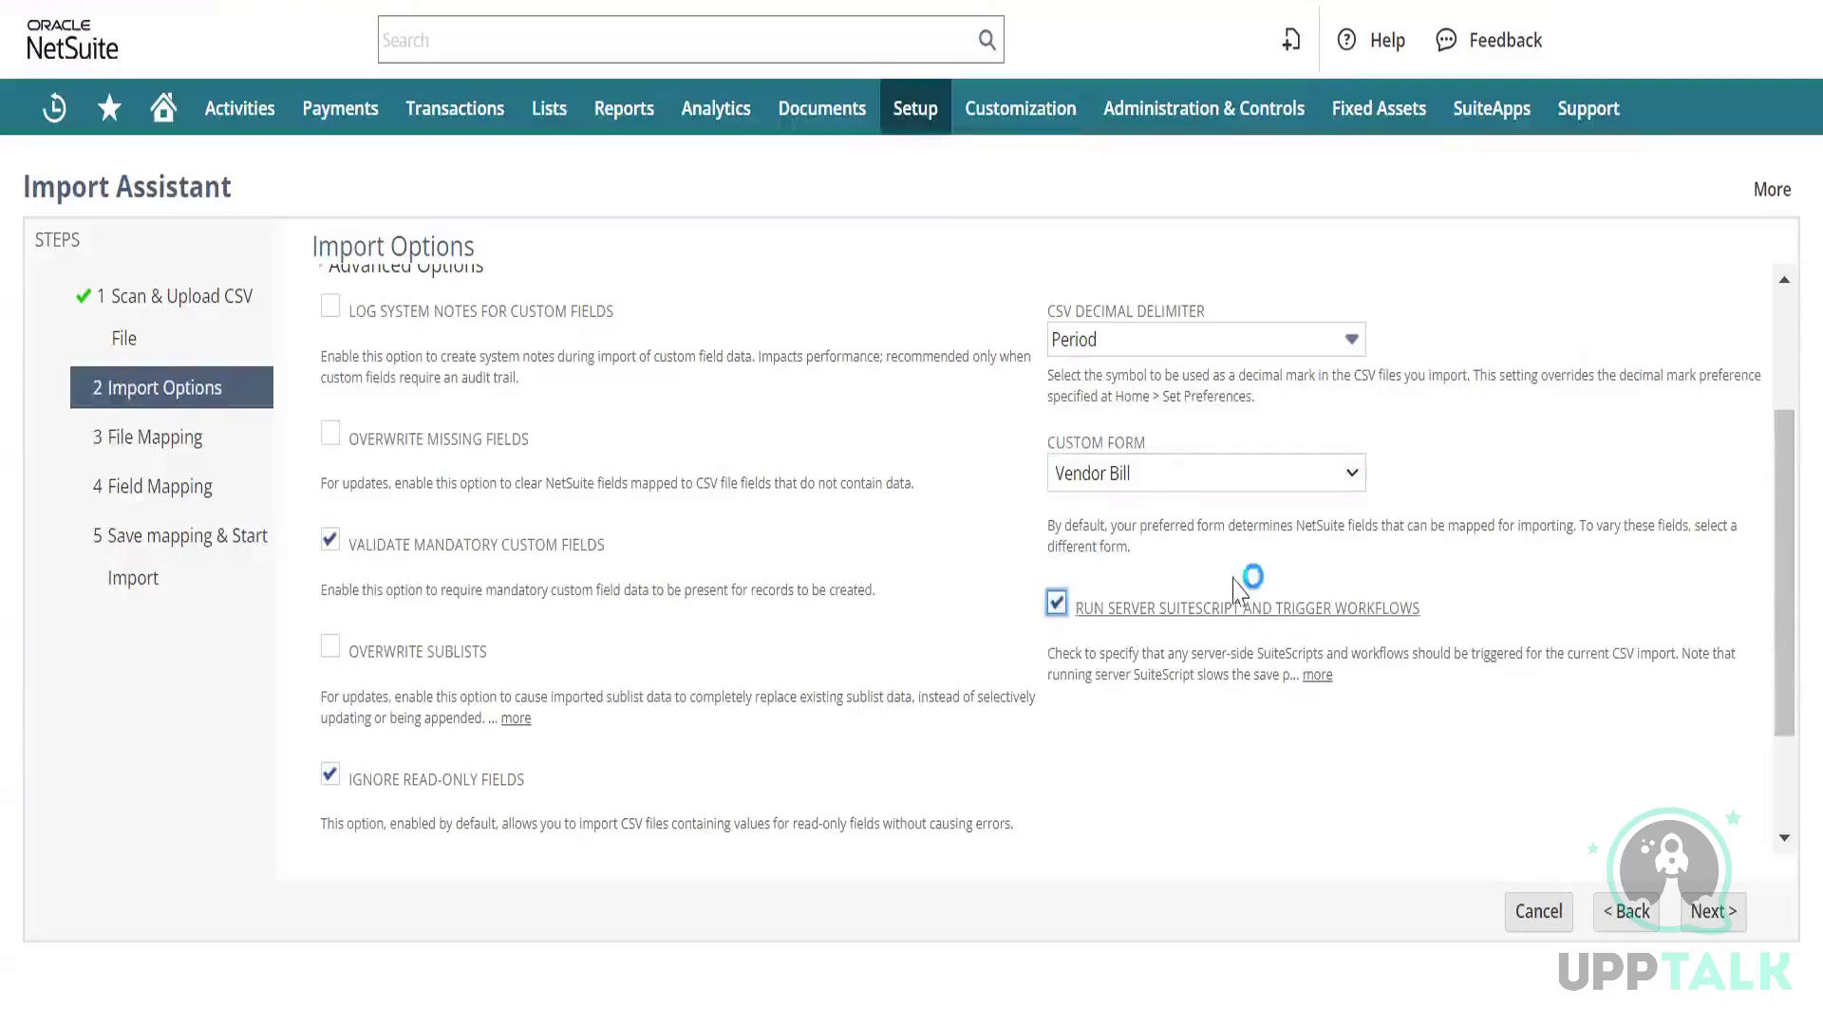
pyautogui.scroll(-2, 1325, 643)
pyautogui.scroll(2, 1324, 642)
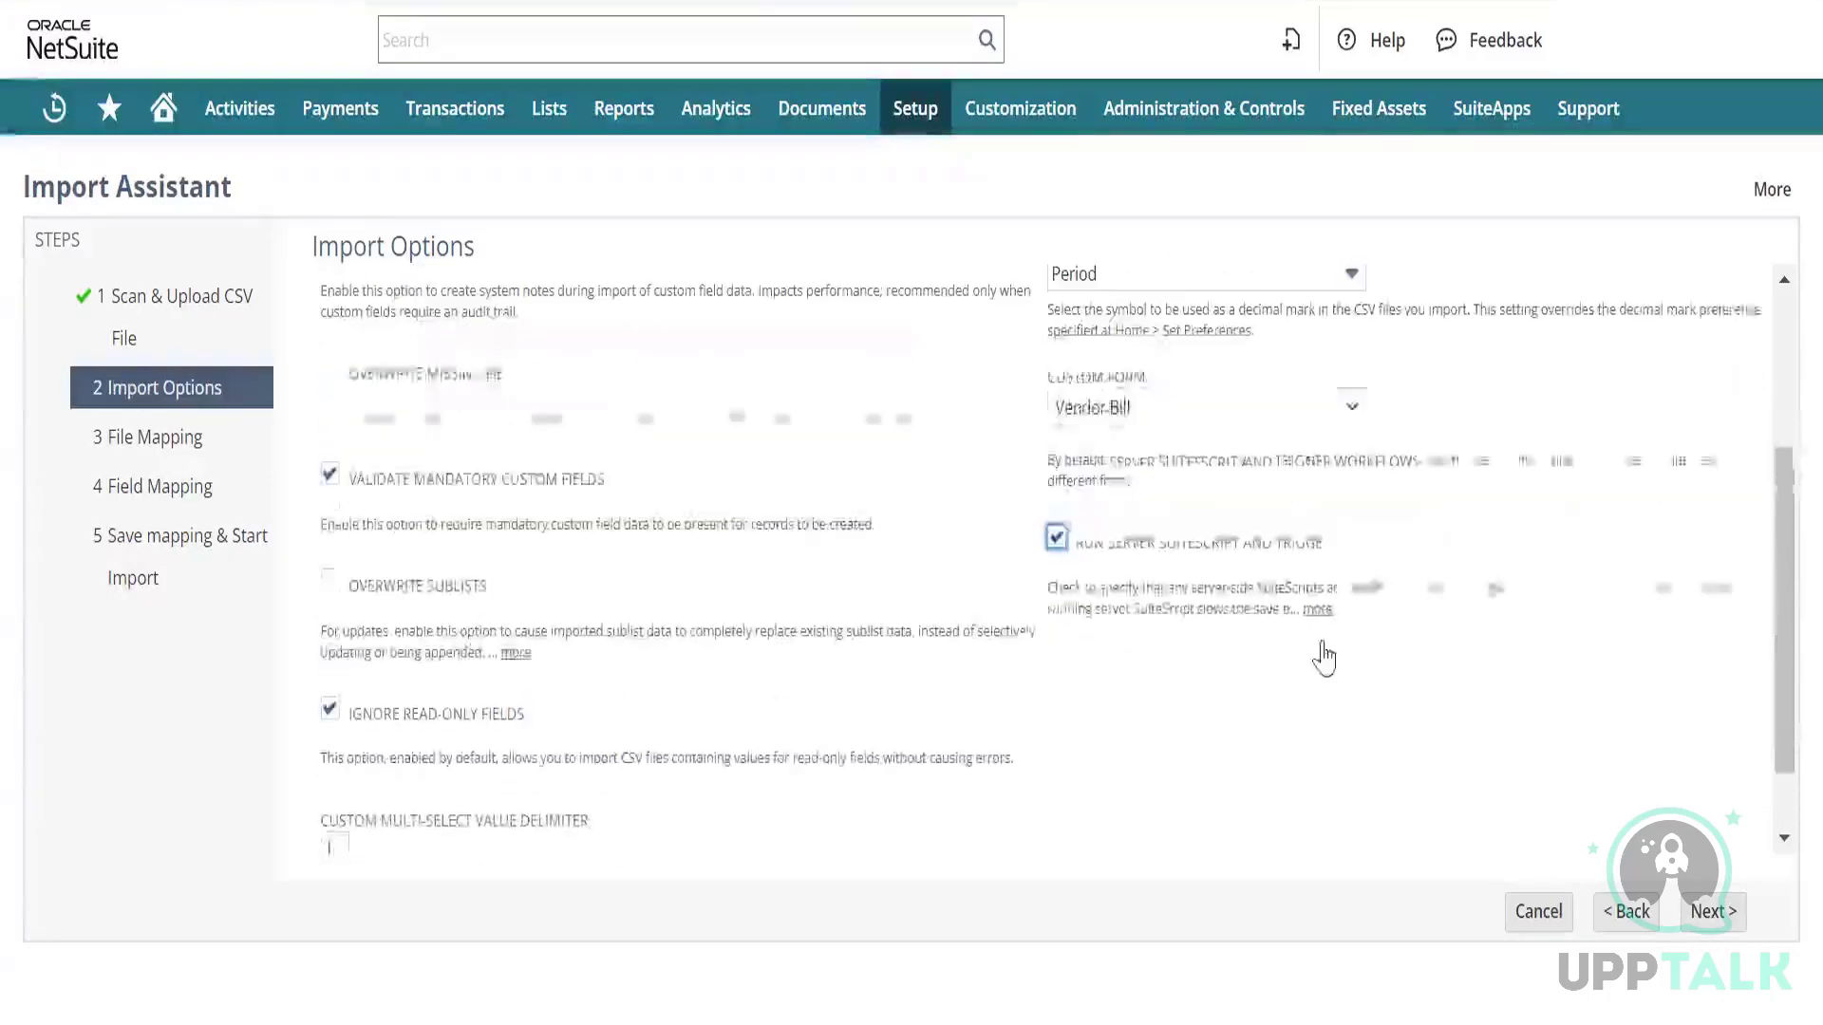
# Move past Import Options to Field Mapping and select the External ID mapping row.
pyautogui.click(1708, 919)
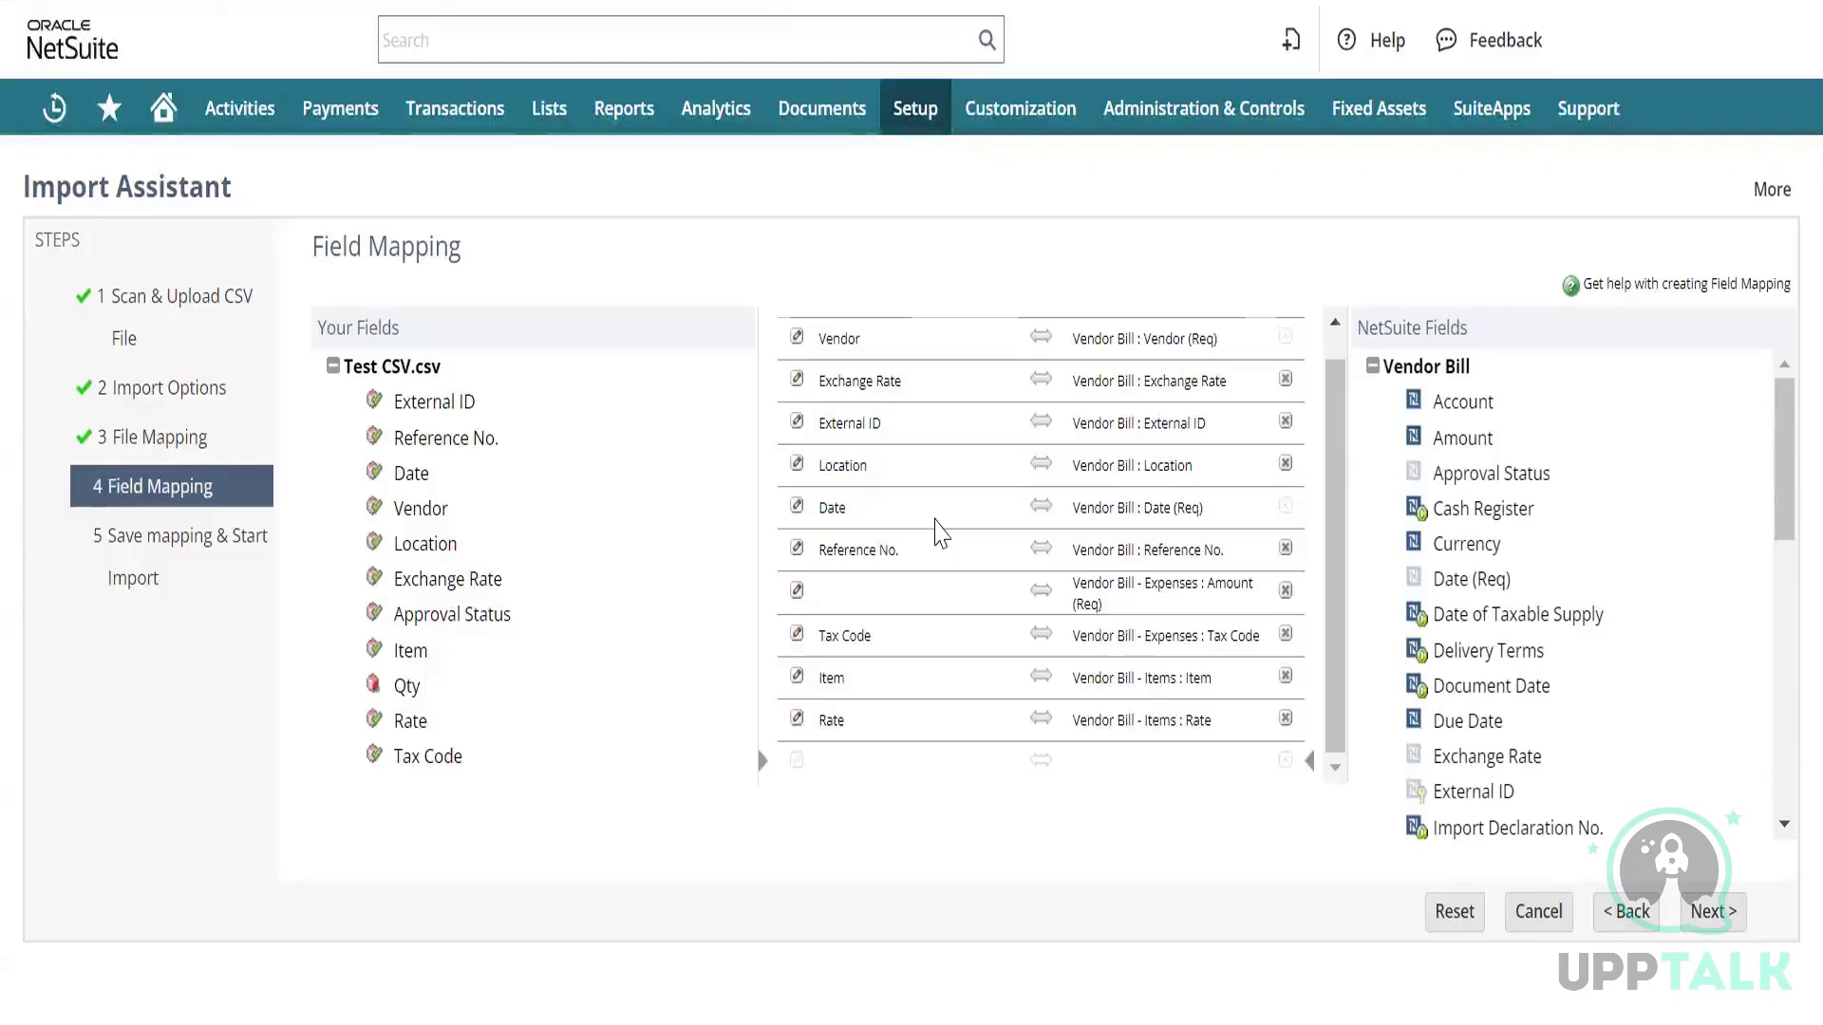
pyautogui.scroll(1, 939, 533)
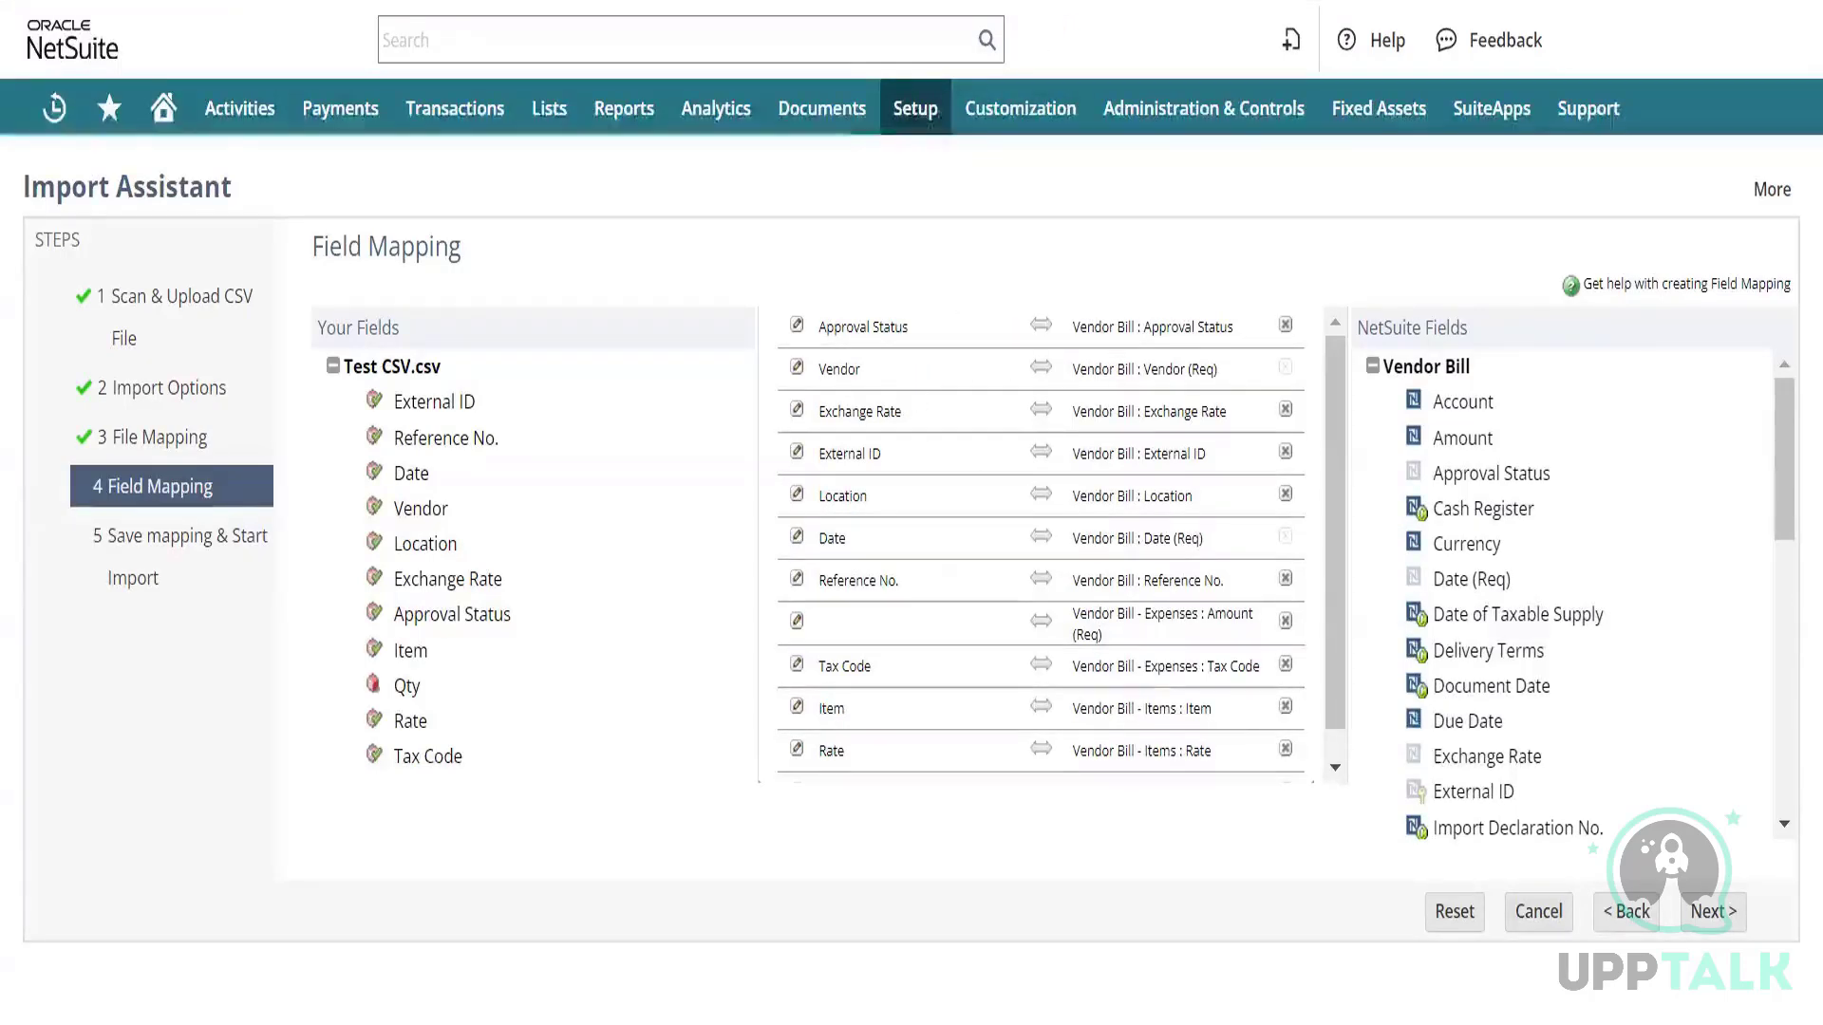
pyautogui.click(906, 463)
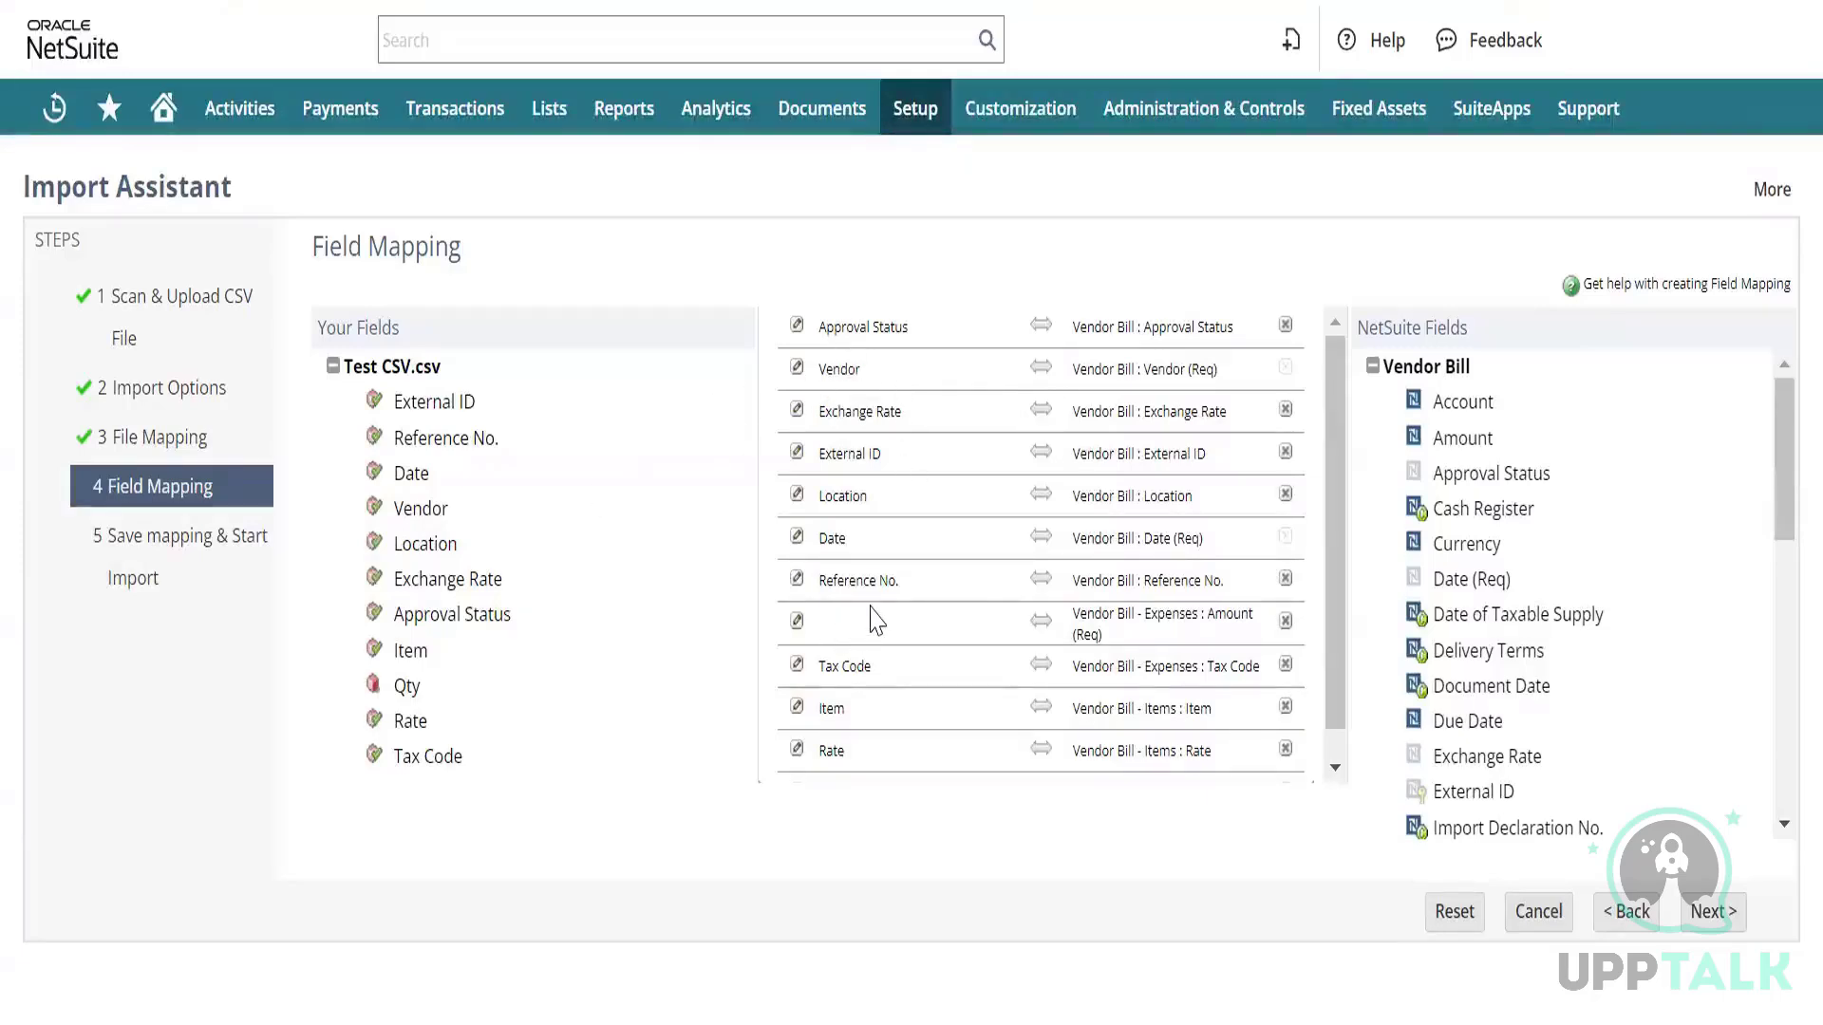
# Remove the Expenses Amount mapping and add Qty and Tax Code as unmapped rows.
pyautogui.click(1287, 625)
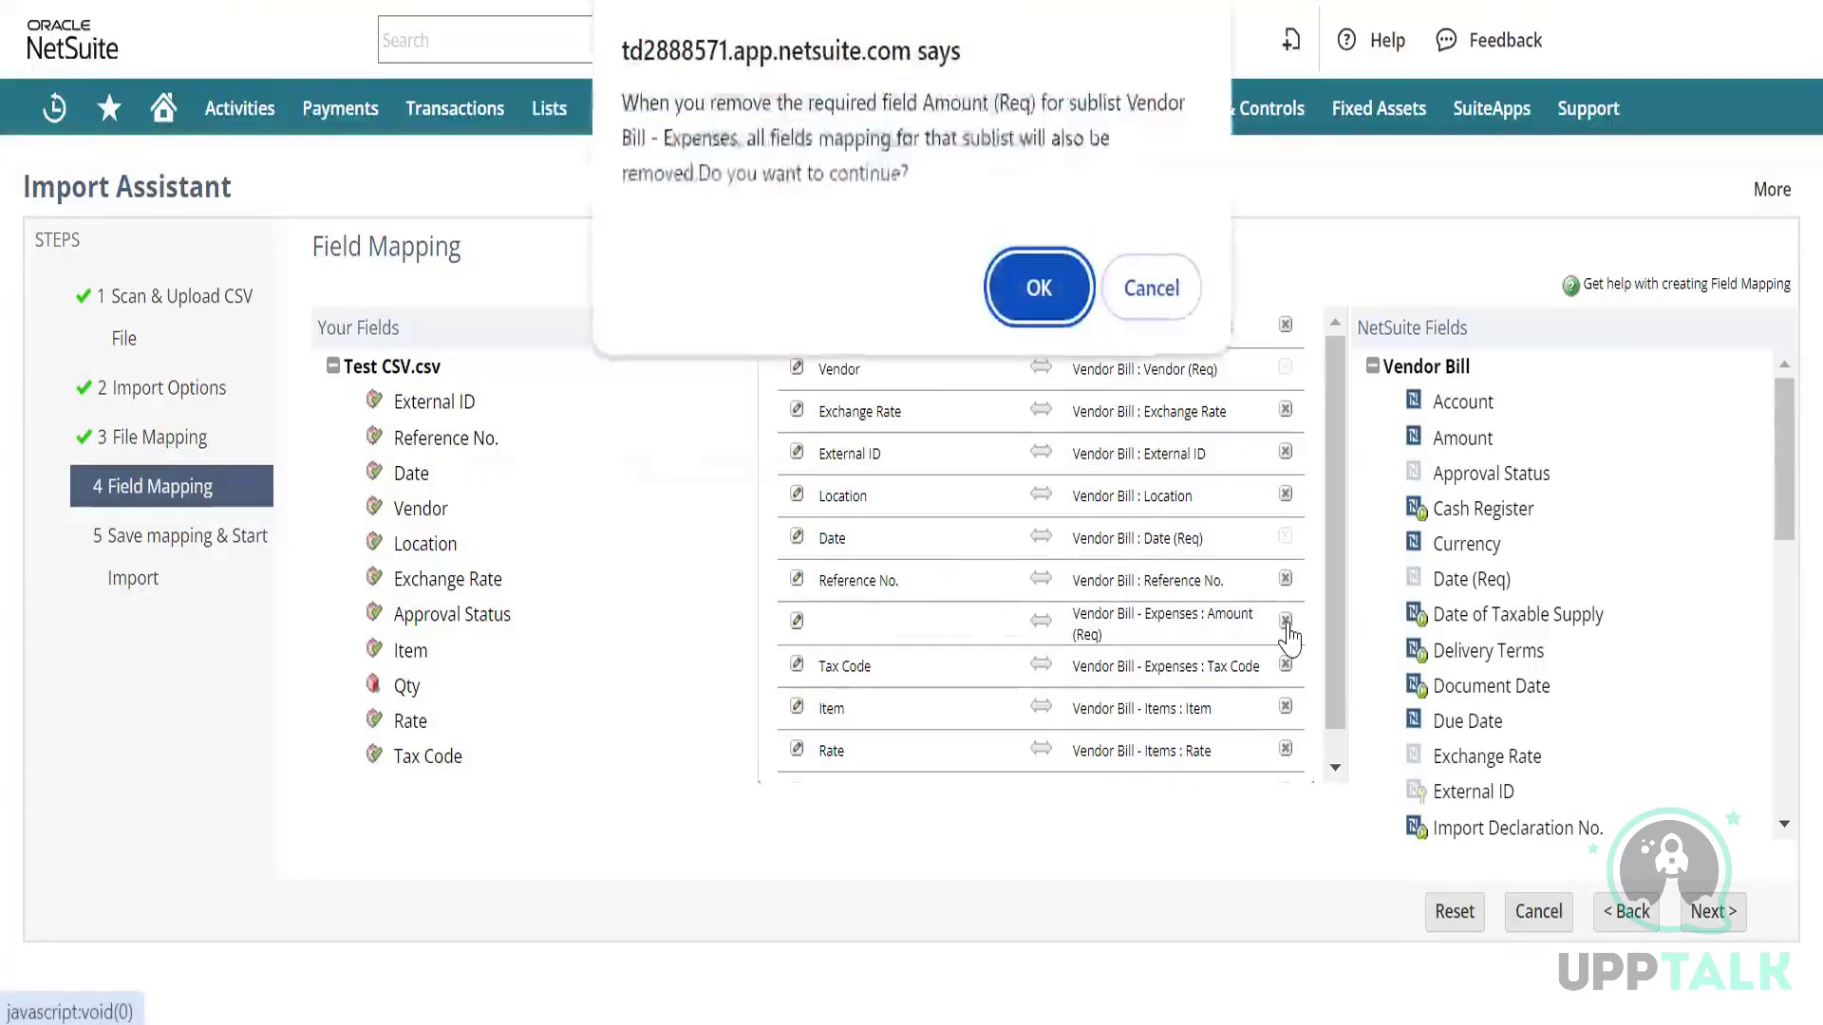
pyautogui.click(1042, 294)
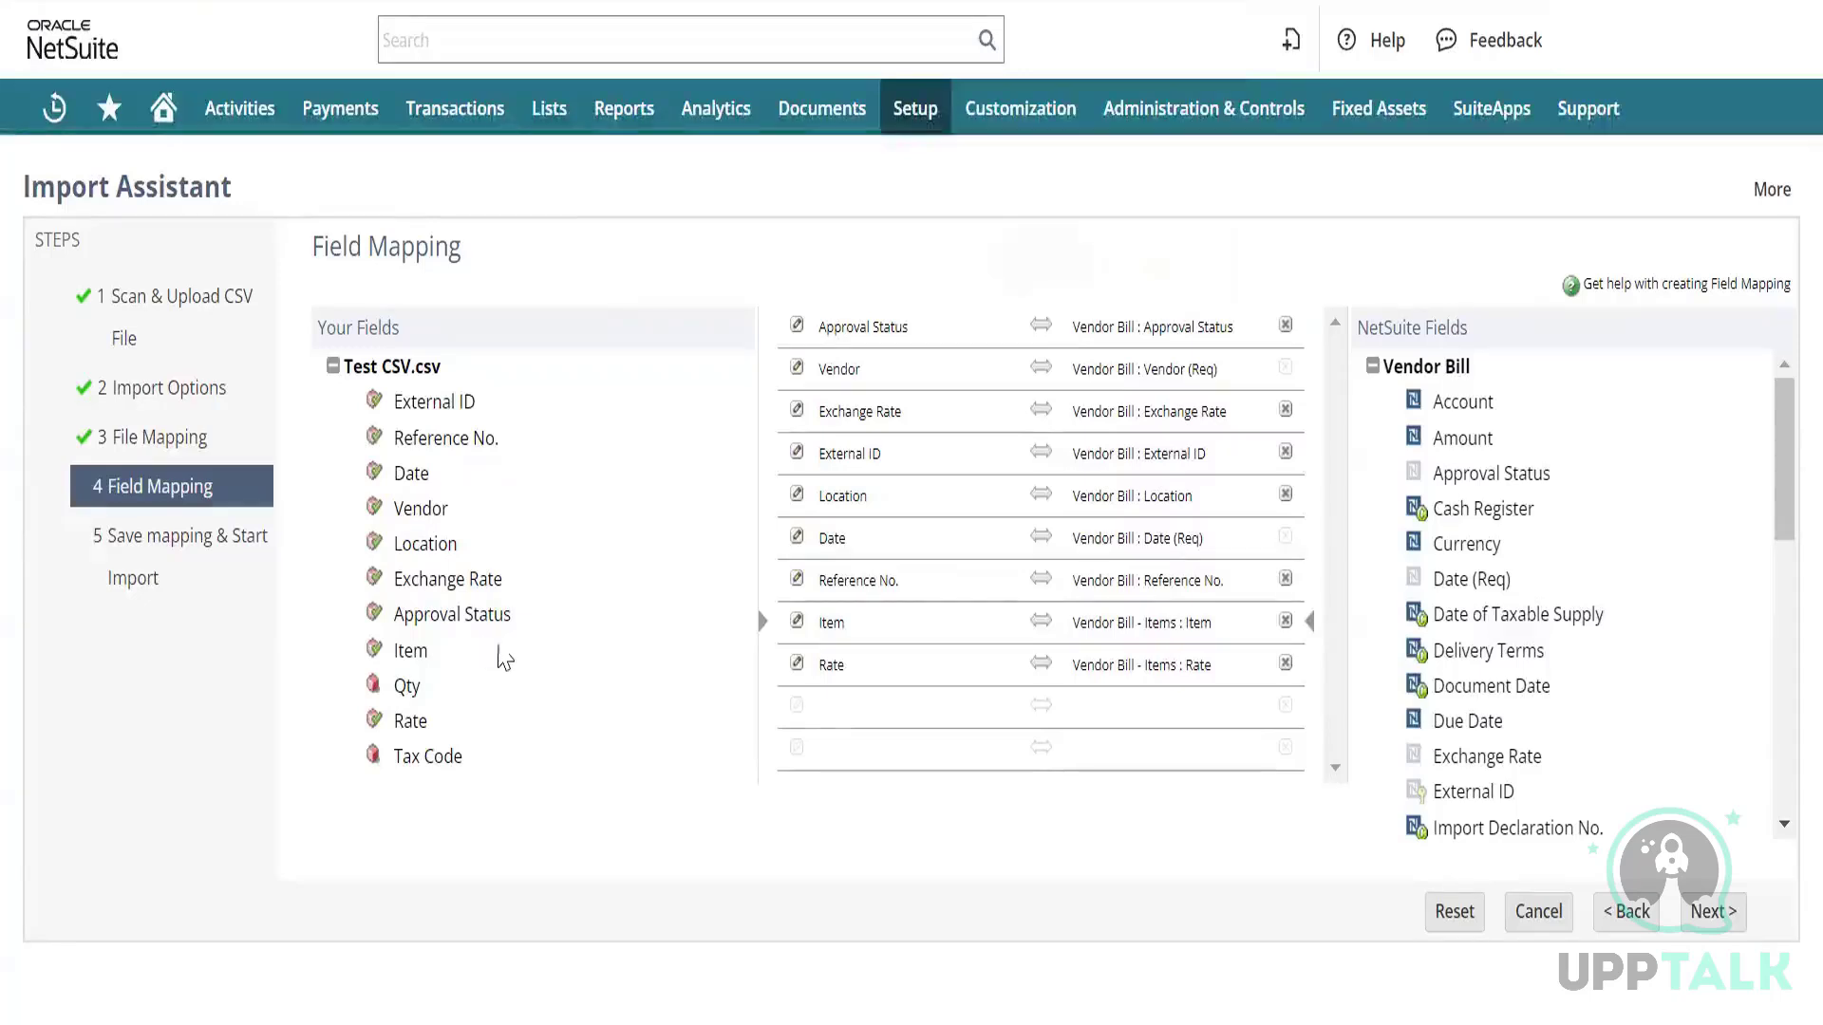
pyautogui.click(833, 727)
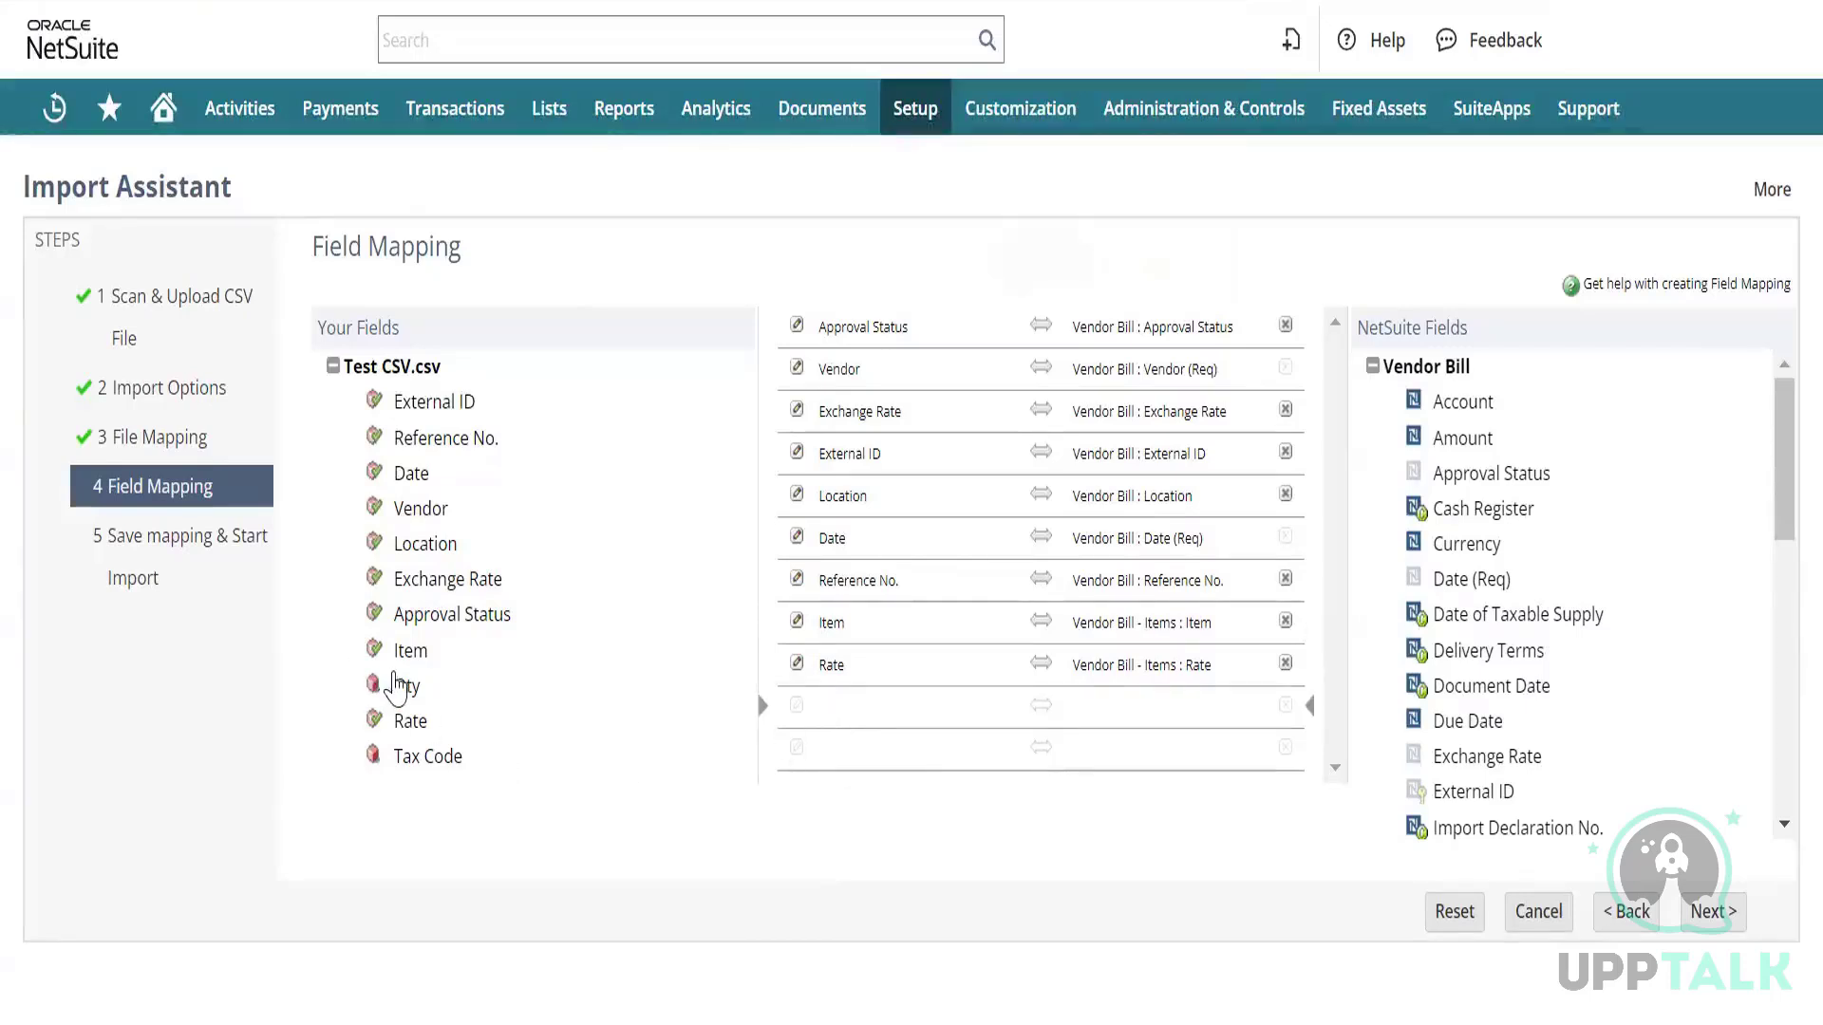
pyautogui.click(406, 685)
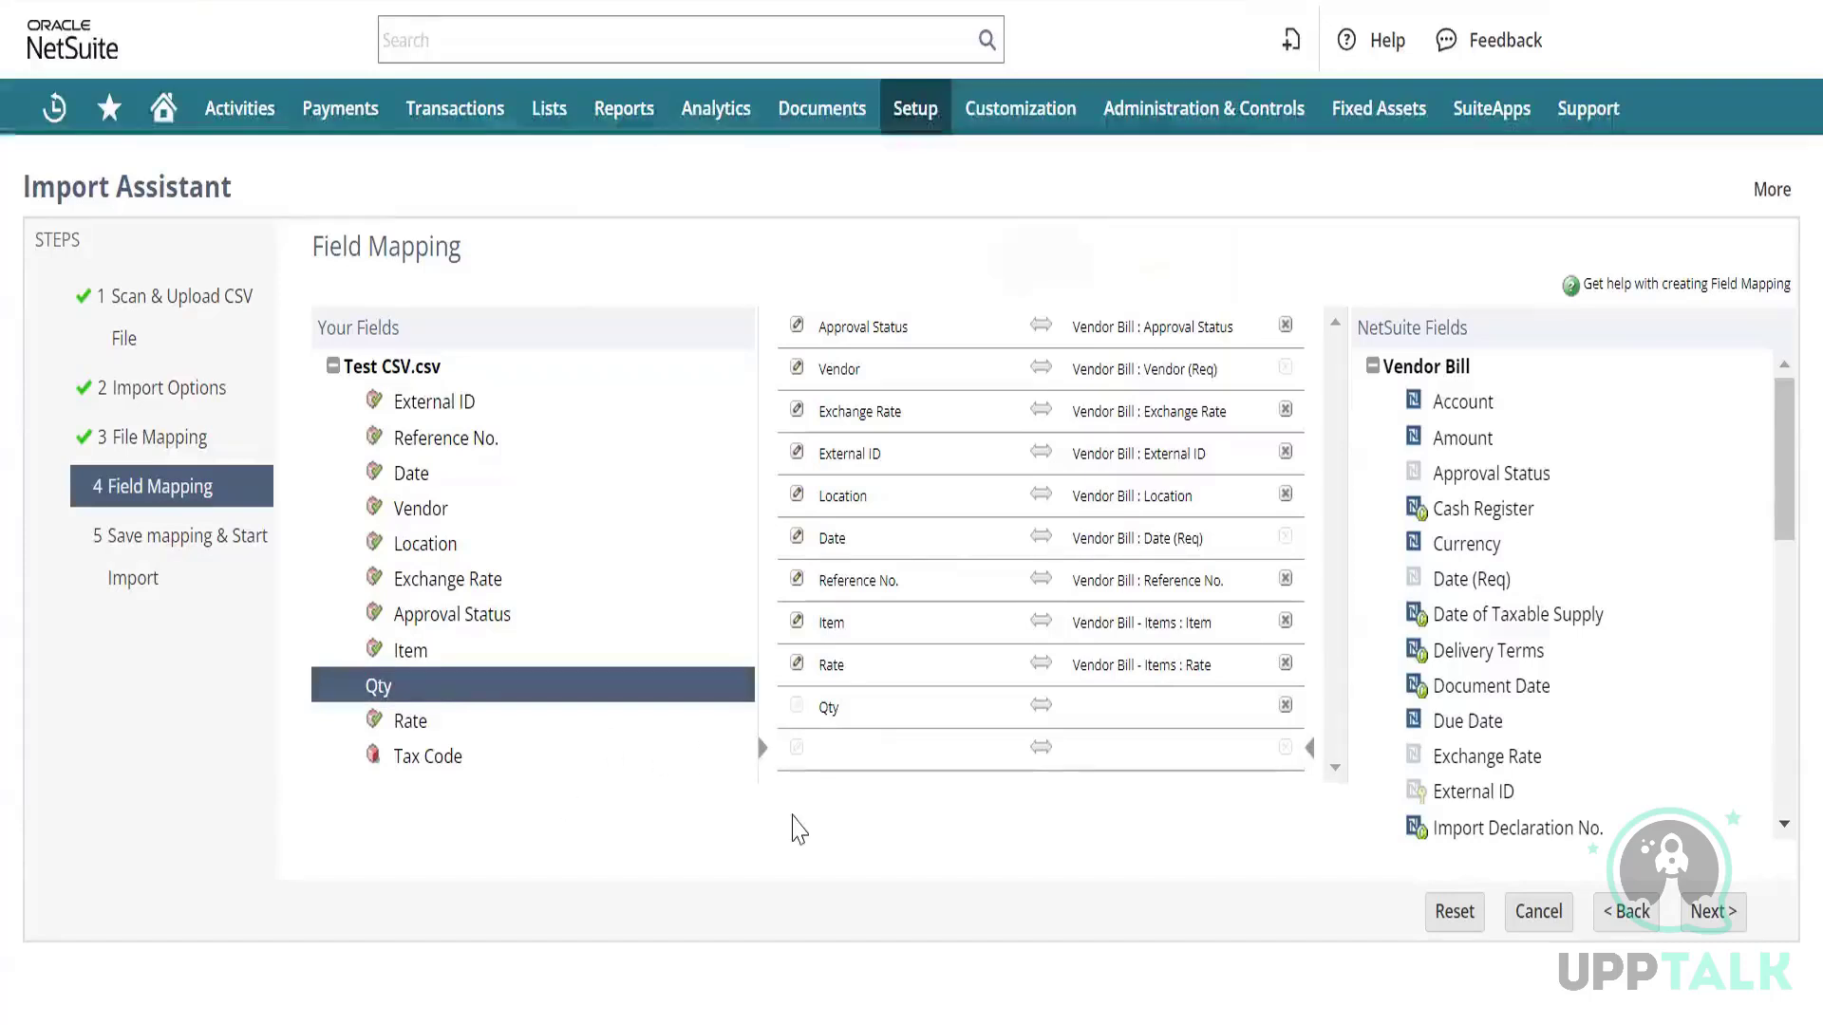
pyautogui.click(414, 759)
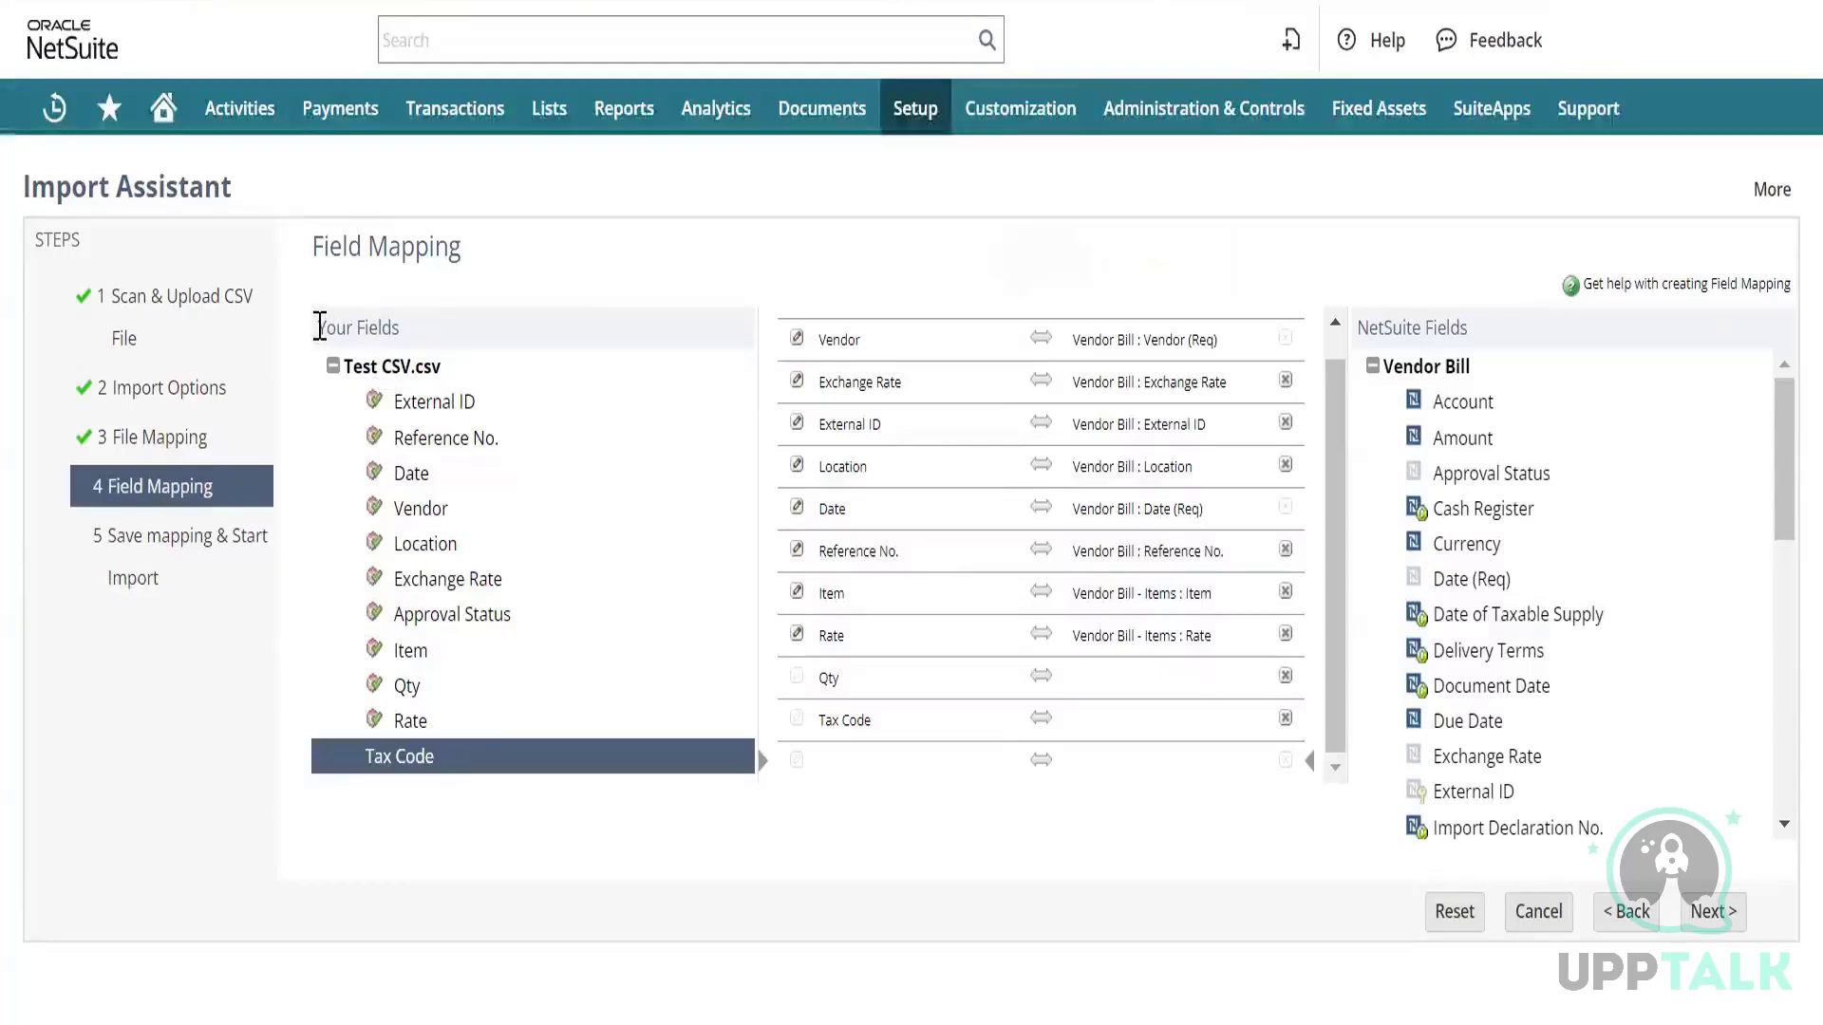
# Map the Qty column to Vendor Bill - Items : Quantity.
pyautogui.moveTo(322, 328); pyautogui.dragTo(510, 741)
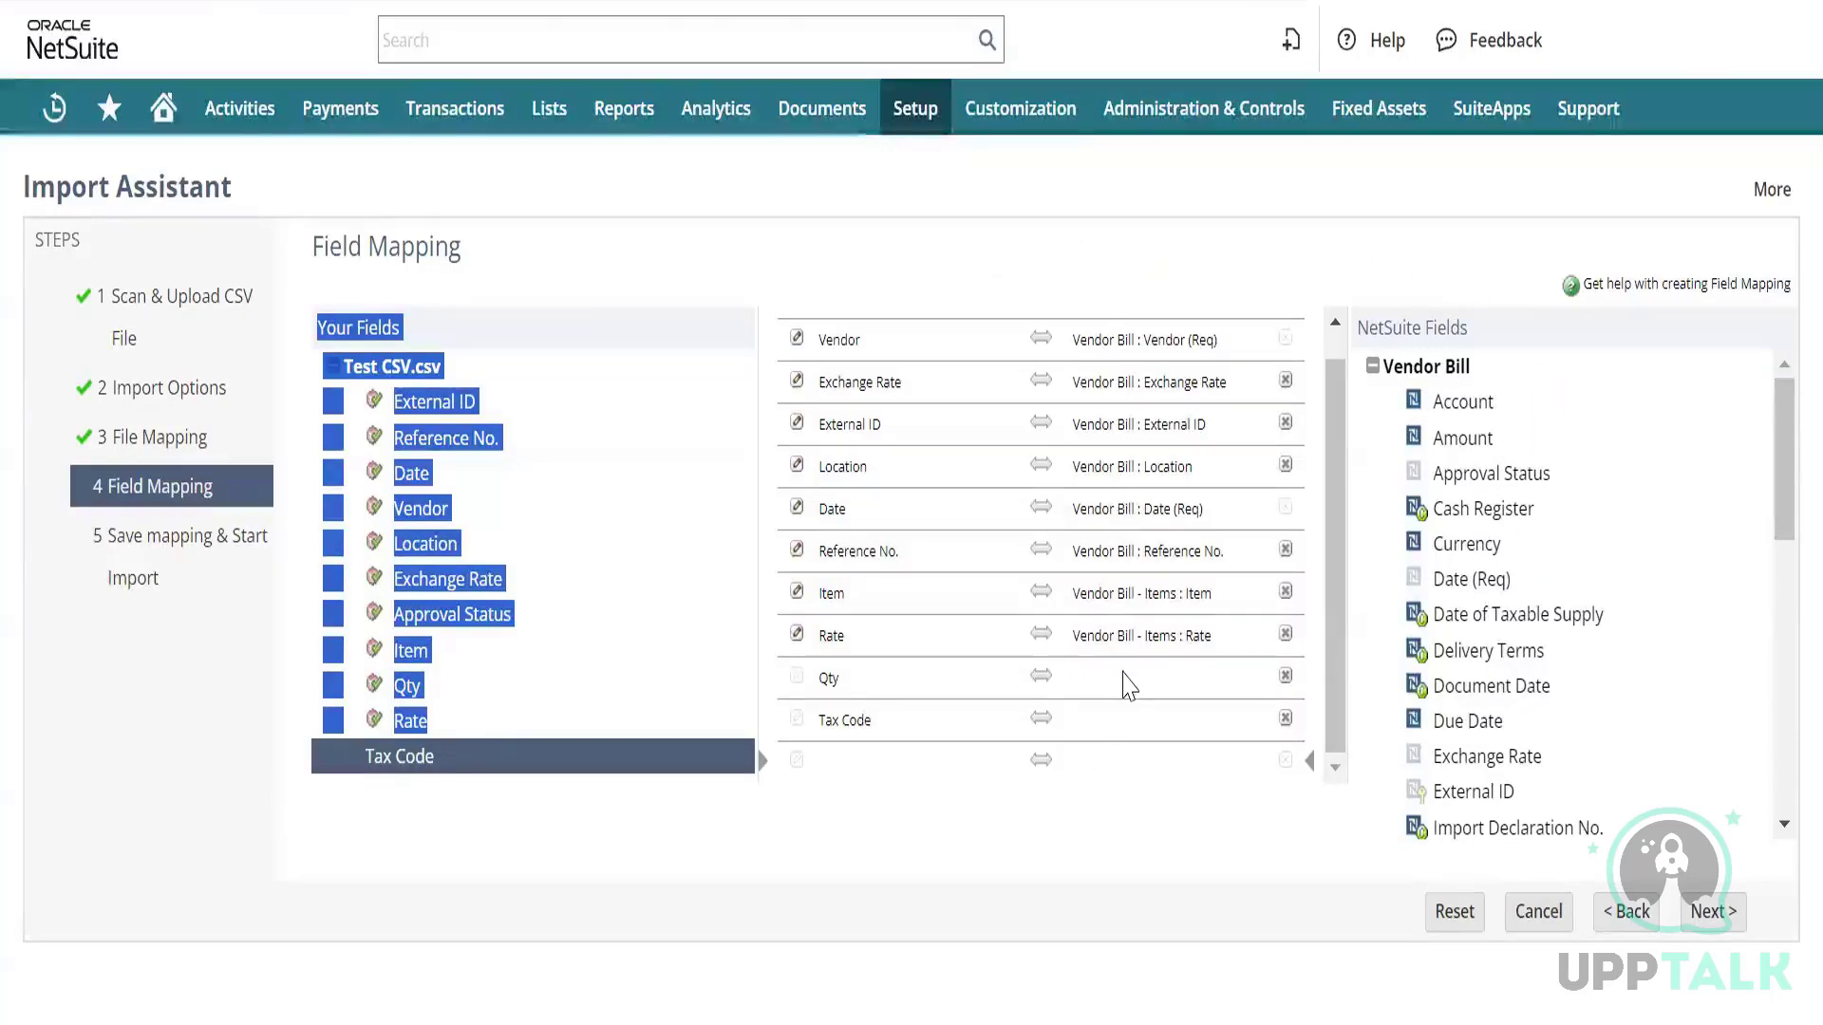
pyautogui.click(1126, 684)
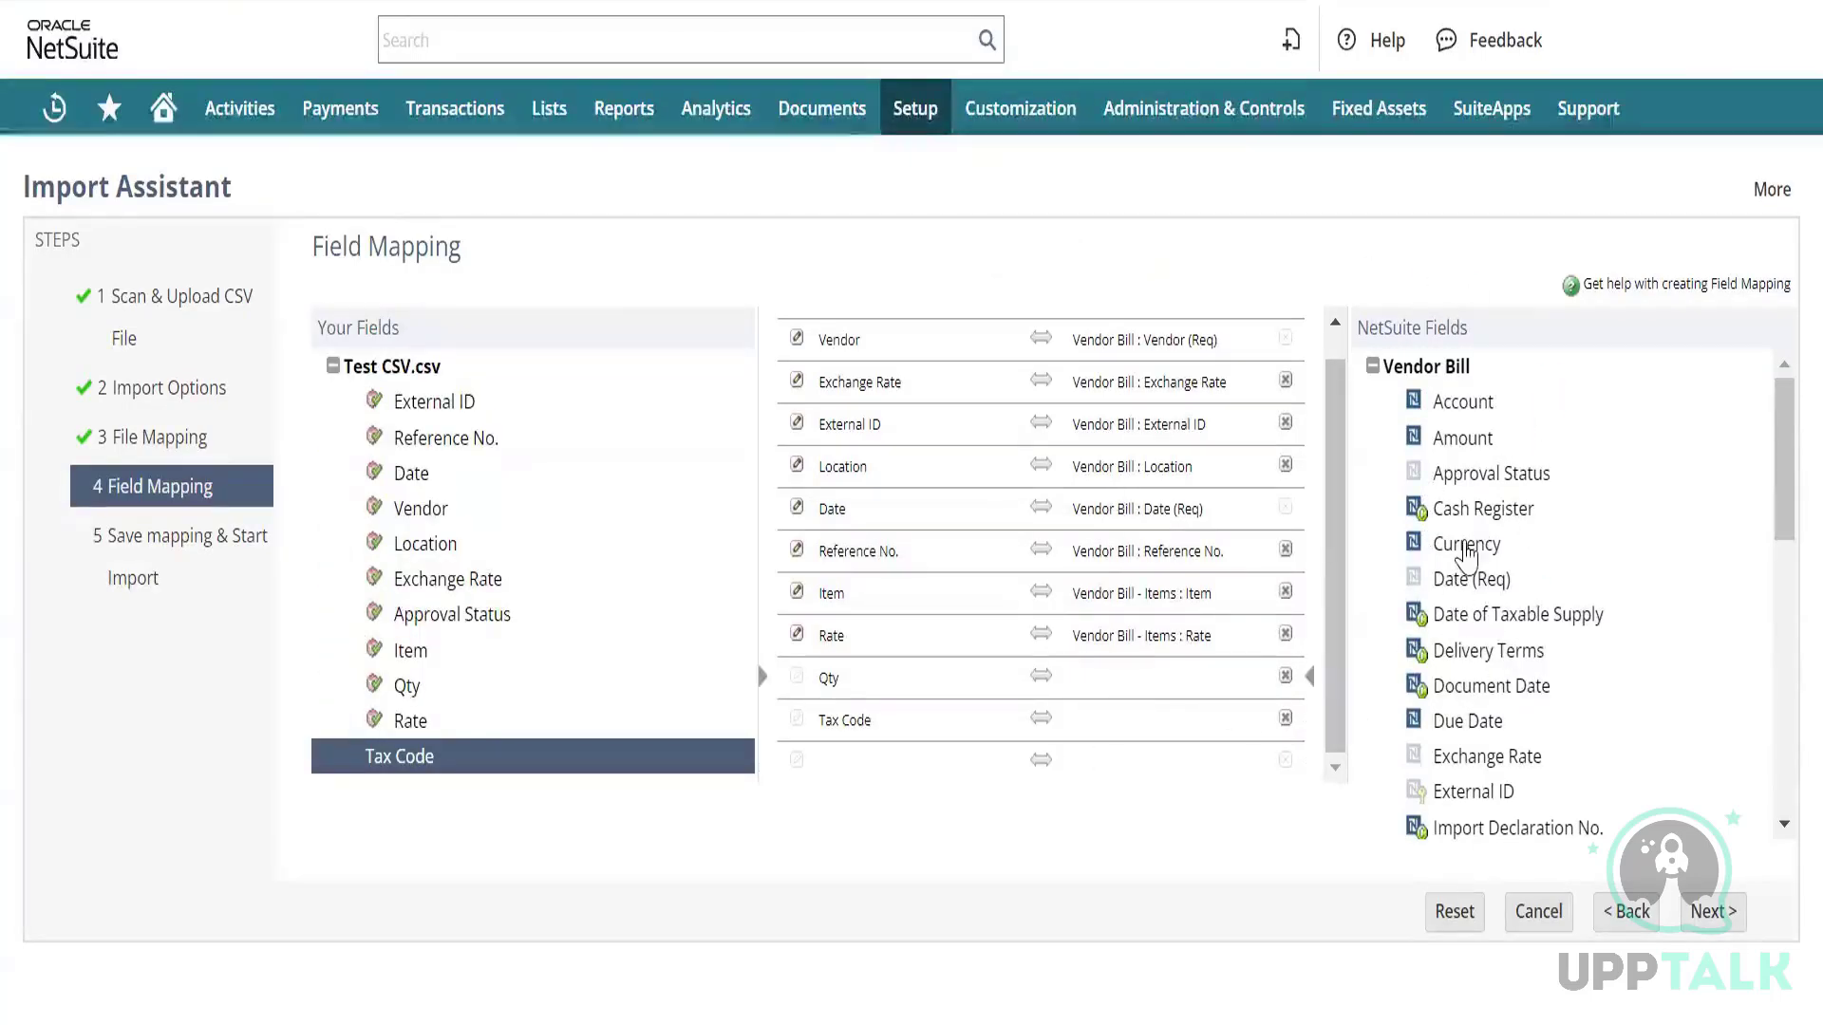
pyautogui.scroll(-8, 1467, 555)
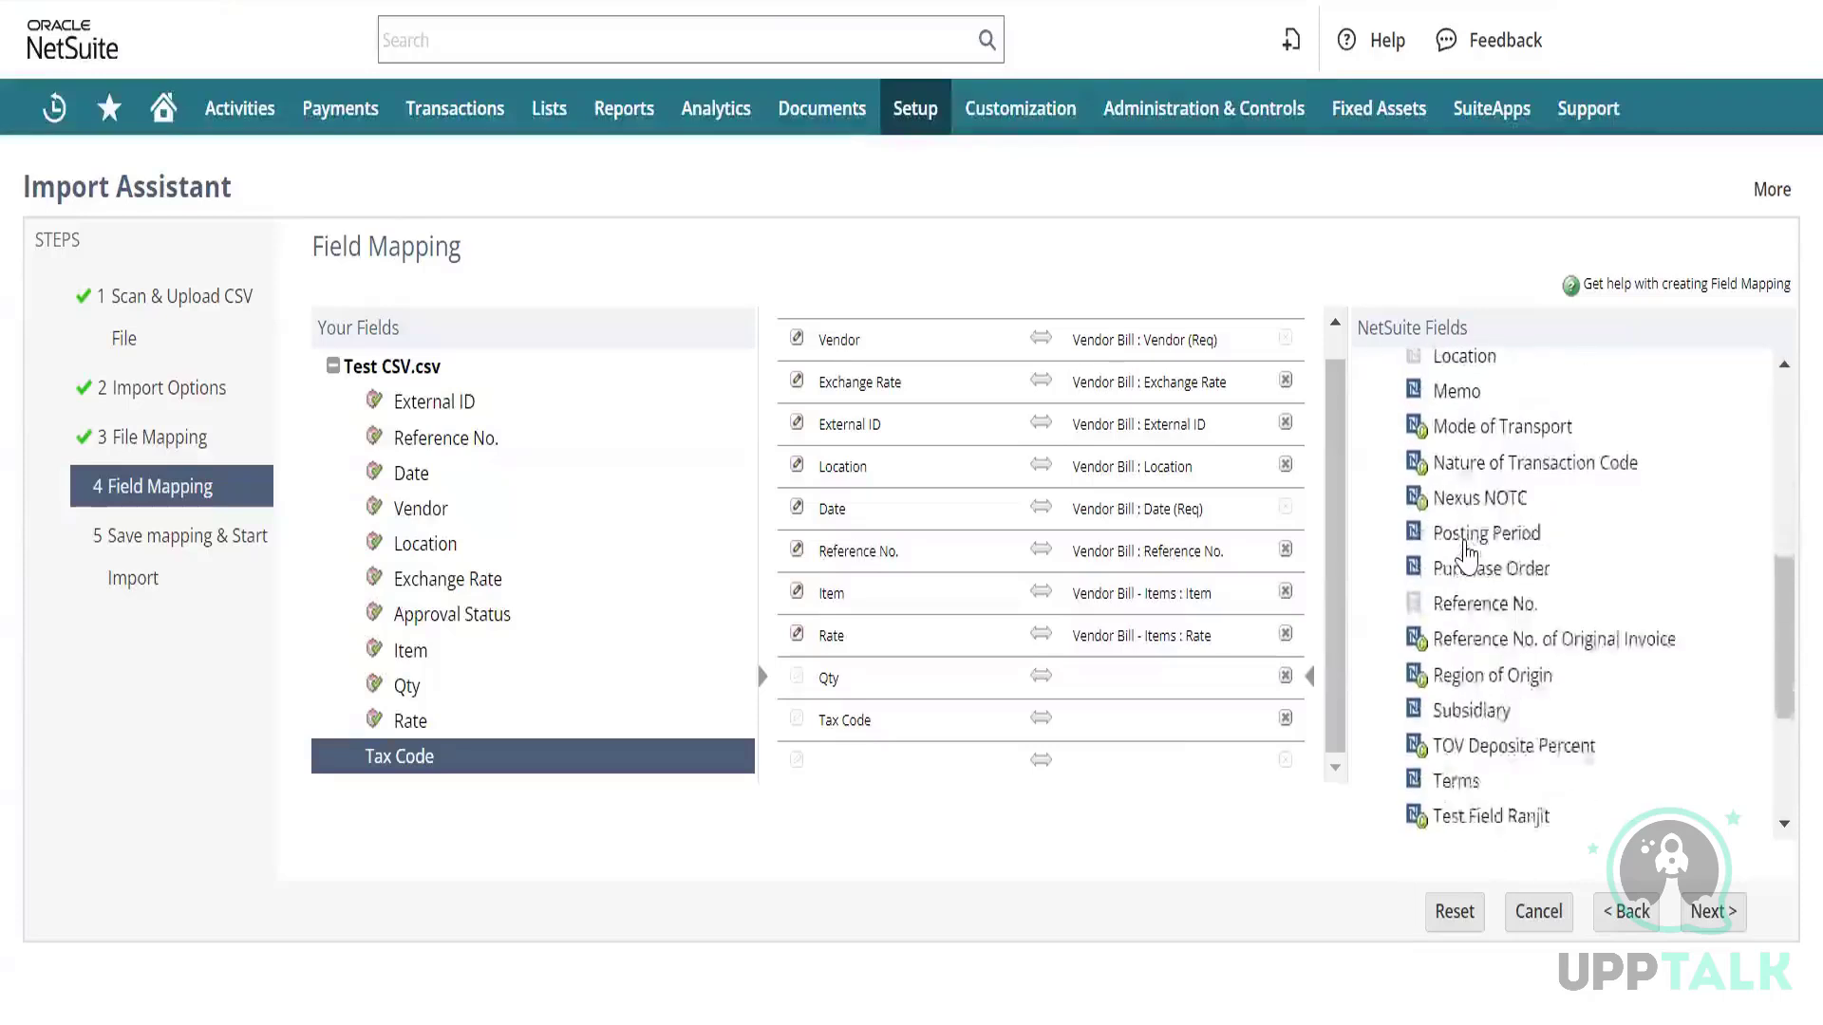
pyautogui.scroll(-1, 1467, 553)
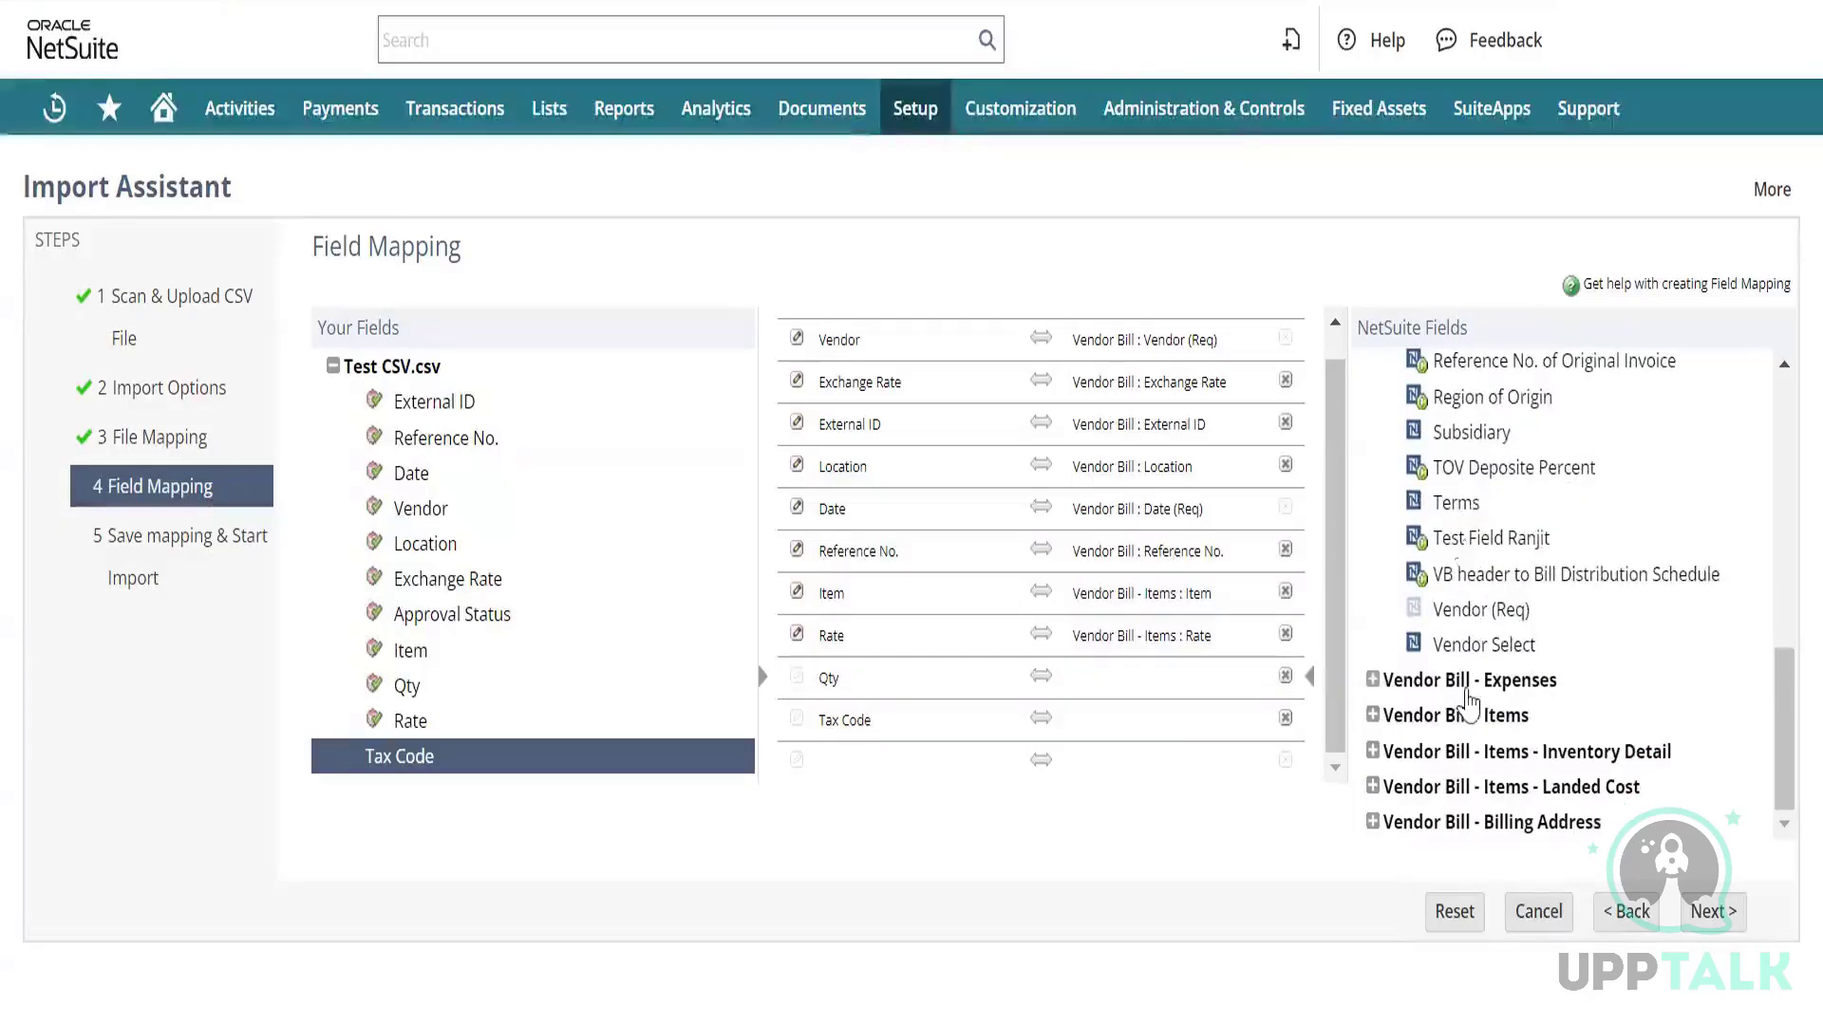
pyautogui.click(1372, 717)
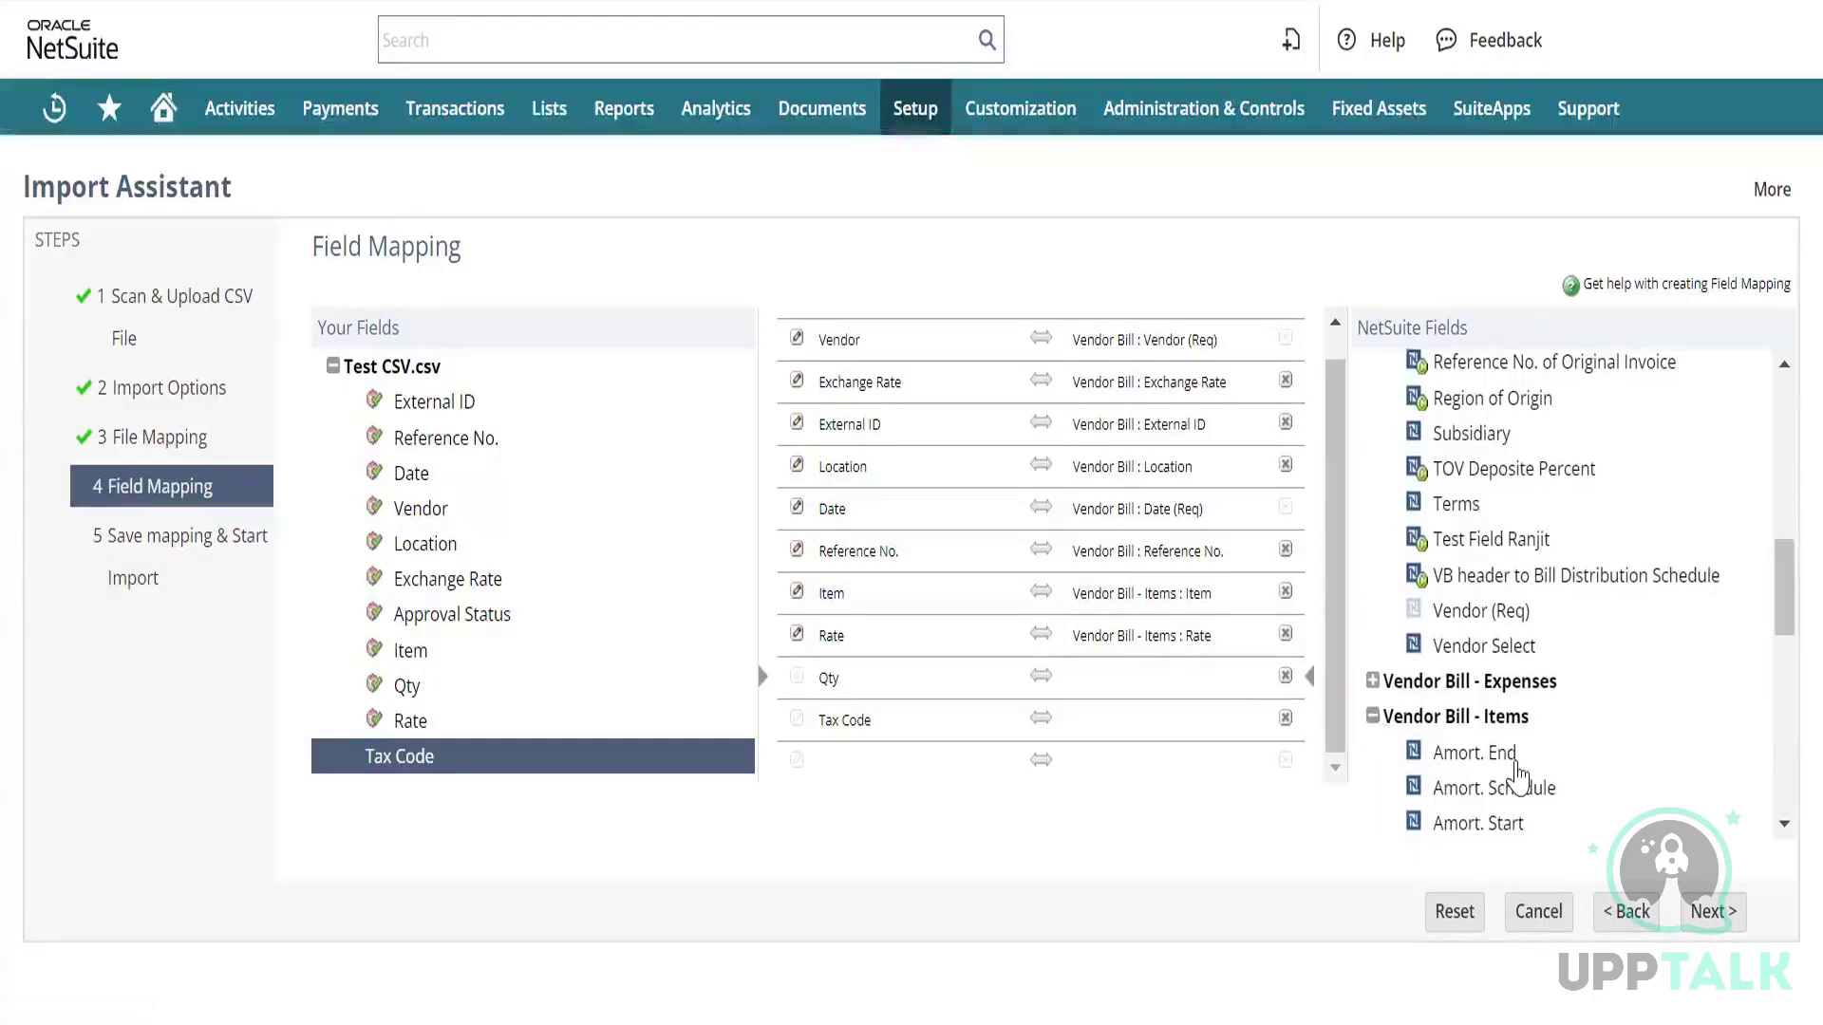
pyautogui.scroll(-2, 1516, 773)
pyautogui.scroll(-5, 1516, 774)
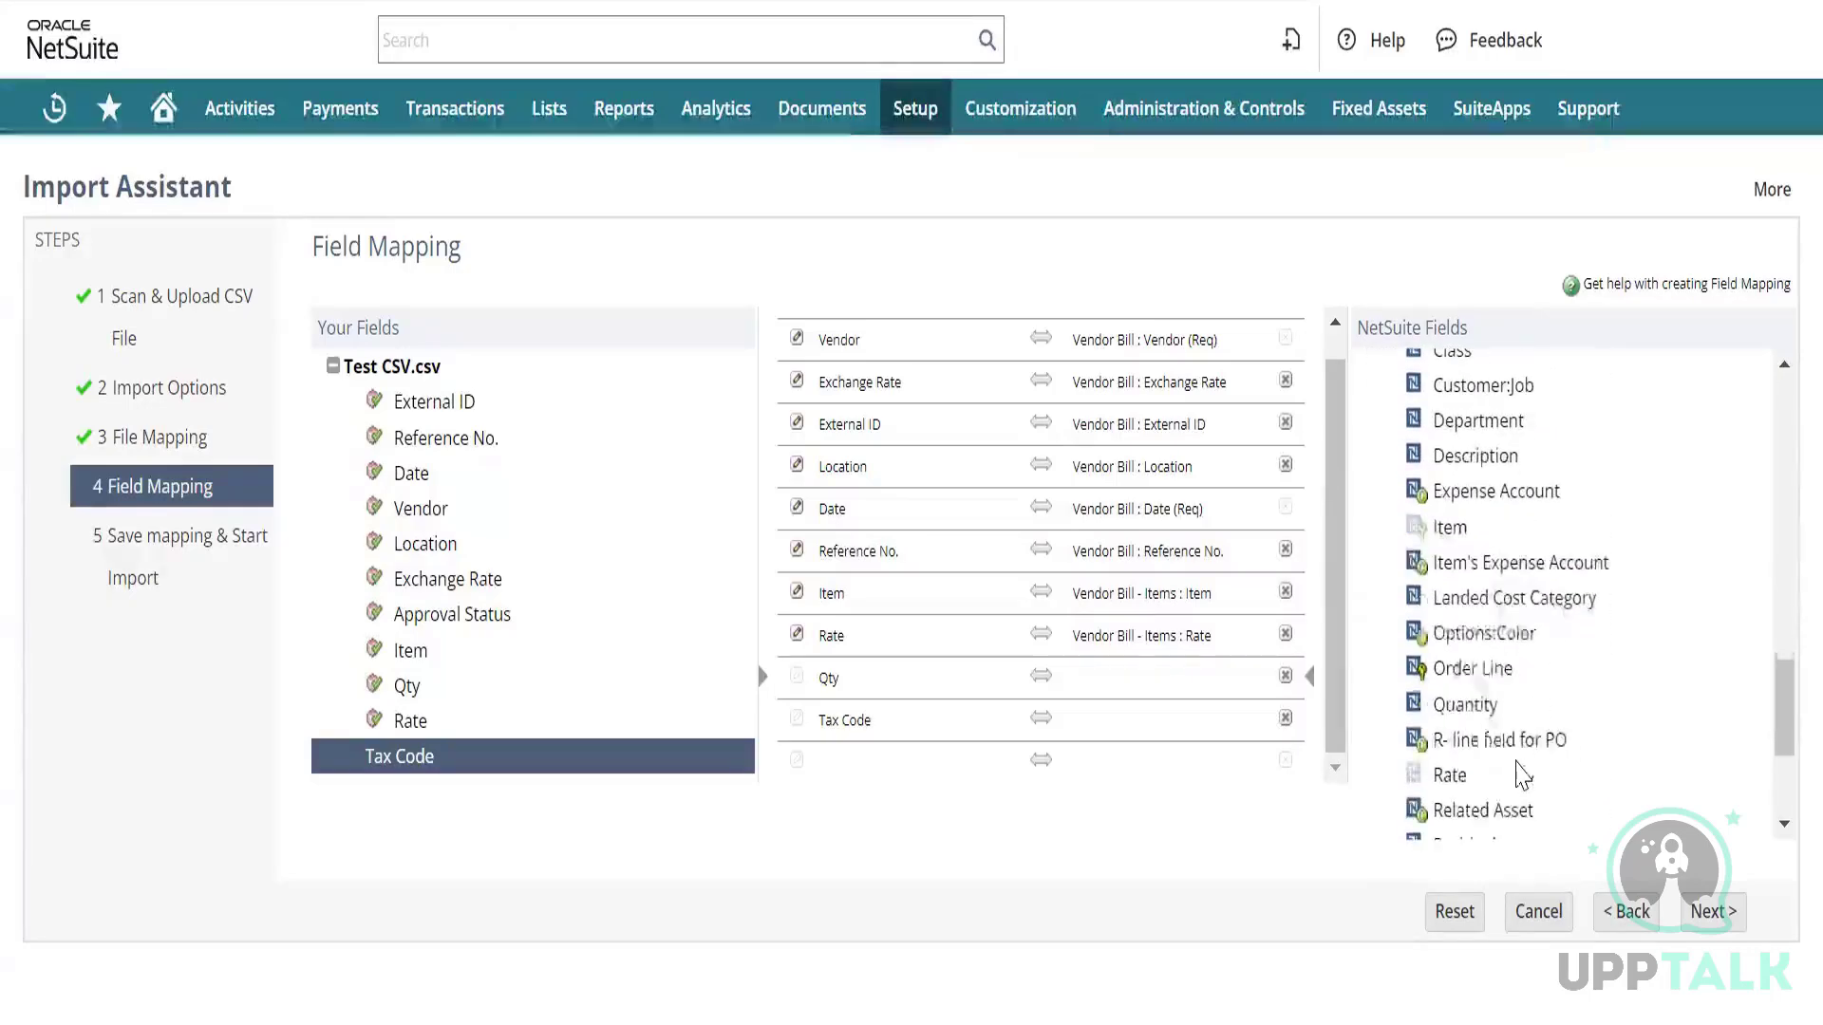
pyautogui.click(1465, 705)
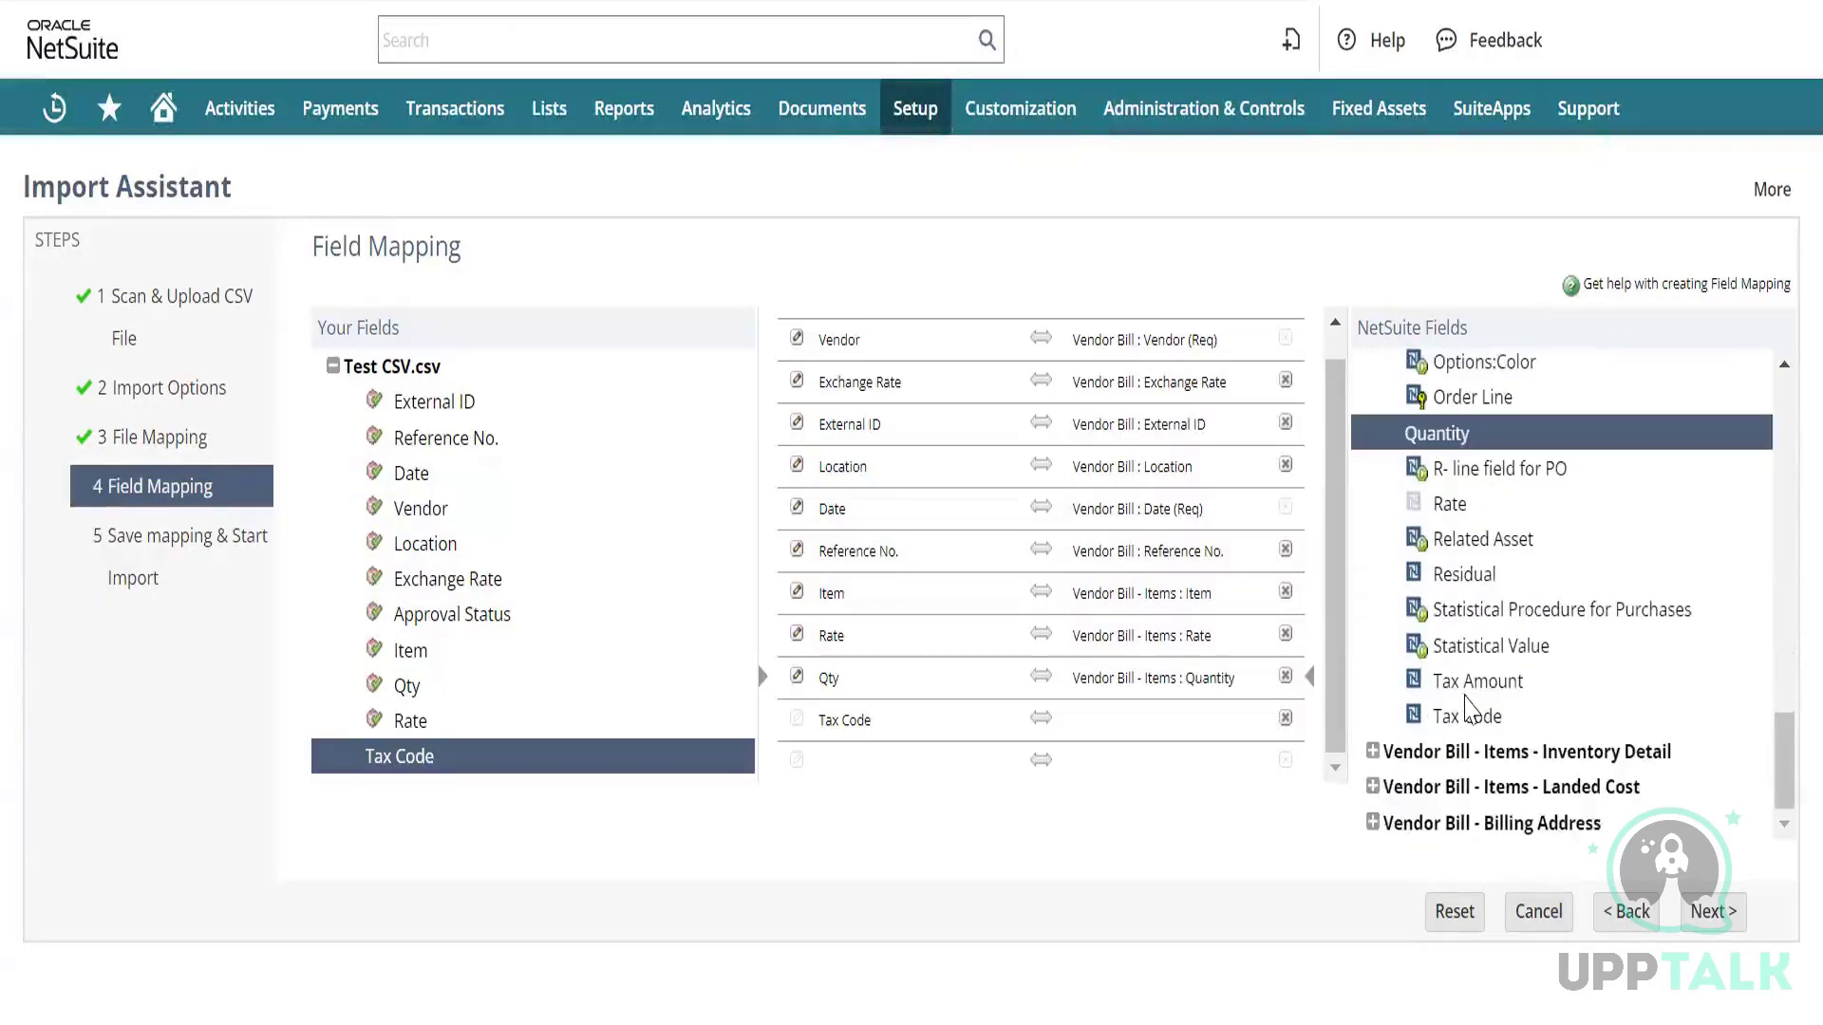
# Map the Tax Code column to Vendor Bill - Items : Tax Code.
pyautogui.click(1121, 721)
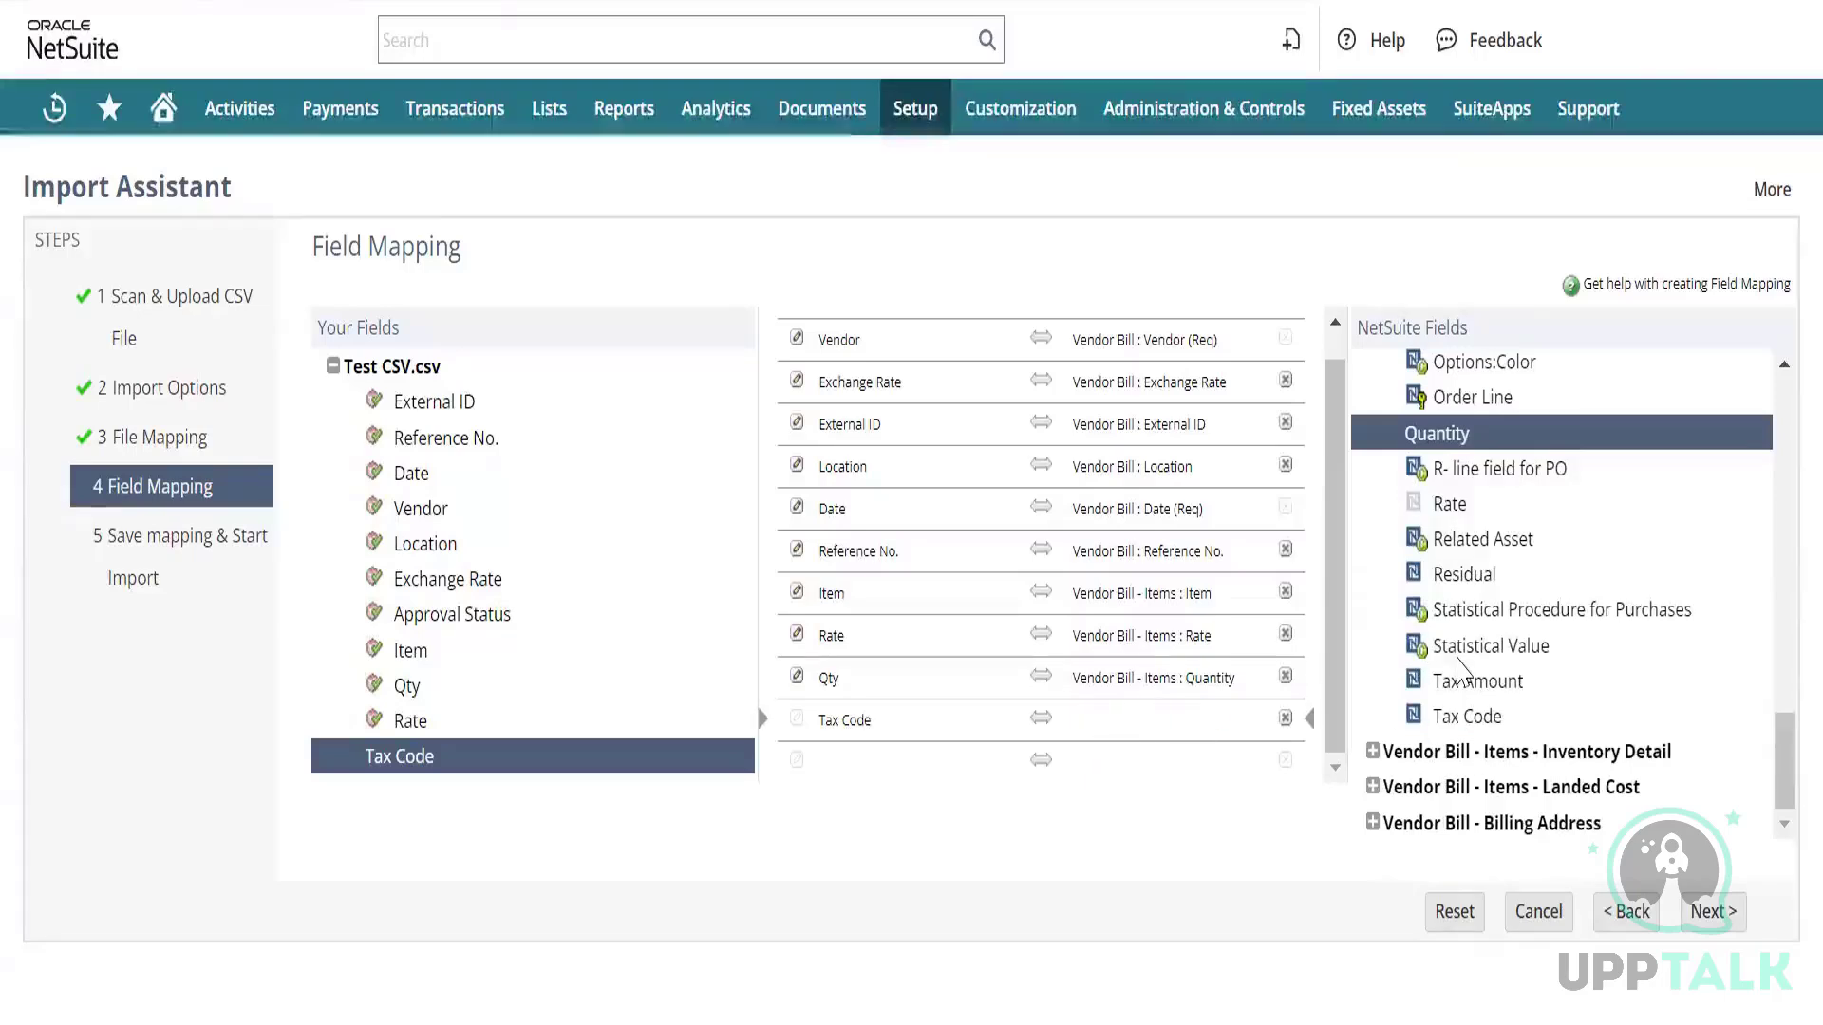
pyautogui.scroll(3, 1460, 670)
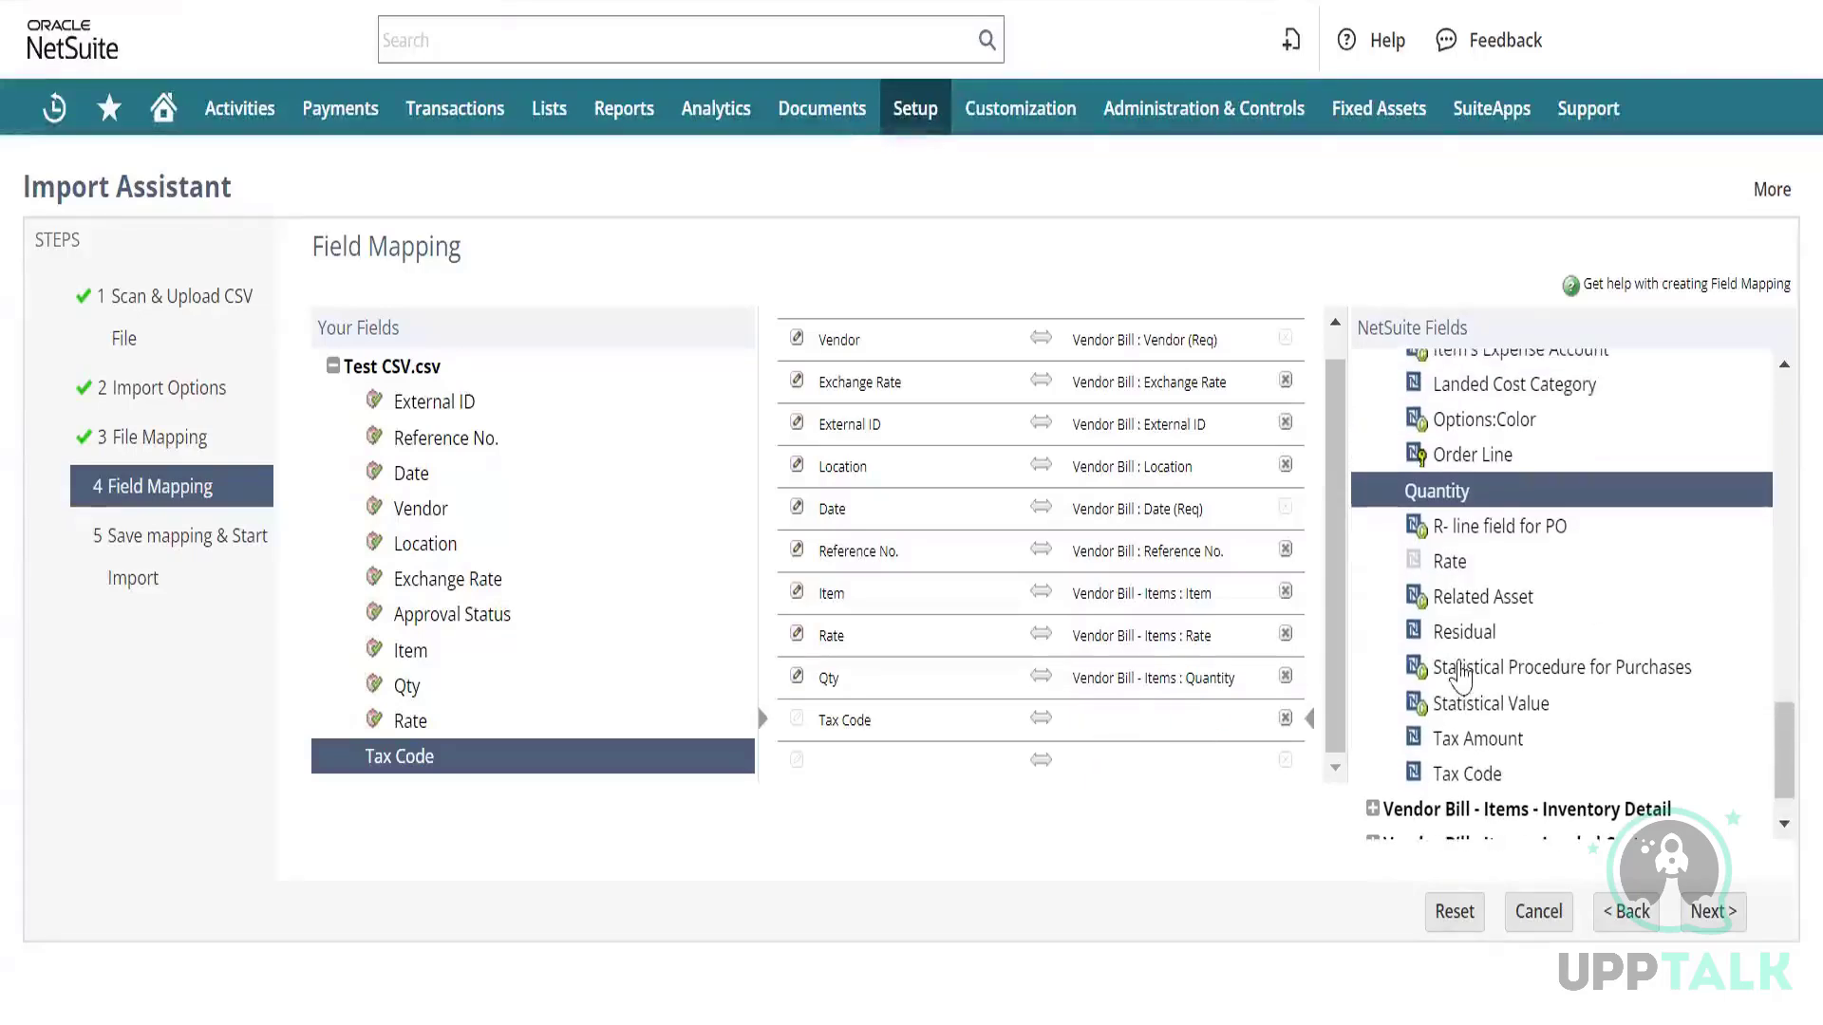
pyautogui.scroll(4, 1459, 674)
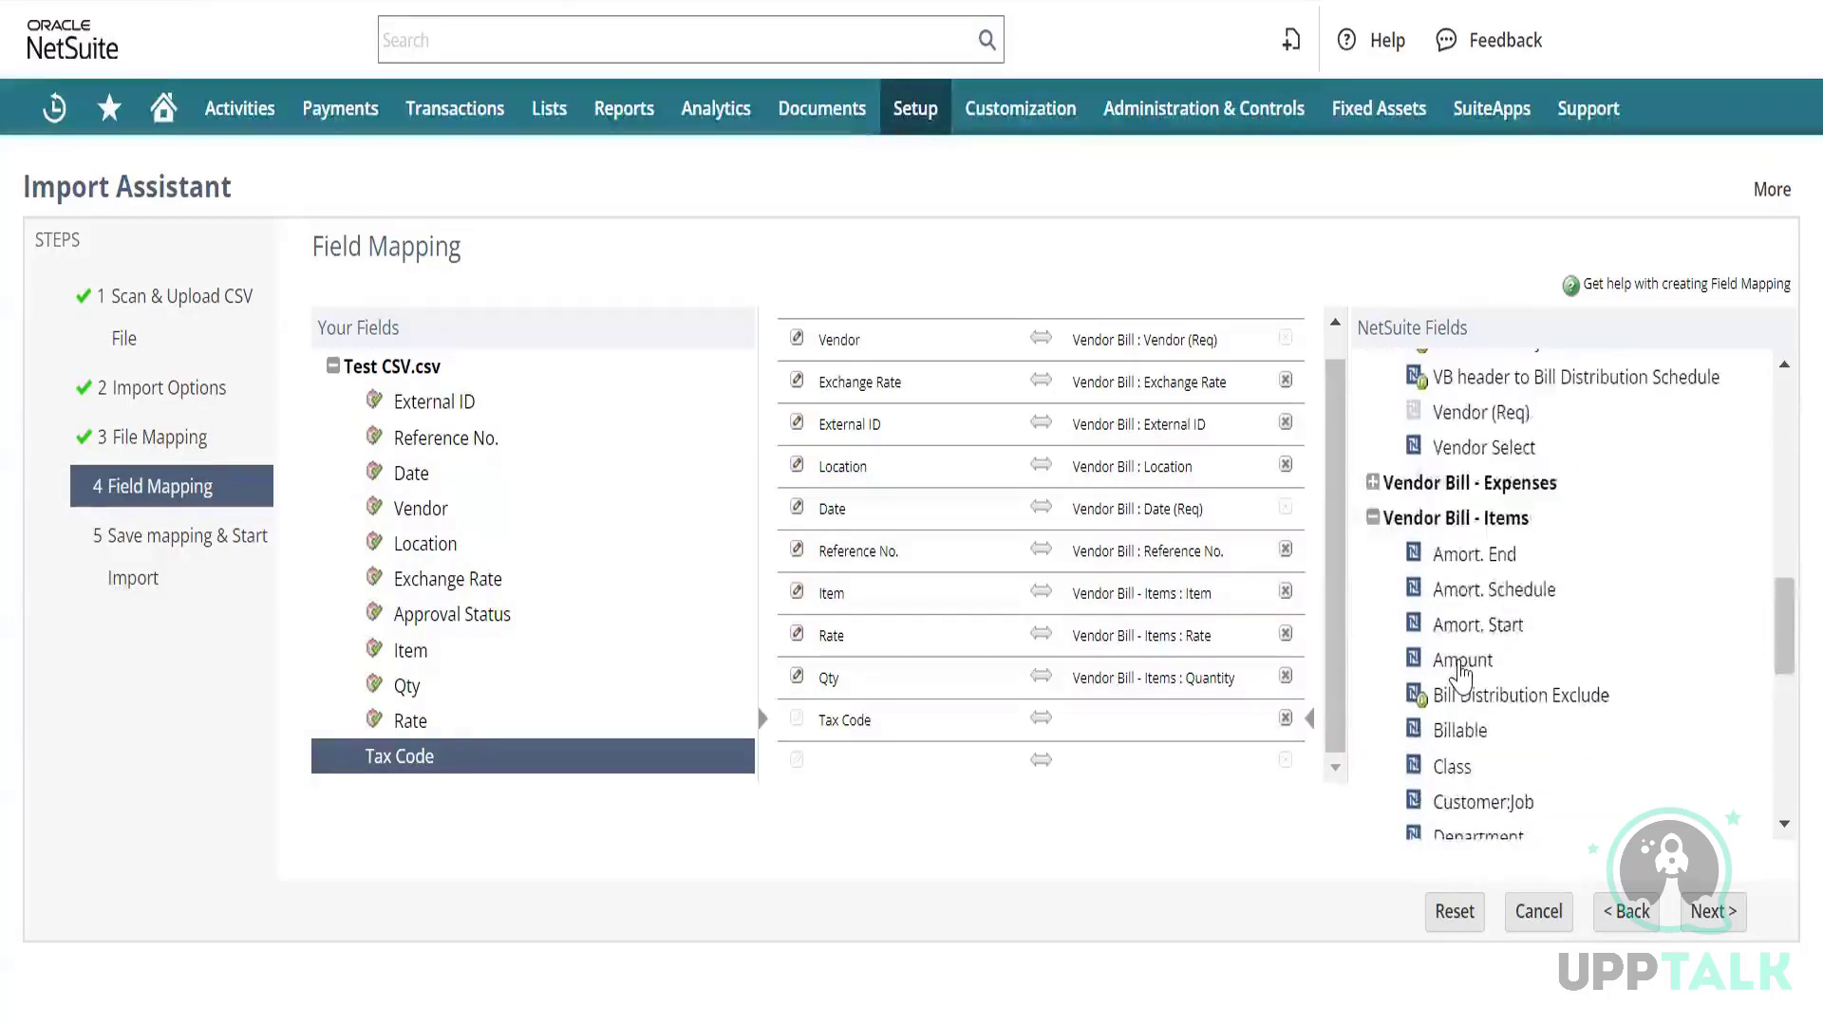
pyautogui.scroll(-4, 1459, 672)
pyautogui.click(1460, 669)
pyautogui.scroll(-3, 1459, 670)
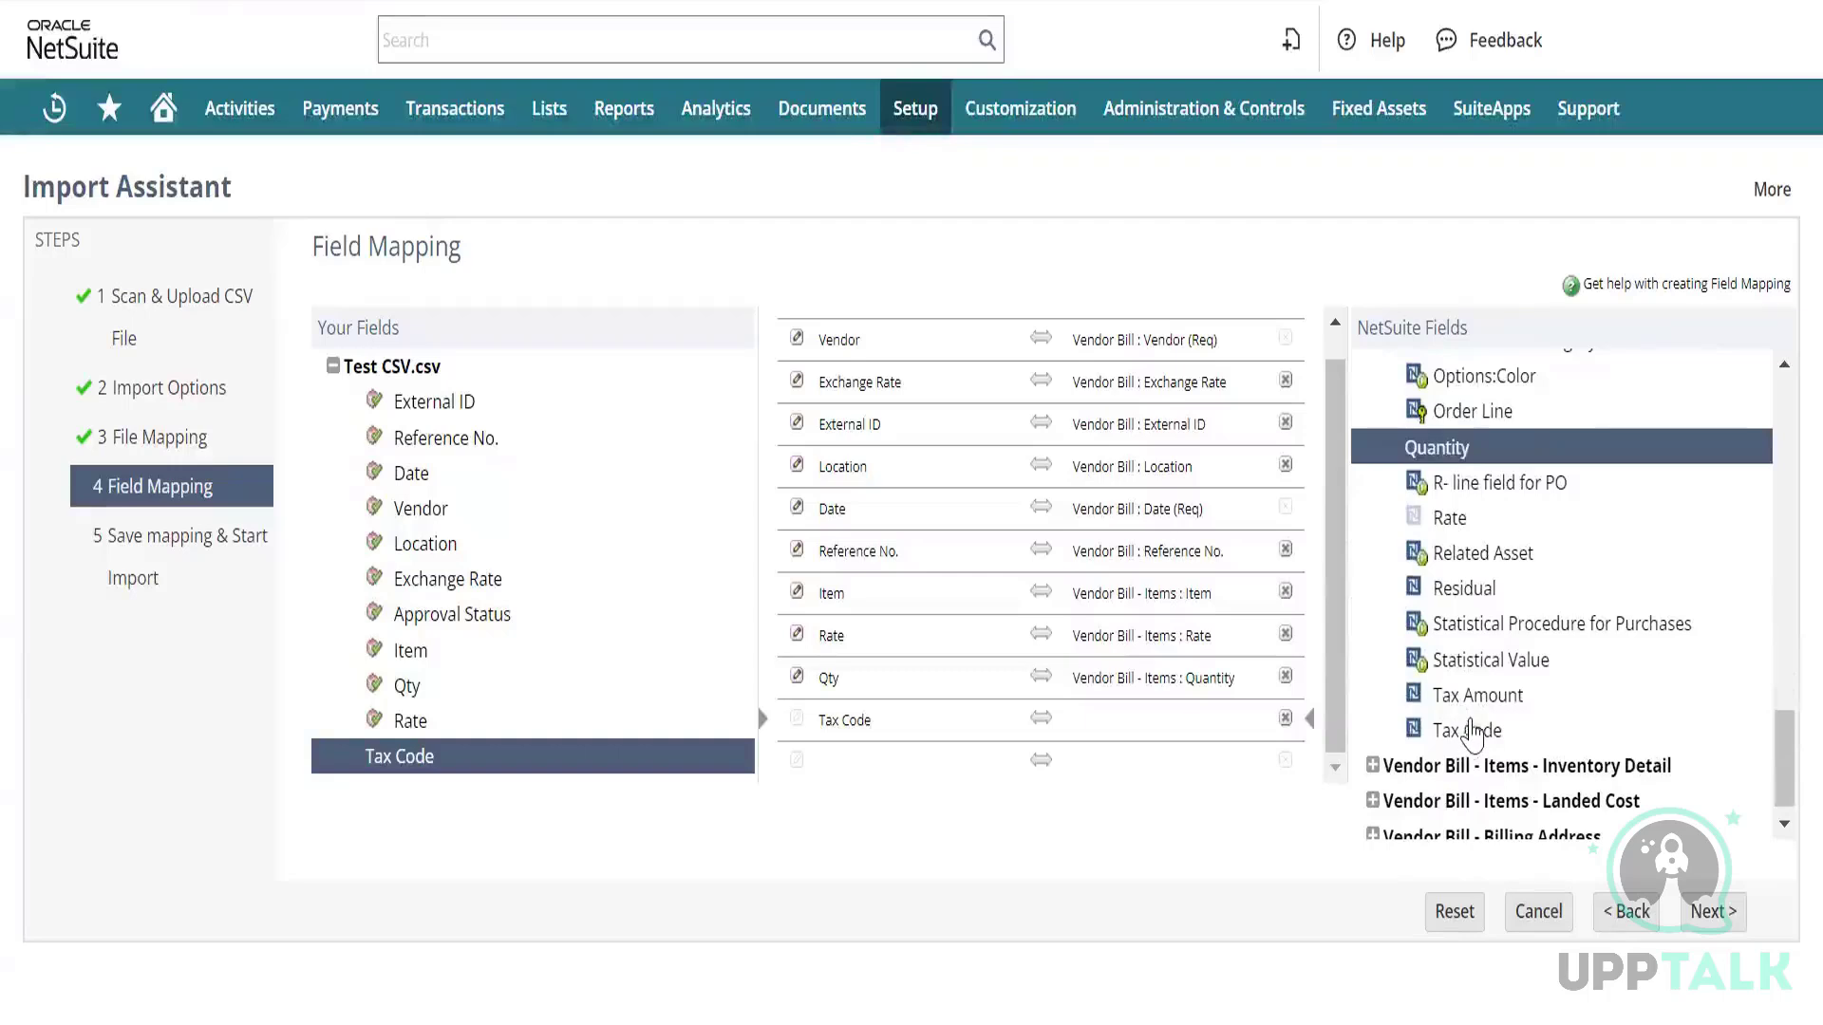
pyautogui.click(1475, 731)
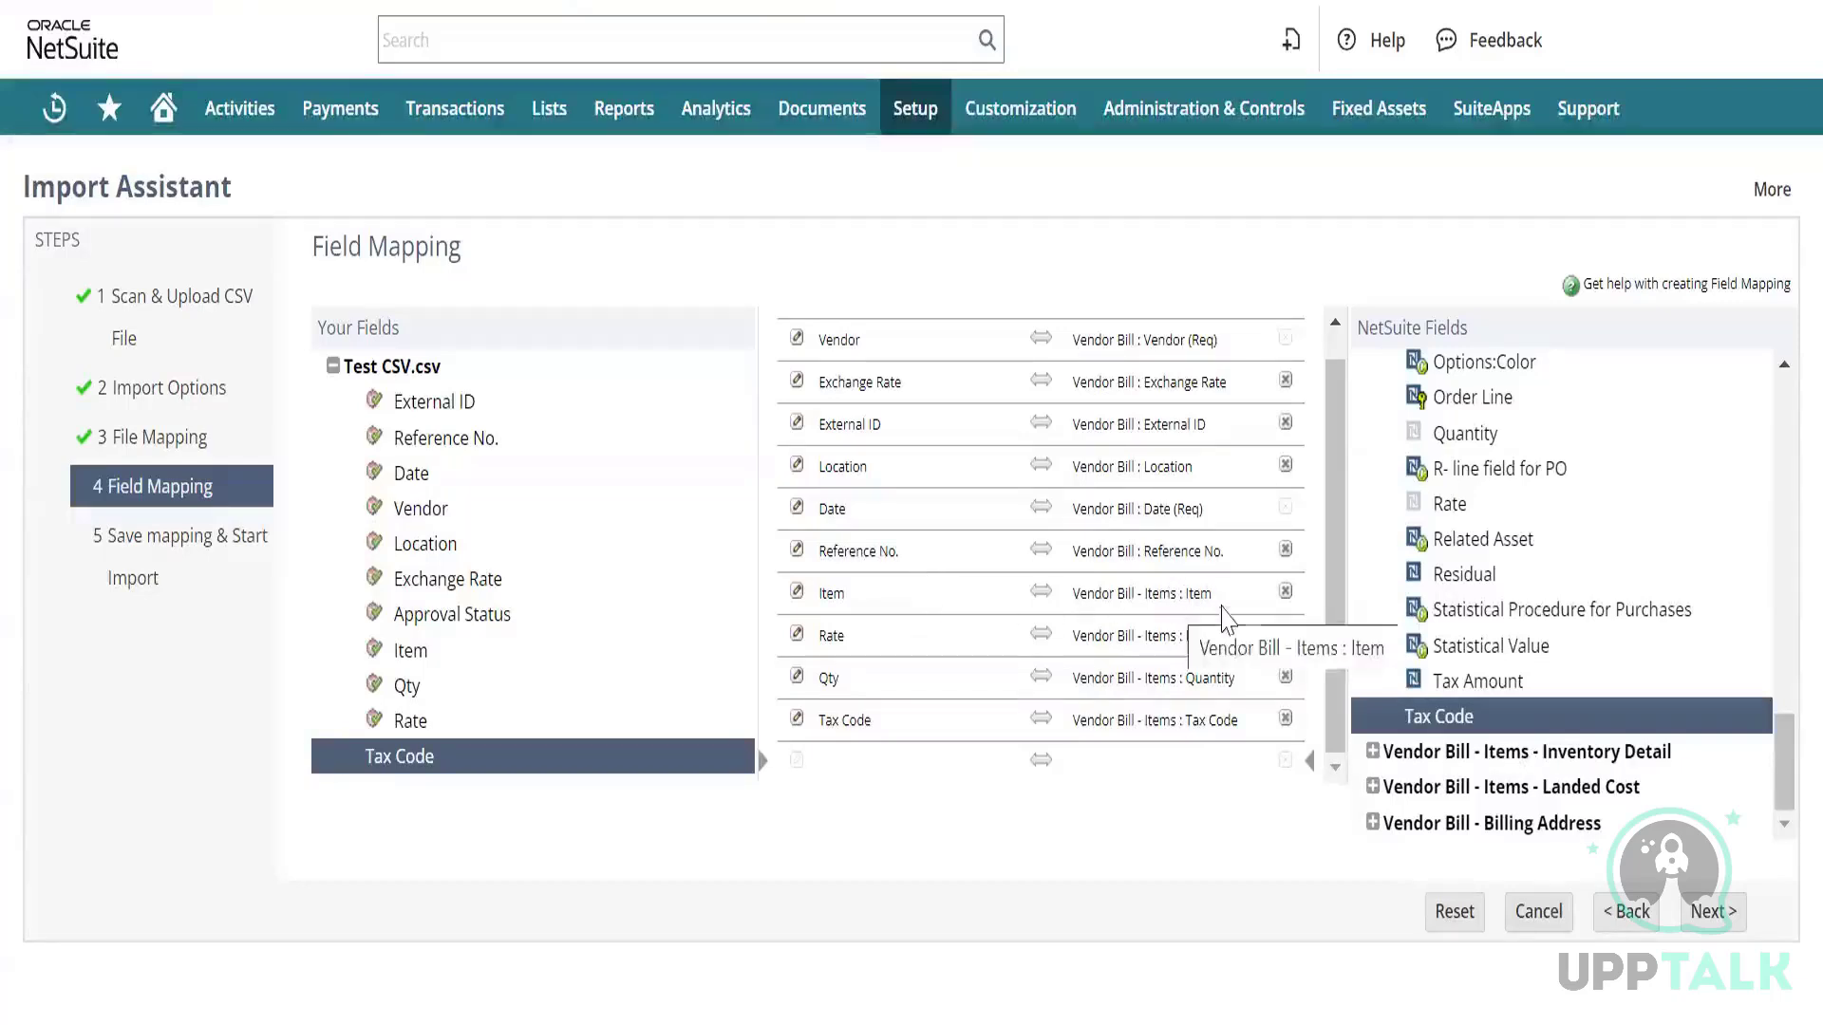
pyautogui.scroll(1, 925, 484)
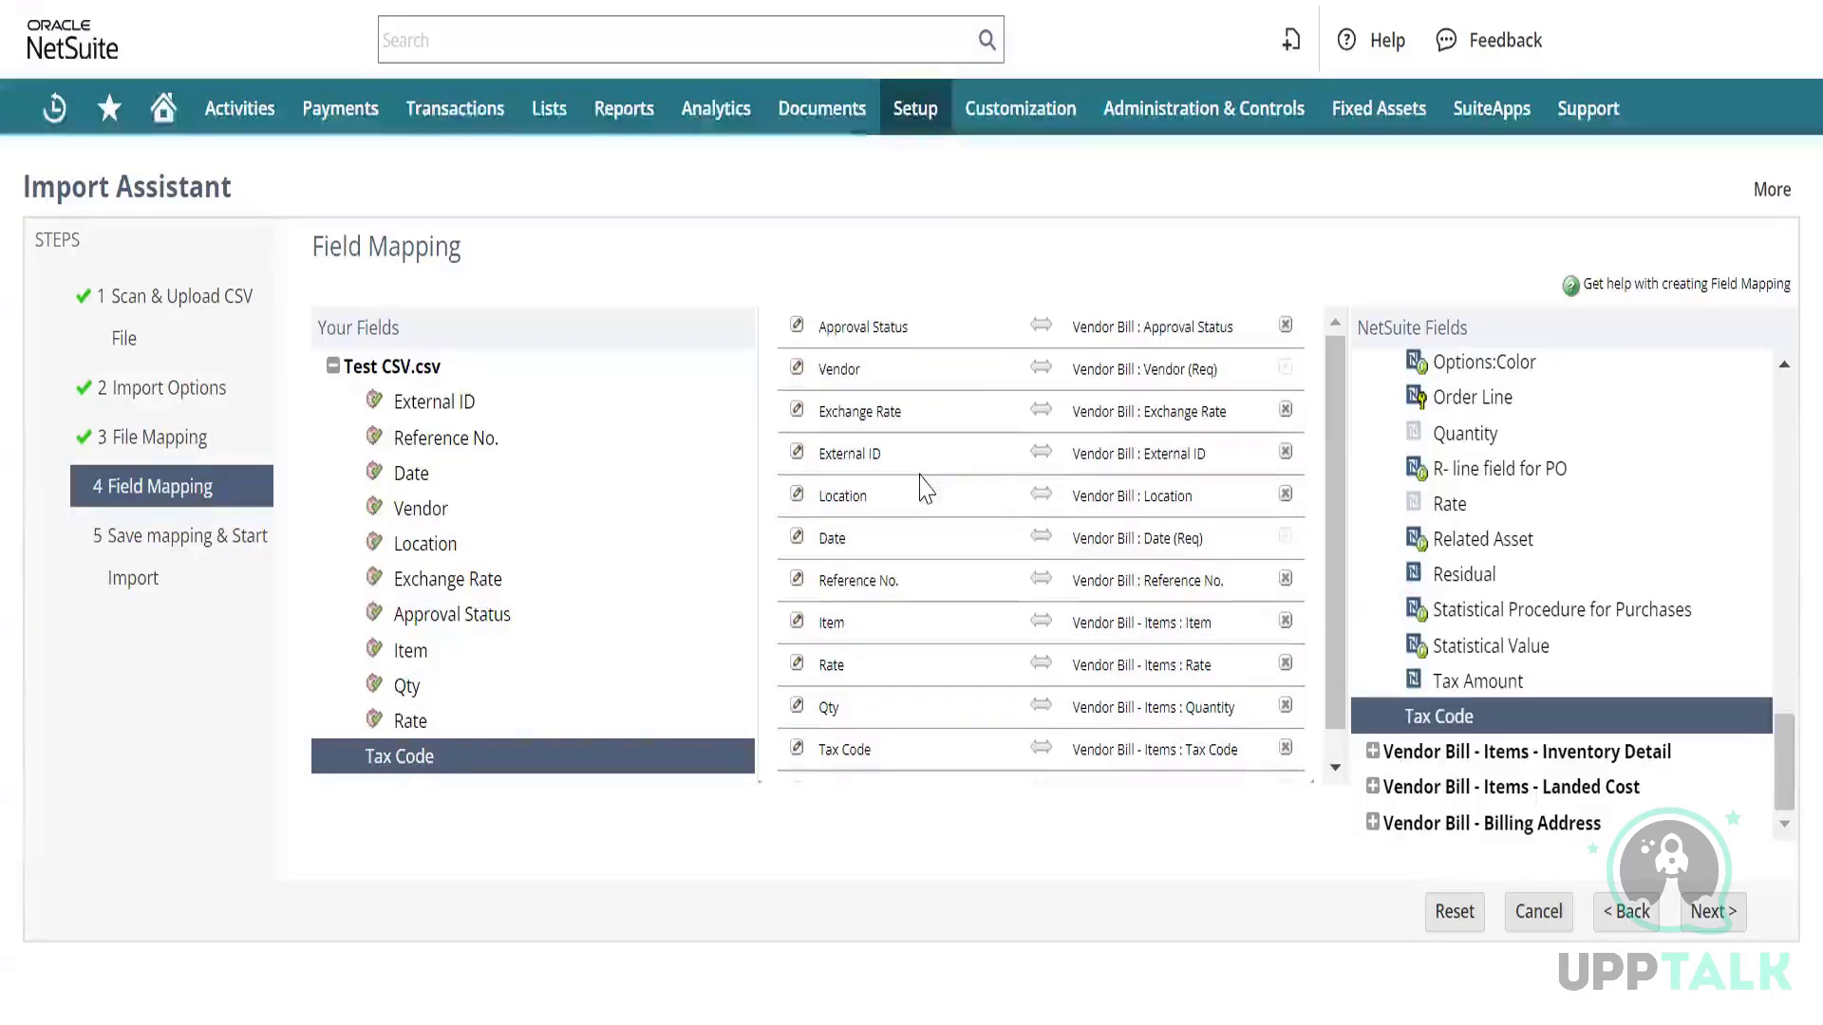
# Set the Vendor mapping's reference type to Internal ID.
pyautogui.click(796, 373)
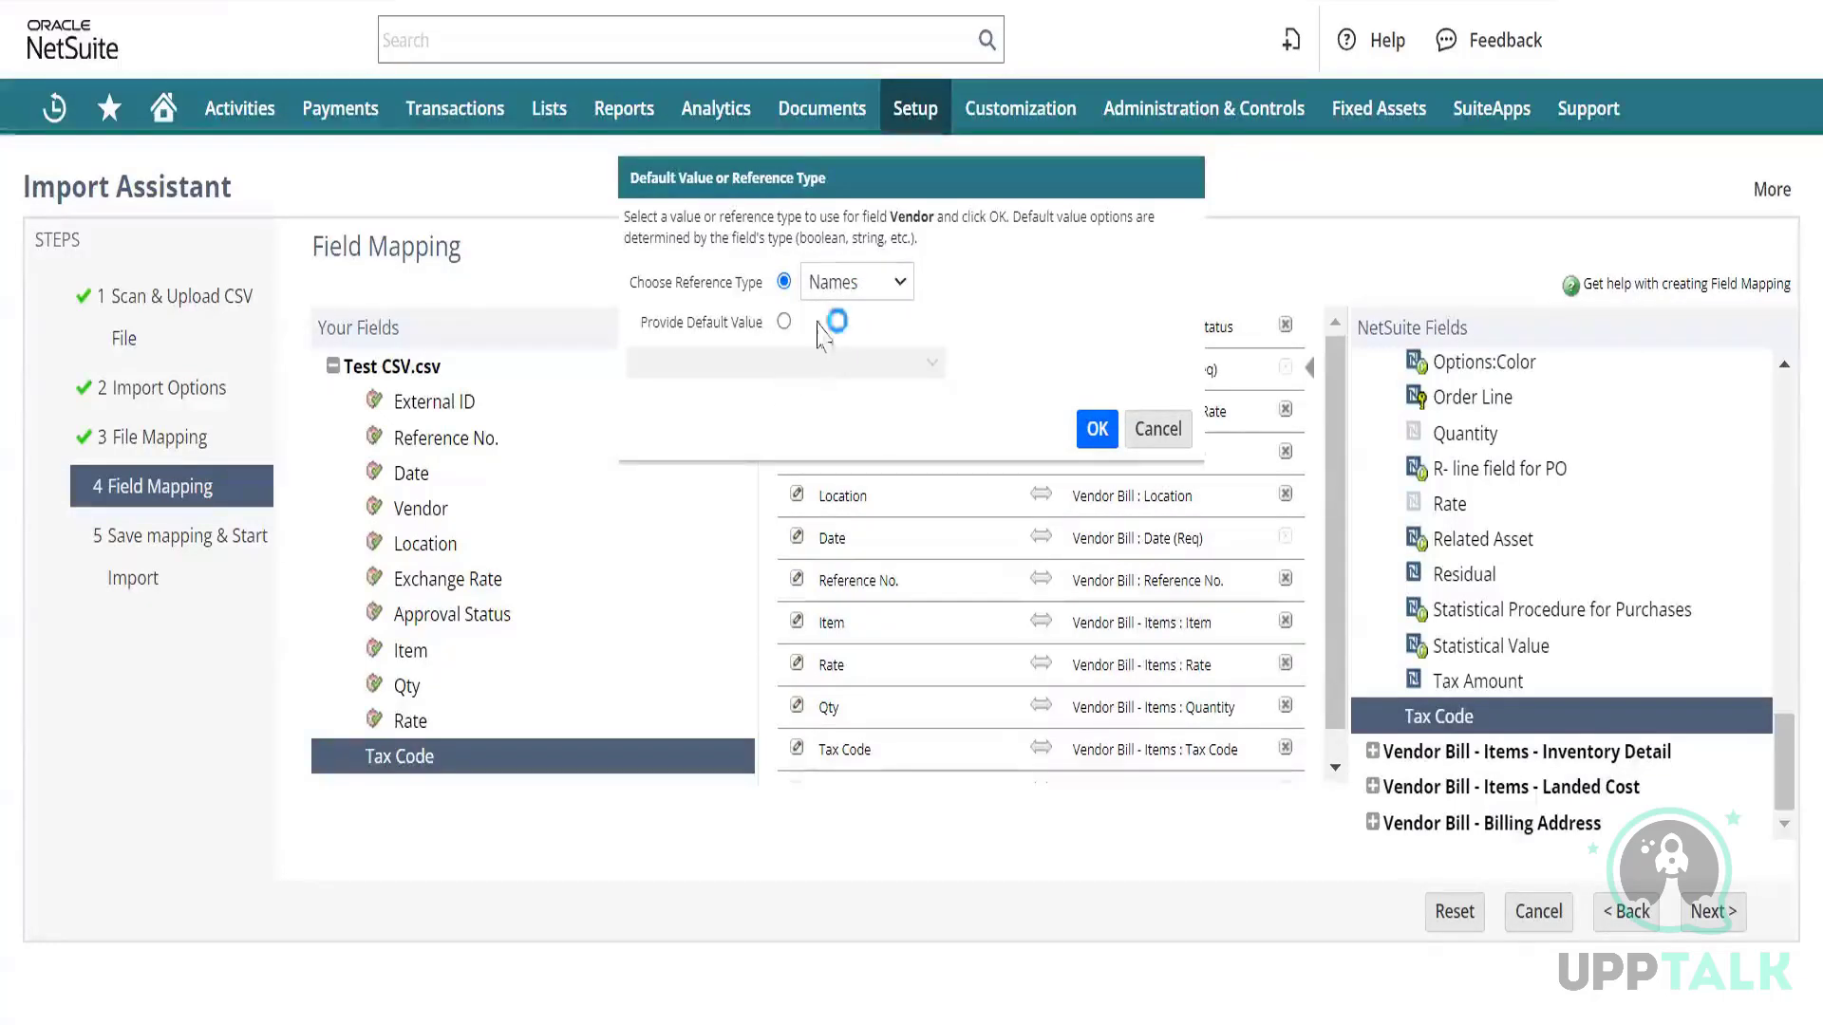
pyautogui.click(901, 285)
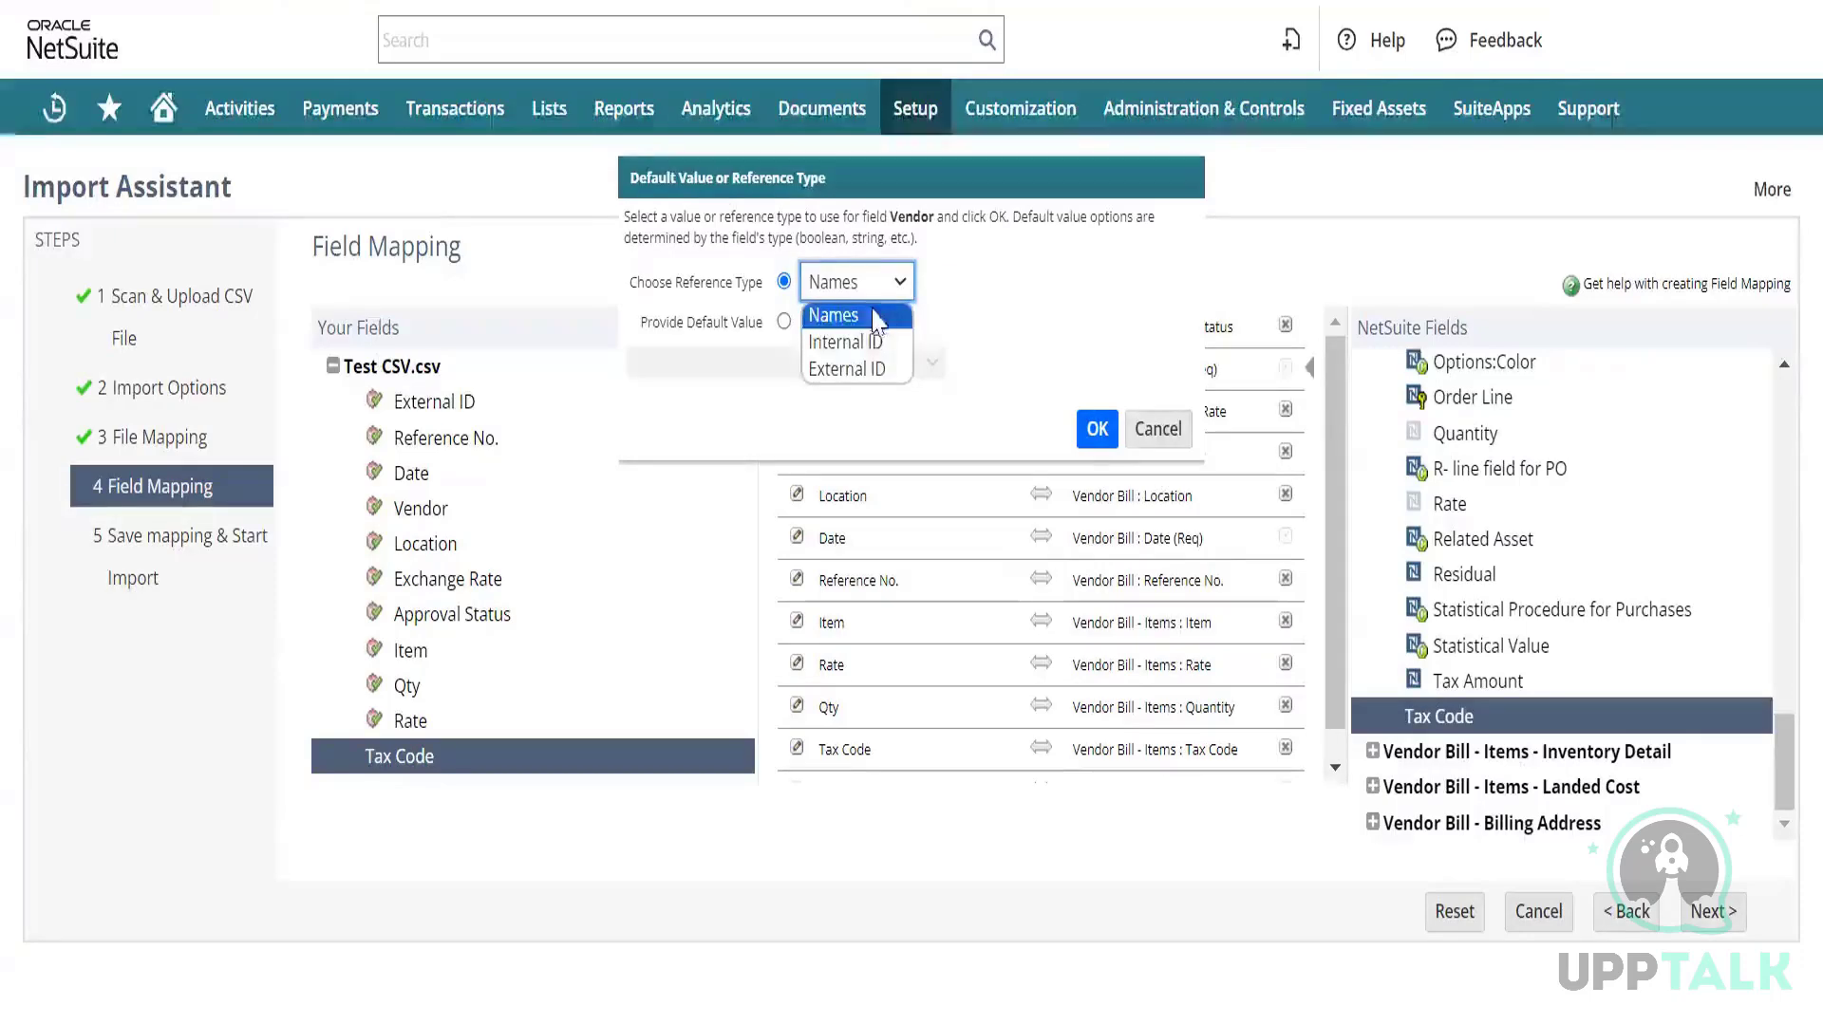
pyautogui.click(879, 344)
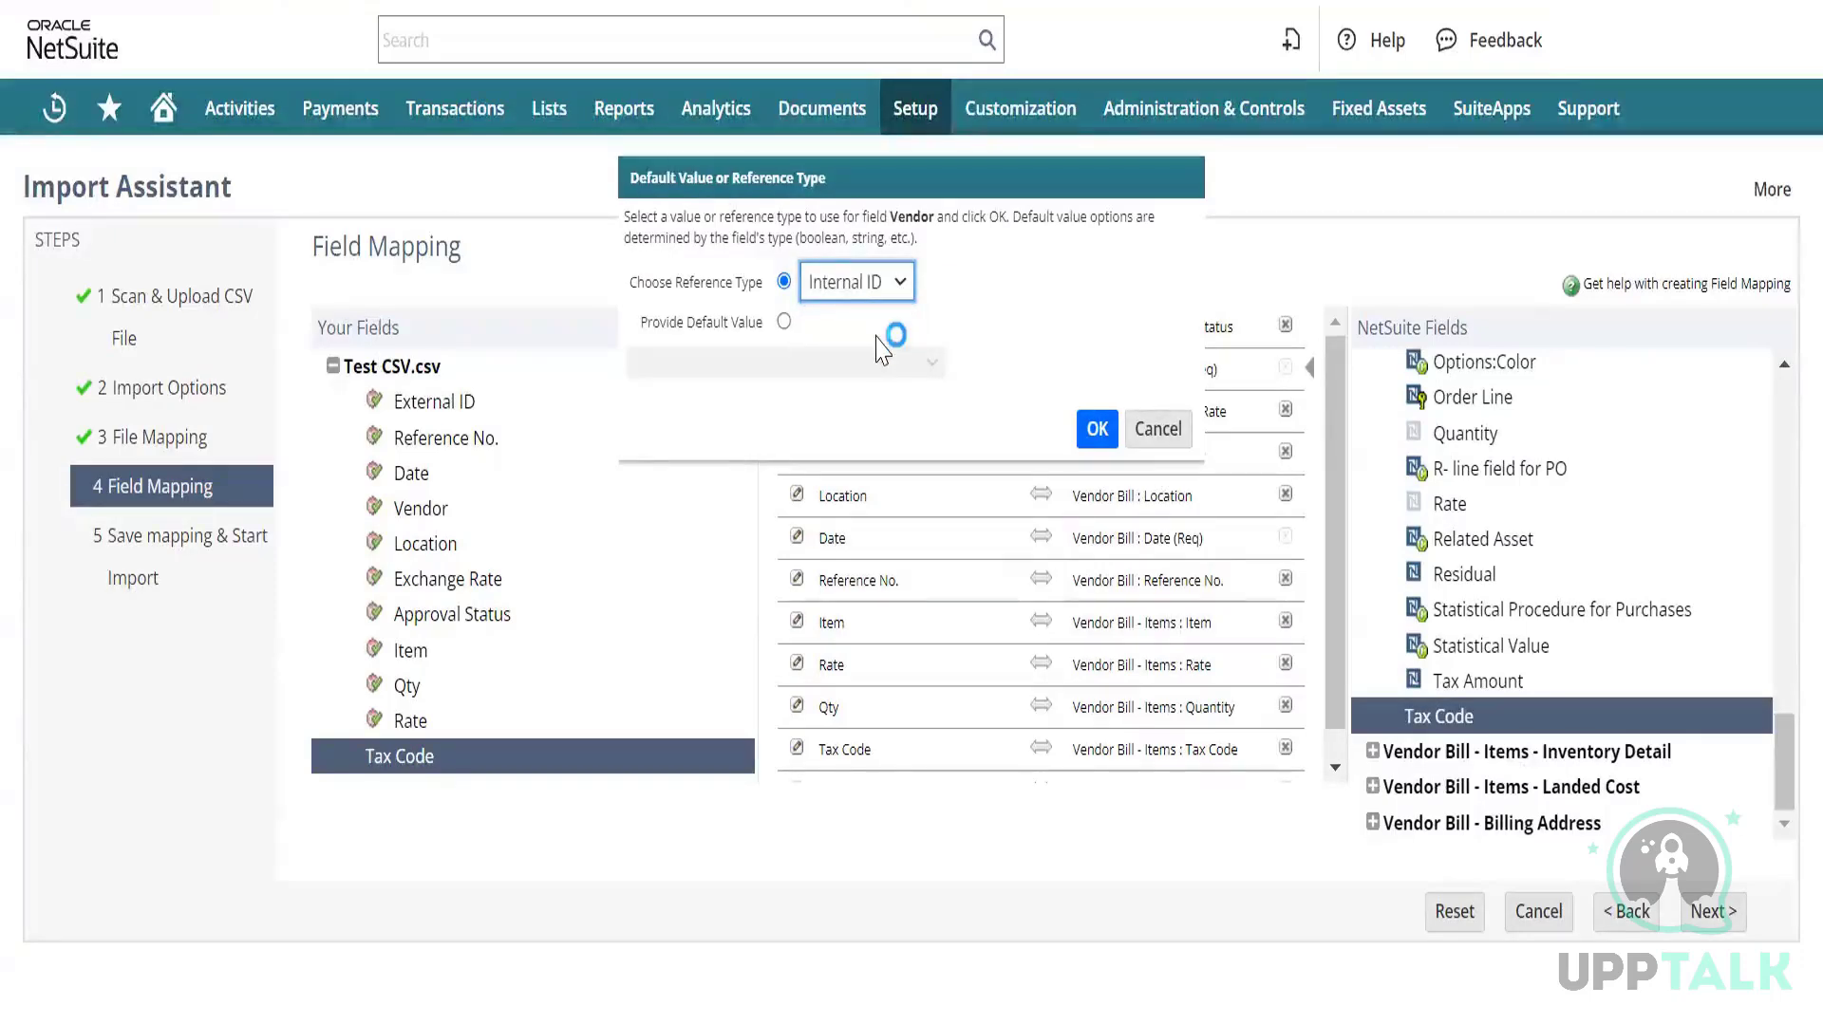
pyautogui.click(1098, 430)
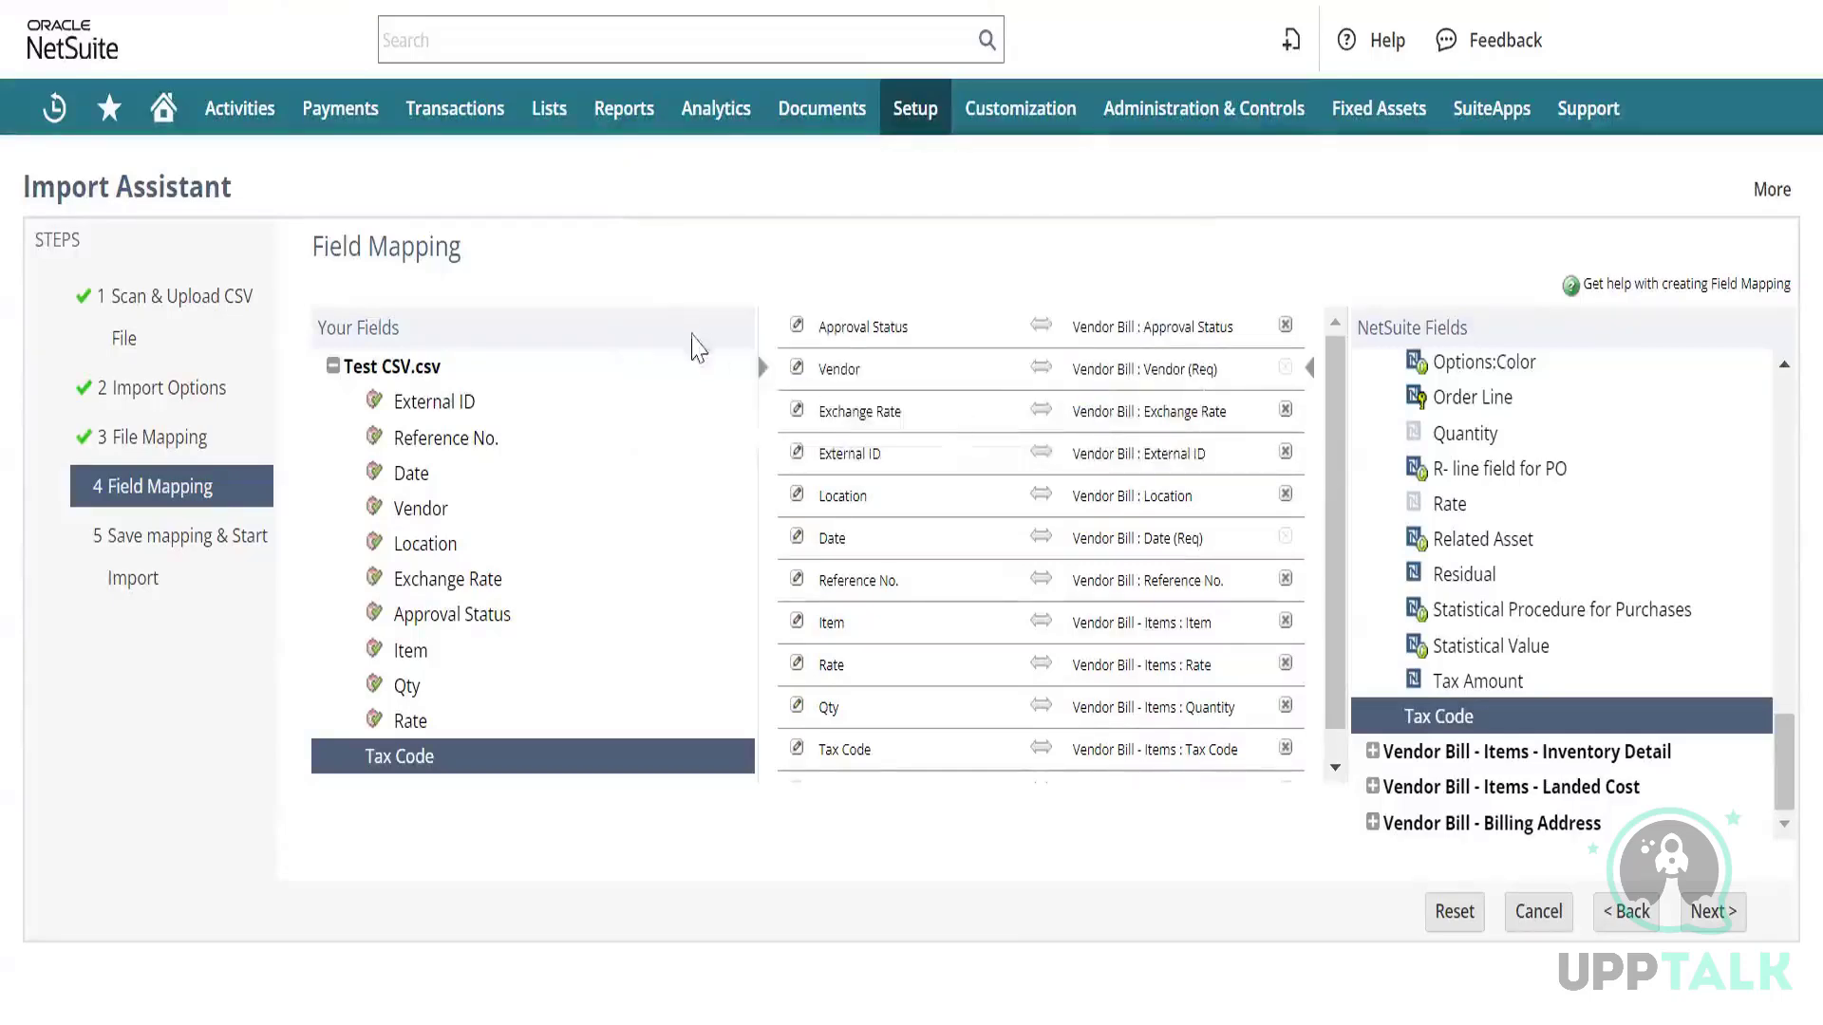
# Set the Item mapping to Internal ID too and submit, which reports two date-format errors.
pyautogui.click(796, 622)
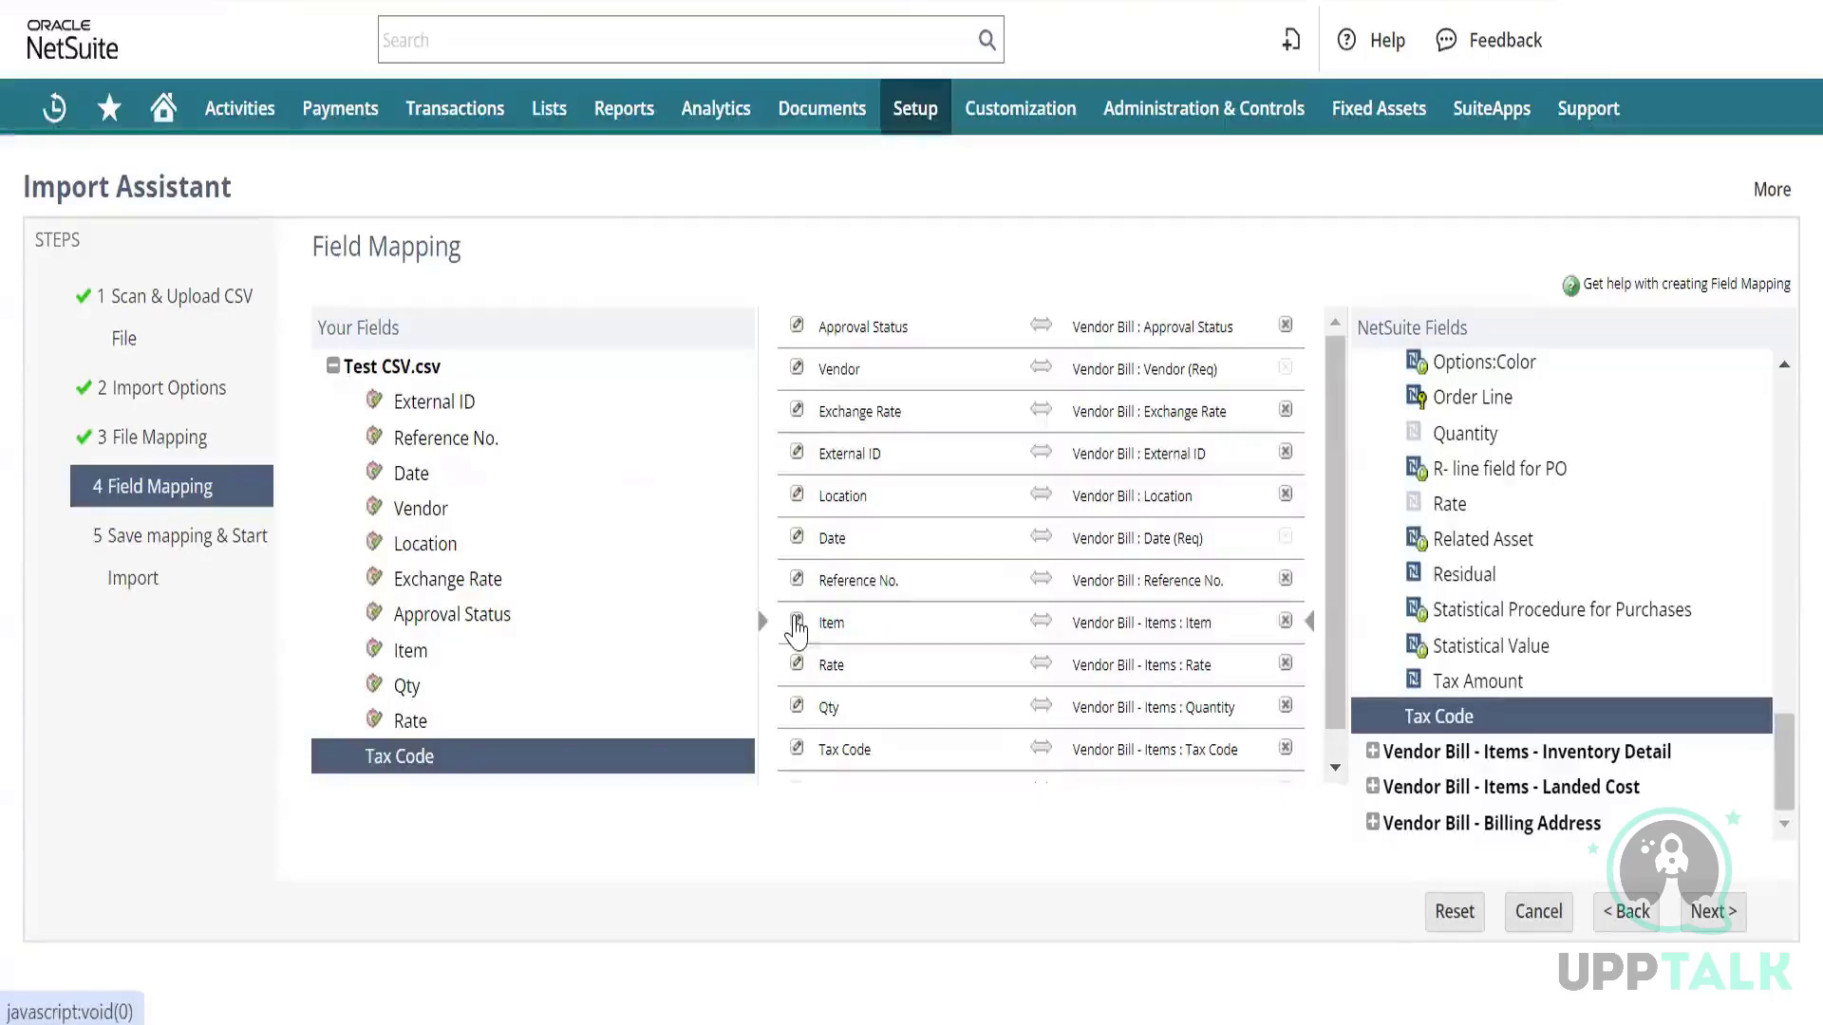
pyautogui.click(797, 621)
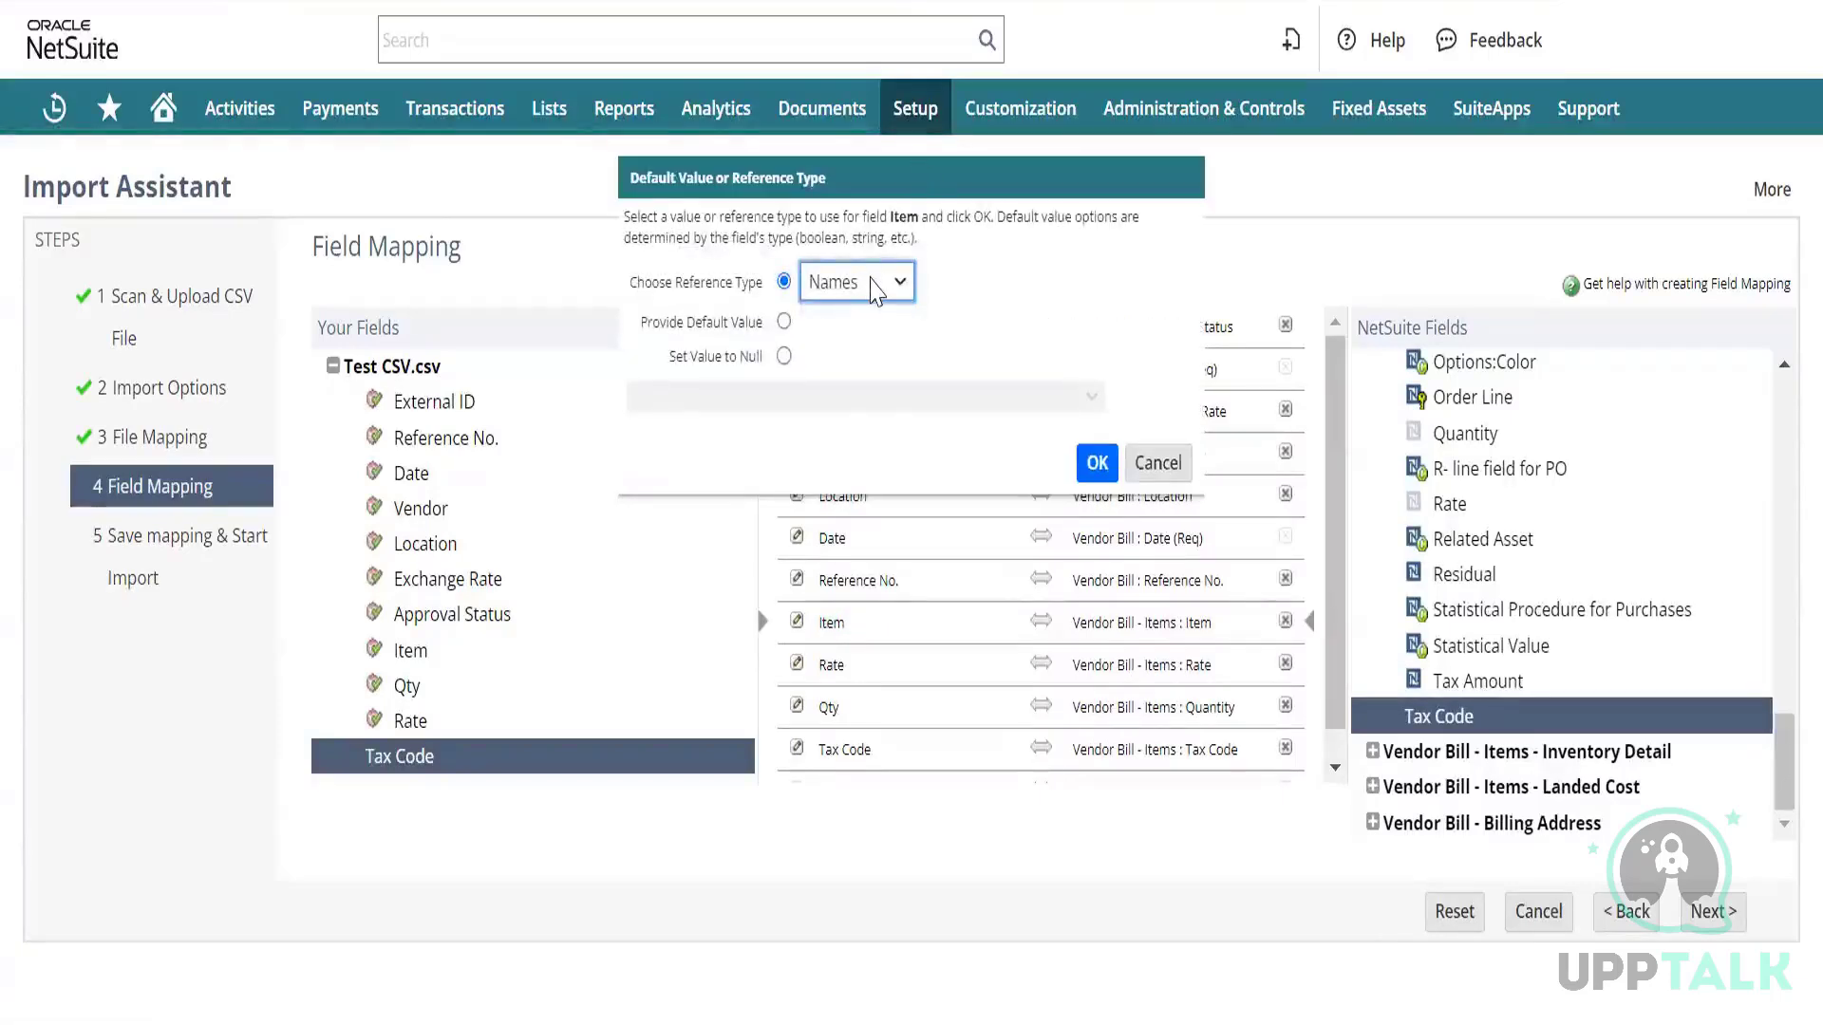
pyautogui.click(875, 289)
pyautogui.click(841, 368)
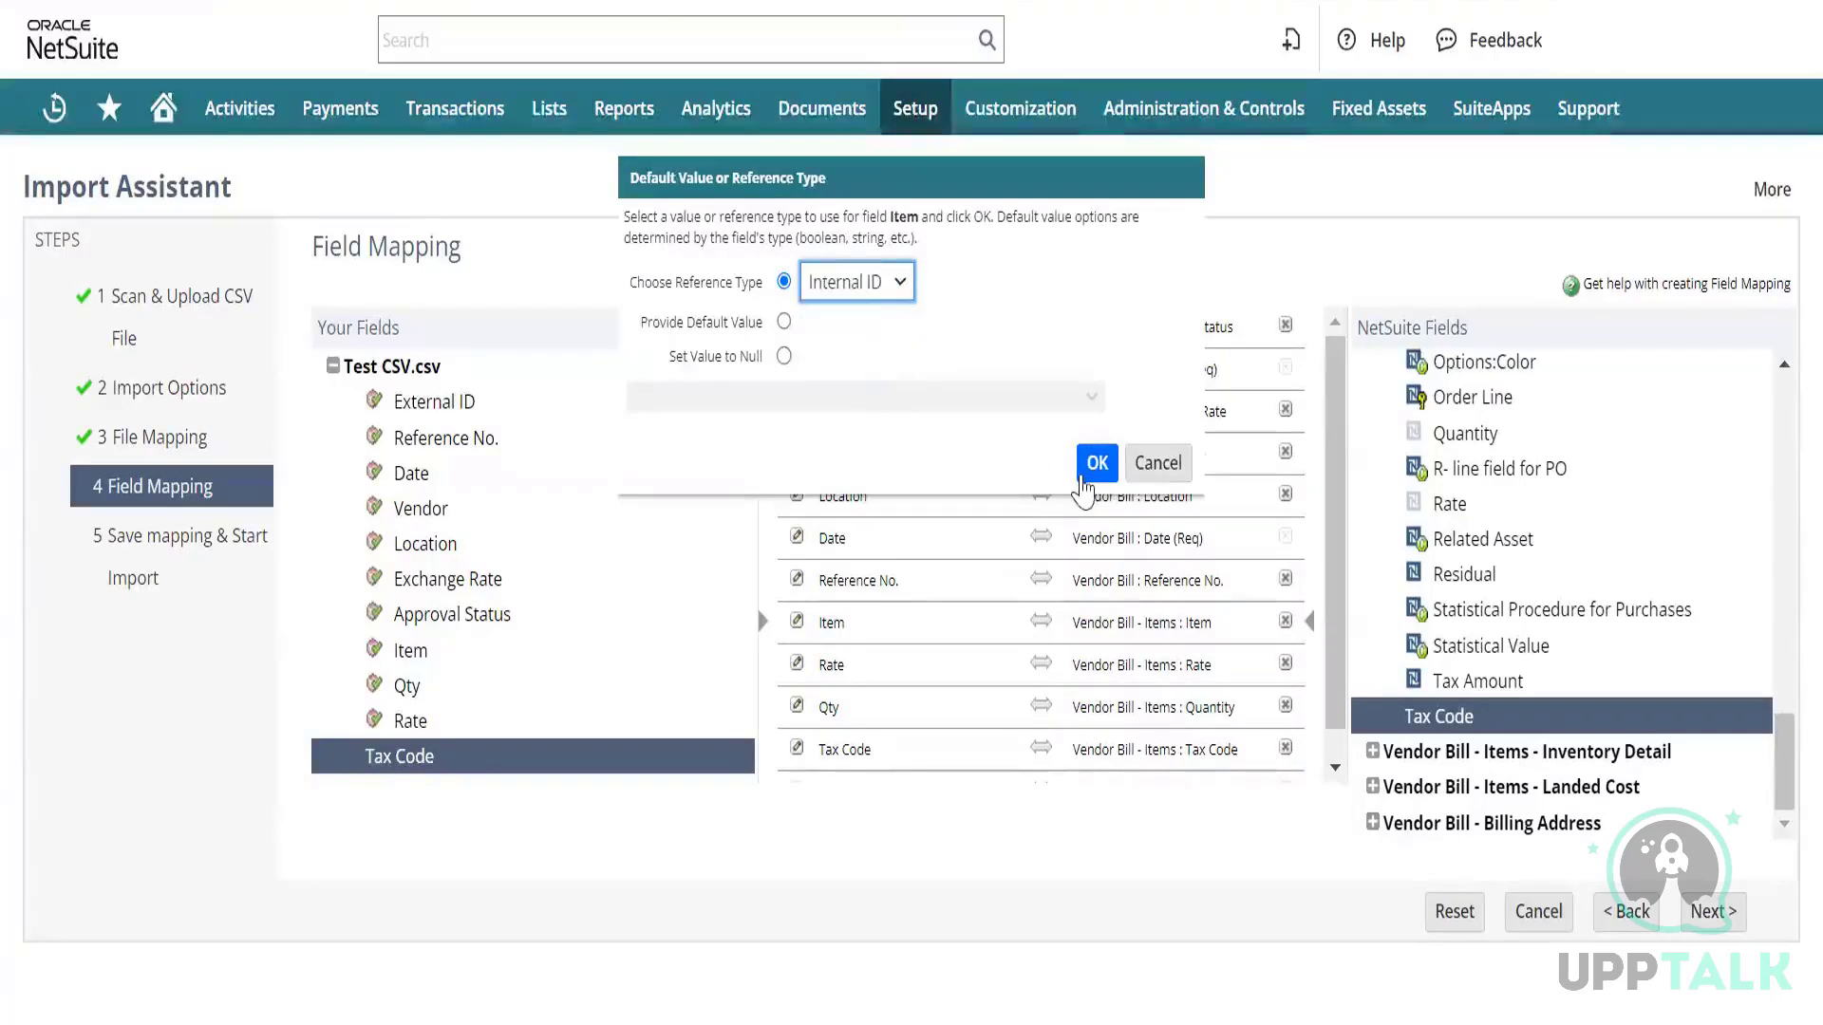
pyautogui.click(1097, 463)
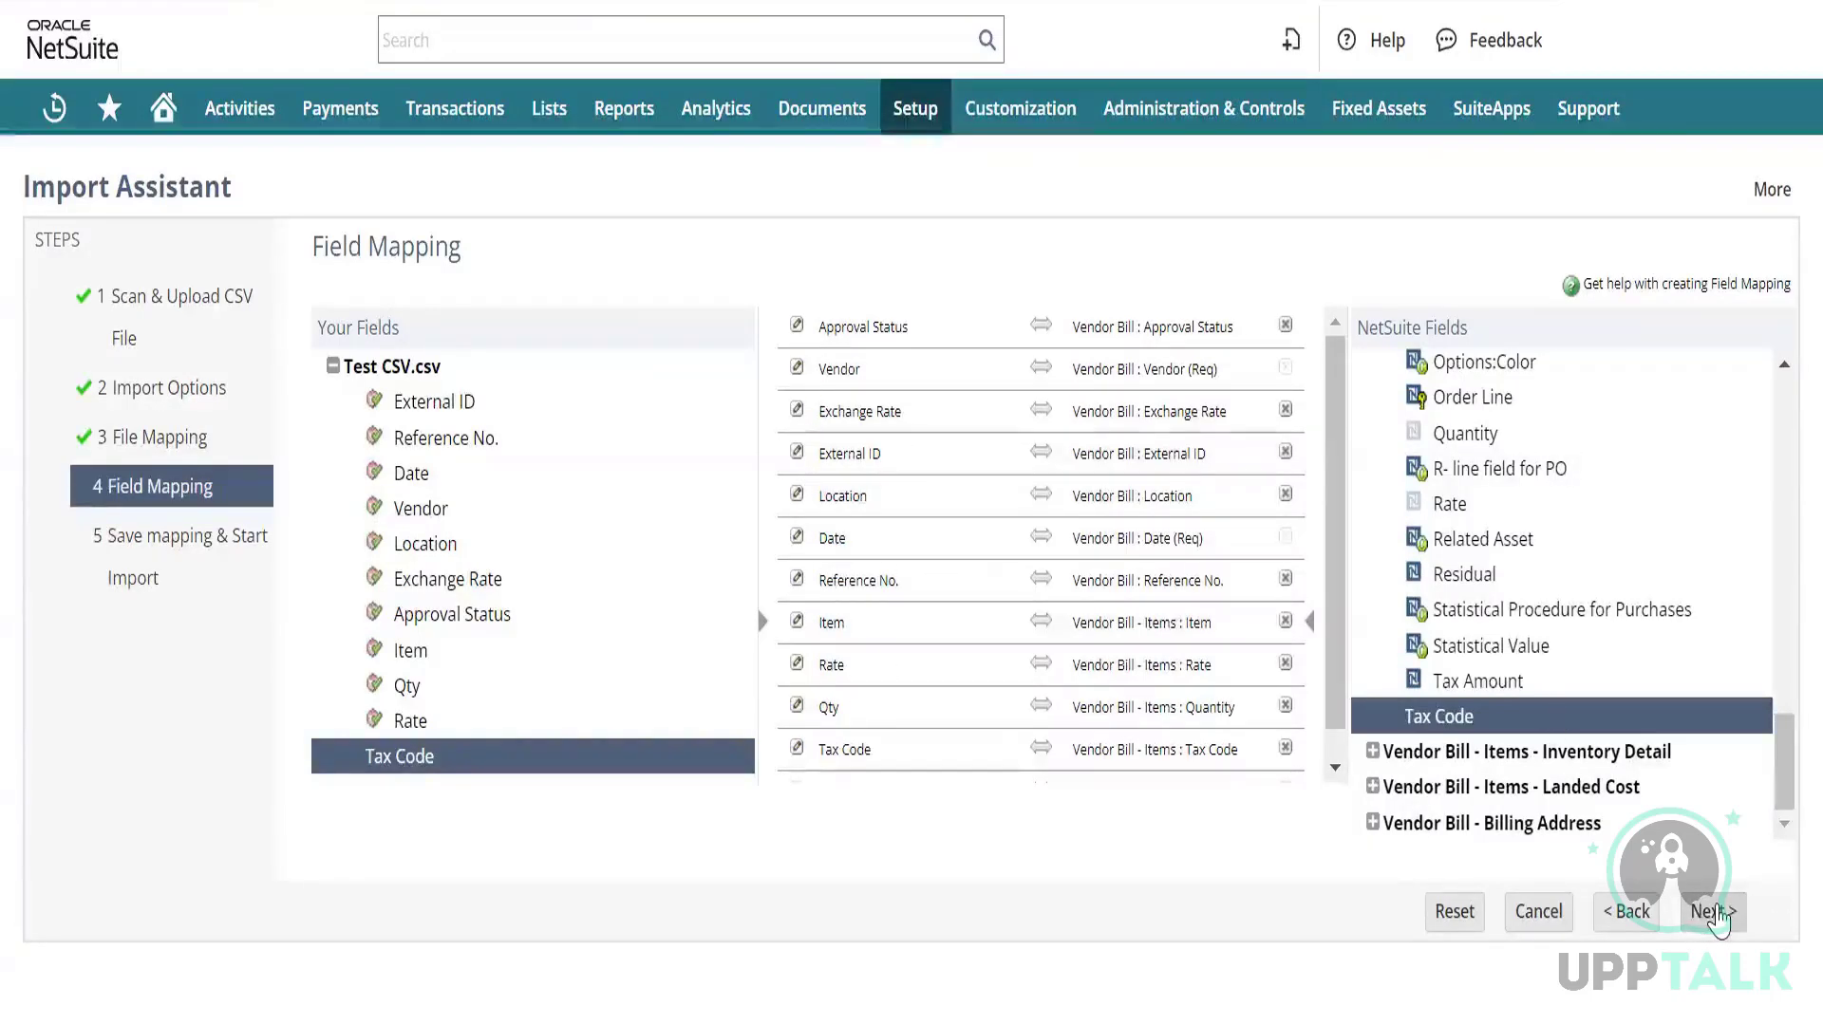
pyautogui.click(1714, 914)
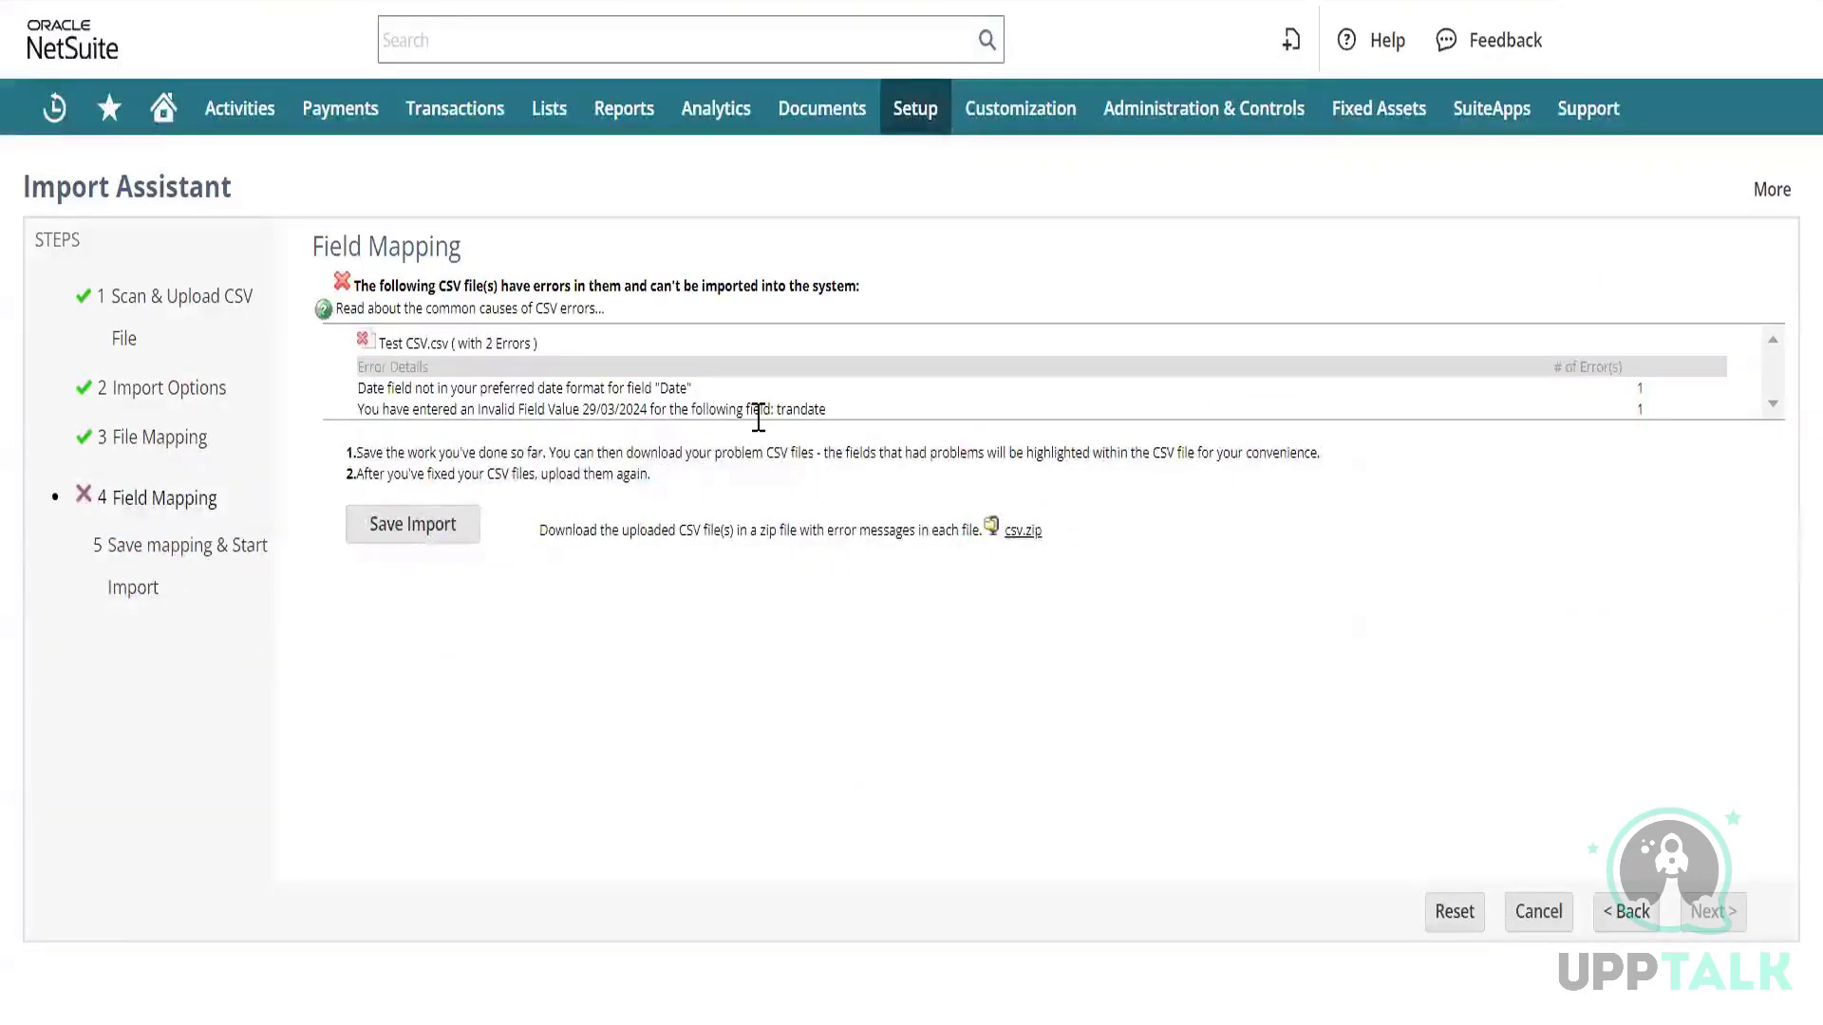
# Download the error CSV, then step back to Import Options and forward to Field Mapping.
pyautogui.click(1021, 529)
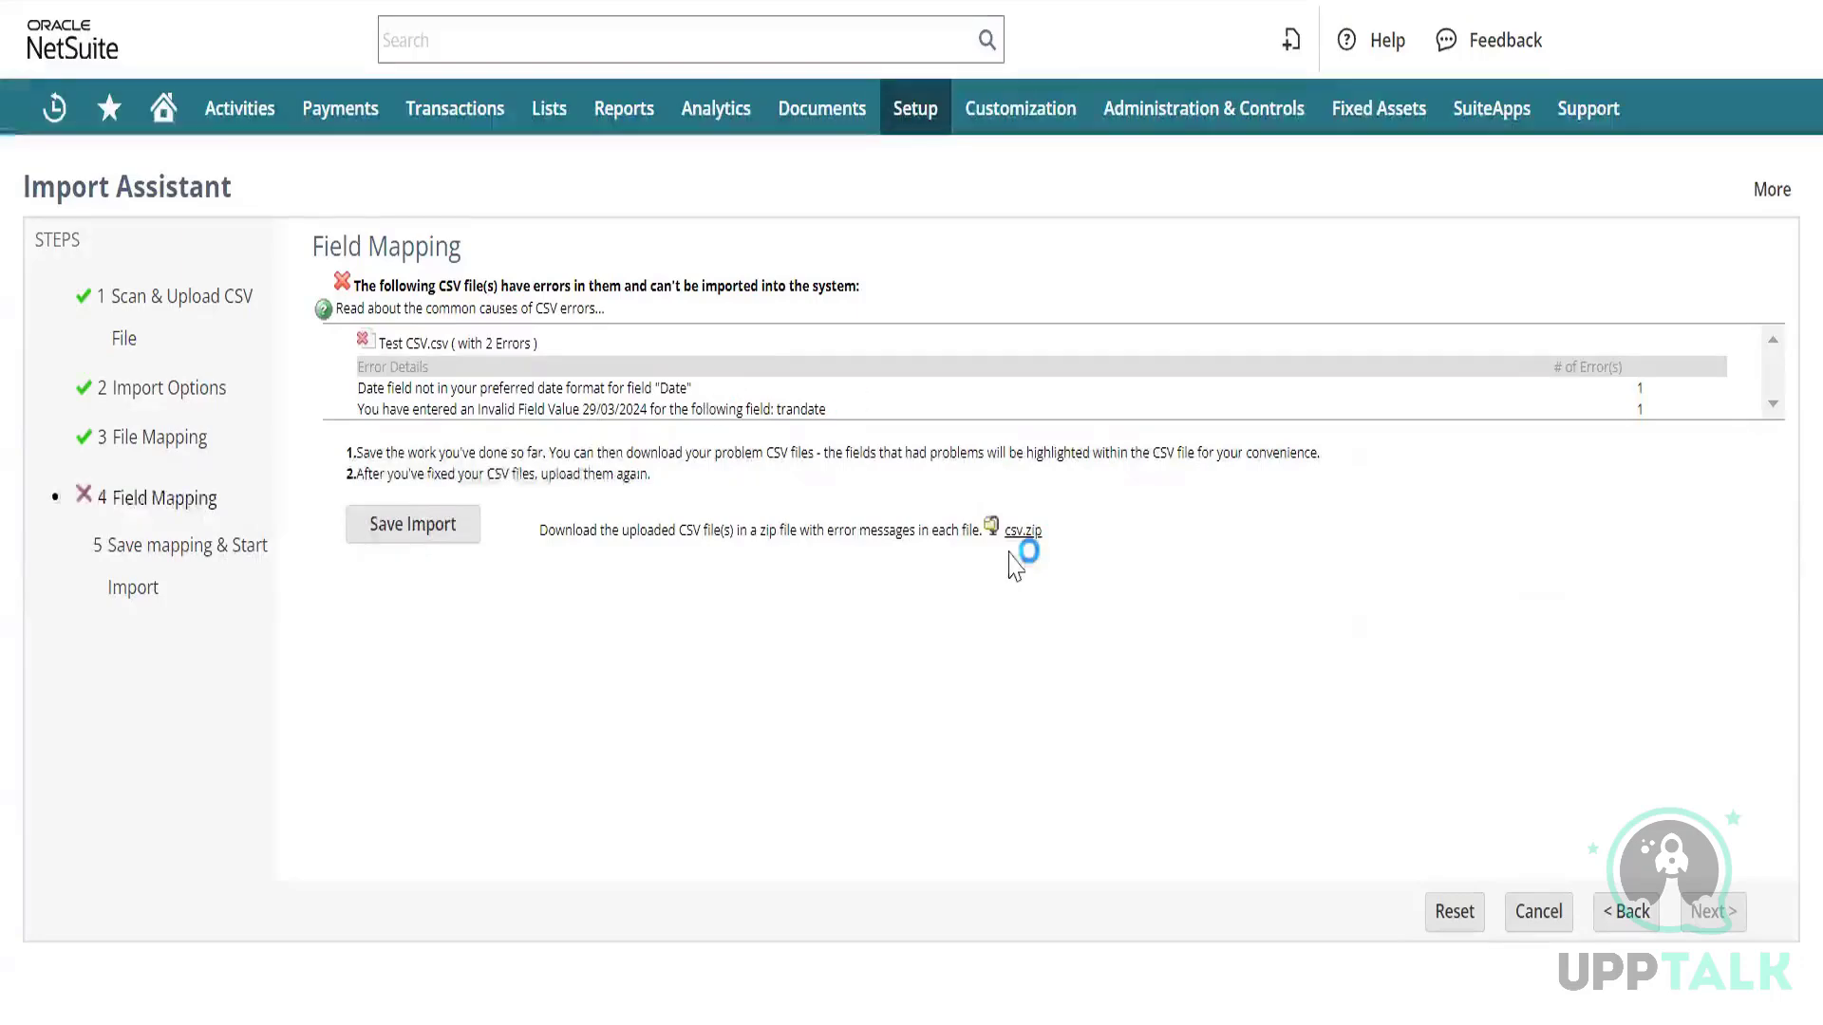
pyautogui.click(1614, 914)
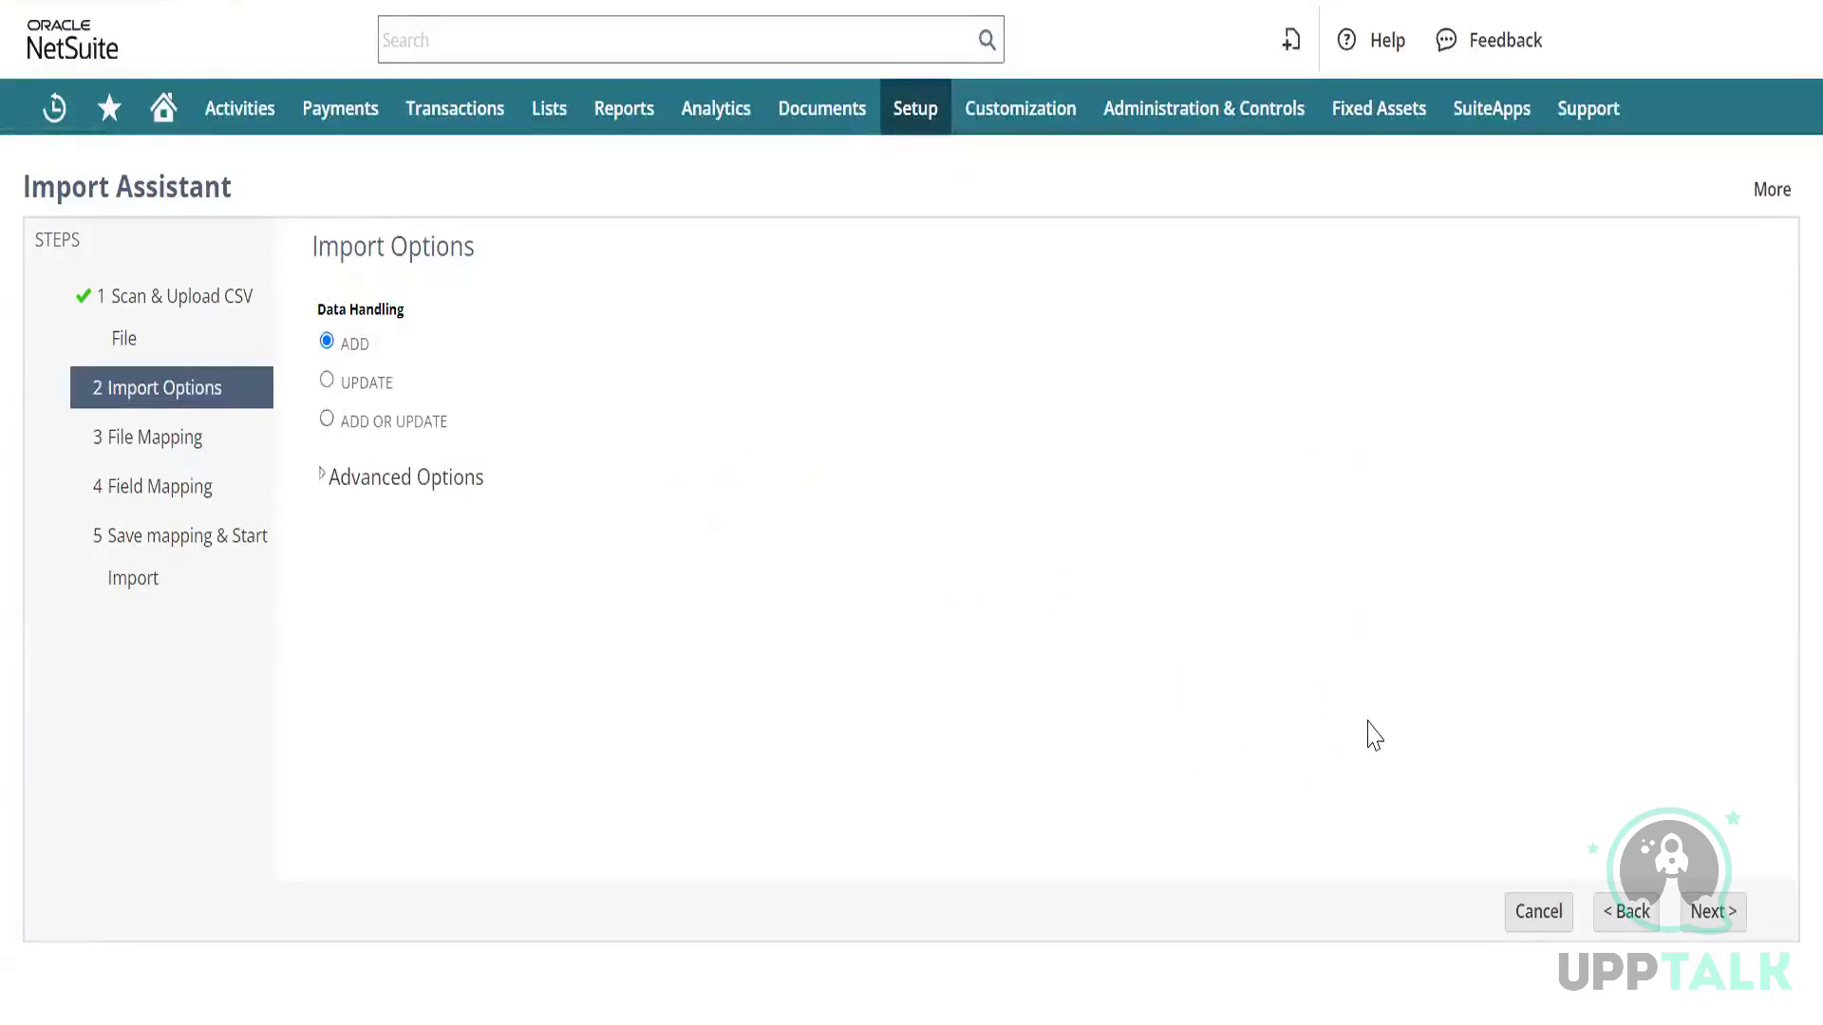
pyautogui.click(1692, 914)
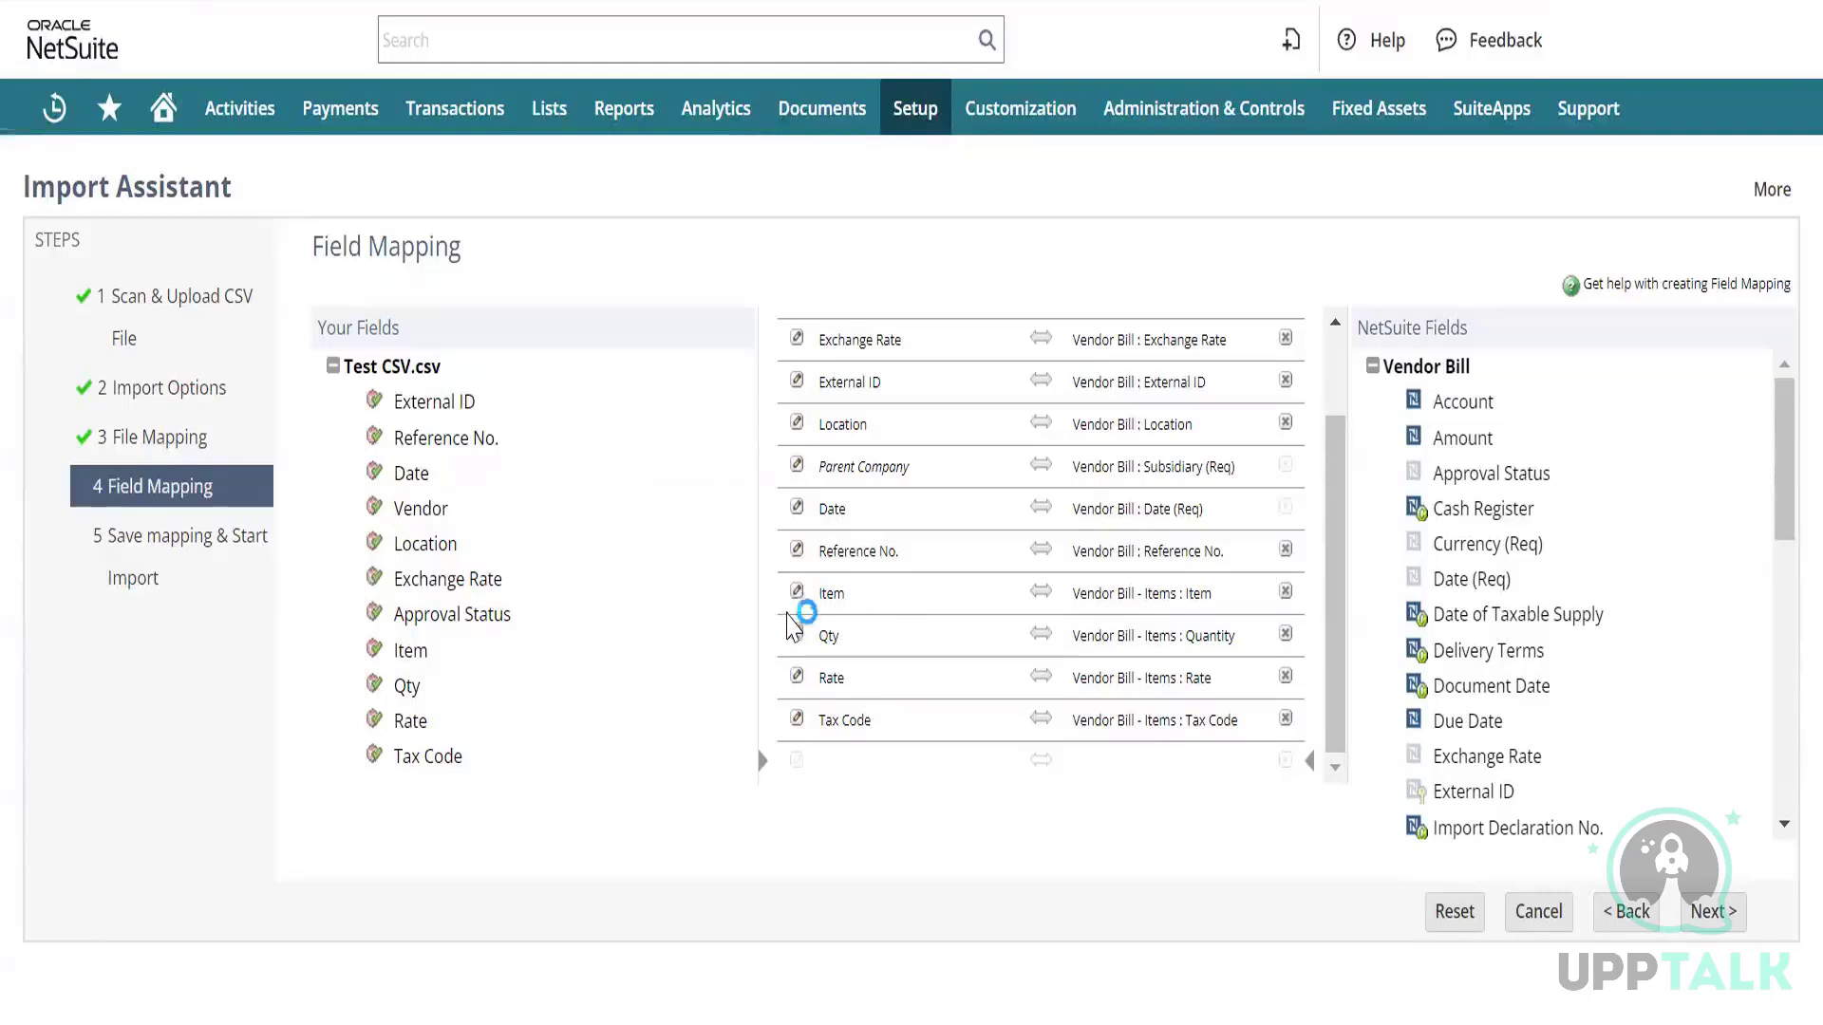
# Give the Date mapping a default of 3/28/2024 and continue to Save mapping & Start Import.
pyautogui.click(799, 595)
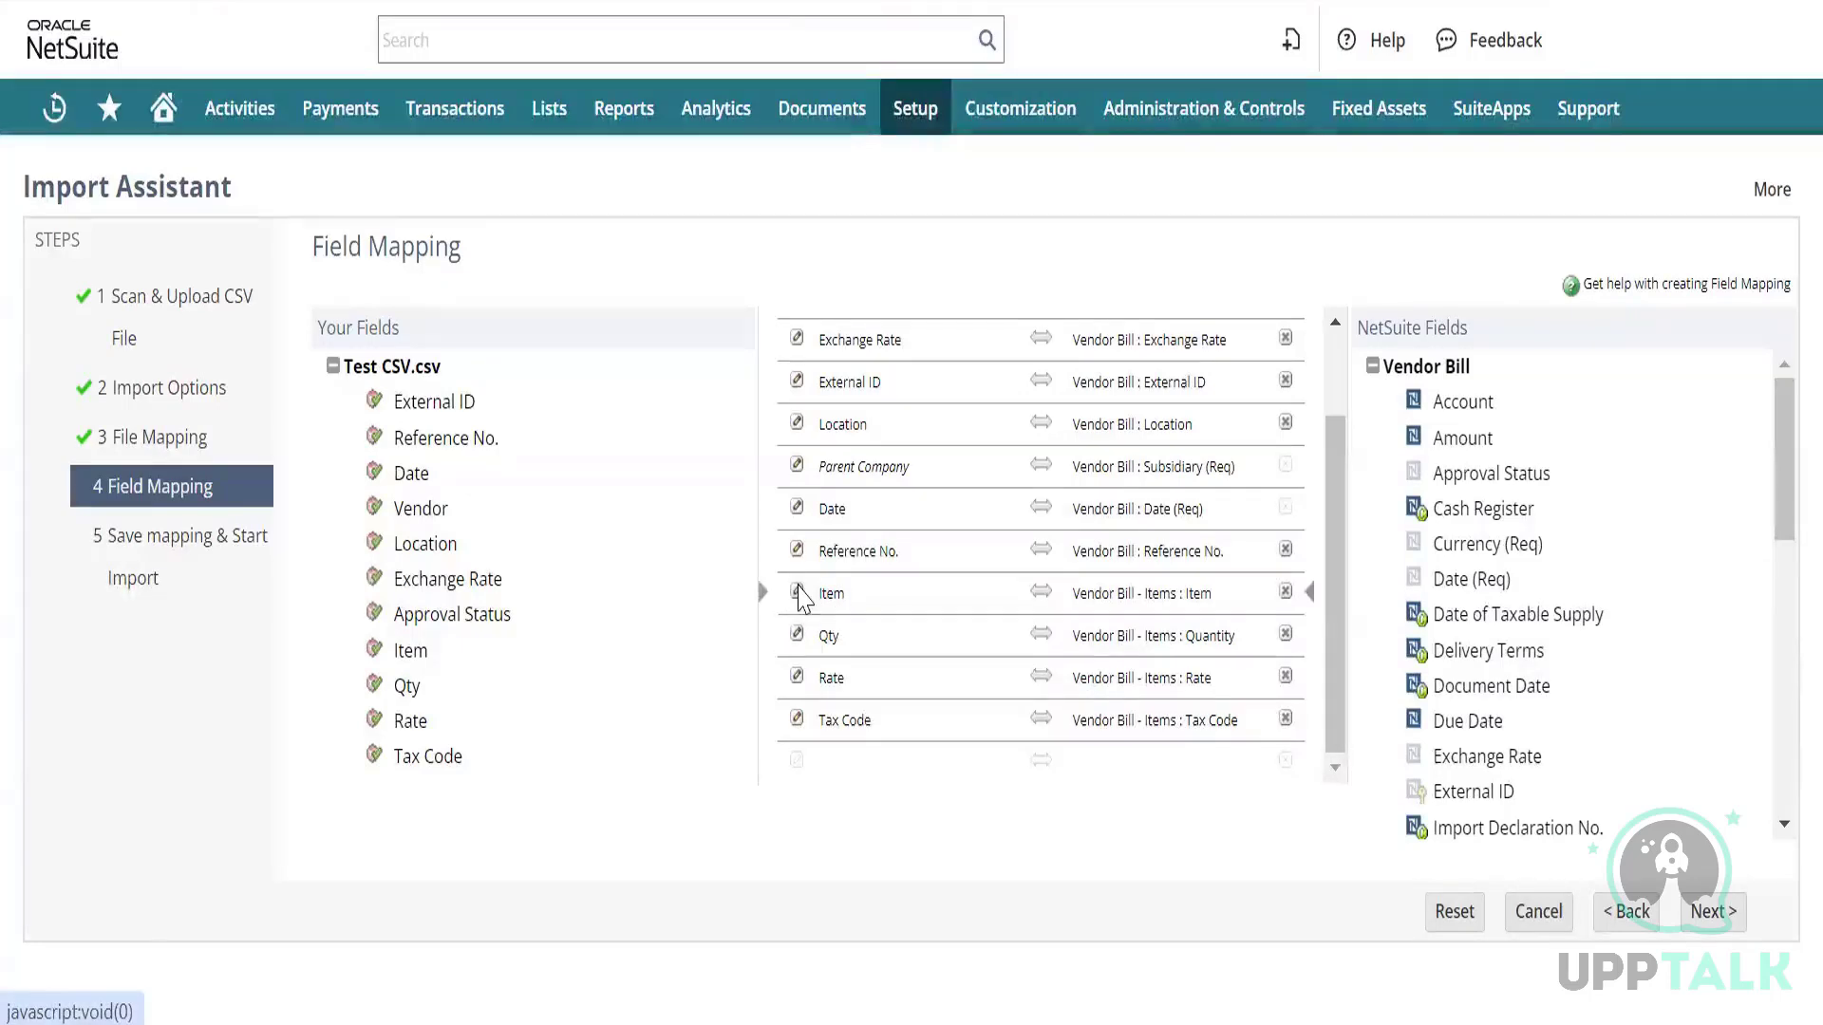
pyautogui.click(798, 595)
pyautogui.click(983, 462)
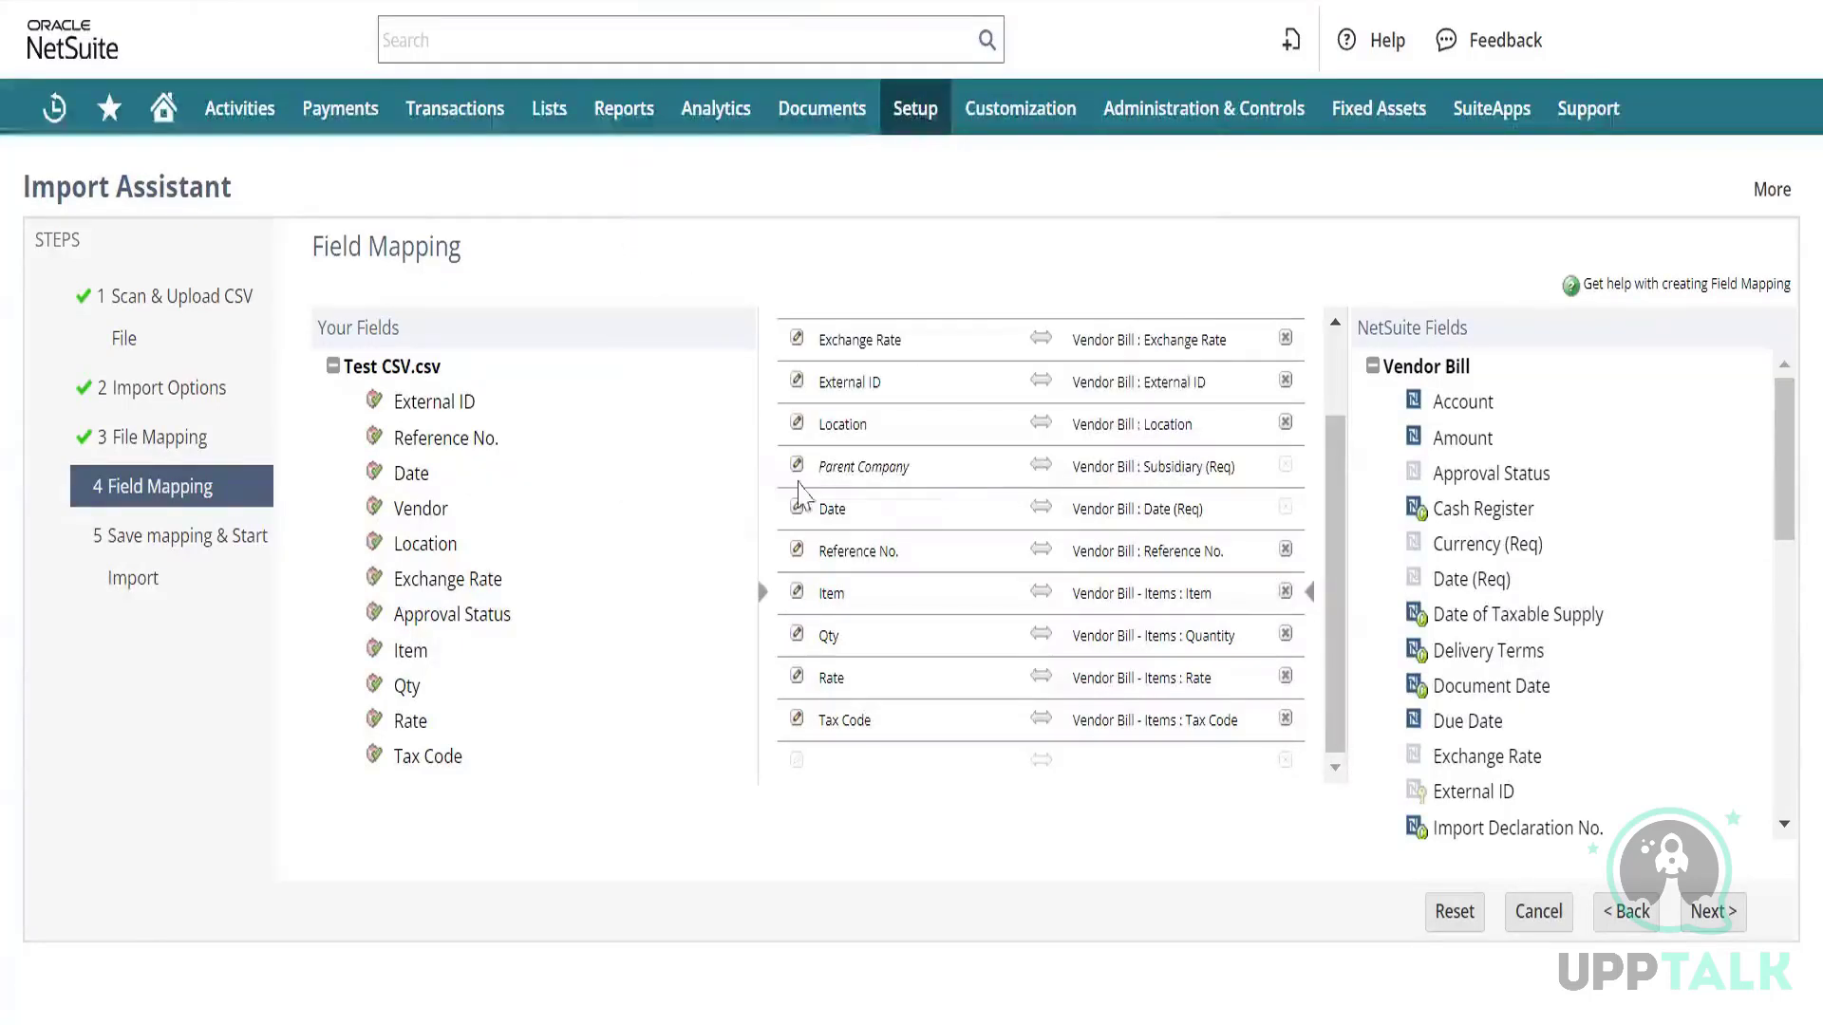
pyautogui.click(798, 511)
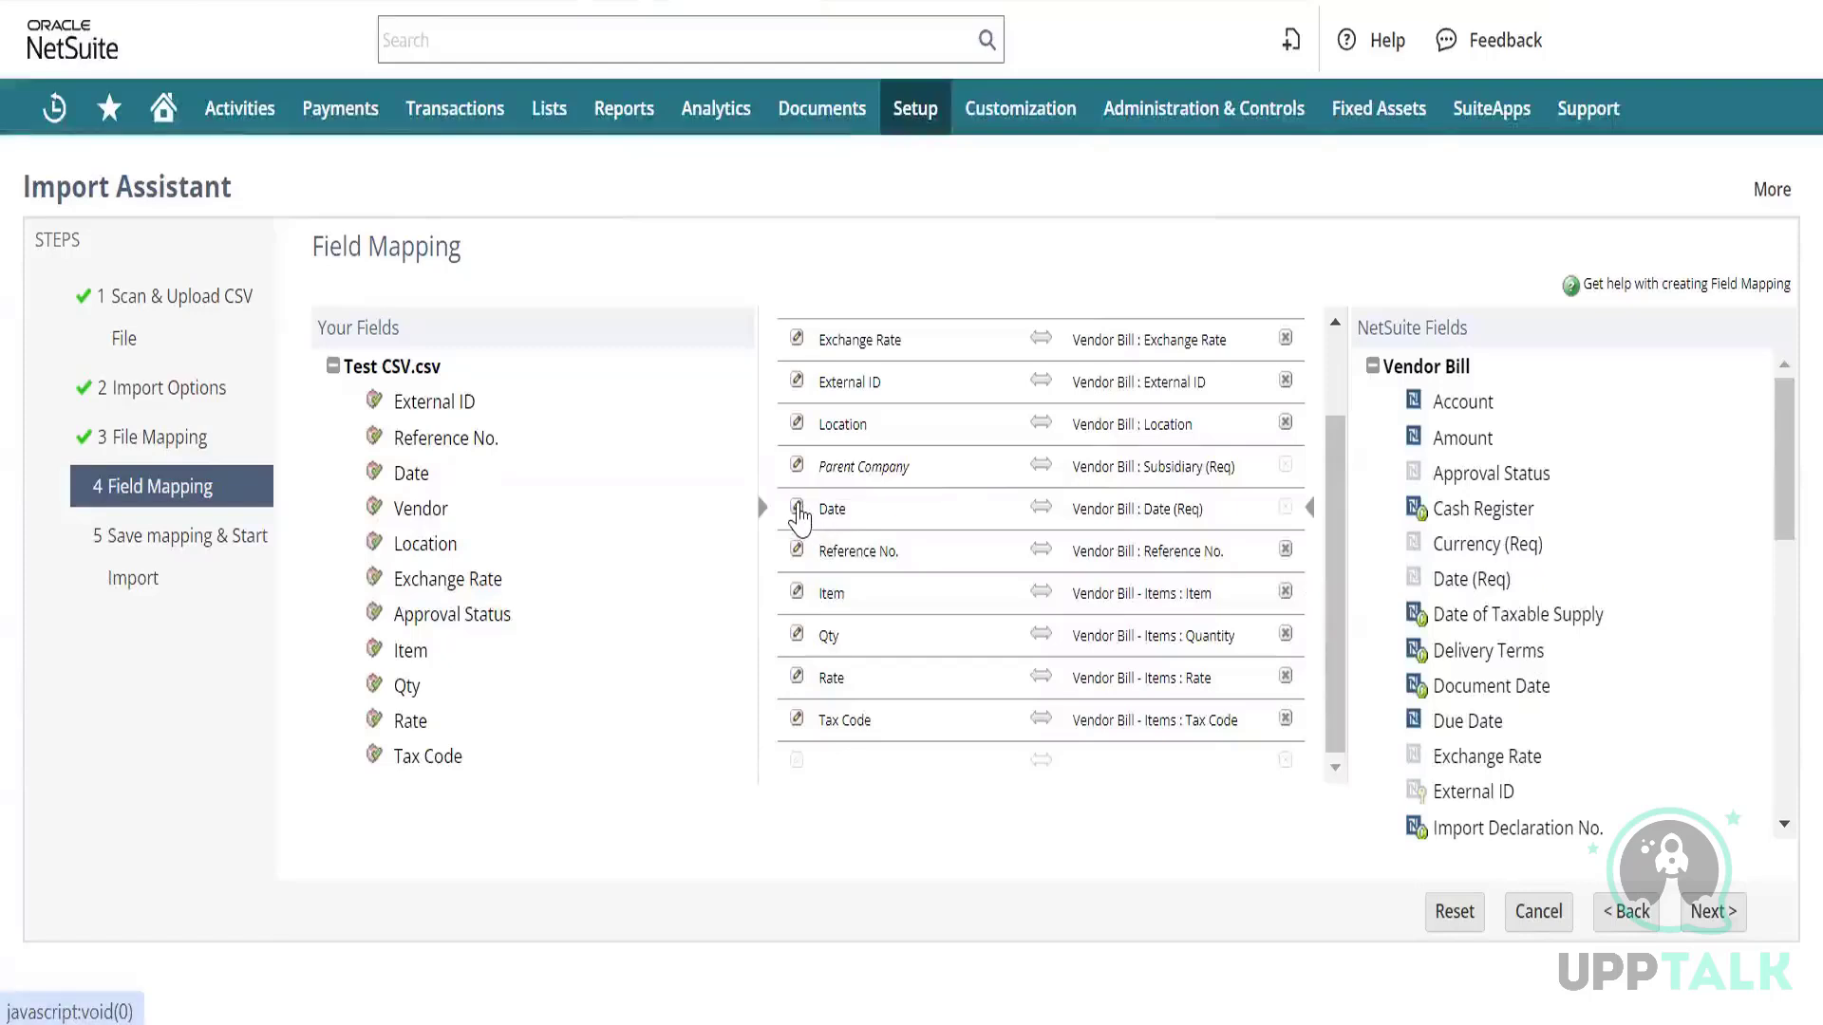
pyautogui.click(799, 513)
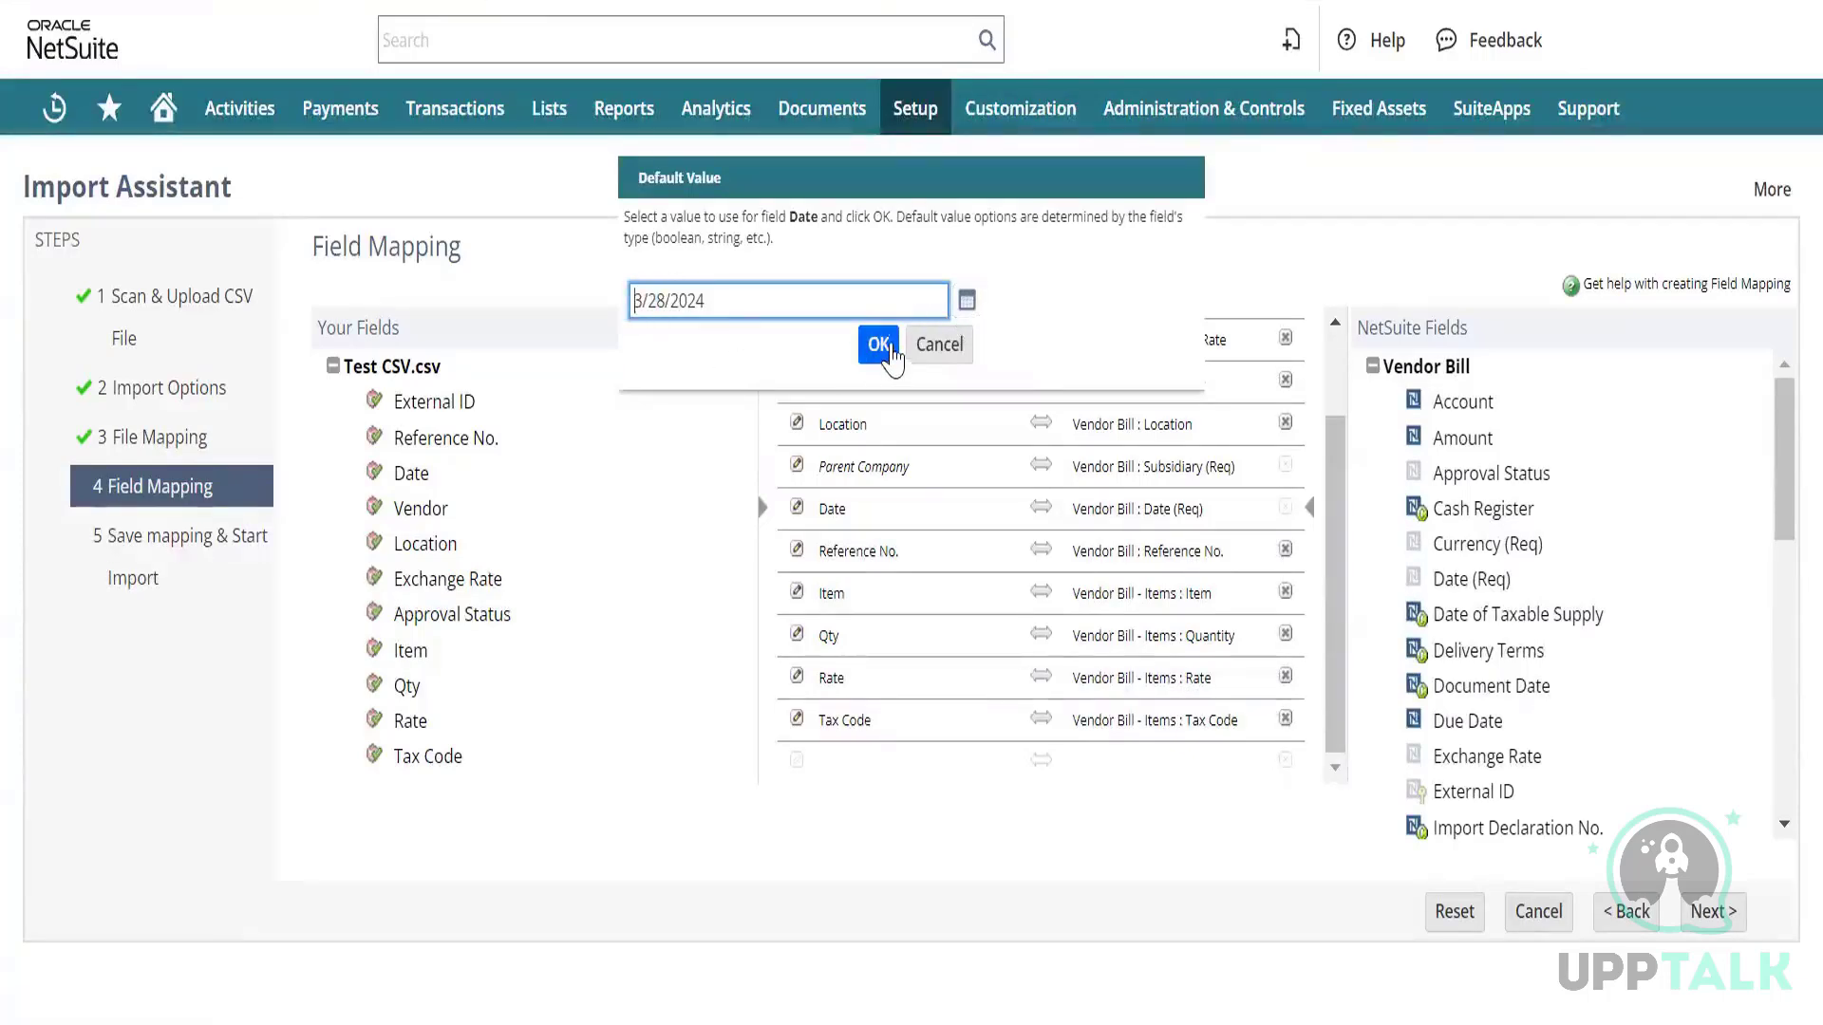
pyautogui.click(885, 357)
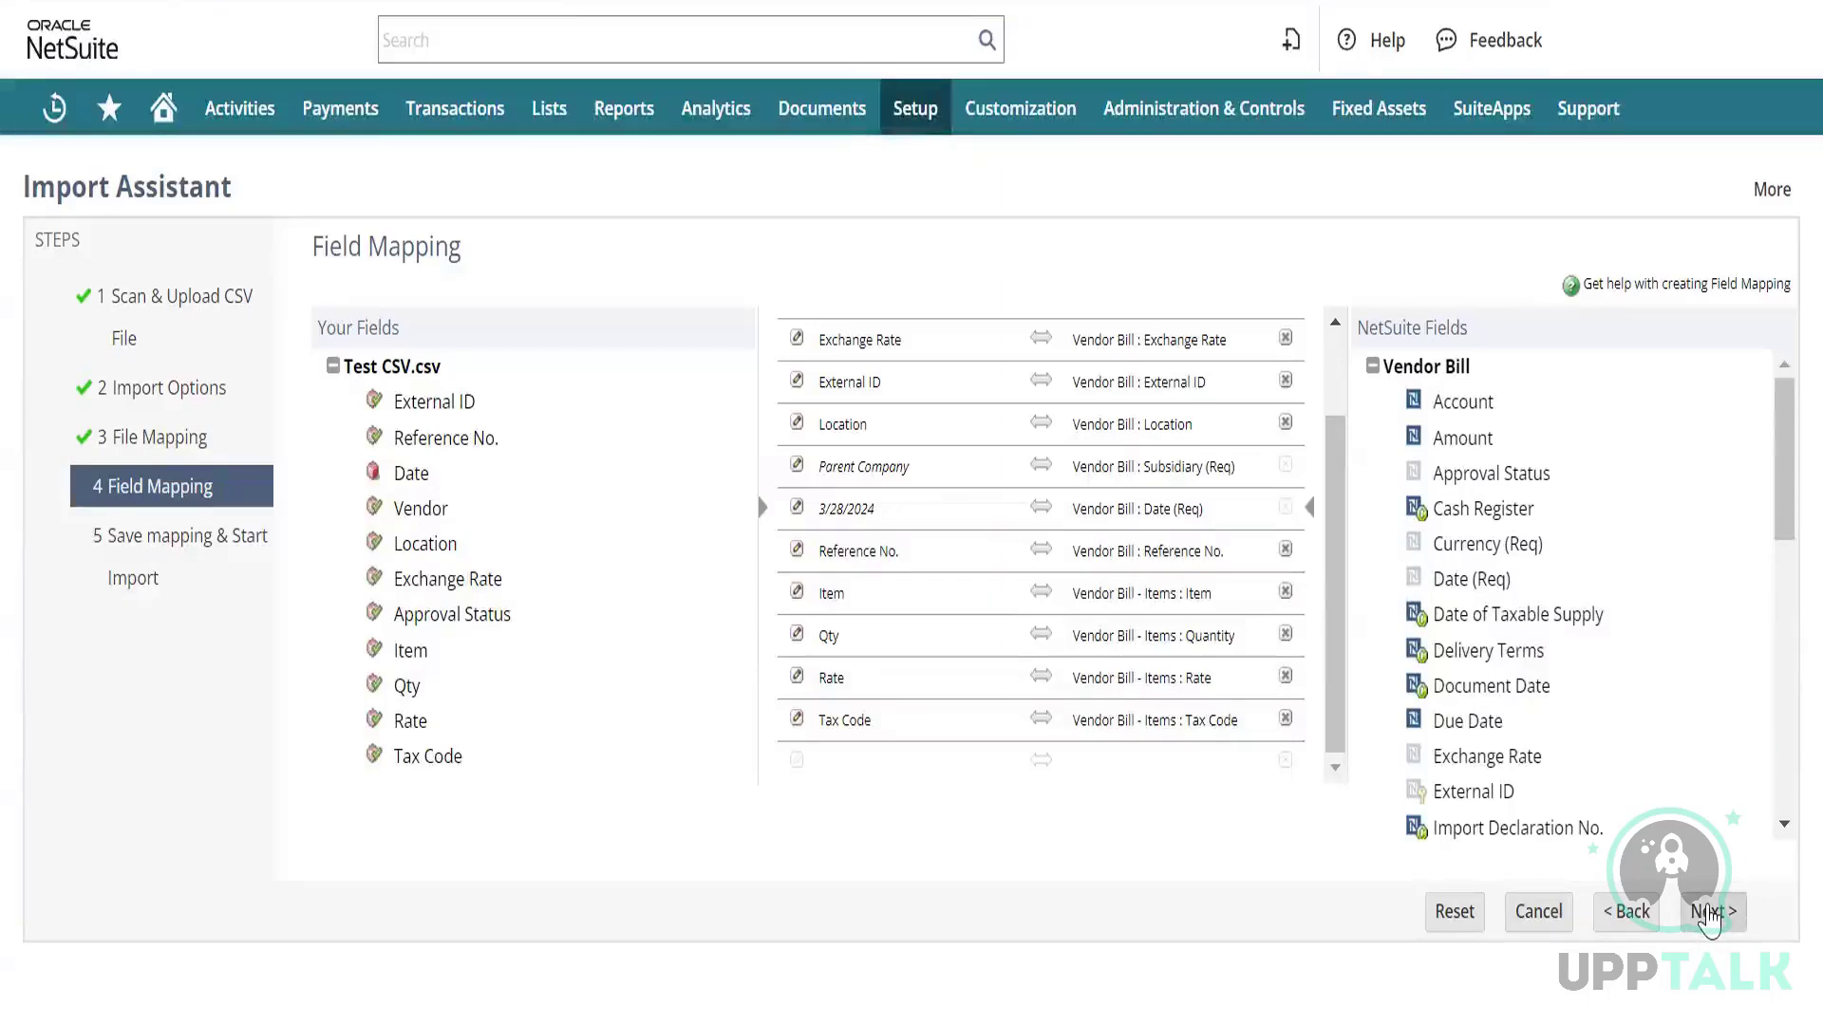
pyautogui.click(1714, 911)
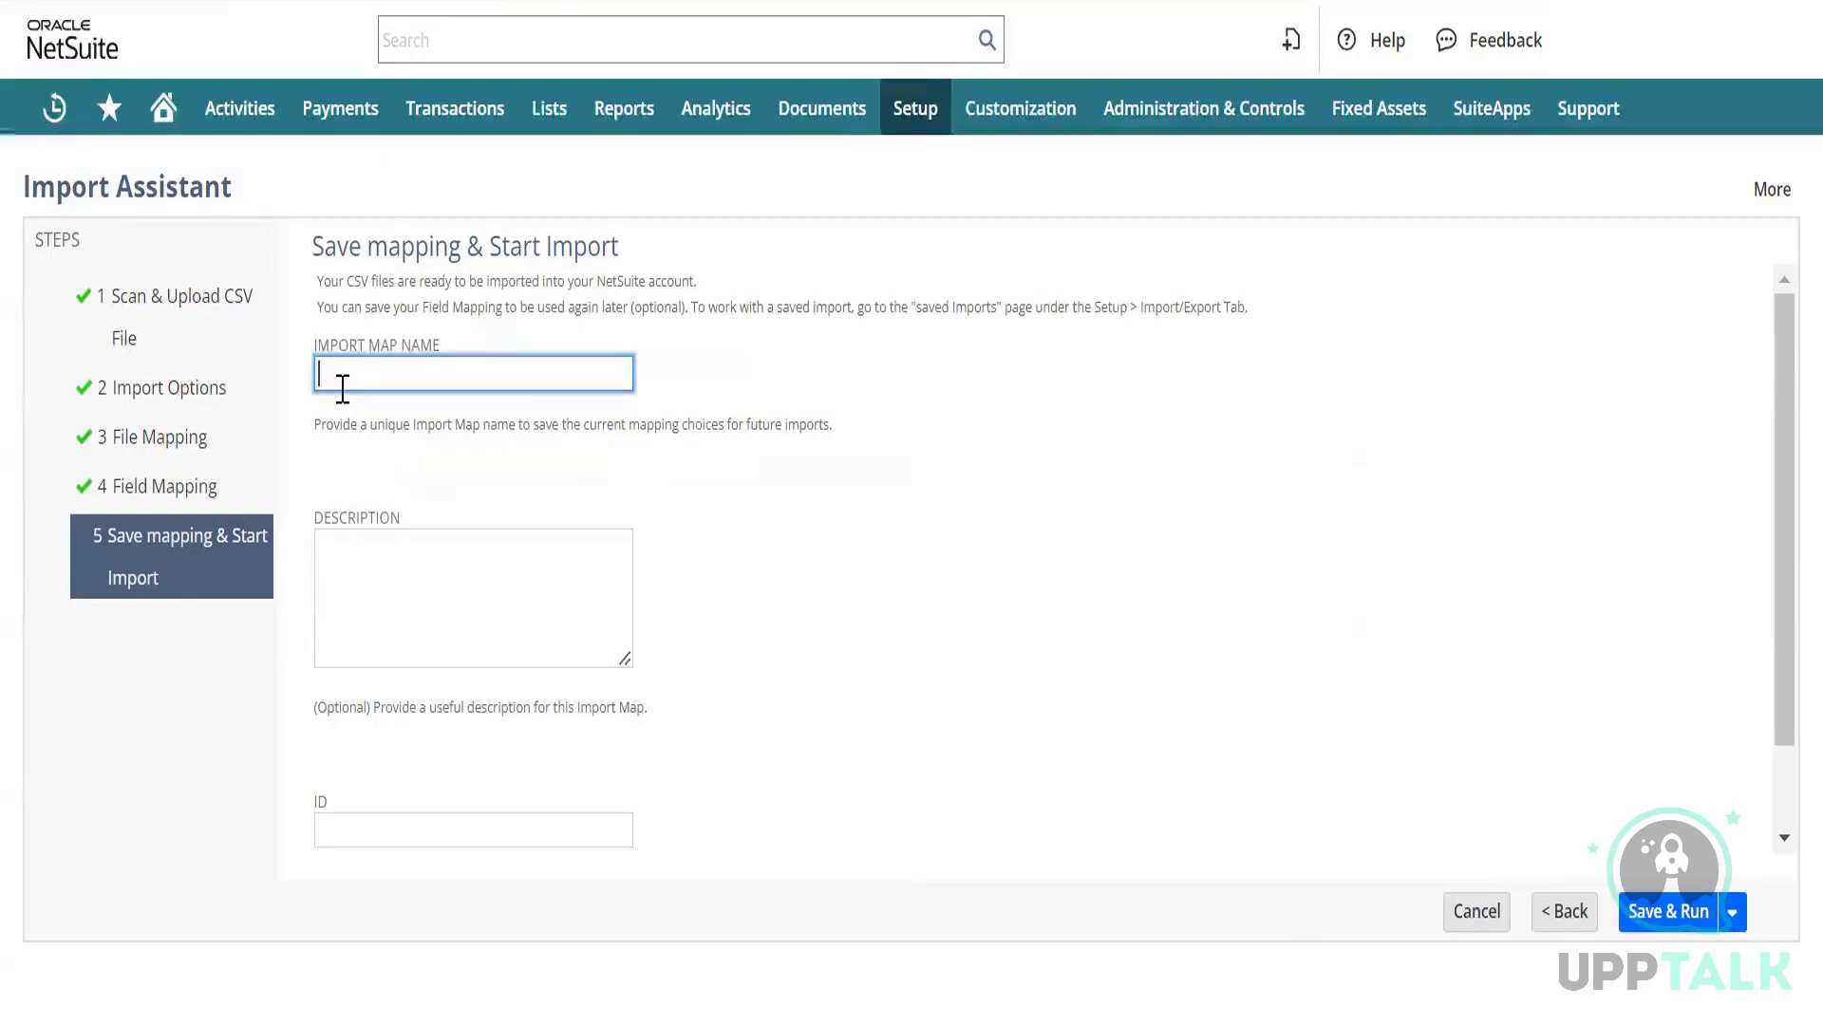
# Name the import map with the training name and Save & Run the vendor bill import.
pyautogui.write('aining')
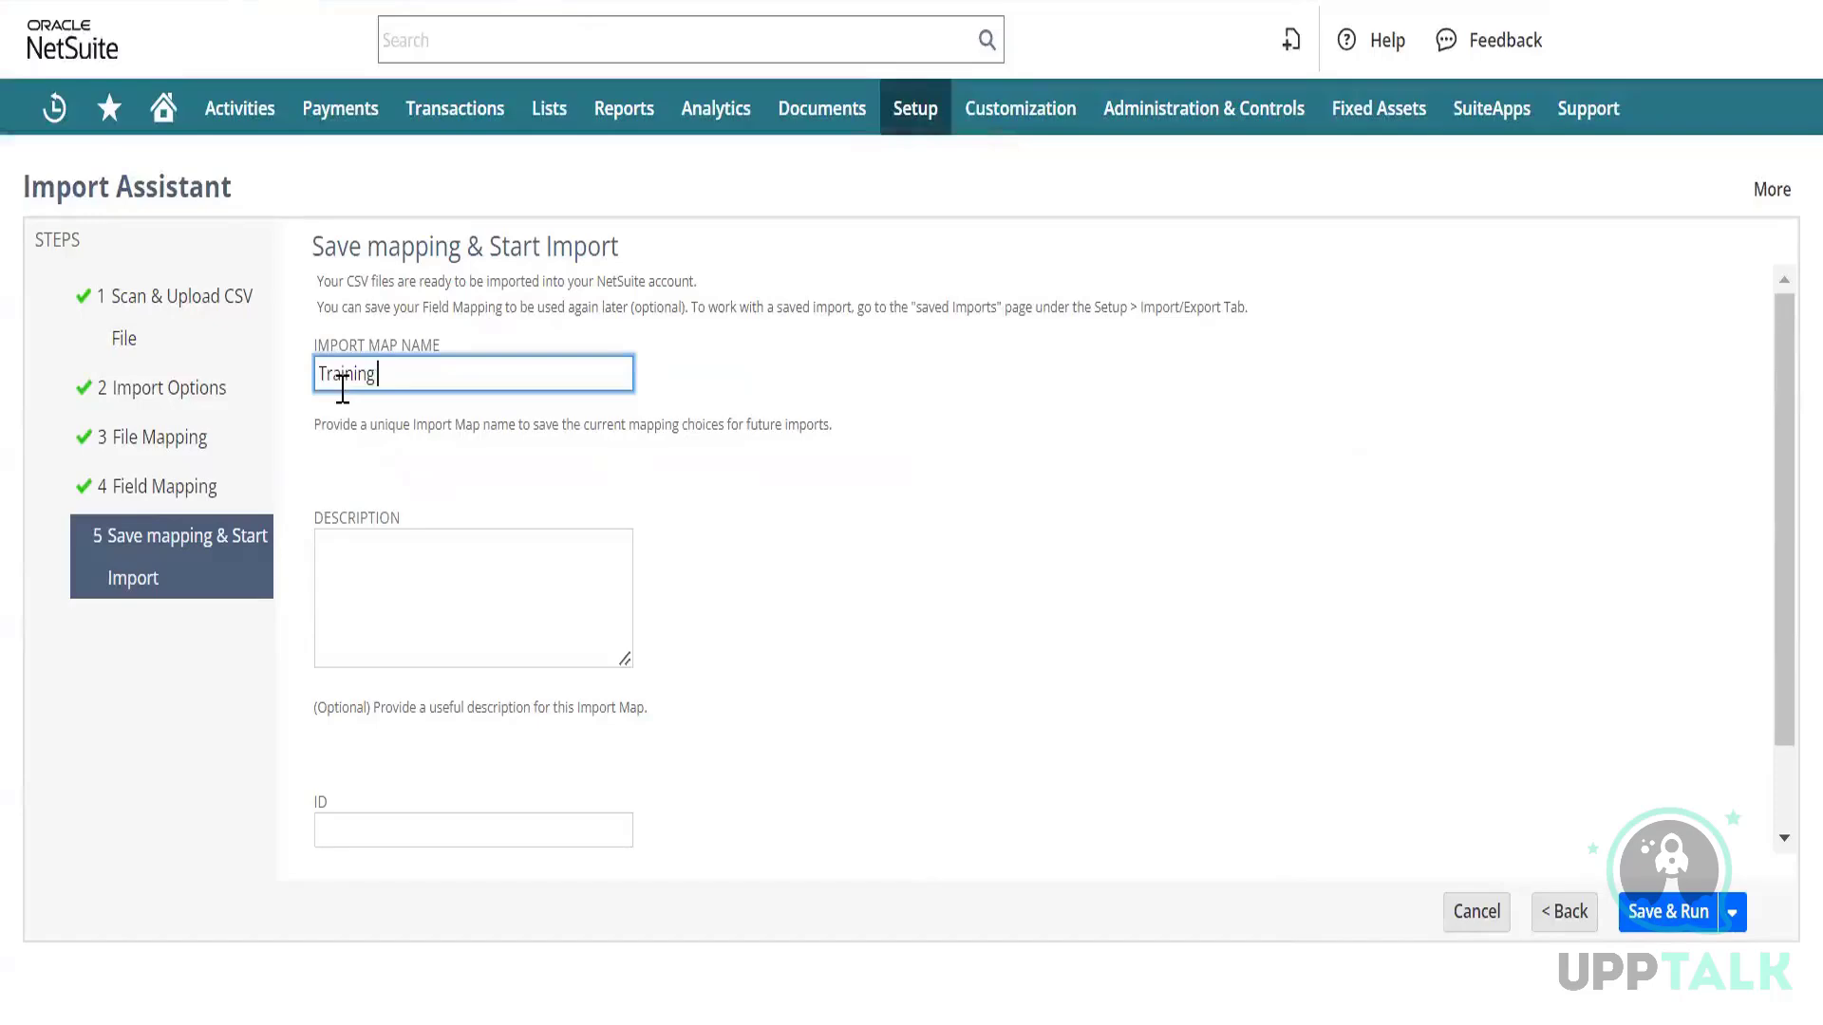
pyautogui.write(' Bin')
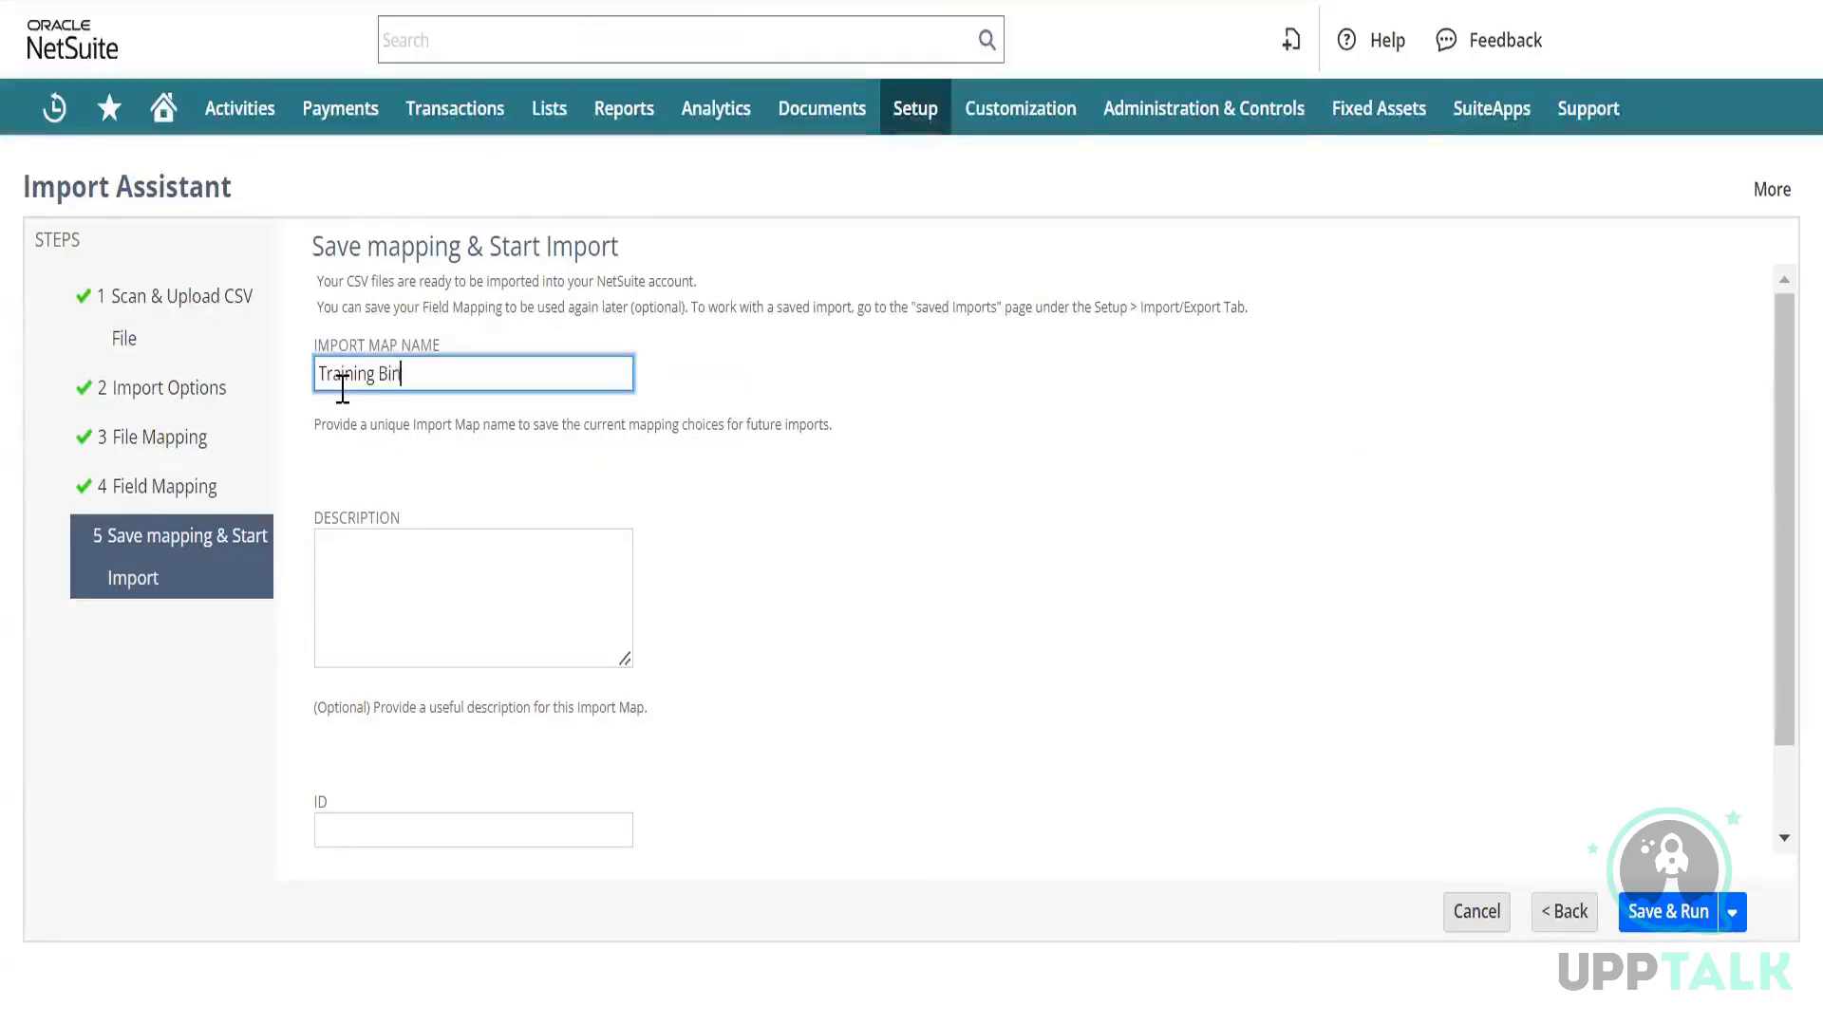
pyautogui.write('du')
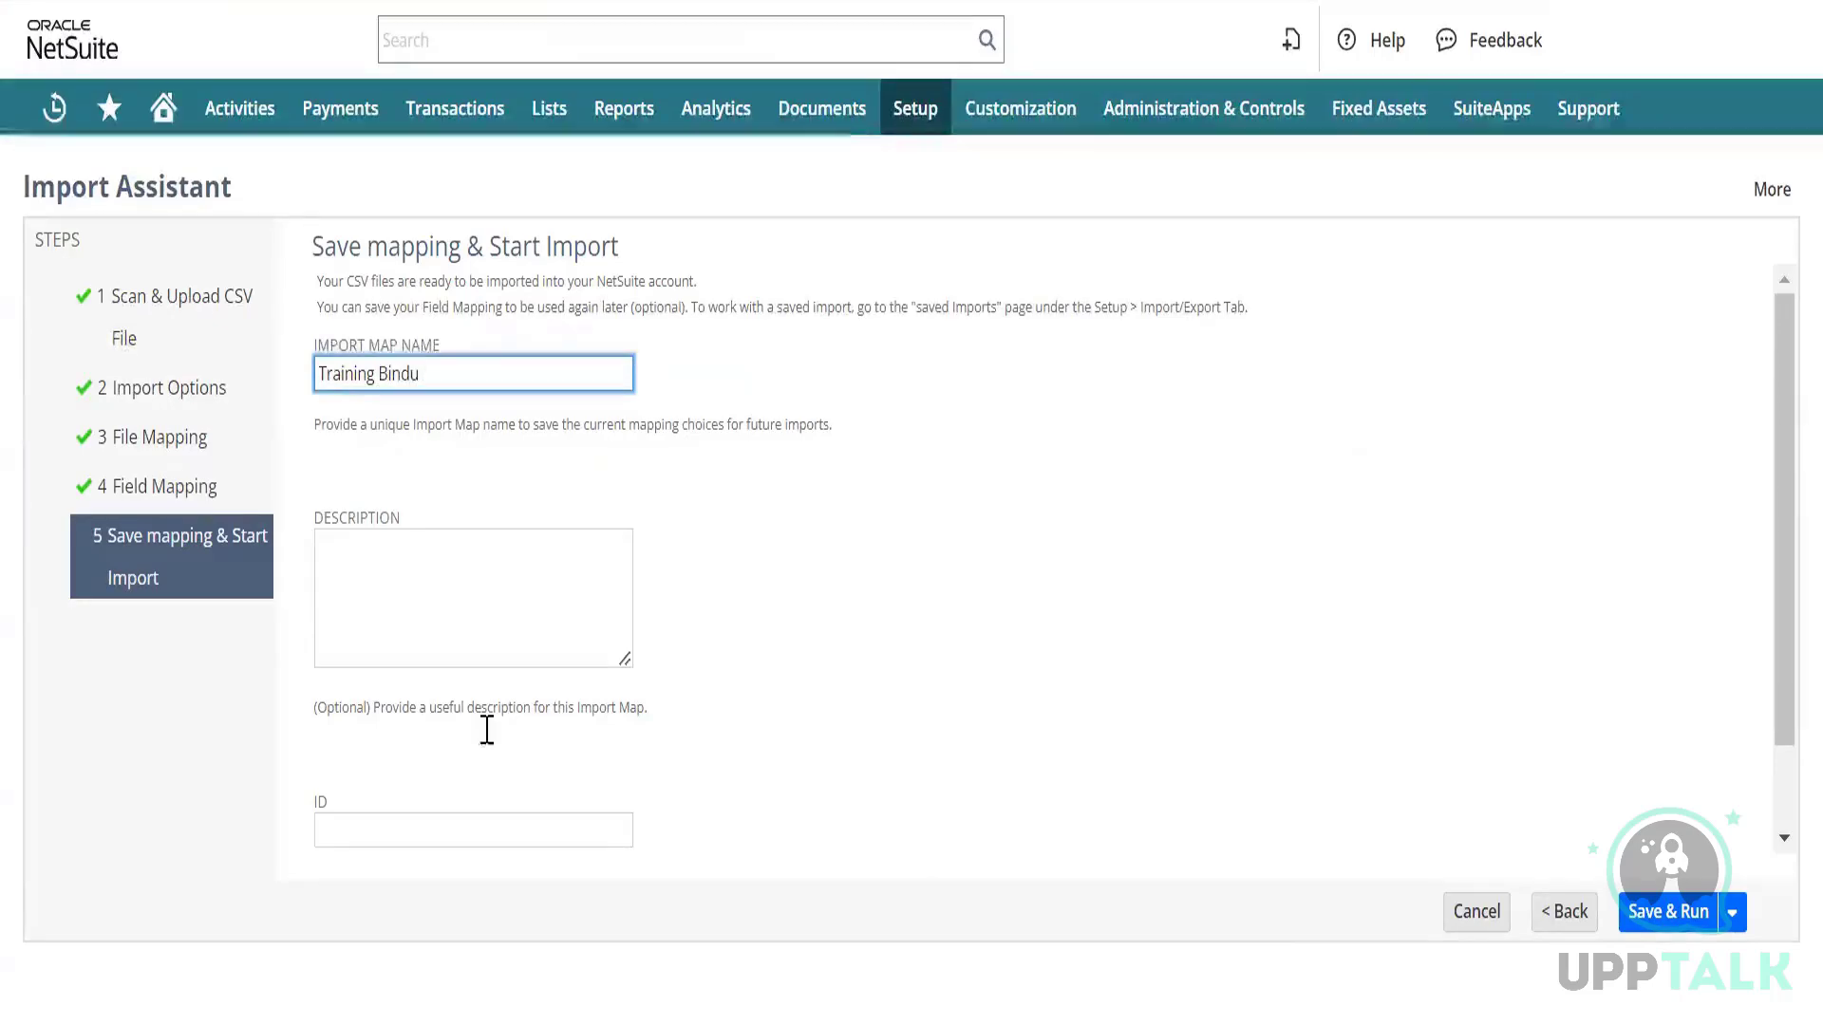
pyautogui.click(1671, 913)
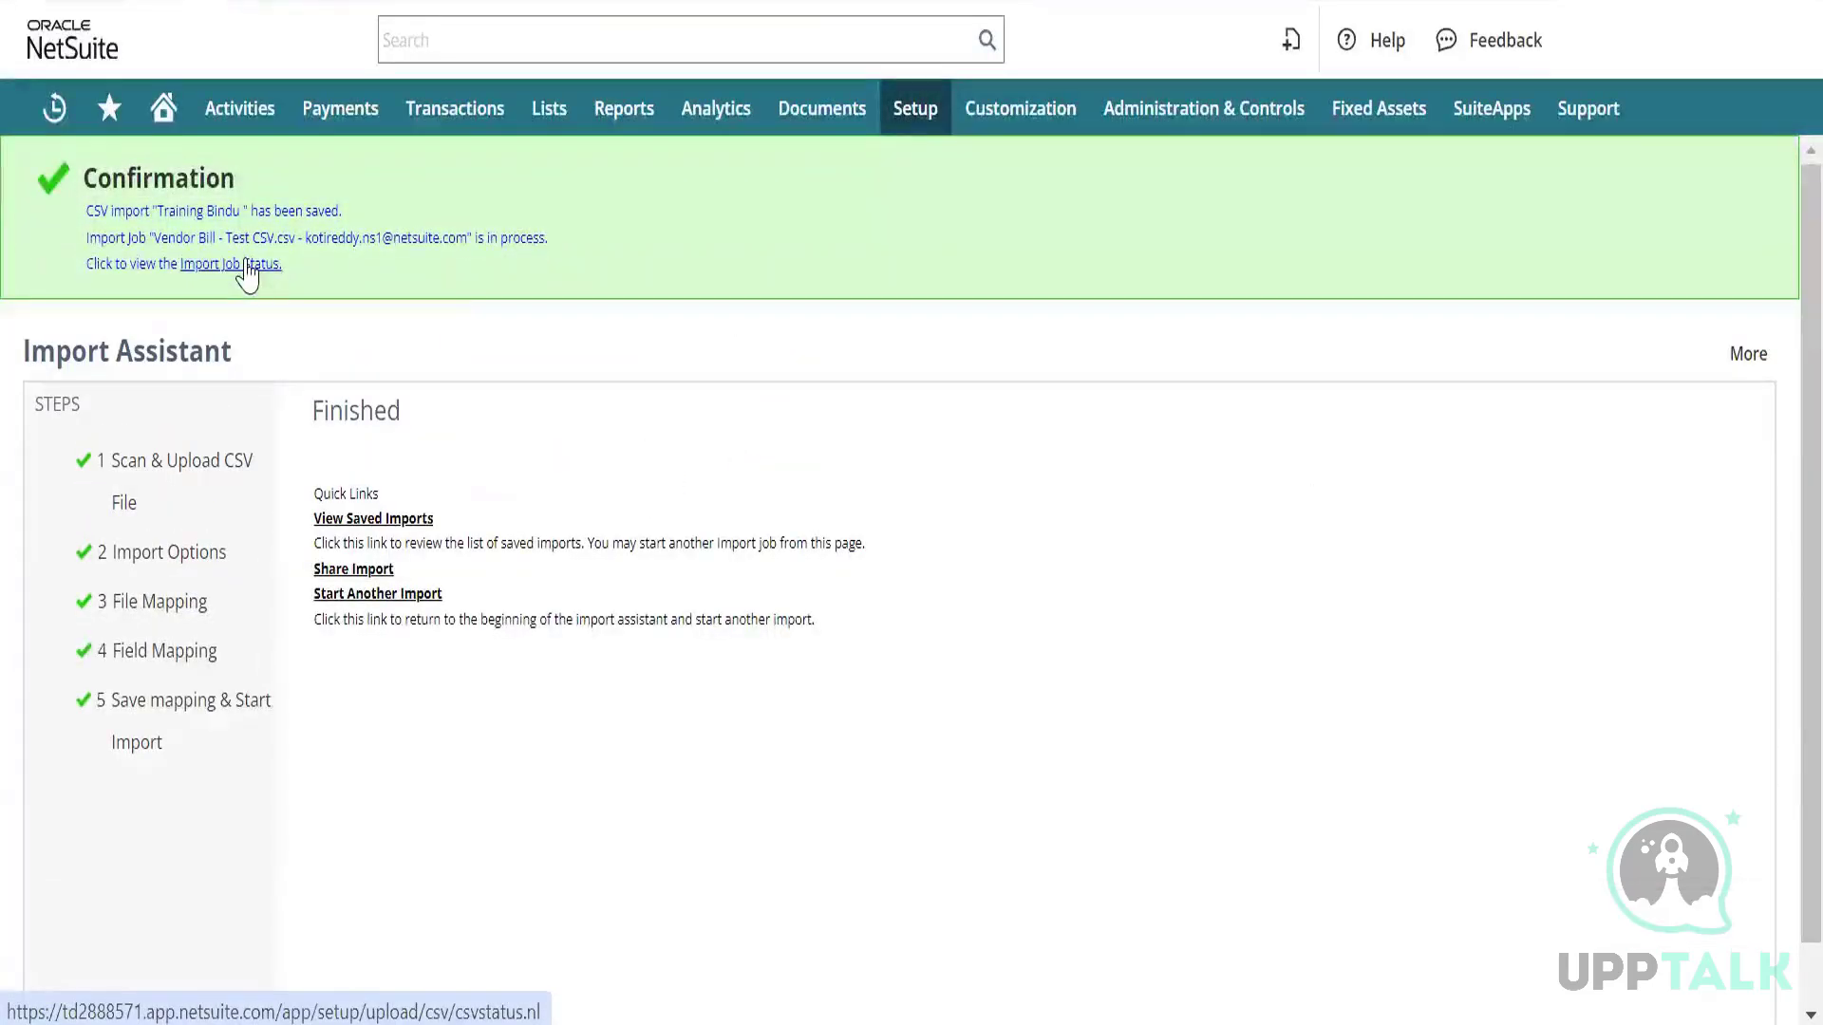
# Refresh Import Job Status until the newest job shows 0 of 1 imported, then download its CSV response.
pyautogui.click(248, 267)
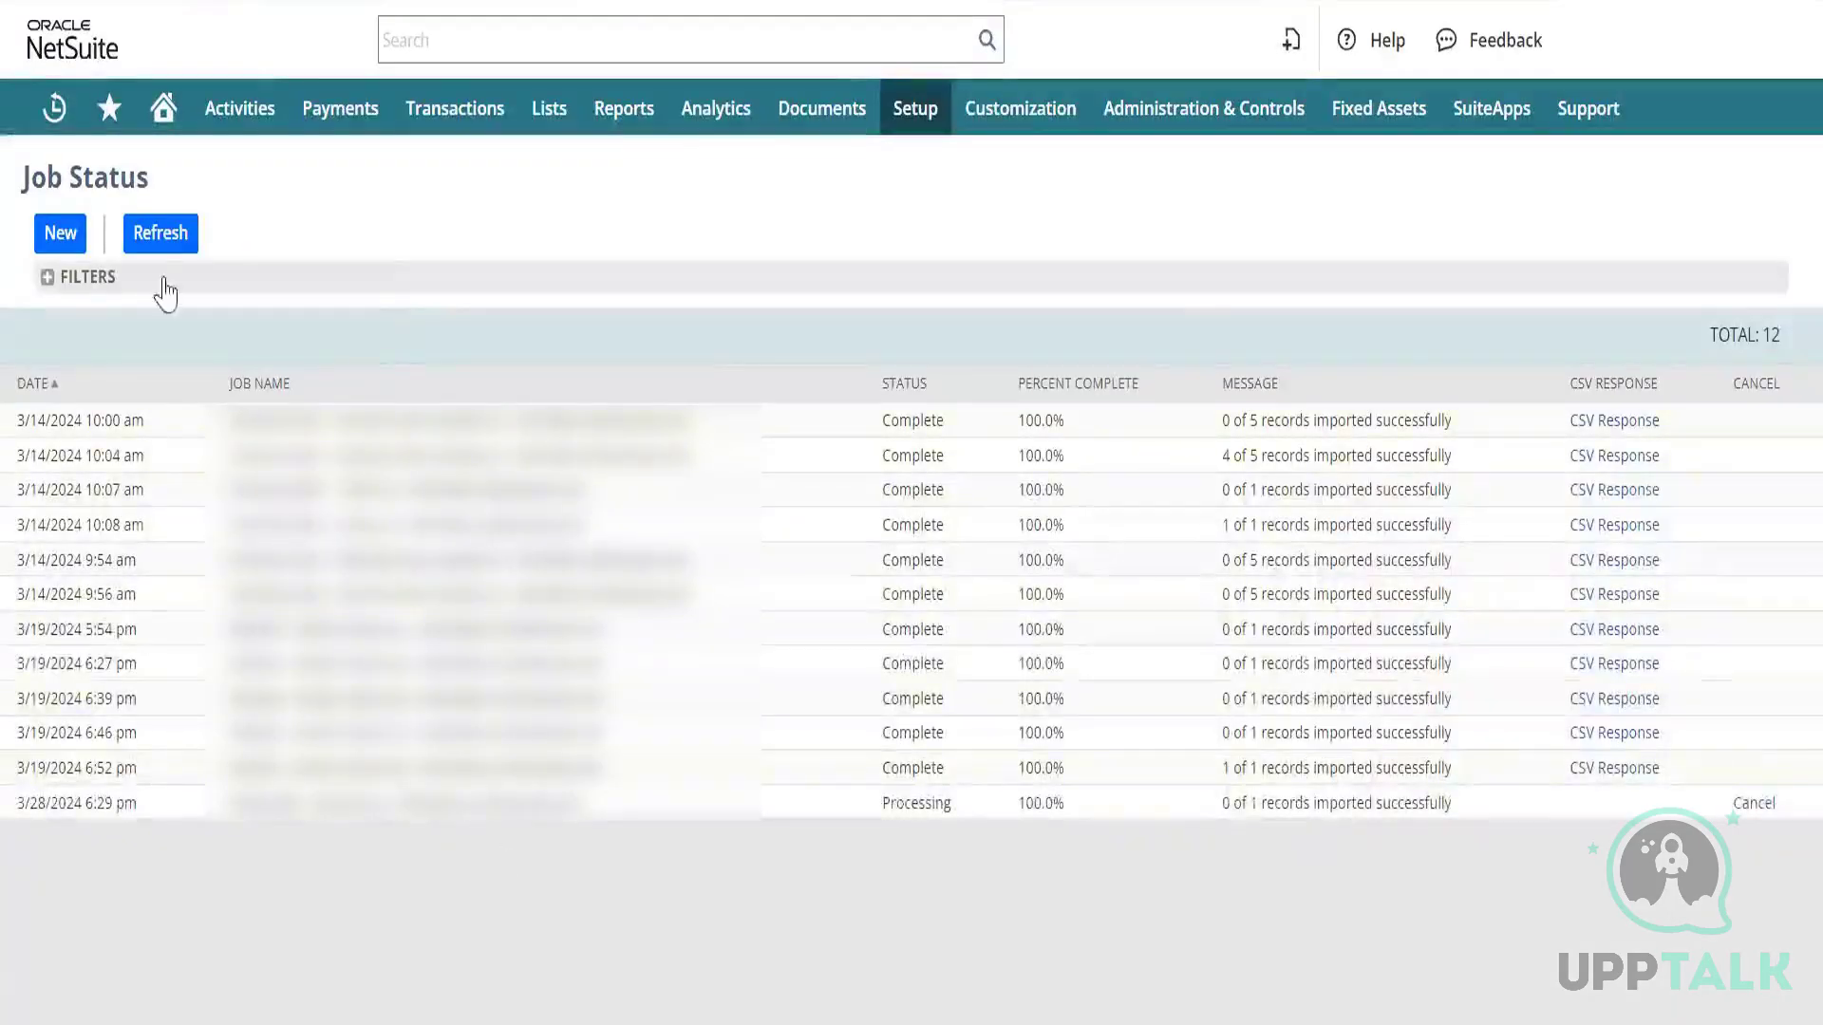
pyautogui.click(152, 242)
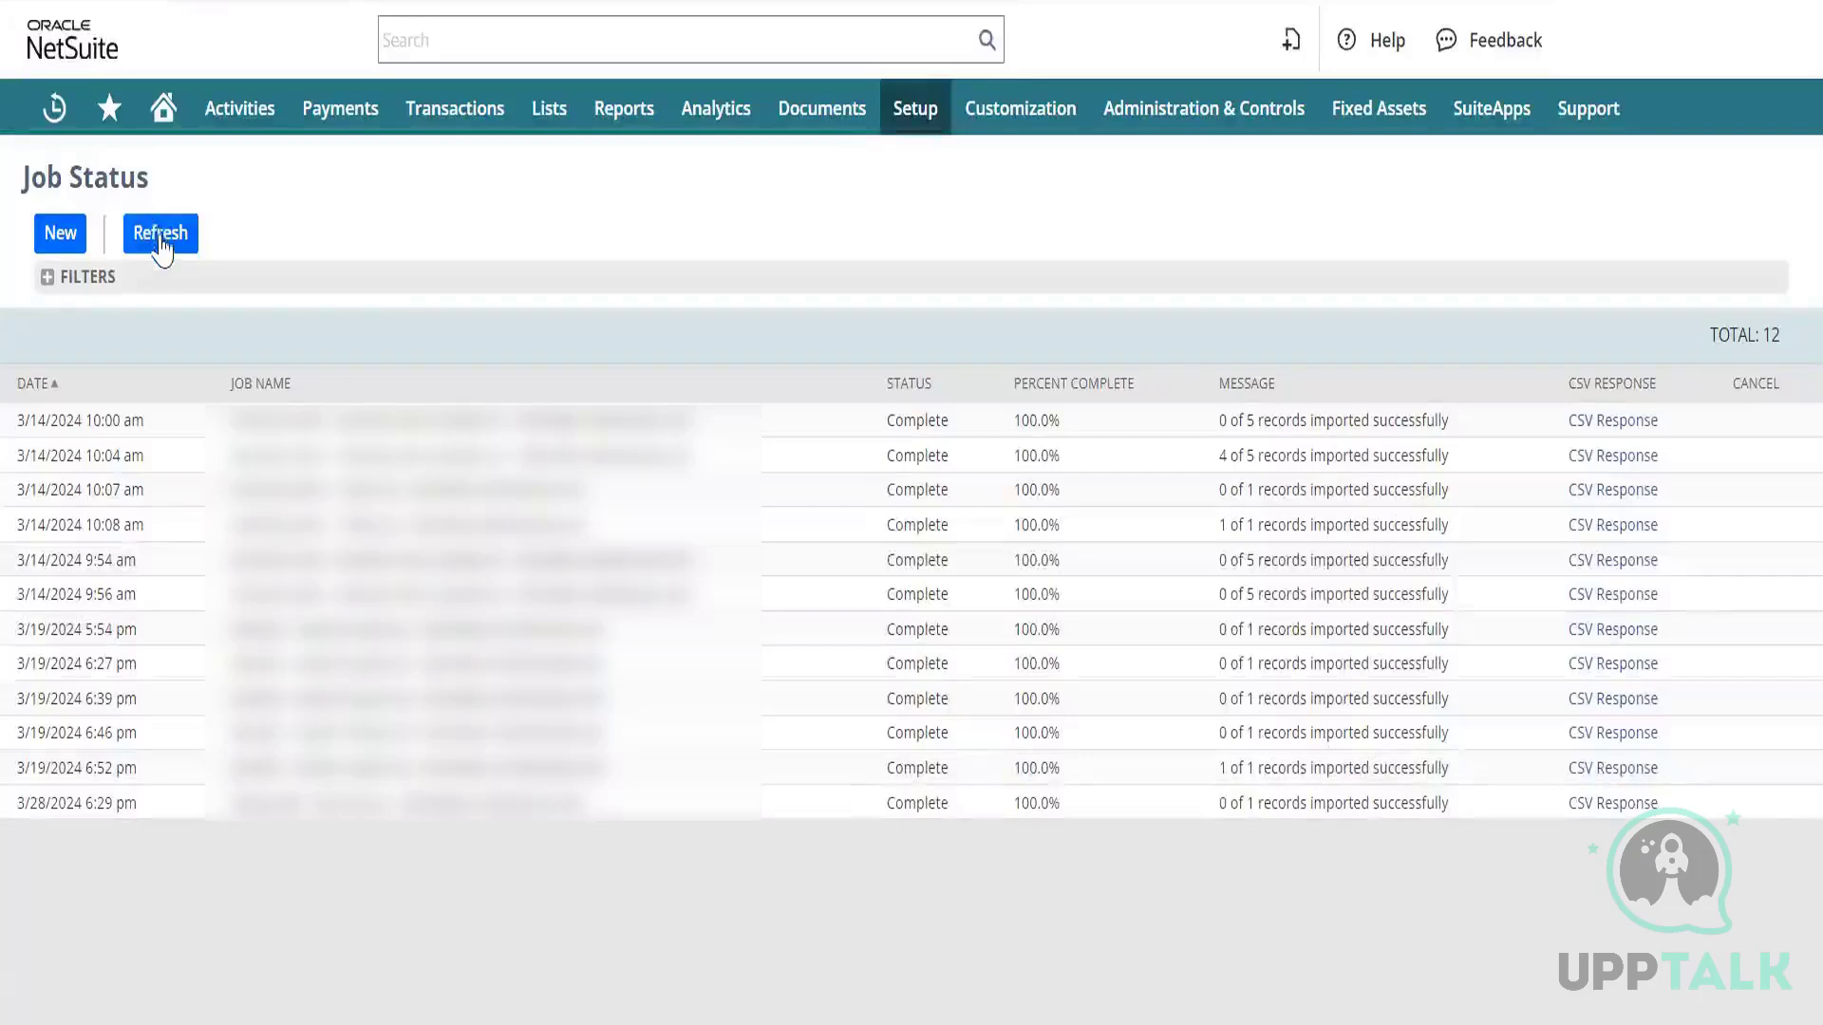
pyautogui.click(159, 242)
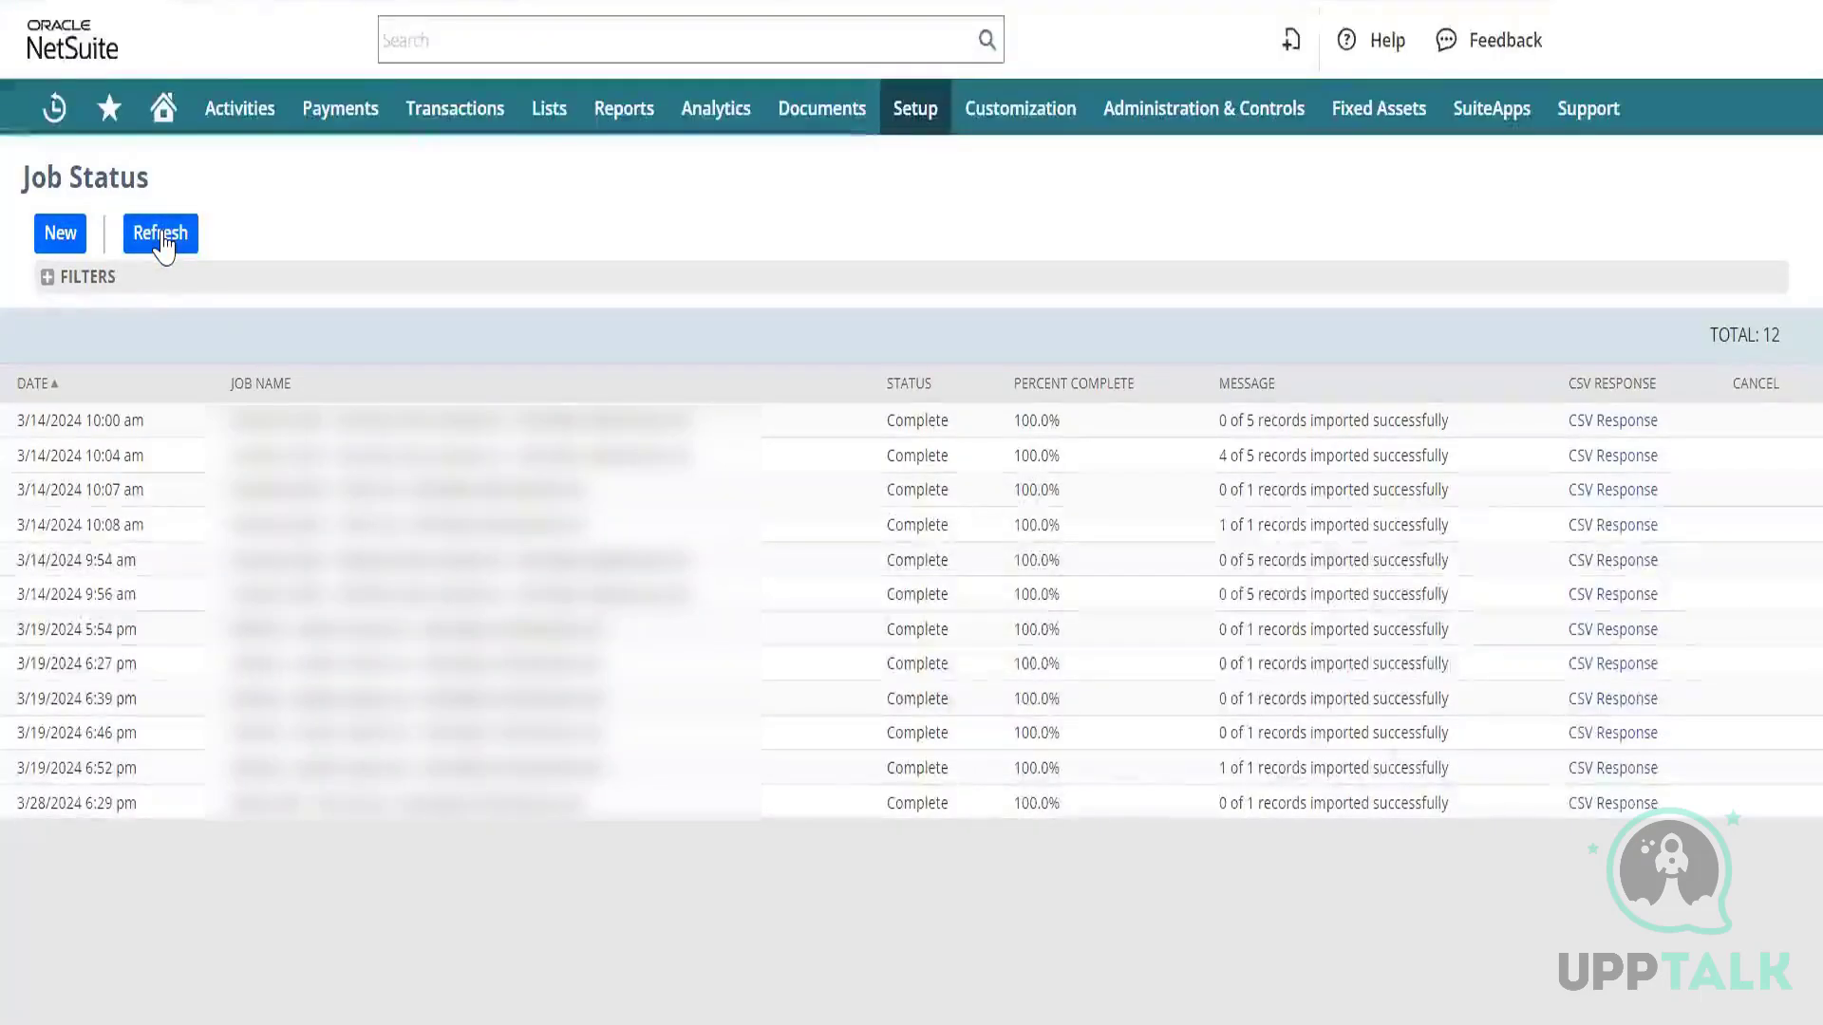
pyautogui.click(1602, 805)
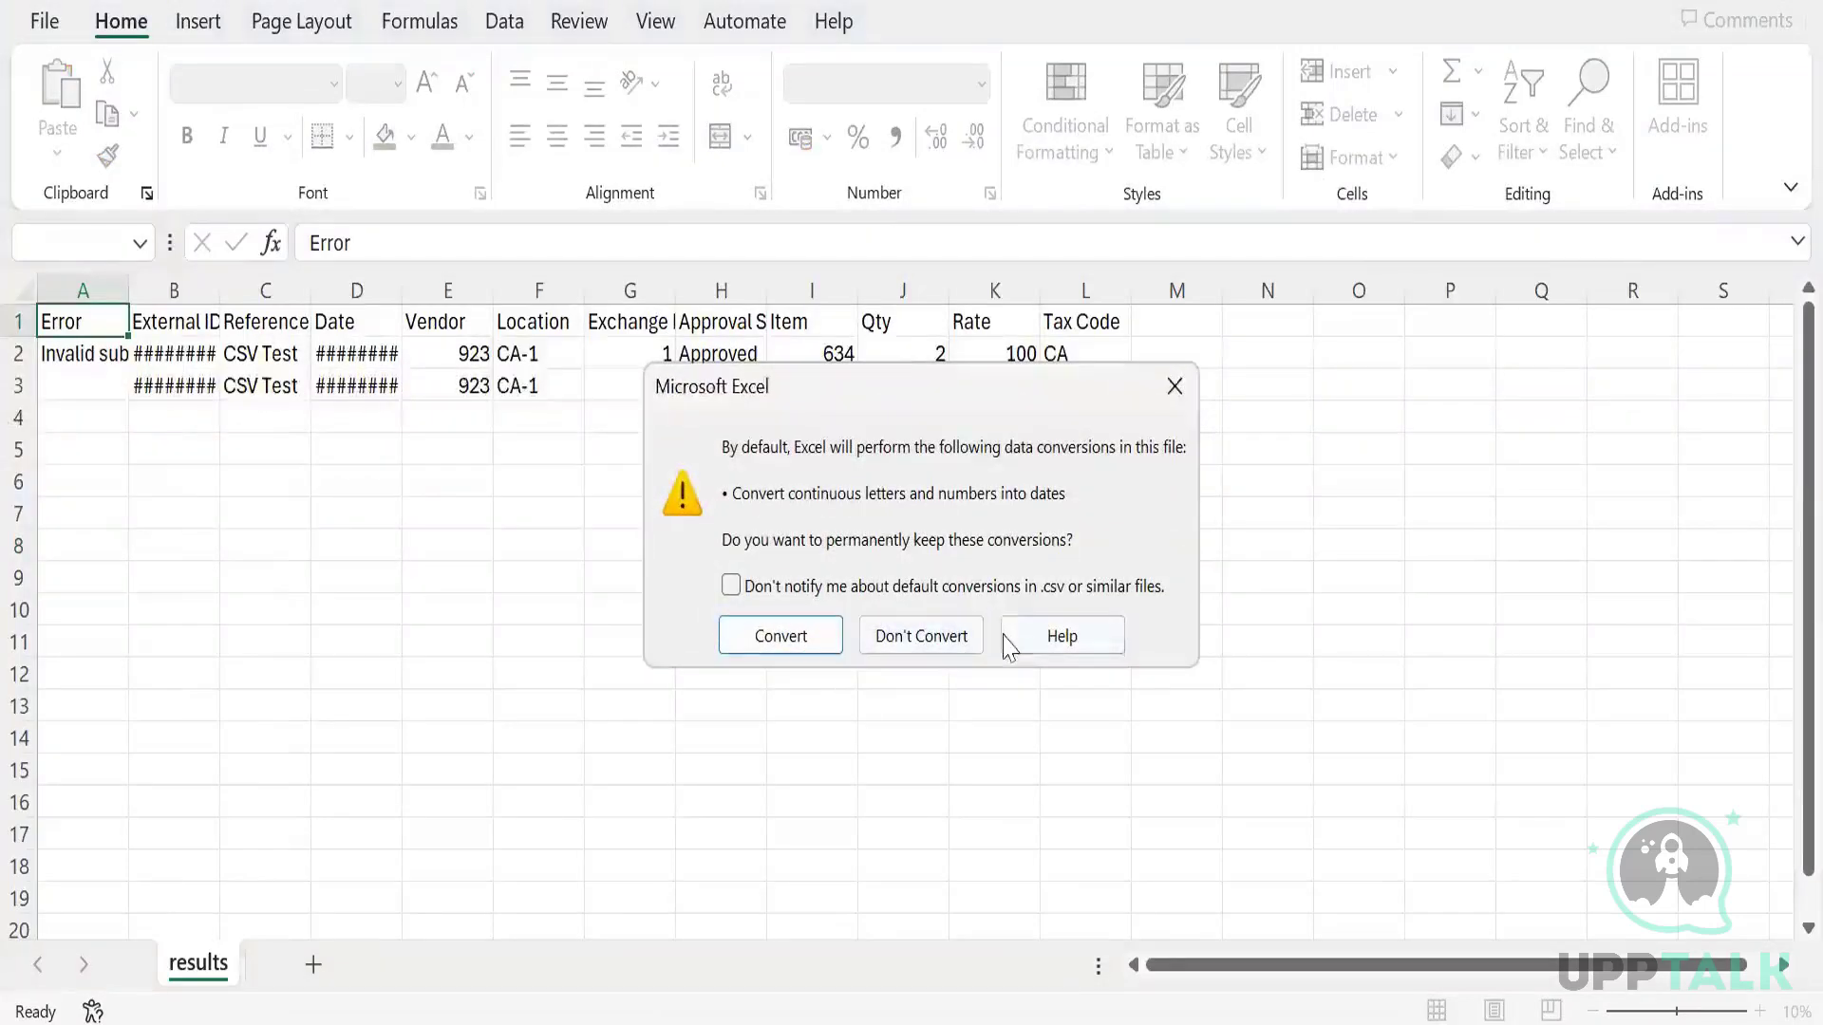
# In results.csv, read the invalid subsidiary key 1 error in A2 and vendor 923 in E2.
pyautogui.click(1174, 385)
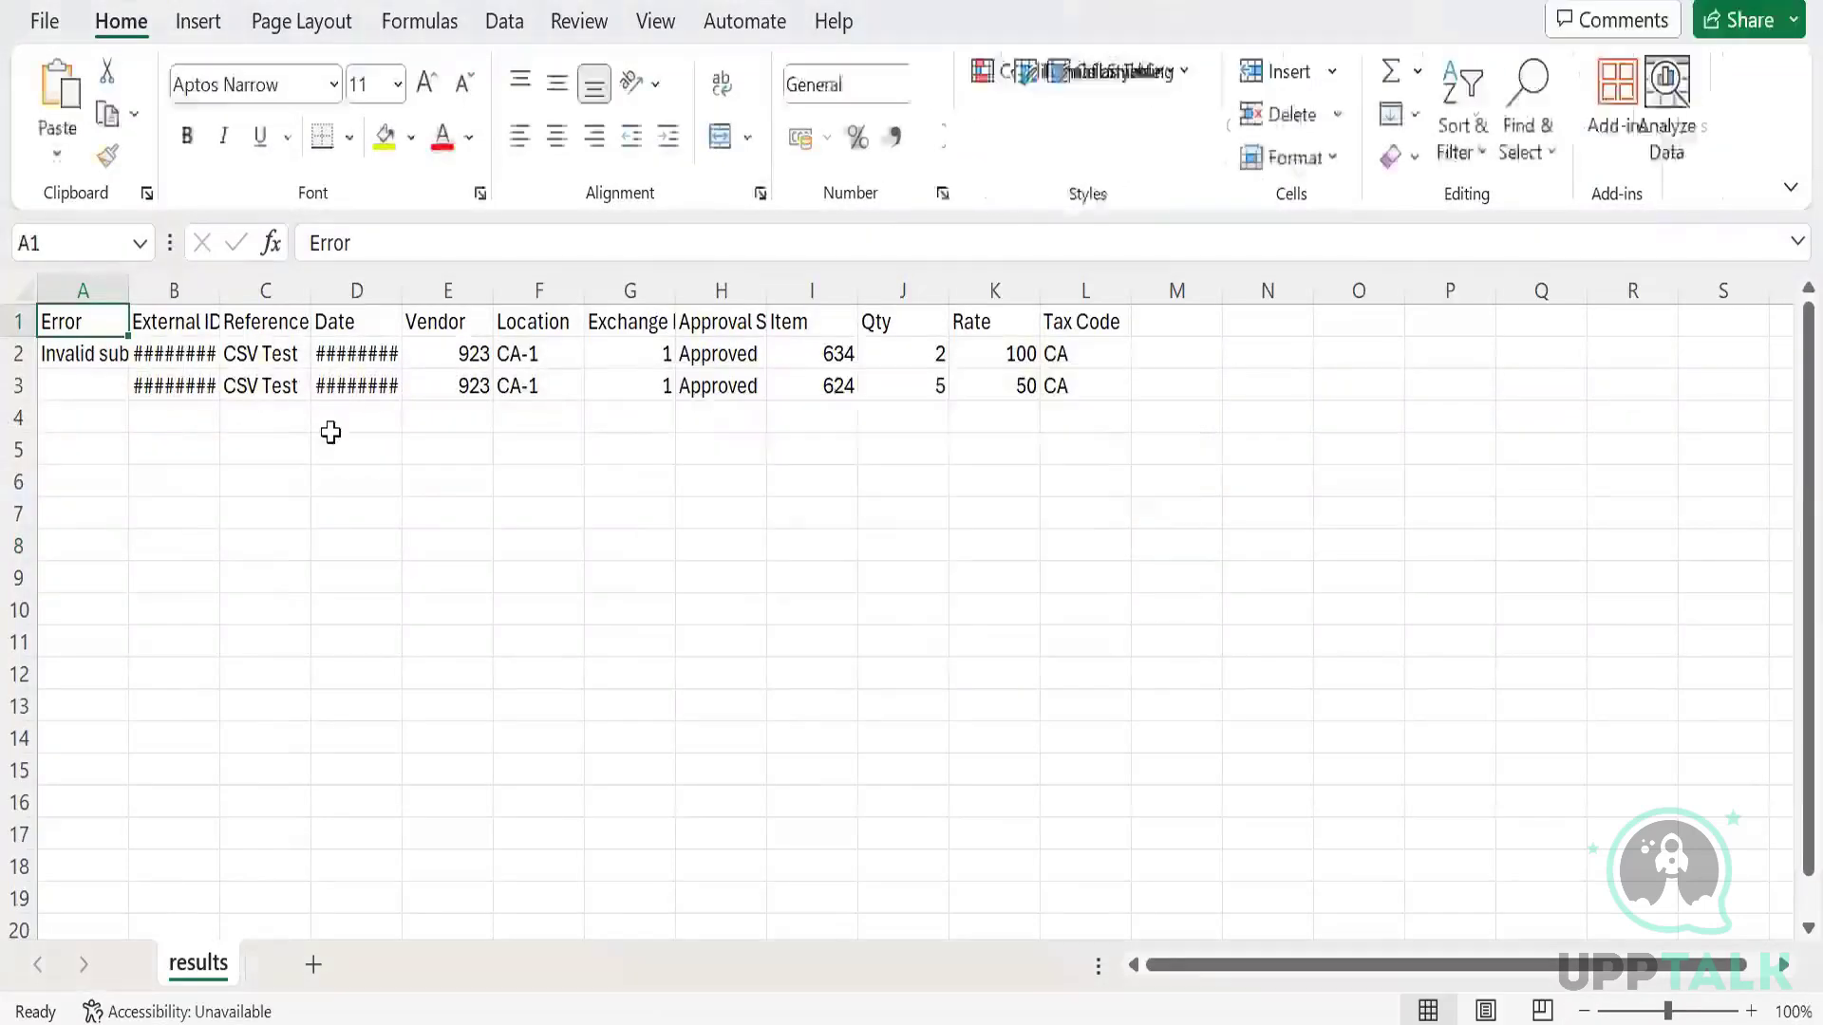
pyautogui.click(72, 351)
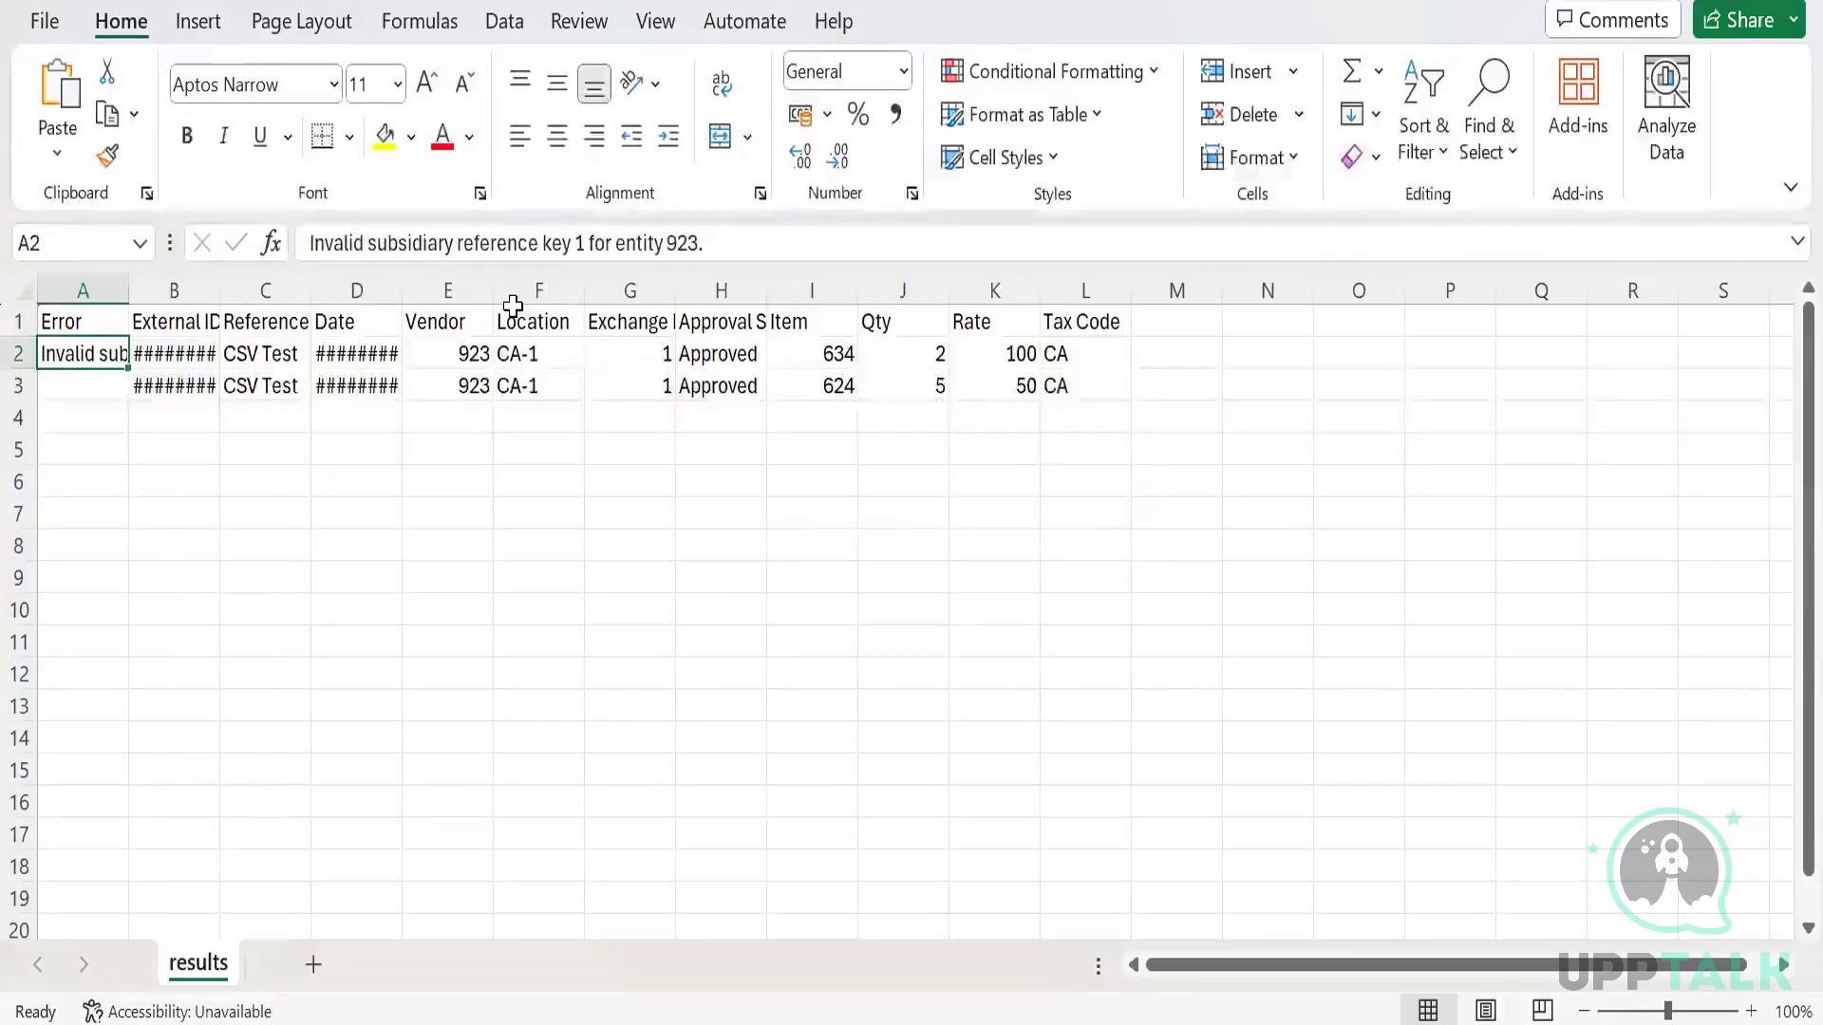
pyautogui.click(448, 344)
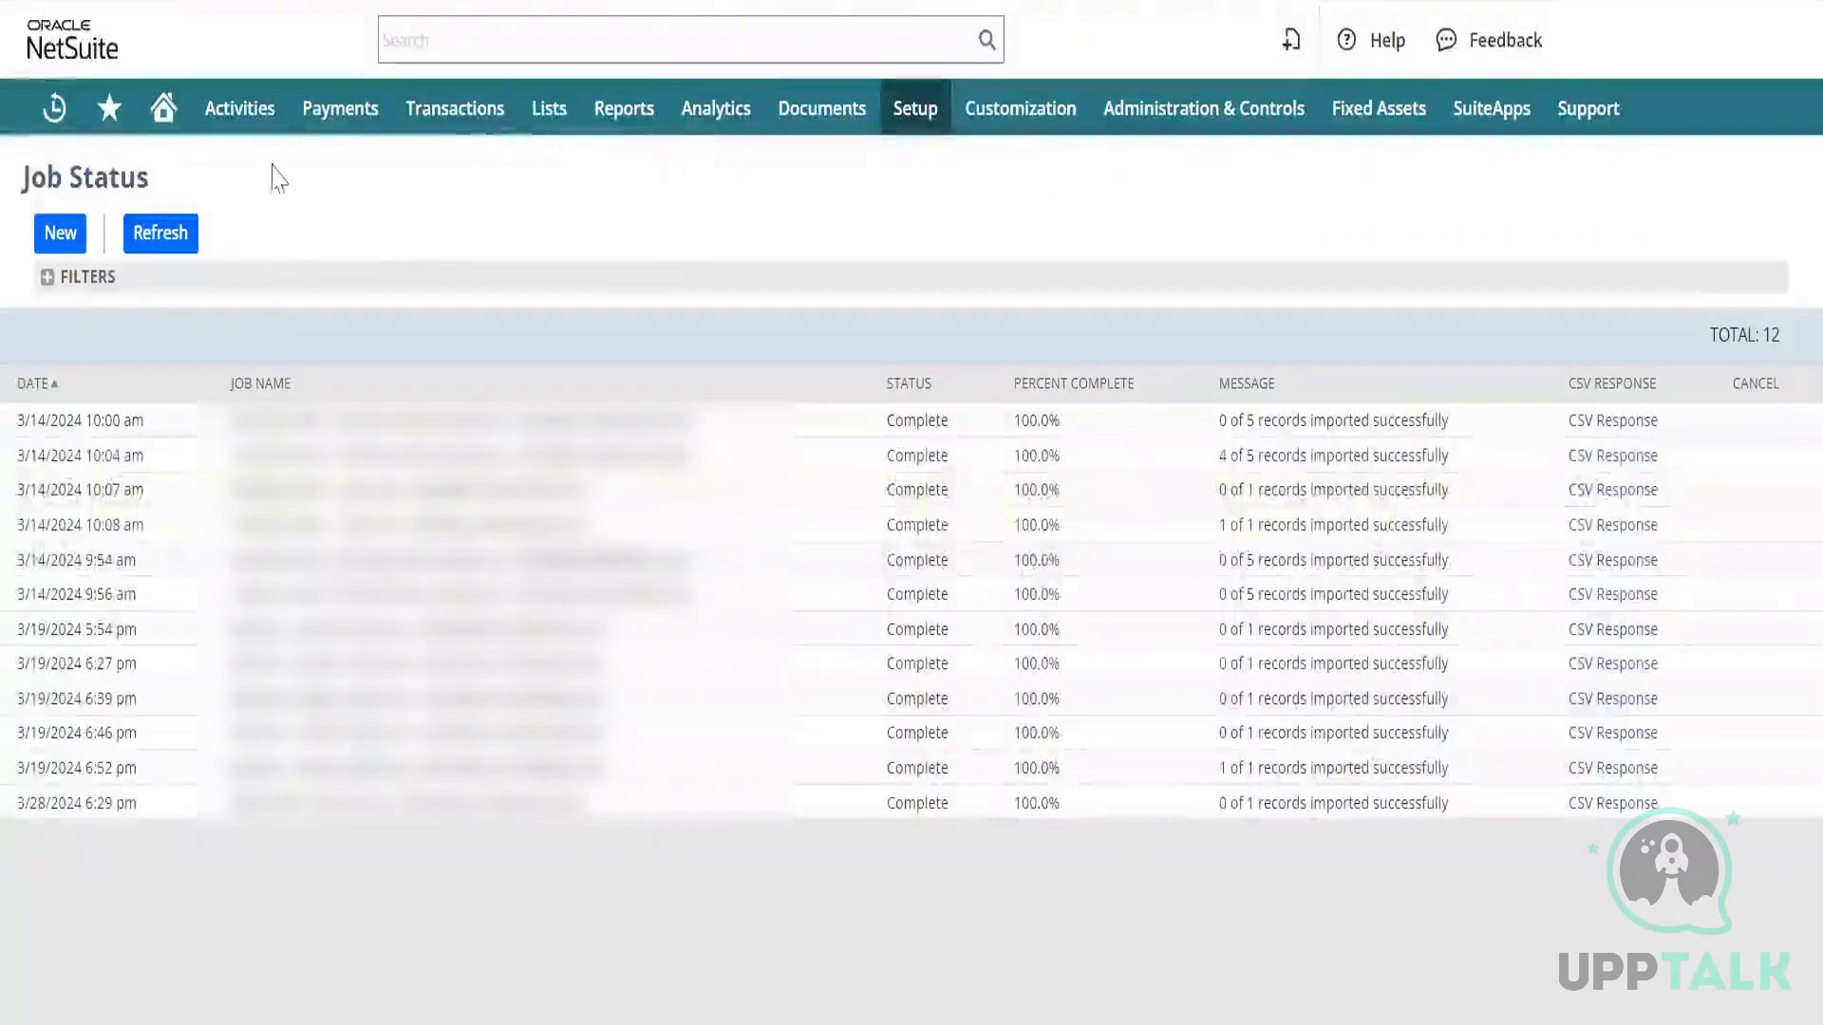
# Open Transactions > Enter Bills in a new tab for a fresh vendor bill.
pyautogui.moveTo(451, 112)
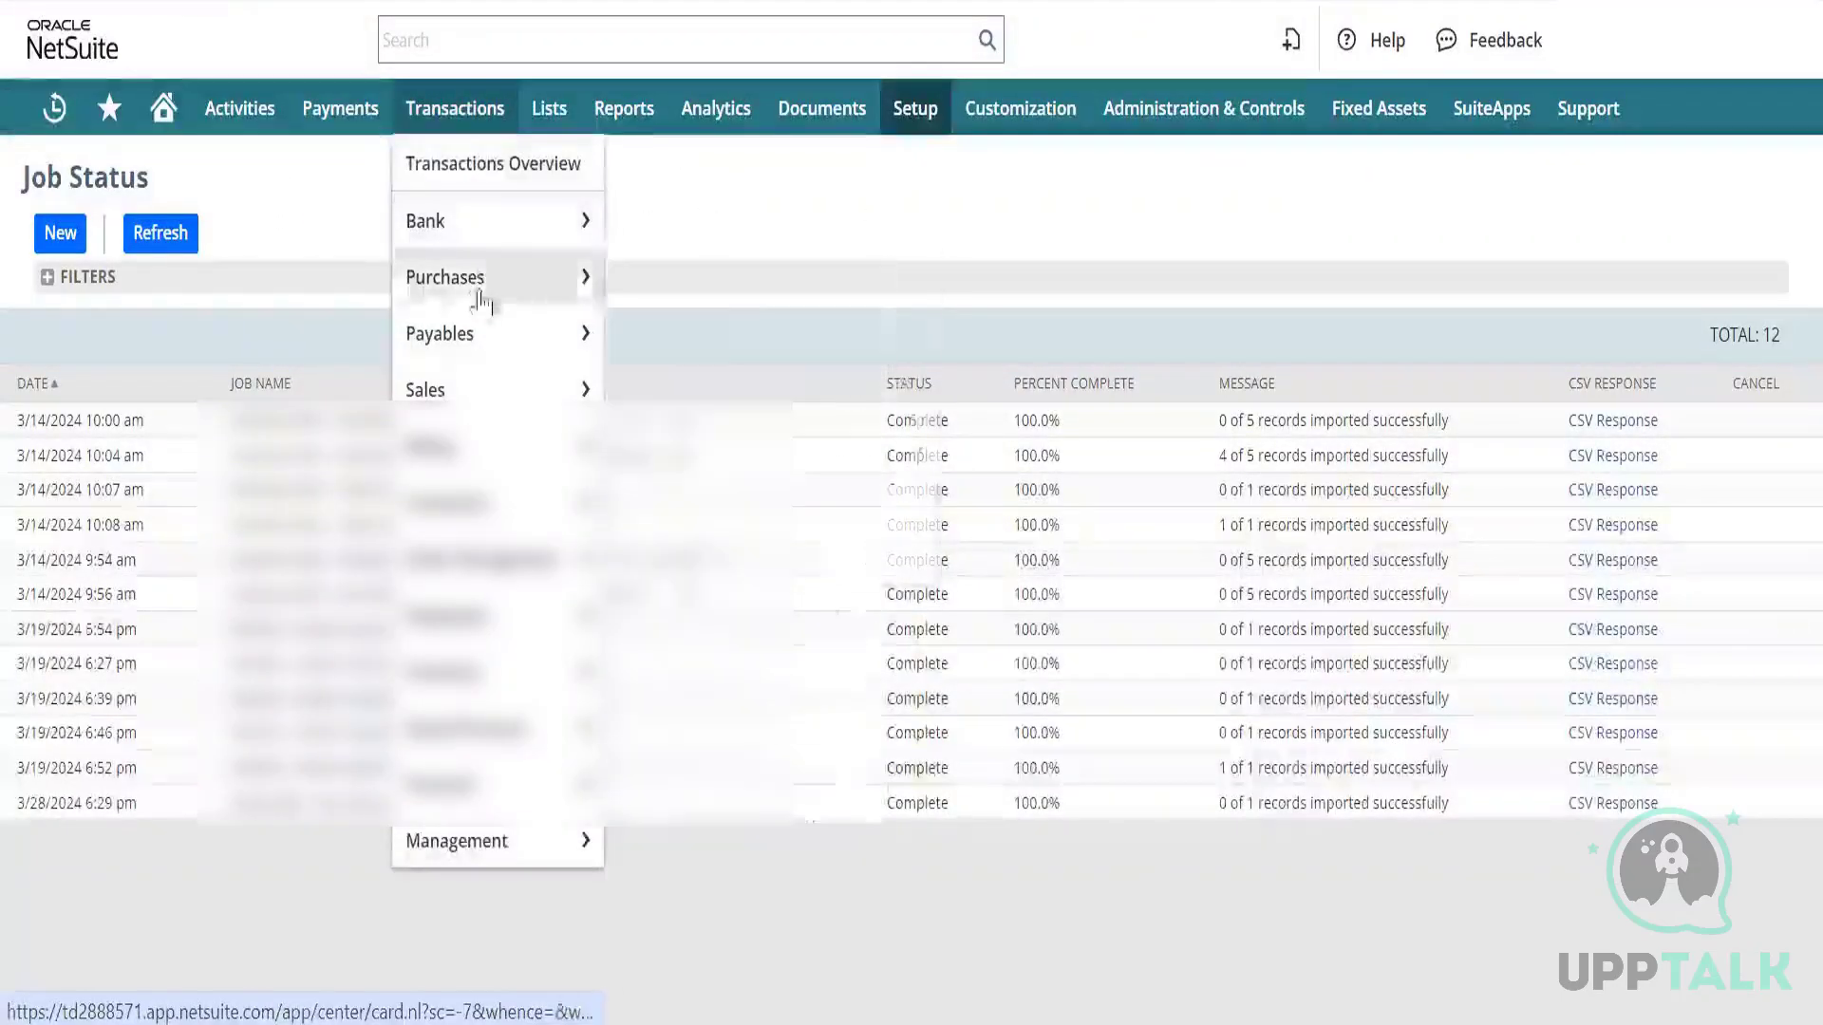
pyautogui.moveTo(545, 342)
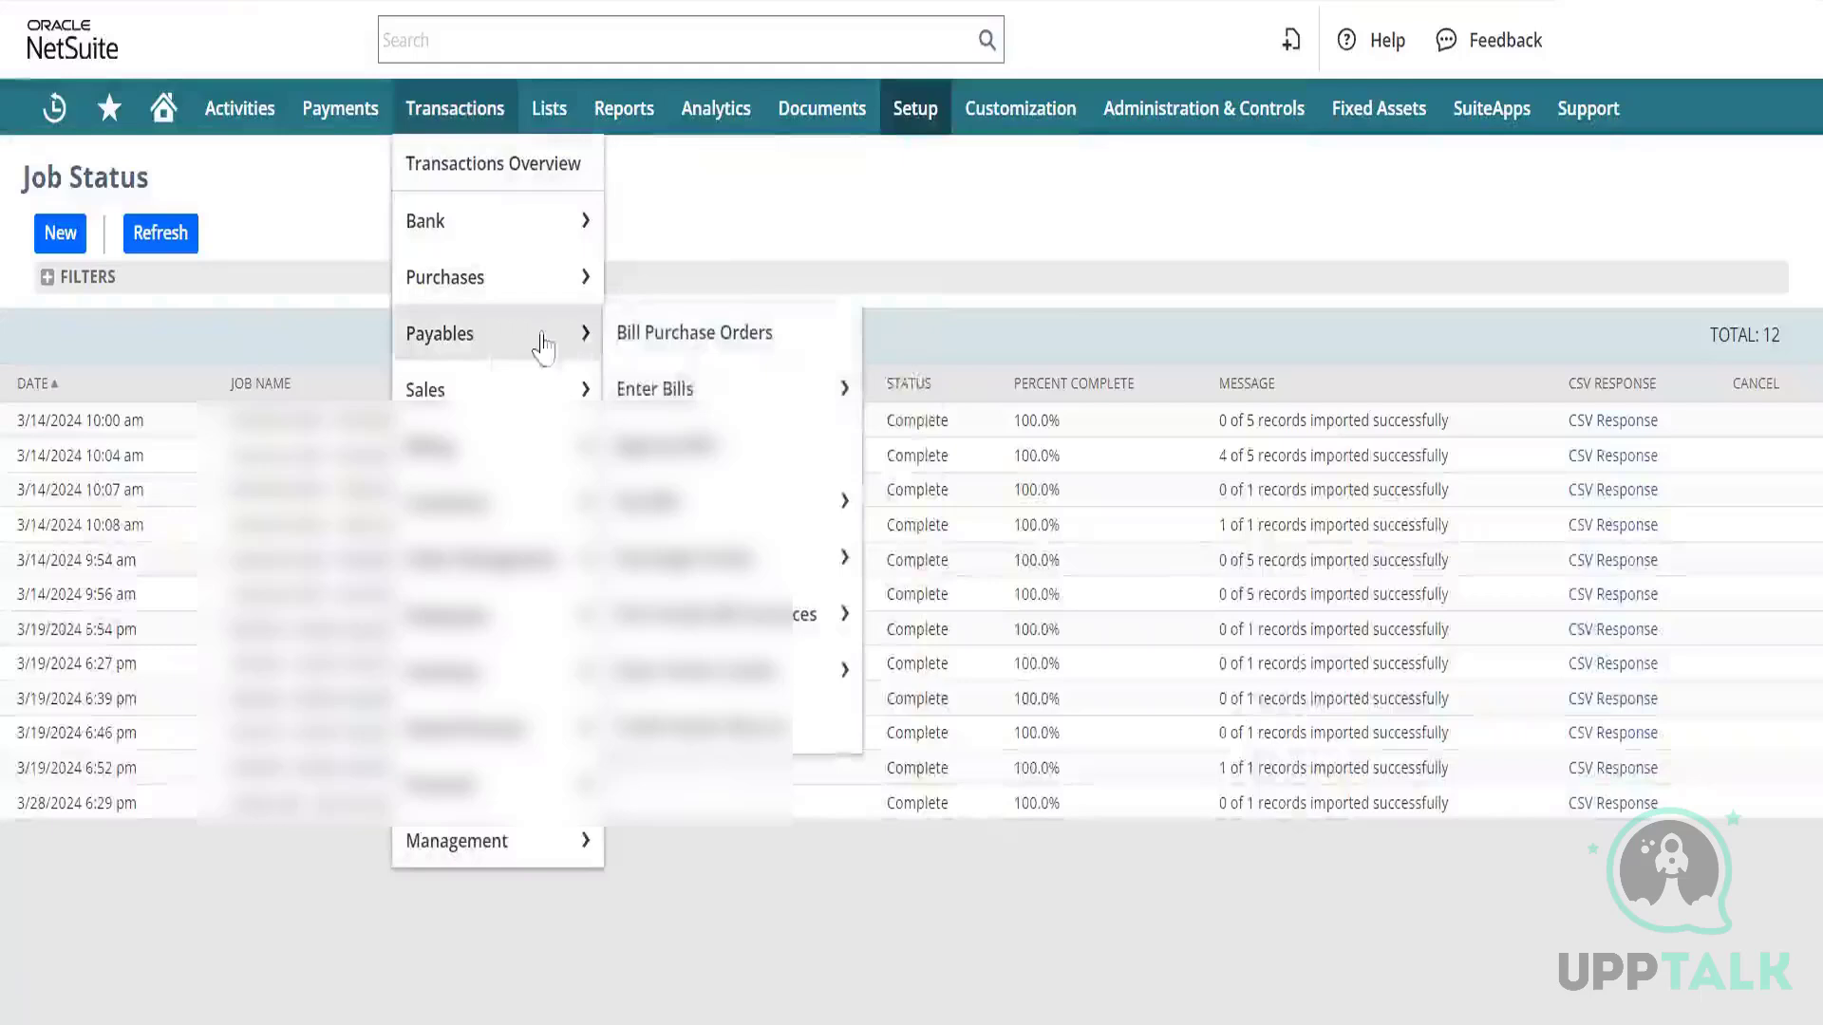
pyautogui.rightClick(697, 390)
pyautogui.click(799, 435)
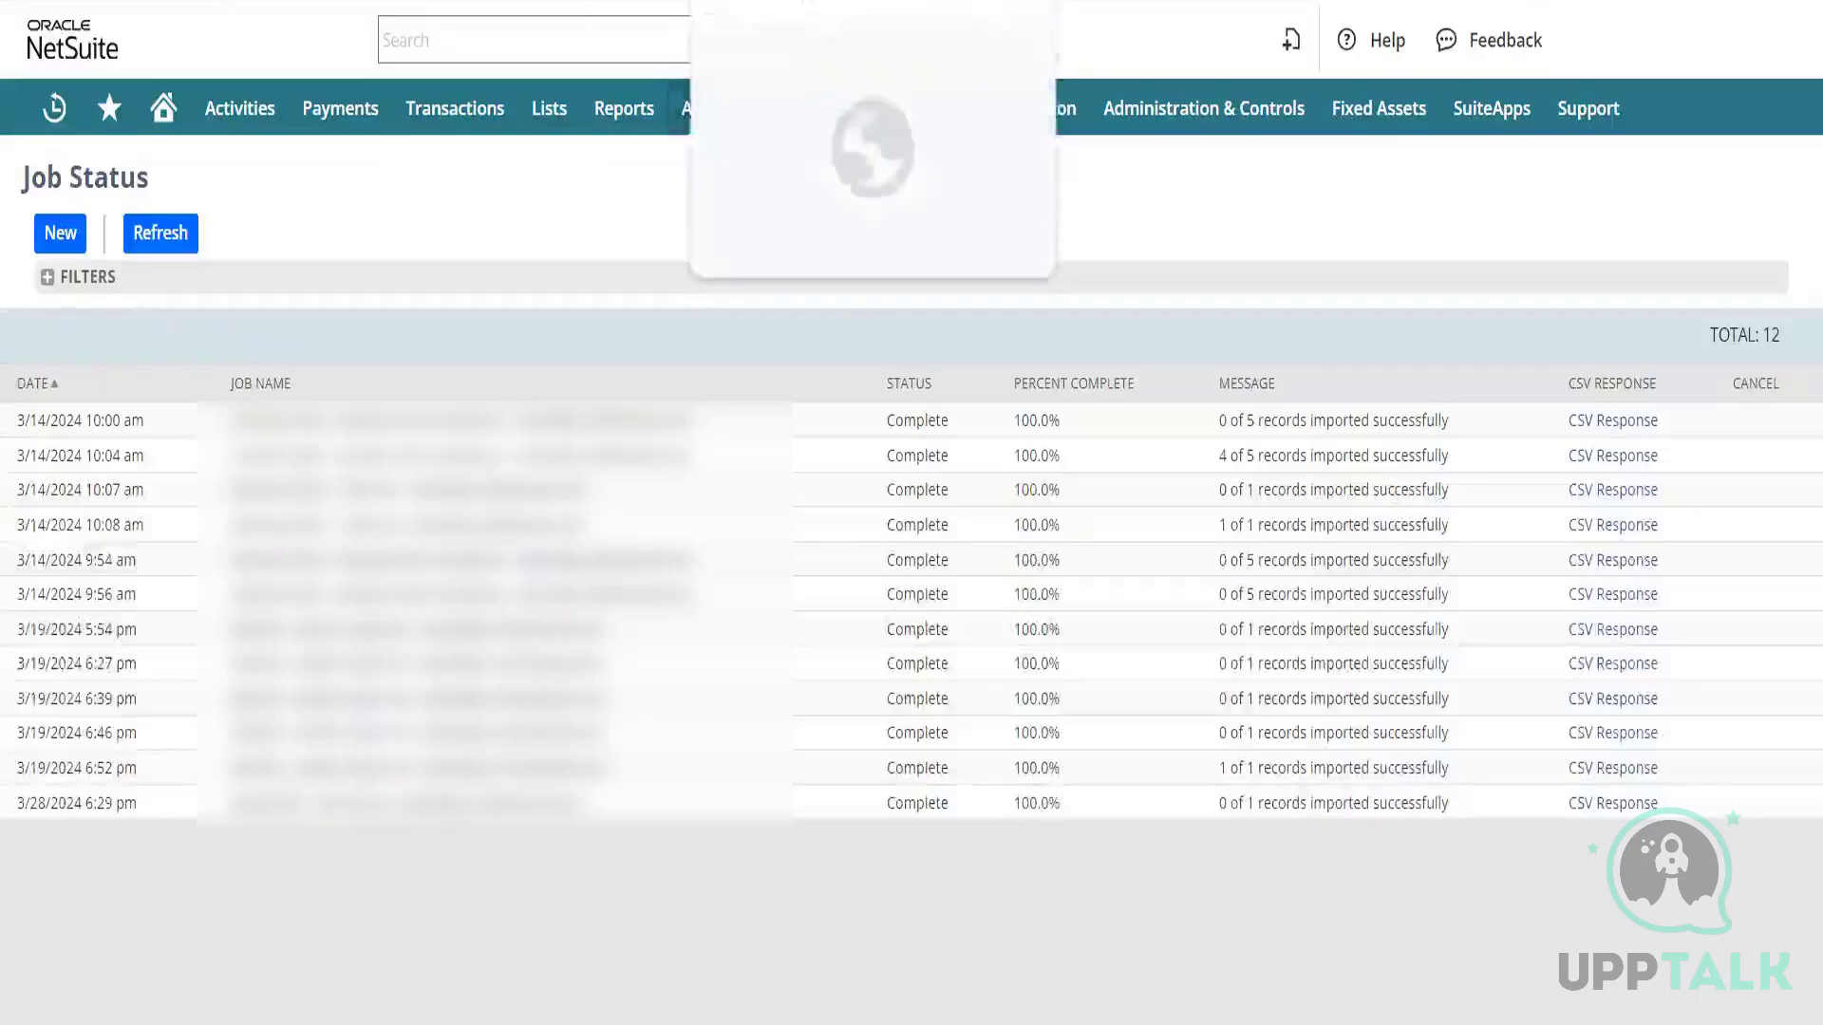
pyautogui.click(745, 1)
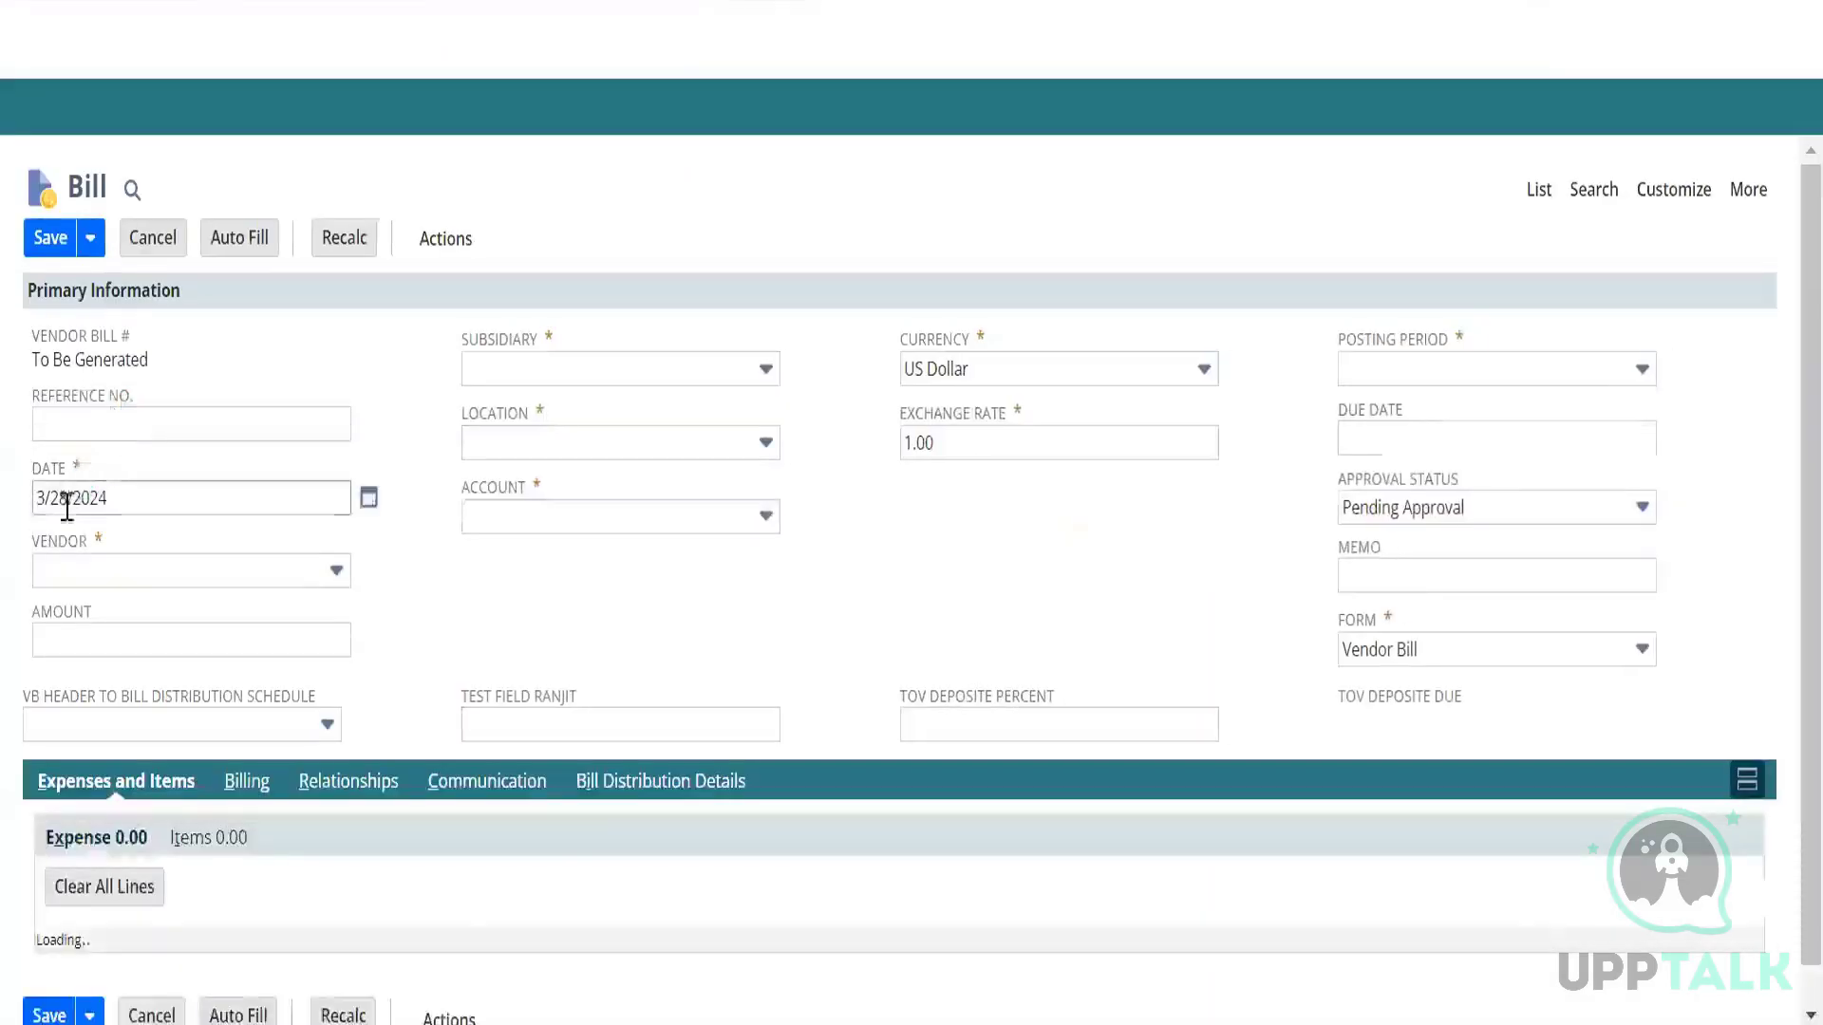
# Enter vendor Purplo Consulting Inc. and confirm its subsidiary fills in as BK Canada.
pyautogui.click(72, 572)
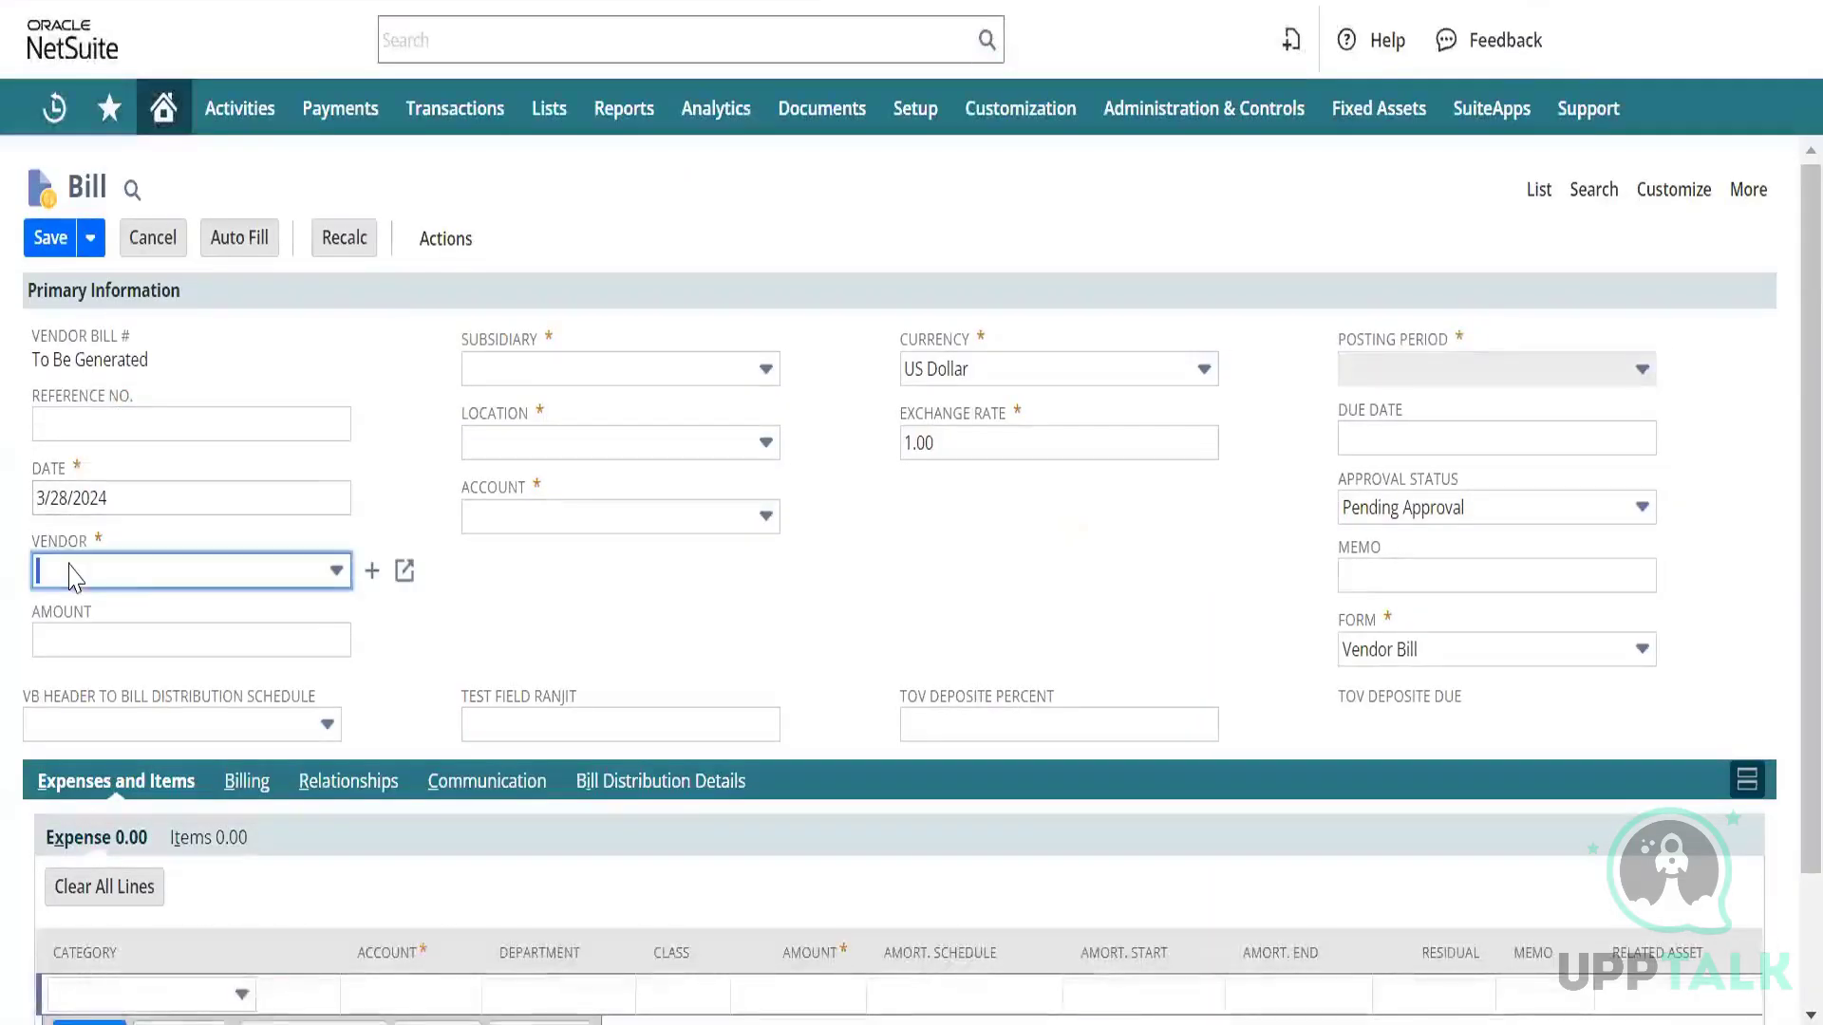
pyautogui.write('urple Consulting Inc.')
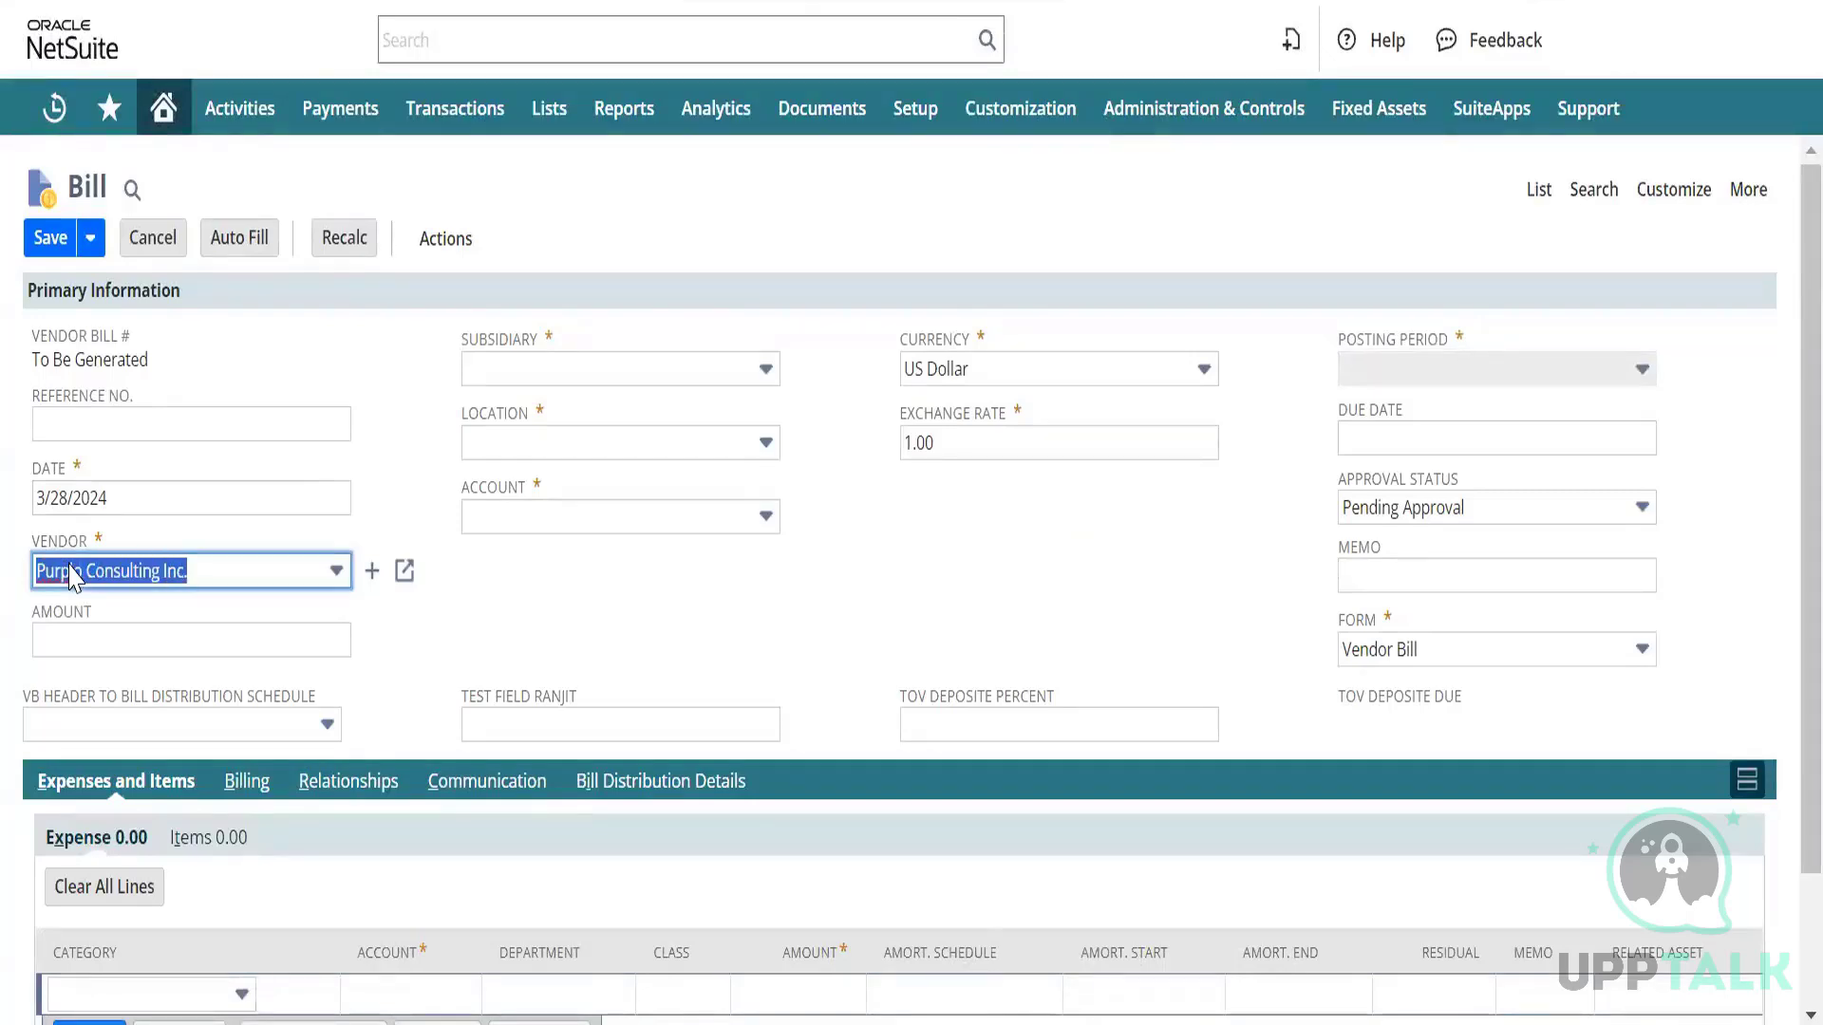
pyautogui.press('Tab')
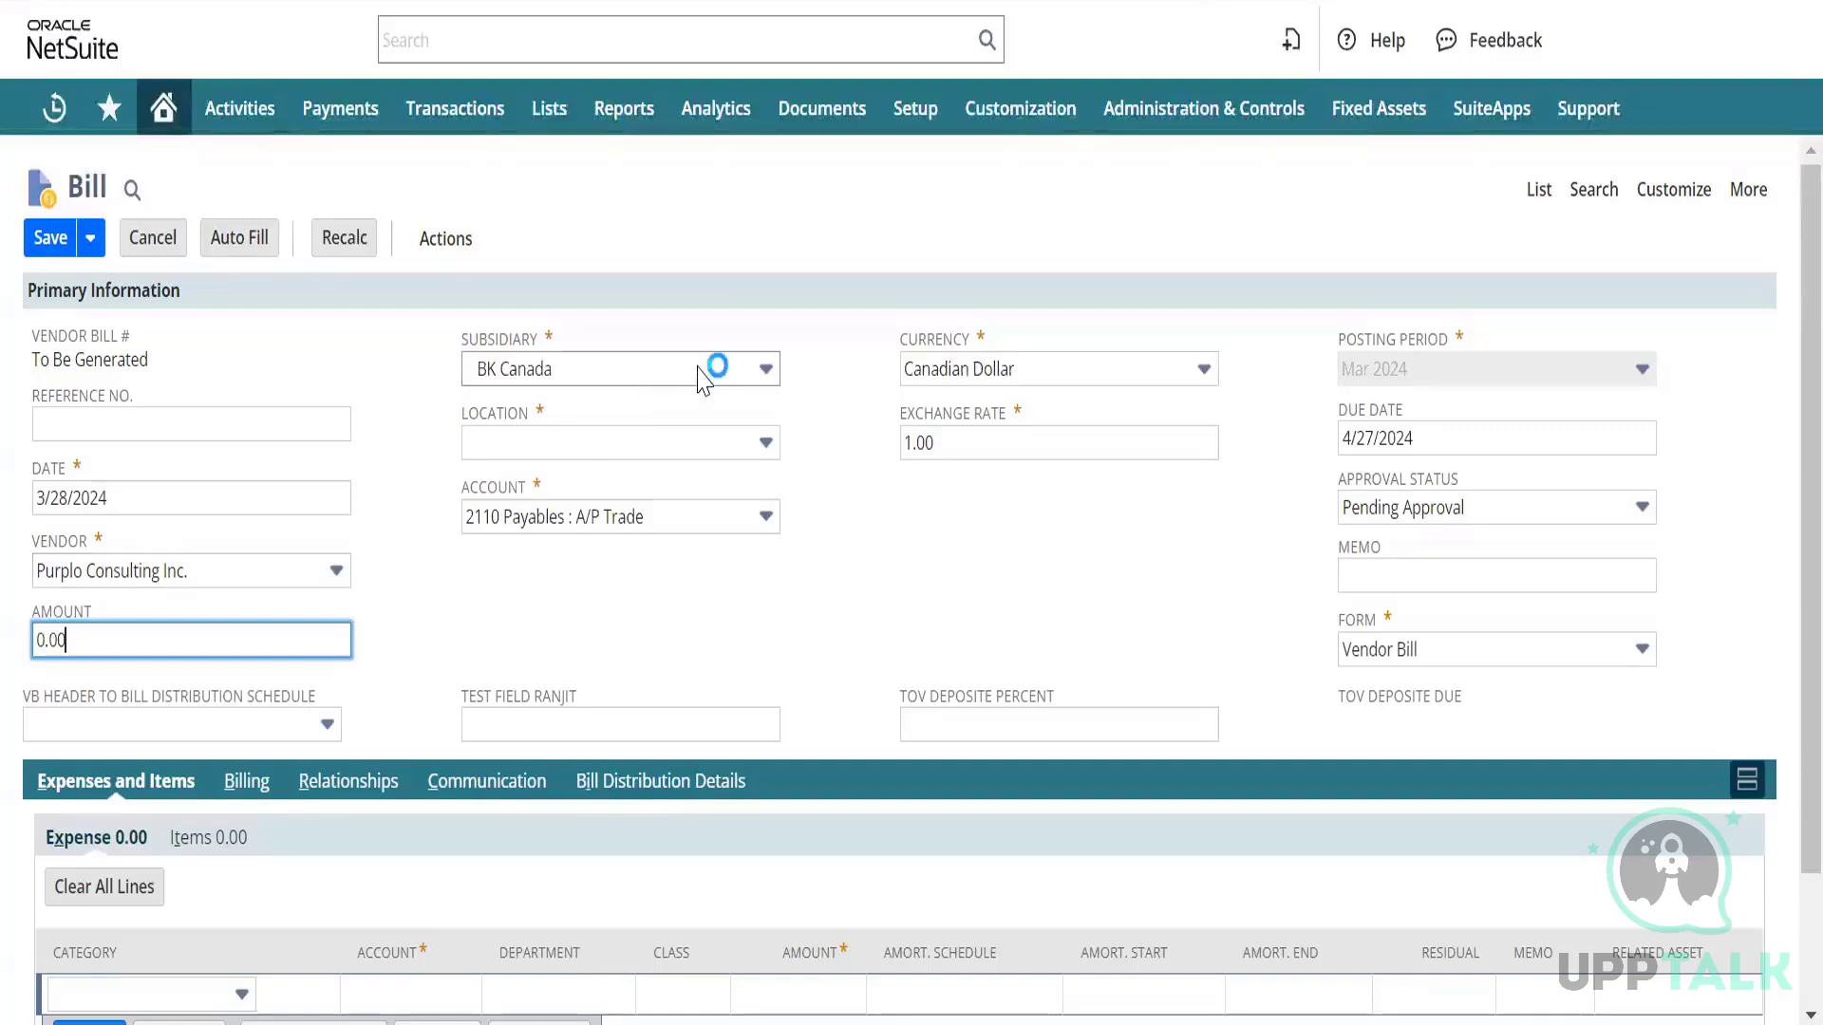
pyautogui.click(728, 365)
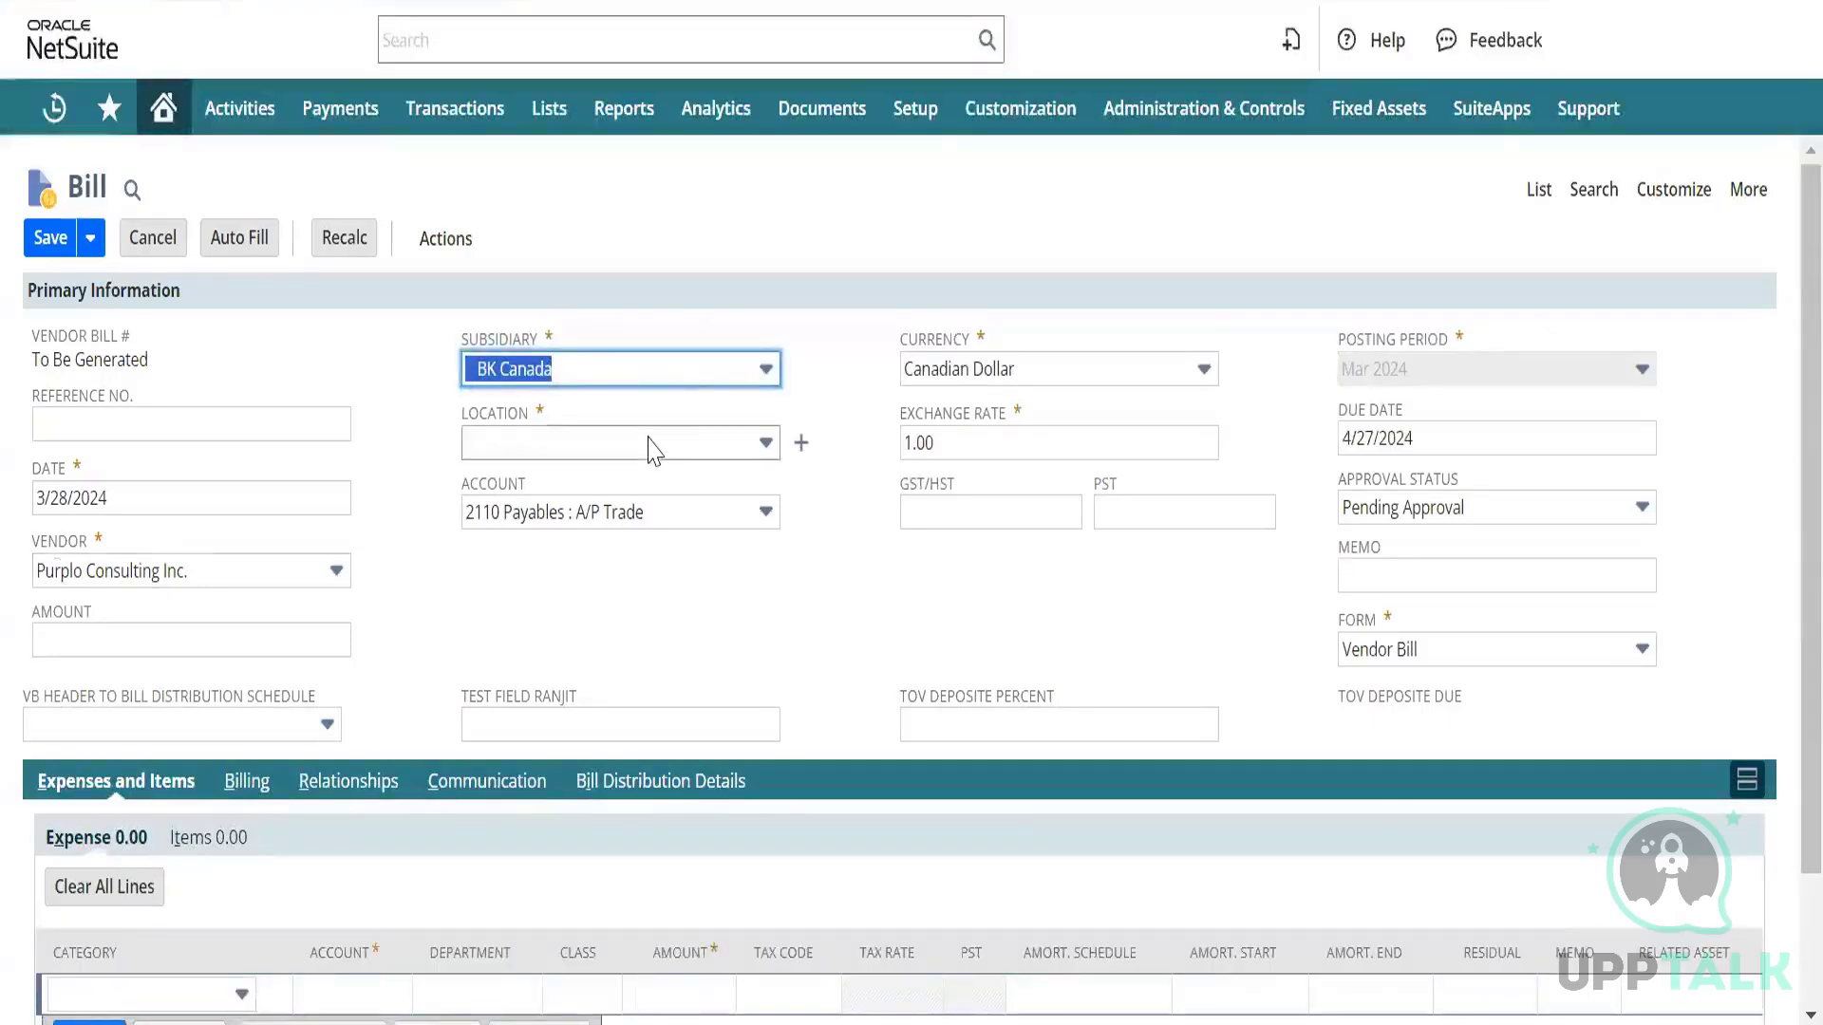
pyautogui.click(766, 372)
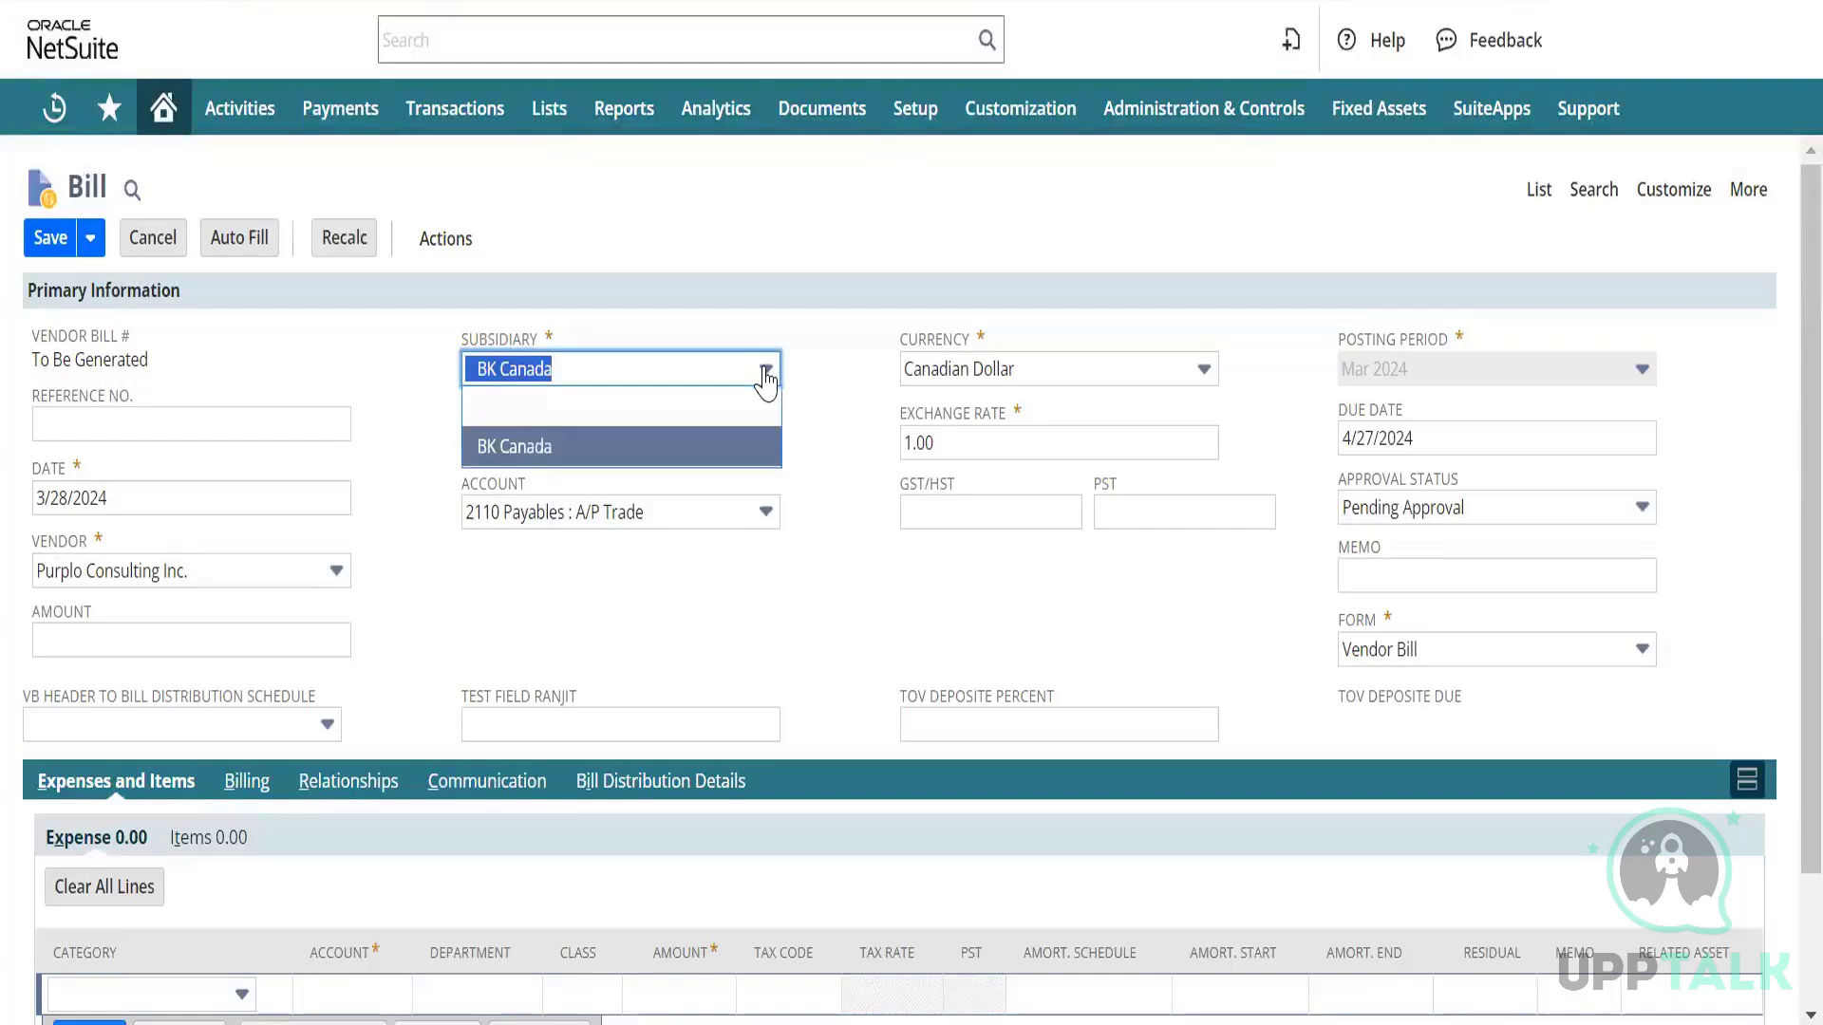
pyautogui.click(766, 378)
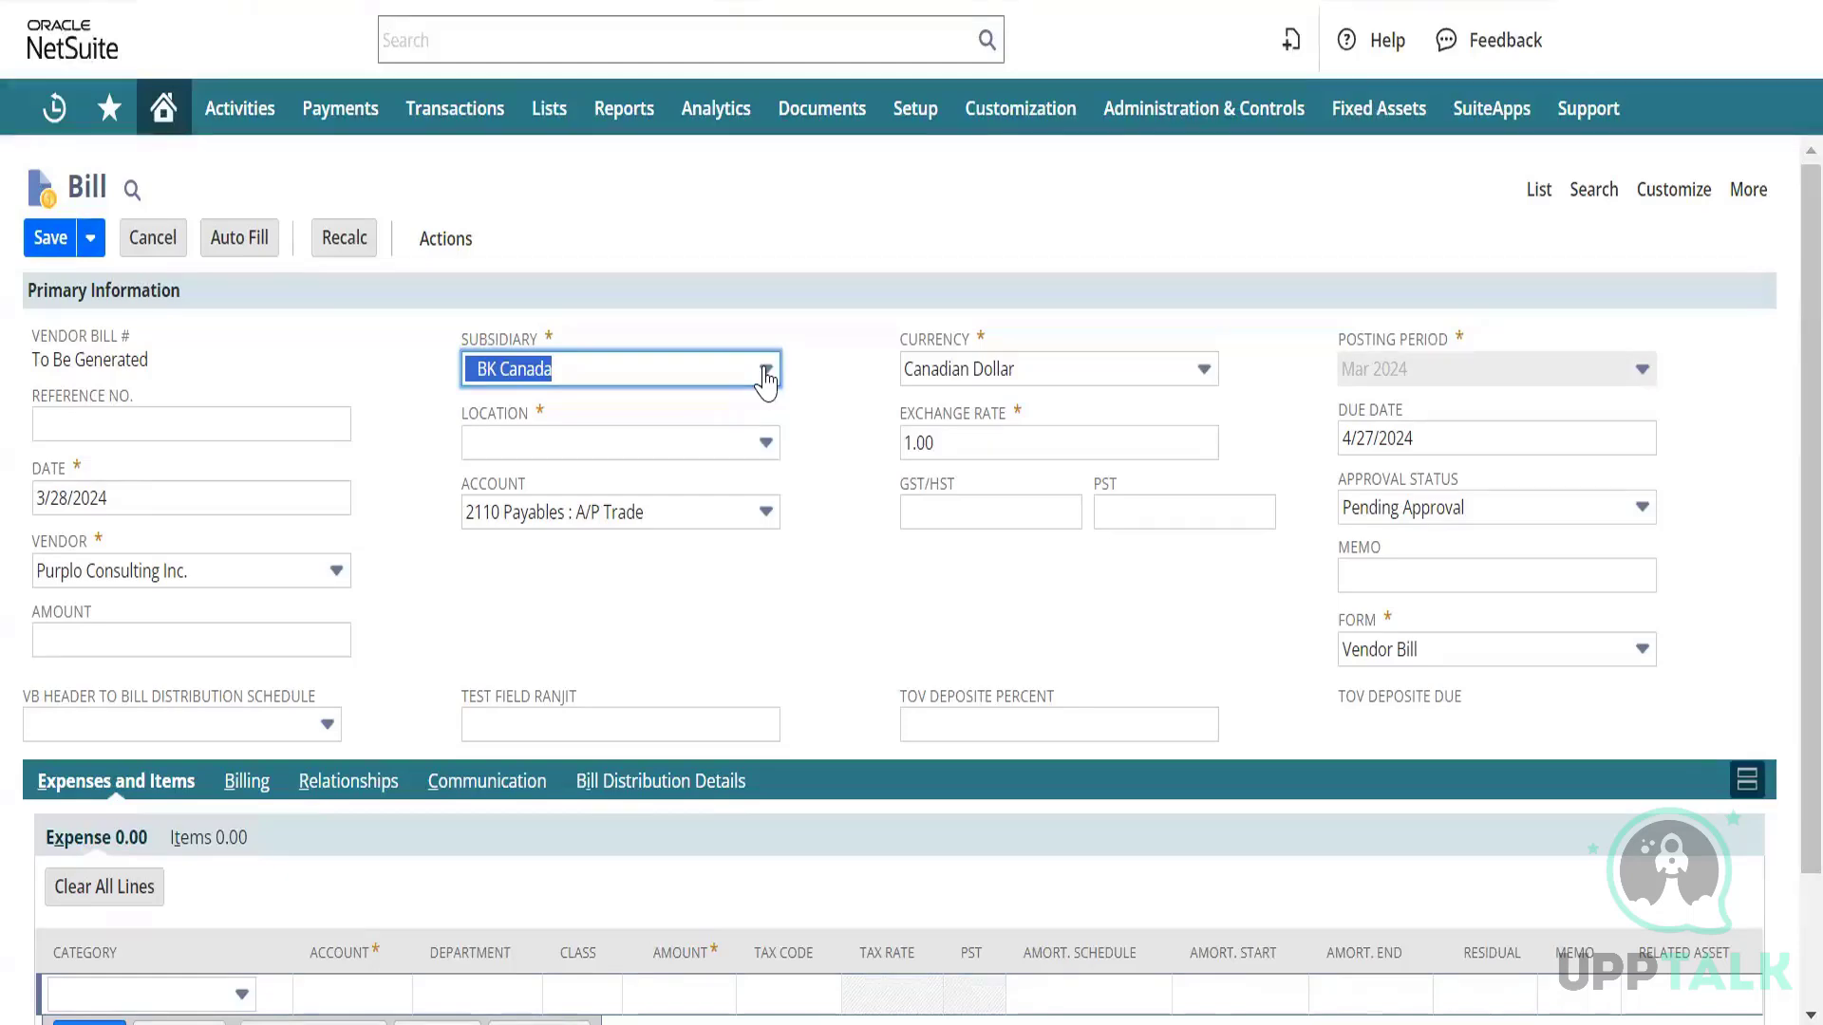
pyautogui.hotkey('alt', 'Tab')
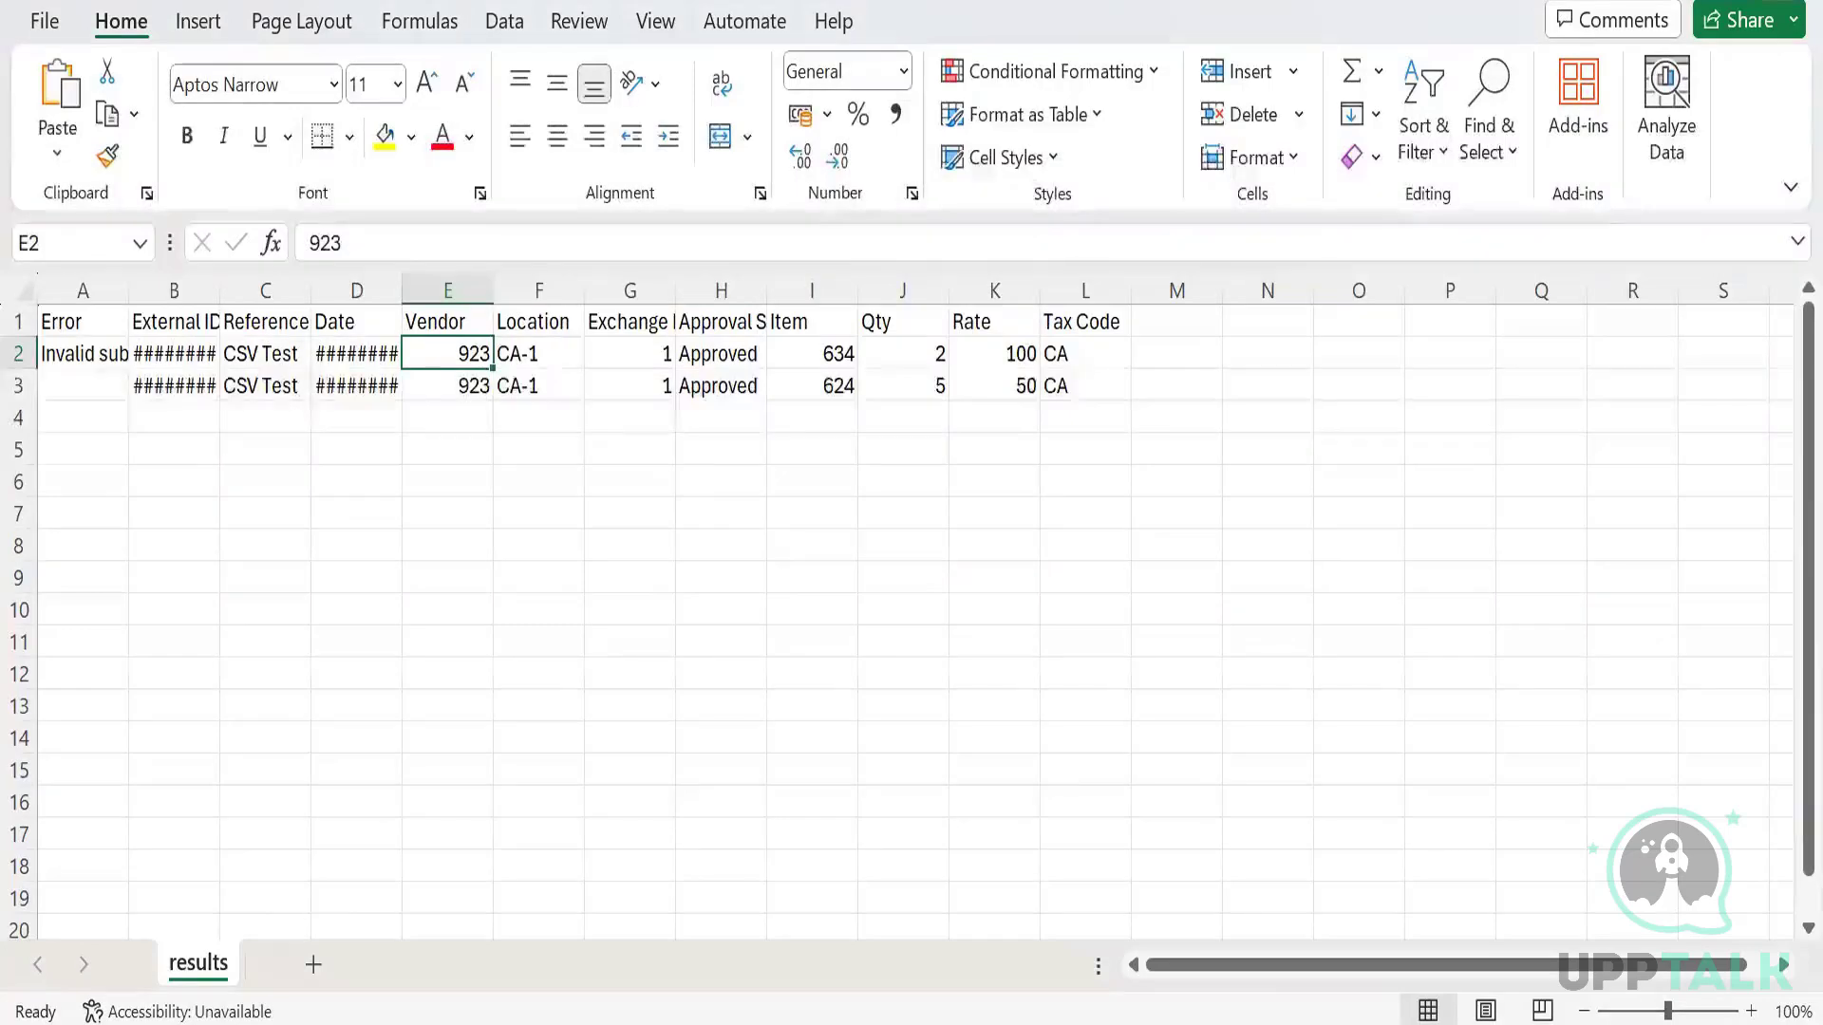
# Insert a blank column before Location in Test CSV and give it the header Subsidiary.
pyautogui.hotkey('alt', 'Tab')
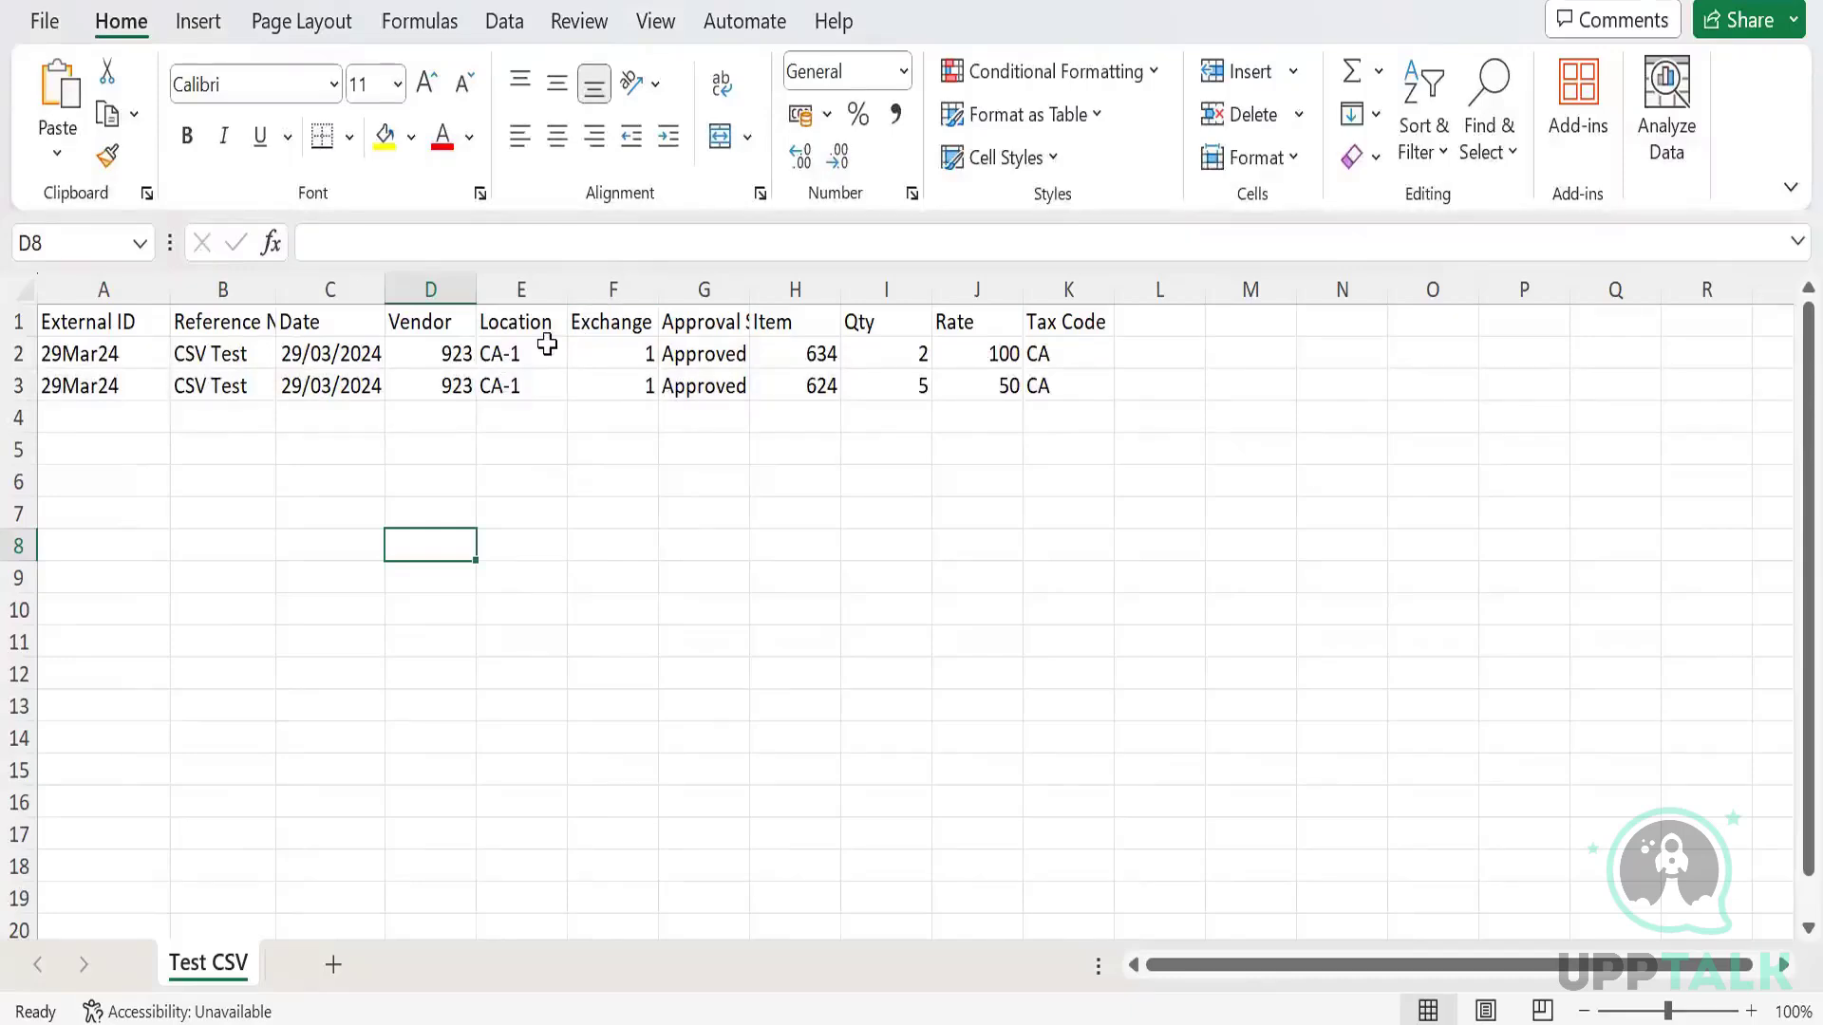
pyautogui.click(513, 276)
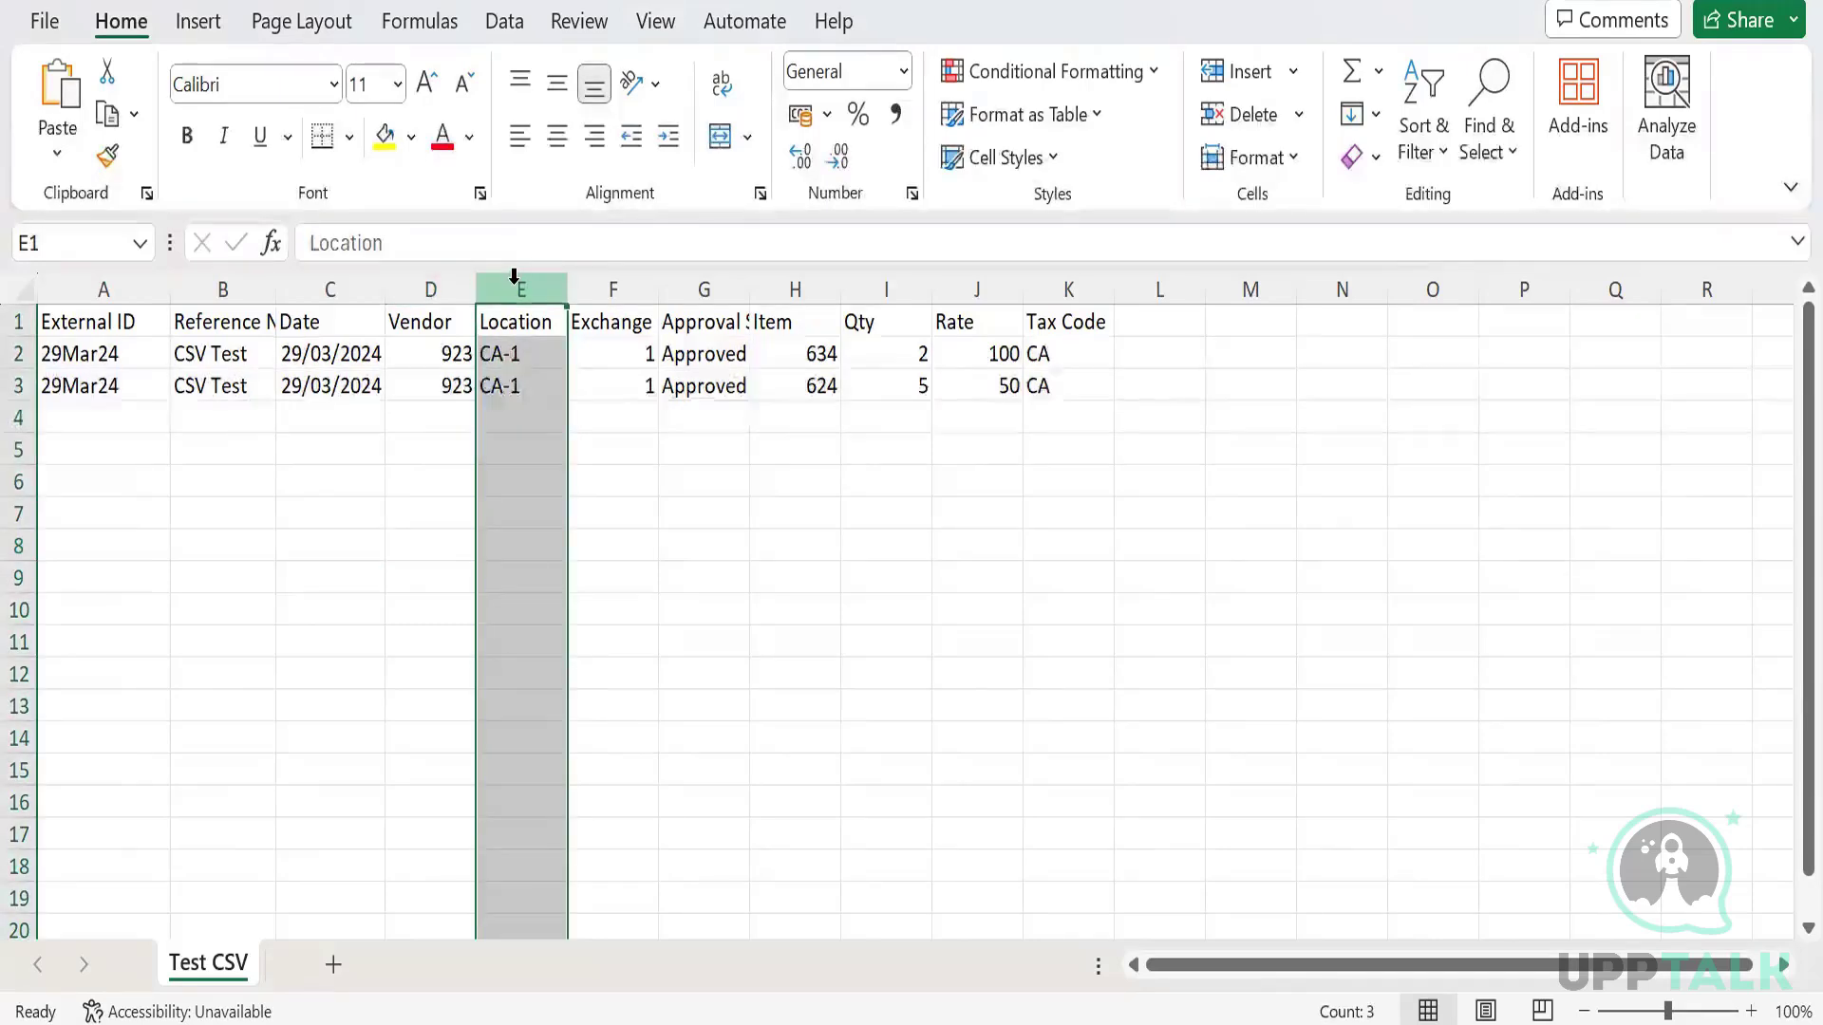
pyautogui.hotkey('ctrl', '+')
pyautogui.press('Down')
pyautogui.press('Up')
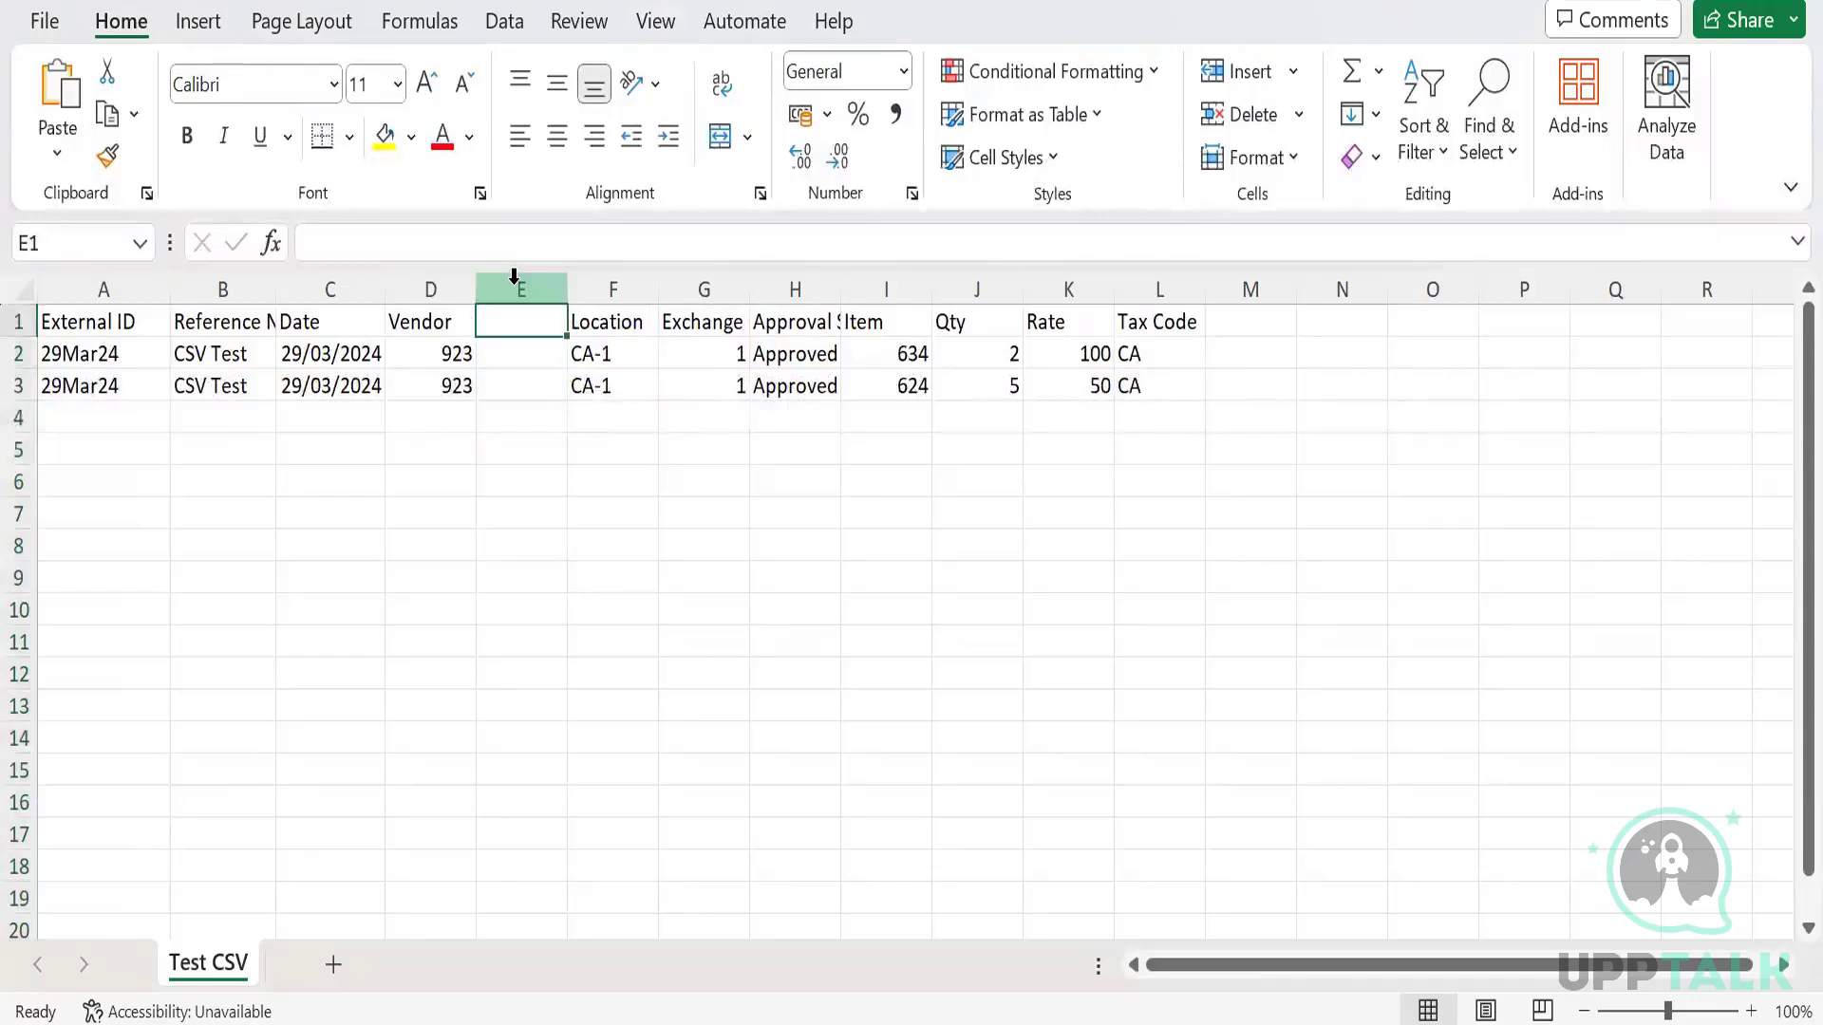
pyautogui.write('Subsi')
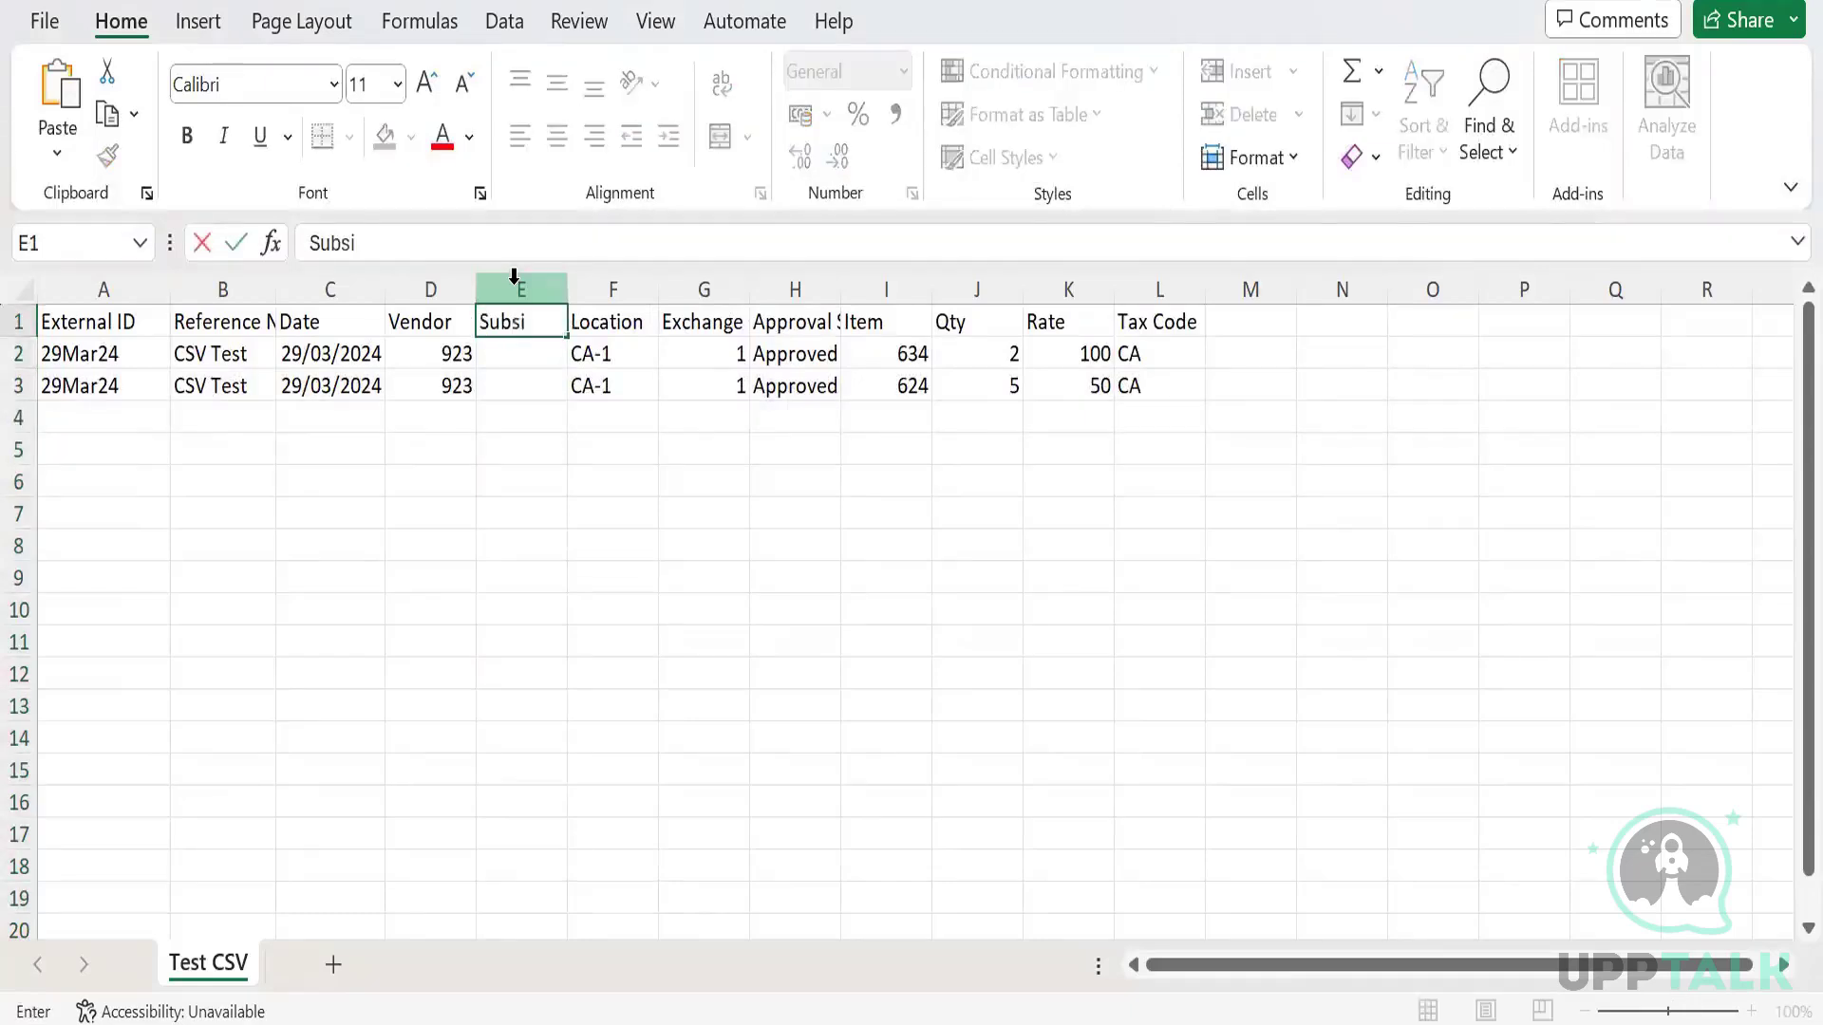
pyautogui.write('diary')
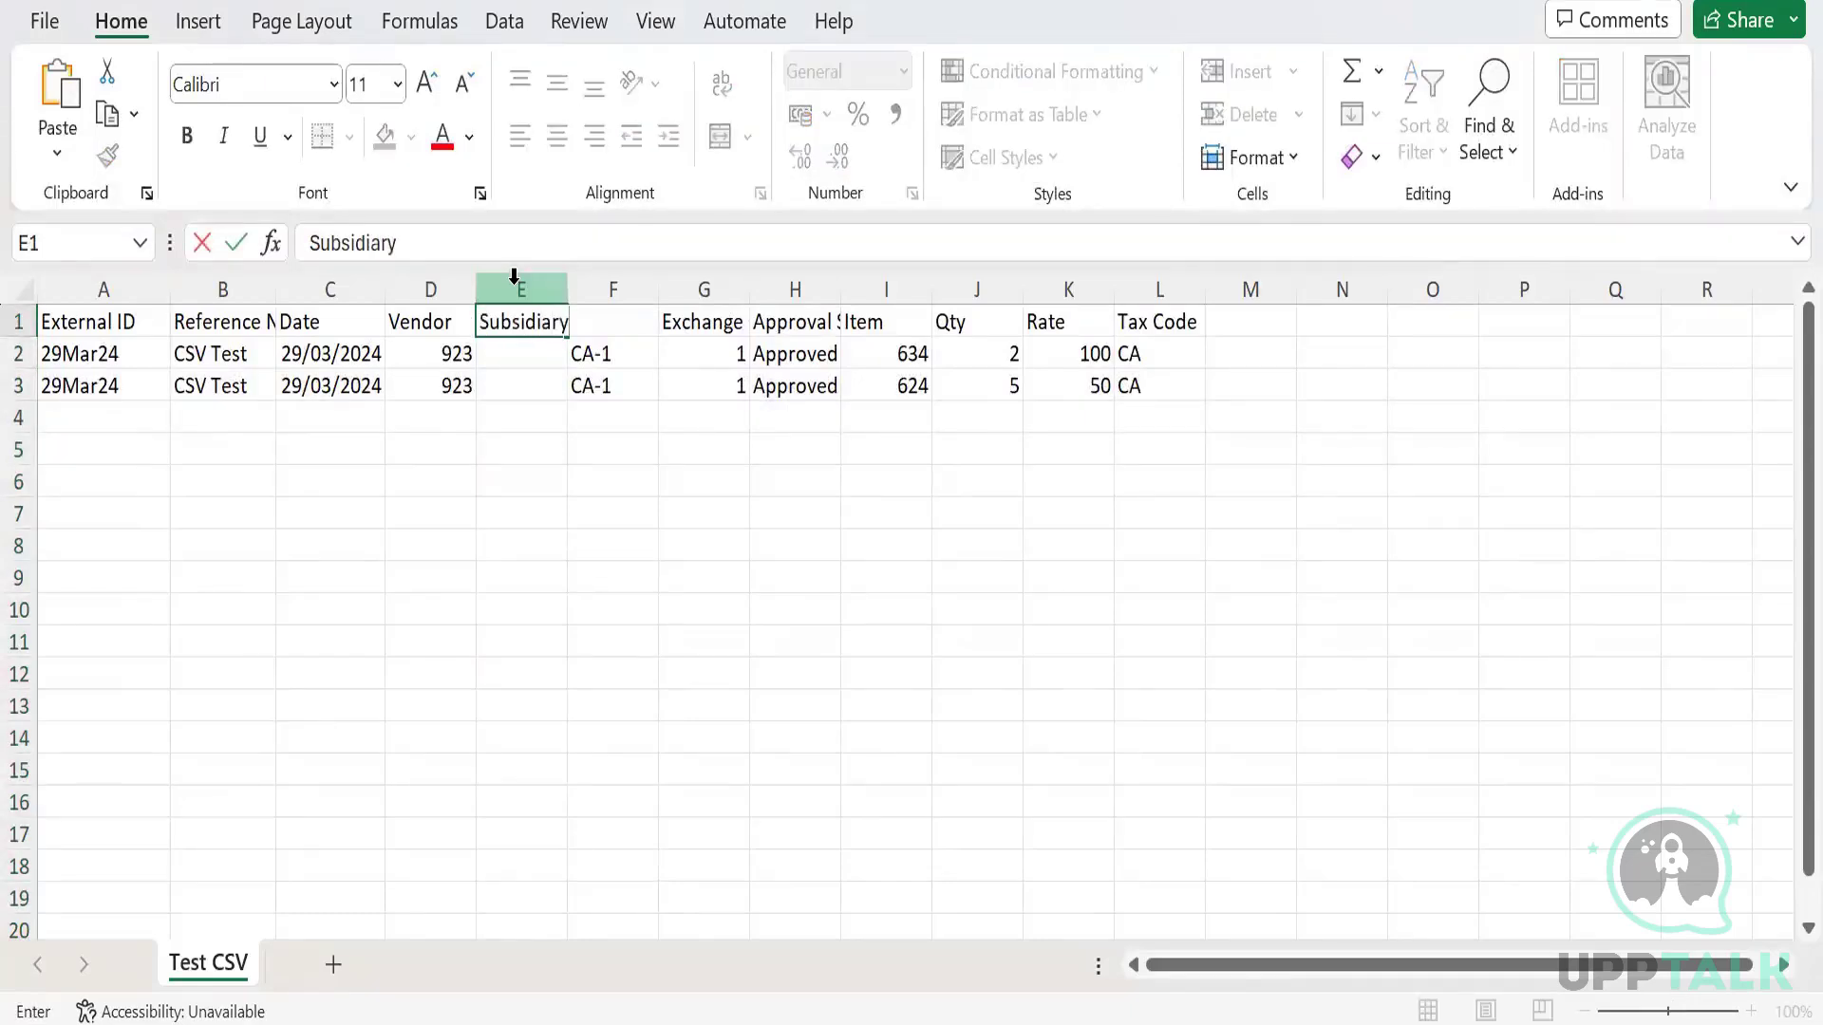
pyautogui.press('Return')
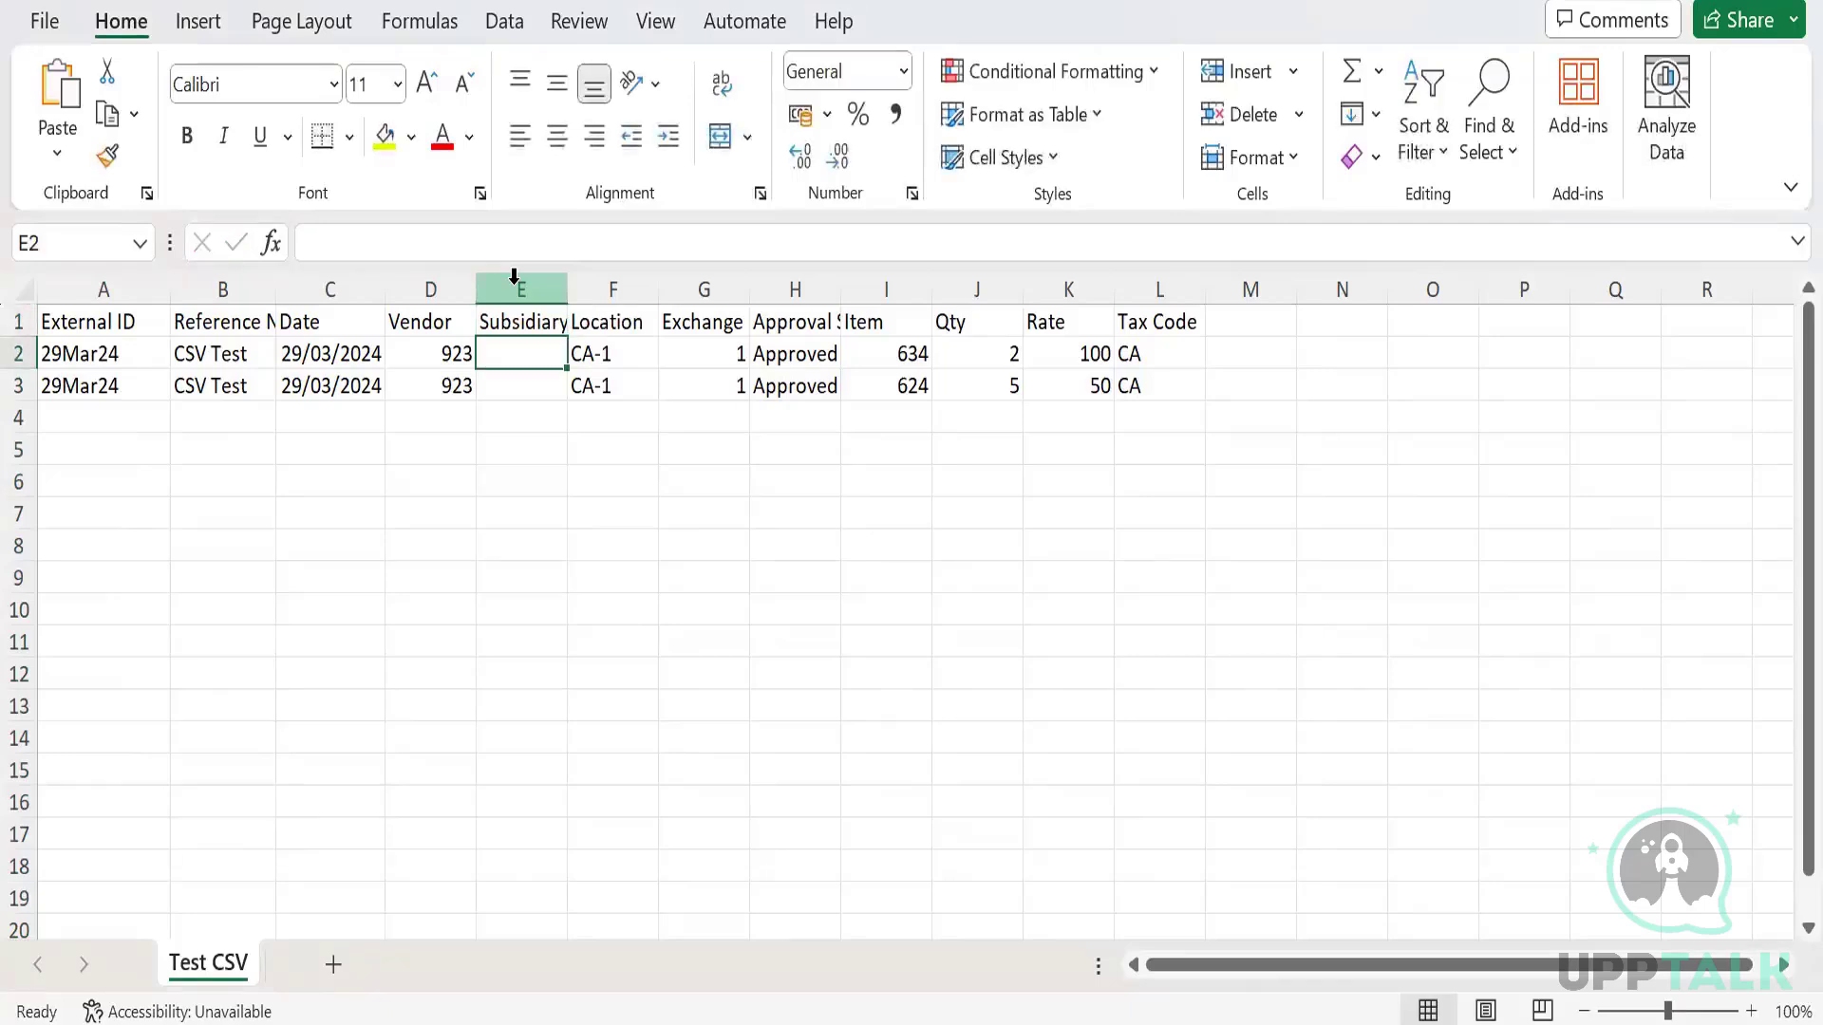
# Select both Date values in column C.
pyautogui.press('Down')
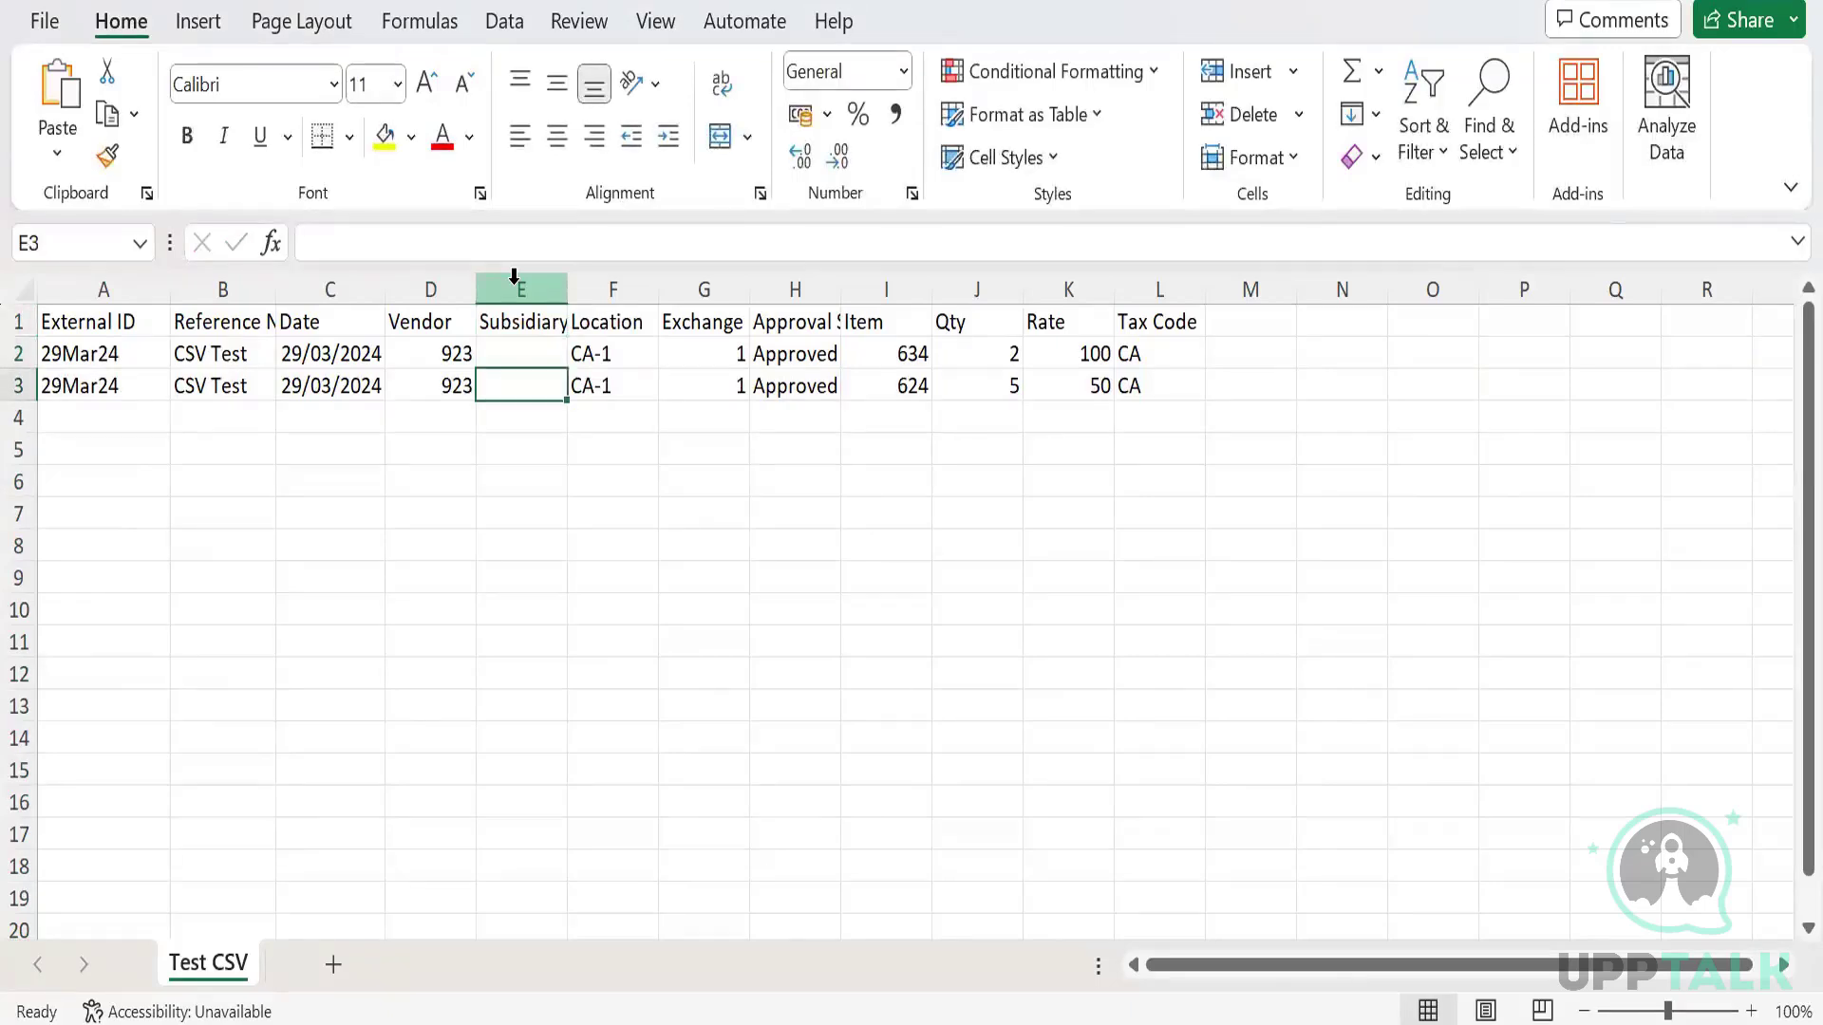
pyautogui.press('Left')
pyautogui.press('Left')
pyautogui.hotkey('shift', 'Up')
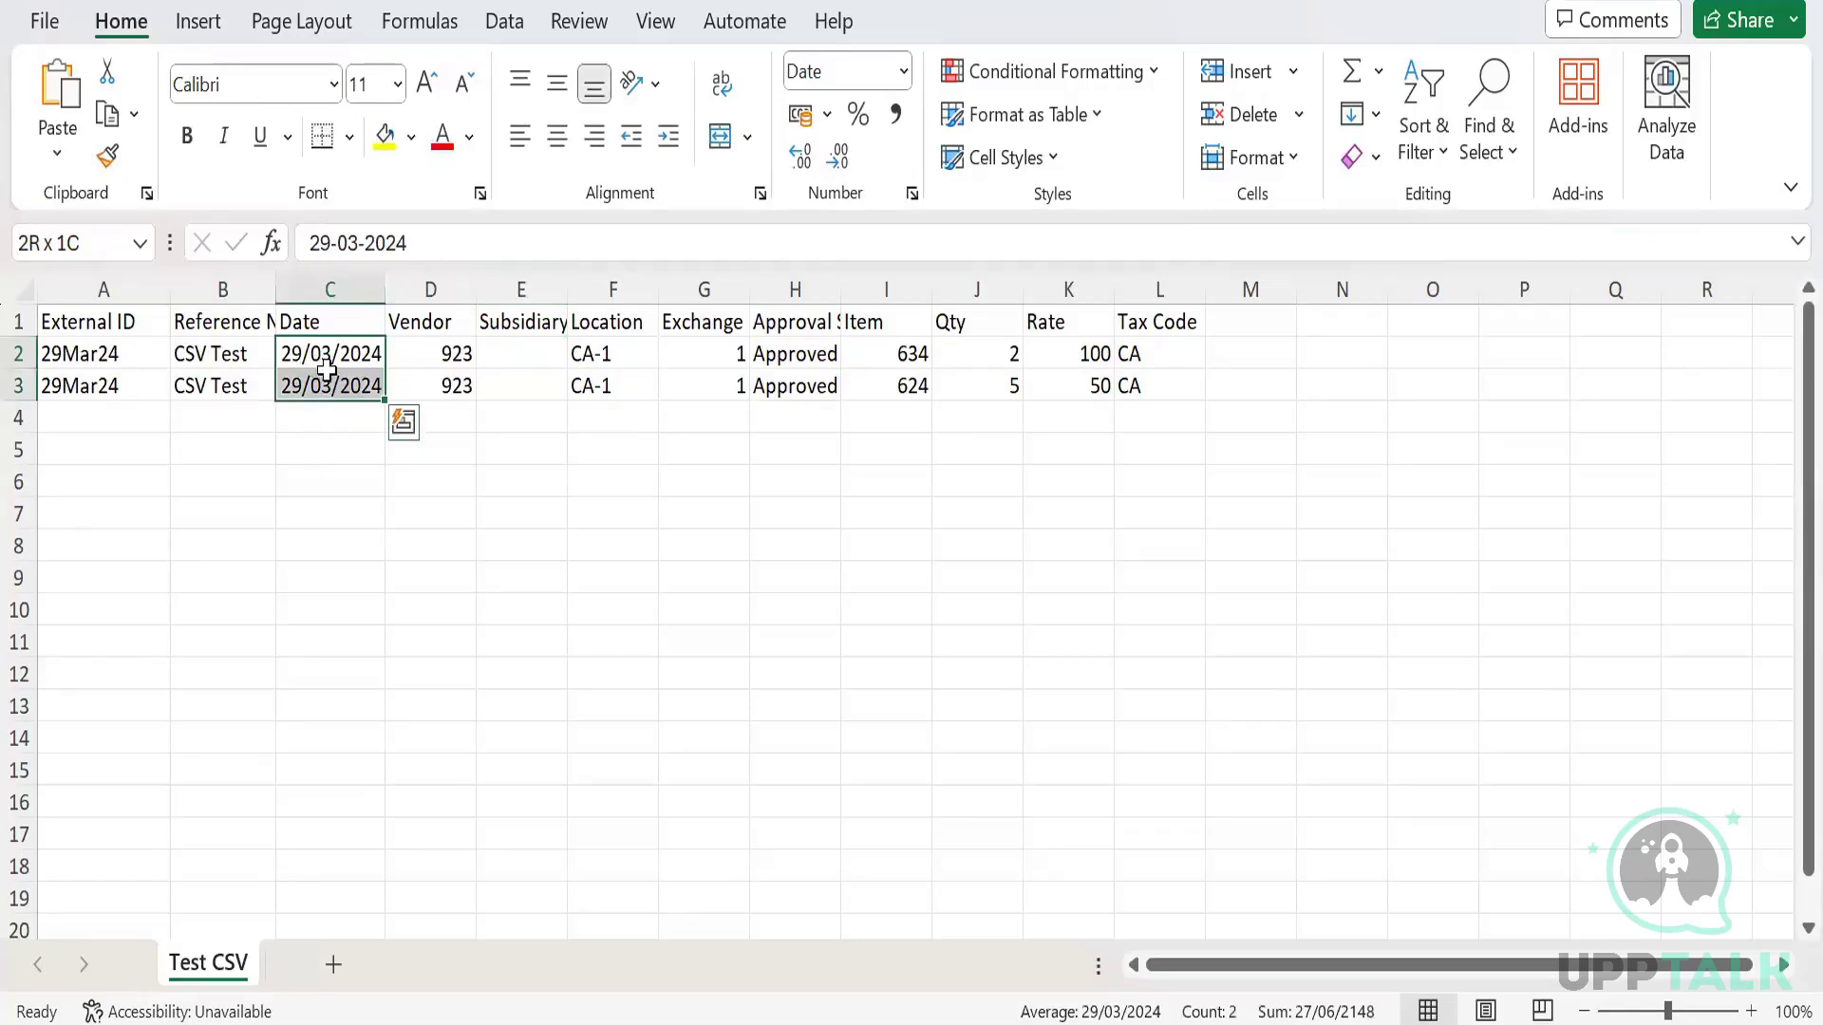
# Give Date cells C2:C3 a custom mm/dd/yyyy format so they show 03/29/2024.
pyautogui.click(327, 373)
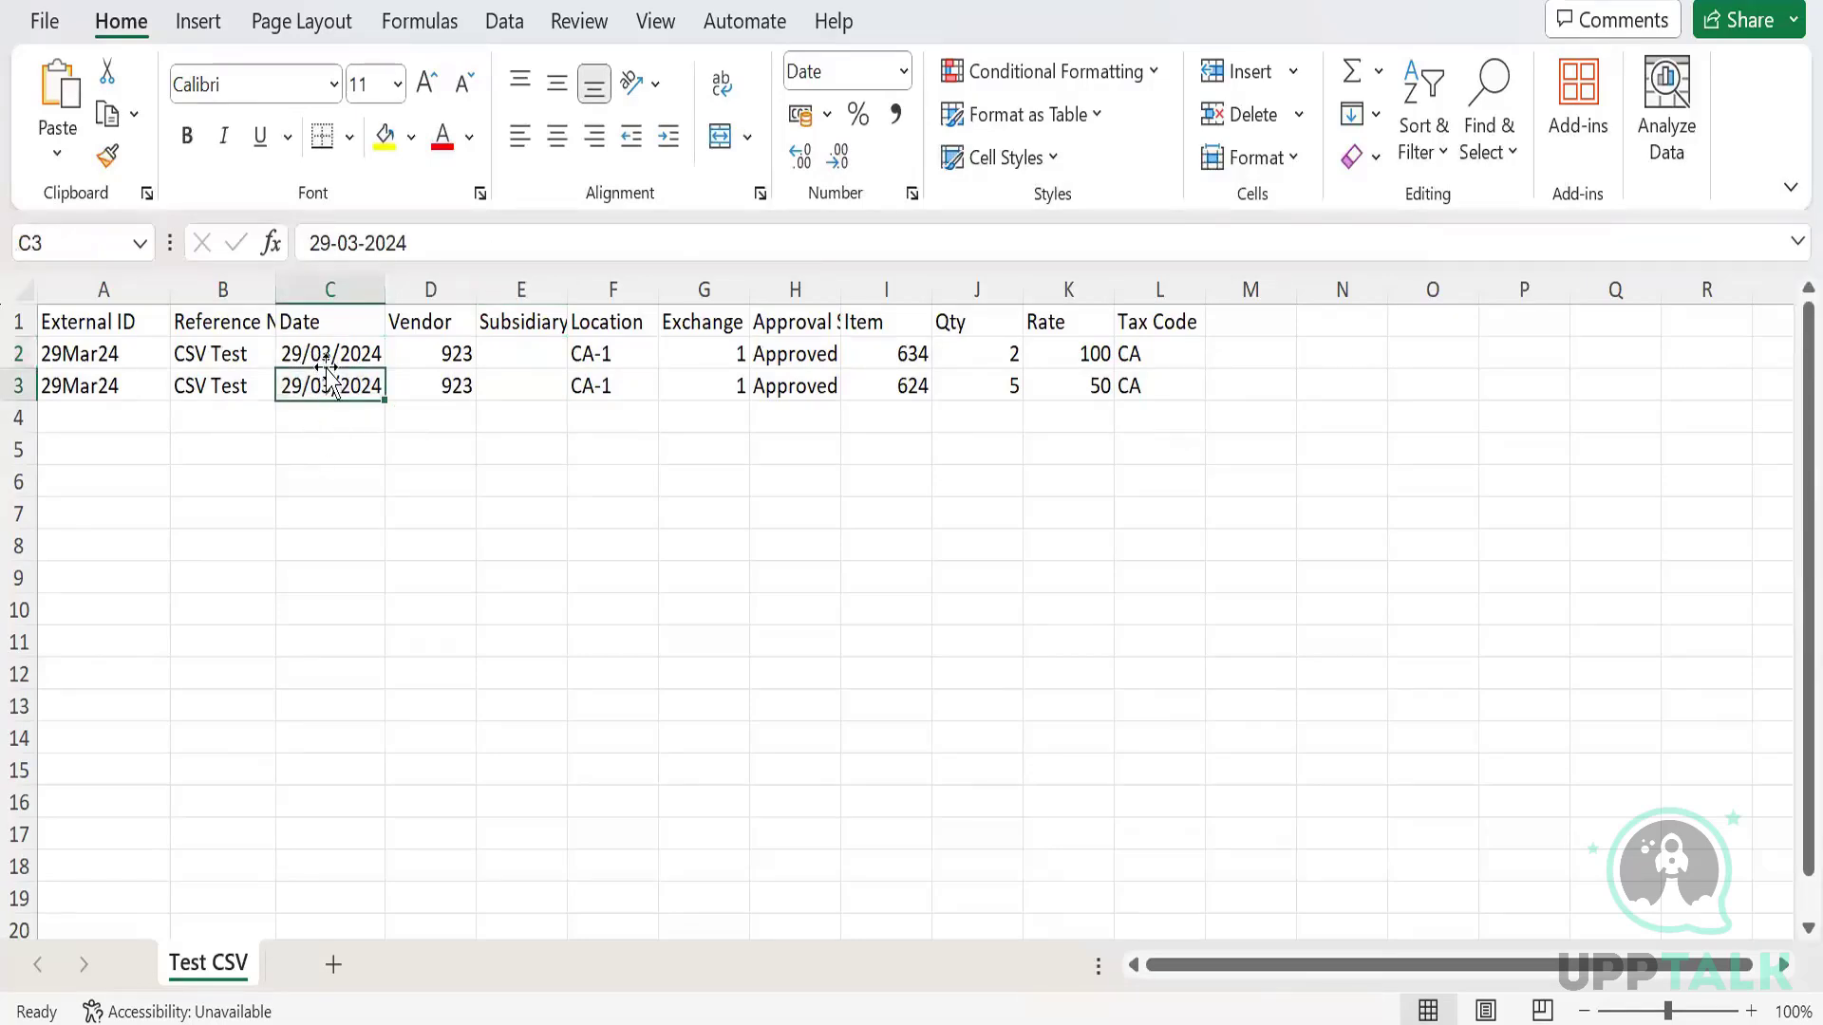
pyautogui.click(324, 343)
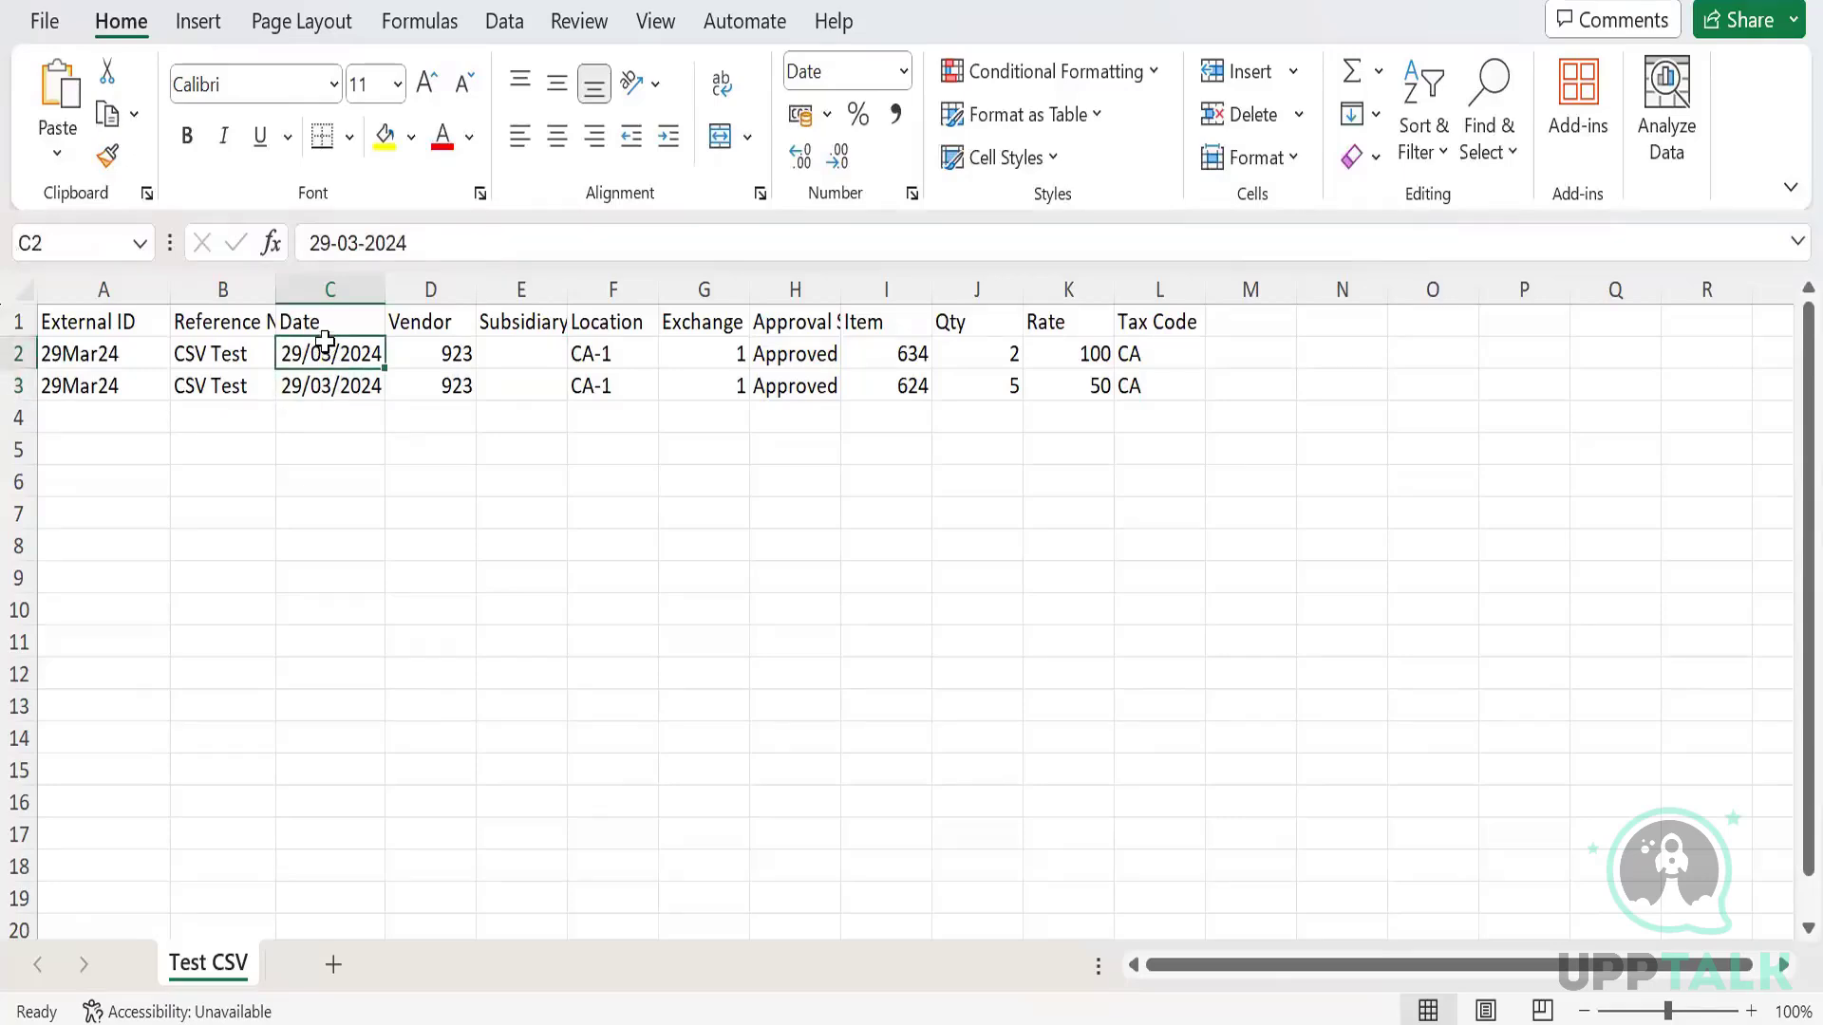
pyautogui.hotkey('shift', 'Down')
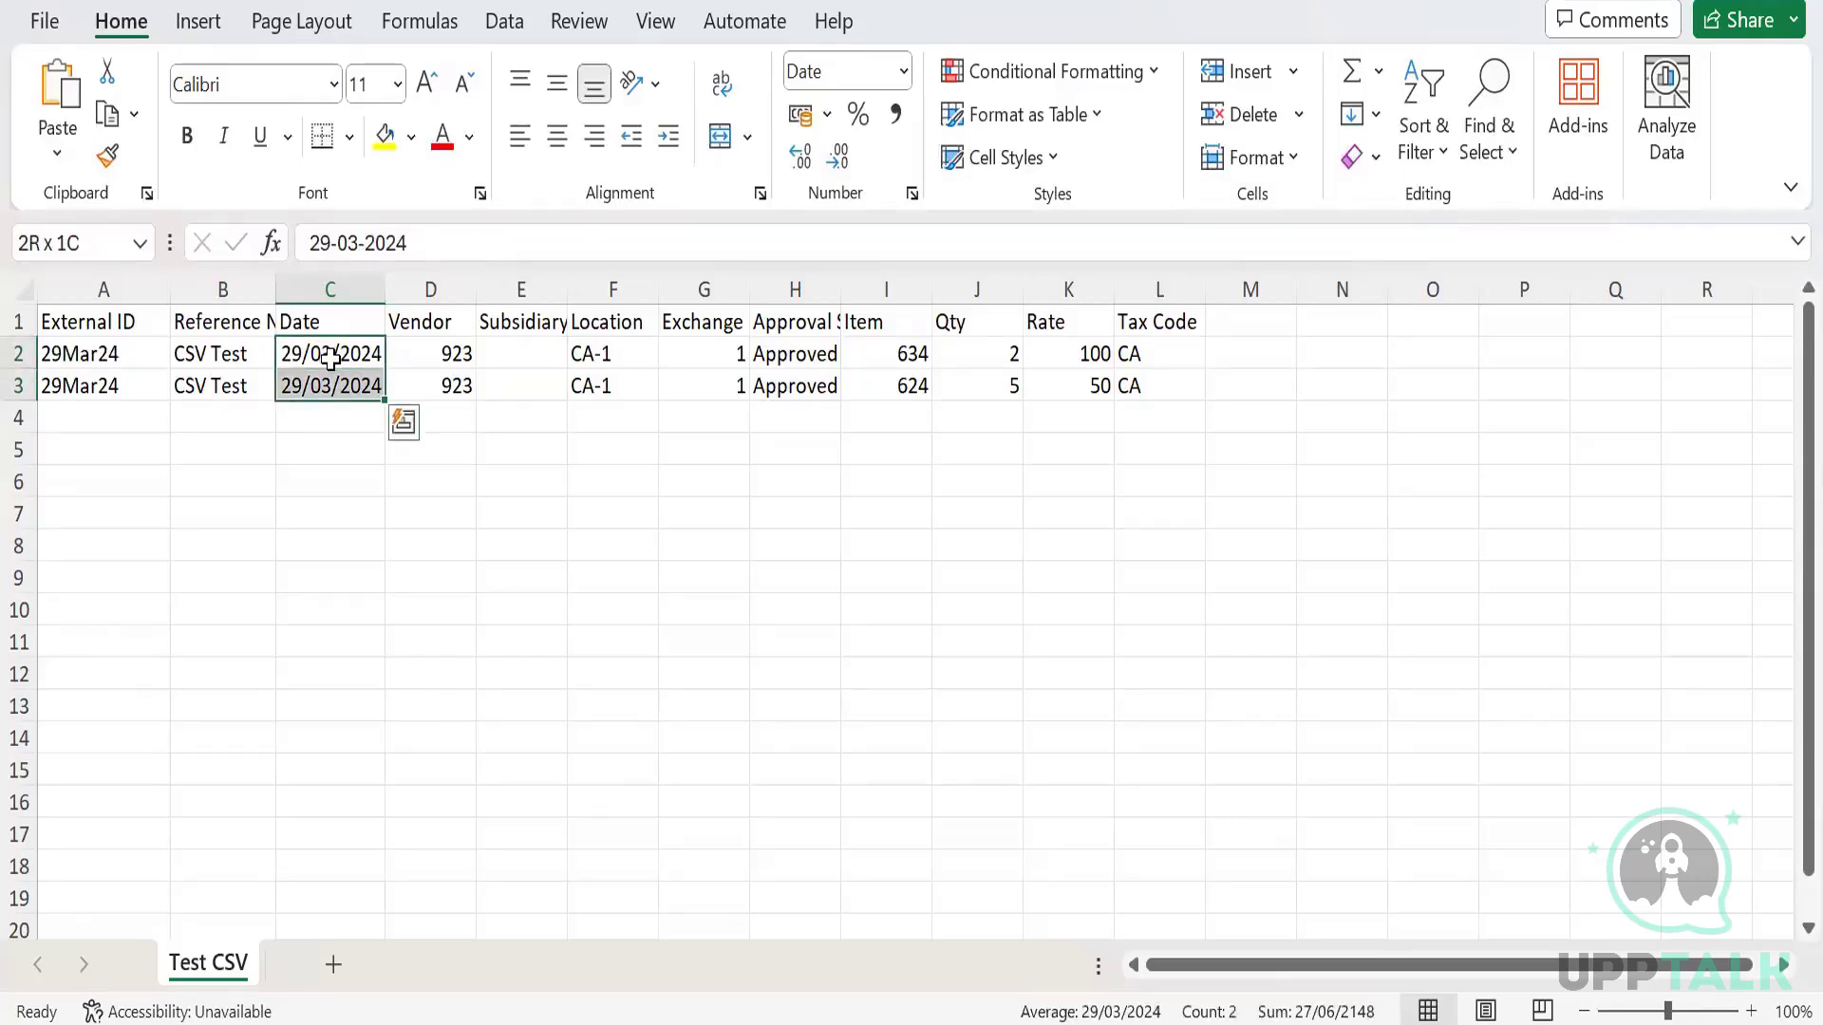
pyautogui.rightClick(345, 400)
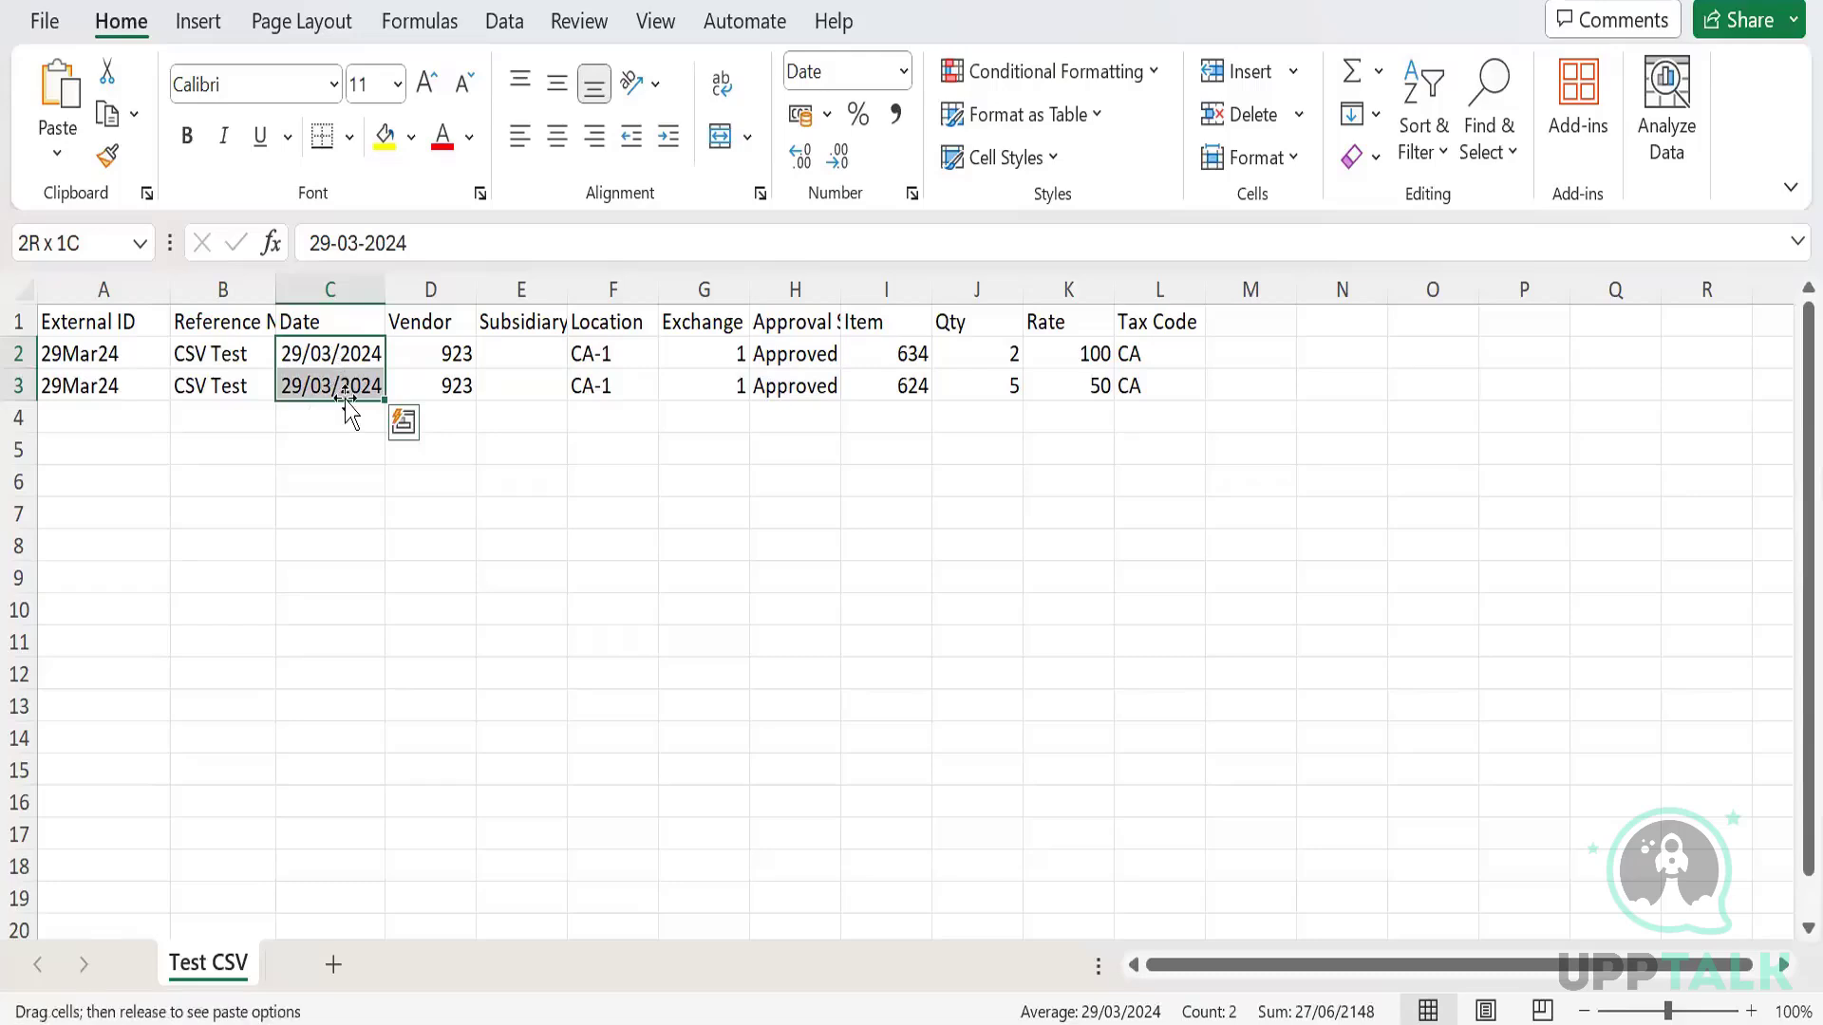
pyautogui.rightClick(345, 401)
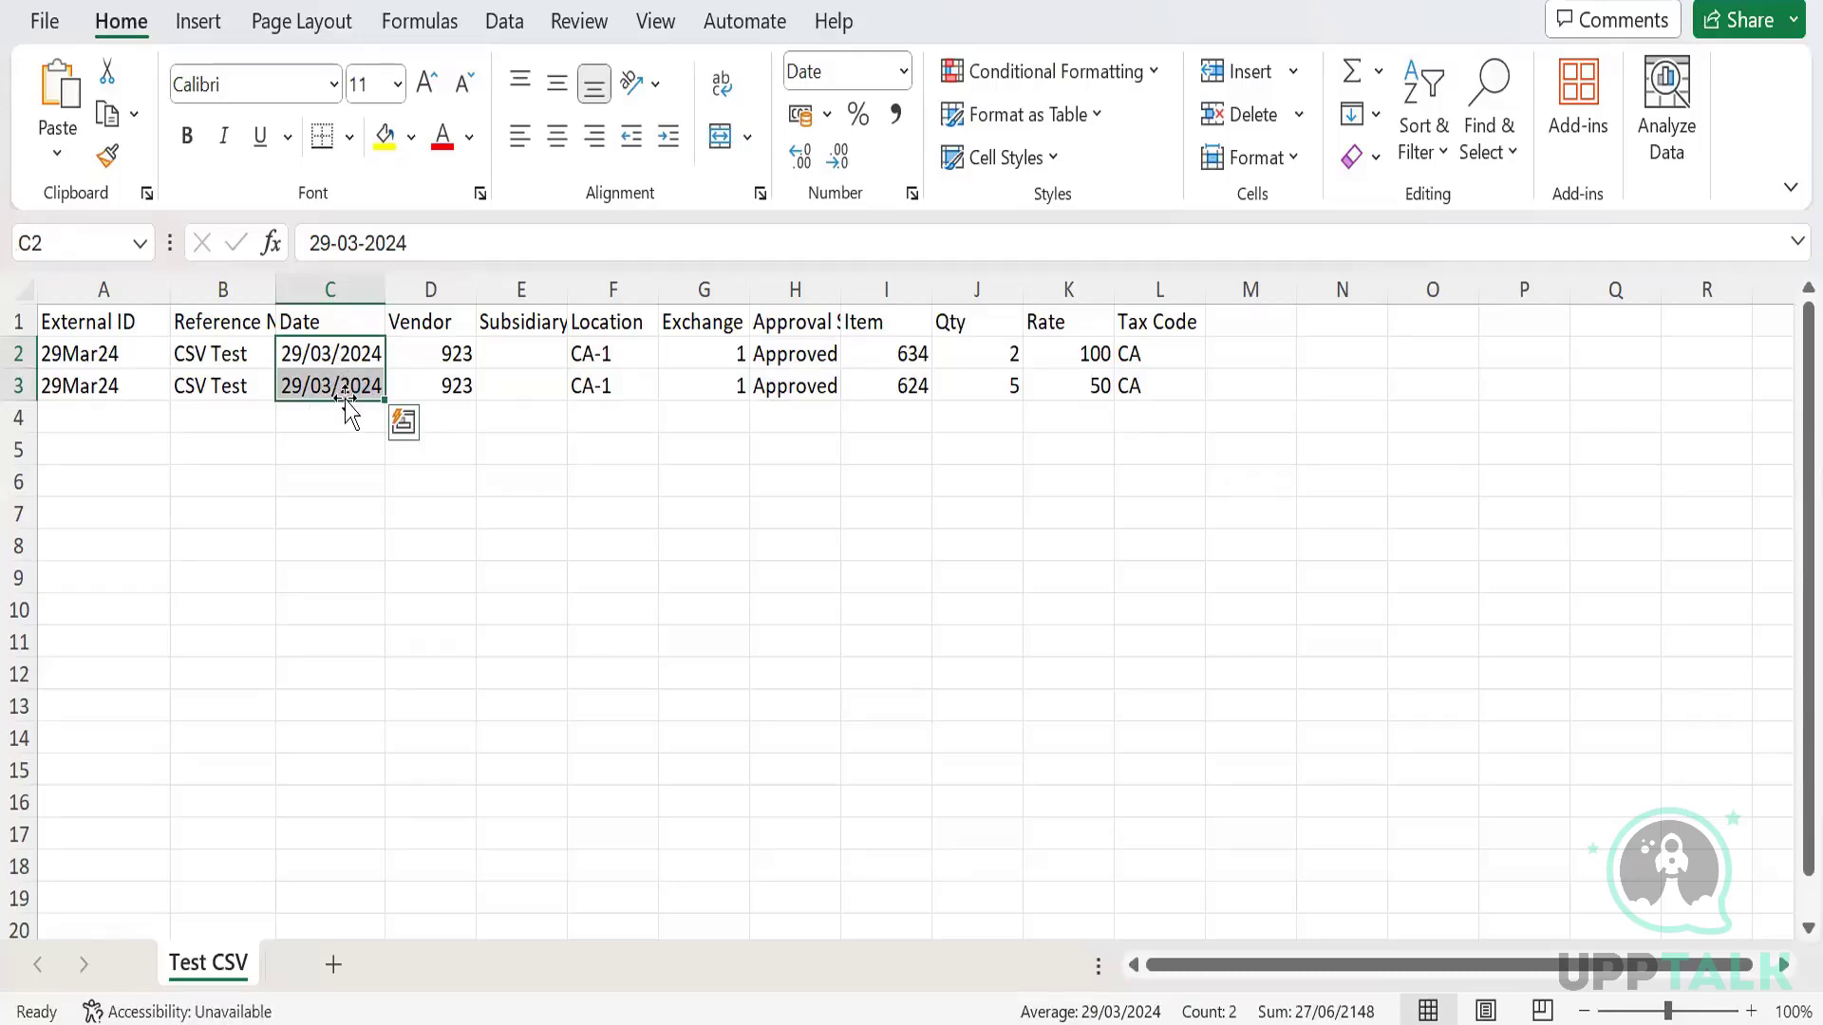
pyautogui.rightClick(334, 372)
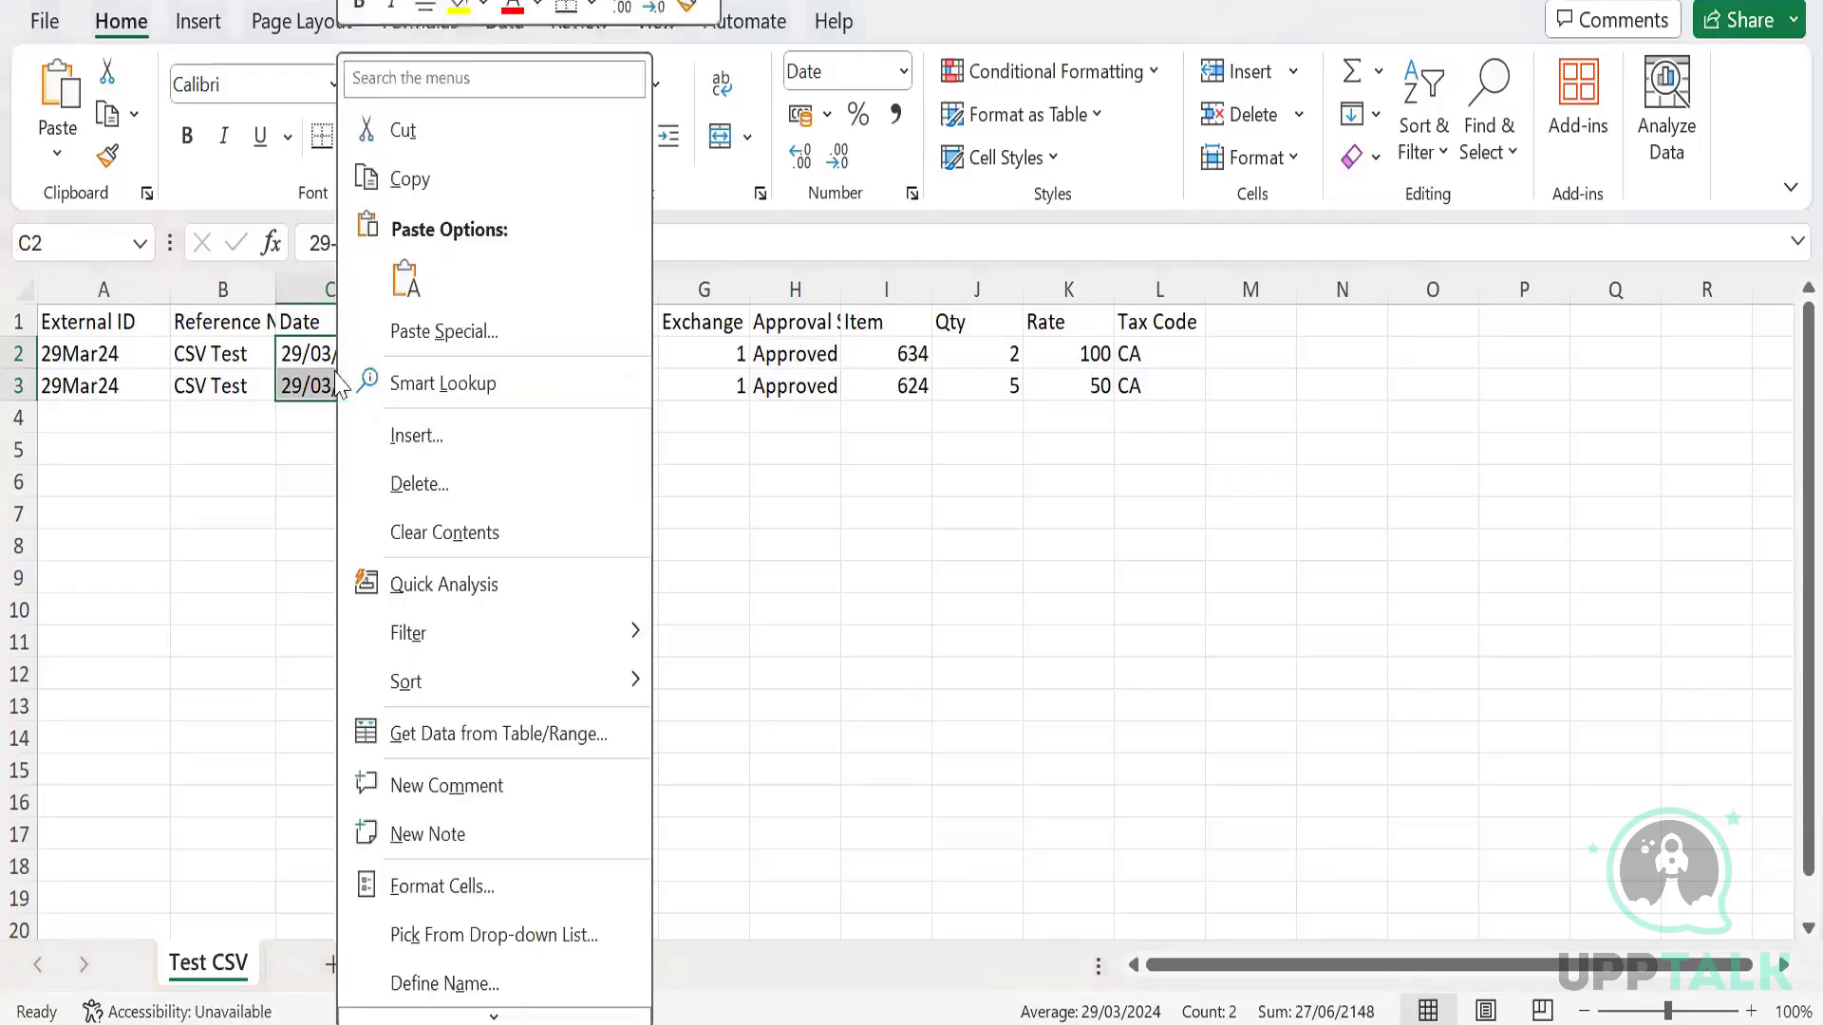
pyautogui.click(504, 883)
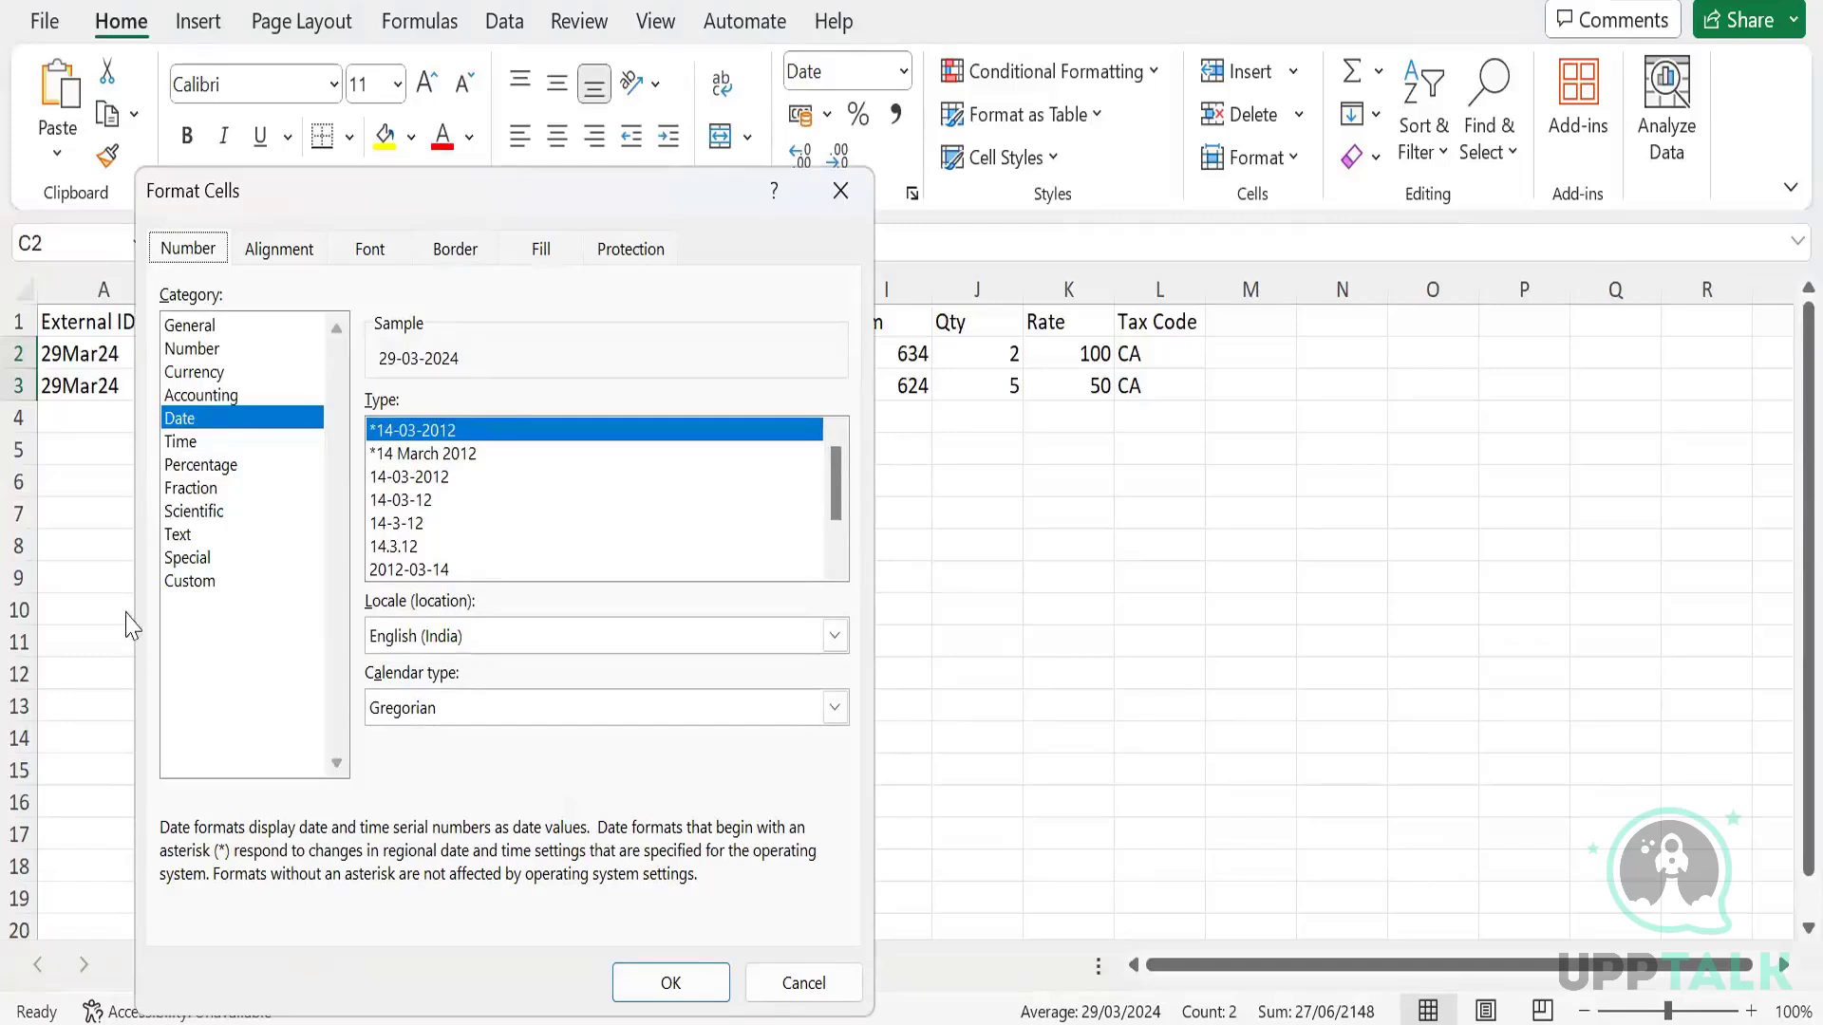
pyautogui.click(217, 582)
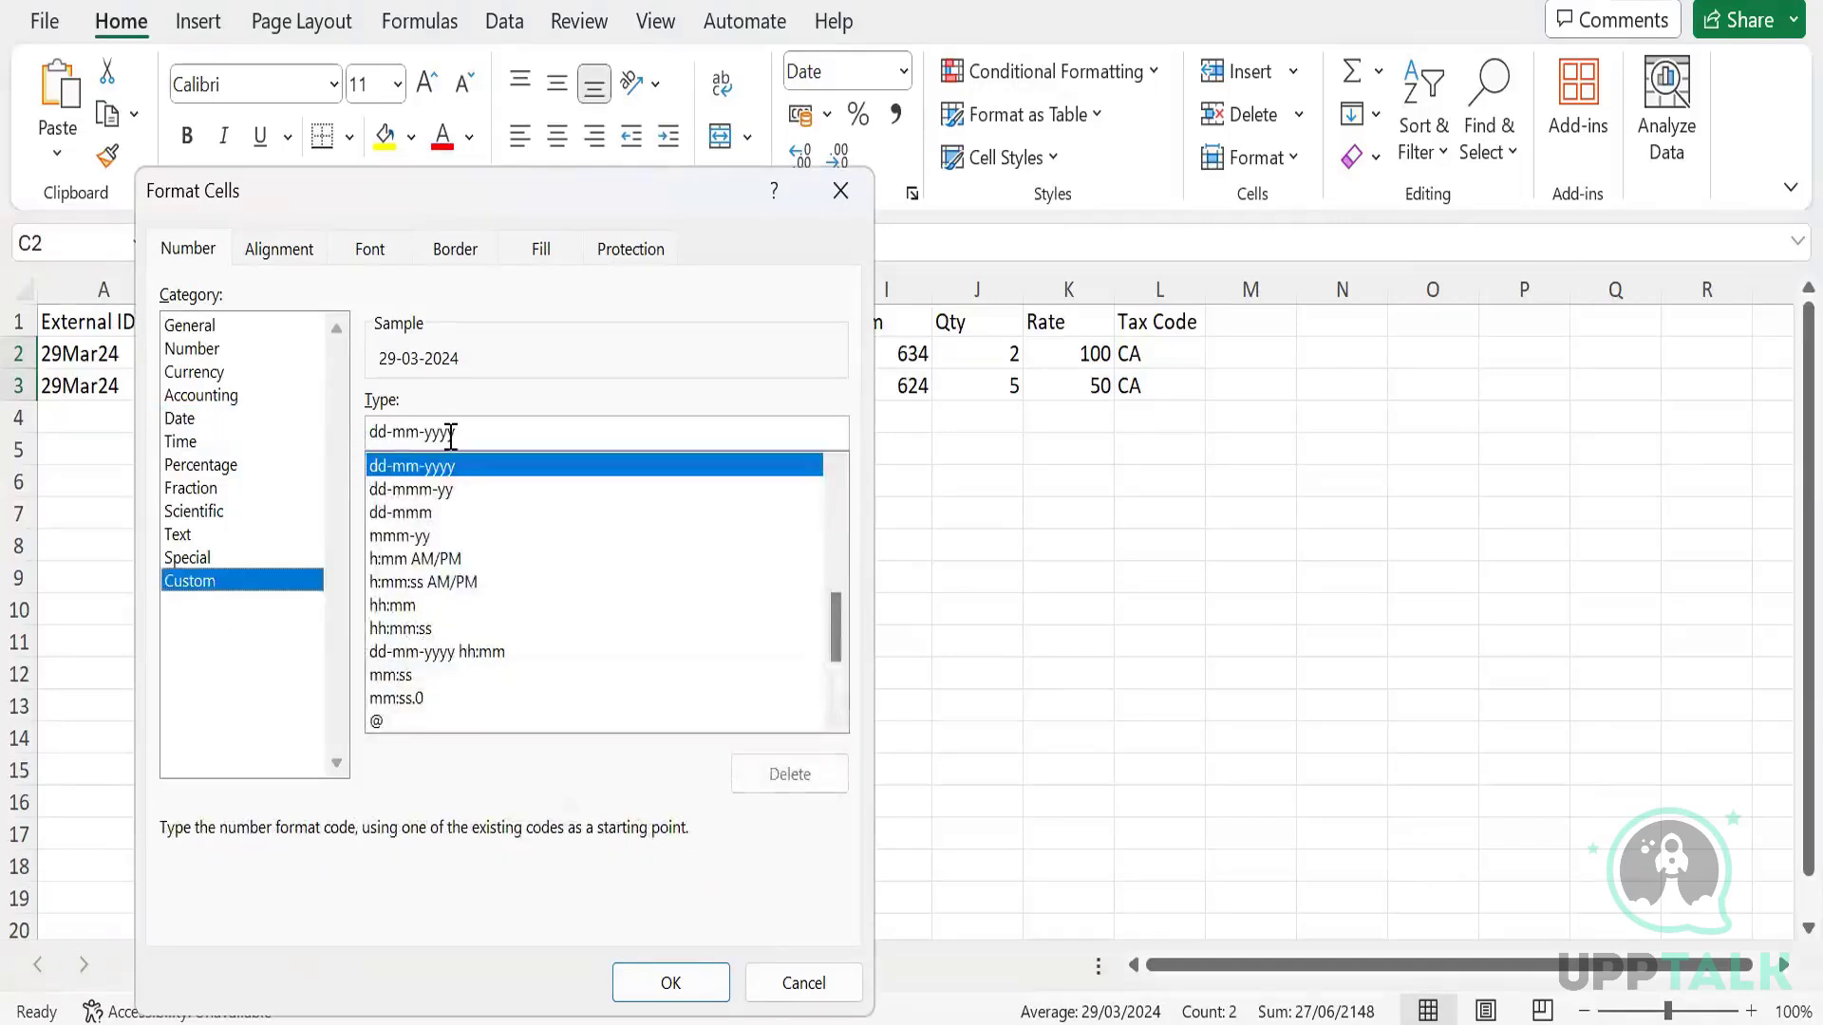
pyautogui.moveTo(464, 431); pyautogui.dragTo(381, 434)
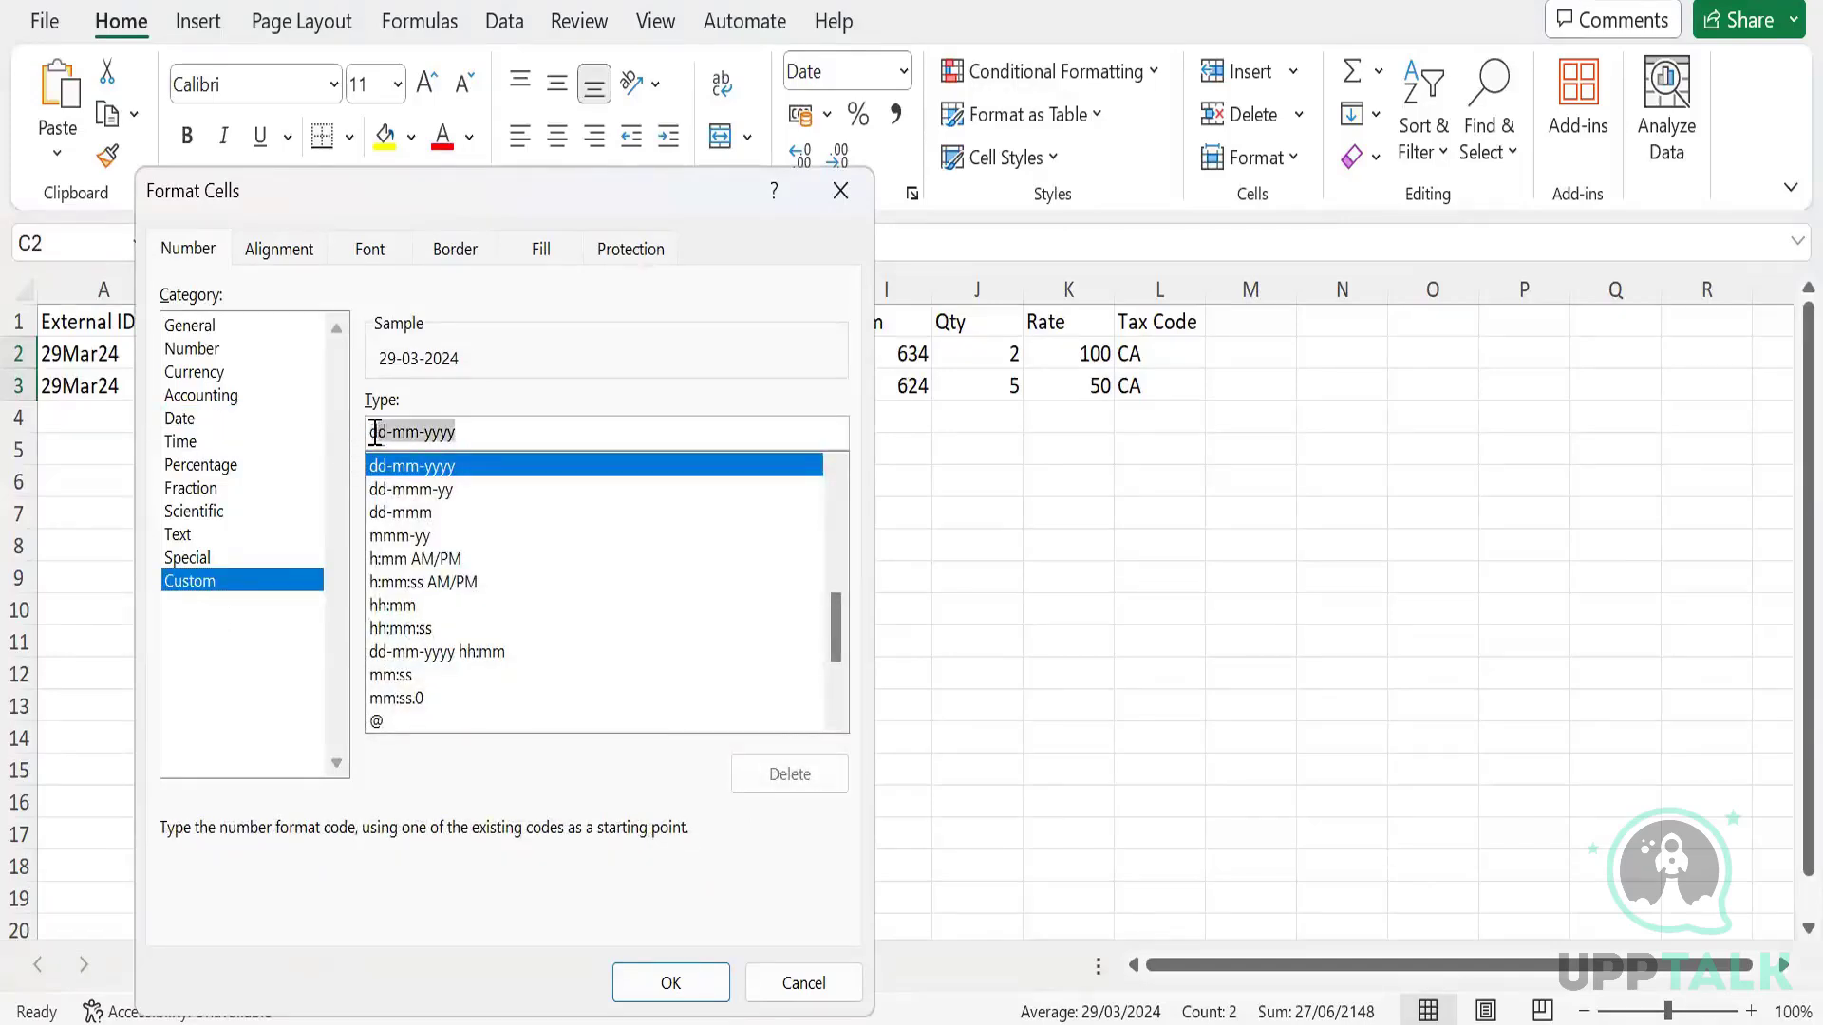
pyautogui.write('mm/dd')
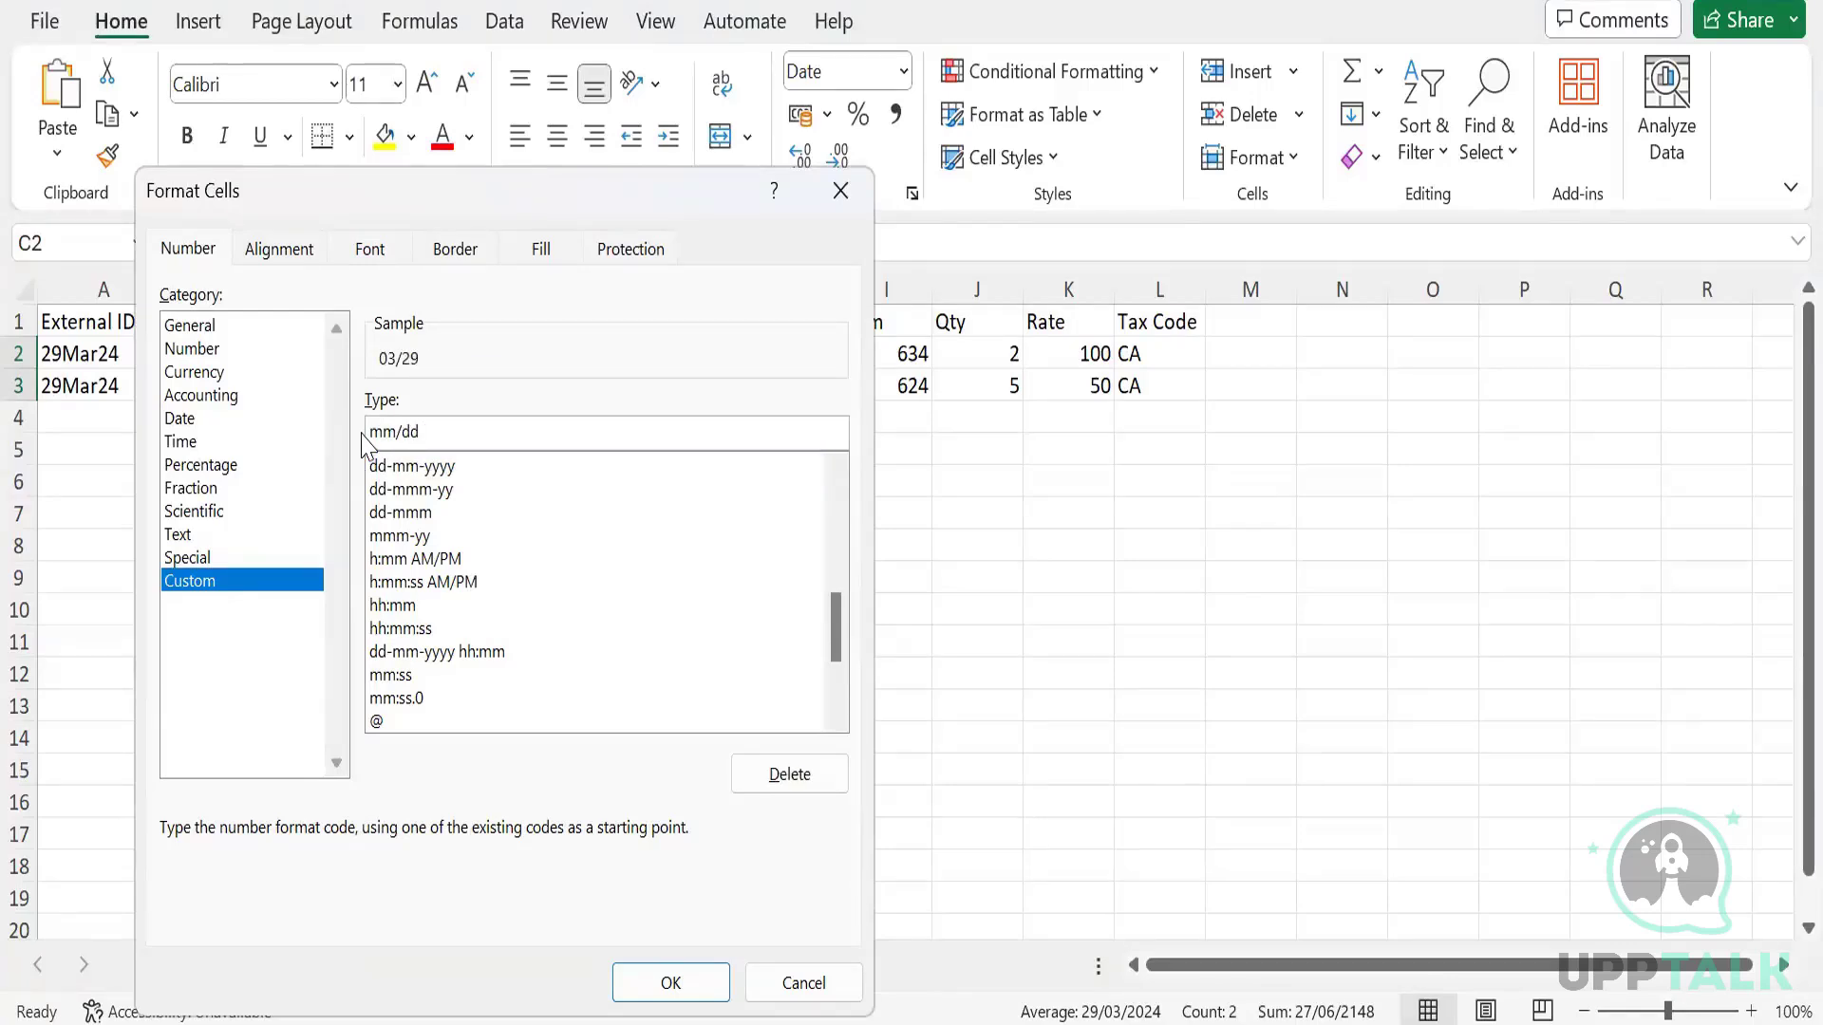
pyautogui.write('/yyyy')
pyautogui.press('Return')
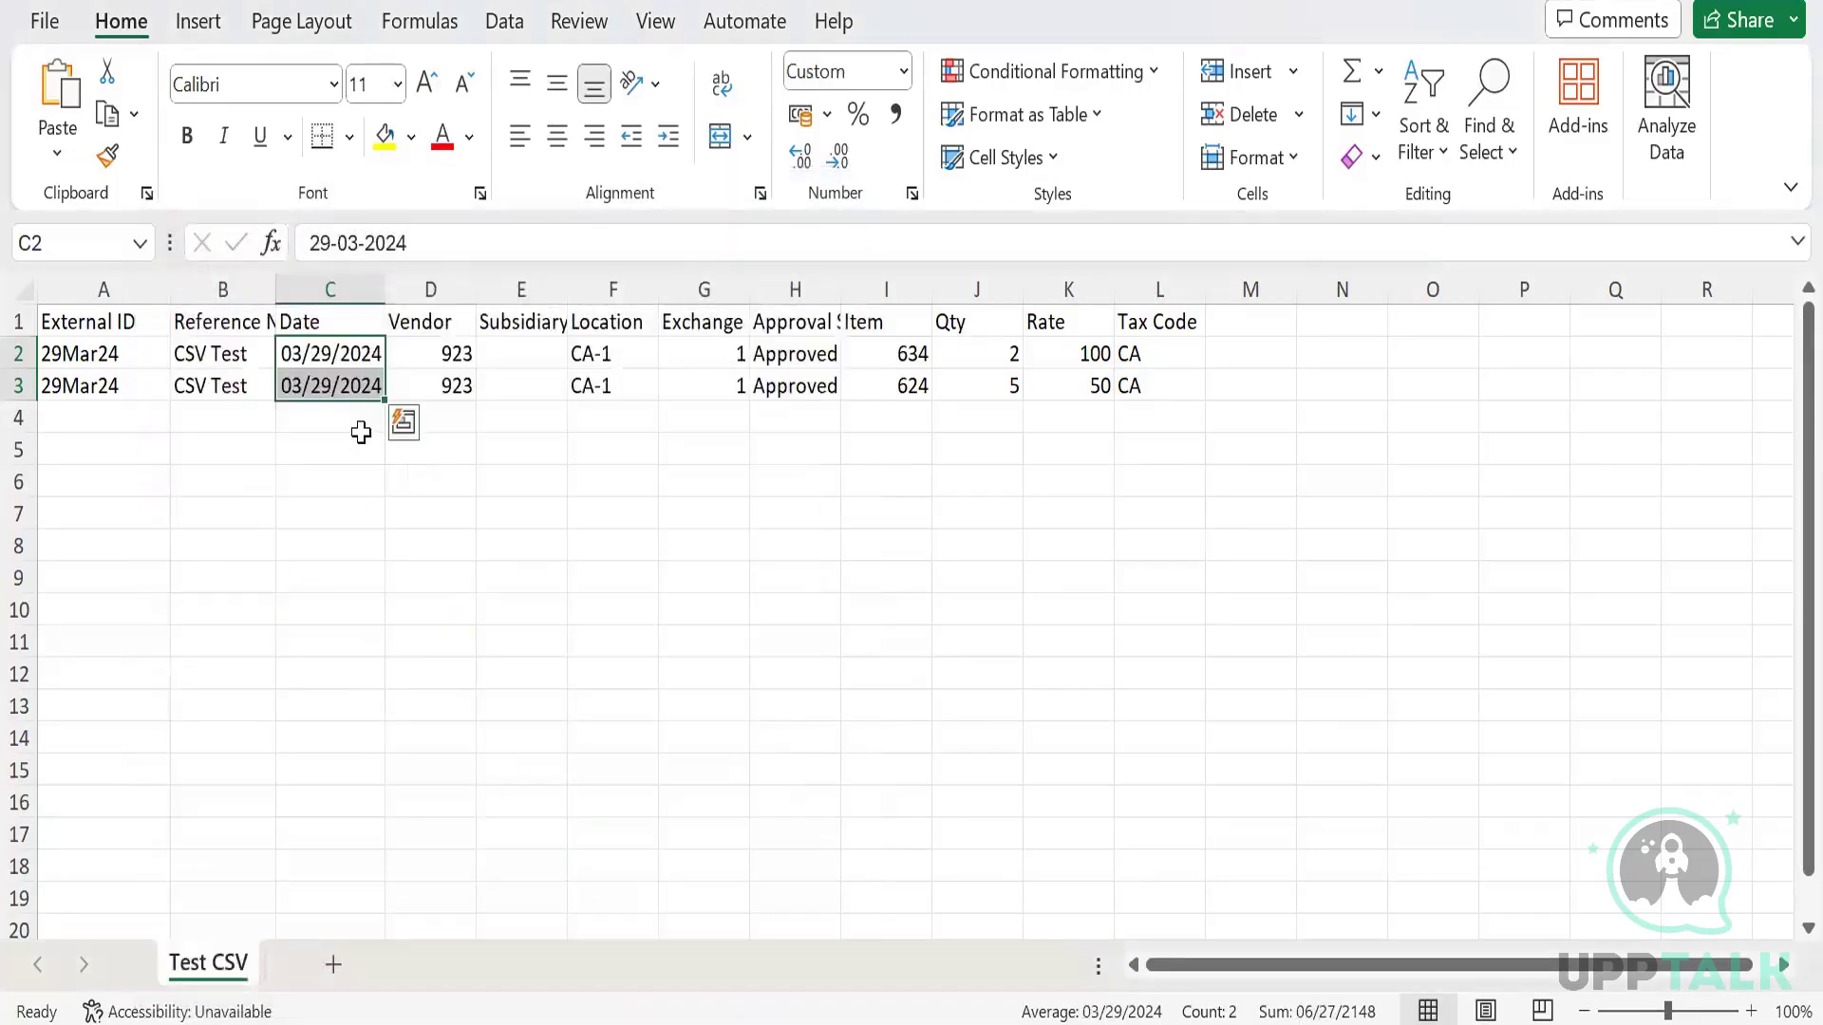
# Paste BK Canada into Subsidiary cell E2 and return to the NetSuite bill form.
pyautogui.click(516, 350)
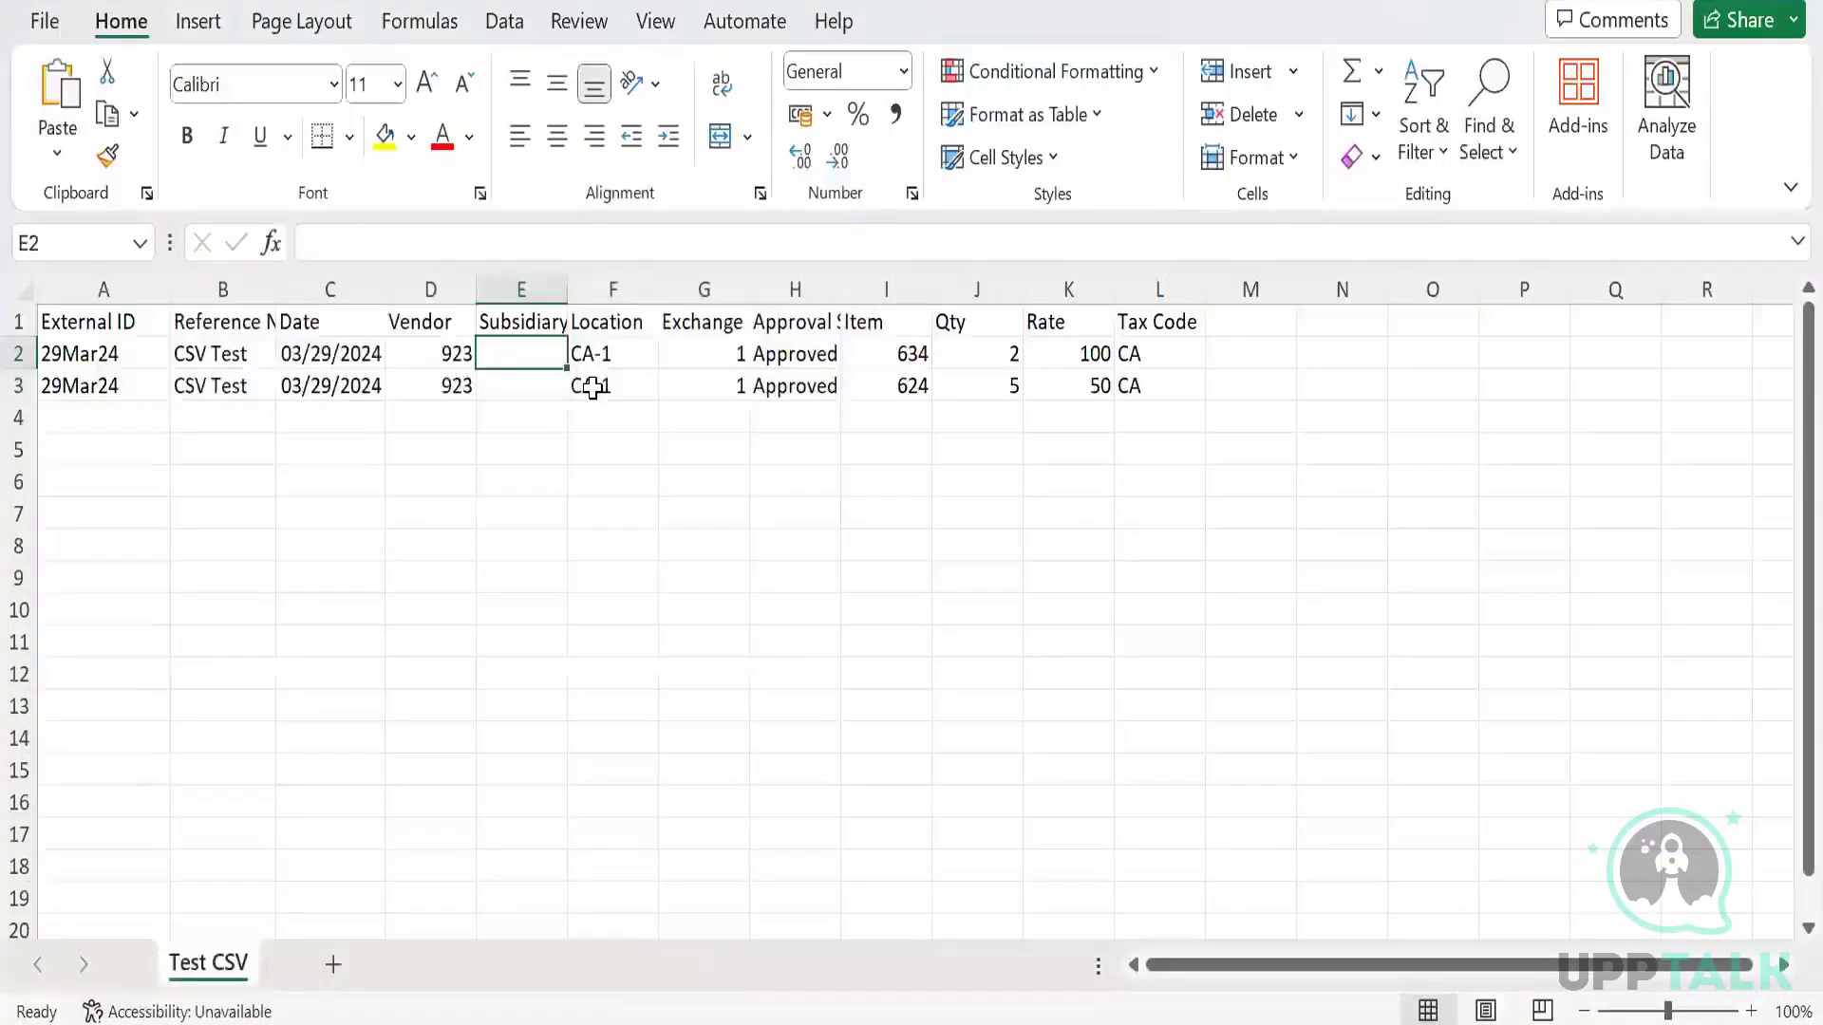
pyautogui.write('BK Canada')
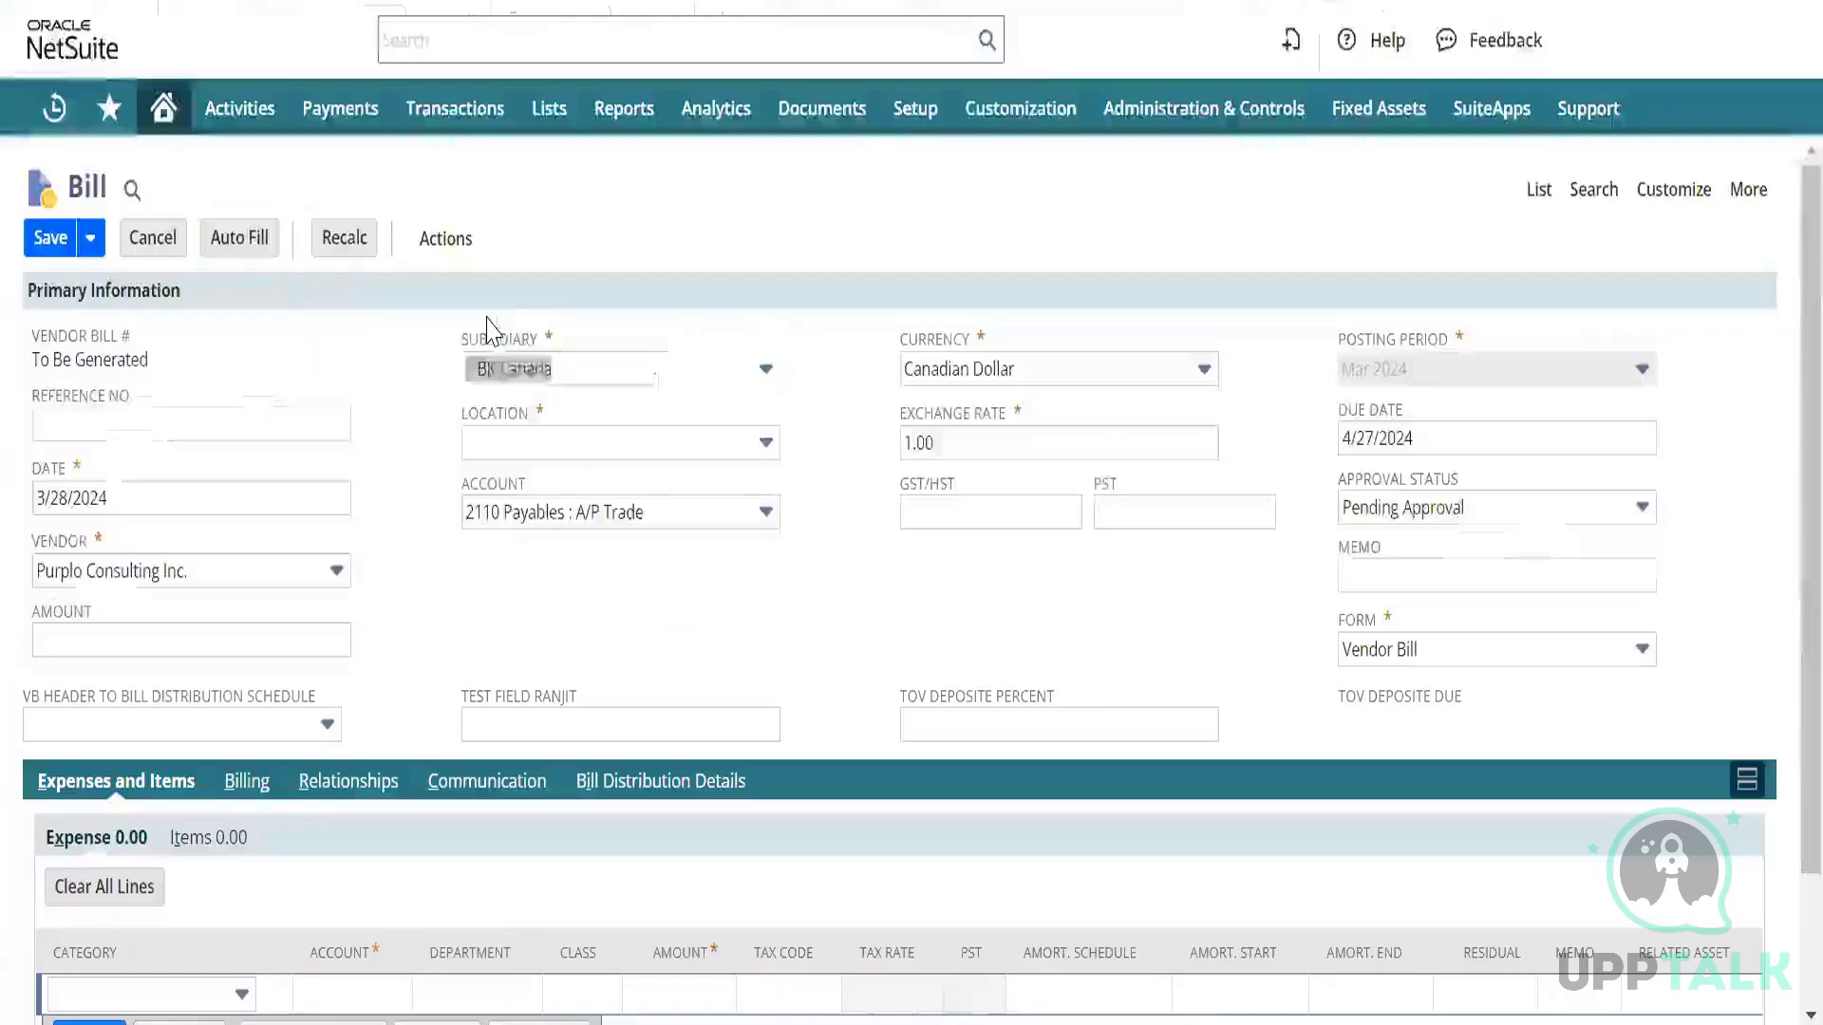
pyautogui.click(557, 358)
pyautogui.write('BK Canada')
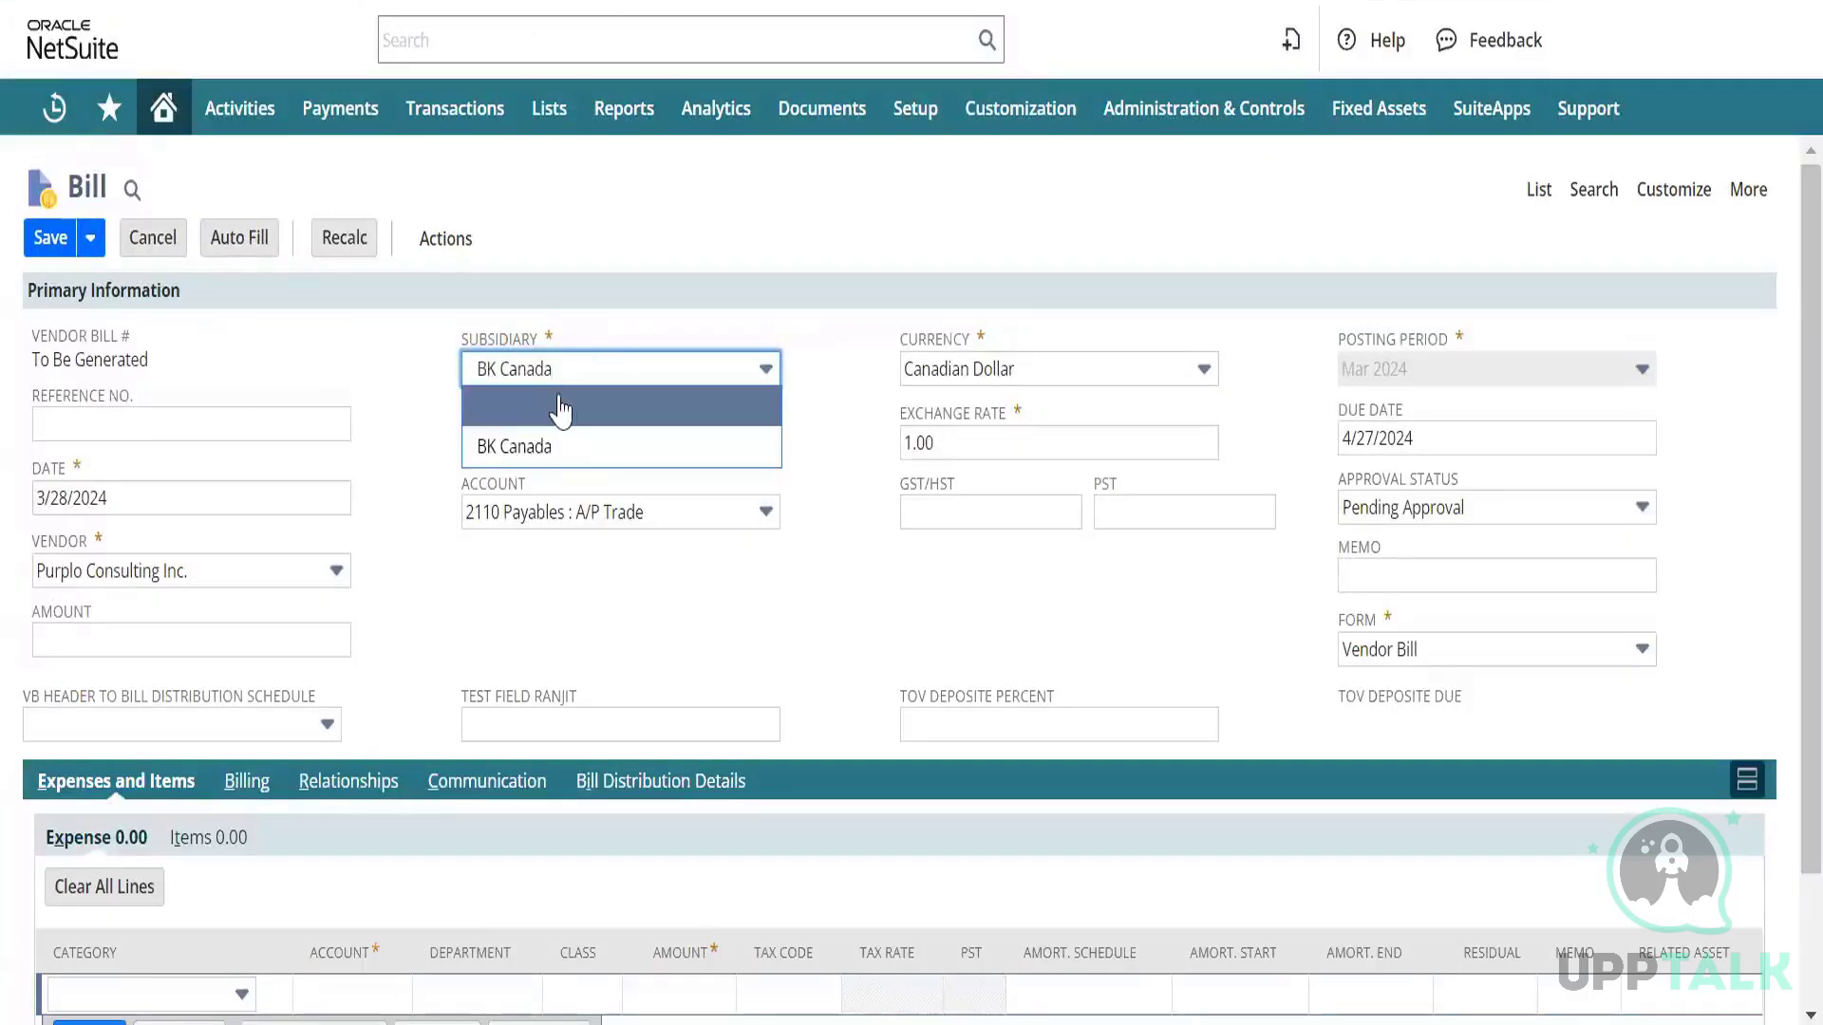
# Open Setup > Company > Subsidiaries in a new tab to find BK Canada's internal ID 7.
pyautogui.click(802, 377)
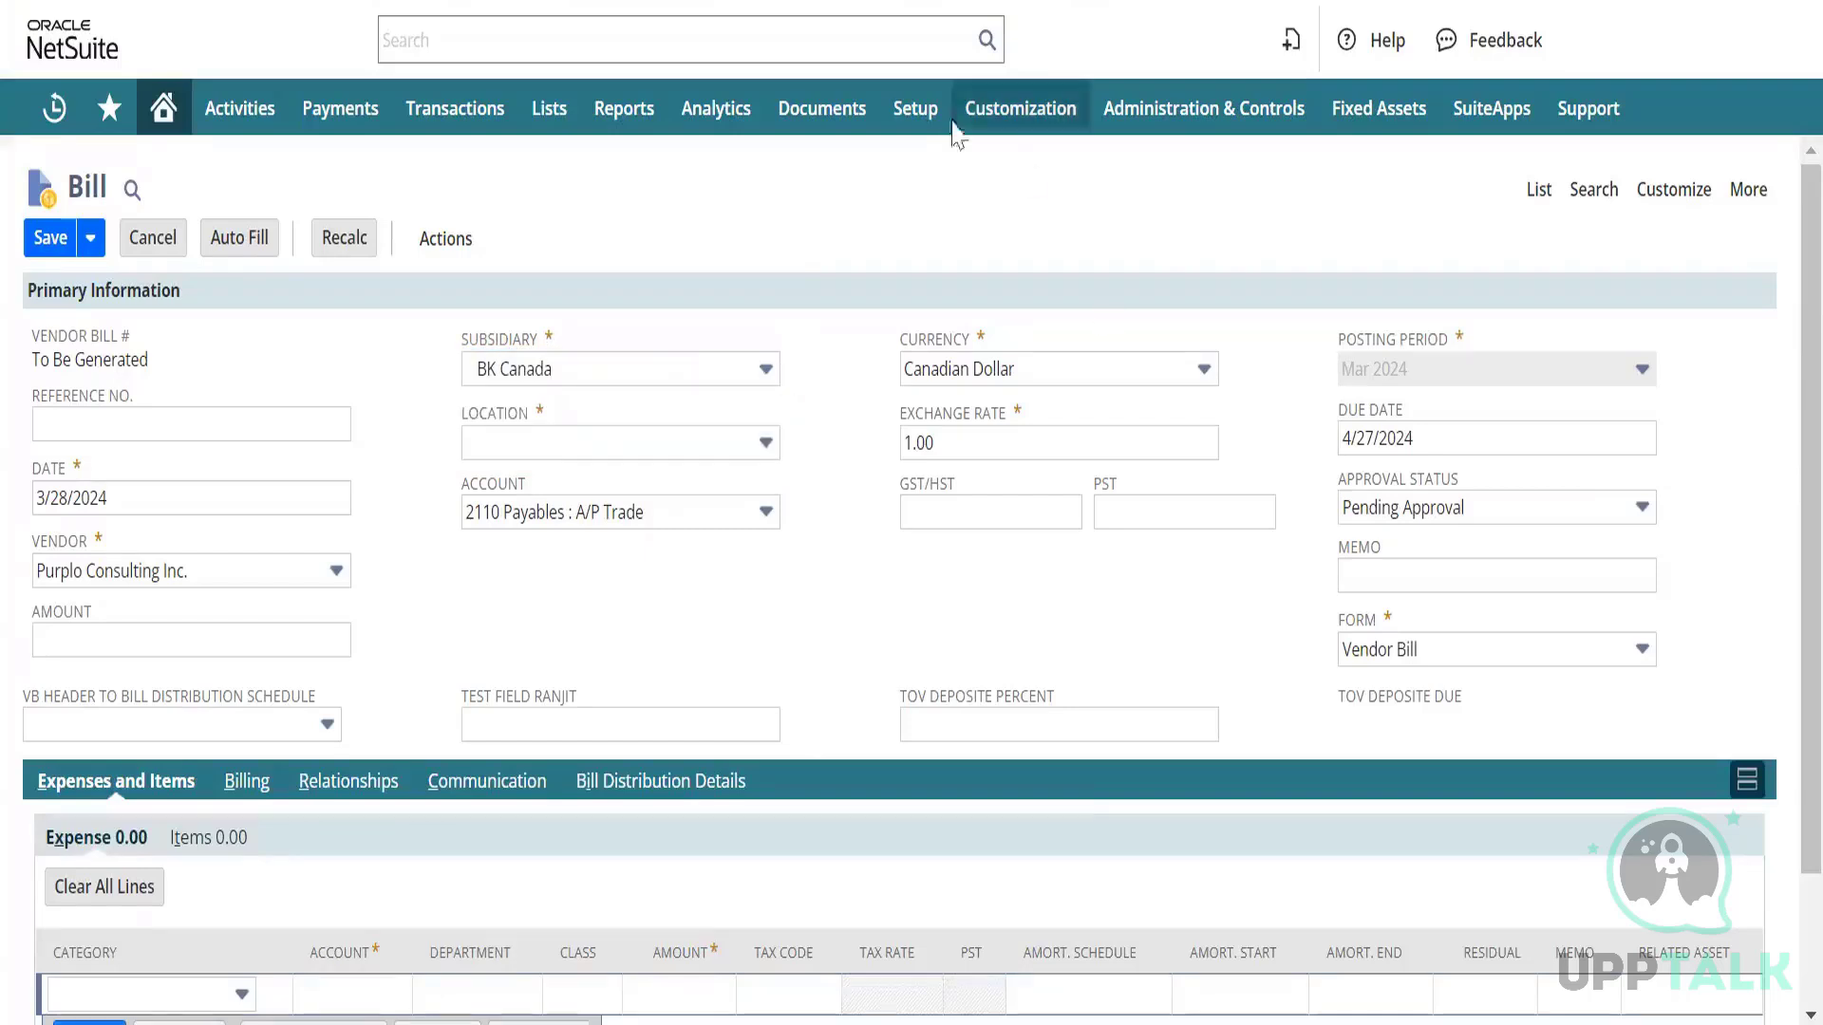
pyautogui.moveTo(916, 122)
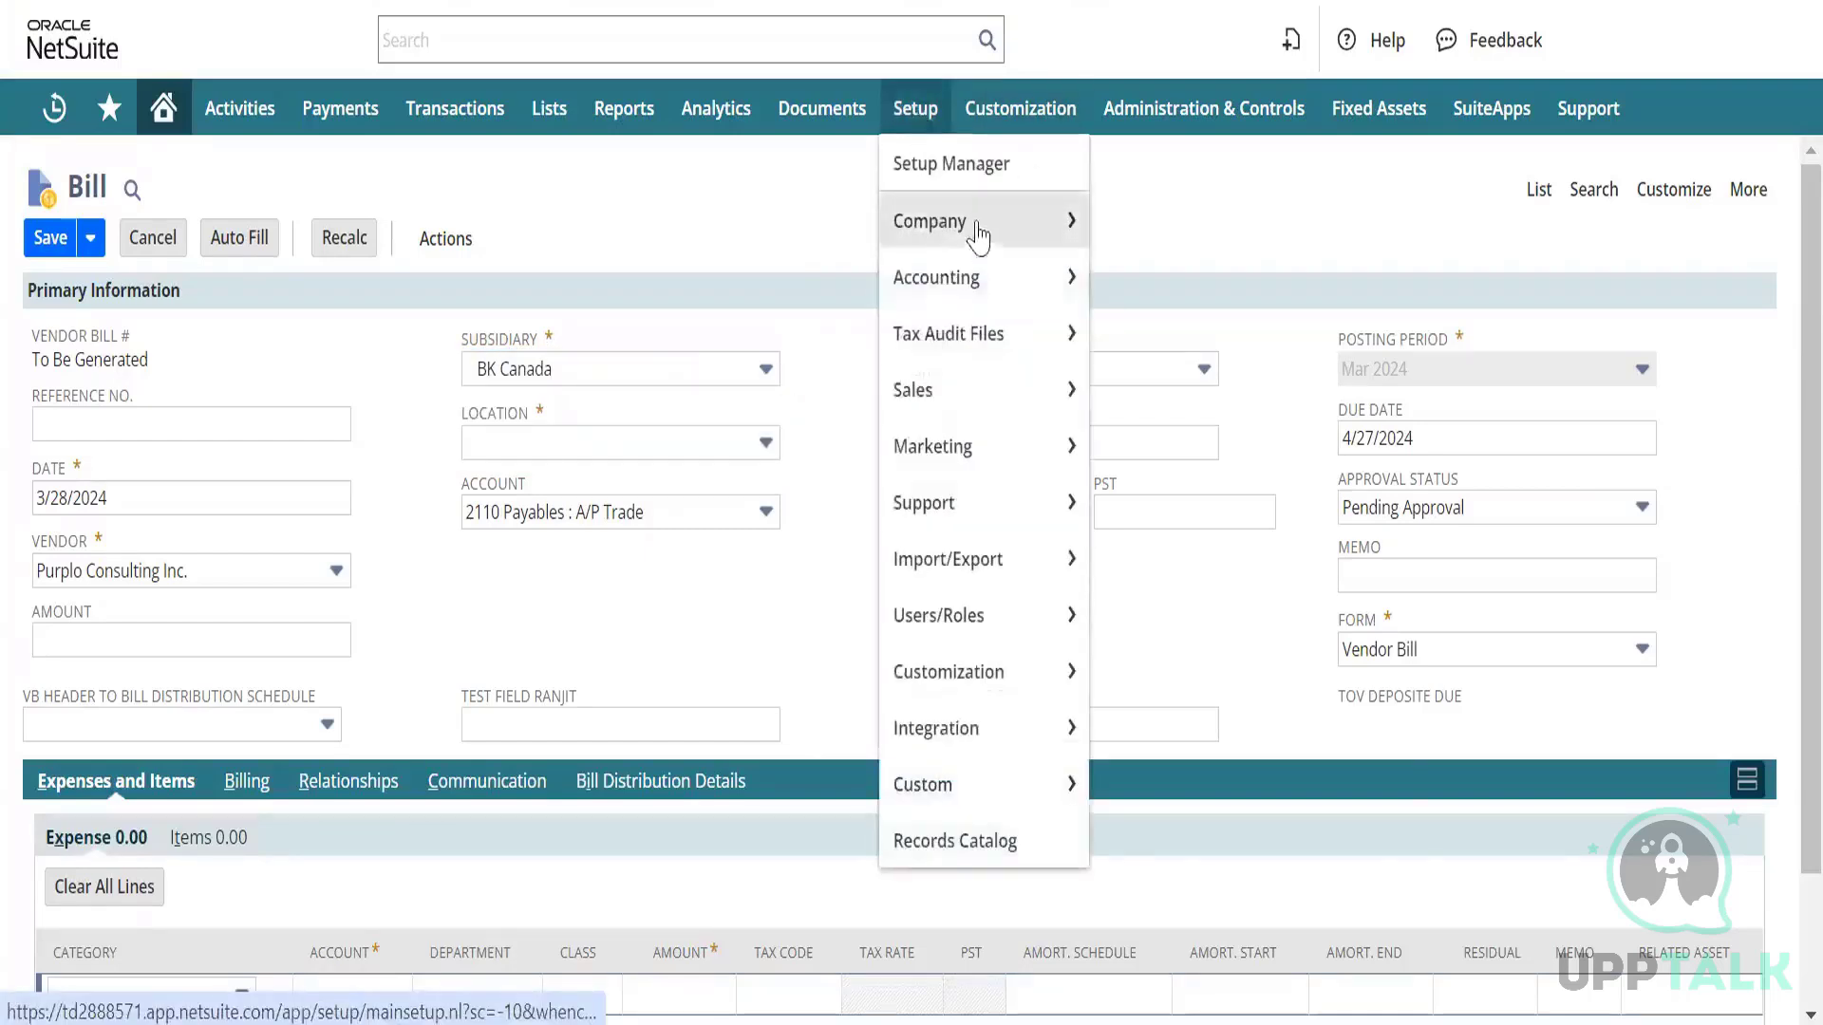
pyautogui.moveTo(952, 232)
pyautogui.scroll(-10, 1187, 456)
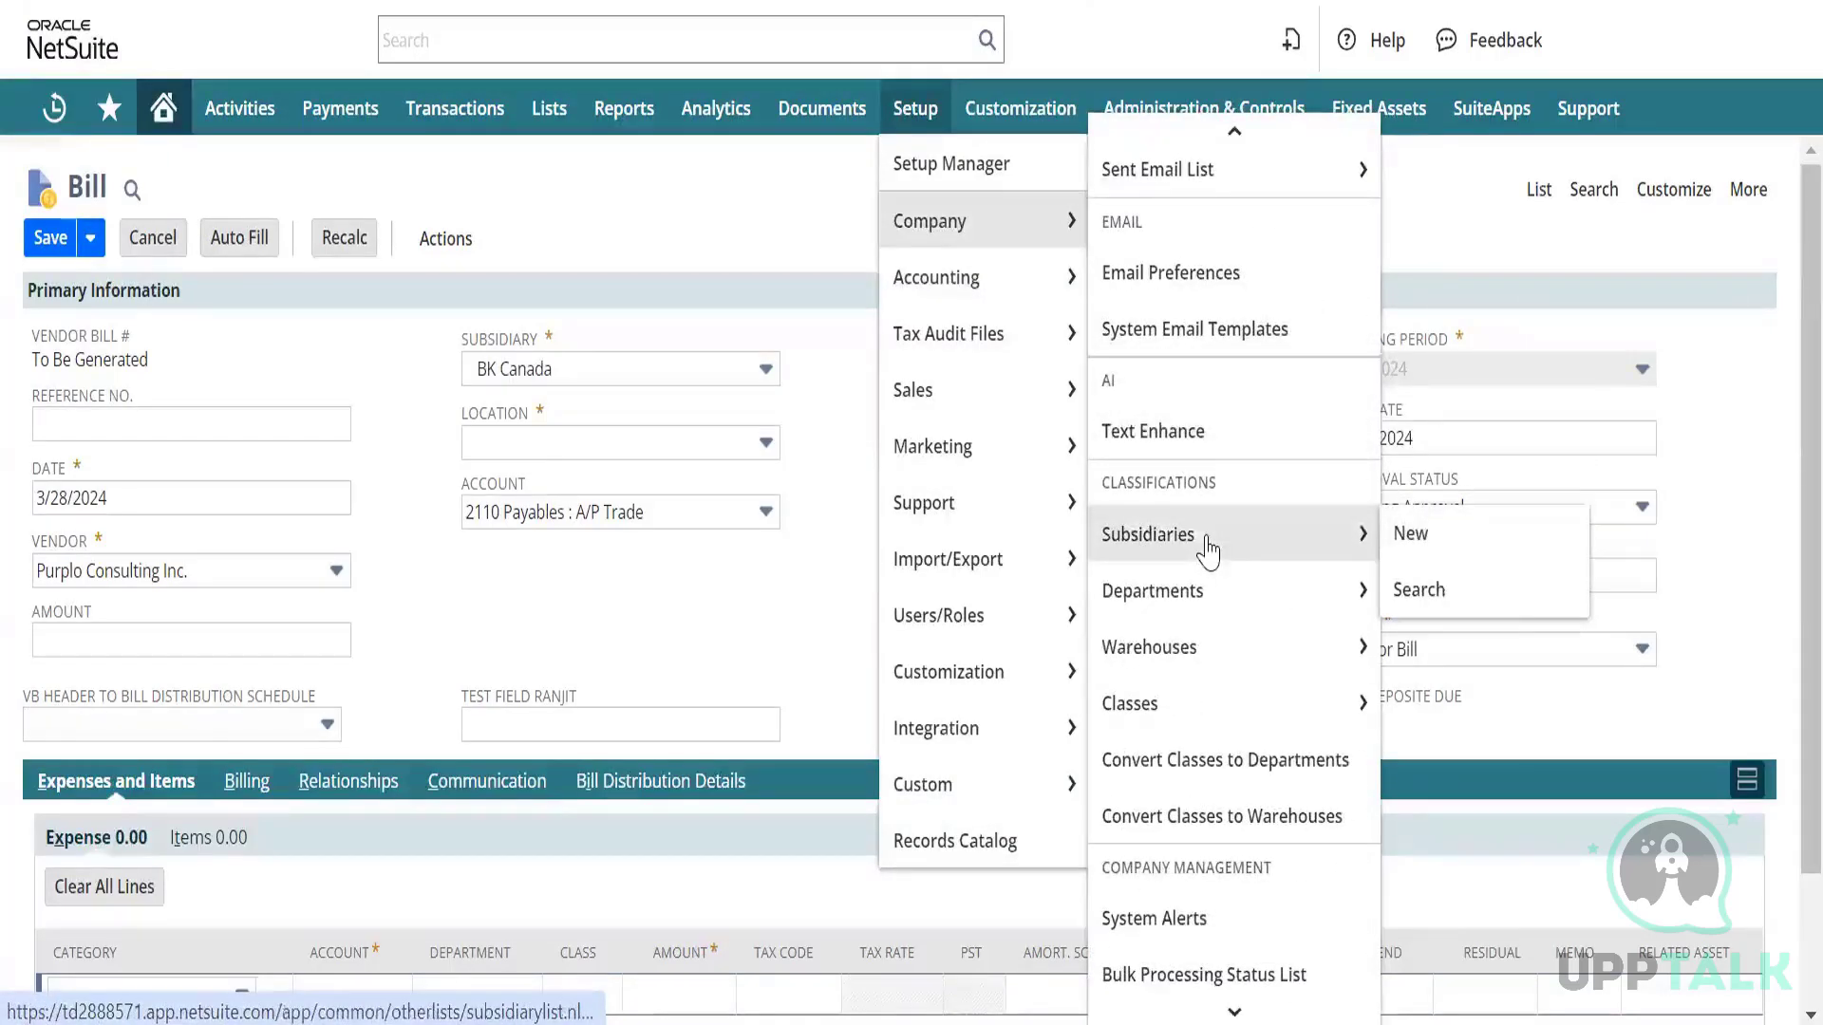
pyautogui.rightClick(1208, 538)
pyautogui.click(1276, 588)
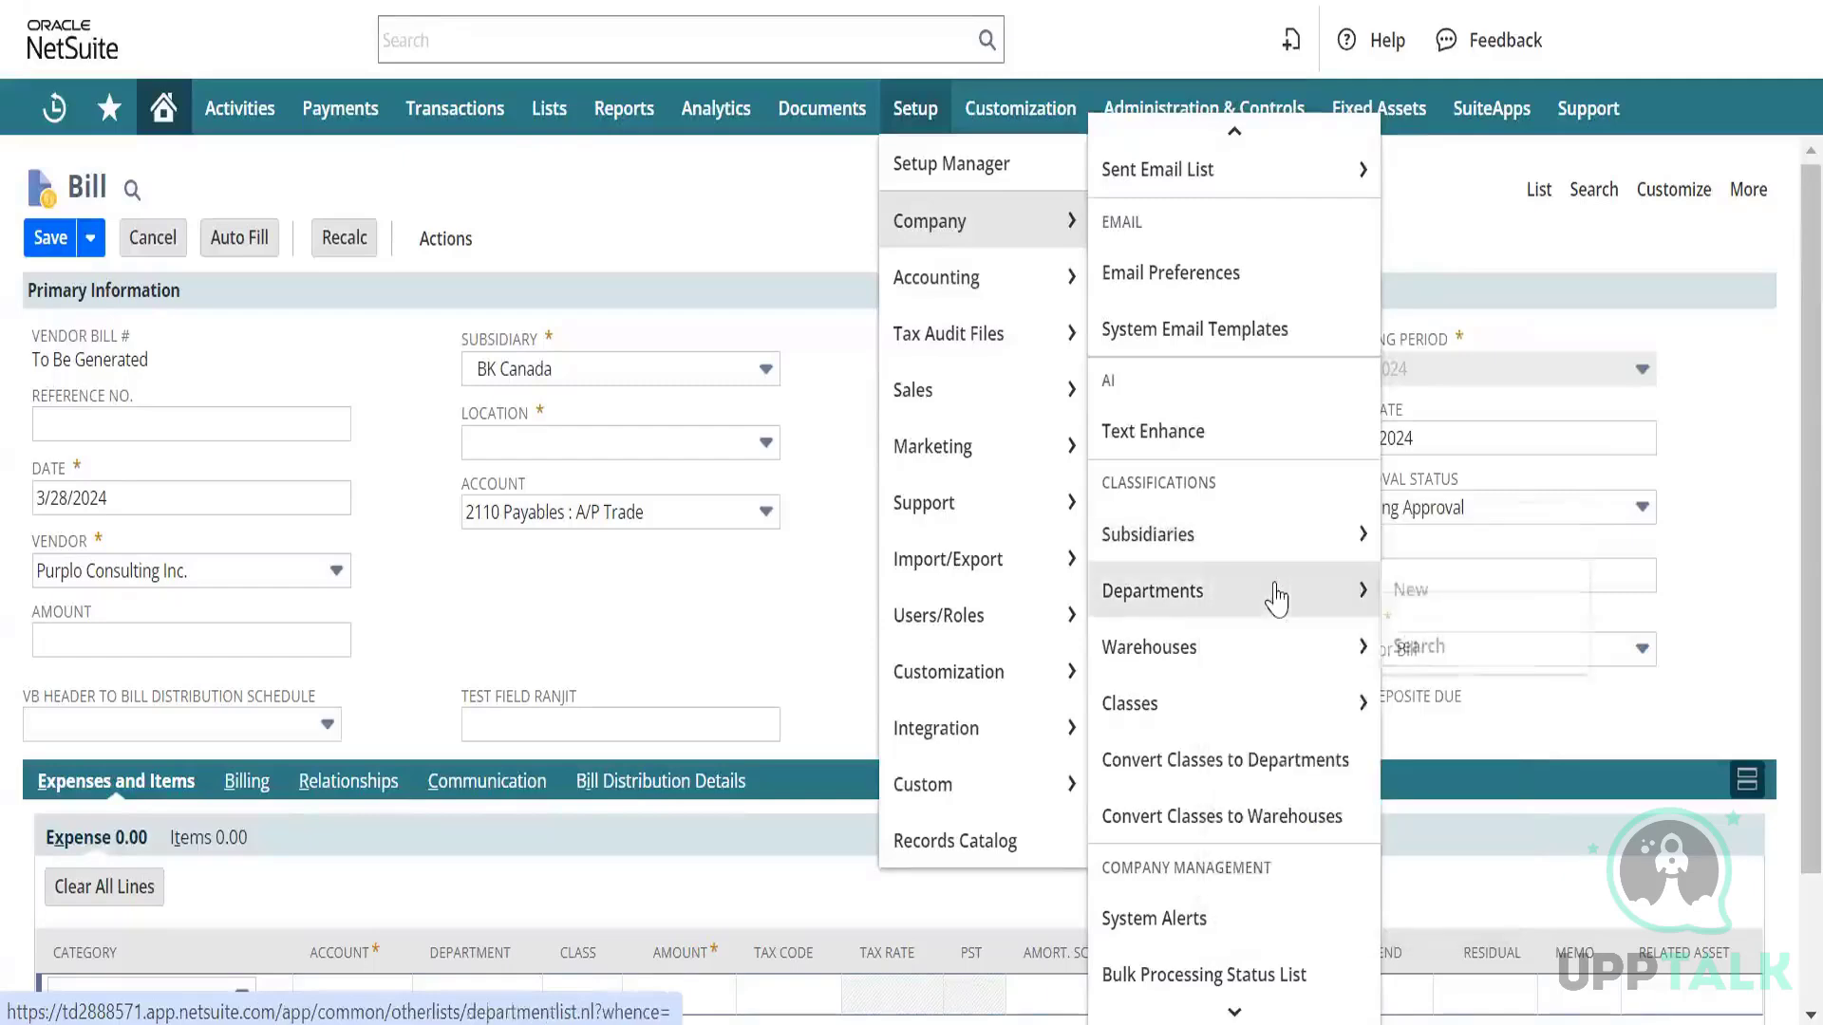
pyautogui.hotkey('ctrl', 'Tab')
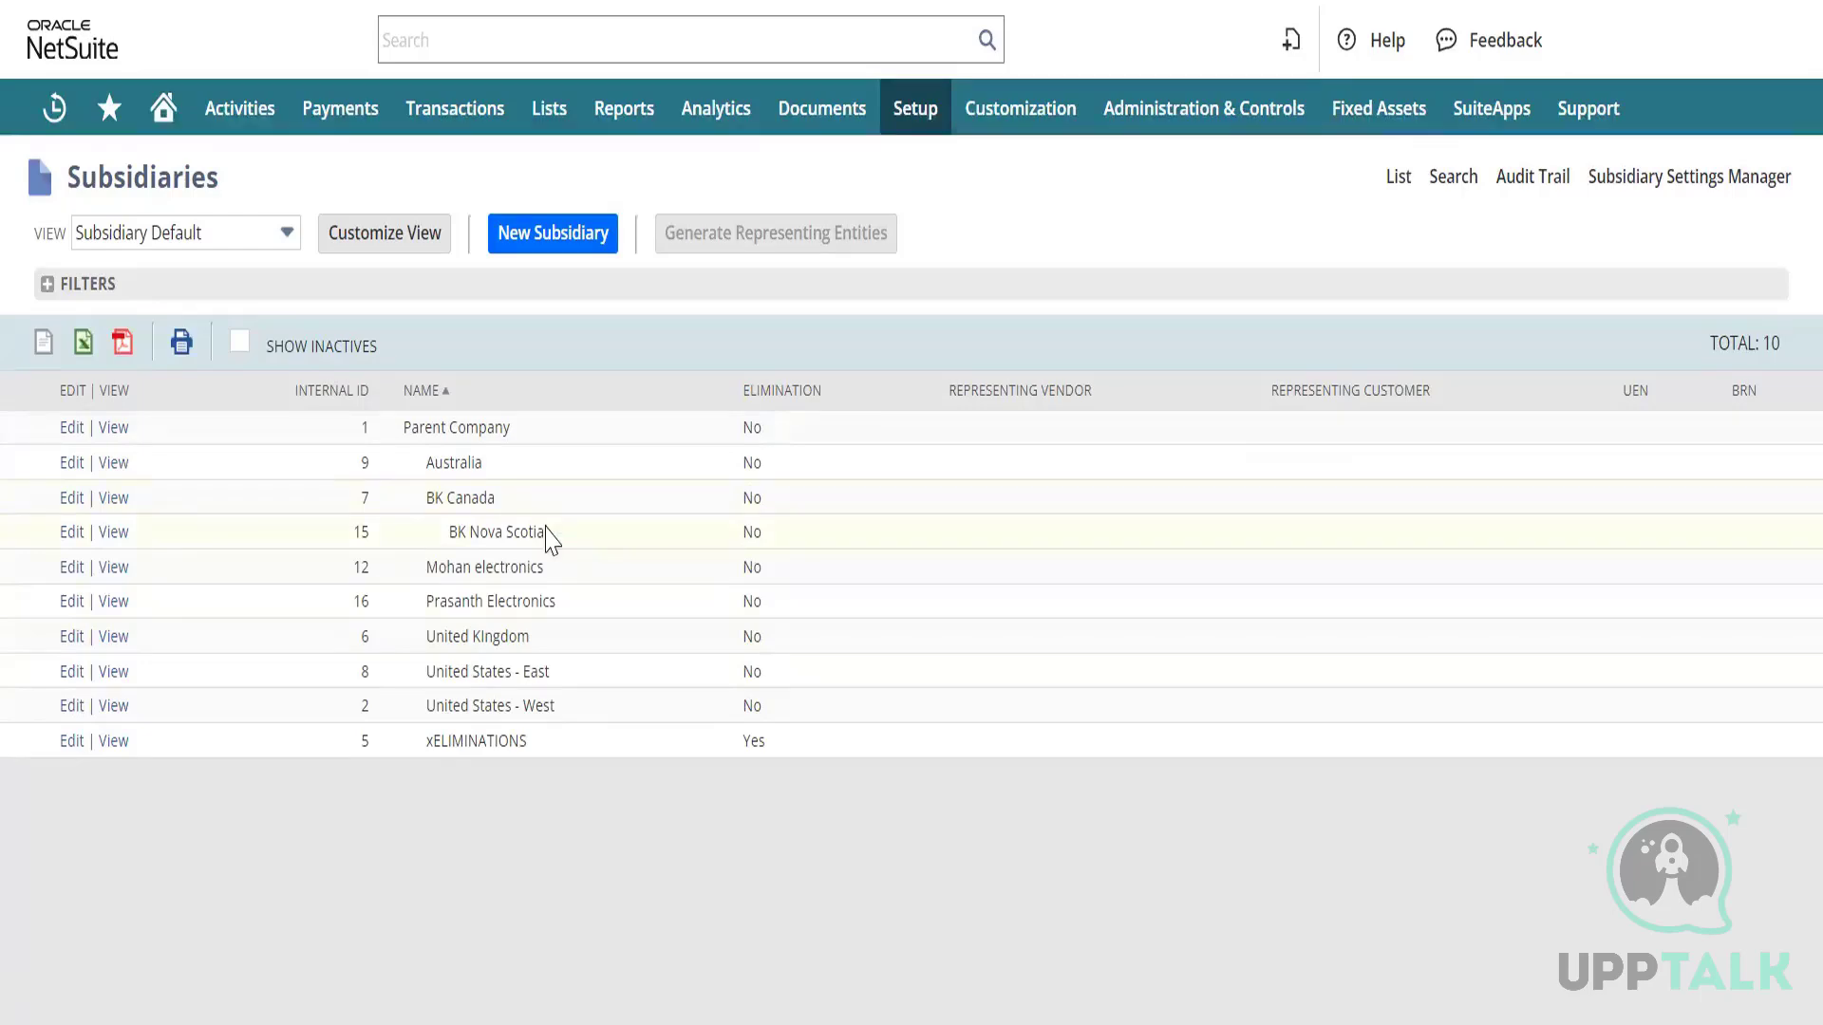
# Enter subsidiary ID 7 in Excel cells E2 and E3, then return to NetSuite.
pyautogui.hotkey('alt', 'Tab')
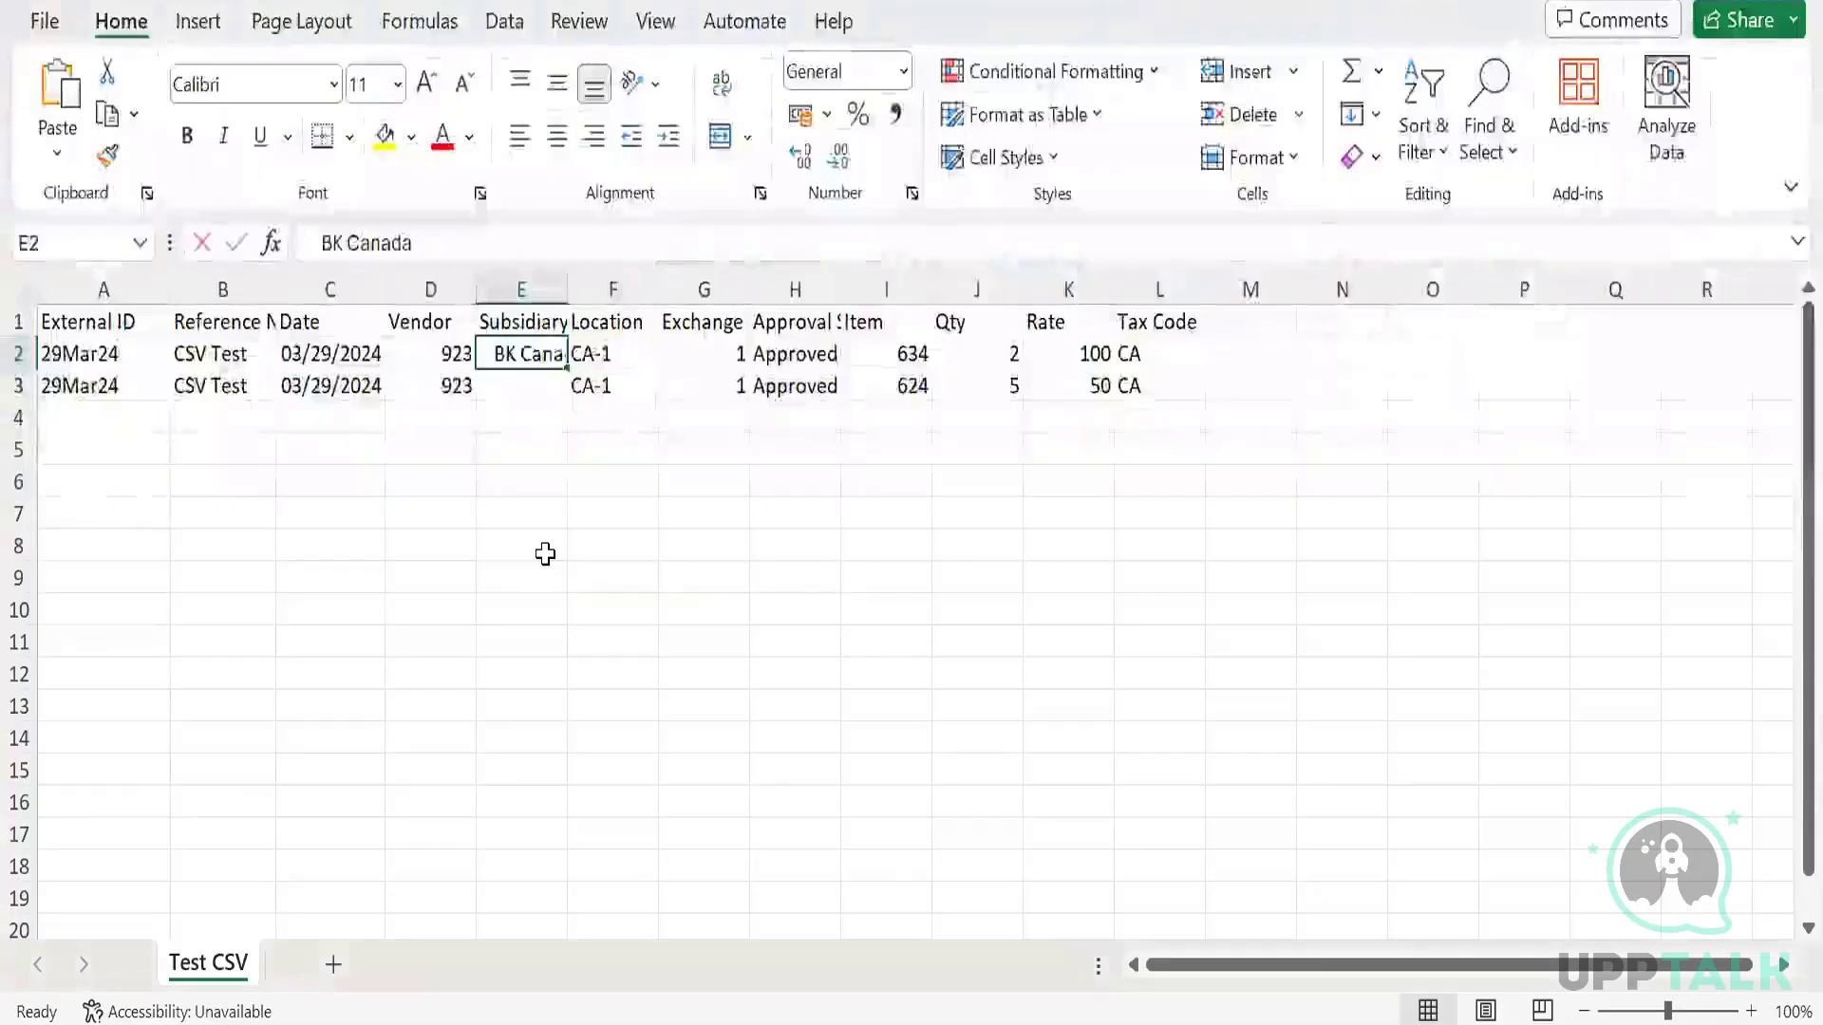
pyautogui.write('7')
pyautogui.press('Return')
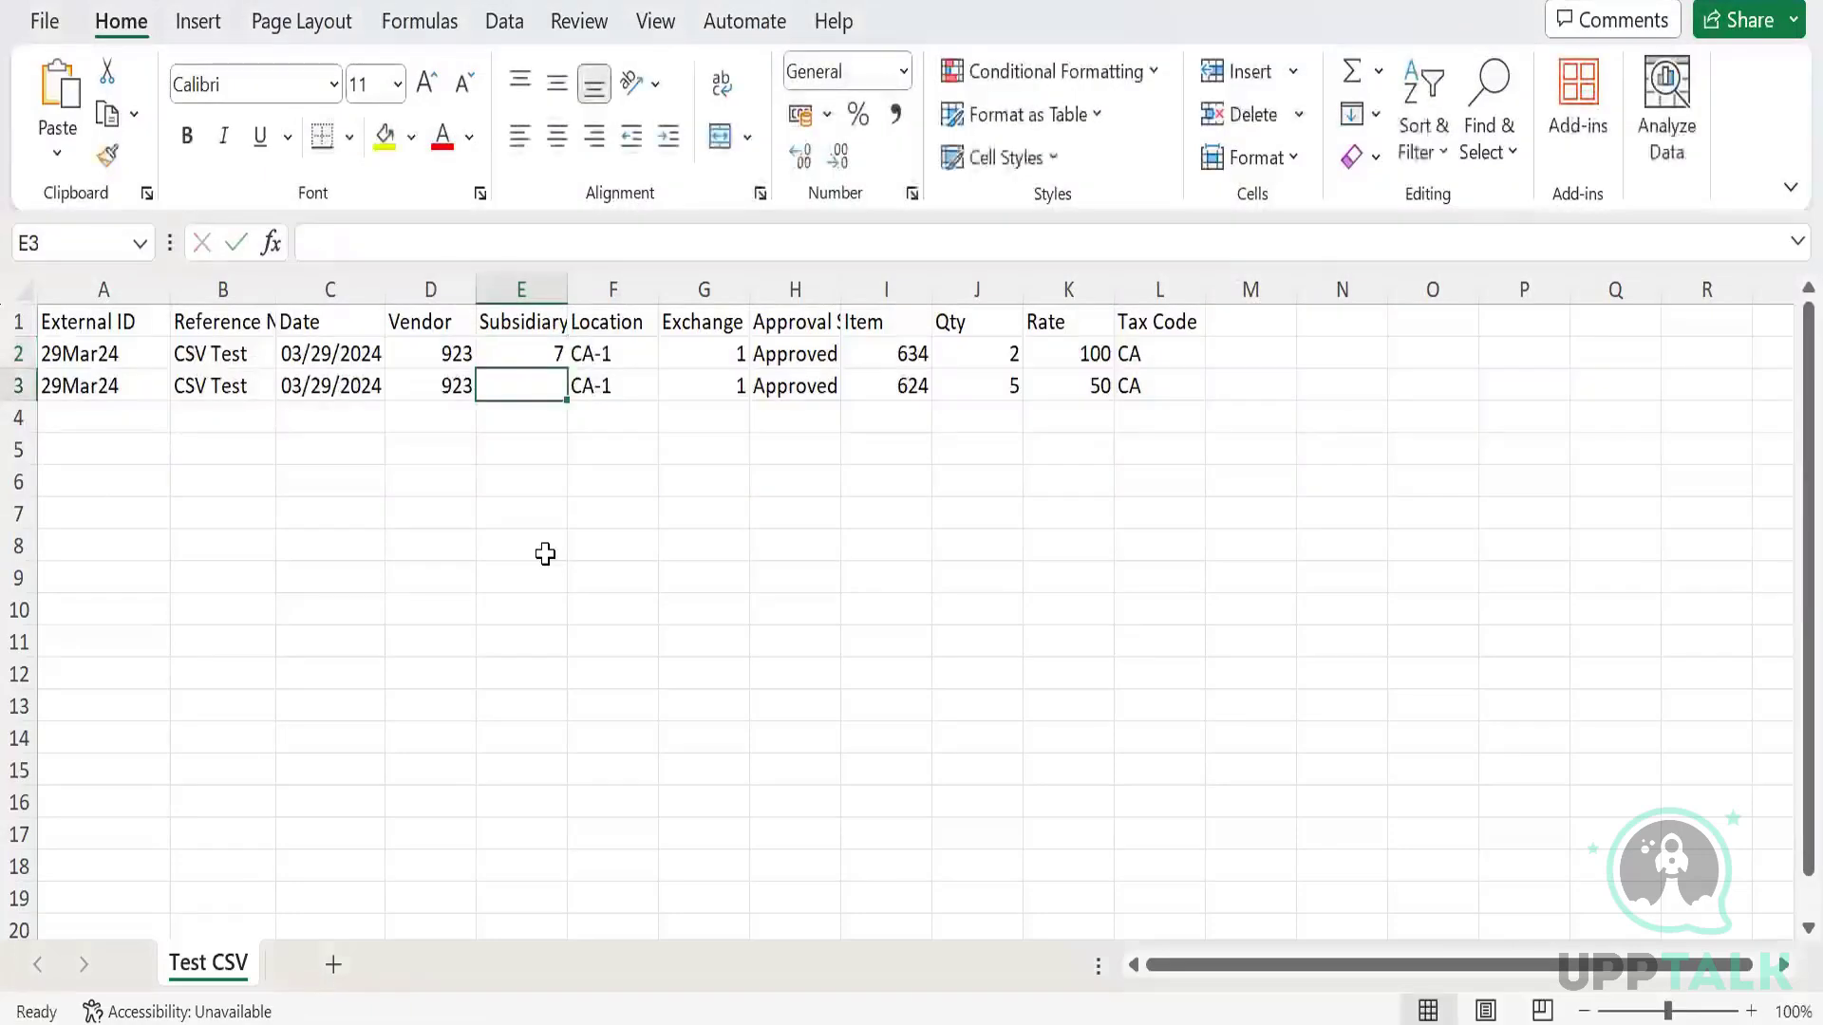
pyautogui.write('7')
pyautogui.press('Up')
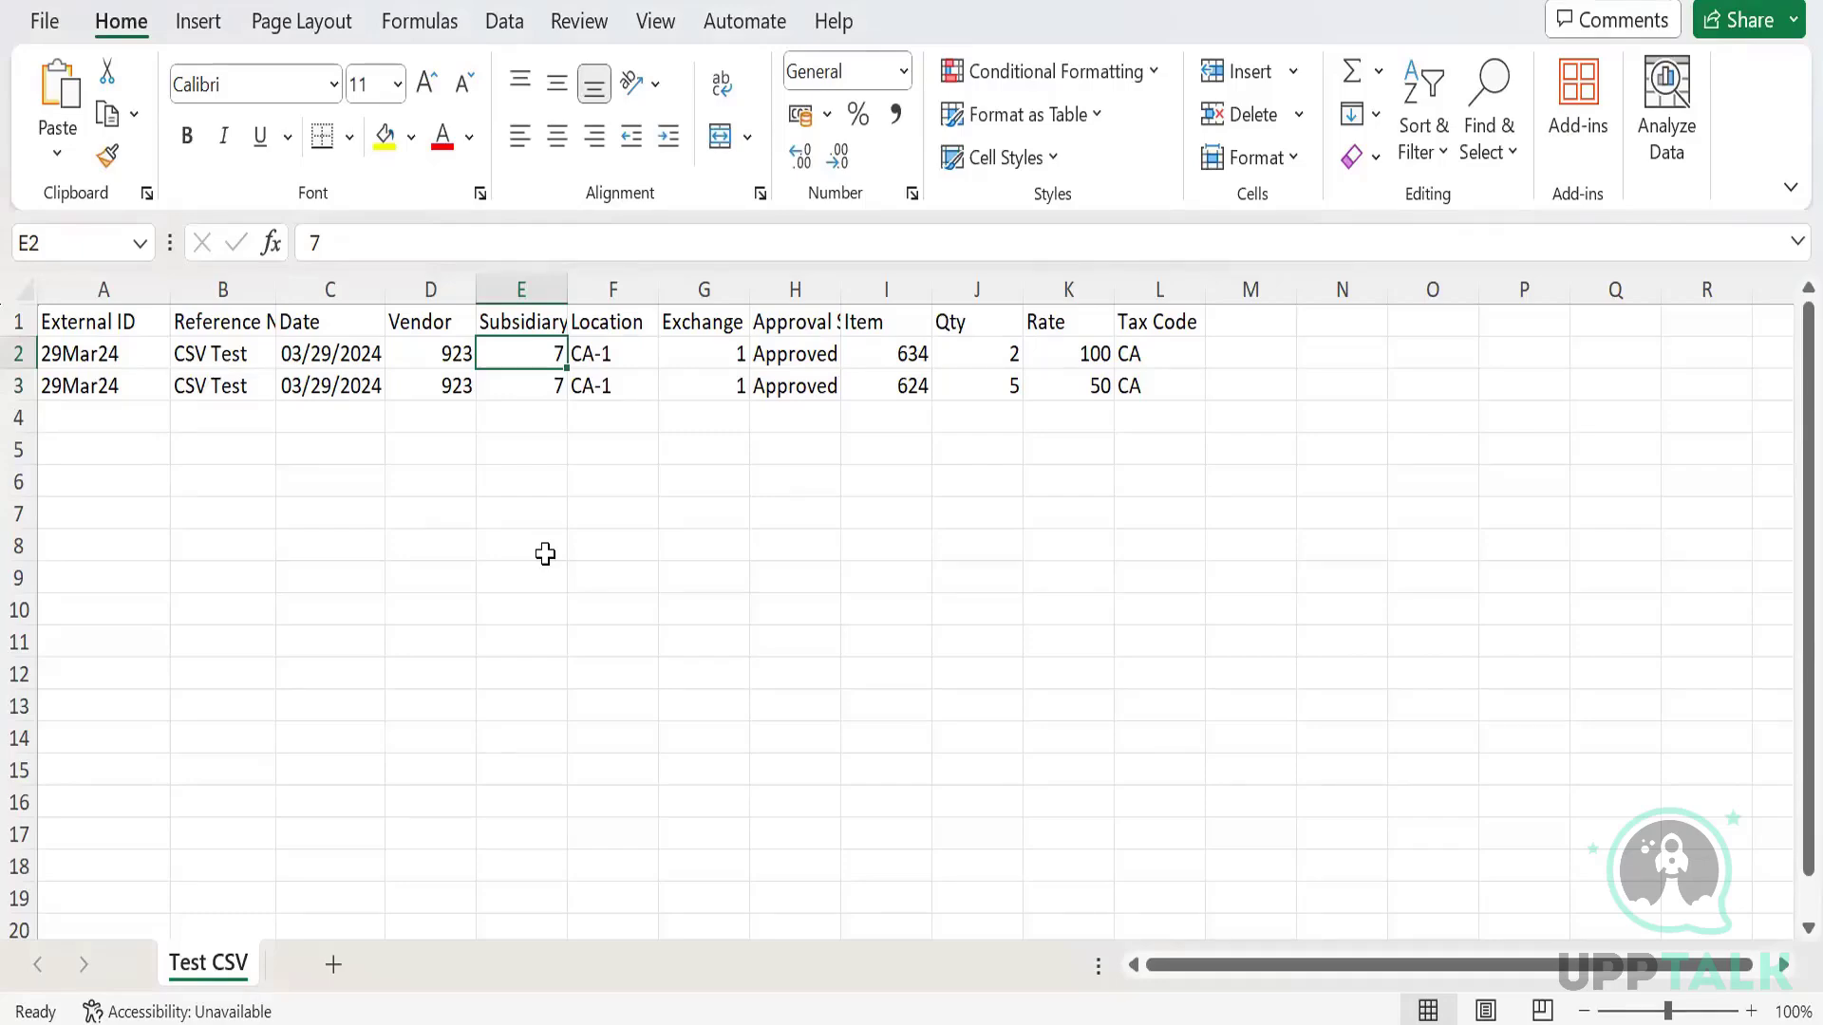
pyautogui.hotkey('alt', 'Tab')
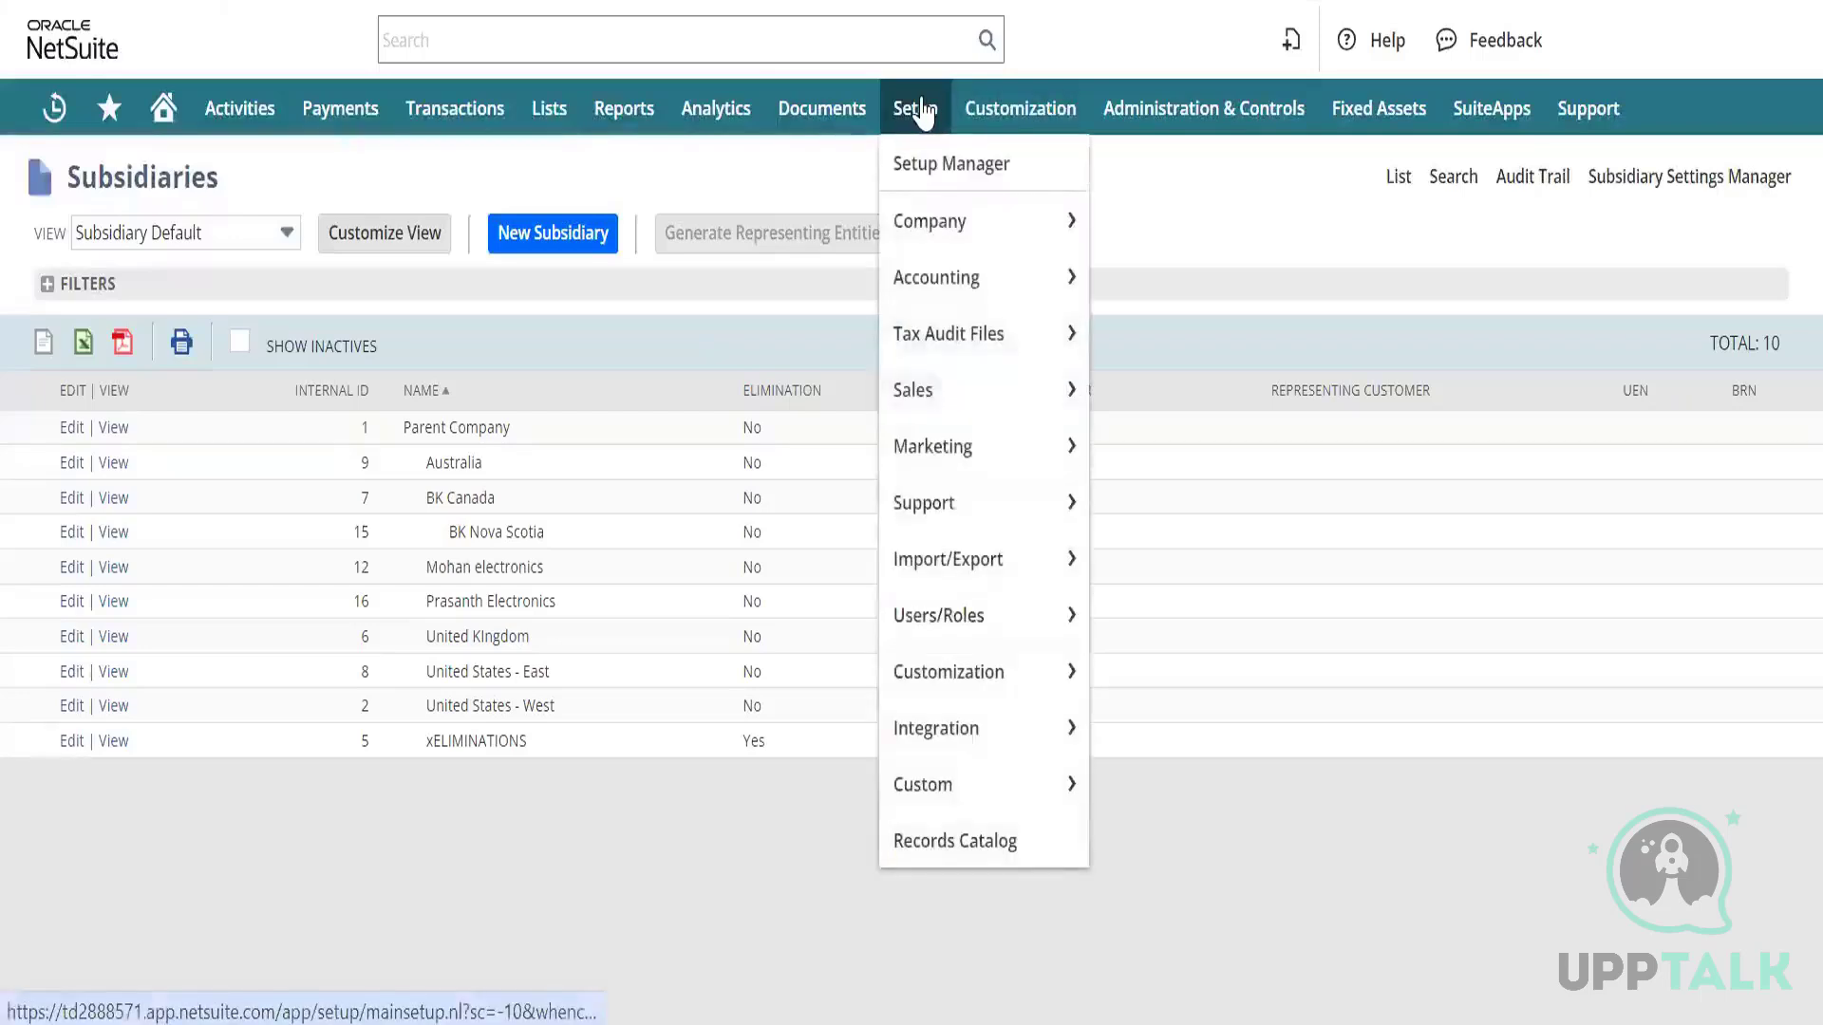
# Open the saved vendor bill import, select Test CSV.csv and advance to Field Mapping.
pyautogui.moveTo(985, 570)
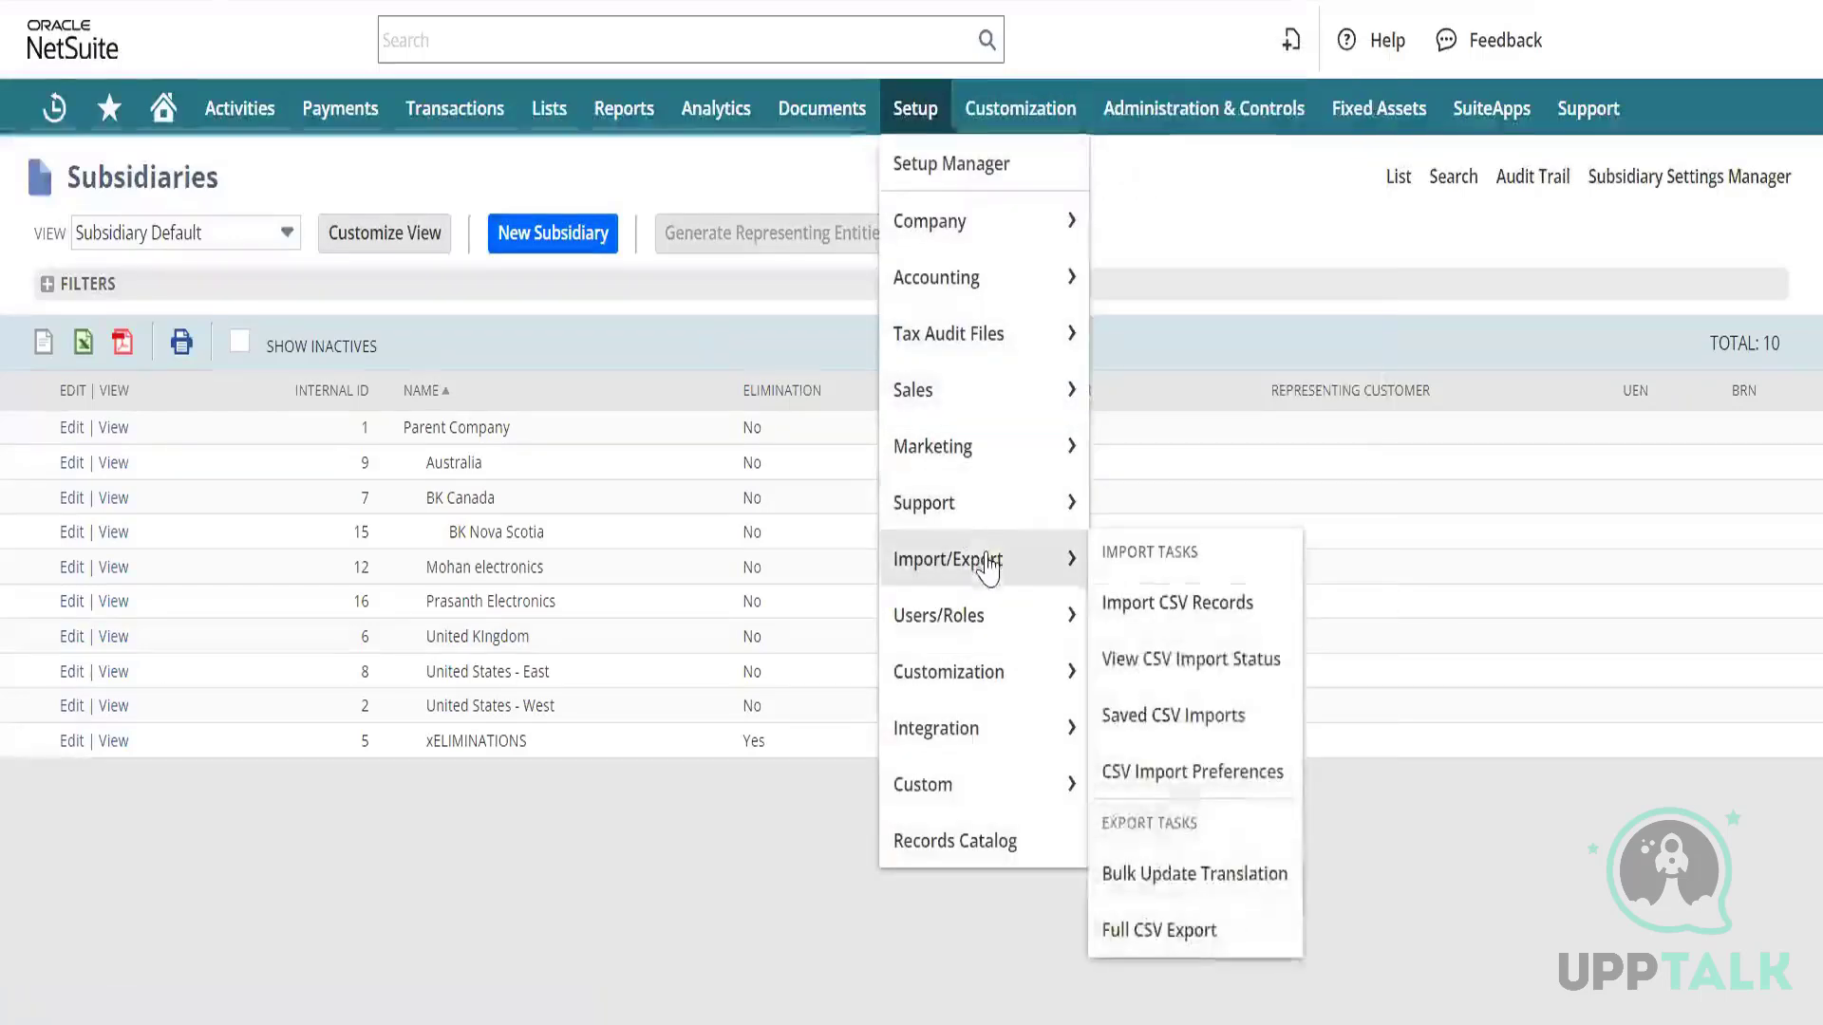
pyautogui.click(1195, 722)
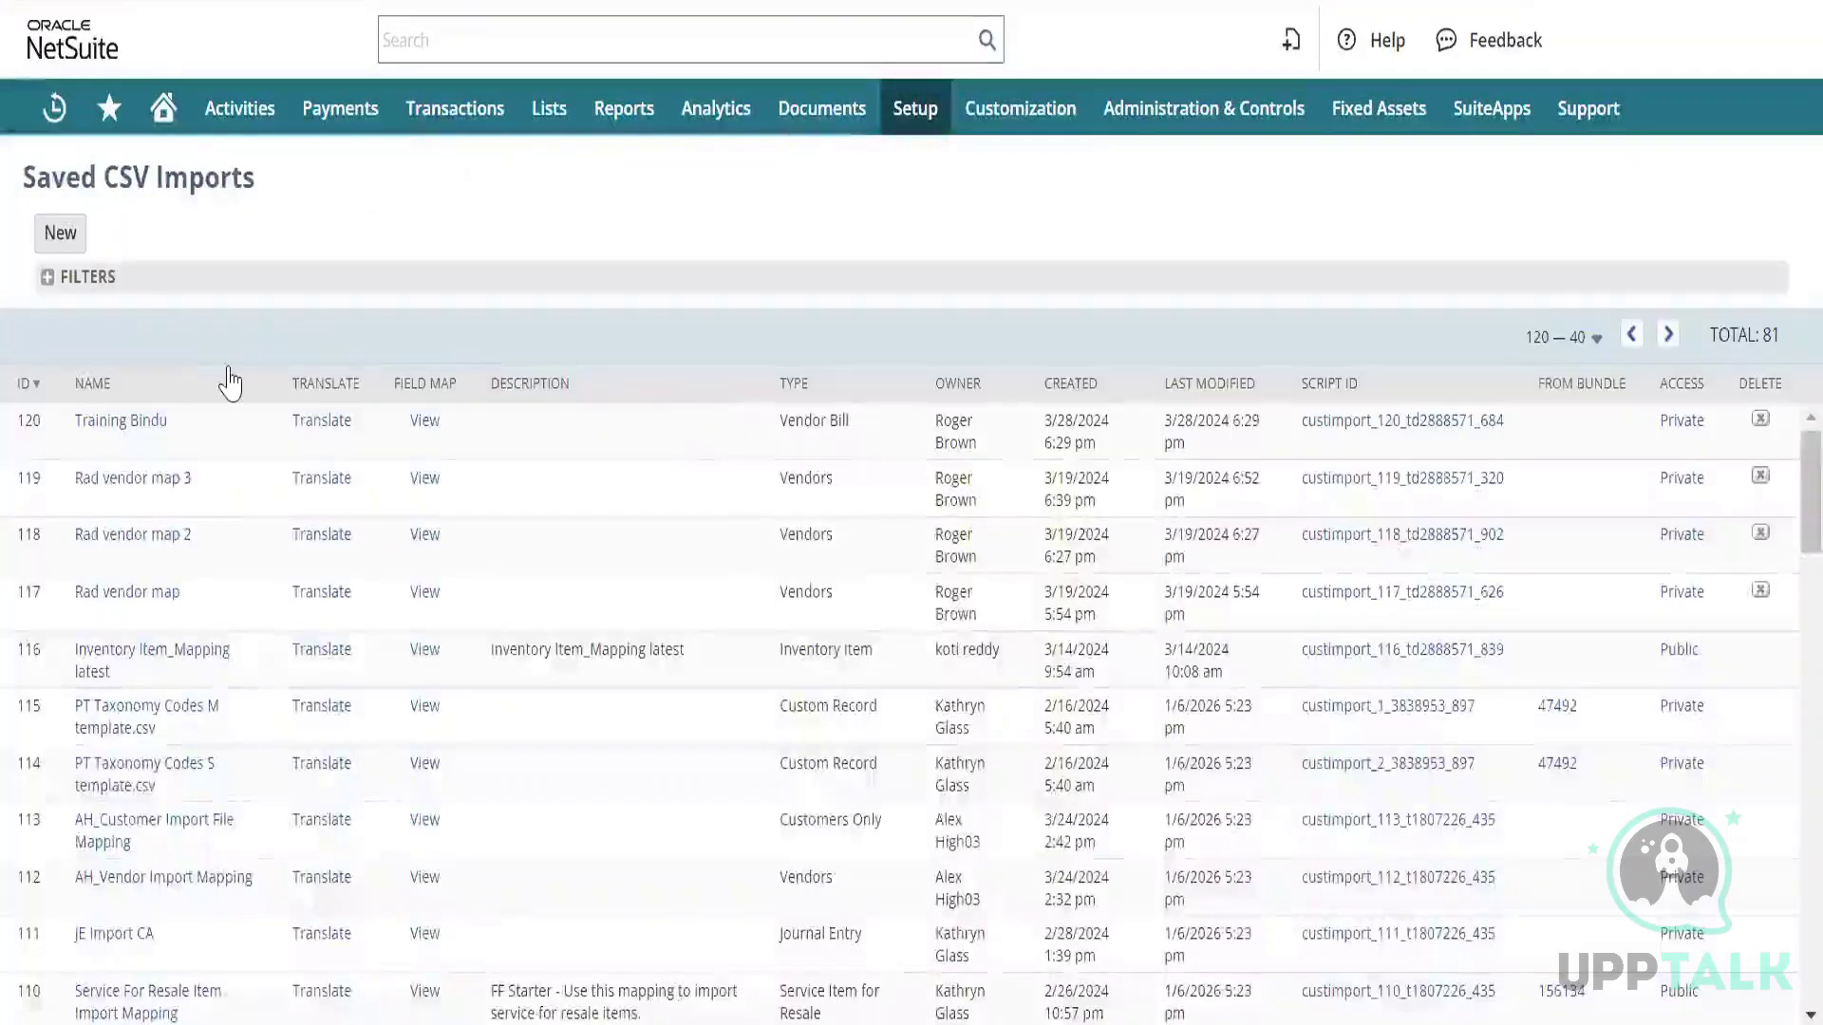
pyautogui.click(117, 423)
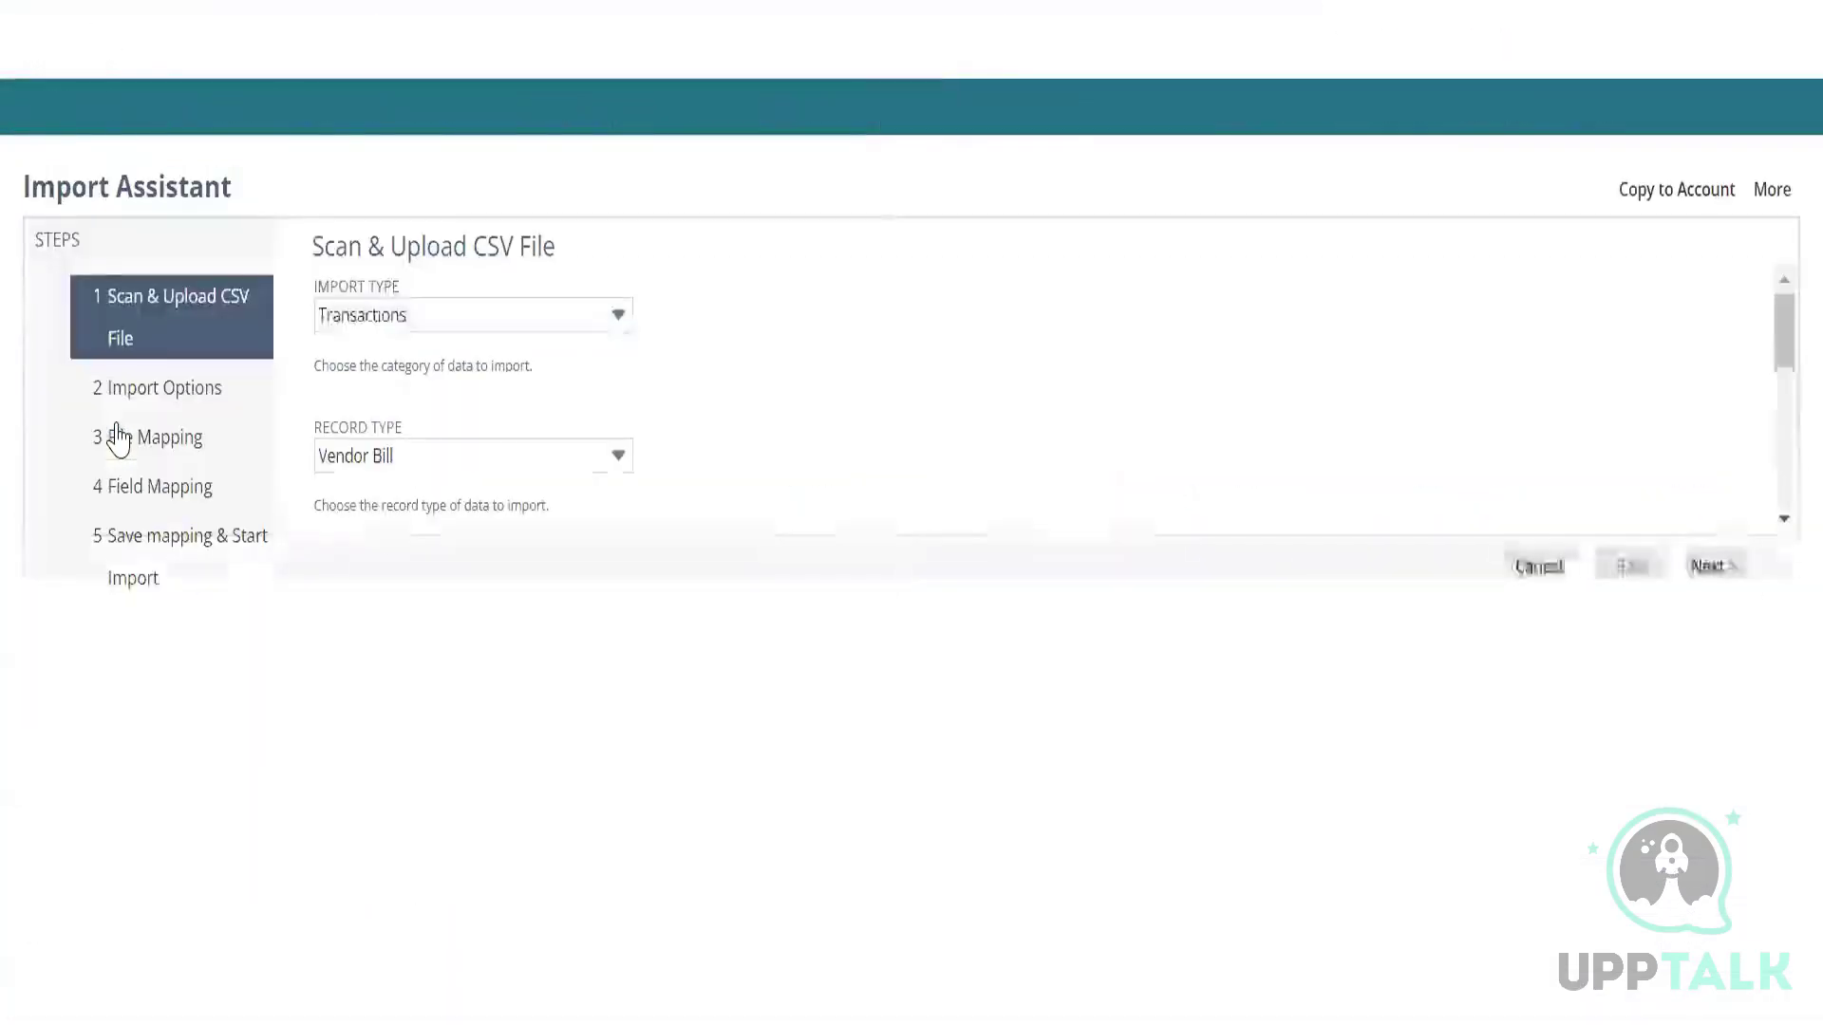
pyautogui.scroll(-1, 746, 574)
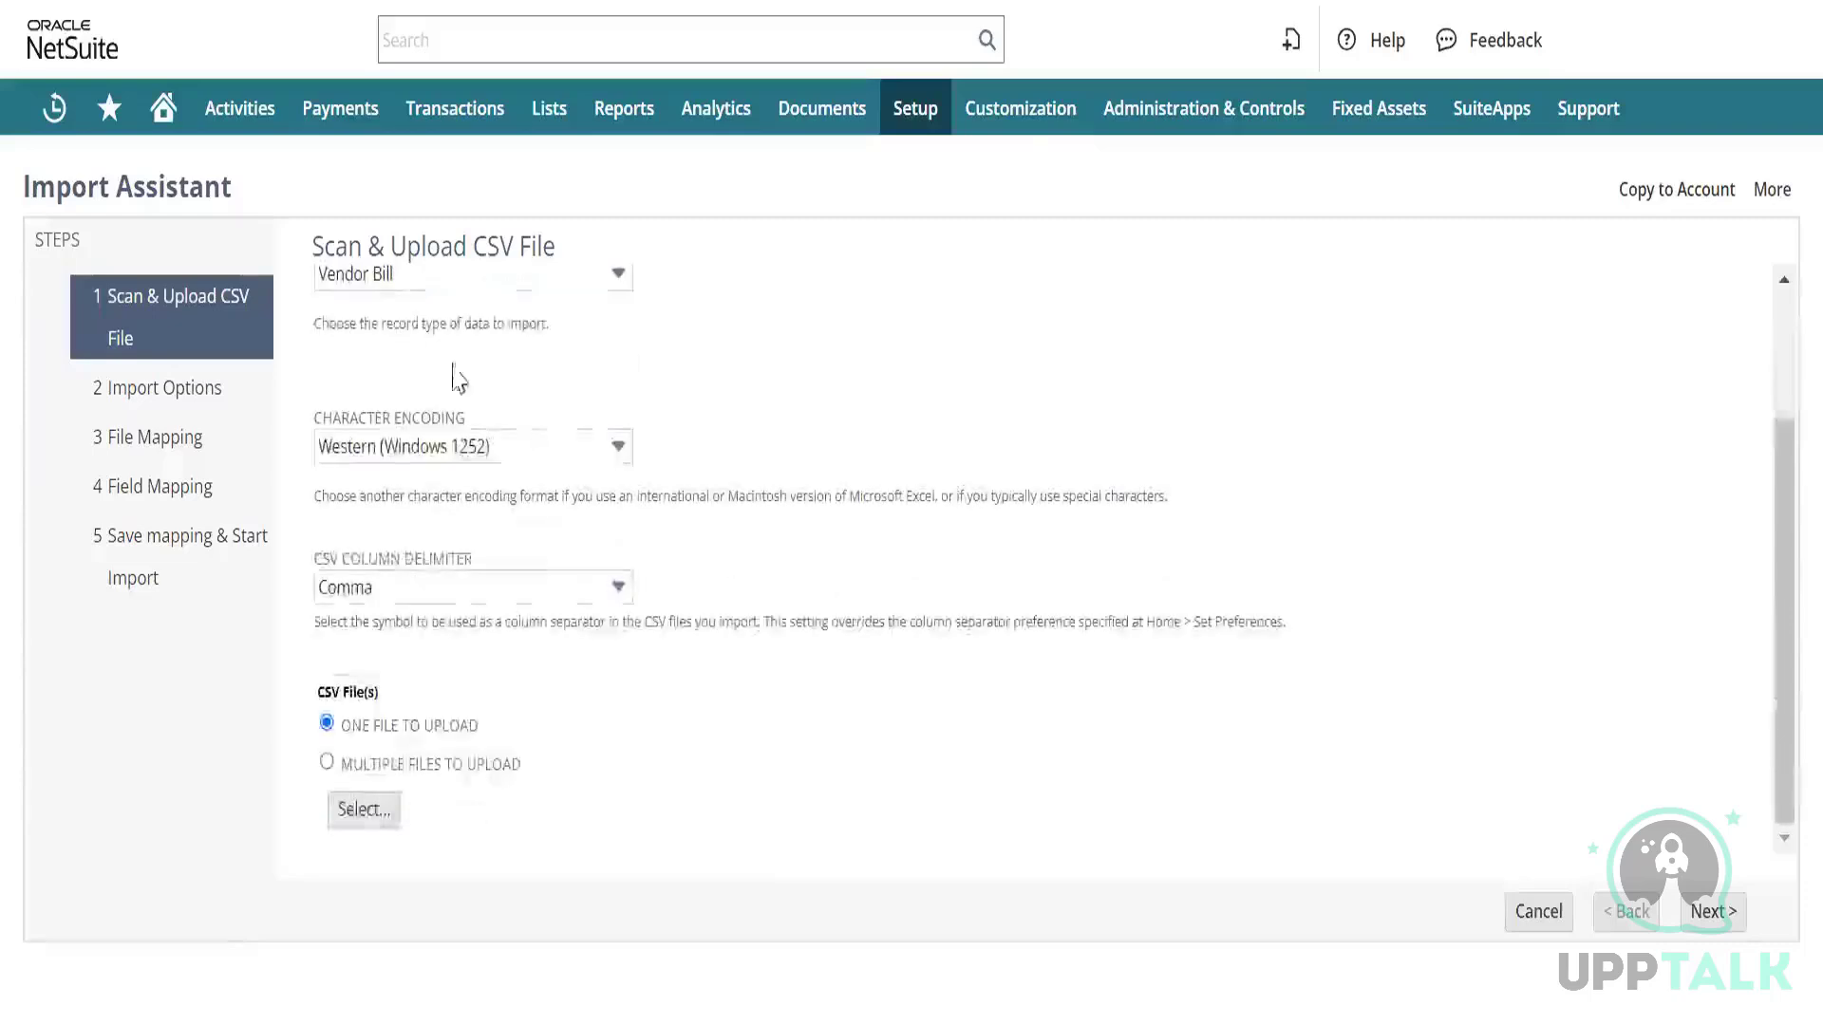
pyautogui.click(383, 809)
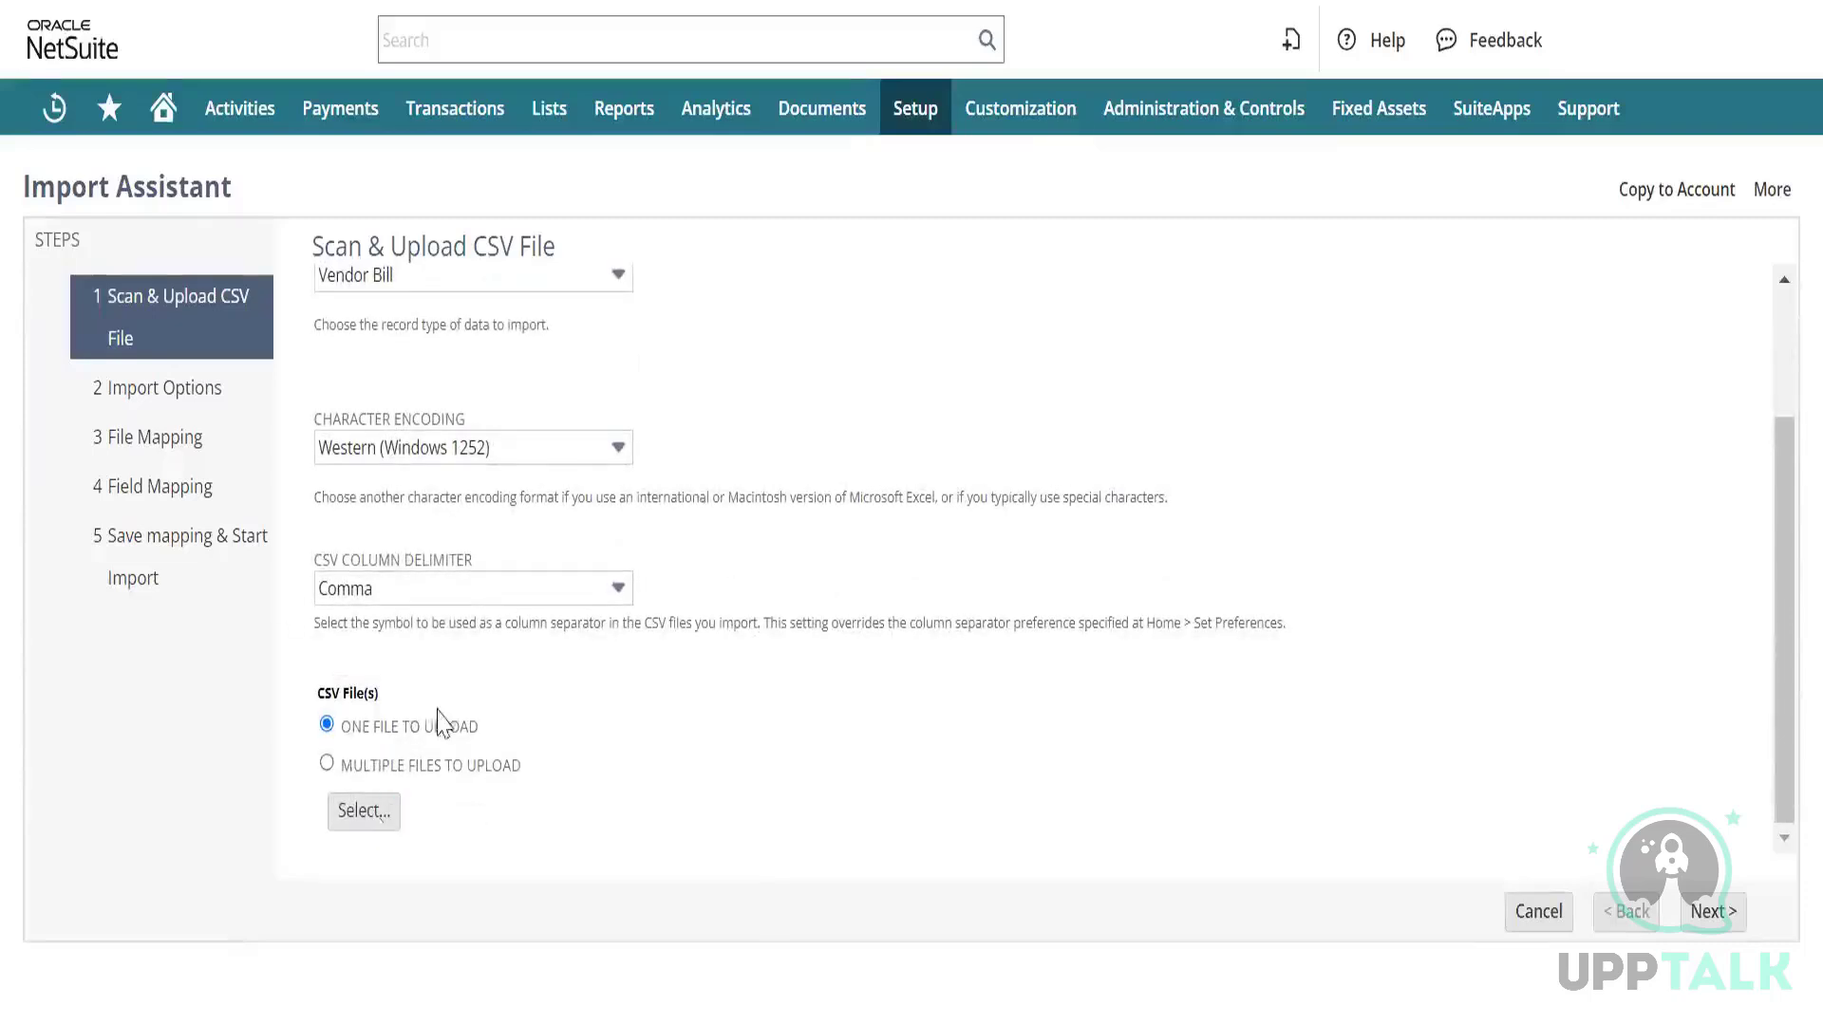
pyautogui.click(1712, 913)
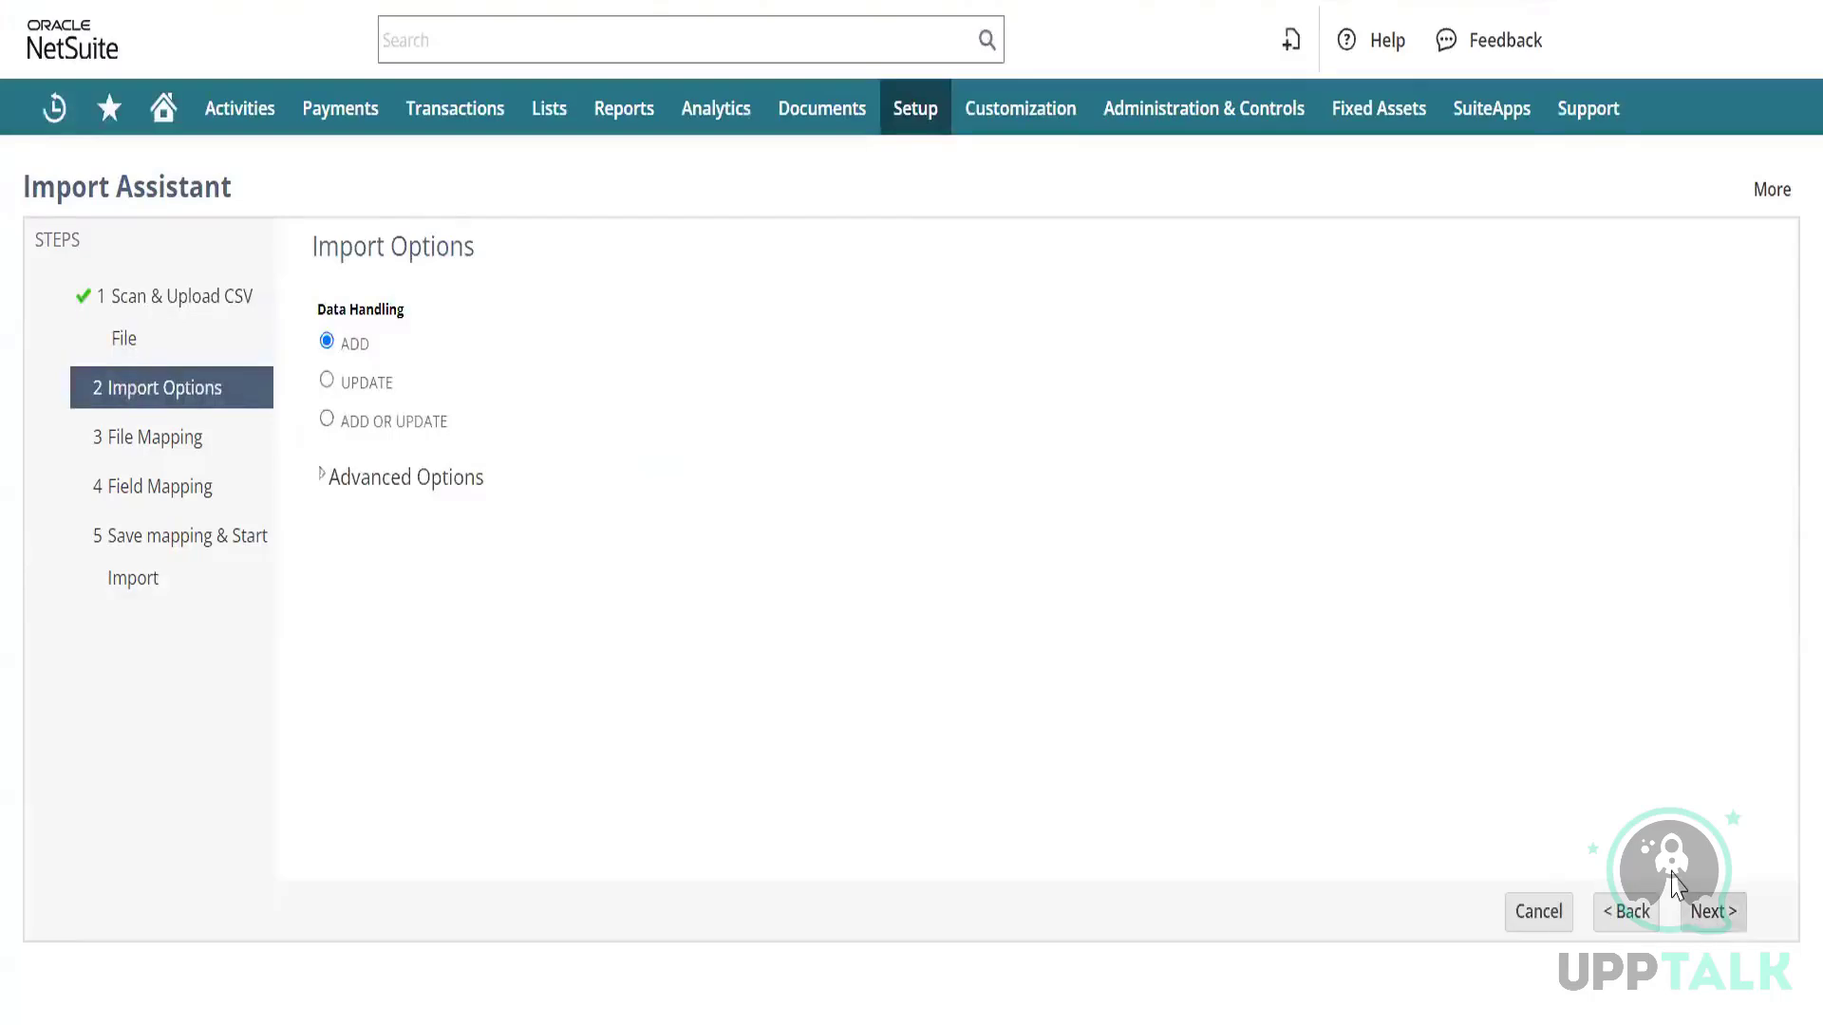
pyautogui.click(1707, 912)
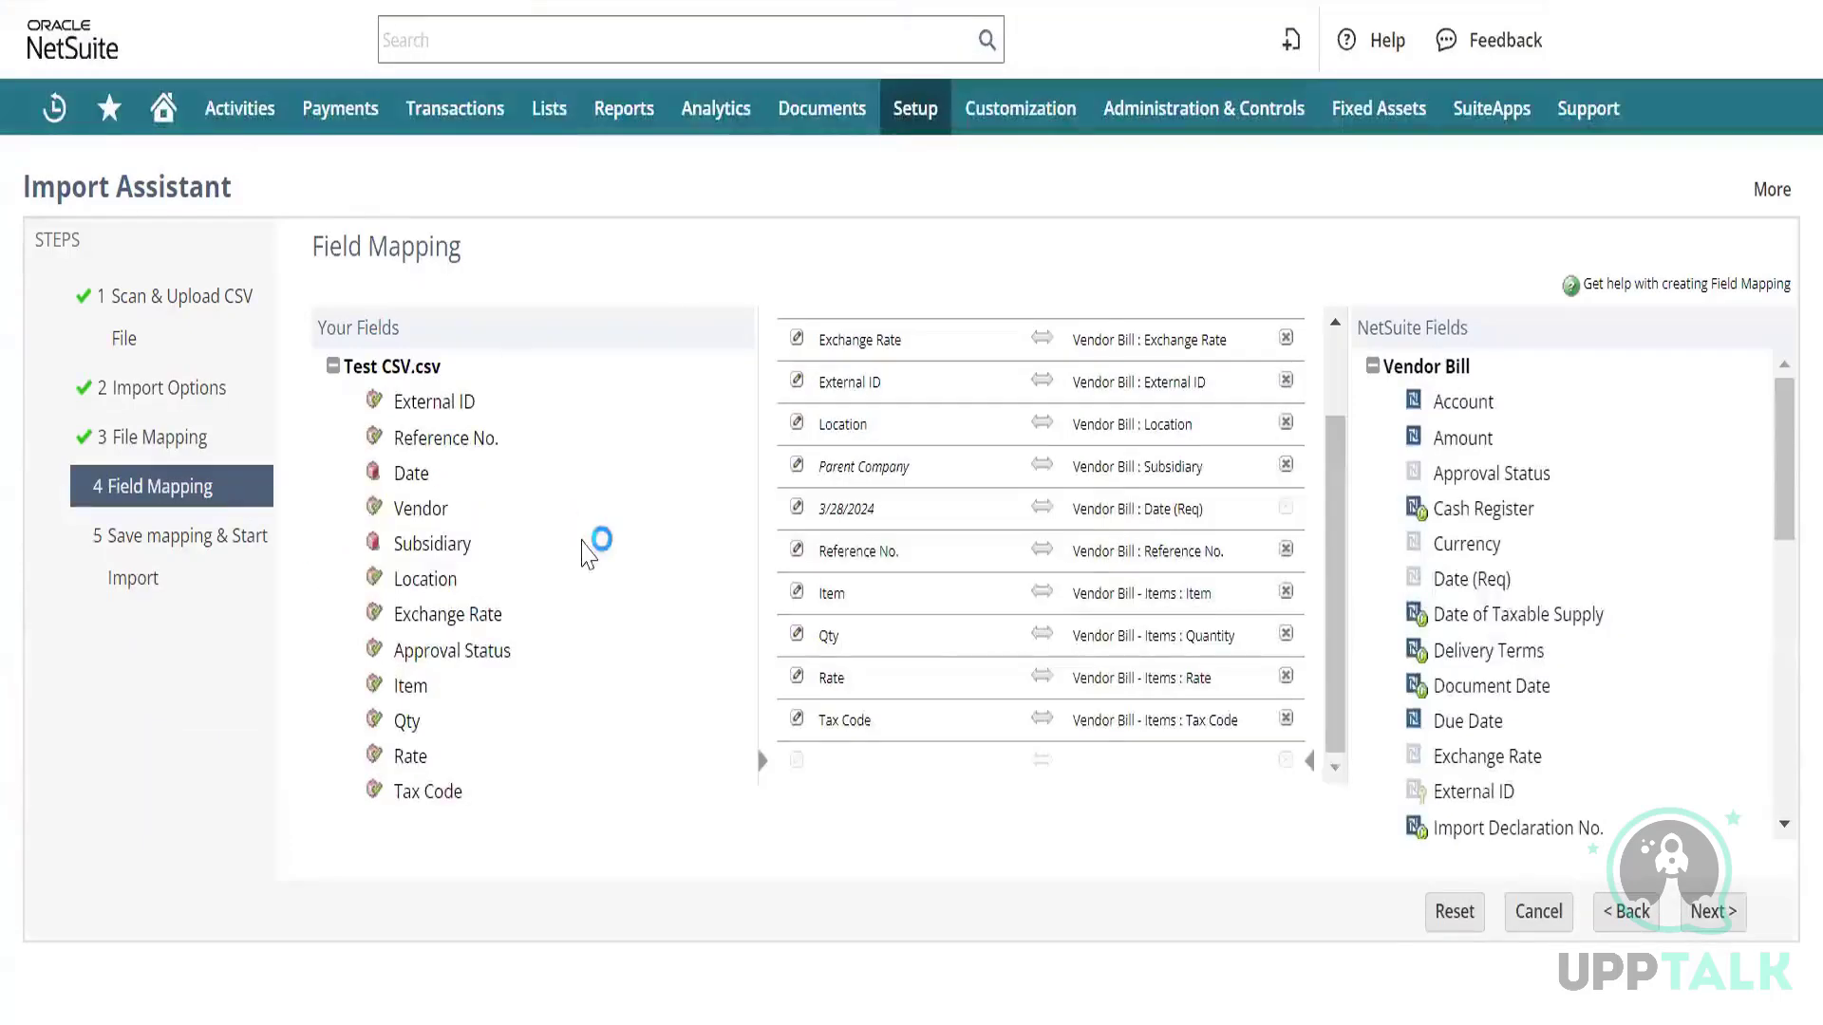
# Replace the fixed 3/28/2024 bill date mapping with the file's Date column.
pyautogui.click(798, 514)
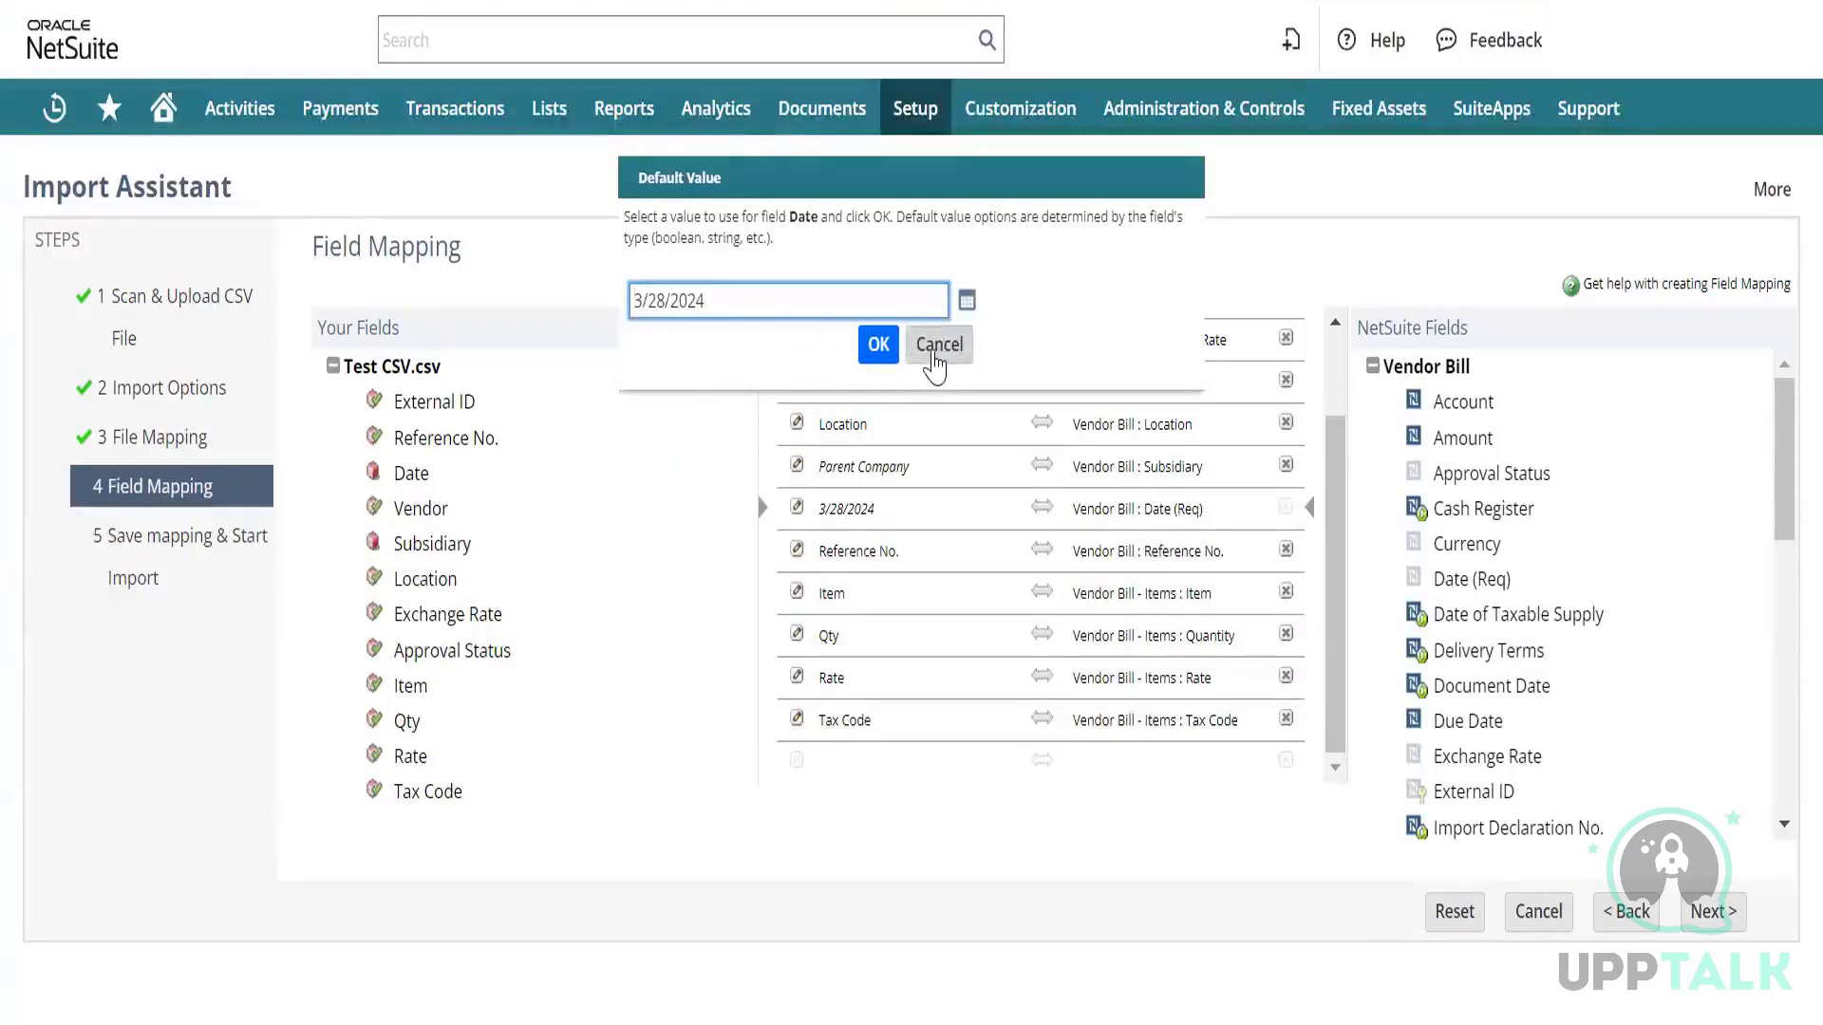
pyautogui.click(938, 348)
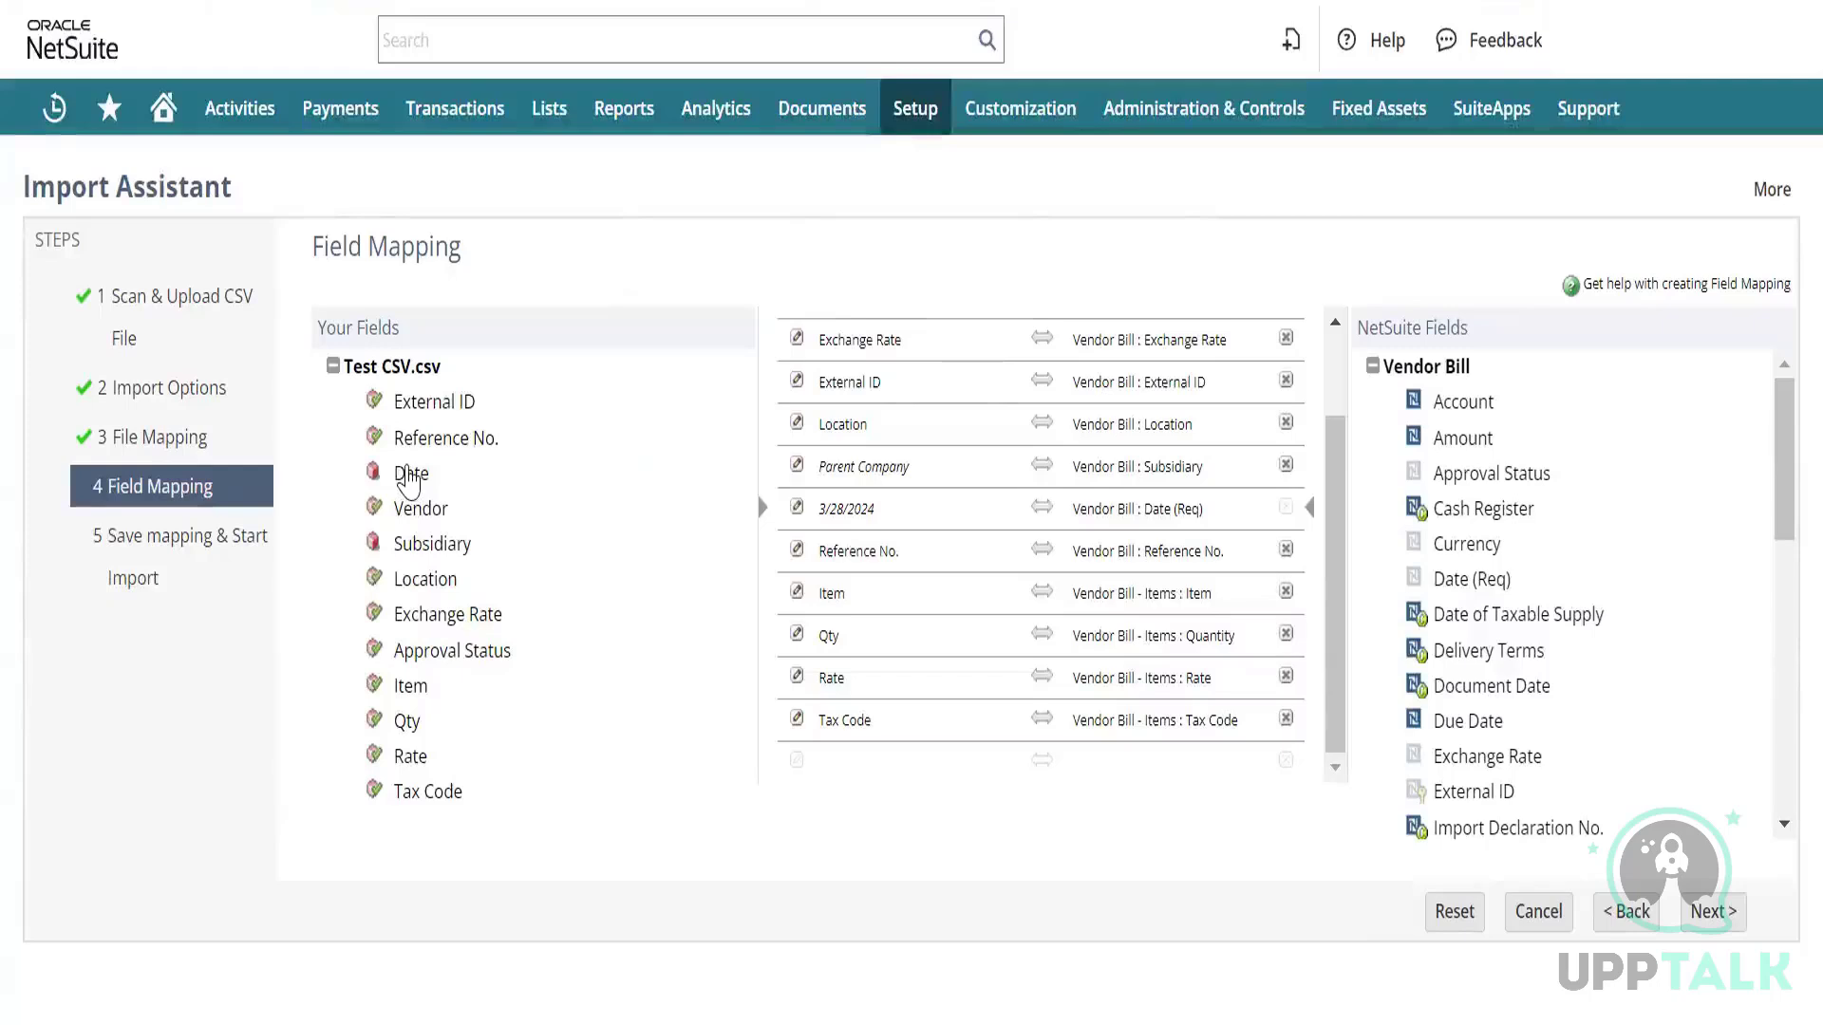
pyautogui.click(410, 481)
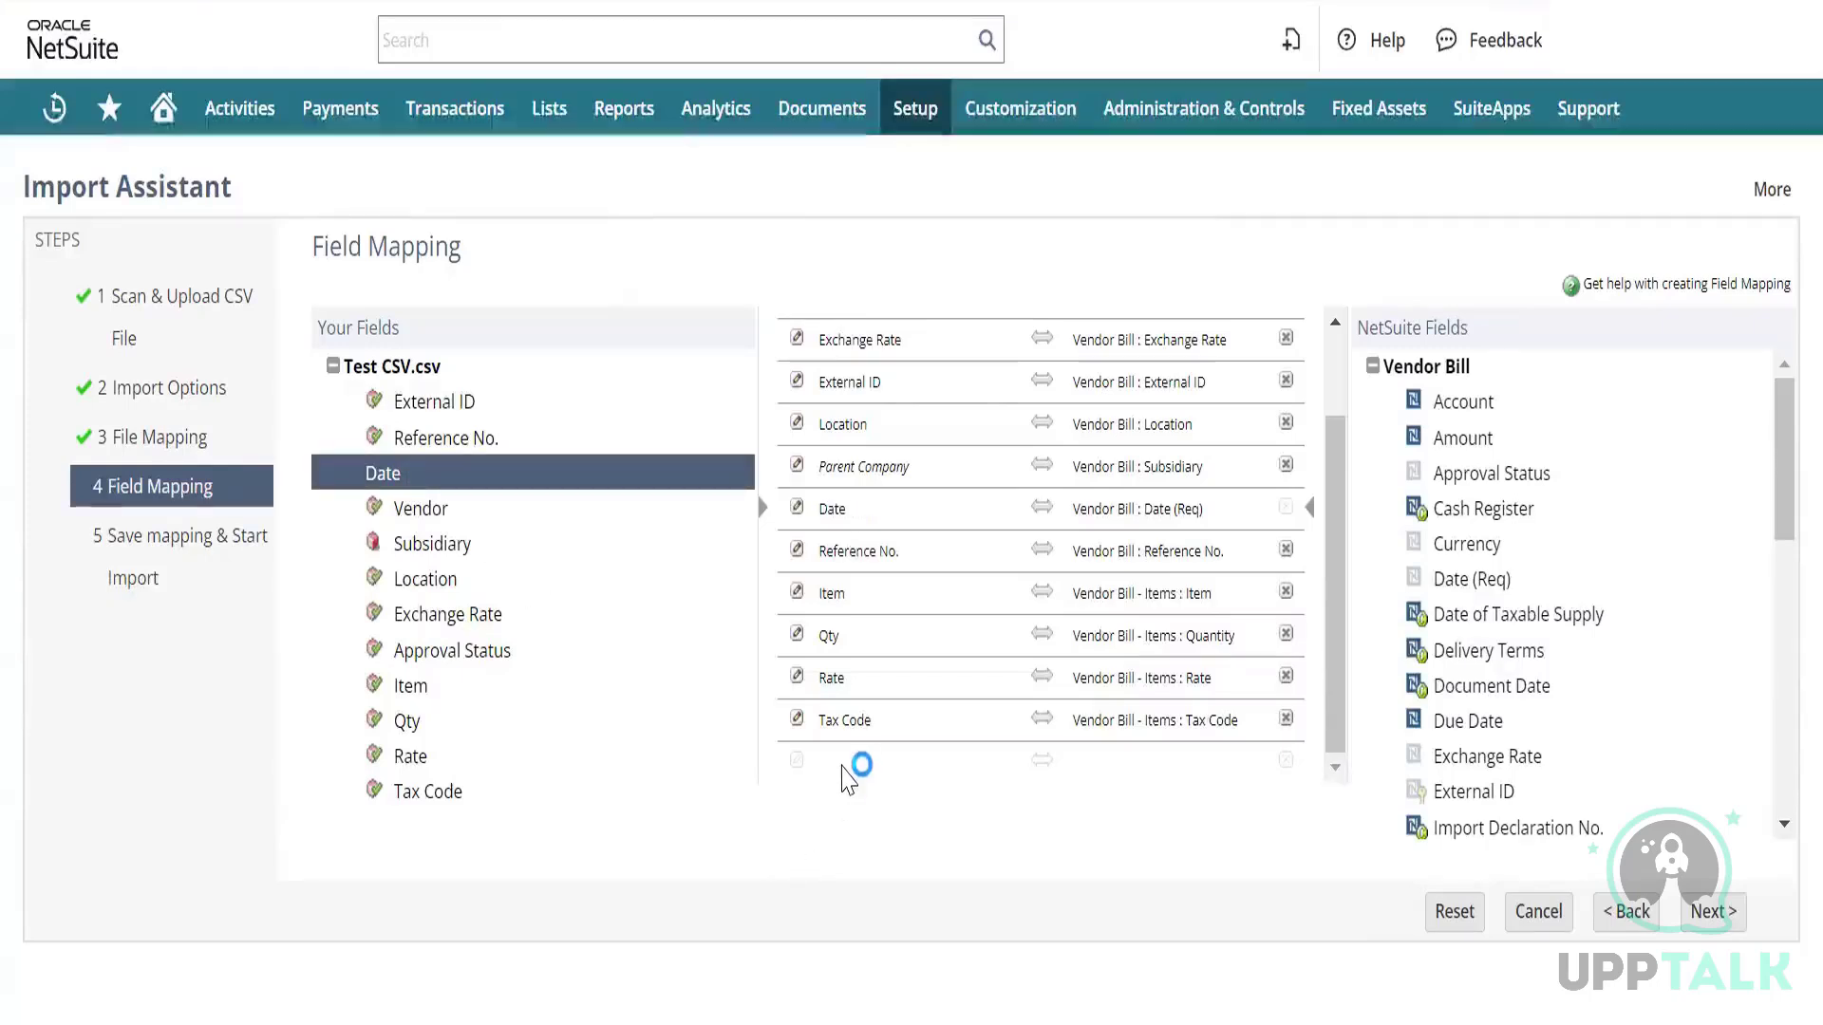
# Delete the Parent Company → Vendor Bill : Subsidiary mapping row, discarding the stray Subsidiary row too.
pyautogui.click(454, 550)
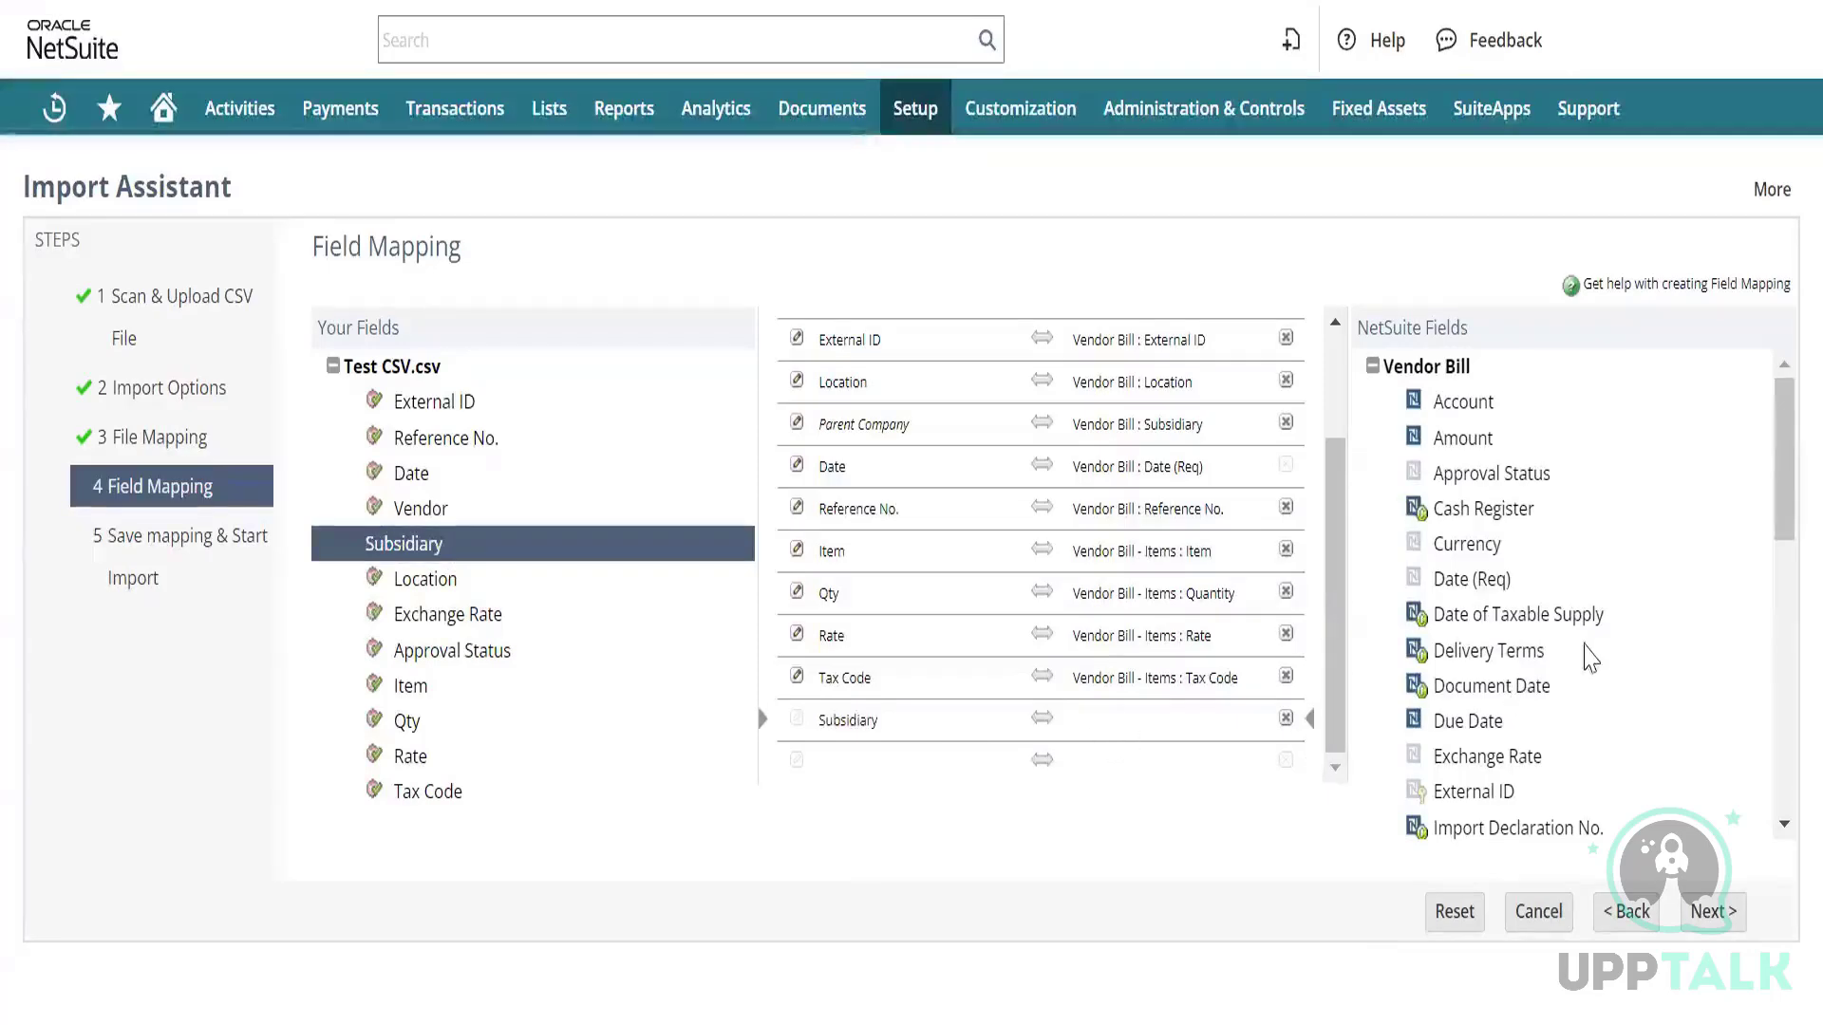
pyautogui.scroll(-1, 1514, 537)
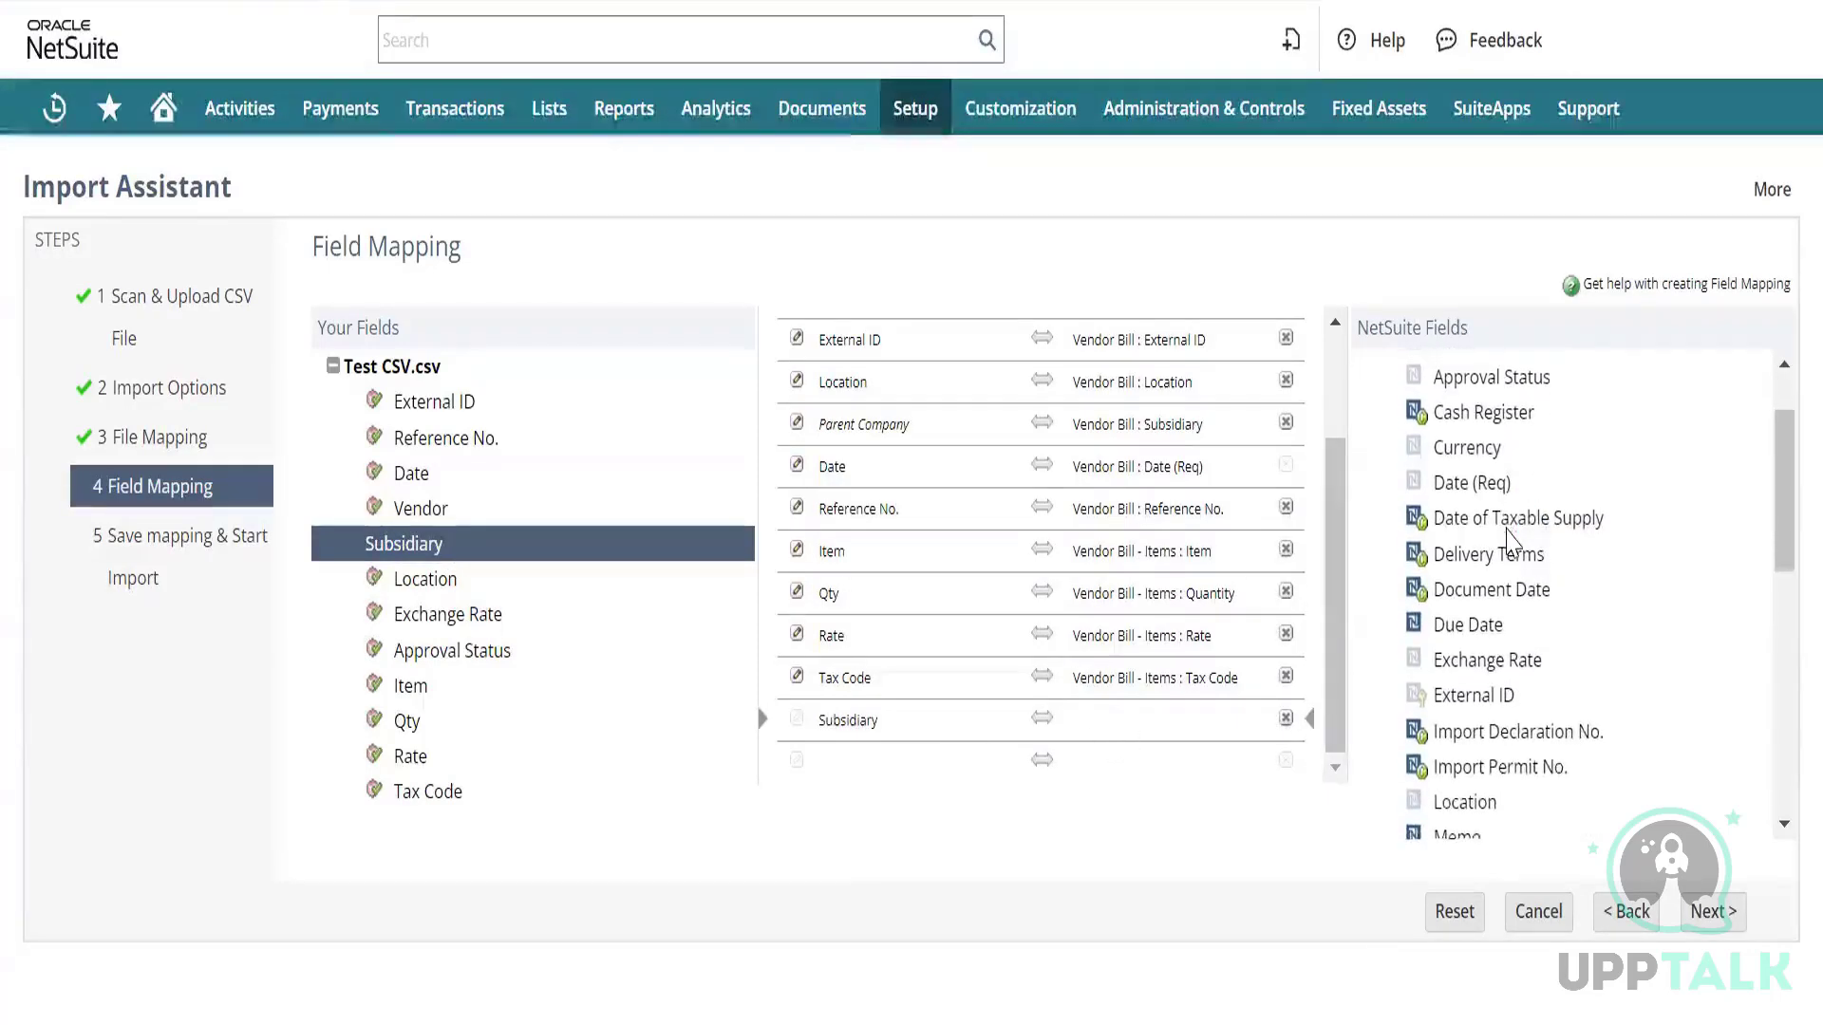
pyautogui.scroll(2, 1511, 536)
pyautogui.scroll(-4, 1511, 539)
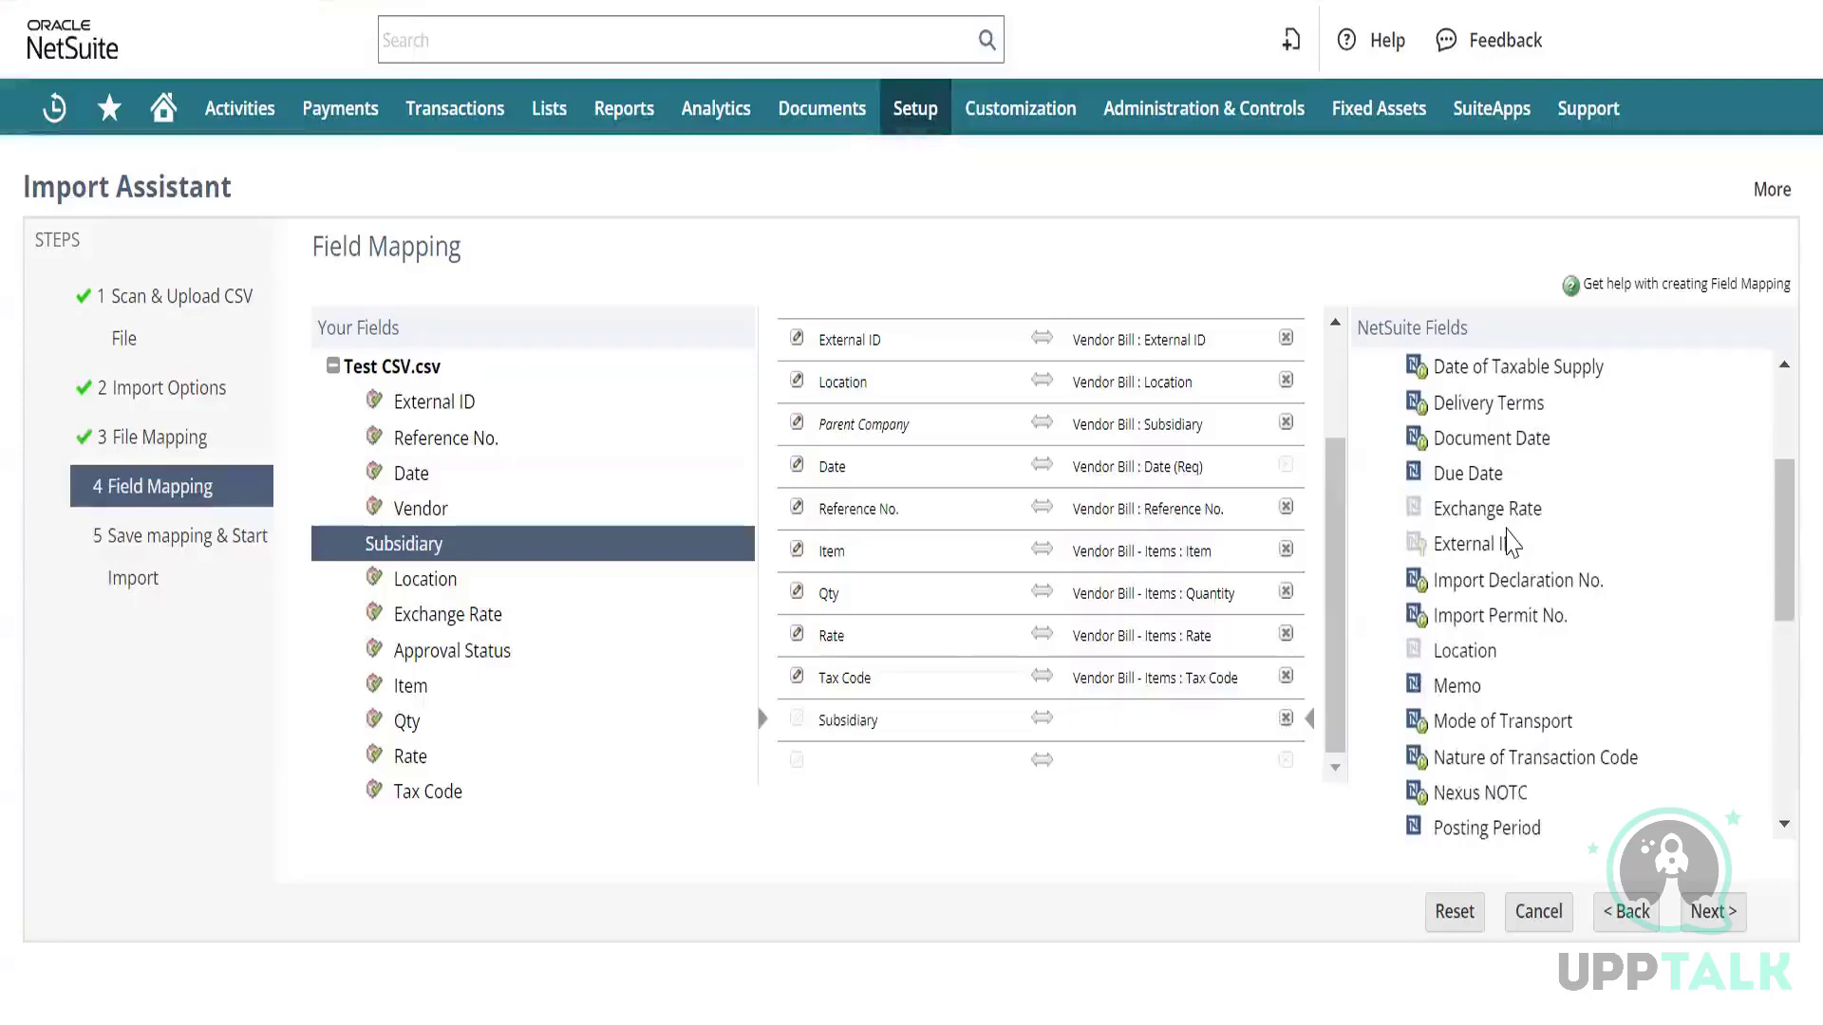
pyautogui.scroll(-3, 1509, 543)
pyautogui.scroll(-1, 1510, 546)
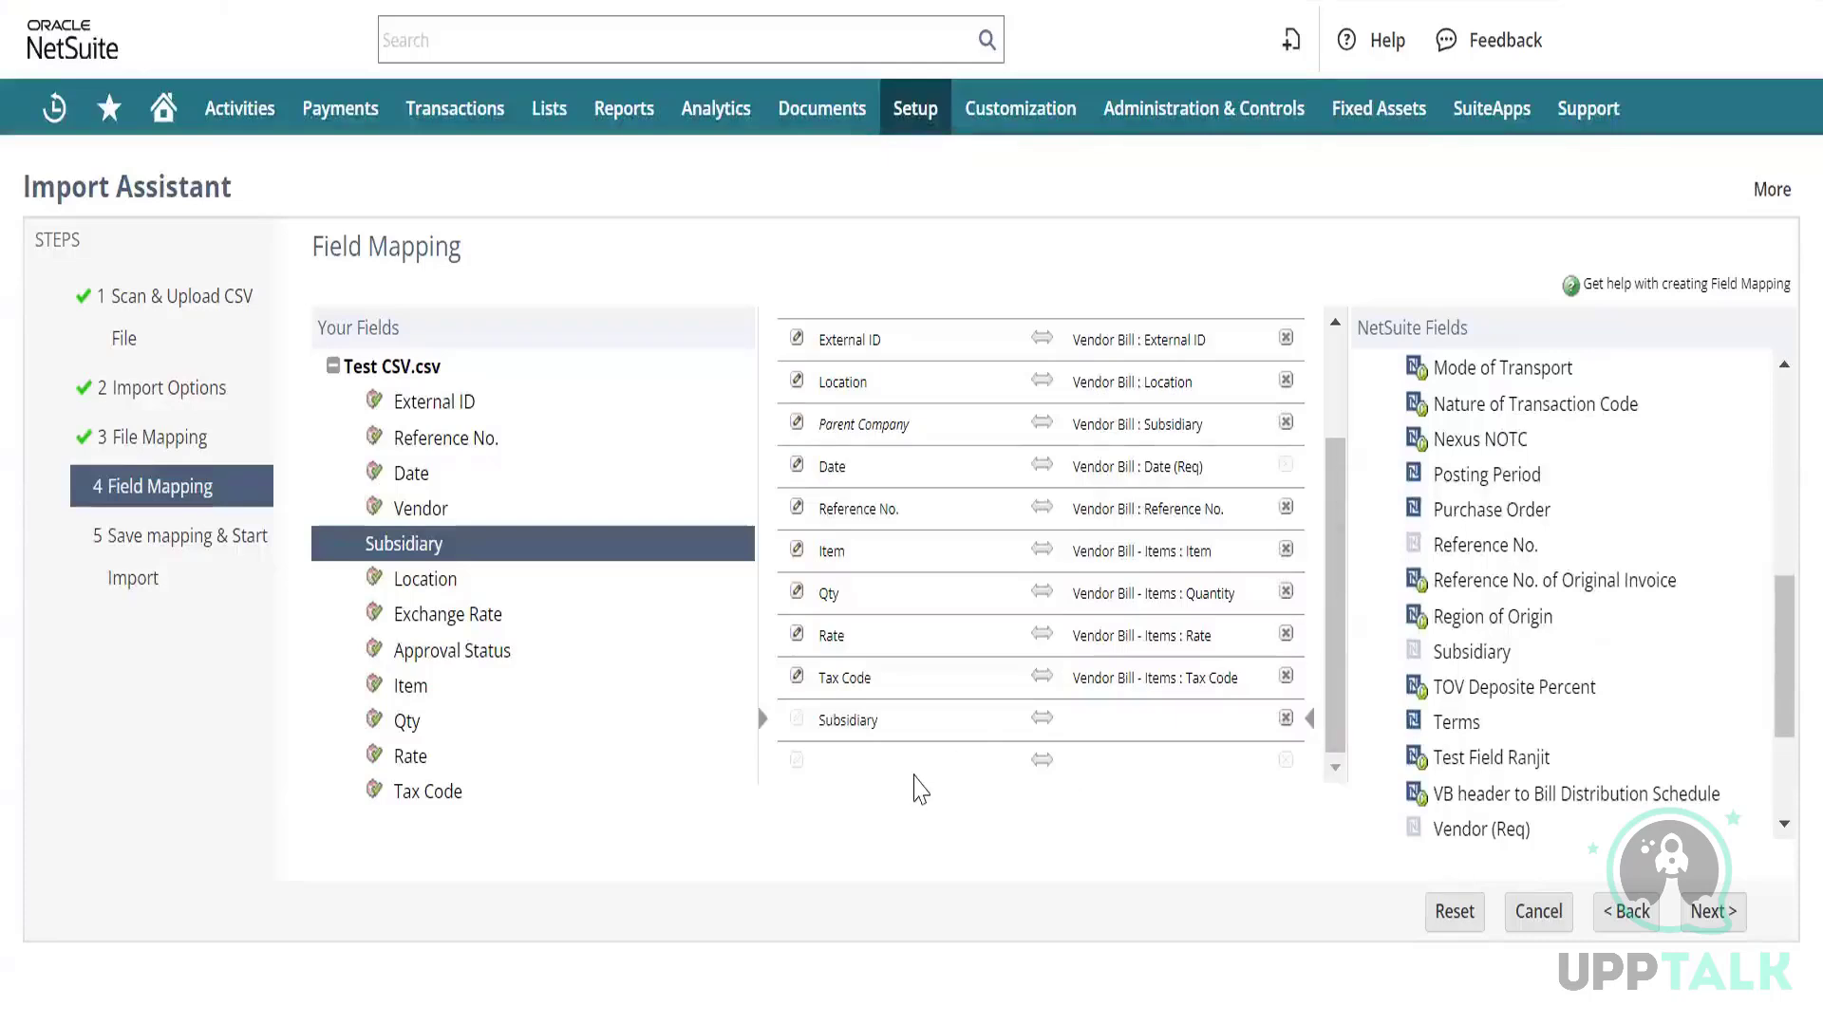
pyautogui.click(1285, 718)
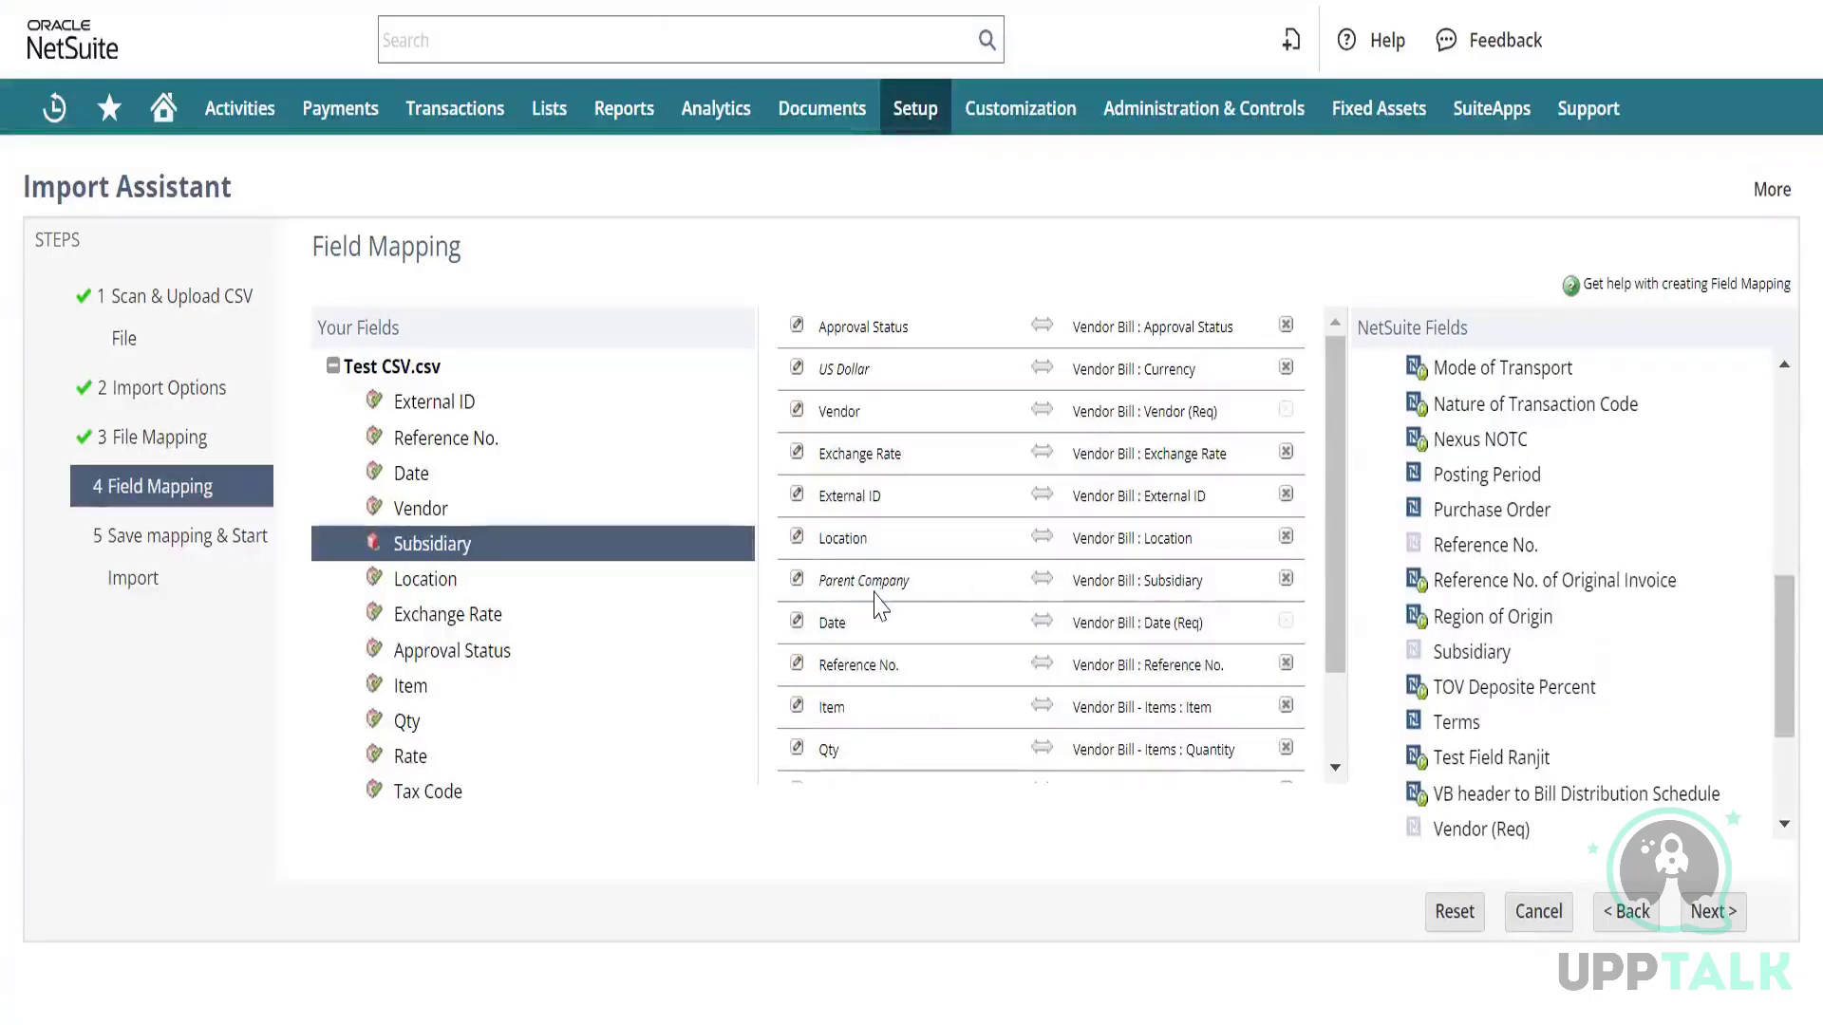
pyautogui.click(822, 580)
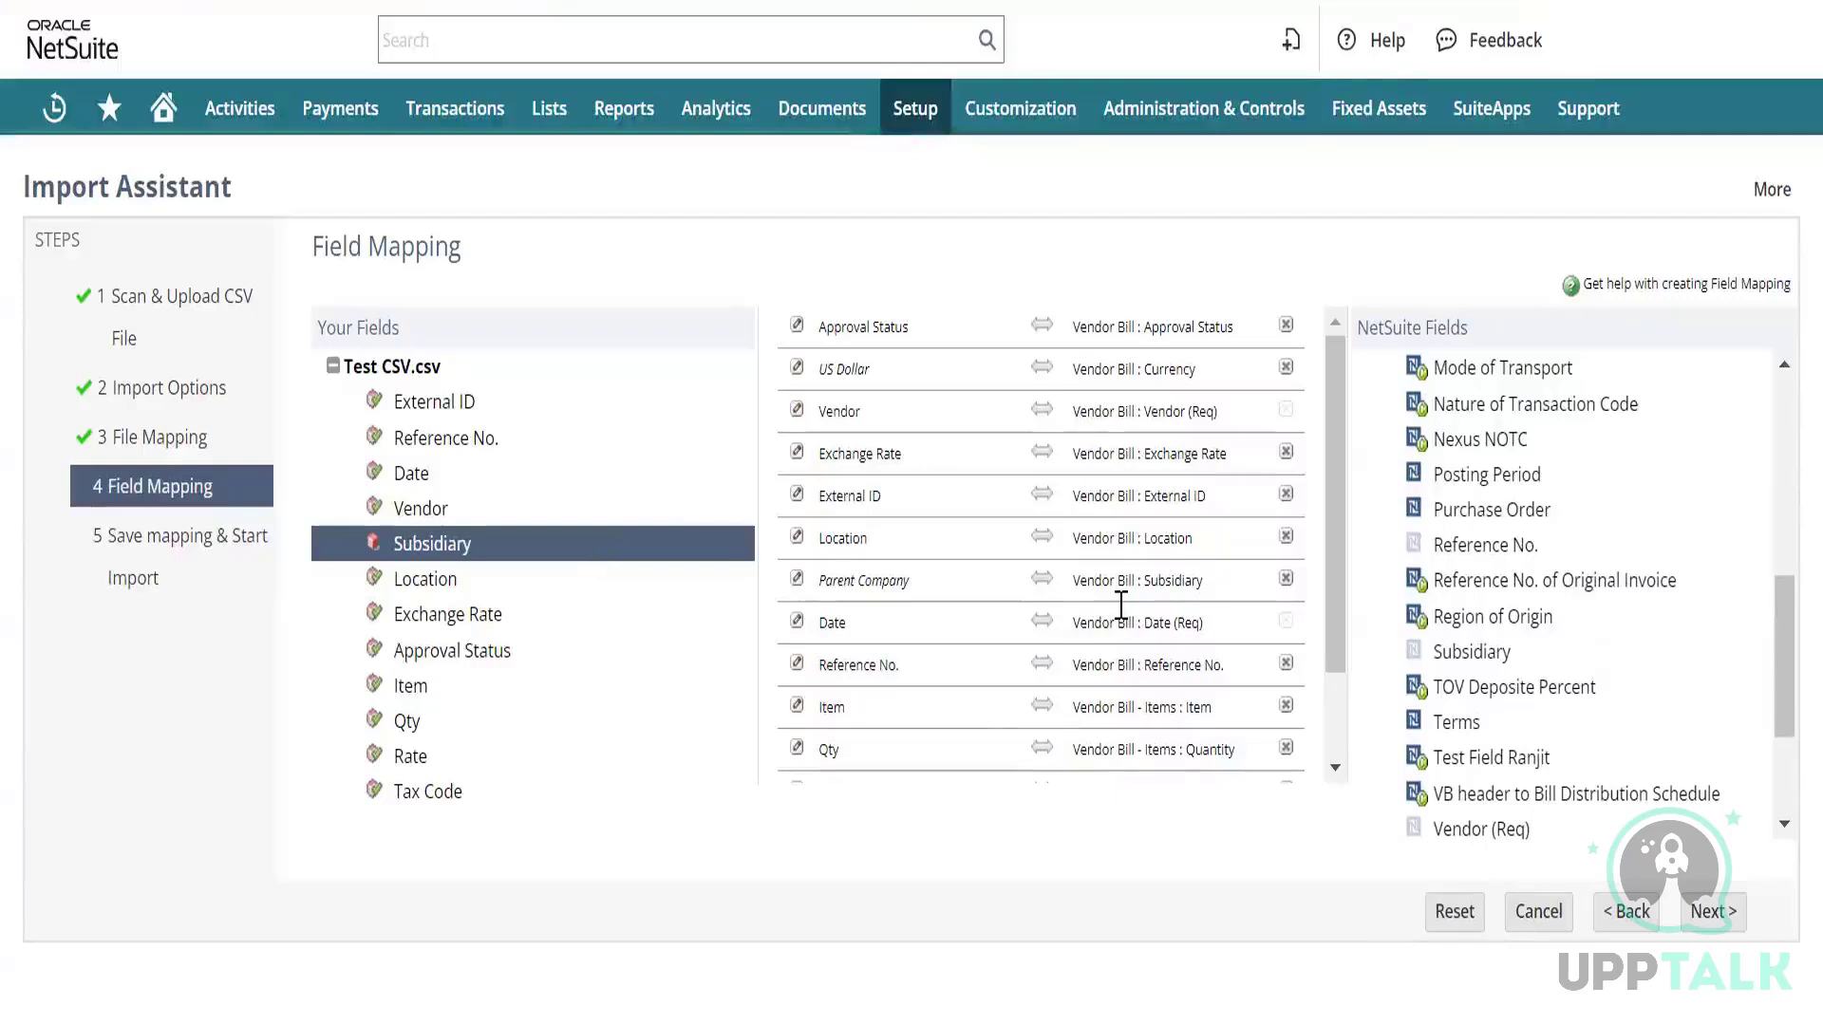
pyautogui.click(1286, 581)
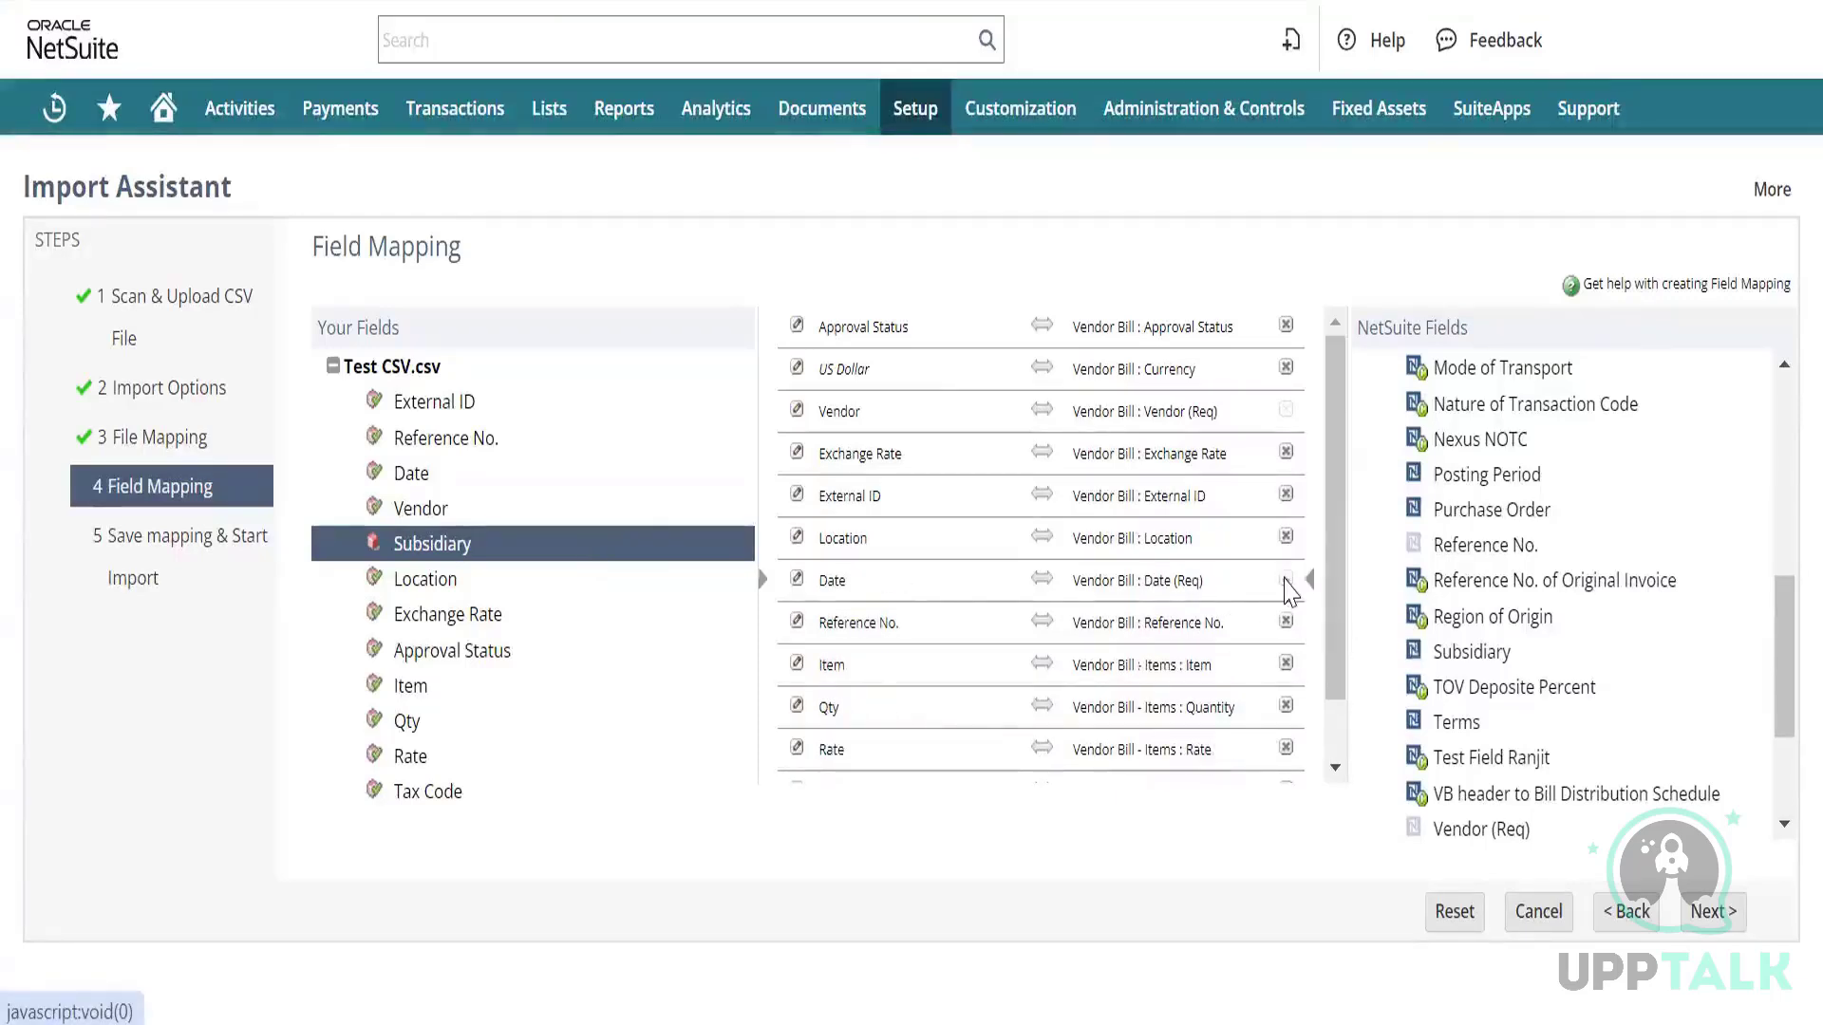
pyautogui.scroll(-1, 978, 646)
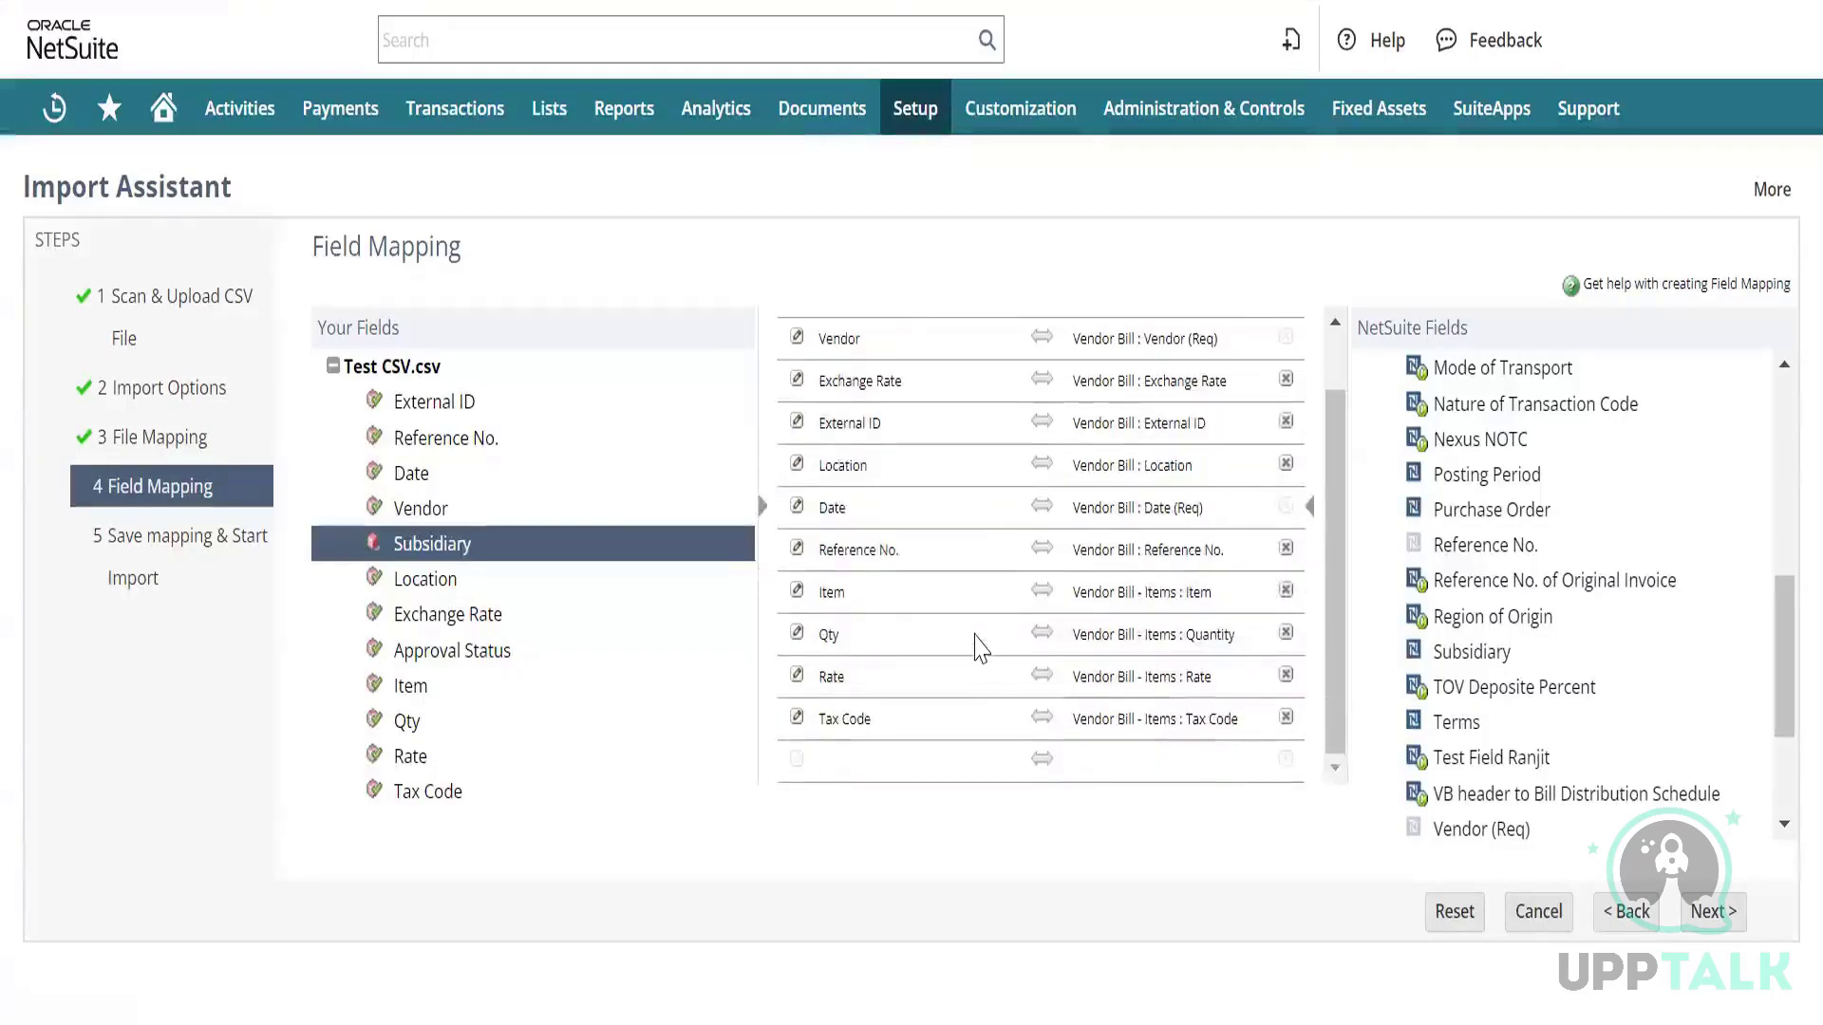
pyautogui.scroll(1, 978, 646)
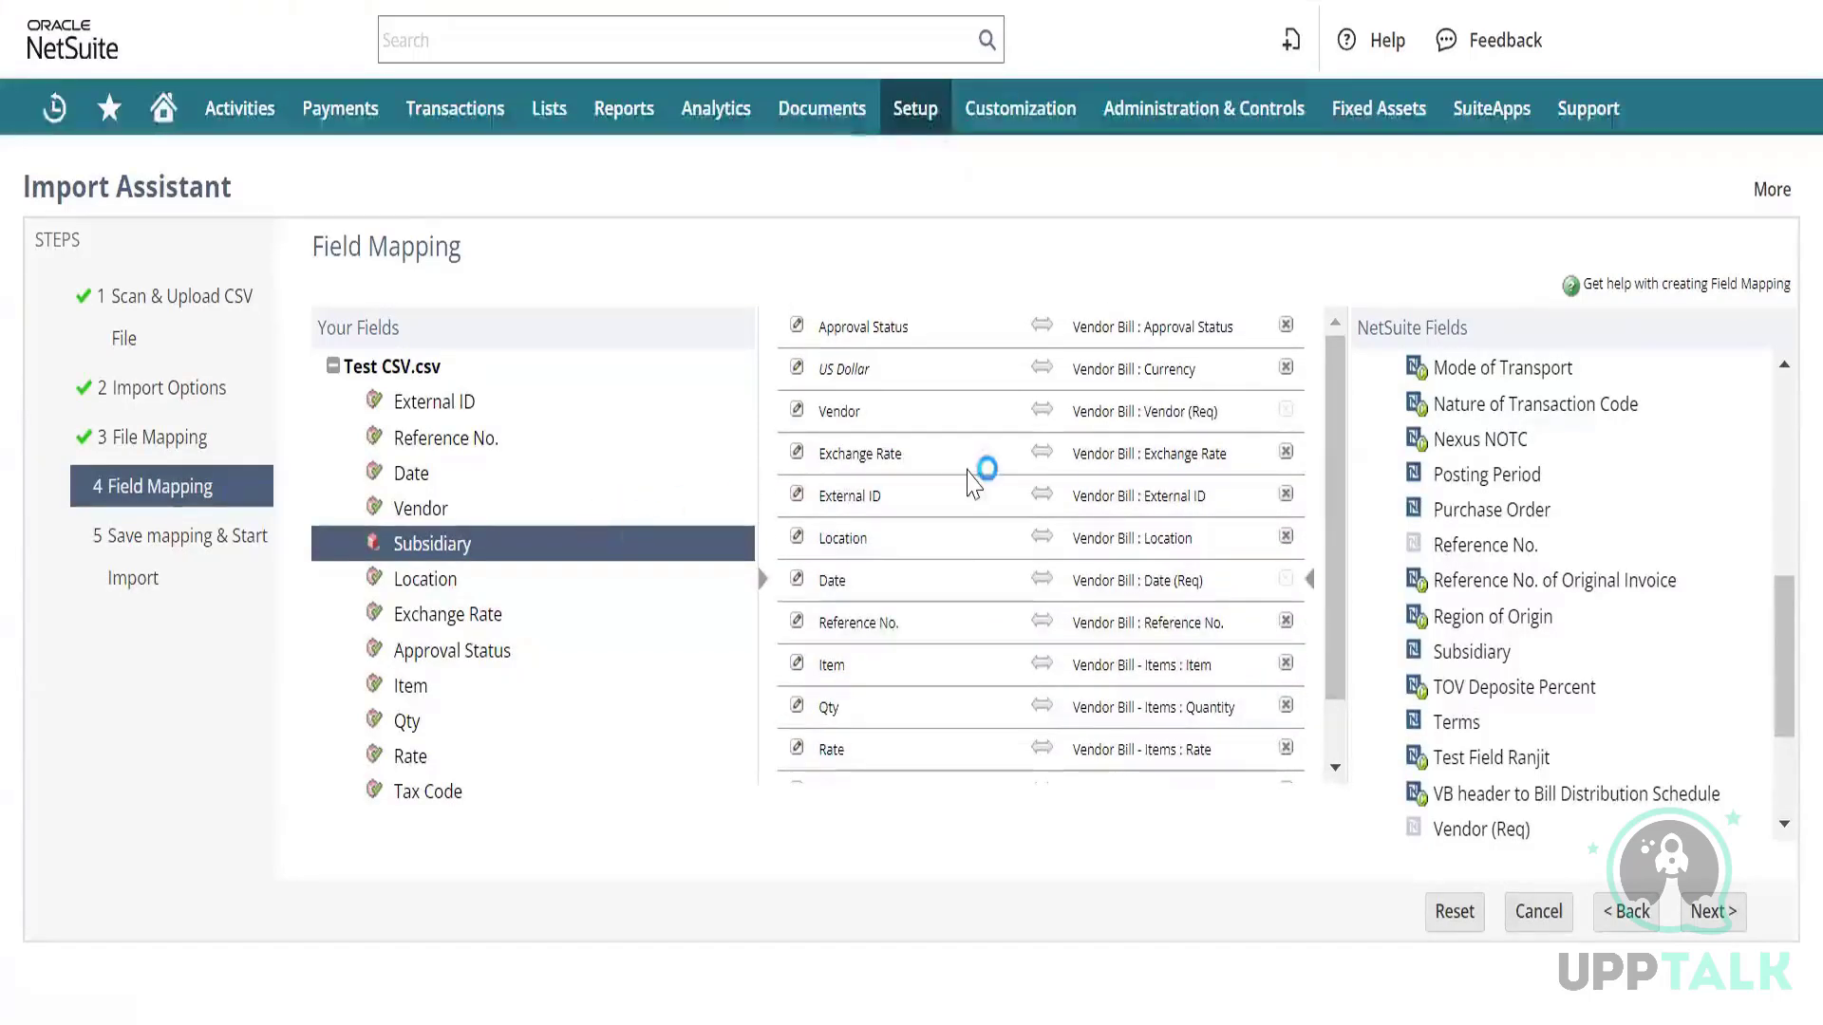
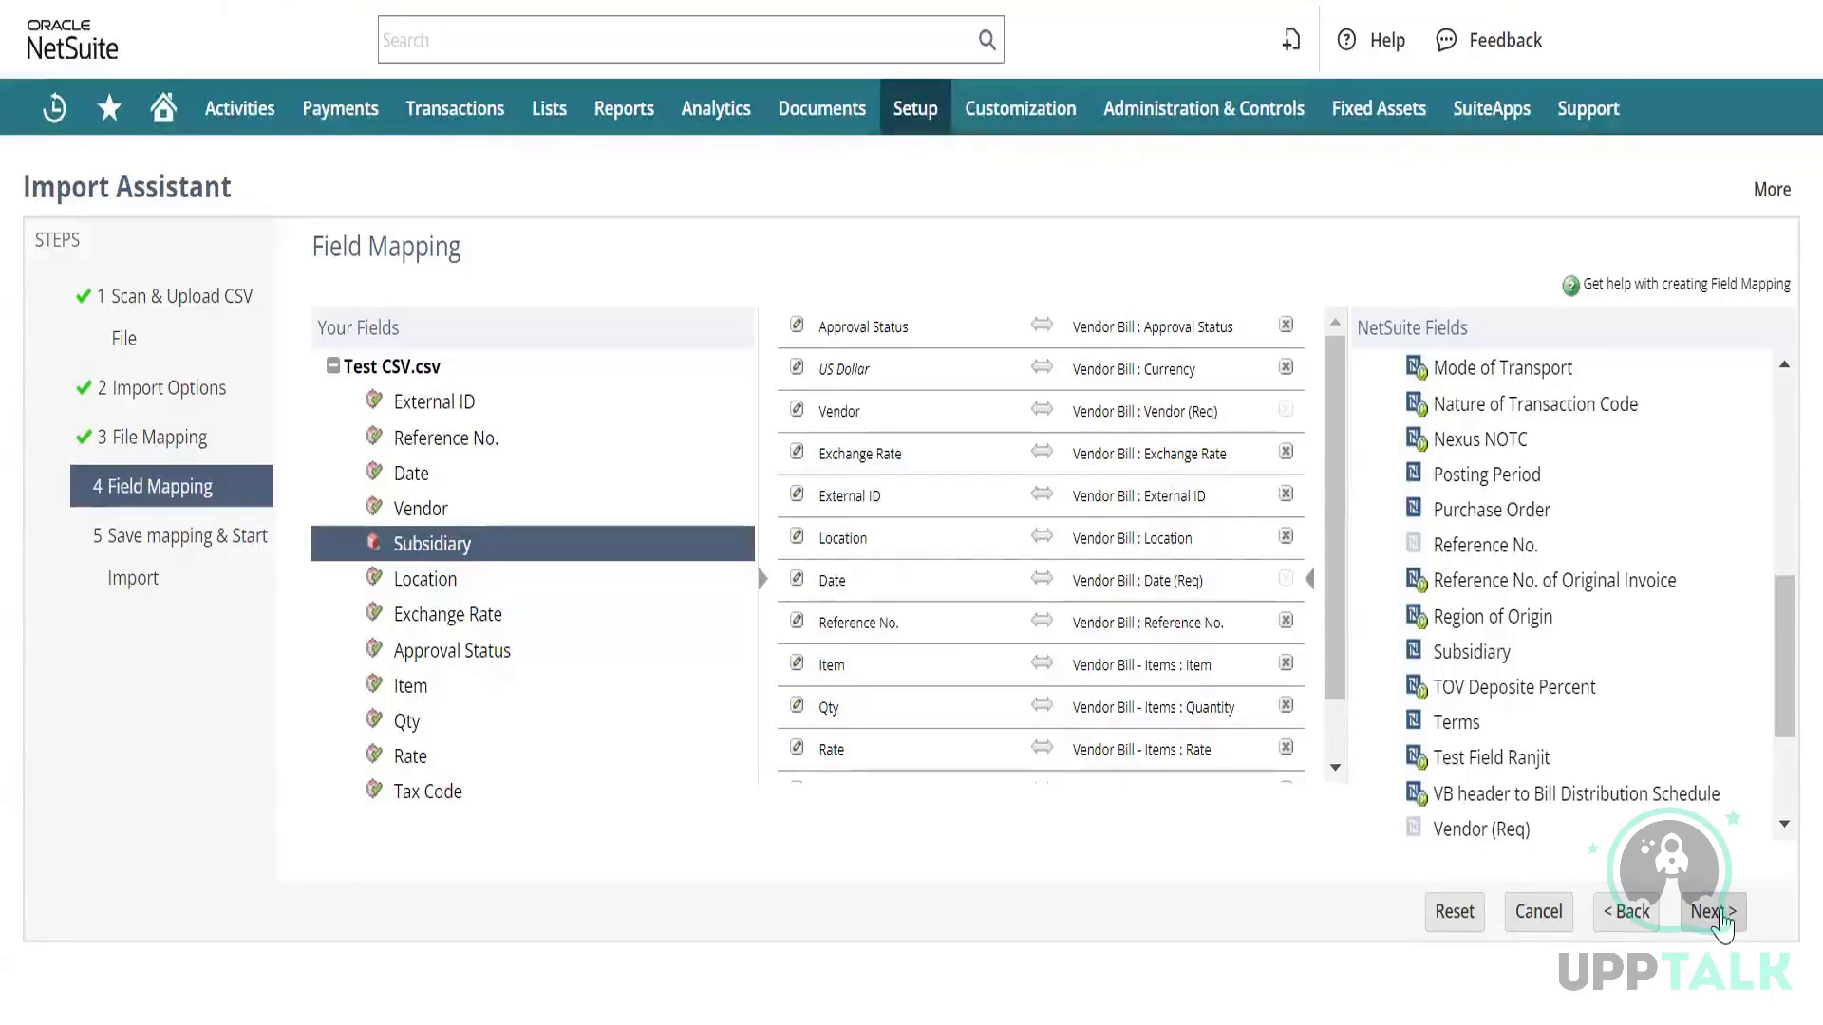
# Save and run the Training Bindu import, overwriting the saved mapping, and view Job Status.
pyautogui.click(1719, 913)
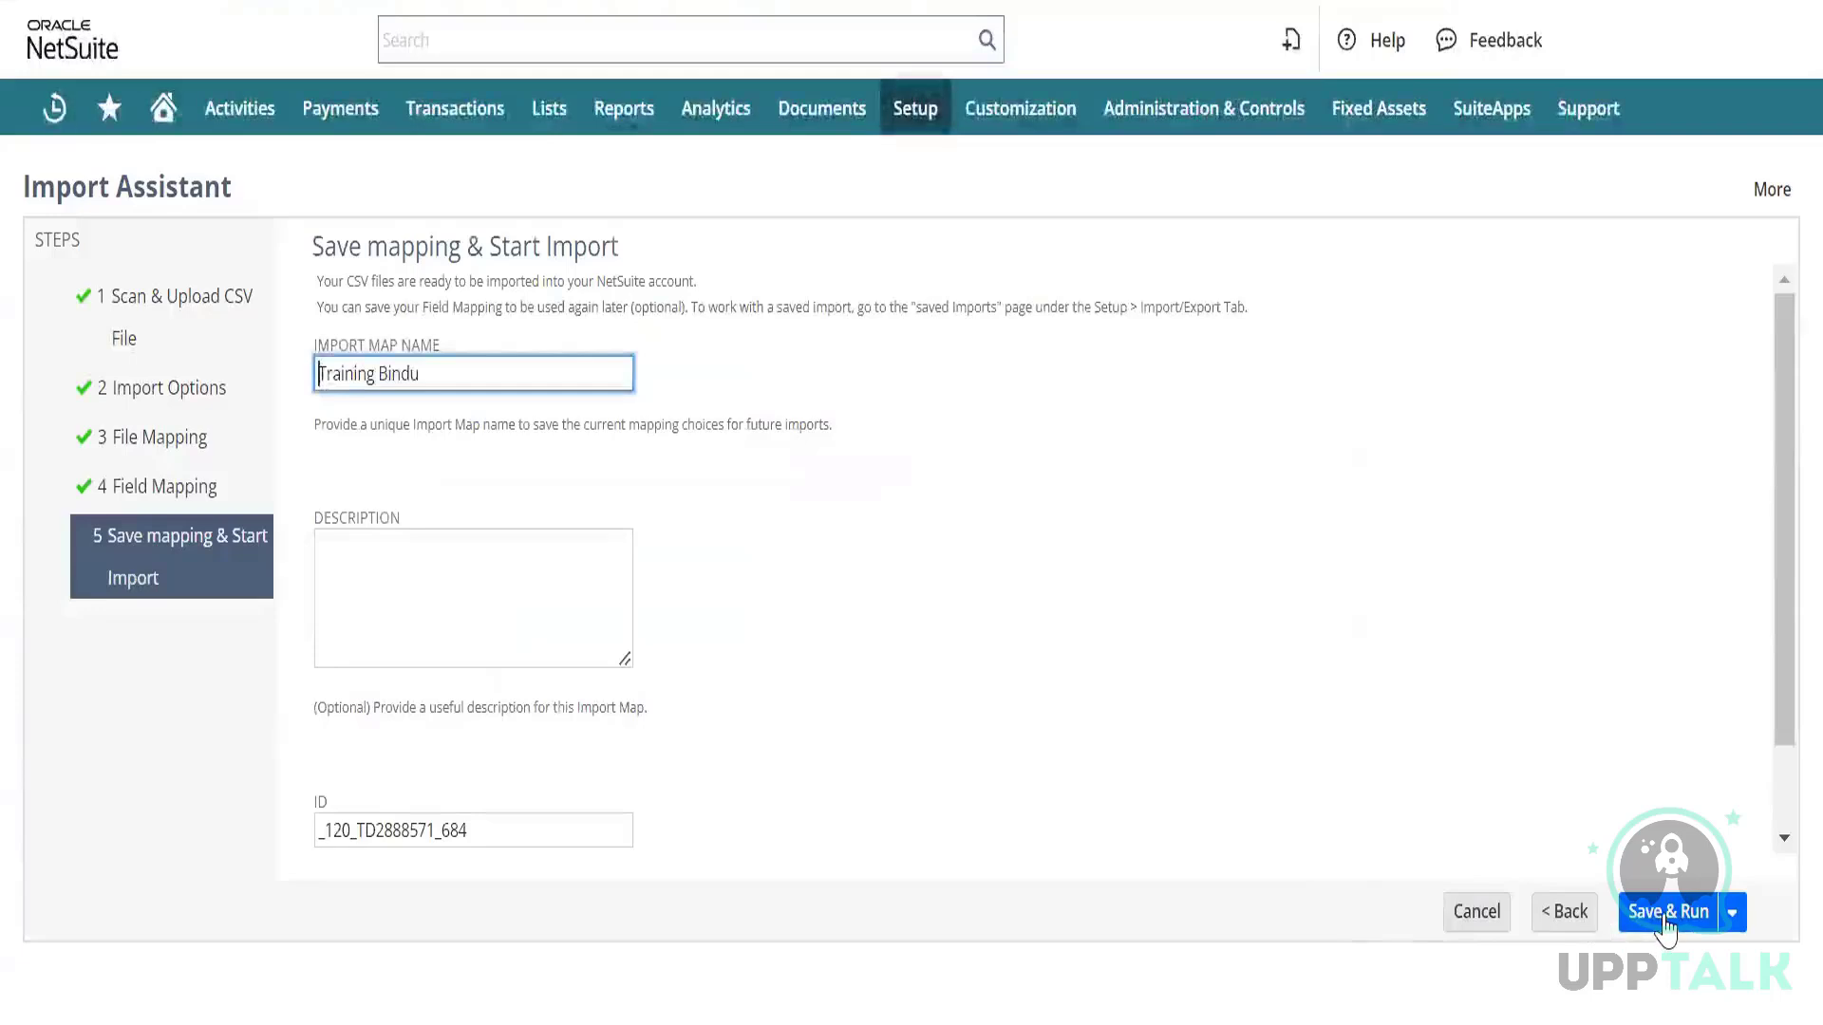
pyautogui.click(1666, 913)
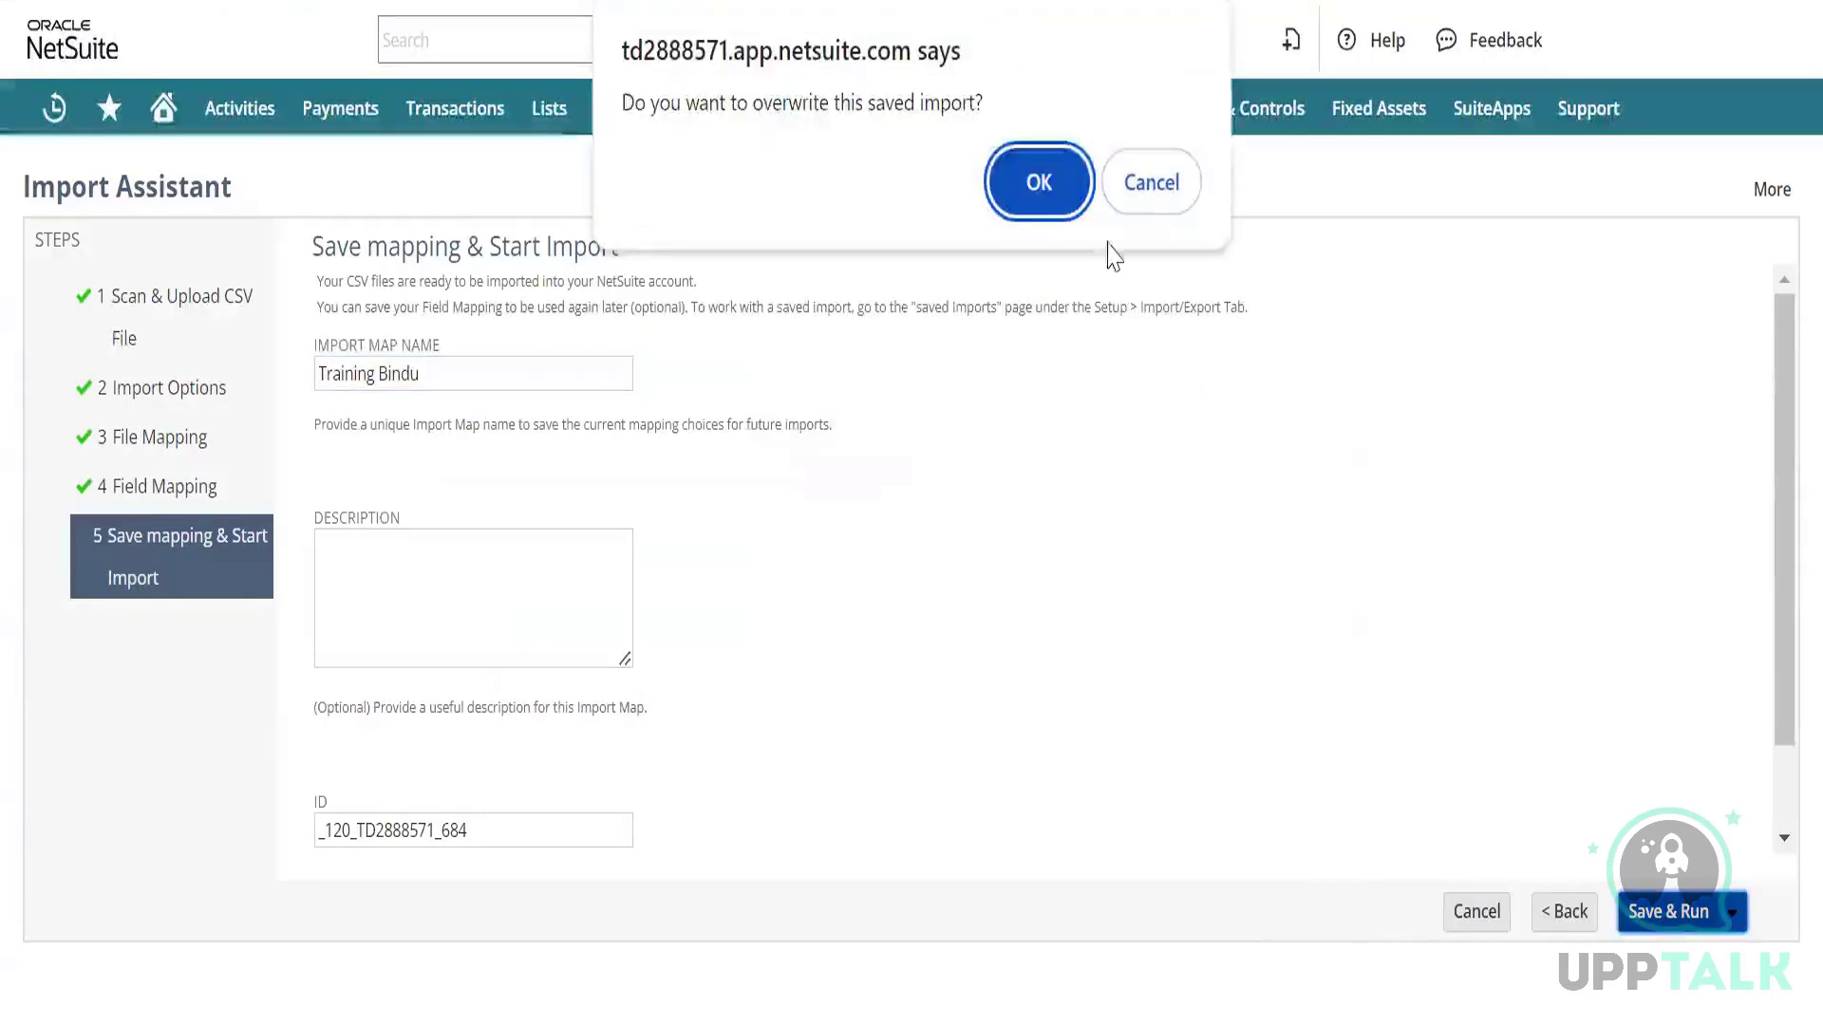
pyautogui.click(1036, 185)
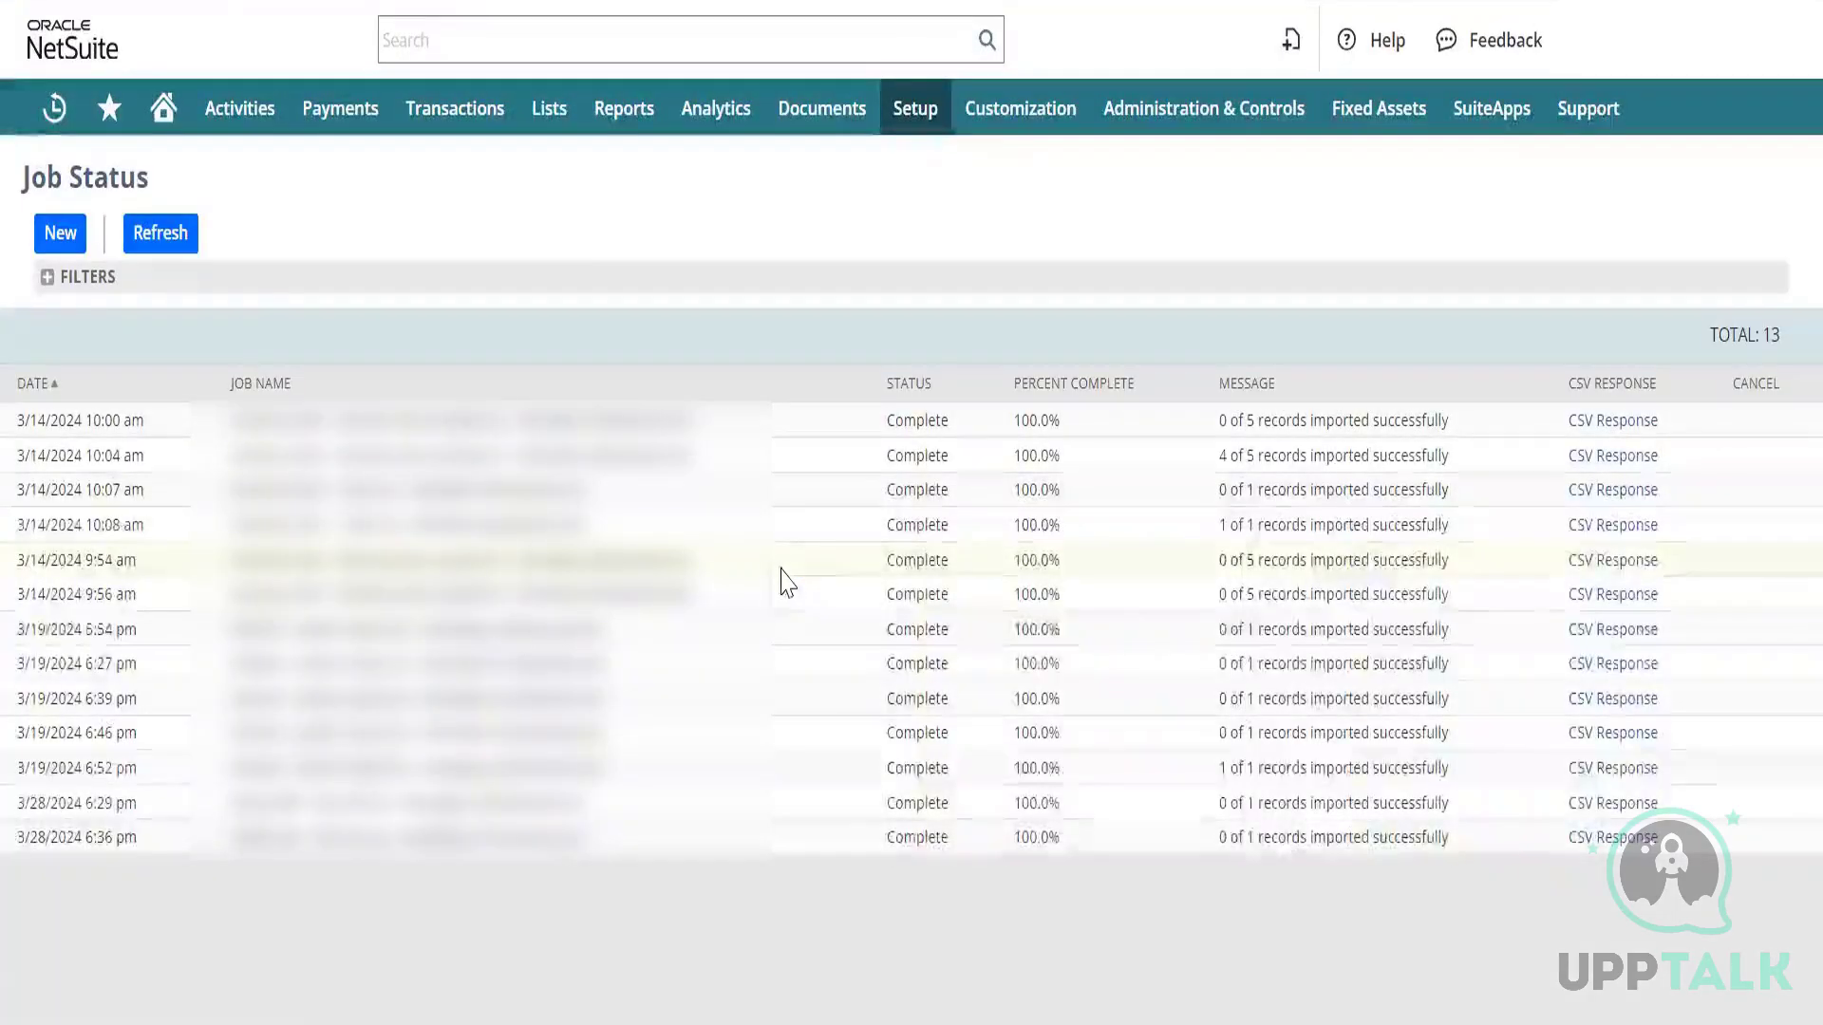
# Open the CSV Response results in Excel and read the invalid currency reference error in A2.
pyautogui.click(1613, 840)
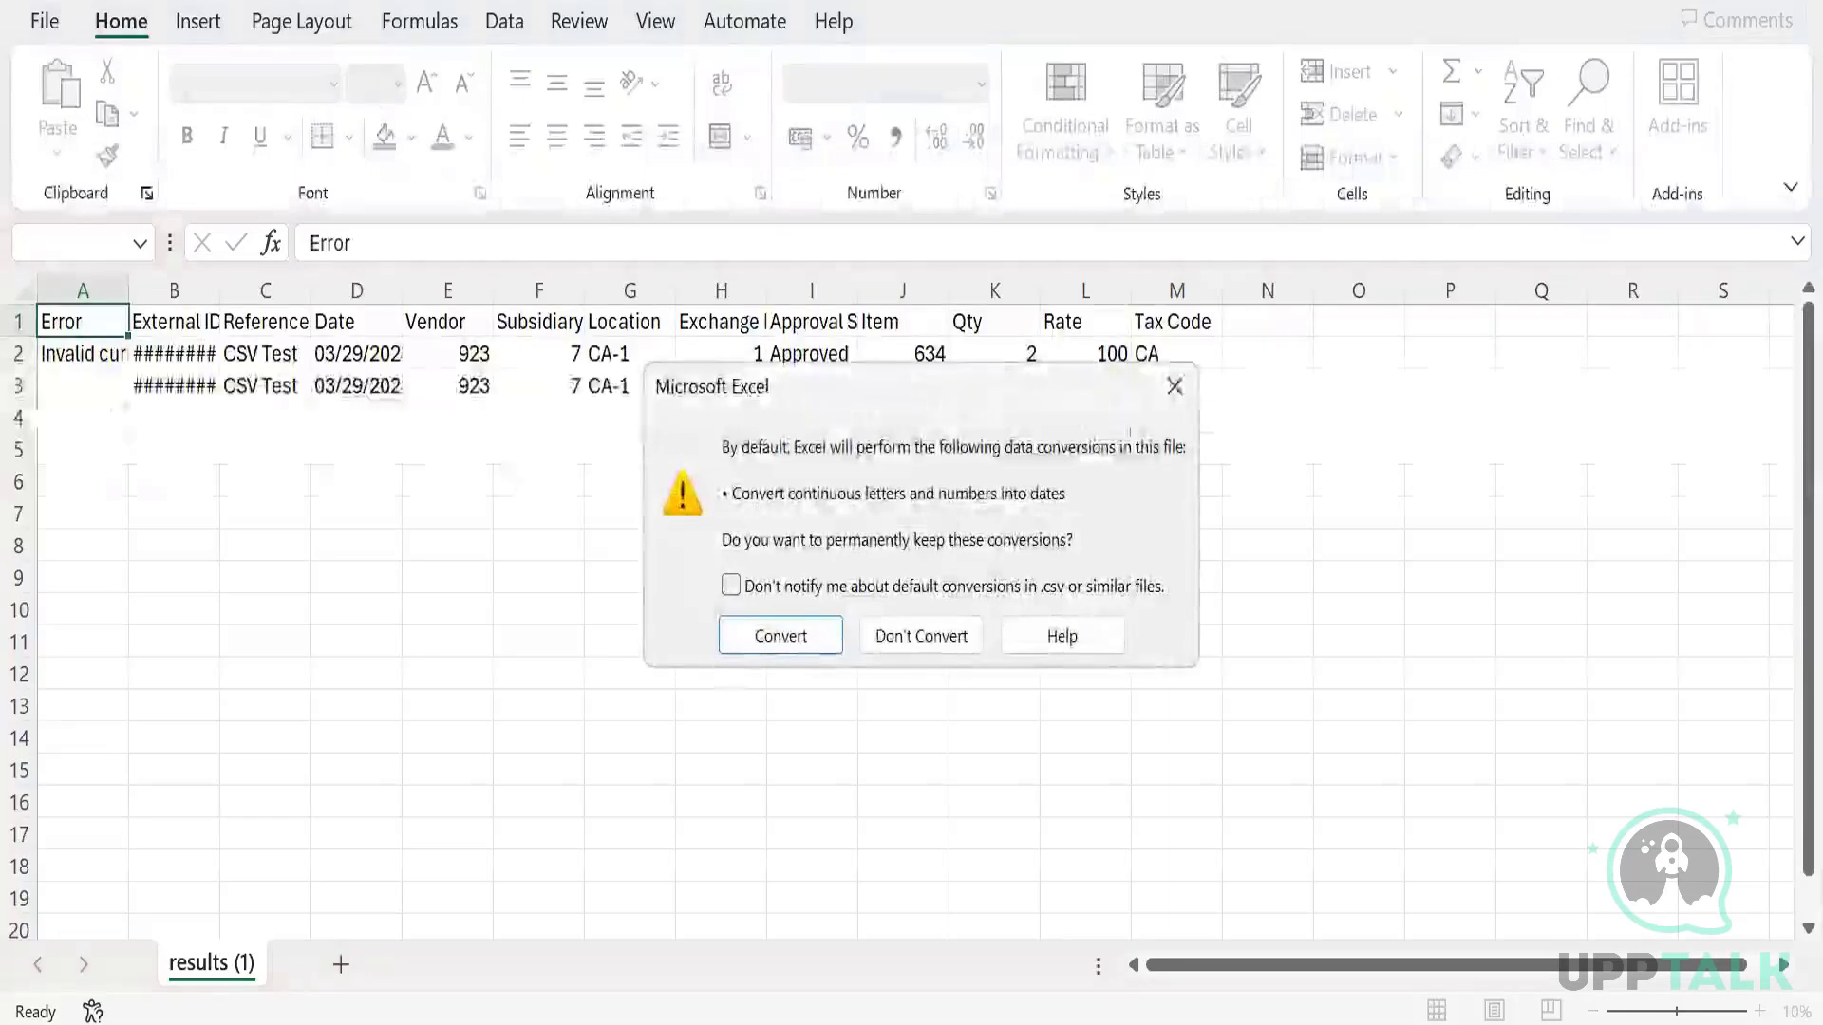
pyautogui.click(1175, 386)
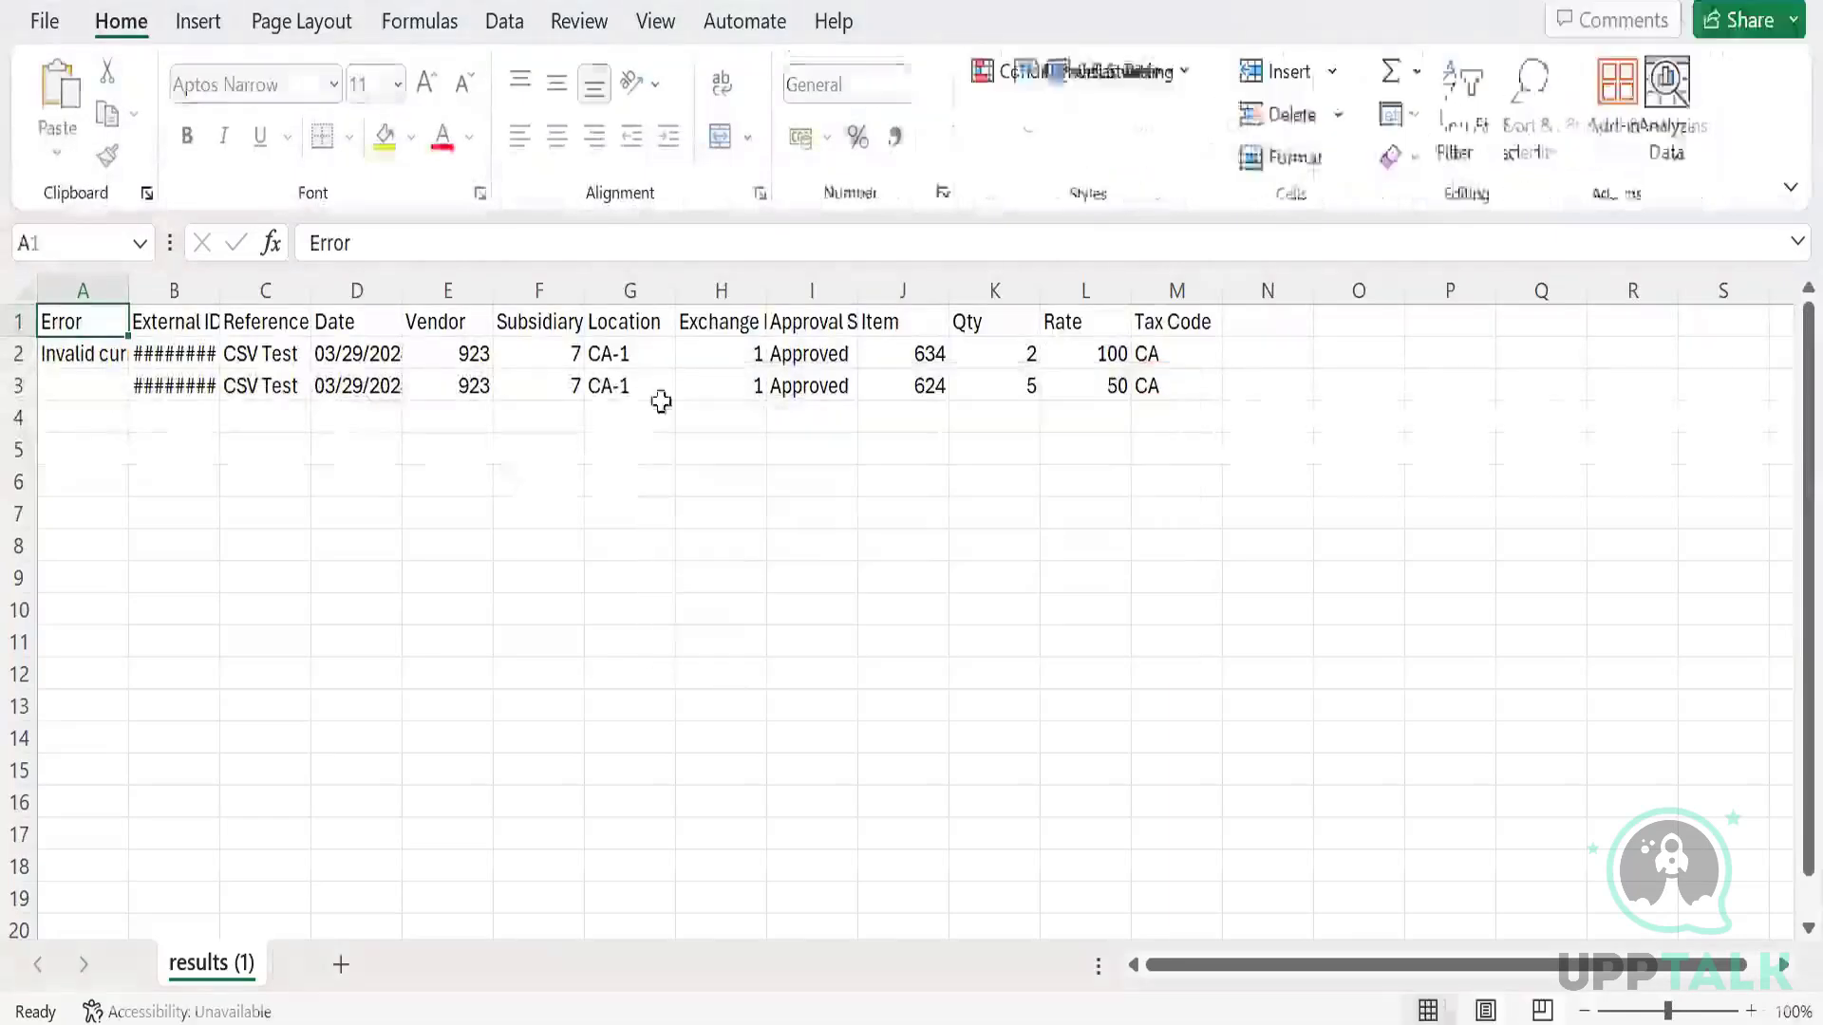
pyautogui.click(57, 354)
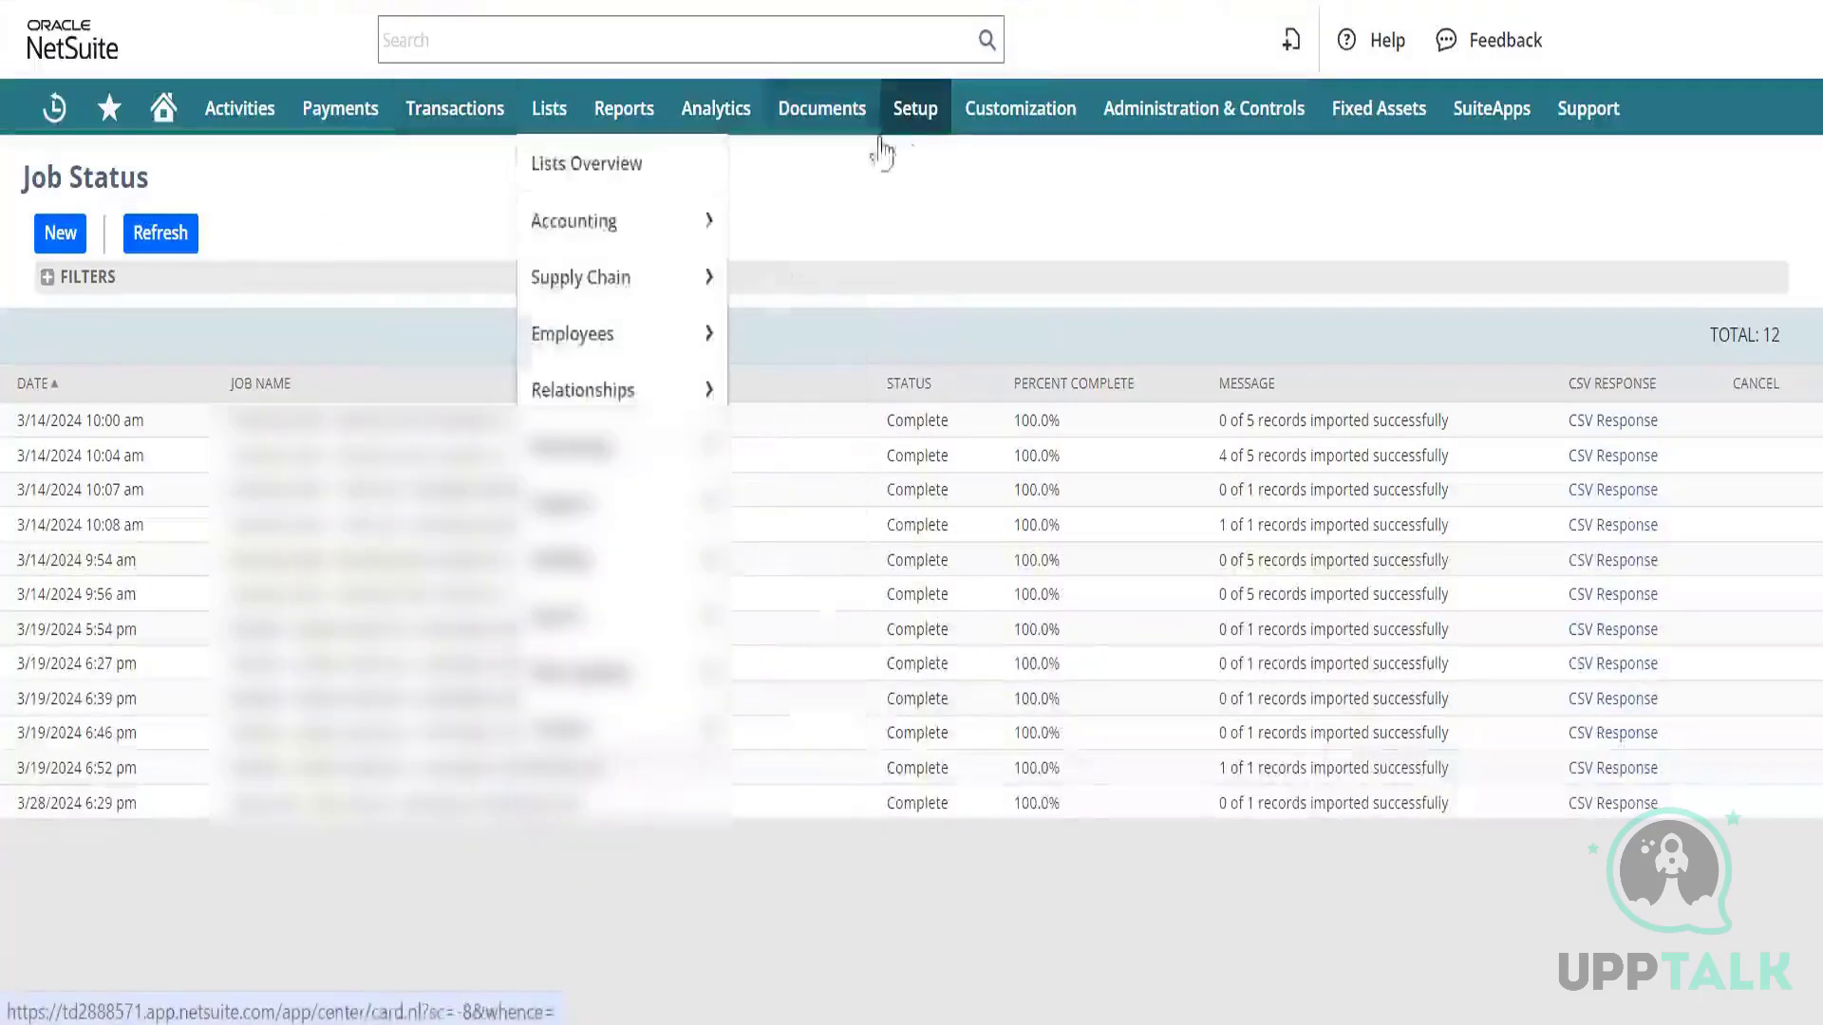
# Open the saved vendor bill import mapping from Saved CSV Imports.
pyautogui.moveTo(929, 109)
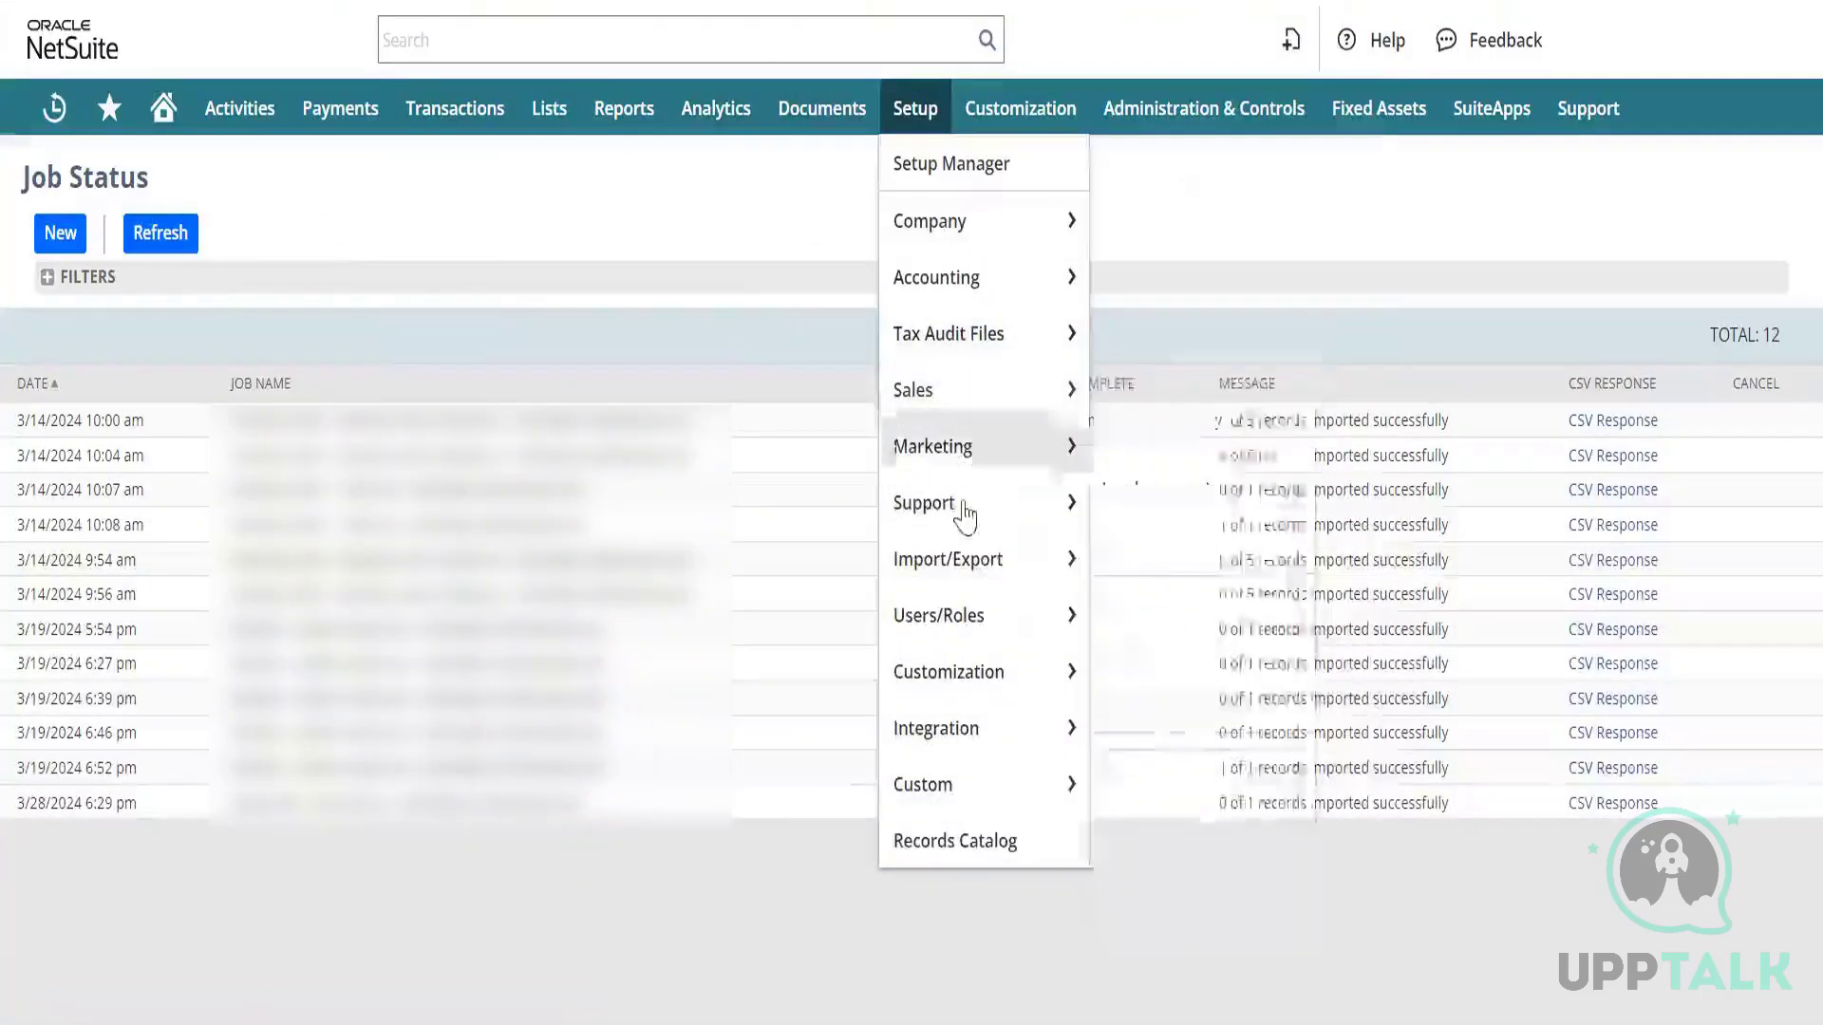
pyautogui.moveTo(1076, 562)
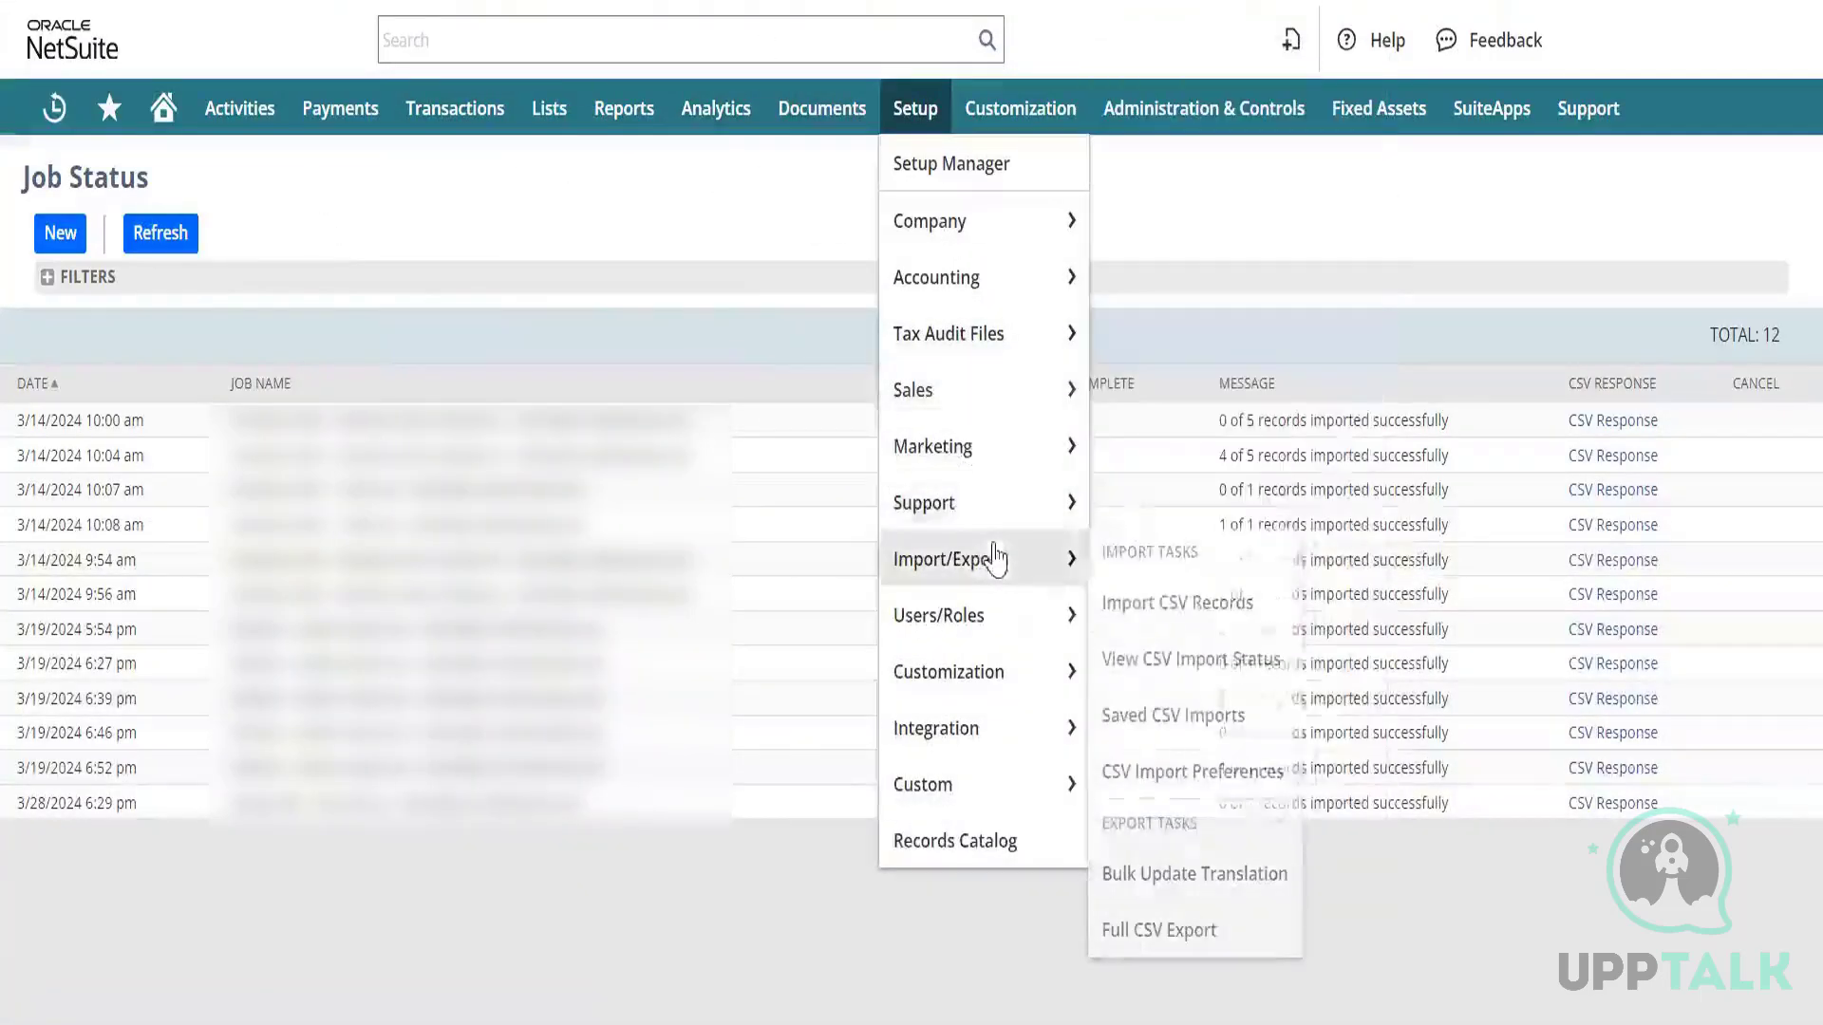
pyautogui.click(1180, 716)
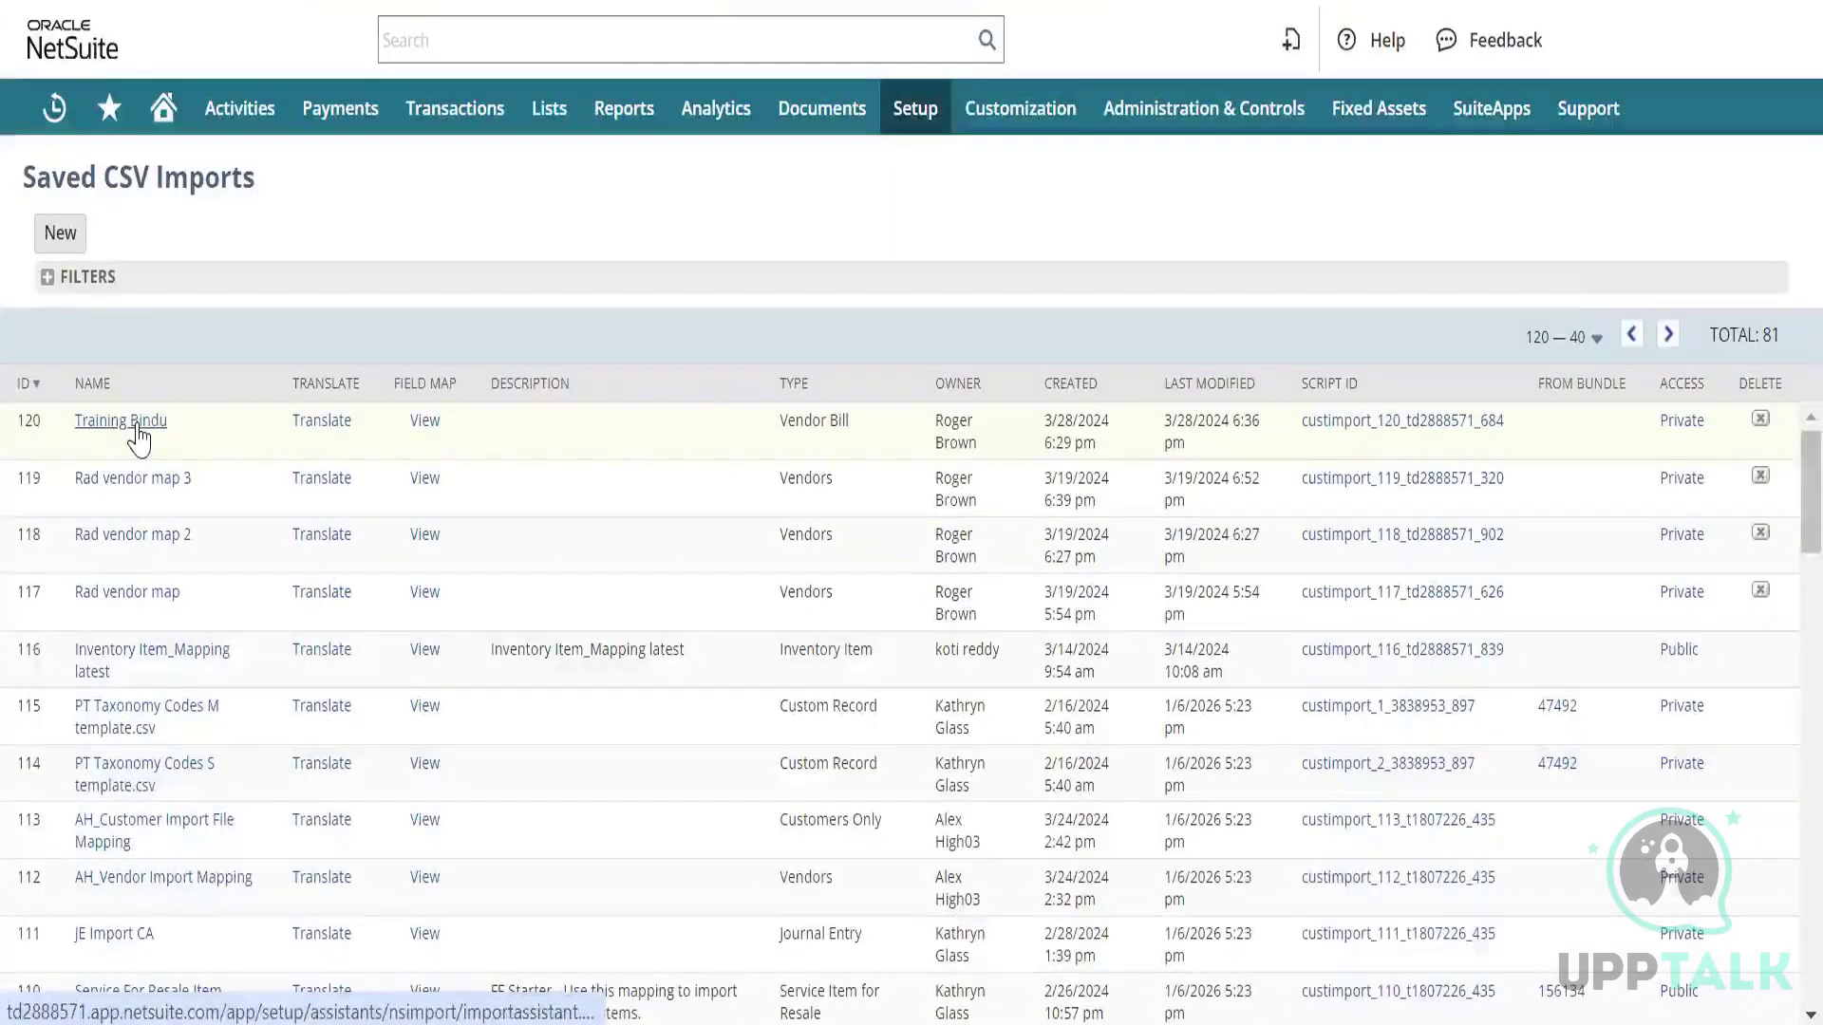
pyautogui.click(136, 426)
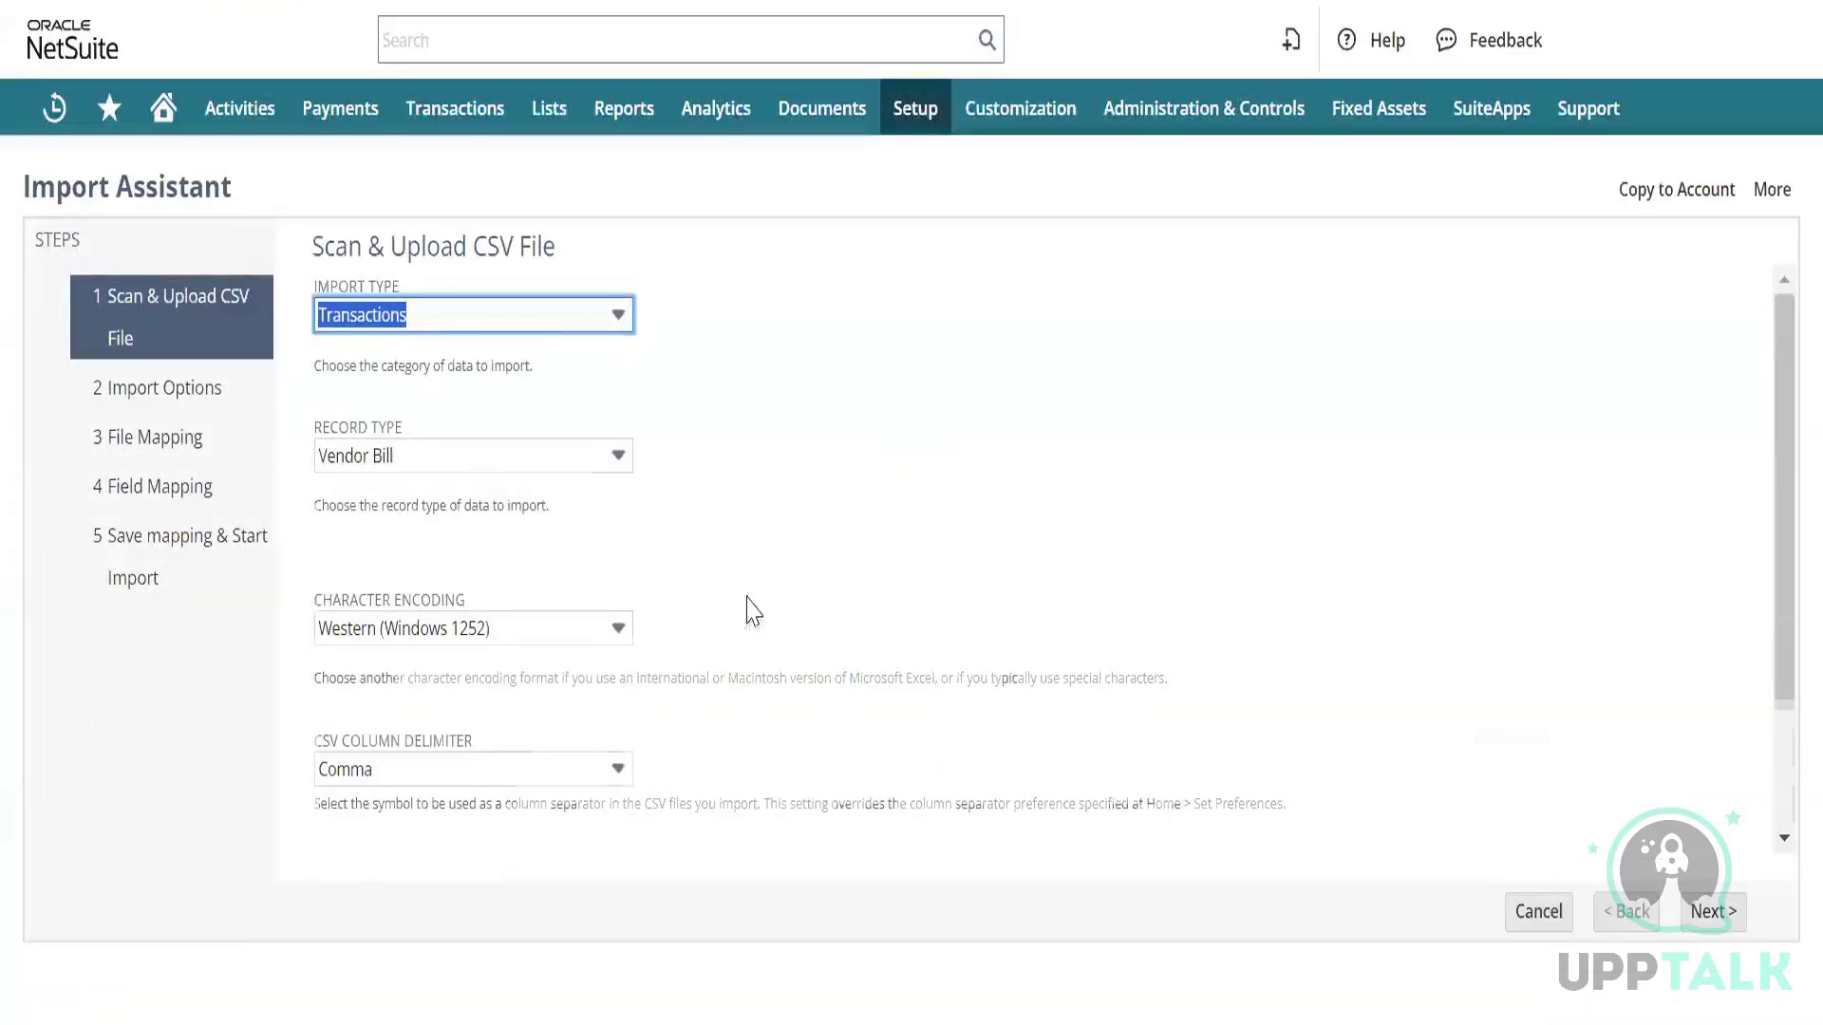
# Attach Test CSV.csv and advance through import options to Field Mapping.
pyautogui.scroll(-2, 744, 611)
pyautogui.click(364, 810)
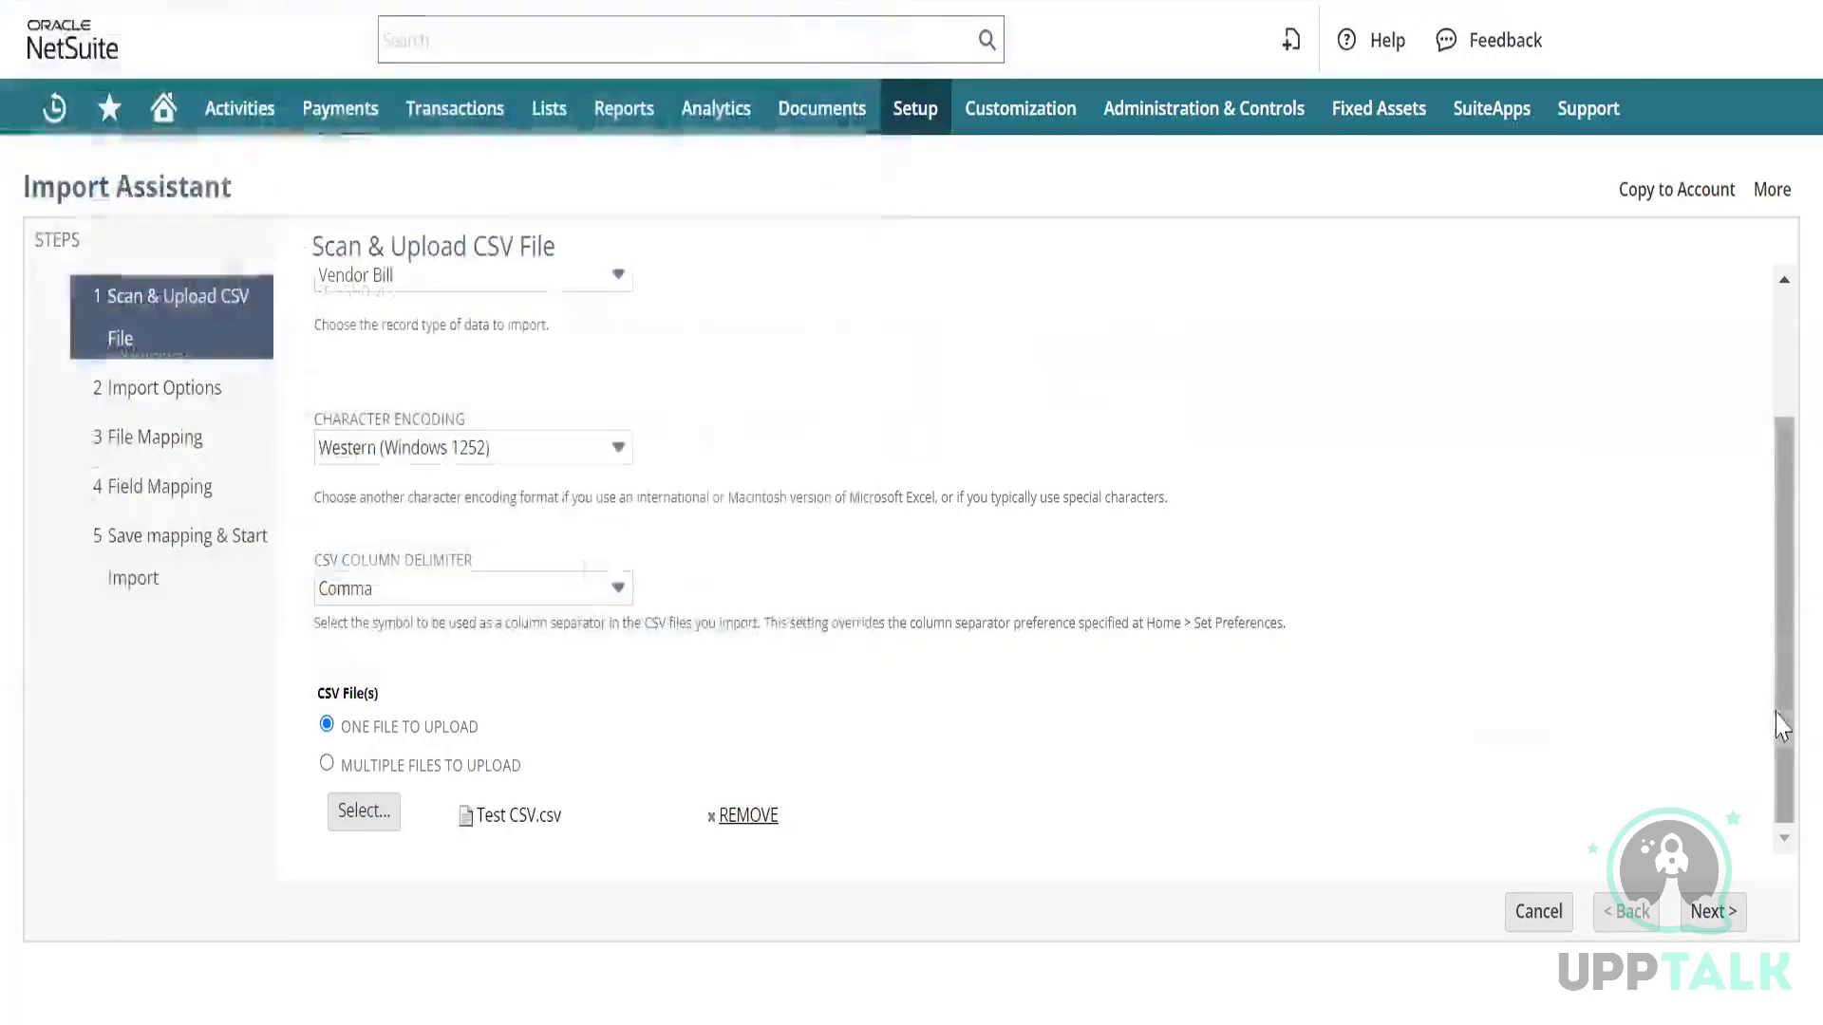
pyautogui.click(1708, 911)
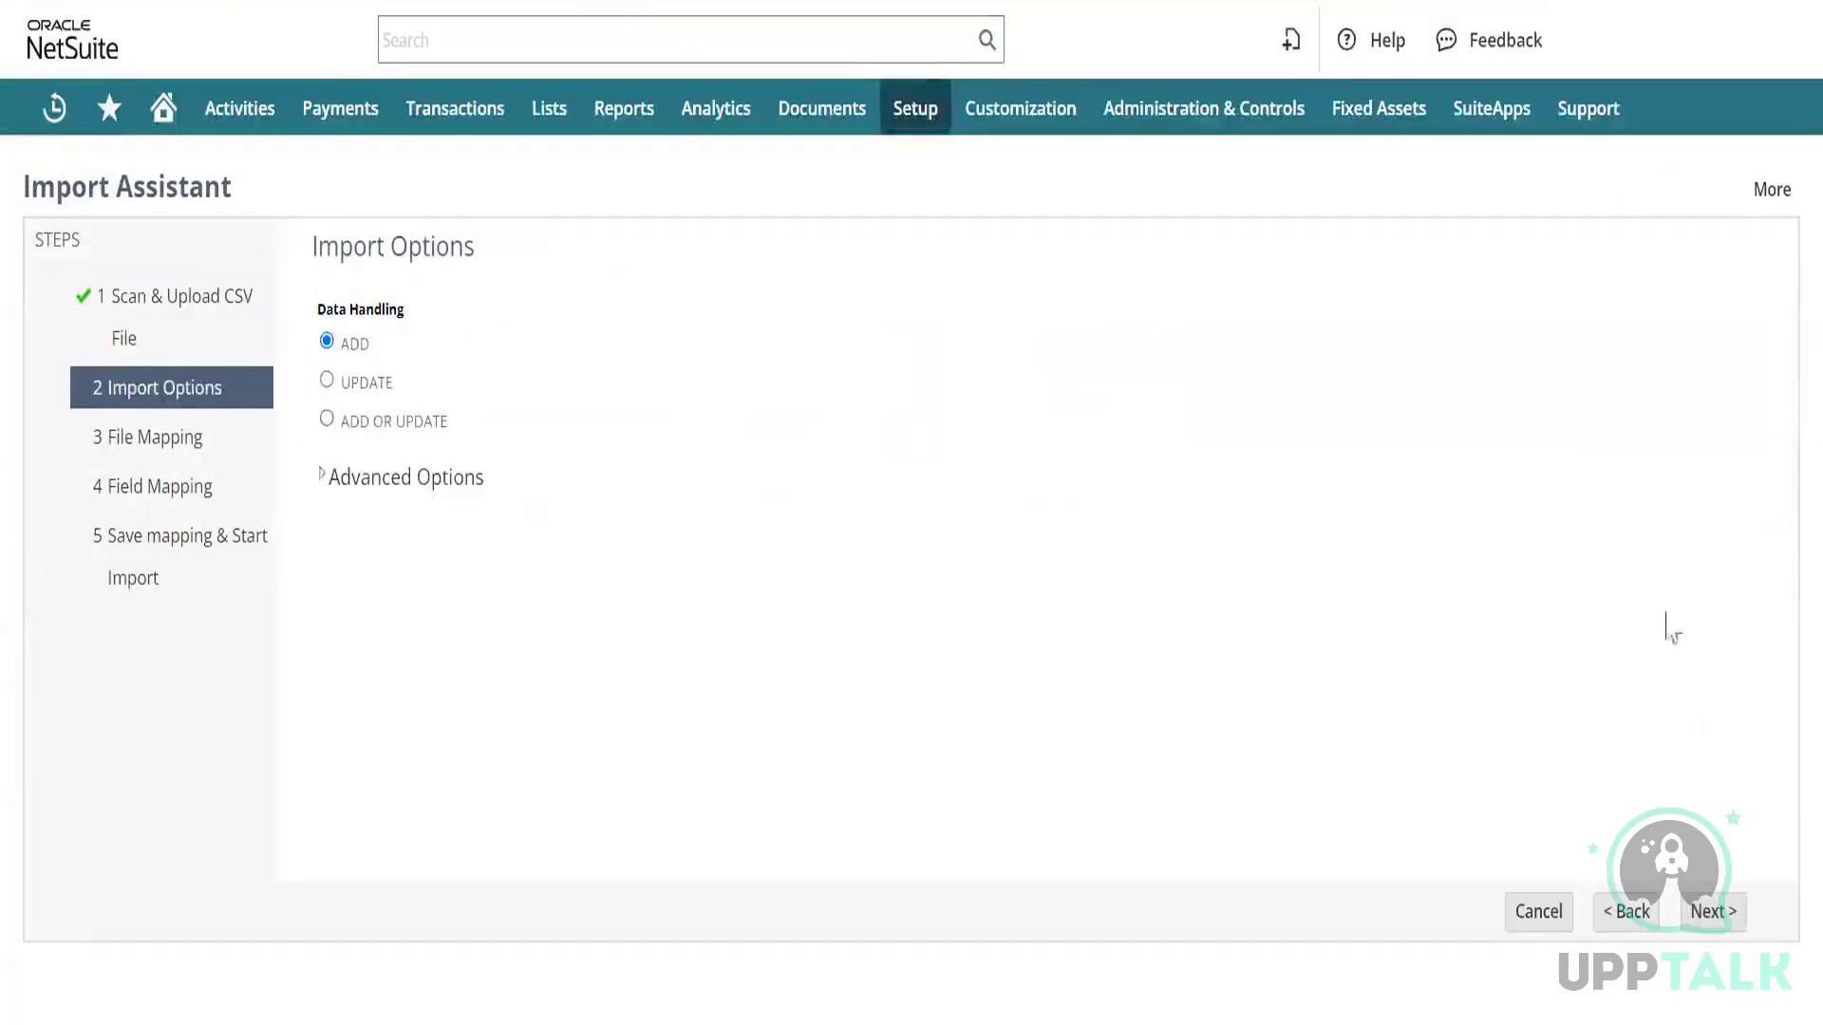
pyautogui.click(1711, 938)
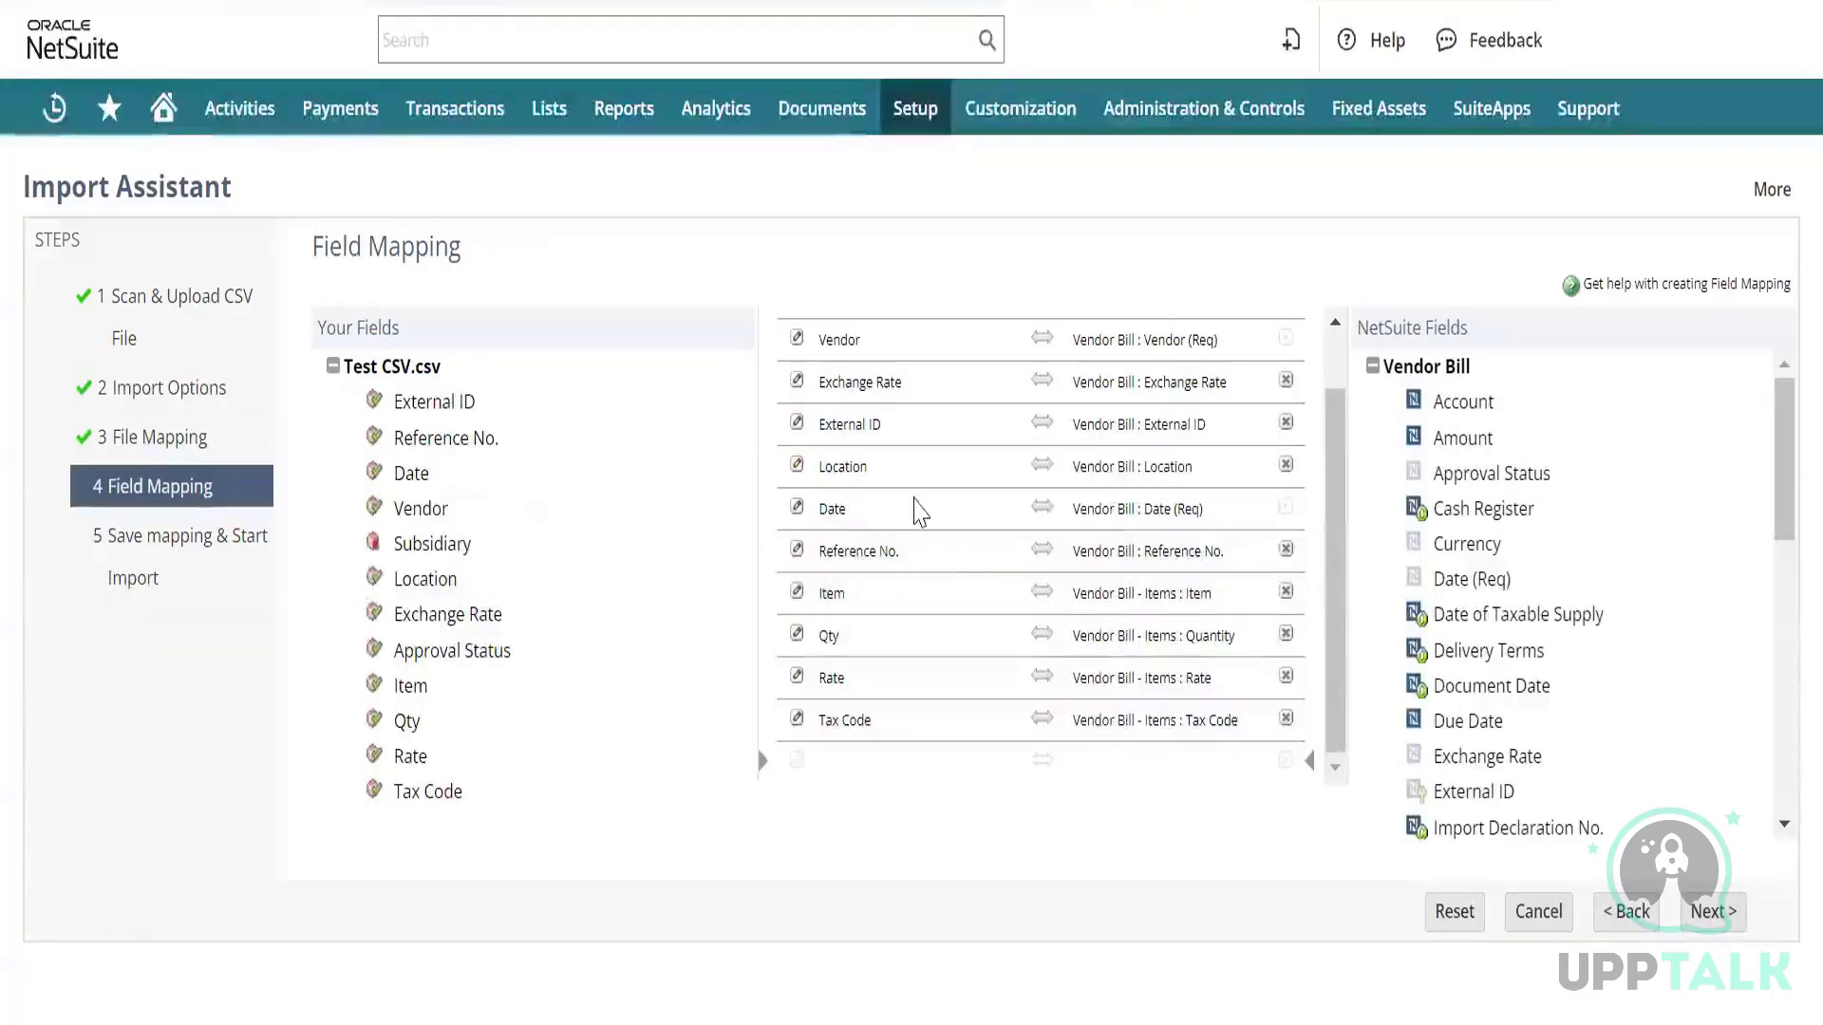
# Set the currency mapping's default value to Canadian Dollar.
pyautogui.scroll(2, 917, 503)
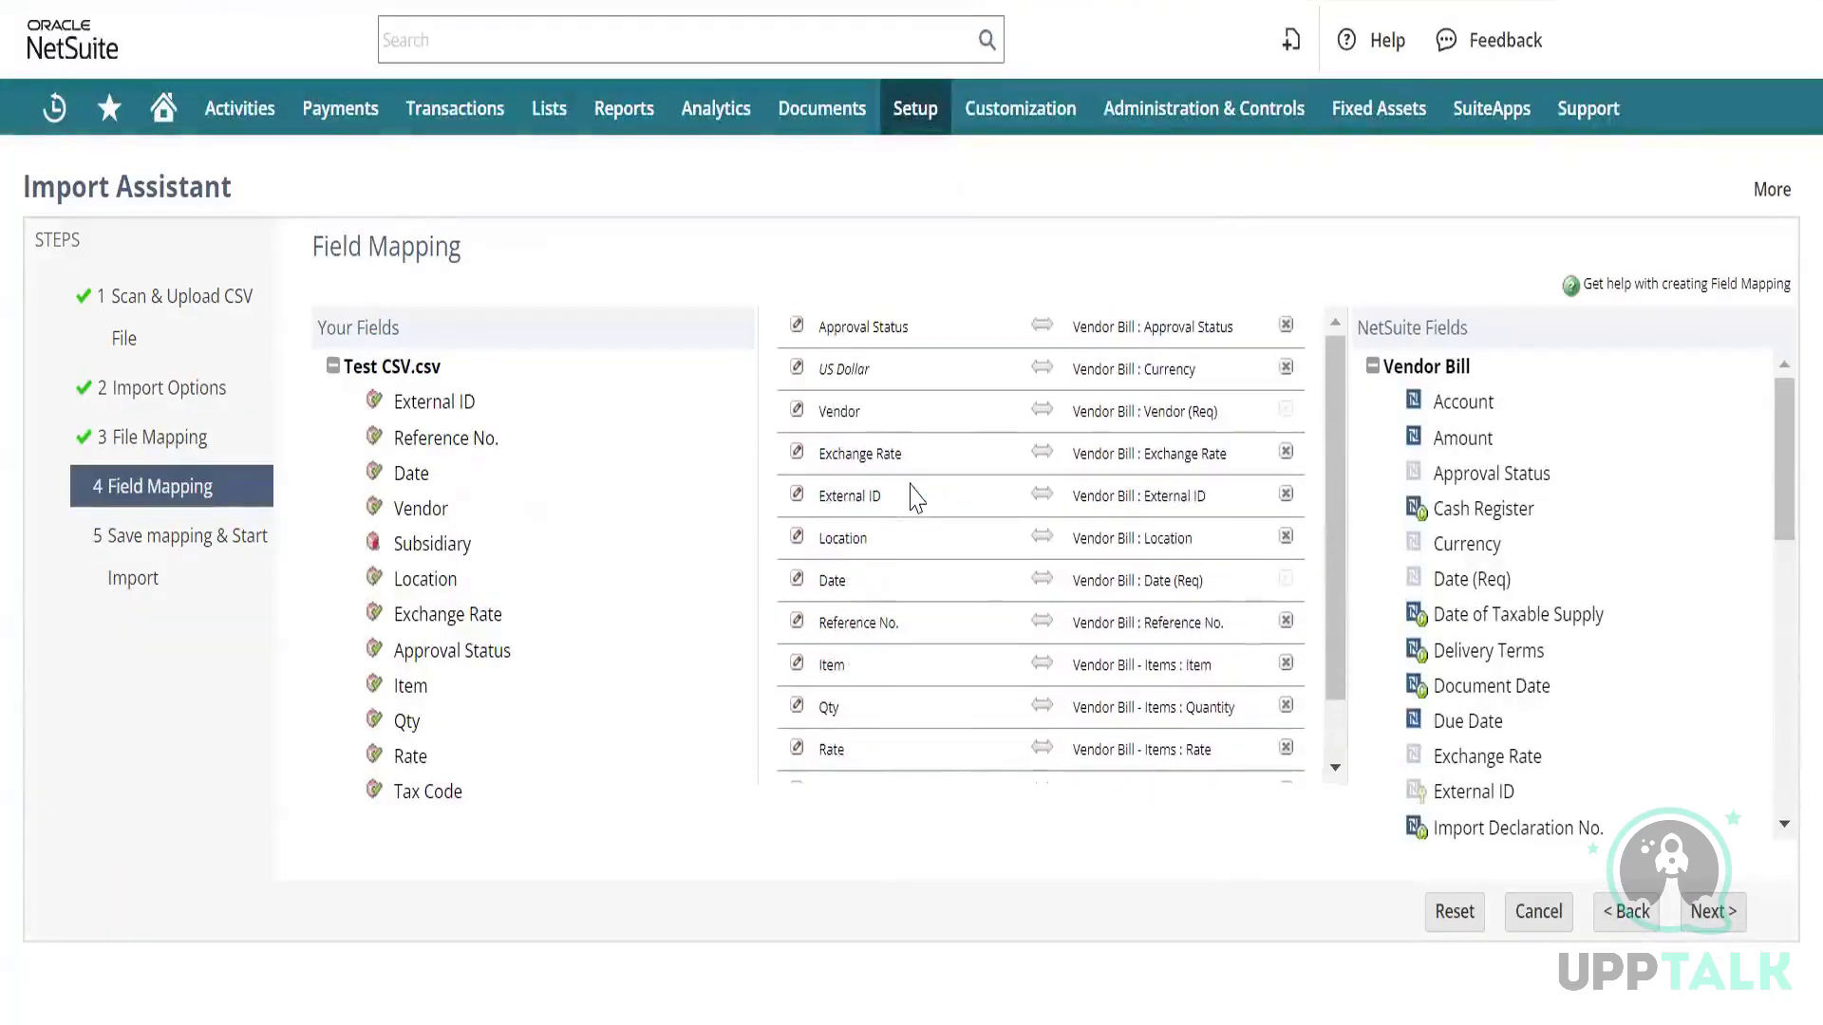
pyautogui.click(796, 372)
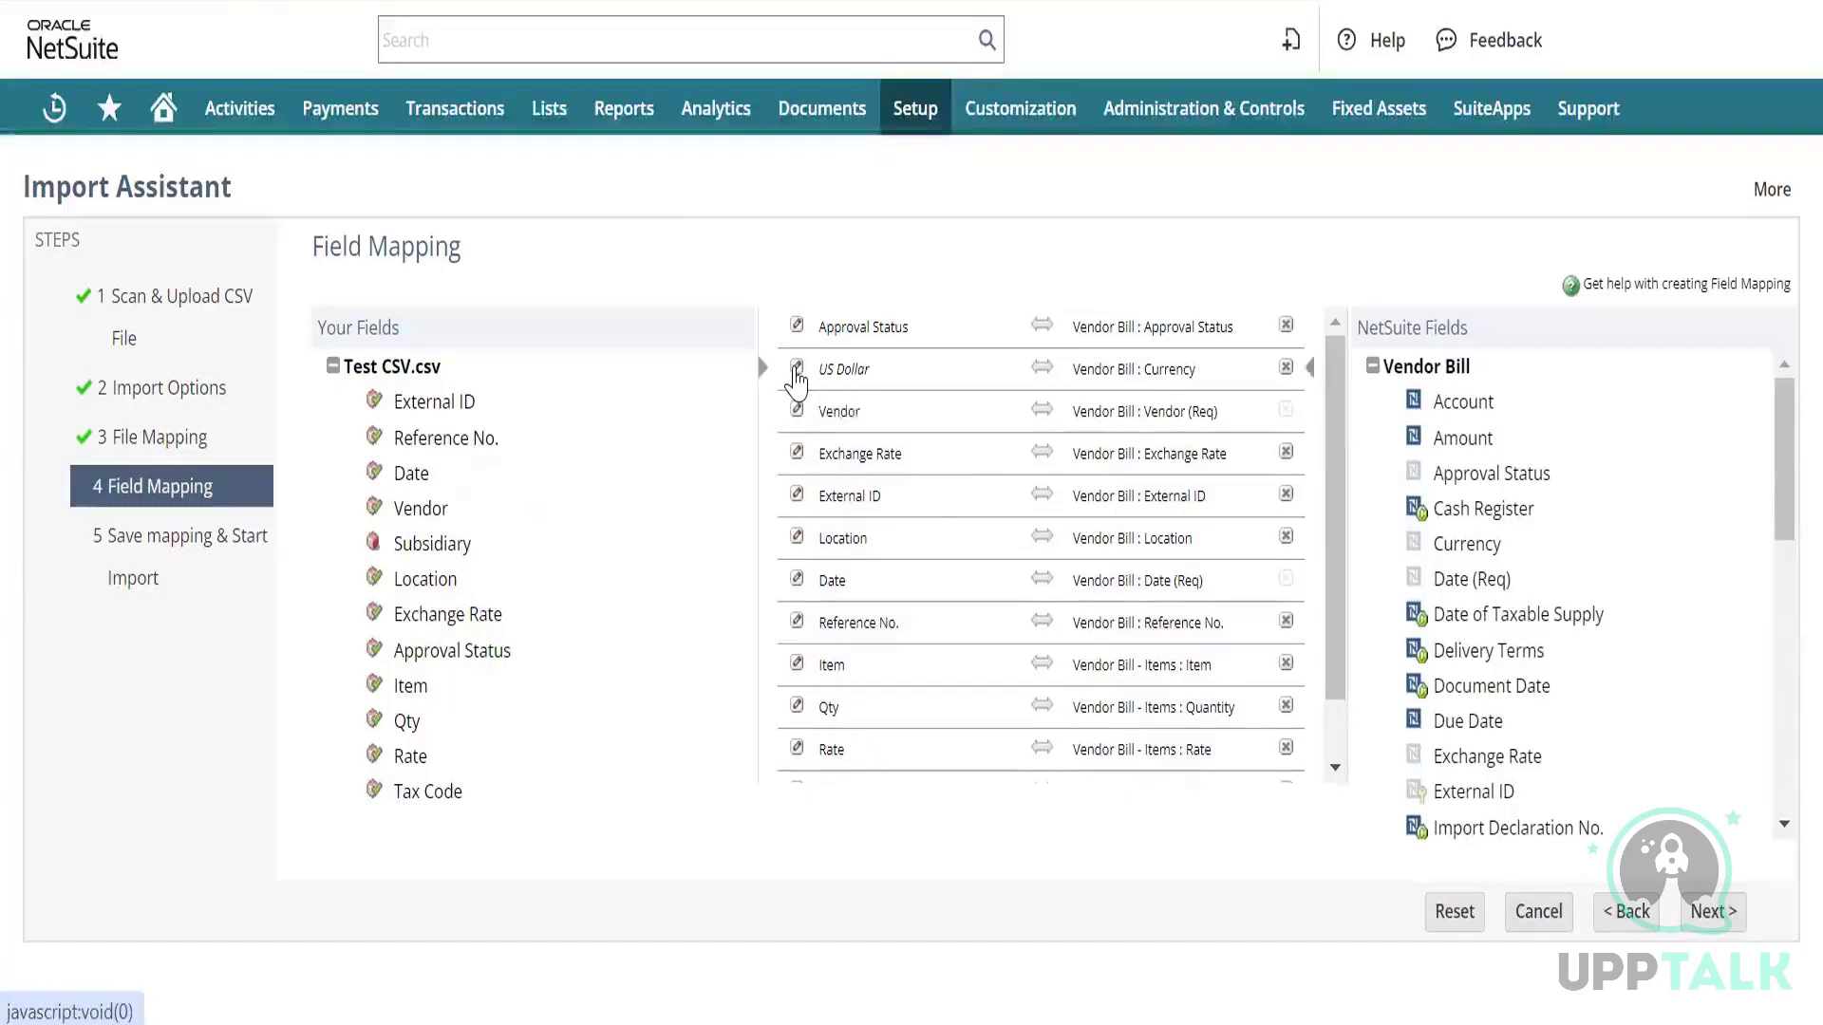
pyautogui.click(817, 351)
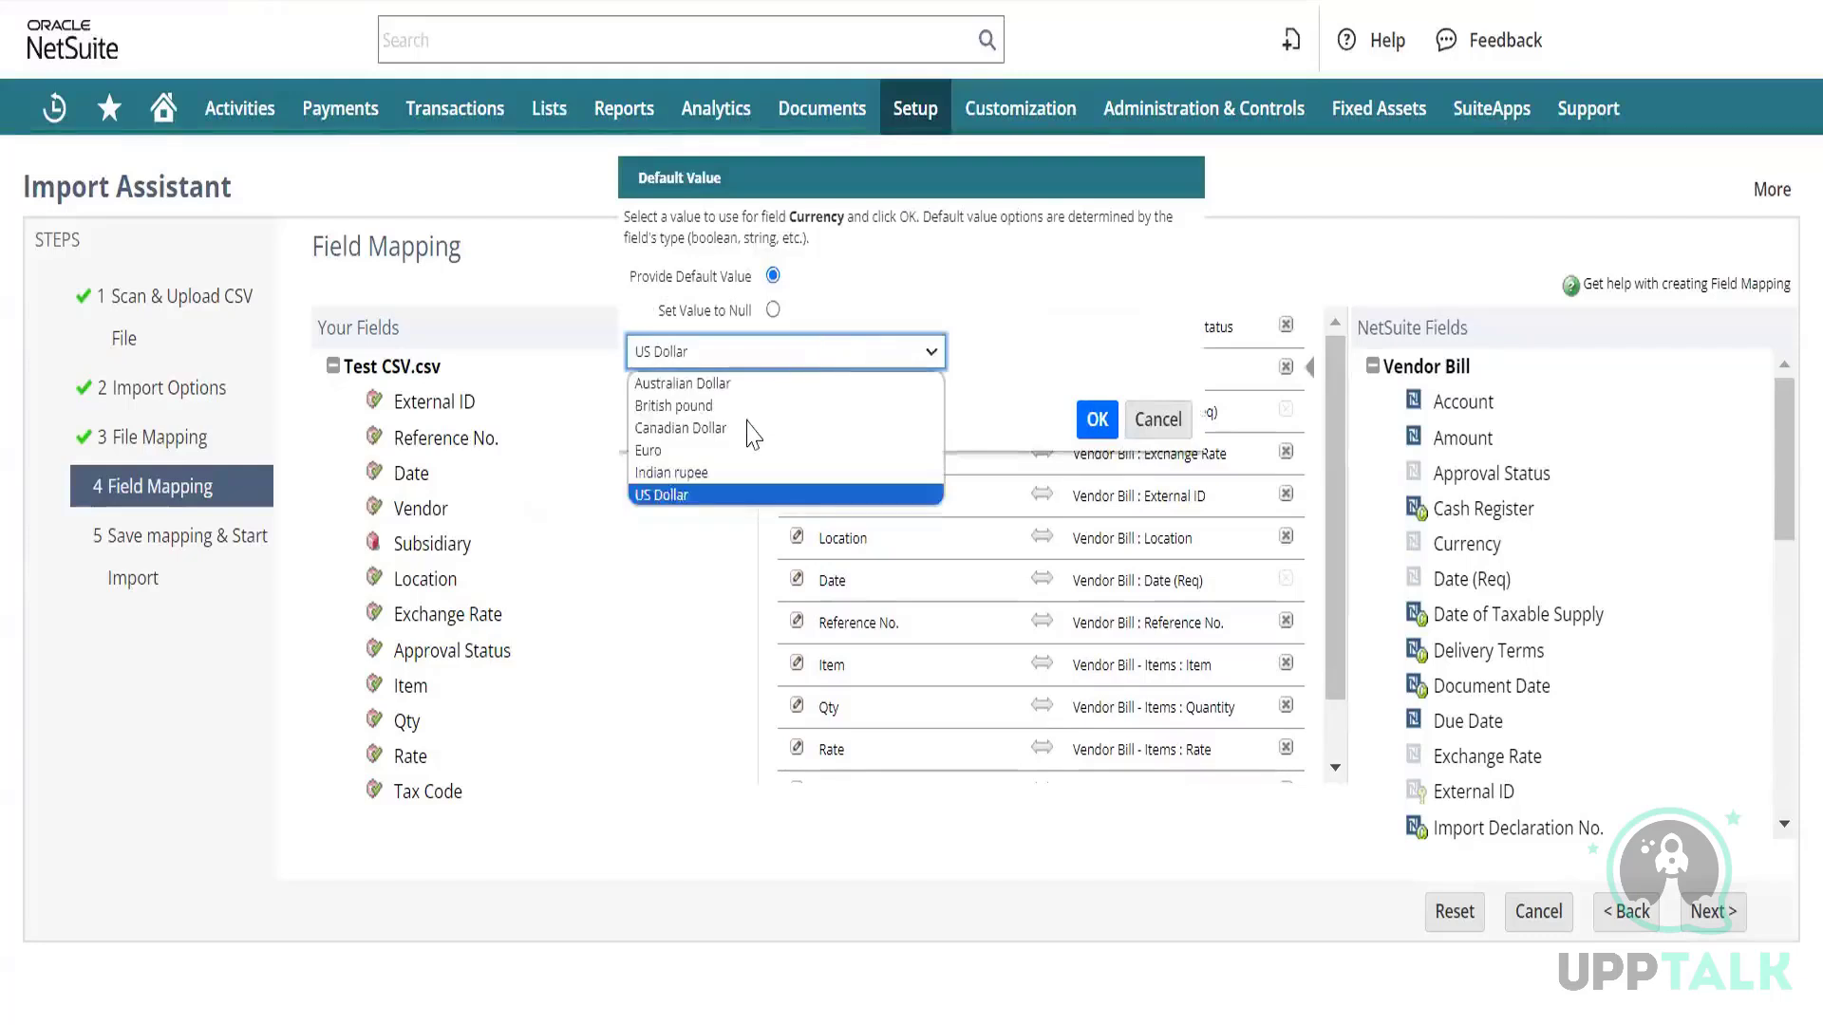
pyautogui.click(752, 429)
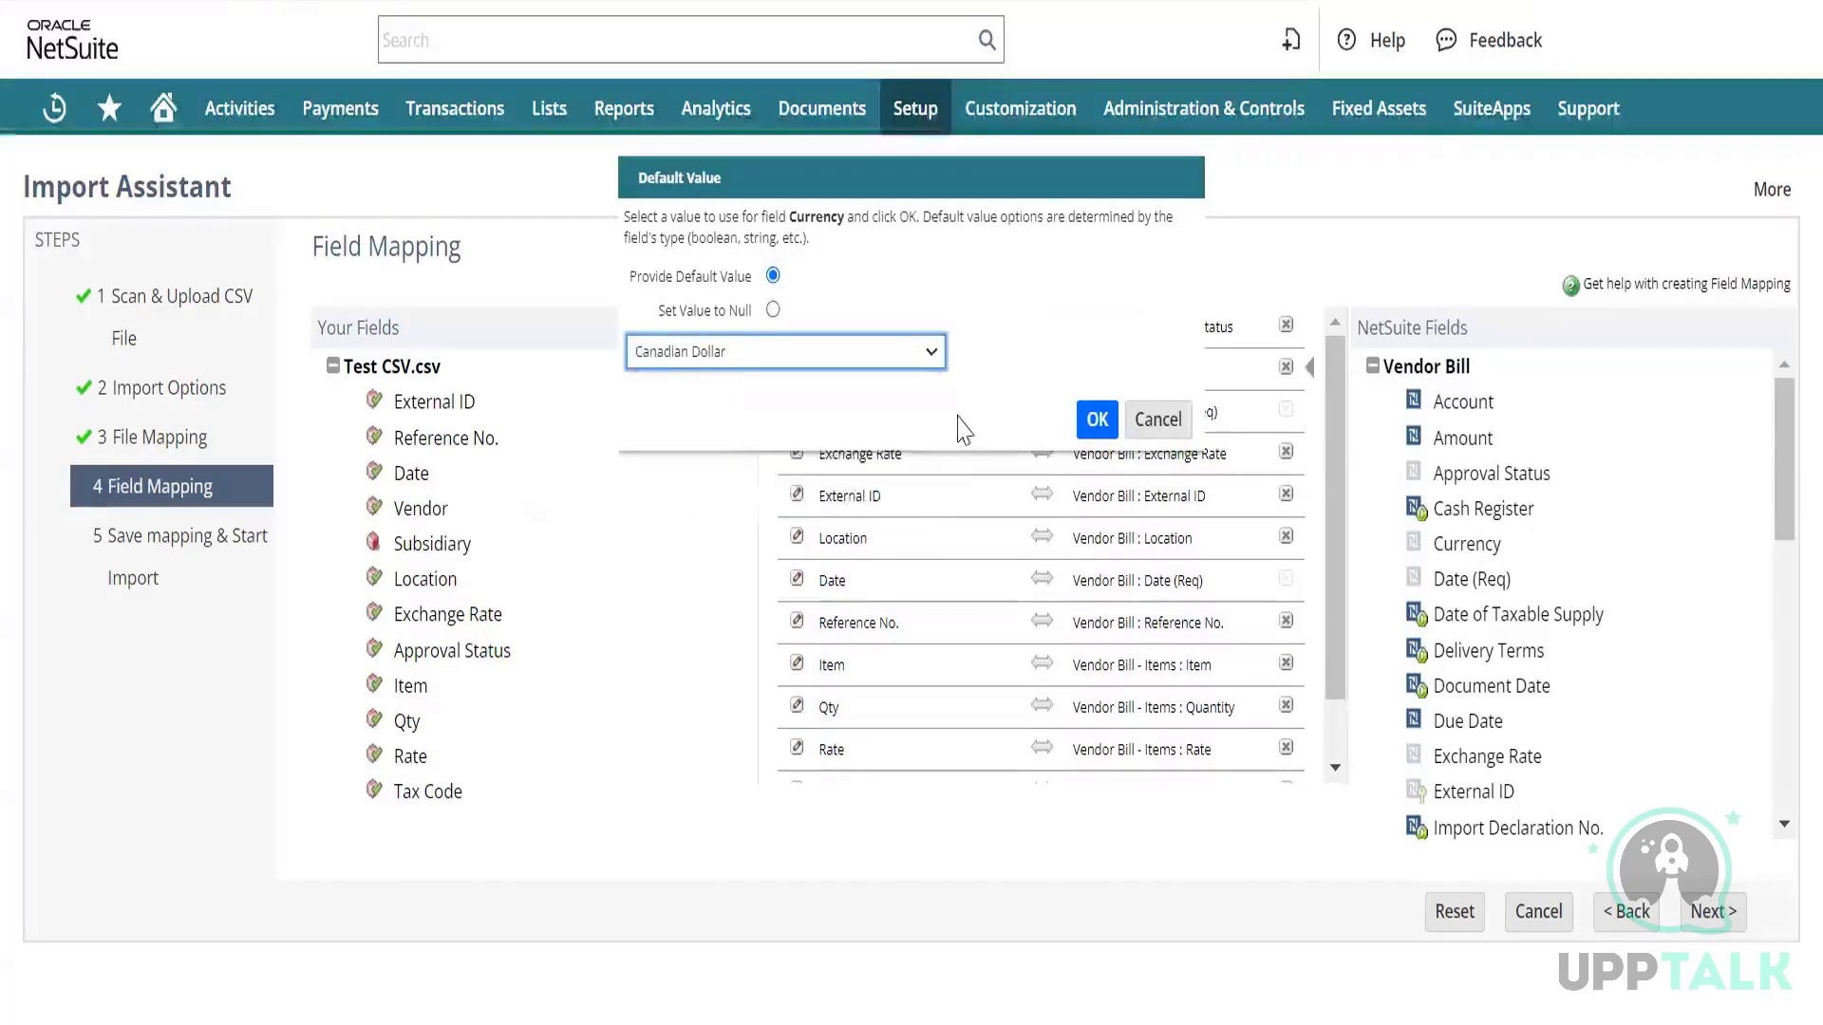
pyautogui.click(1096, 419)
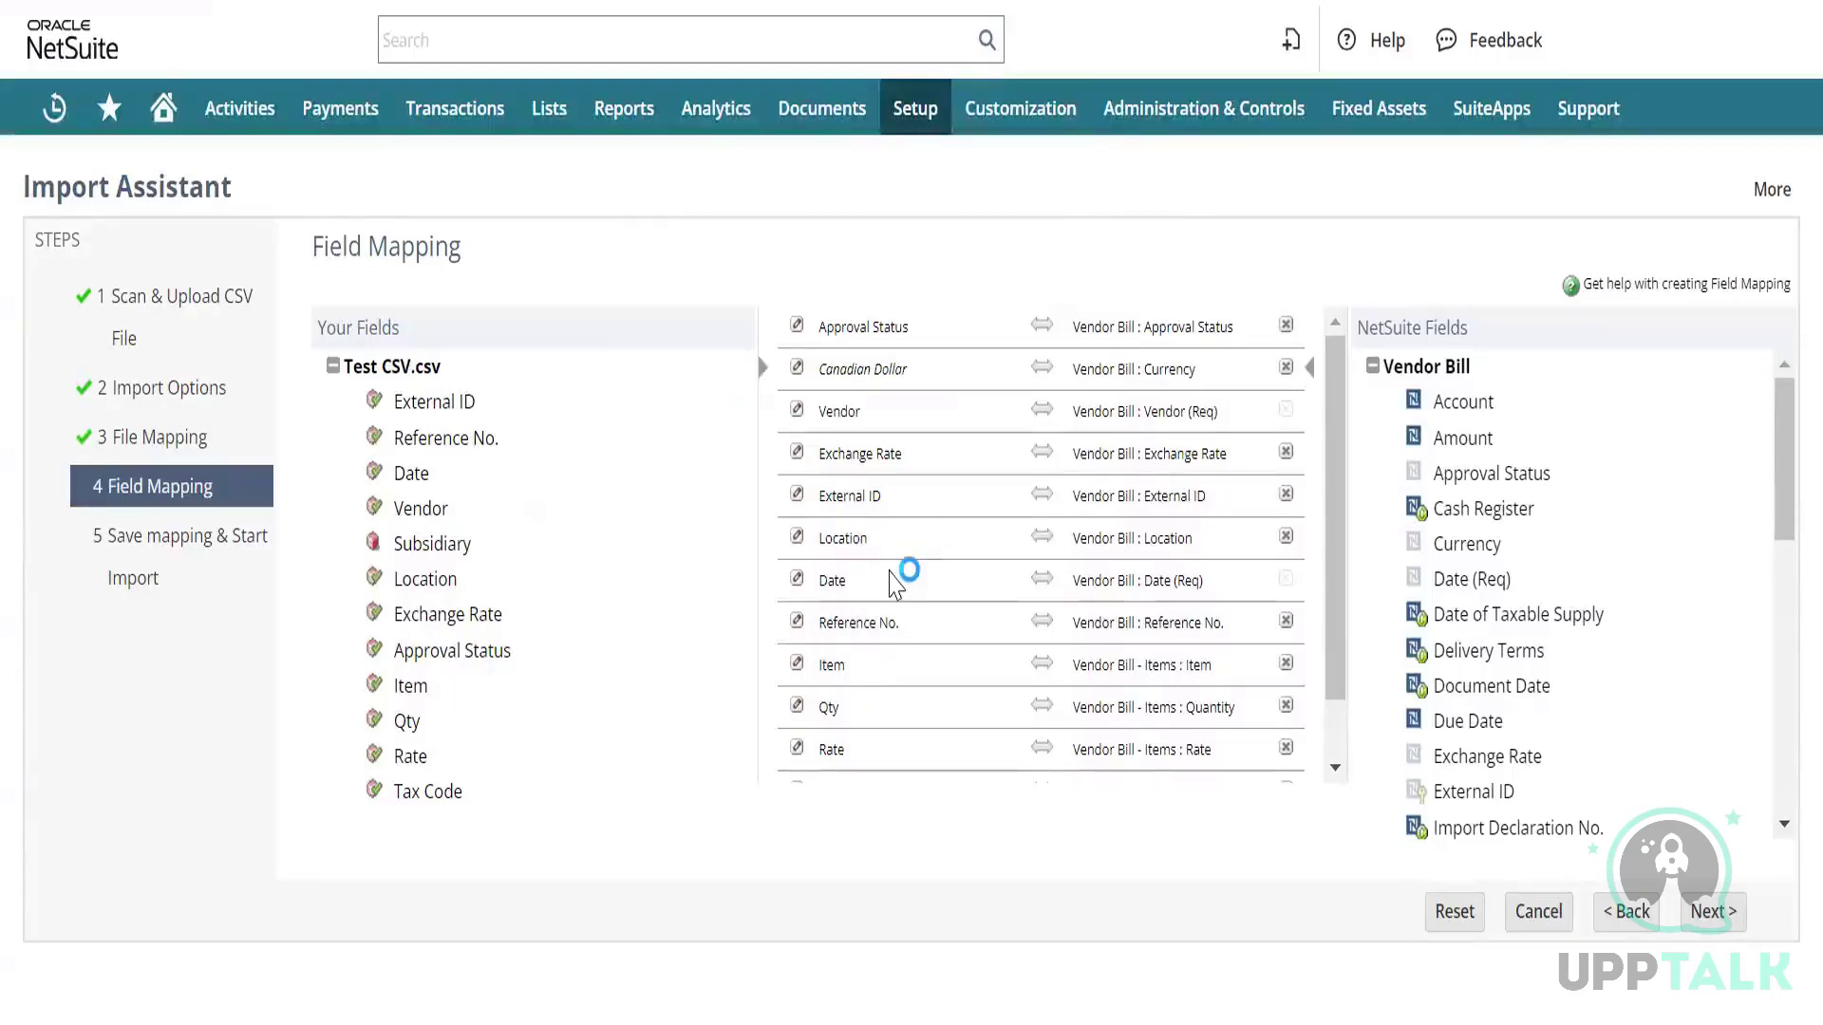
# Run the import, confirming the overwrite of the Training Bindu saved mapping.
pyautogui.scroll(-1, 892, 584)
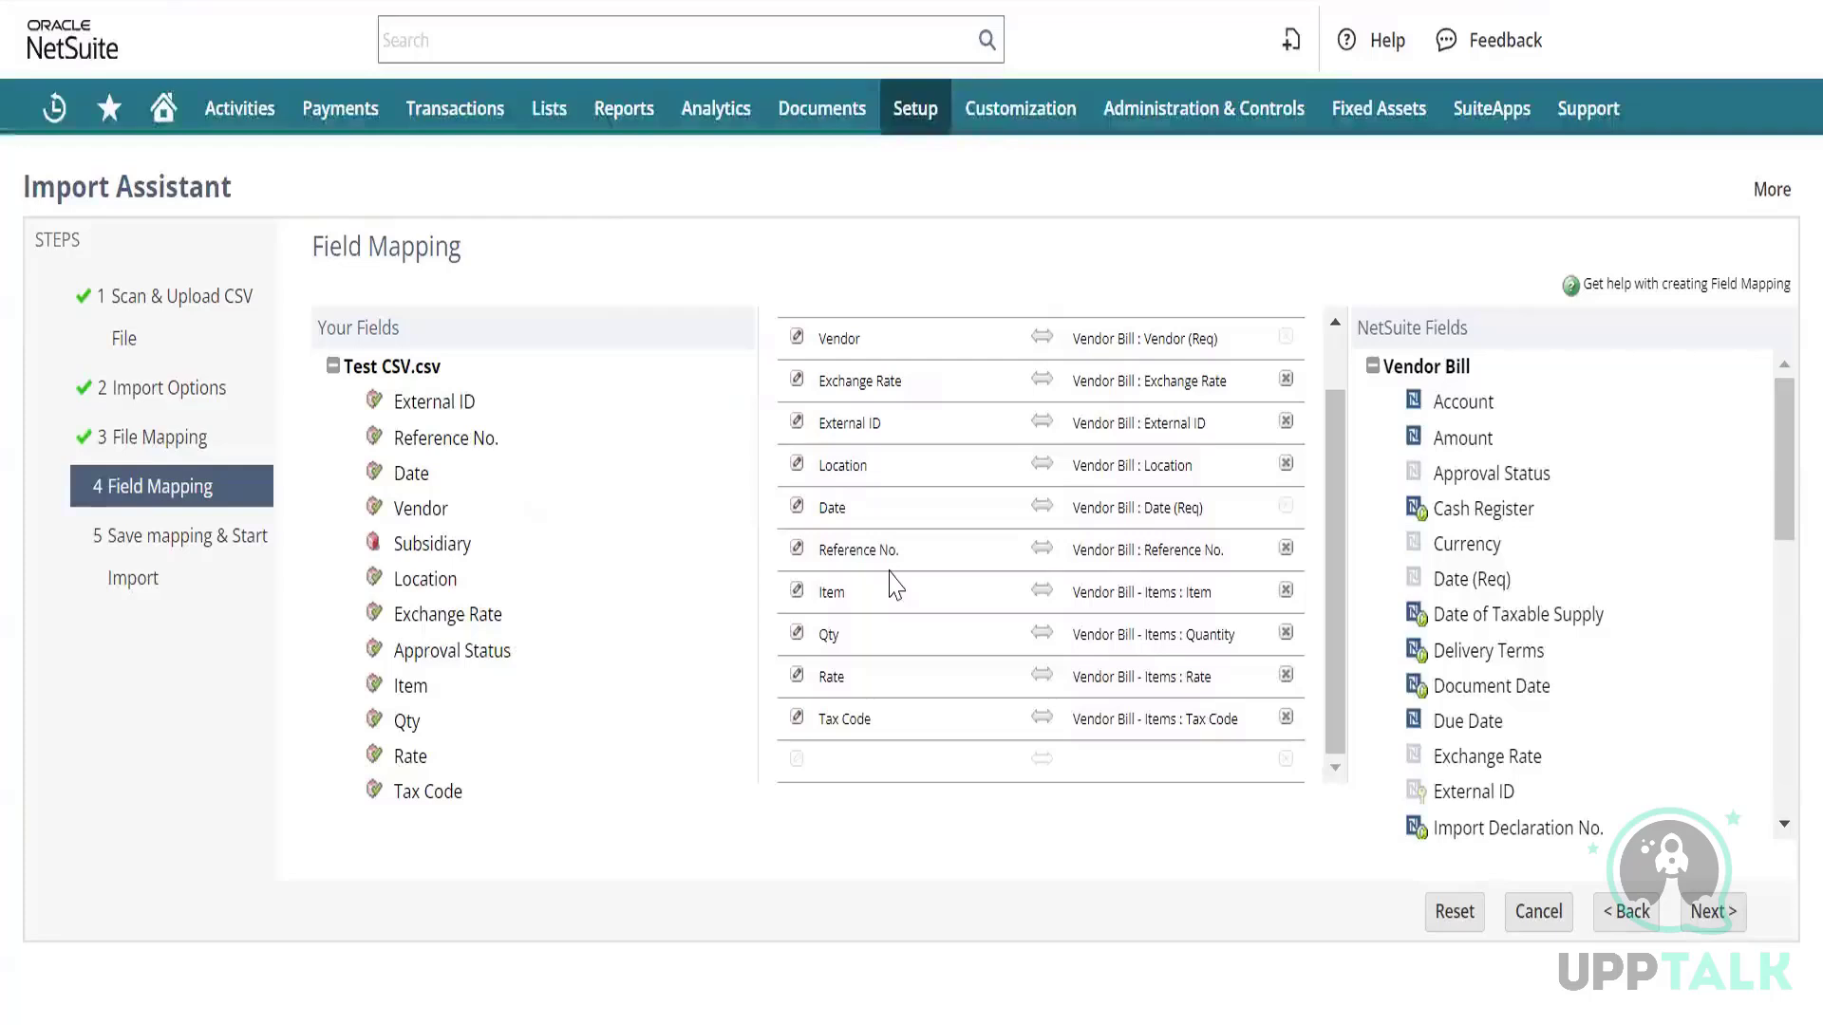
pyautogui.scroll(1, 892, 584)
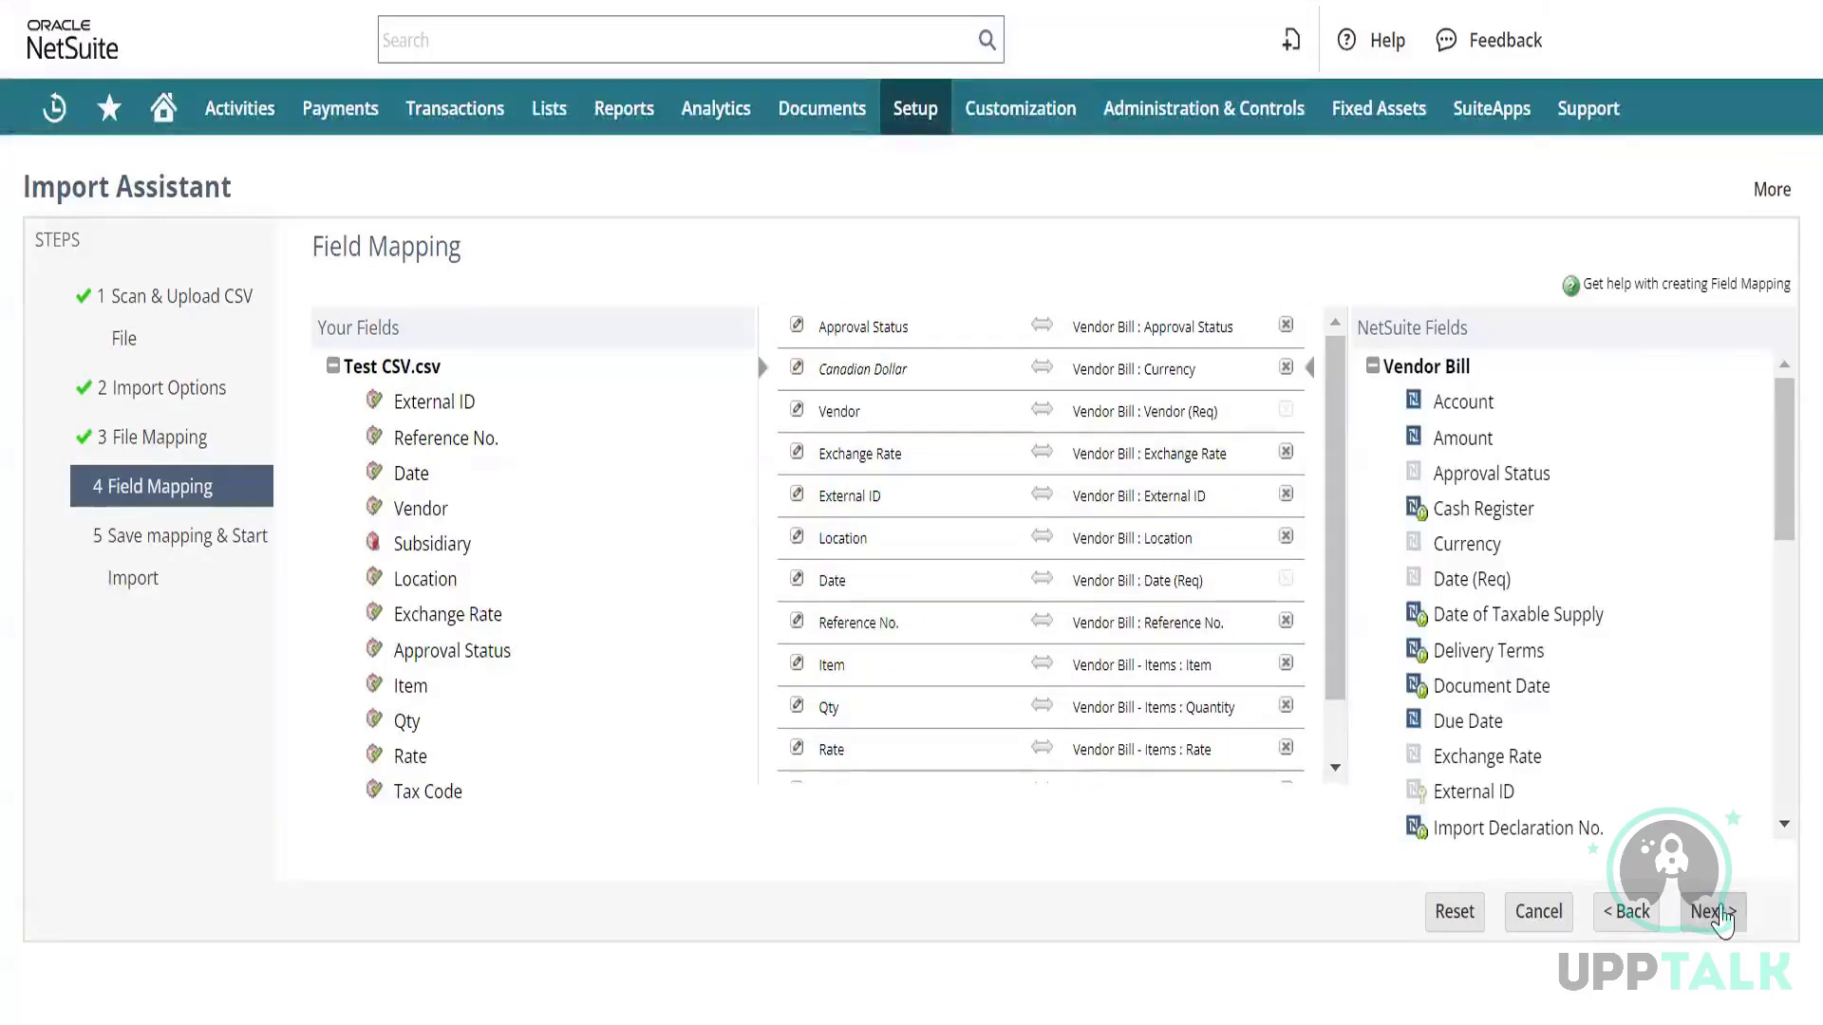
pyautogui.click(1714, 912)
pyautogui.moveTo(1733, 919)
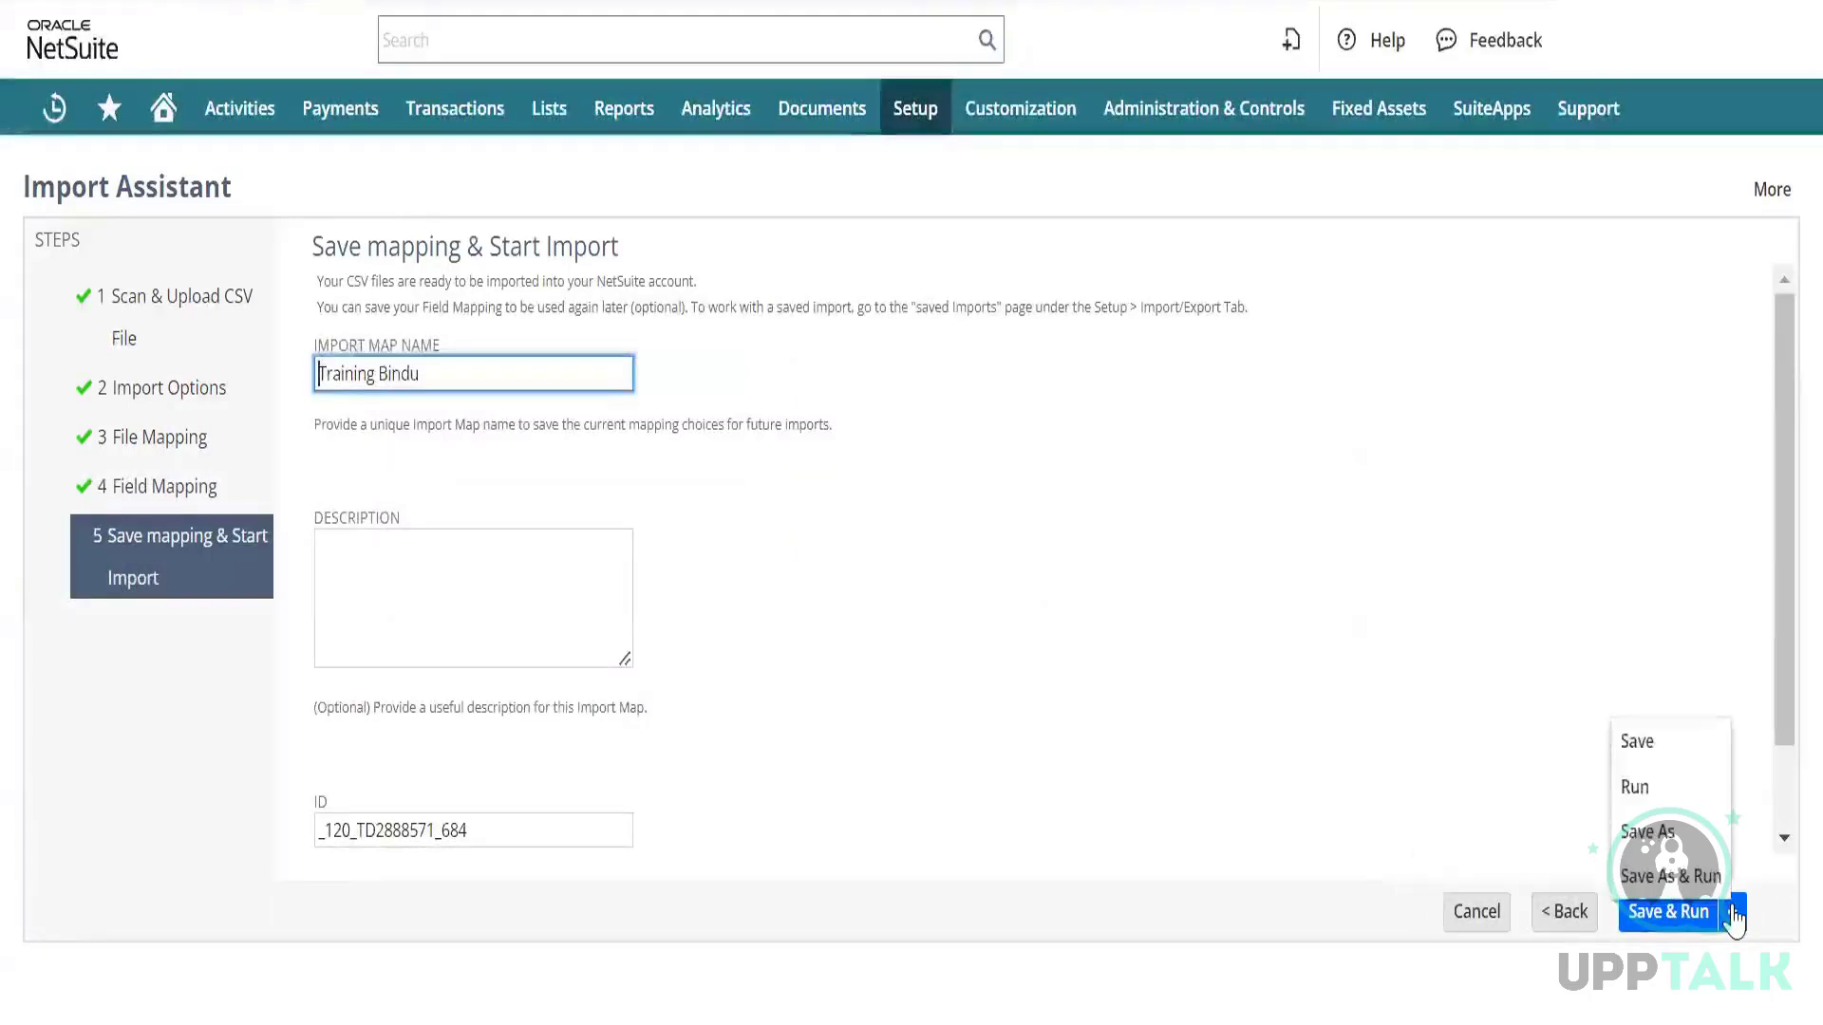
pyautogui.click(1671, 783)
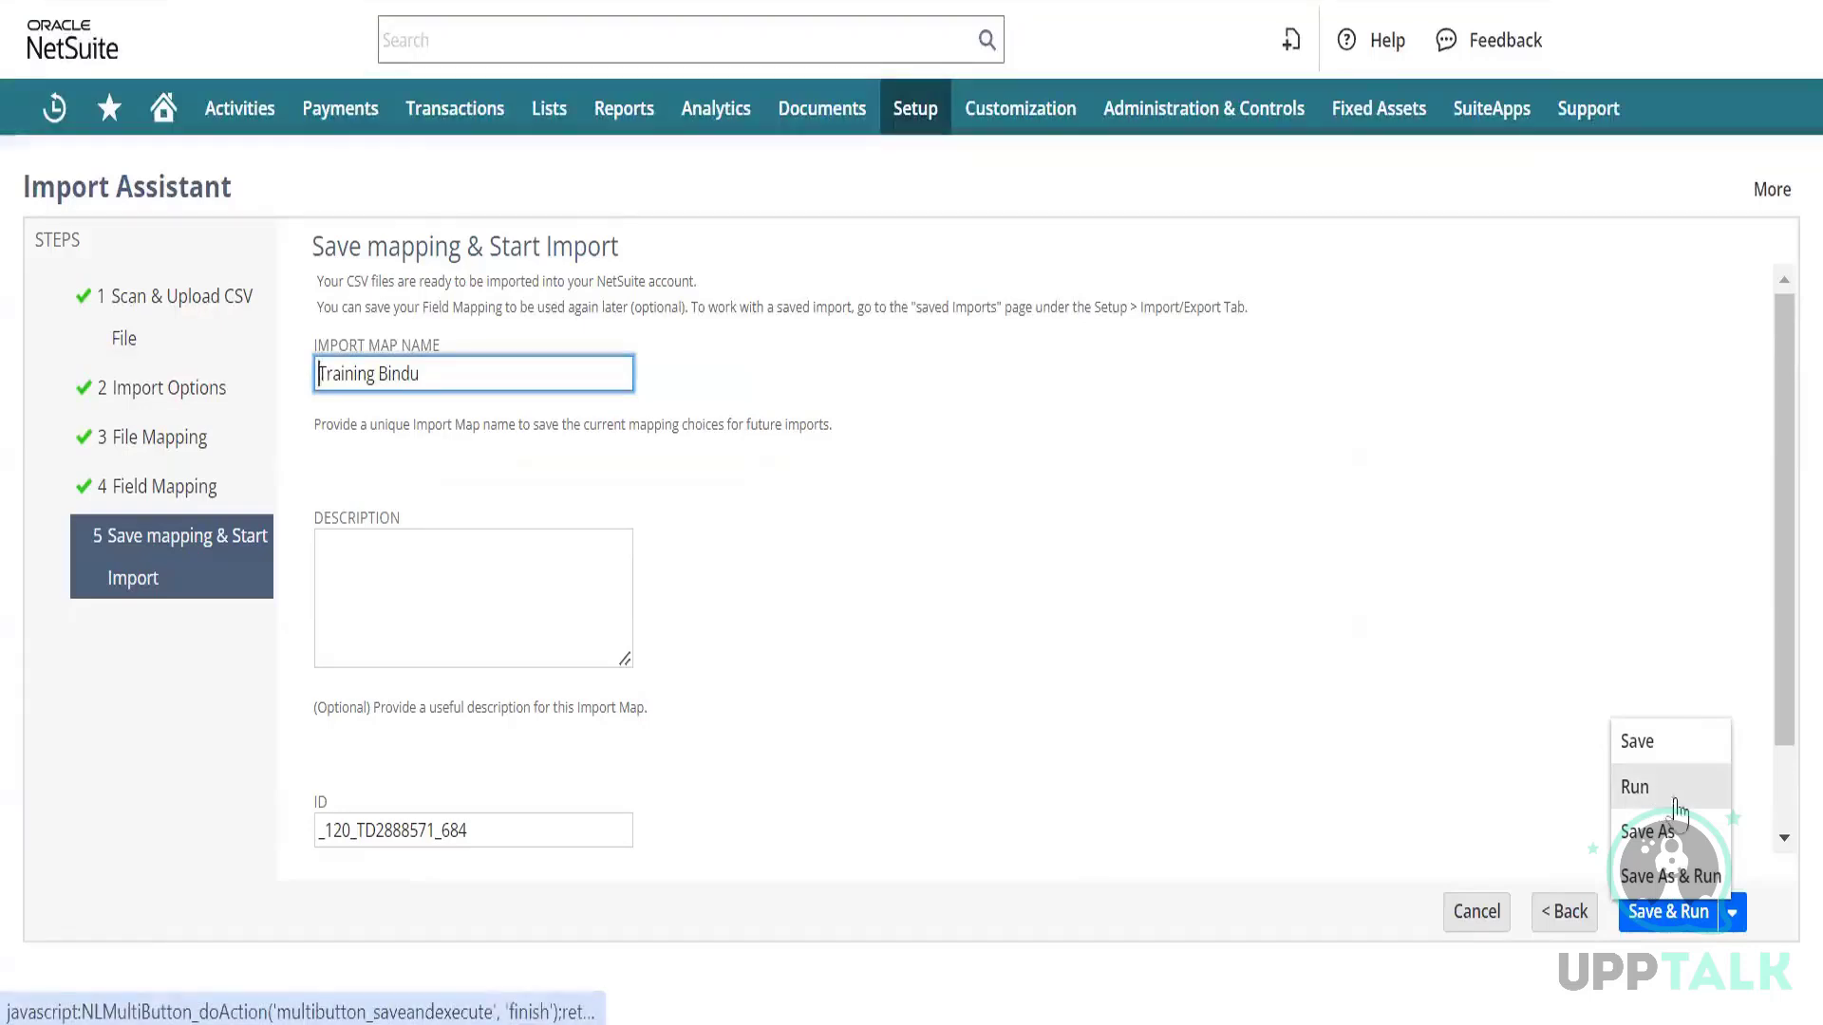
pyautogui.click(1691, 934)
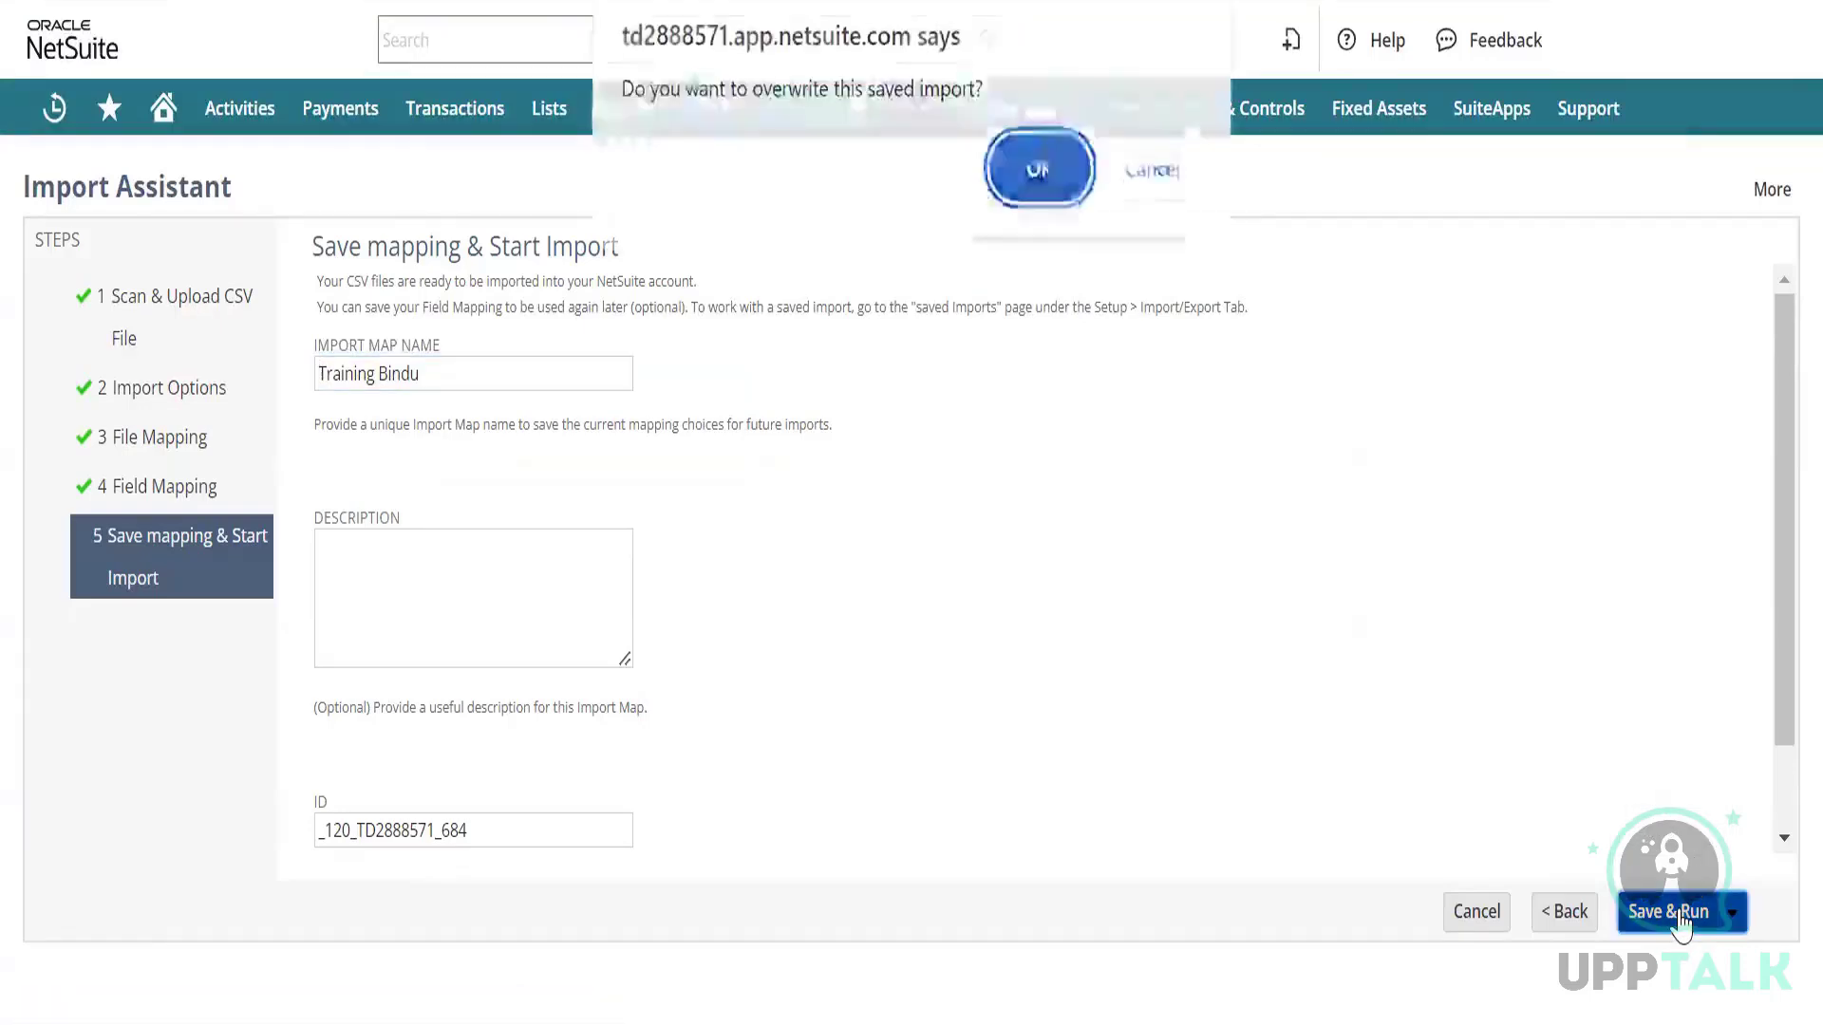
pyautogui.click(1035, 185)
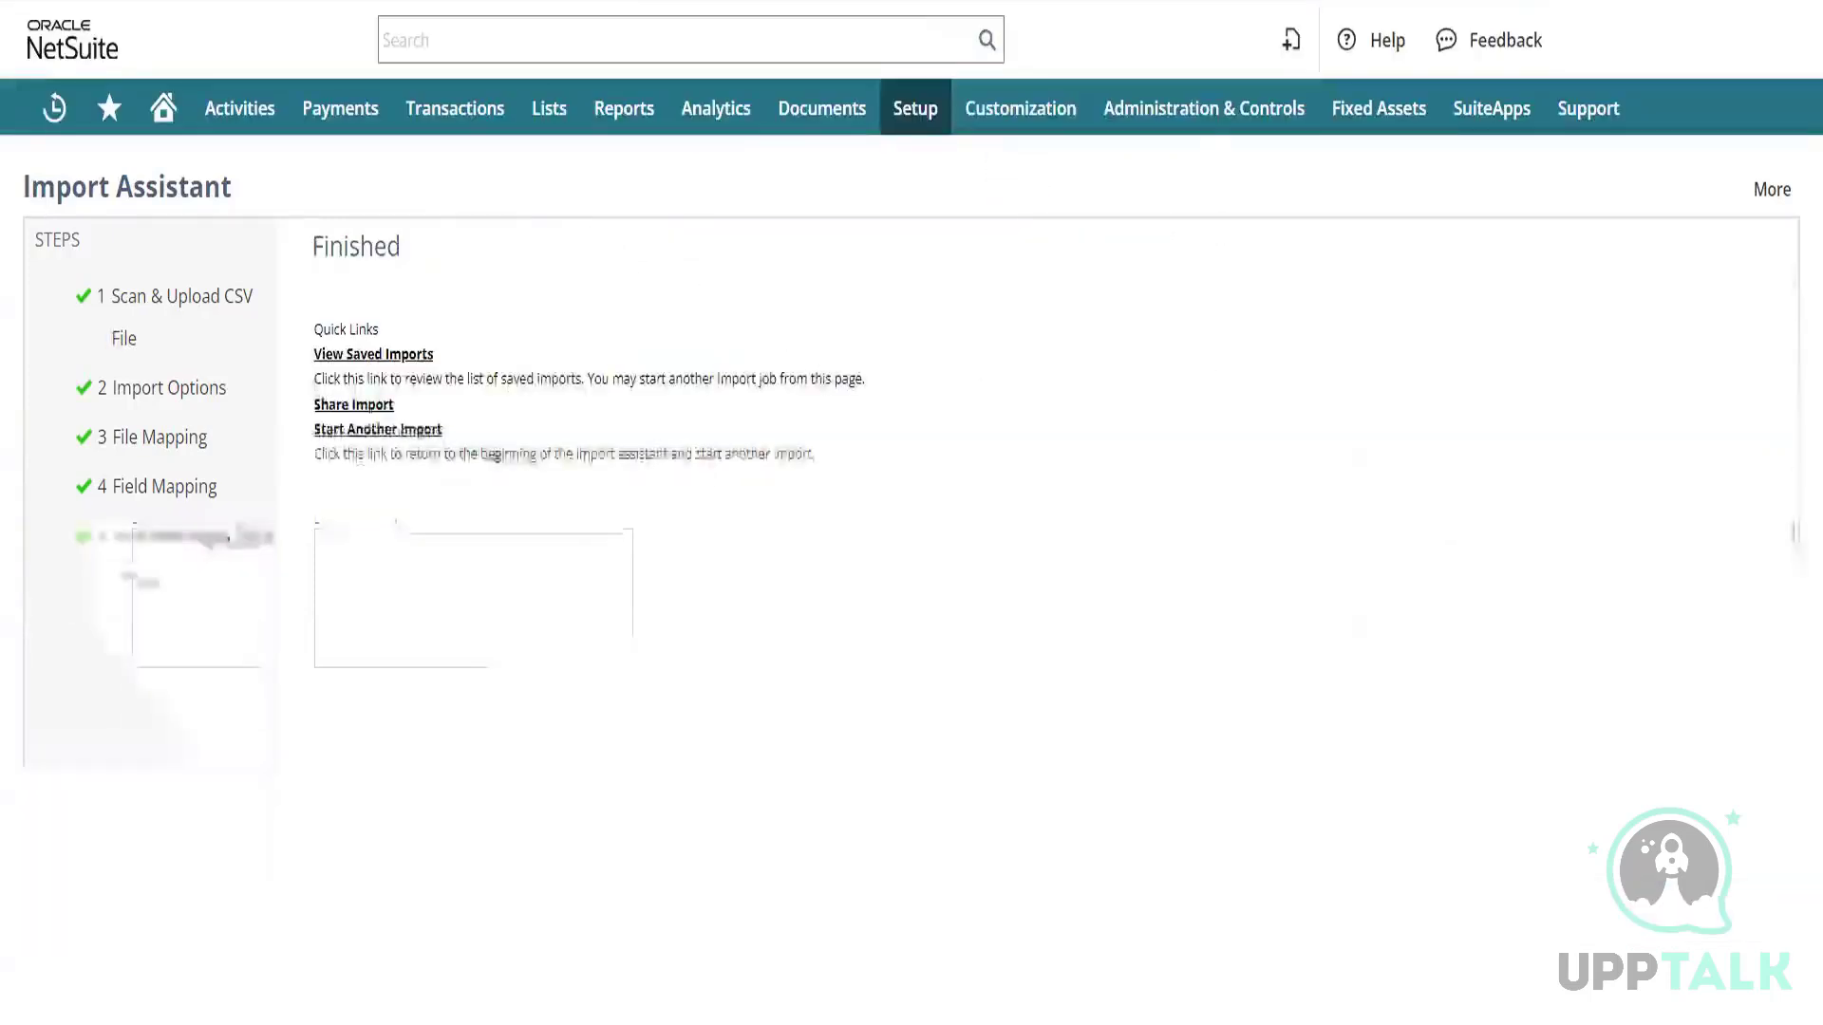
# Refresh Job Status until the 6:38 pm import reports 1 of 1 records imported successfully.
pyautogui.click(950, 2)
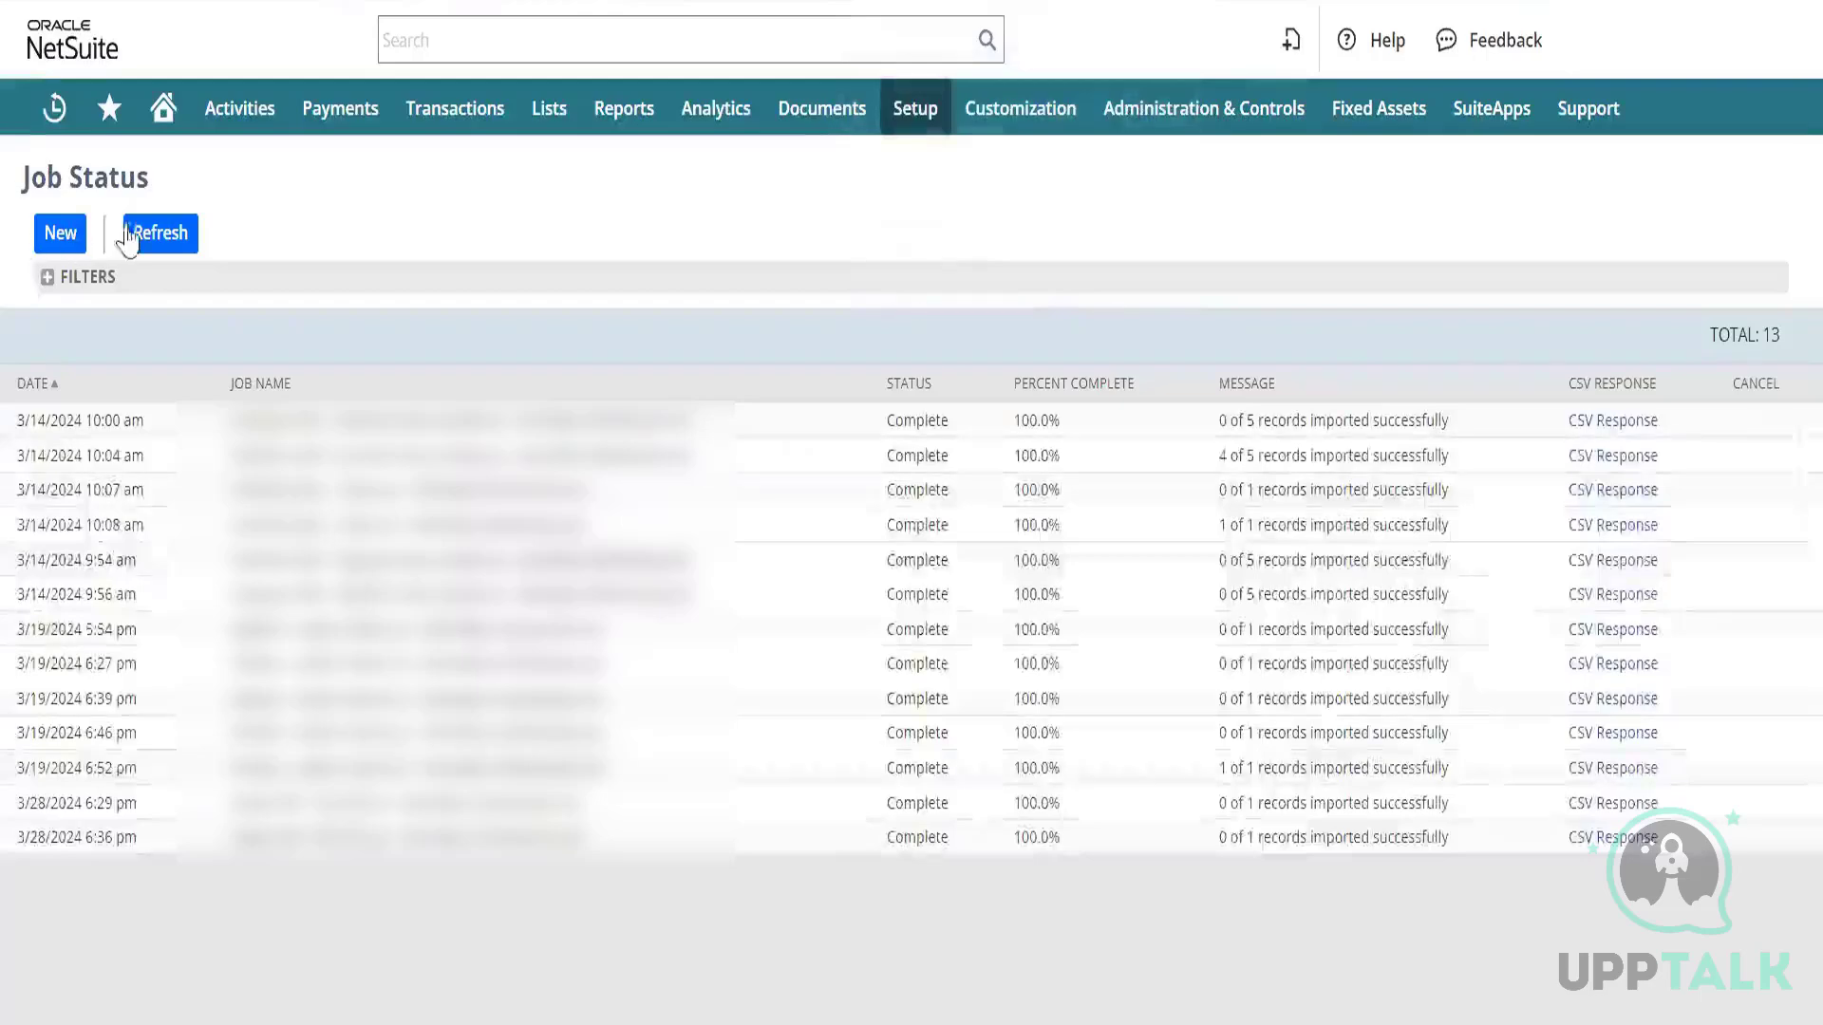
pyautogui.click(162, 231)
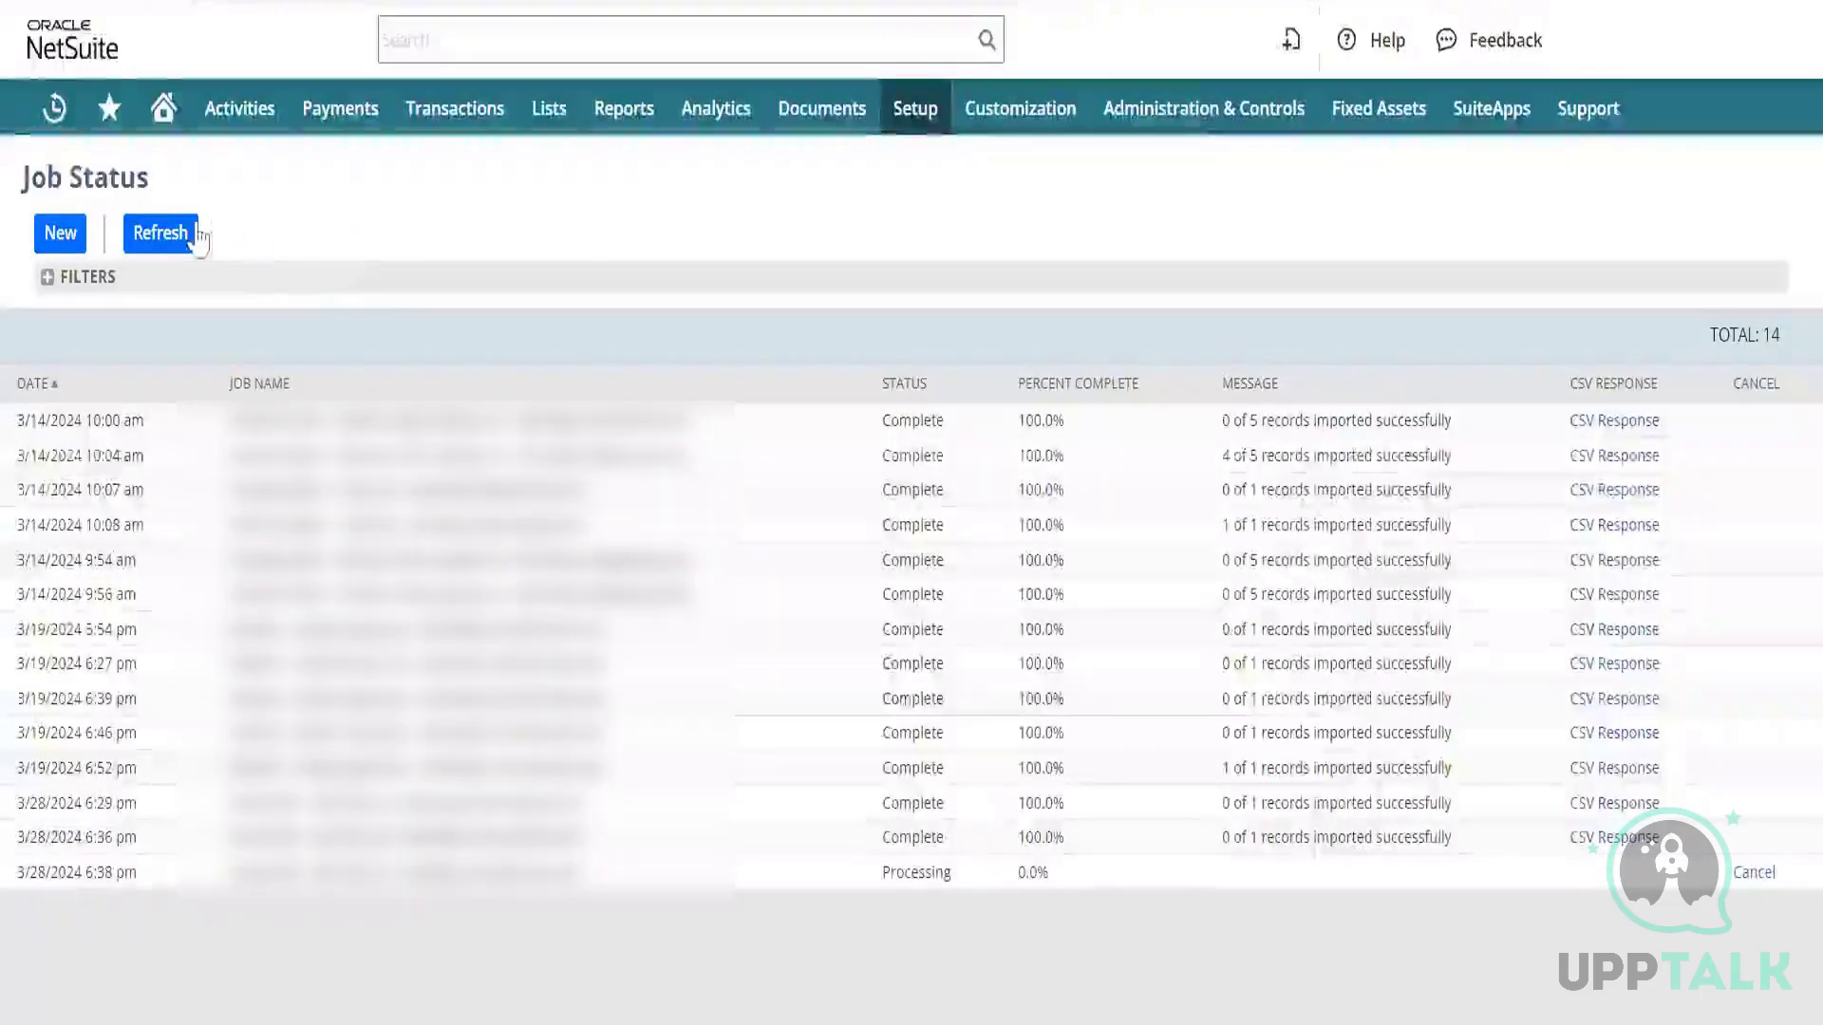
pyautogui.click(171, 236)
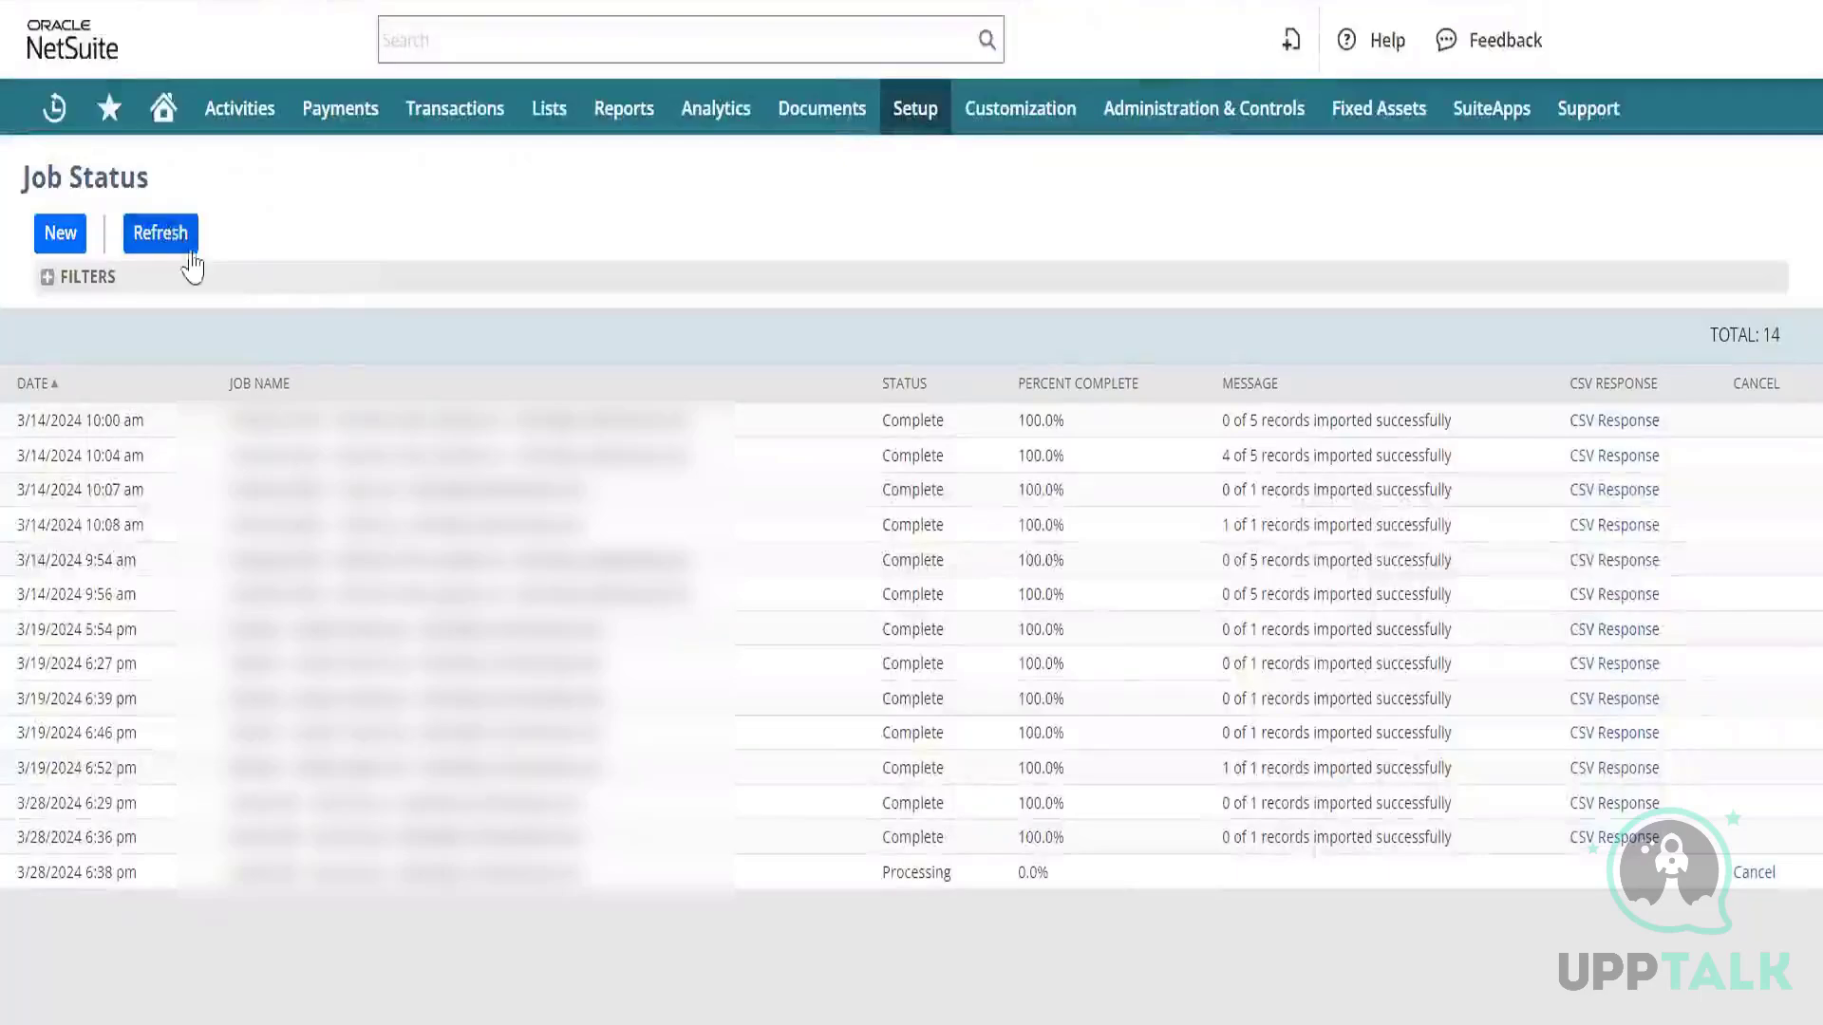
pyautogui.click(152, 235)
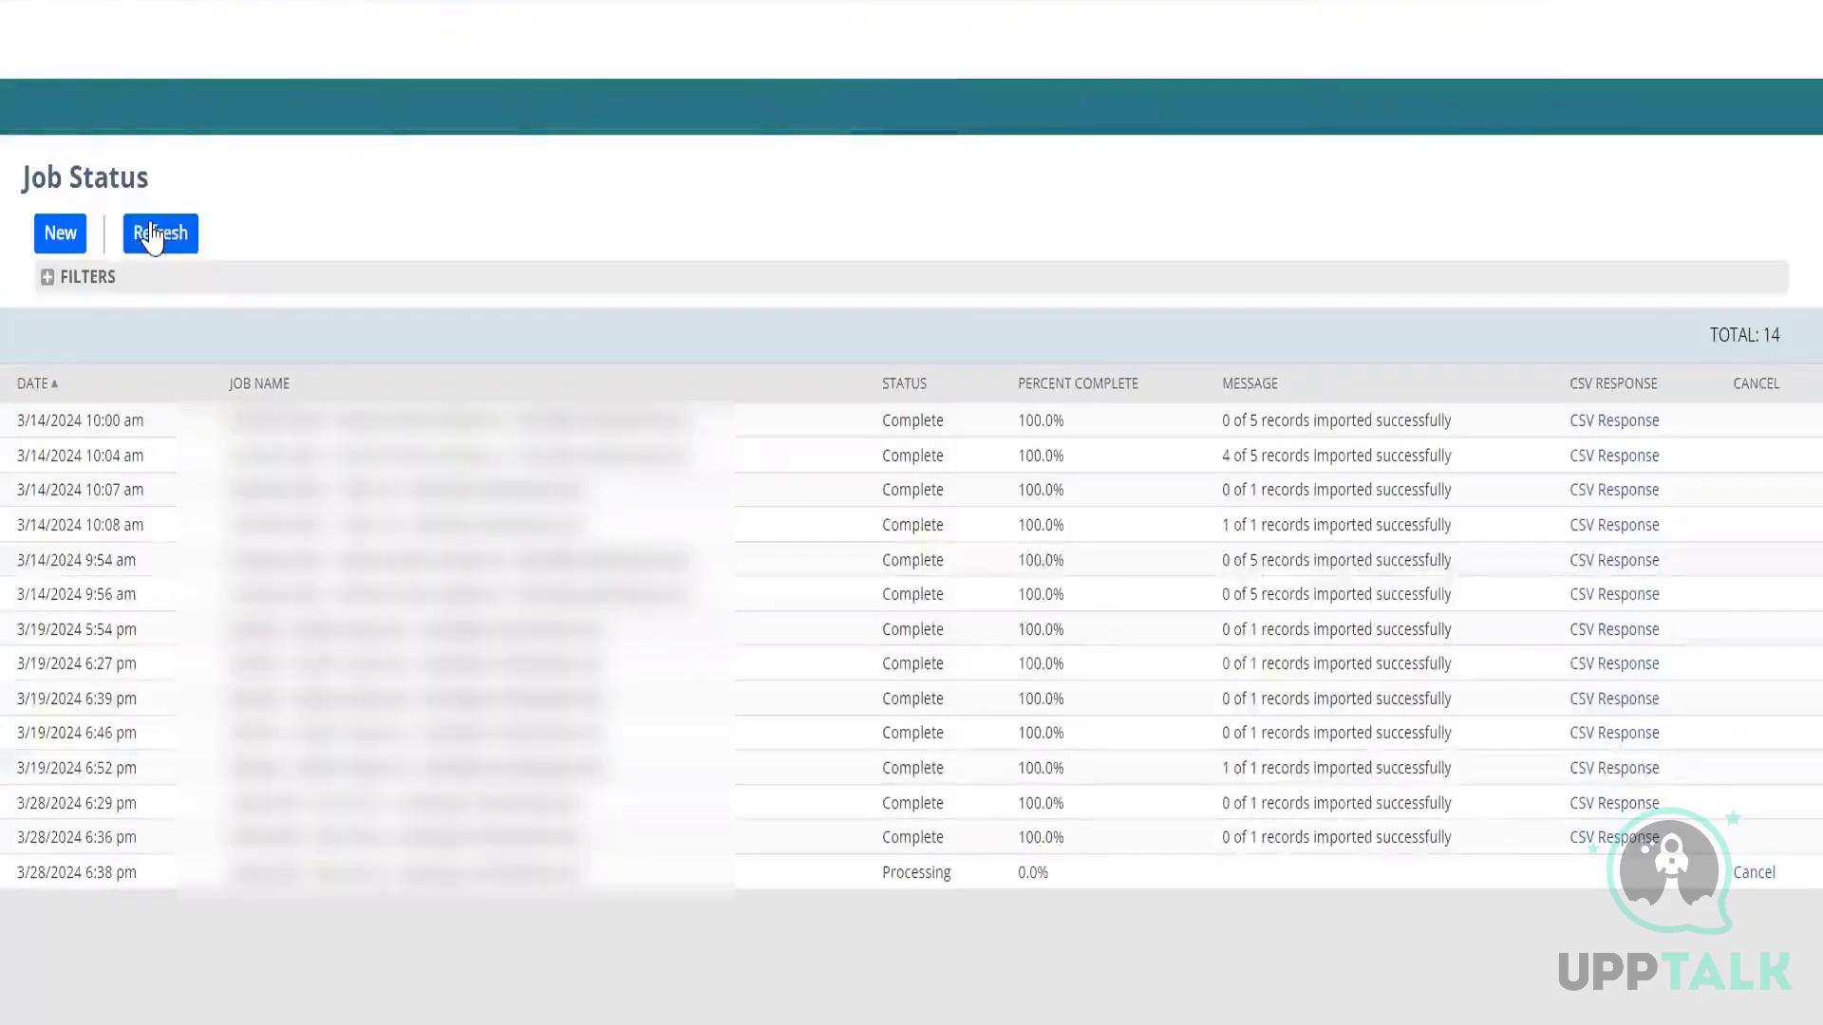
pyautogui.click(151, 236)
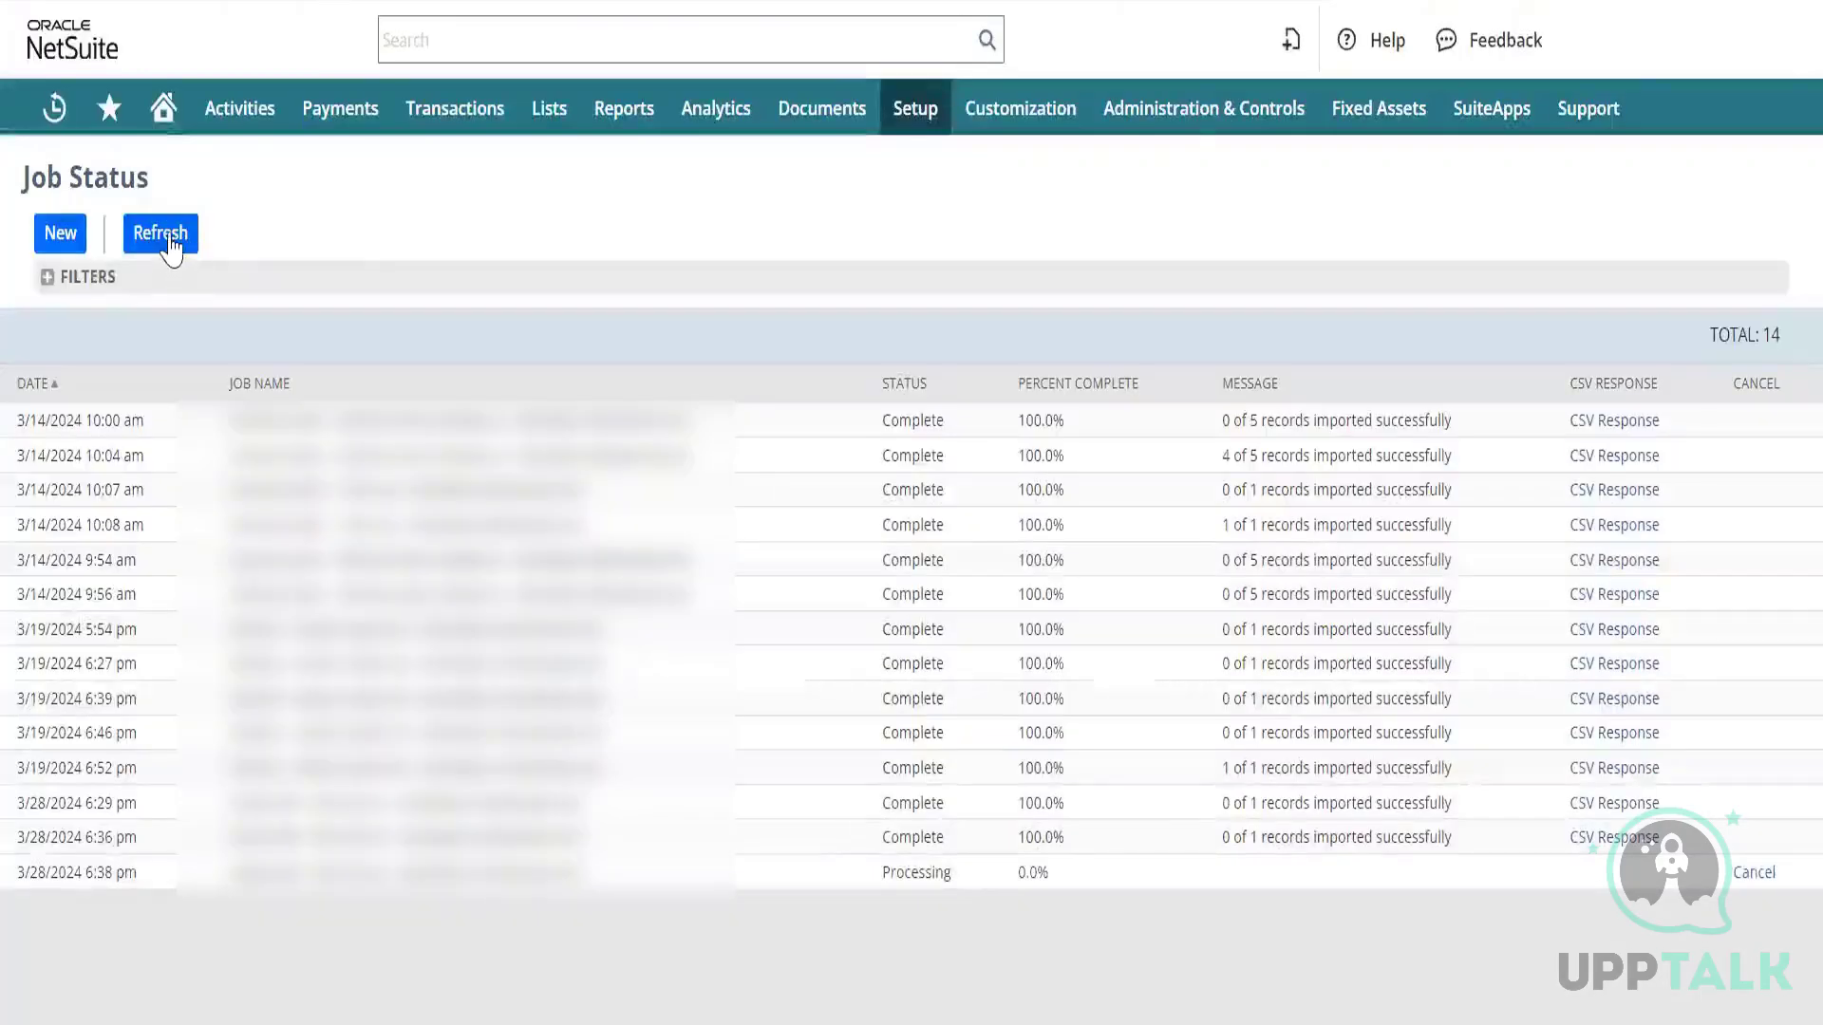
pyautogui.click(171, 244)
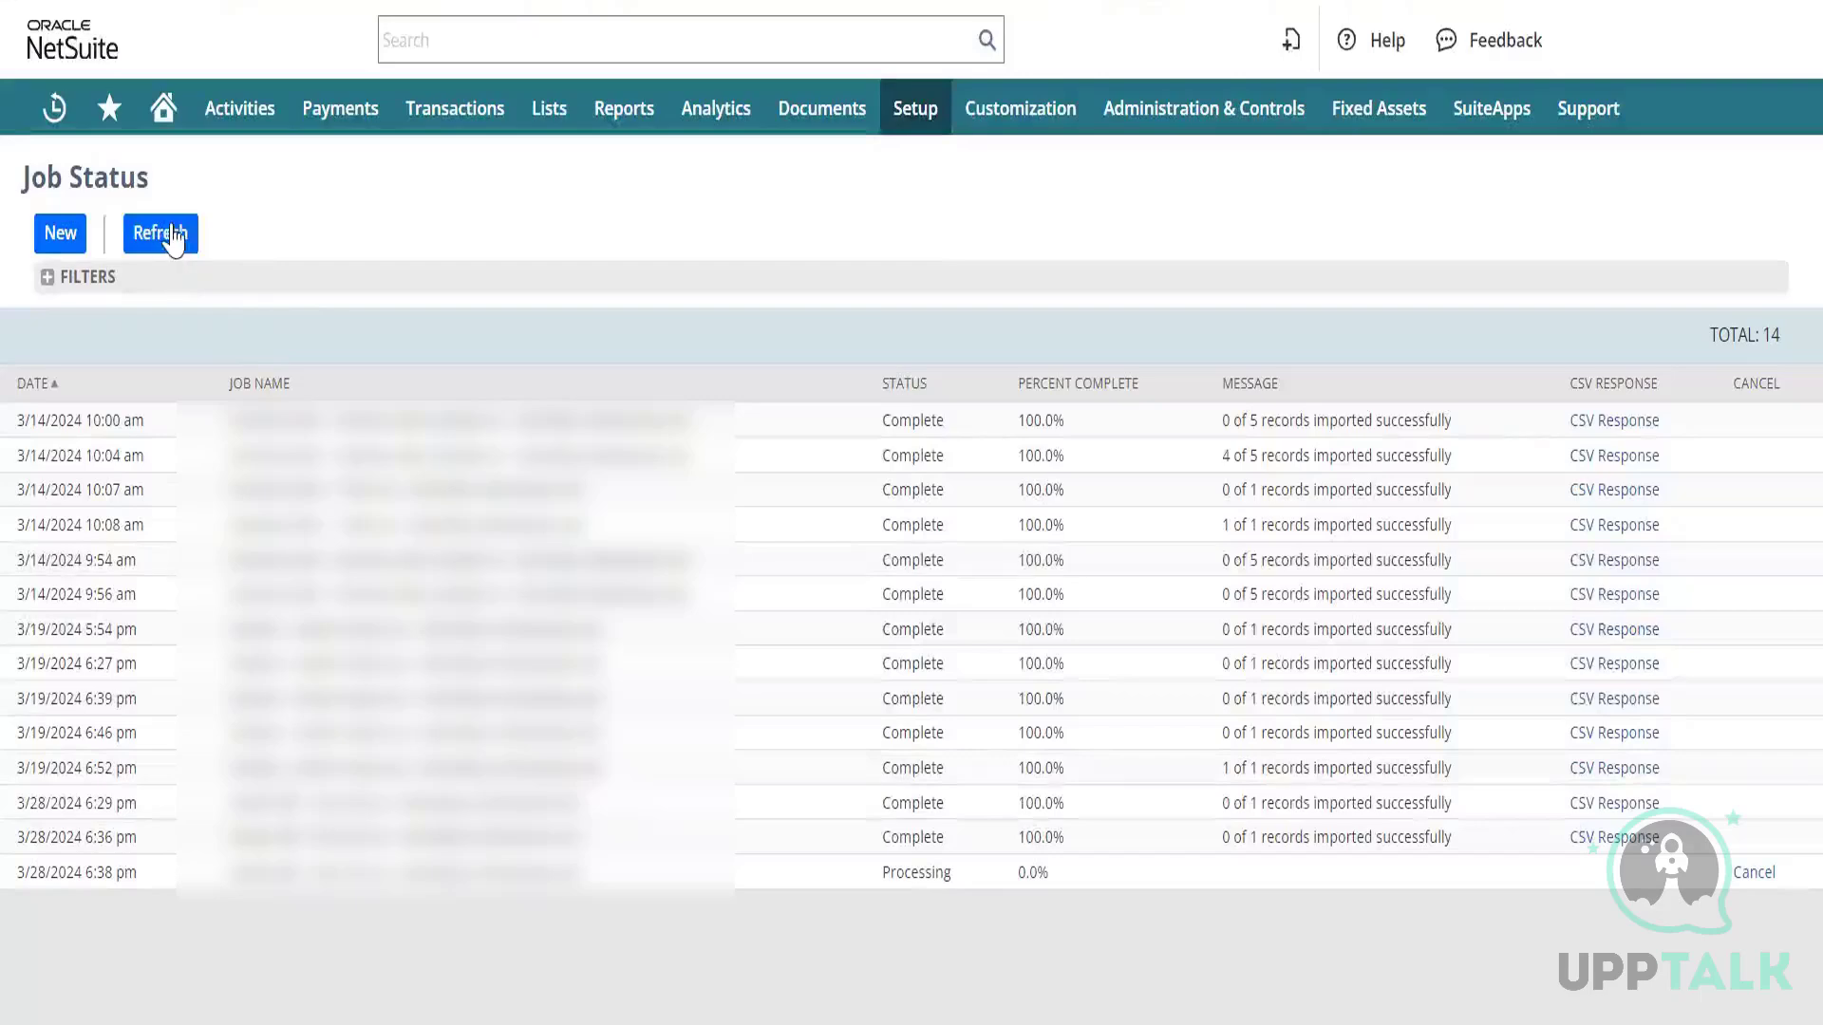
pyautogui.click(177, 239)
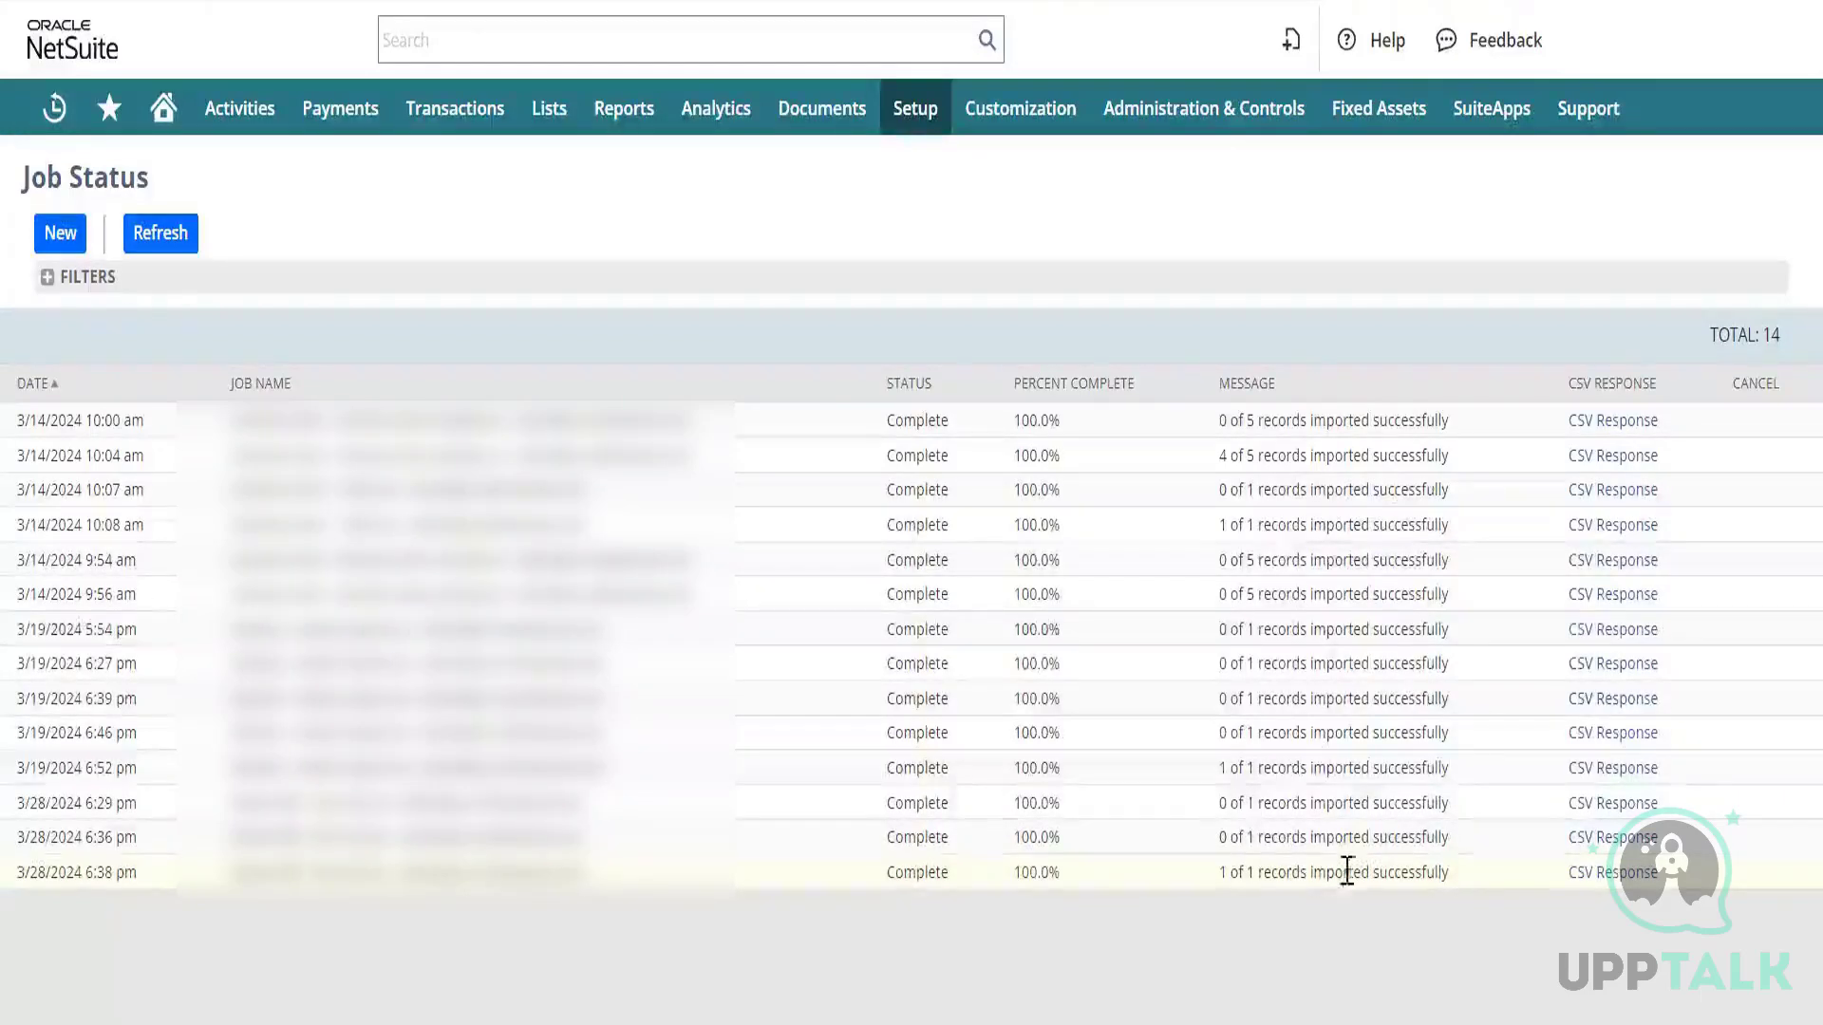
# Switch to the Test CSV workbook in Excel.
pyautogui.moveTo(1175, 1022)
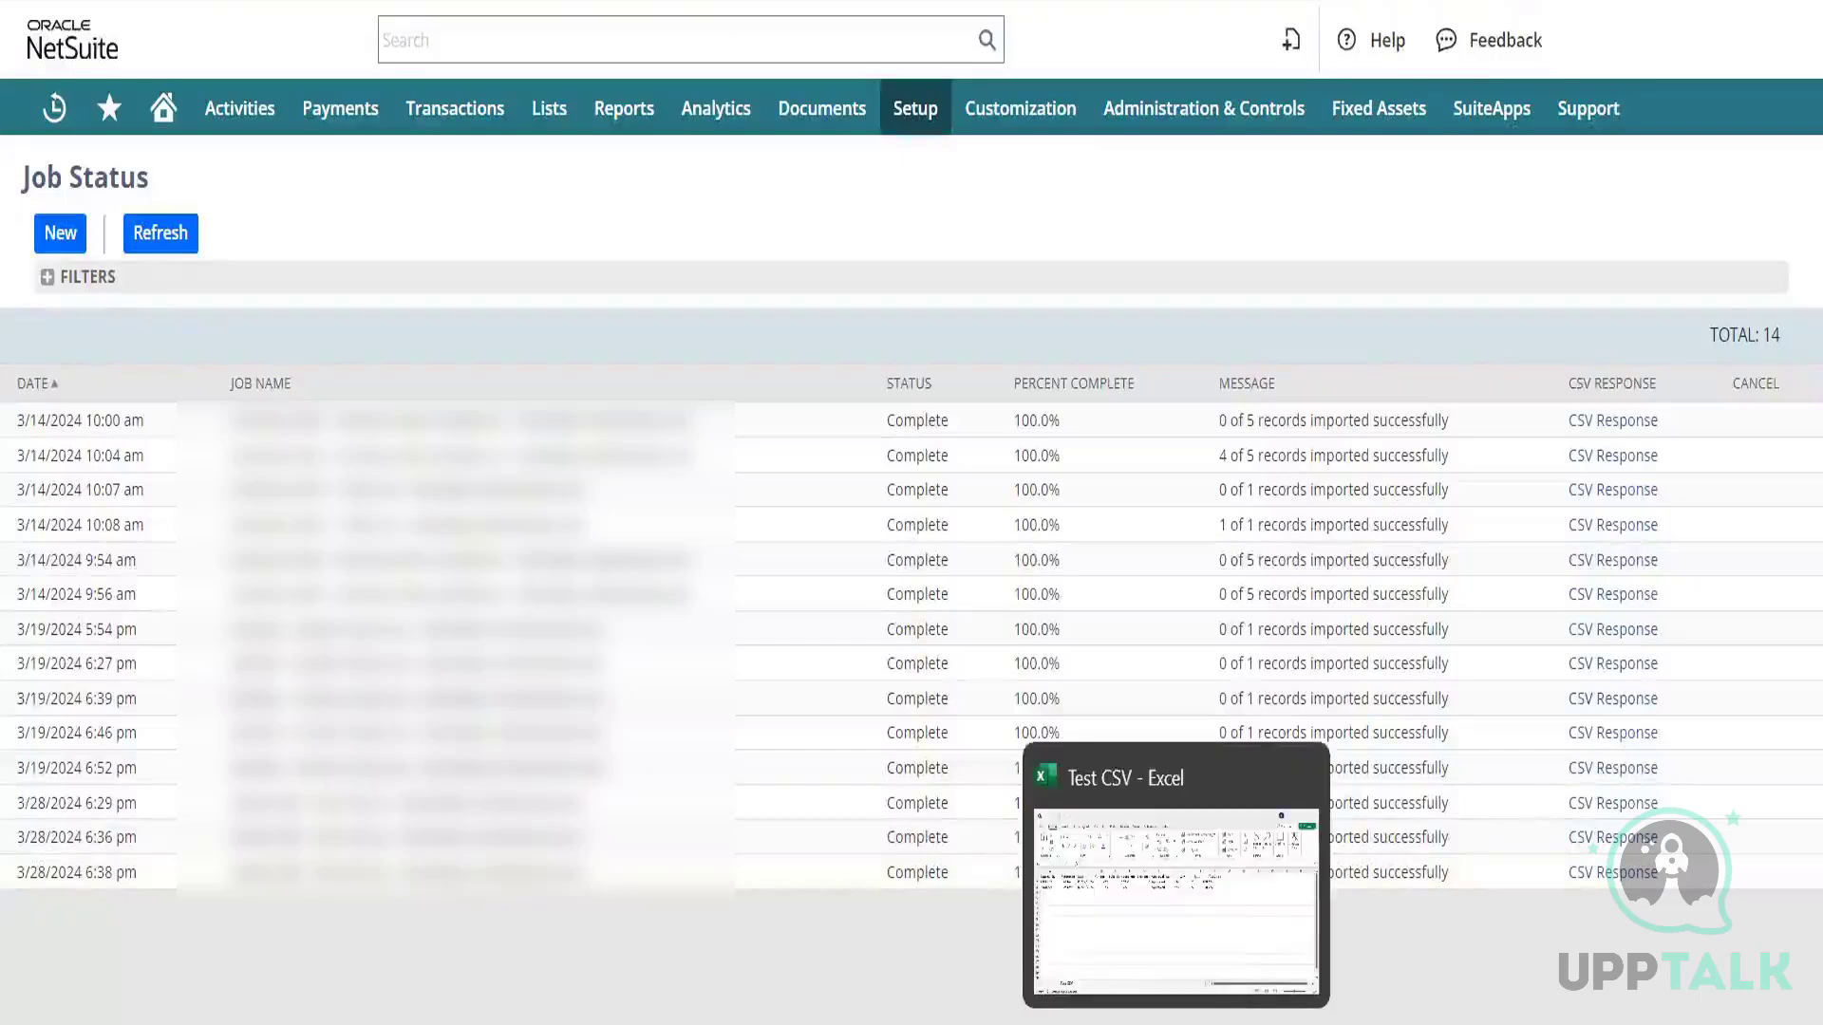
pyautogui.click(1174, 981)
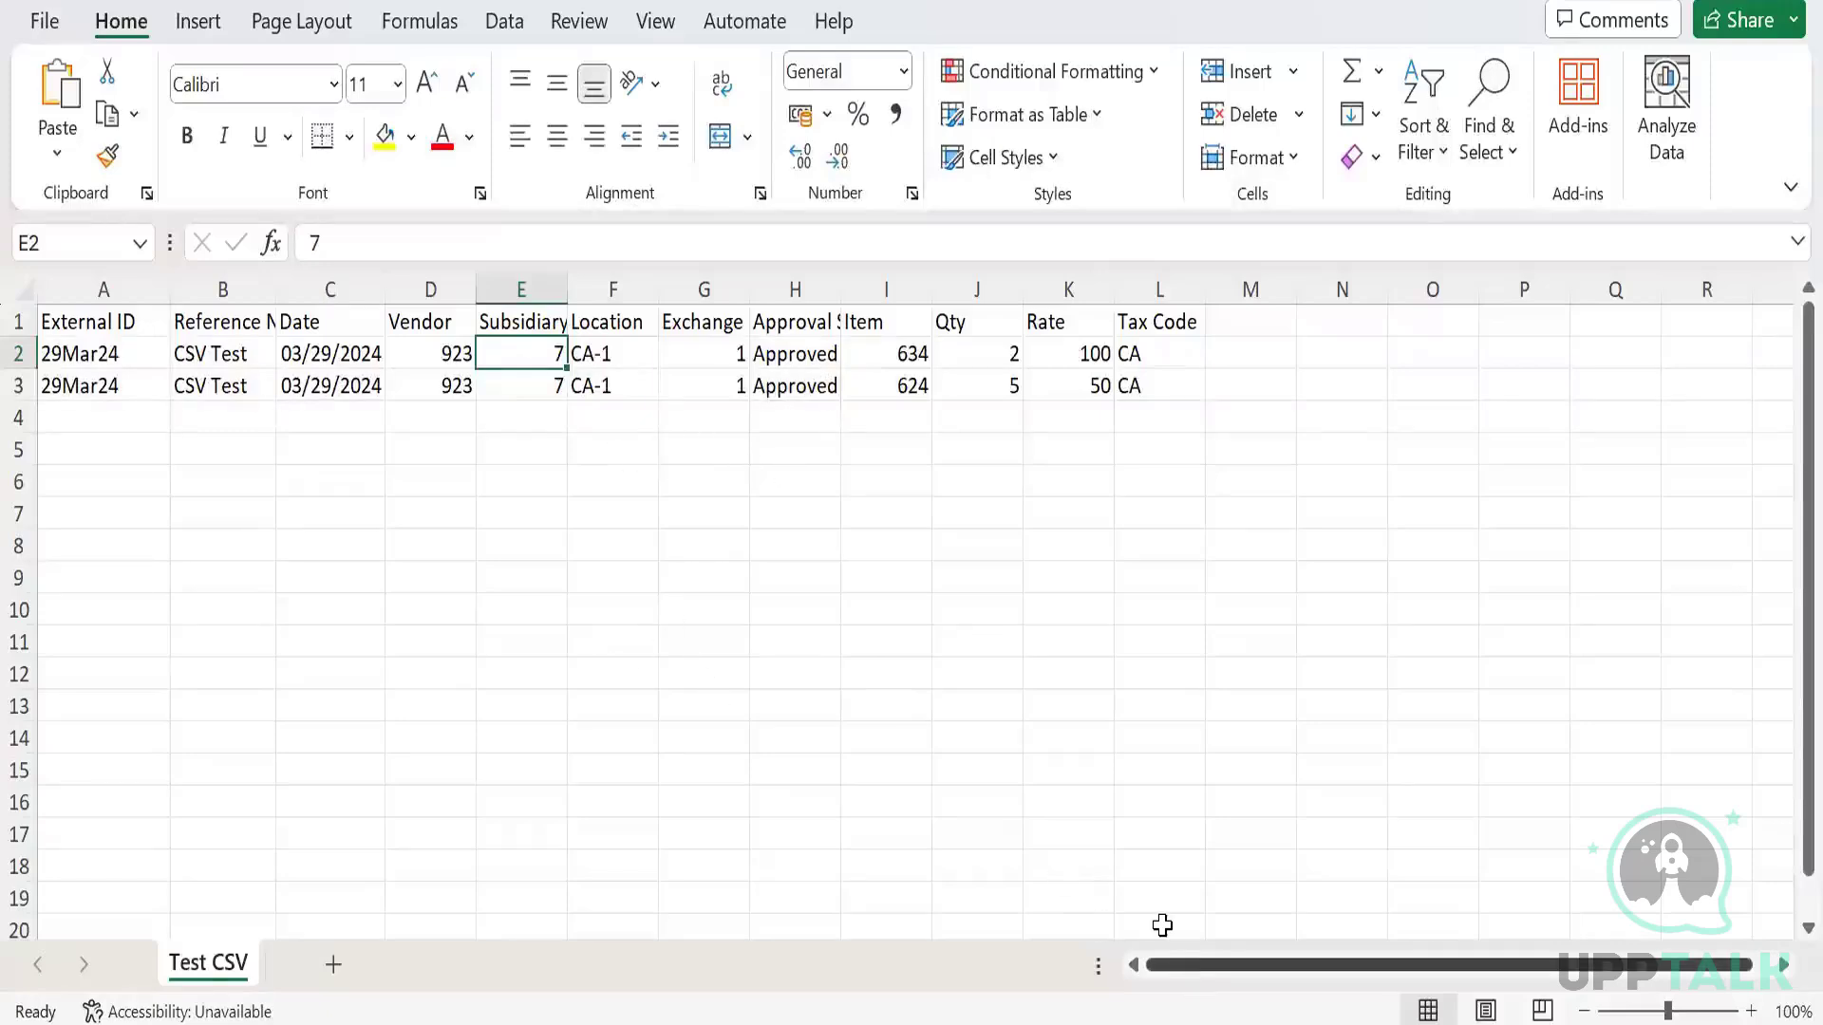
pyautogui.moveTo(1175, 1024)
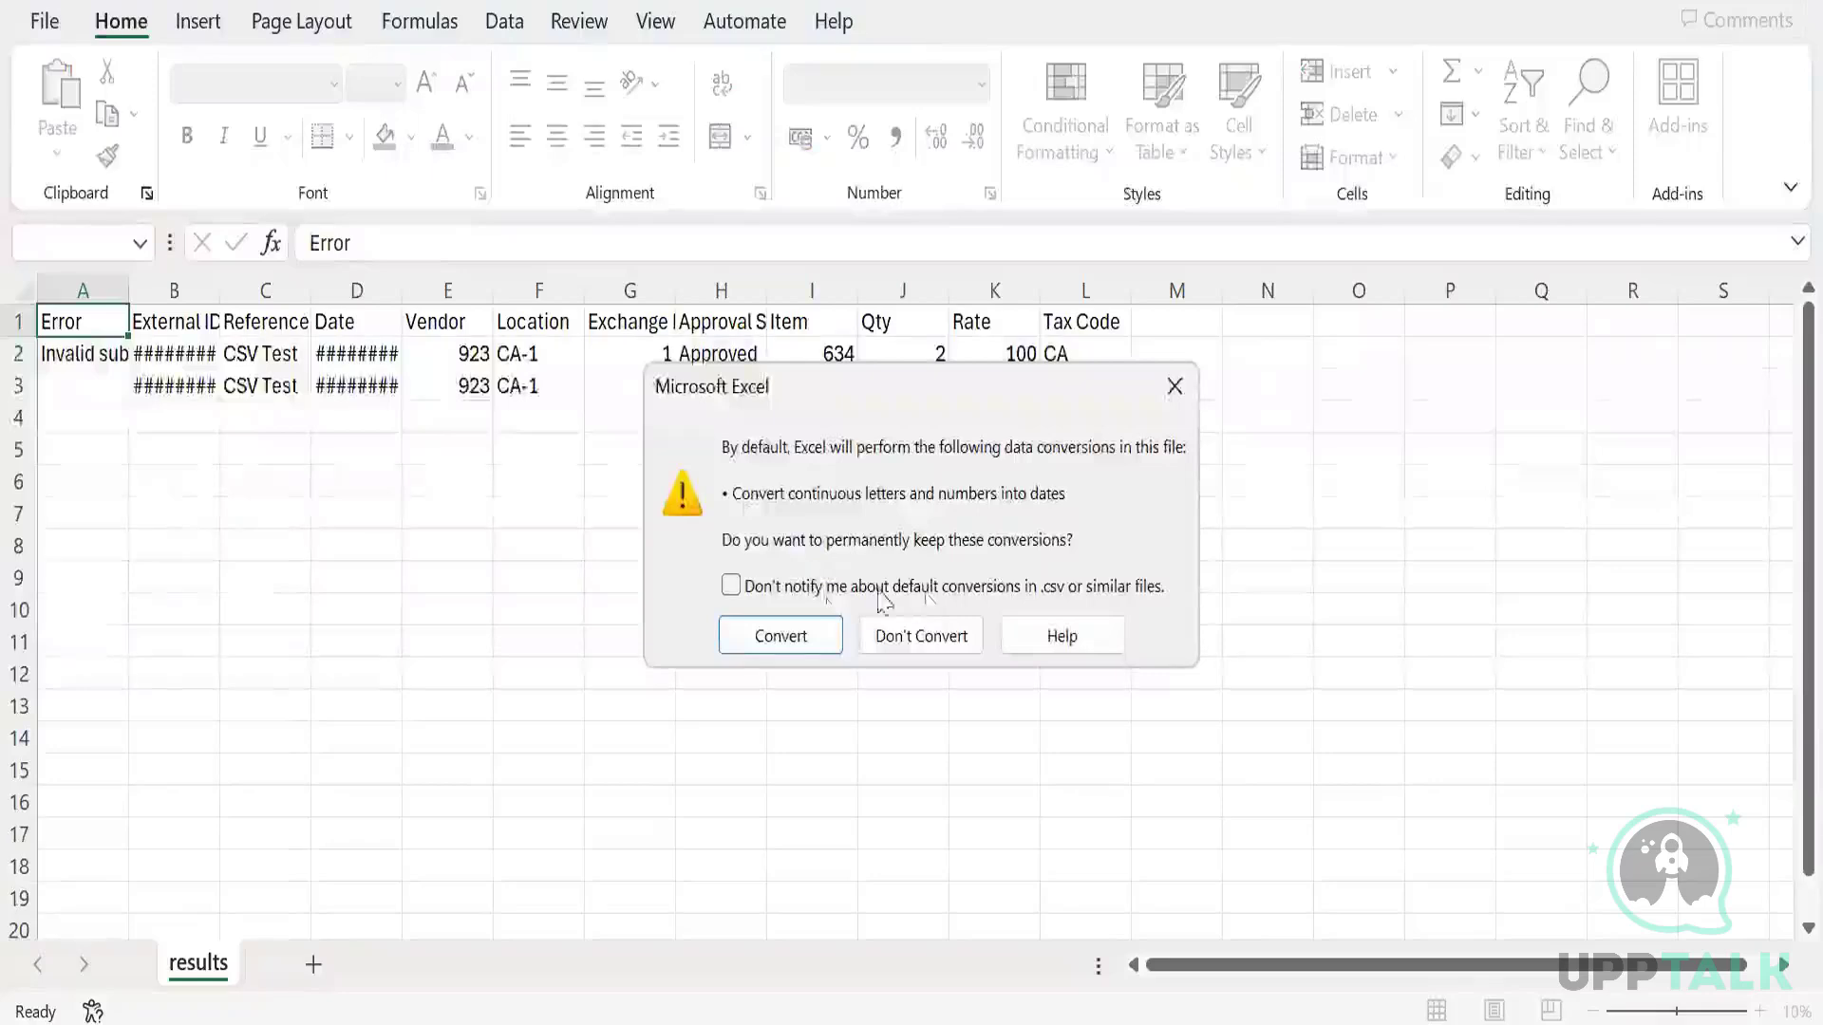
# Dismiss the conversion prompt and read the invalid subsidiary reference key 1 error for vendor 923.
pyautogui.click(1174, 385)
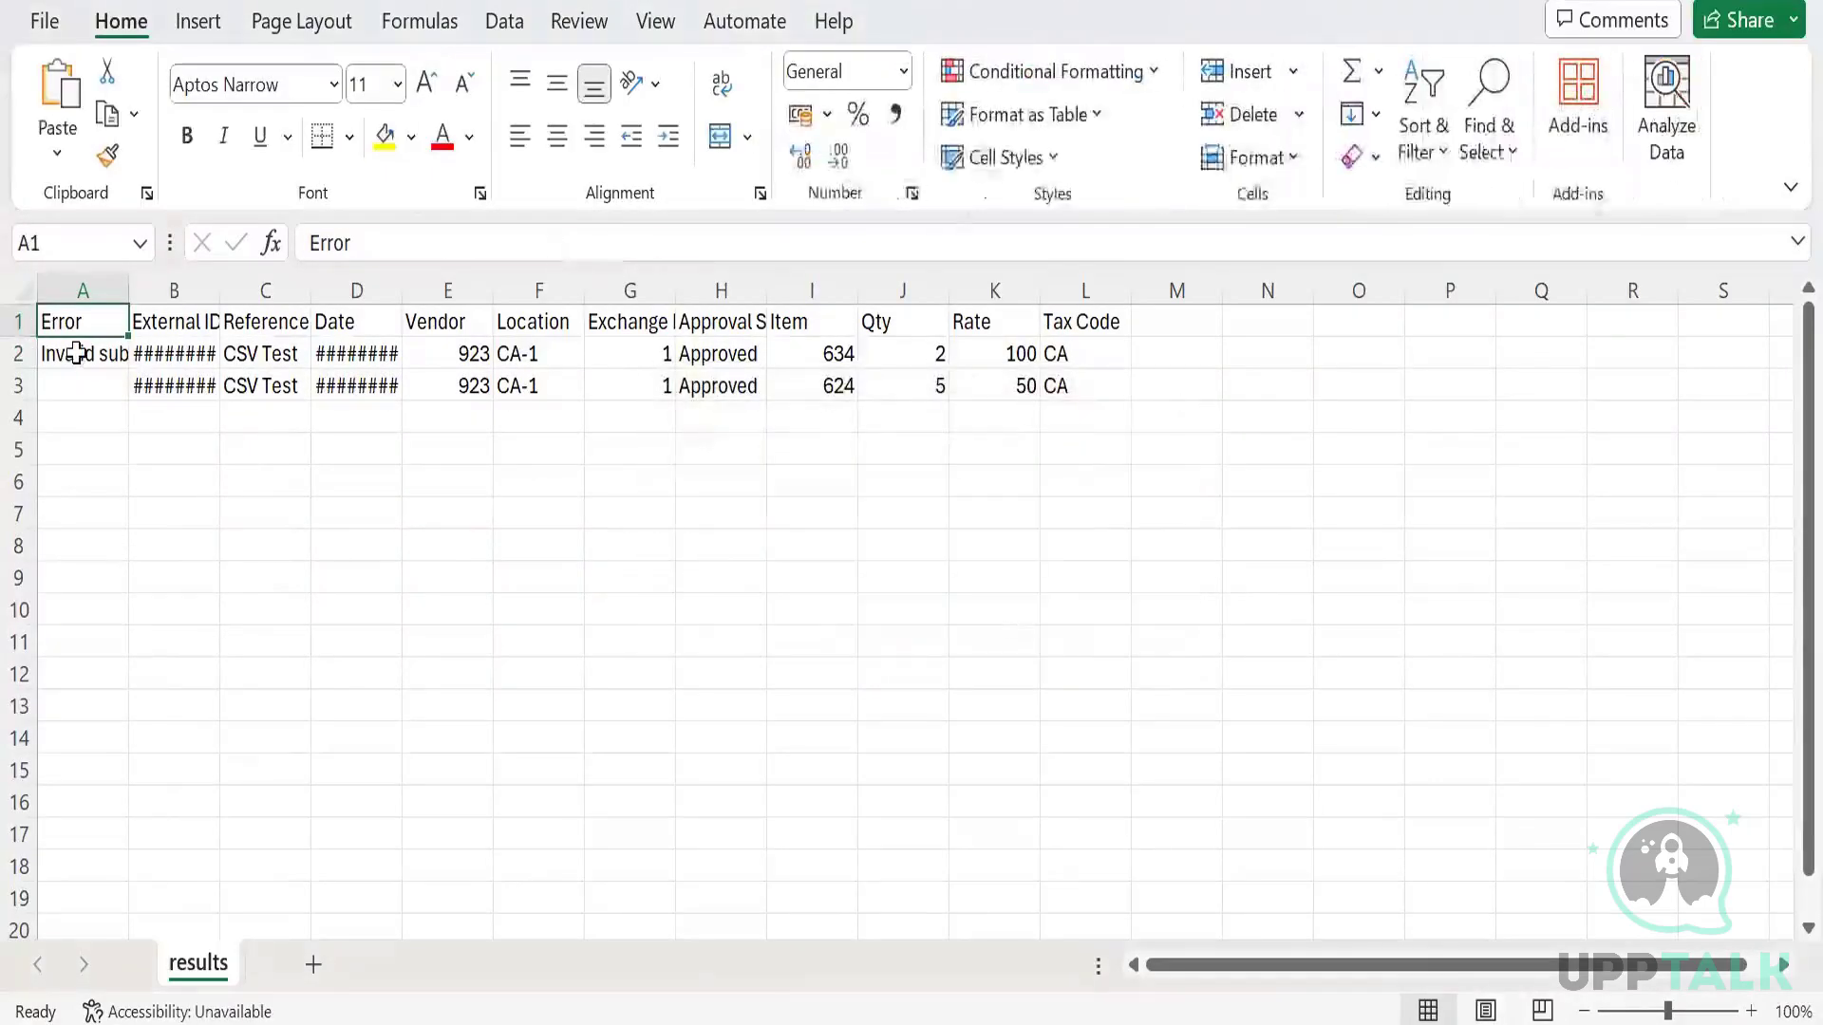
pyautogui.click(76, 353)
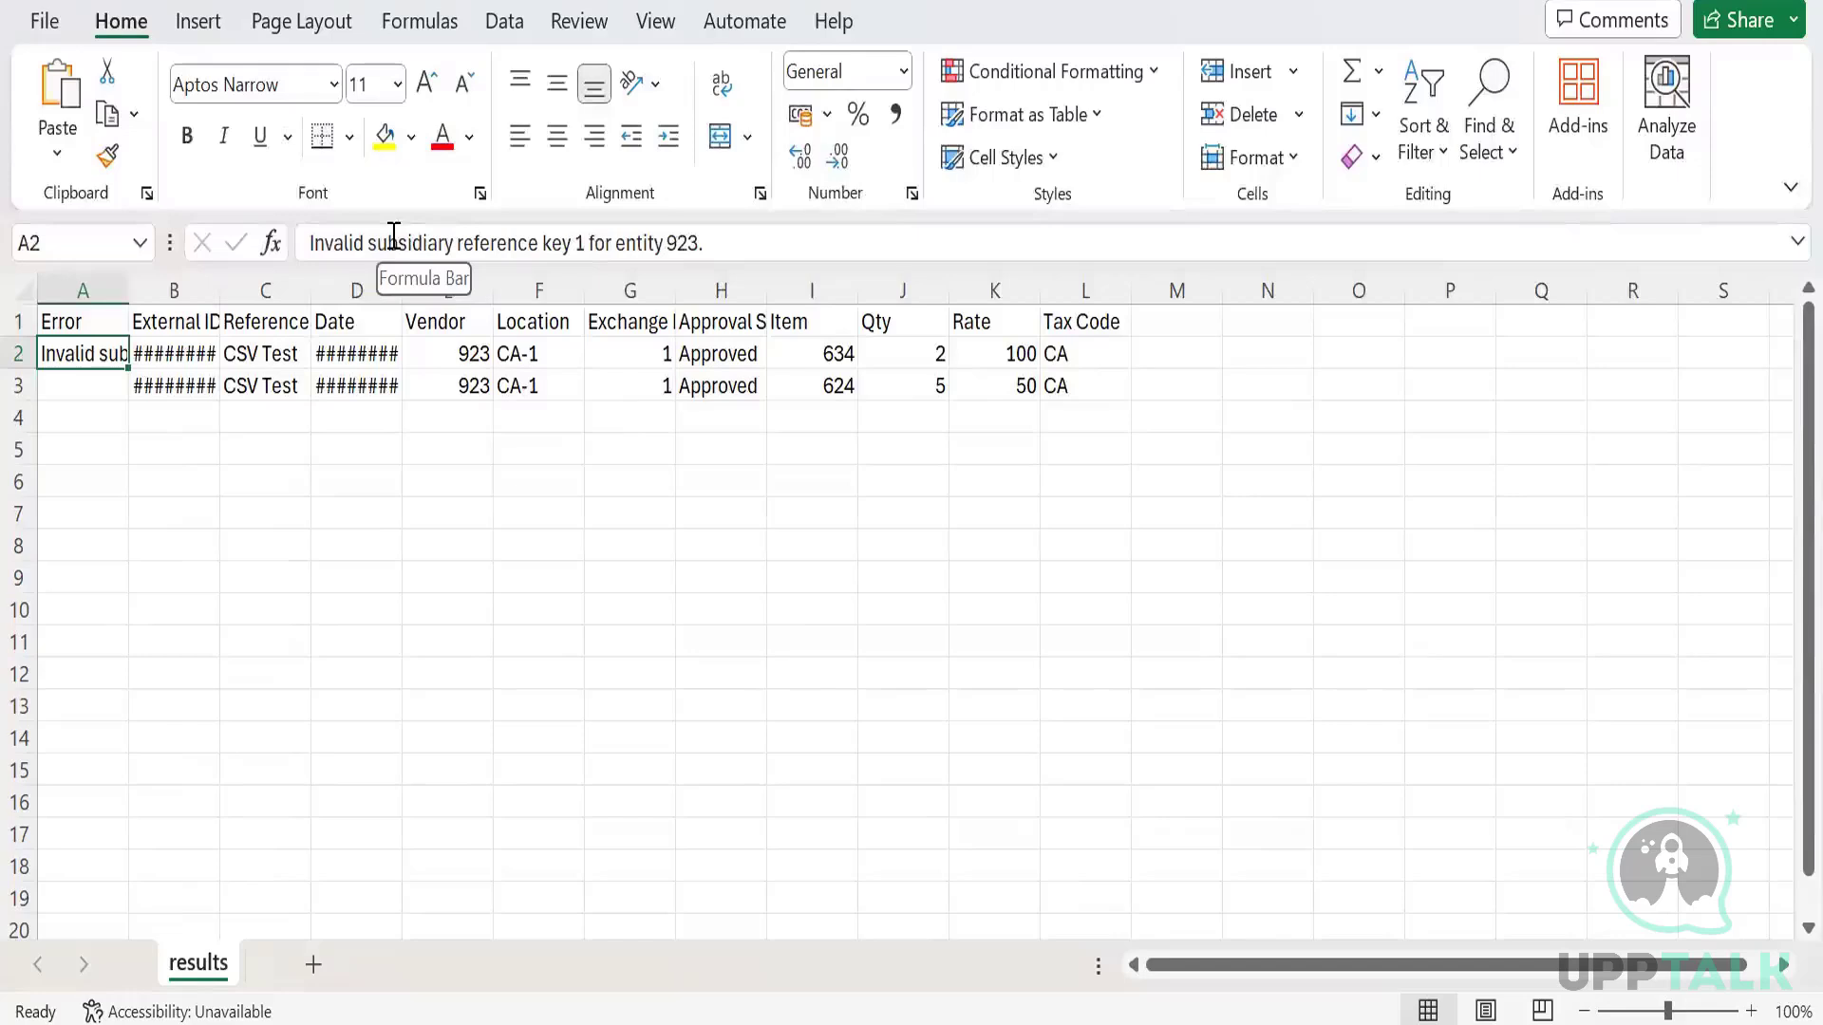
pyautogui.click(475, 357)
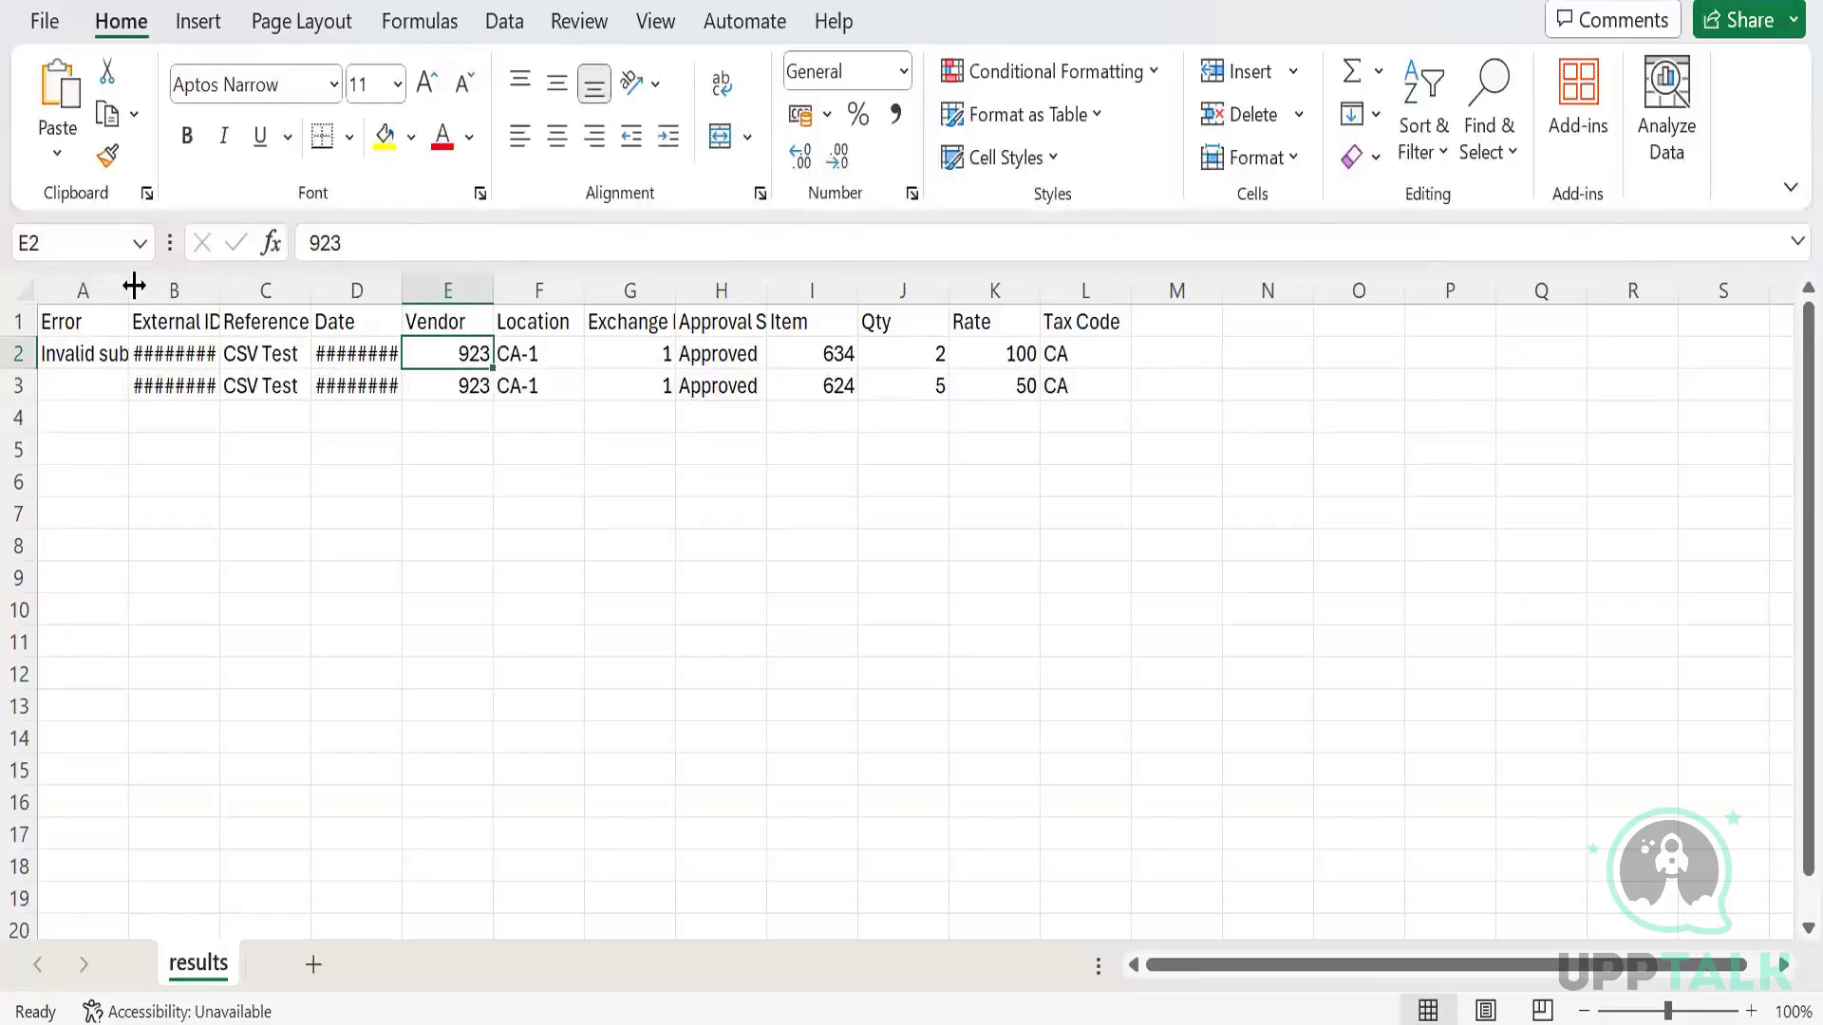
pyautogui.click(86, 353)
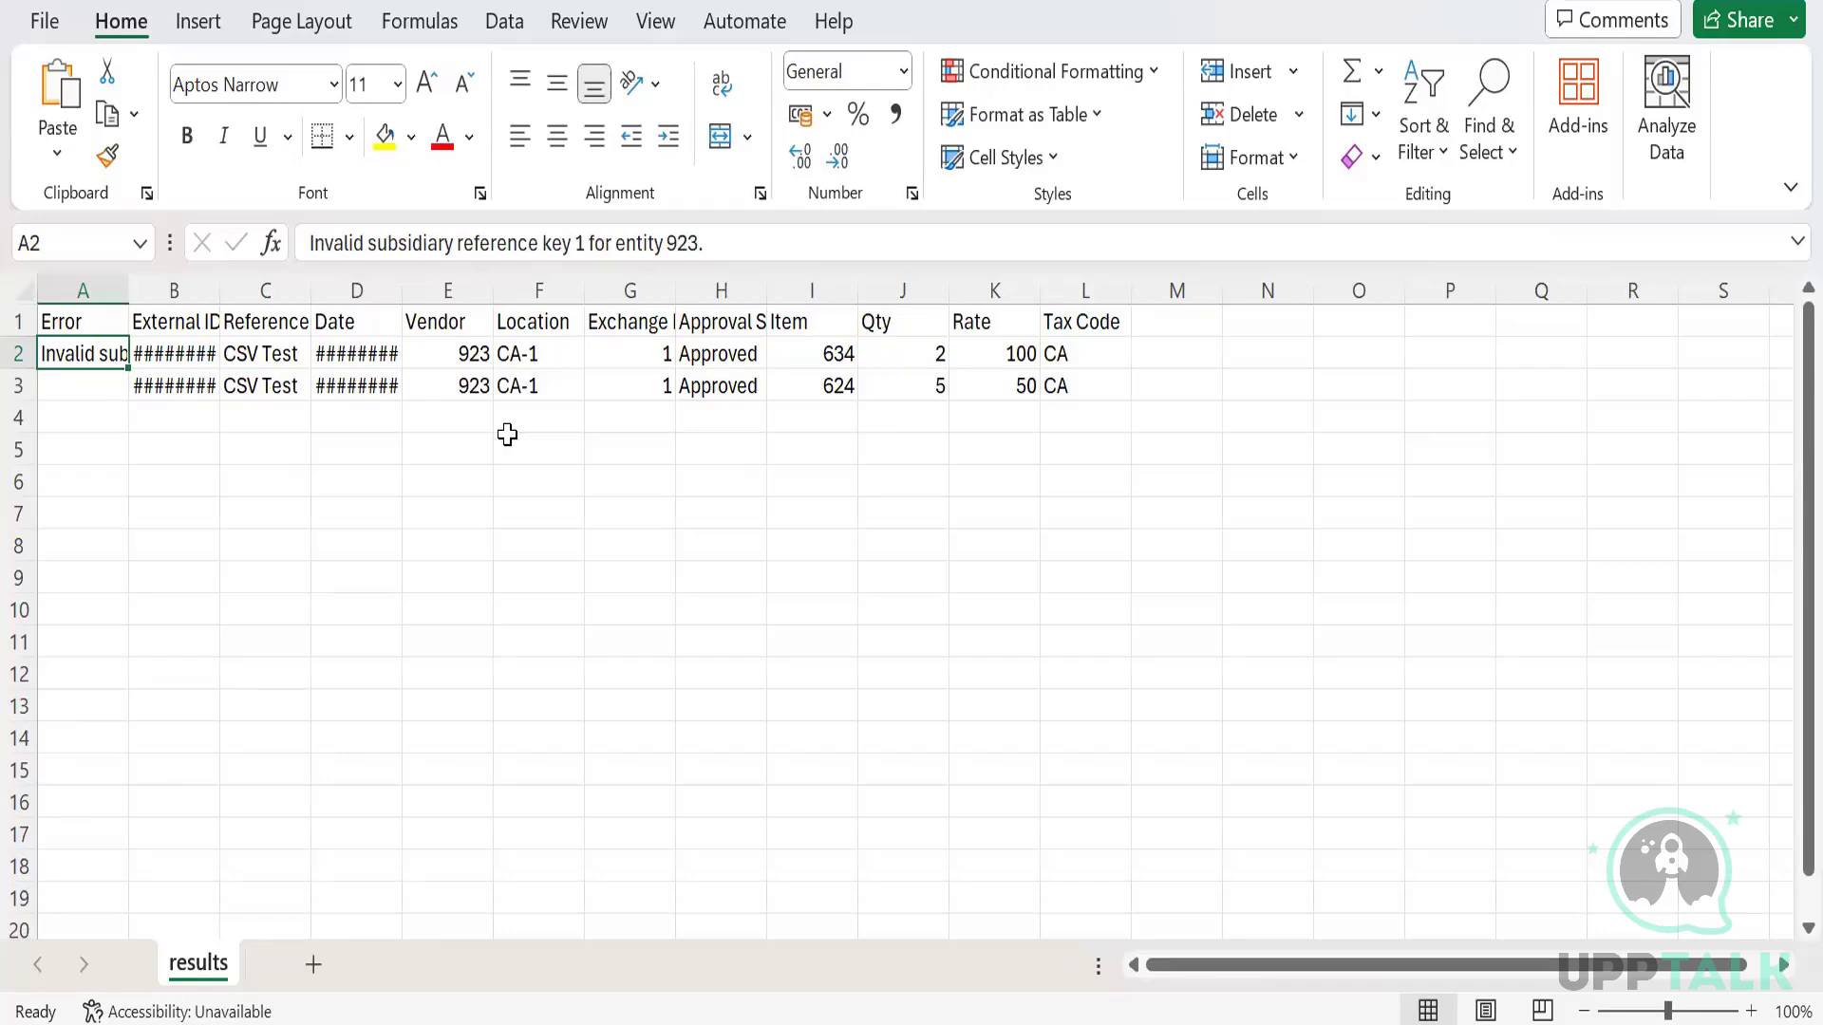
# Enter ADMIN in cell N2 and Admin in cell O2.
pyautogui.press('Right')
pyautogui.press('Right')
pyautogui.press('Right')
pyautogui.press('Right')
pyautogui.press('Right')
pyautogui.press('Right')
pyautogui.press('Right')
pyautogui.press('Right')
pyautogui.press('Right')
pyautogui.press('Right')
pyautogui.press('Right')
pyautogui.press('Right')
pyautogui.press('Right')
pyautogui.press('Right')
pyautogui.press('Right')
pyautogui.press('Right')
pyautogui.press('Right')
pyautogui.press('Right')
pyautogui.press('Right')
pyautogui.press('Right')
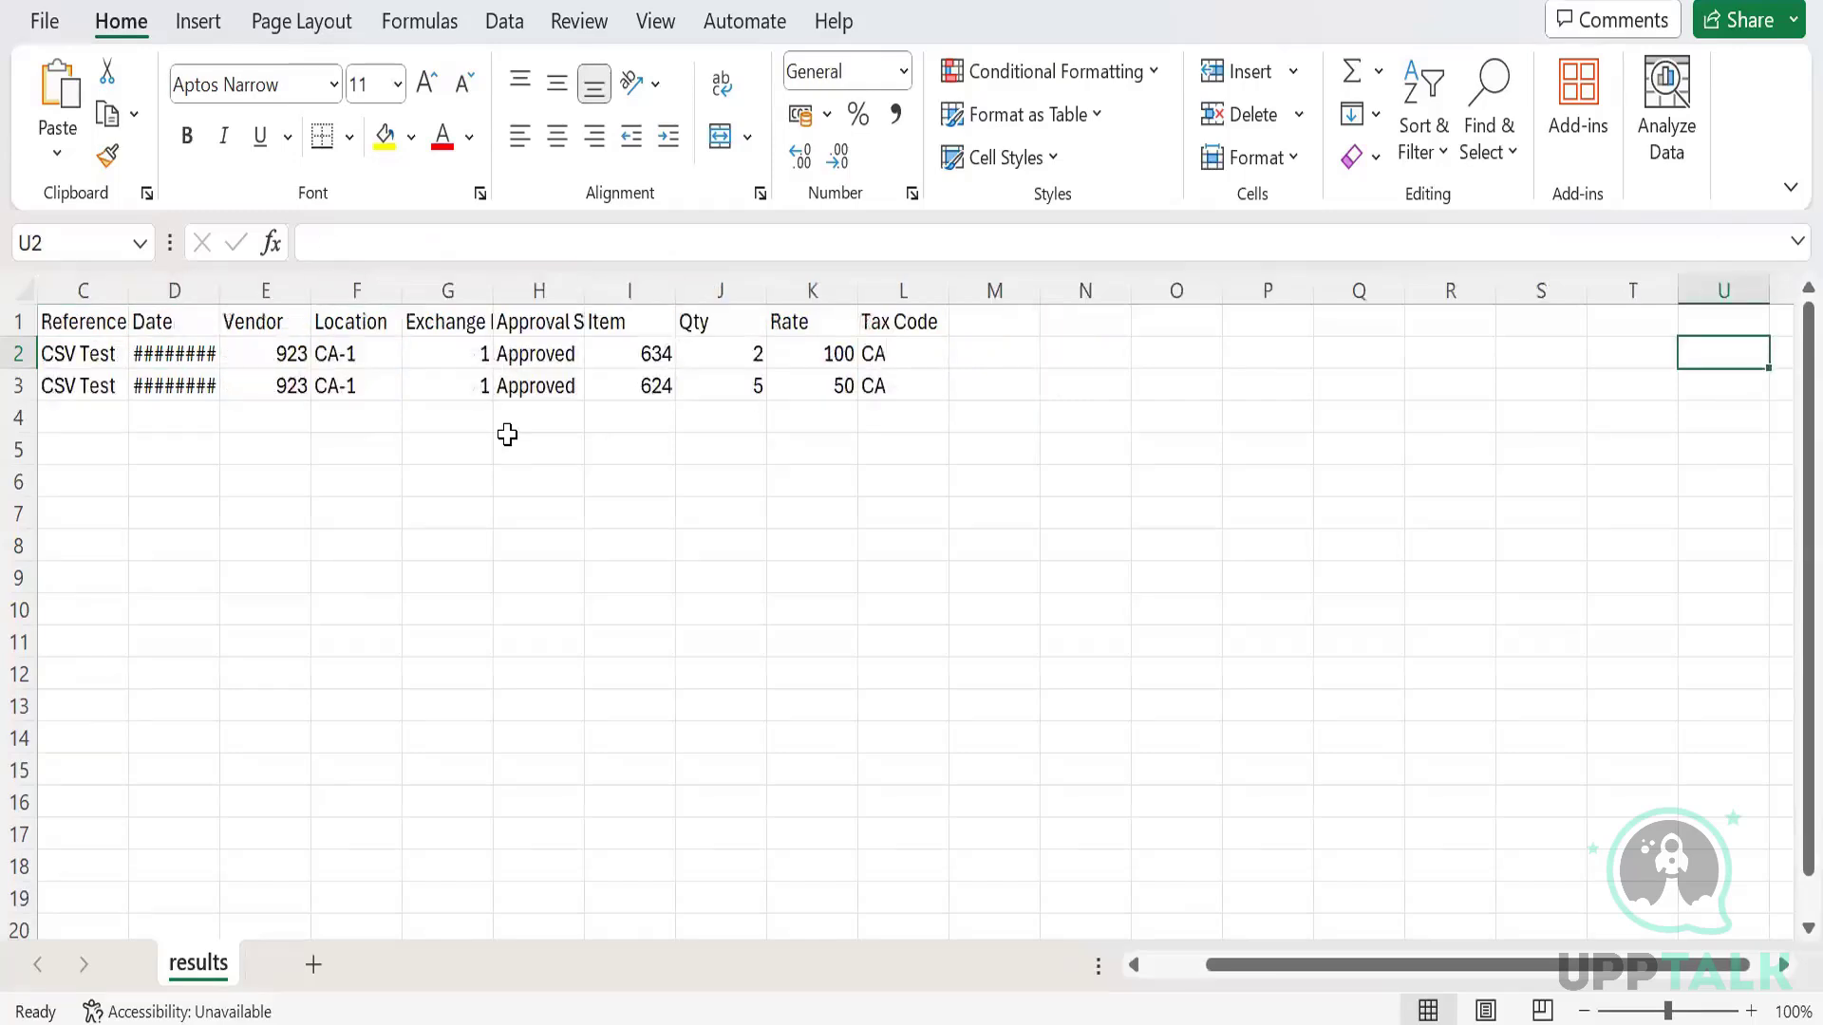
pyautogui.press('Left')
pyautogui.press('Left')
pyautogui.press('Left')
pyautogui.press('Left')
pyautogui.press('Left')
pyautogui.press('Left')
pyautogui.press('Left')
pyautogui.press('Left')
pyautogui.press('Left')
pyautogui.press('Left')
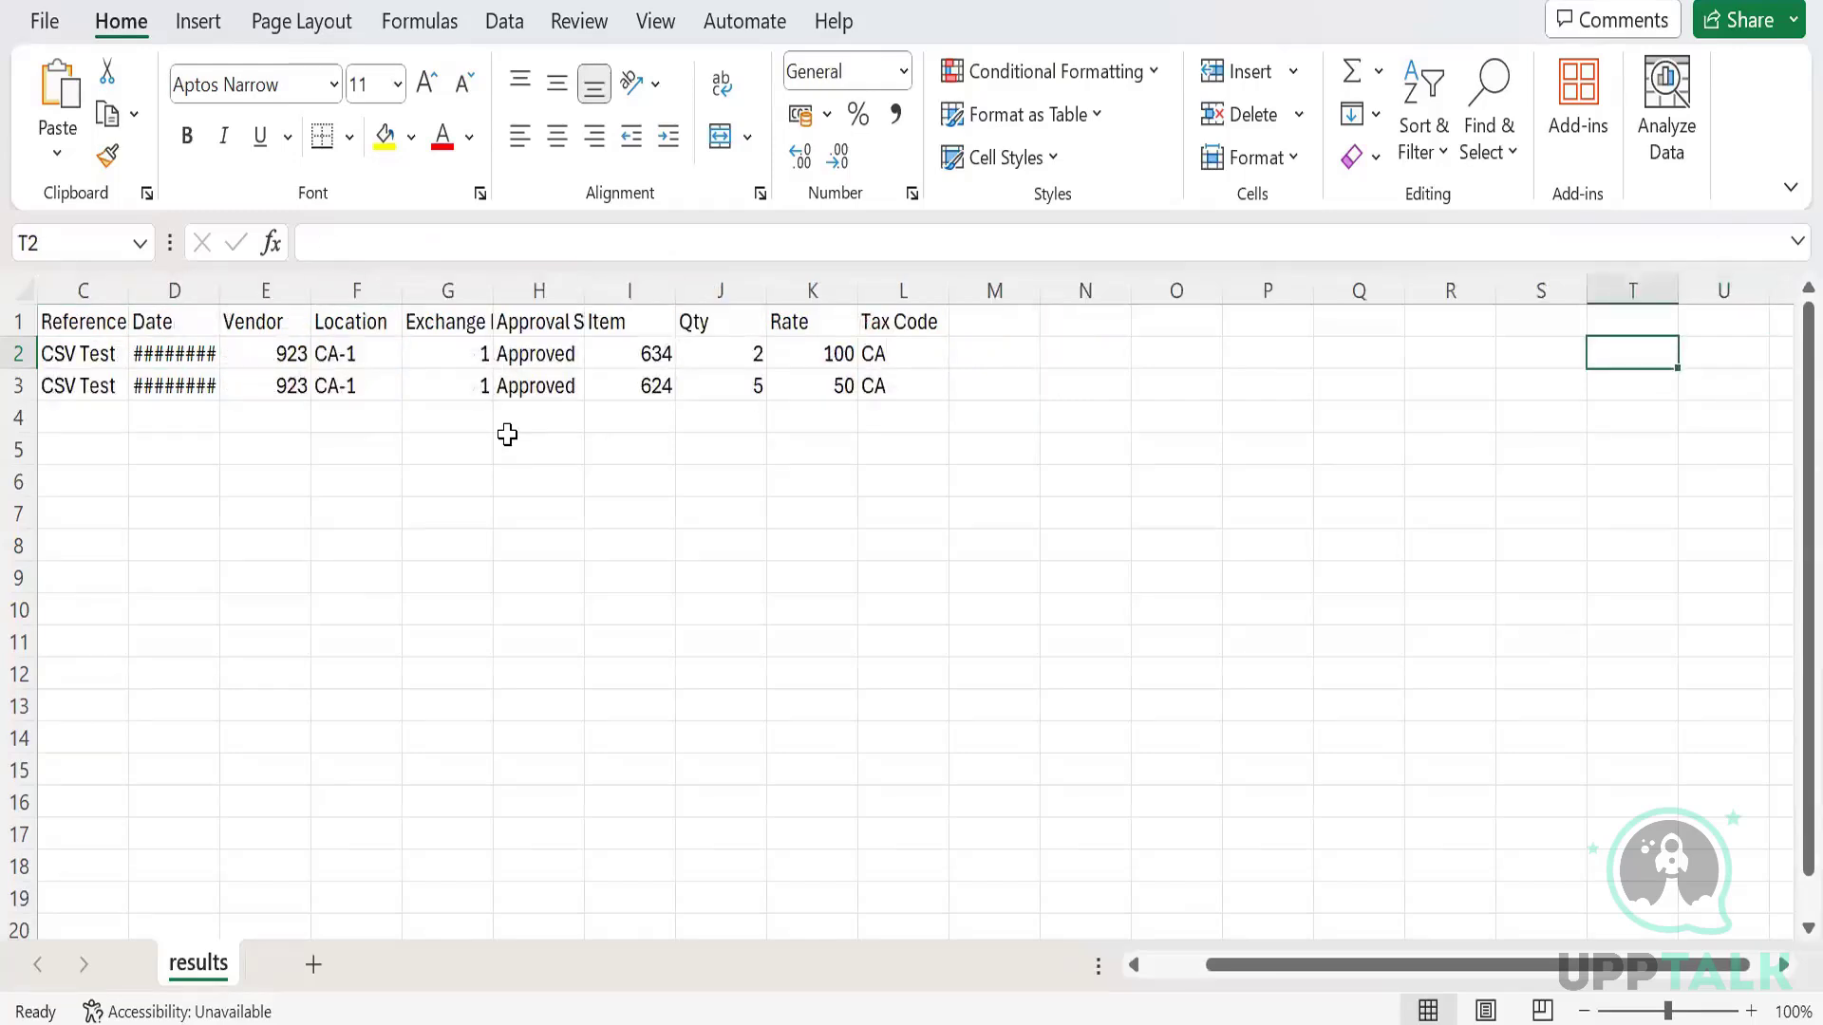
pyautogui.press('Right')
pyautogui.press('Right')
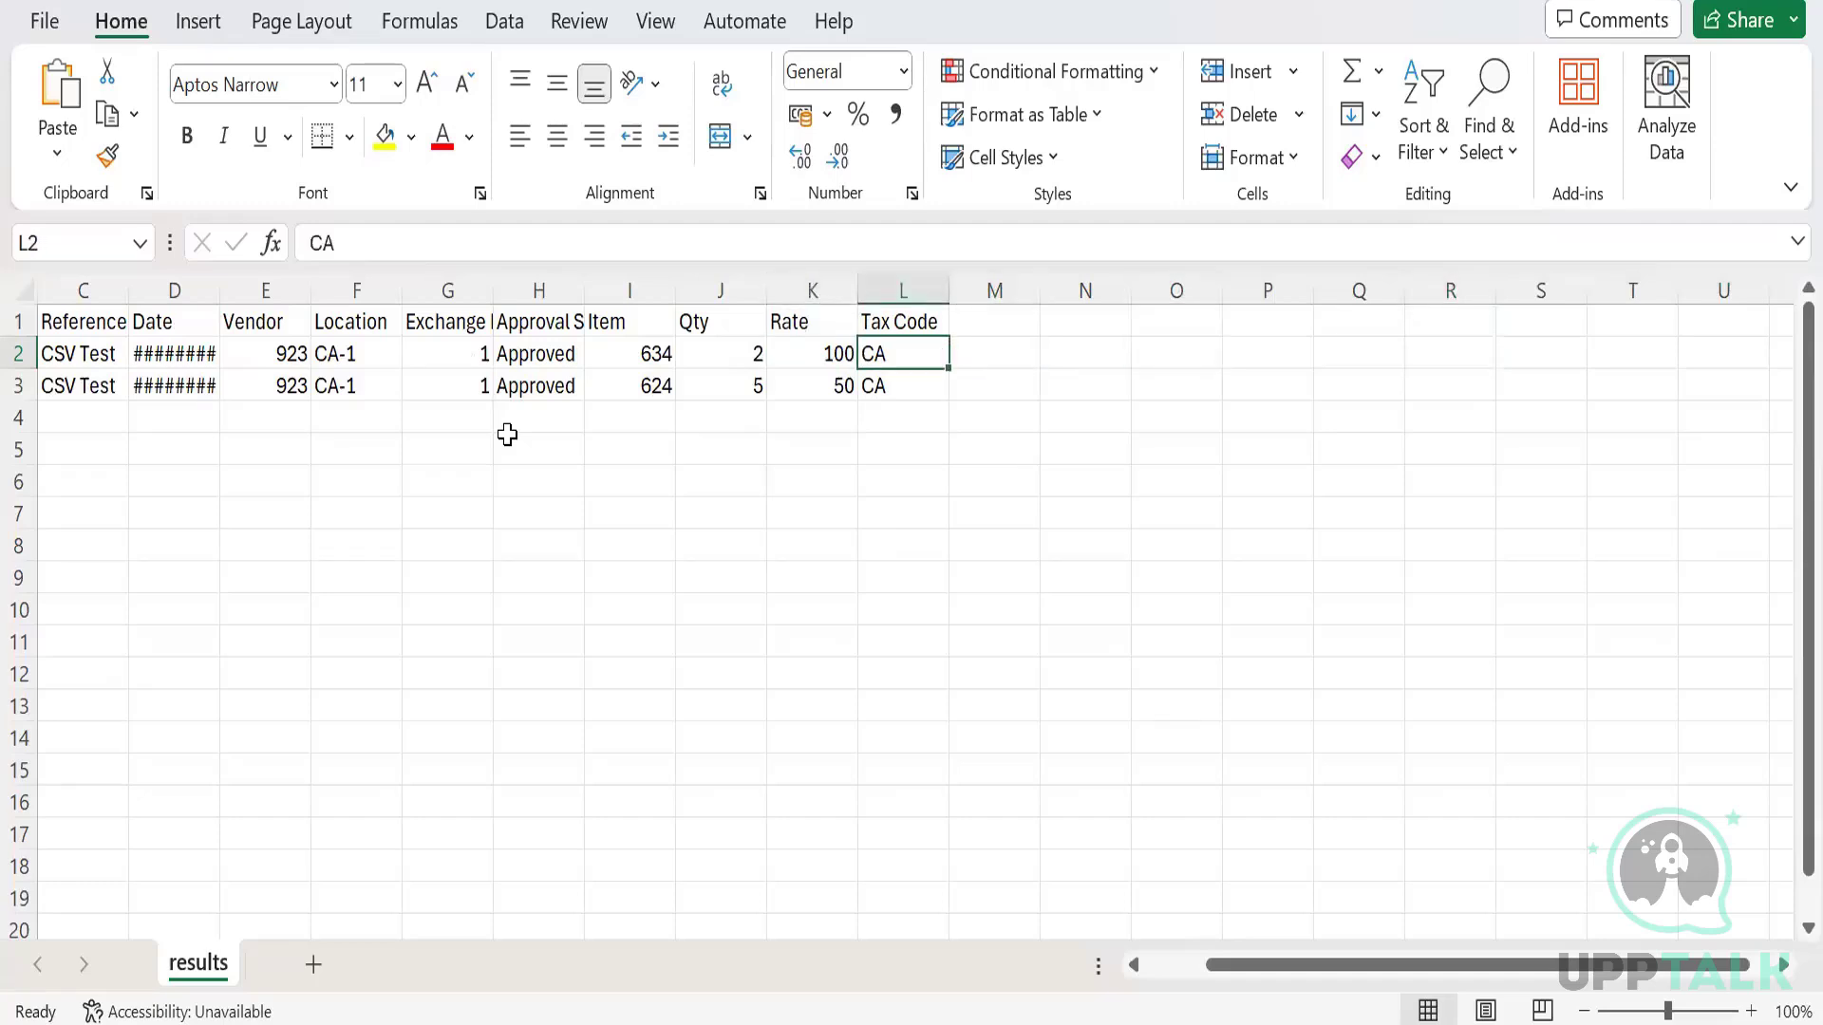
pyautogui.press('Up')
pyautogui.press('Right')
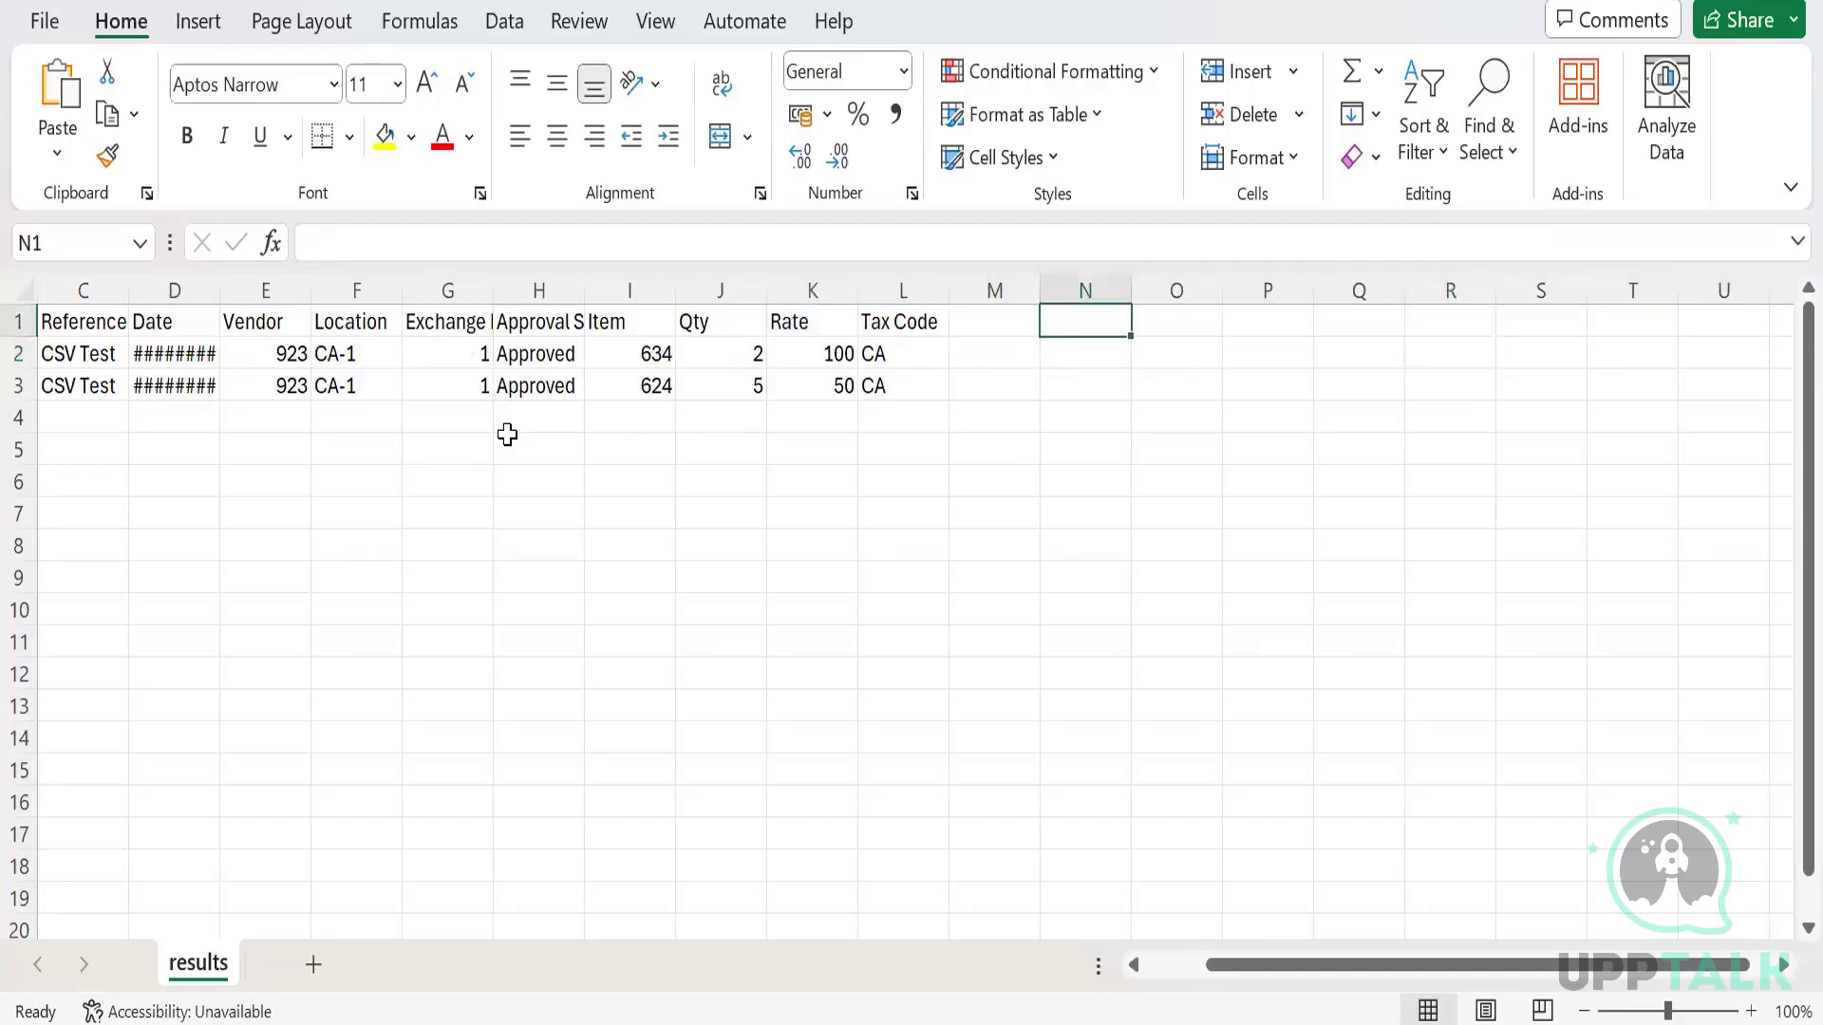
pyautogui.press('Down')
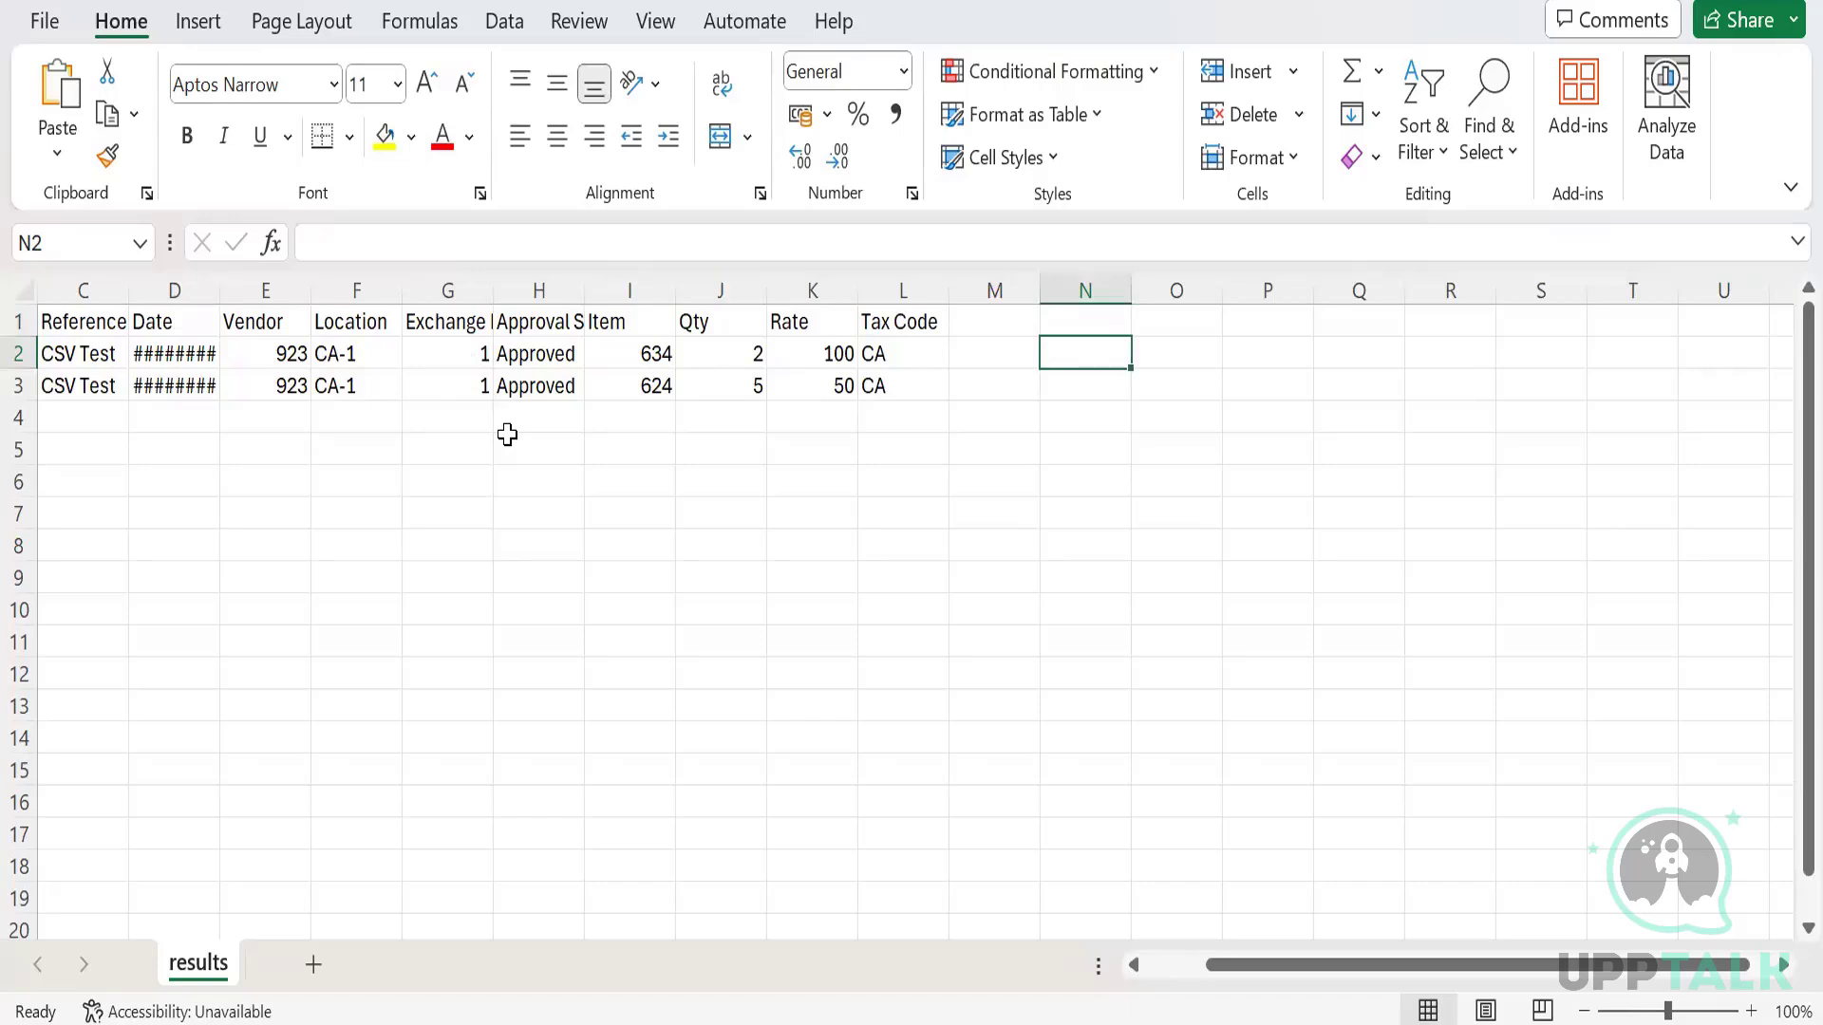
pyautogui.write('ADM')
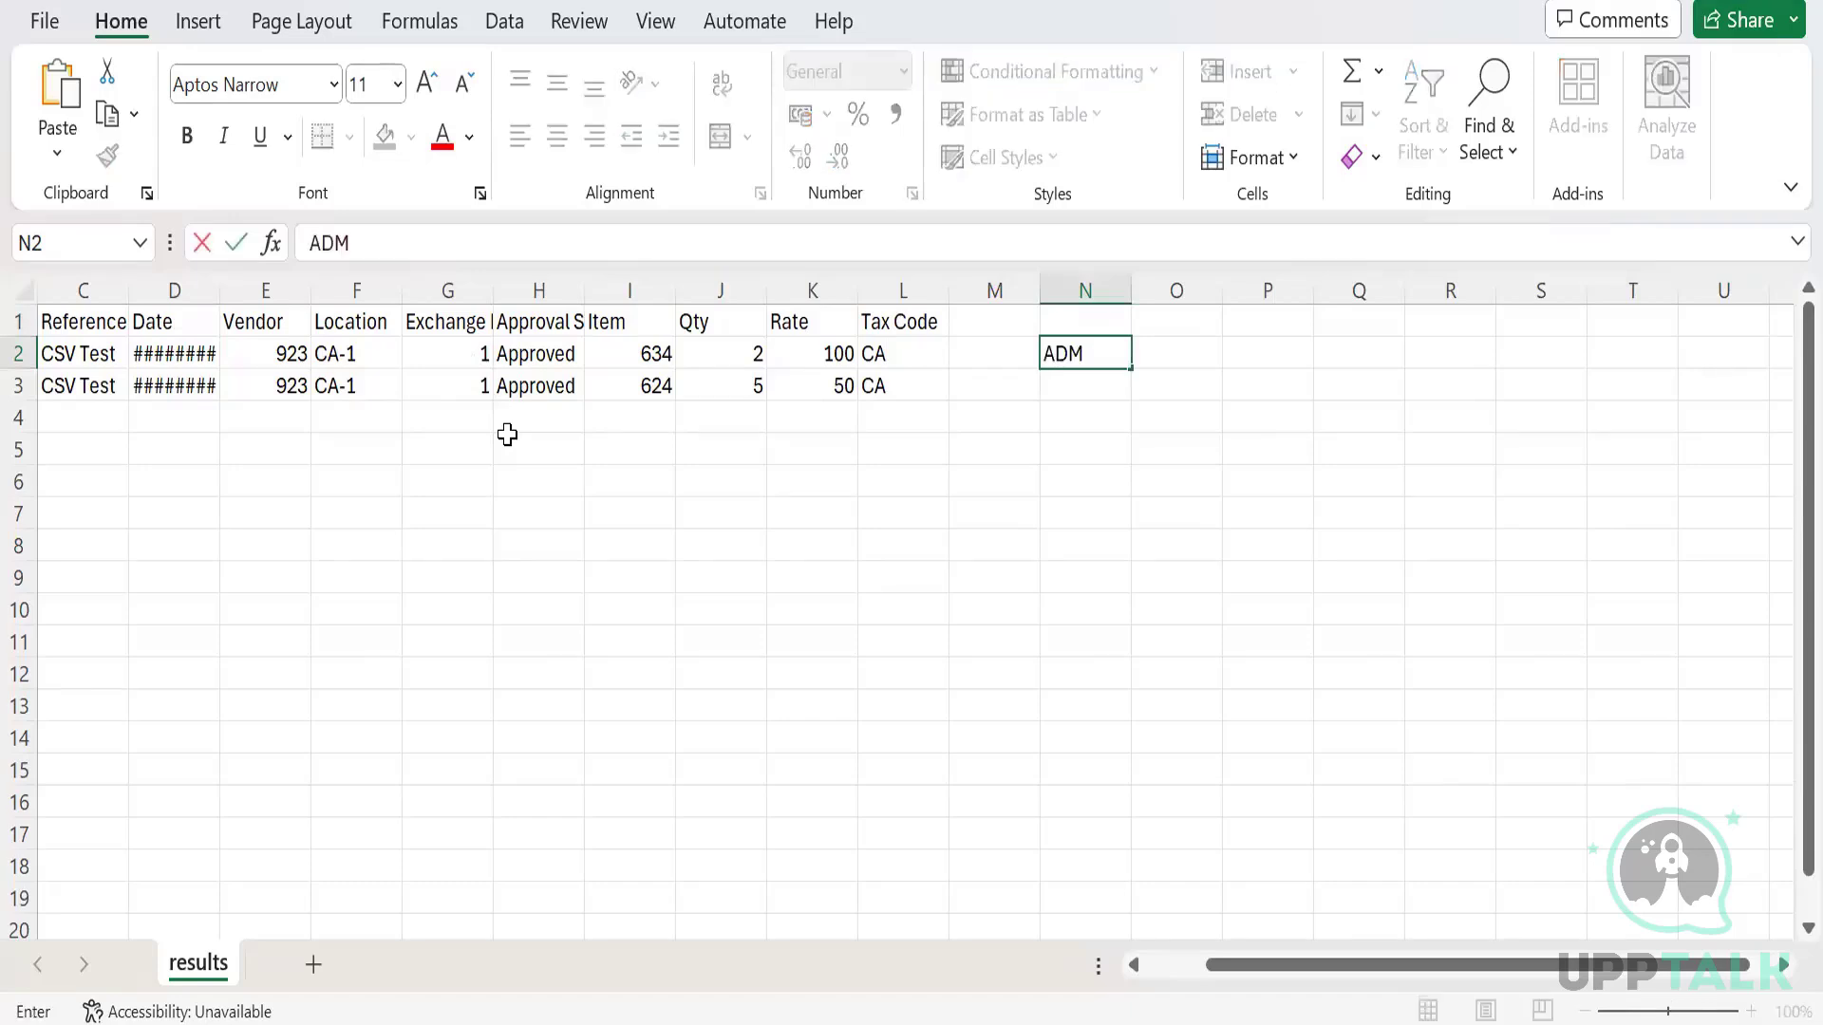
pyautogui.write('IN')
pyautogui.press('Tab')
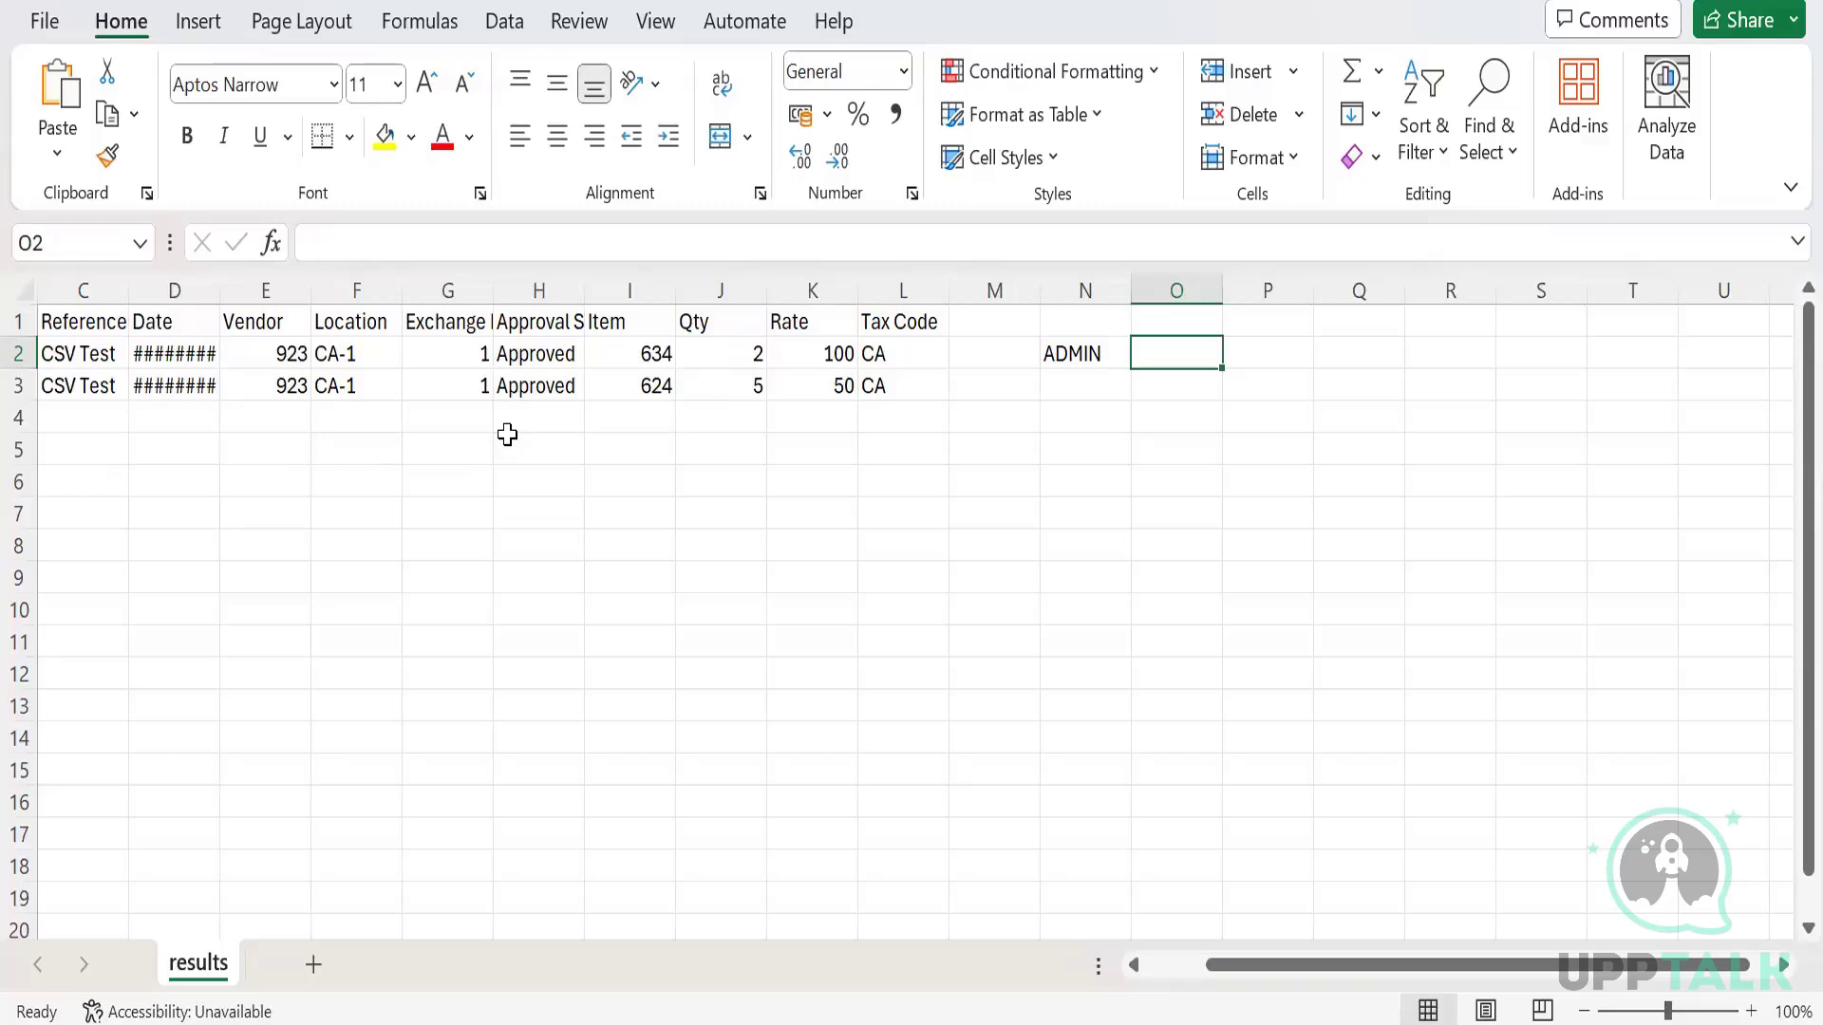
pyautogui.write('Ad')
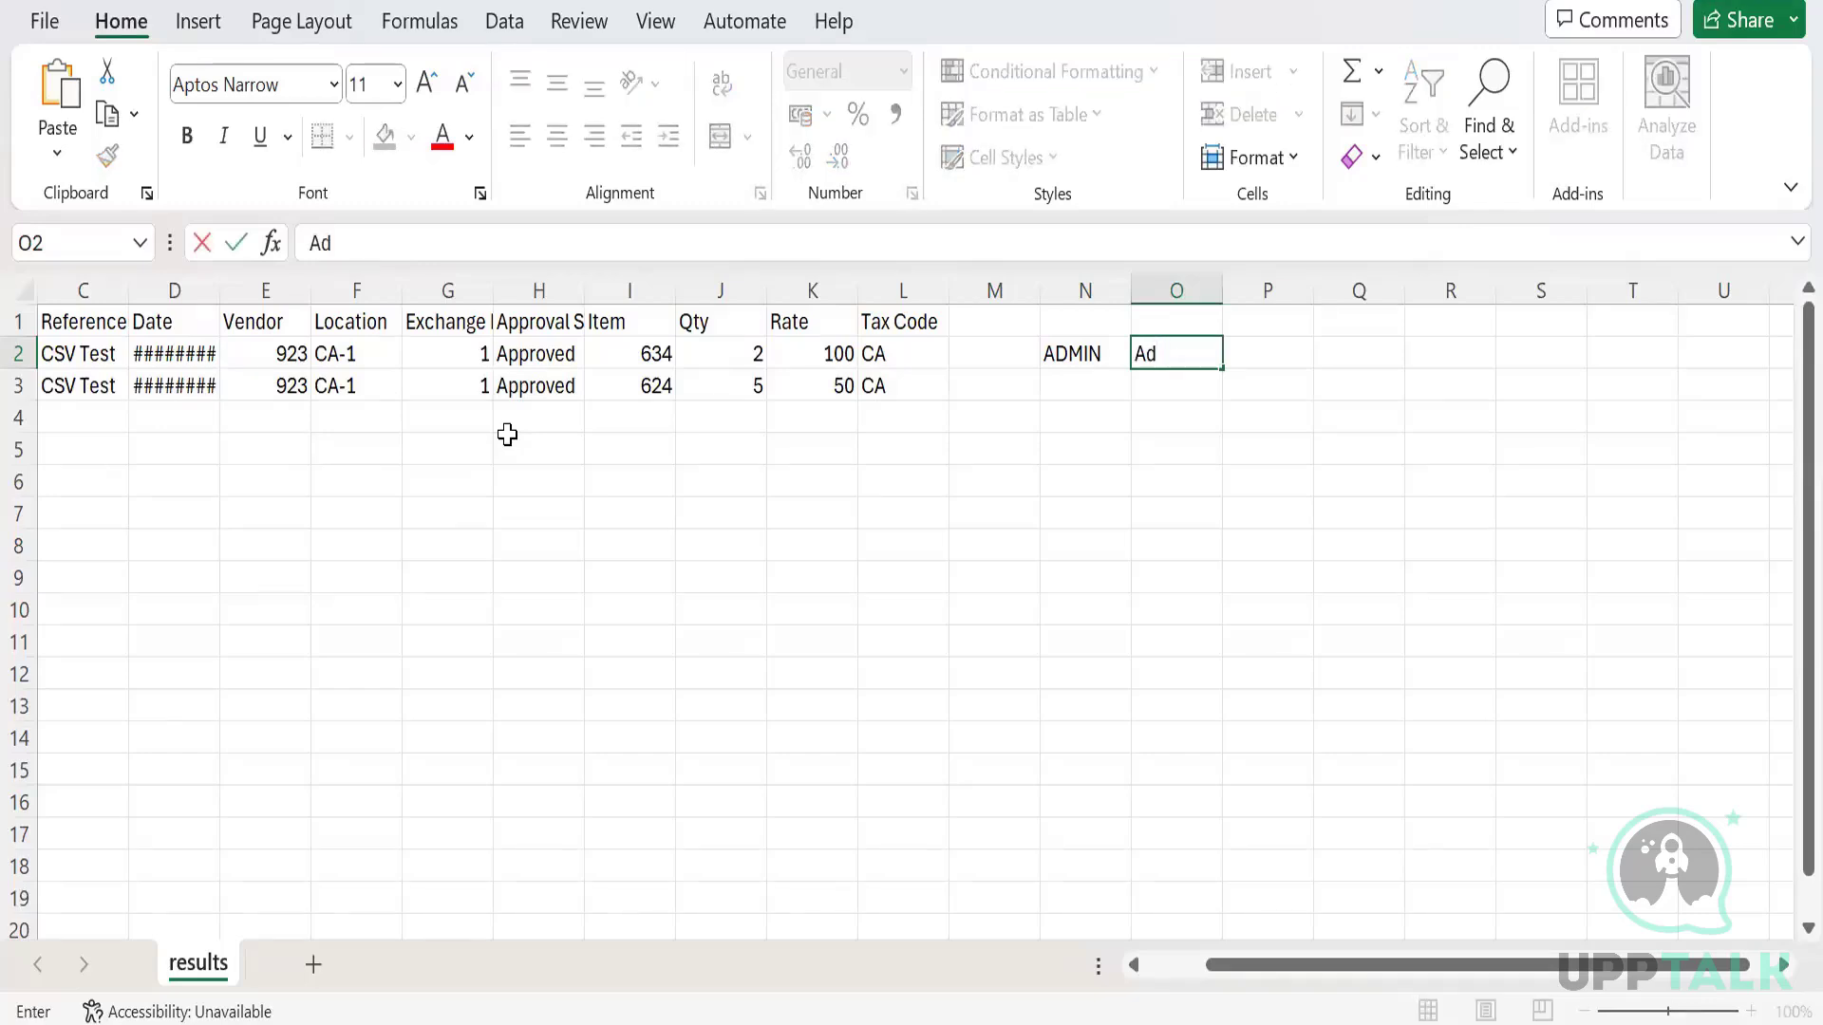
pyautogui.write('min')
pyautogui.press('Tab')
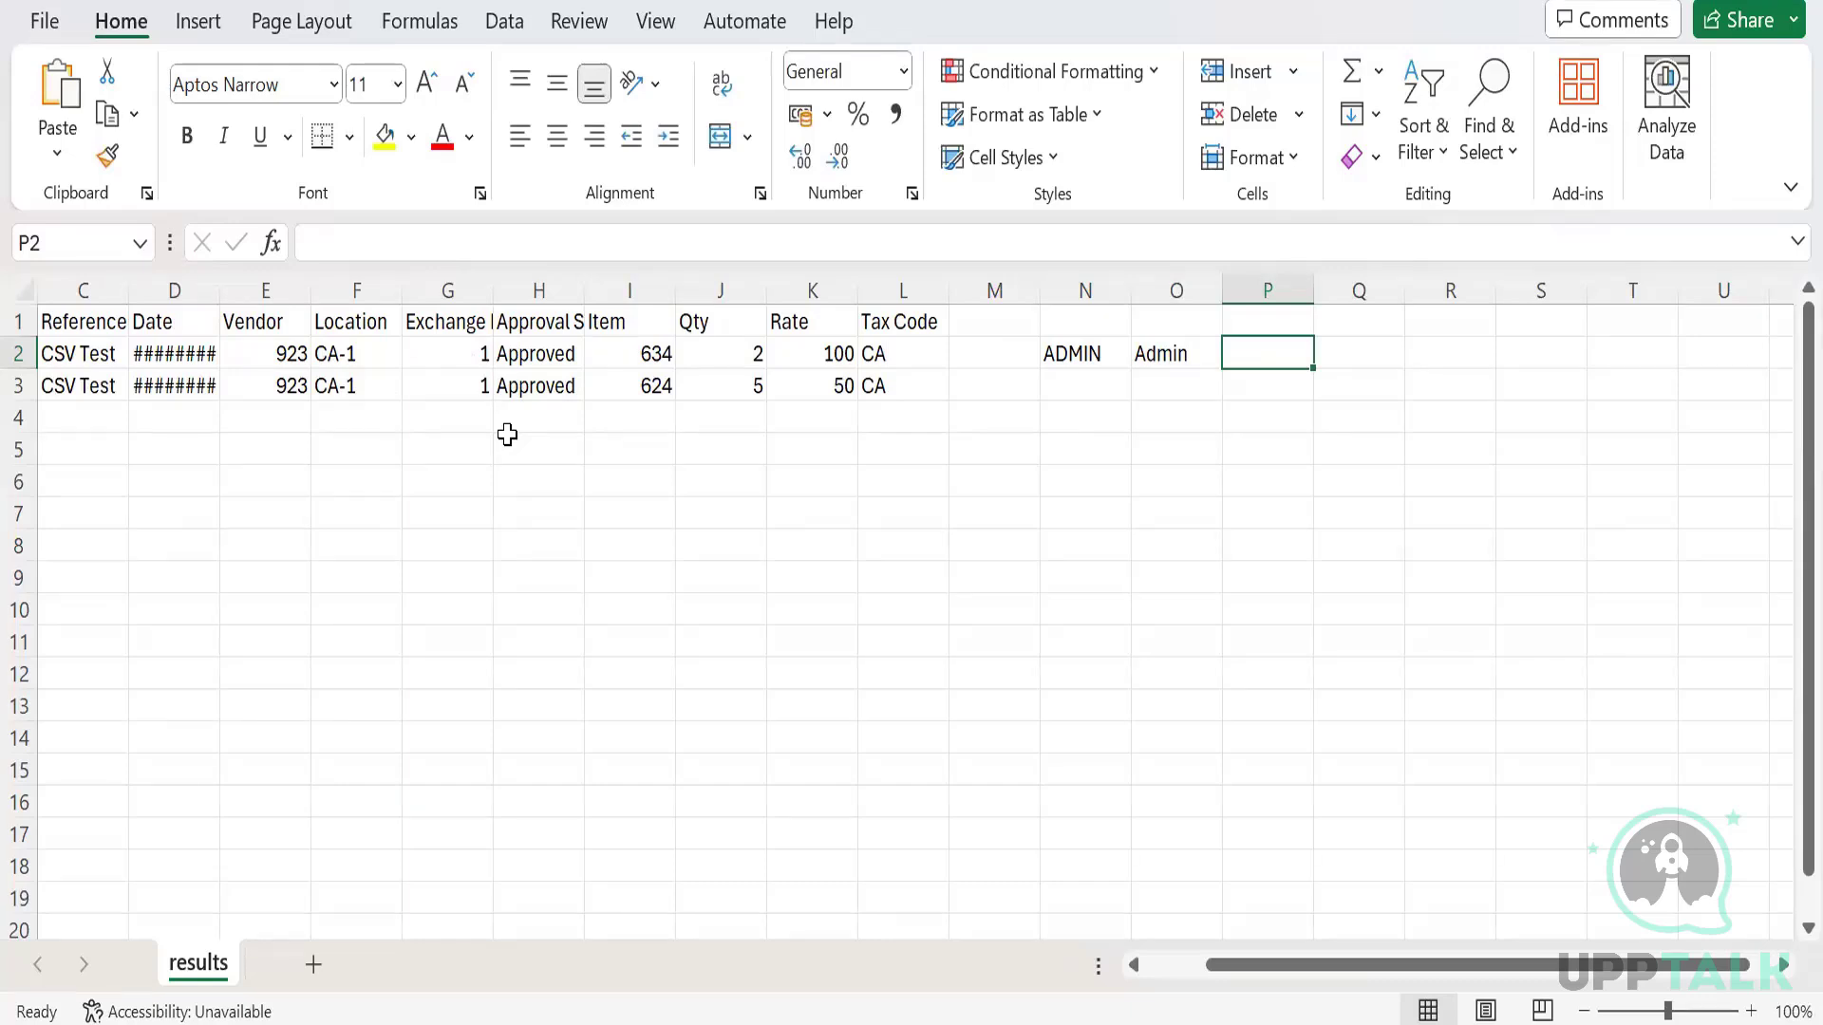
pyautogui.press('Left')
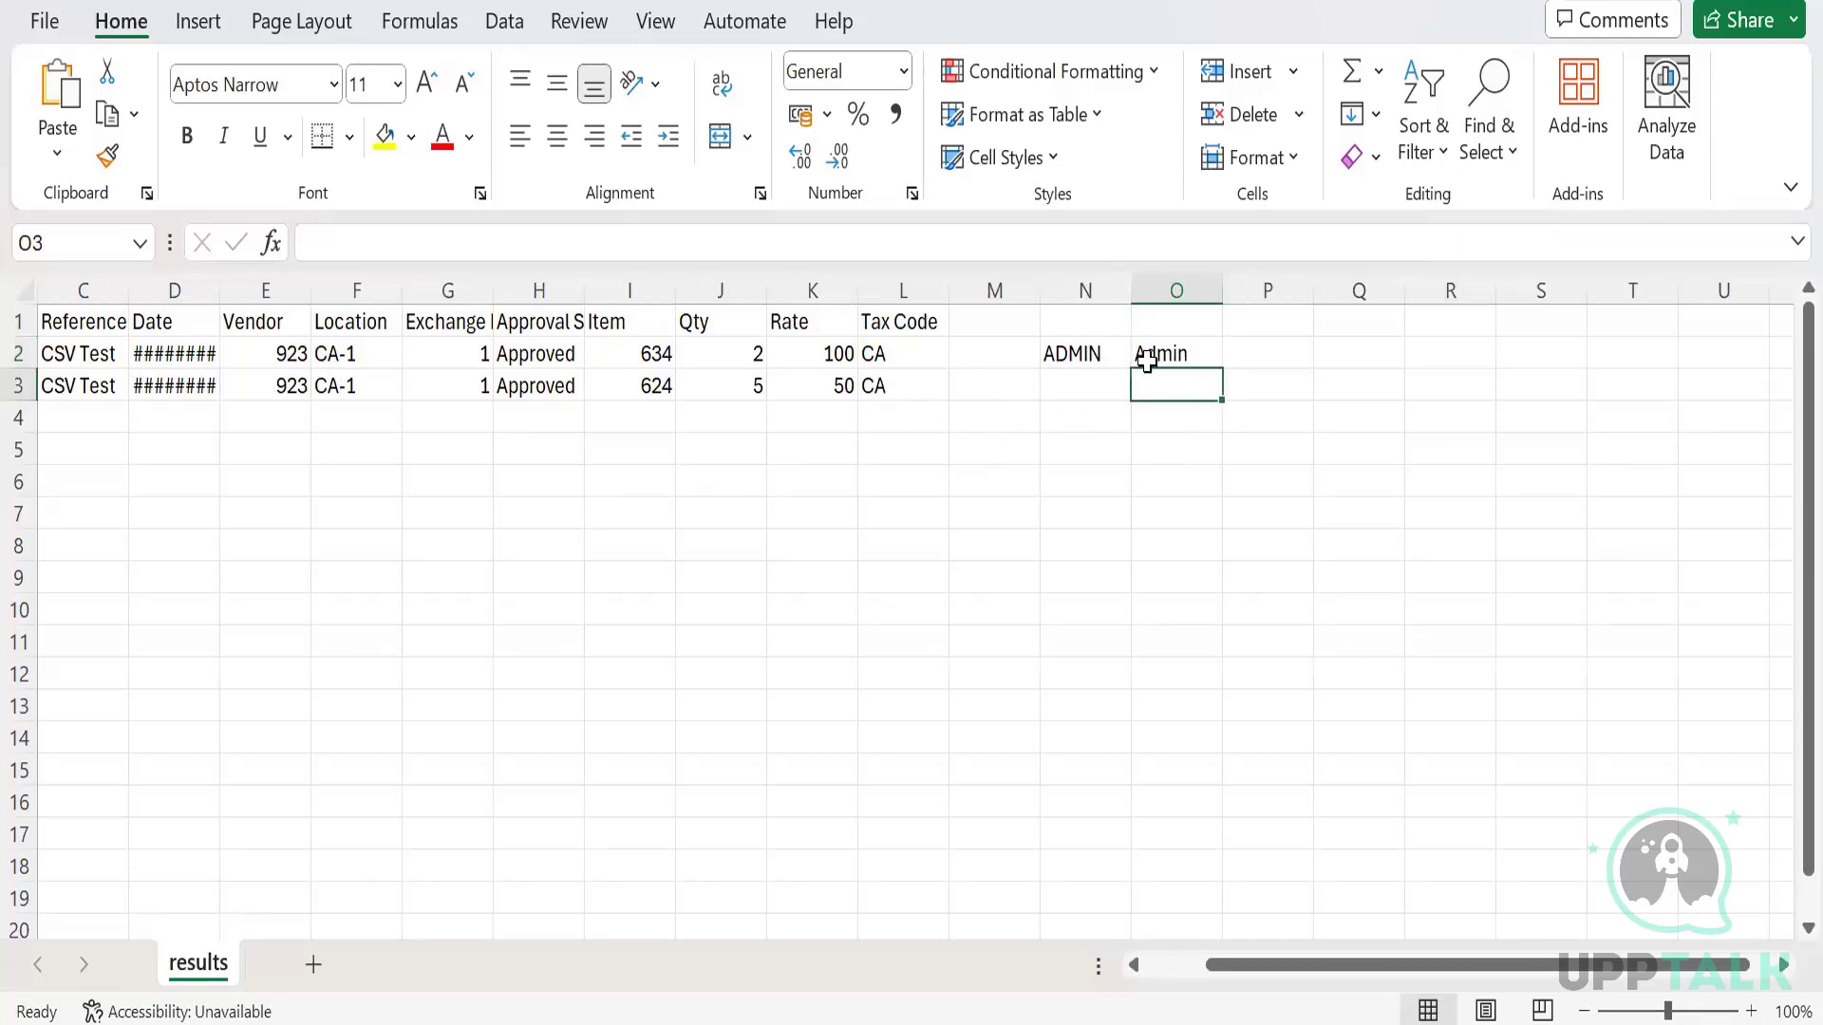
pyautogui.click(1094, 384)
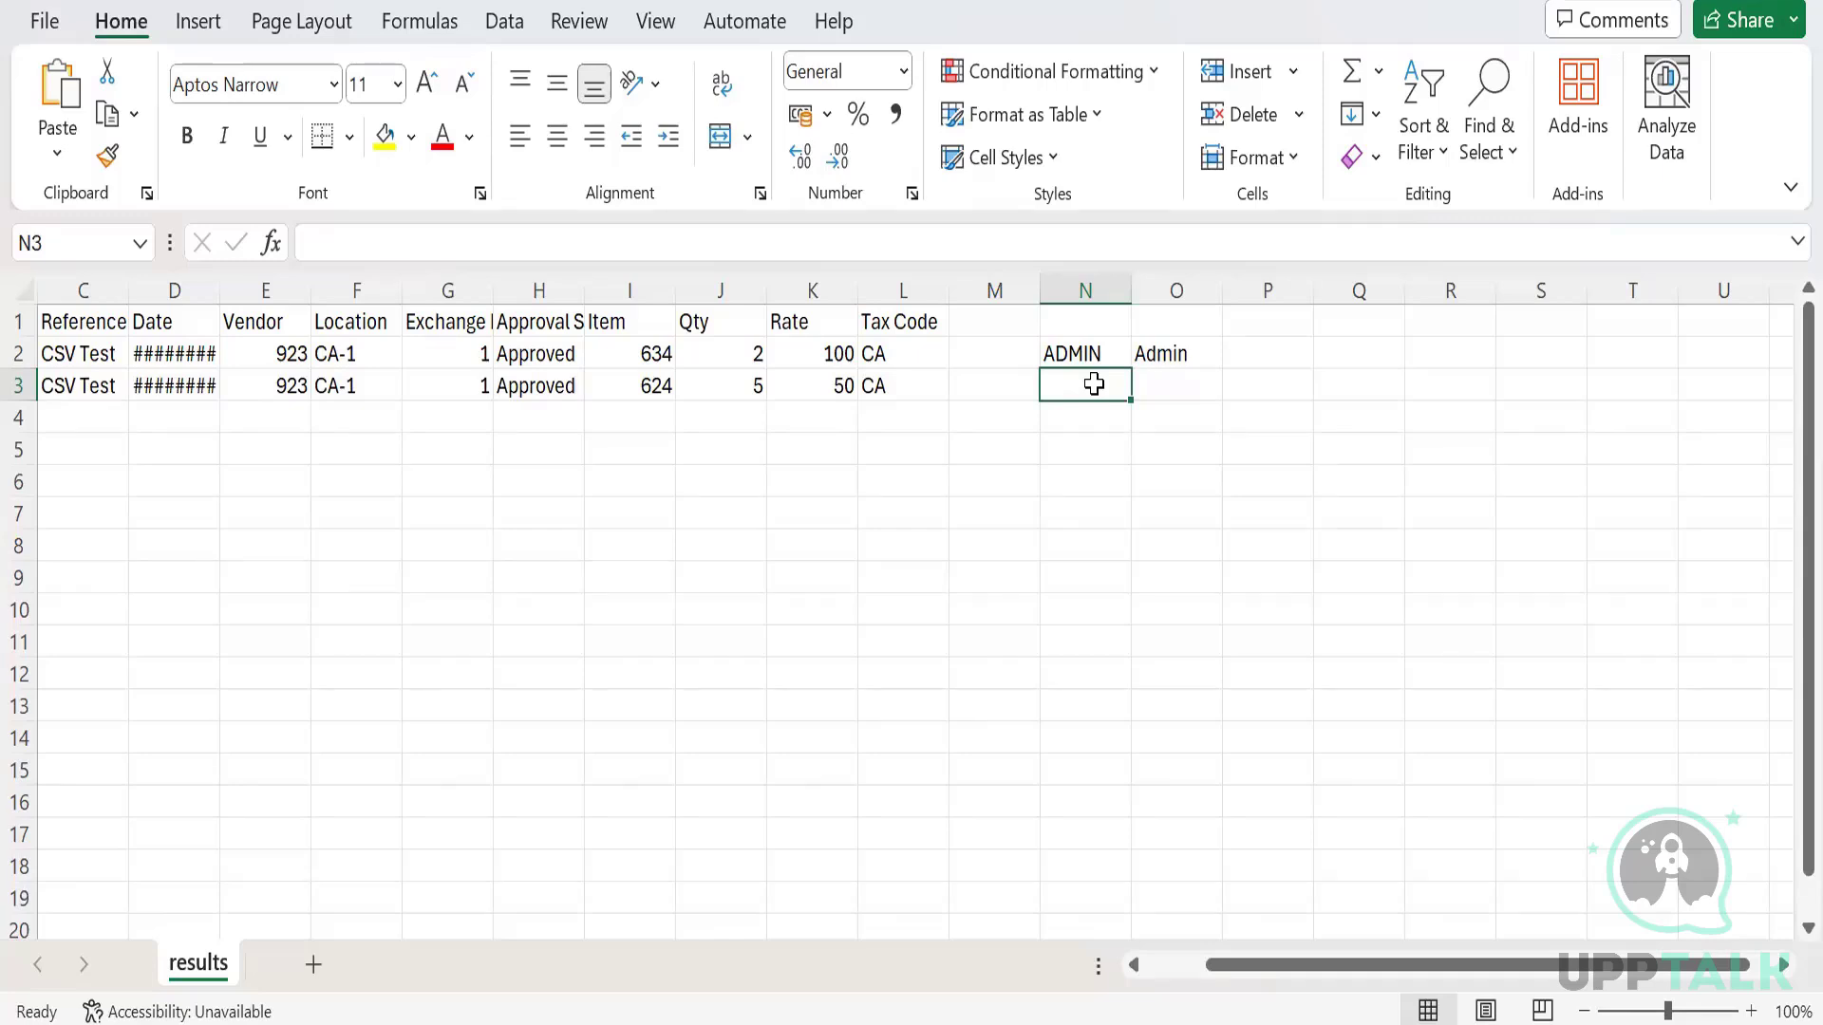
# Return to NetSuite and open the Bills list, leaving the unsaved bill form.
pyautogui.hotkey('alt', 'Tab')
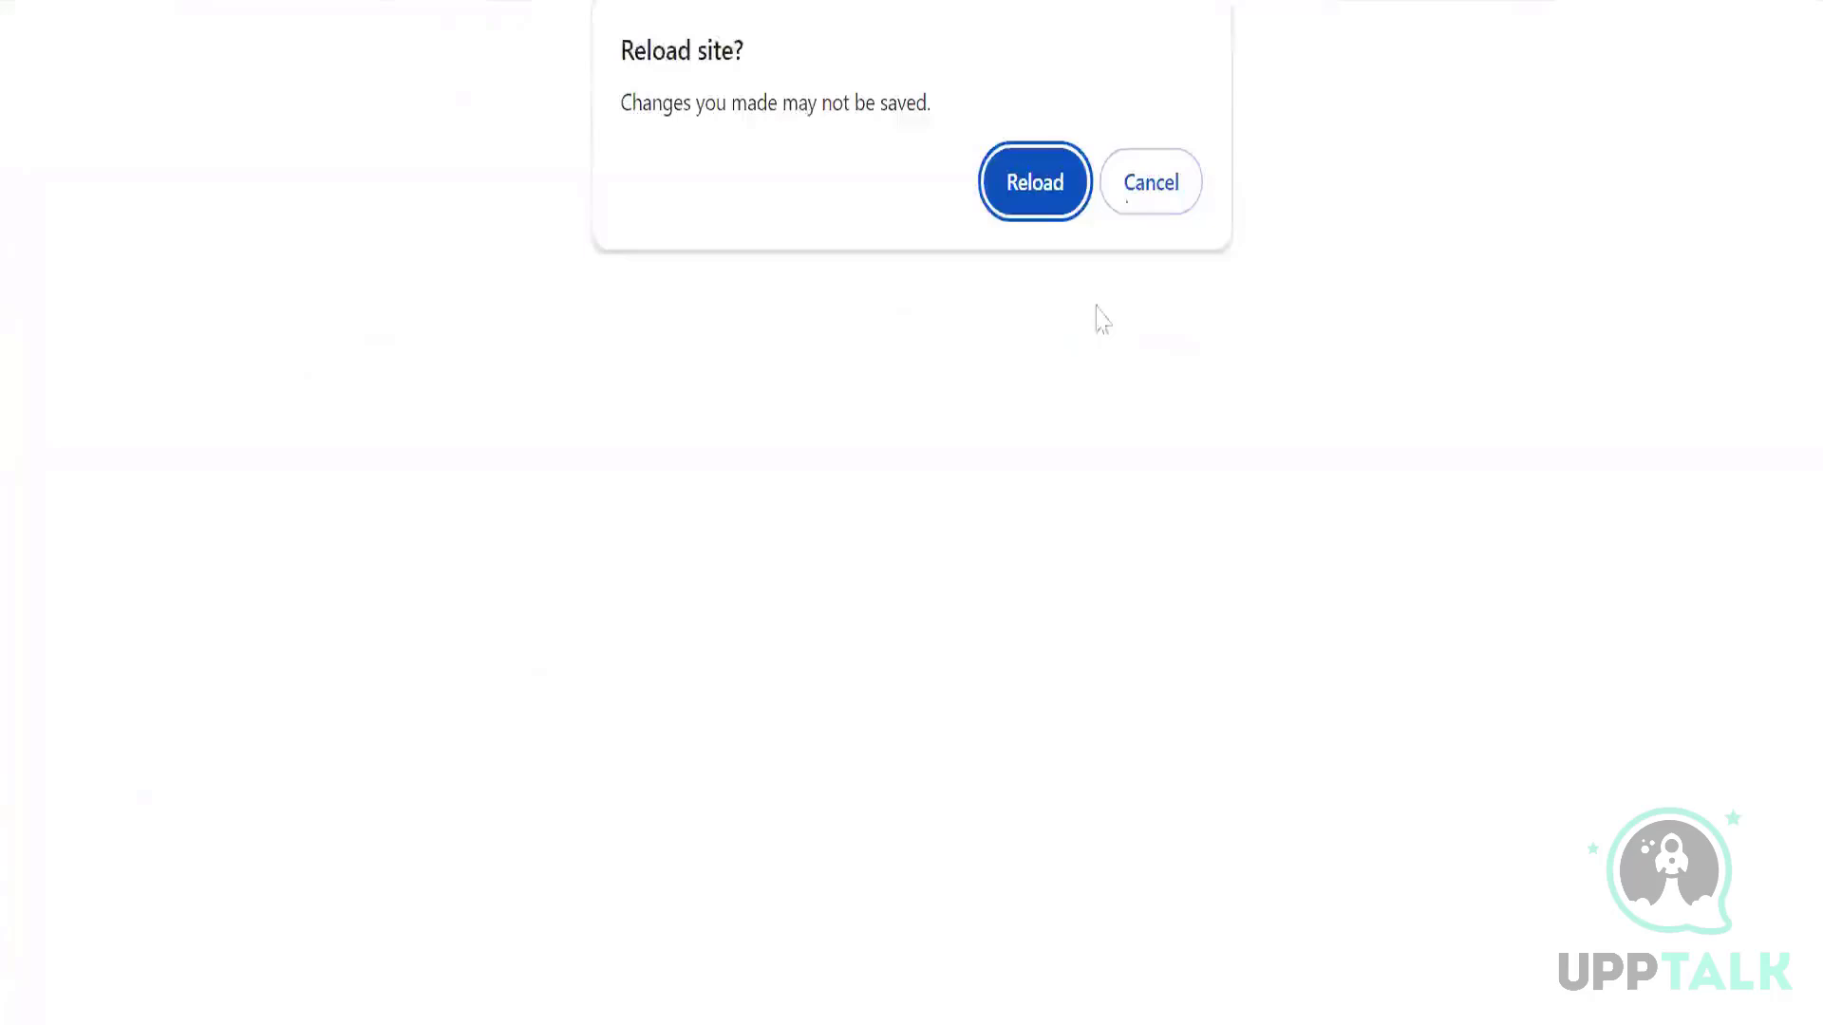
pyautogui.click(1151, 182)
pyautogui.moveTo(627, 109)
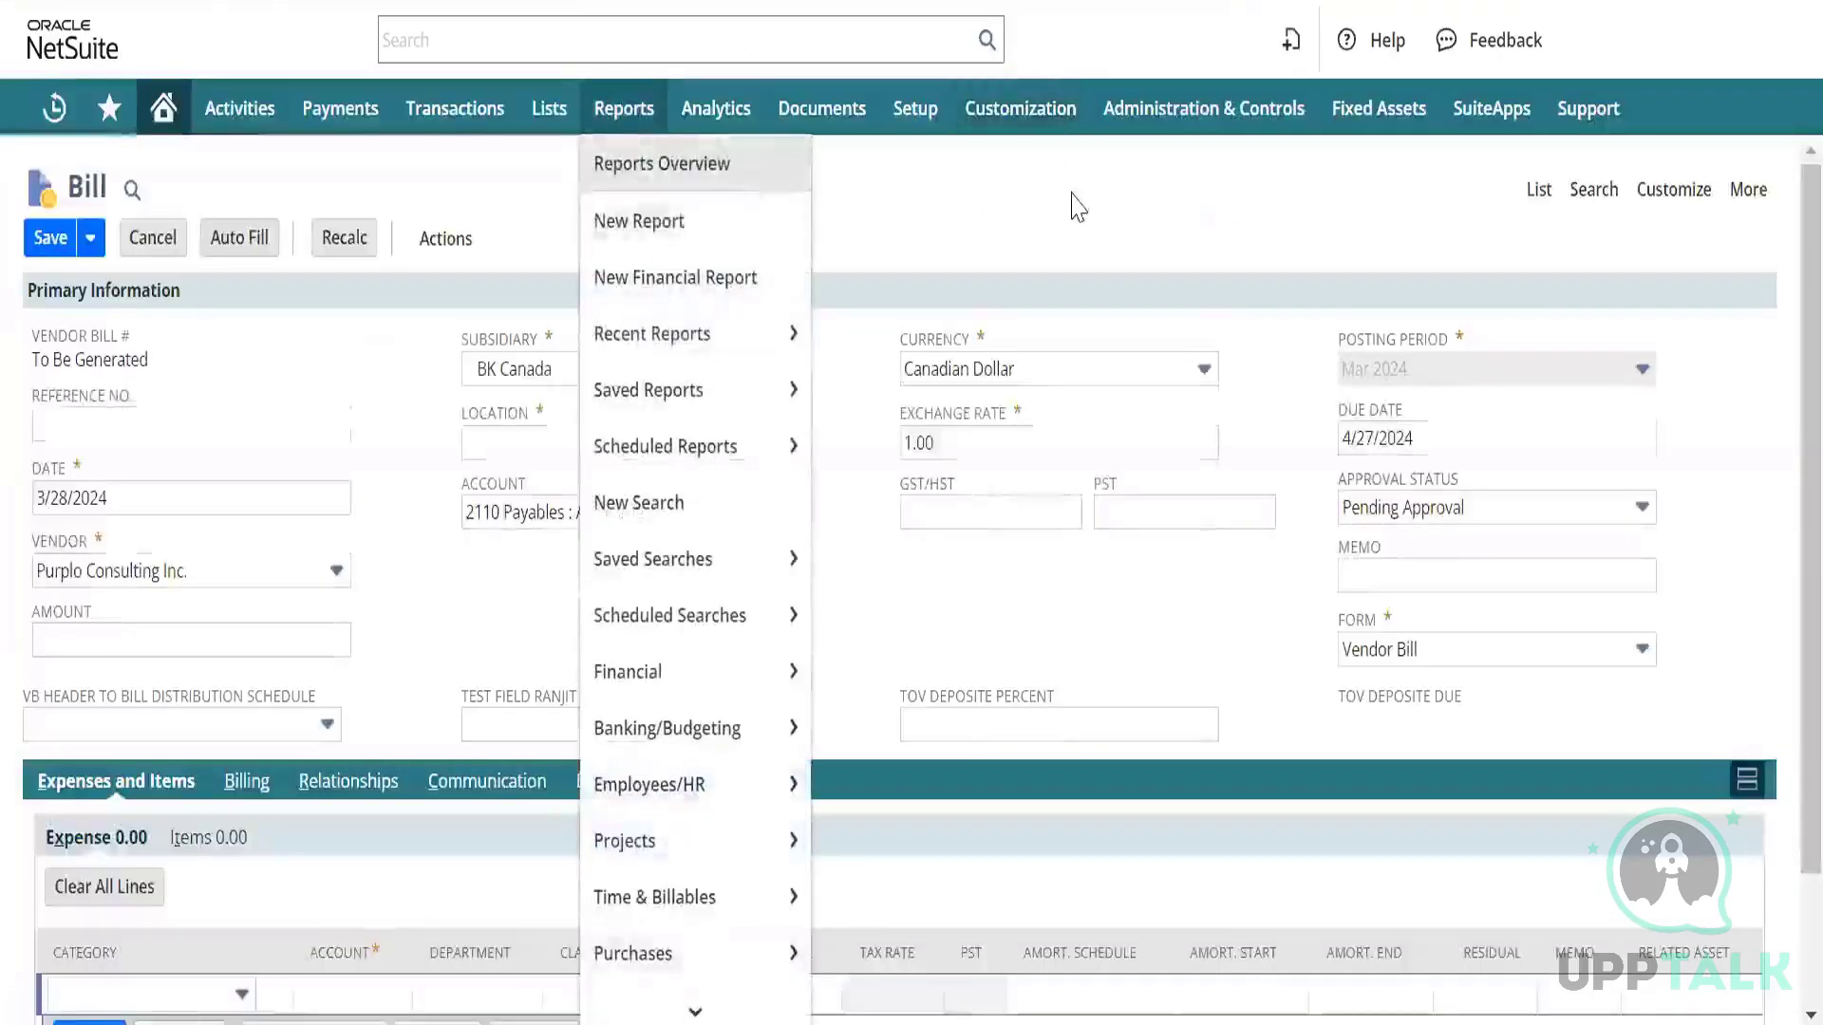
pyautogui.click(1539, 196)
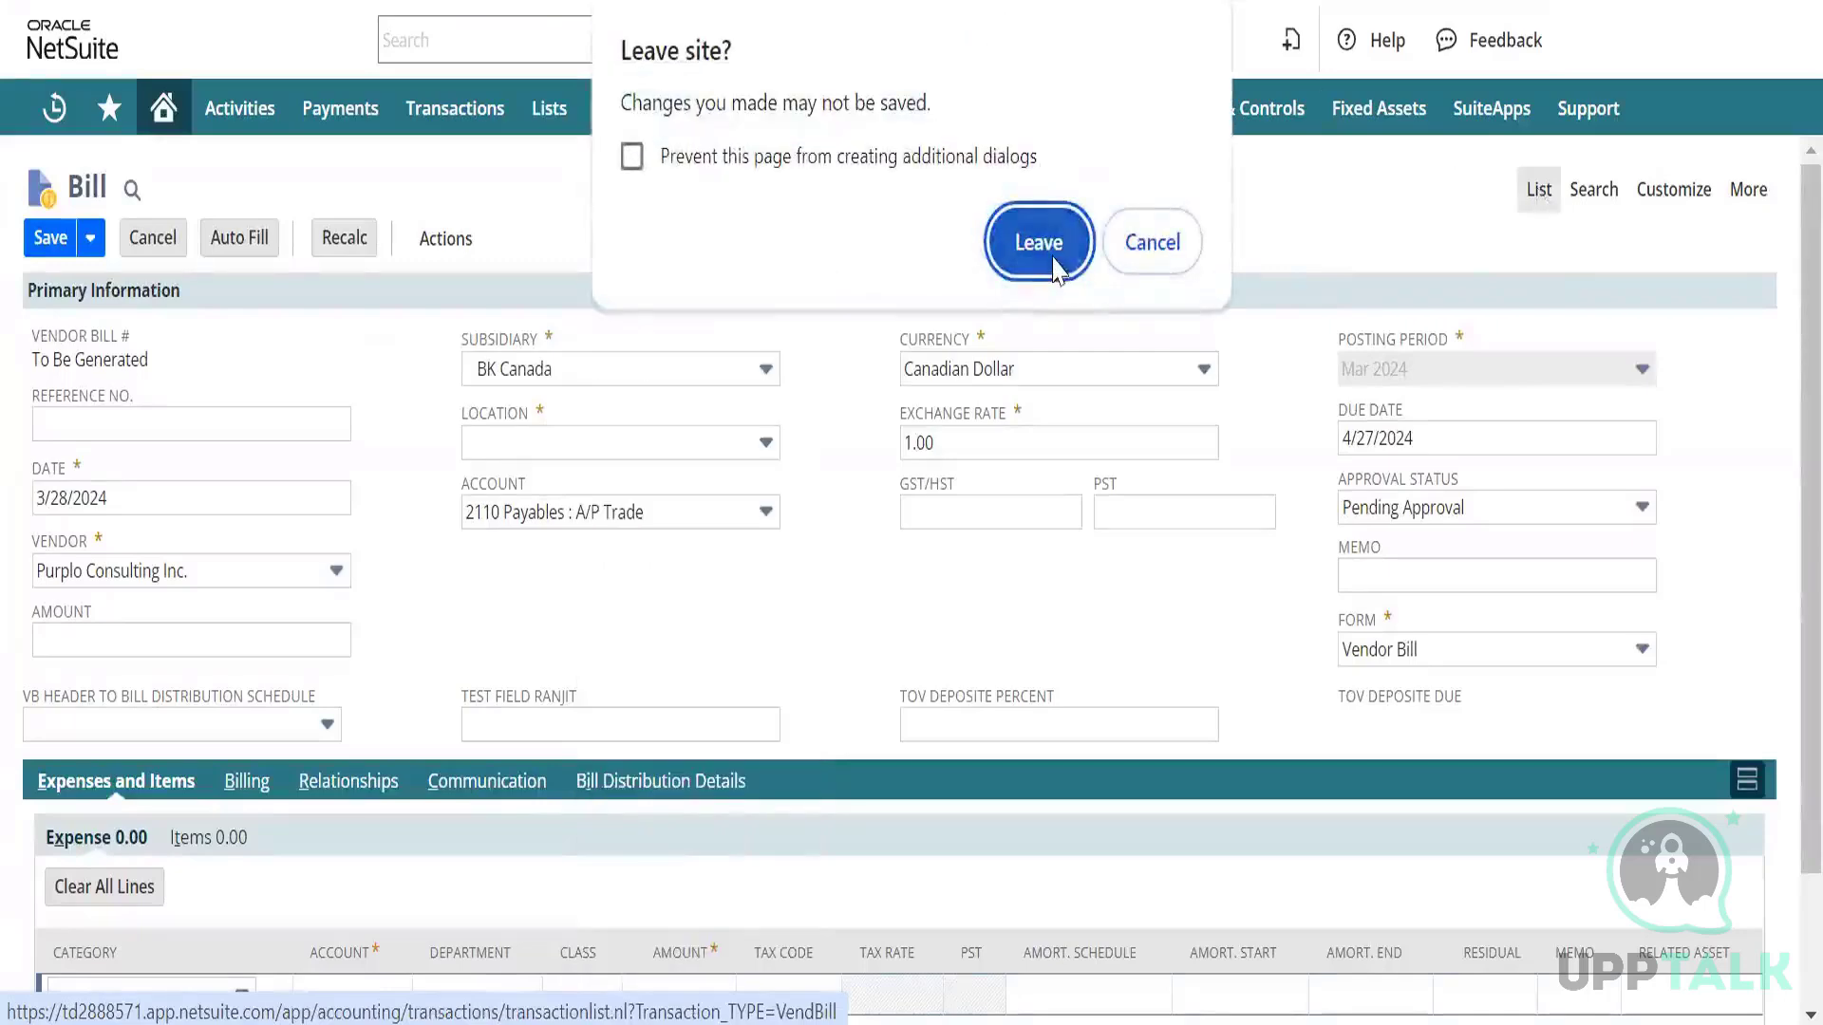
pyautogui.click(1050, 249)
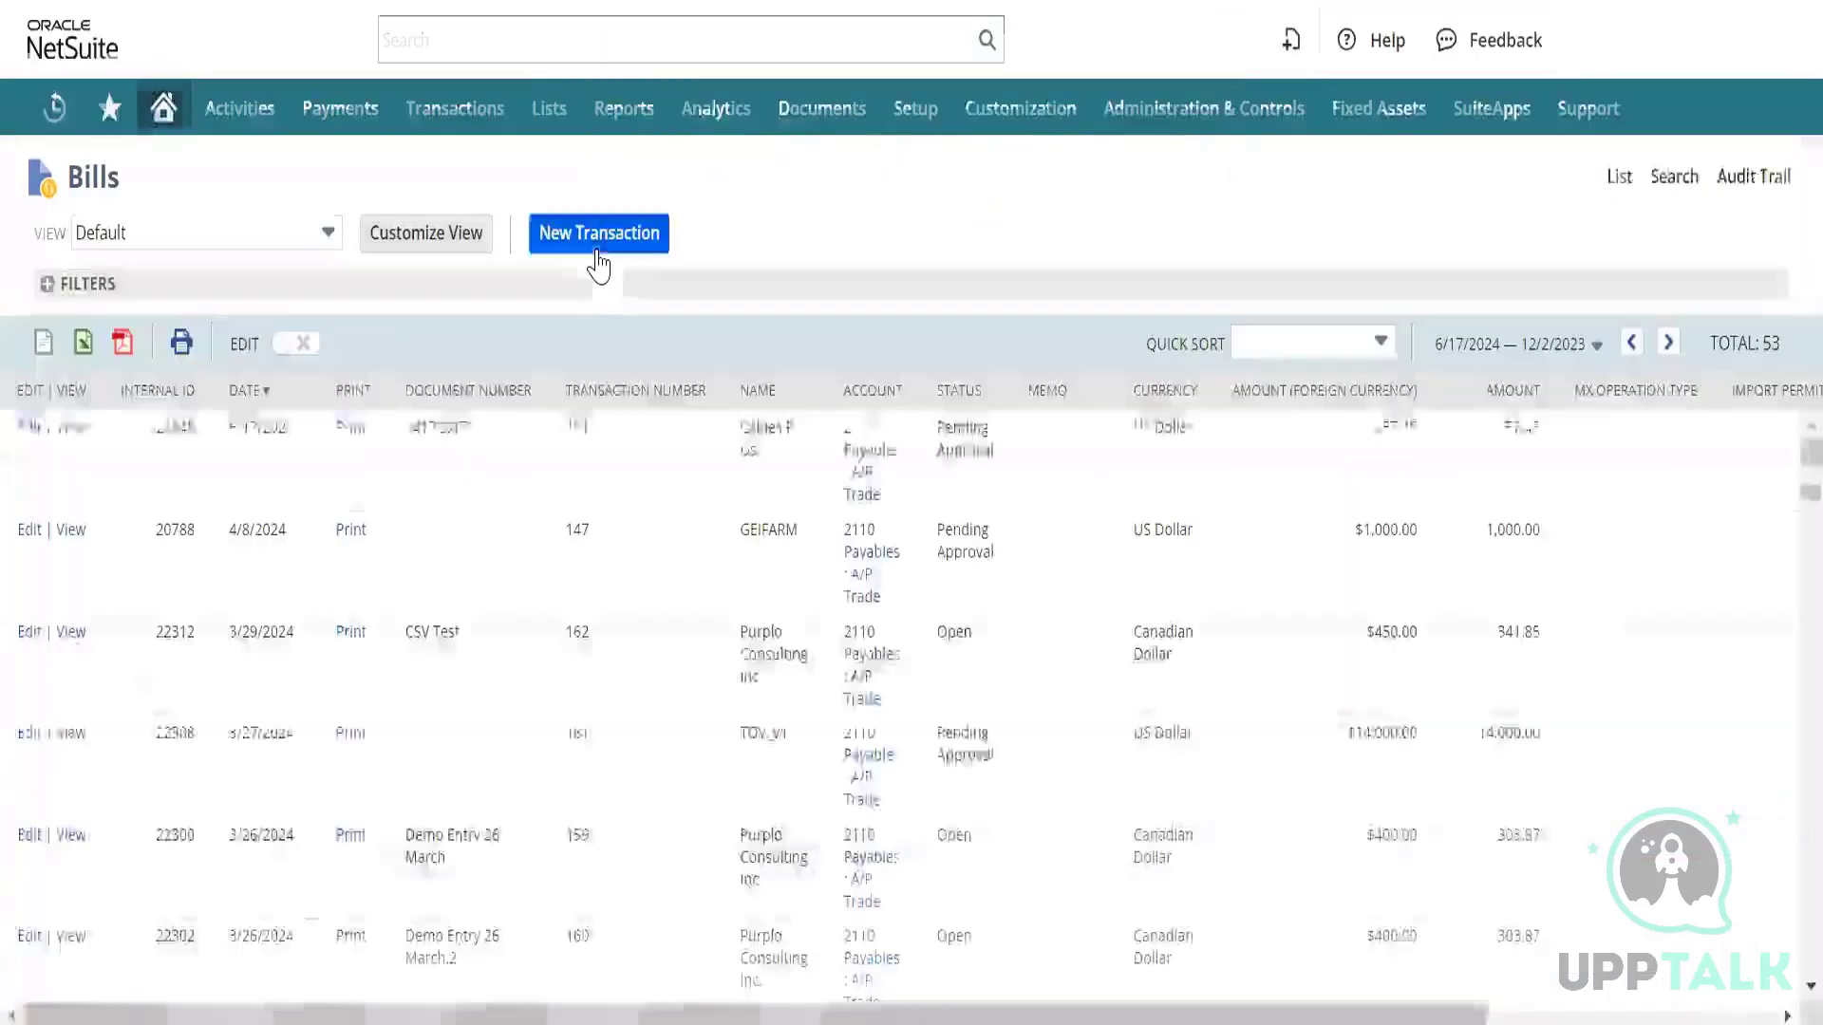
pyautogui.scroll(-1, 351, 512)
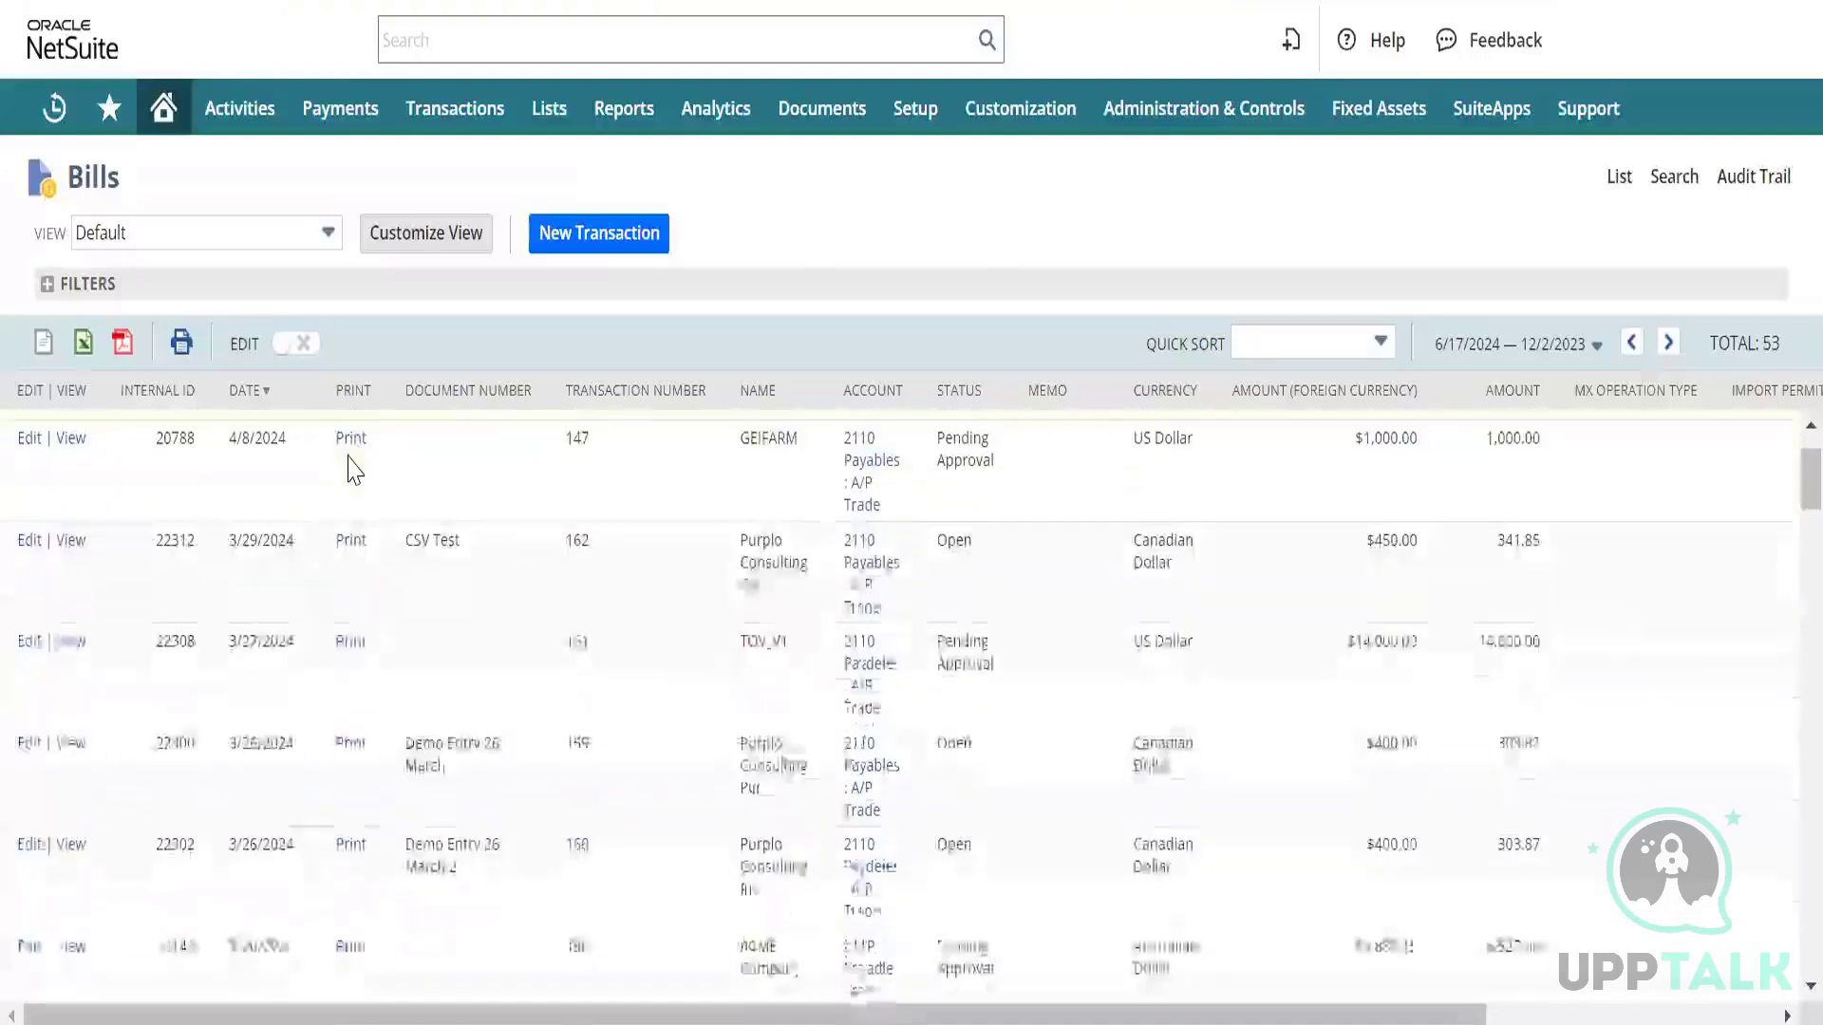
pyautogui.scroll(1, 351, 470)
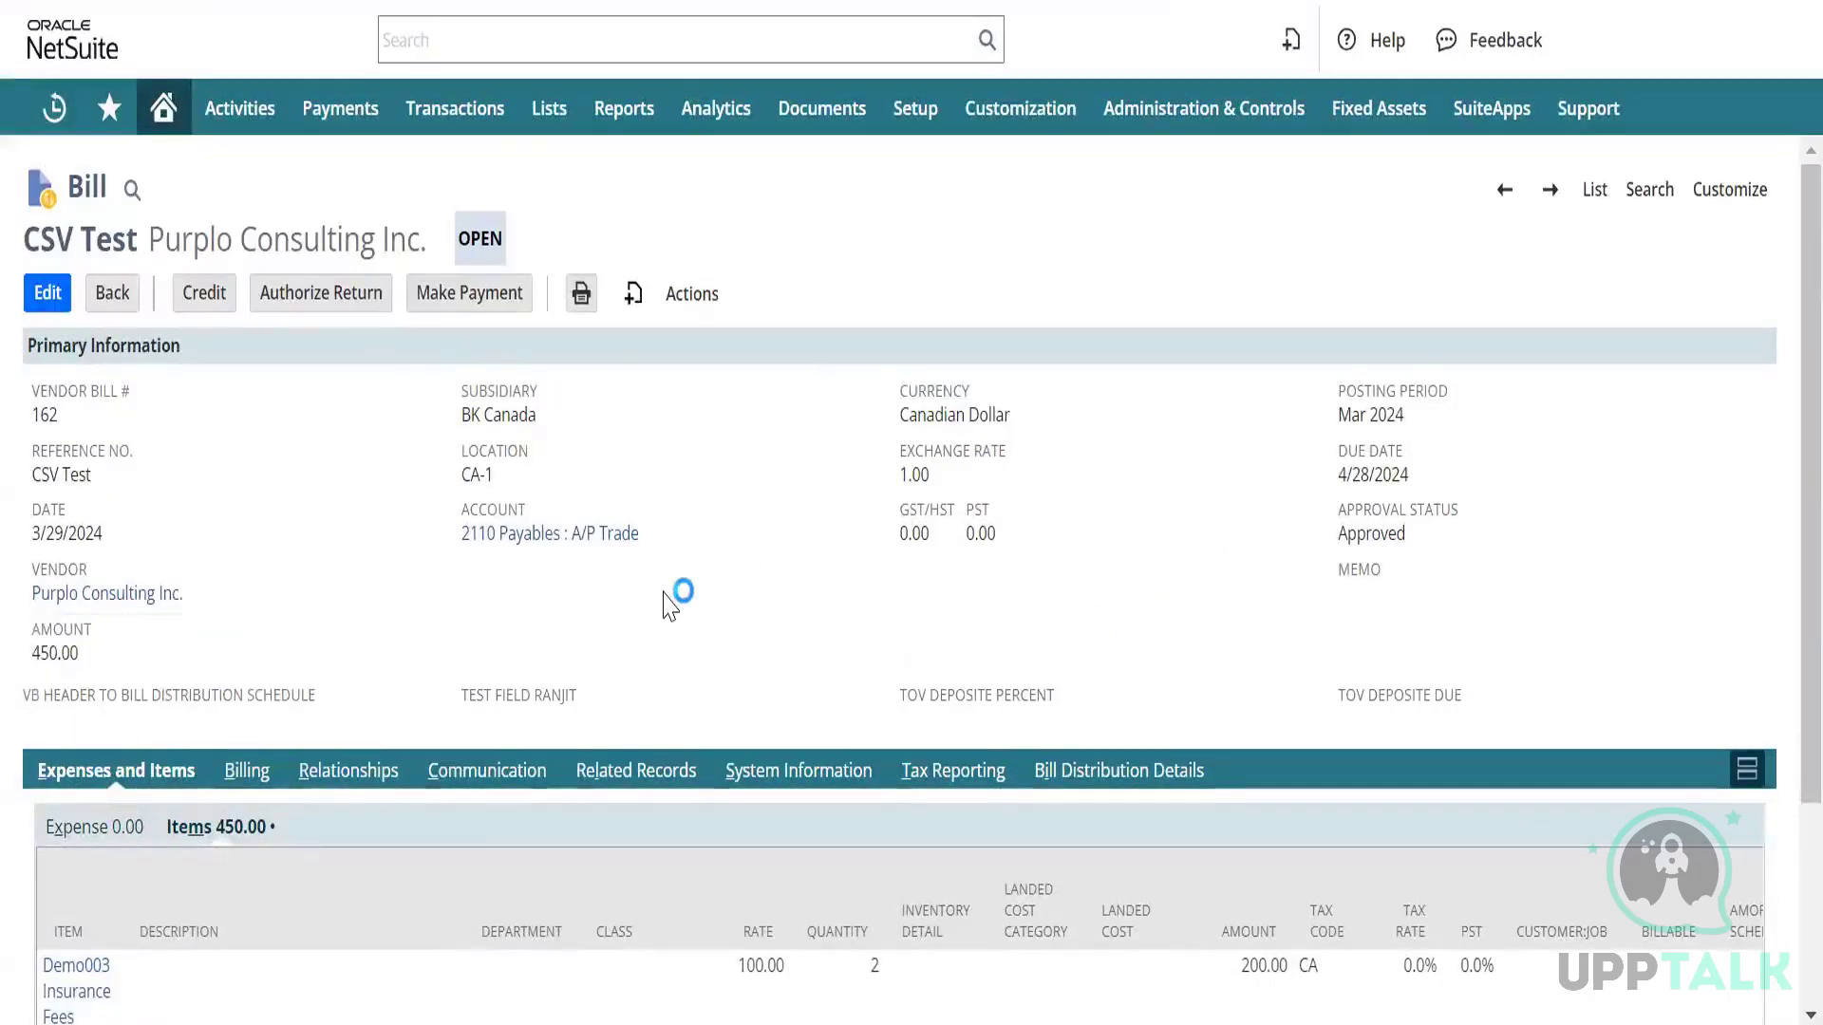
# Scroll the CSV Test bill's Expenses and Items sublist to review each line's expense account.
pyautogui.scroll(-3, 651, 618)
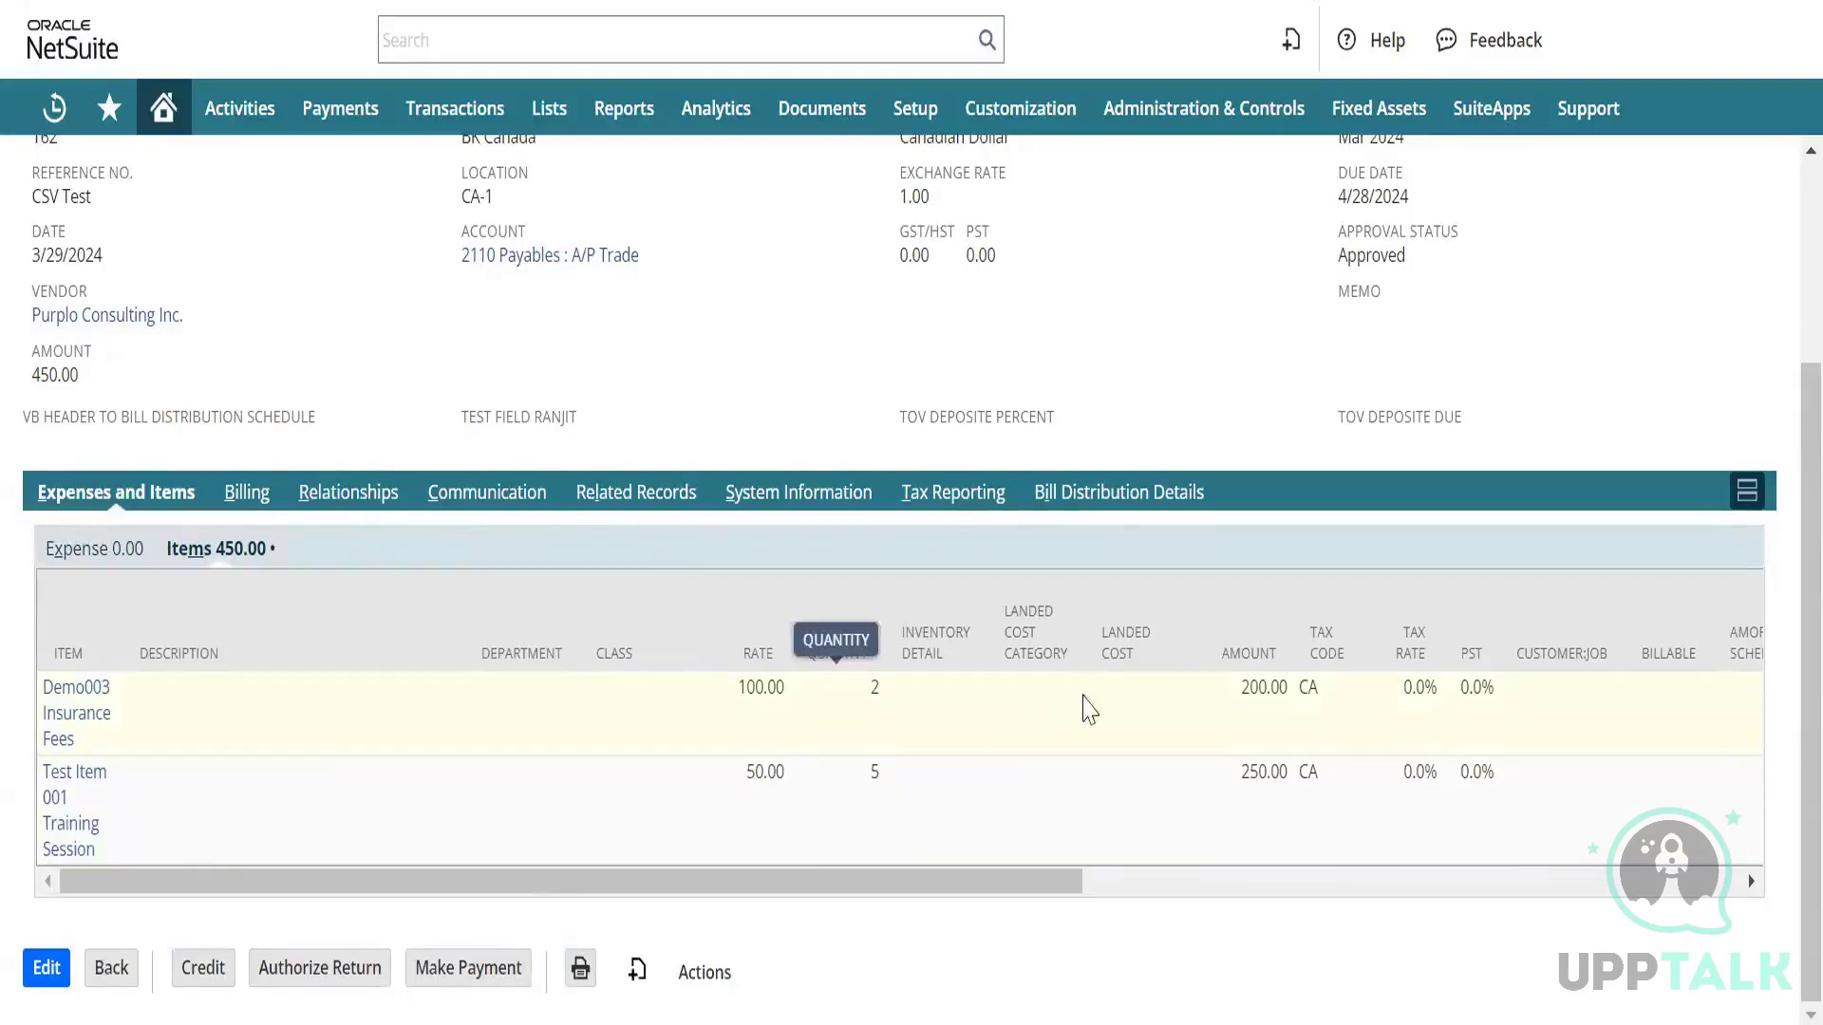
pyautogui.hscroll(6, 1125, 714)
pyautogui.hscroll(3, 1123, 701)
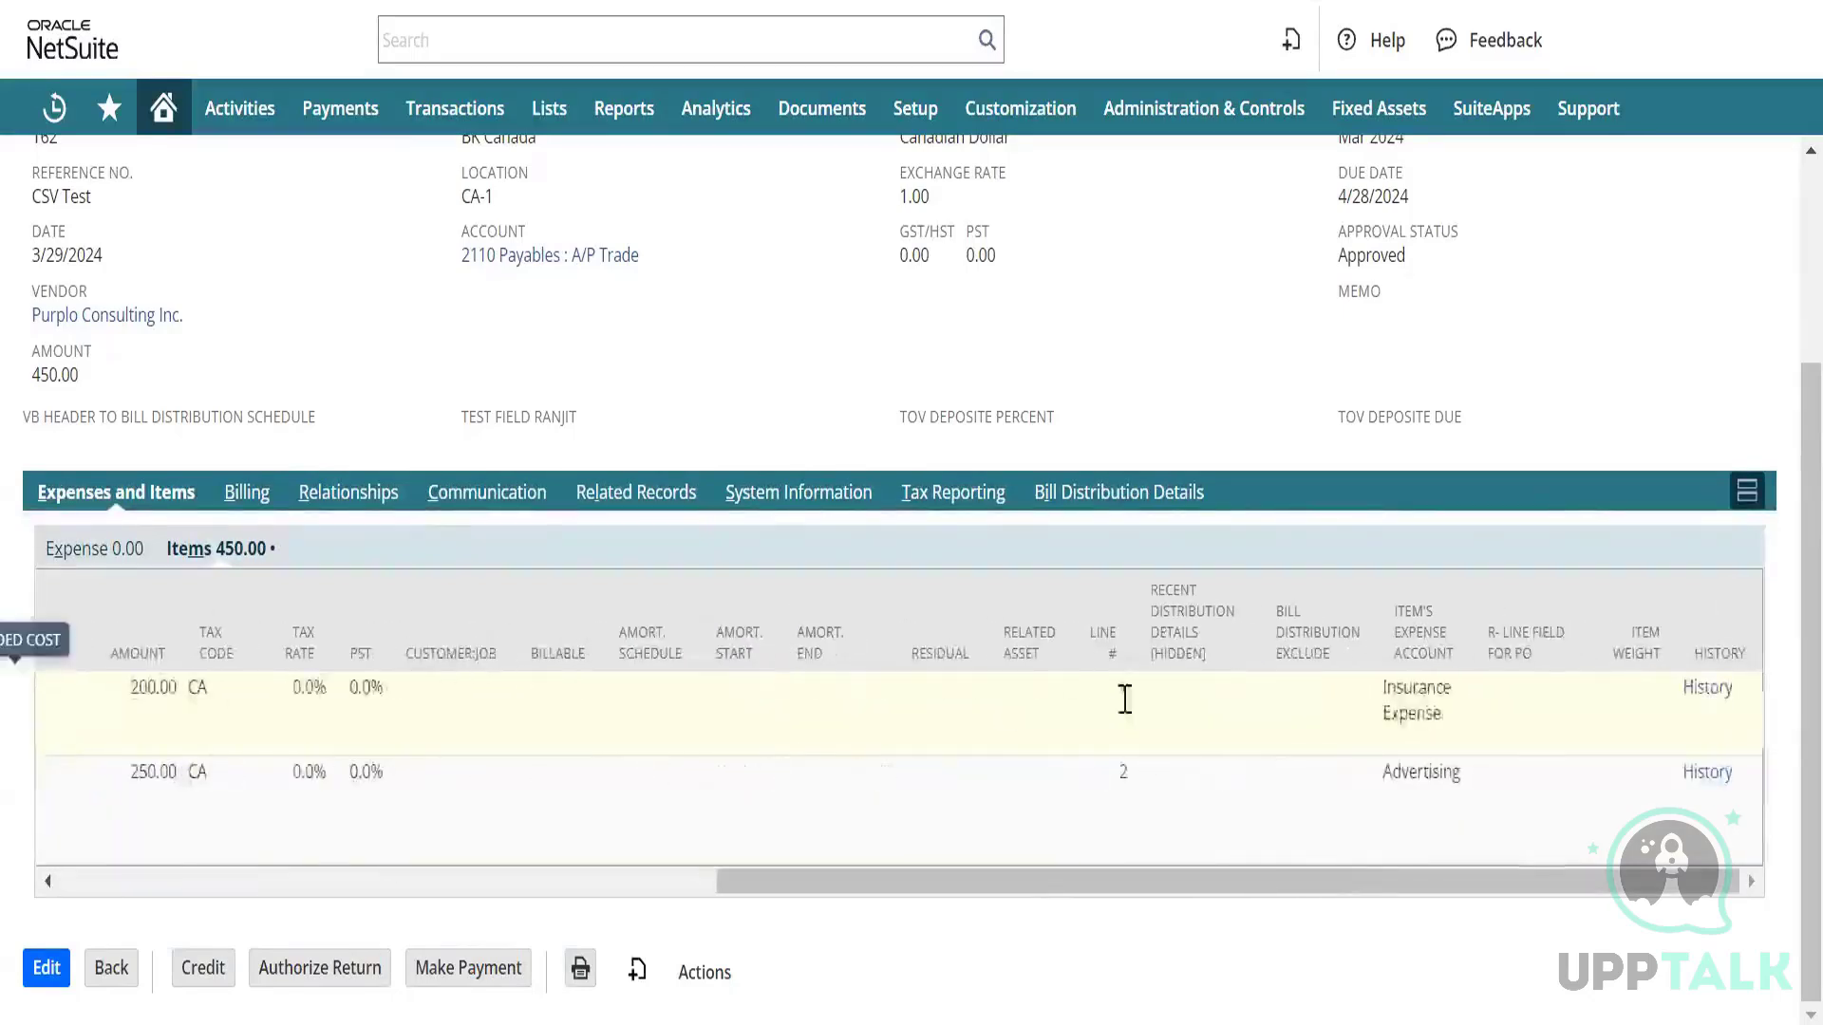
pyautogui.hscroll(-5, 750, 363)
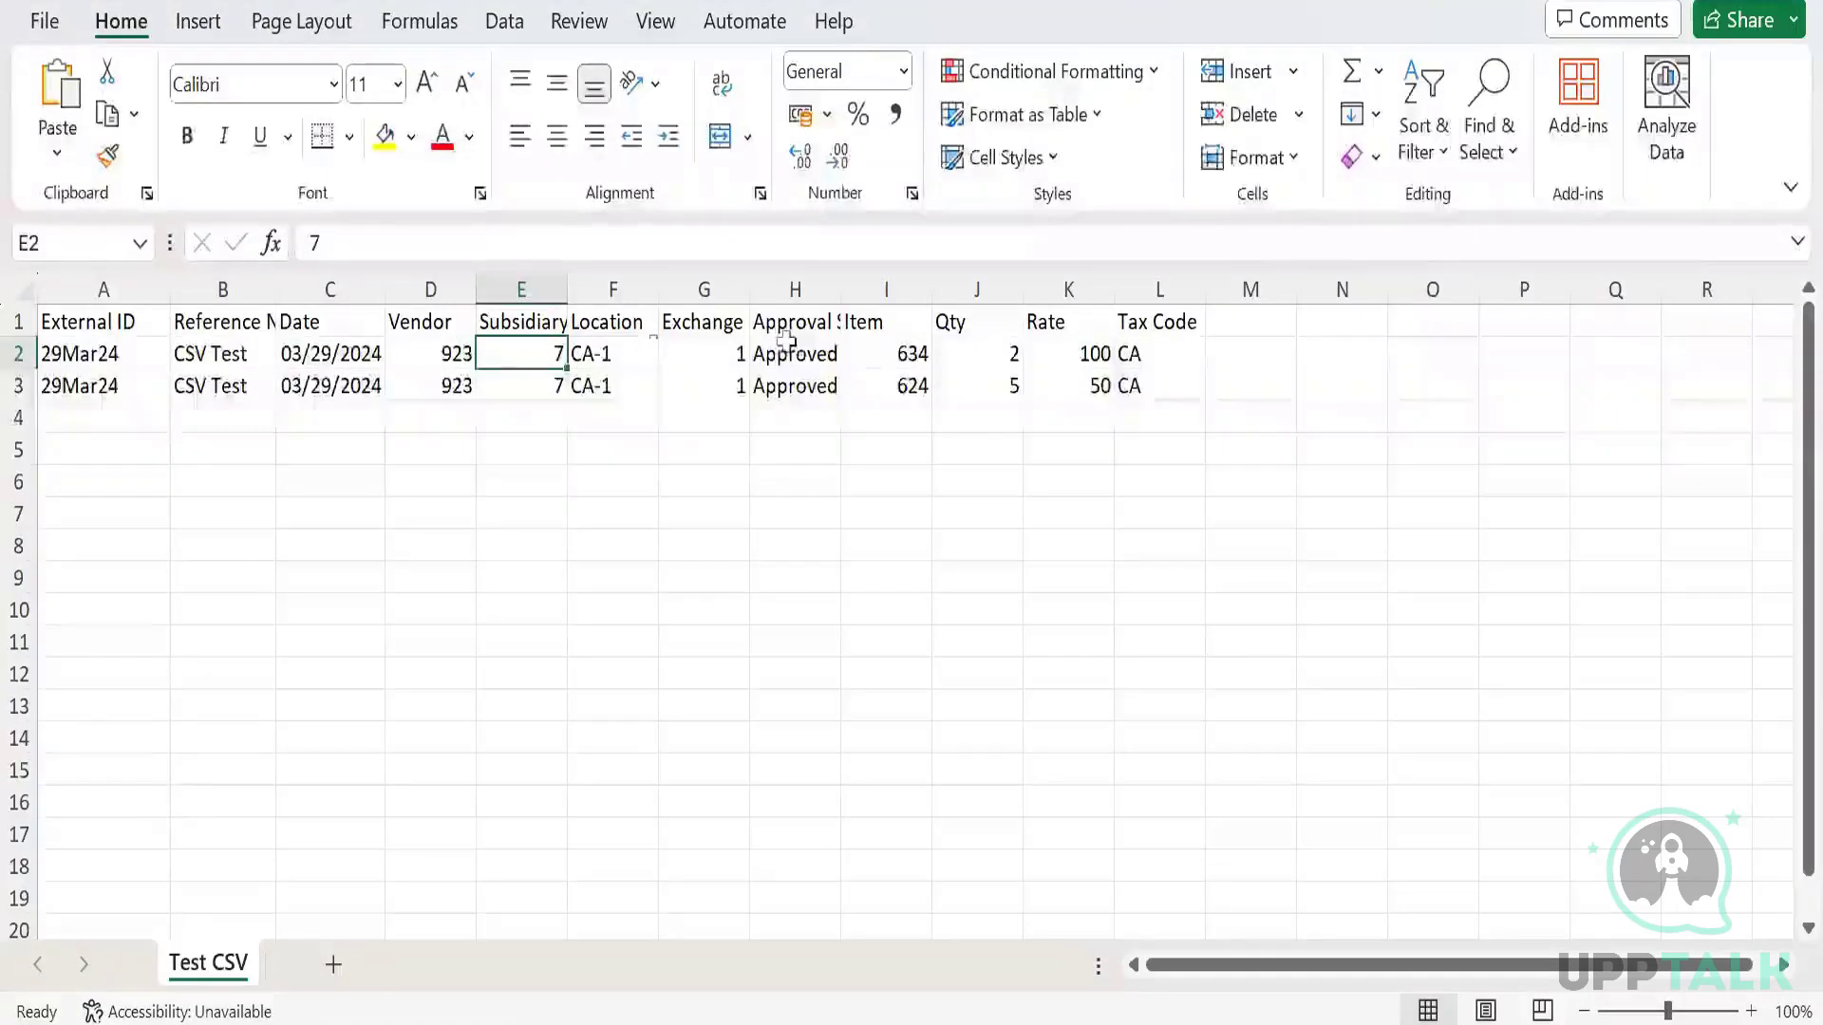
pyautogui.click(881, 346)
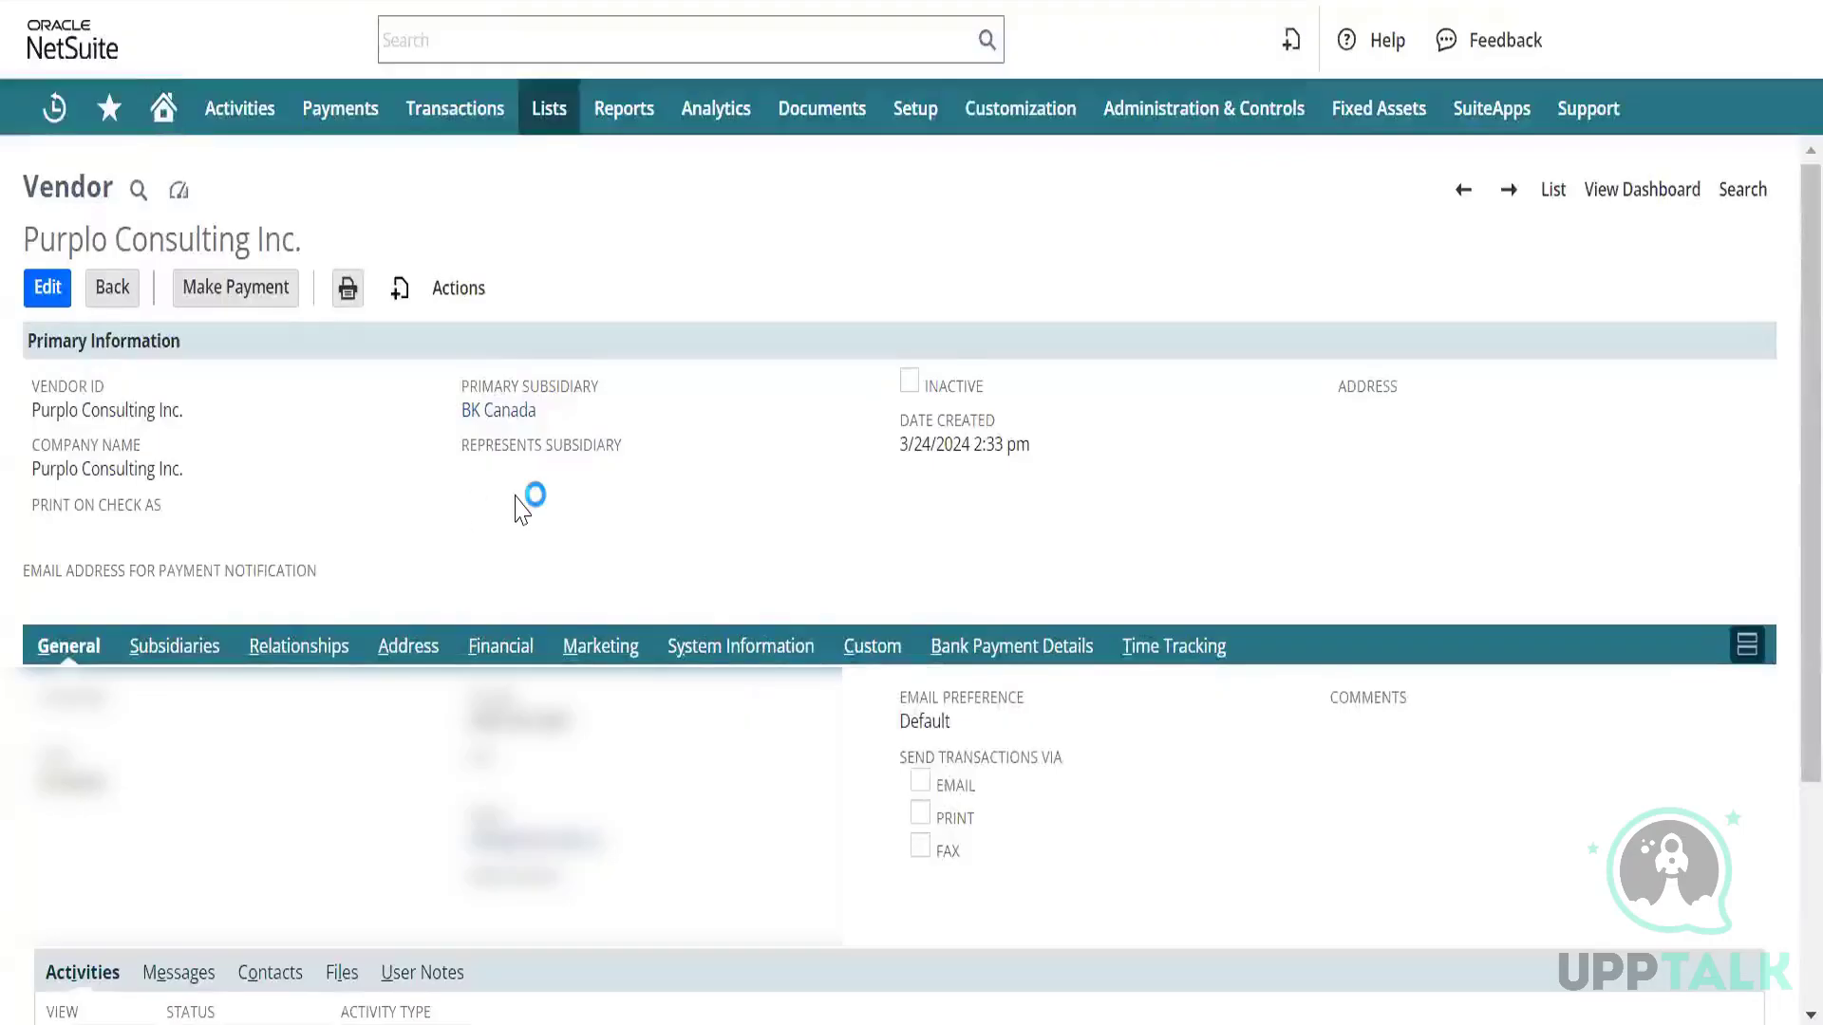
pyautogui.scroll(-1, 528, 498)
pyautogui.scroll(-2, 519, 508)
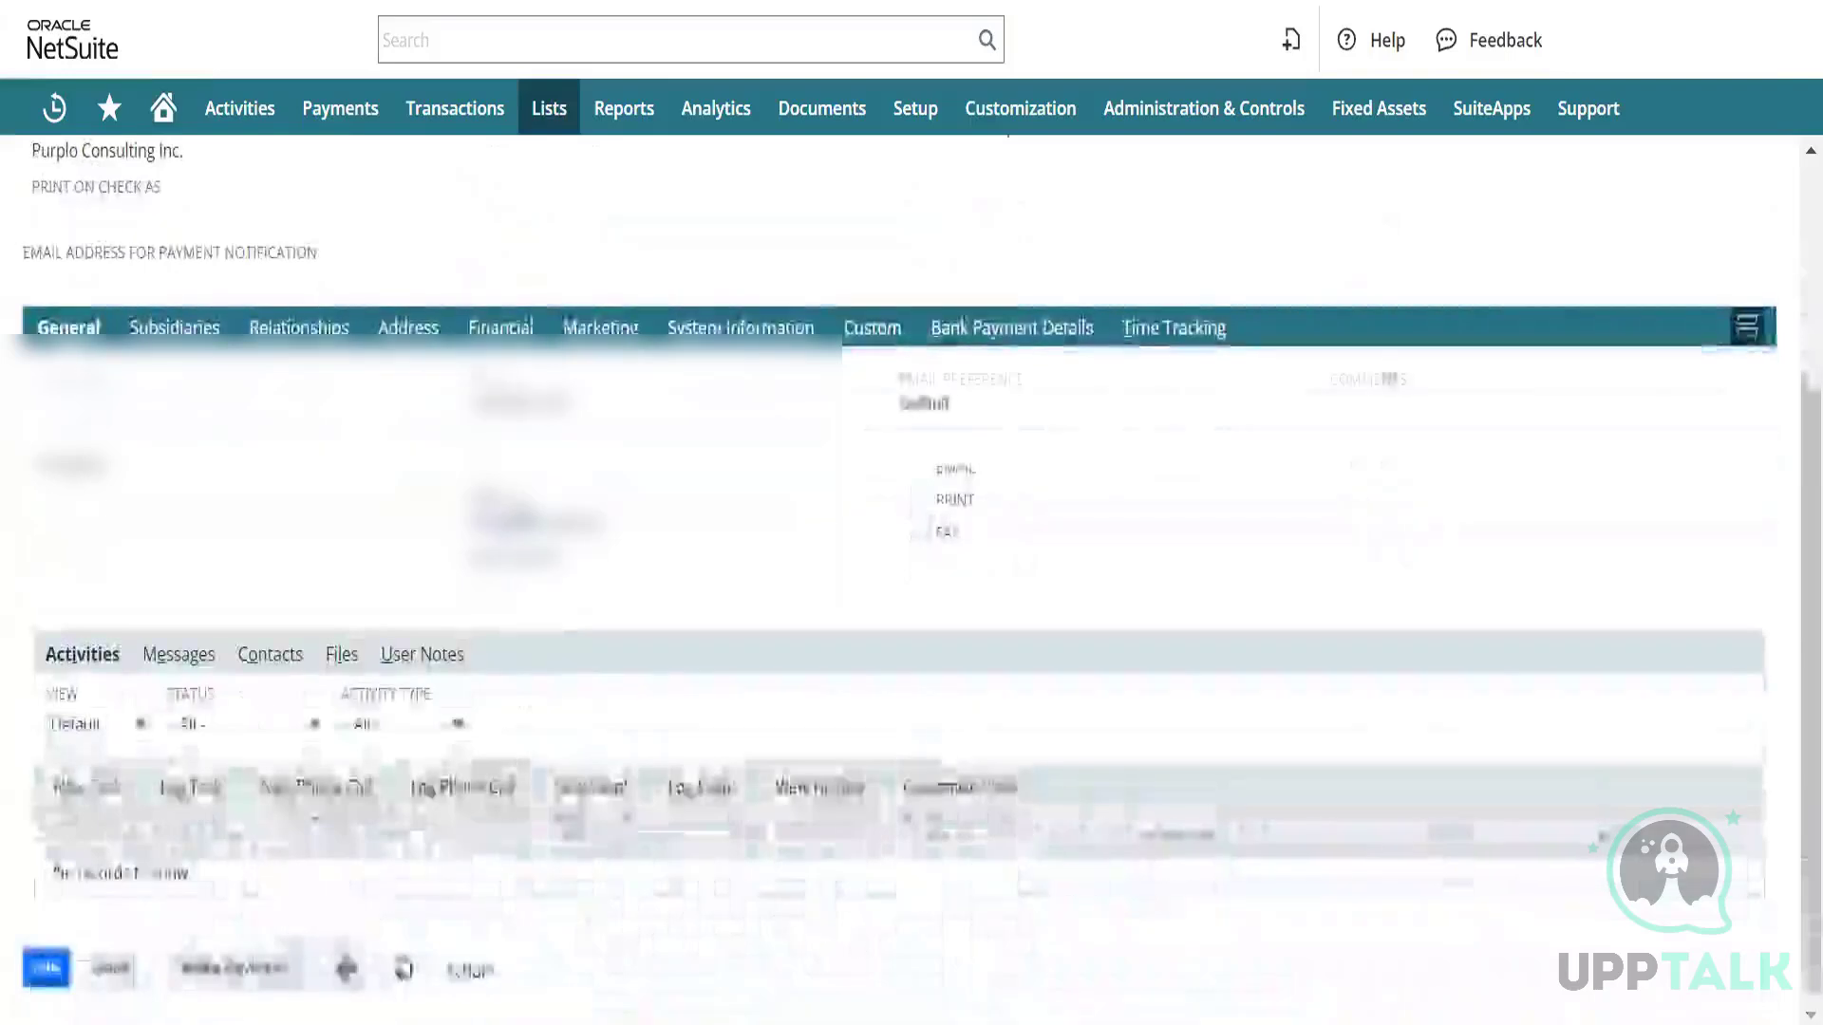
pyautogui.scroll(3, 517, 509)
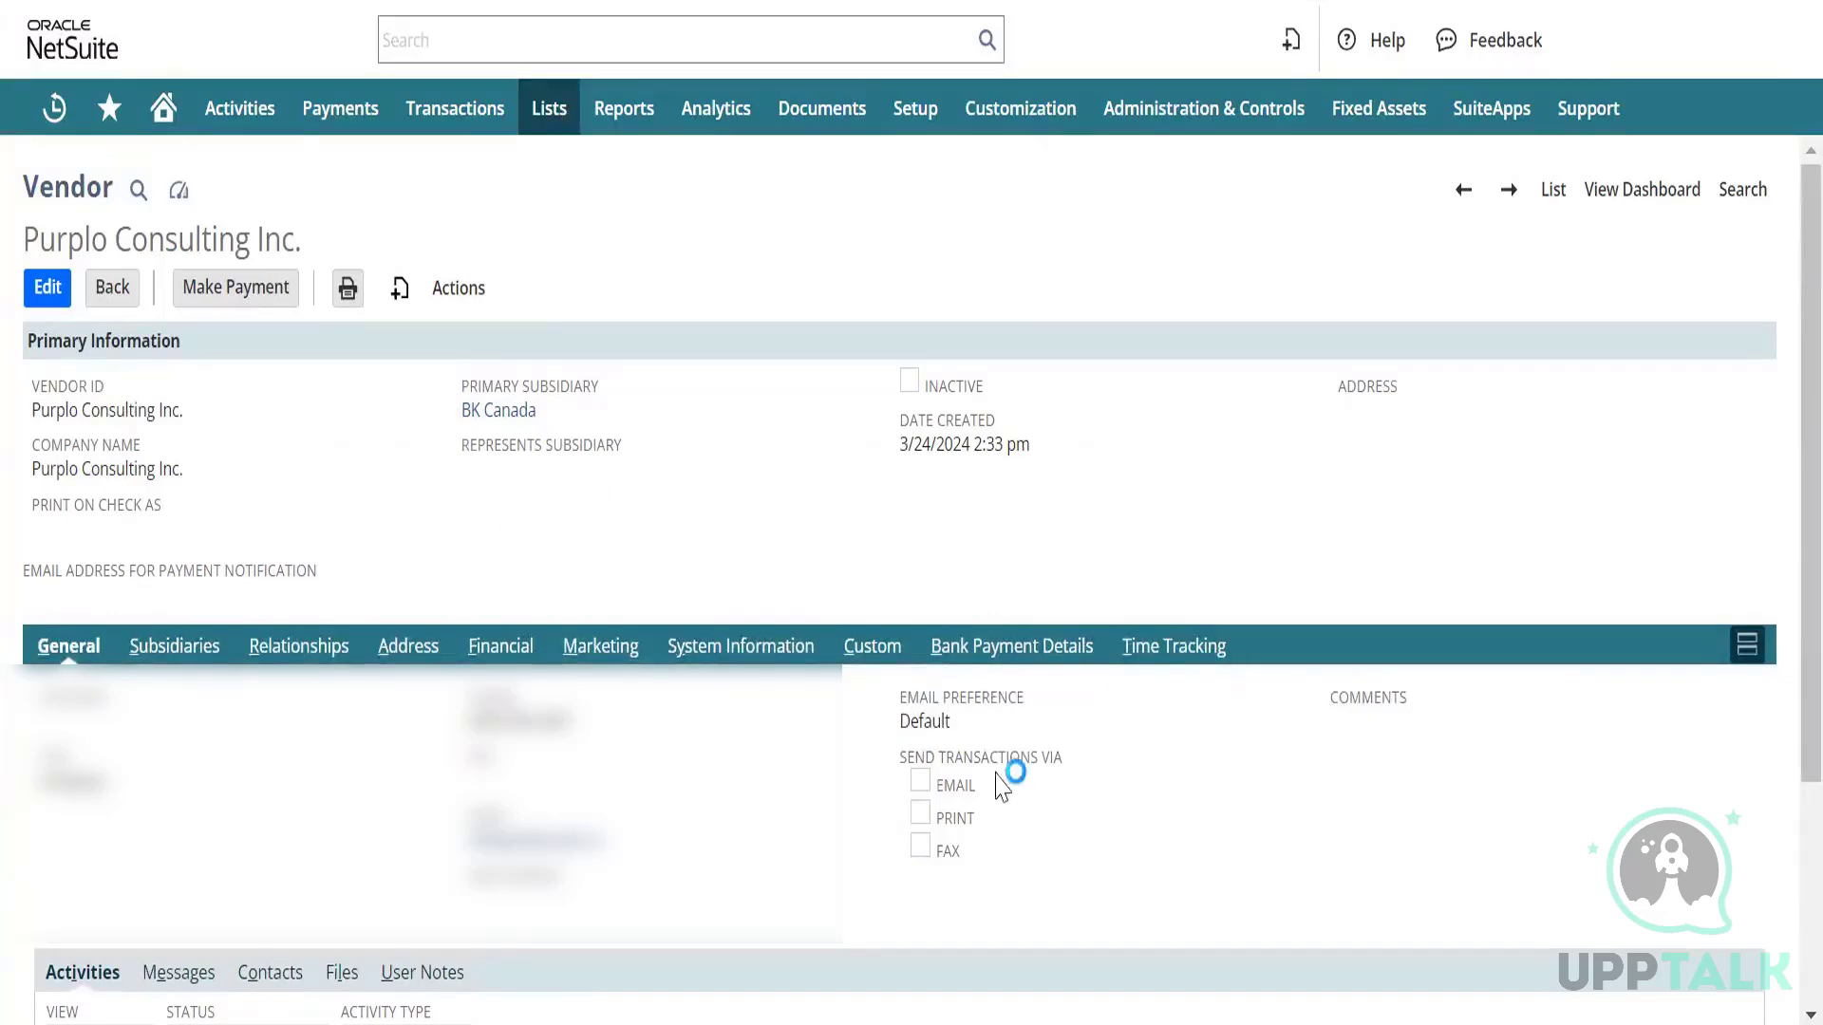
pyautogui.scroll(-1, 776, 736)
pyautogui.scroll(-3, 777, 736)
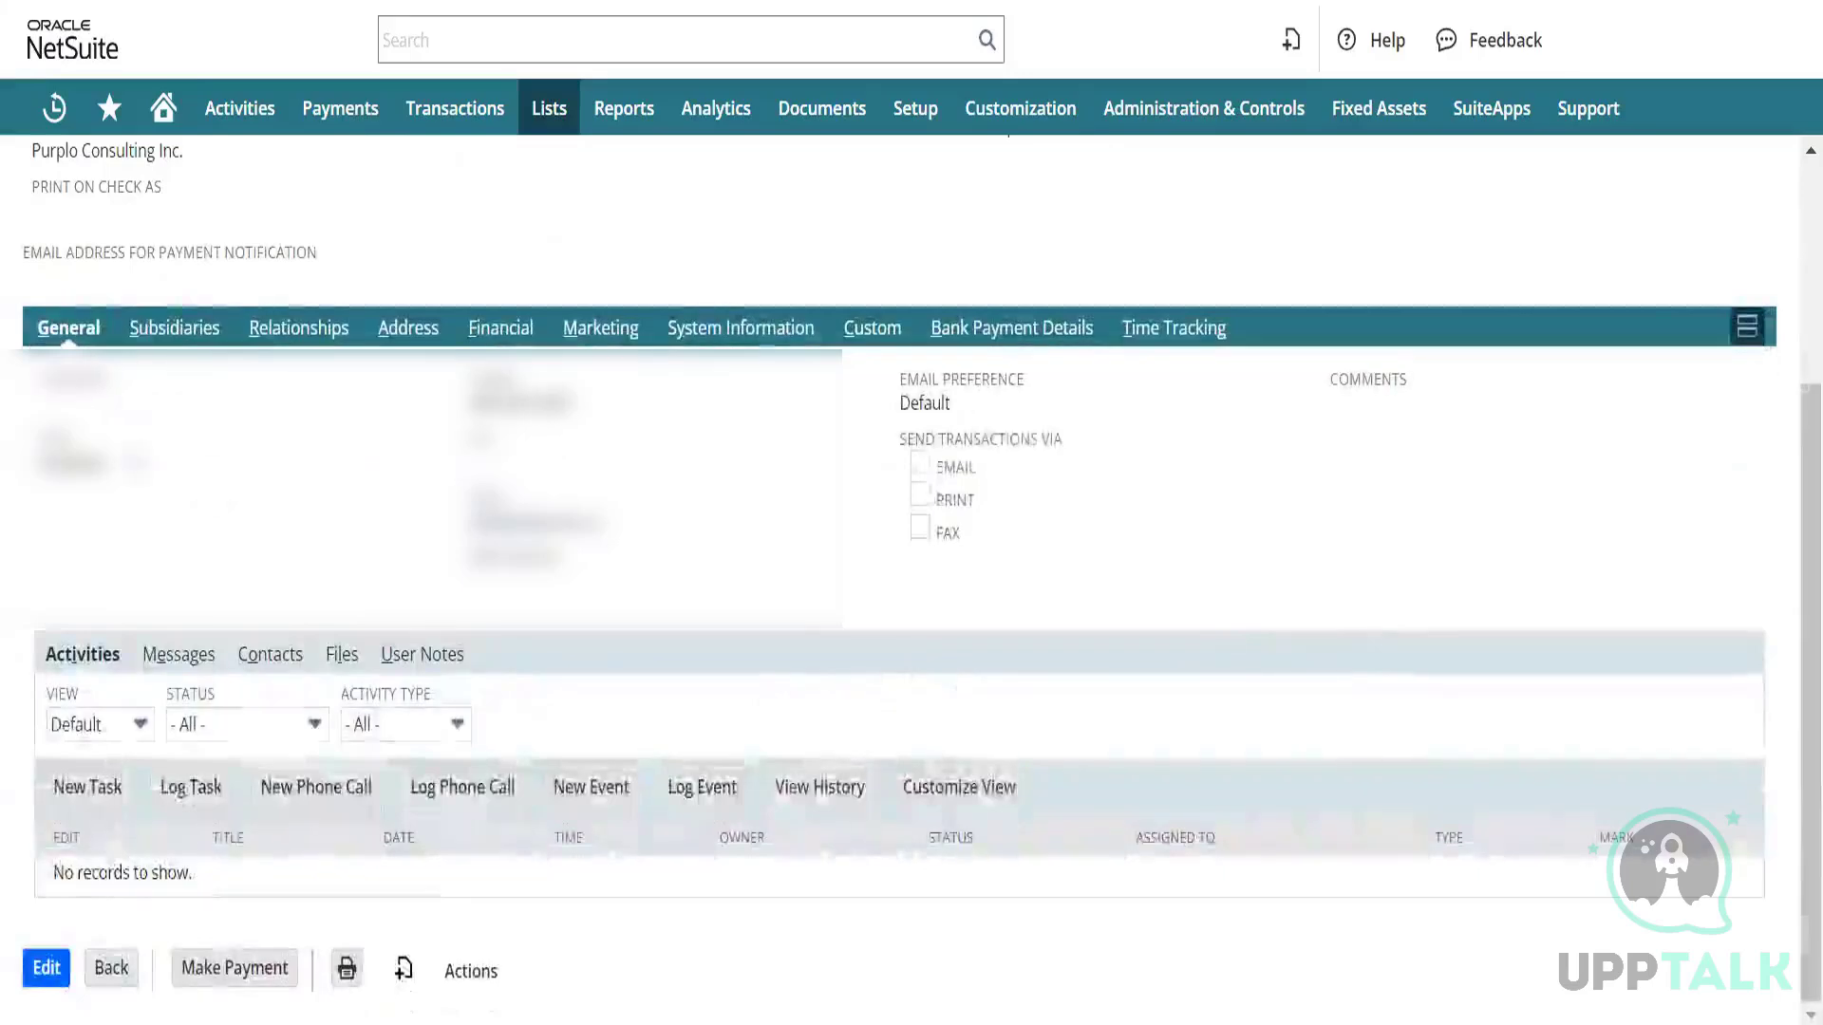
pyautogui.scroll(4, 212, 480)
pyautogui.scroll(-1, 190, 513)
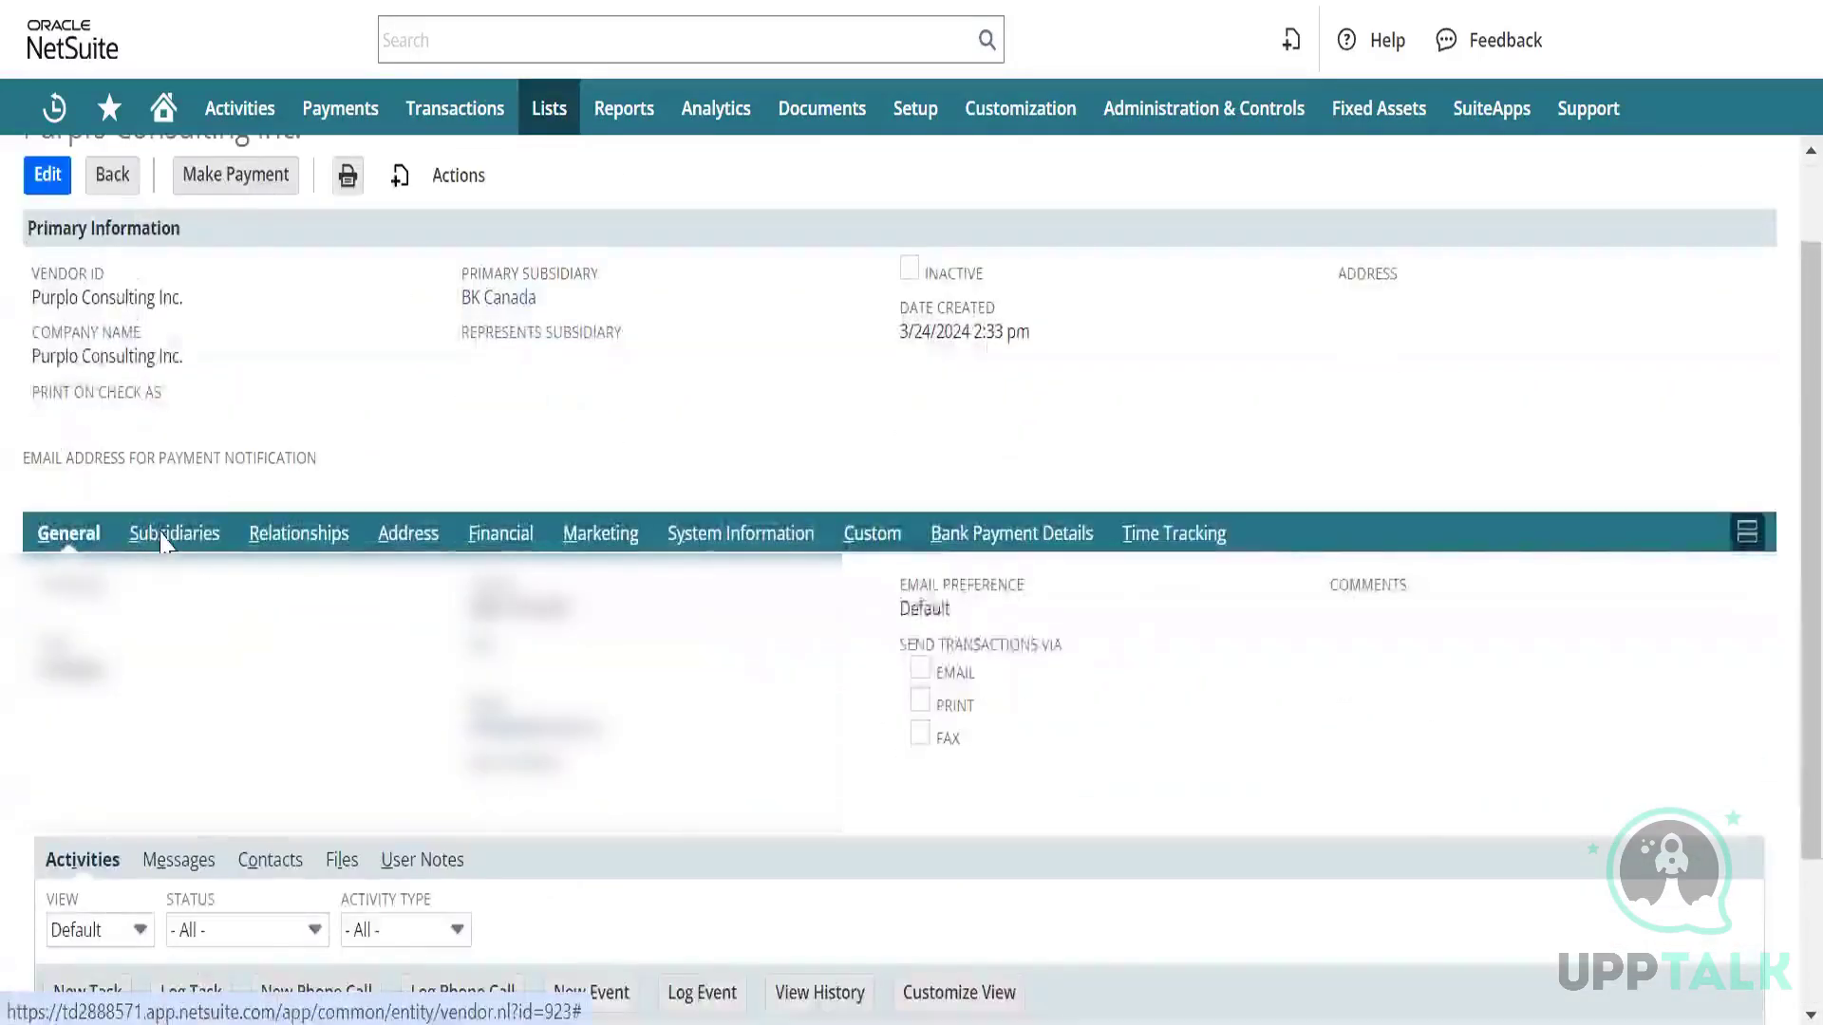
# Move through the vendor subtabs to Financial, showing Canadian Dollar, Net 30 and 0.00 credit limit.
pyautogui.click(169, 534)
pyautogui.click(295, 651)
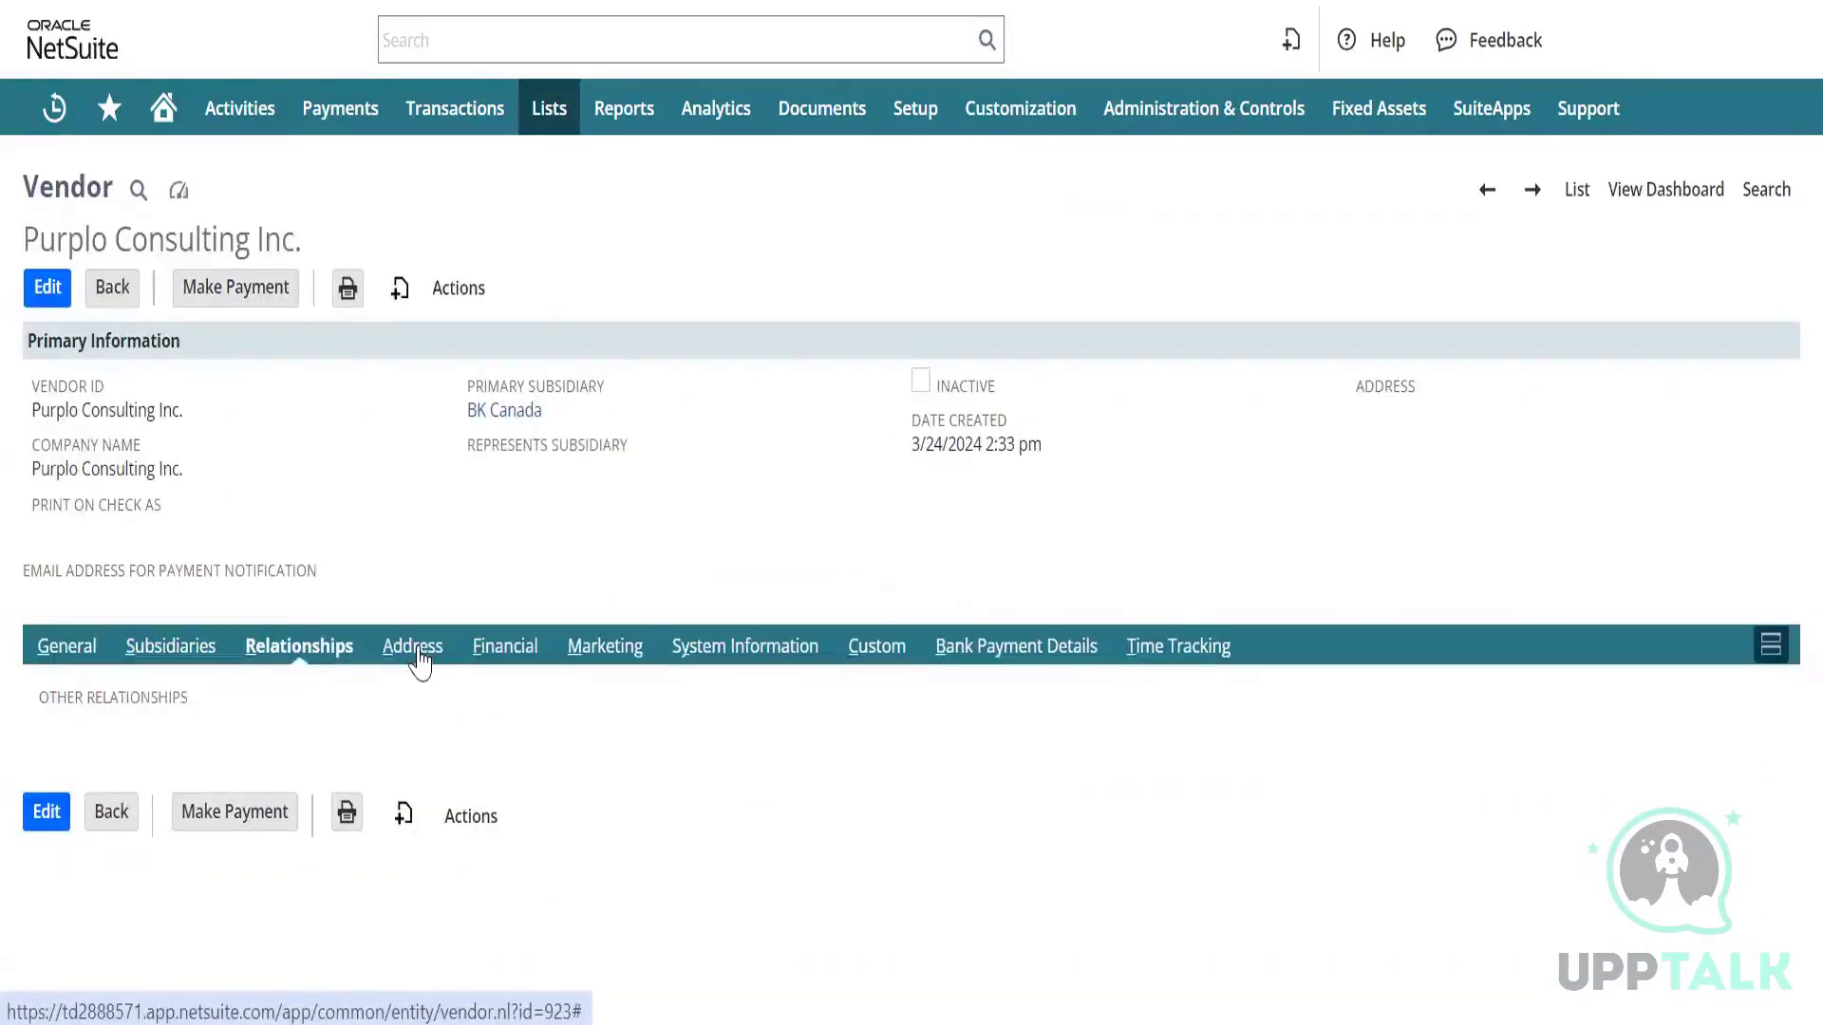
pyautogui.click(419, 656)
pyautogui.click(500, 653)
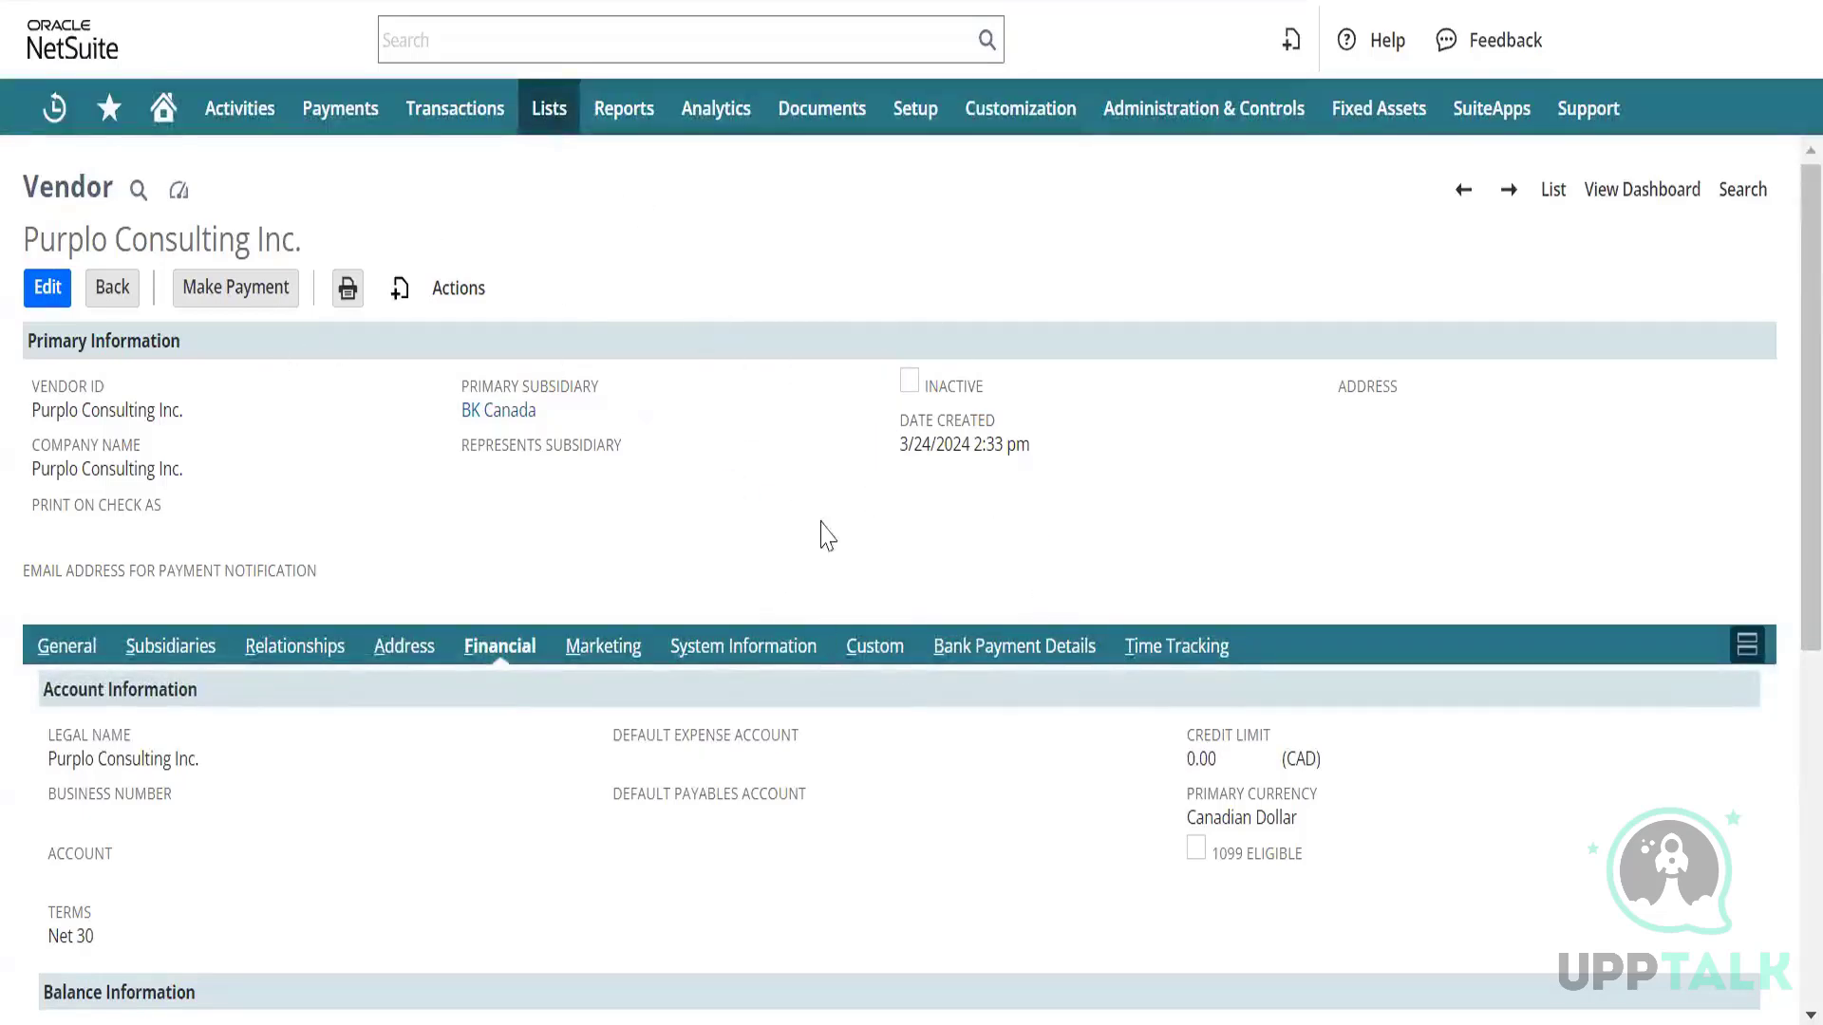
pyautogui.scroll(-2, 759, 598)
pyautogui.scroll(-4, 759, 598)
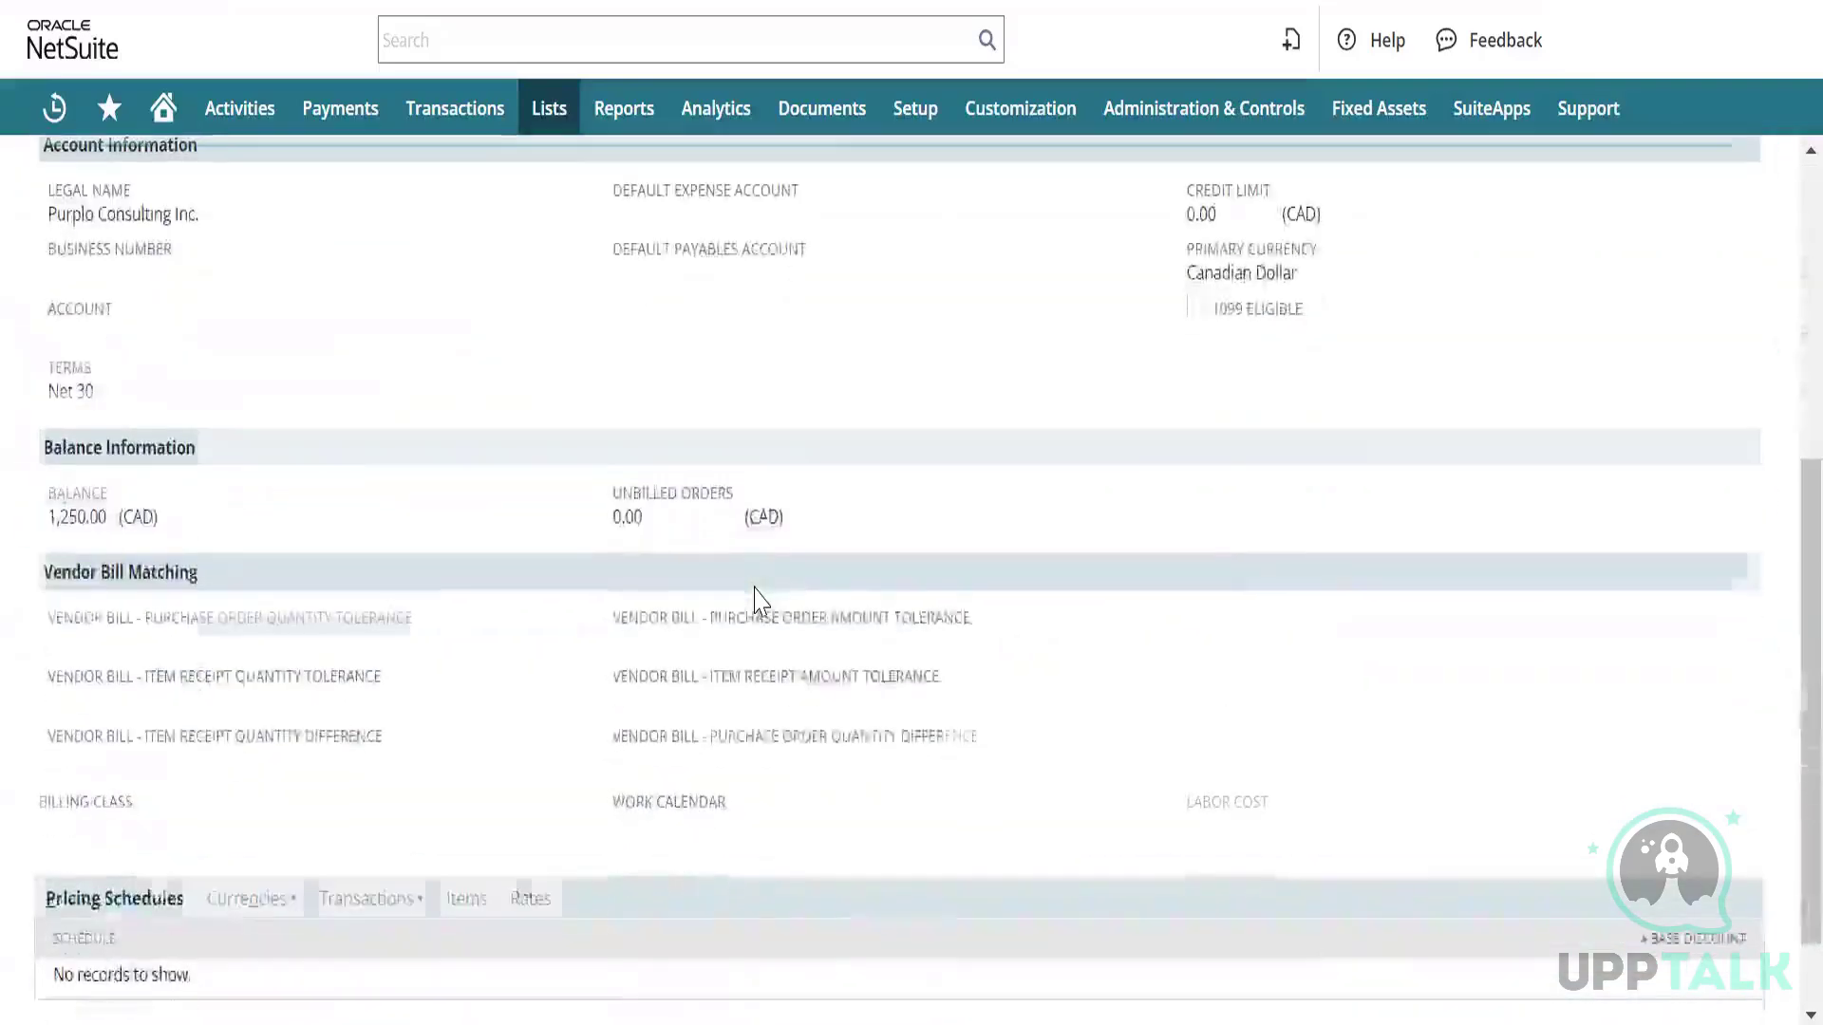
pyautogui.scroll(4, 754, 598)
pyautogui.scroll(2, 755, 598)
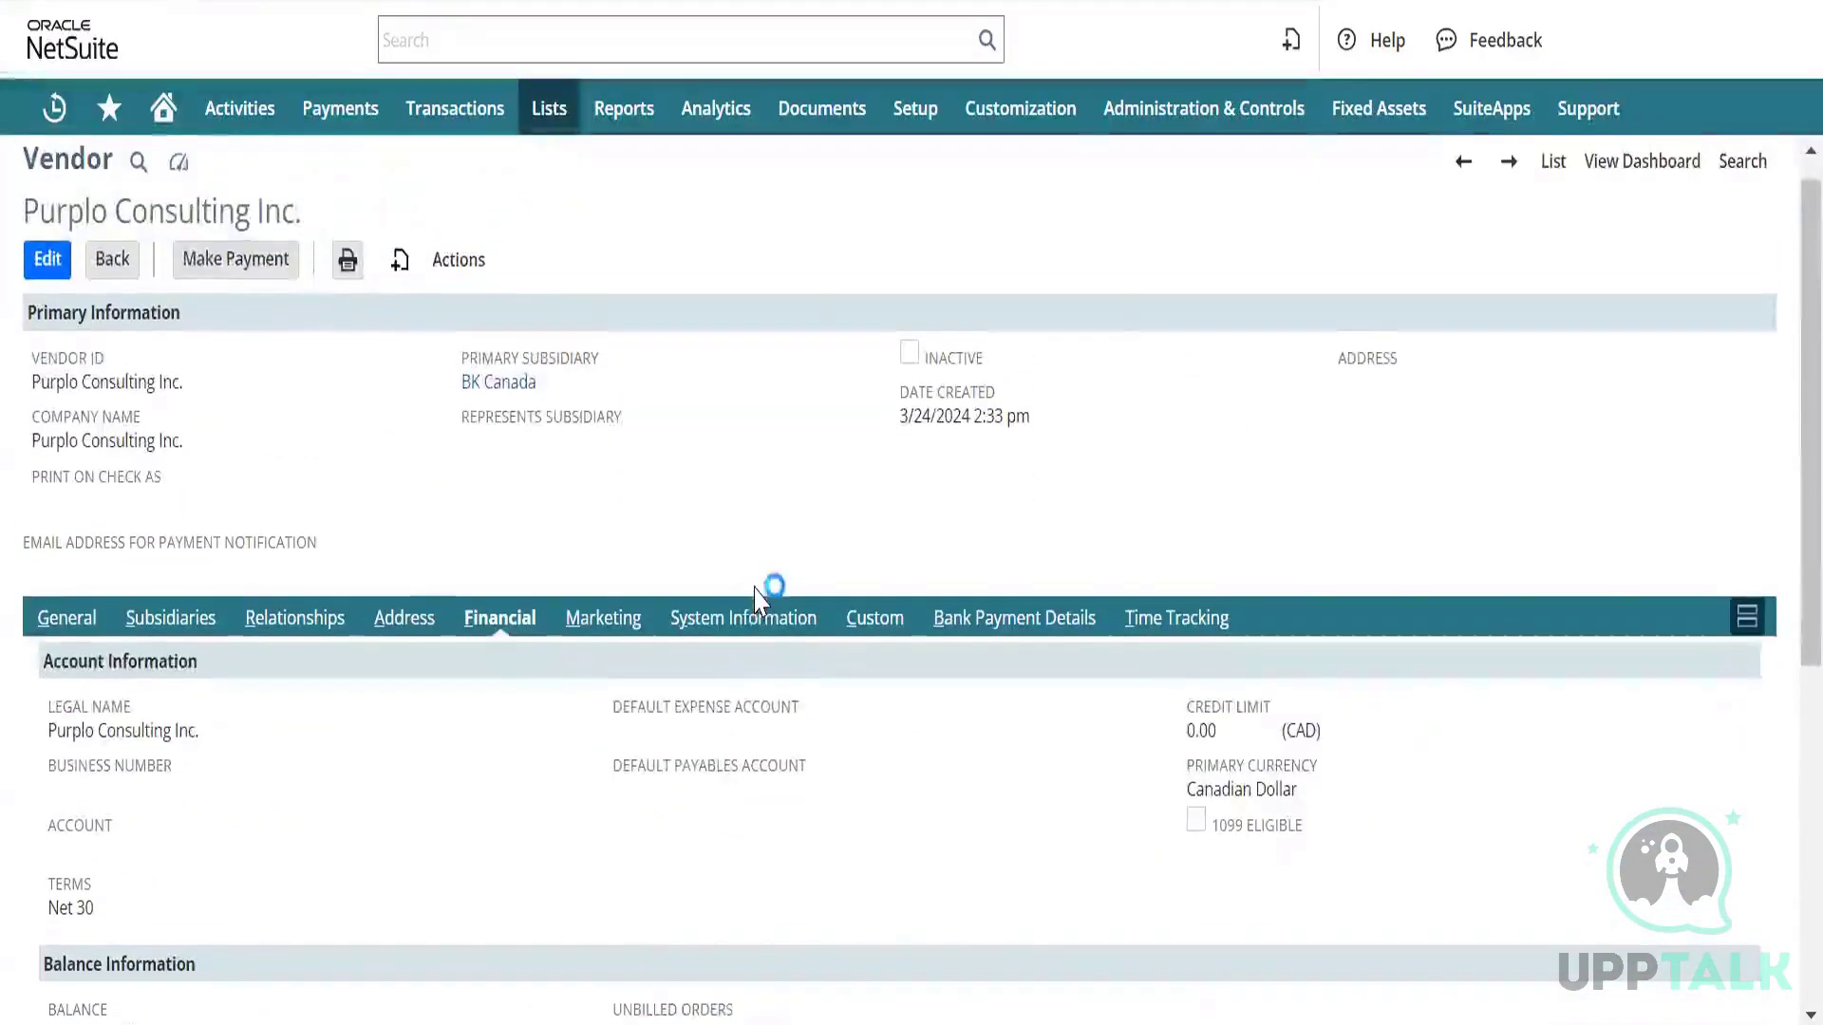
pyautogui.scroll(-1, 756, 598)
pyautogui.scroll(1, 741, 532)
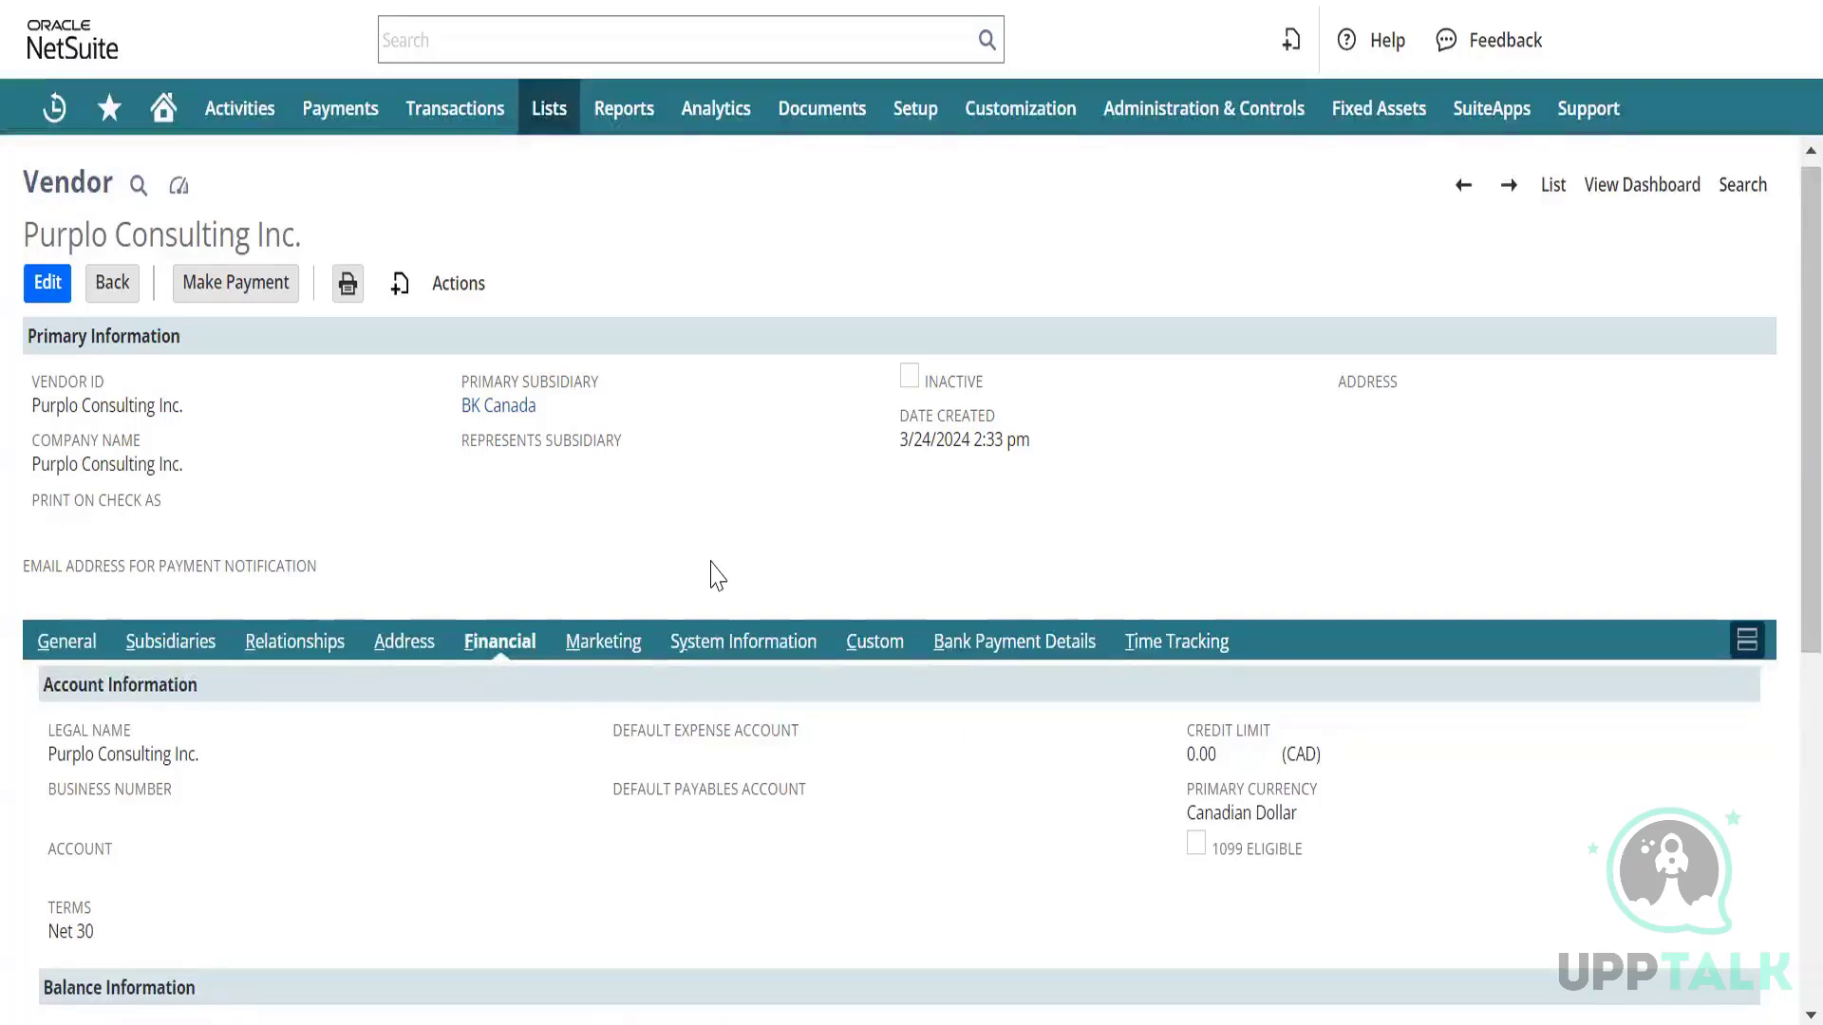
pyautogui.moveTo(919, 133)
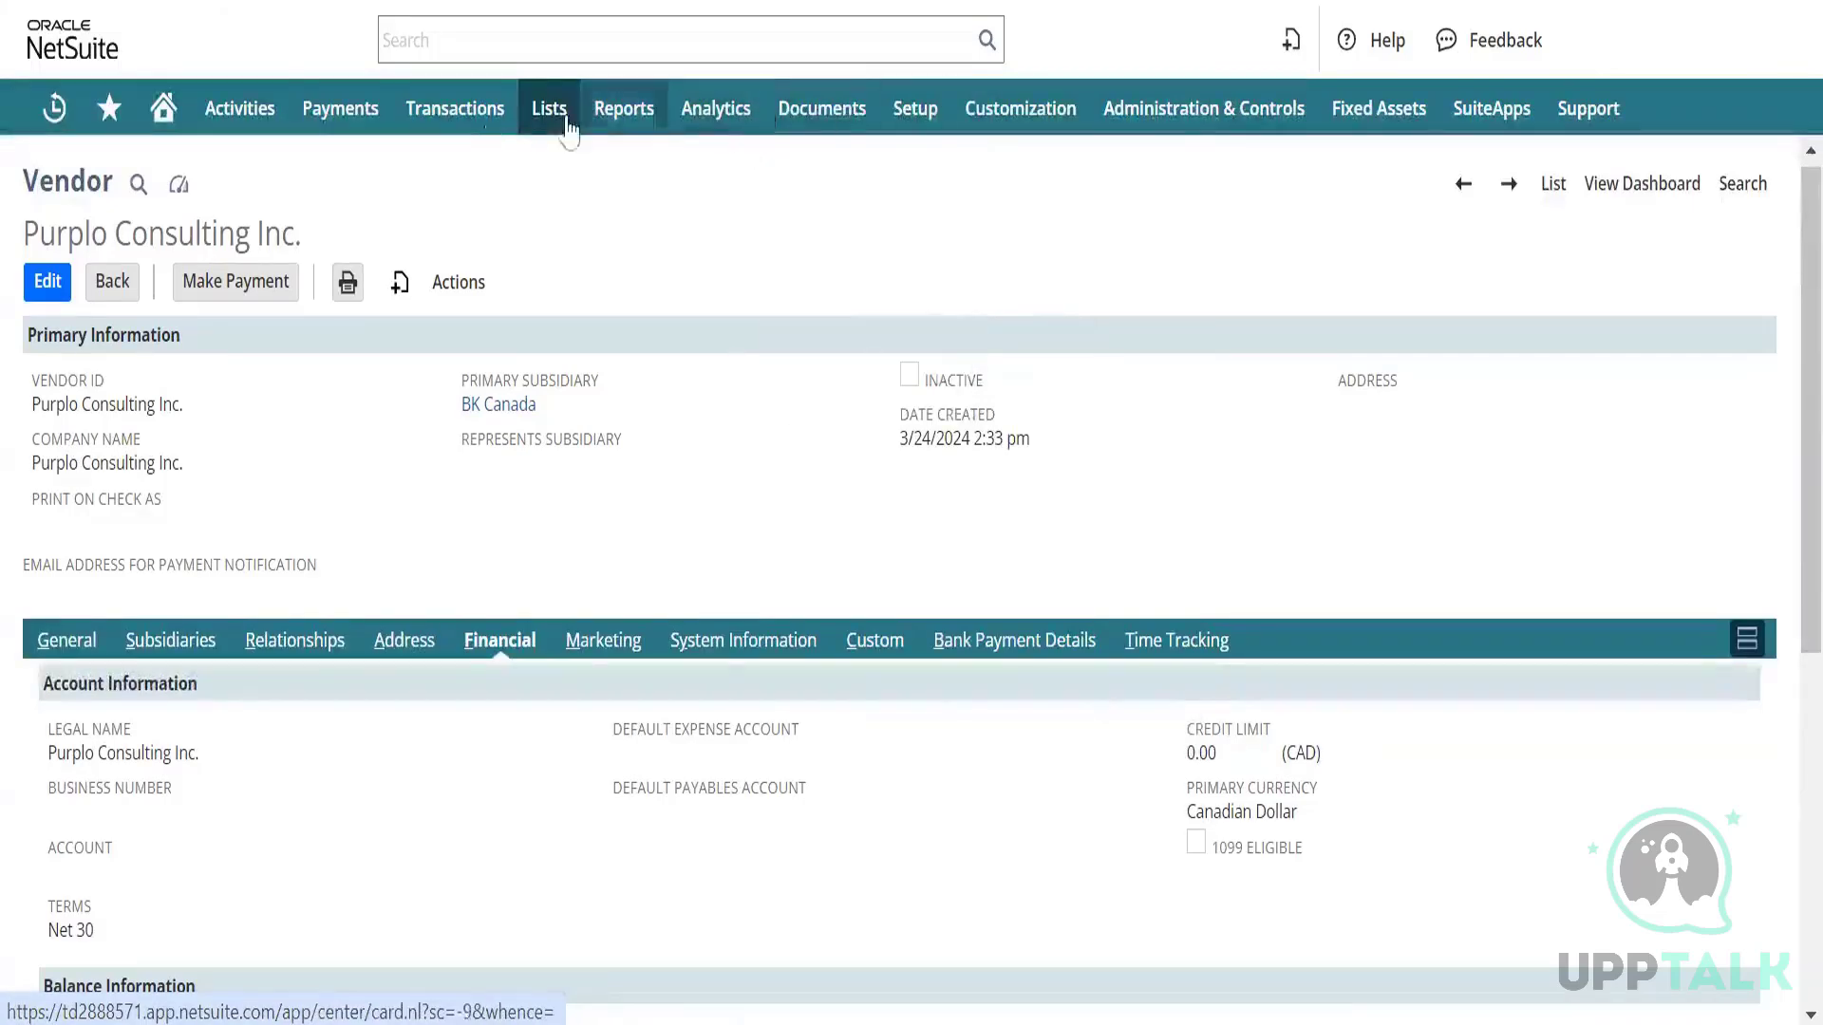
# Scroll the loaded Chart of Accounts down to the 2100 Payables and 2200 Accrued Payroll rows.
pyautogui.moveTo(568, 131)
pyautogui.moveTo(615, 242)
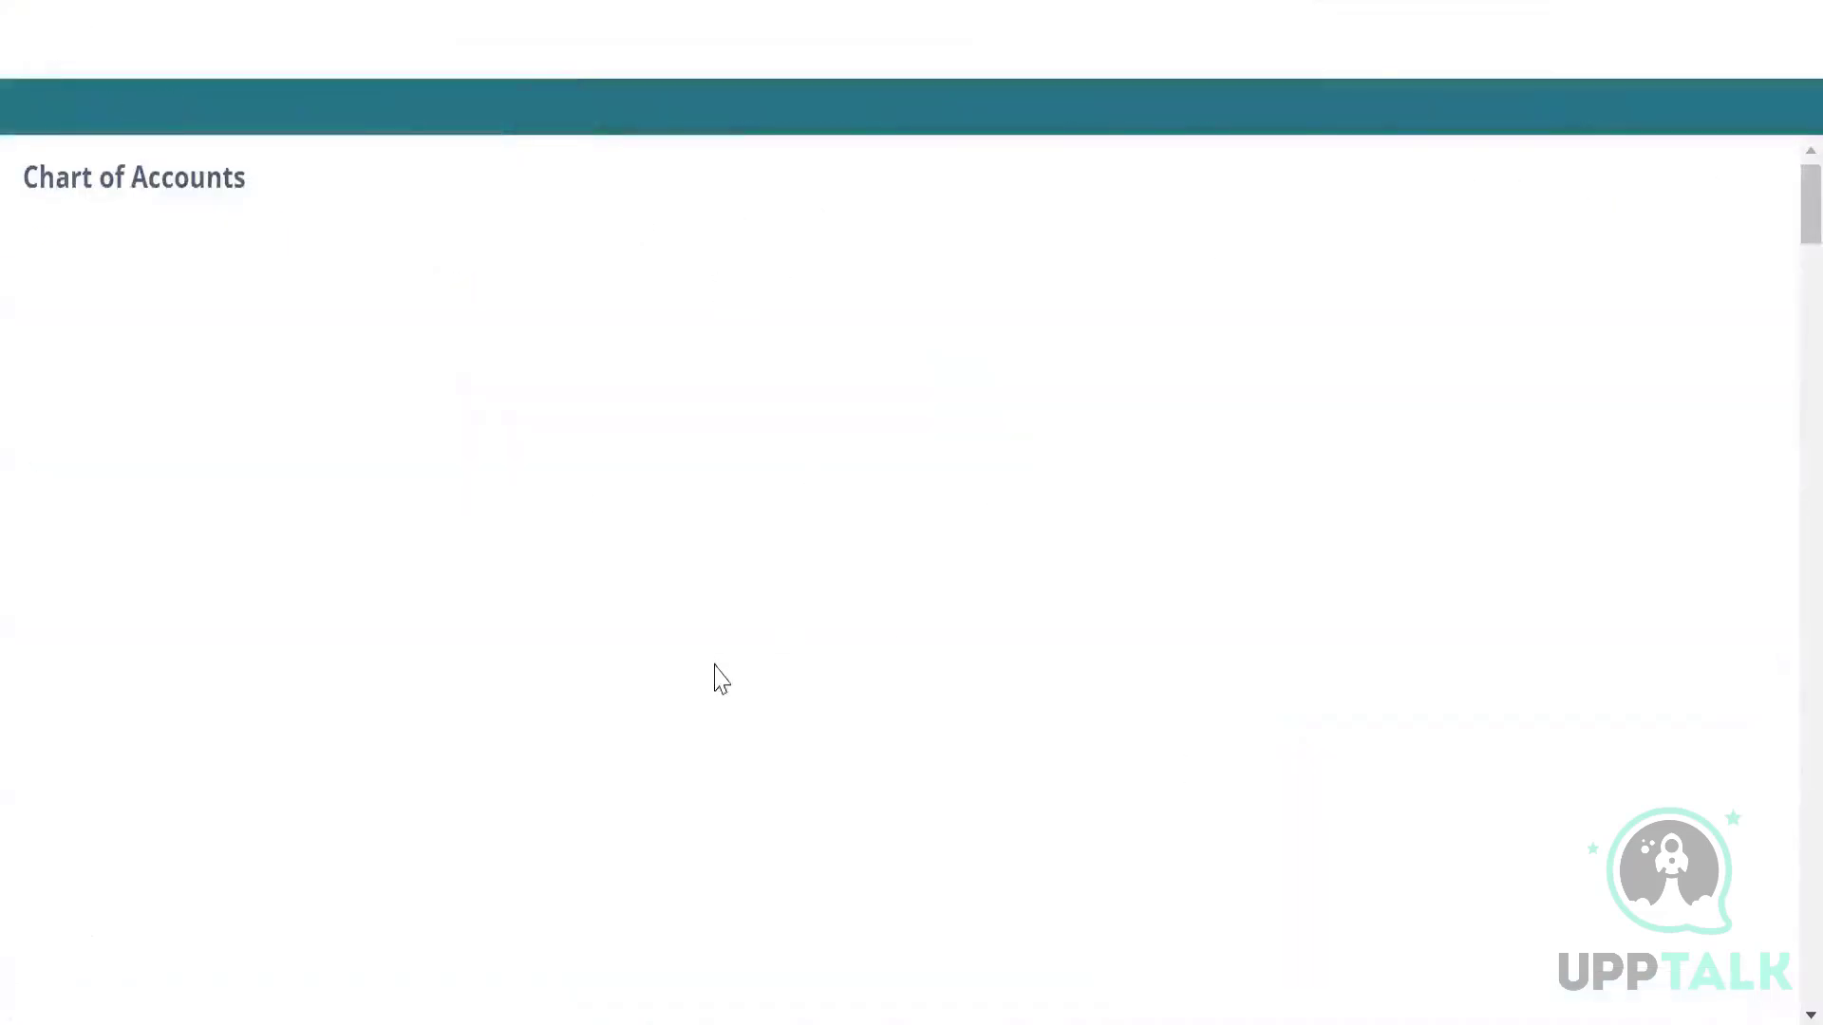
pyautogui.scroll(-10, 522, 676)
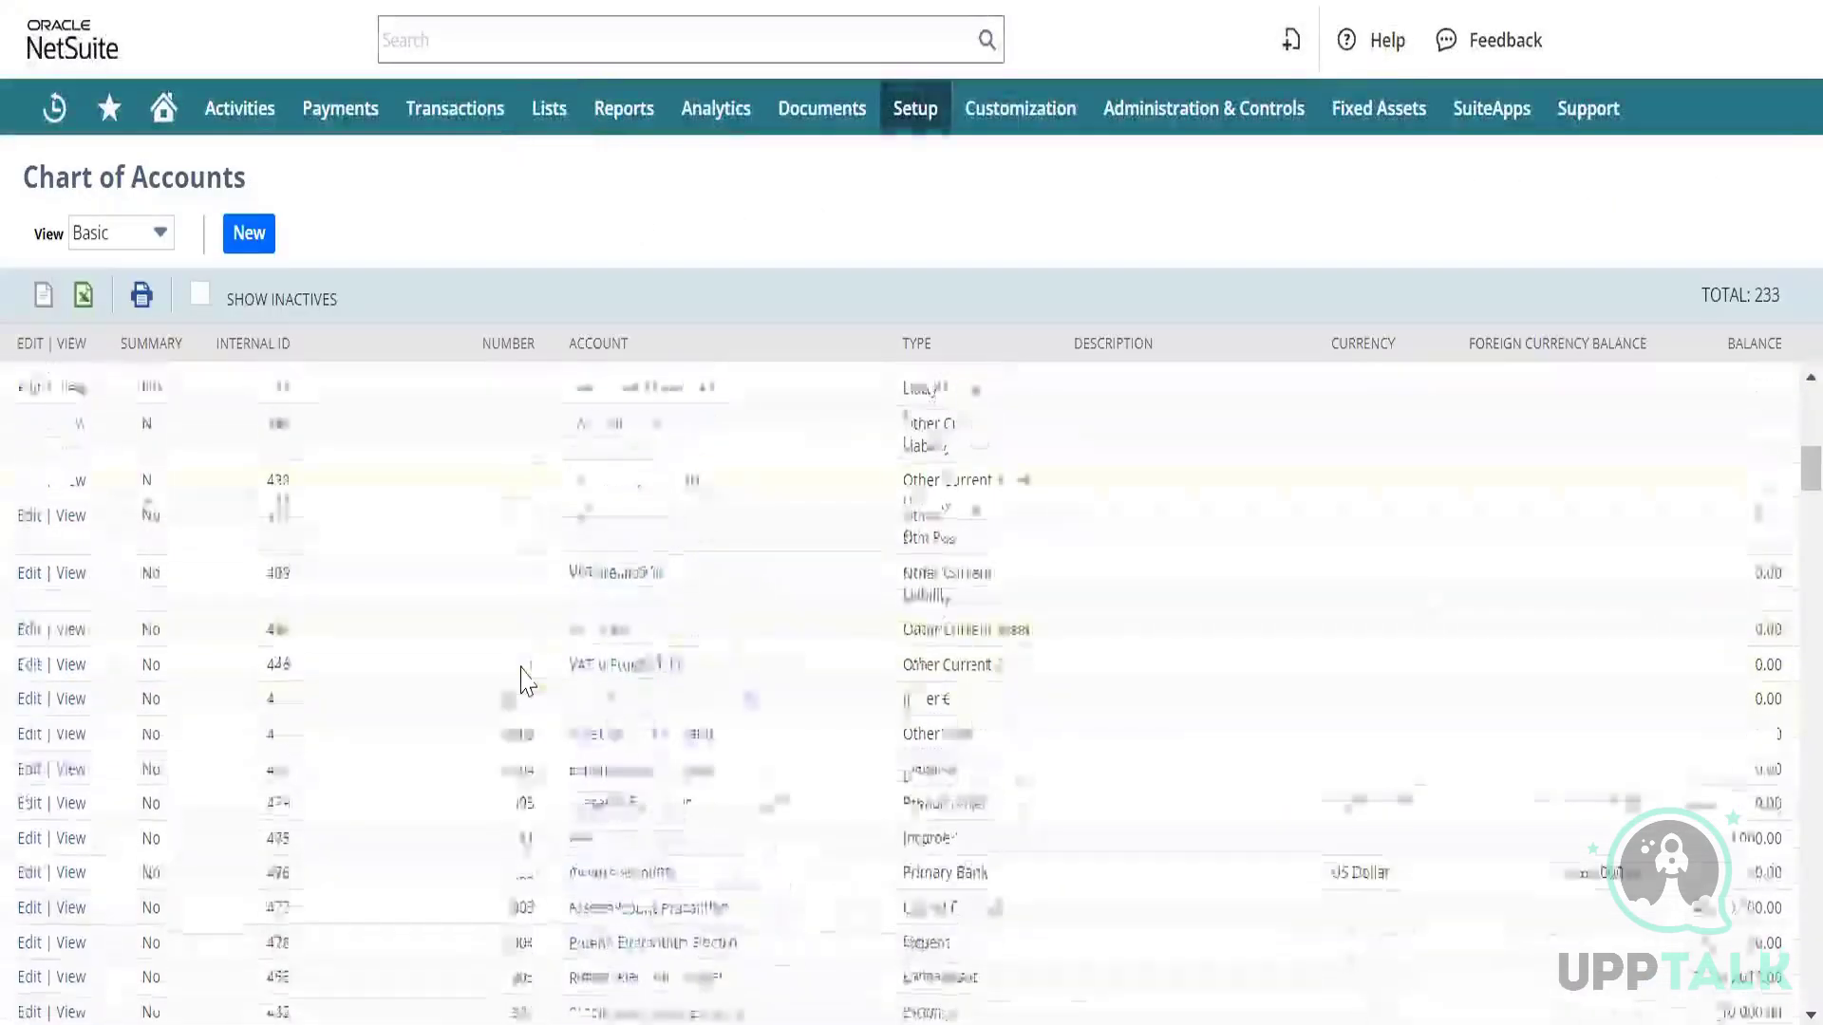
pyautogui.scroll(-5, 522, 666)
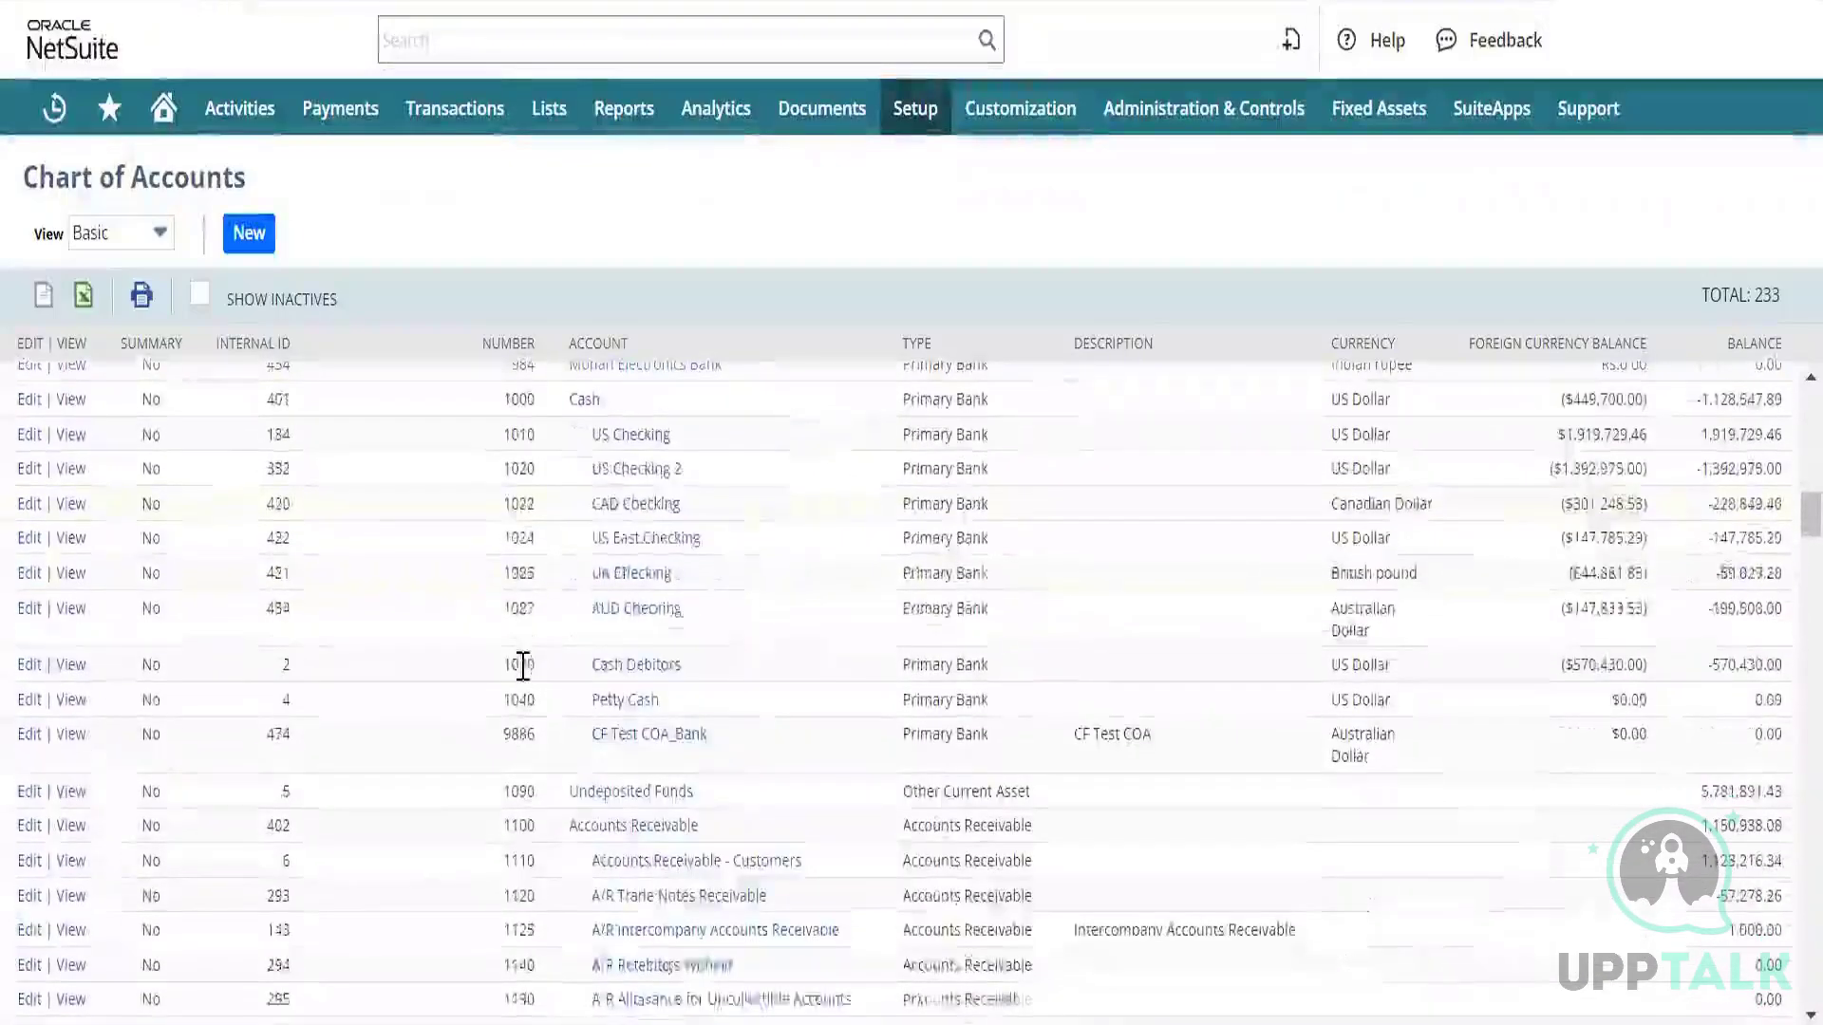
pyautogui.scroll(-1, 527, 680)
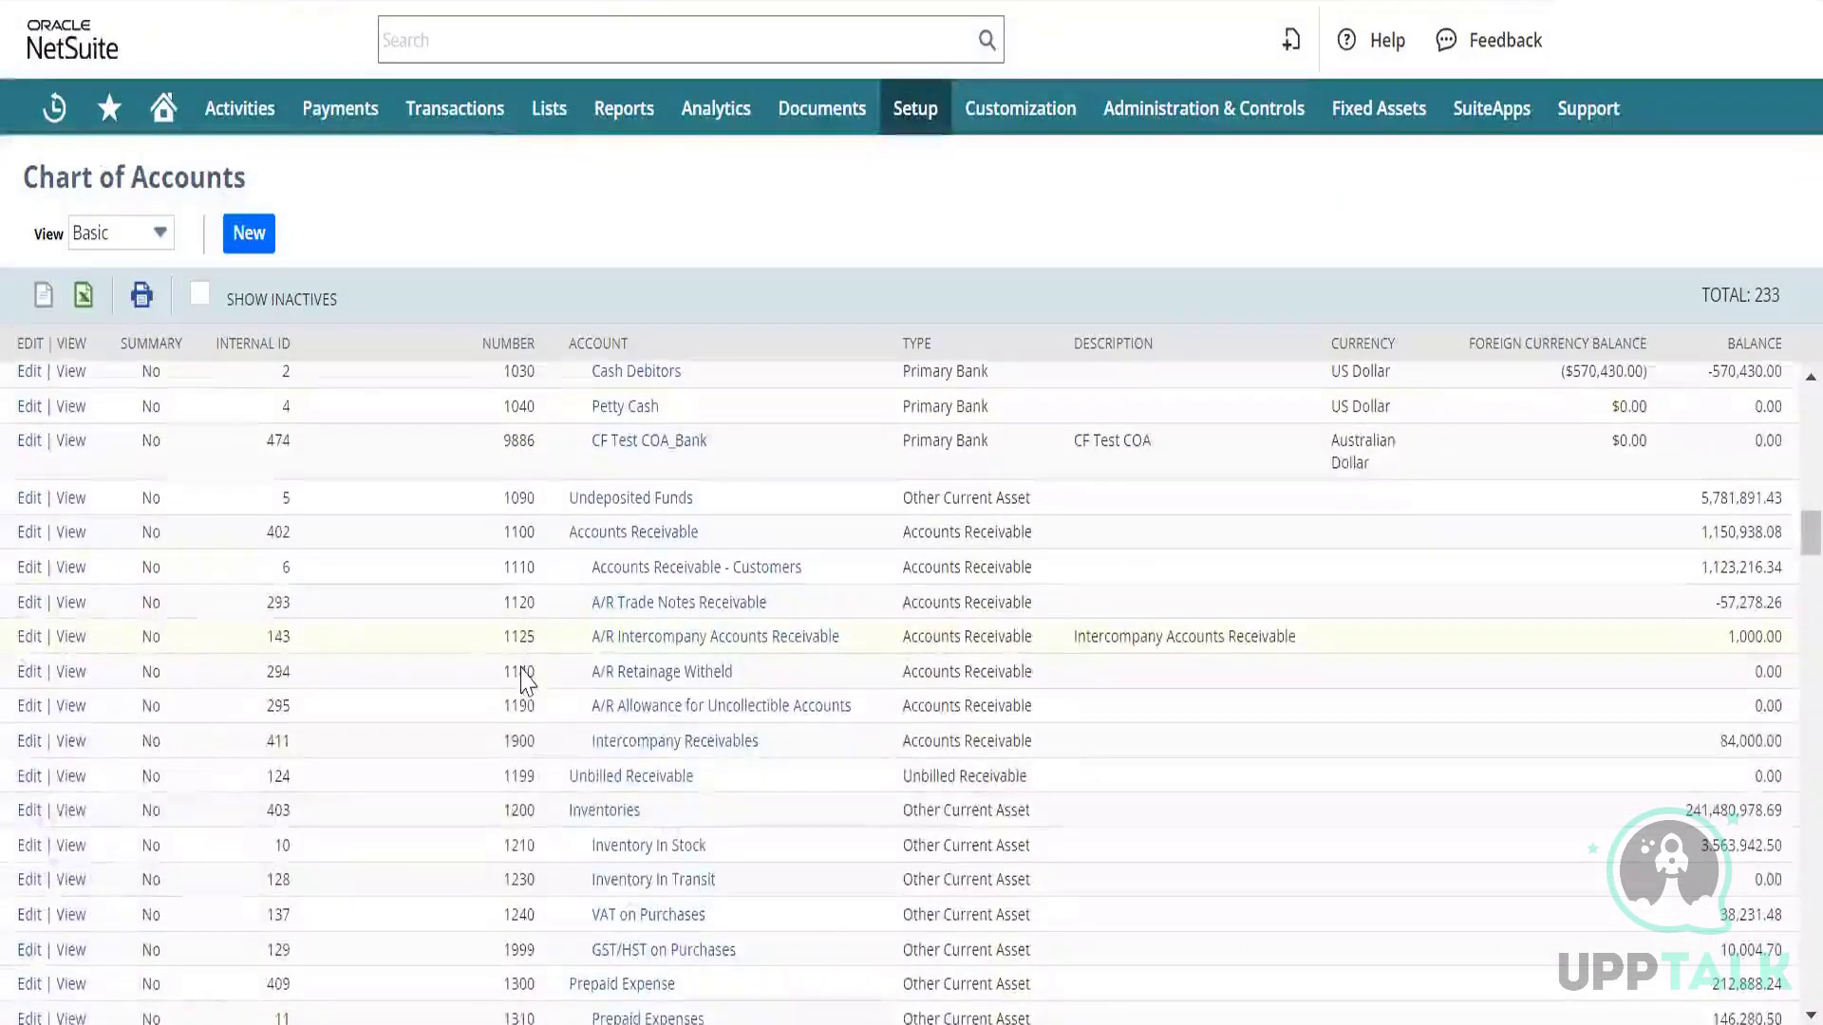
pyautogui.scroll(-3, 525, 676)
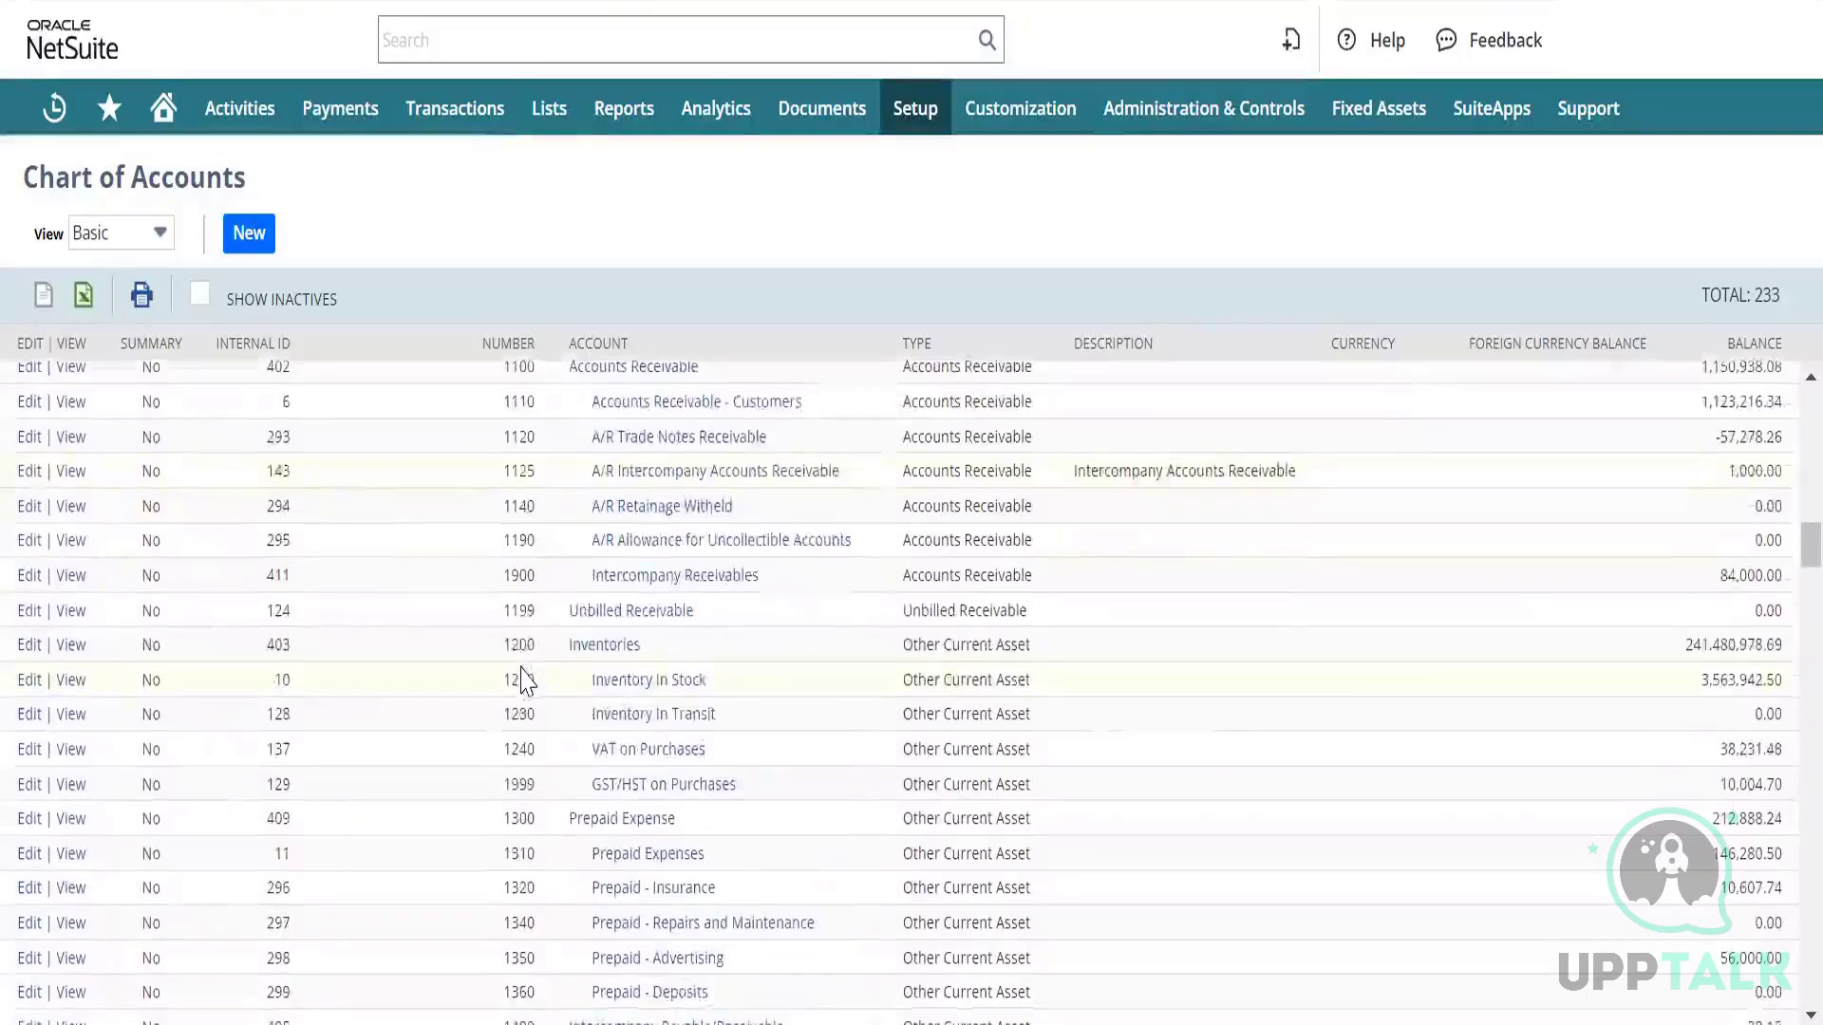
pyautogui.scroll(-10, 525, 676)
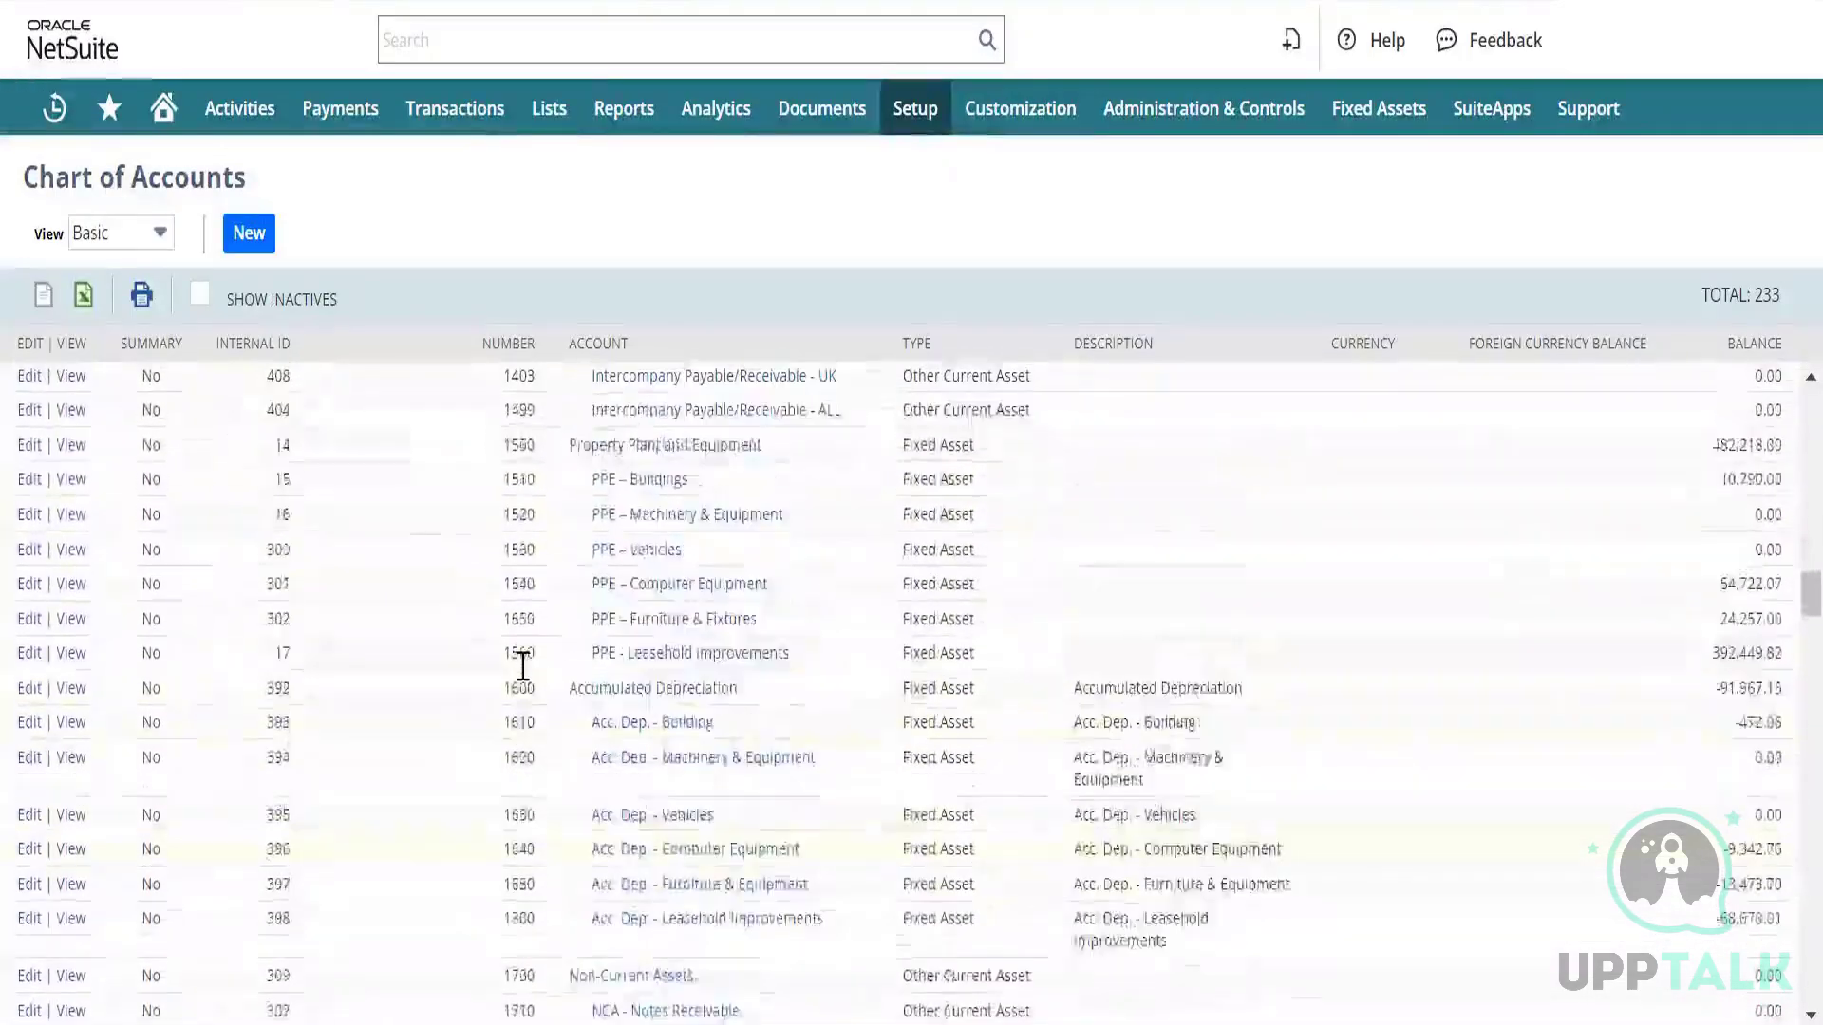
pyautogui.scroll(-10, 522, 667)
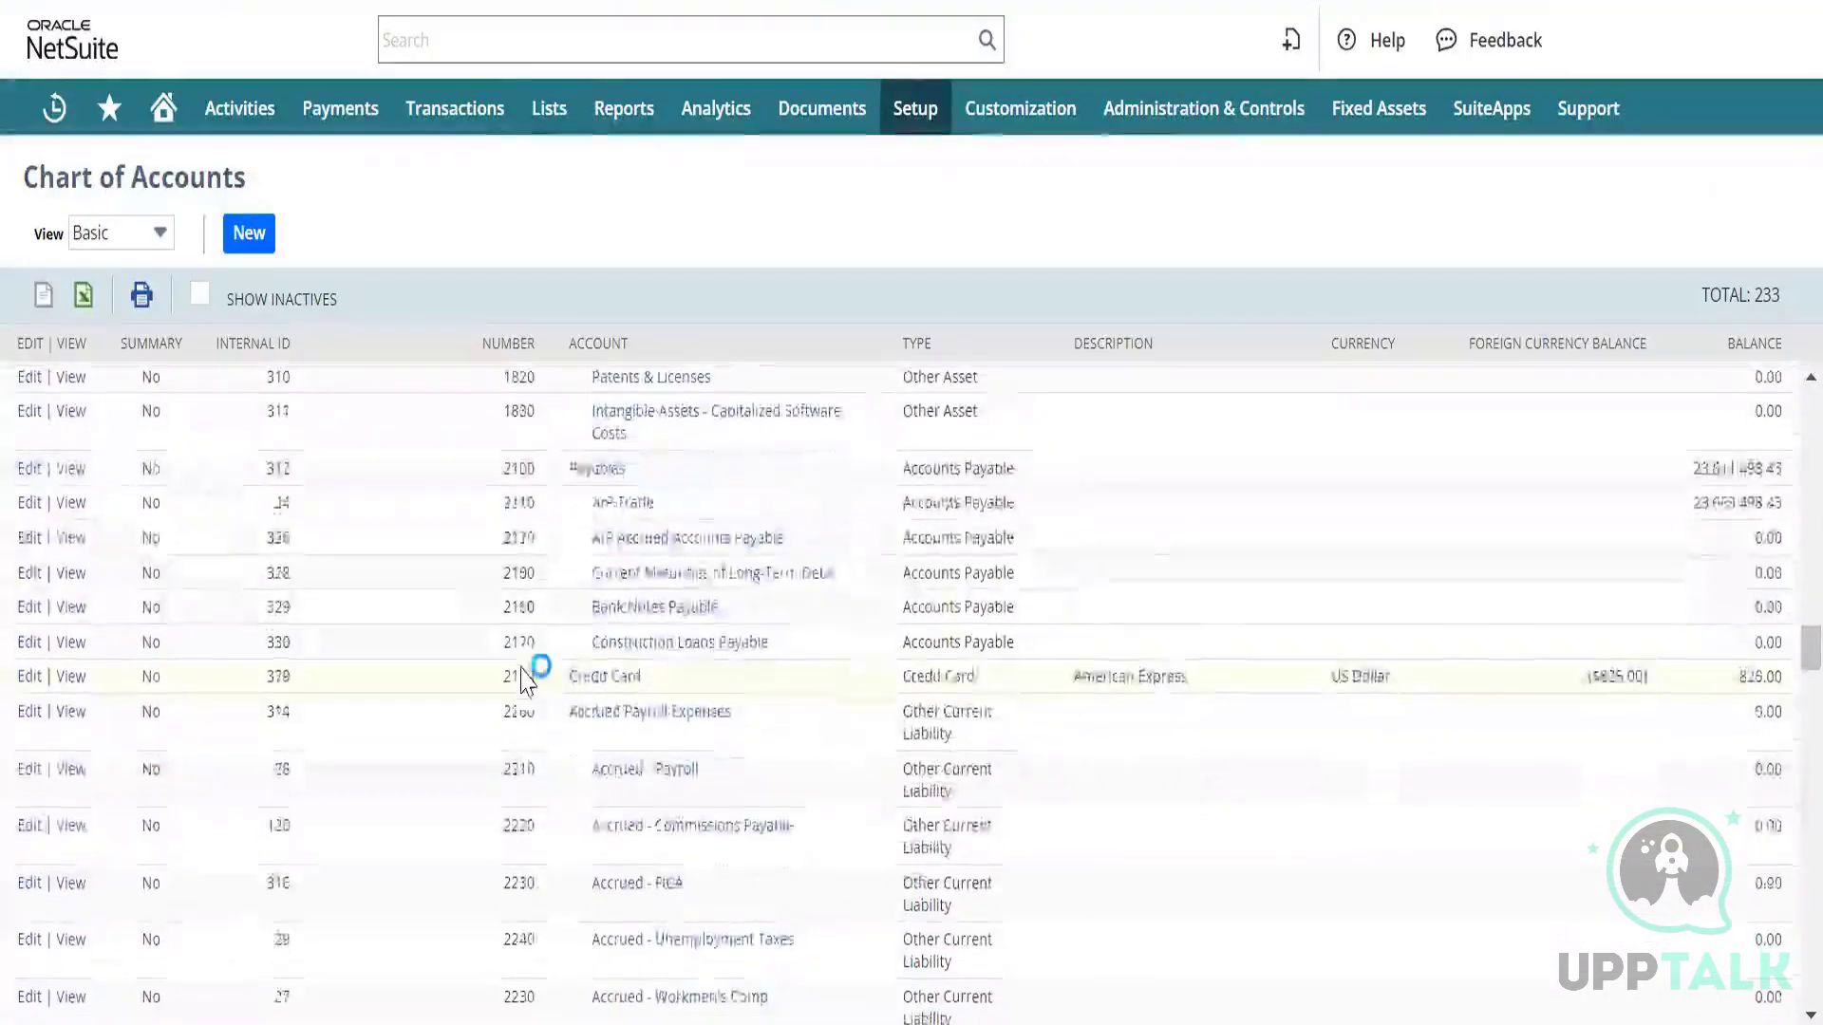
pyautogui.scroll(-5, 525, 676)
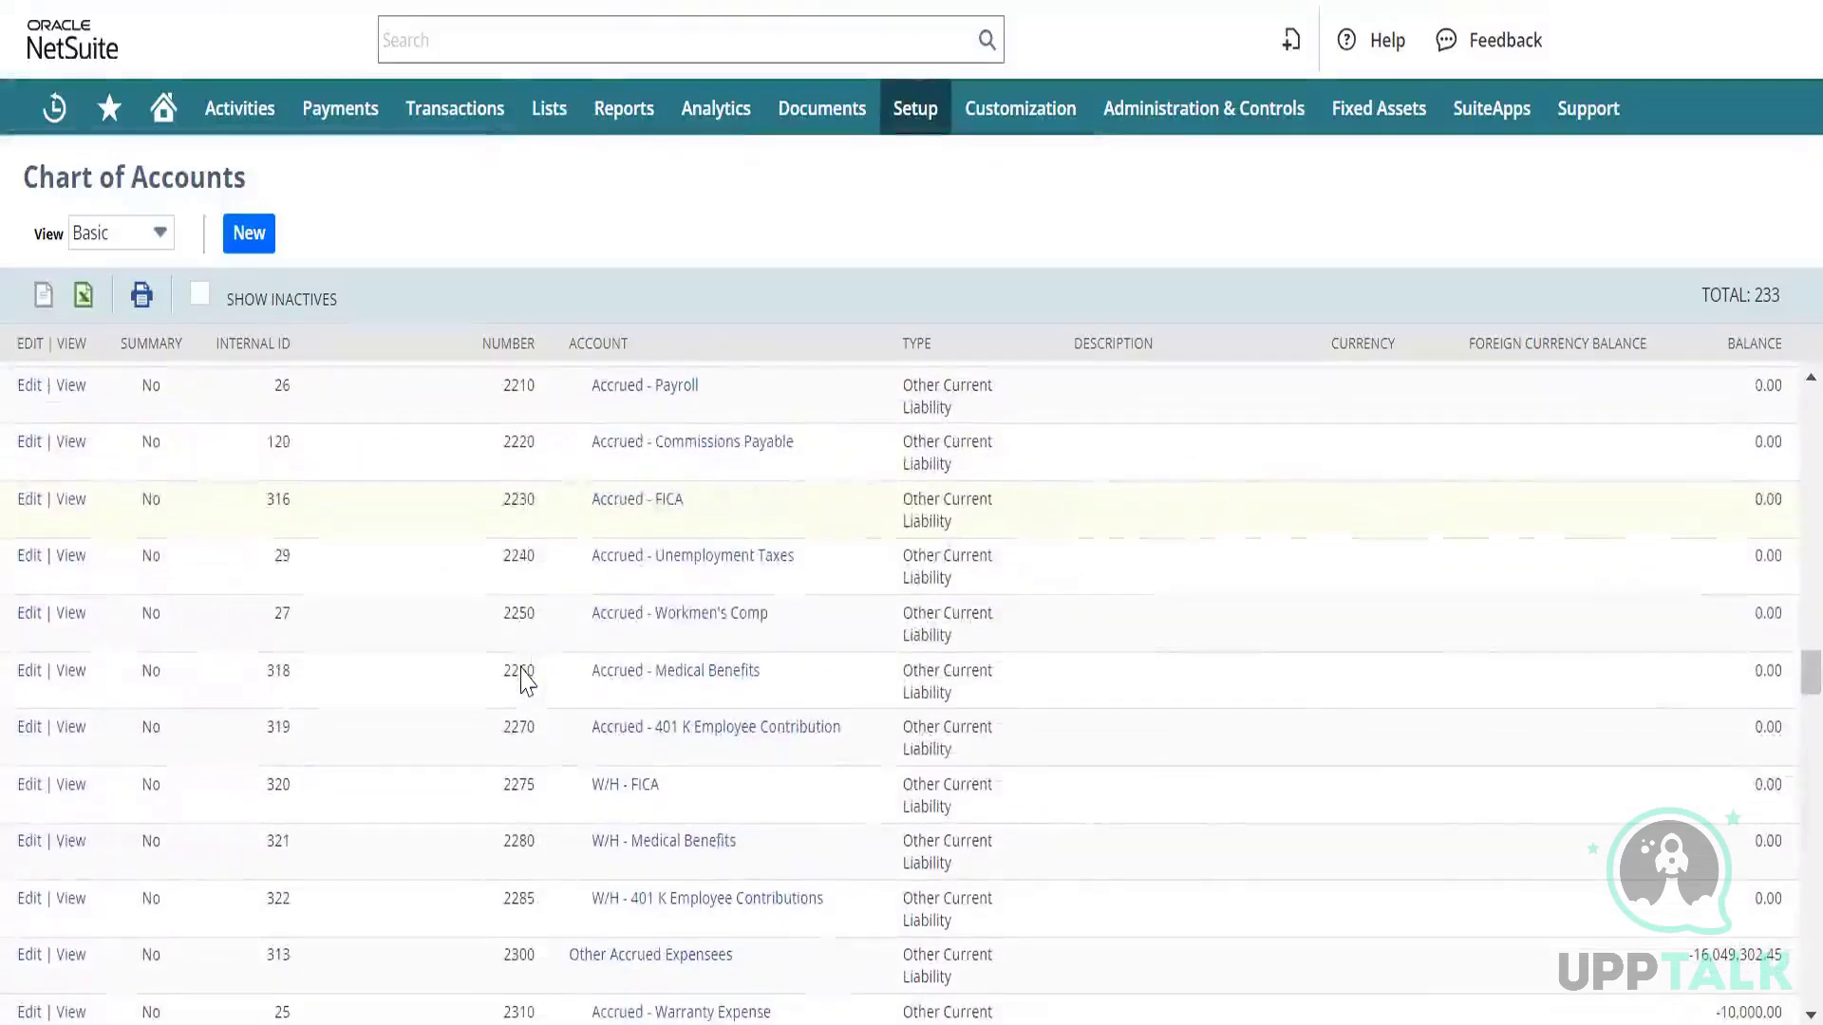
pyautogui.scroll(5, 522, 669)
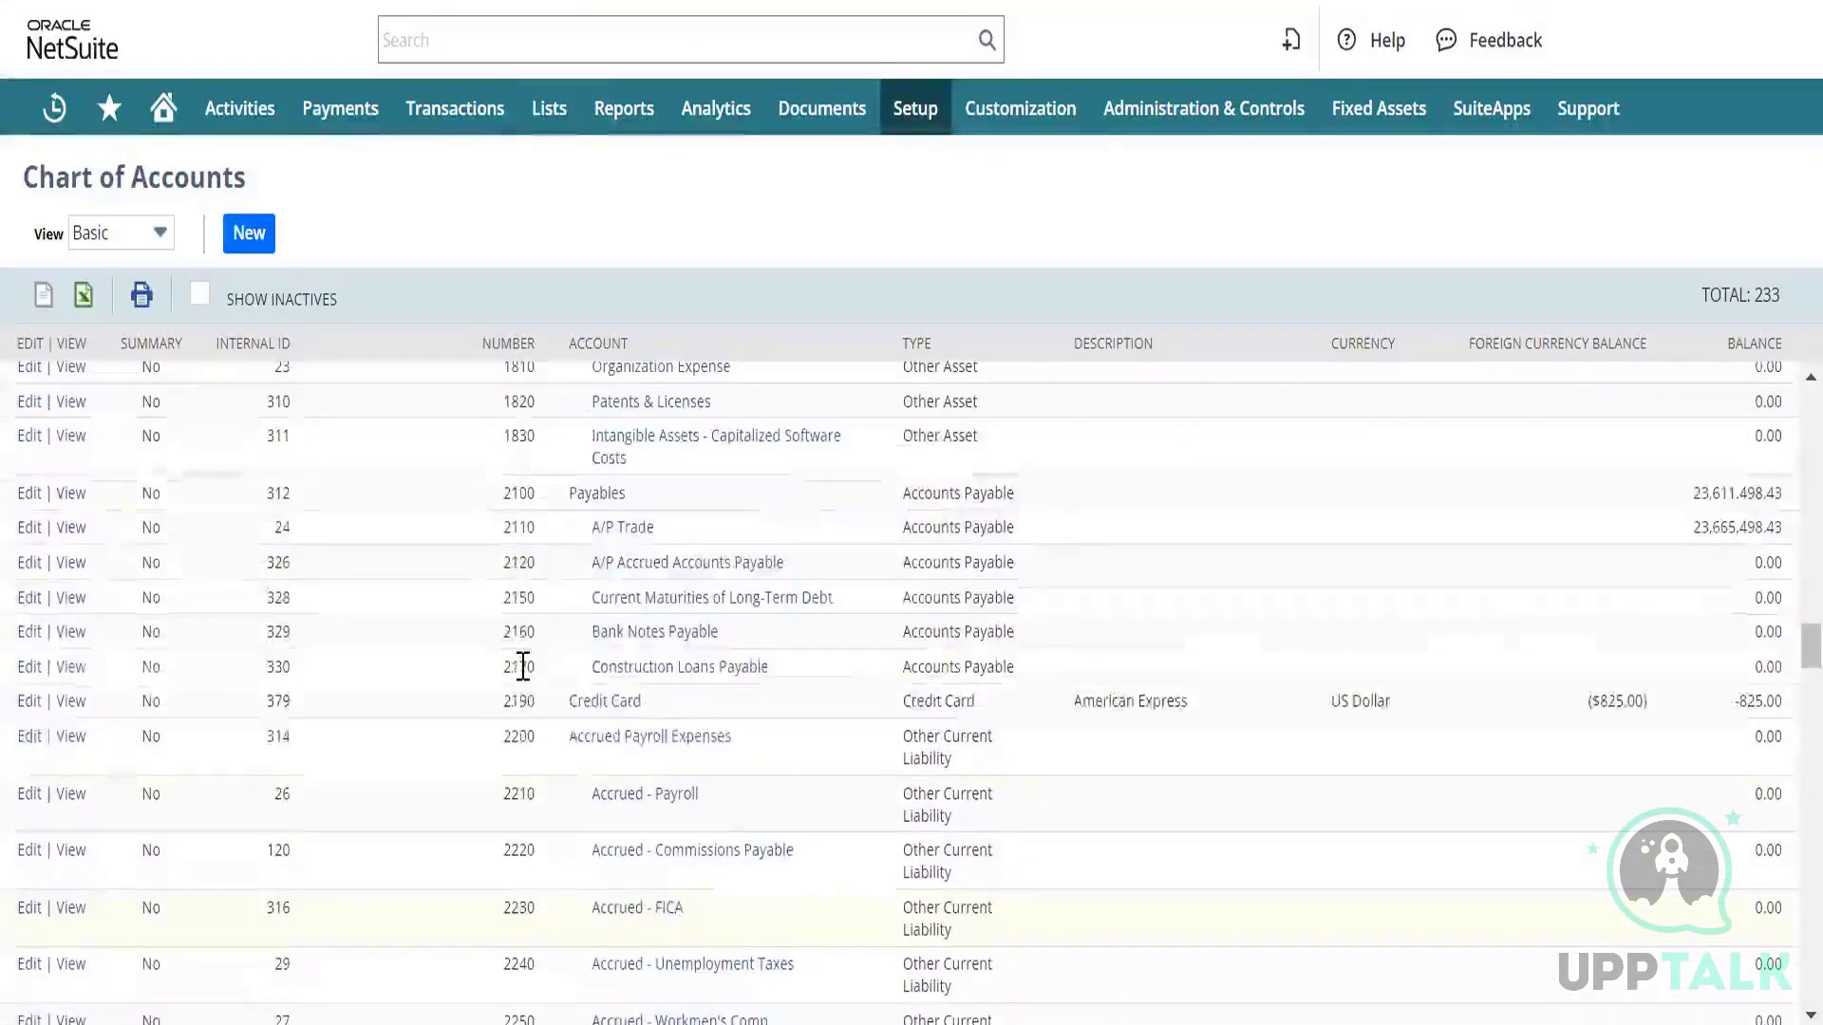
# Open the 2100 Payables register and open its Payables and A/P Trade links in new tabs.
pyautogui.click(584, 499)
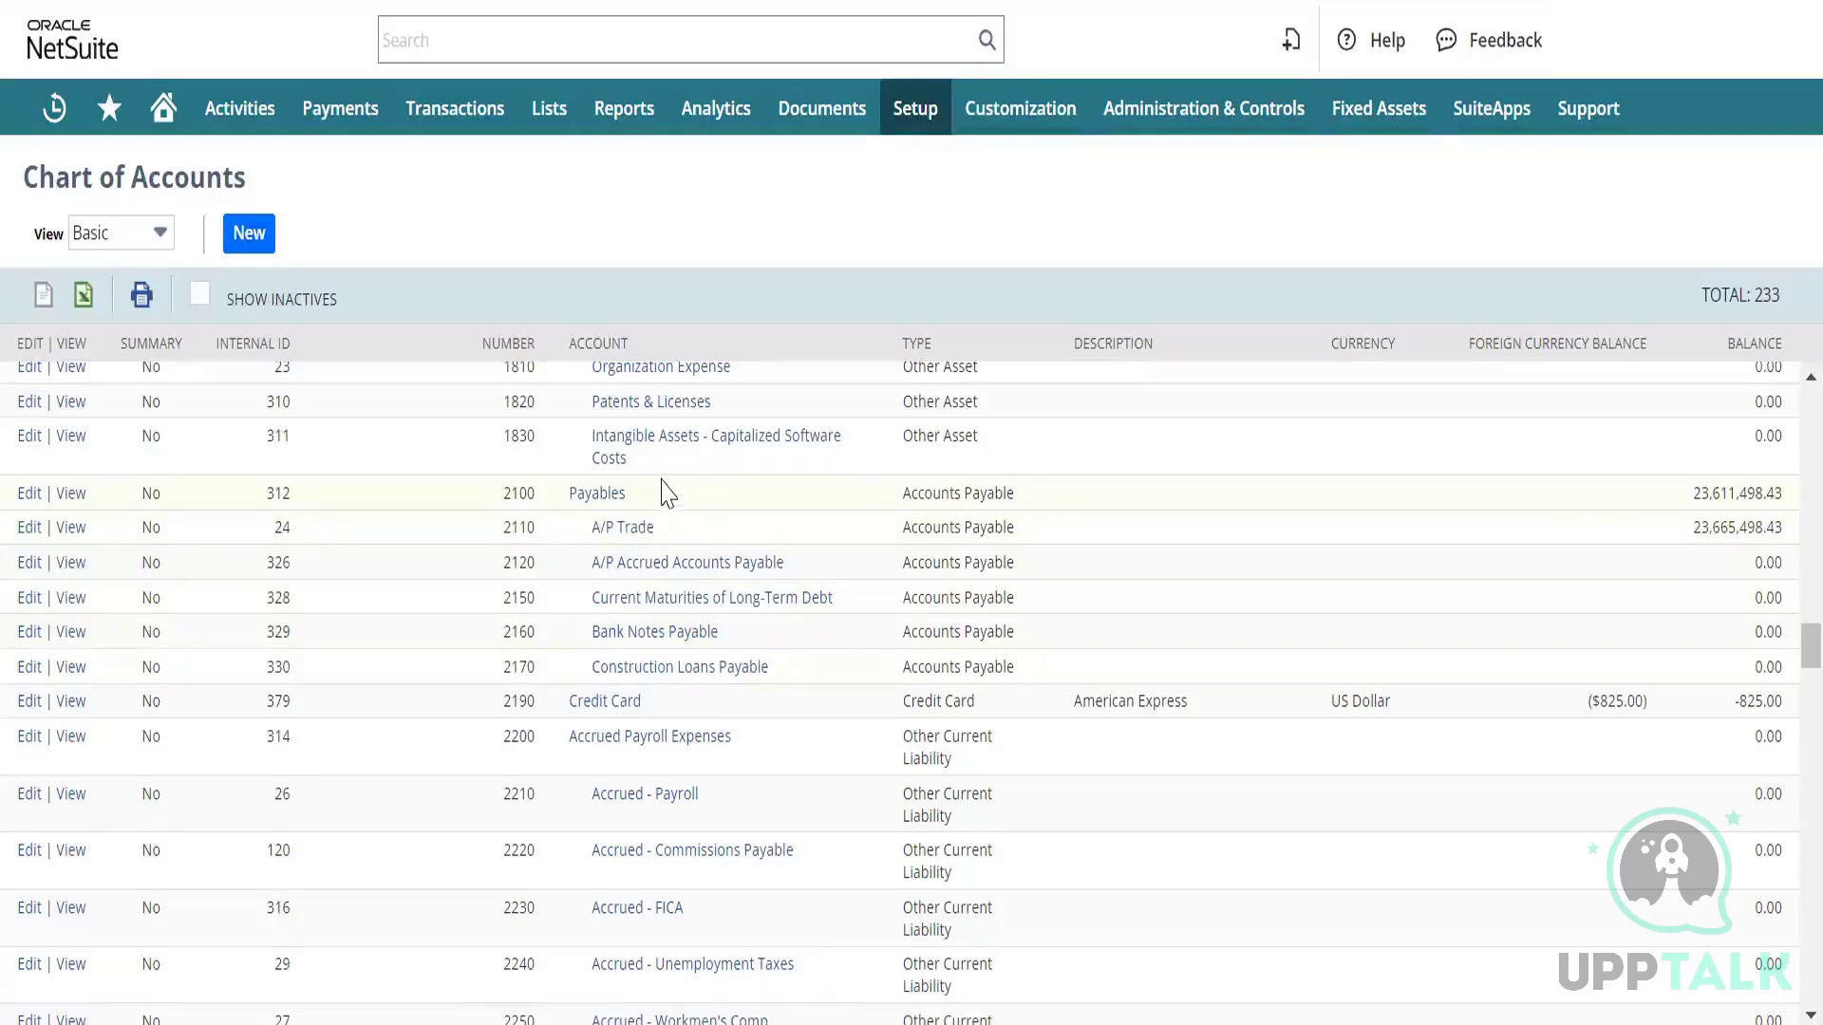
pyautogui.rightClick(594, 503)
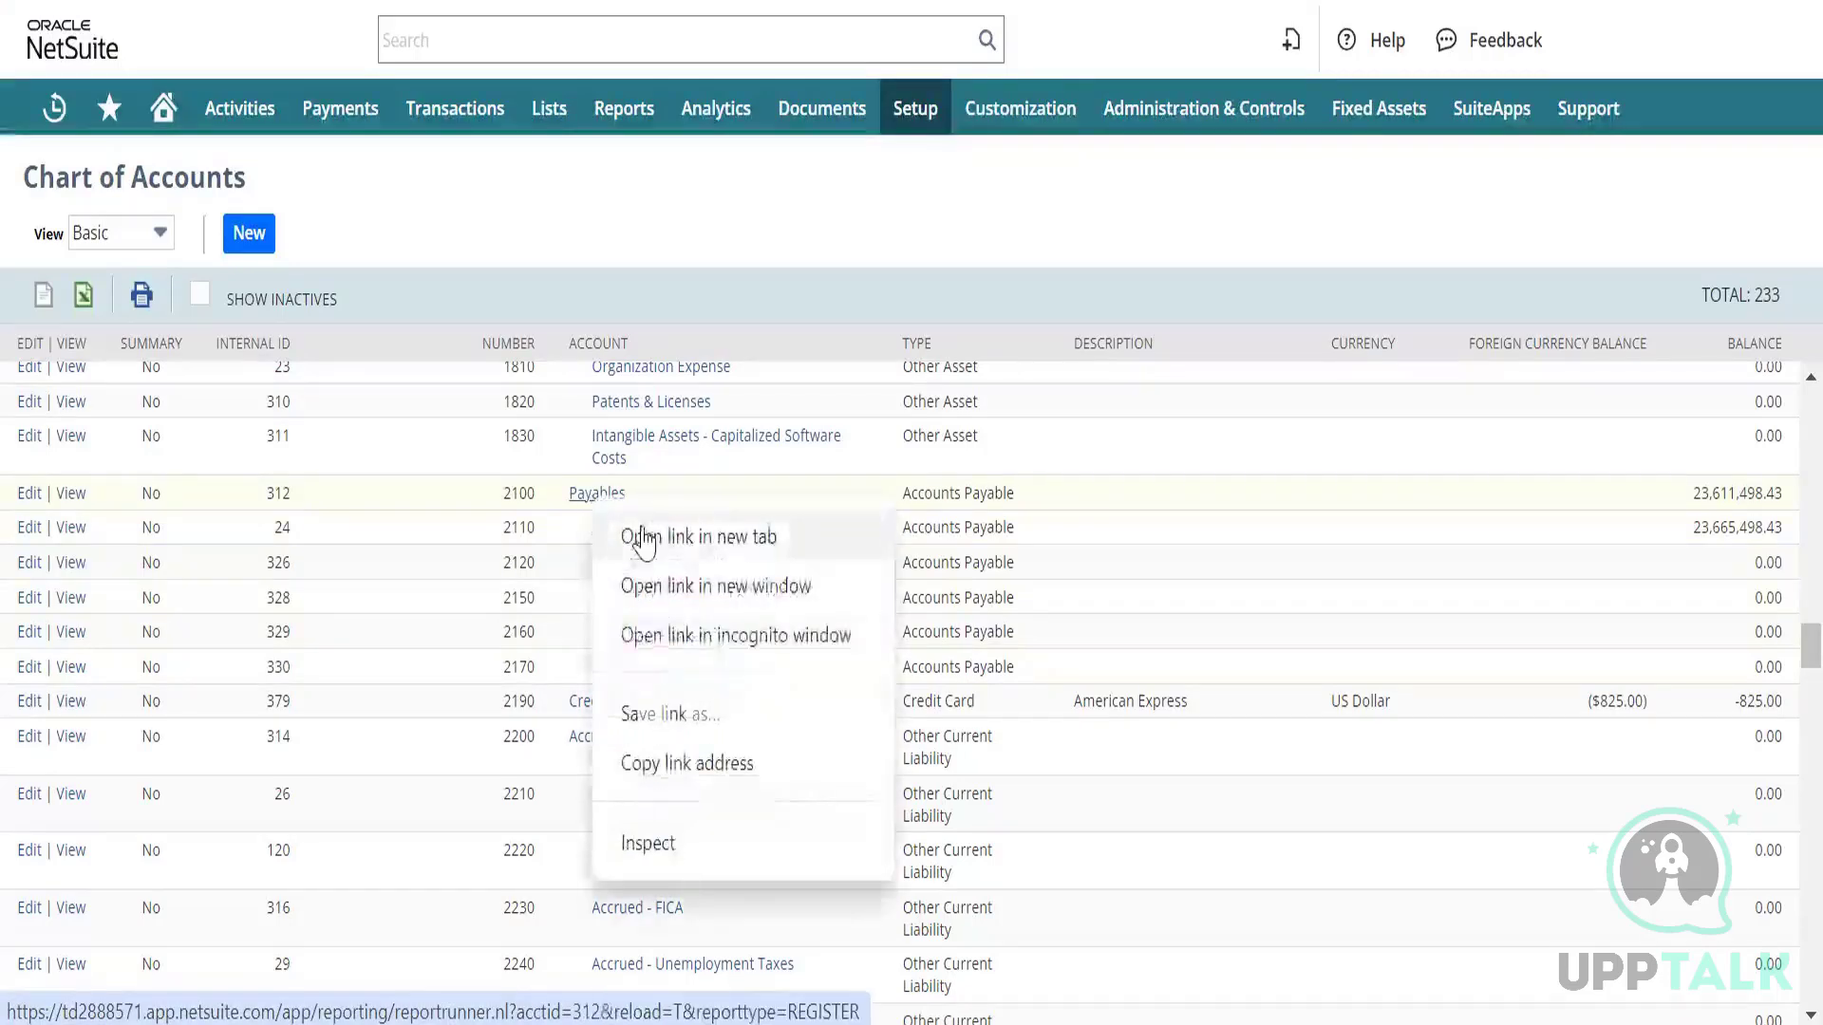
pyautogui.click(634, 533)
pyautogui.rightClick(626, 534)
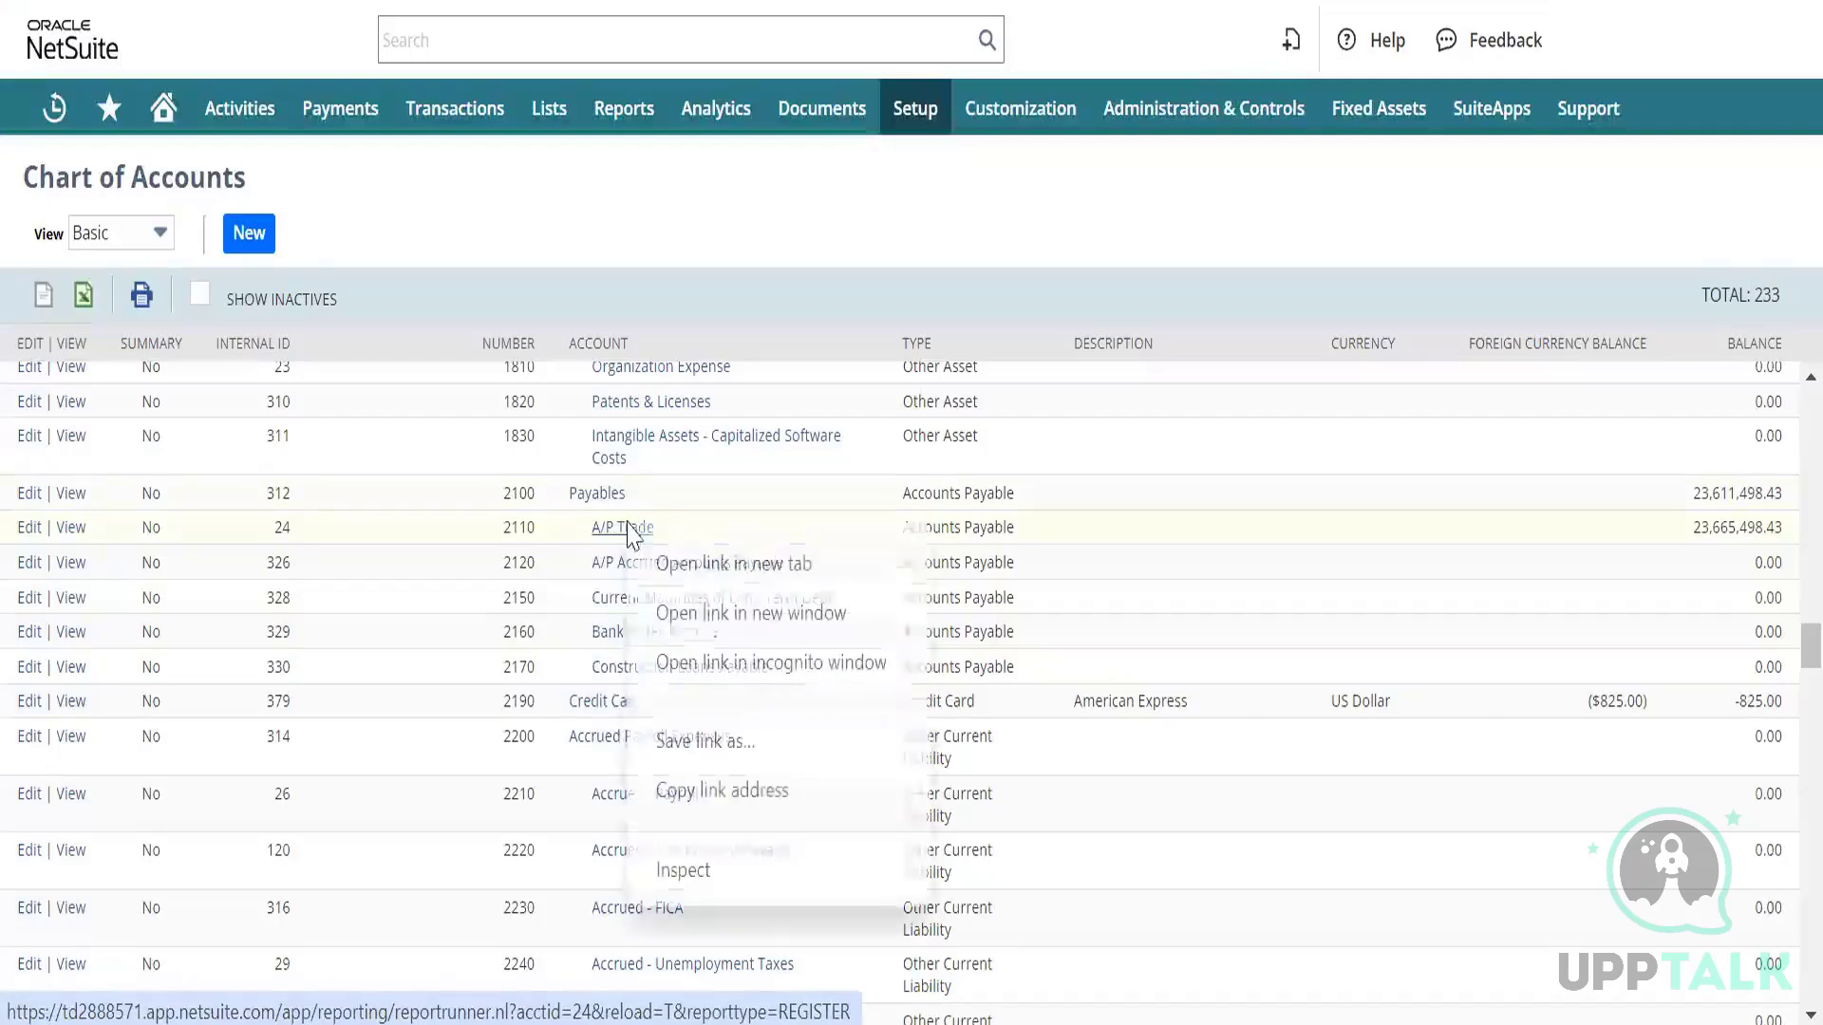
pyautogui.click(696, 569)
pyautogui.click(696, 565)
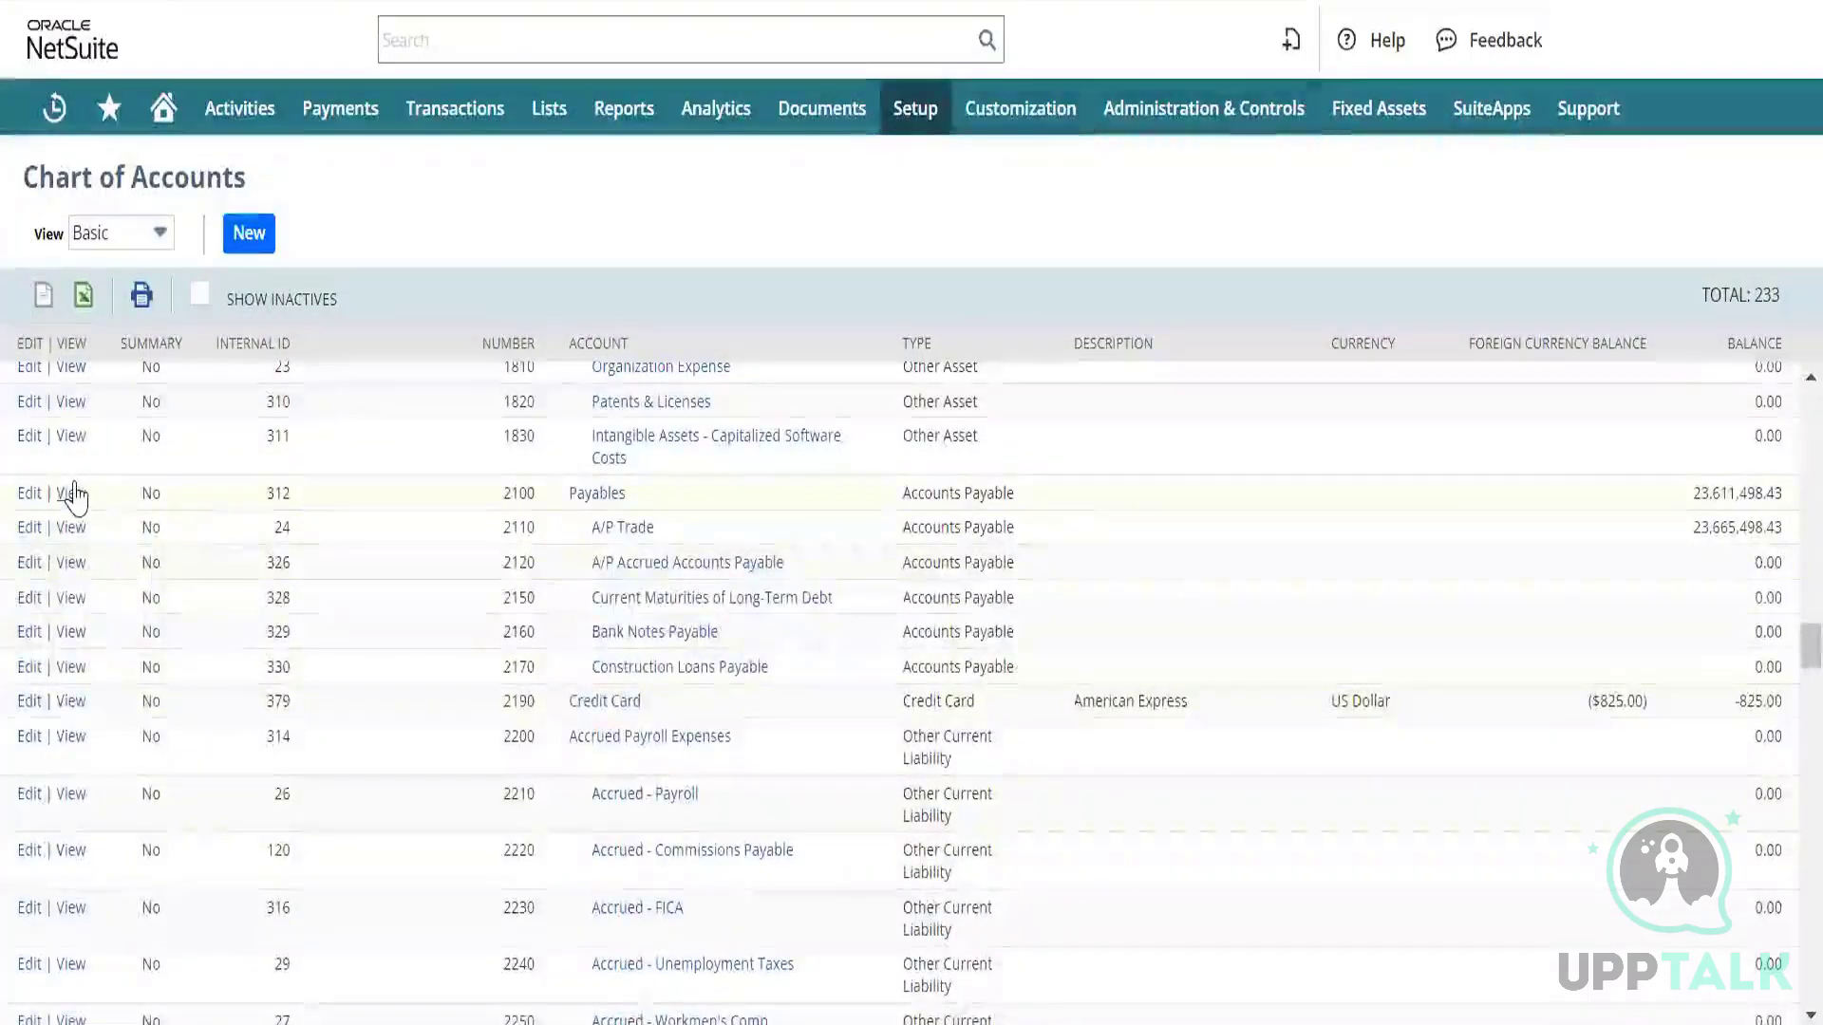
# Open the Payables and 2110 A/P Trade account records in new browser tabs.
pyautogui.rightClick(76, 506)
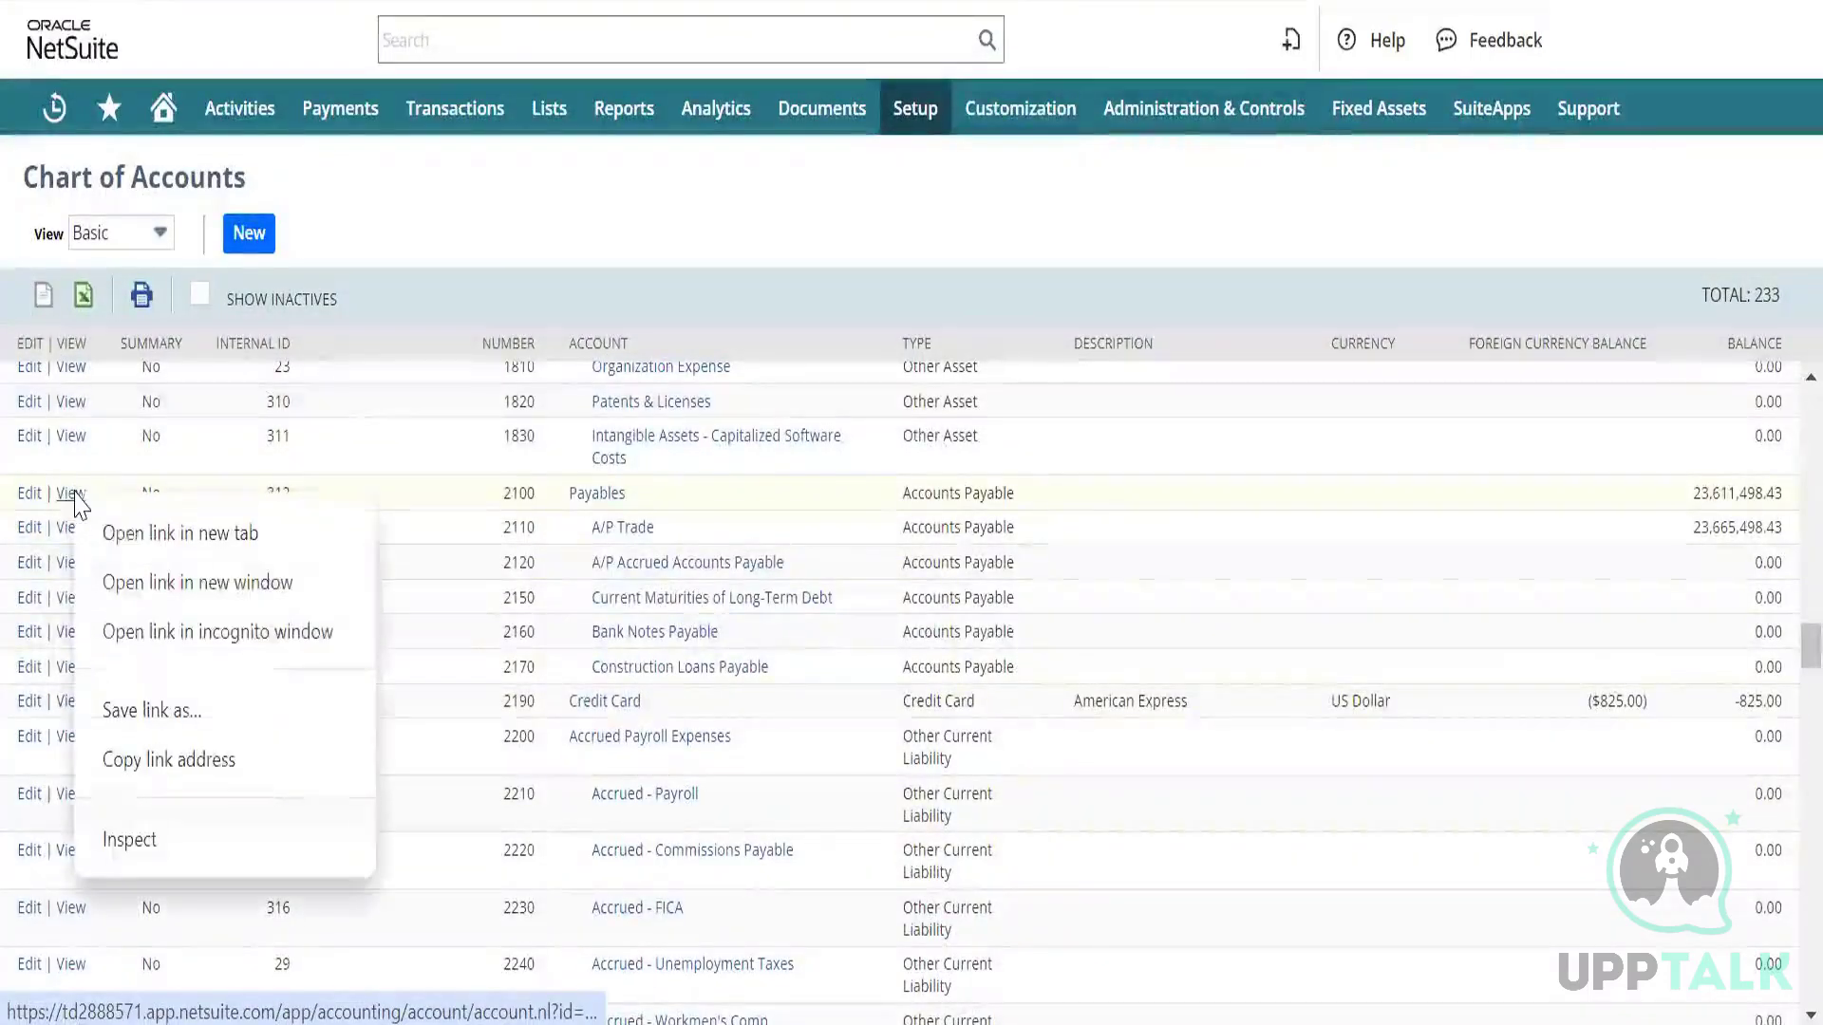
pyautogui.click(134, 529)
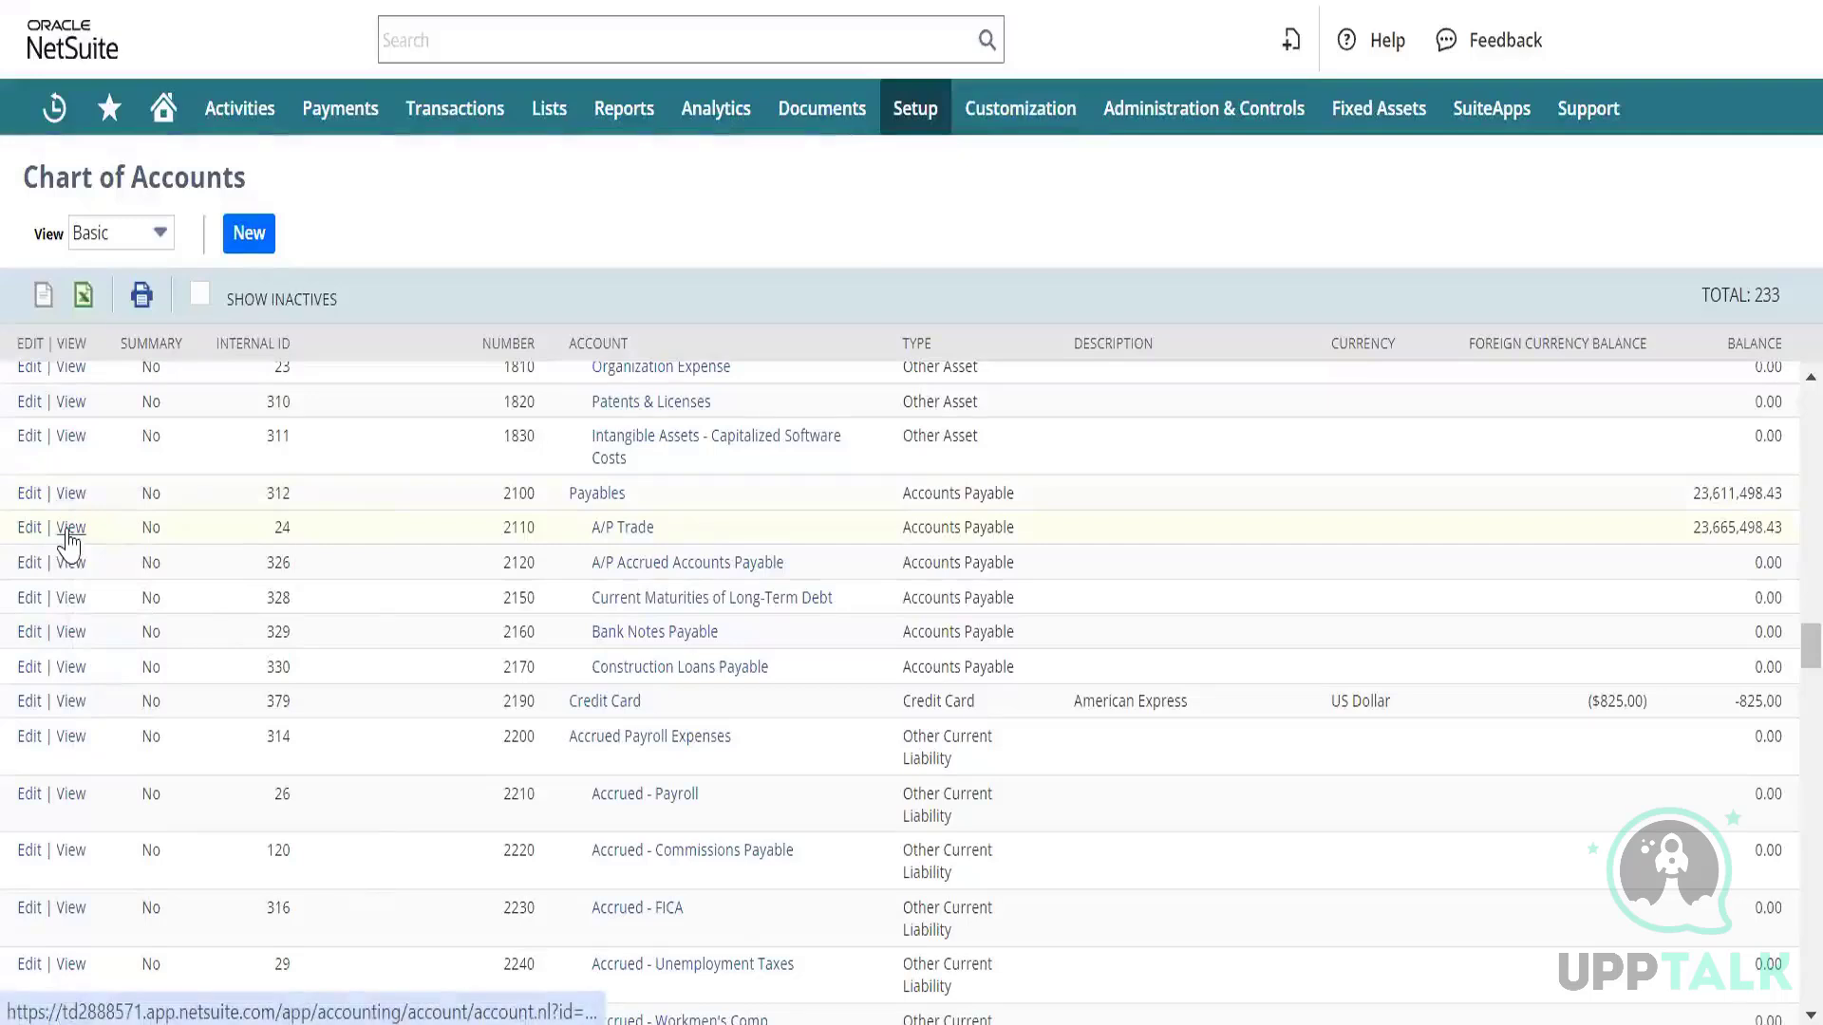
pyautogui.rightClick(69, 536)
pyautogui.click(152, 565)
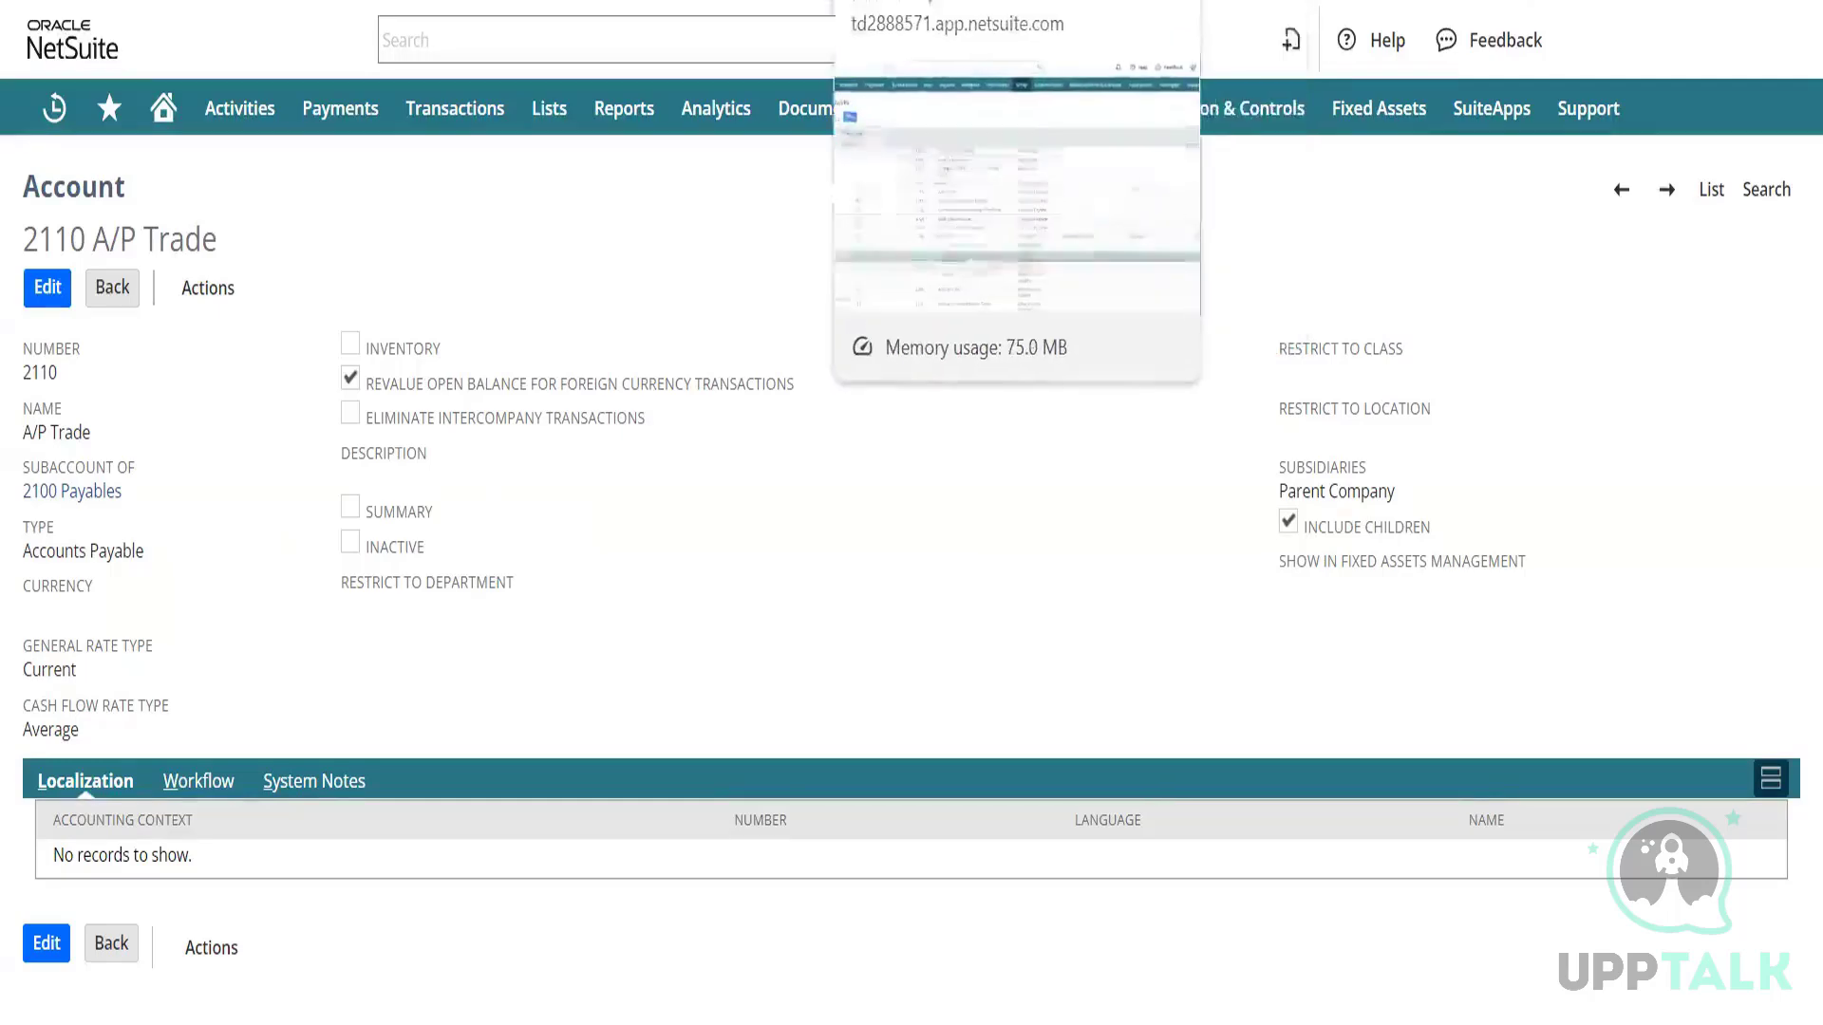
# Return to the Chart of Accounts tab and open the 2100 Payables account record.
pyautogui.click(902, 0)
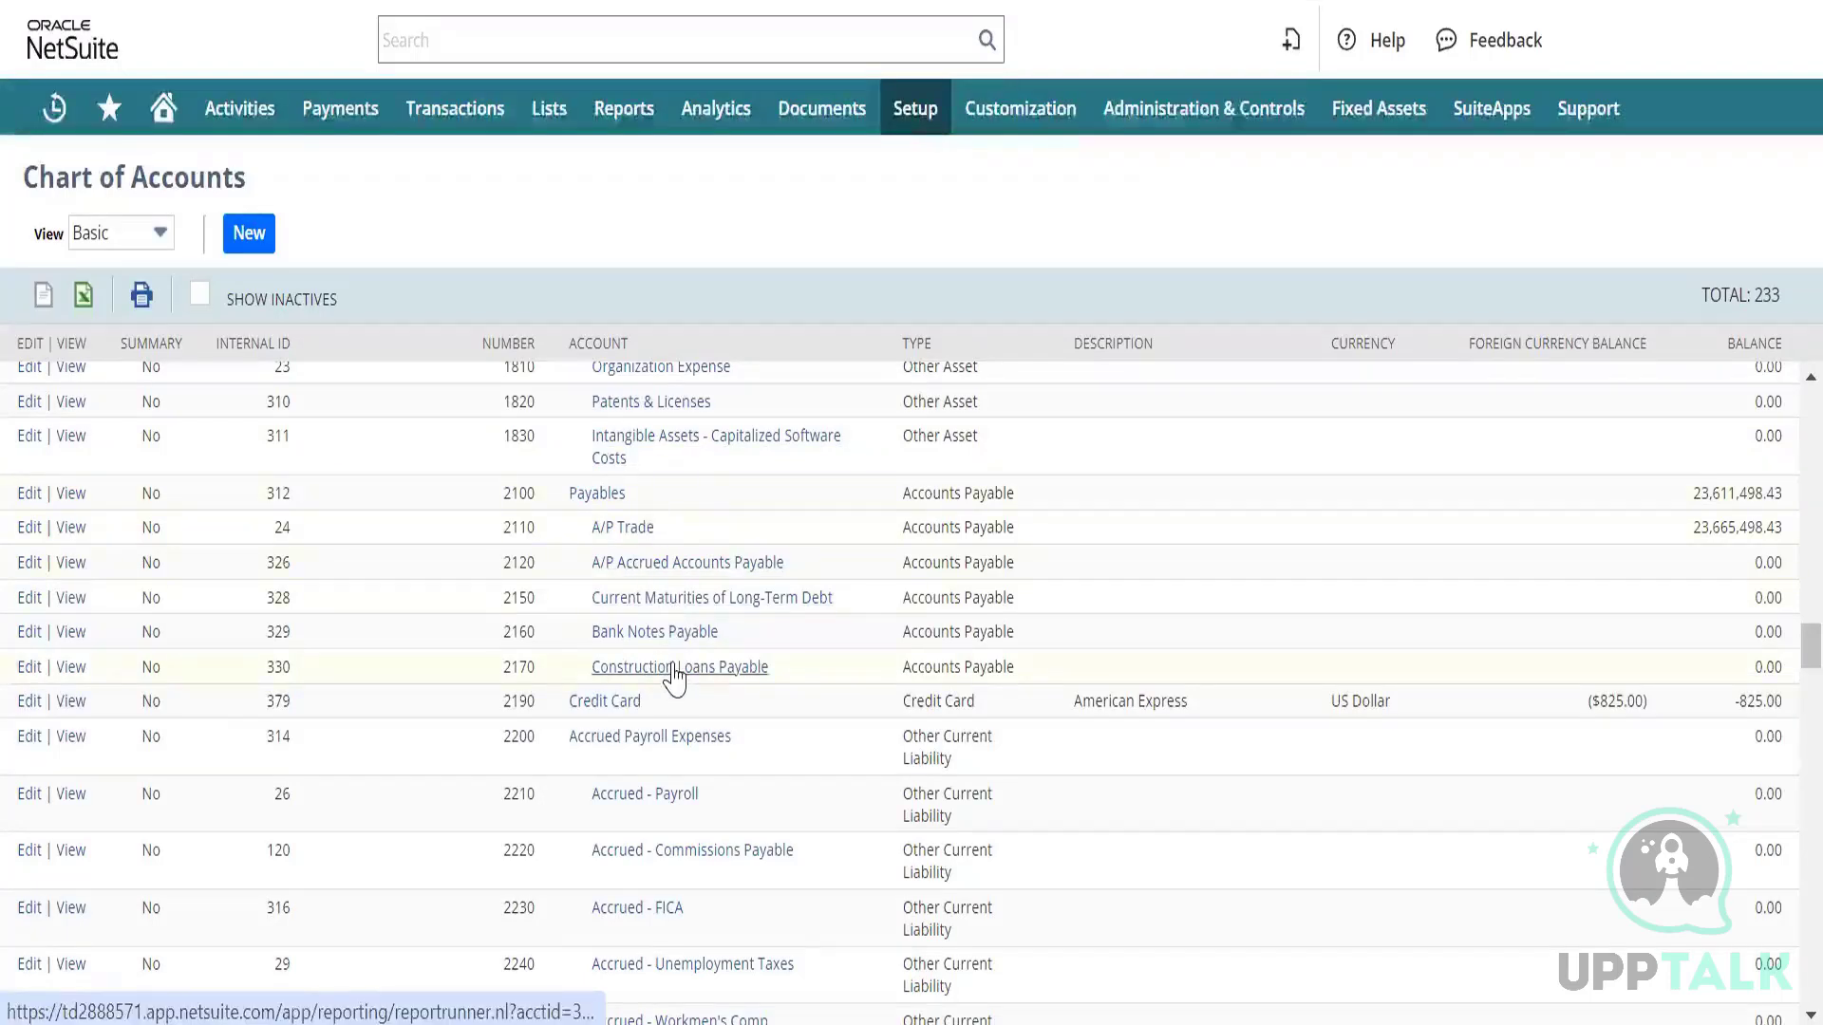
pyautogui.click(598, 527)
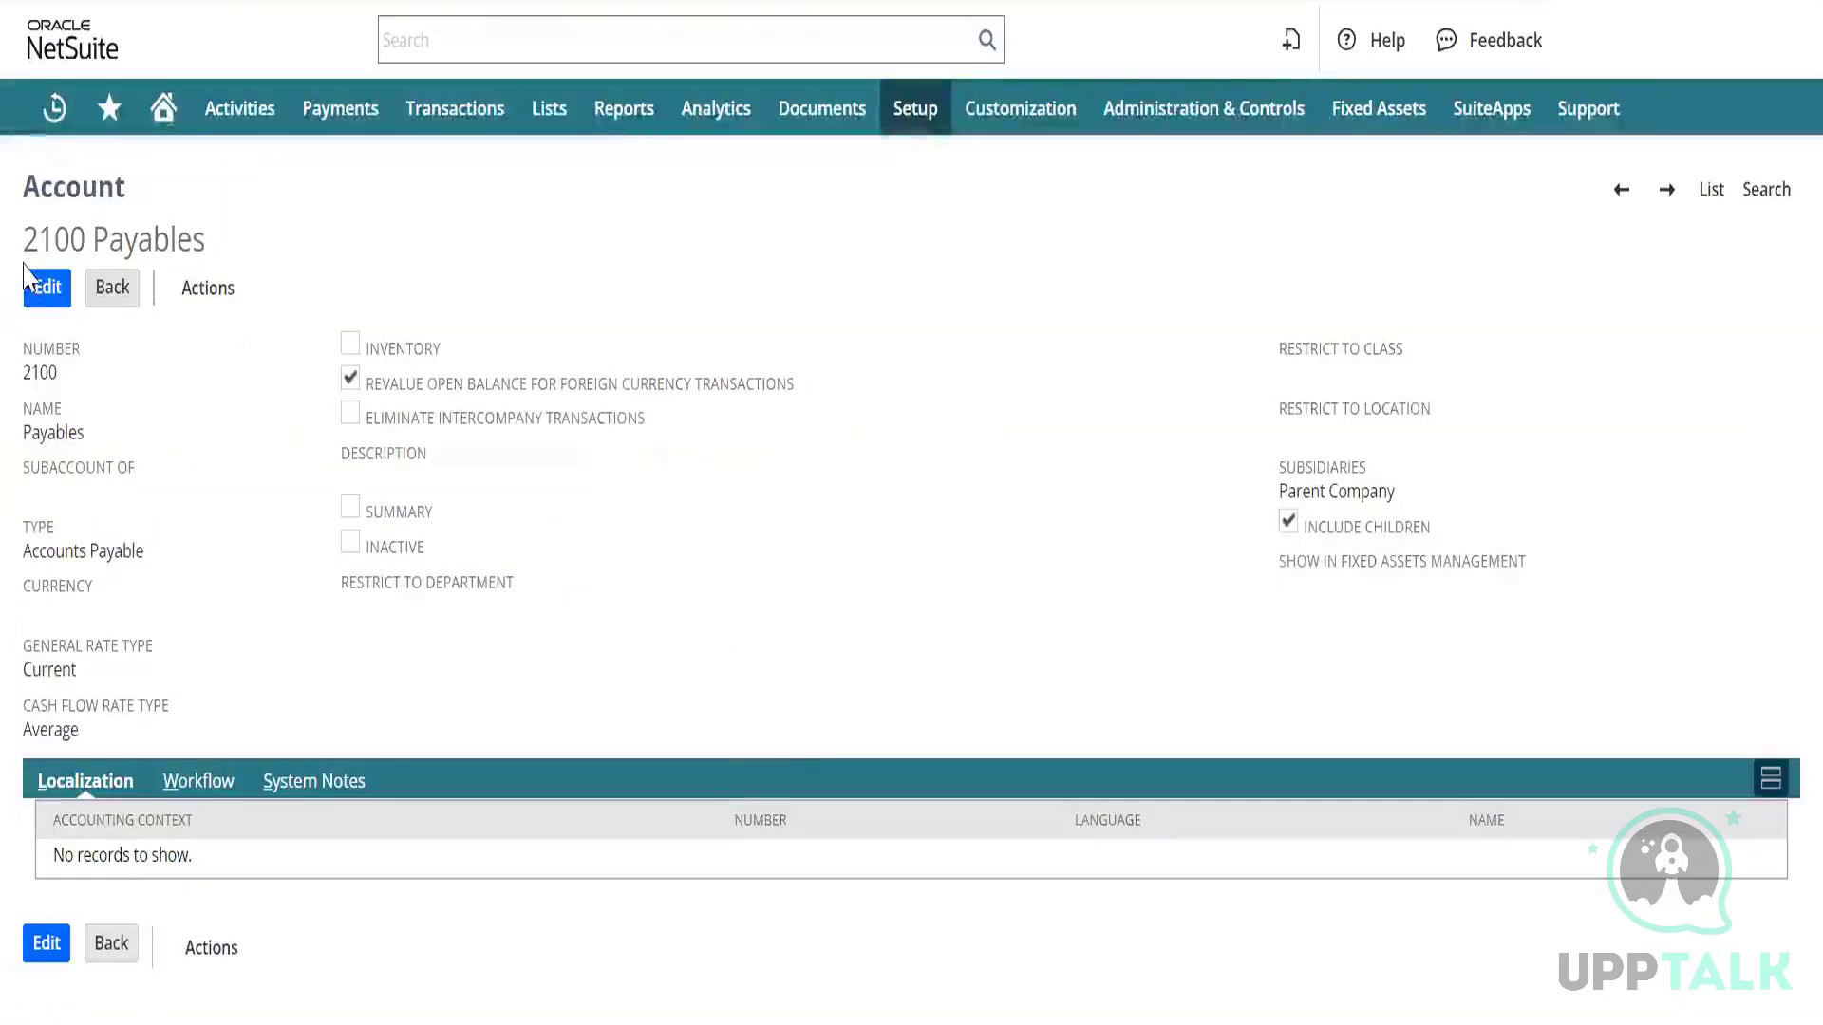
# Edit 2100 Payables, tick Summary, accept the balance warning, and save the account.
pyautogui.click(42, 286)
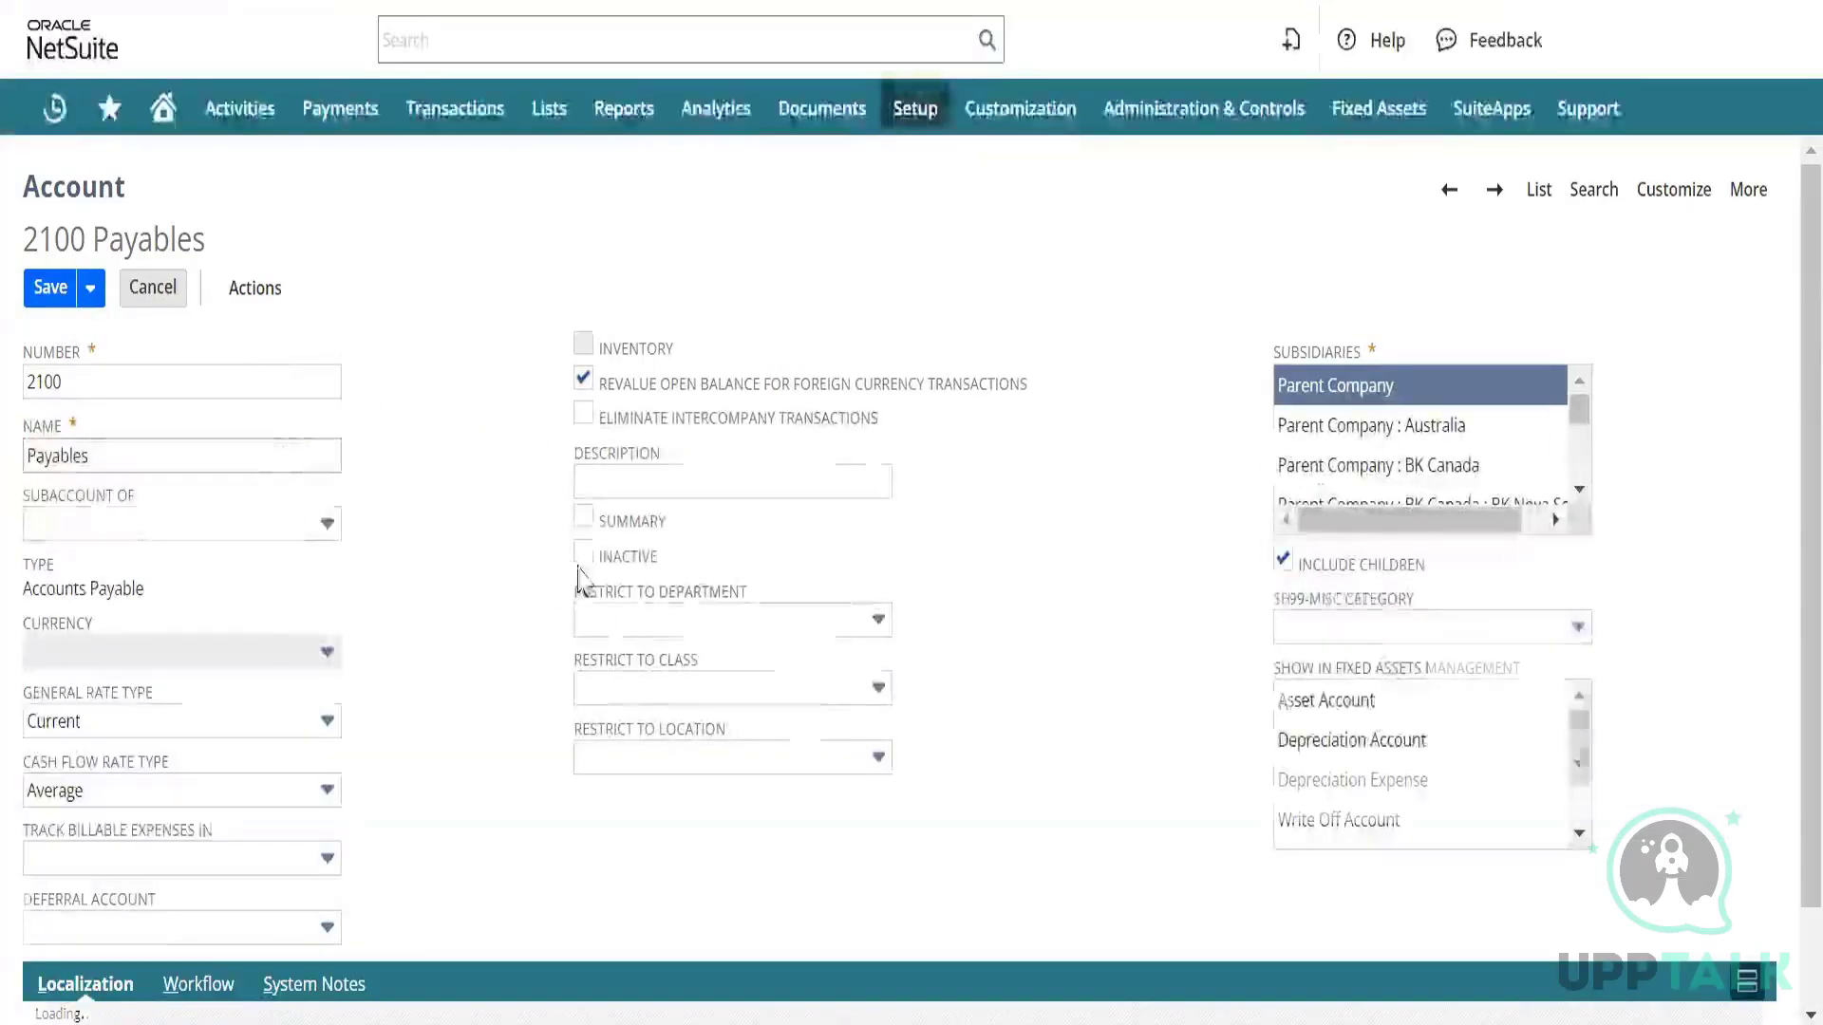
pyautogui.click(584, 521)
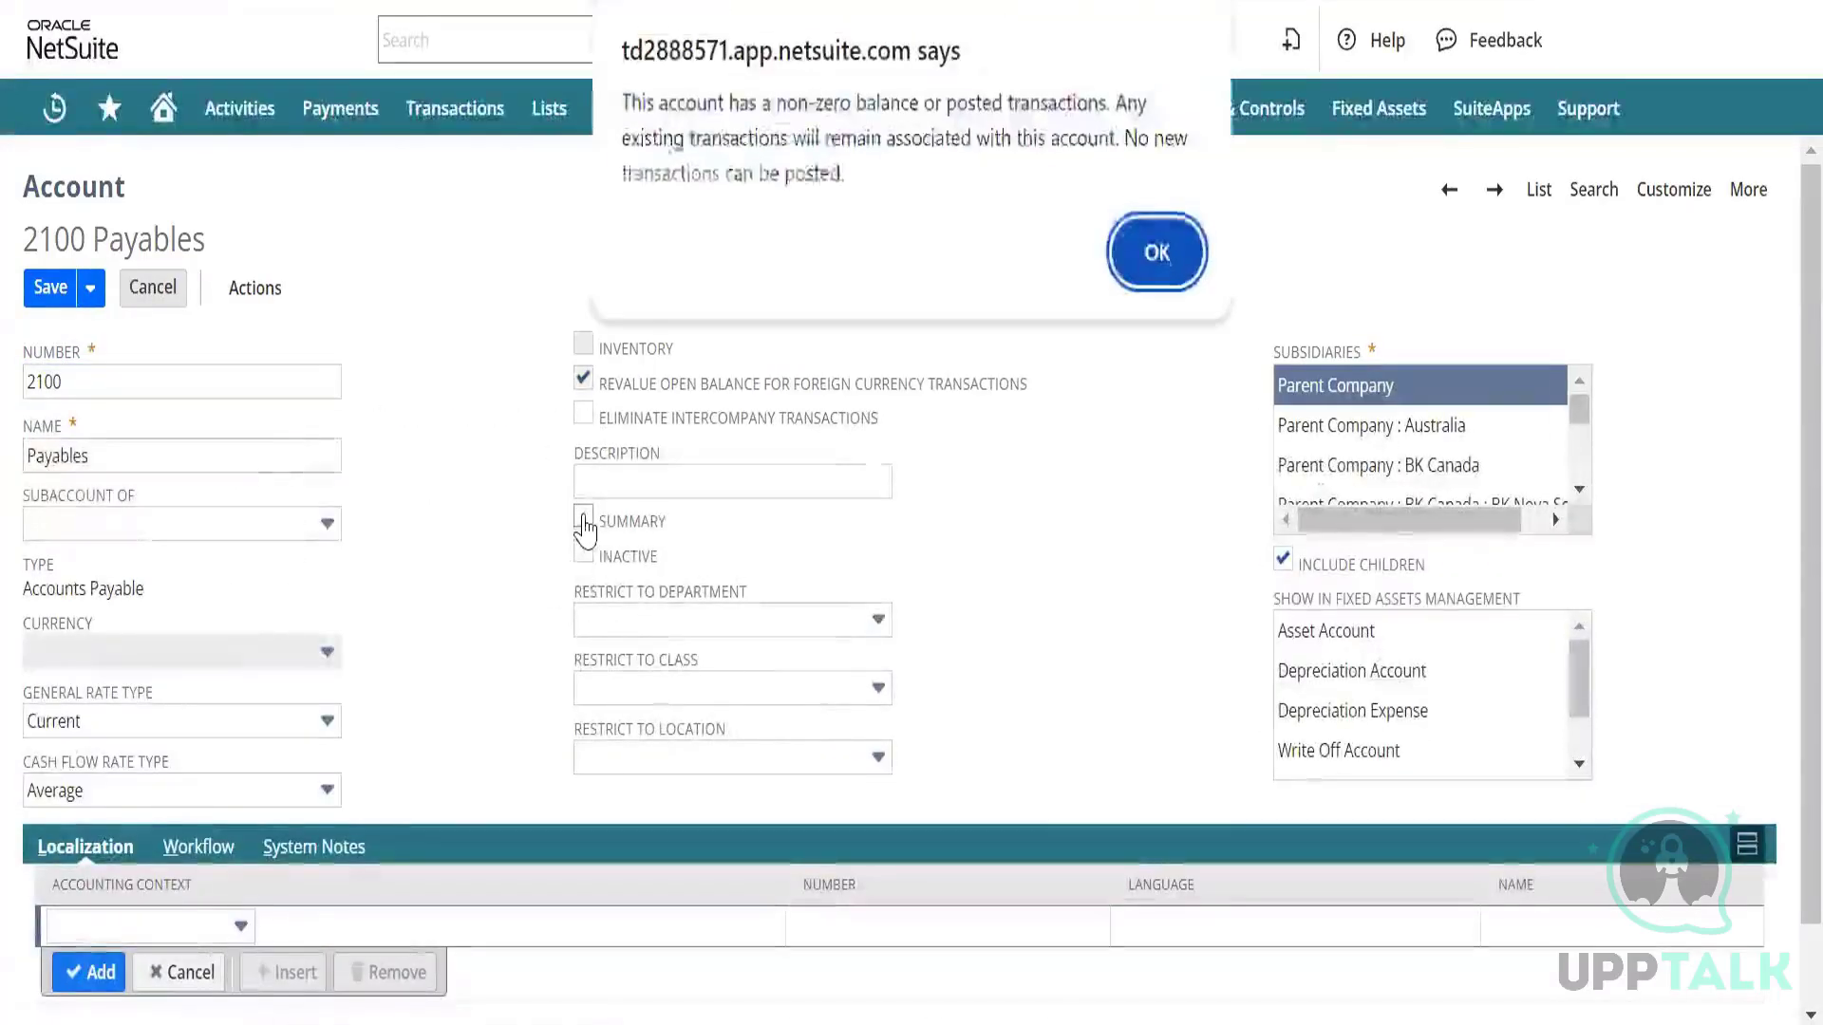
pyautogui.click(1152, 249)
pyautogui.click(49, 287)
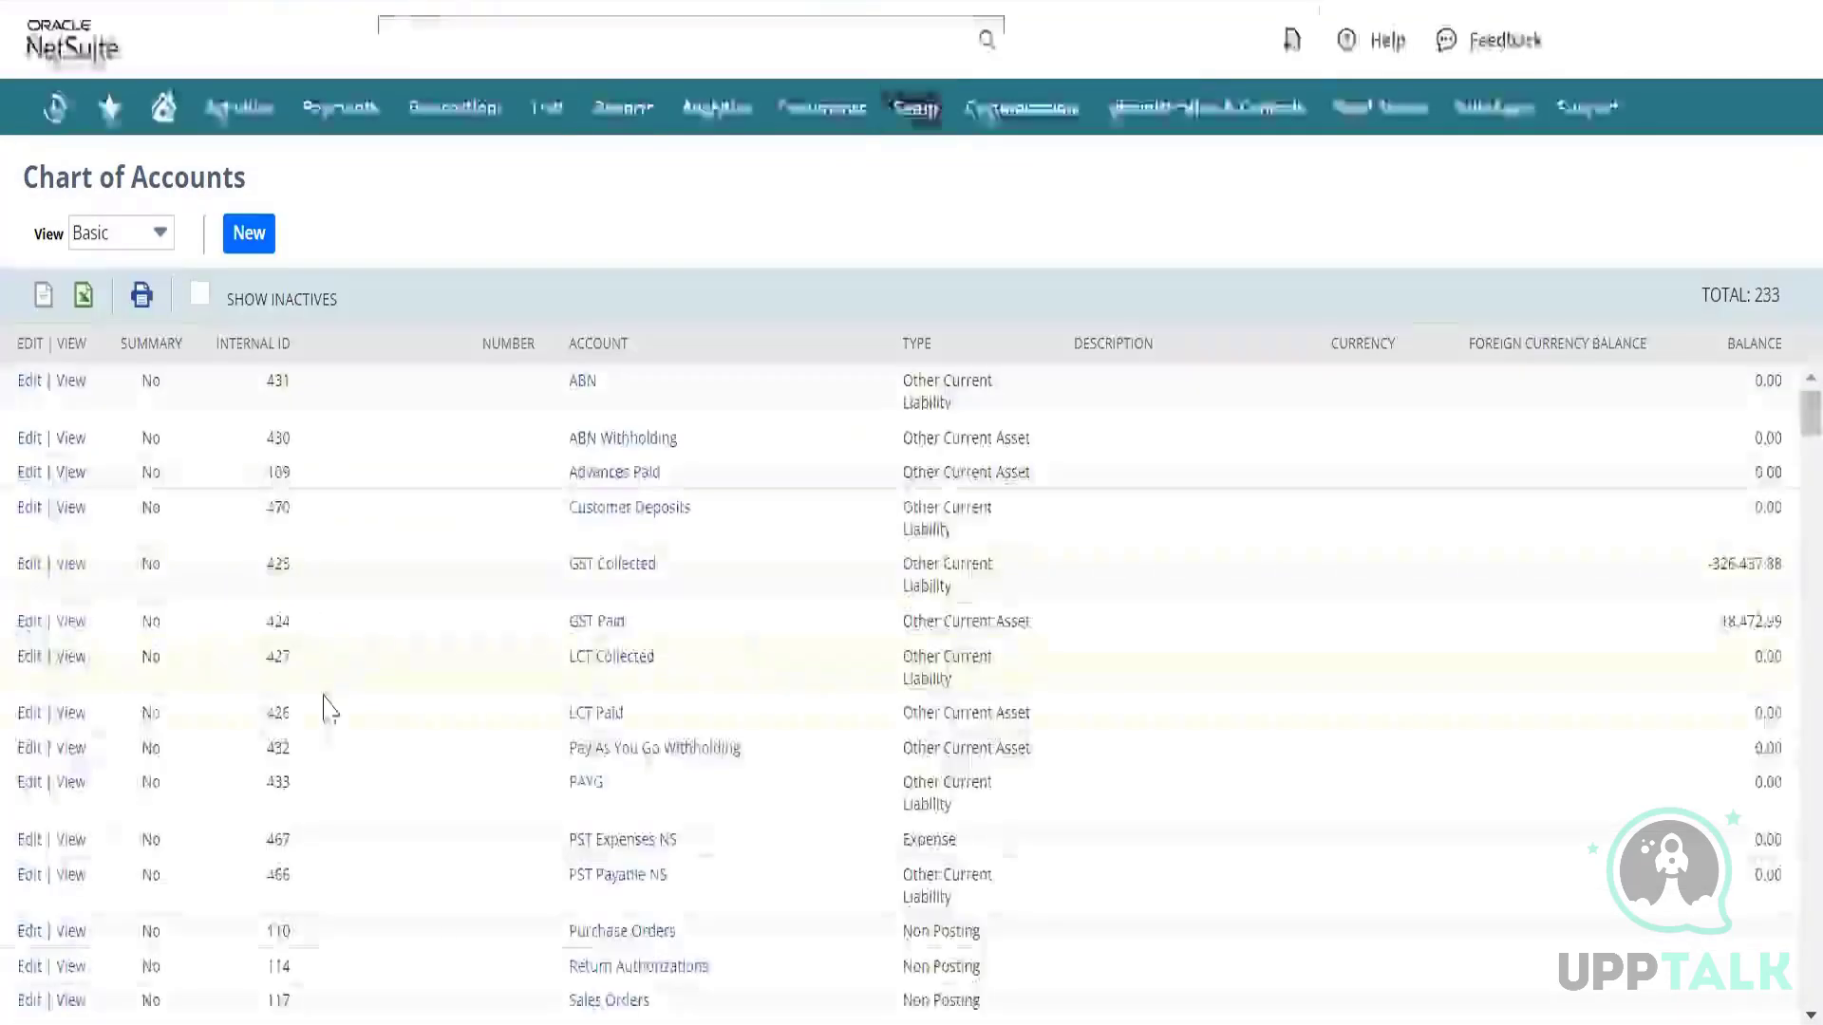
# Confirm 2100 Payables shows Yes under Summary, then return to the CSV Test bill tab.
pyautogui.scroll(-8, 325, 707)
pyautogui.scroll(-10, 325, 707)
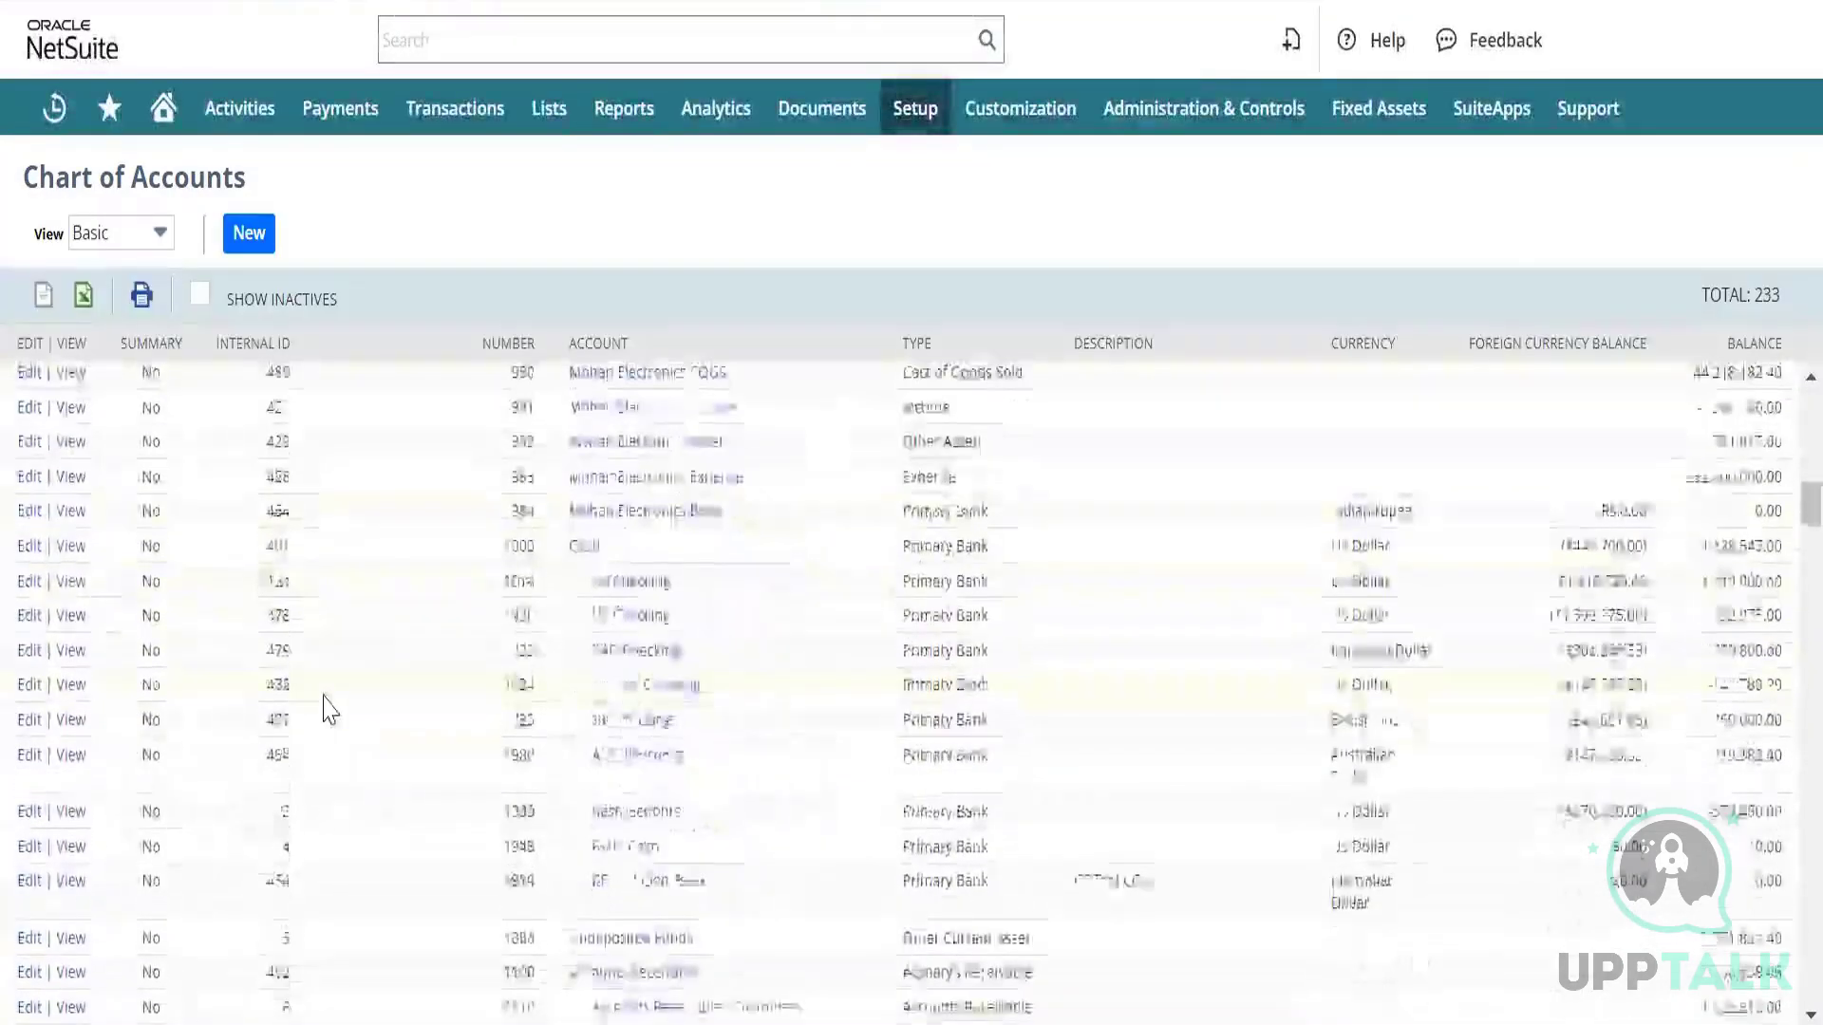
pyautogui.scroll(-10, 325, 707)
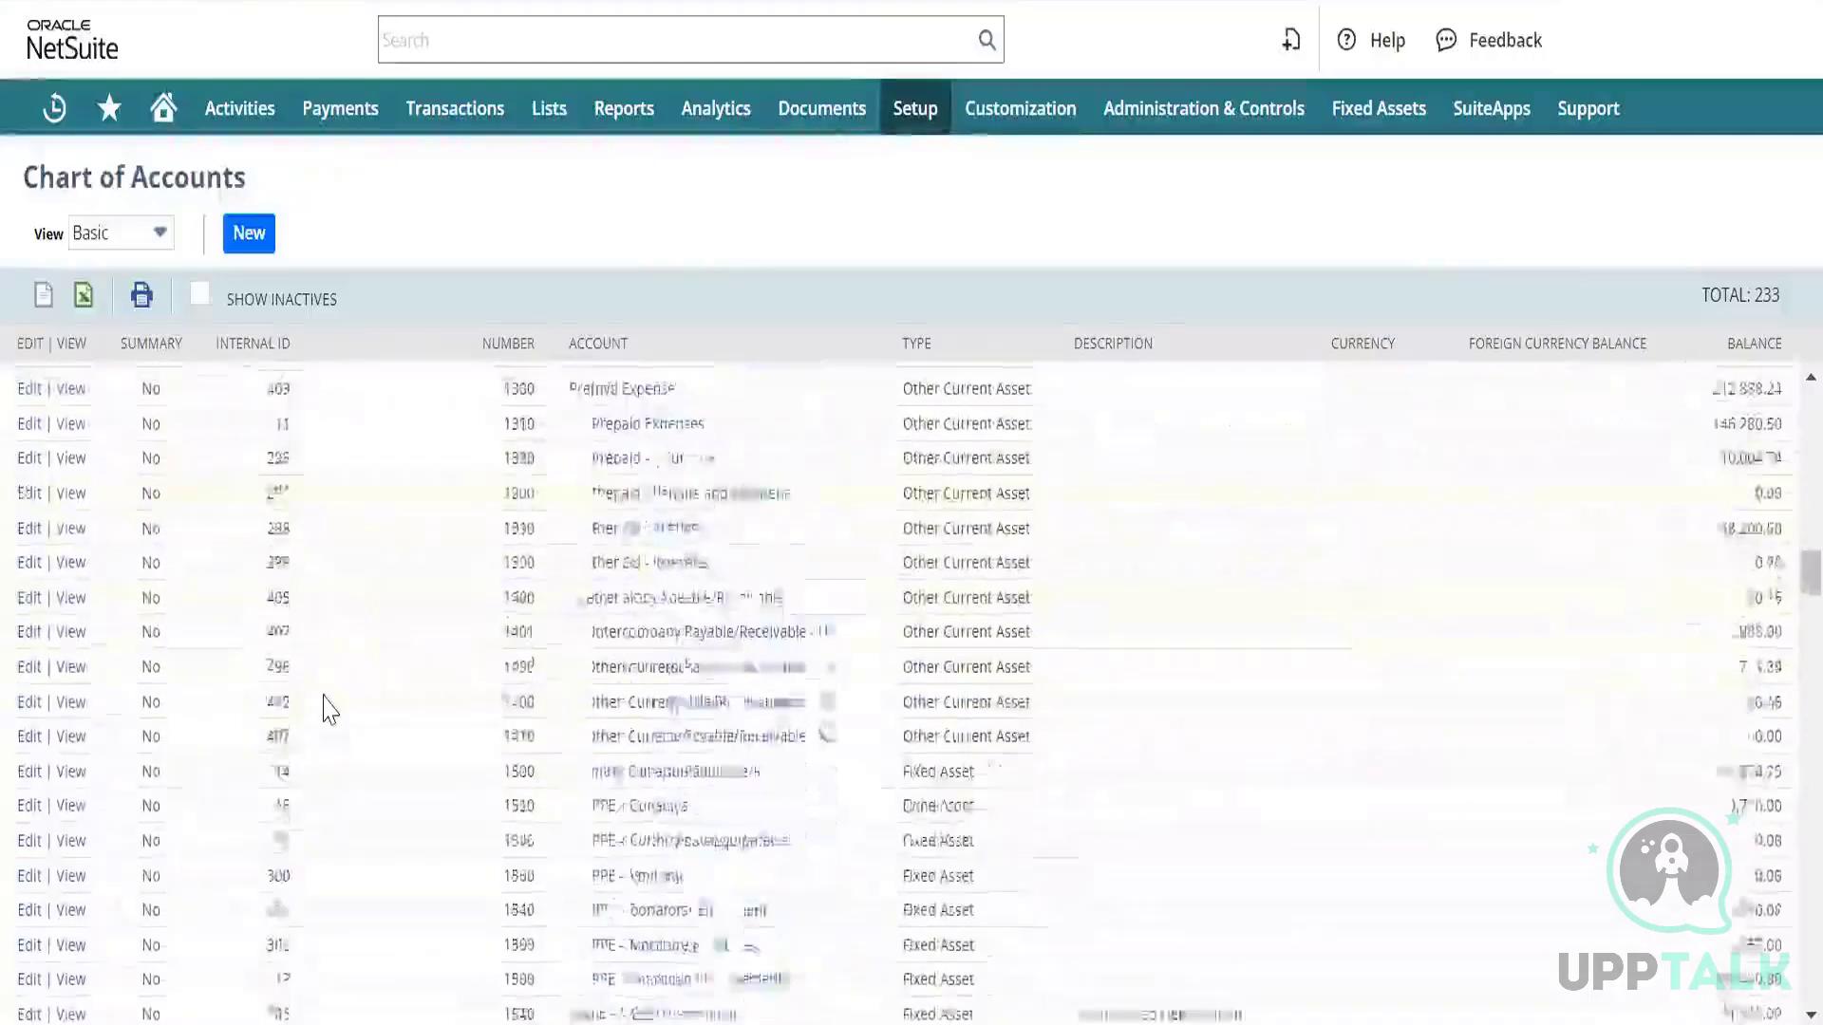
pyautogui.scroll(-3, 325, 707)
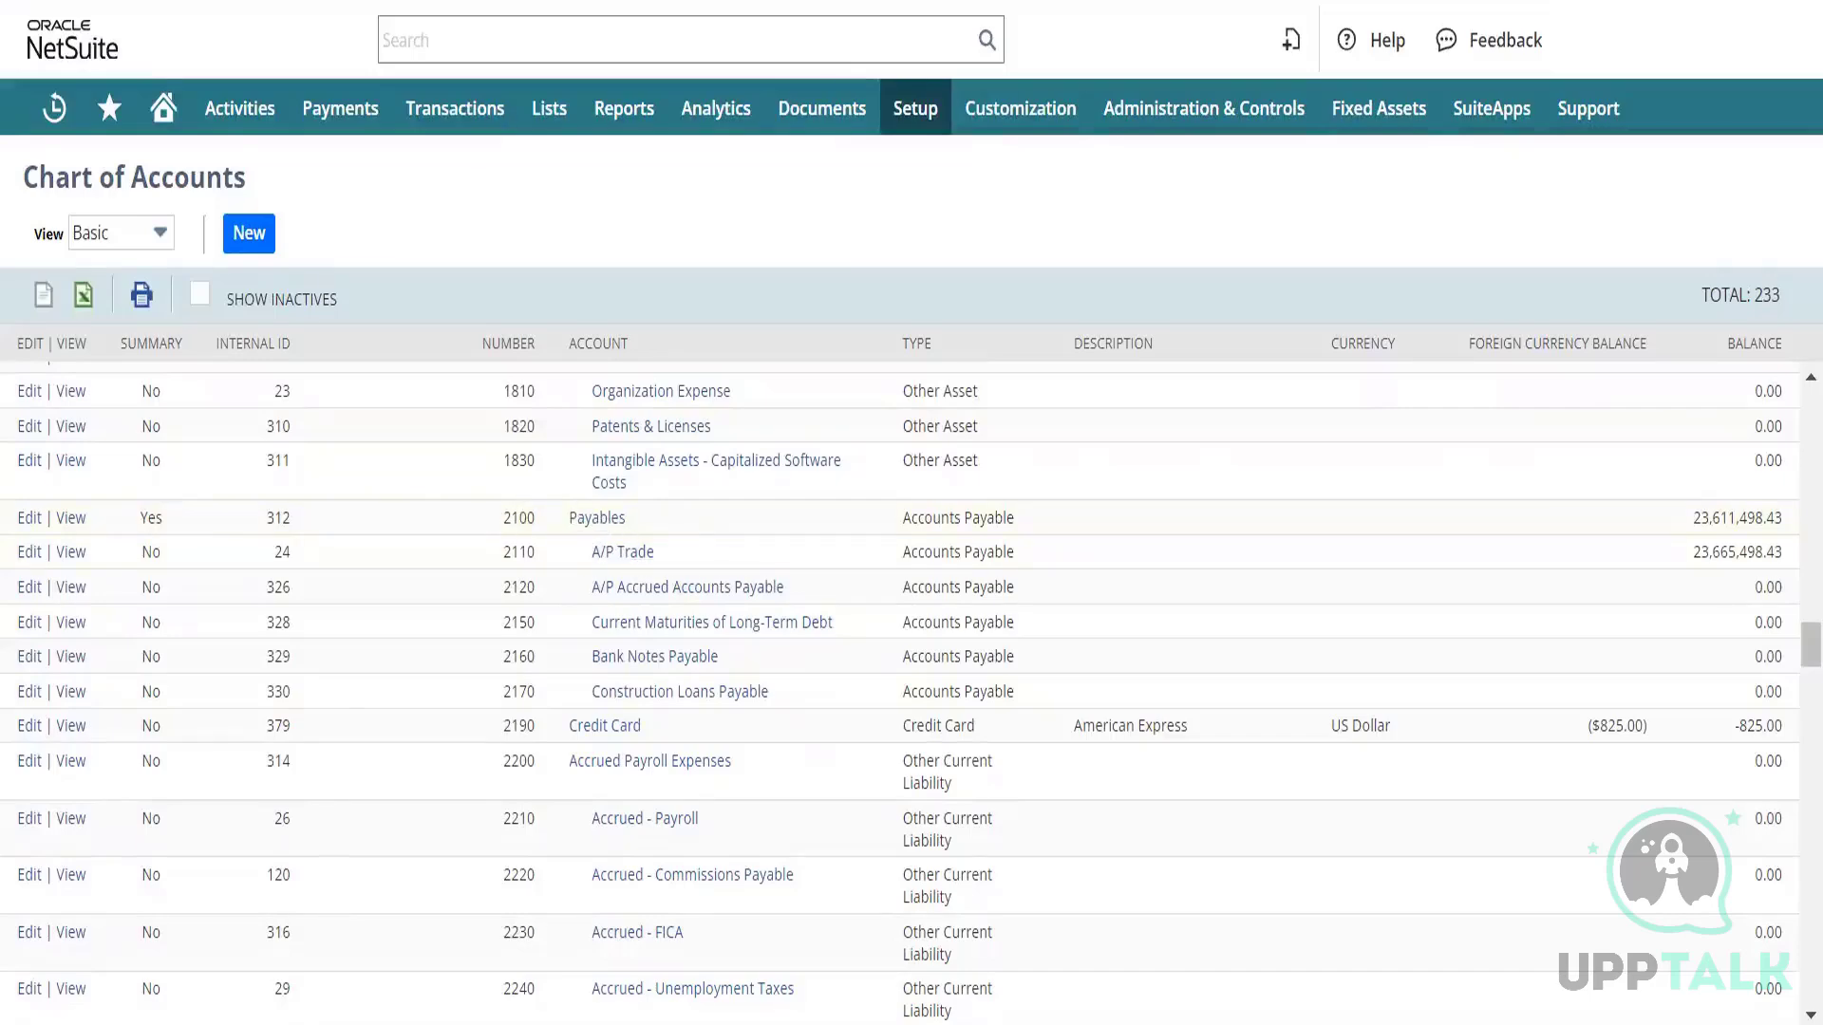
pyautogui.click(541, 1)
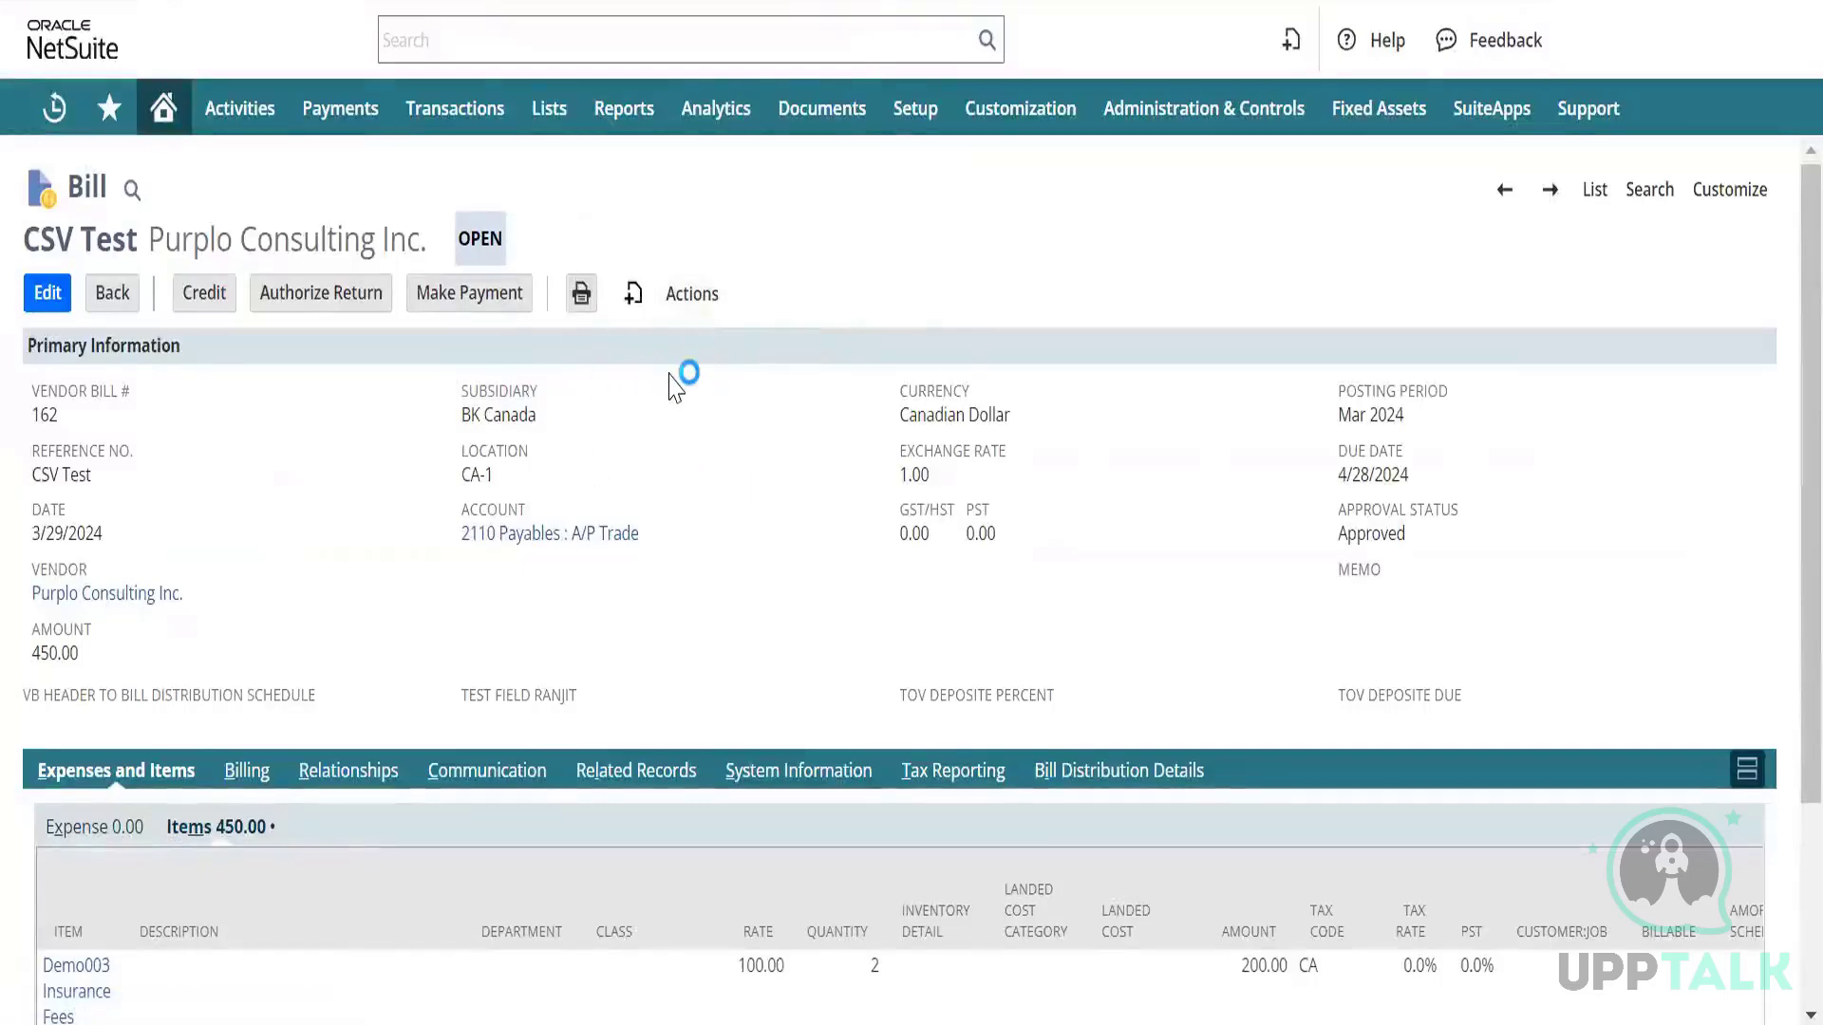
# Open the expense line's Account dropdown on the blank bill, finding it empty without a vendor.
pyautogui.scroll(-2, 301, 520)
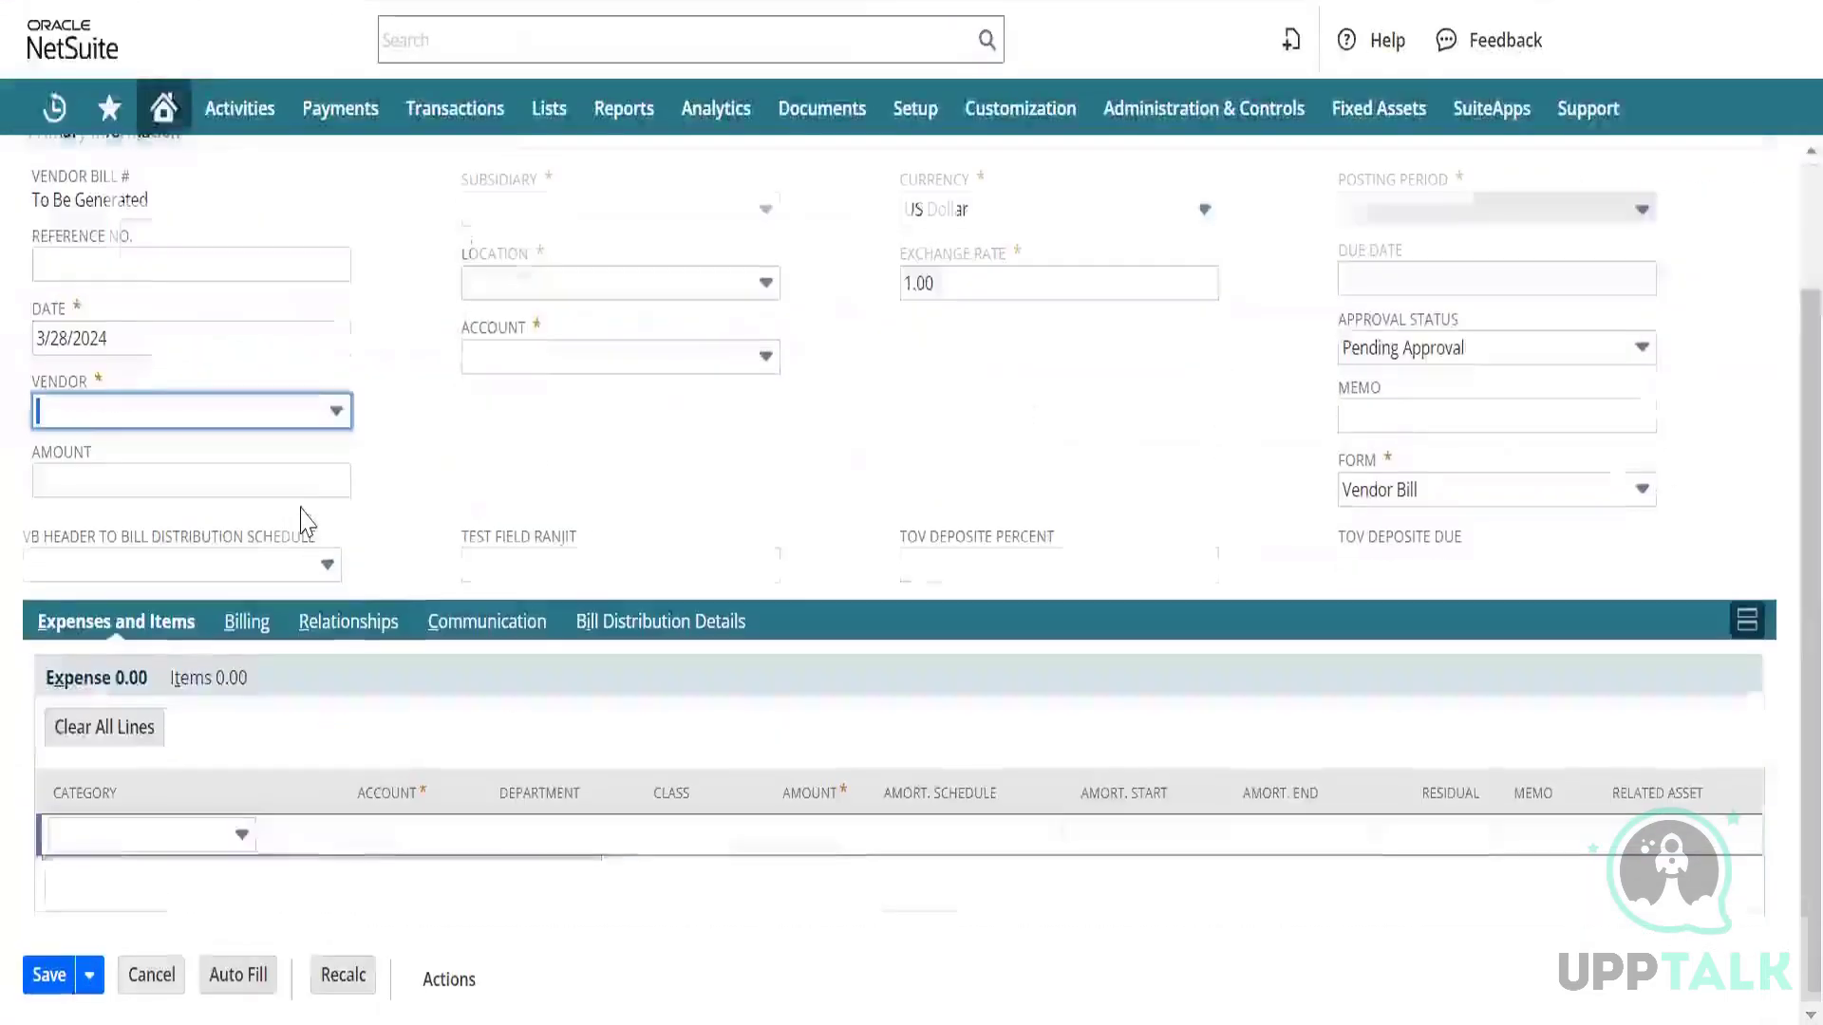
pyautogui.click(419, 835)
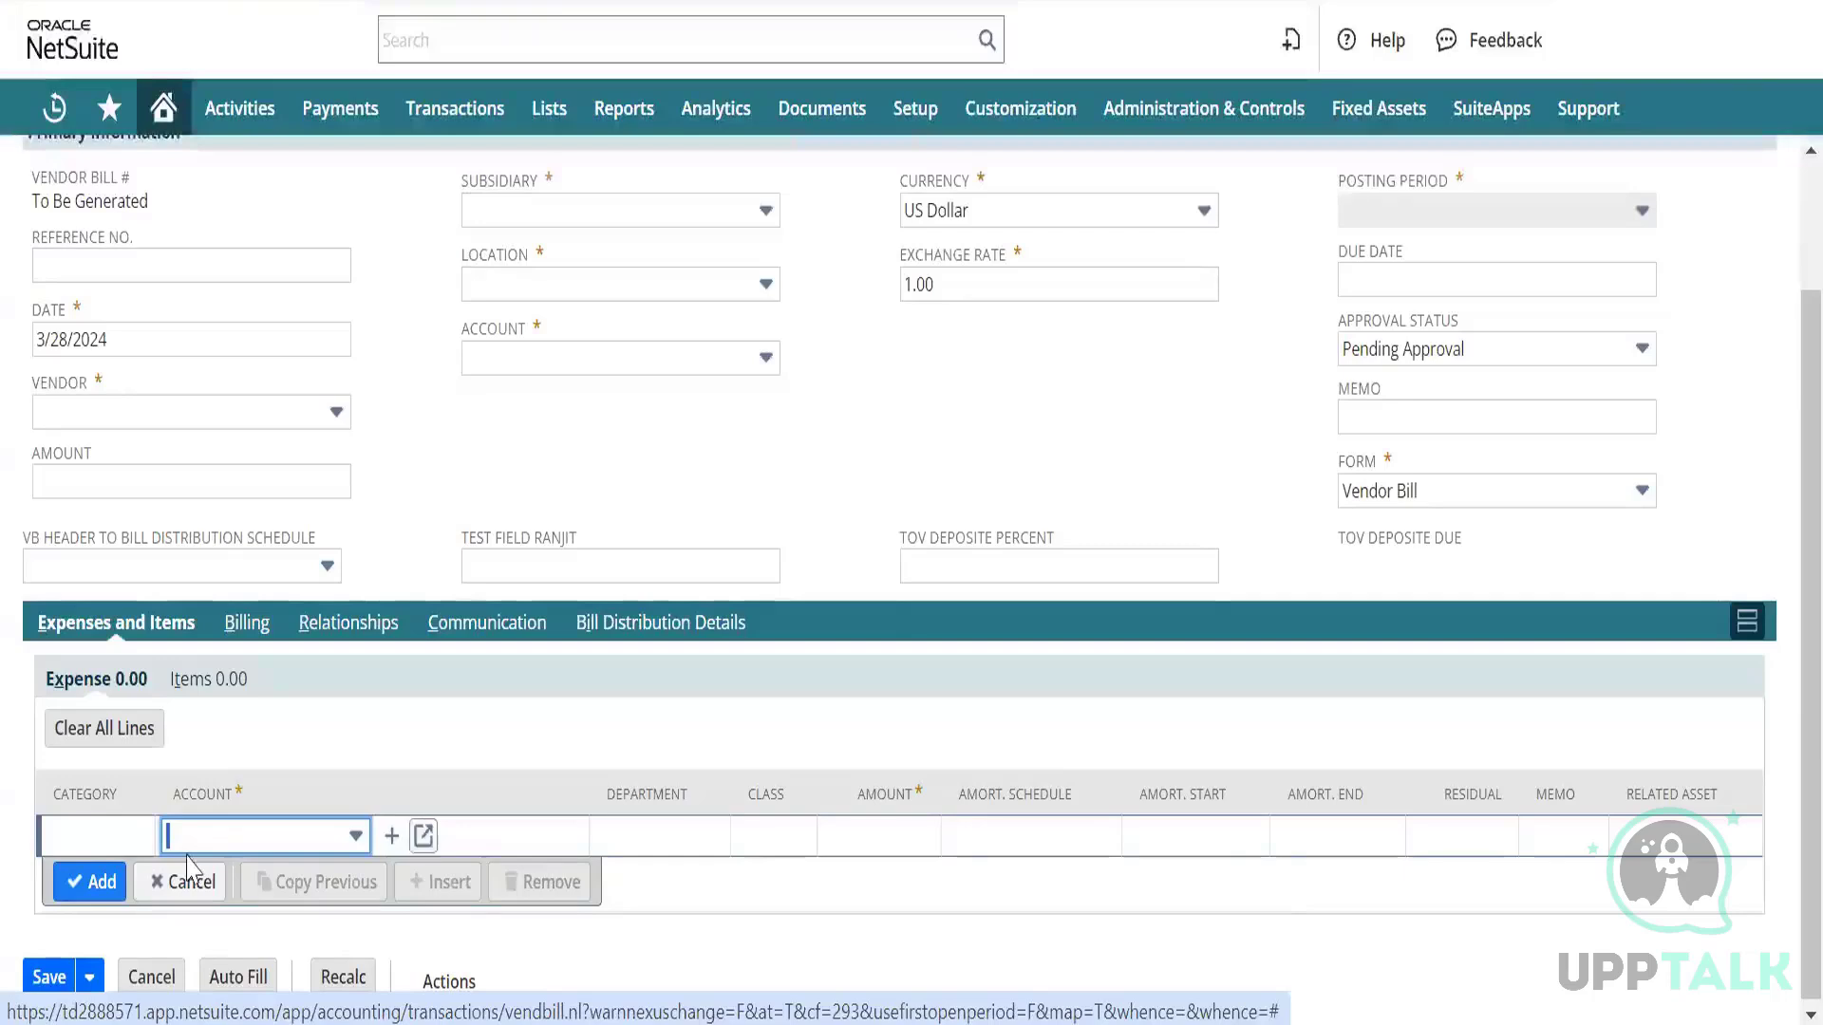
pyautogui.click(264, 843)
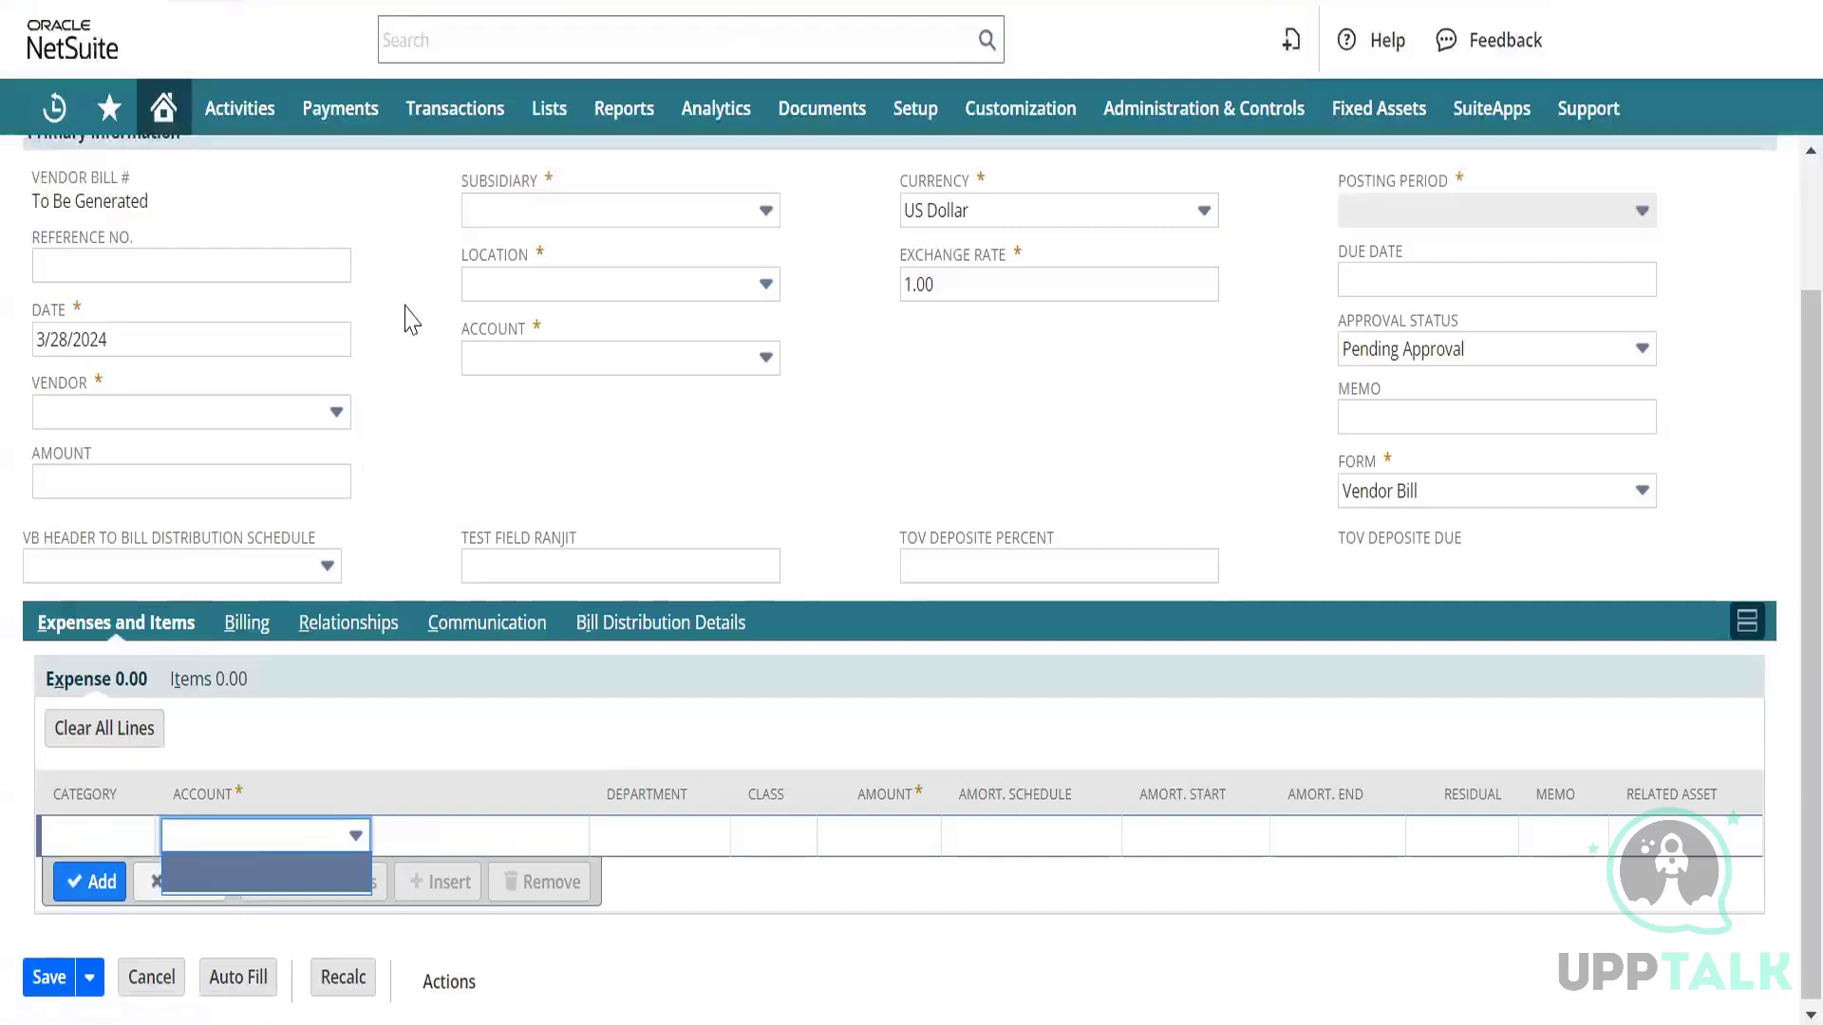
pyautogui.click(351, 840)
pyautogui.click(351, 840)
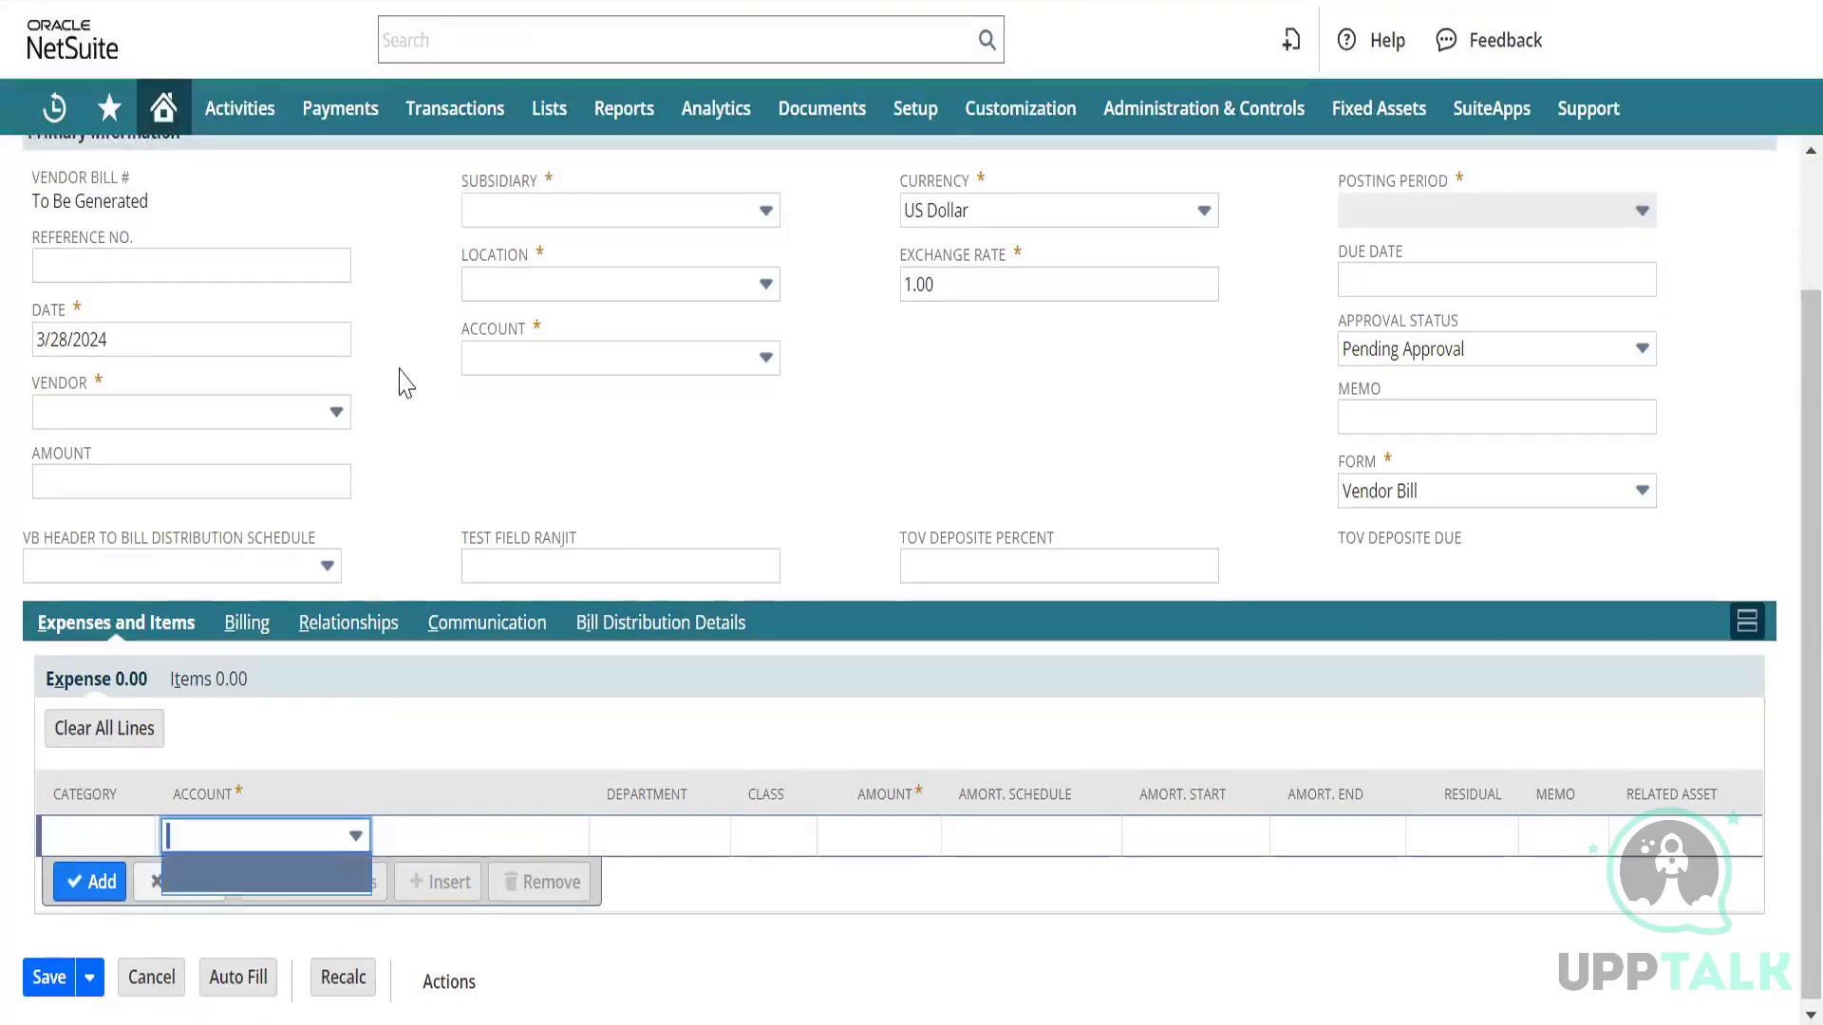
pyautogui.scroll(2, 268, 347)
# Search the vendor list and choose Purplo Consulting Inc., auto-filling BK Canada, Canadian Dollar and 2110 A/P Trade.
pyautogui.click(109, 572)
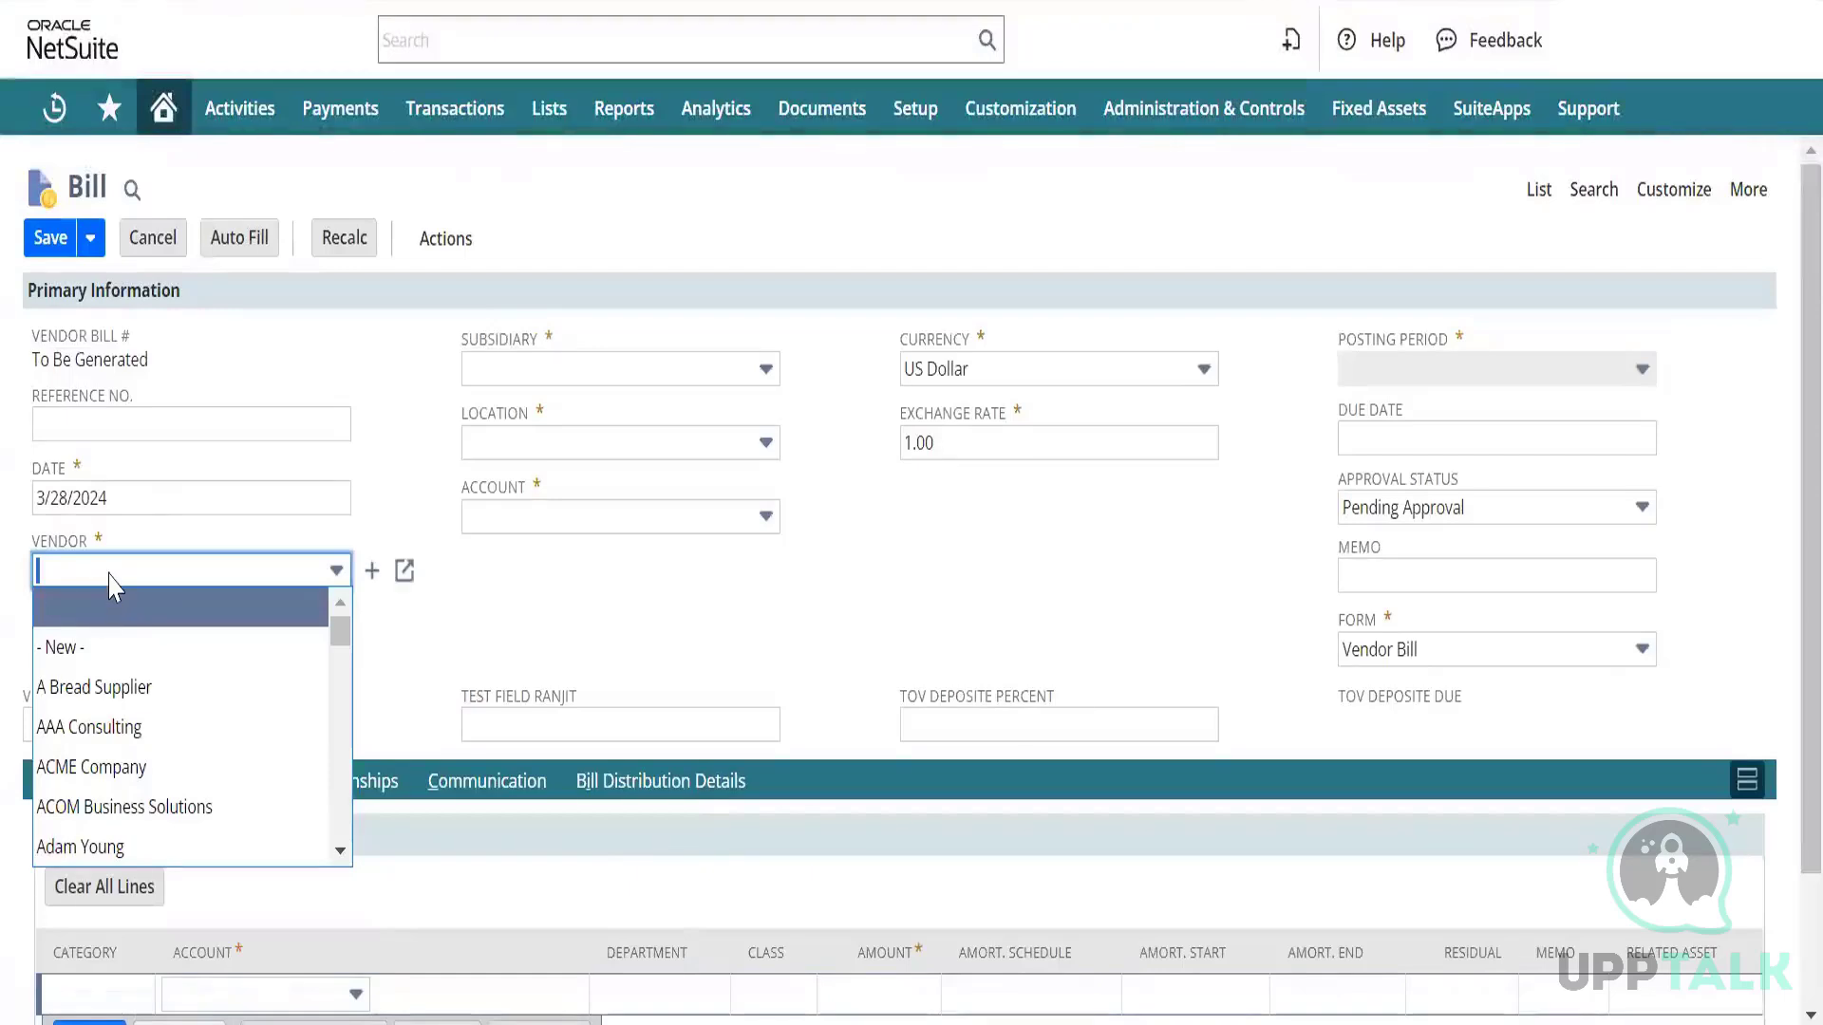
pyautogui.write('u')
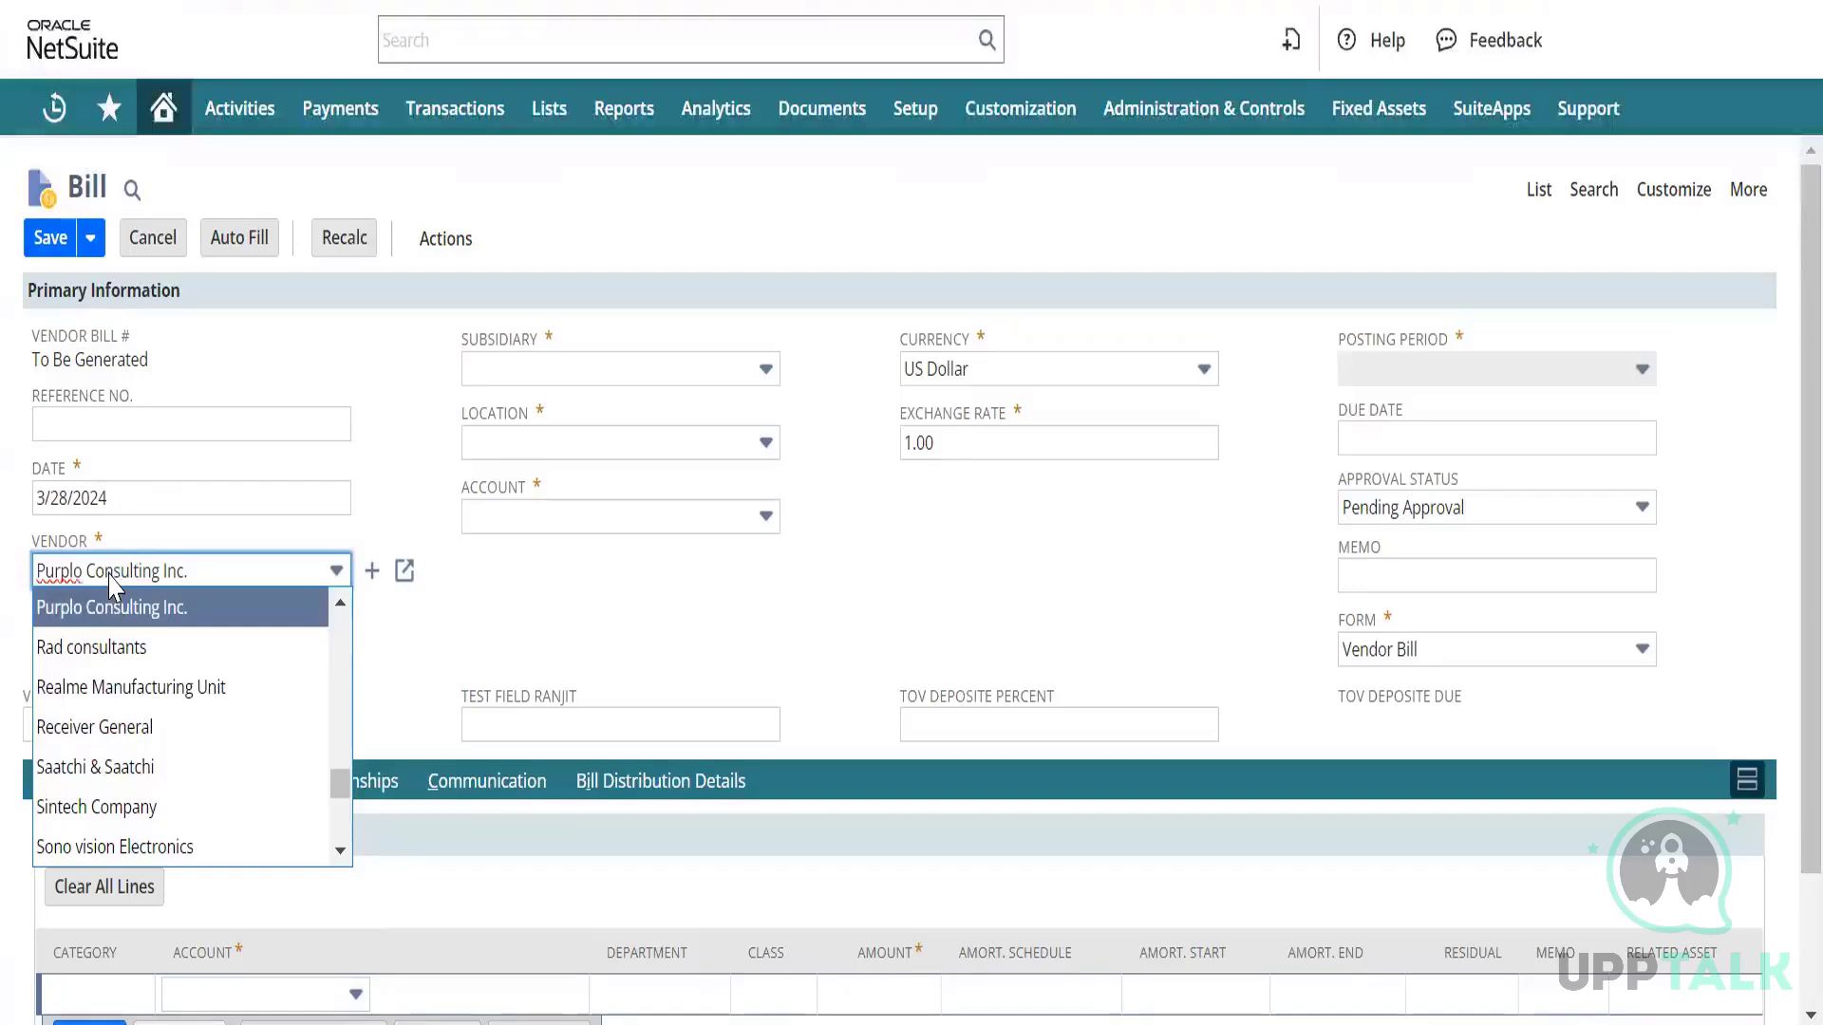
pyautogui.click(124, 606)
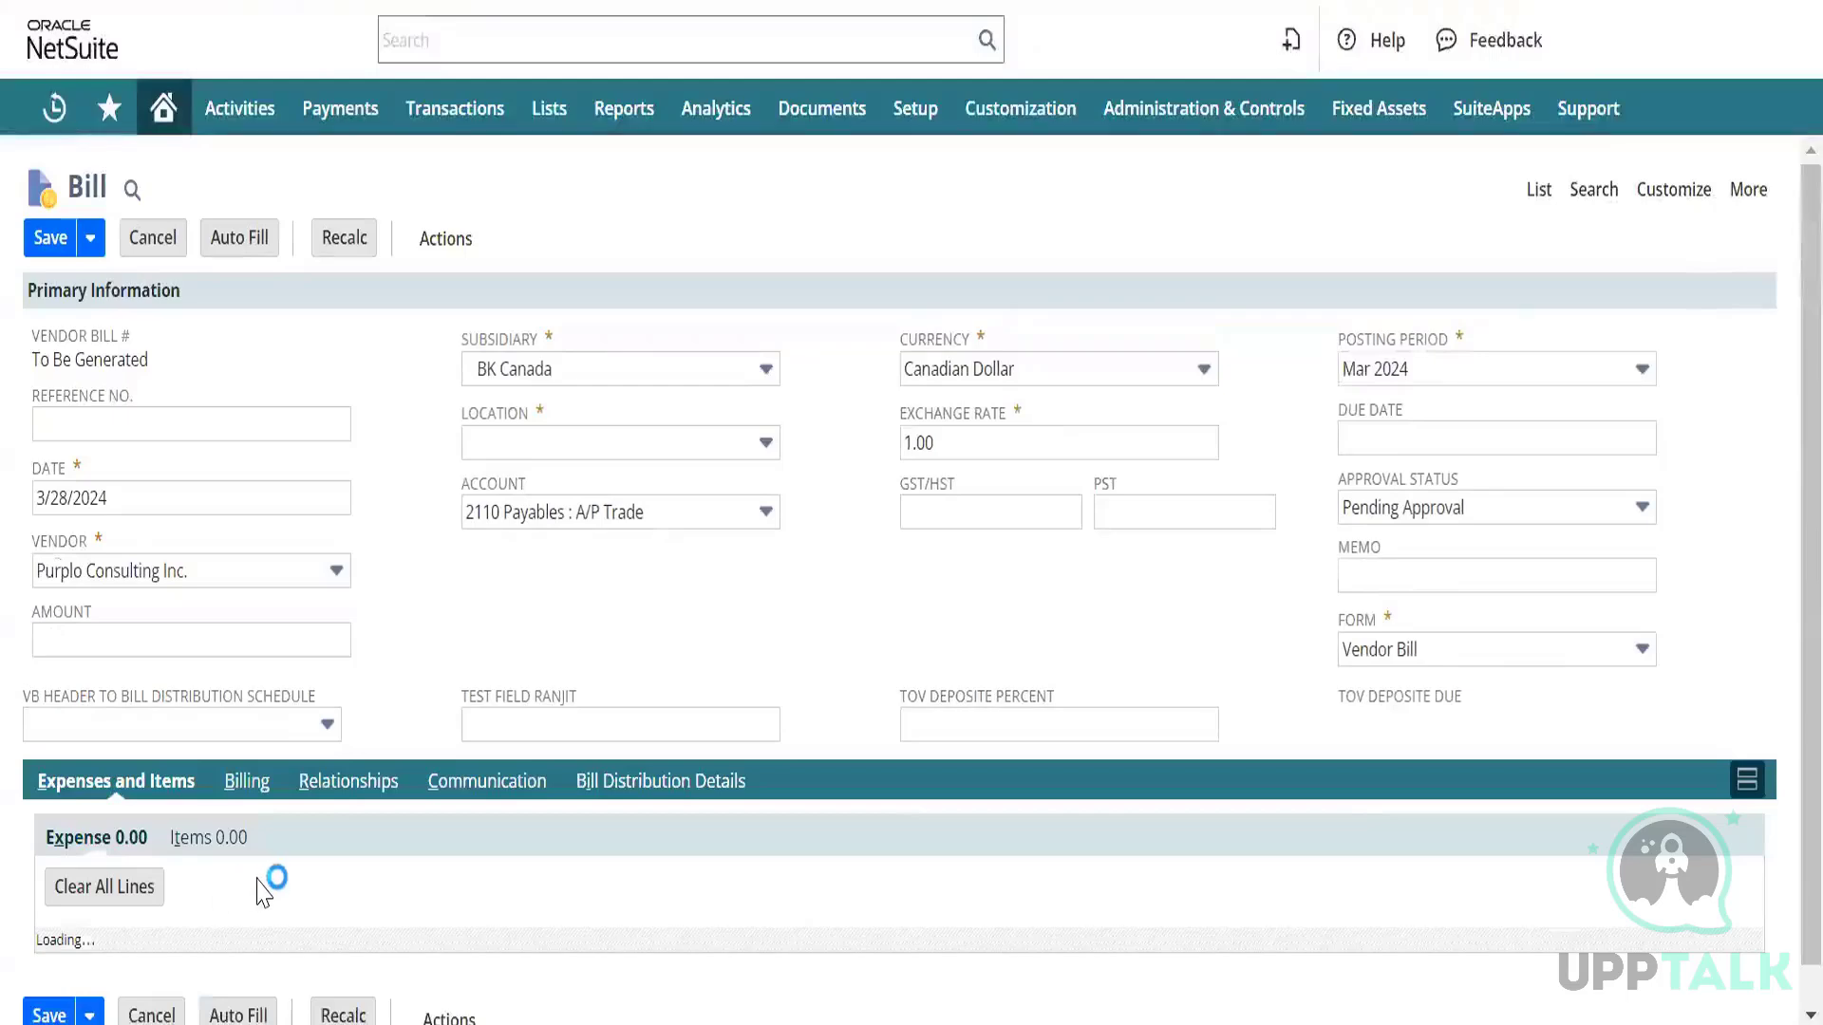
# Open the expense line's Account list and scroll through the accounts now available.
pyautogui.scroll(-2, 276, 892)
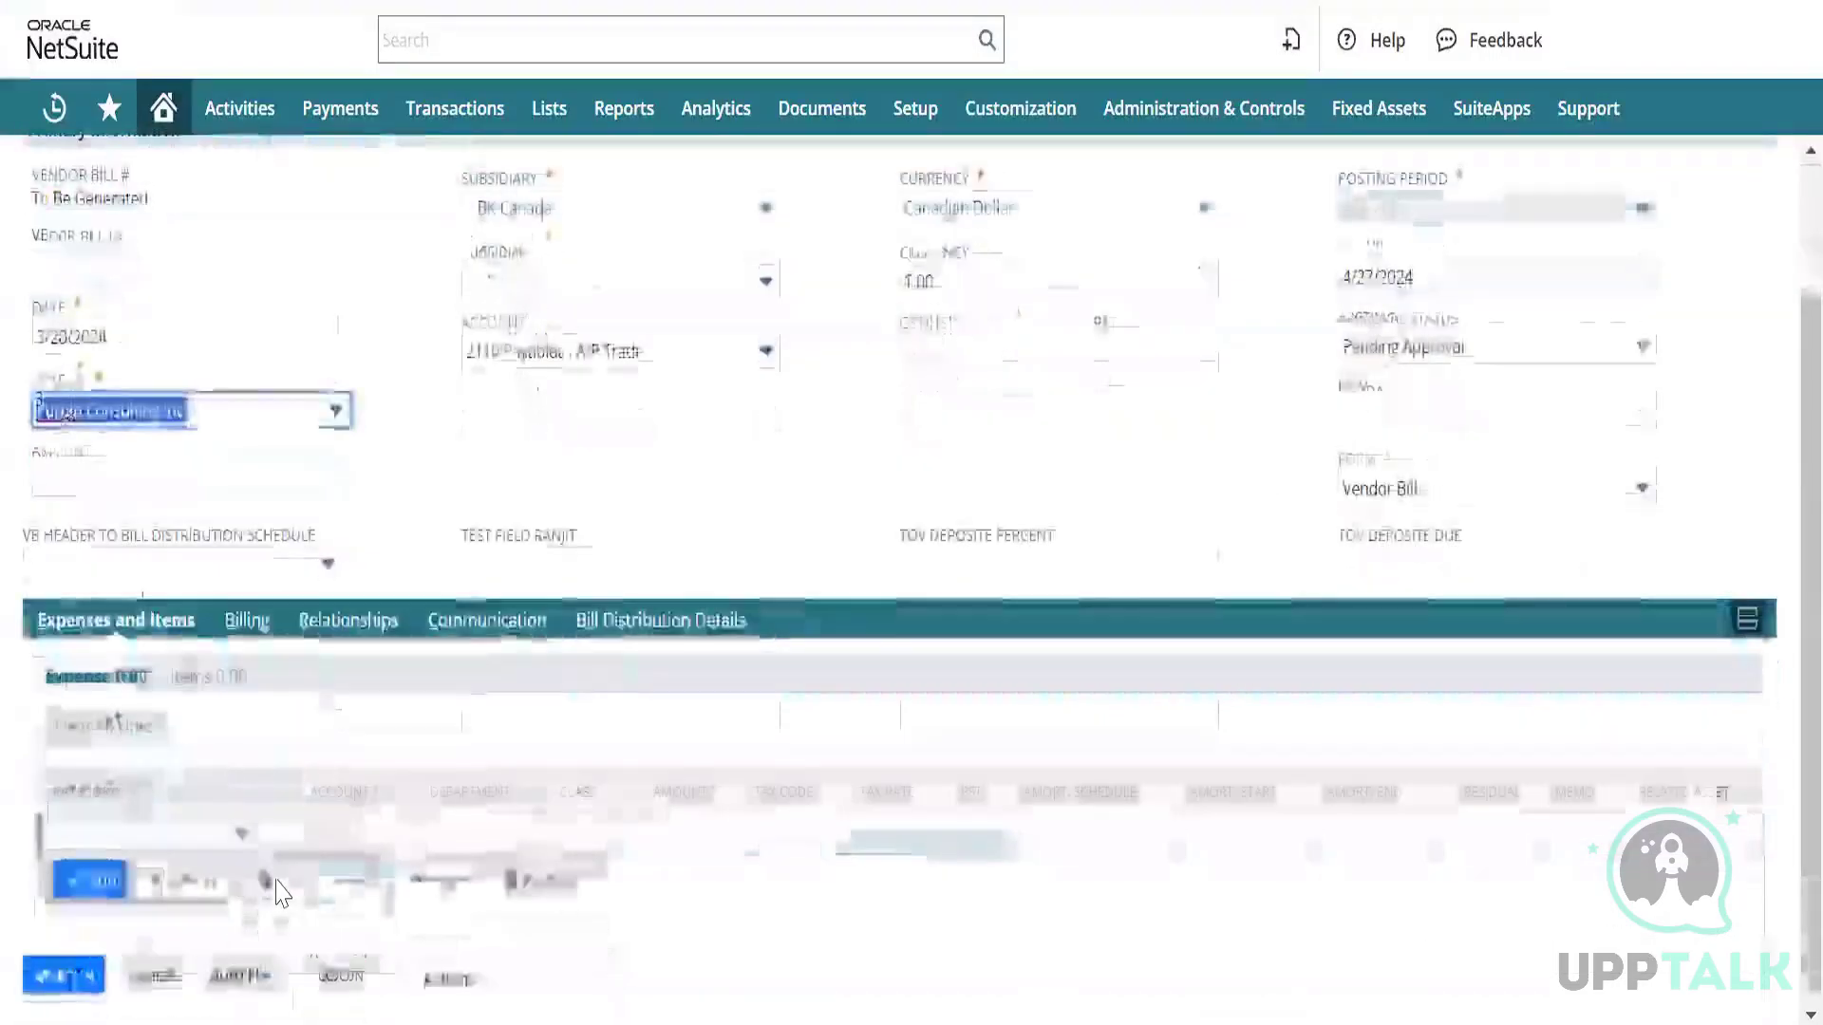
pyautogui.click(353, 833)
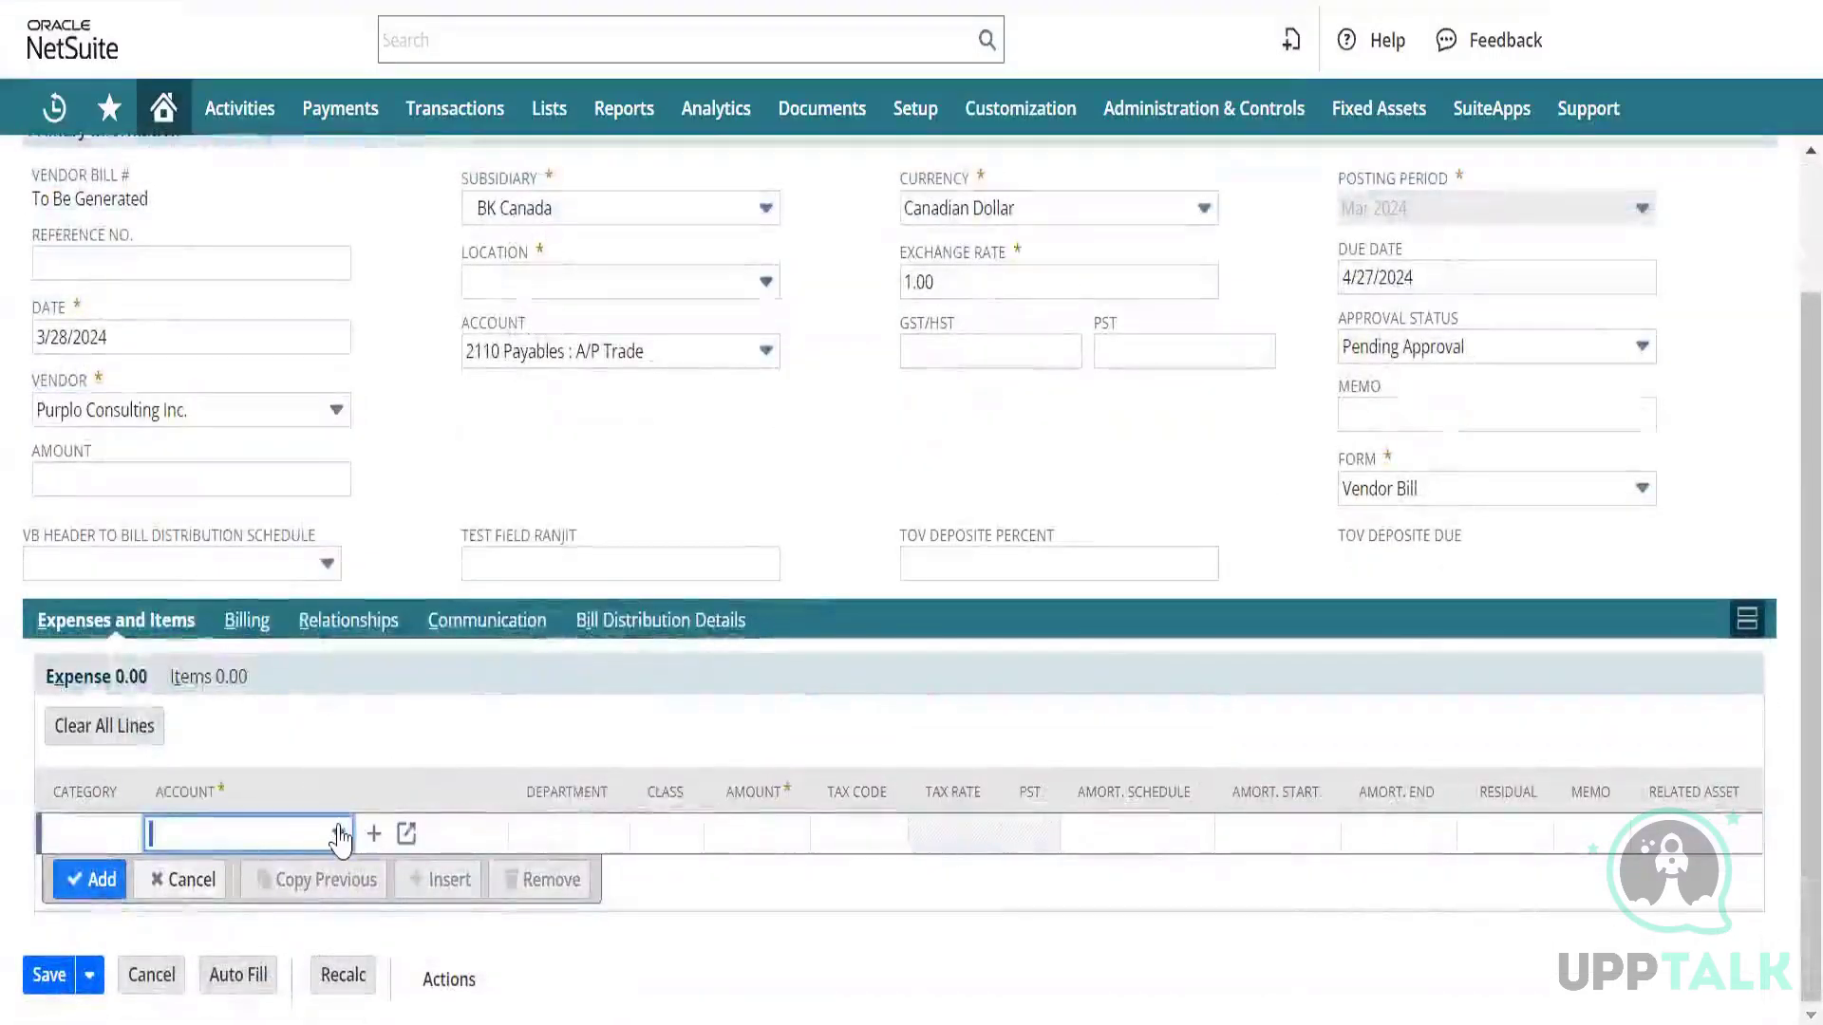
pyautogui.click(340, 834)
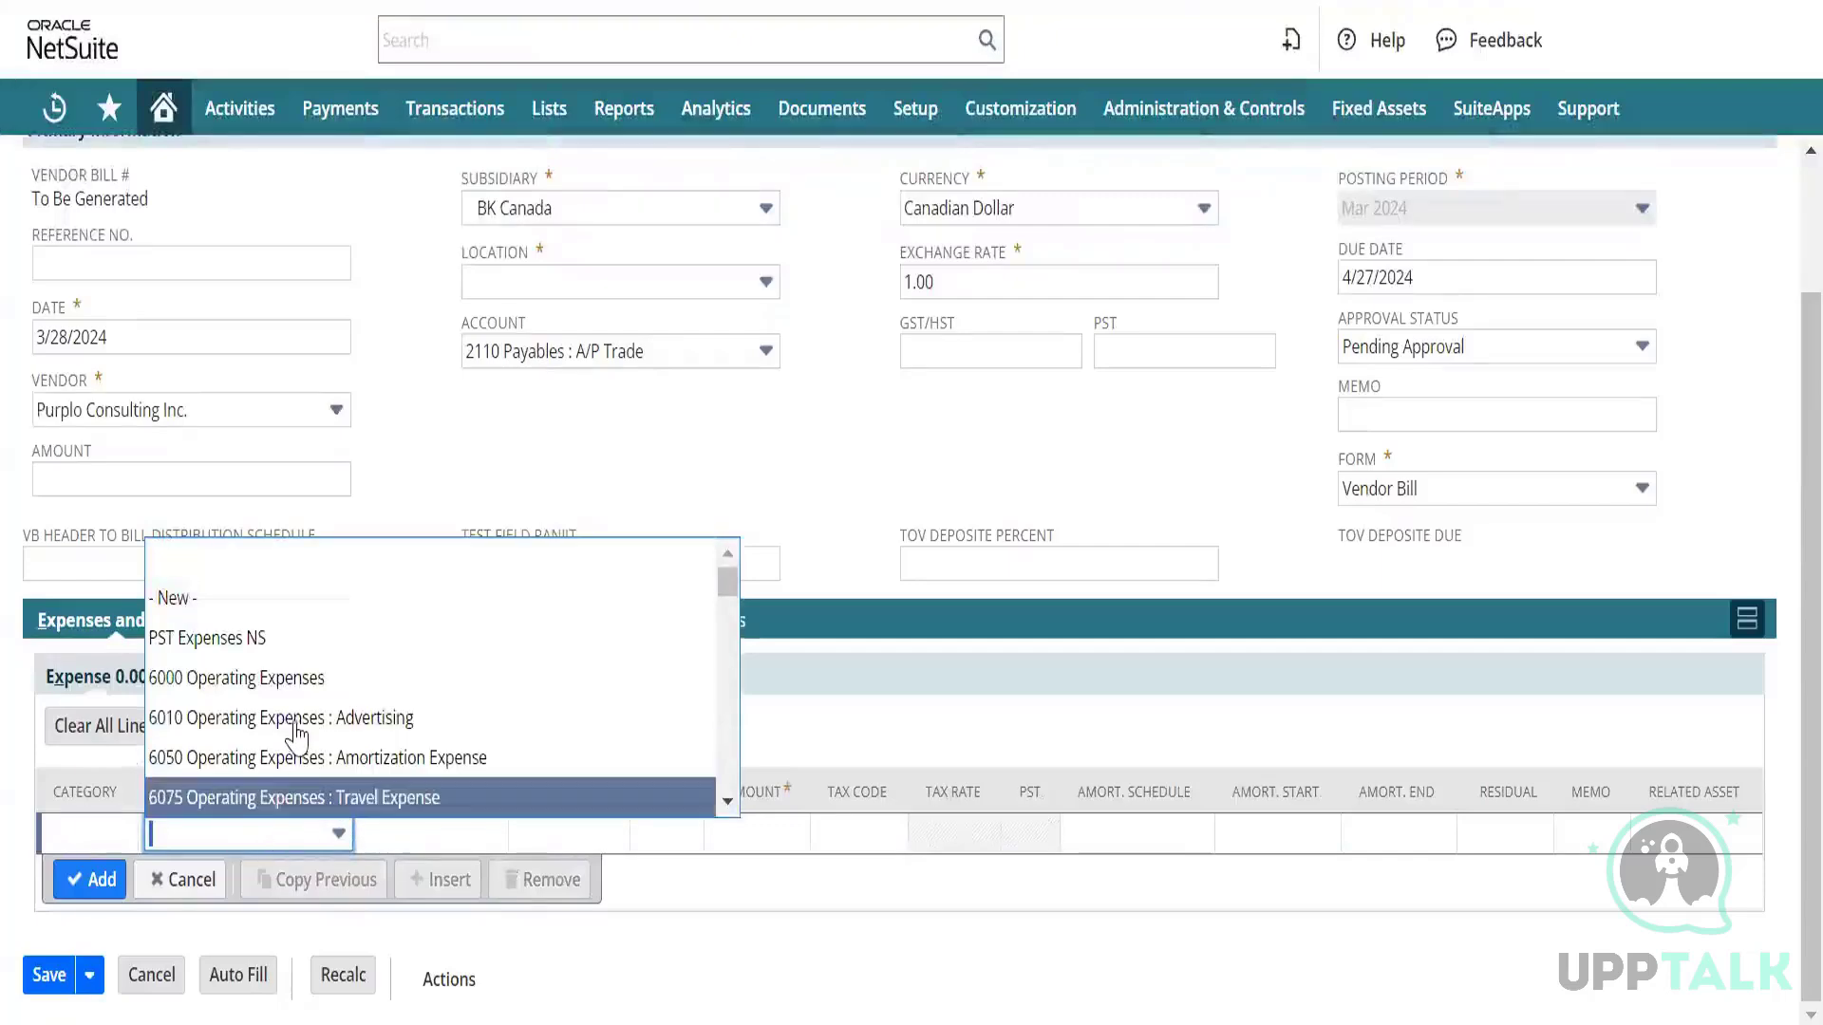
pyautogui.scroll(-15, 297, 734)
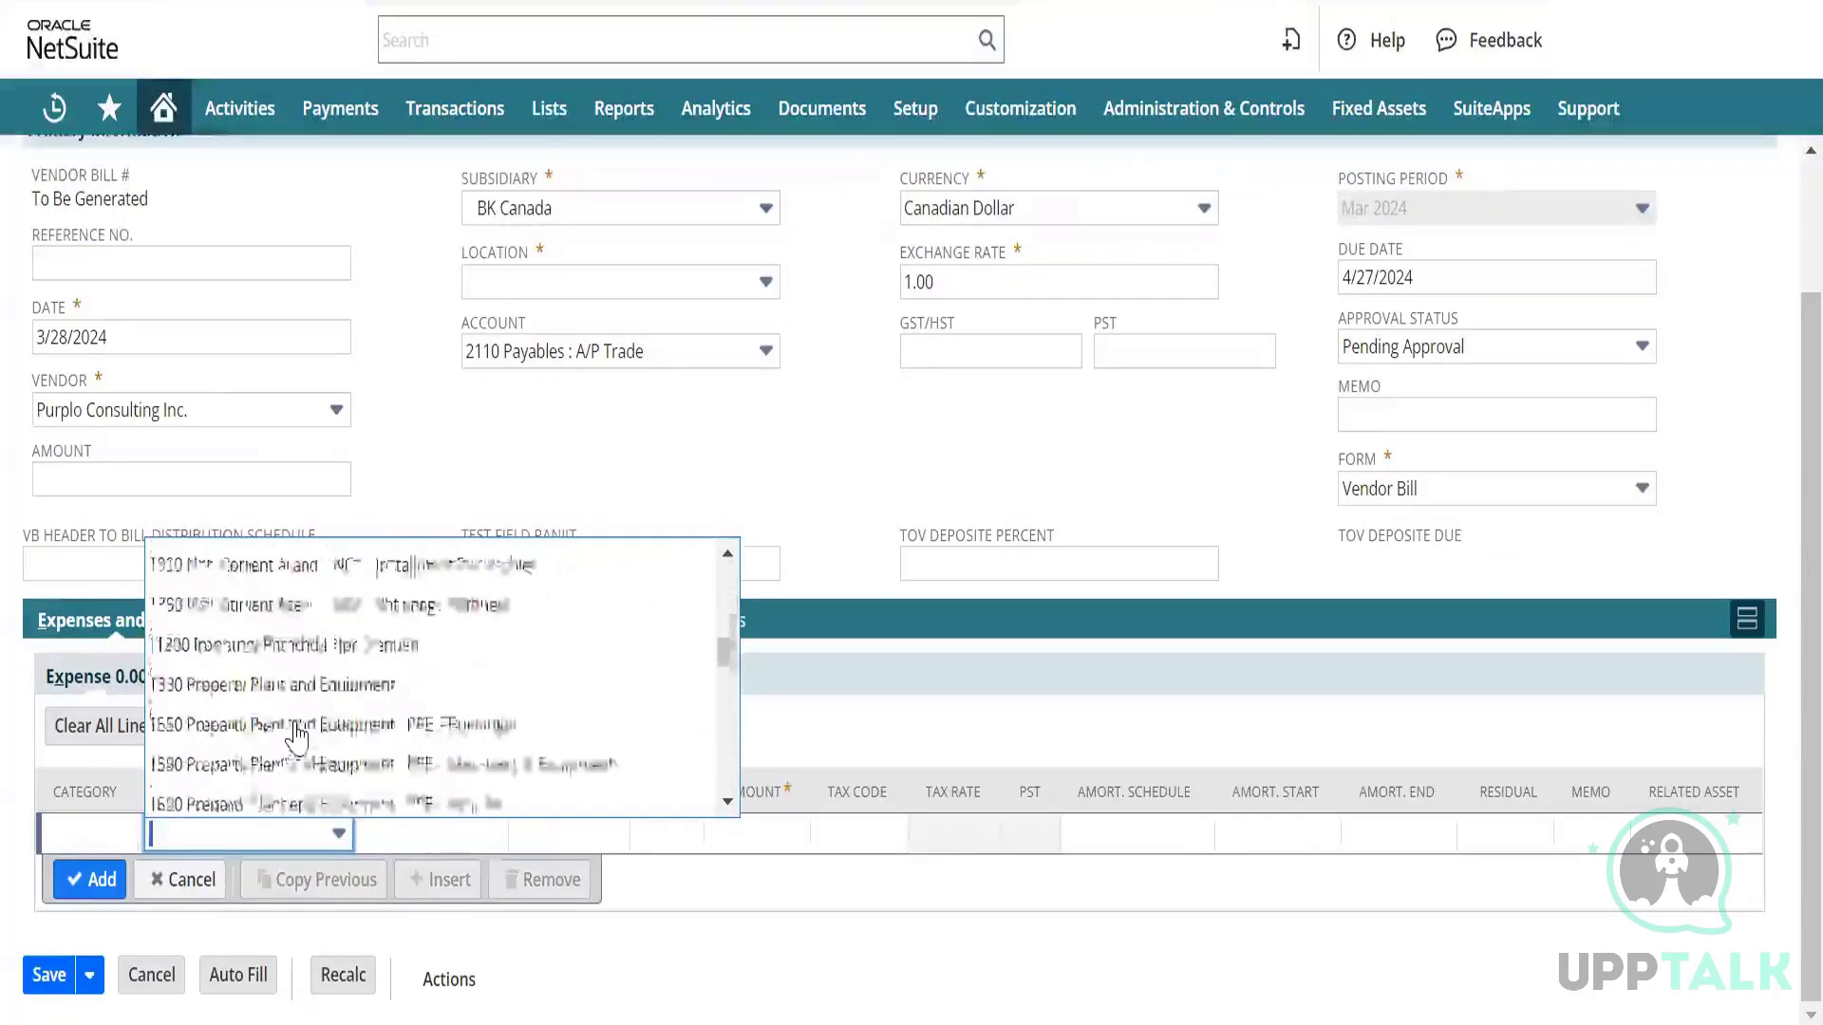
pyautogui.scroll(-10, 297, 734)
pyautogui.scroll(5, 297, 734)
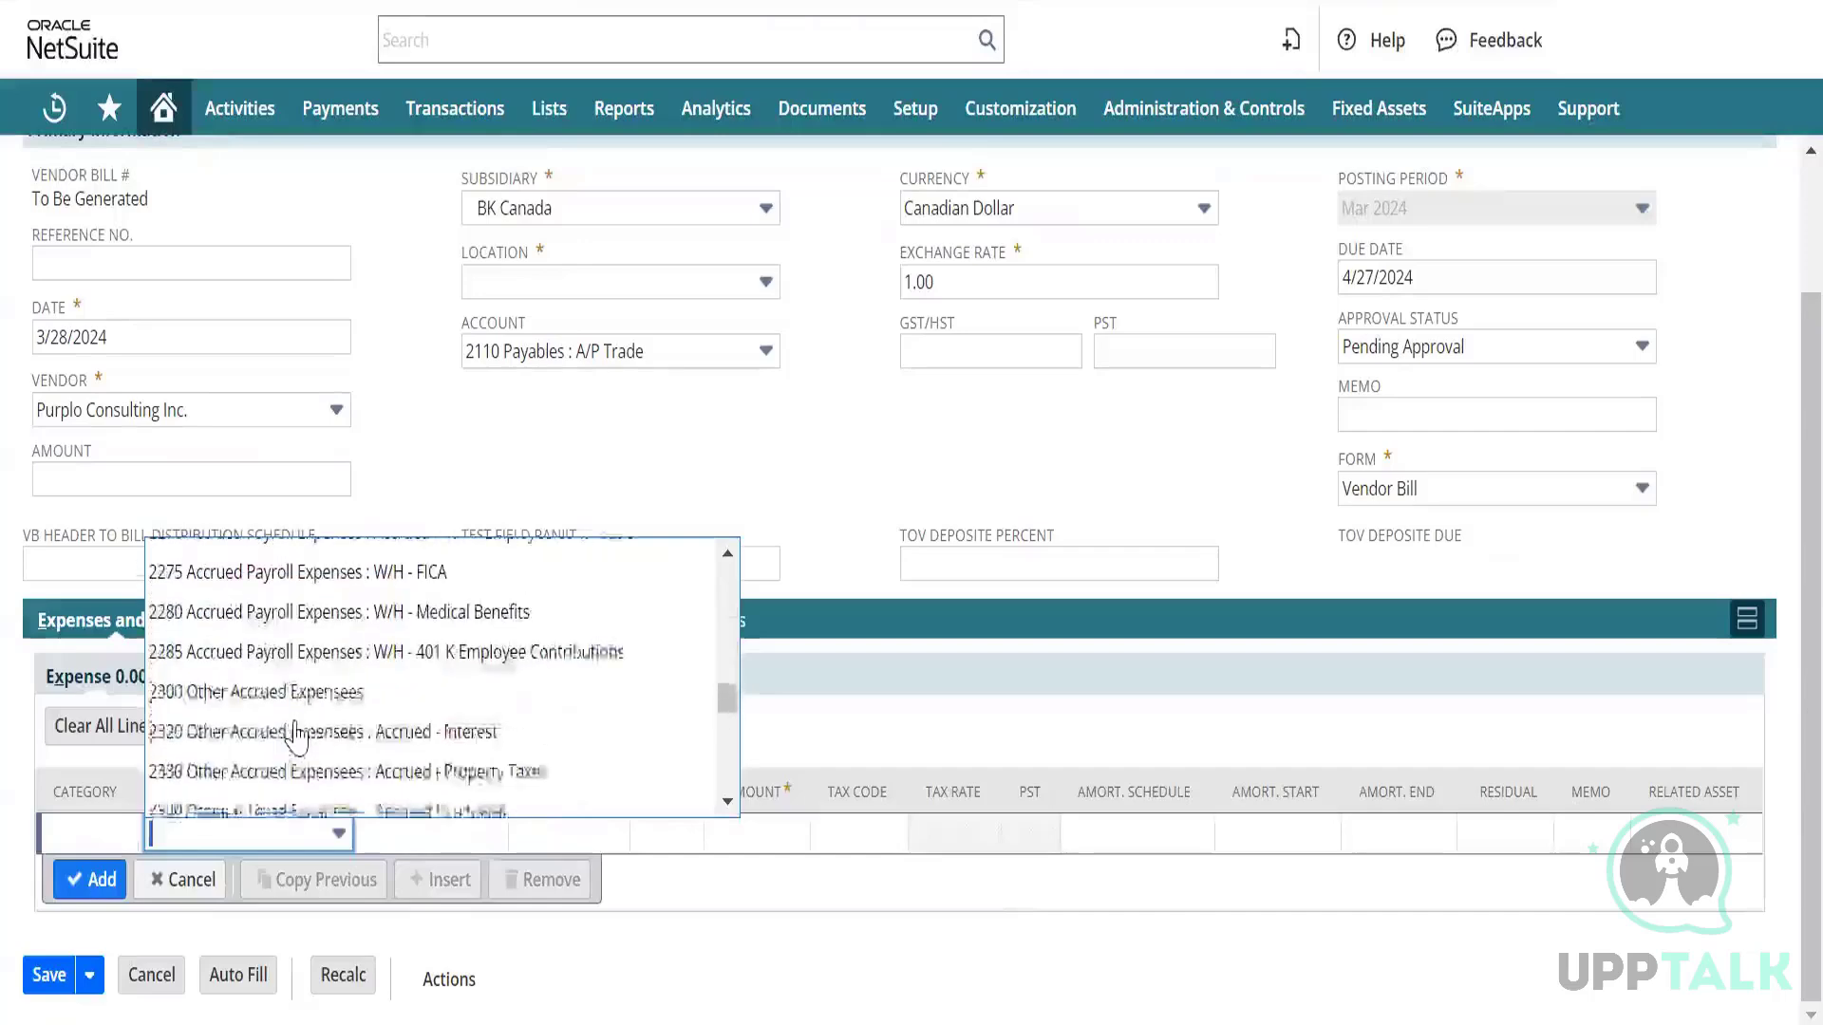
pyautogui.scroll(3, 297, 734)
pyautogui.scroll(-10, 297, 734)
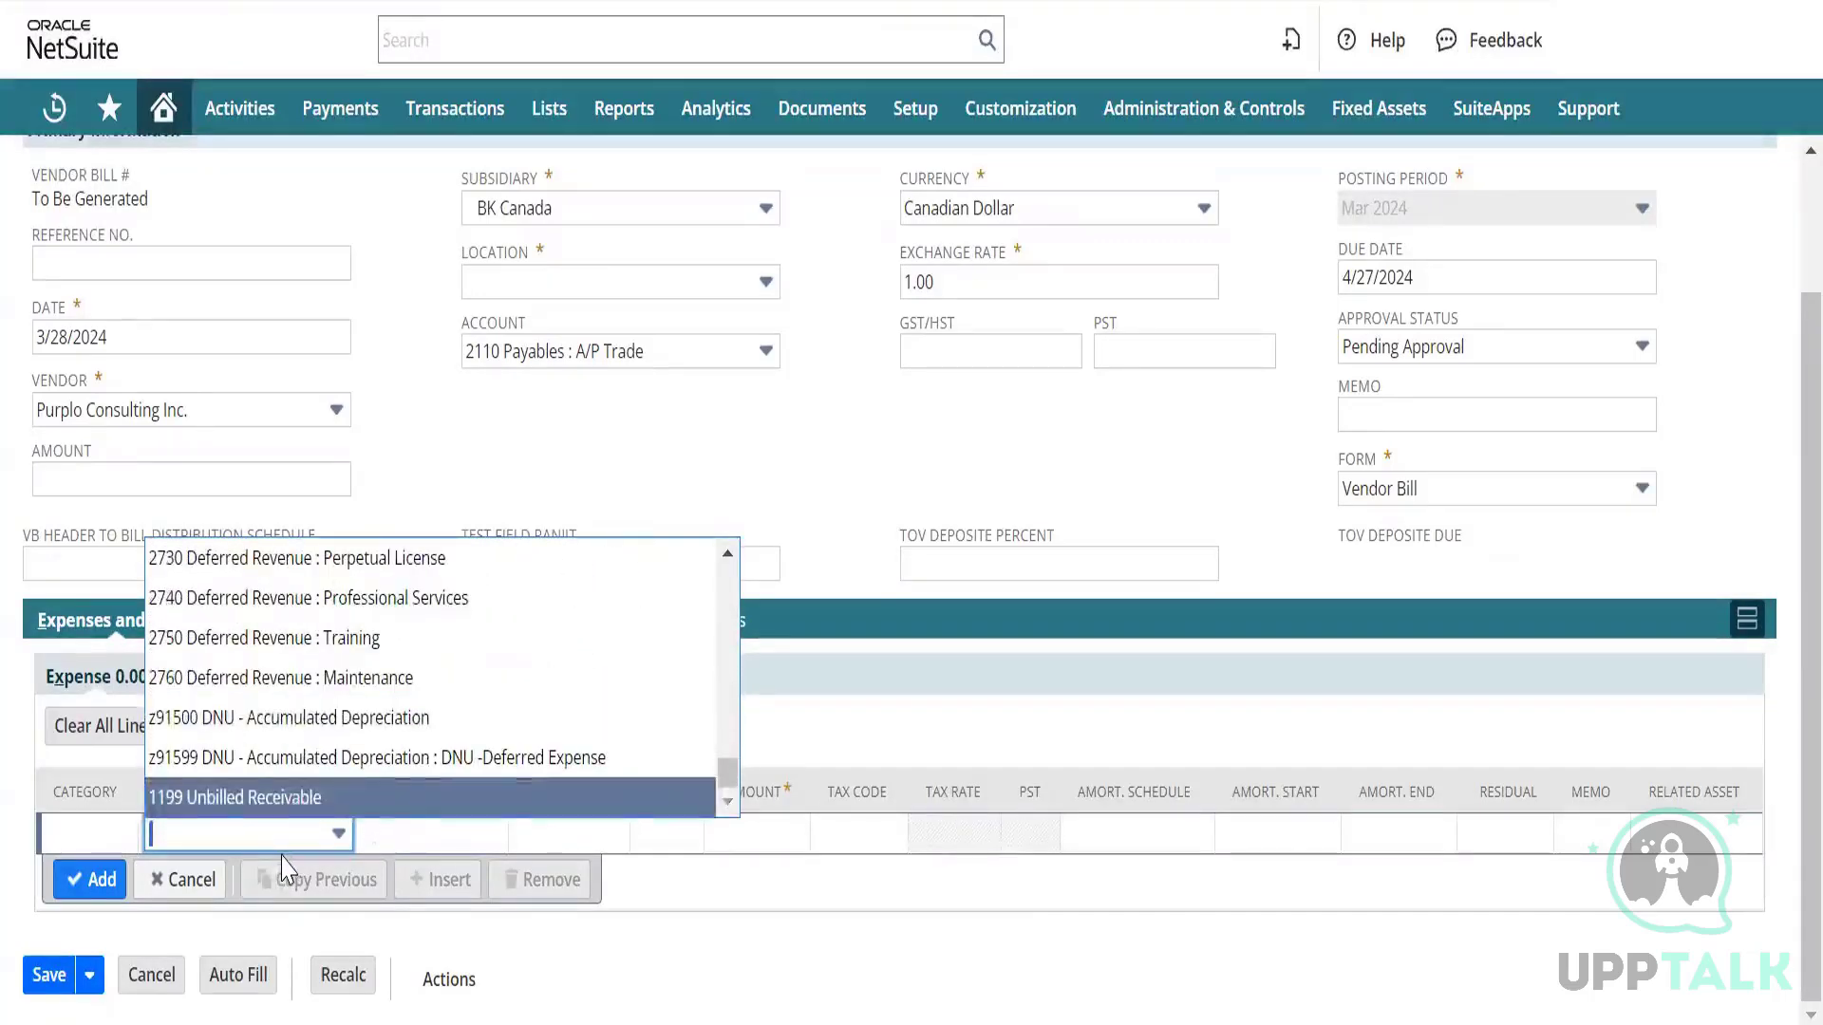
pyautogui.click(257, 829)
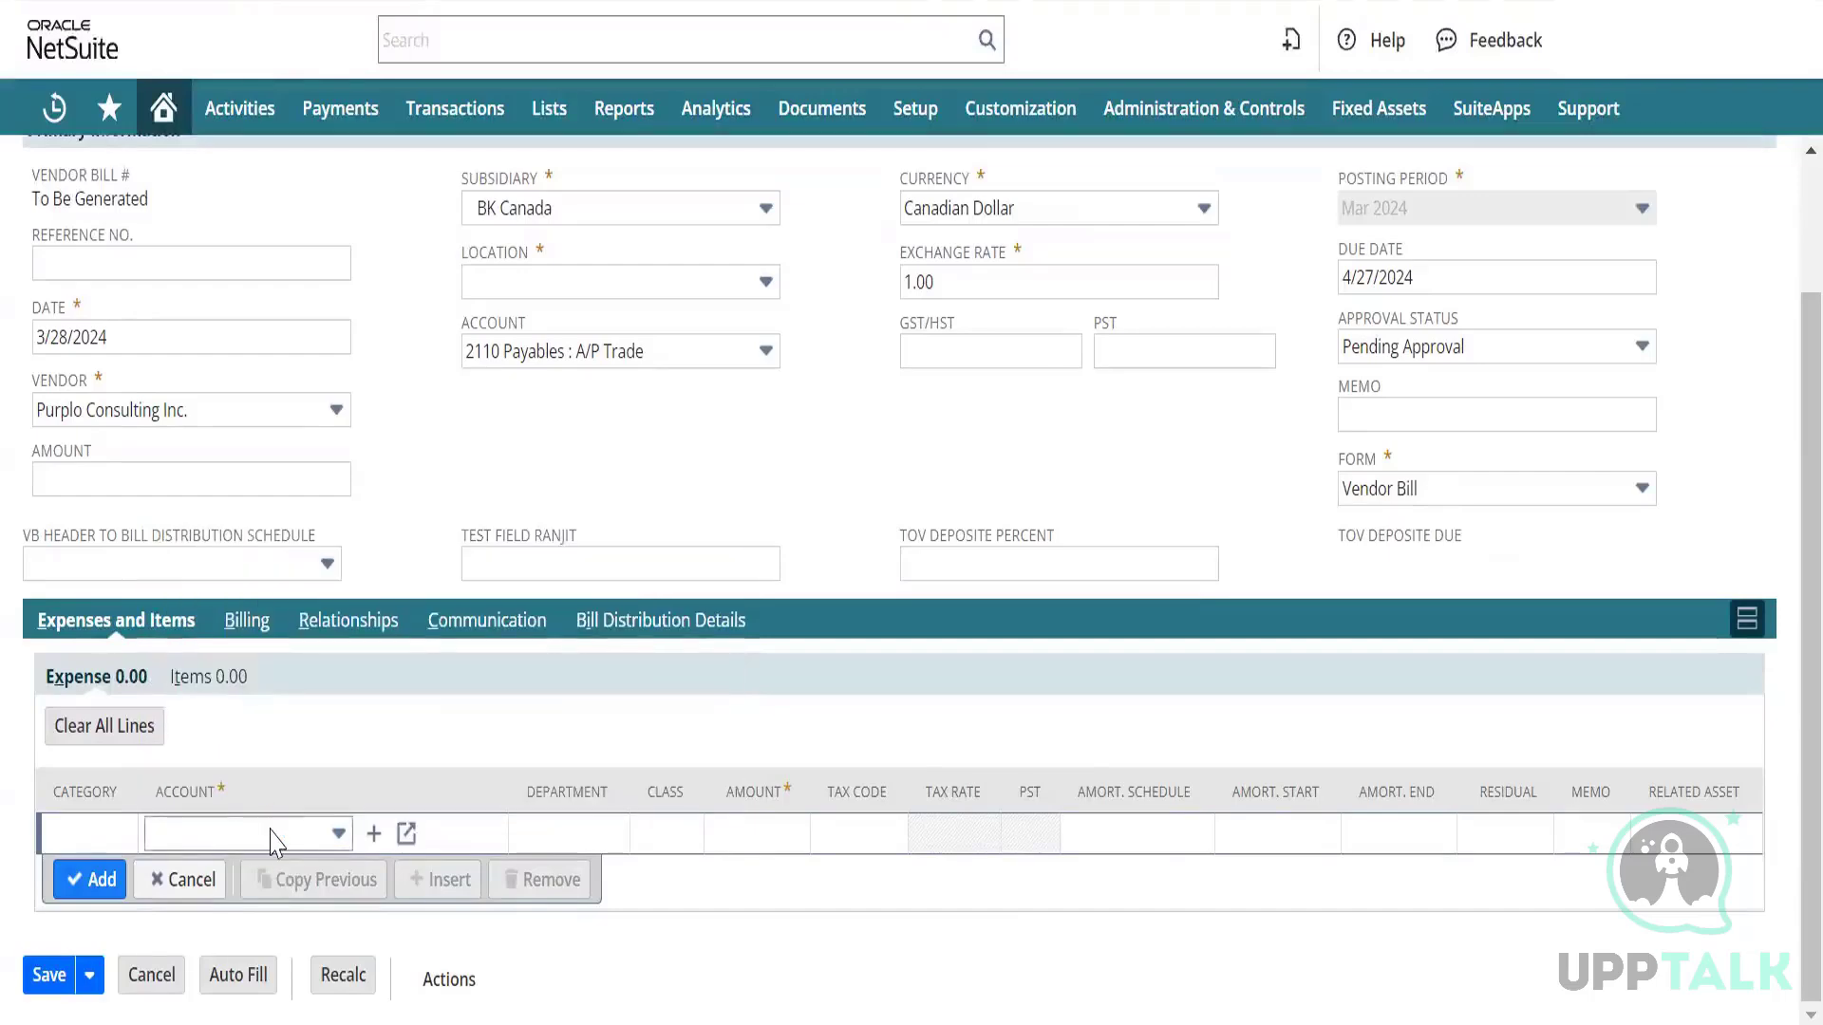
# Reopen the Account list and scroll through it looking for the 2200 Accrued Payroll accounts.
pyautogui.click(290, 842)
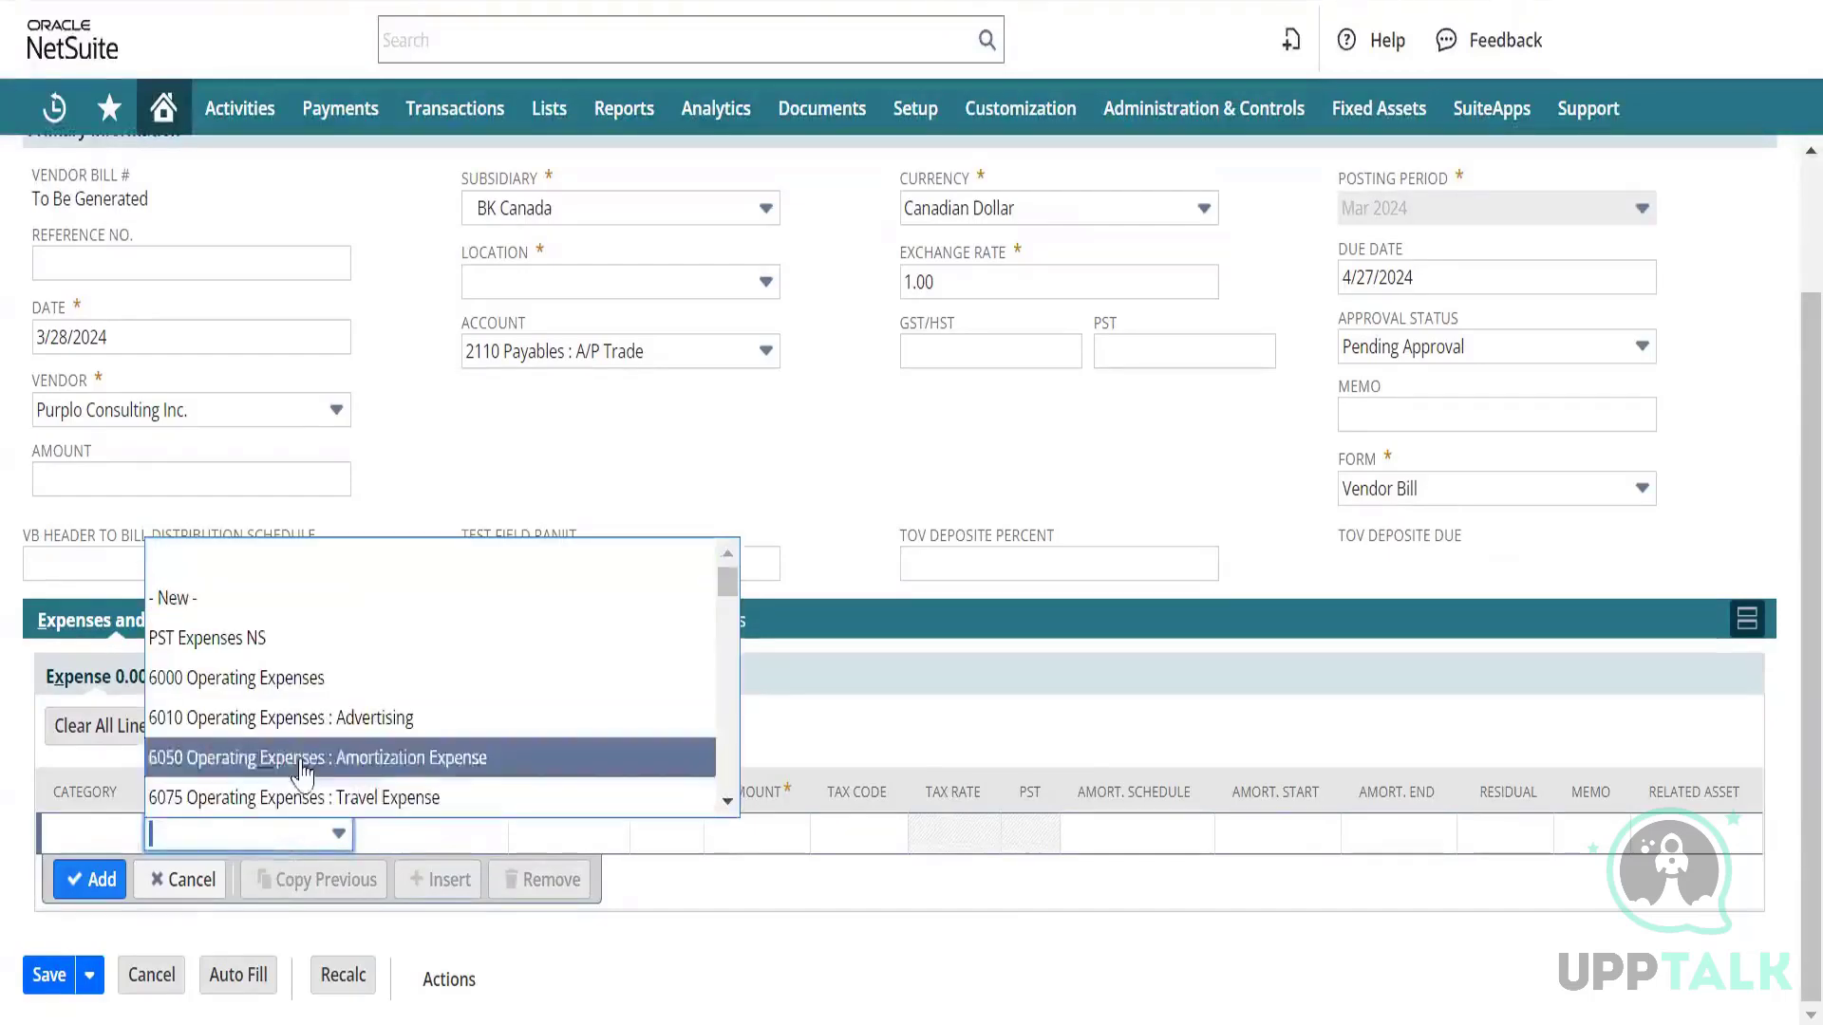
pyautogui.scroll(-5, 302, 764)
pyautogui.scroll(-1, 302, 773)
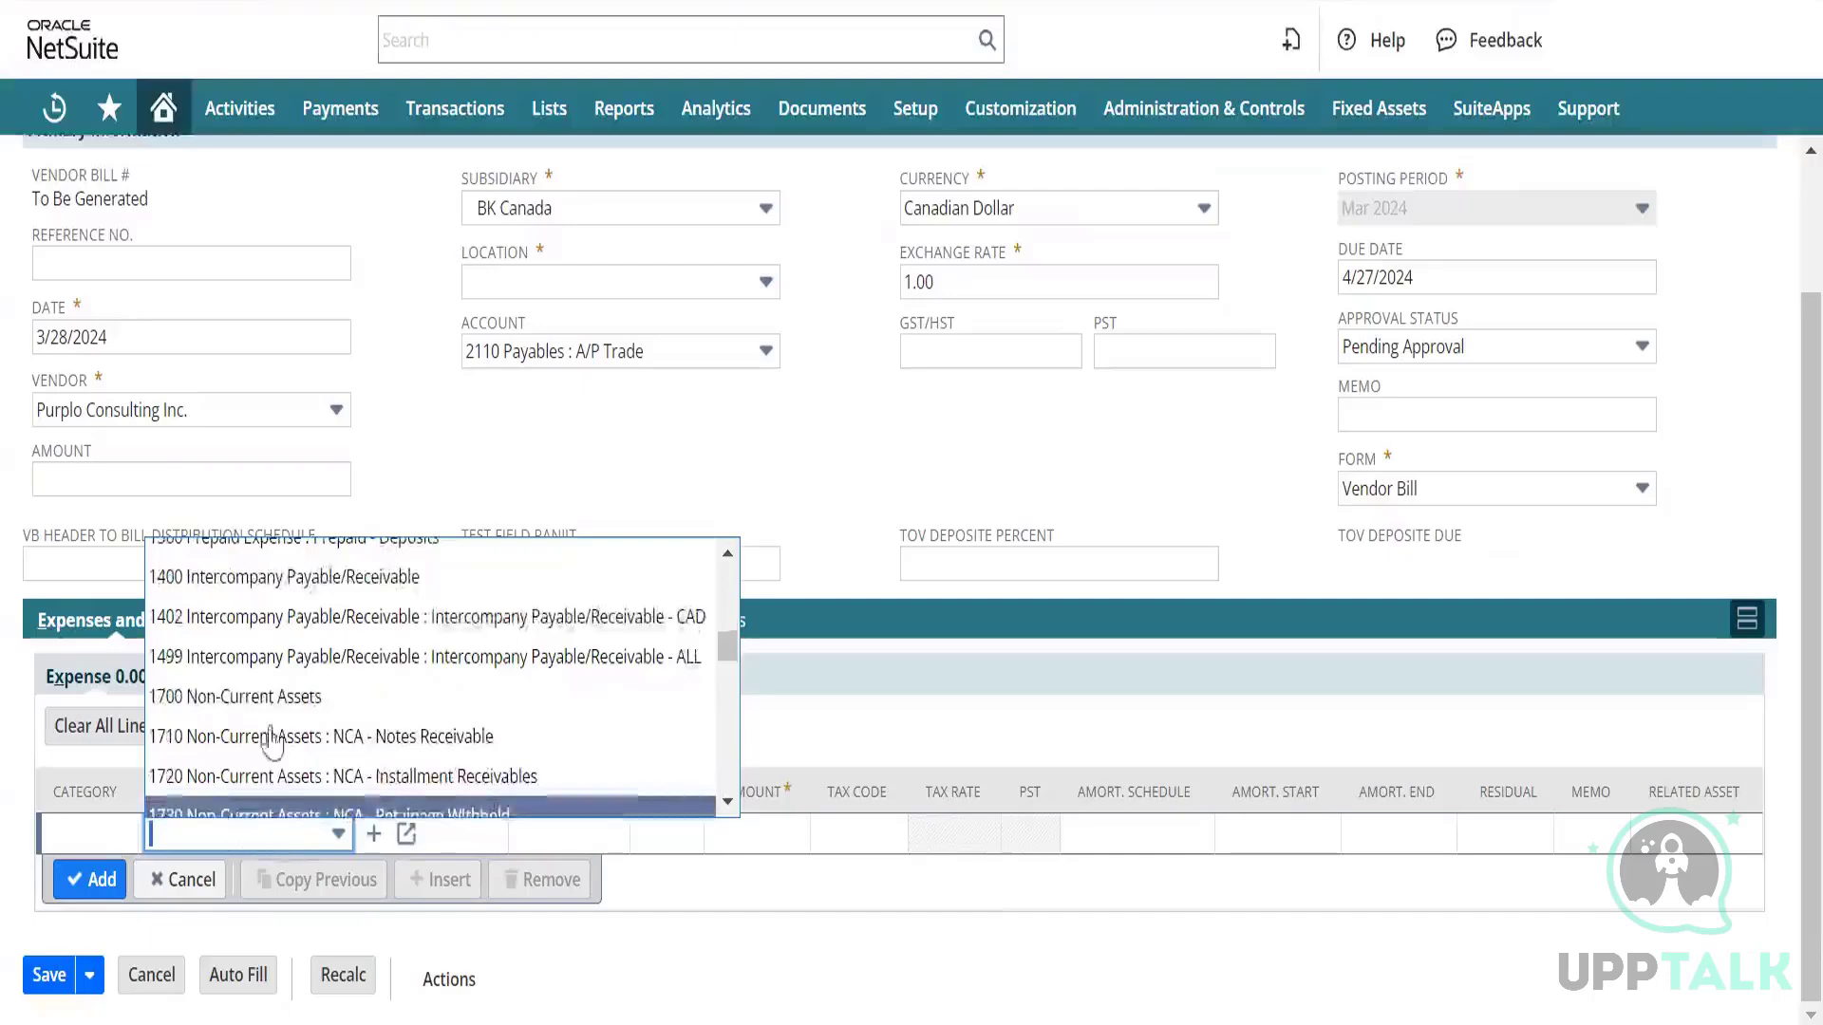
pyautogui.scroll(-6, 277, 731)
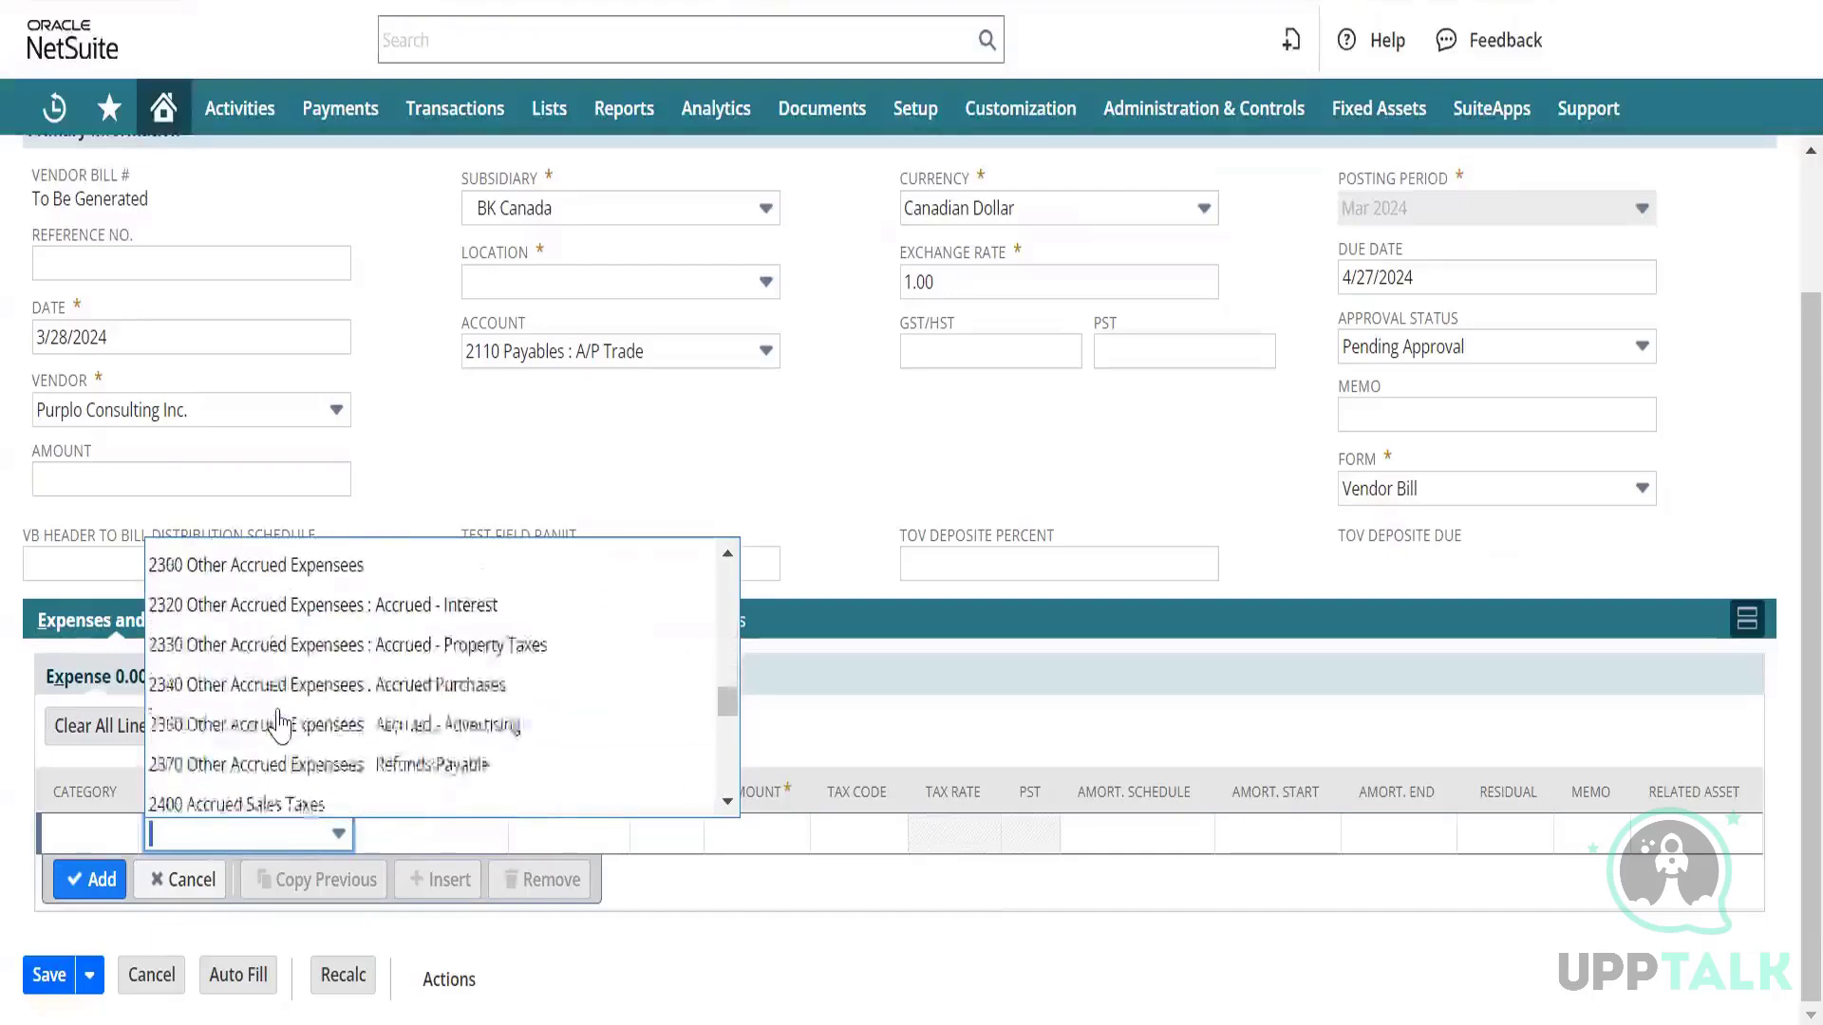
pyautogui.scroll(-1, 279, 725)
pyautogui.scroll(1, 279, 726)
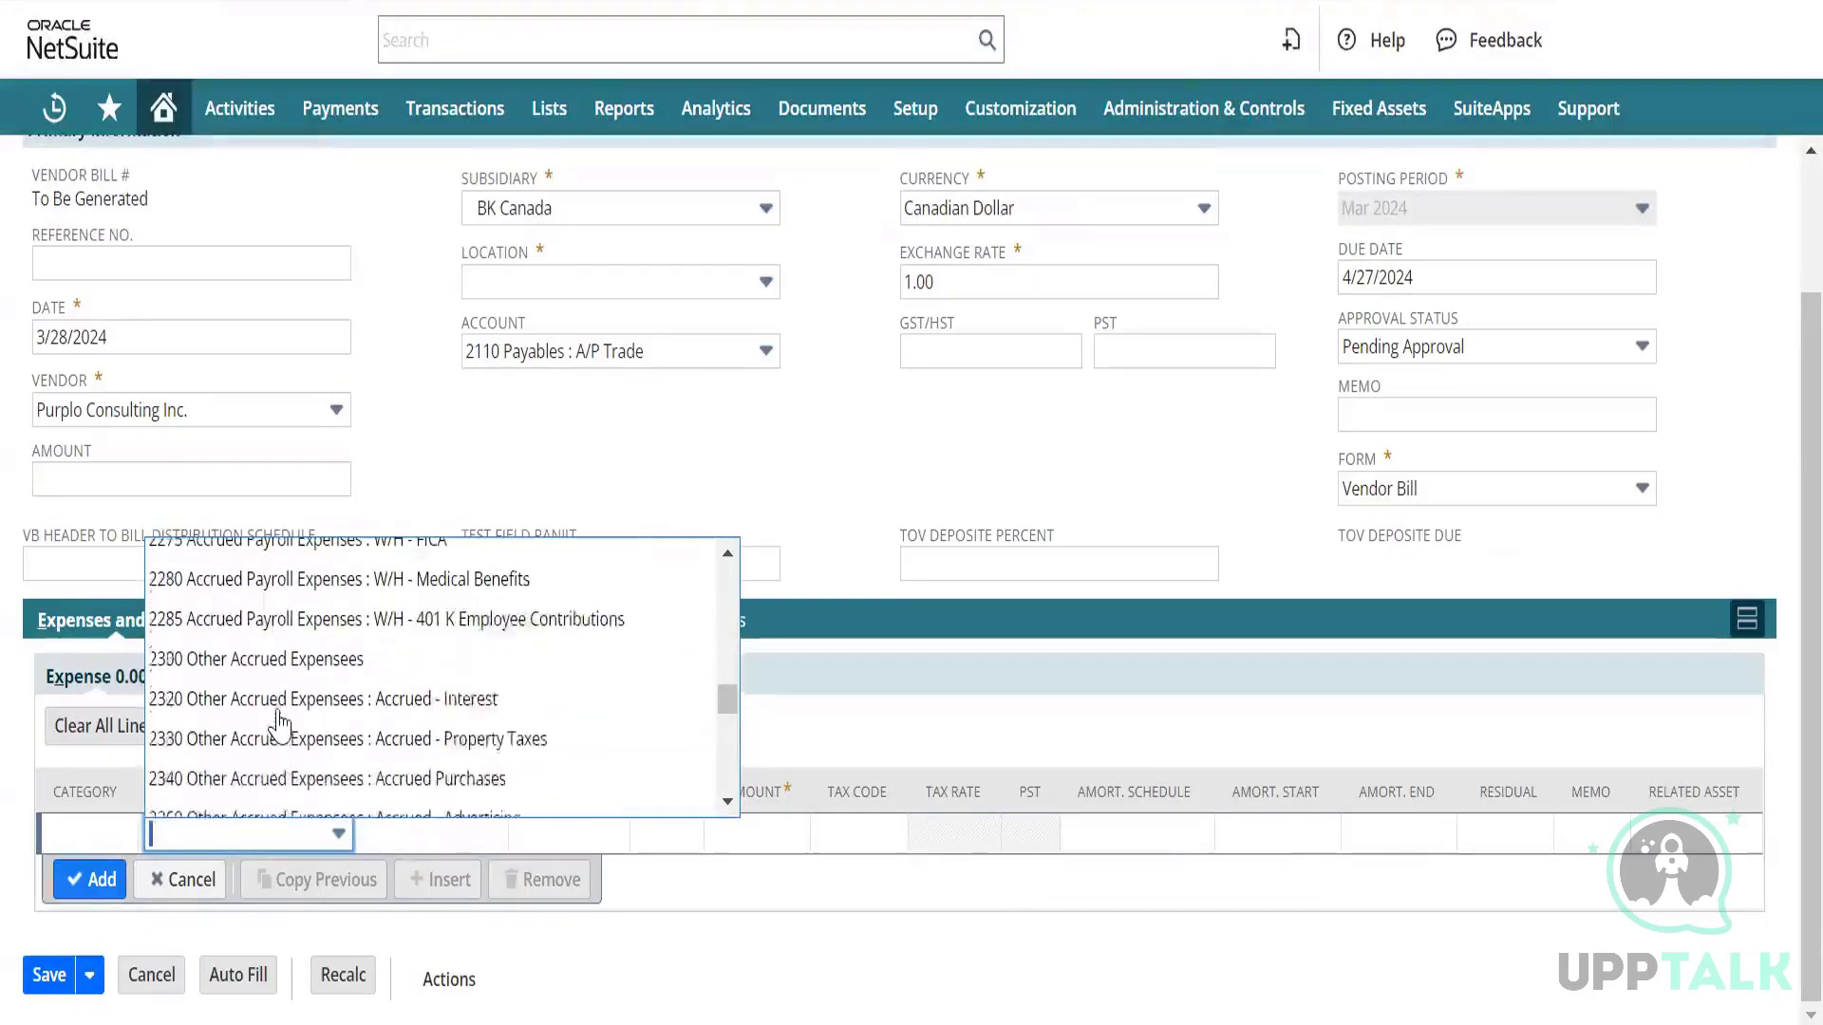
pyautogui.scroll(-5, 279, 725)
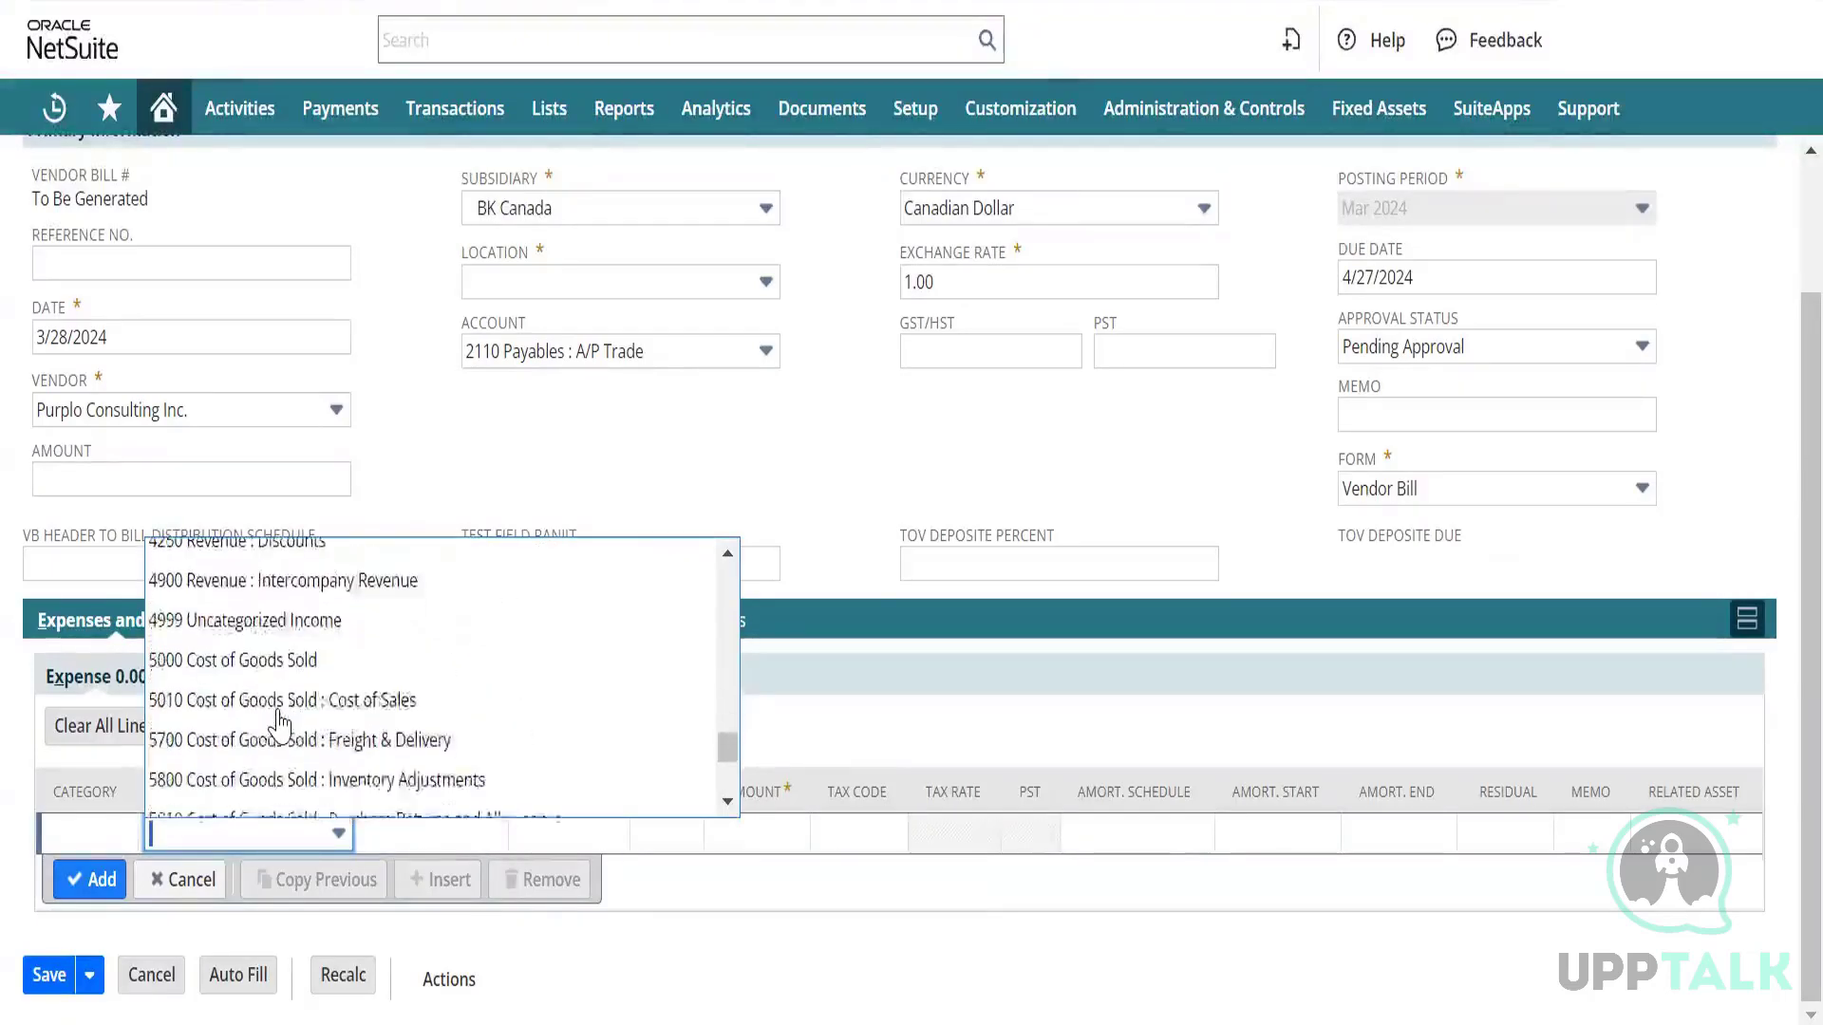
pyautogui.scroll(-1, 279, 725)
pyautogui.scroll(6, 280, 726)
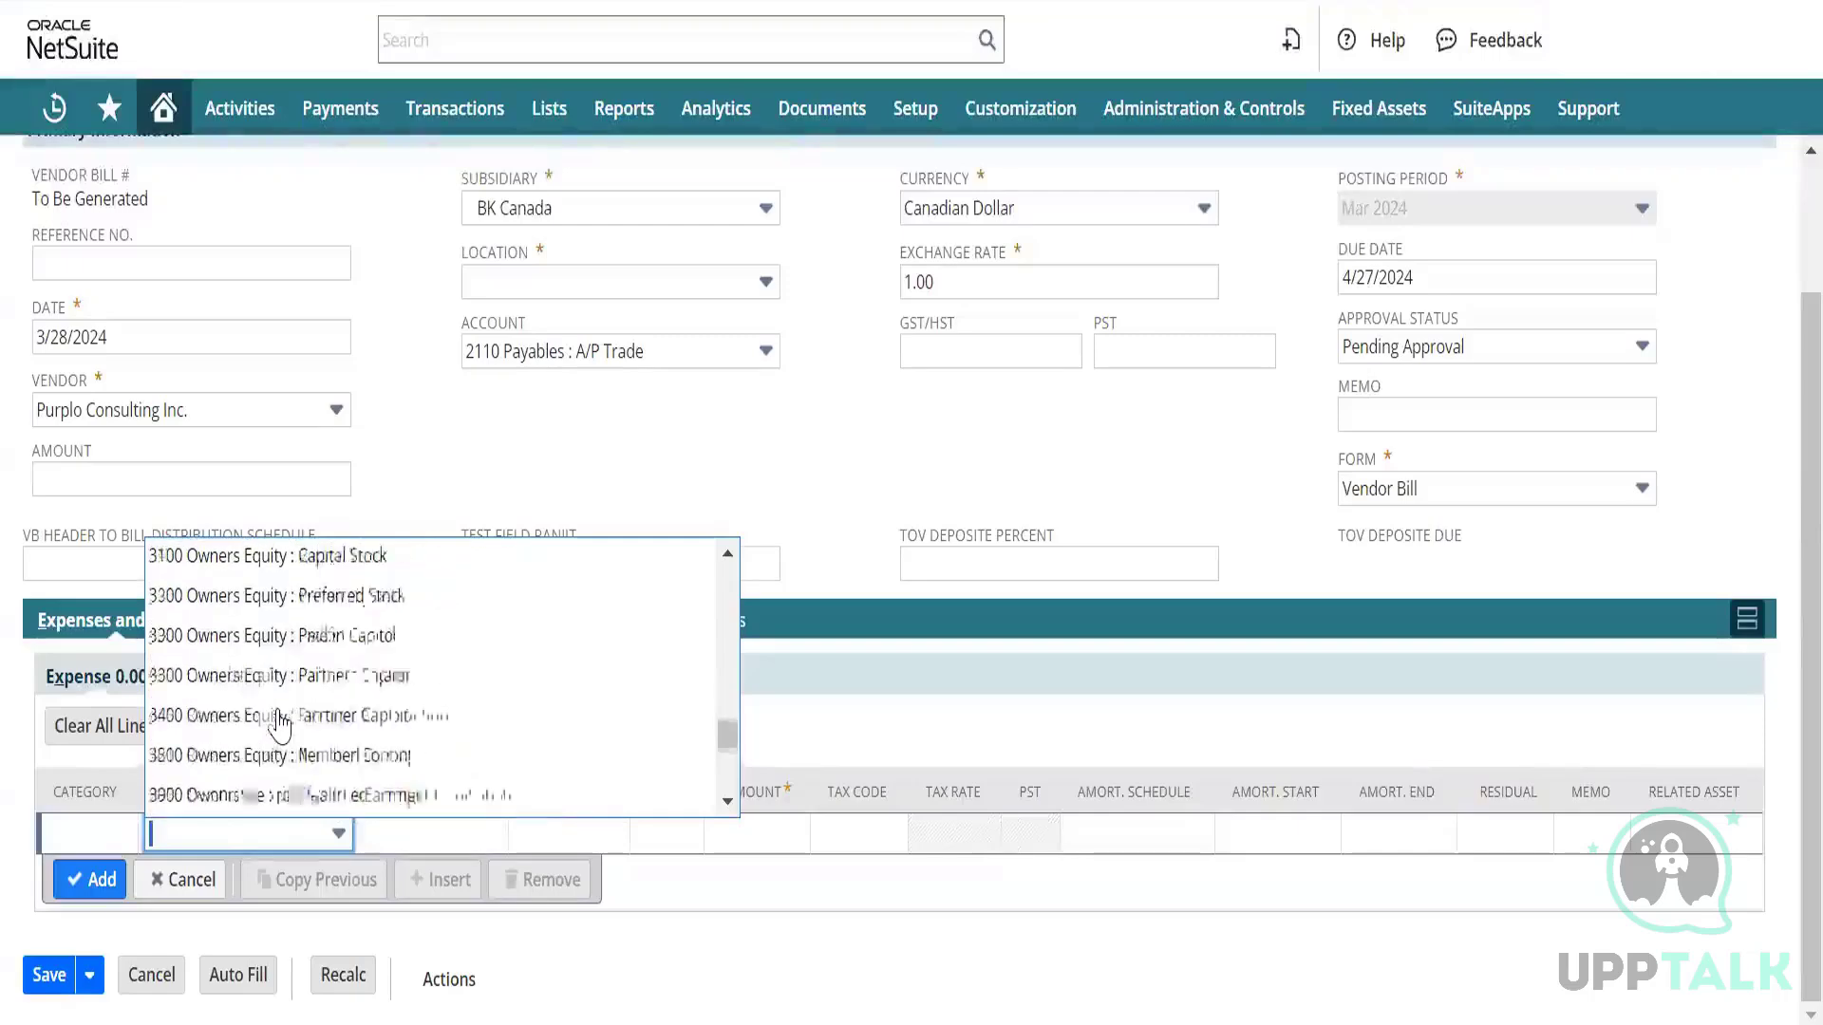
pyautogui.scroll(5, 279, 726)
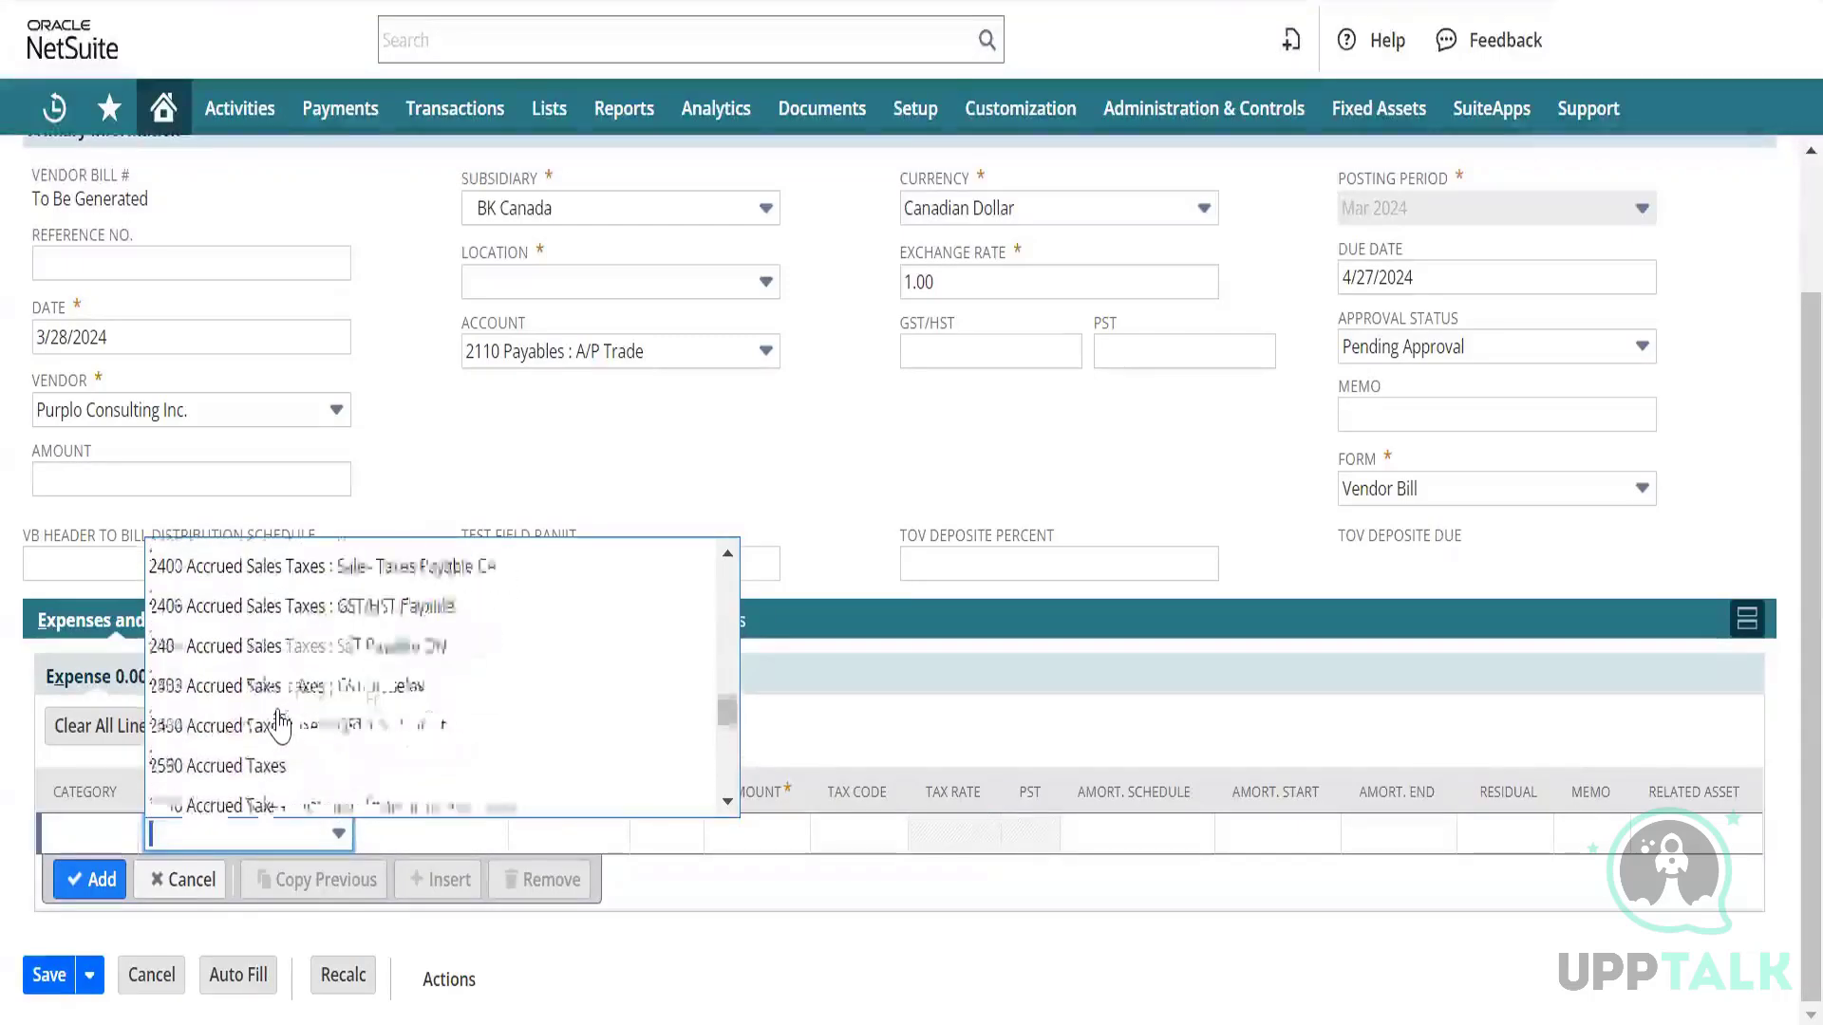
pyautogui.scroll(5, 279, 725)
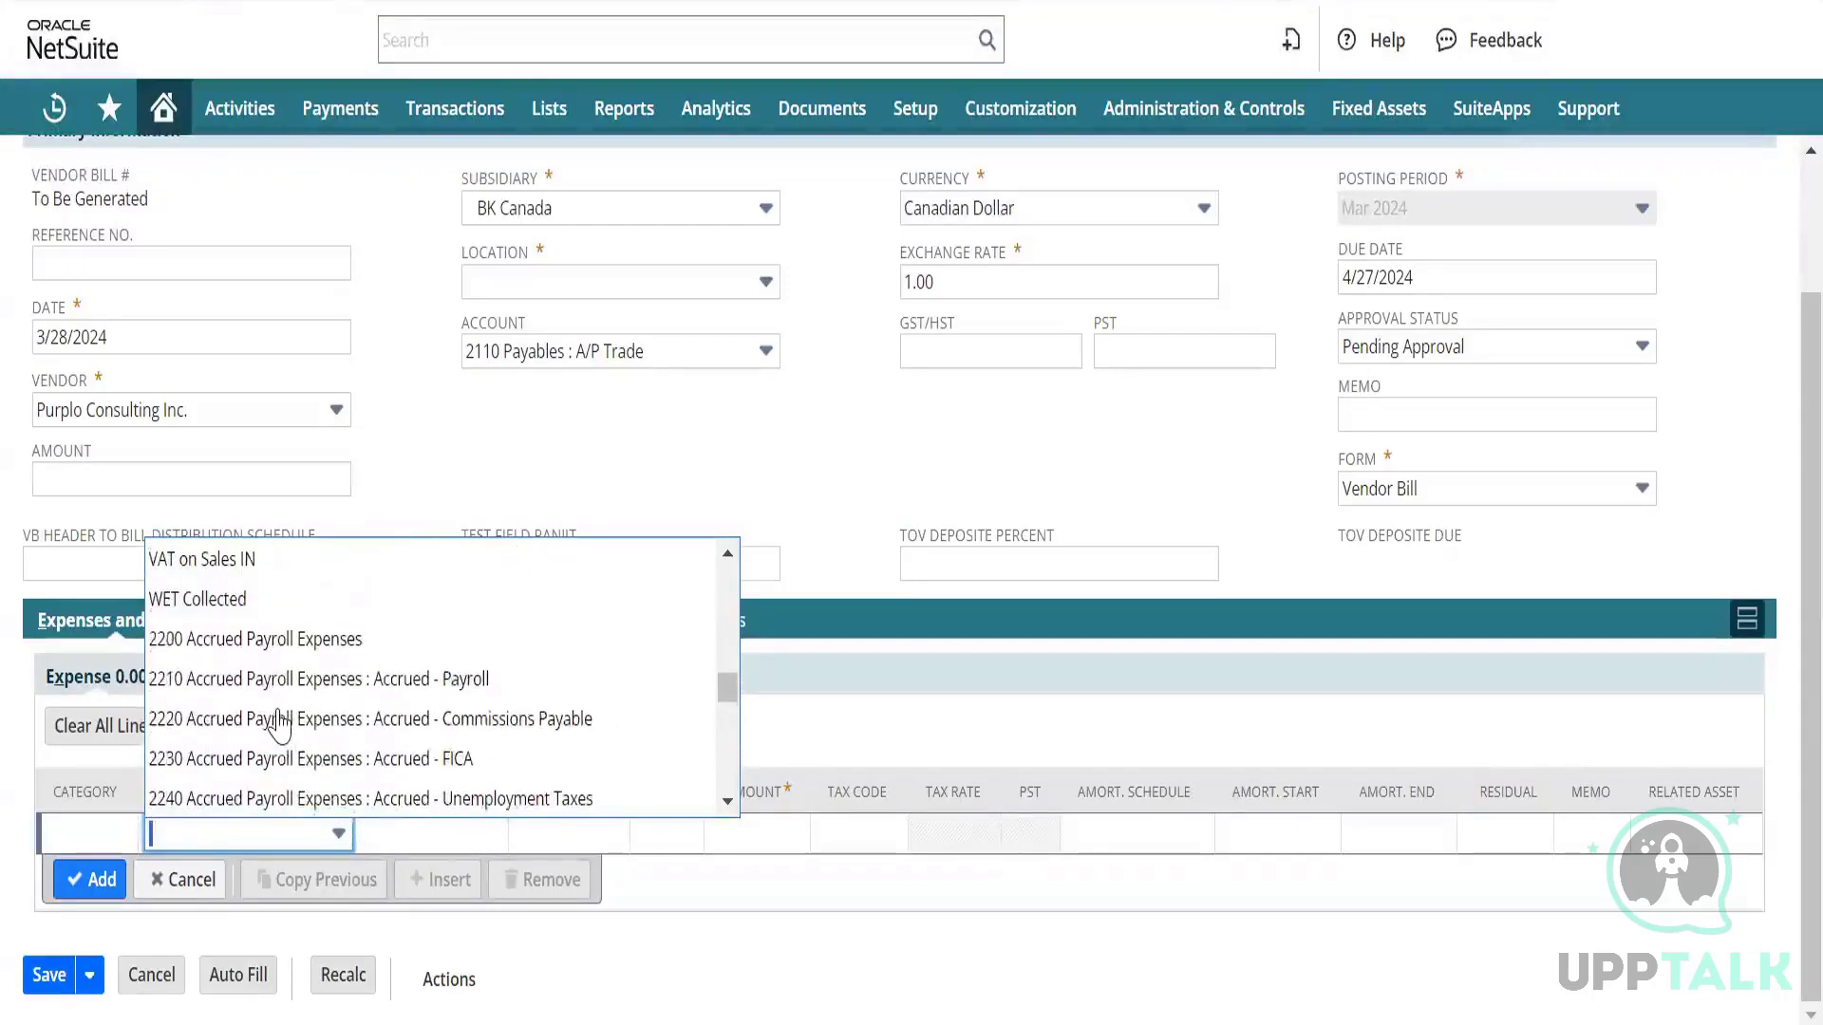
pyautogui.scroll(2, 279, 725)
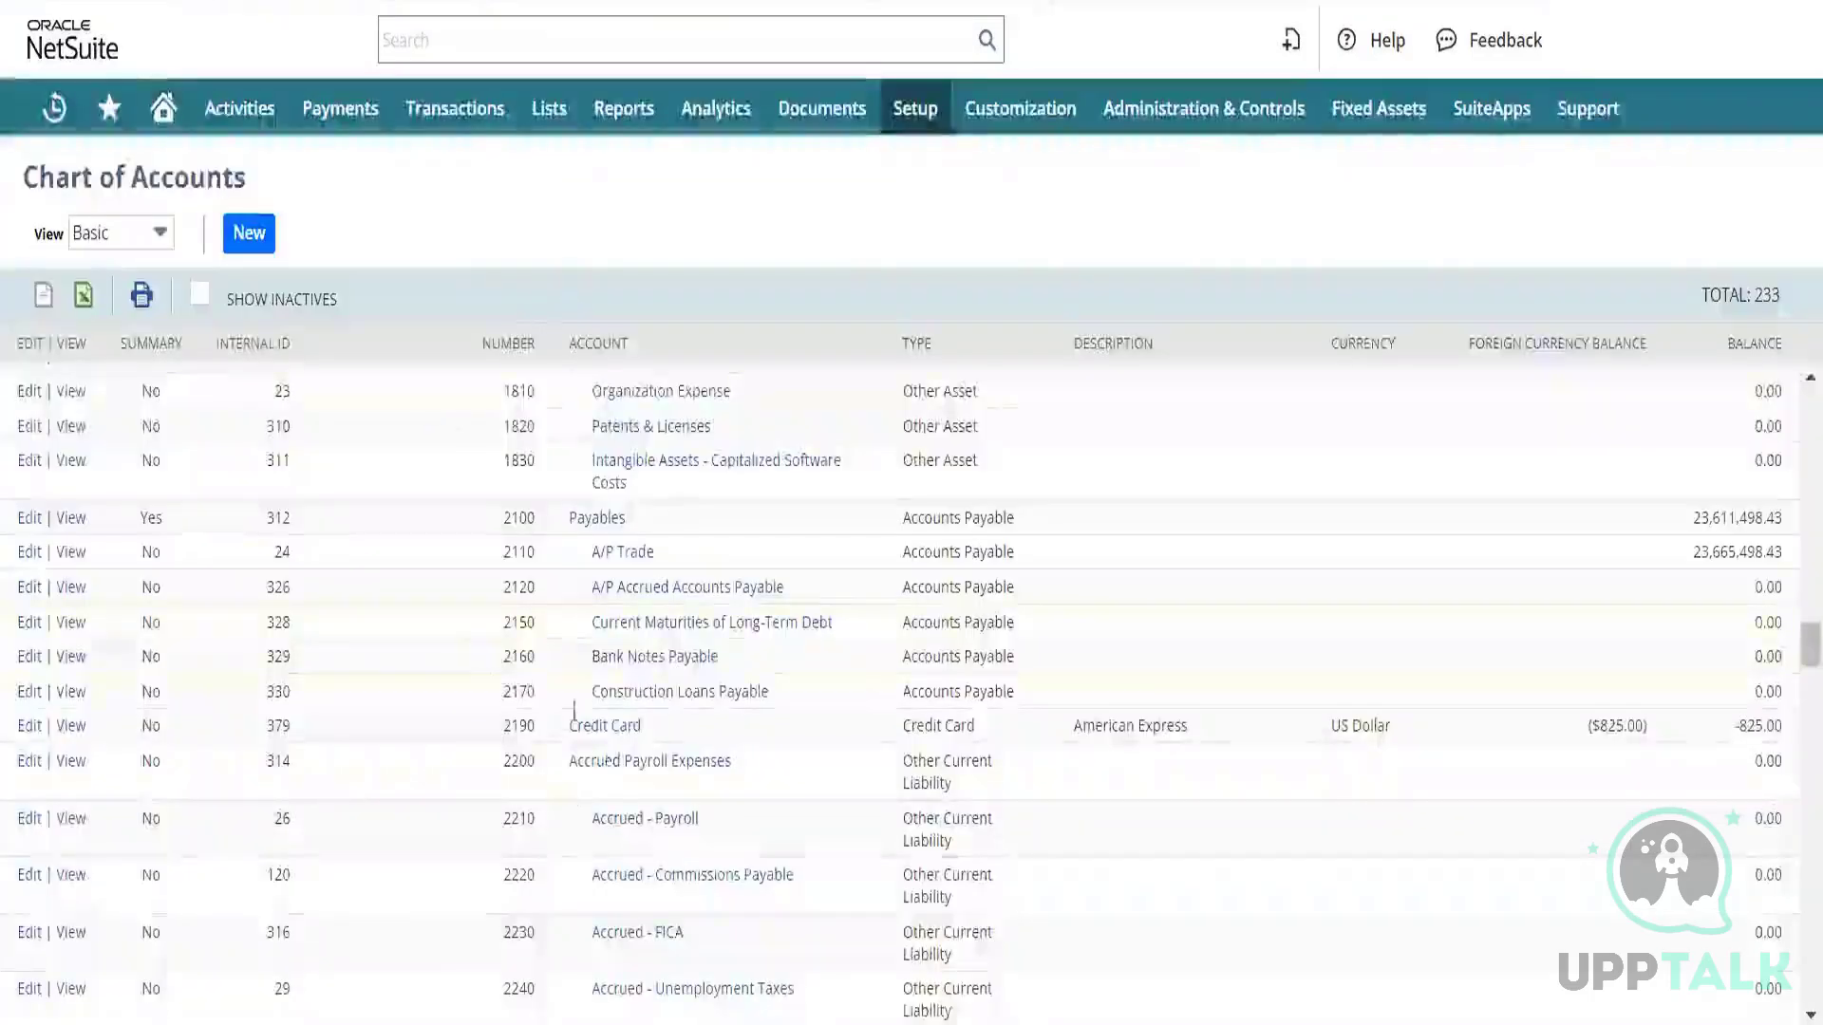
# Locate 2200 Accrued Payroll Expenses in the Chart of Accounts and check it isn't a summary account.
pyautogui.scroll(-5, 568, 843)
pyautogui.scroll(3, 568, 843)
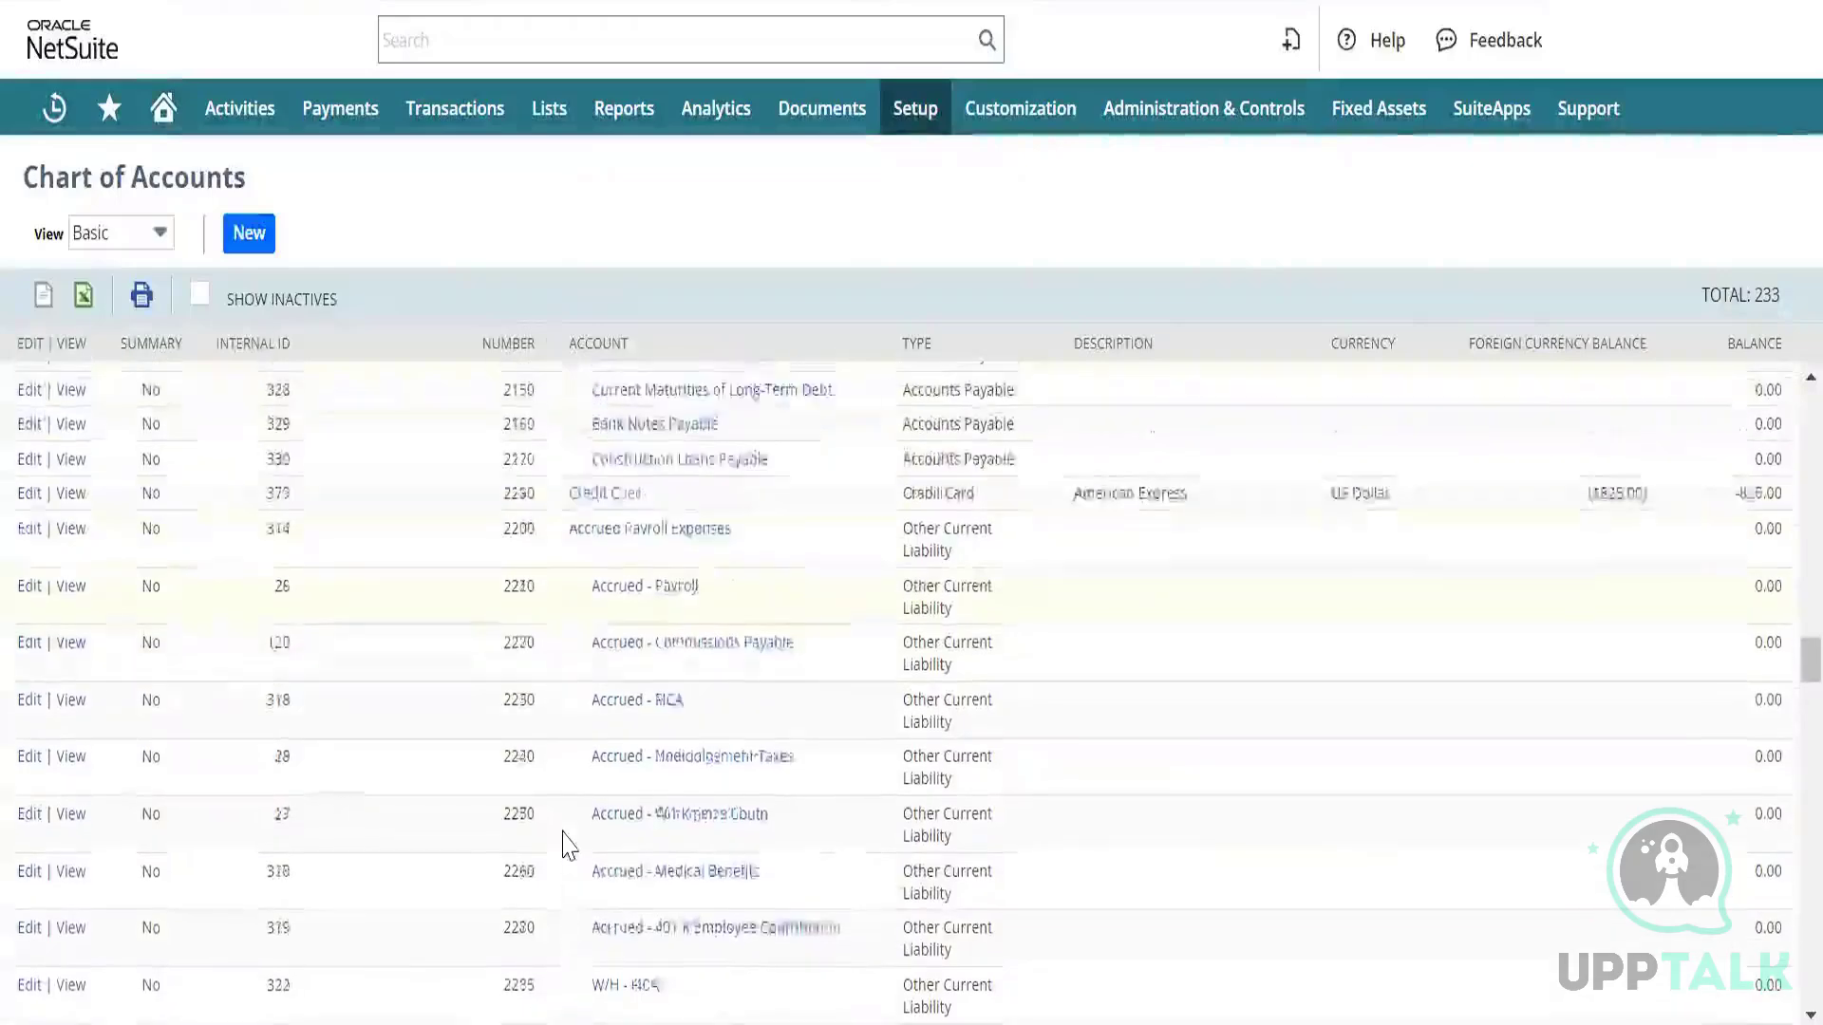
pyautogui.scroll(-1, 579, 832)
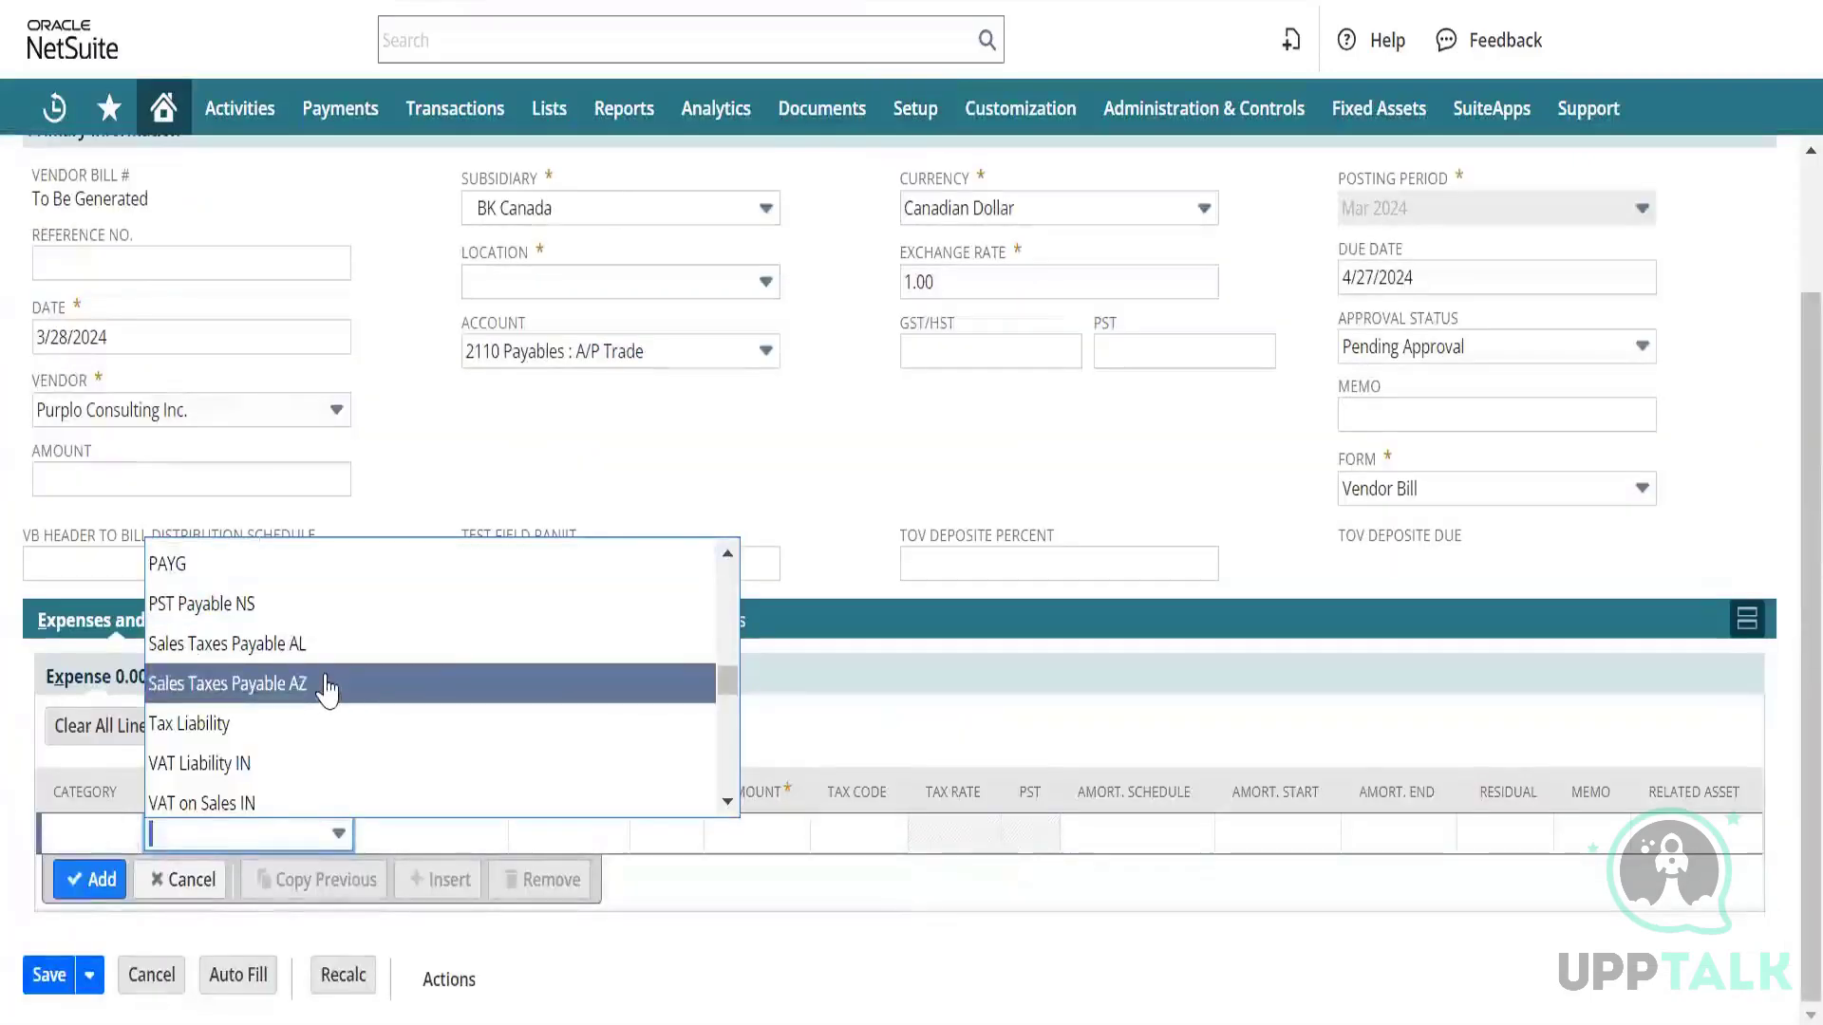
pyautogui.write('2')
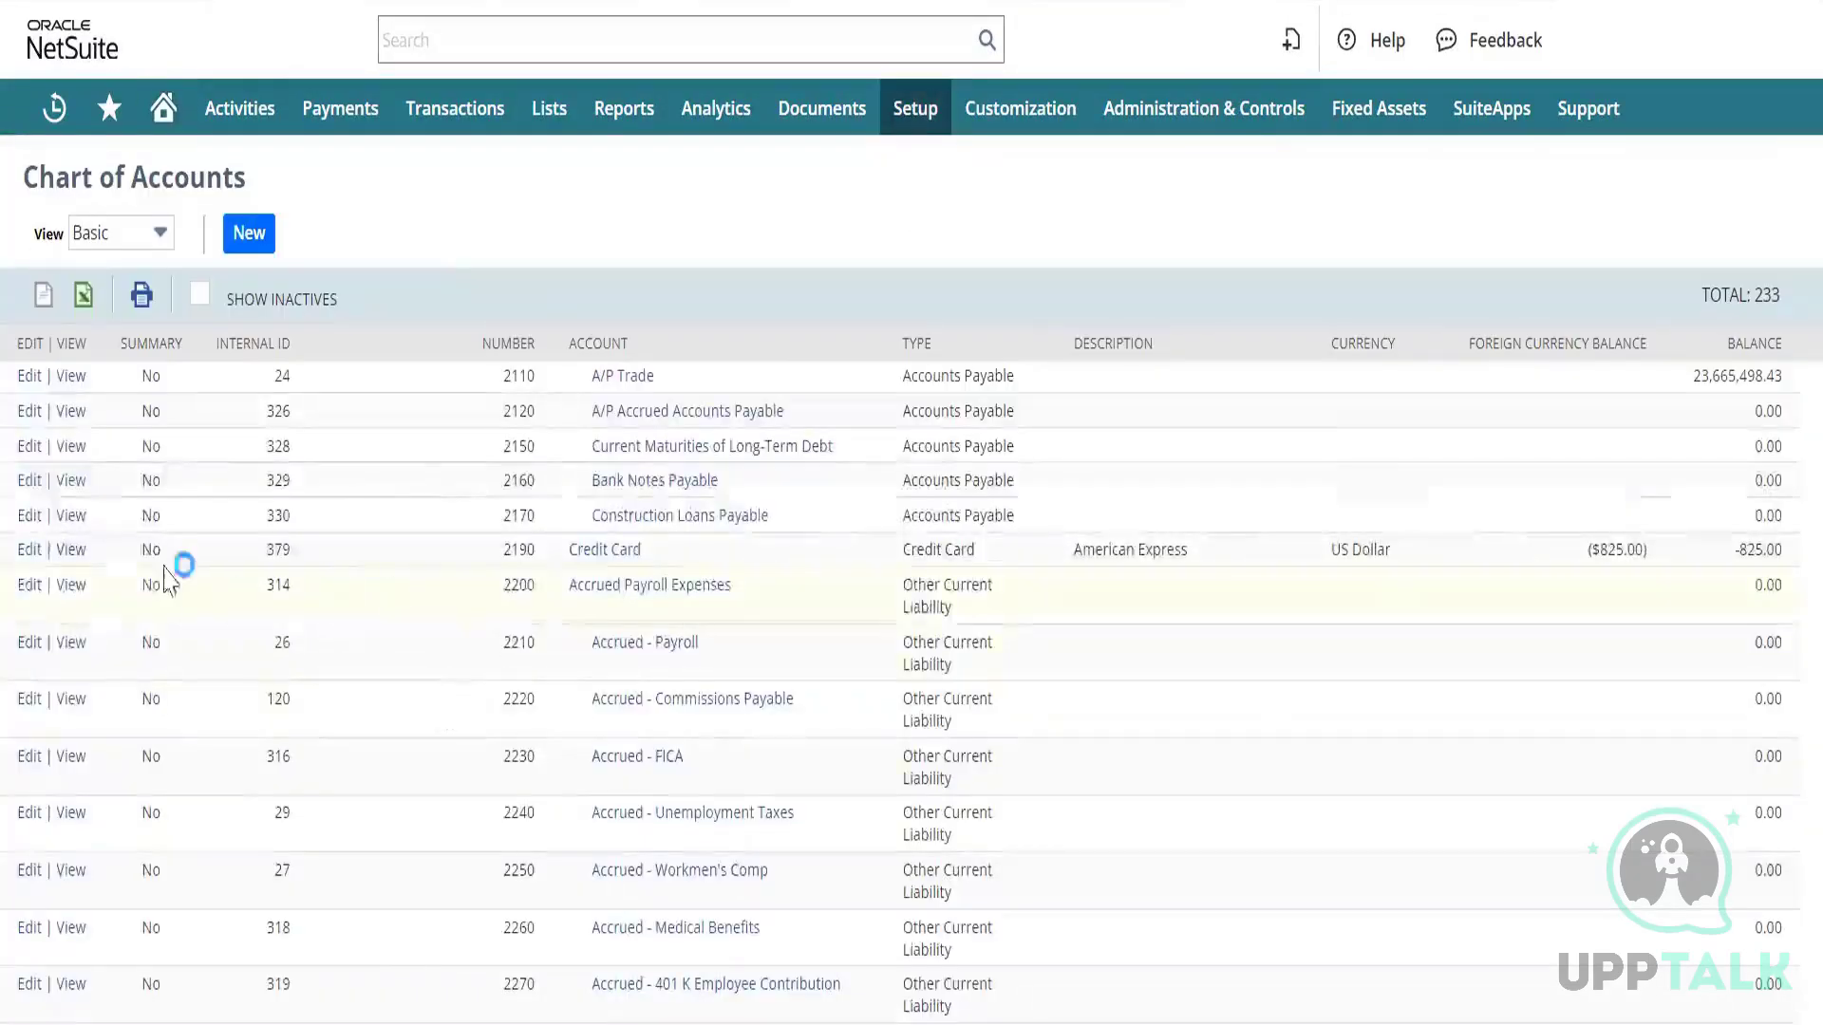
# Save 2200 Accrued Payroll Expenses as a summary account, marked inactive after the warning.
pyautogui.click(30, 585)
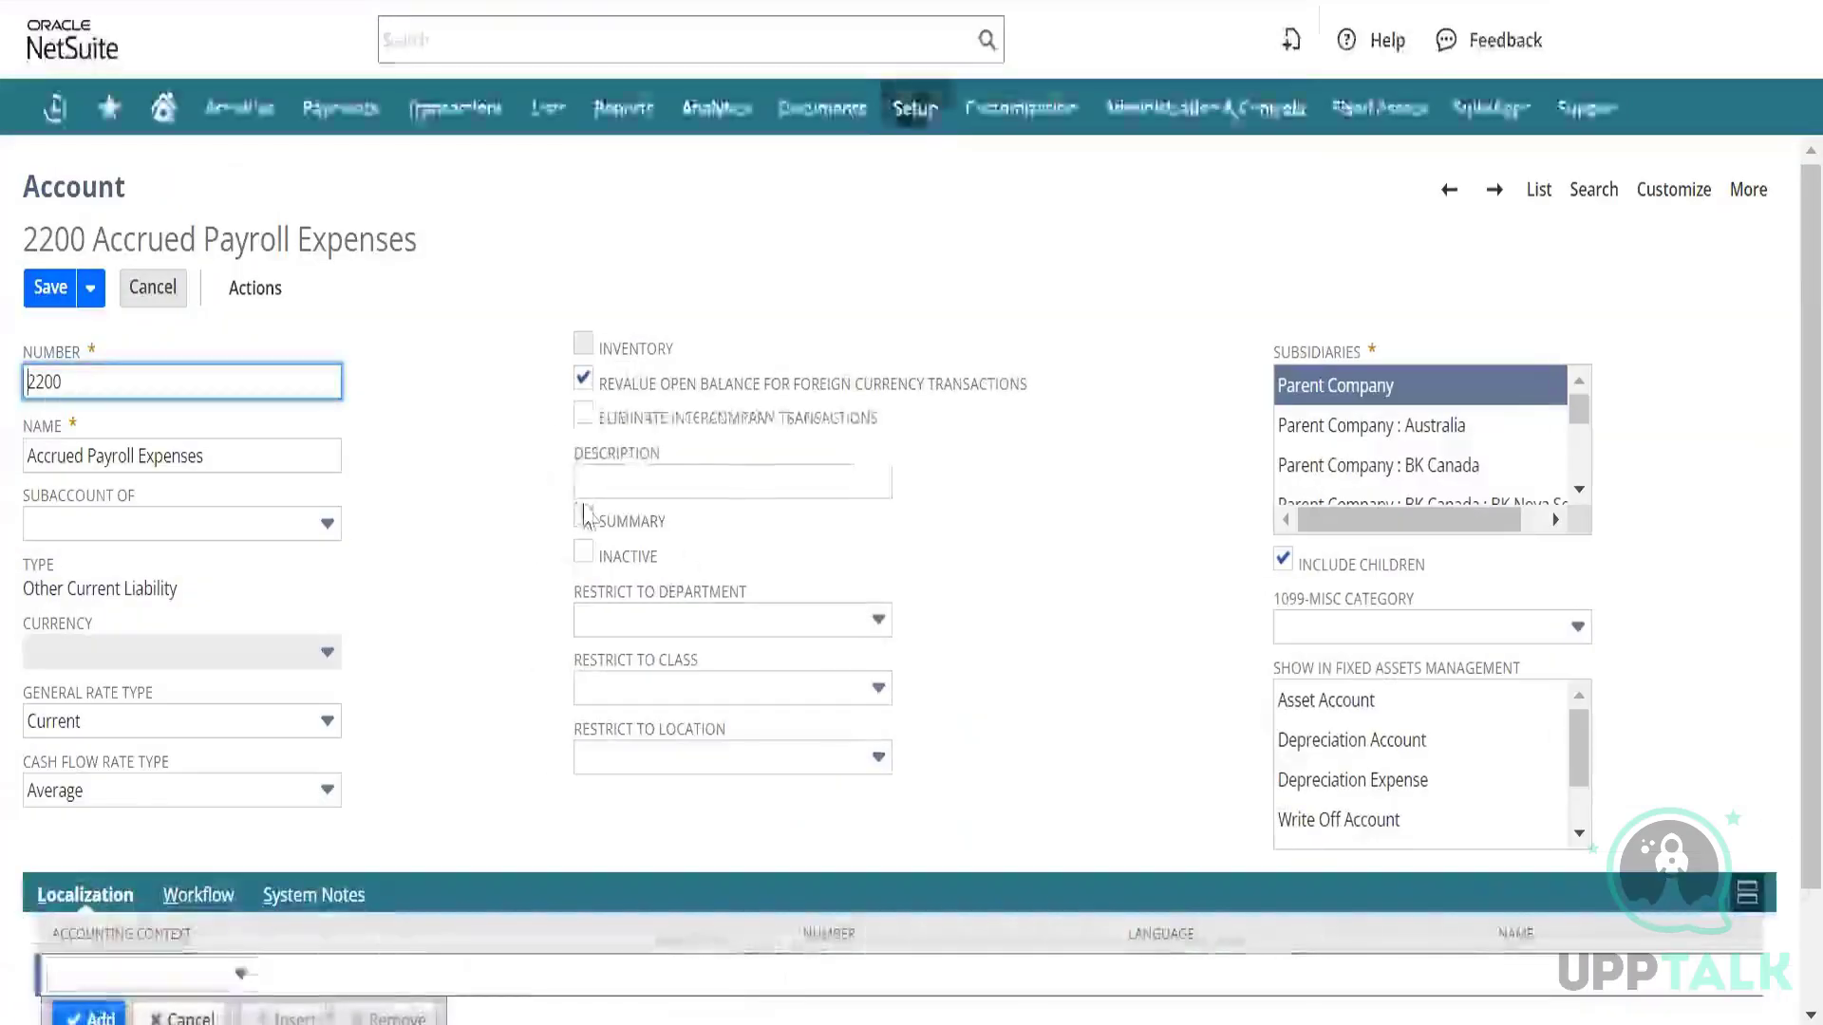
pyautogui.click(583, 517)
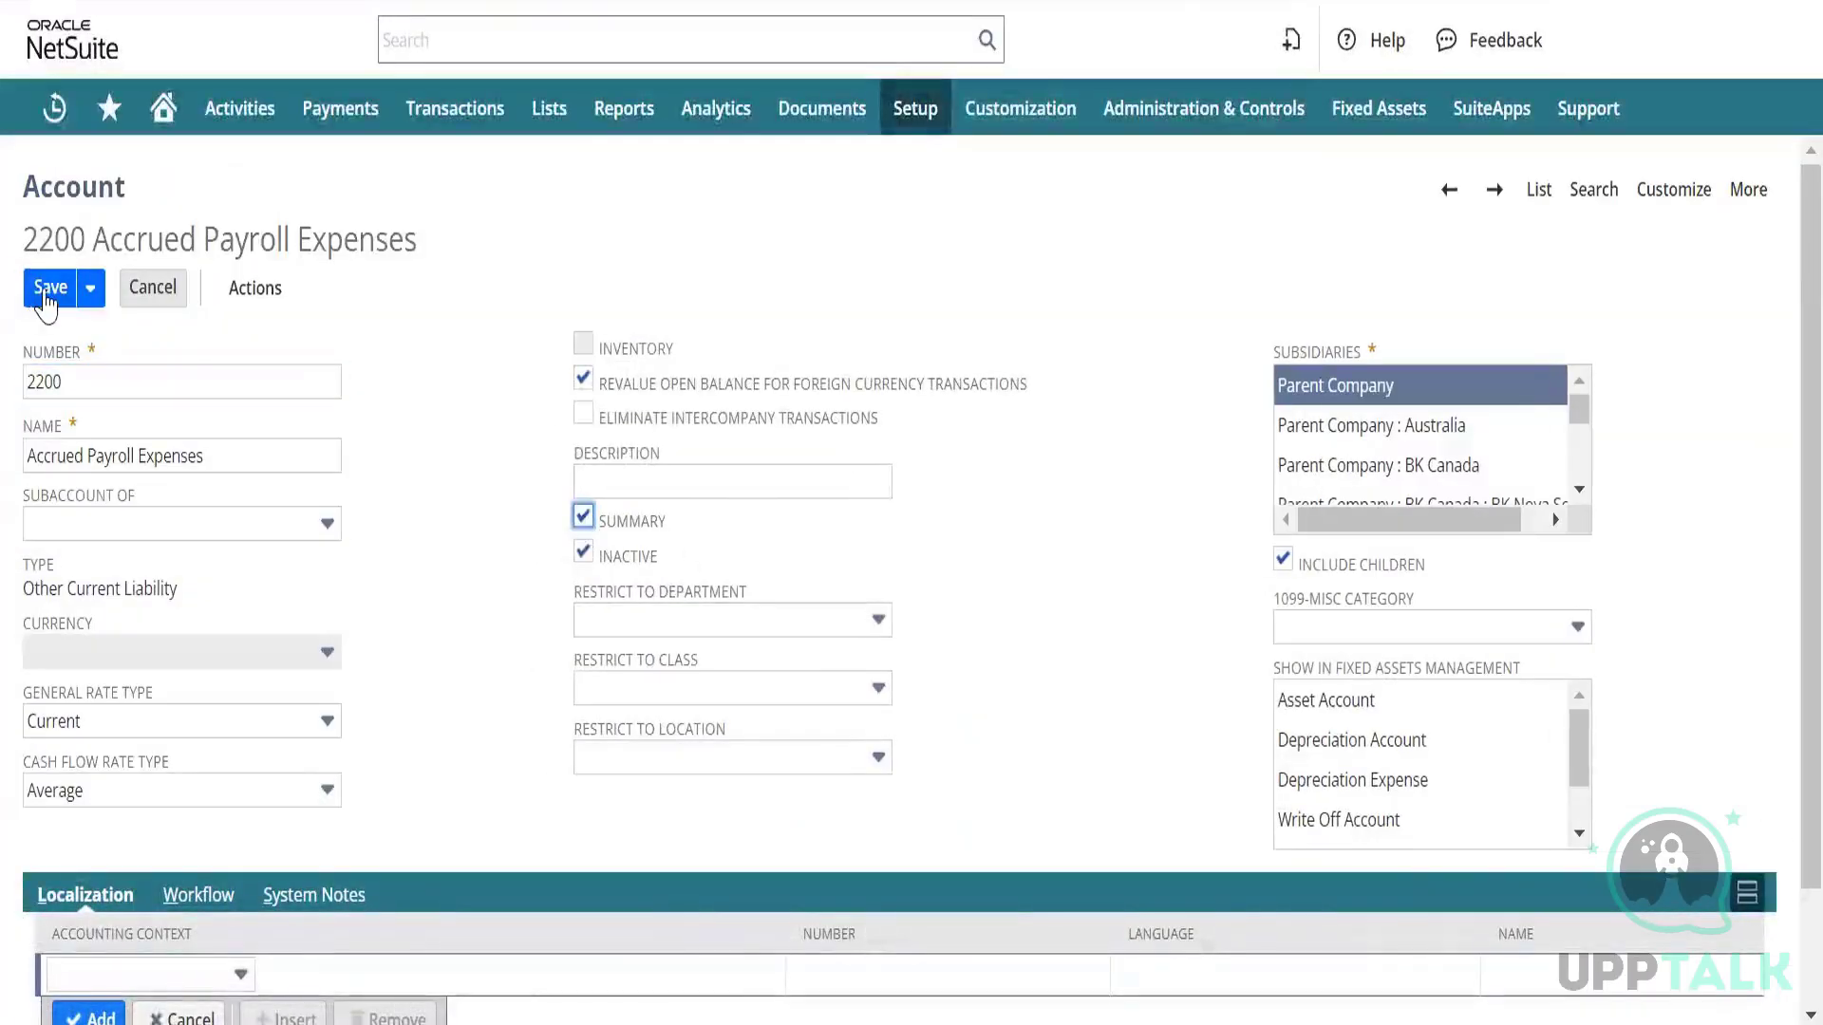
pyautogui.click(583, 554)
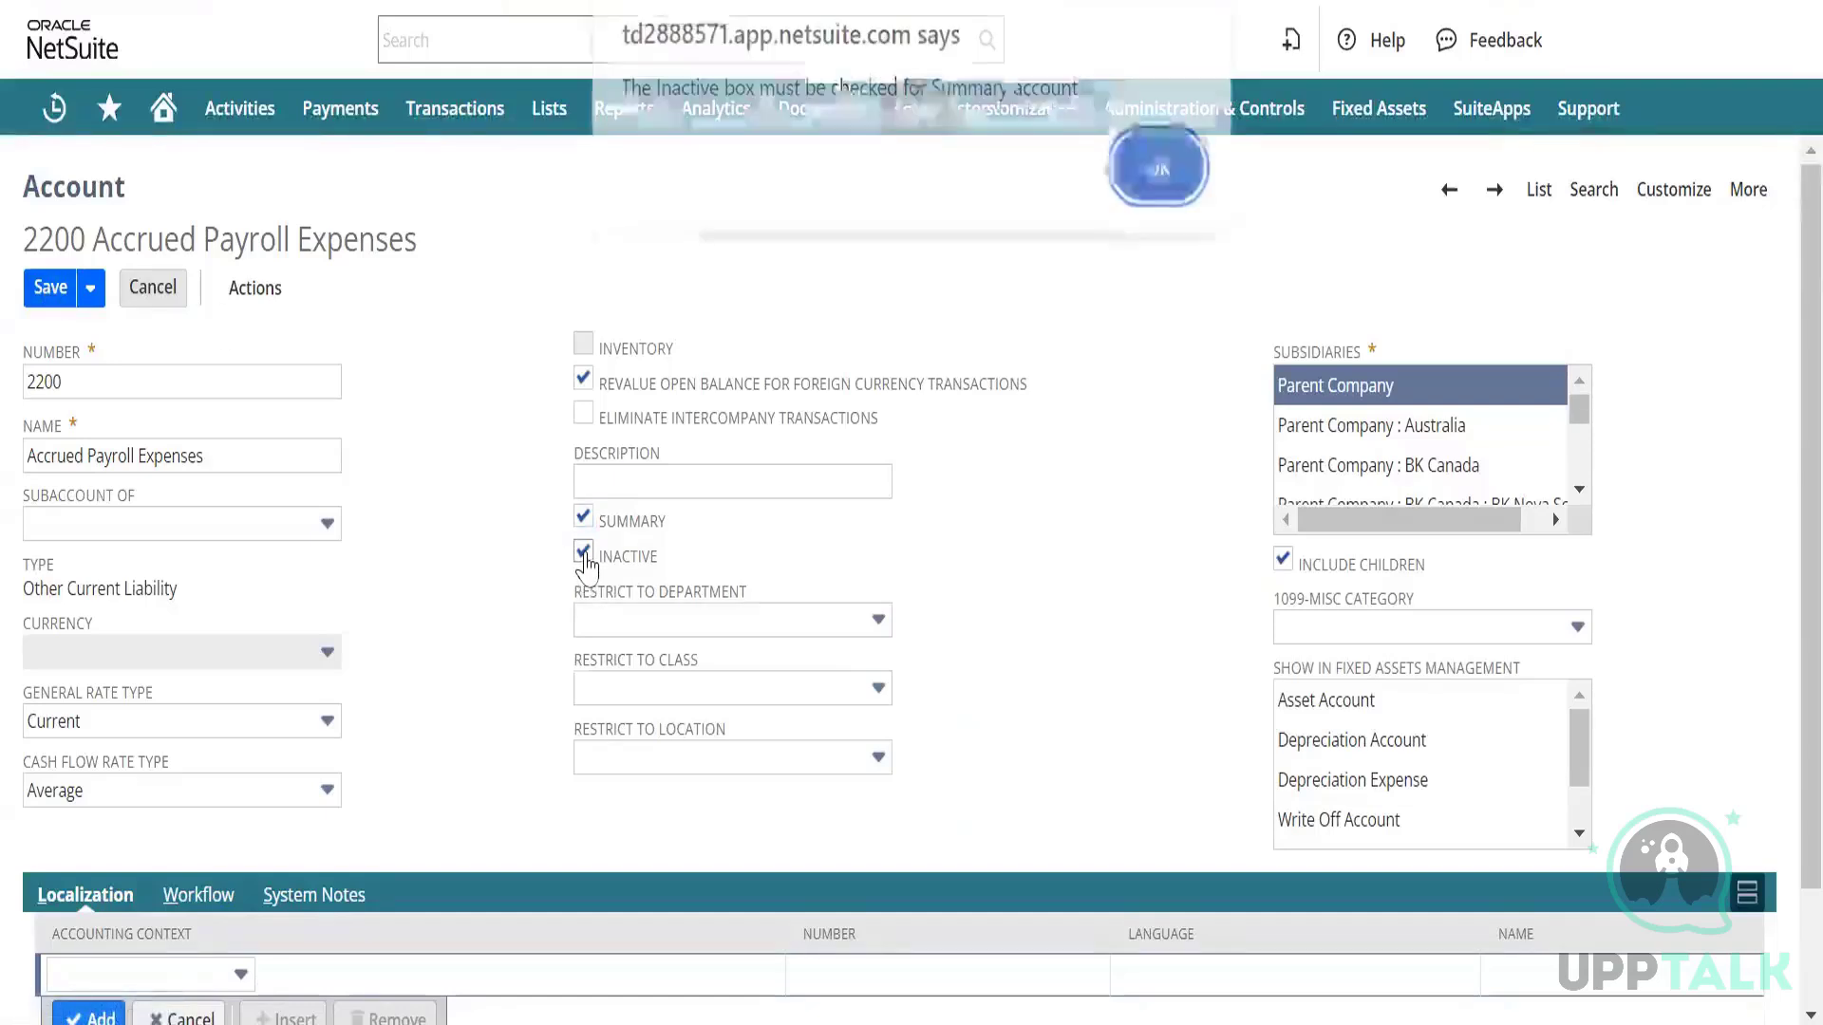
pyautogui.click(1157, 182)
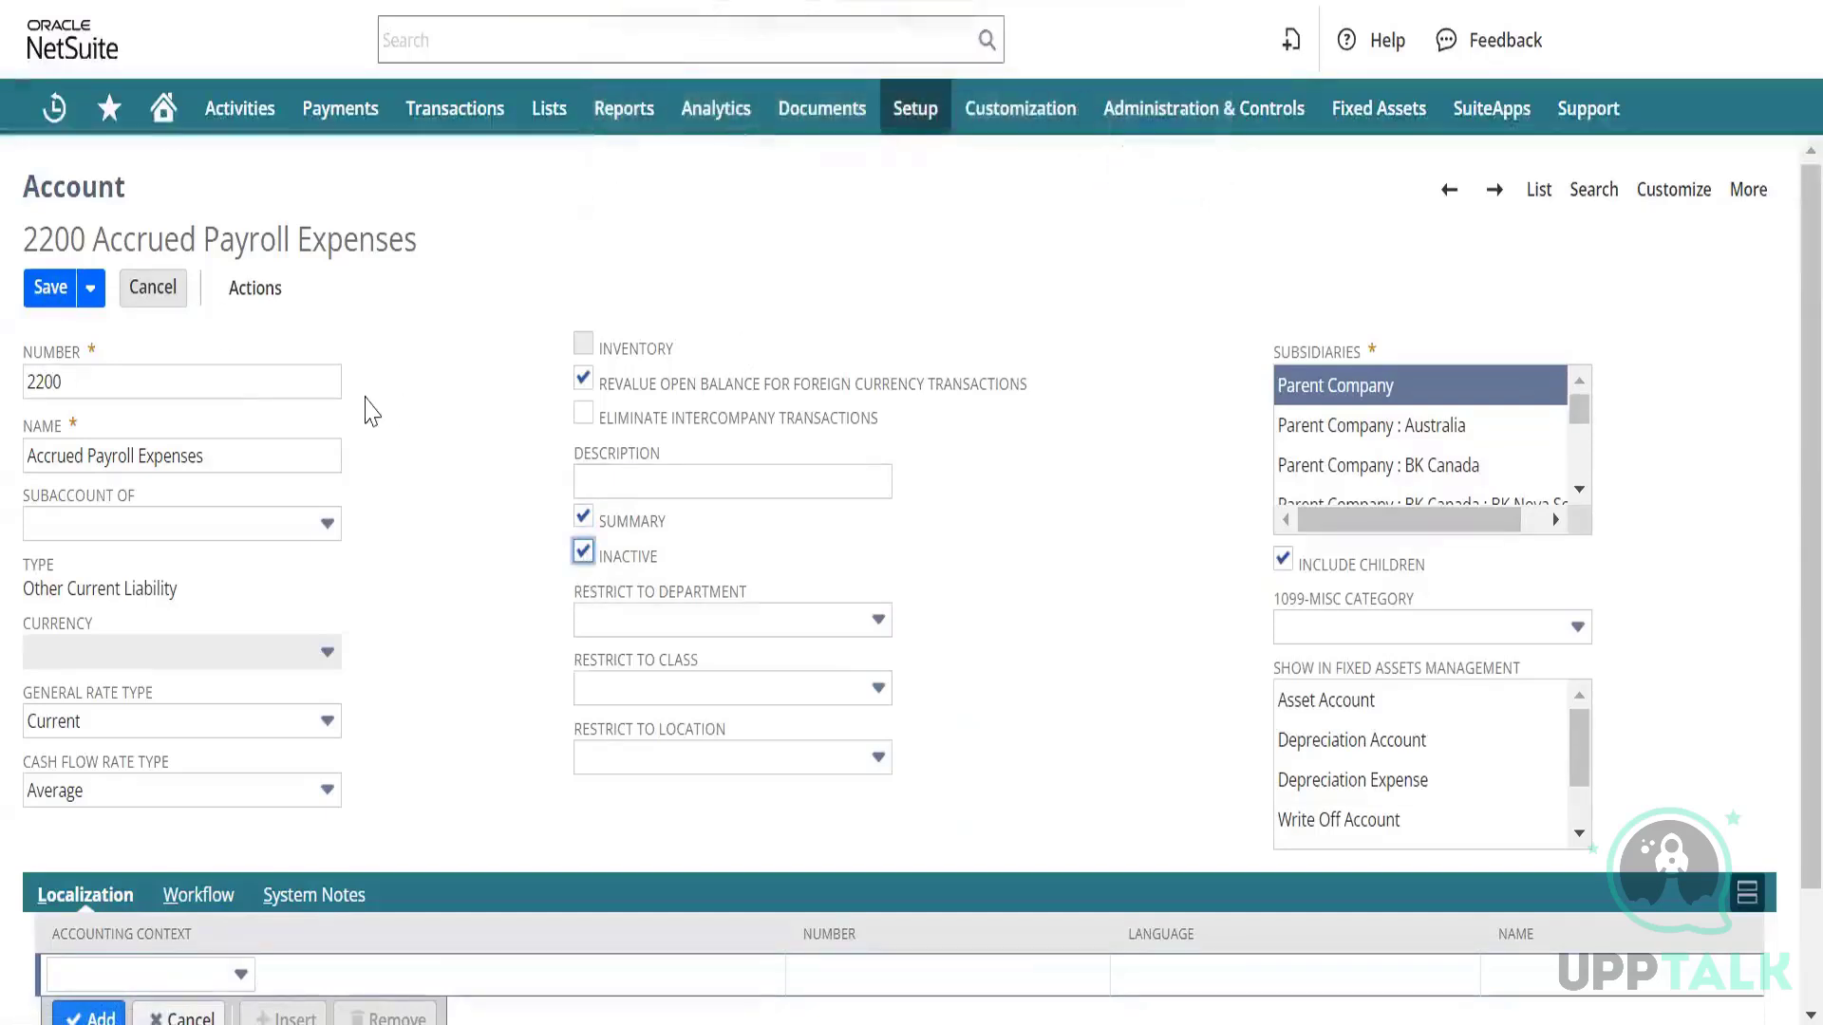
pyautogui.click(582, 554)
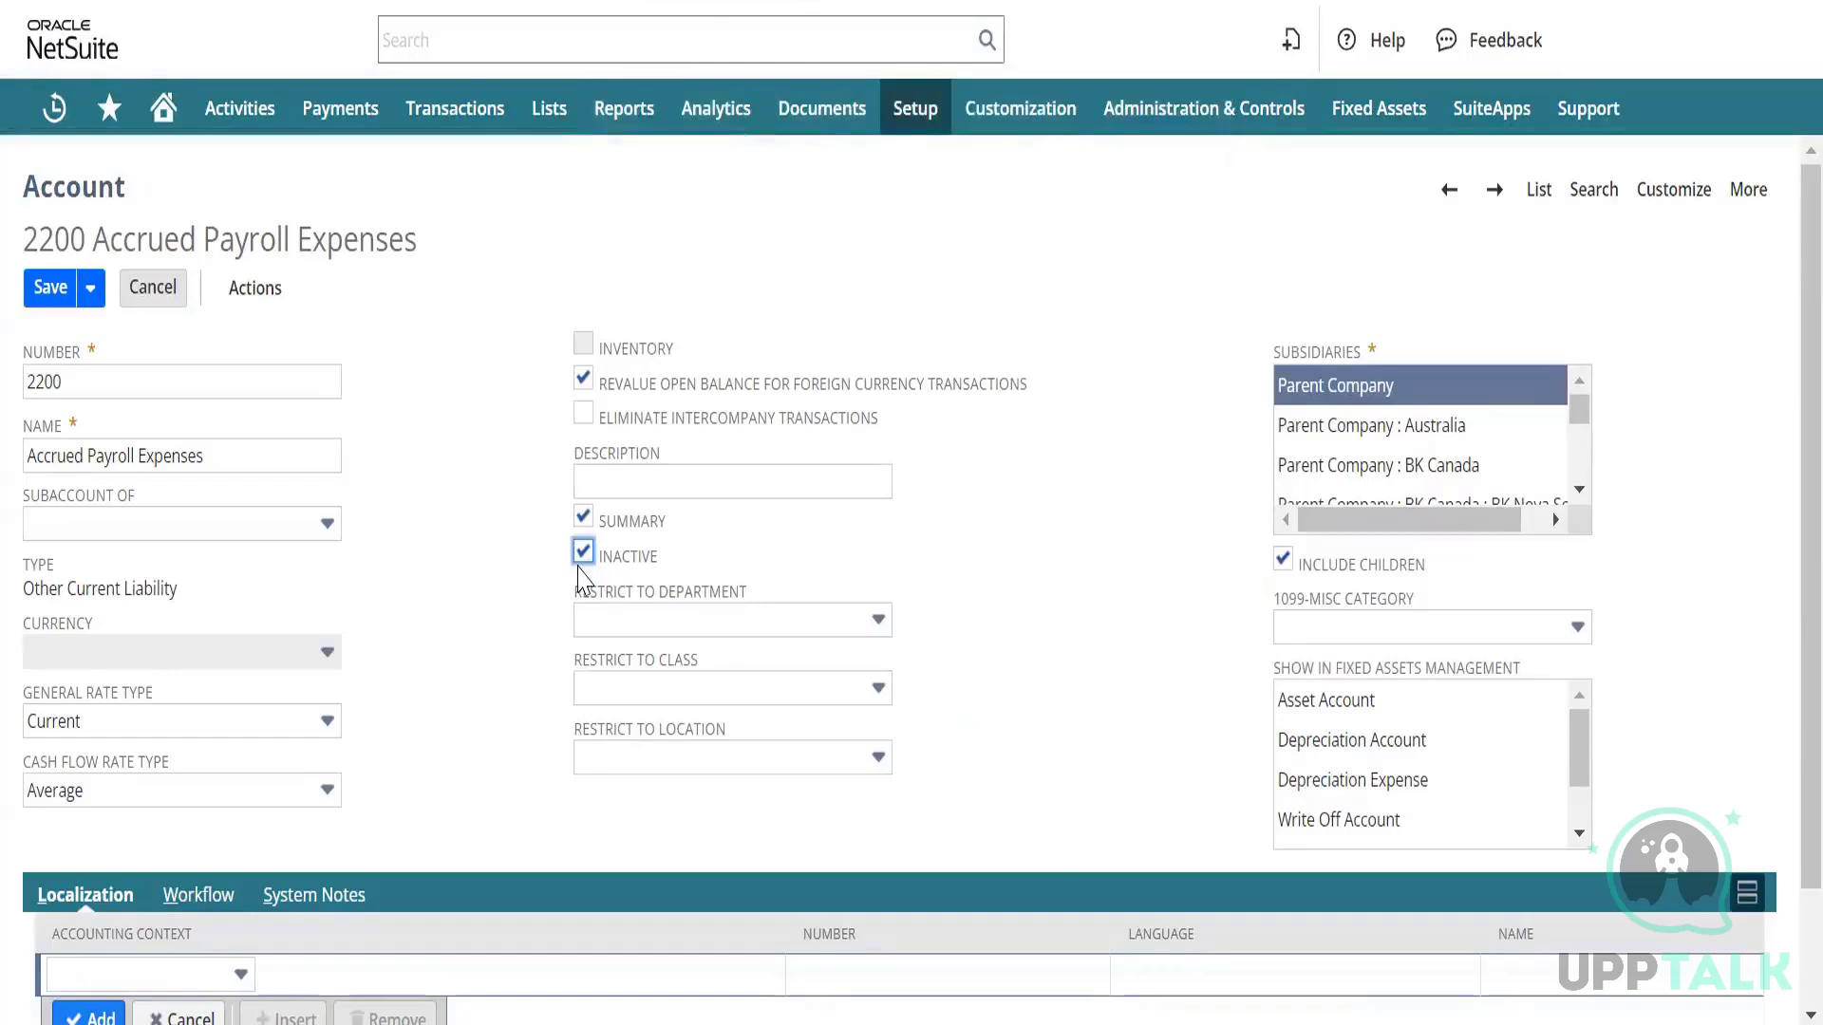
pyautogui.click(43, 290)
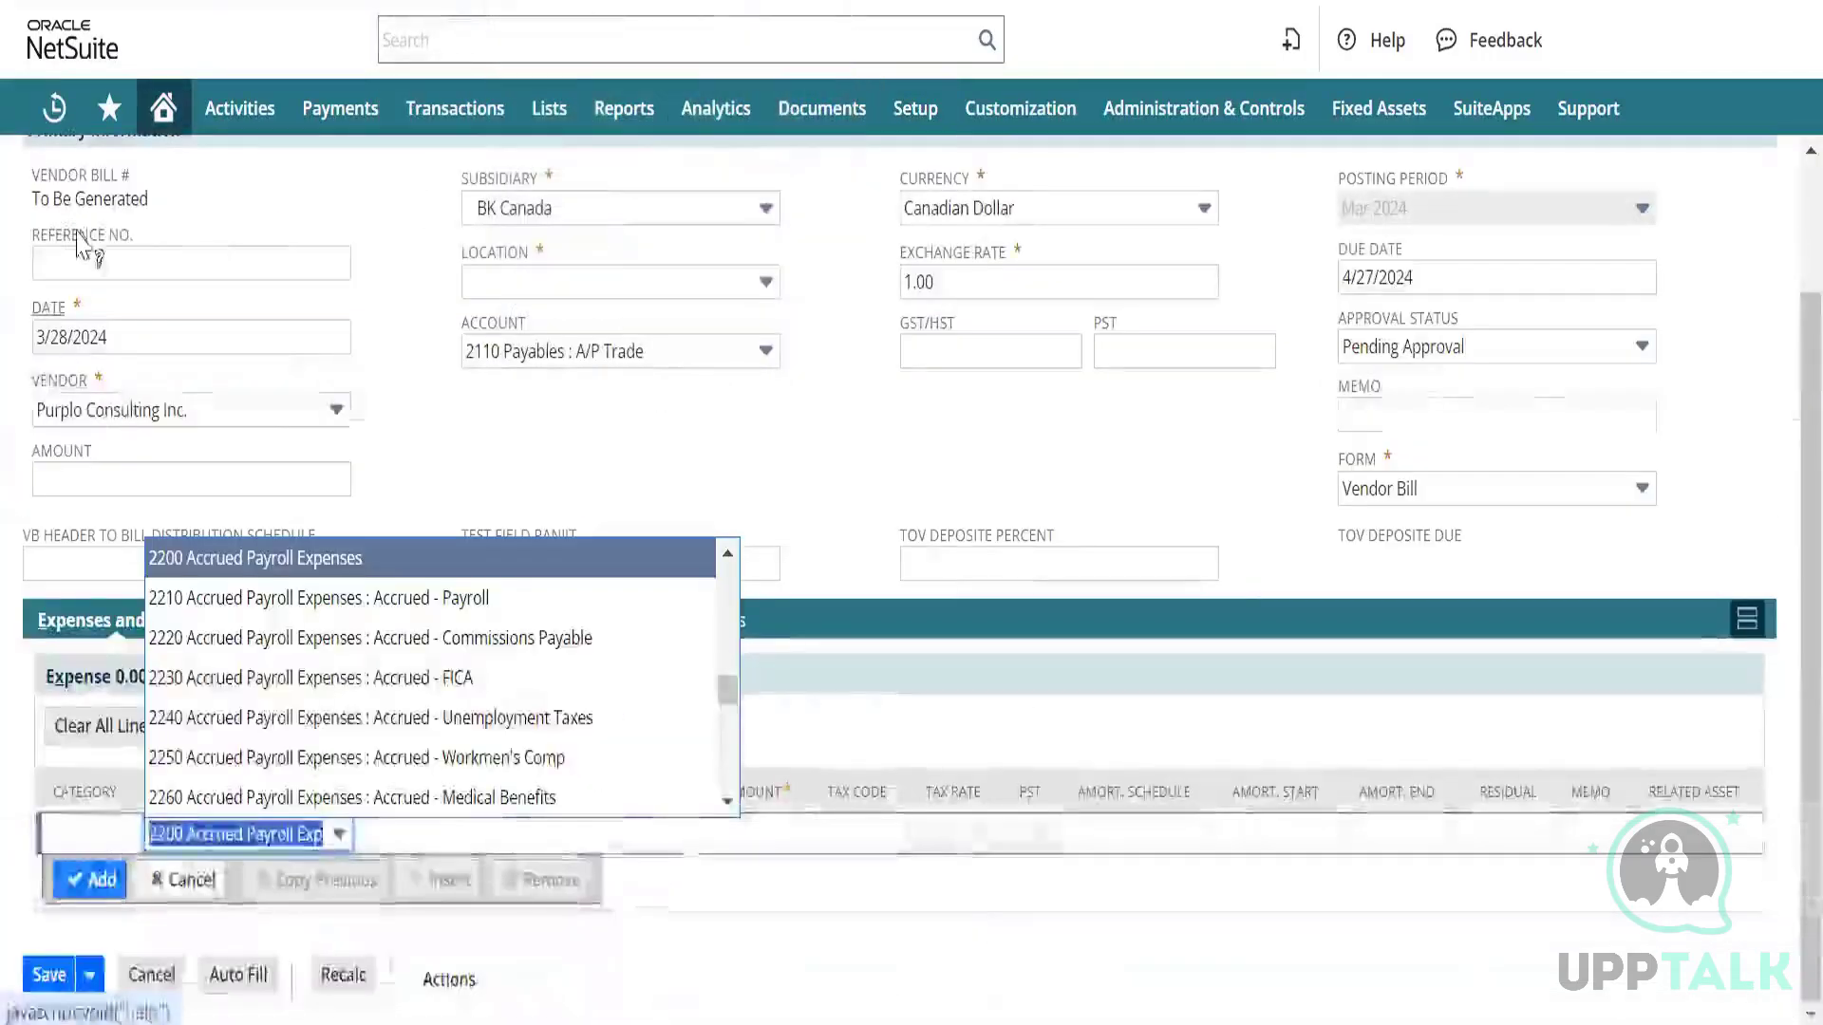
# Reload the Purplo bill and check that 2200 is missing from the expense line's Account list.
pyautogui.press('F5')
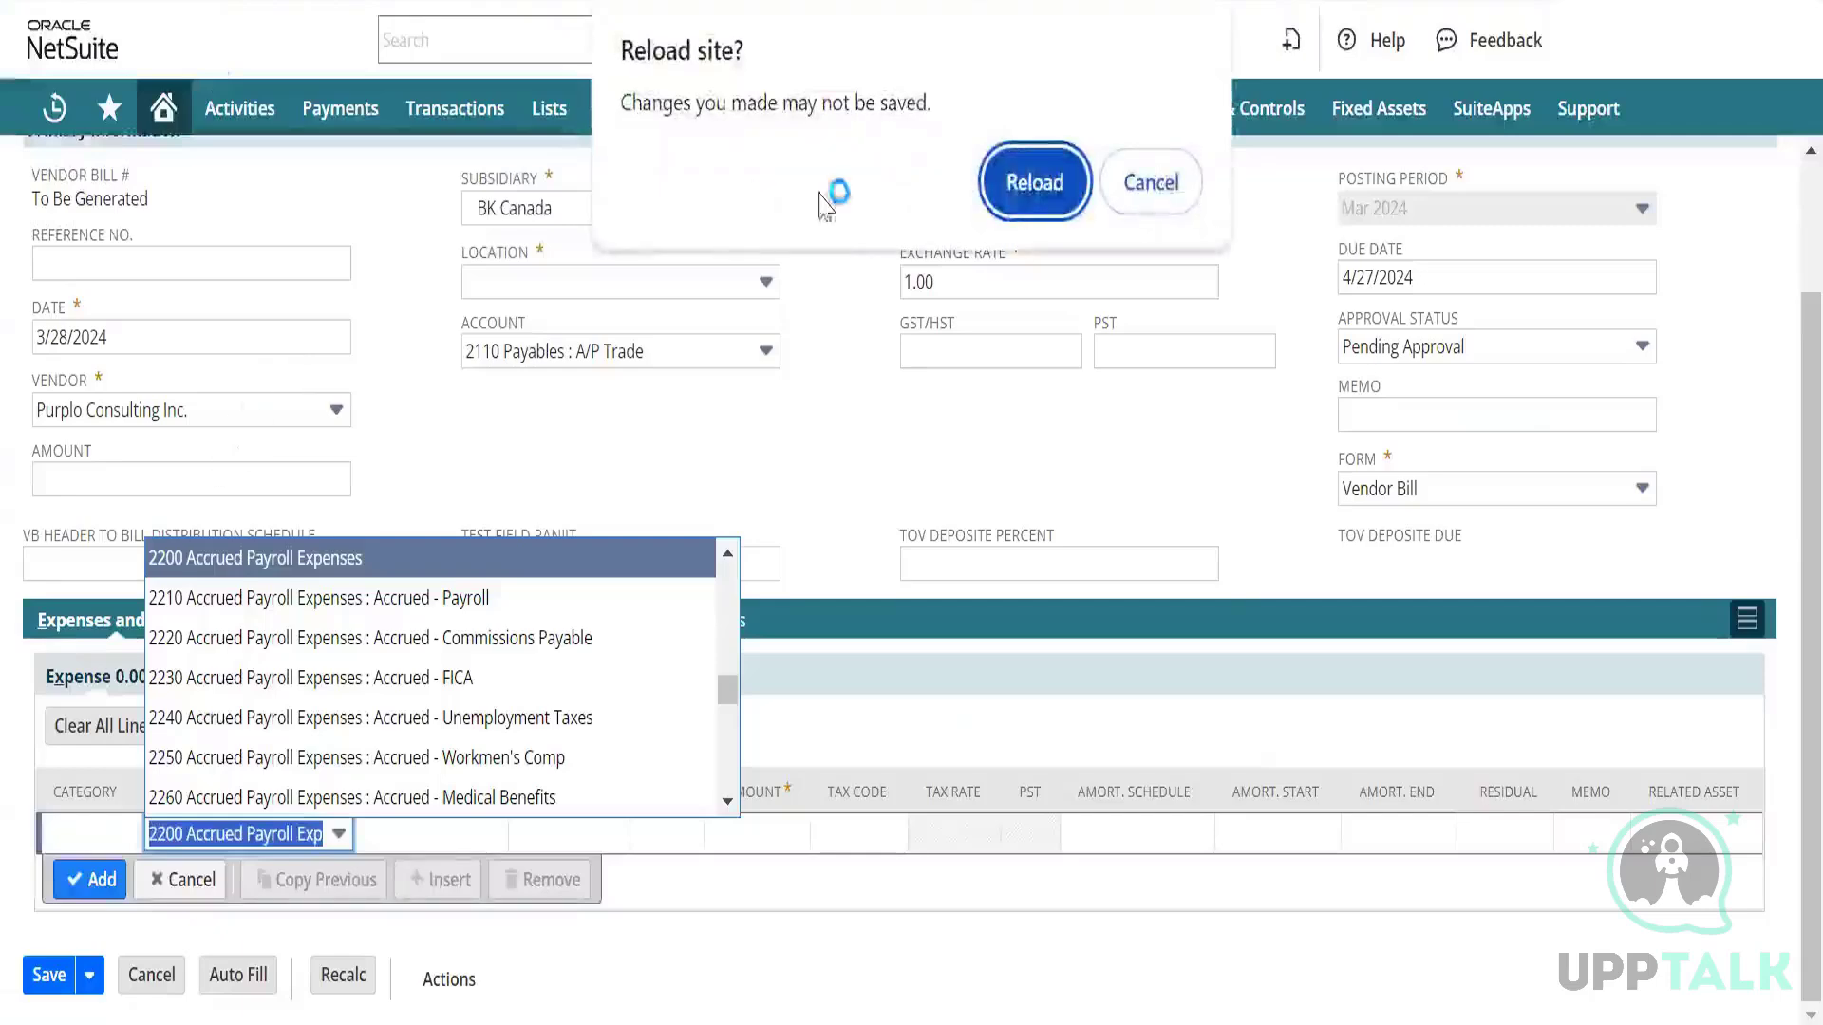
pyautogui.click(1009, 195)
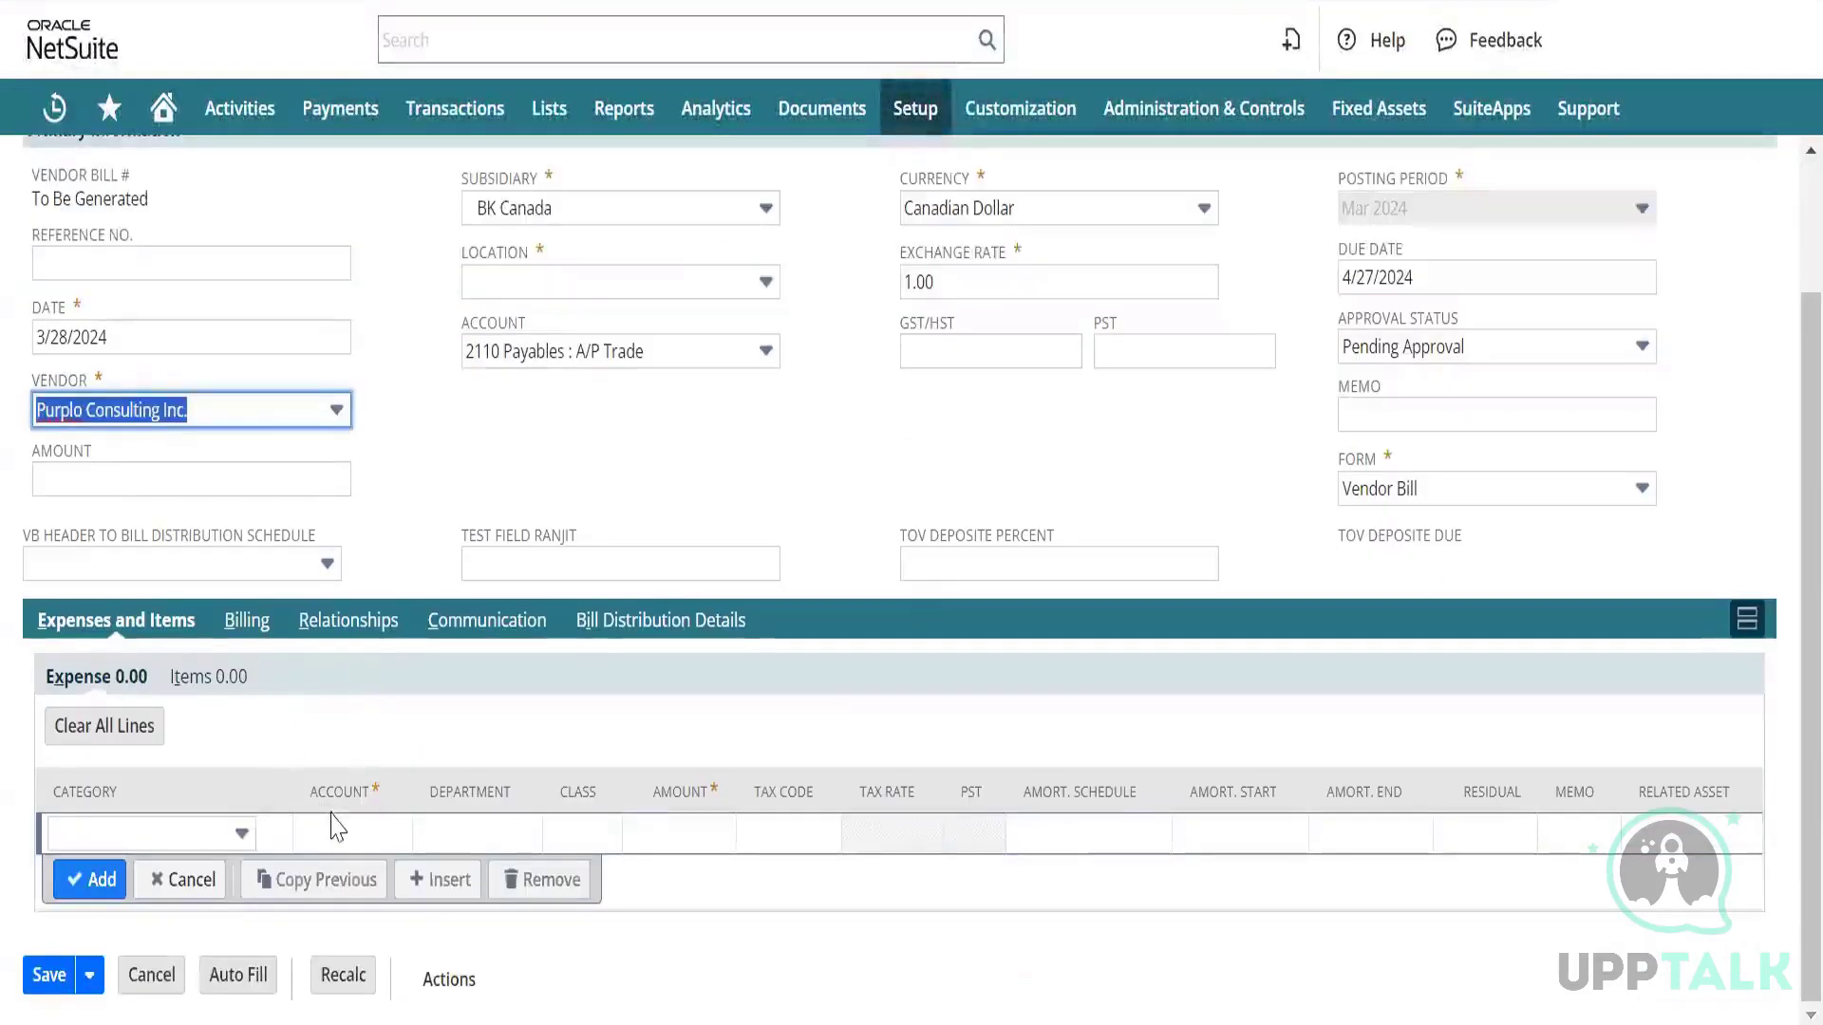
pyautogui.click(339, 828)
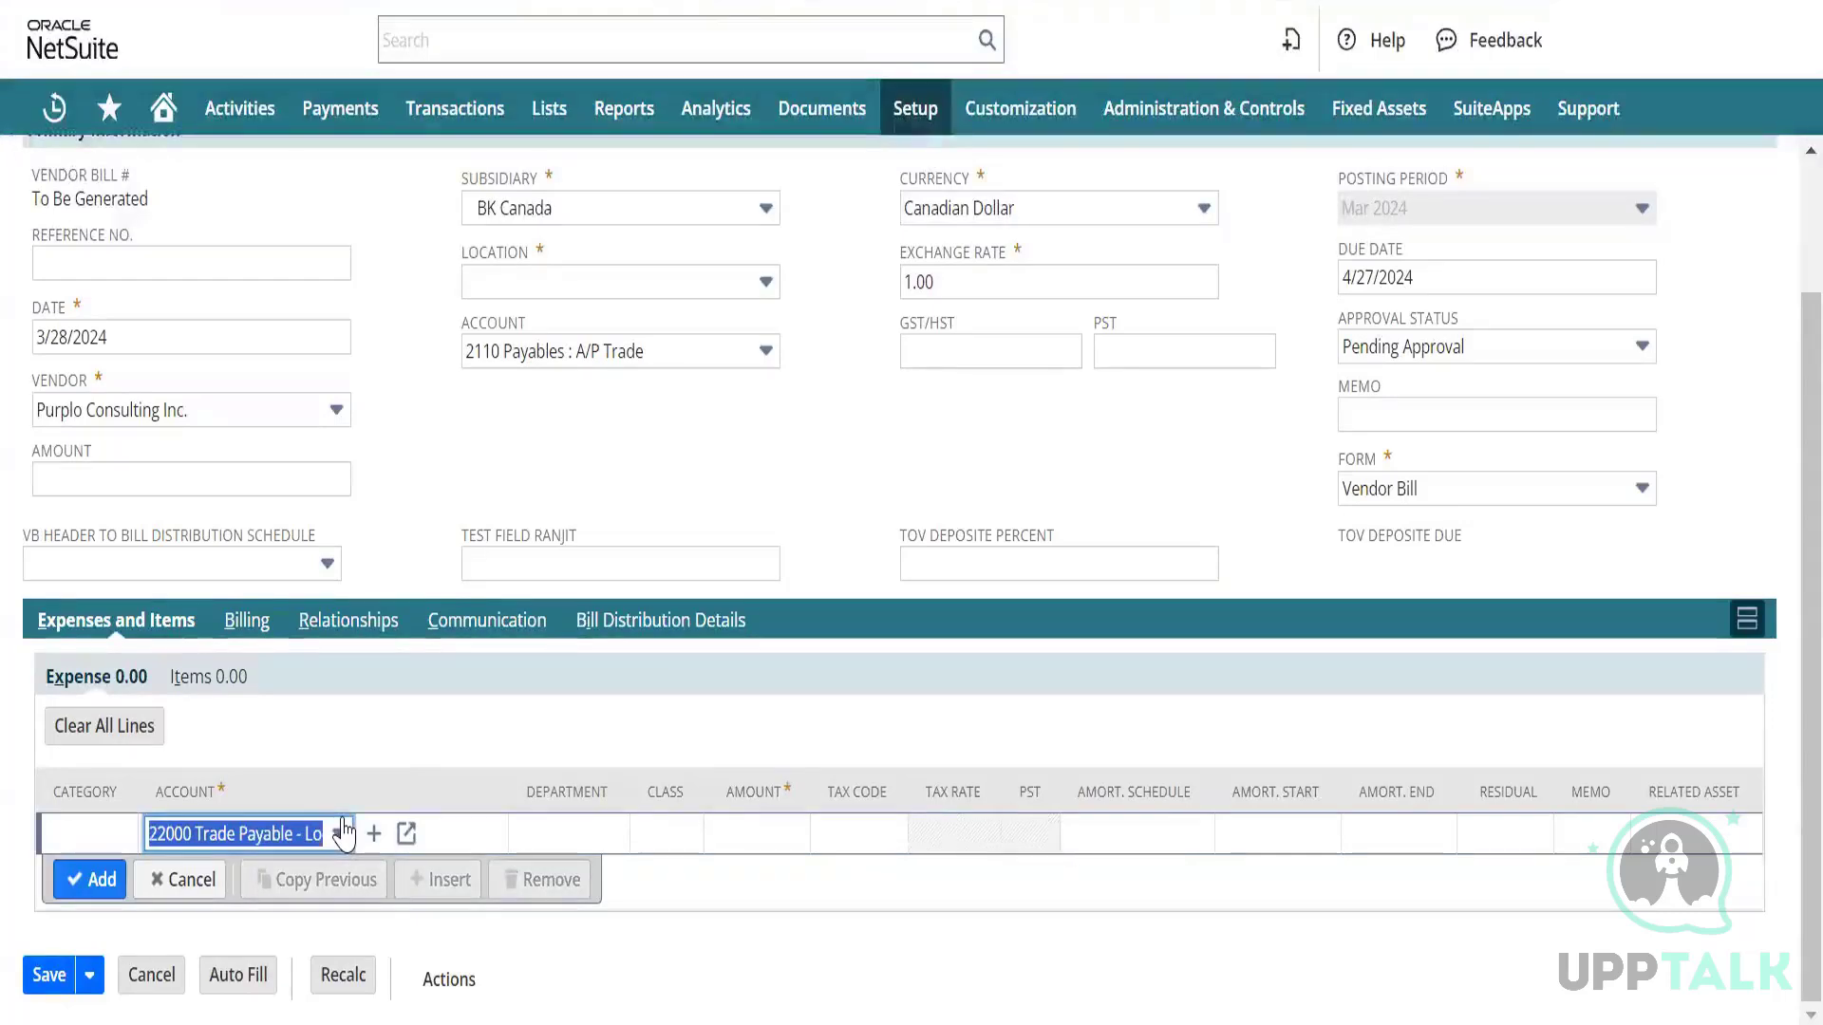
pyautogui.click(339, 834)
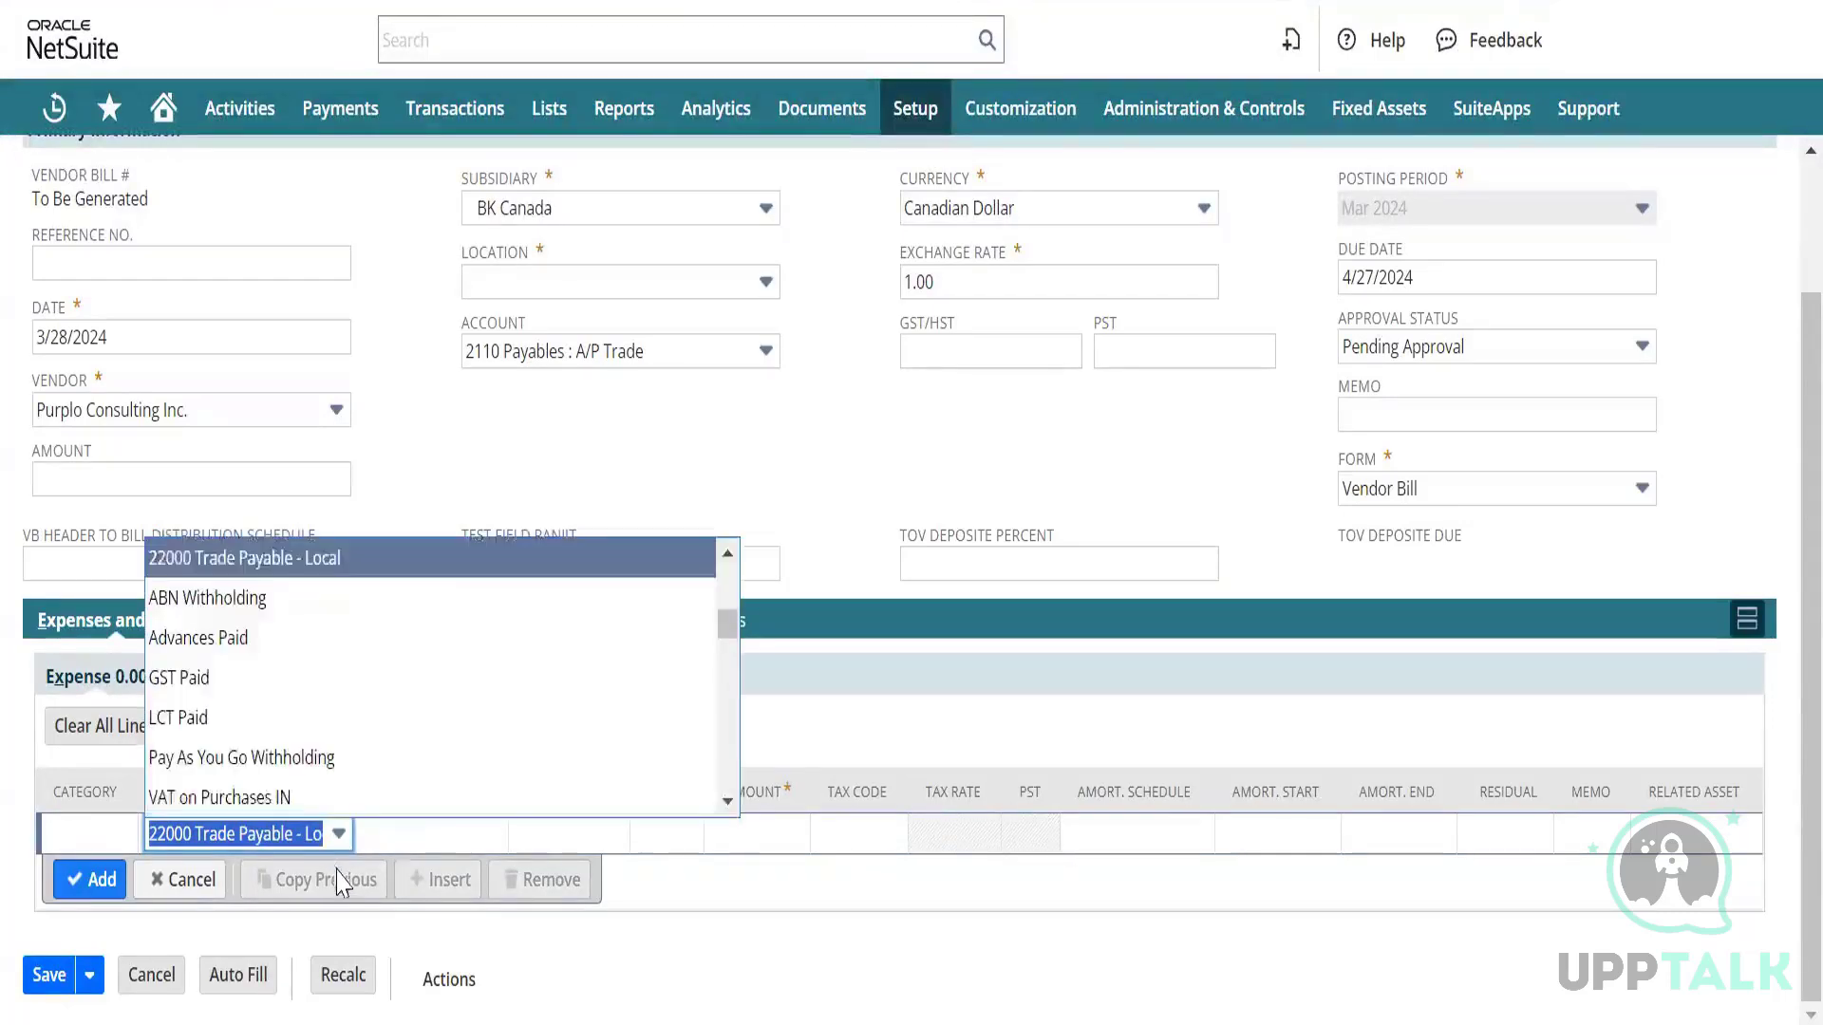
pyautogui.scroll(-1, 304, 702)
pyautogui.scroll(-15, 304, 704)
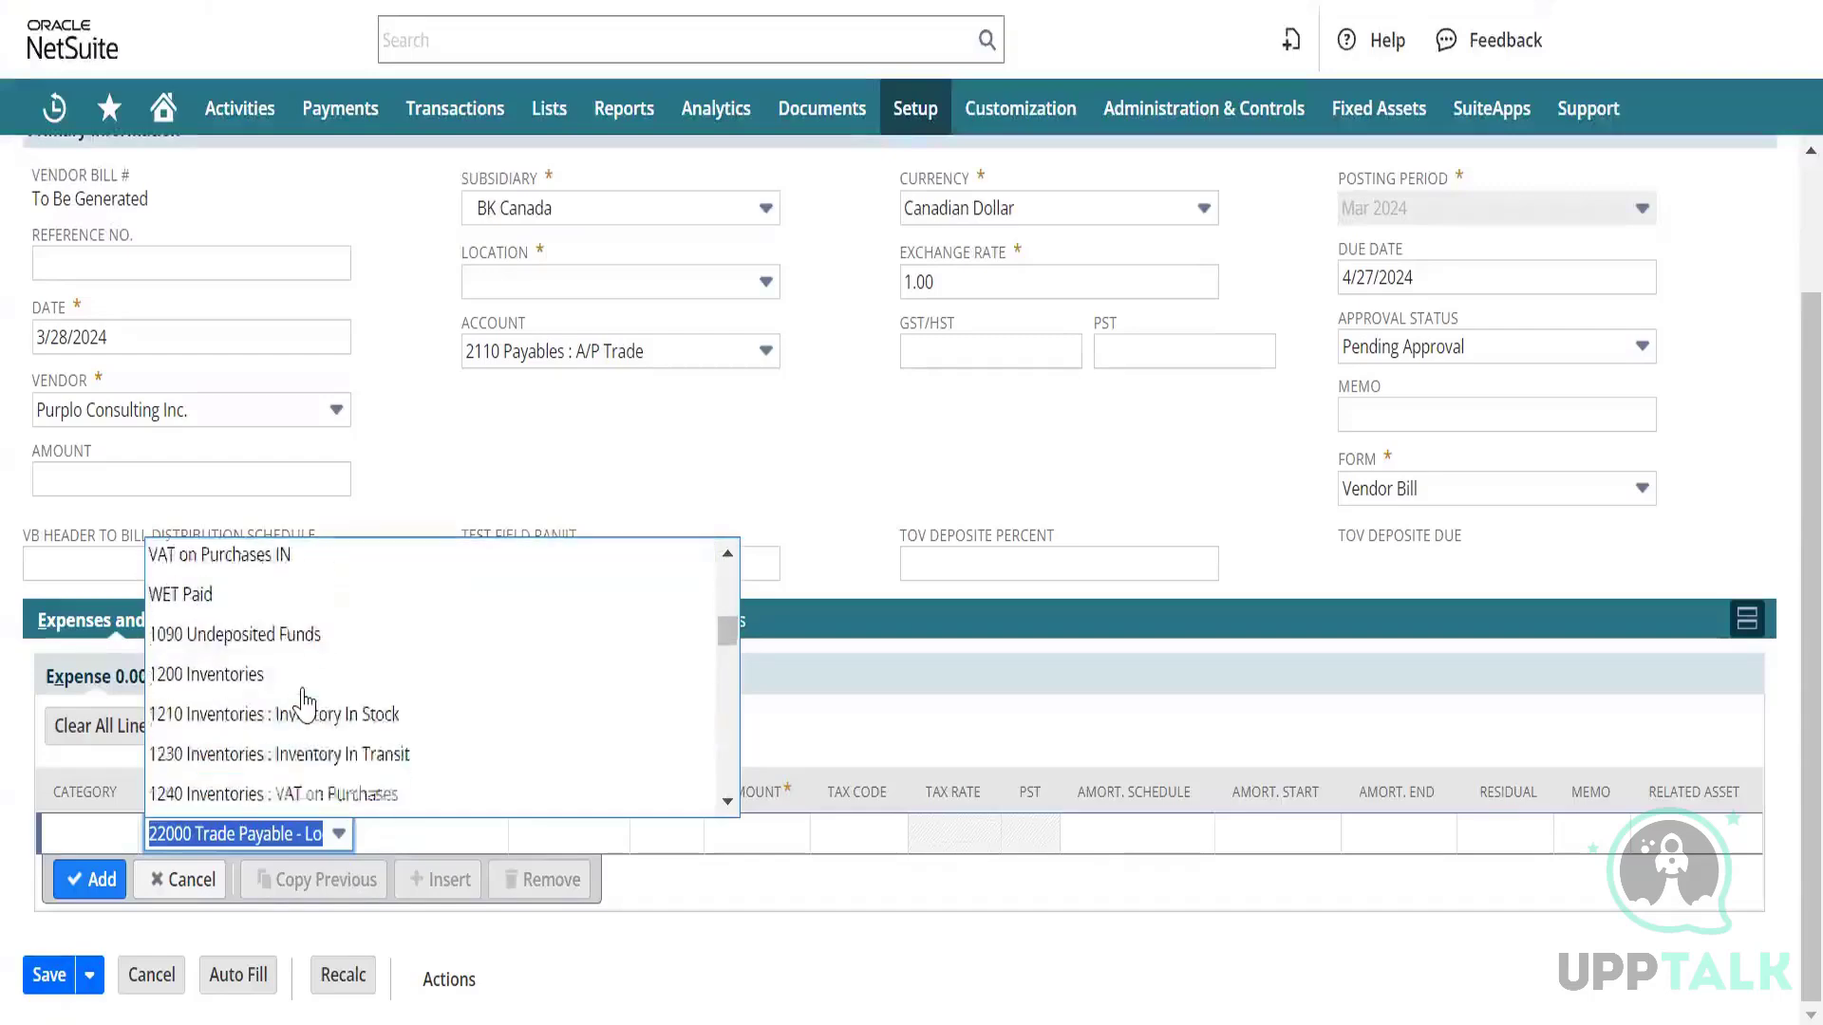
pyautogui.scroll(-15, 303, 704)
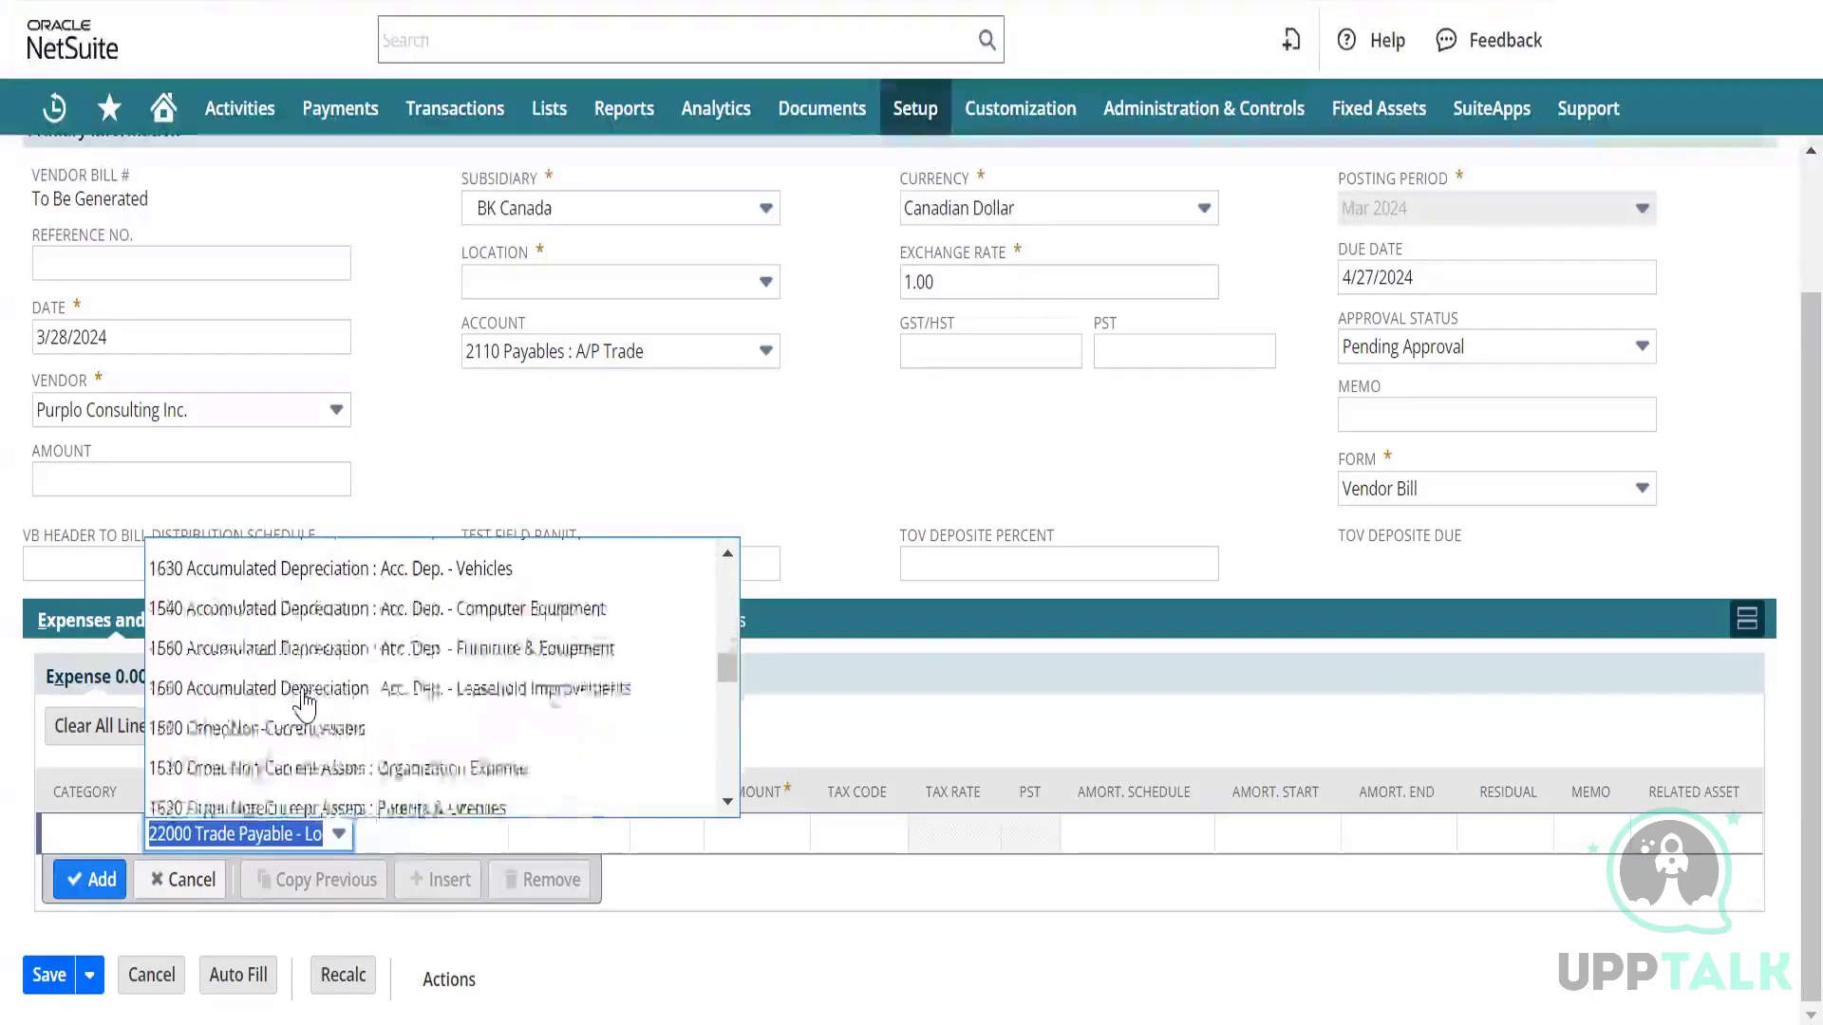
pyautogui.scroll(3, 303, 703)
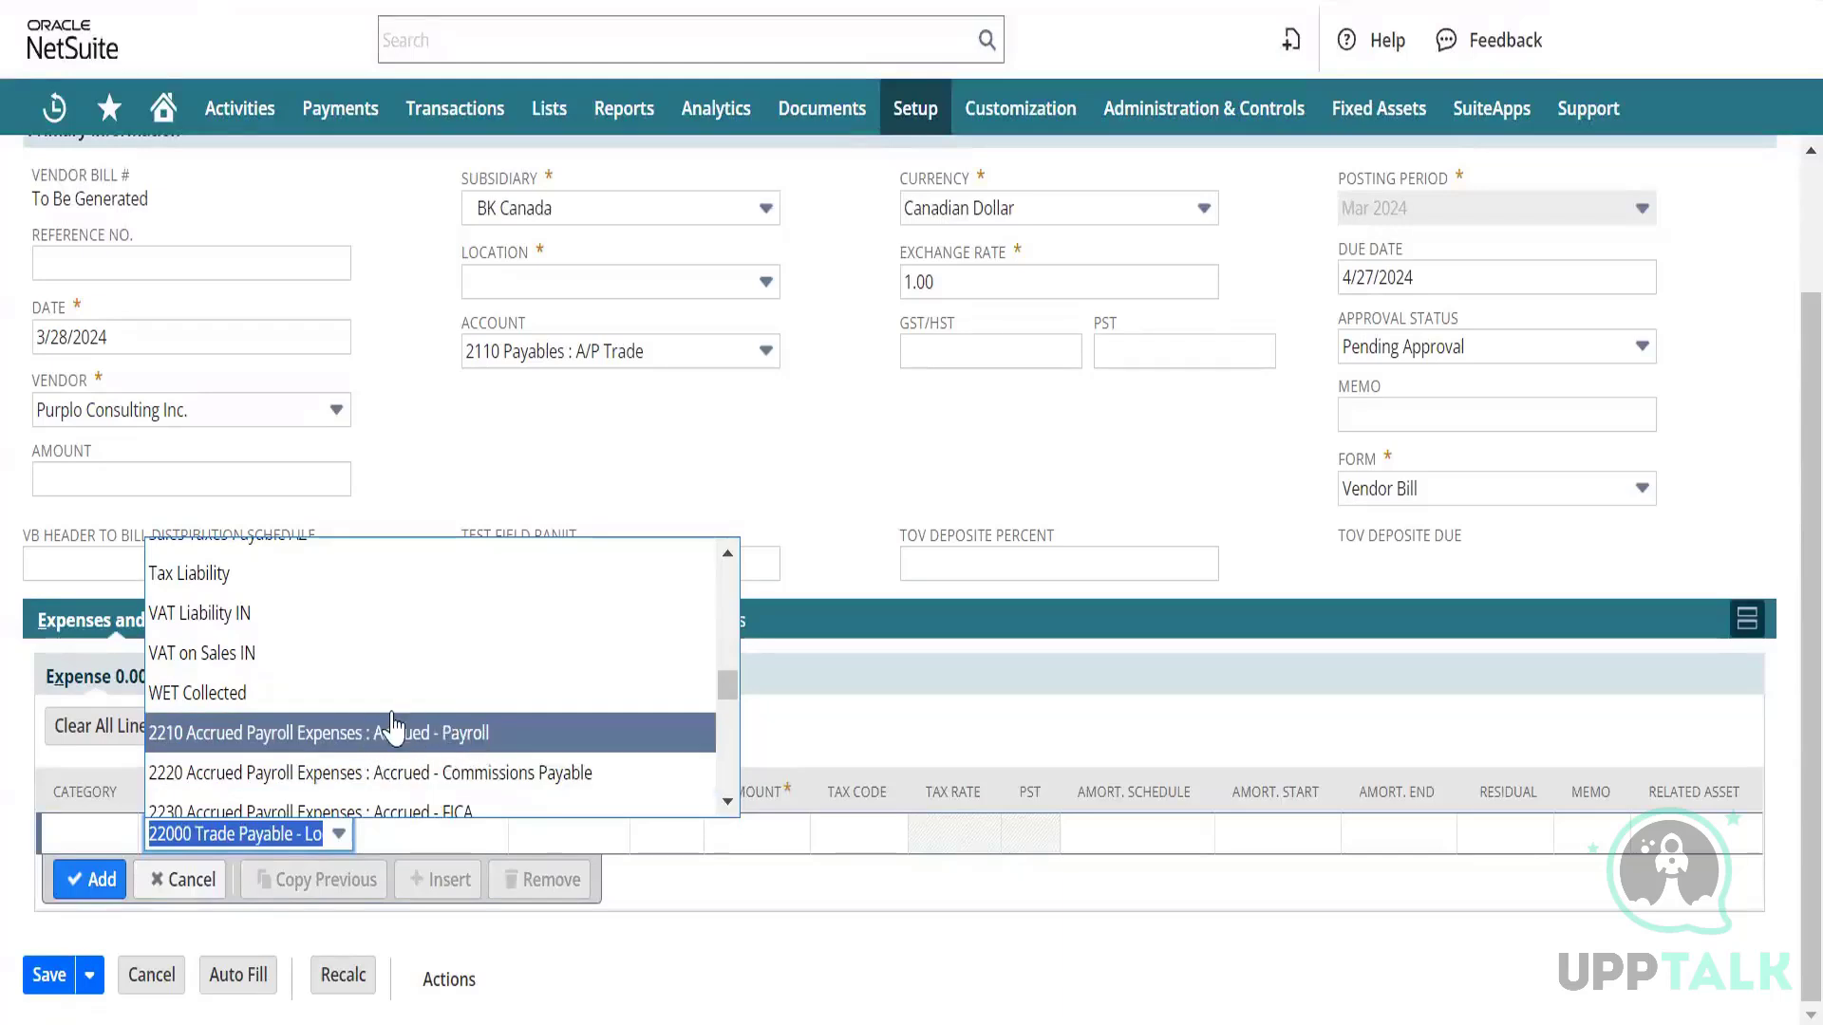
pyautogui.press('Escape')
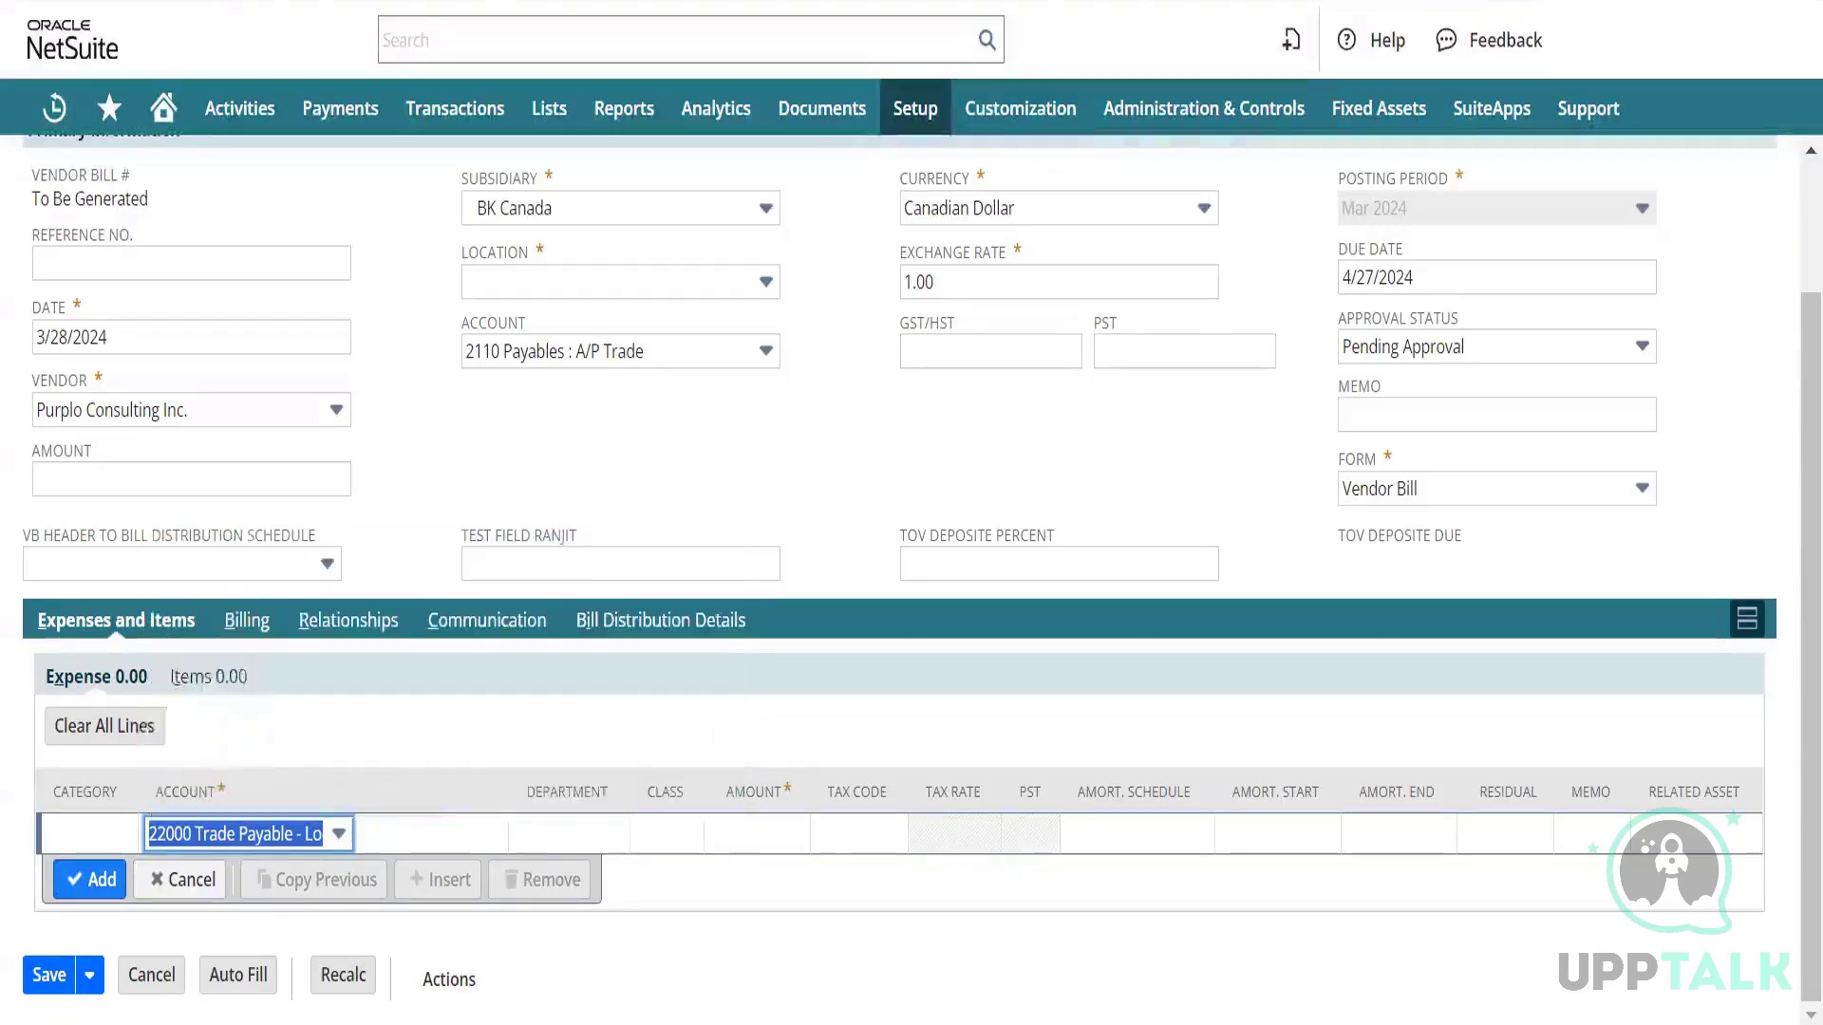